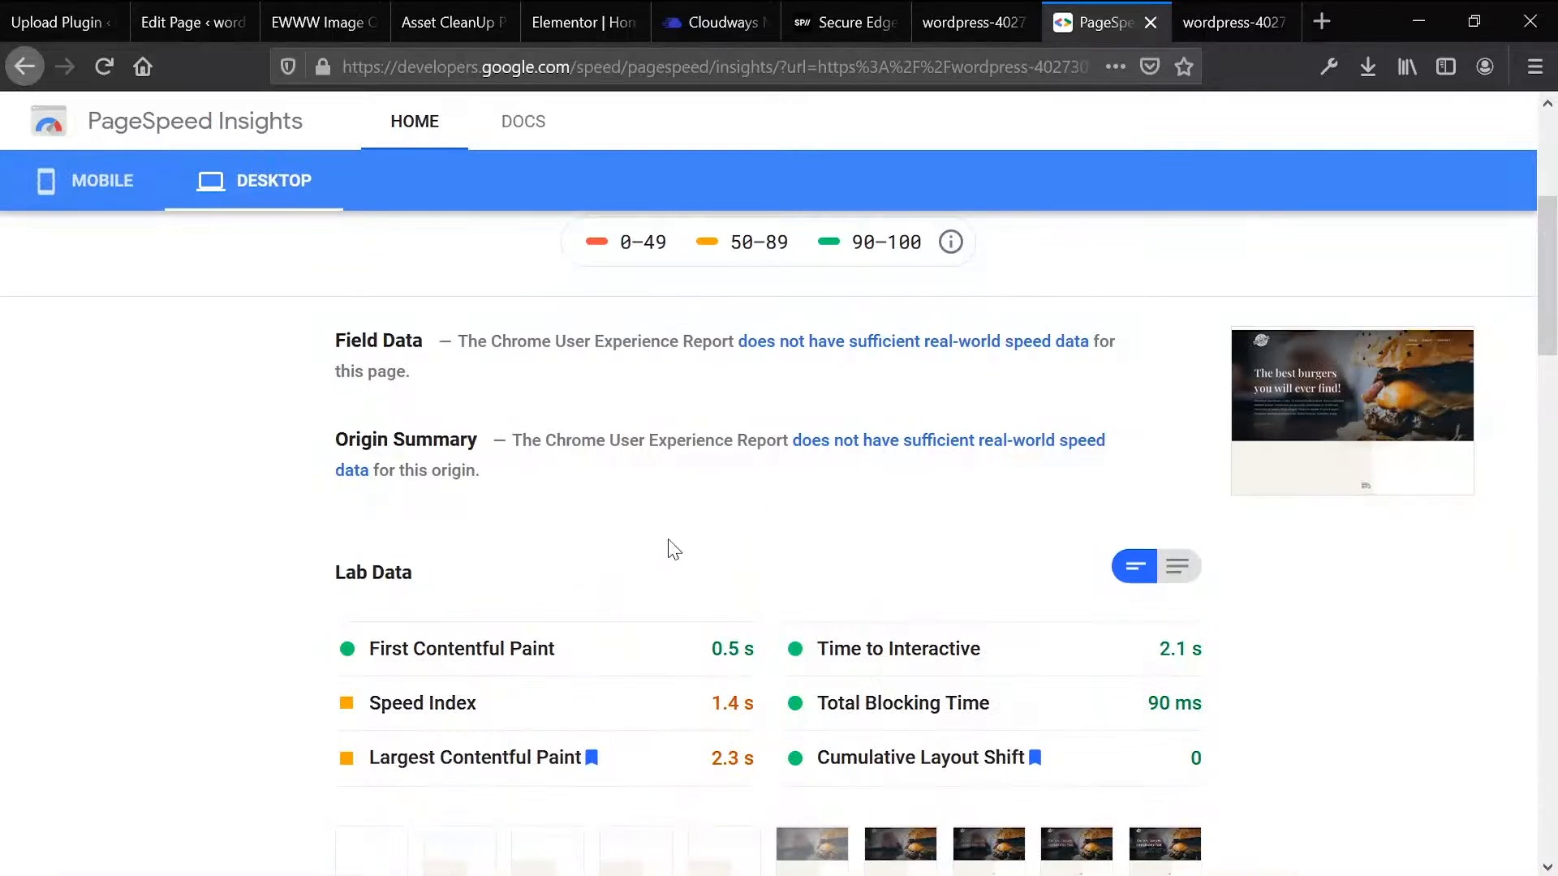
# Step: Examine the desktop lab data in the PageSpeed Insights report, starting with the Speed Index
pyautogui.doubleClick(735, 703)
pyautogui.tripleClick(736, 702)
pyautogui.click(614, 699)
pyautogui.scroll(-4, 831, 550)
pyautogui.scroll(-1, 706, 682)
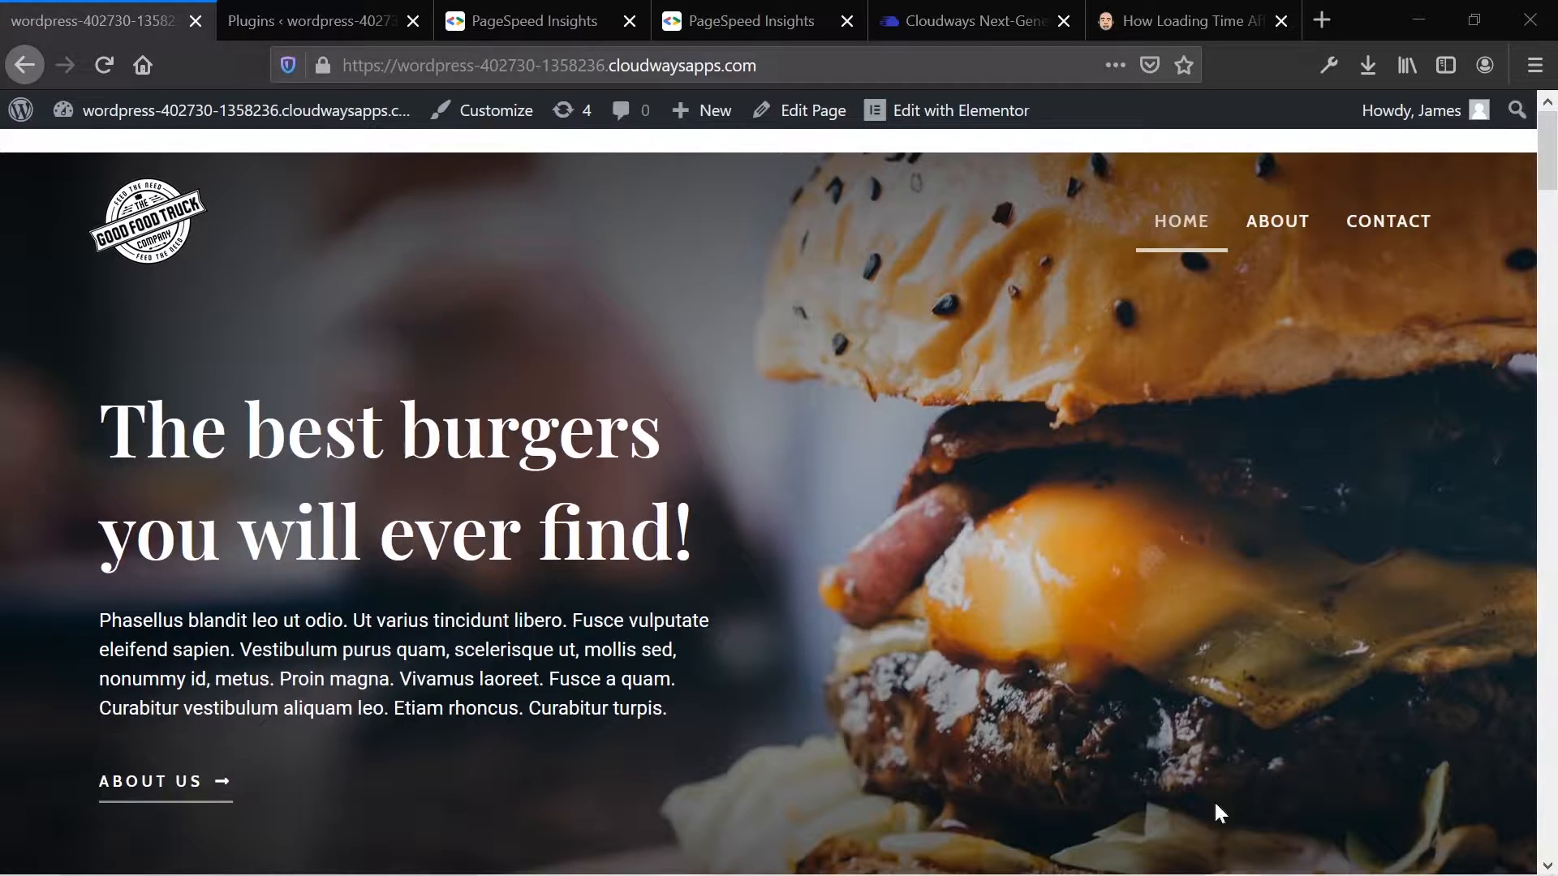
# Step: Read the page speed statistics in the neilpatel.com article on loading time
pyautogui.click(1198, 23)
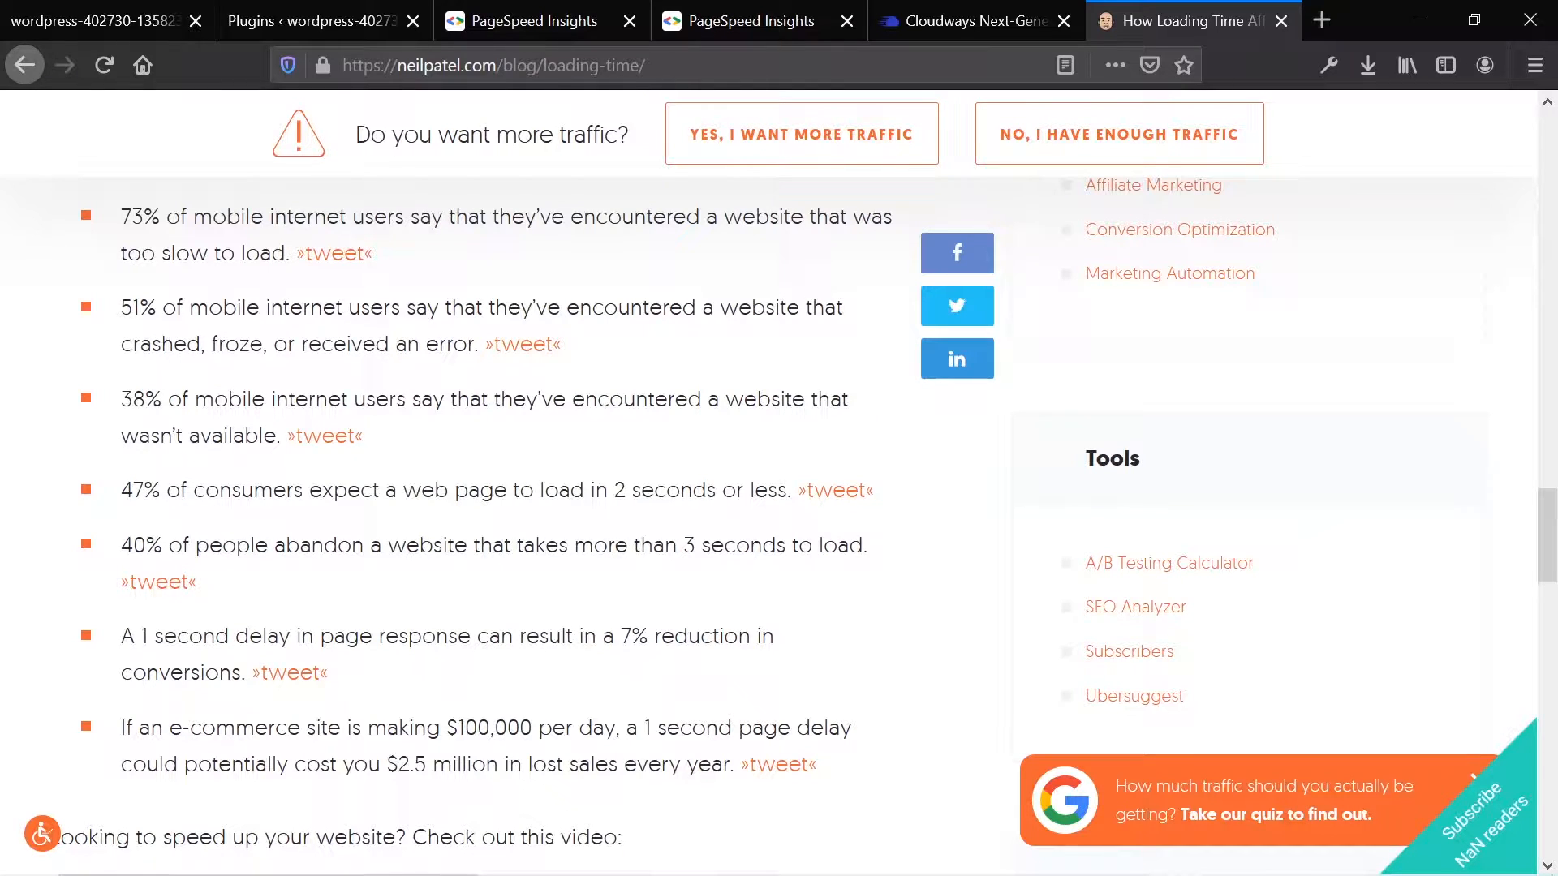
# Step: Return to the burger site's homepage and open it for editing with Elementor in a new tab
pyautogui.click(167, 18)
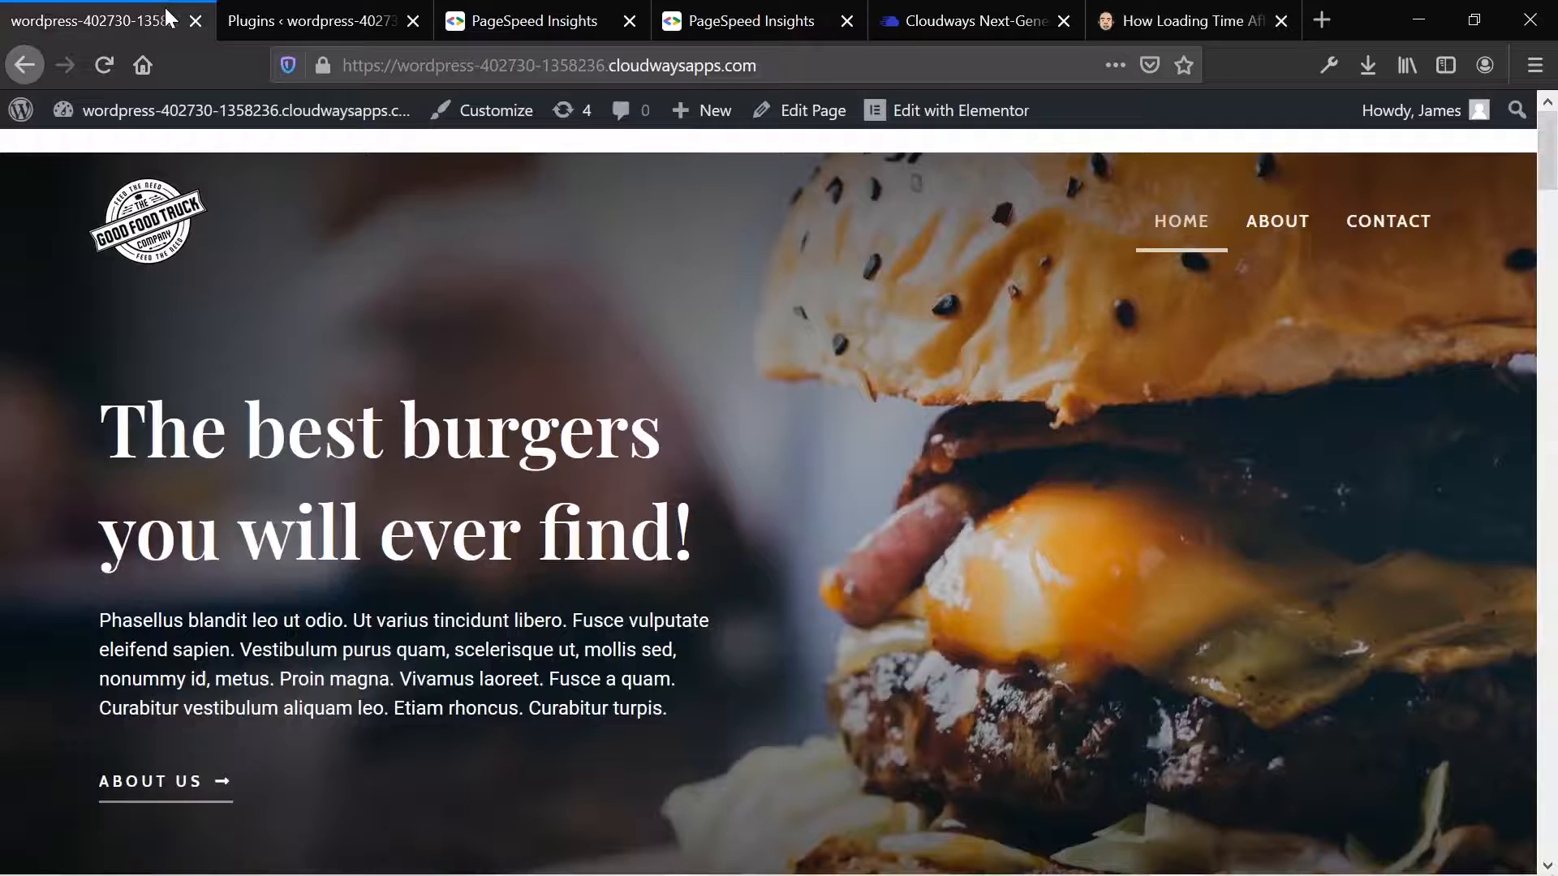
pyautogui.rightClick(860, 120)
pyautogui.click(934, 128)
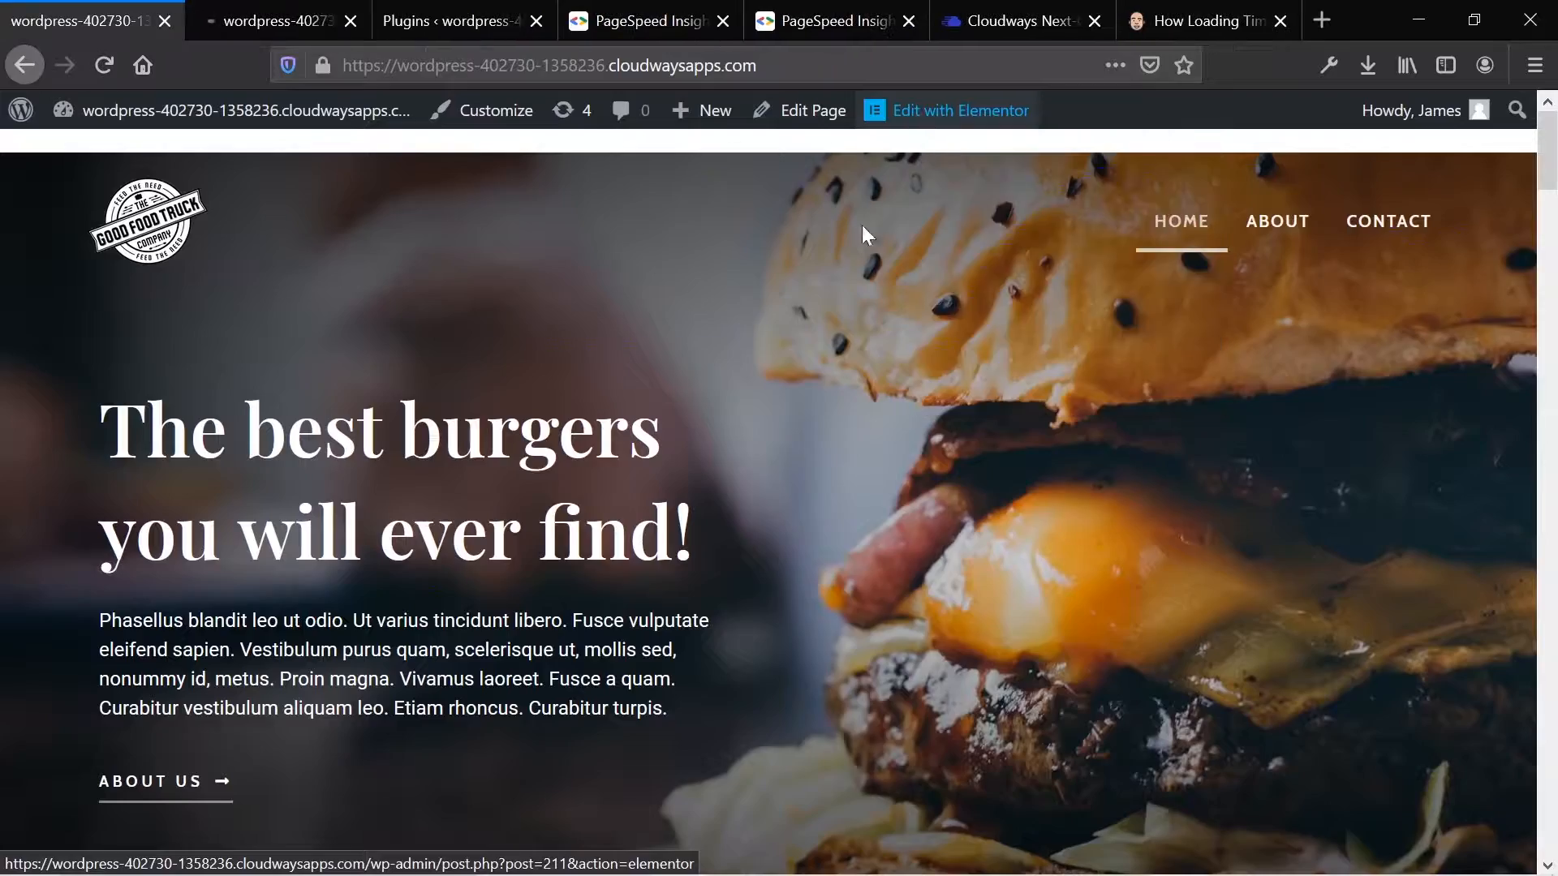
# Step: Examine the live homepage from the hero through the menu, features and testimonials sections and back to its start
pyautogui.scroll(-12, 836, 310)
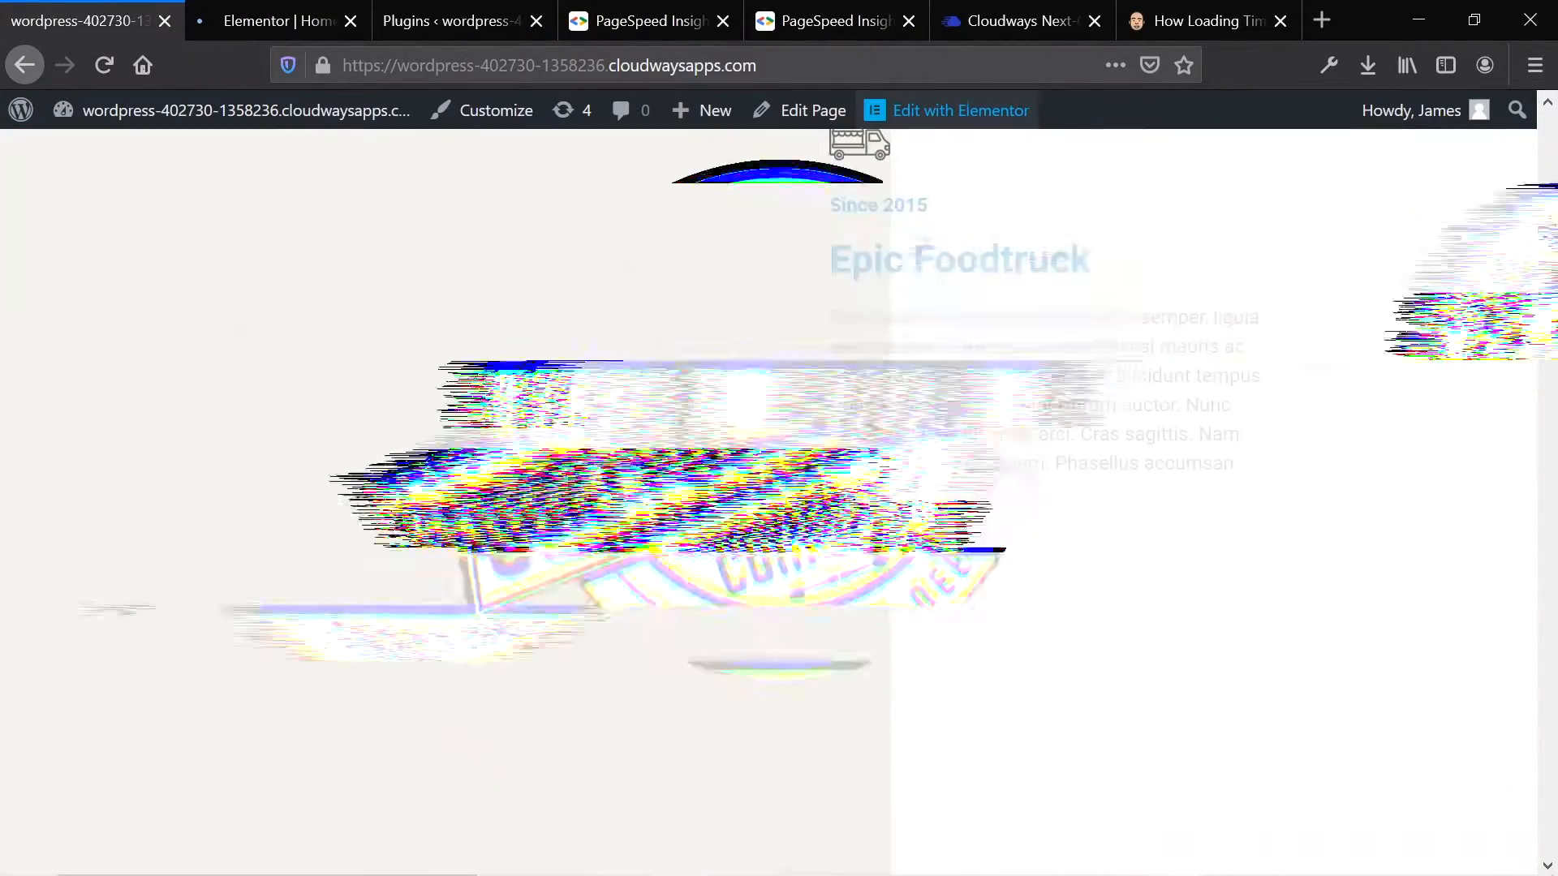
pyautogui.scroll(-15, 836, 311)
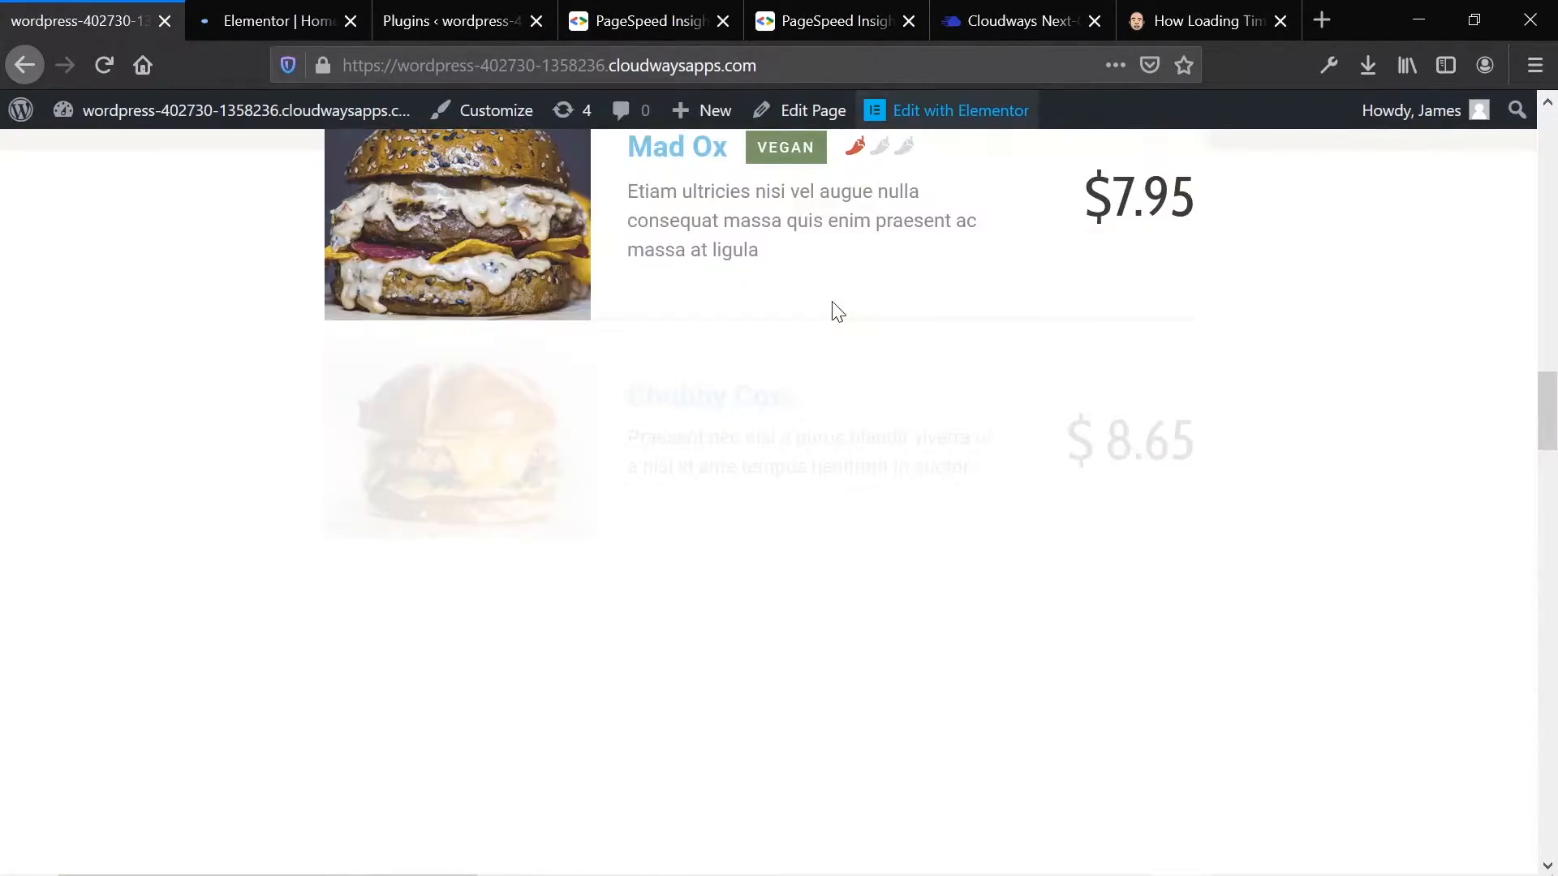
pyautogui.scroll(-8, 834, 311)
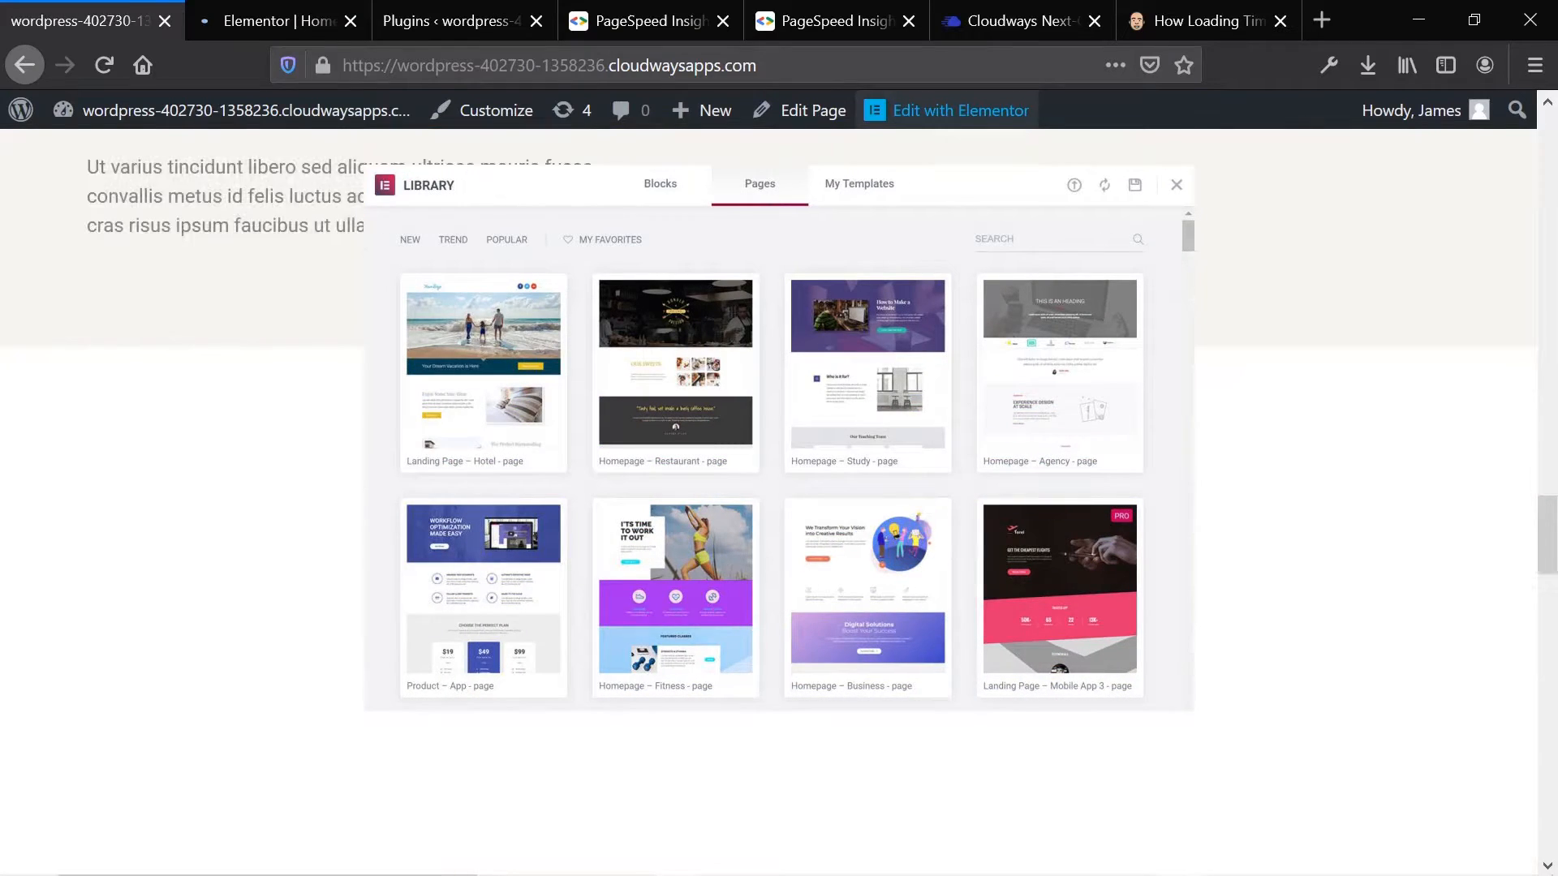
pyautogui.scroll(-10, 834, 311)
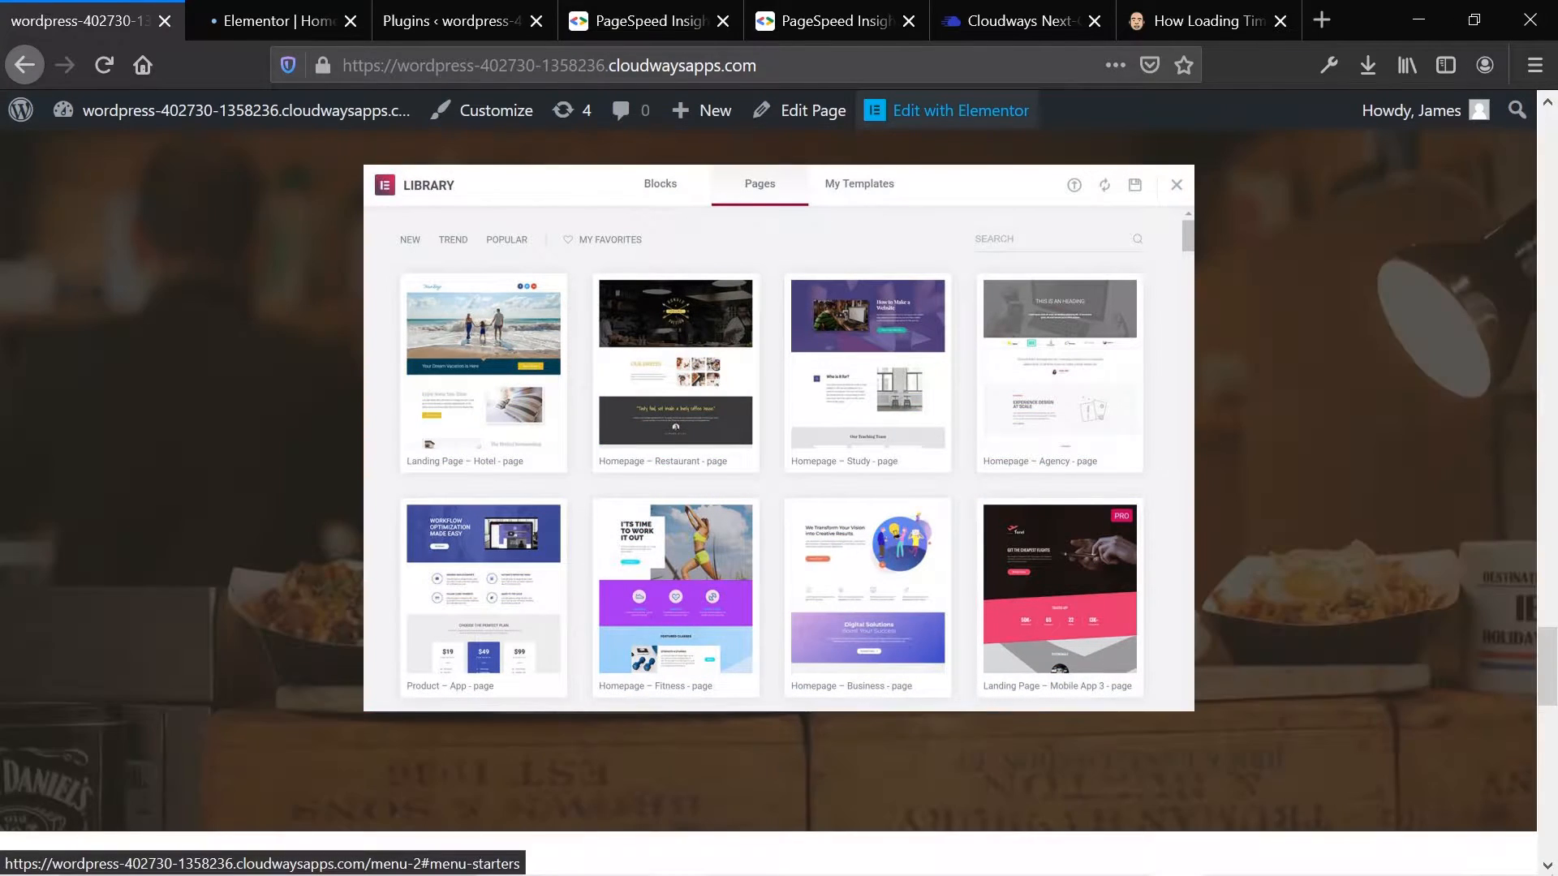
pyautogui.scroll(-5, 821, 300)
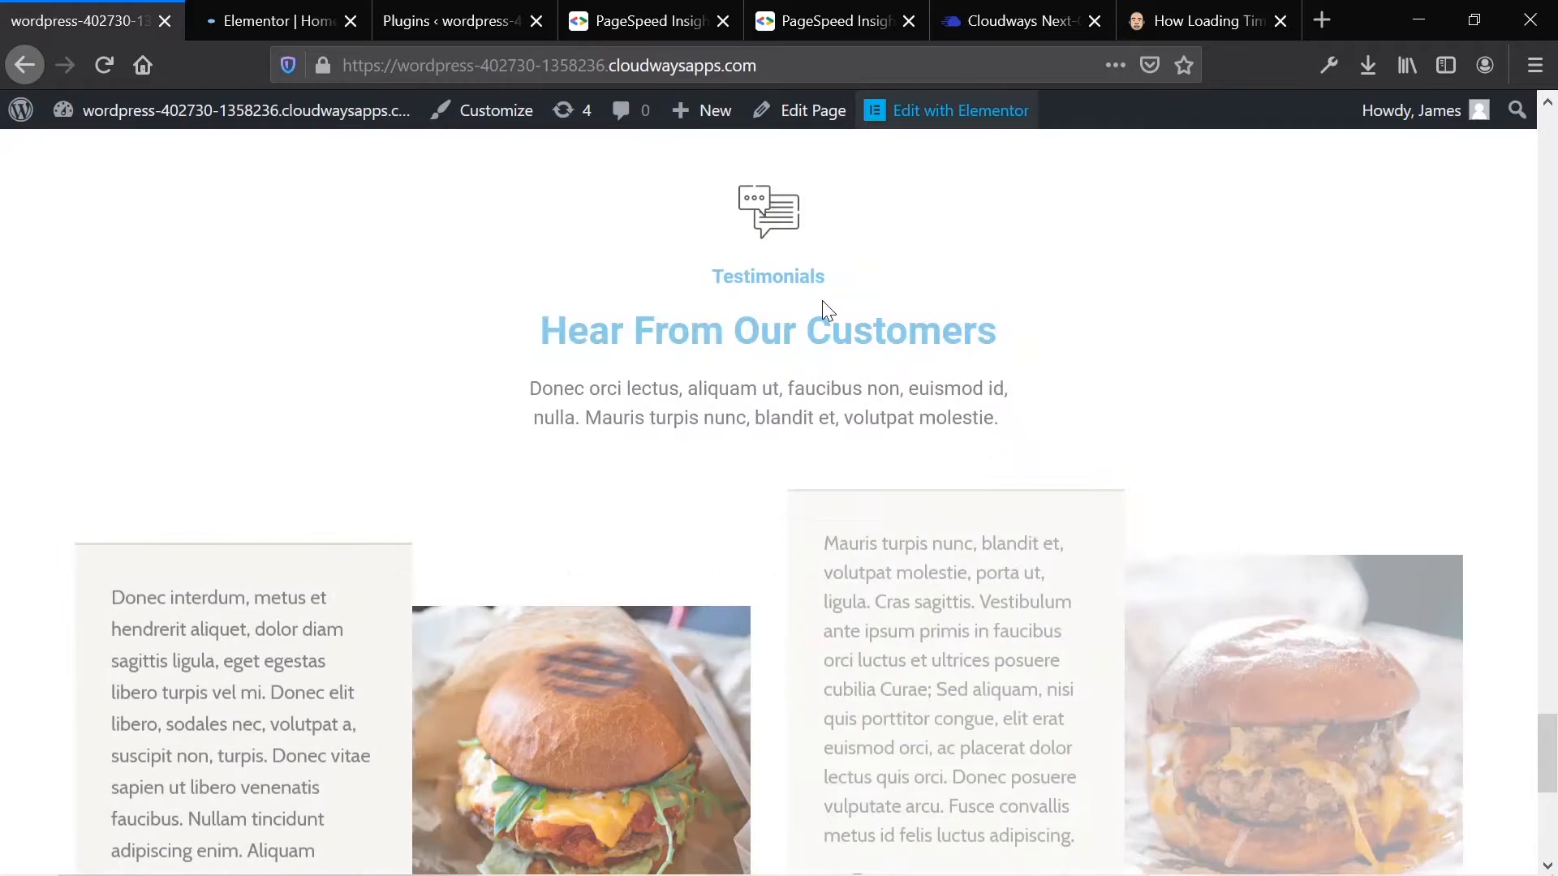
pyautogui.scroll(-5, 821, 300)
pyautogui.scroll(10, 823, 308)
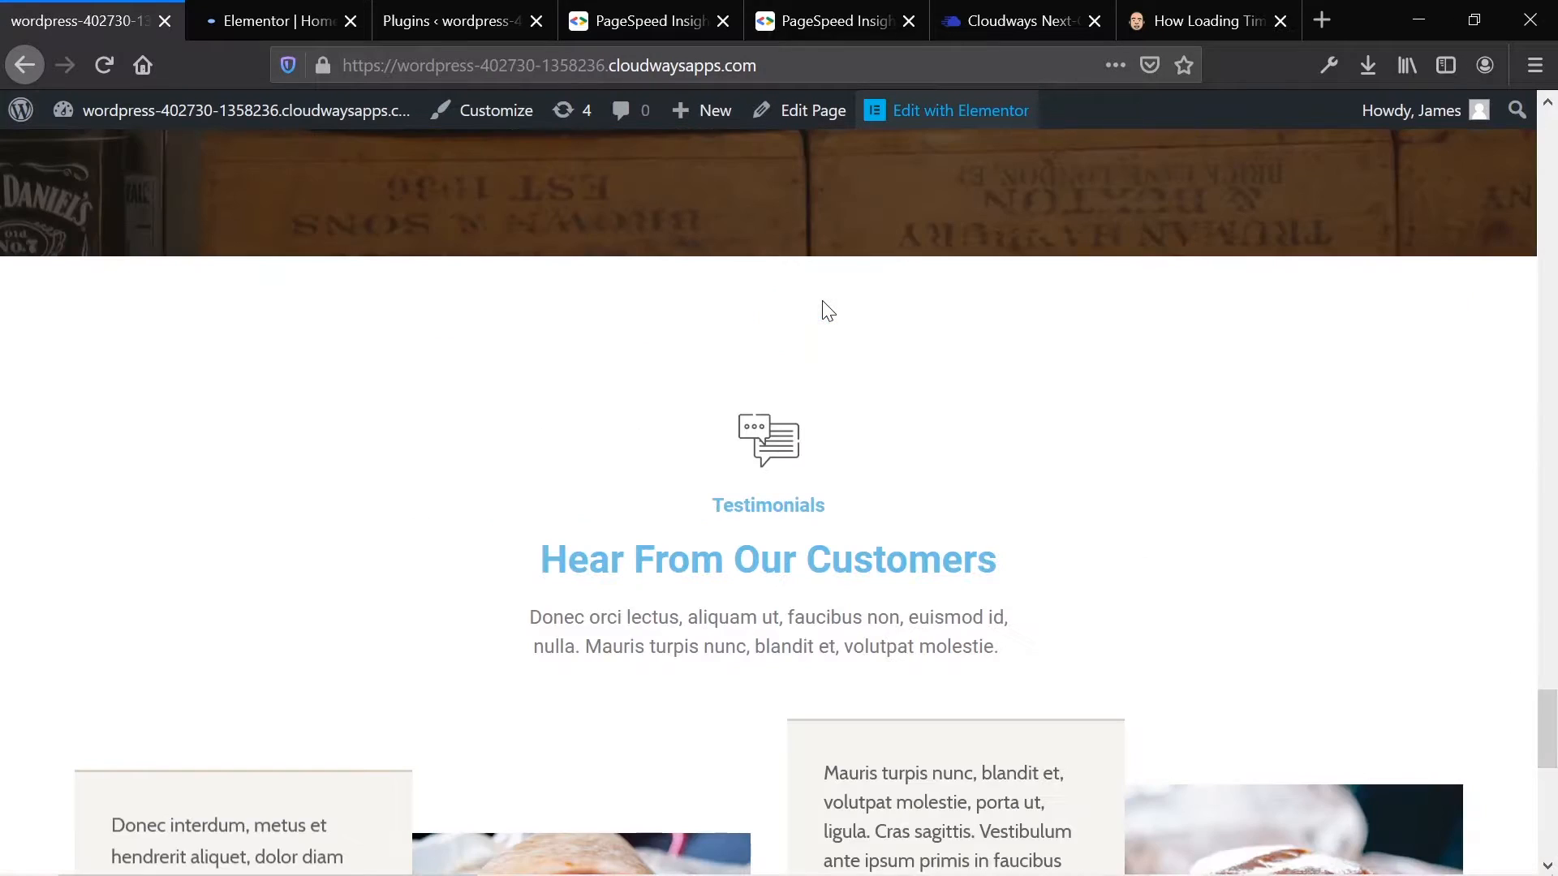
pyautogui.scroll(5, 823, 312)
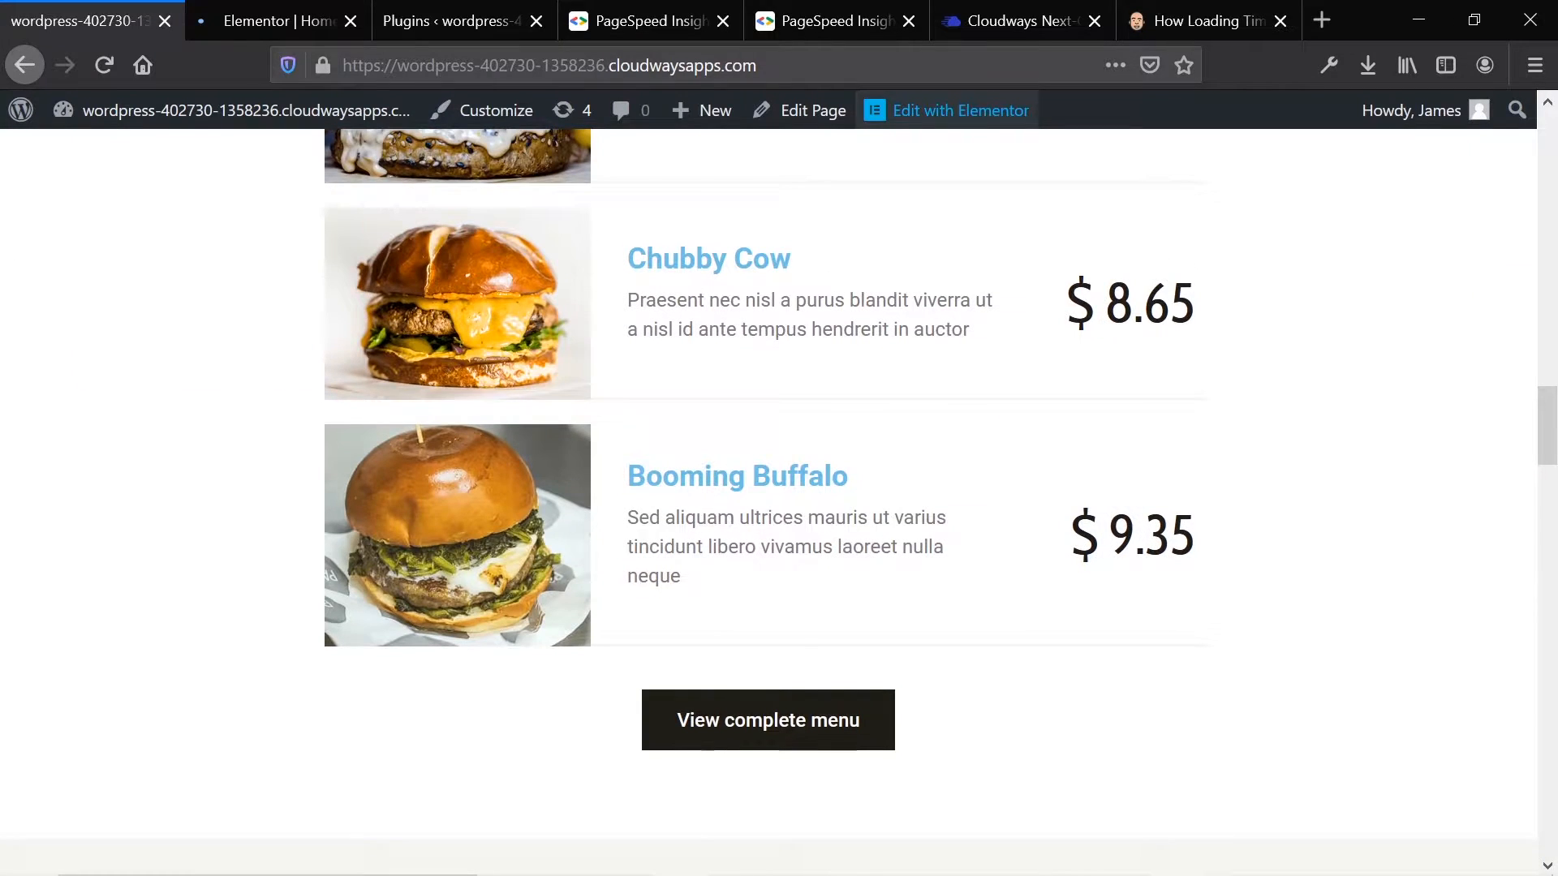
pyautogui.scroll(10, 649, 201)
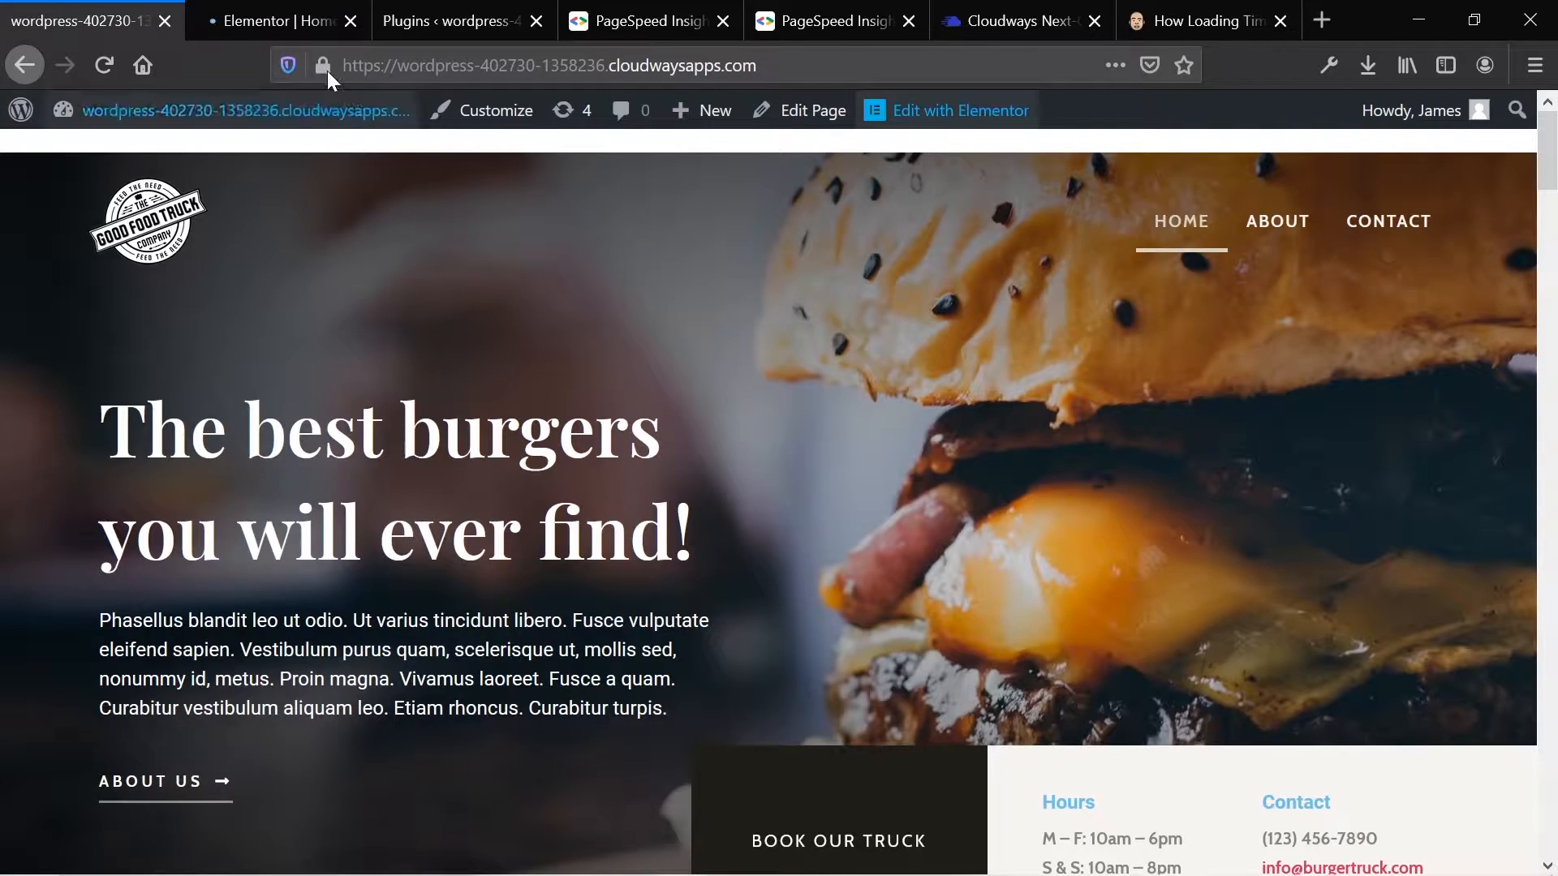
# Step: Switch to the loading Elementor editor and let its slow script keep running
pyautogui.click(278, 23)
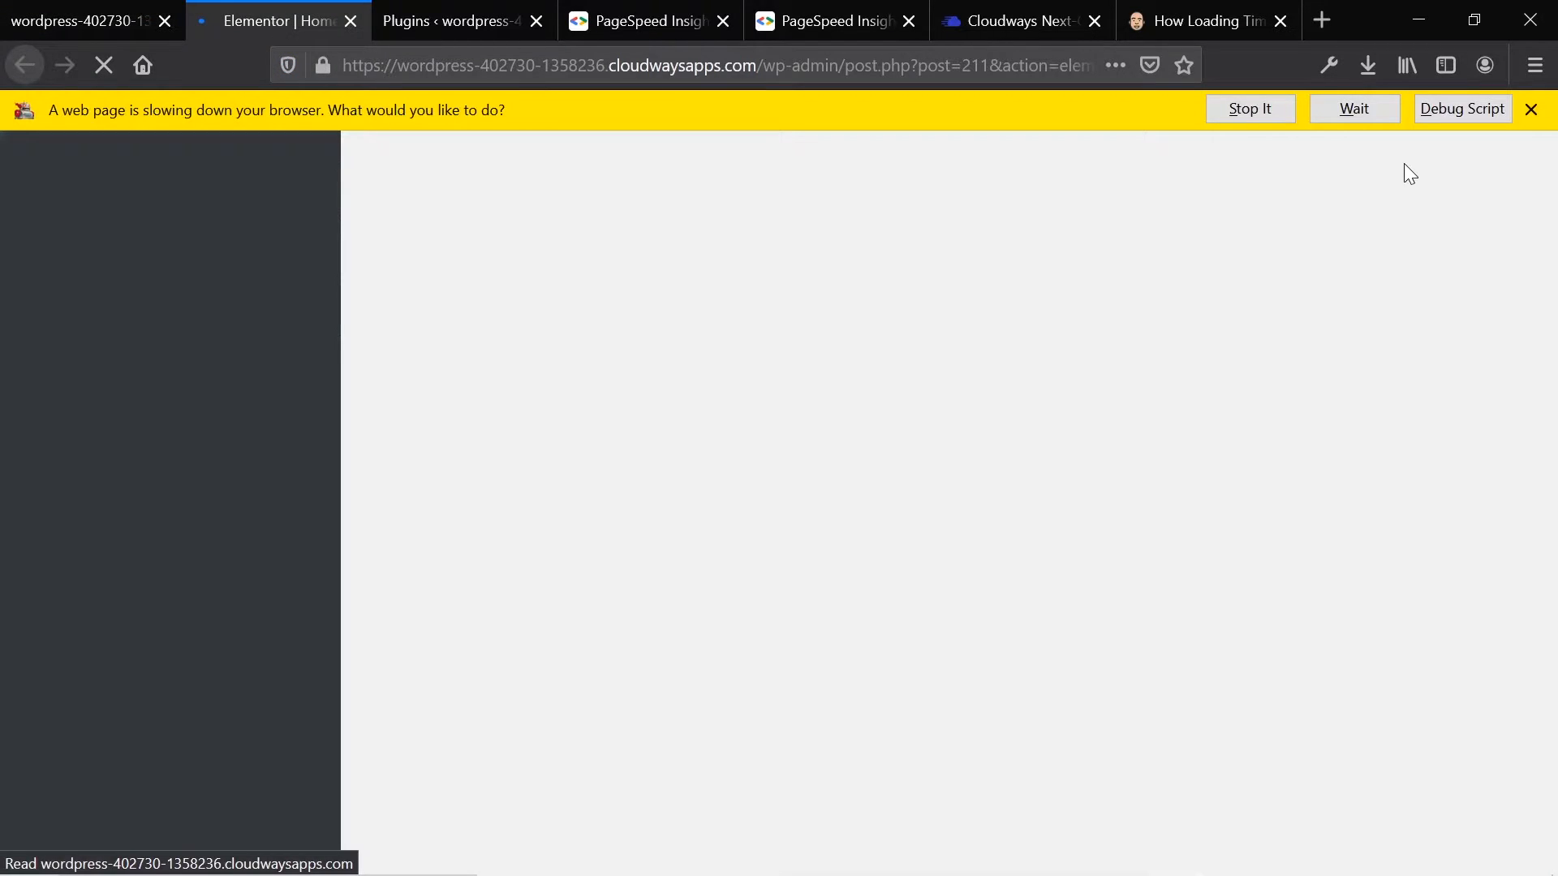
pyautogui.click(1361, 114)
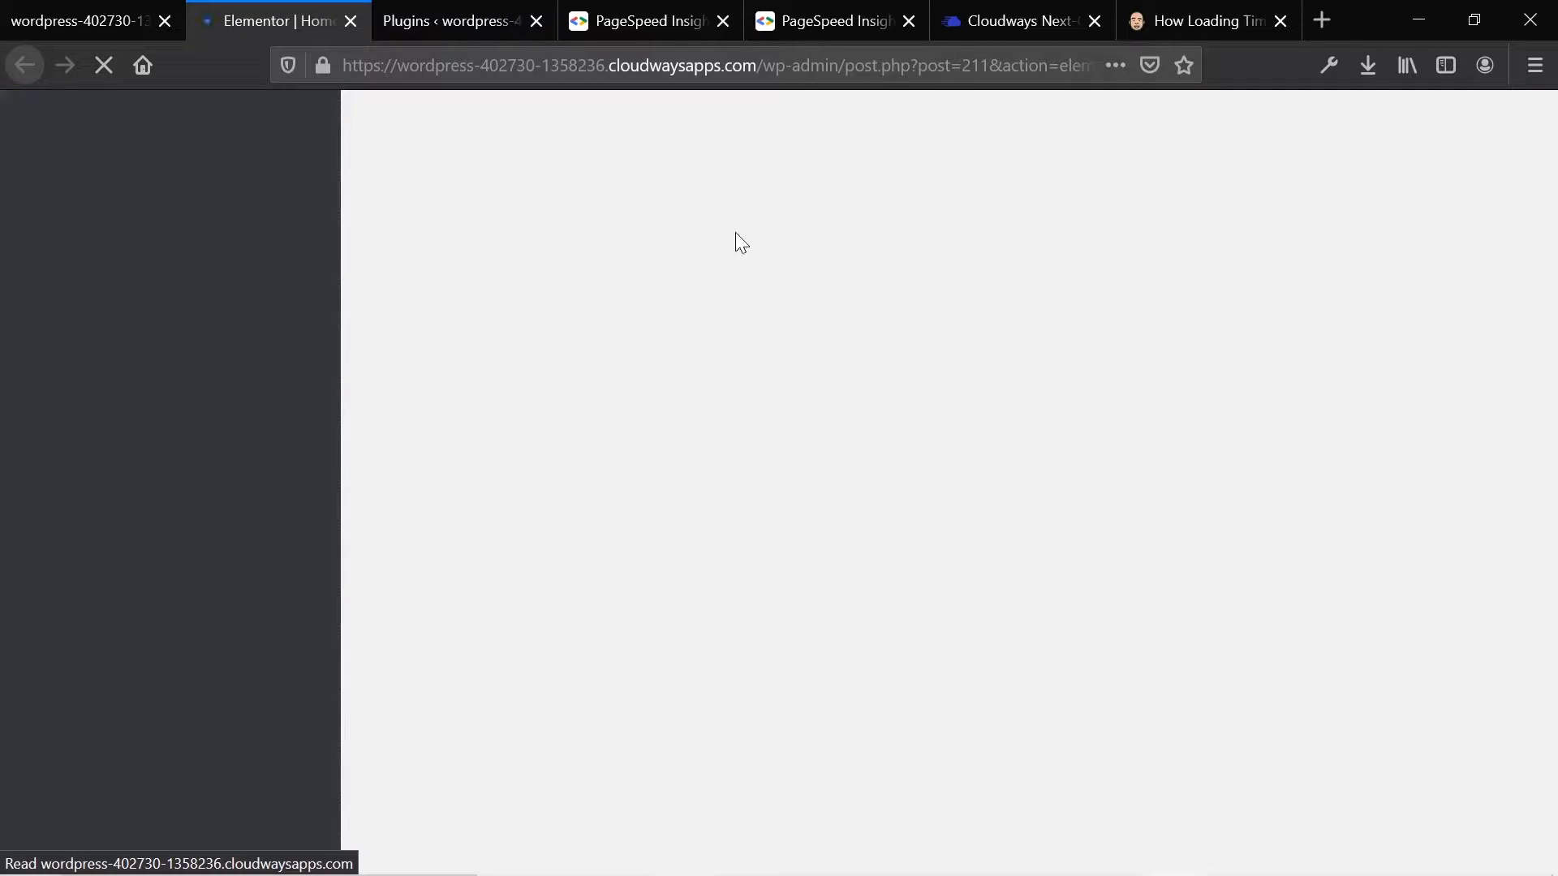
# Step: Return to the live homepage and review its hero, Epic Foodtruck and Explore Our Menu sections
pyautogui.click(113, 23)
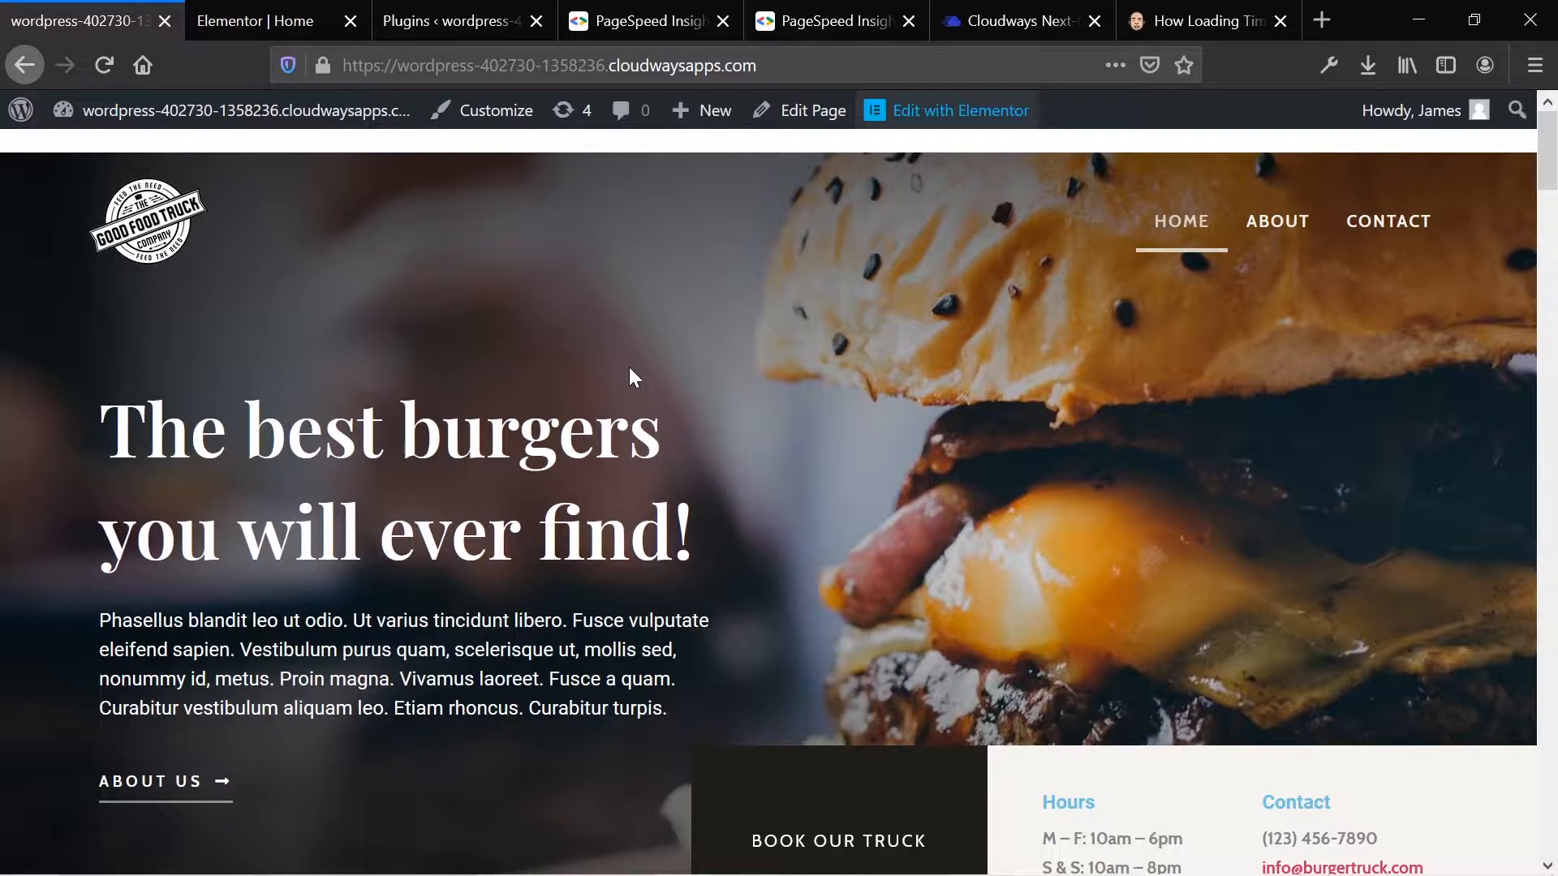
pyautogui.scroll(-6, 719, 421)
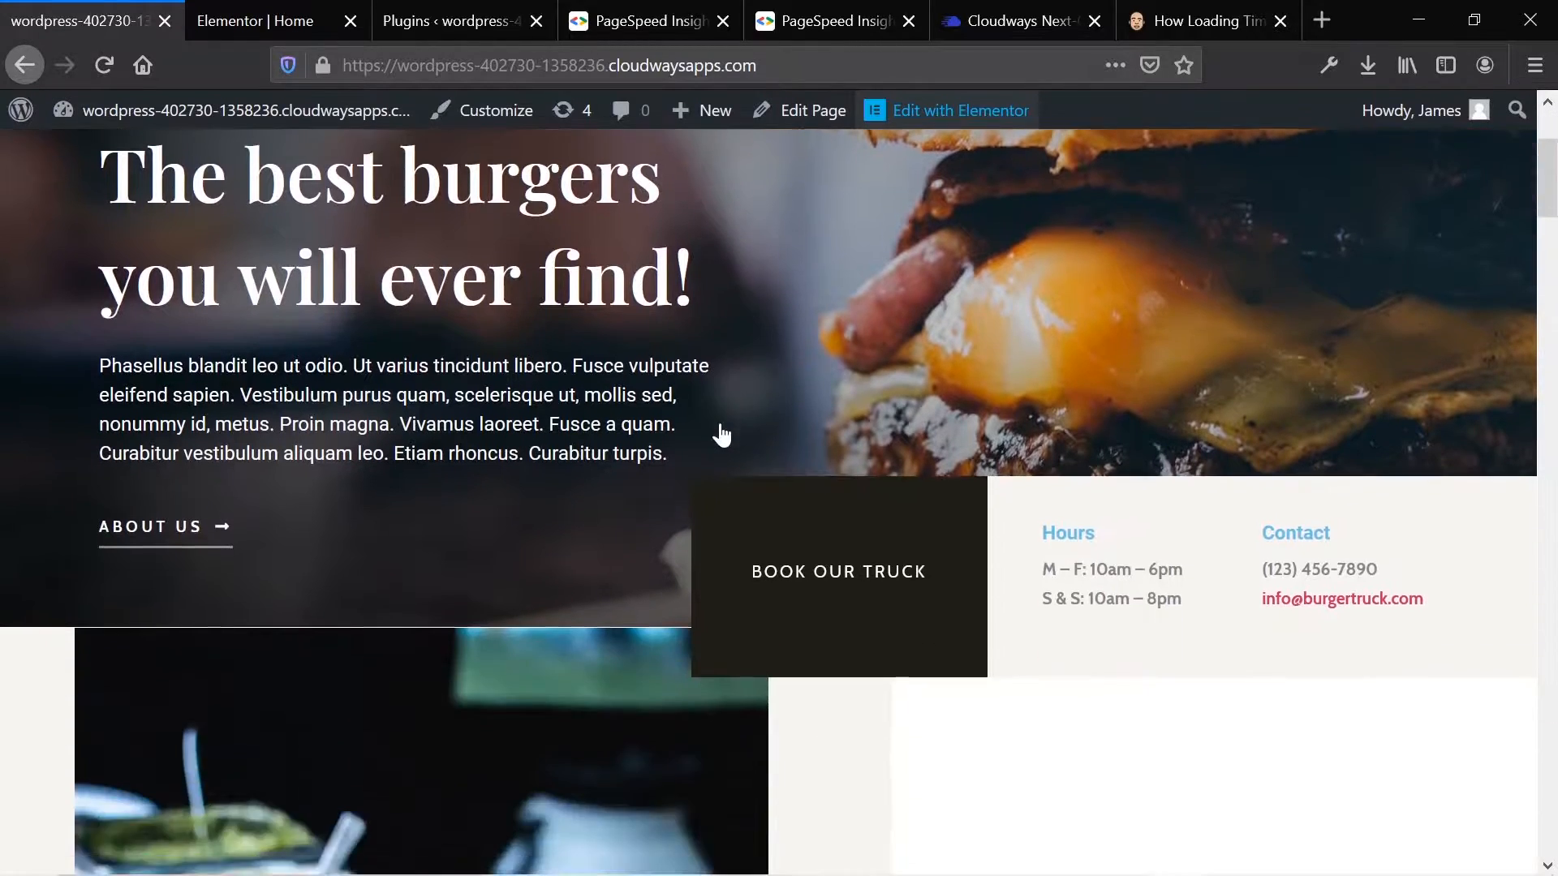
pyautogui.scroll(-6, 719, 428)
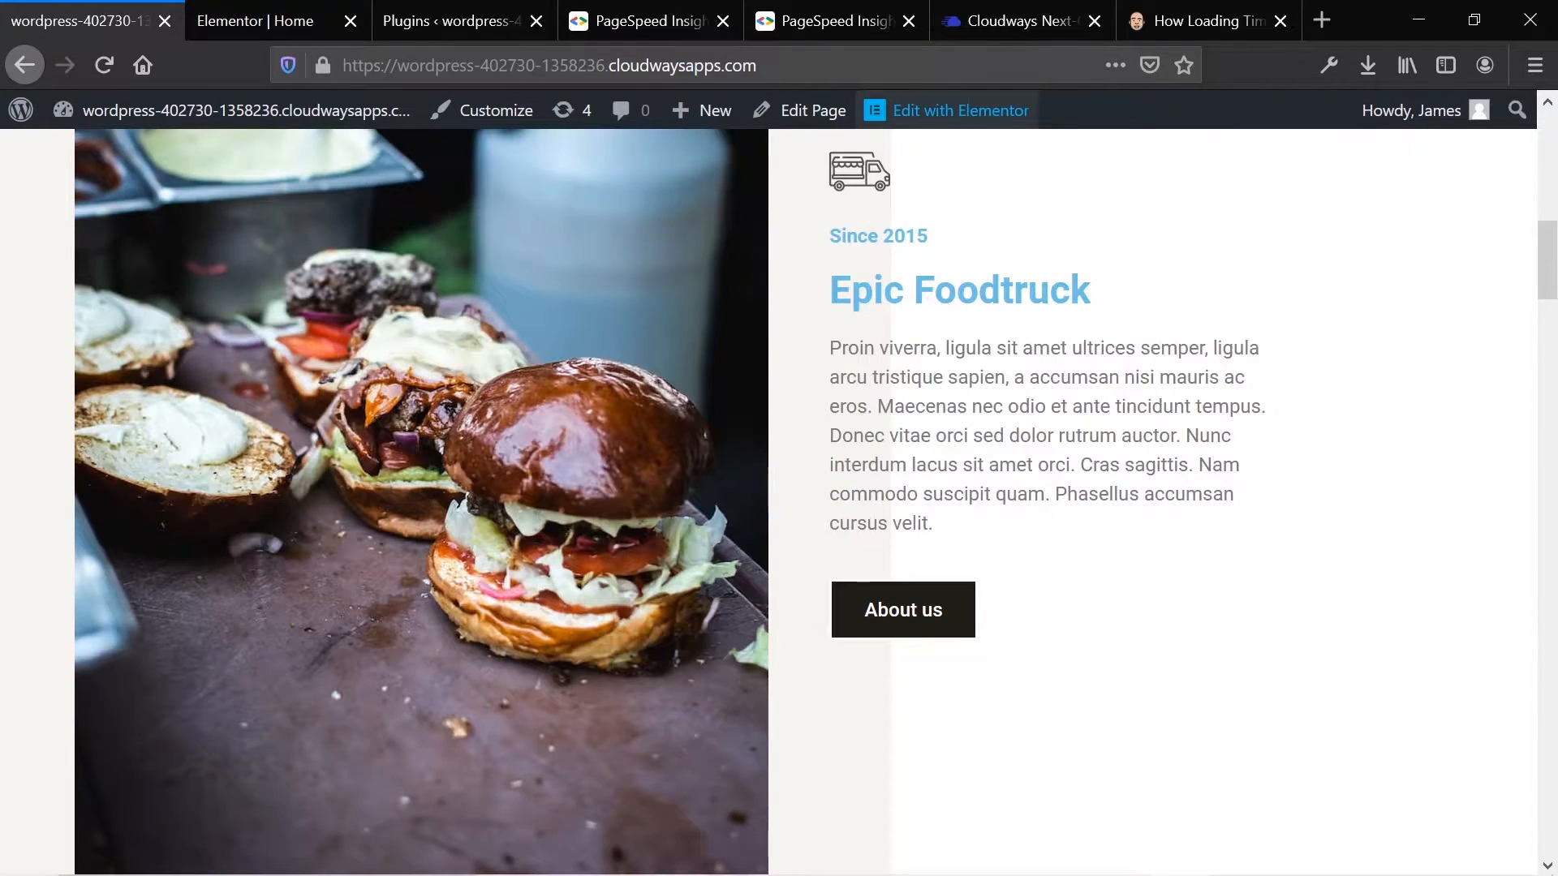
pyautogui.scroll(-8, 1265, 482)
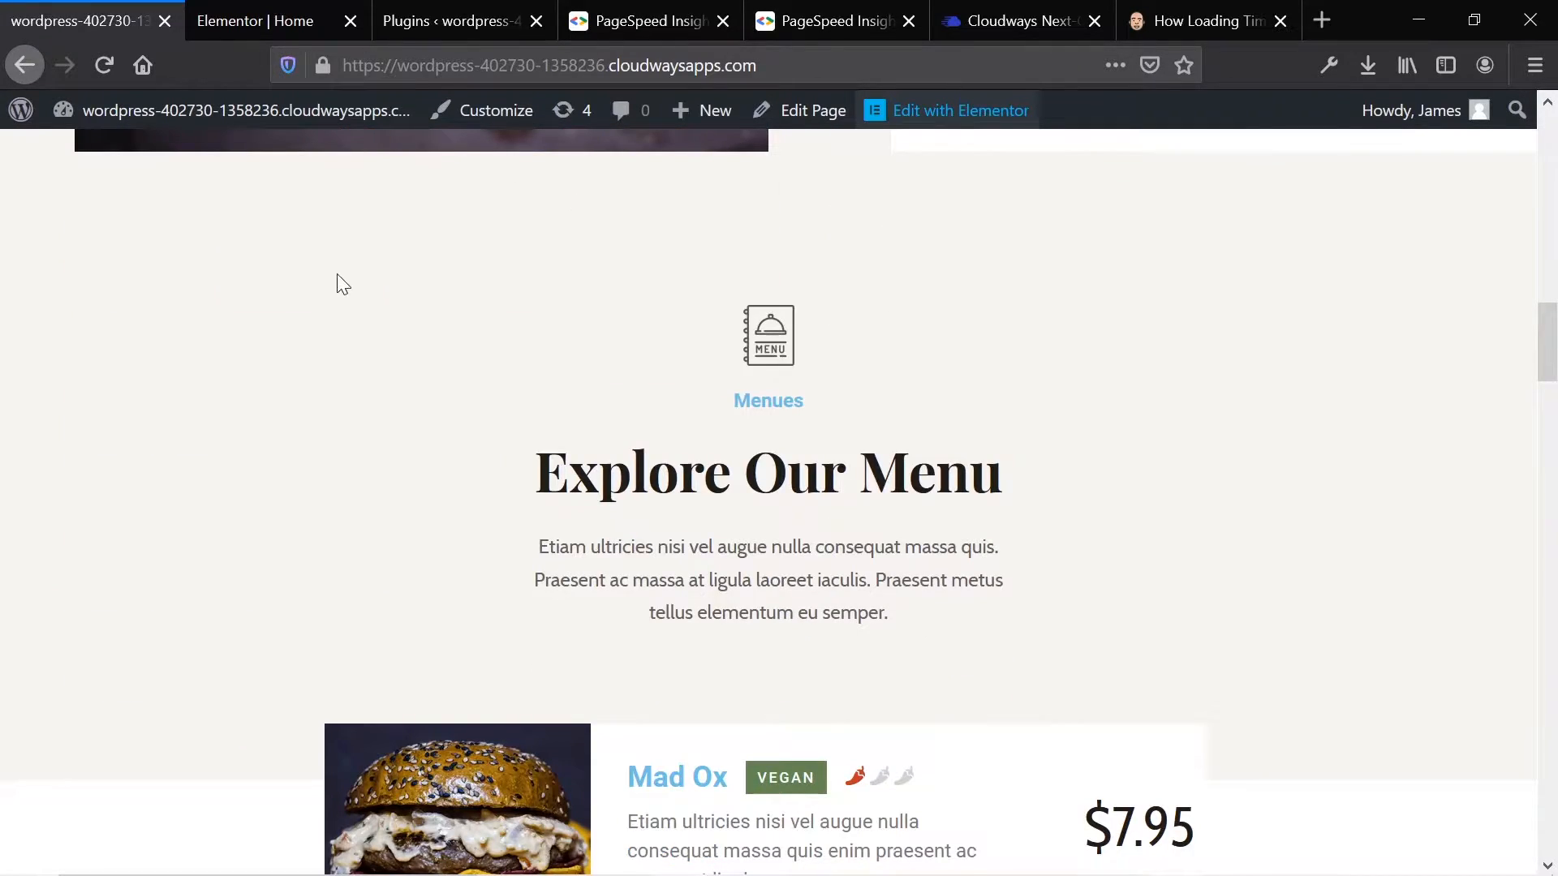
pyautogui.scroll(7, 334, 276)
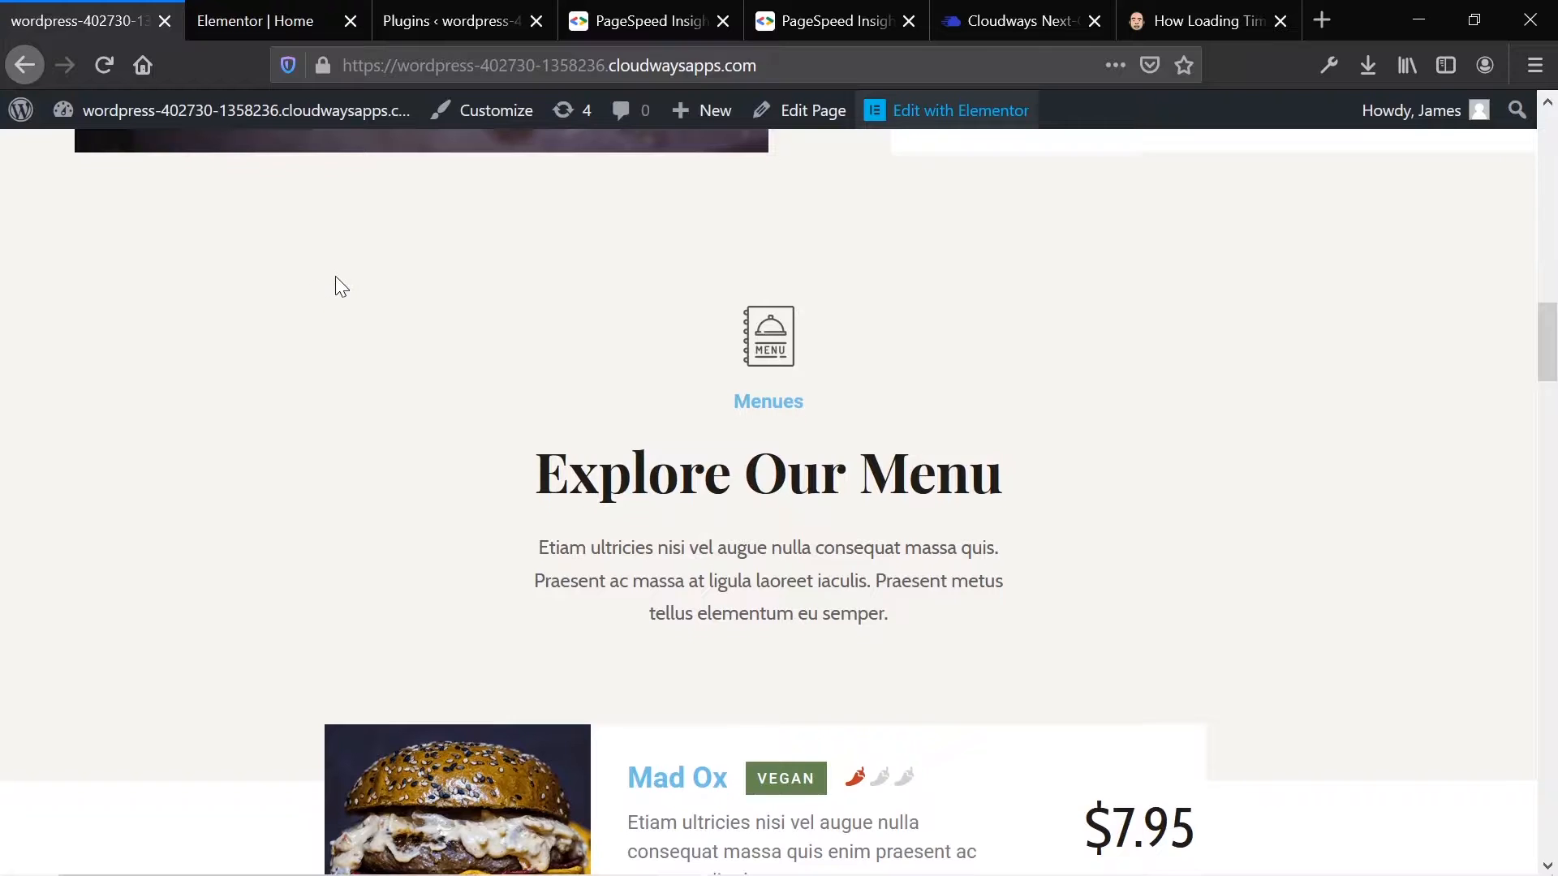
pyautogui.scroll(10, 335, 276)
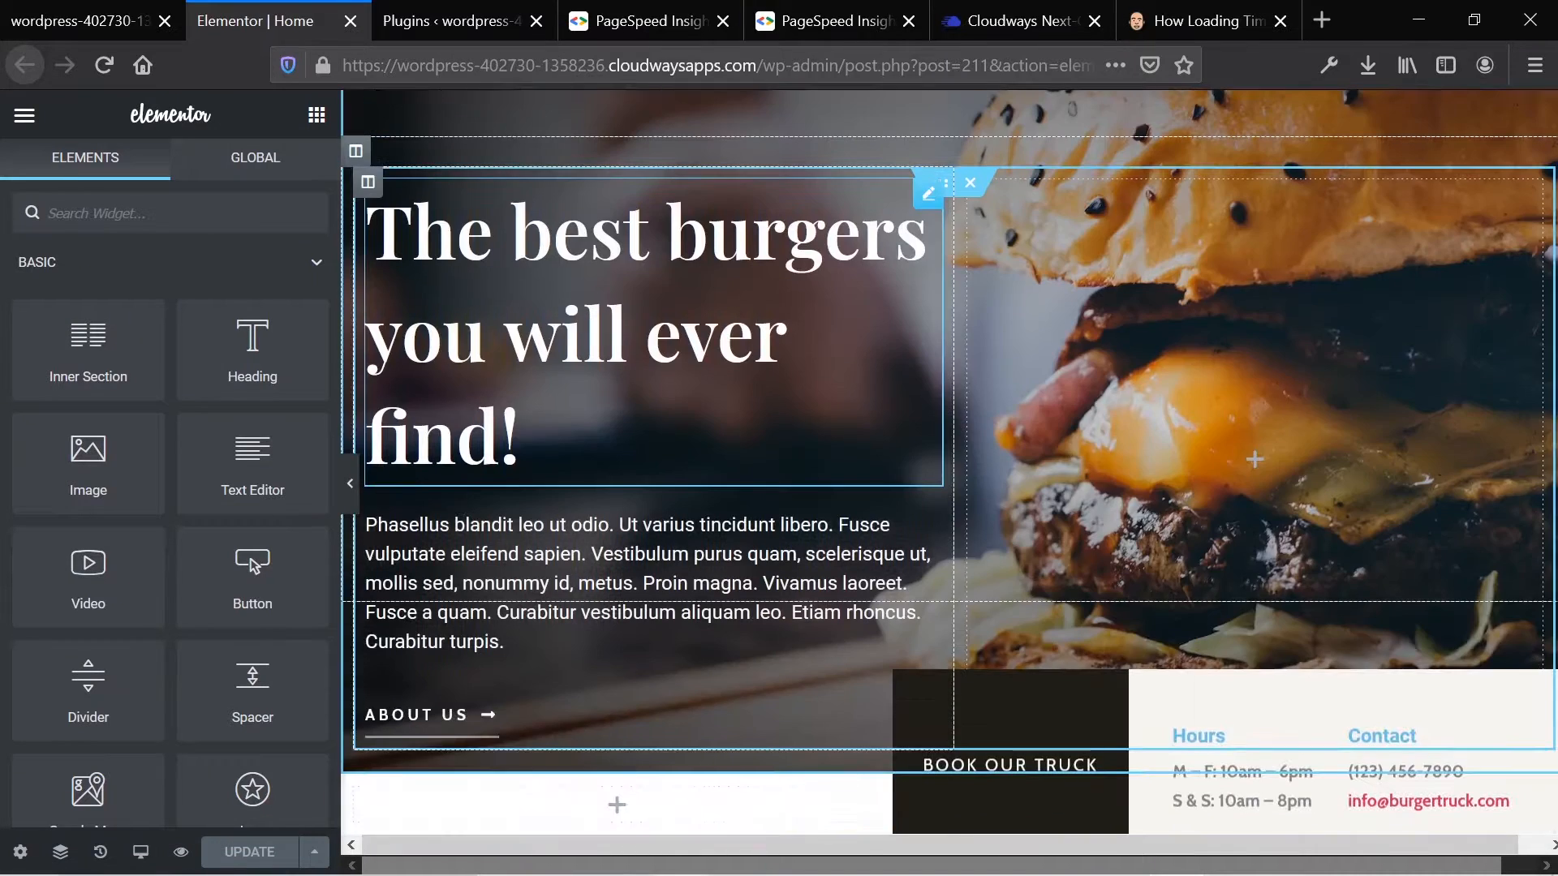
# Step: Open the About page from the live homepage's navigation
pyautogui.click(177, 23)
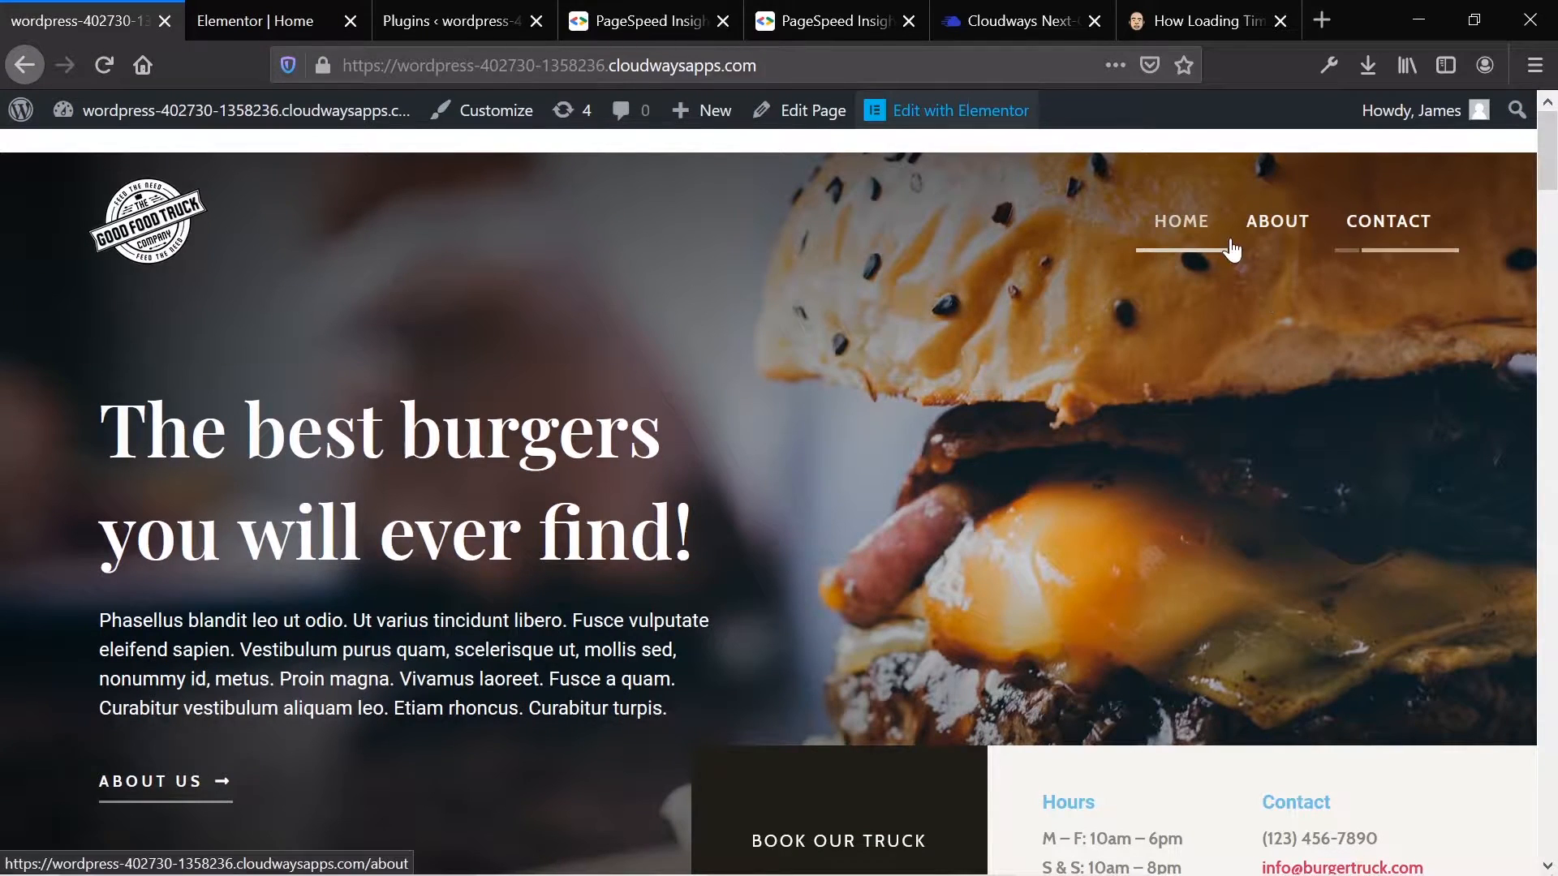
pyautogui.click(1275, 232)
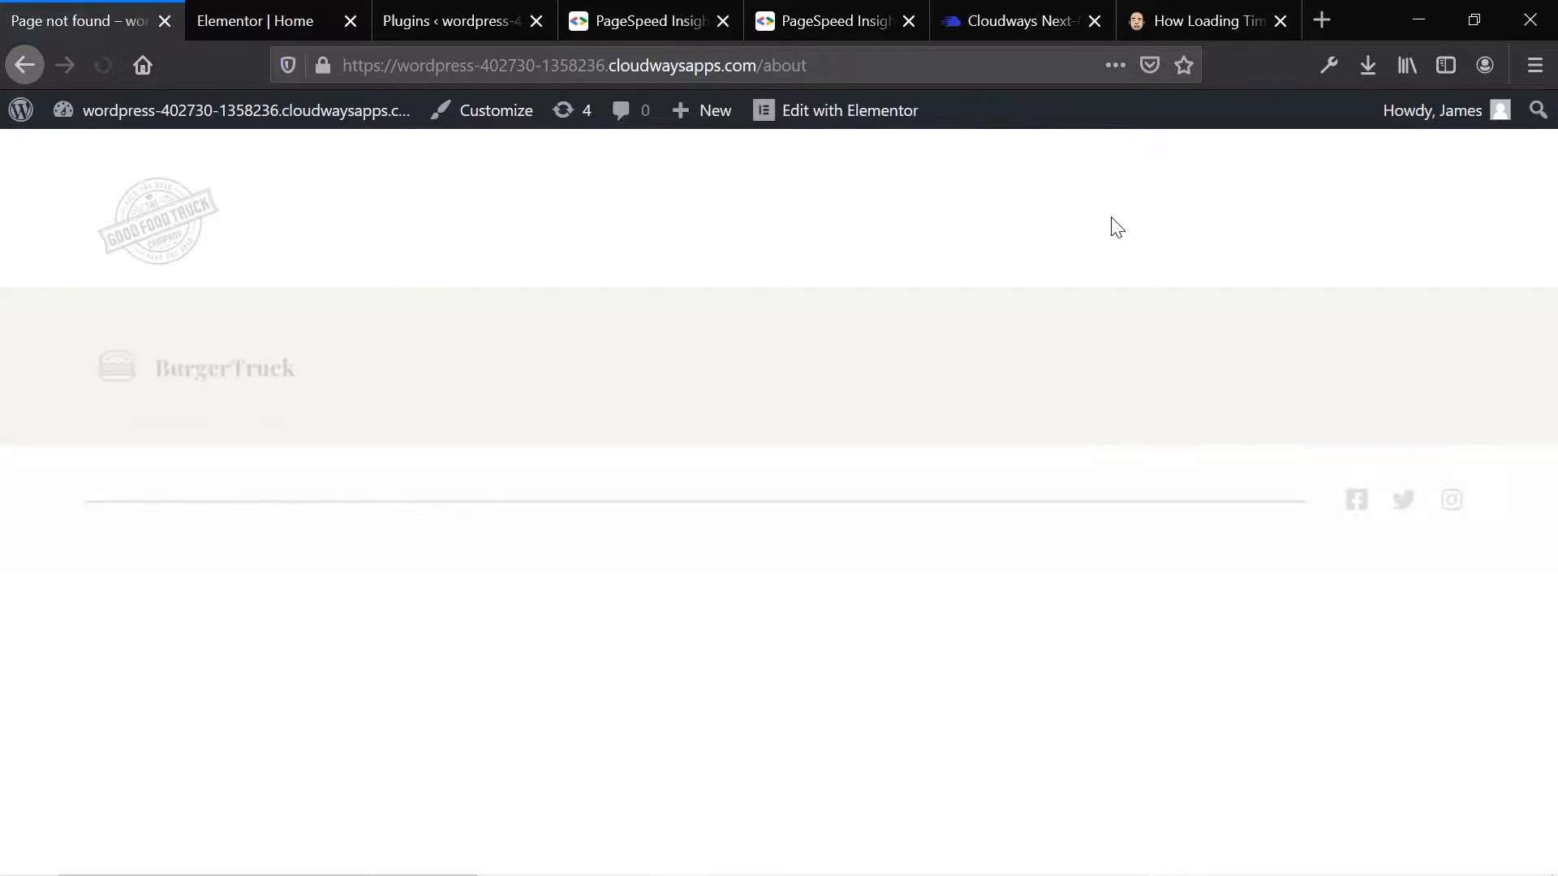
# Step: Review the installed Elementor and Elementor Pro plugins, and open the WordPress themes page to check the active theme
pyautogui.click(402, 22)
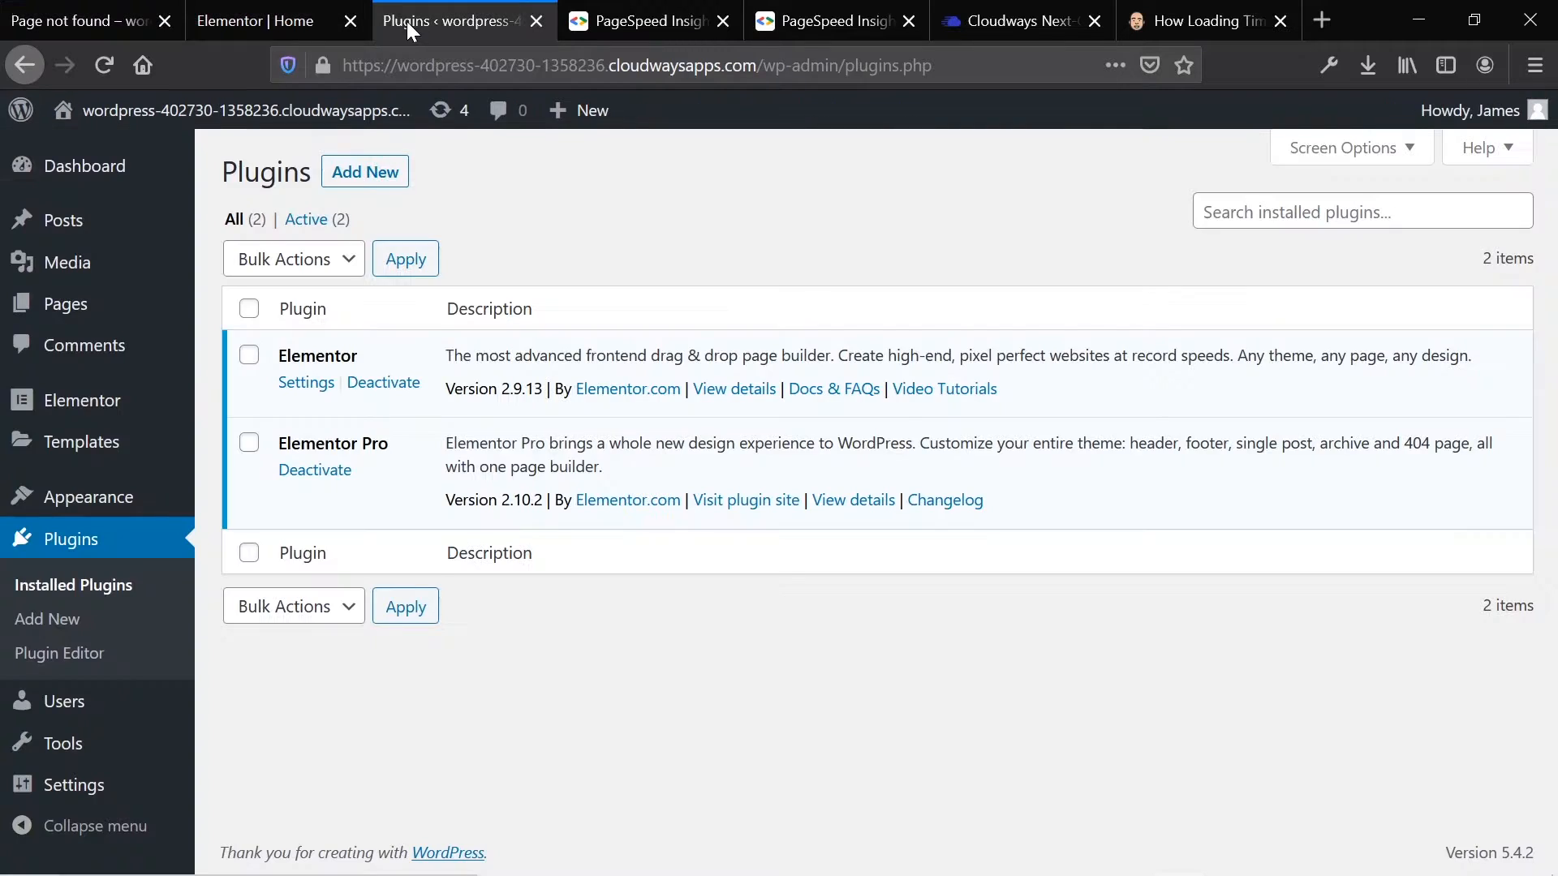
pyautogui.doubleClick(329, 356)
pyautogui.click(243, 512)
pyautogui.moveTo(126, 509)
pyautogui.click(233, 505)
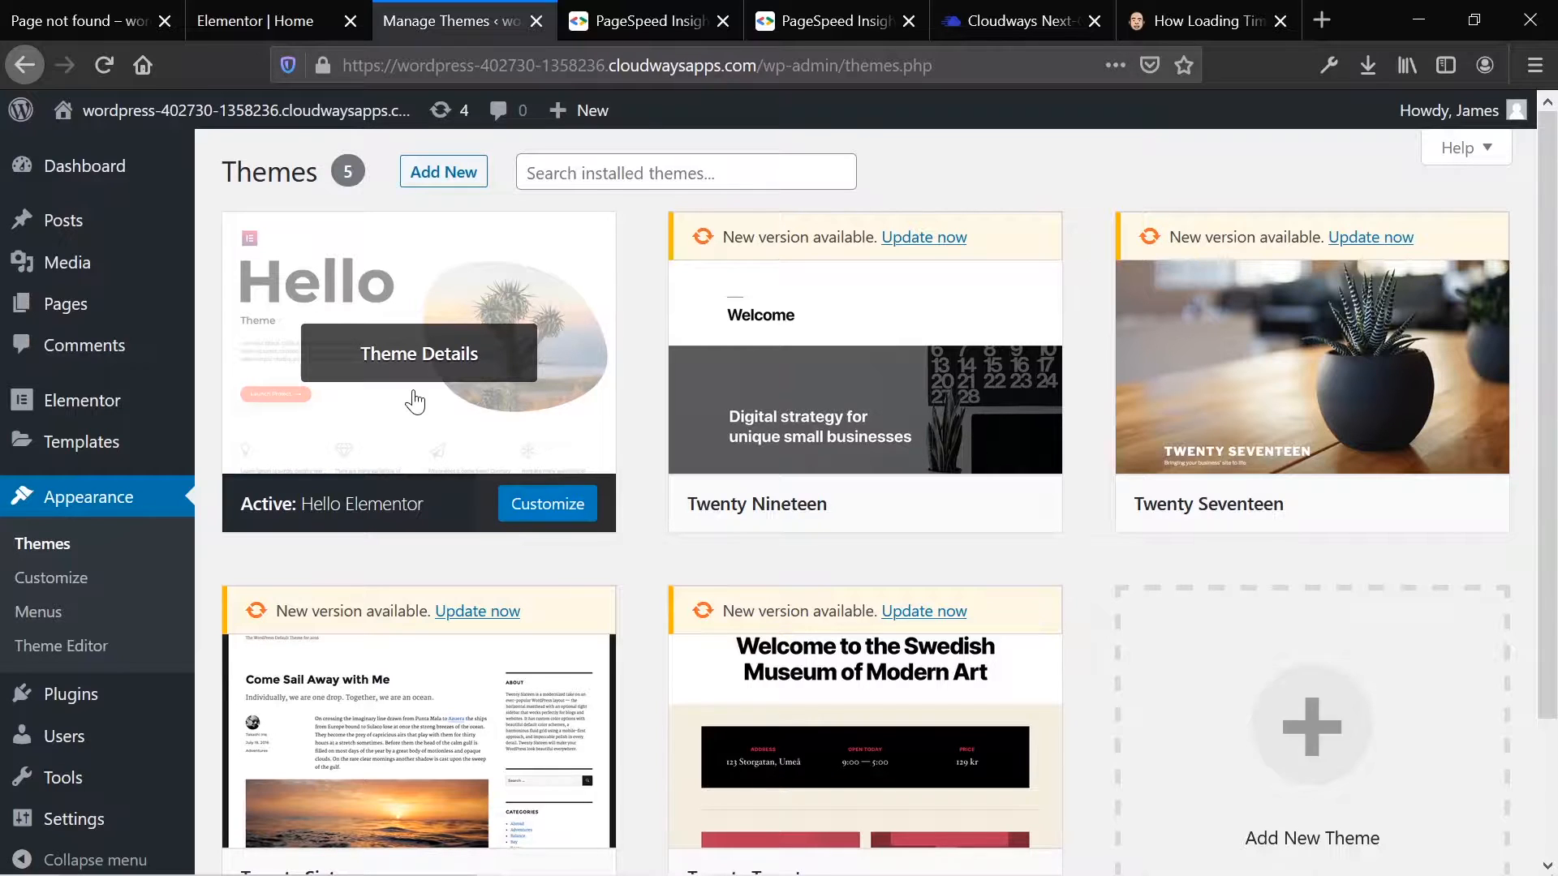
# Step: Load the site's homepage in place of the themes page by removing the admin path from the address
pyautogui.moveTo(228, 120)
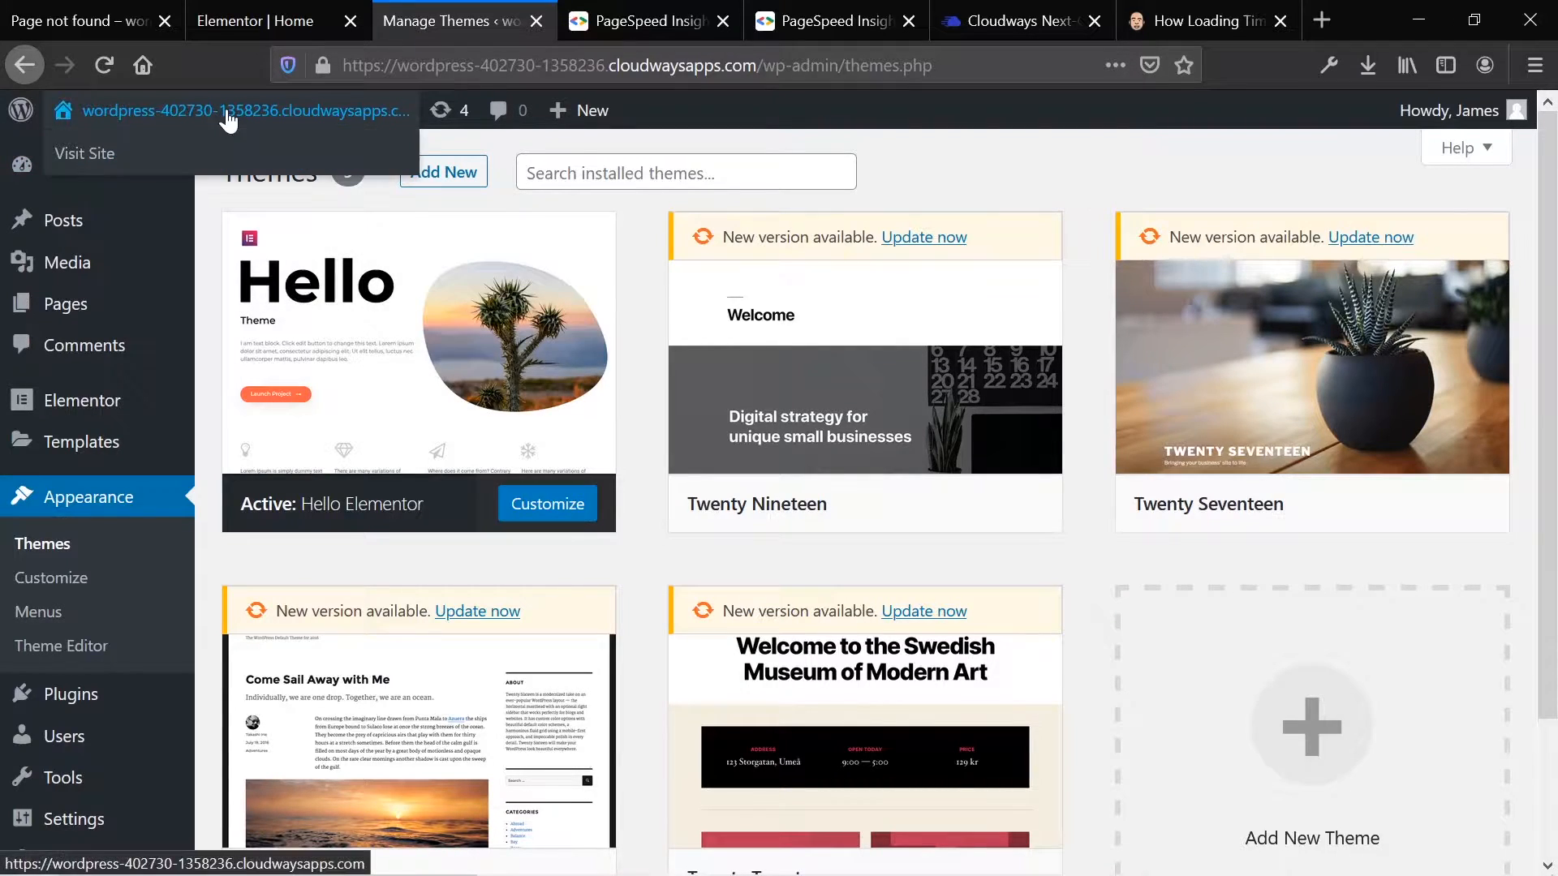
pyautogui.moveTo(756, 66); pyautogui.dragTo(935, 65)
pyautogui.press('BackSpace')
pyautogui.press('Return')
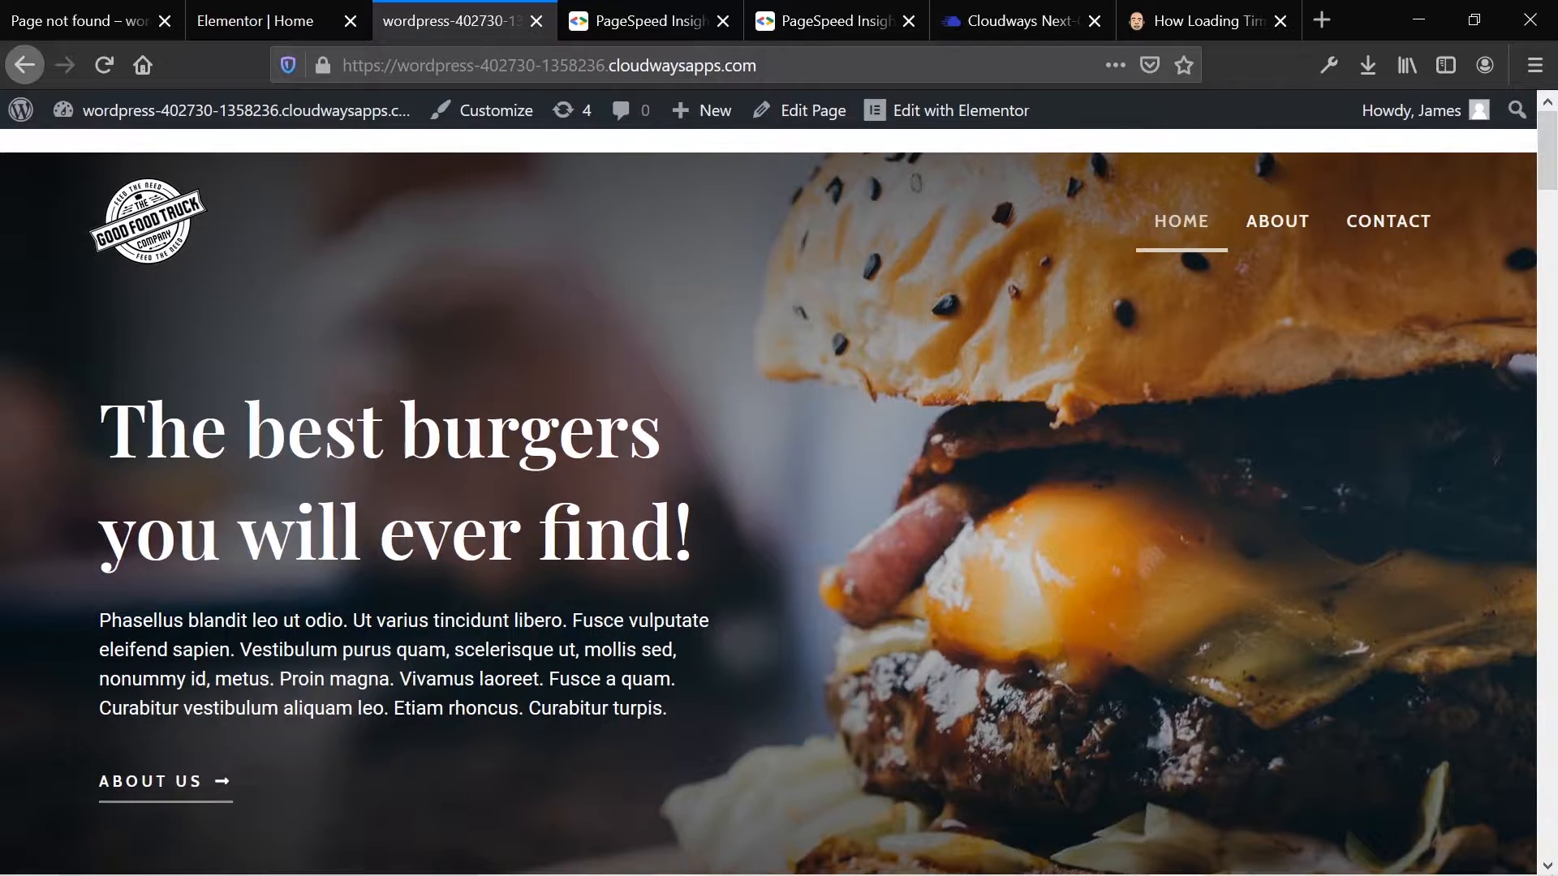
# Step: Inspect the homepage's hero and Epic Foodtruck sections in the Elementor editor
pyautogui.click(267, 20)
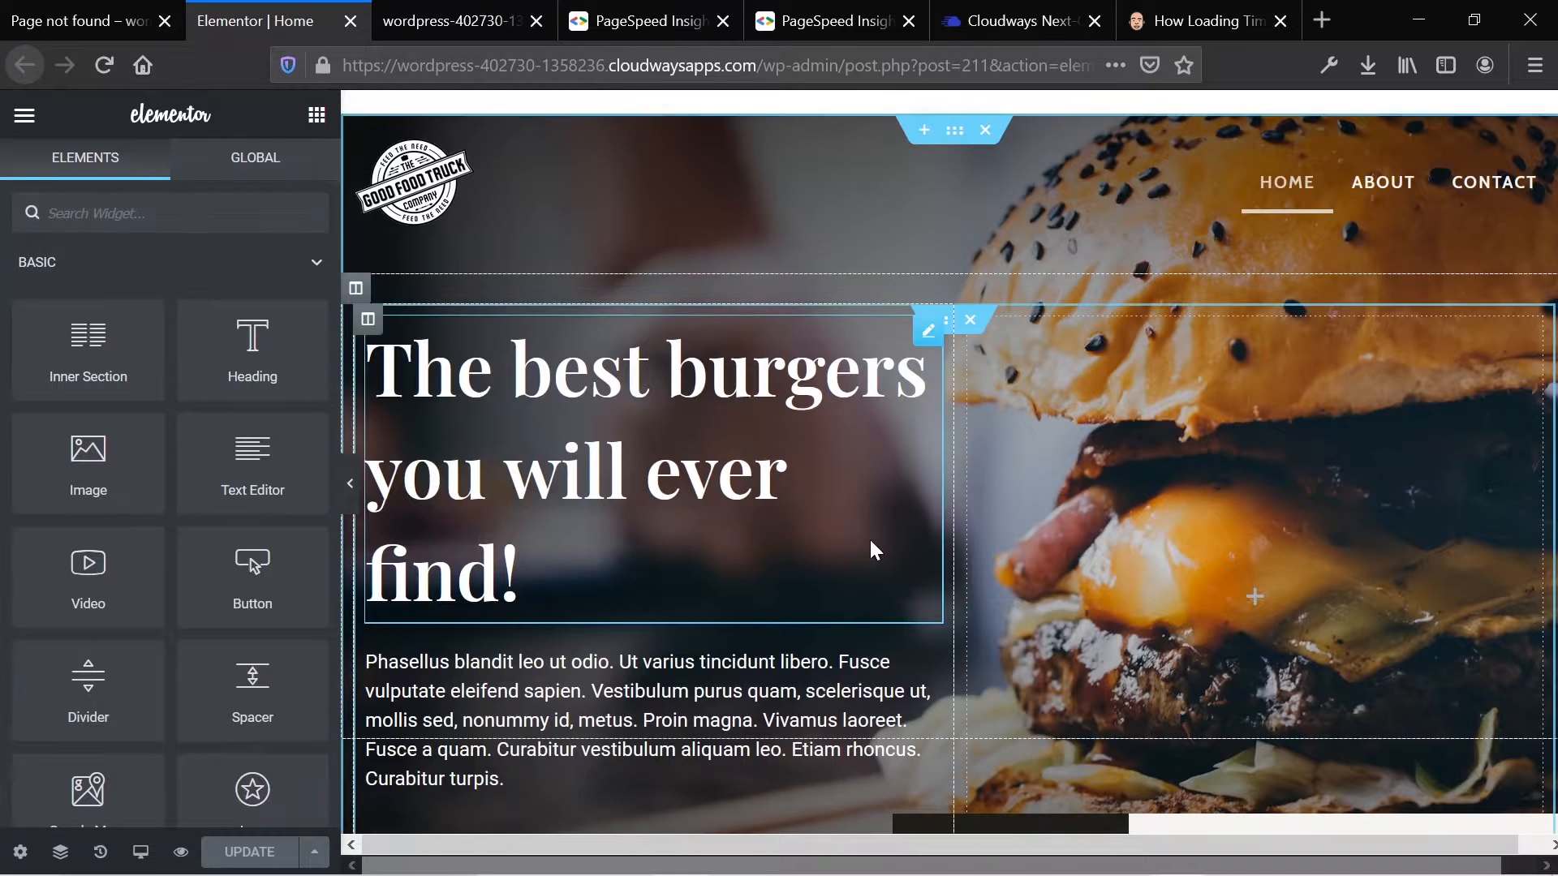
pyautogui.scroll(-10, 1088, 454)
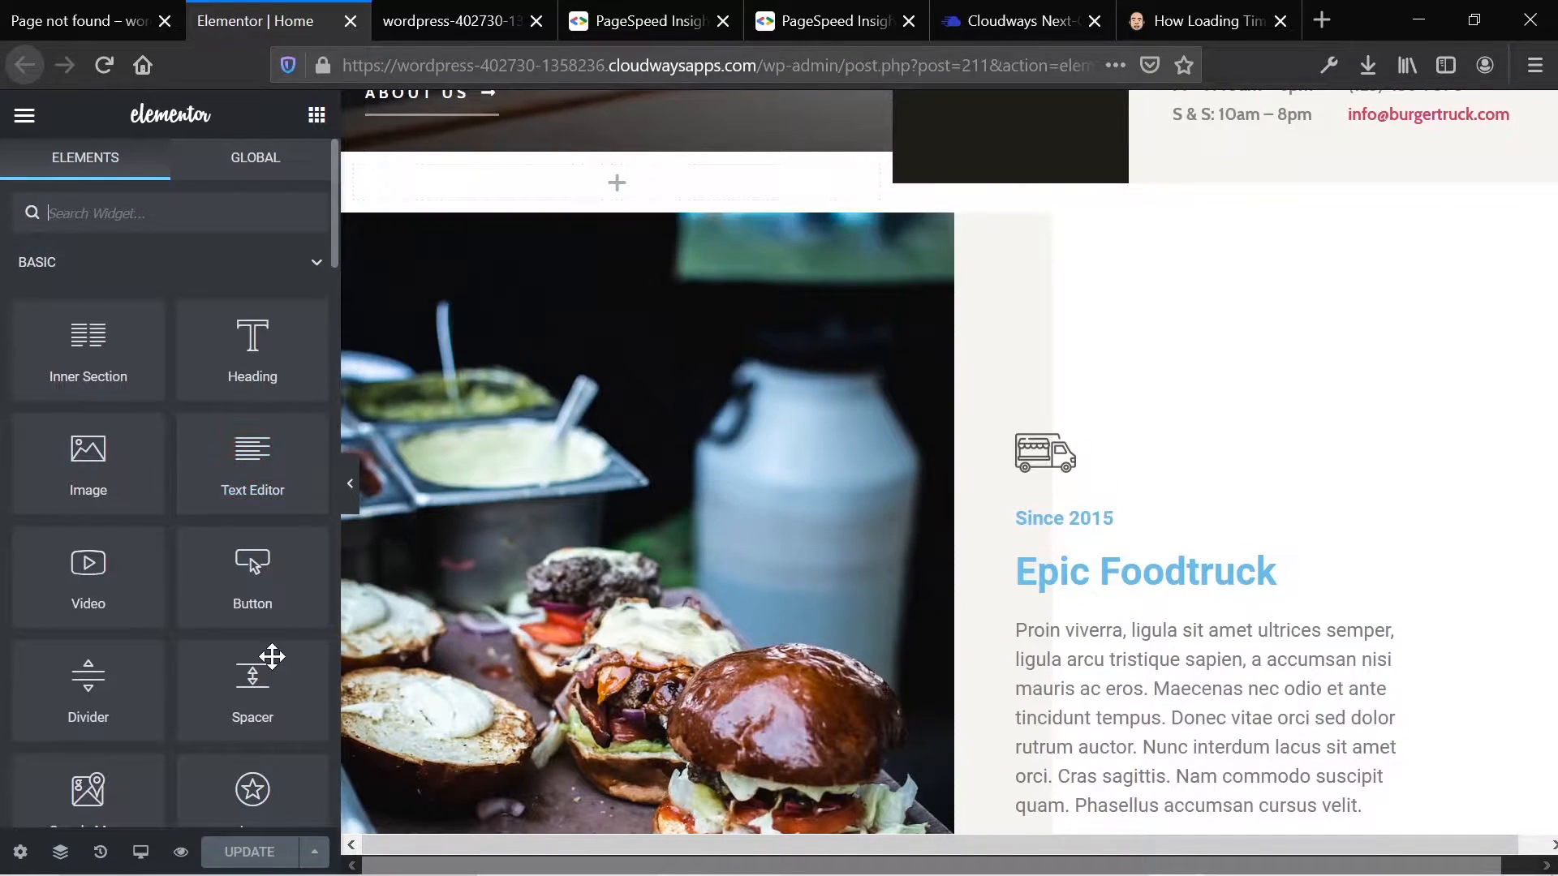
# Step: Return the not-found About page's tab to the homepage by removing "about" from its address
pyautogui.click(65, 20)
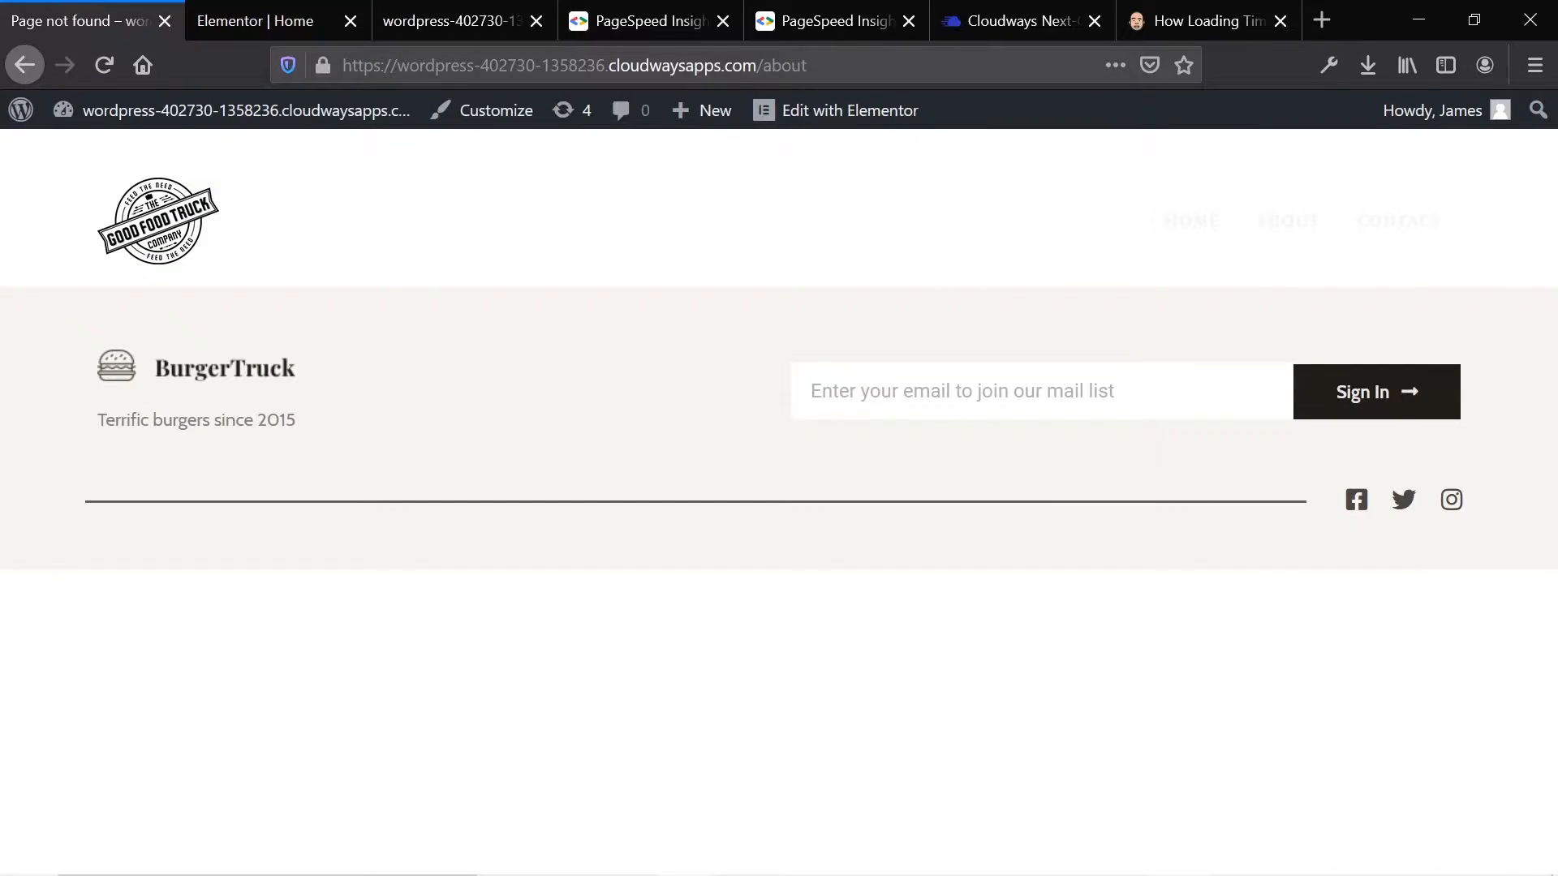
pyautogui.click(783, 65)
pyautogui.doubleClick(783, 65)
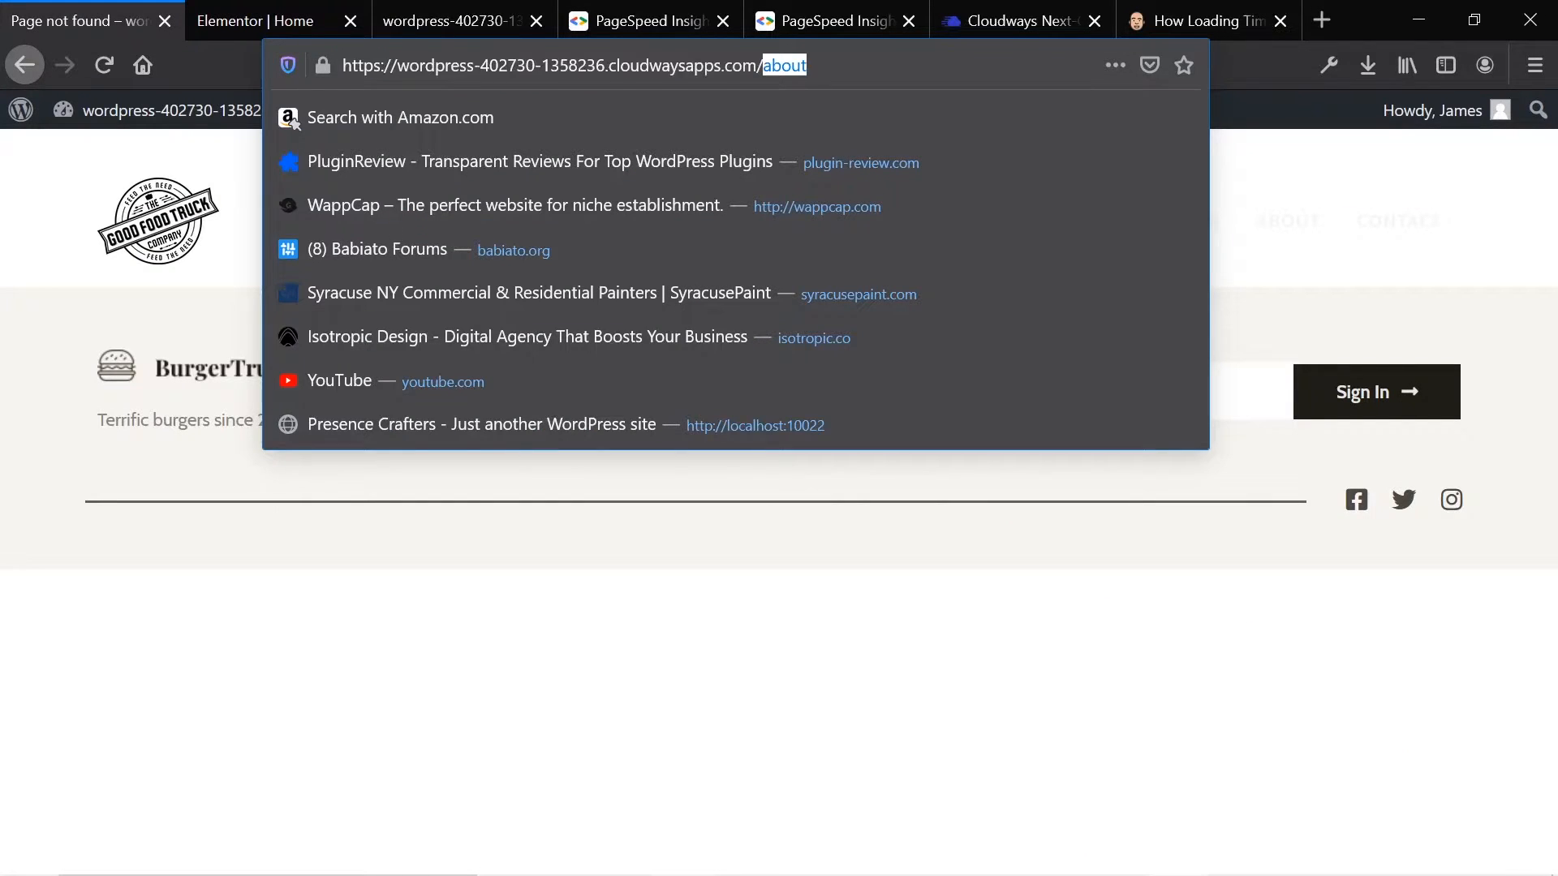
pyautogui.press('BackSpace')
pyautogui.press('Return')
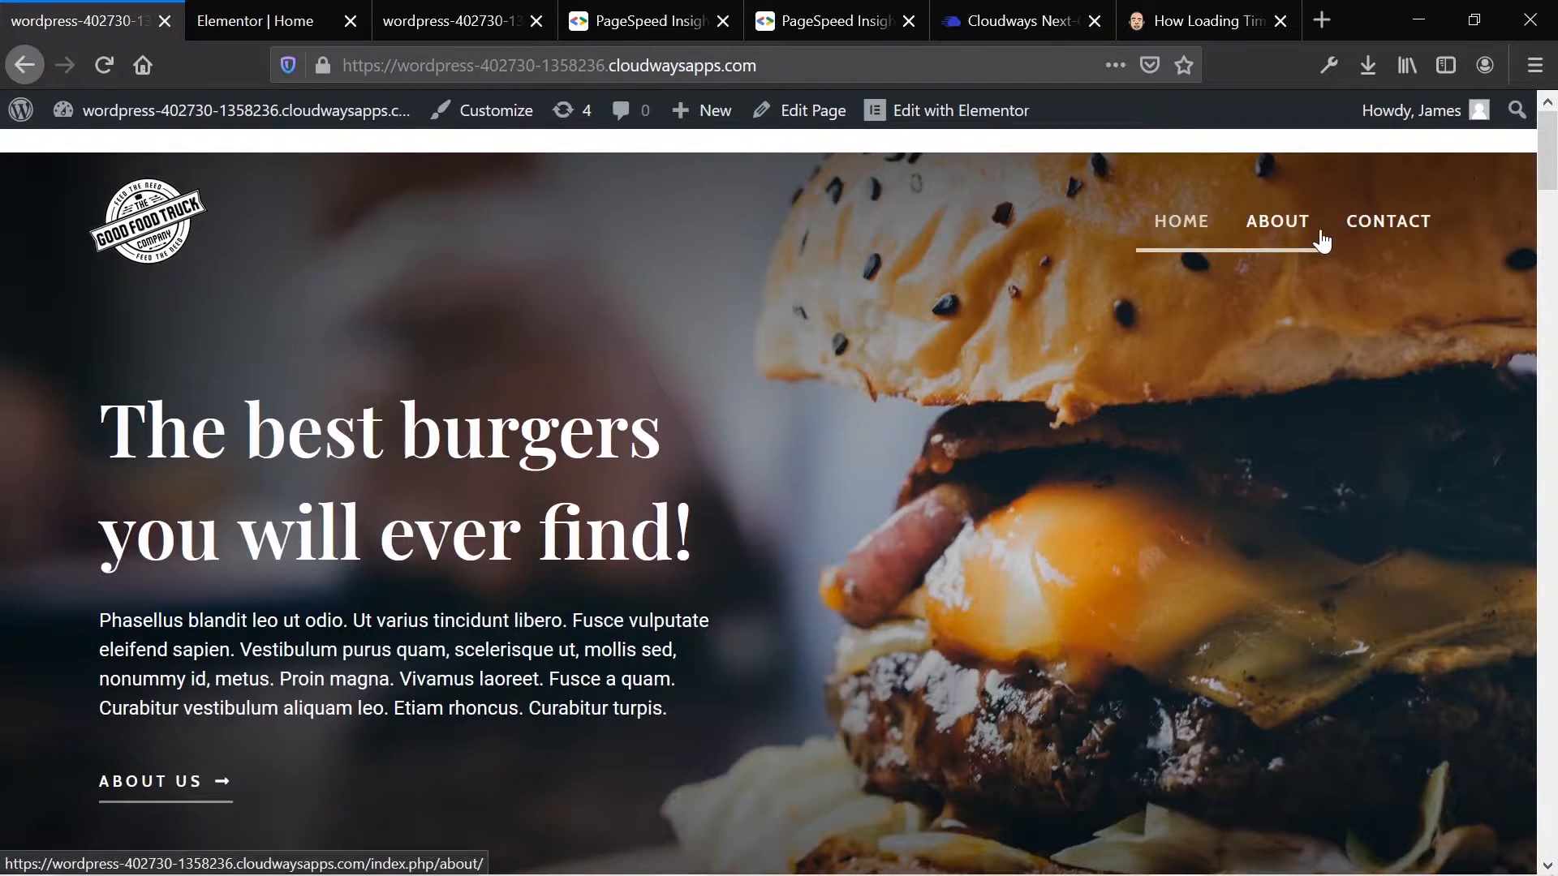
# Step: Examine the reloaded live homepage from the About us section through the burger menu to the Features and Desserts tiles
pyautogui.scroll(-5, 1074, 464)
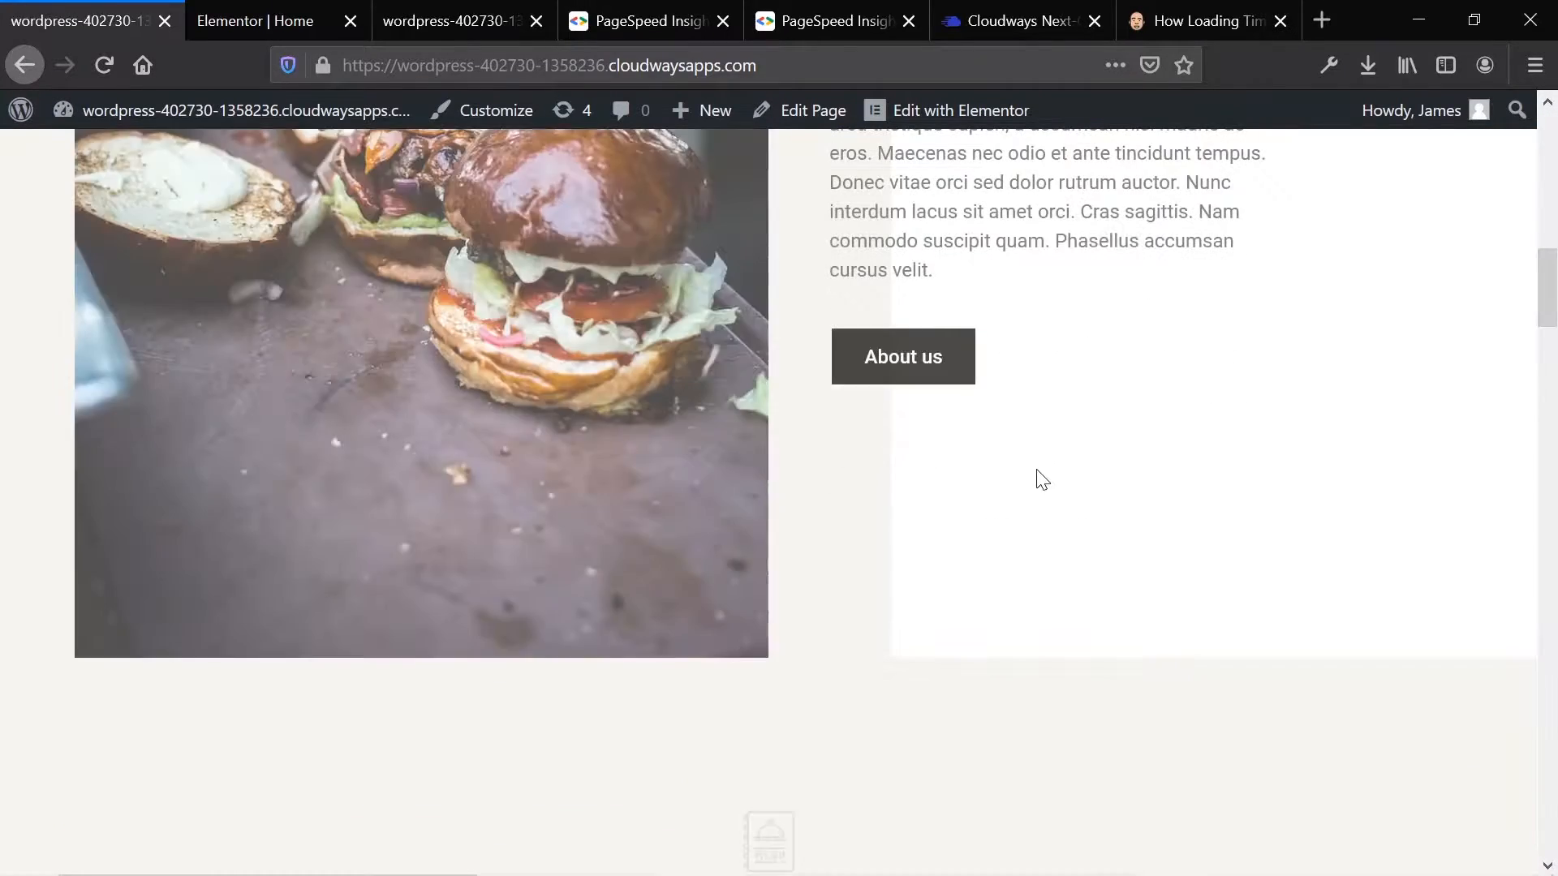
pyautogui.scroll(-5, 1038, 475)
pyautogui.scroll(-1, 1037, 482)
pyautogui.scroll(-6, 1029, 485)
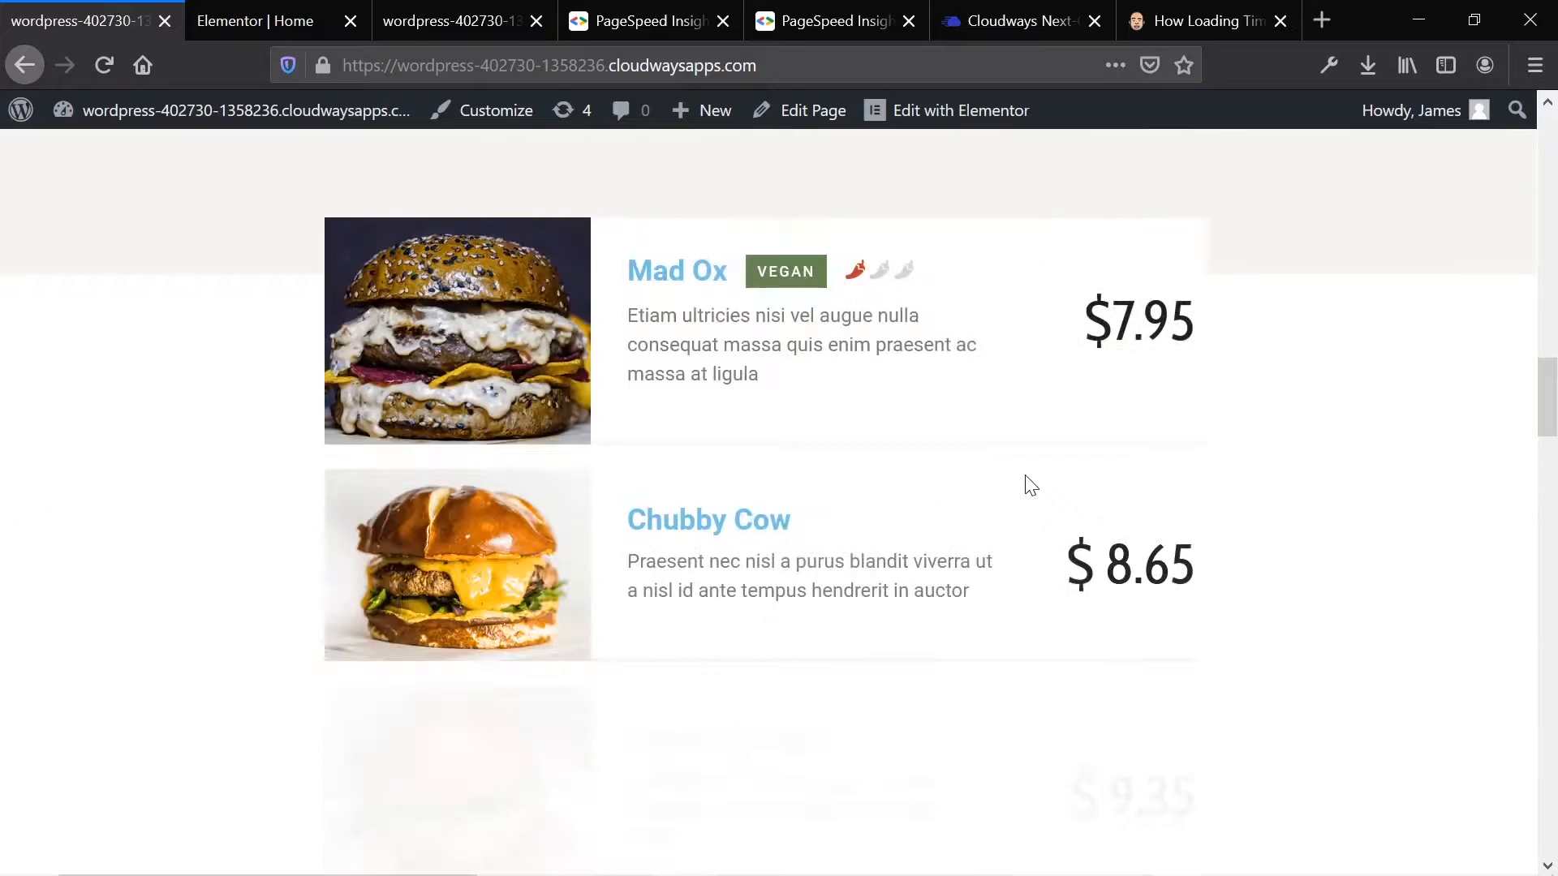
pyautogui.scroll(-5, 1027, 484)
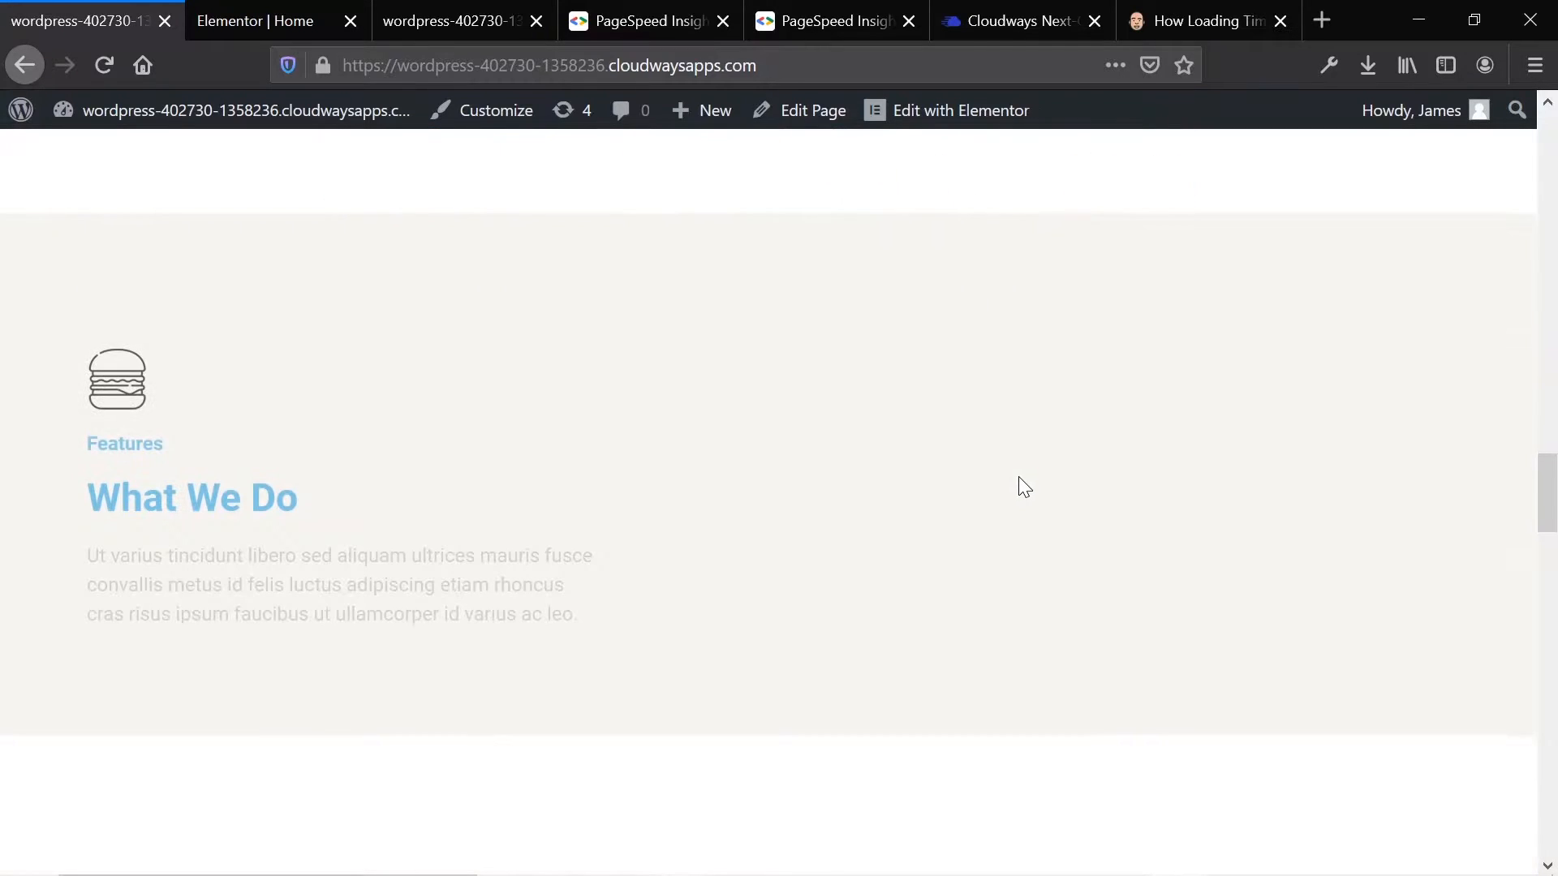
pyautogui.scroll(-4, 1019, 486)
pyautogui.scroll(-5, 1017, 487)
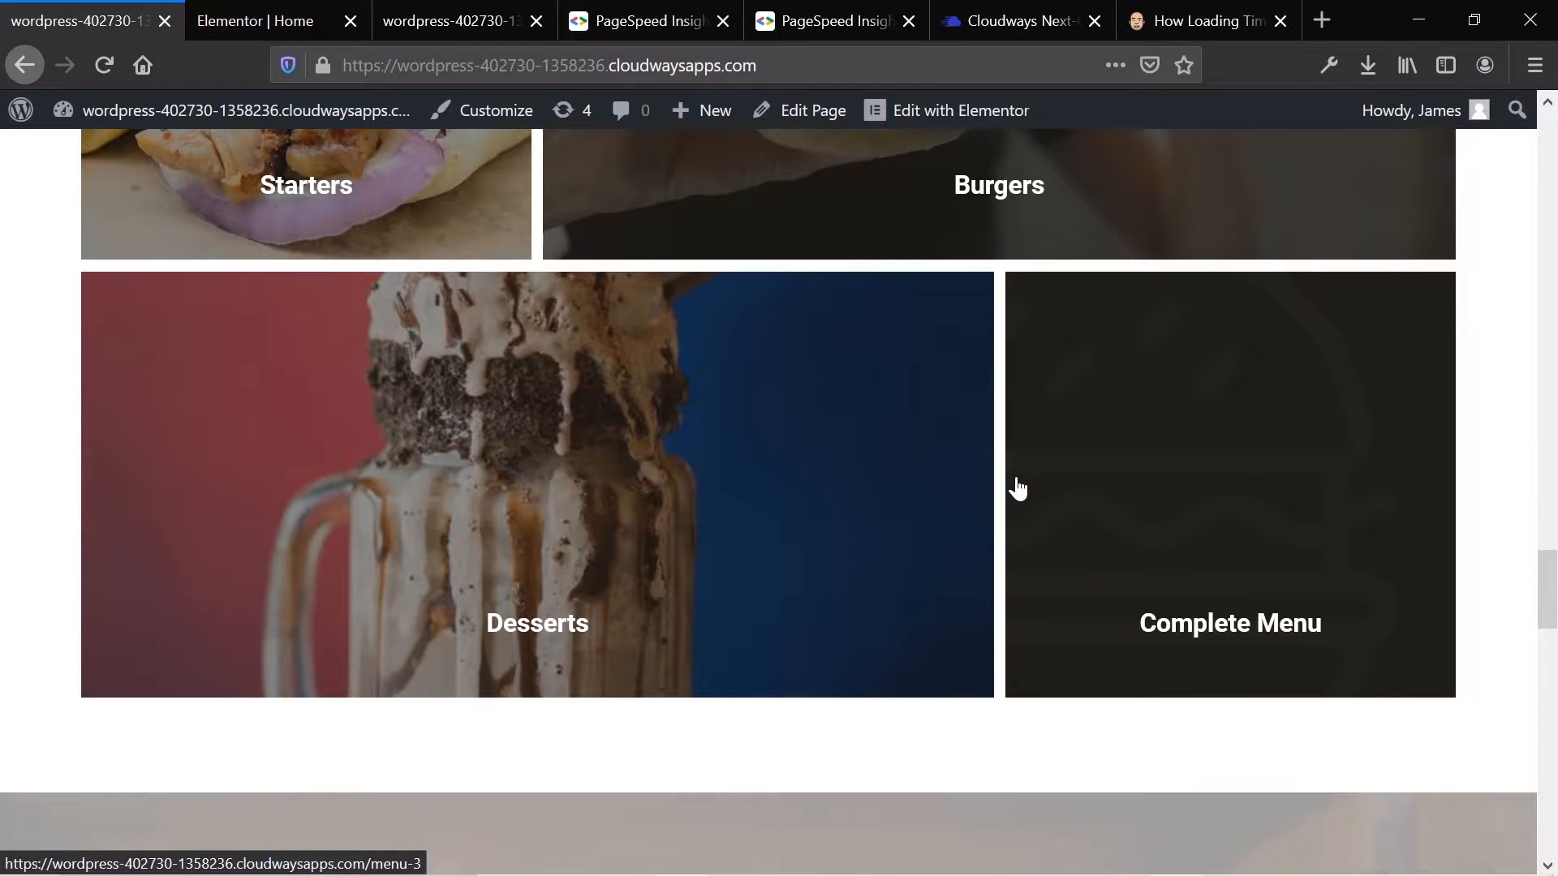
# Step: Examine the rest of the live homepage, from the What We Offer catering section through the testimonials to the footer
pyautogui.scroll(-12, 1018, 490)
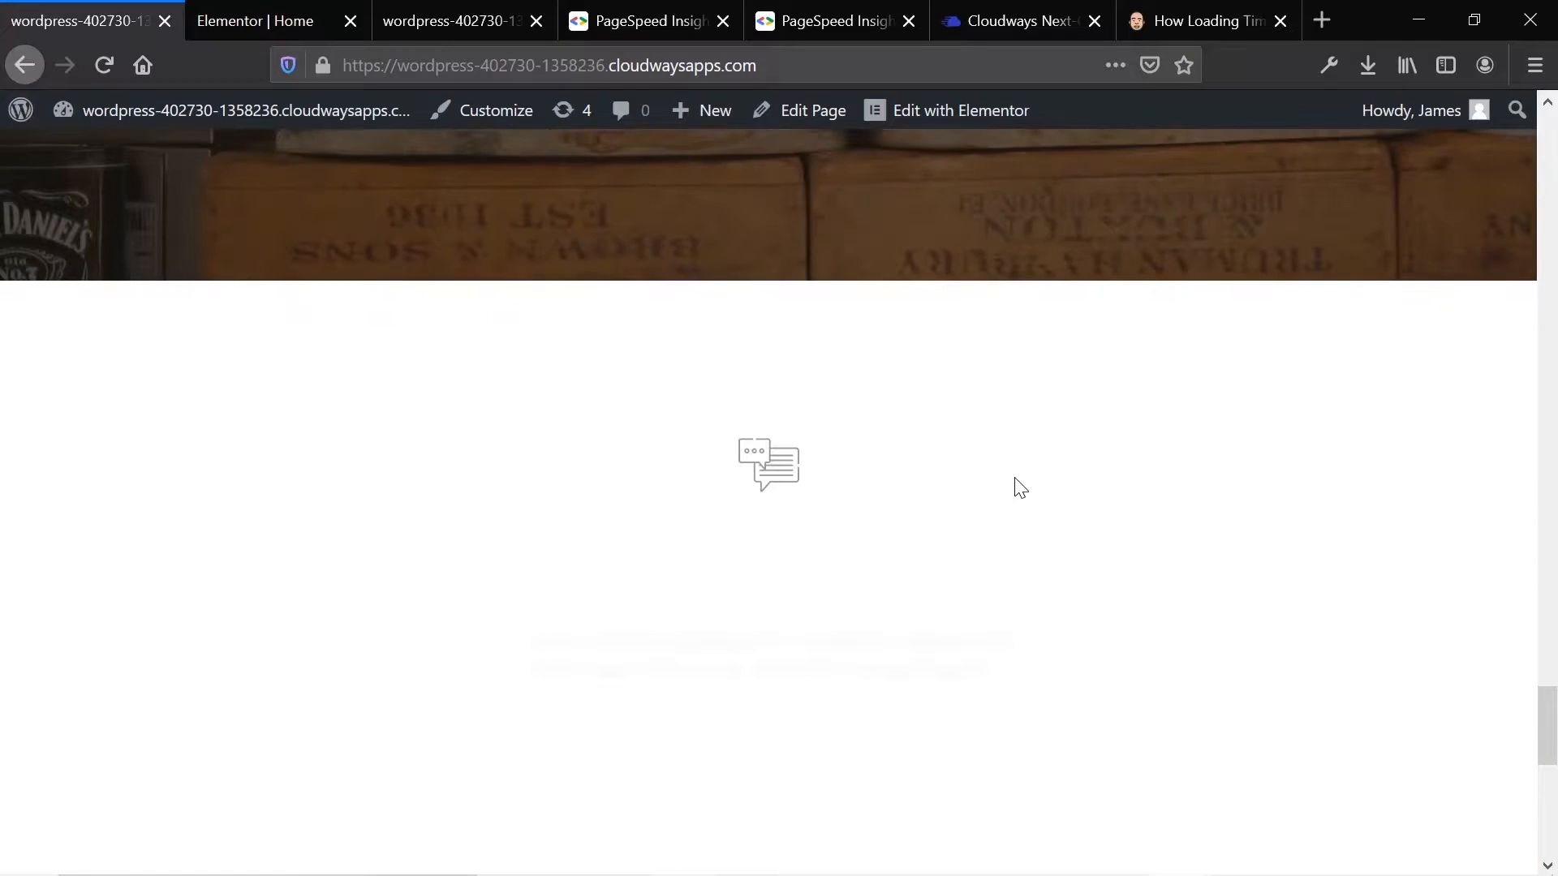
pyautogui.scroll(6, 1020, 487)
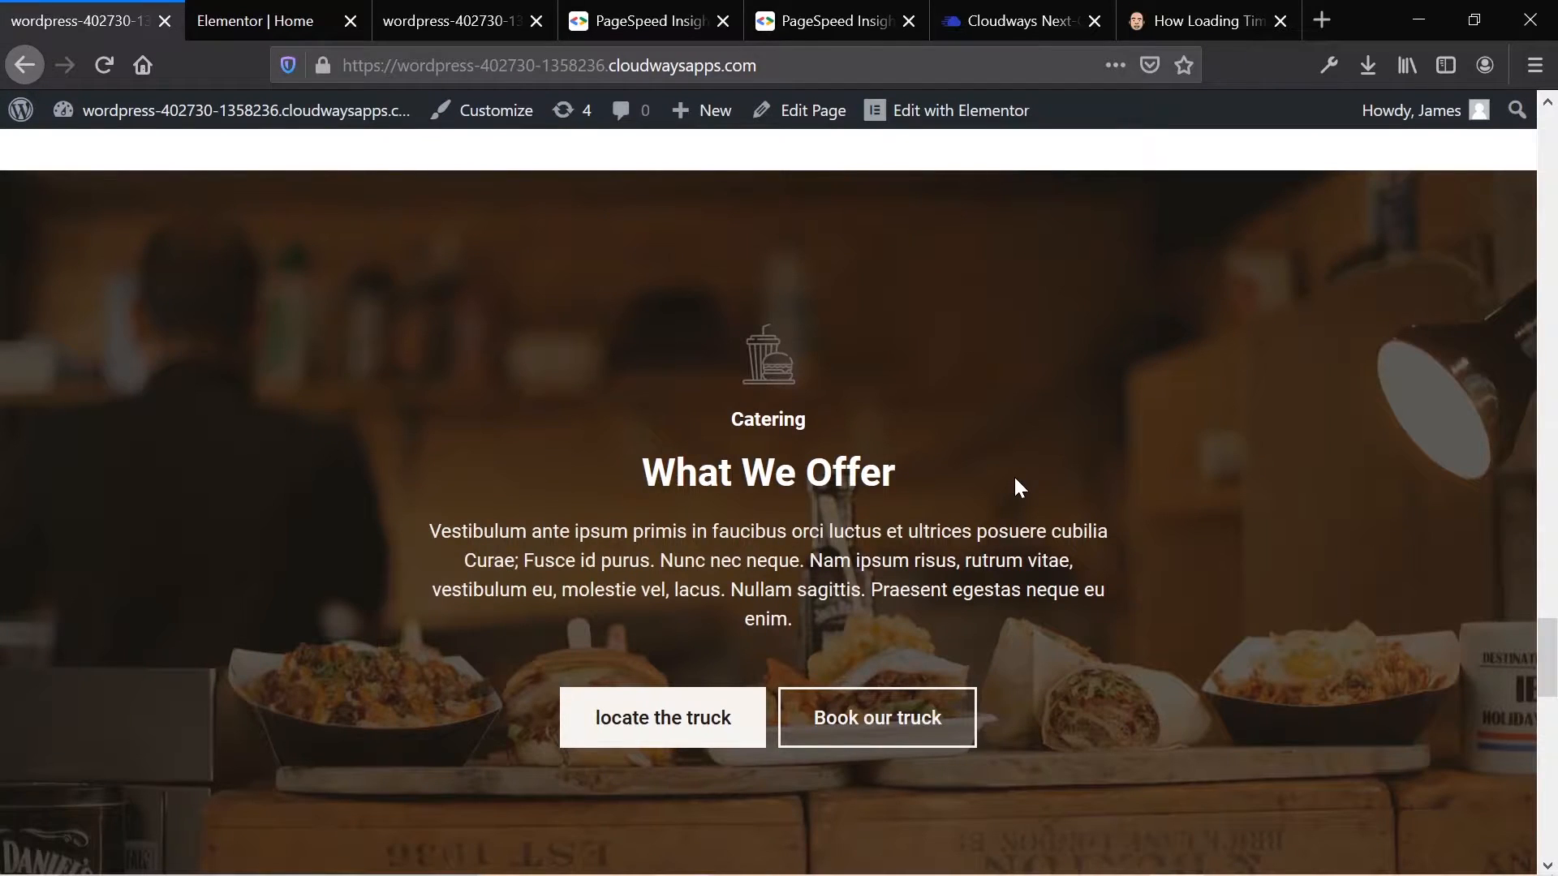
pyautogui.scroll(-4, 1020, 488)
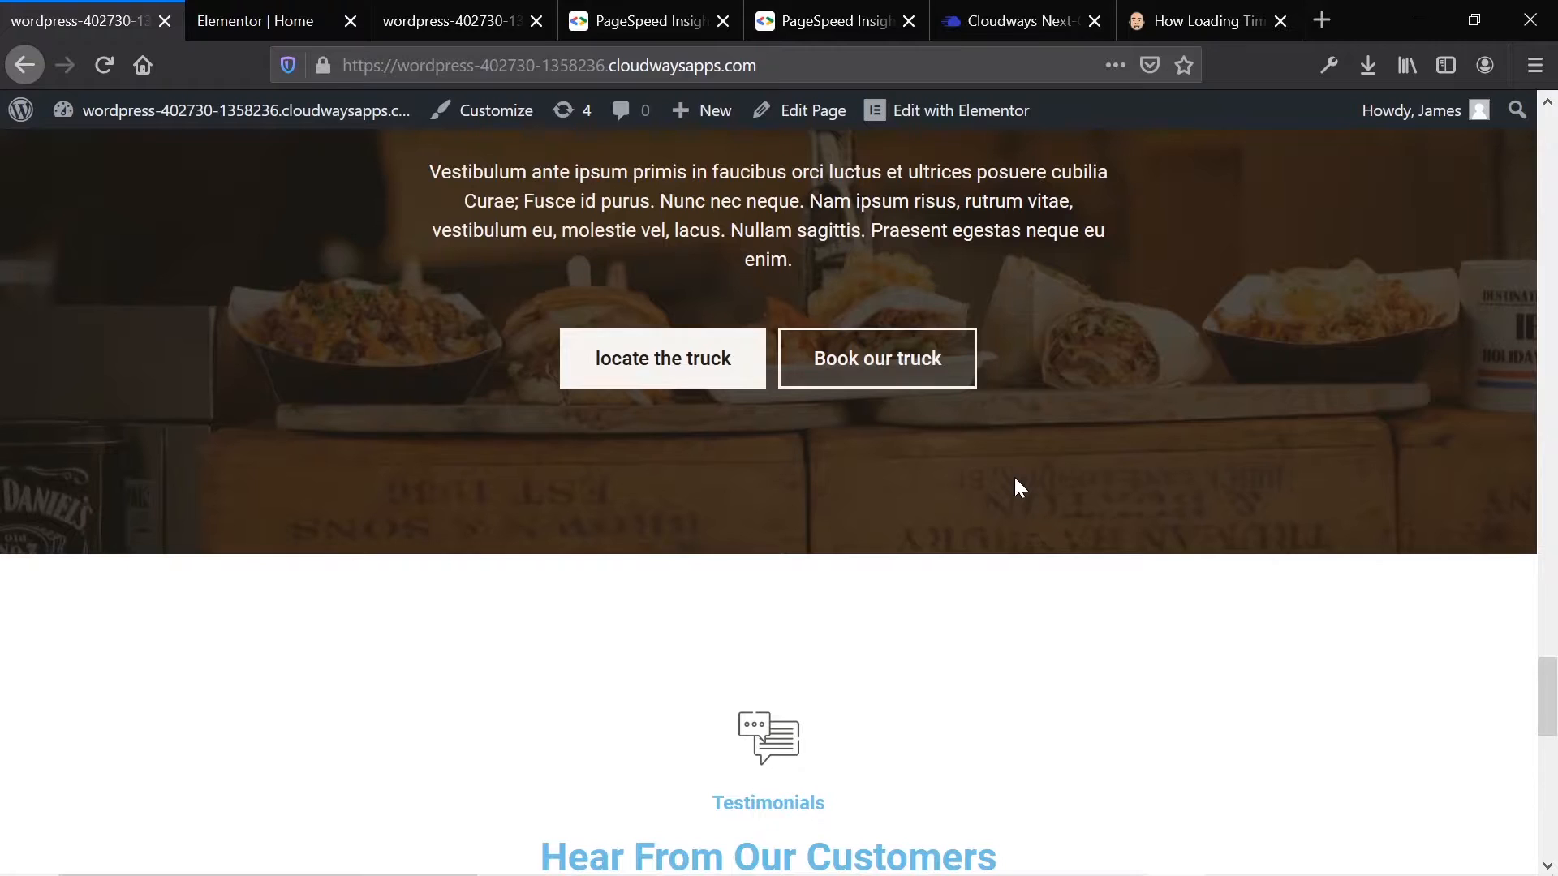
pyautogui.scroll(-8, 1020, 487)
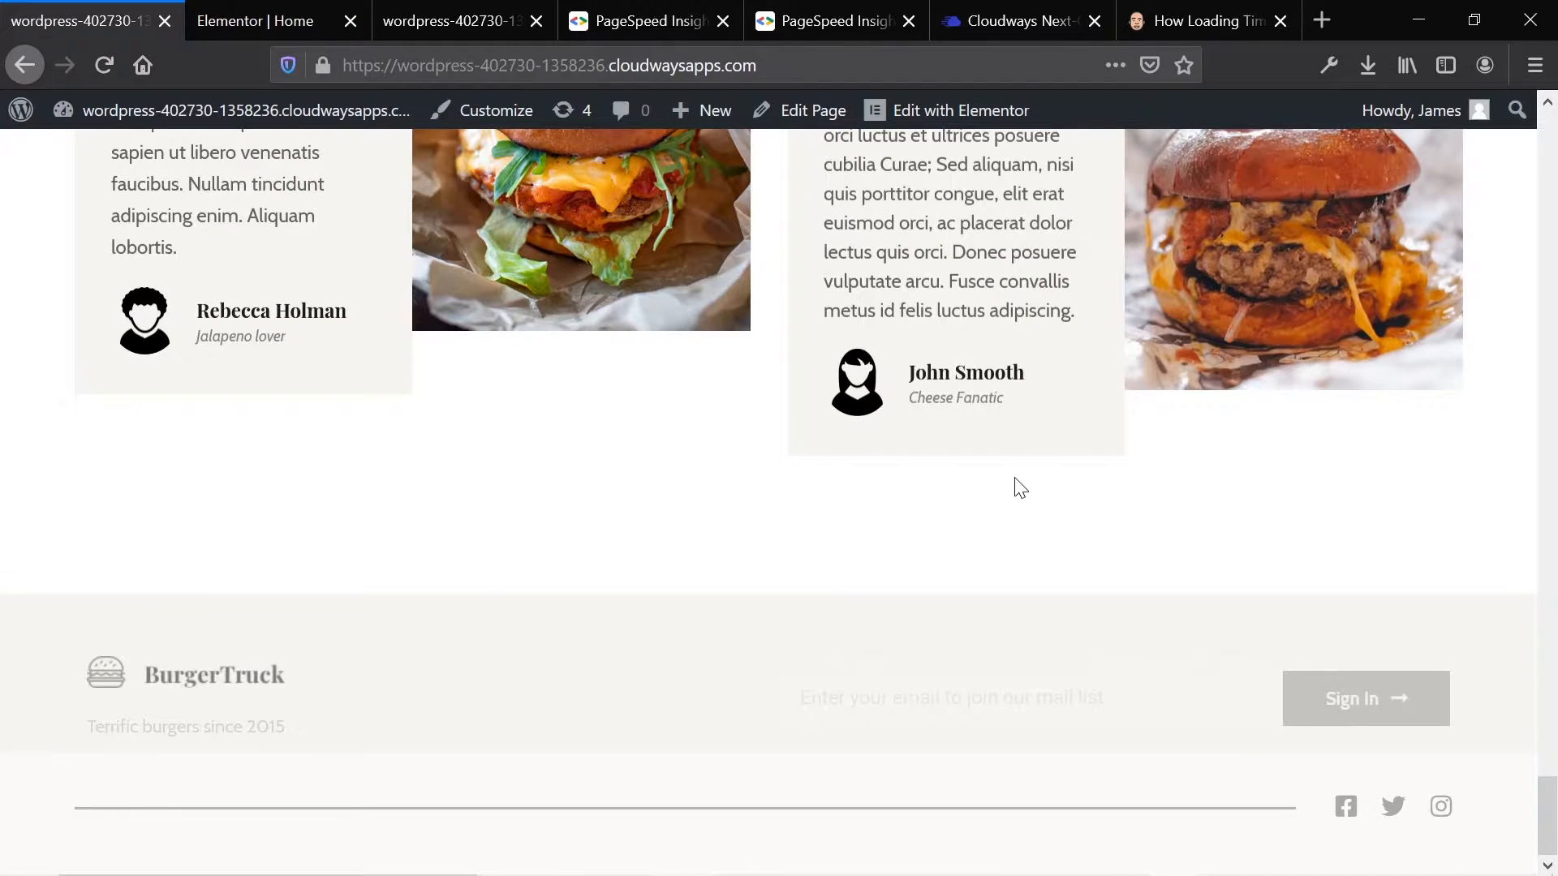
pyautogui.middleClick(1016, 485)
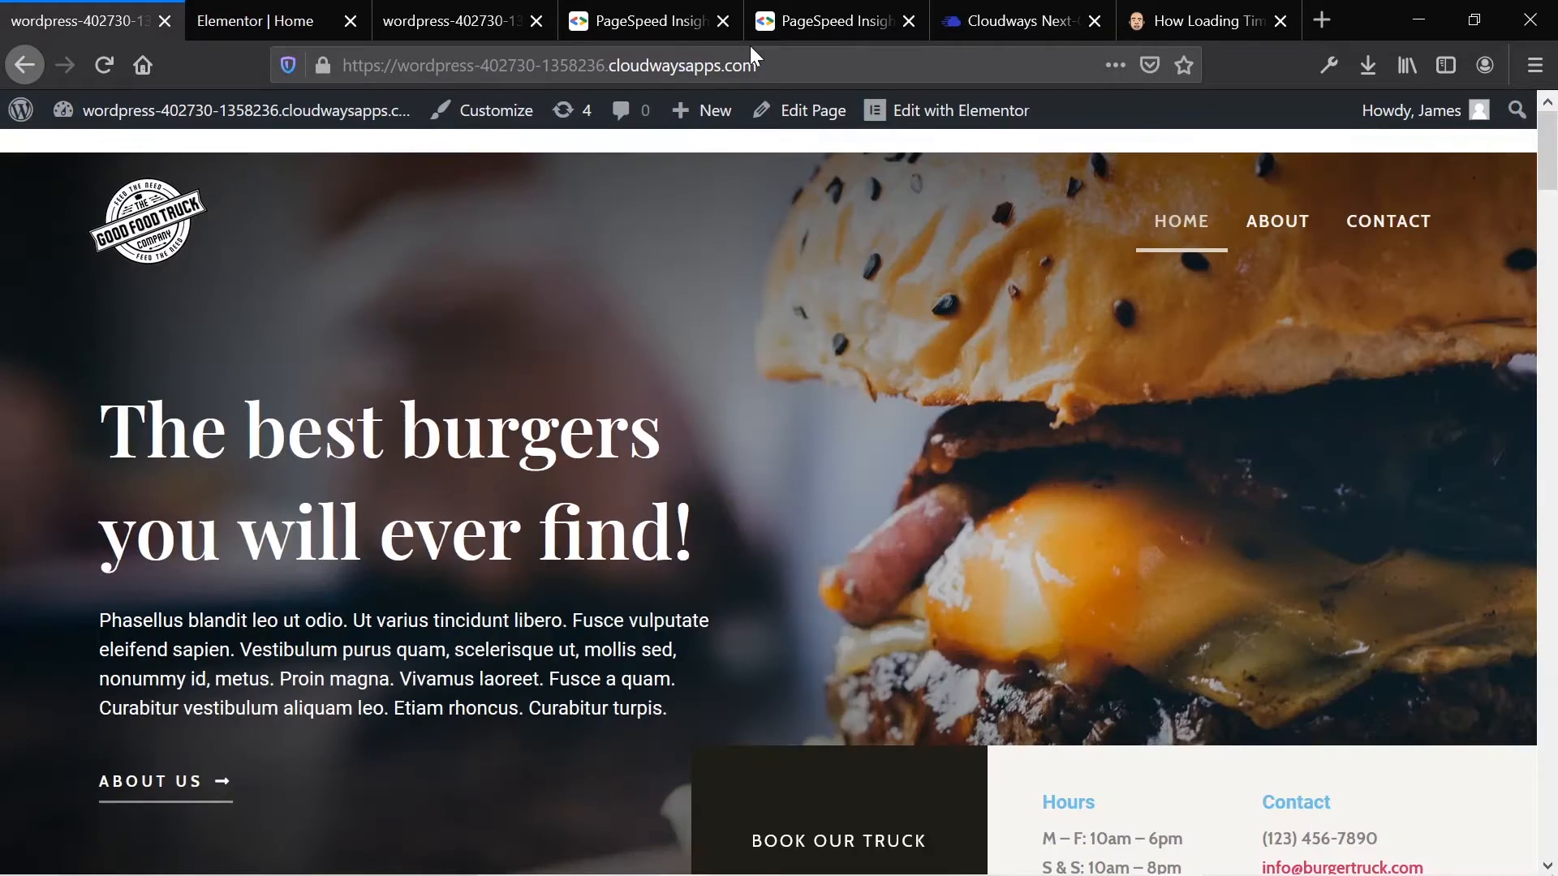
# Step: Check the tested address and overall desktop score in the Cloudways site's PageSpeed report against the 90–100 range
pyautogui.click(682, 22)
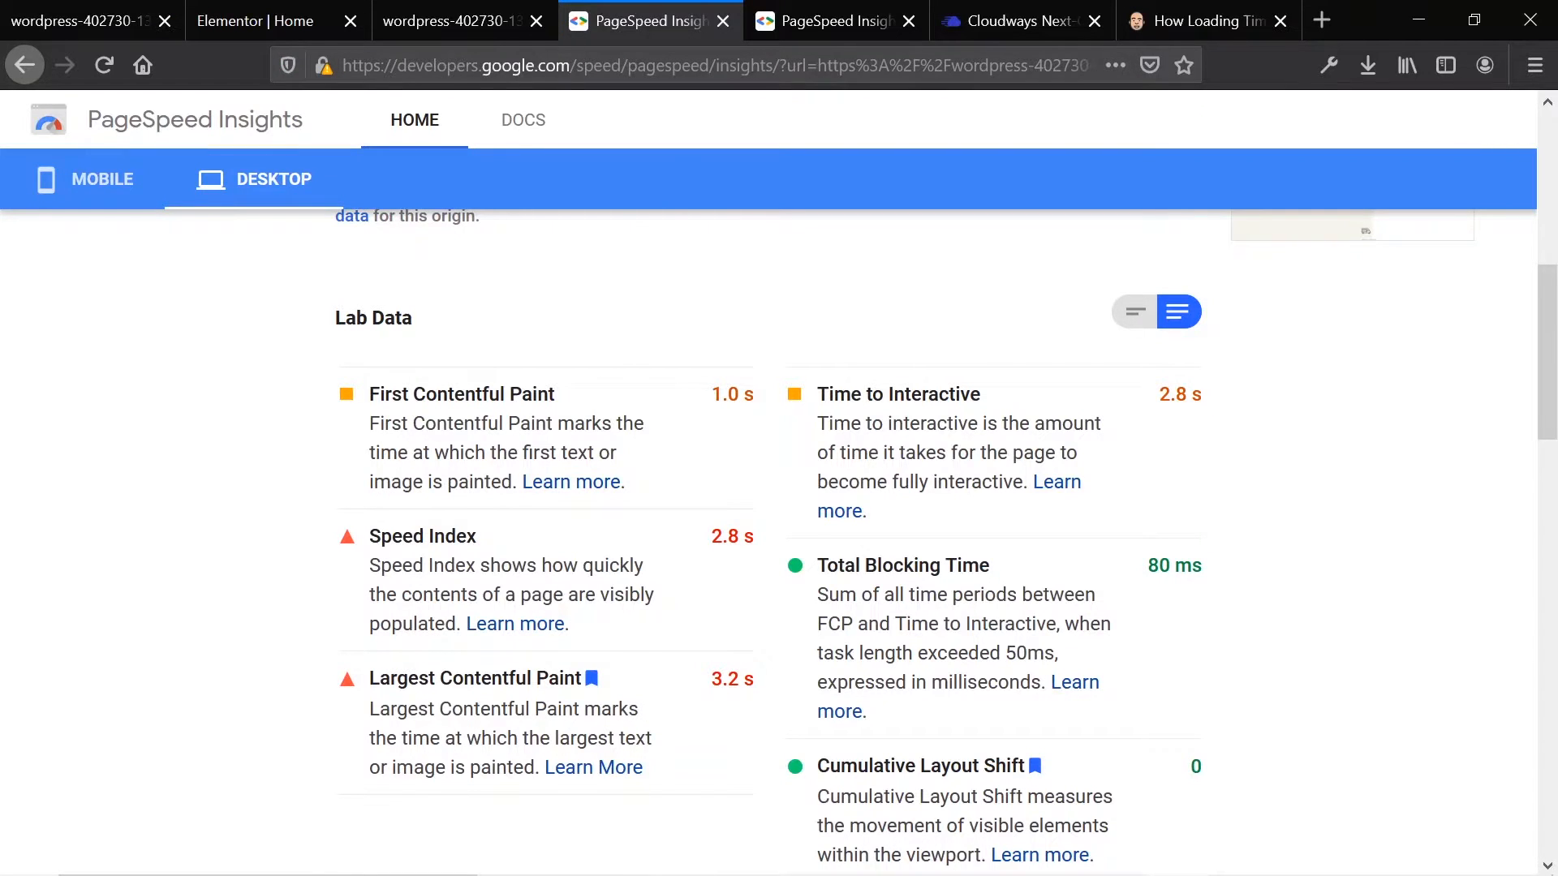
pyautogui.scroll(8, 779, 487)
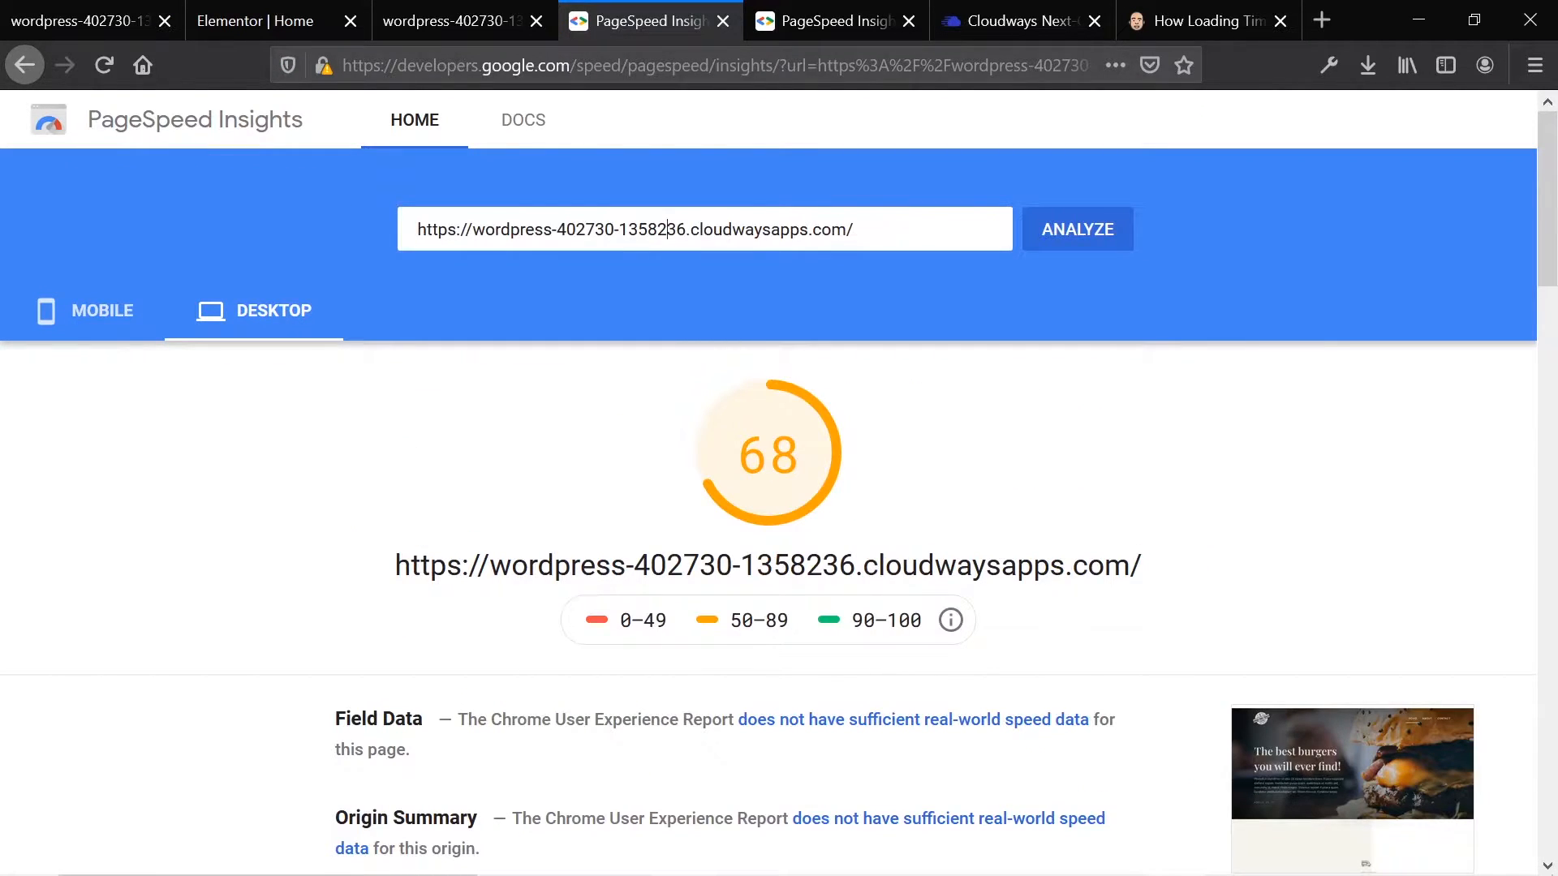
pyautogui.hotkey('ctrl', 'a')
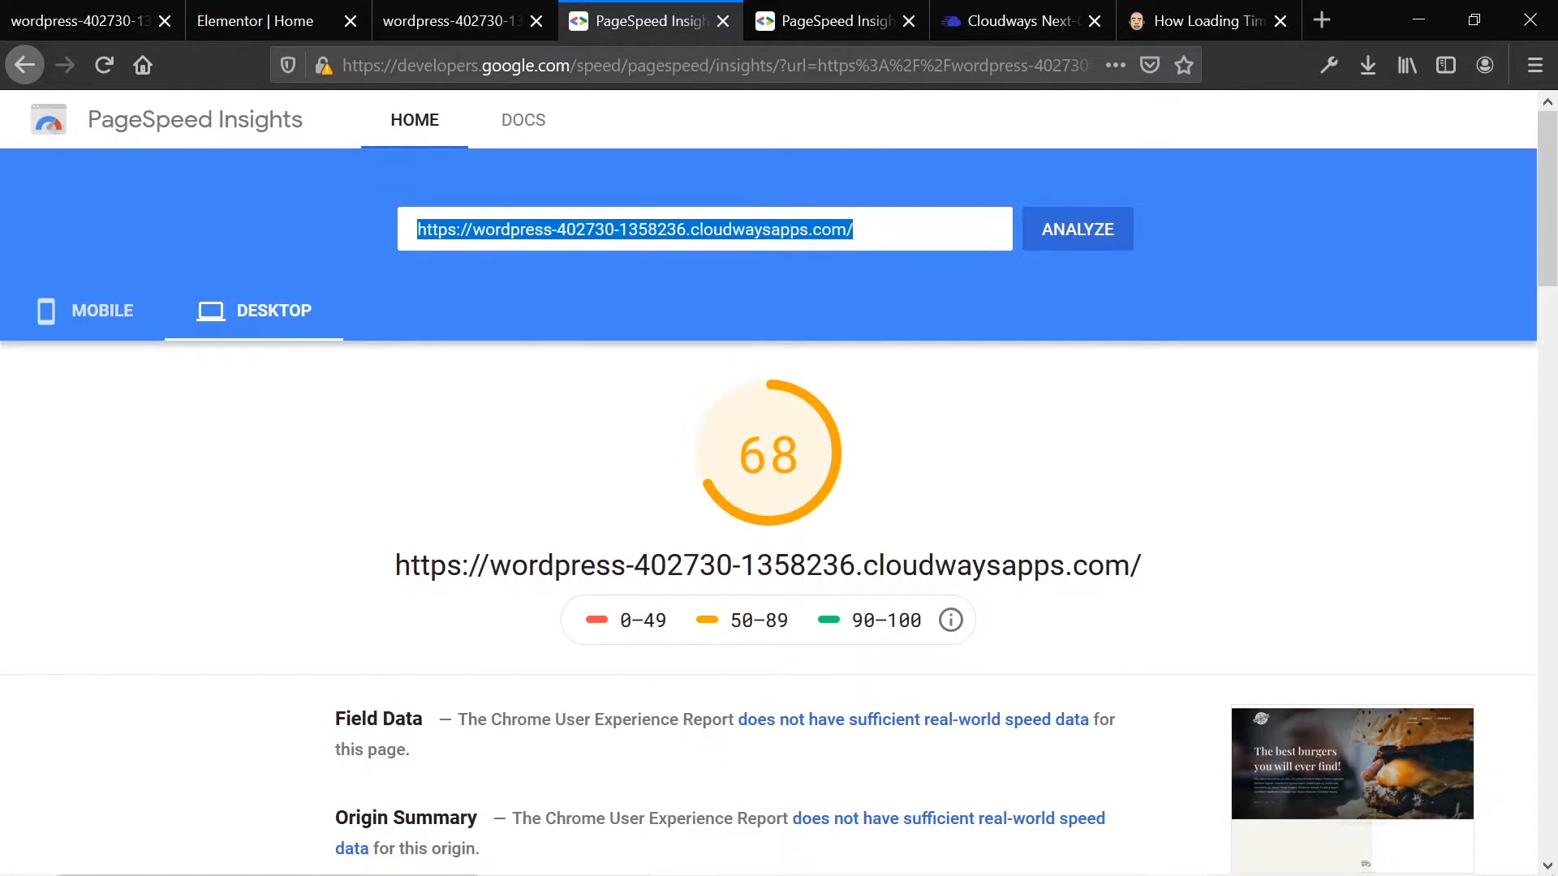
pyautogui.click(740, 252)
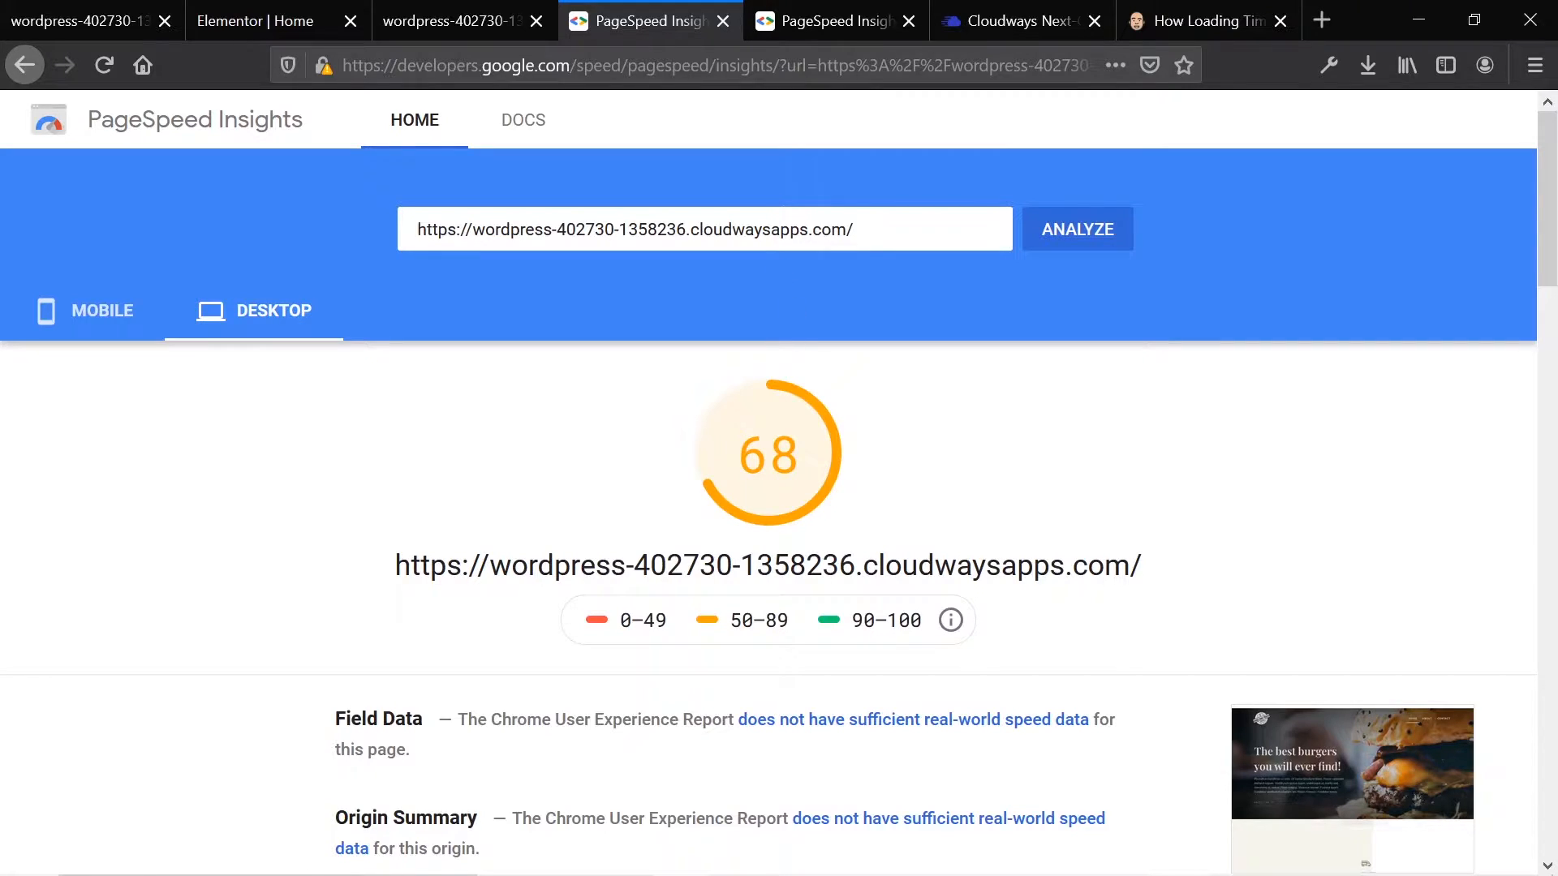
pyautogui.doubleClick(769, 455)
pyautogui.doubleClick(903, 621)
pyautogui.click(904, 621)
# Step: Read the Speed Index explanation in the Lab Data of the Cloudways site's PageSpeed report
pyautogui.scroll(-6, 887, 621)
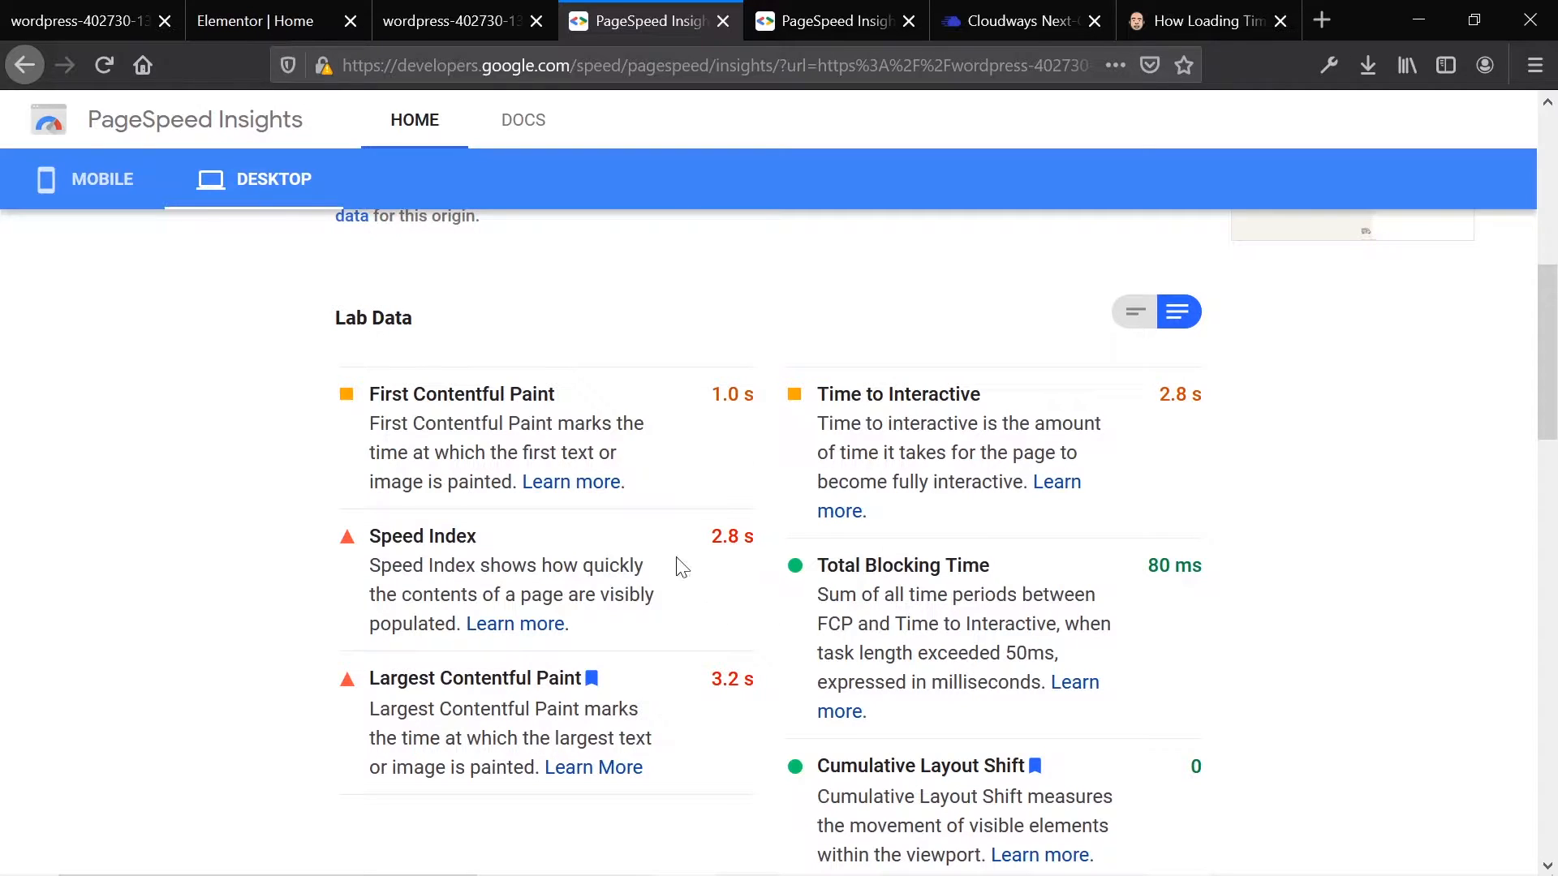
pyautogui.tripleClick(458, 566)
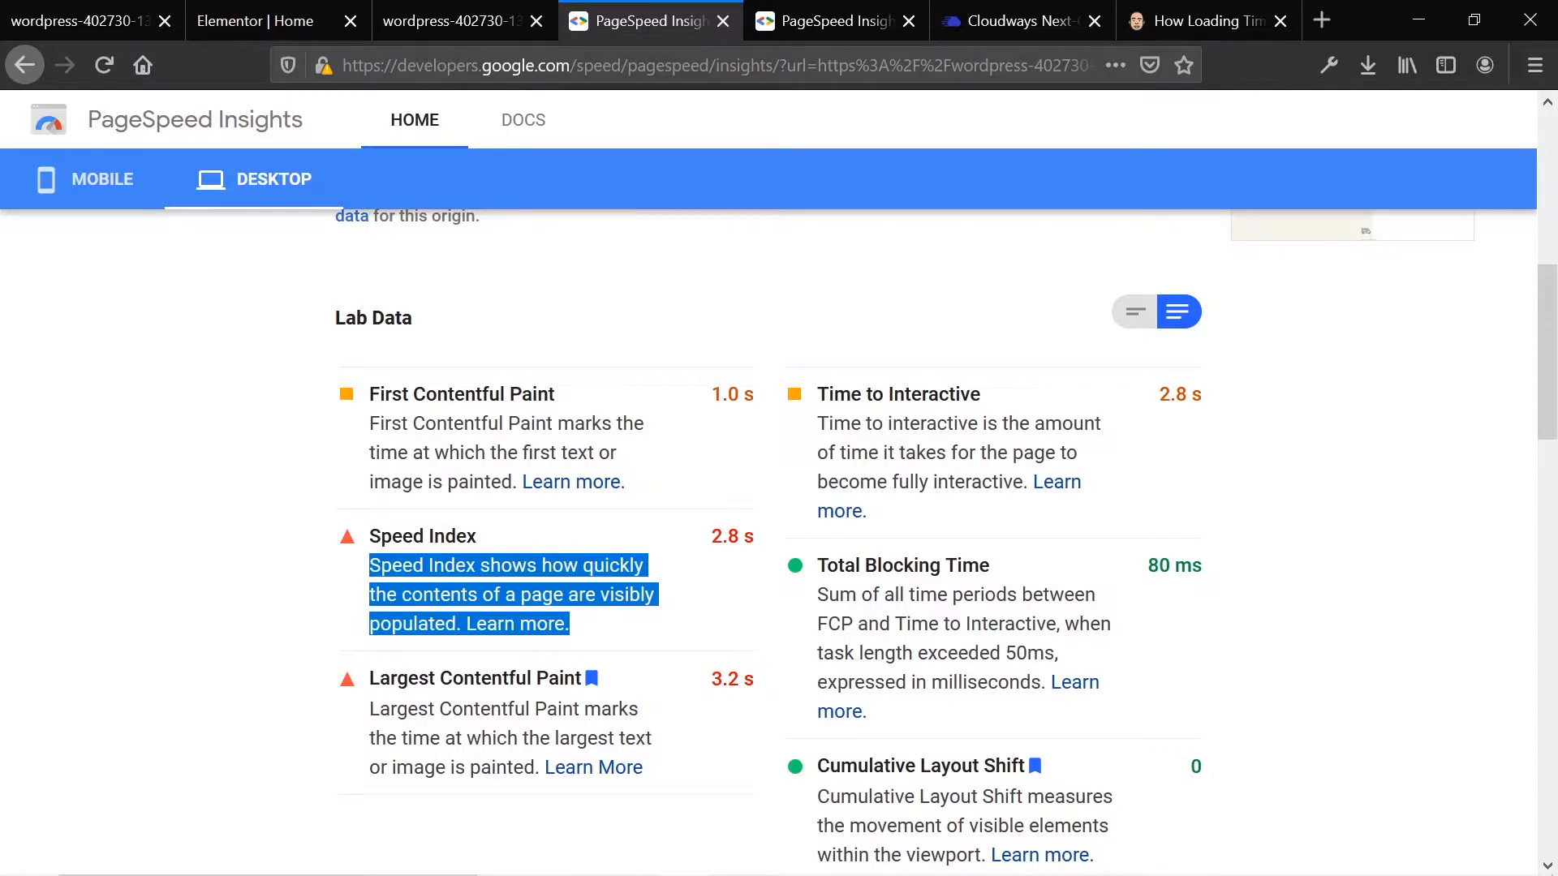
pyautogui.click(375, 533)
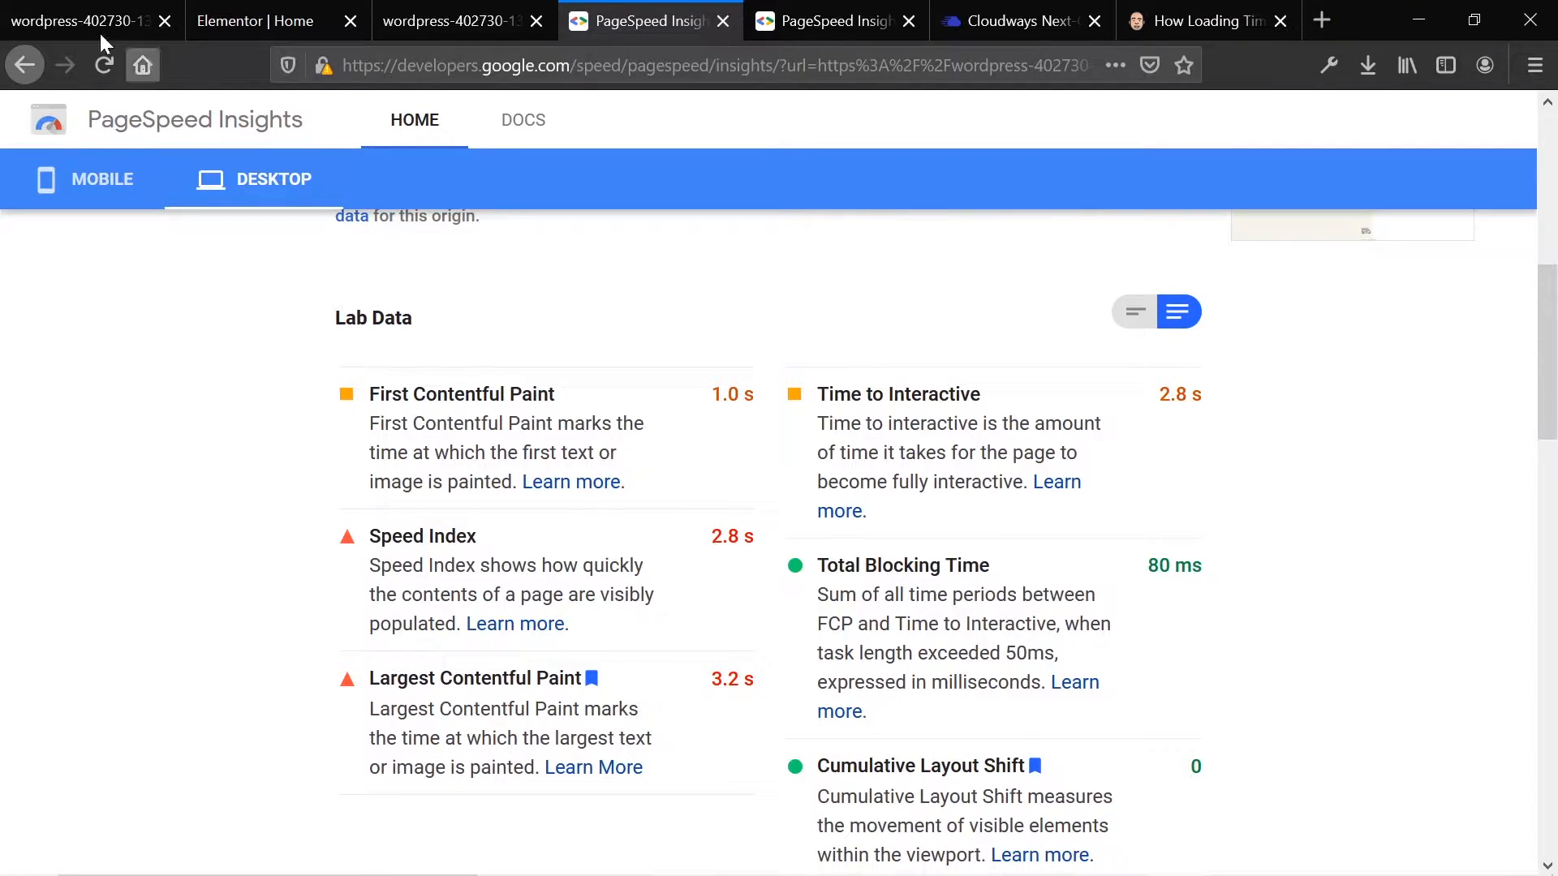
# Step: Compare the live Cloudways homepage with the Lab Data in its PageSpeed report
pyautogui.click(130, 17)
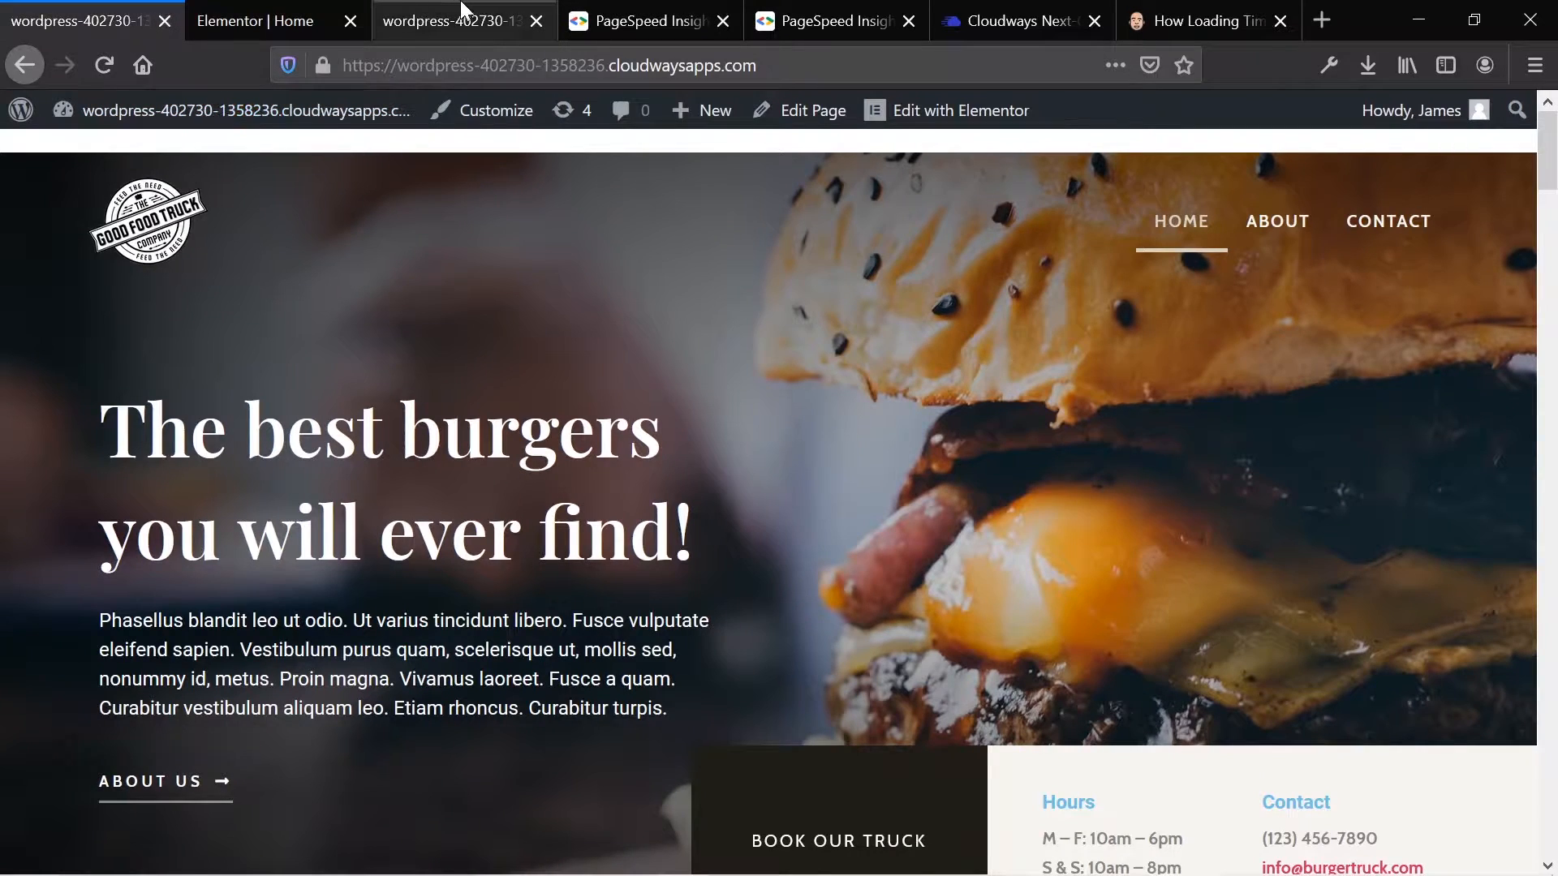
pyautogui.click(635, 17)
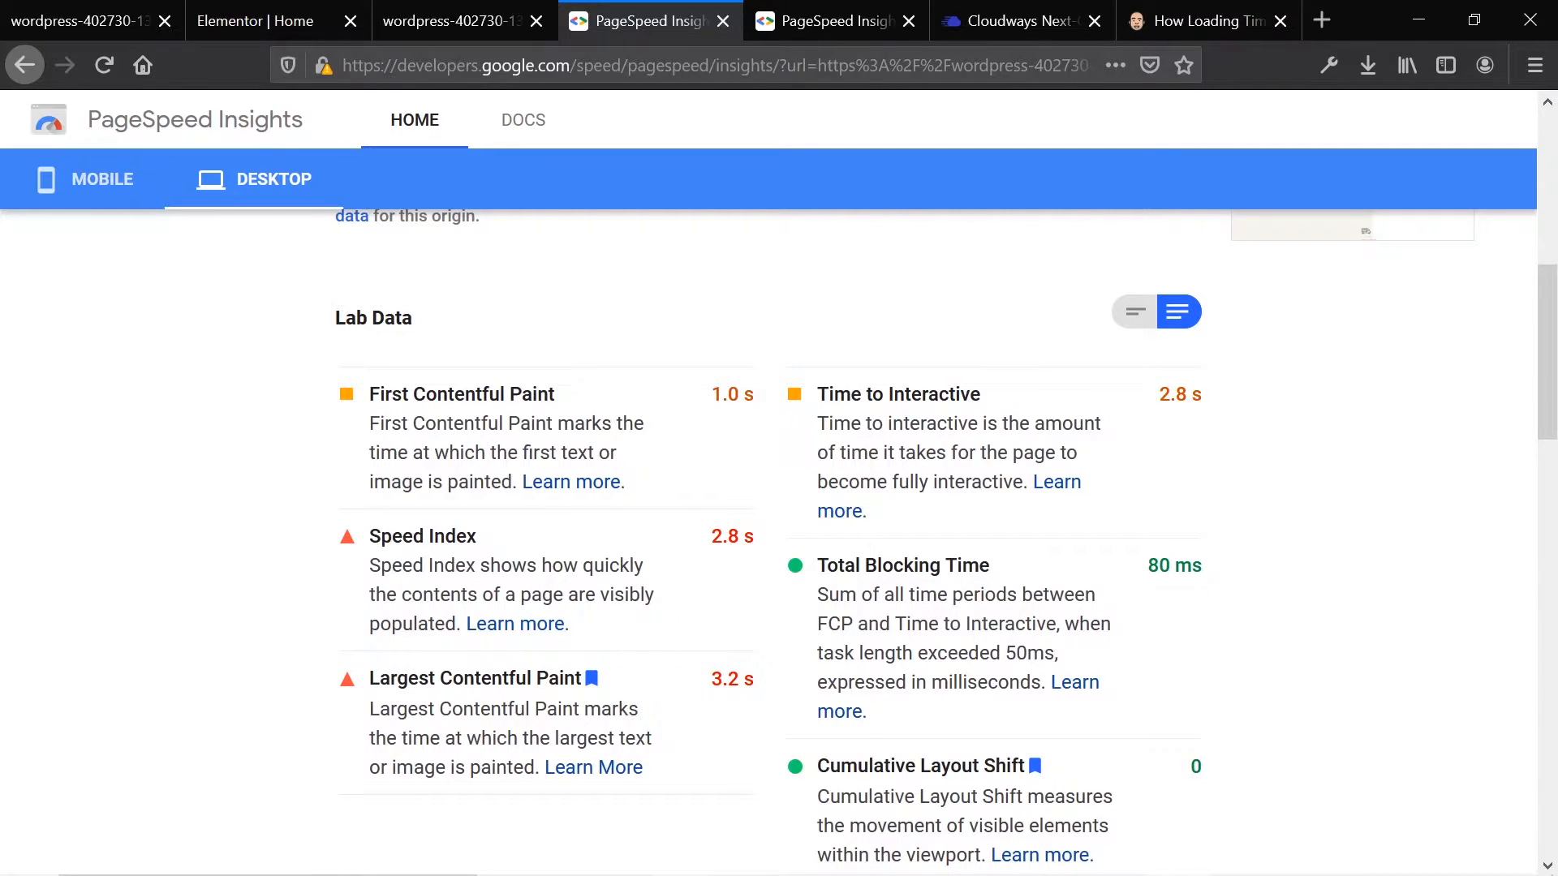
pyautogui.click(422, 10)
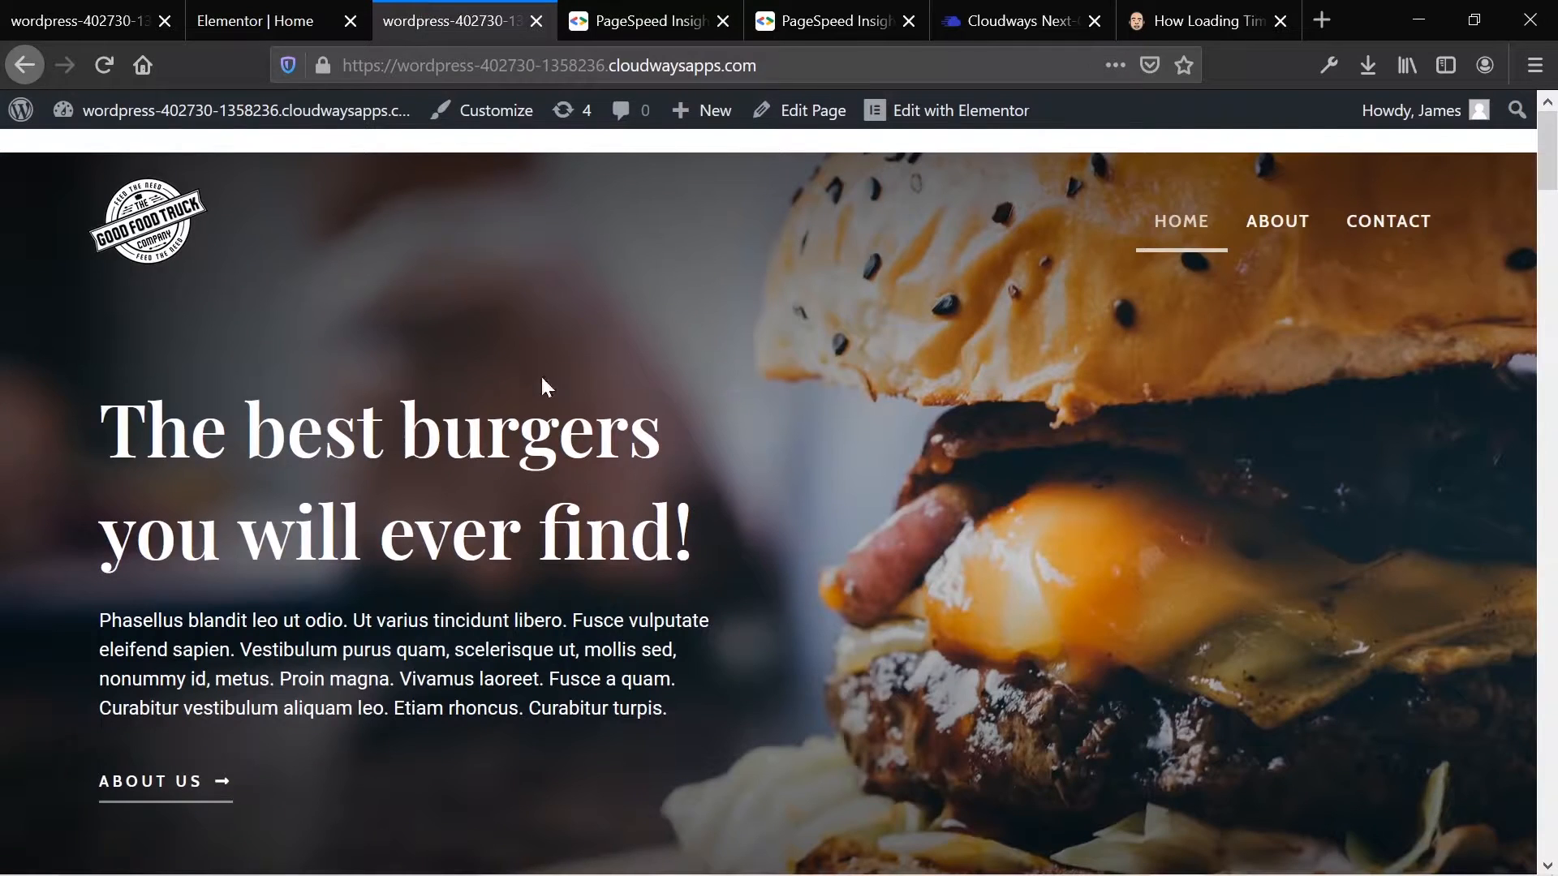
pyautogui.click(635, 8)
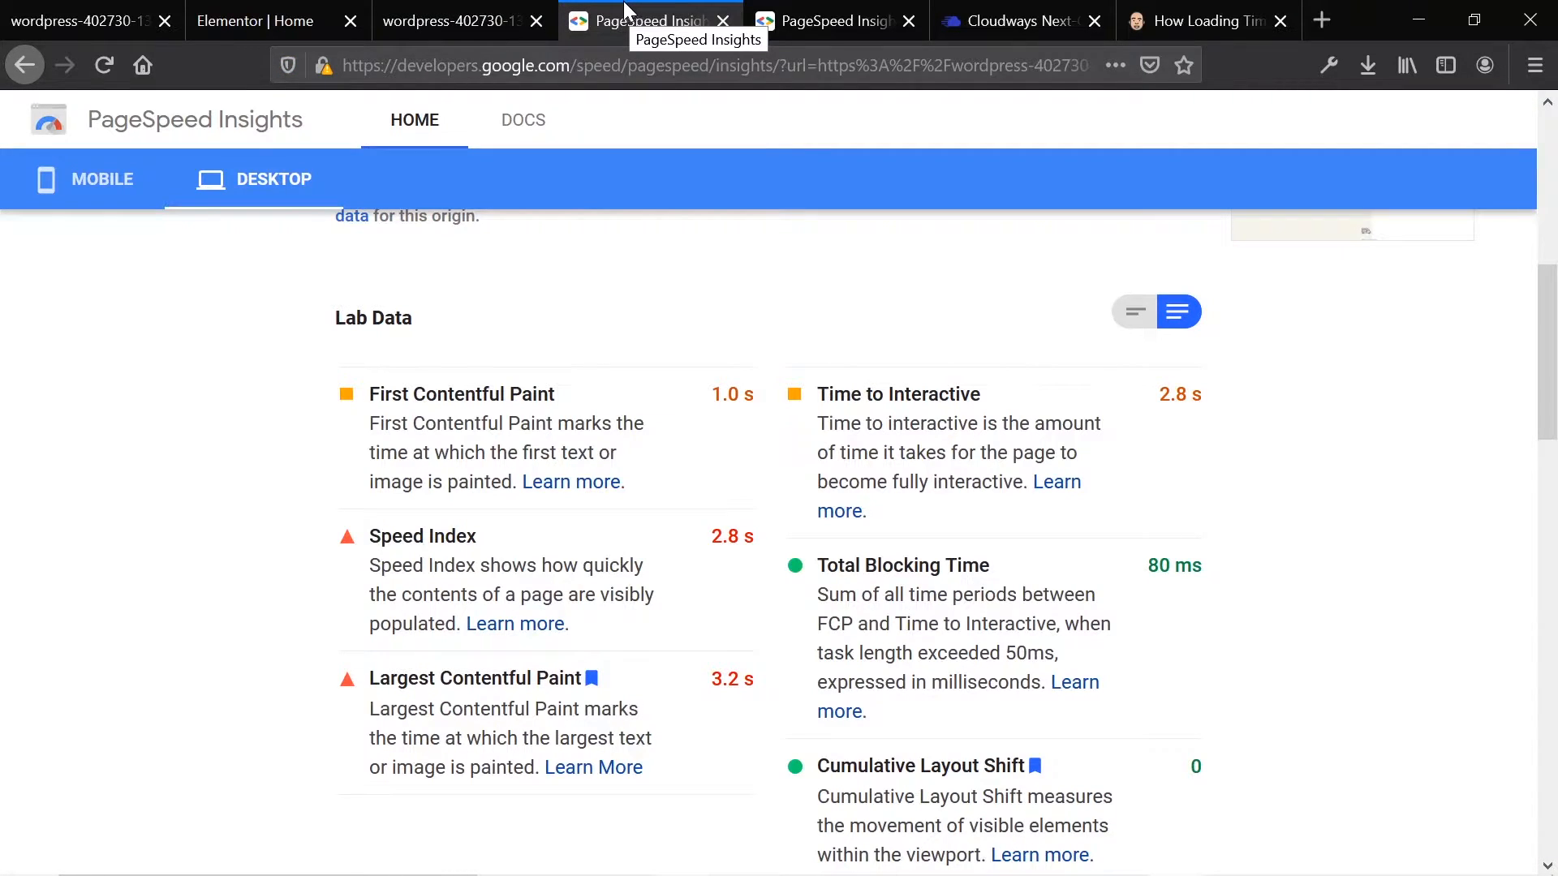
pyautogui.click(146, 11)
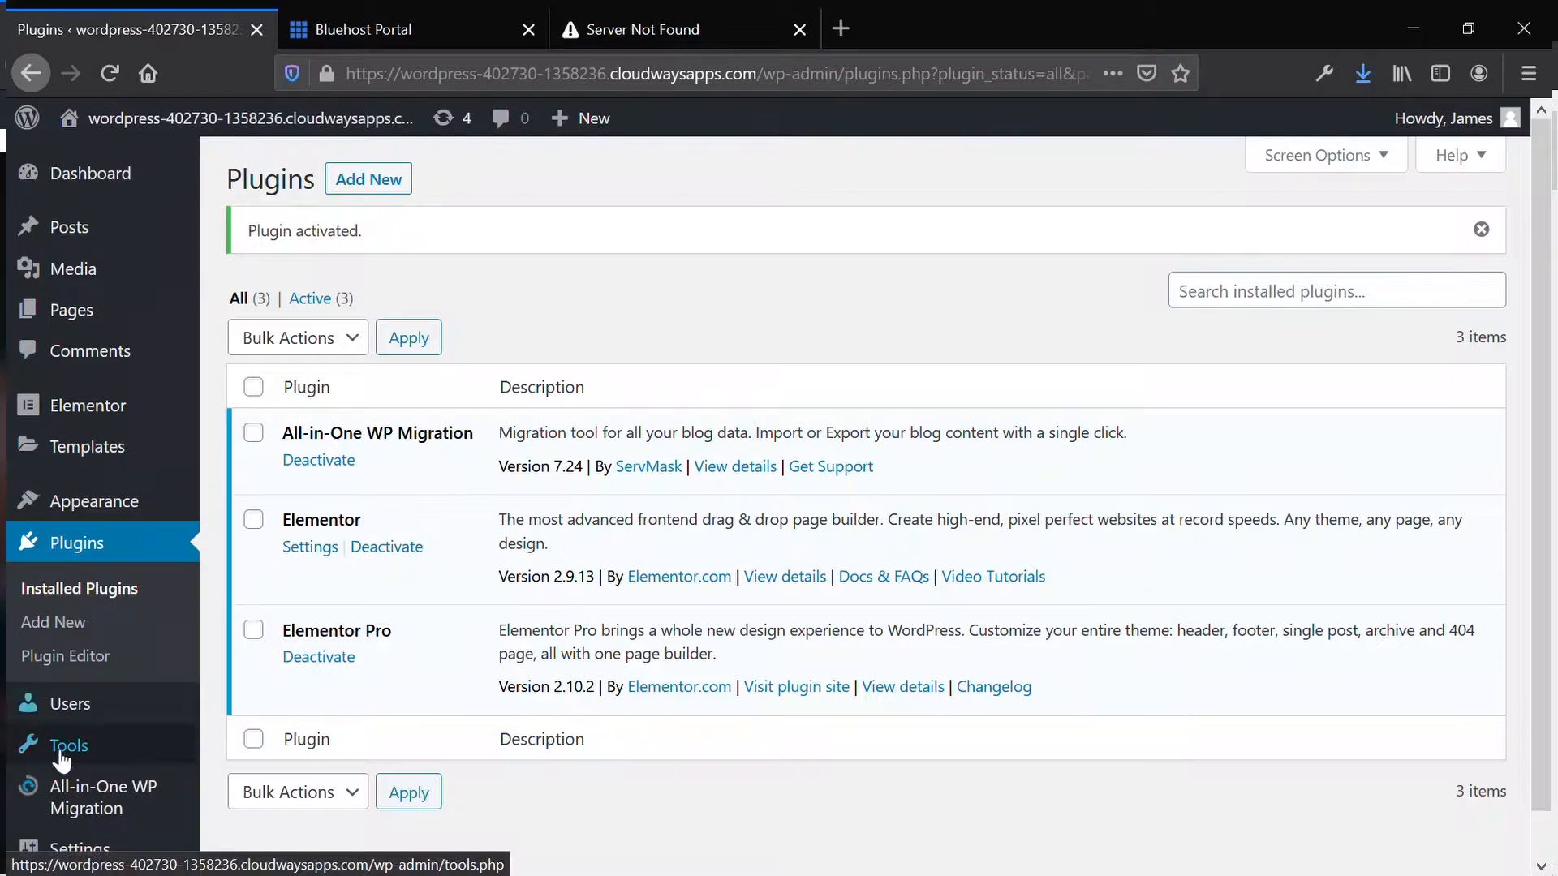
# Step: Export the whole site to a file with All-in-One WP Migration
pyautogui.moveTo(103, 791)
pyautogui.click(245, 732)
pyautogui.click(324, 428)
pyautogui.click(322, 464)
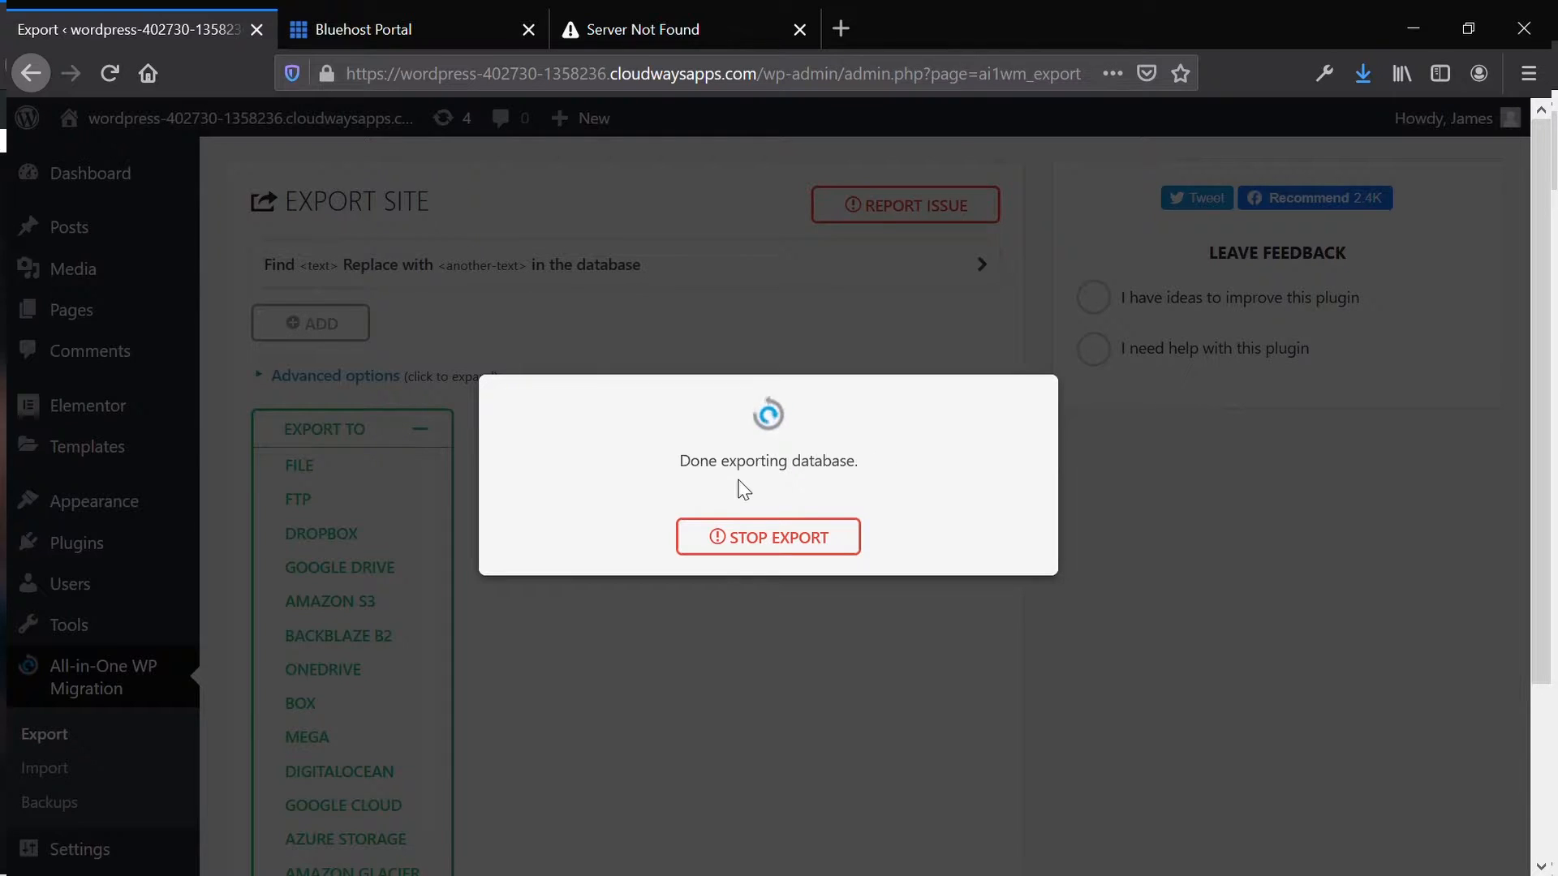
pyautogui.click(743, 463)
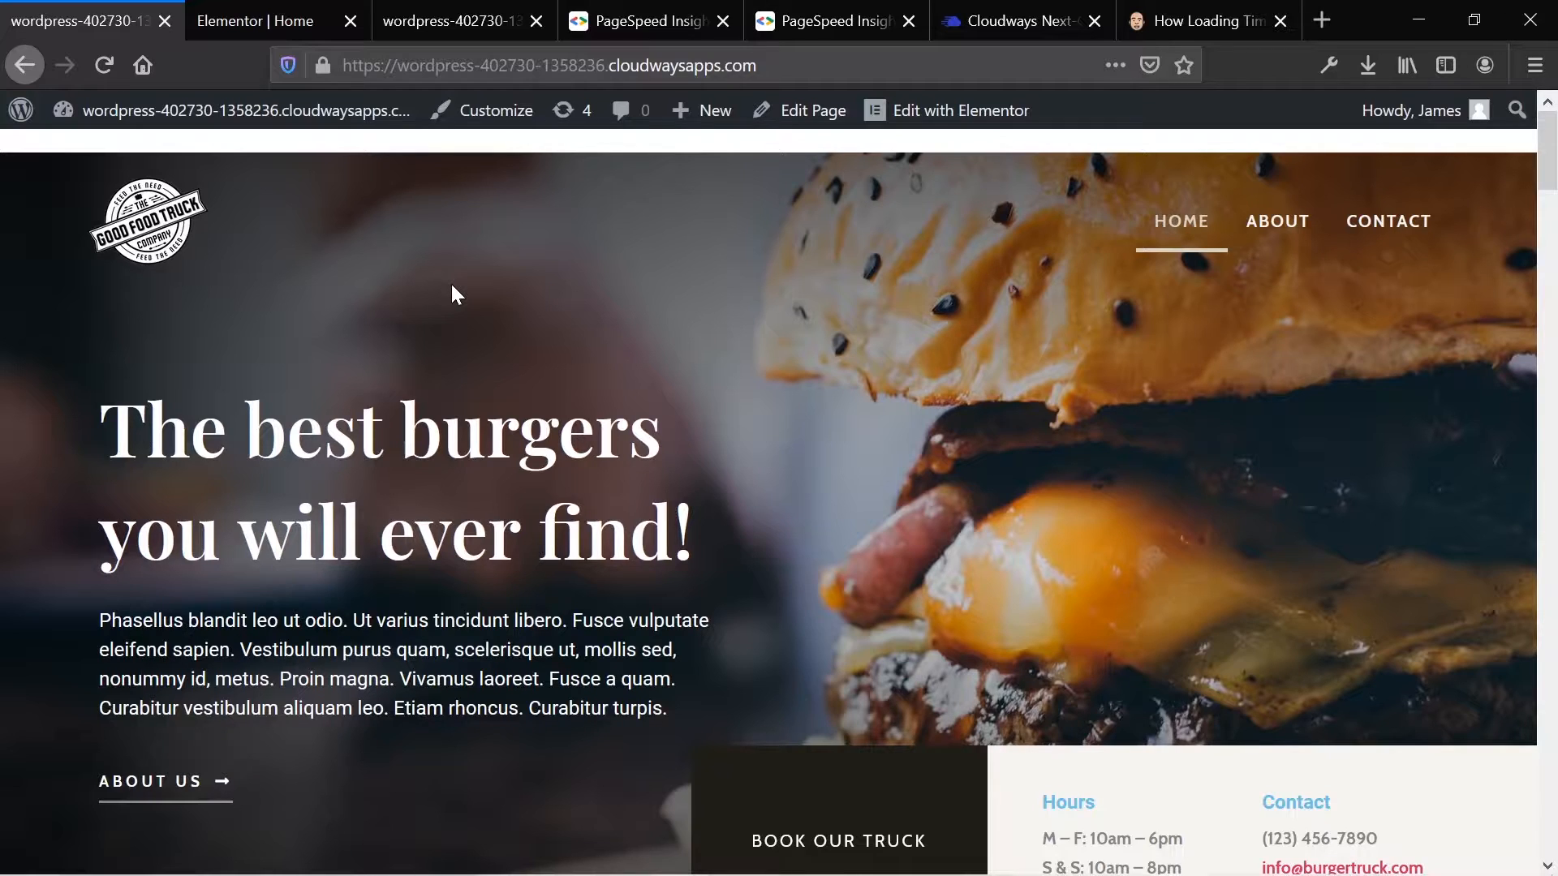
# Step: Load blog.isotropic.co in the second homepage tab in place of the Cloudways address
pyautogui.click(478, 28)
pyautogui.hotkey('ctrl', 'l')
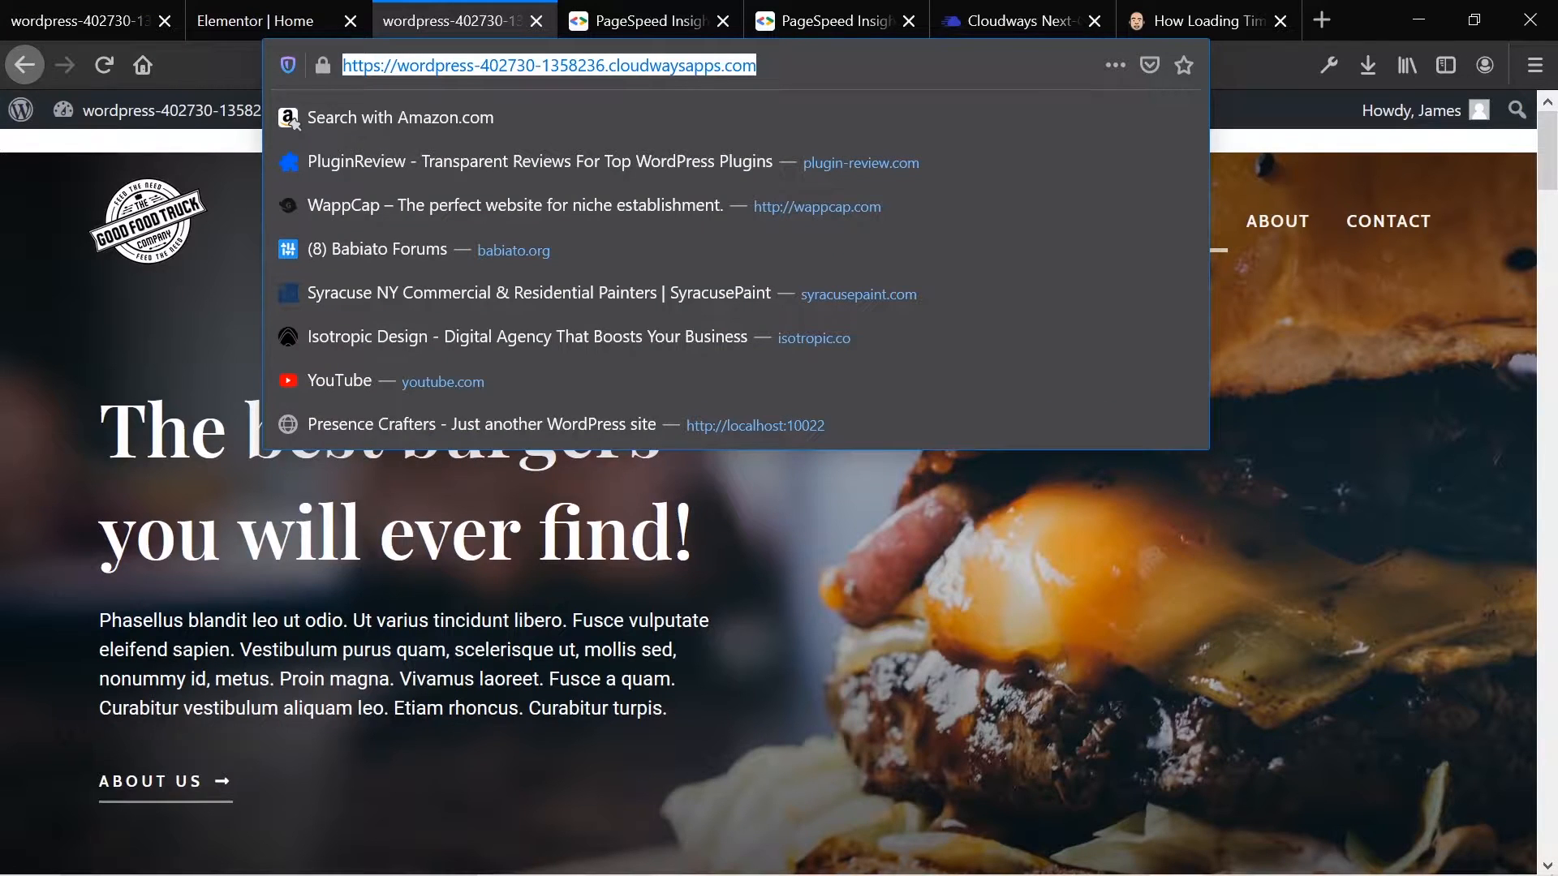
pyautogui.write('blog')
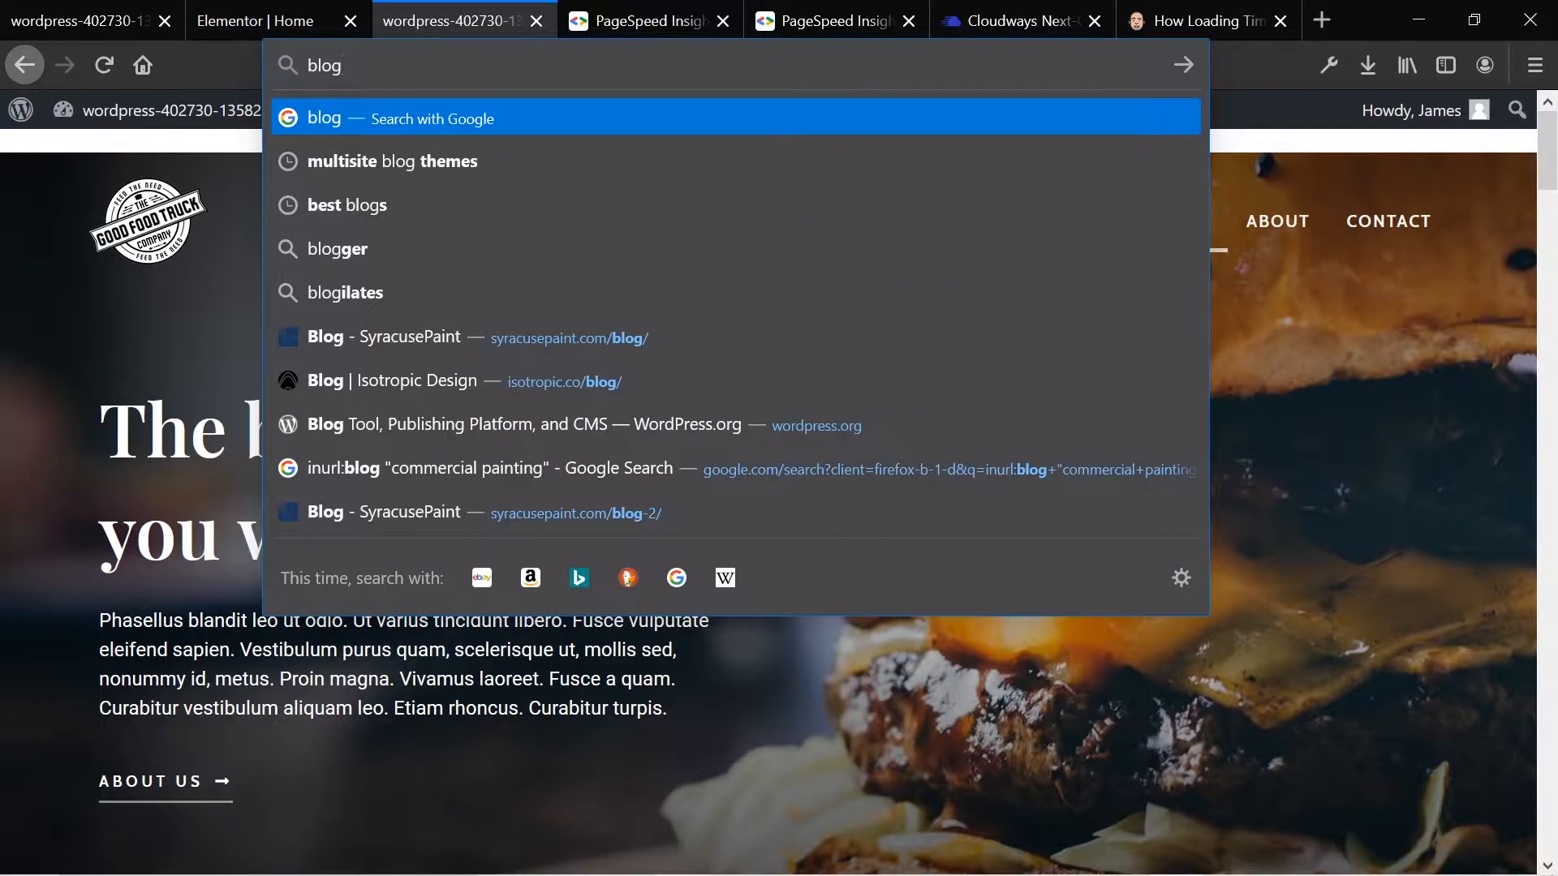
pyautogui.write('.isot')
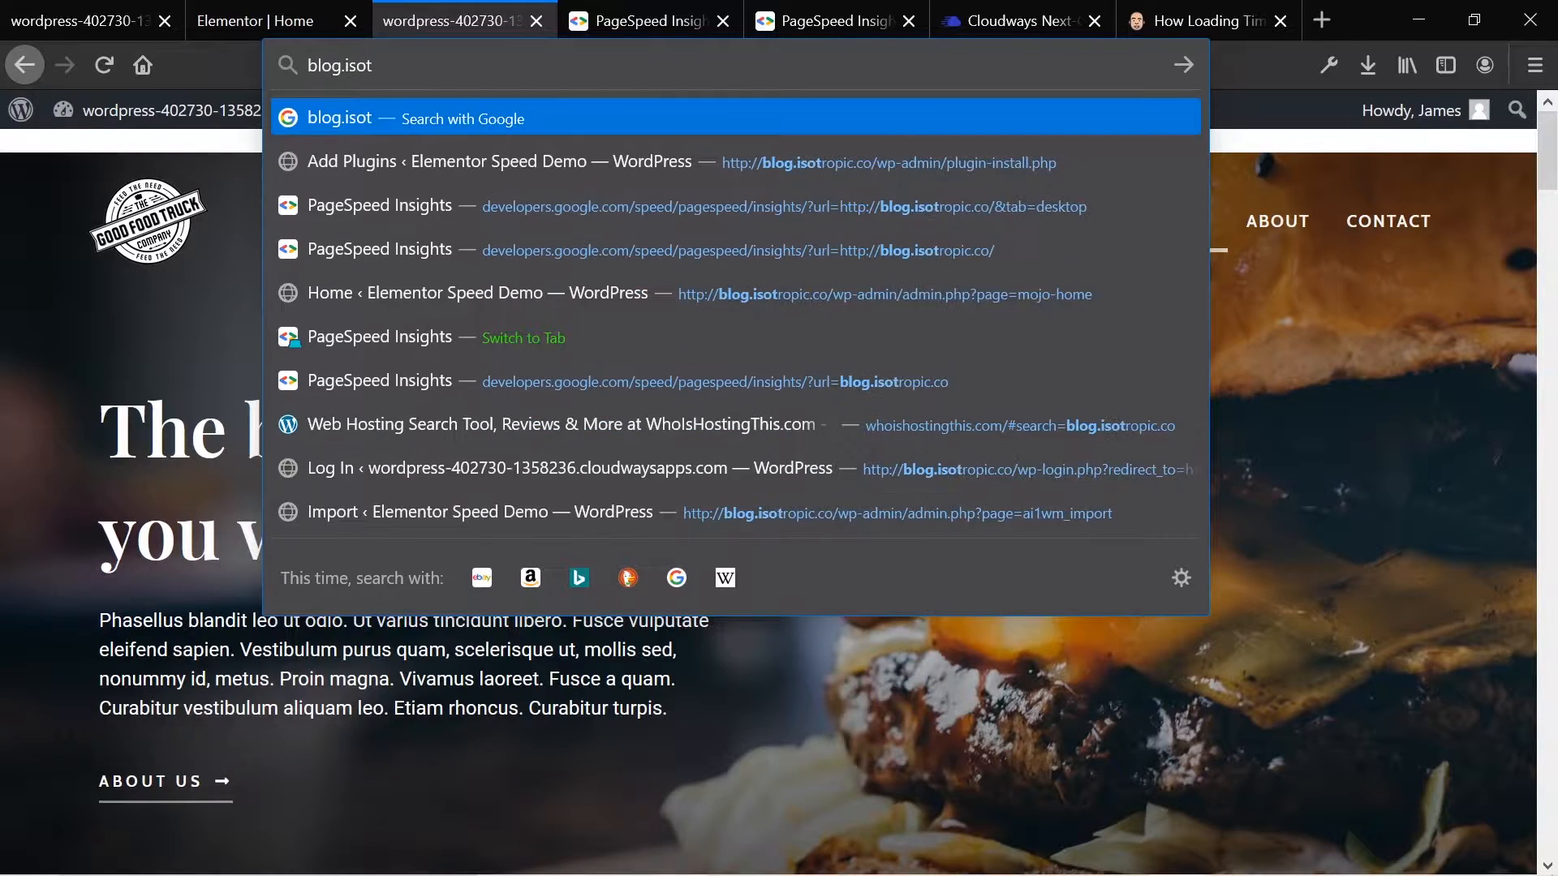
pyautogui.write('rop')
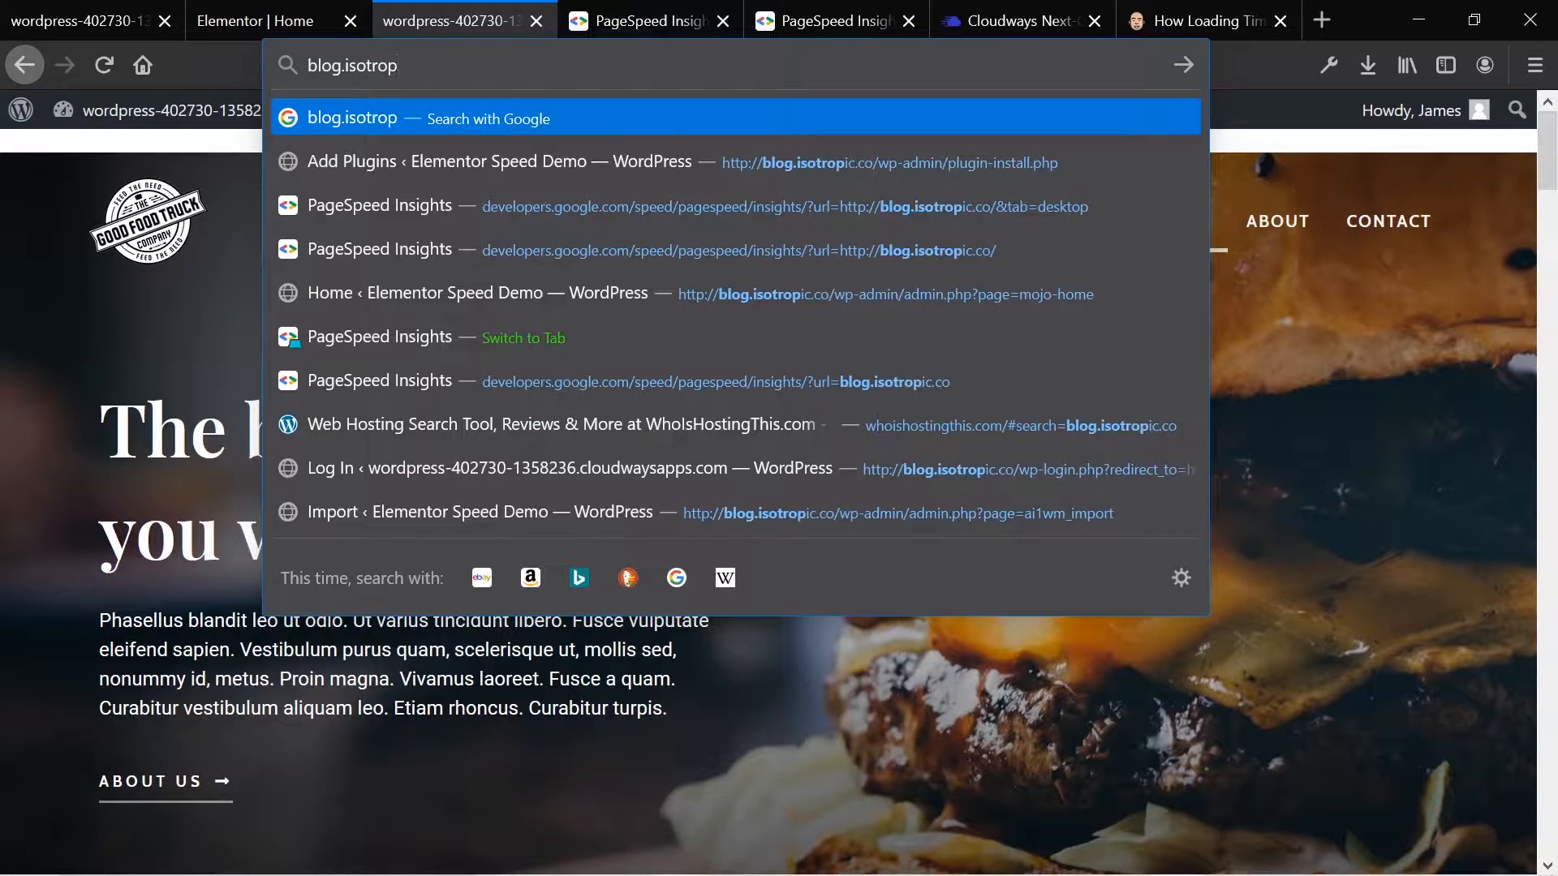
pyautogui.write('ic.co')
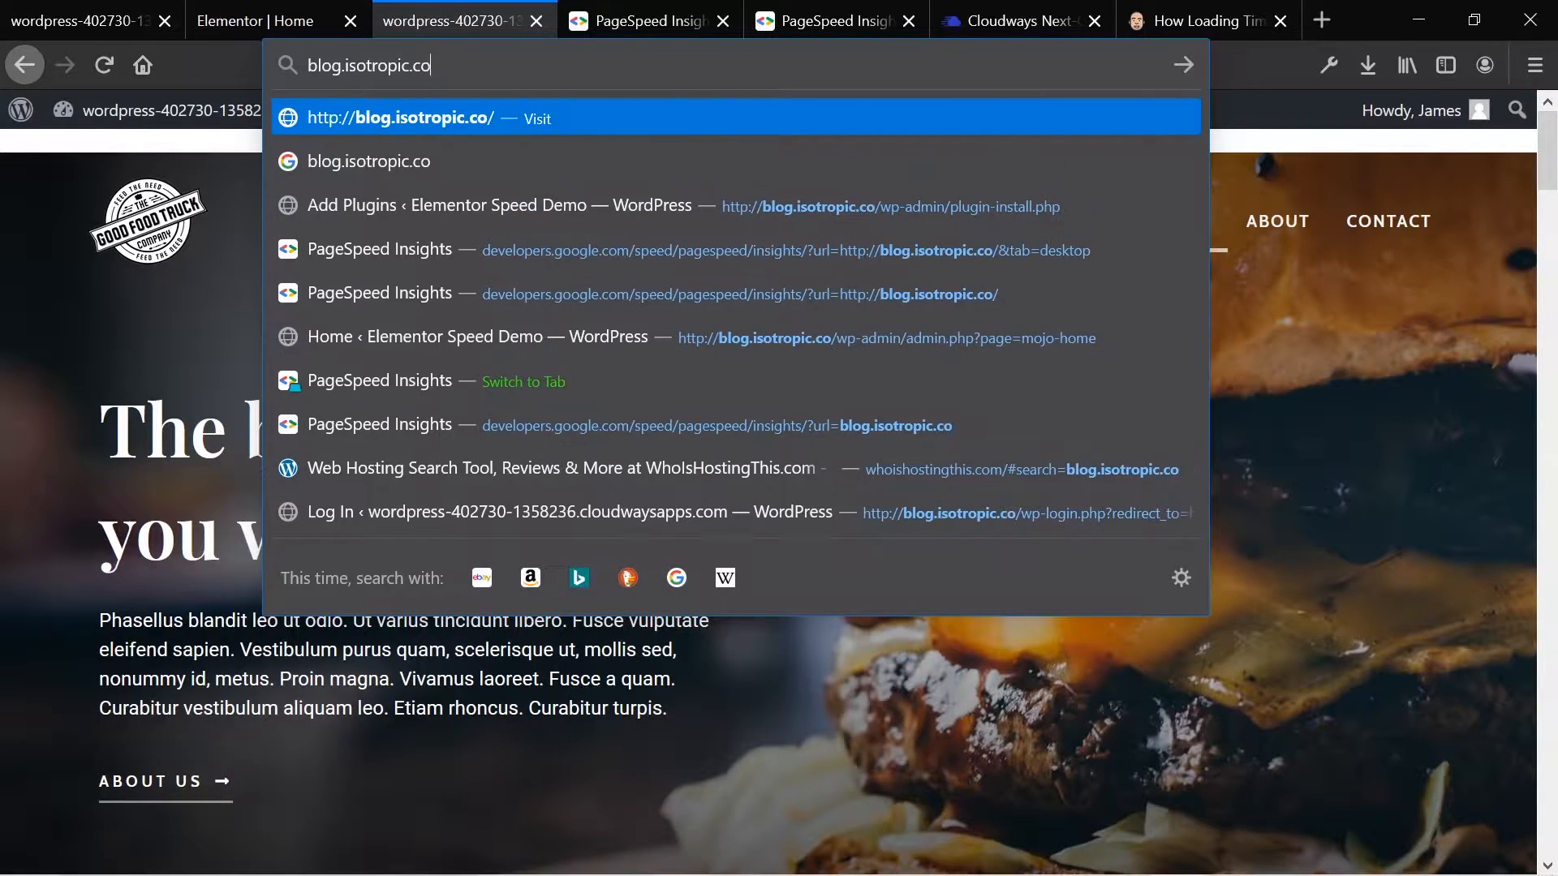
pyautogui.press('Return')
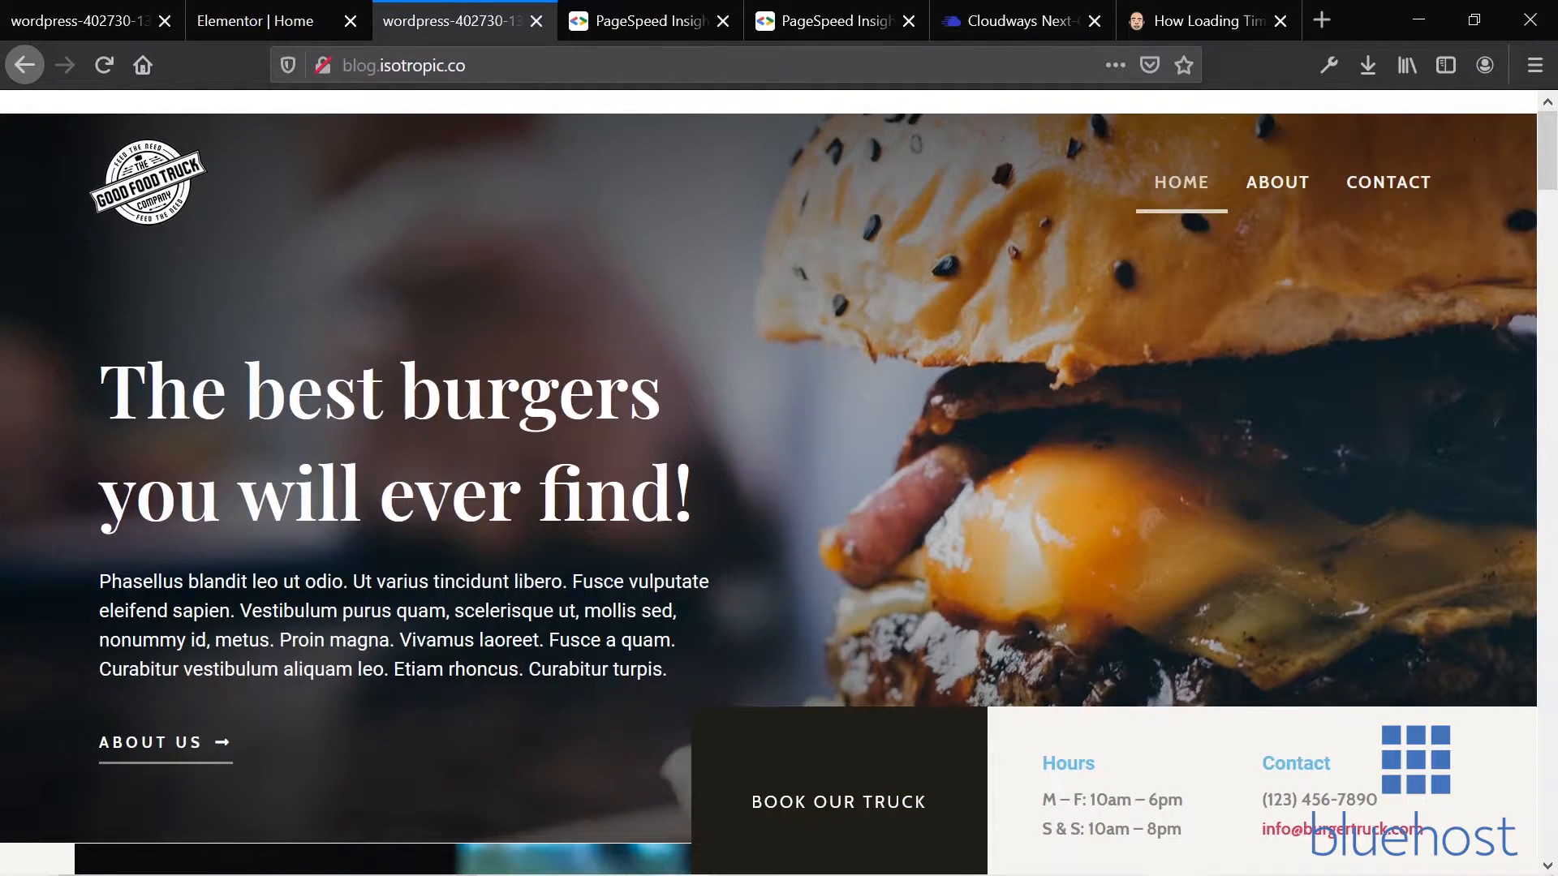
# Step: Review the Cloudways site's desktop PageSpeed report and the Lab Data in the report for blog.isotropic.co
pyautogui.click(648, 4)
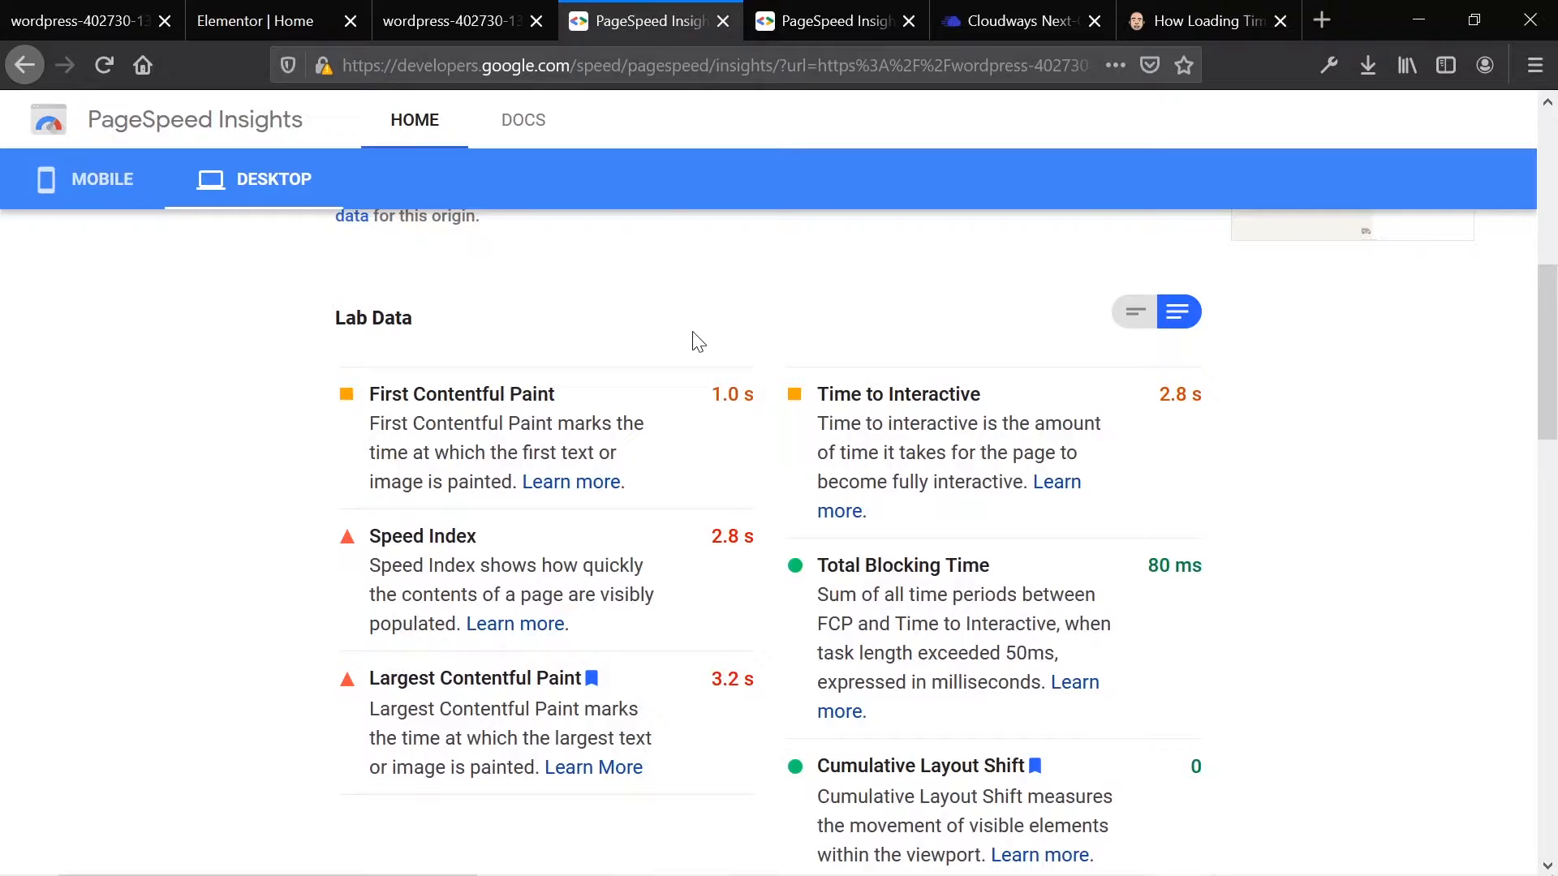
pyautogui.scroll(10, 696, 340)
pyautogui.scroll(-3, 1036, 476)
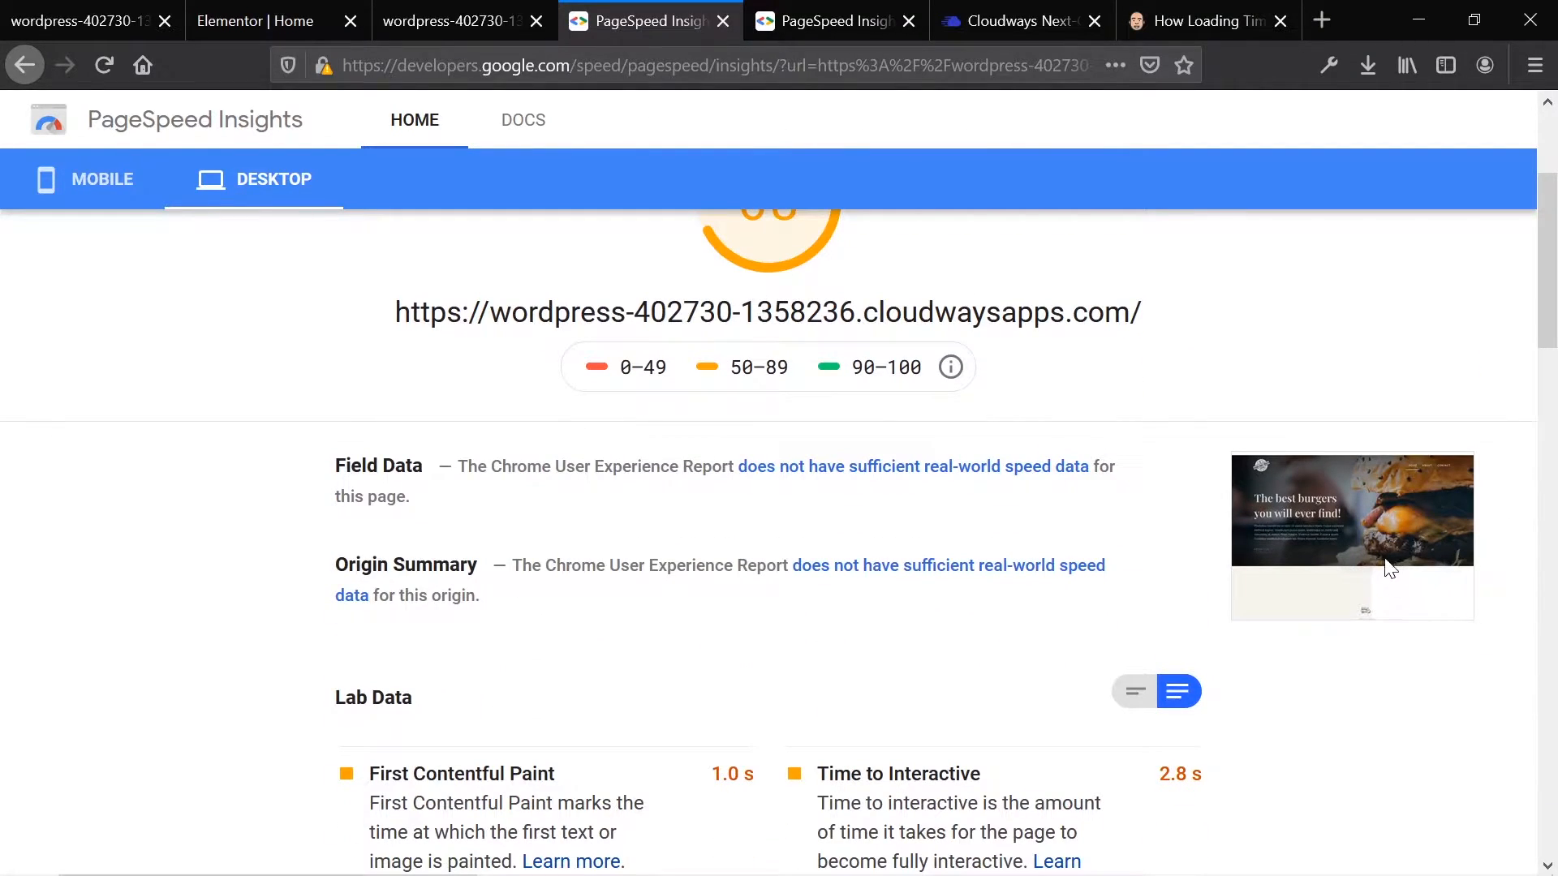
pyautogui.click(818, 8)
pyautogui.scroll(-6, 807, 410)
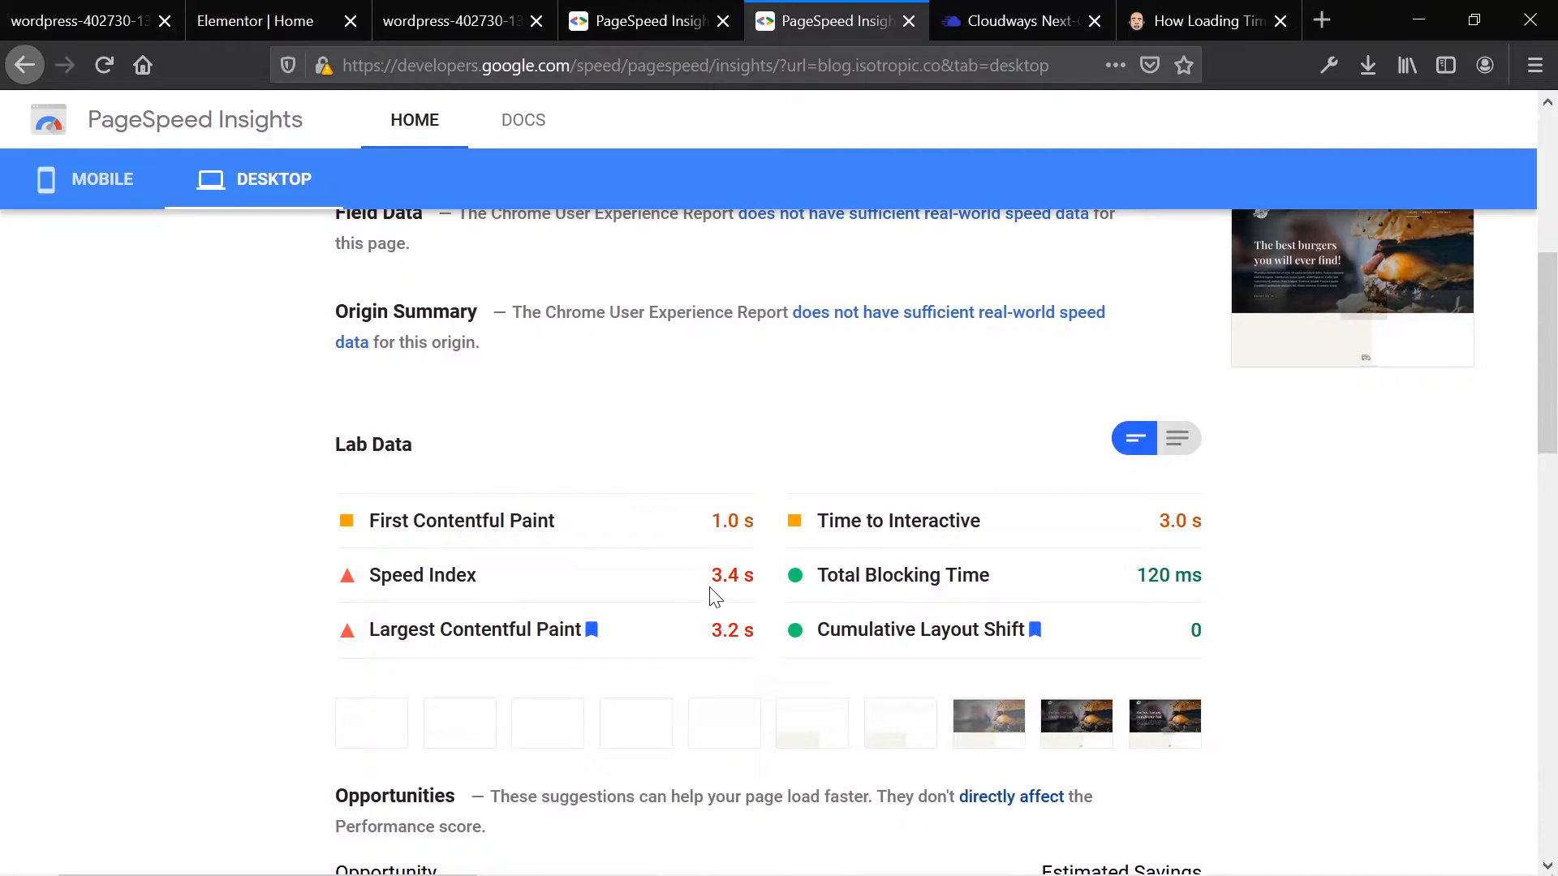
pyautogui.scroll(2, 795, 581)
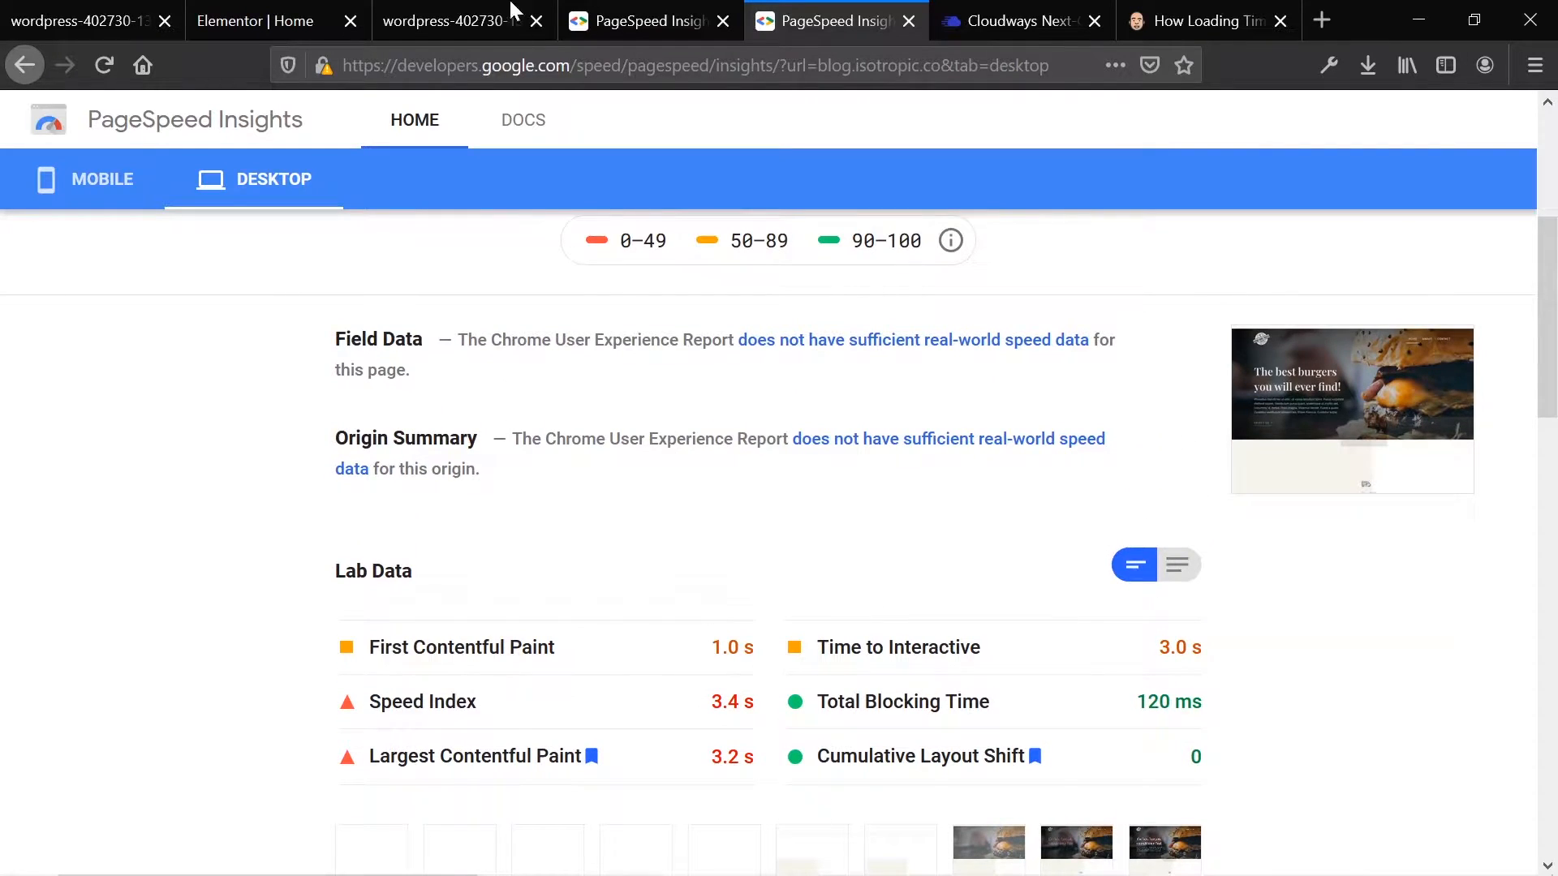
# Step: Compare the overall desktop scores and Speed Index of the Cloudways and blog.isotropic.co PageSpeed reports
pyautogui.click(661, 21)
pyautogui.scroll(-4, 772, 529)
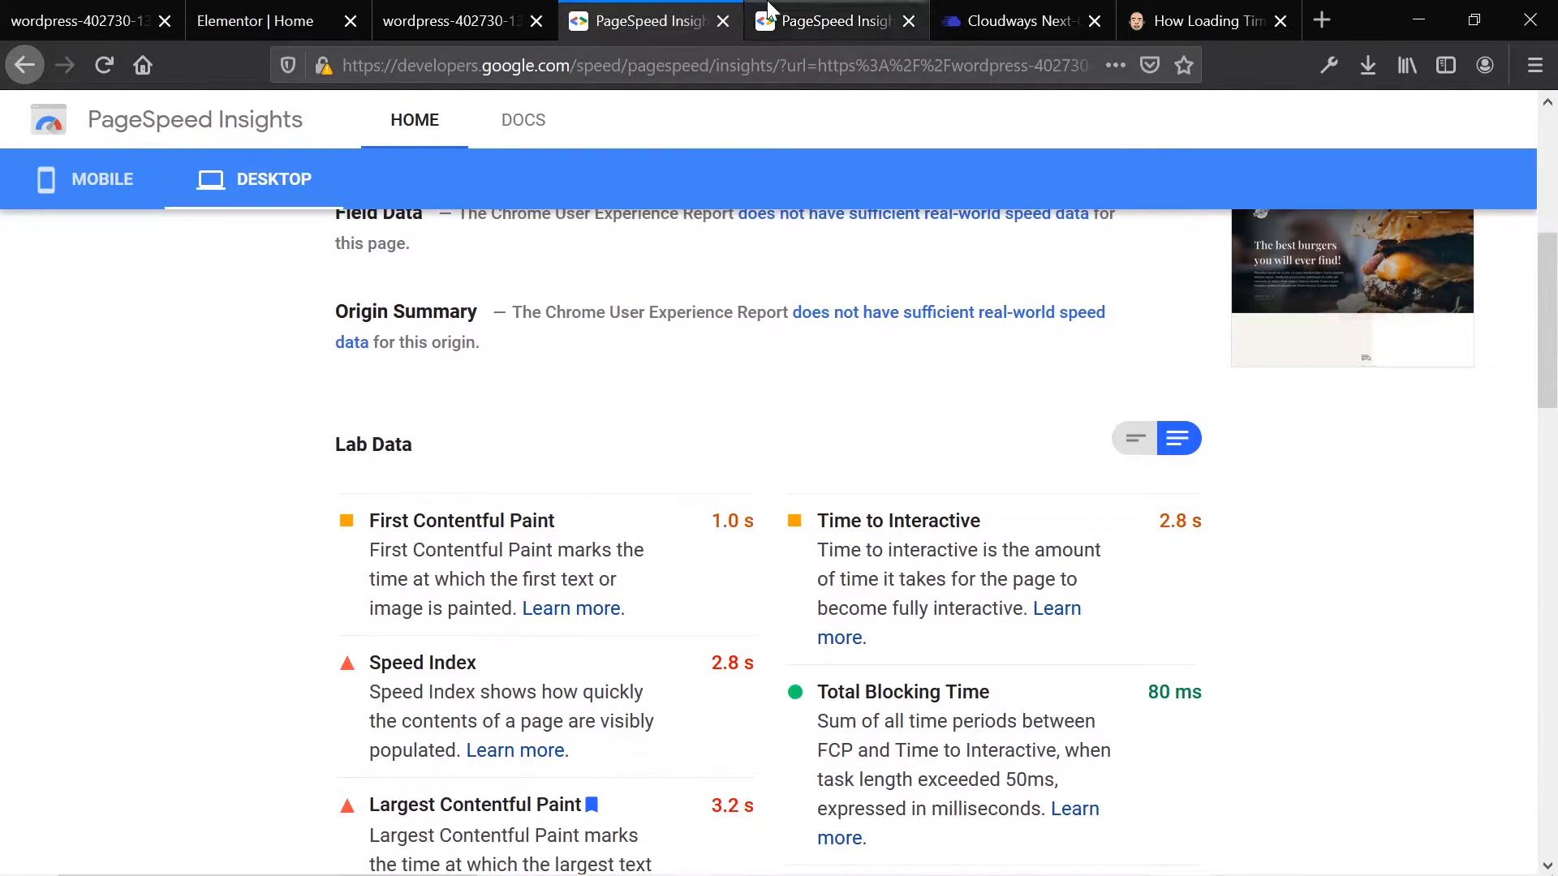
pyautogui.click(819, 22)
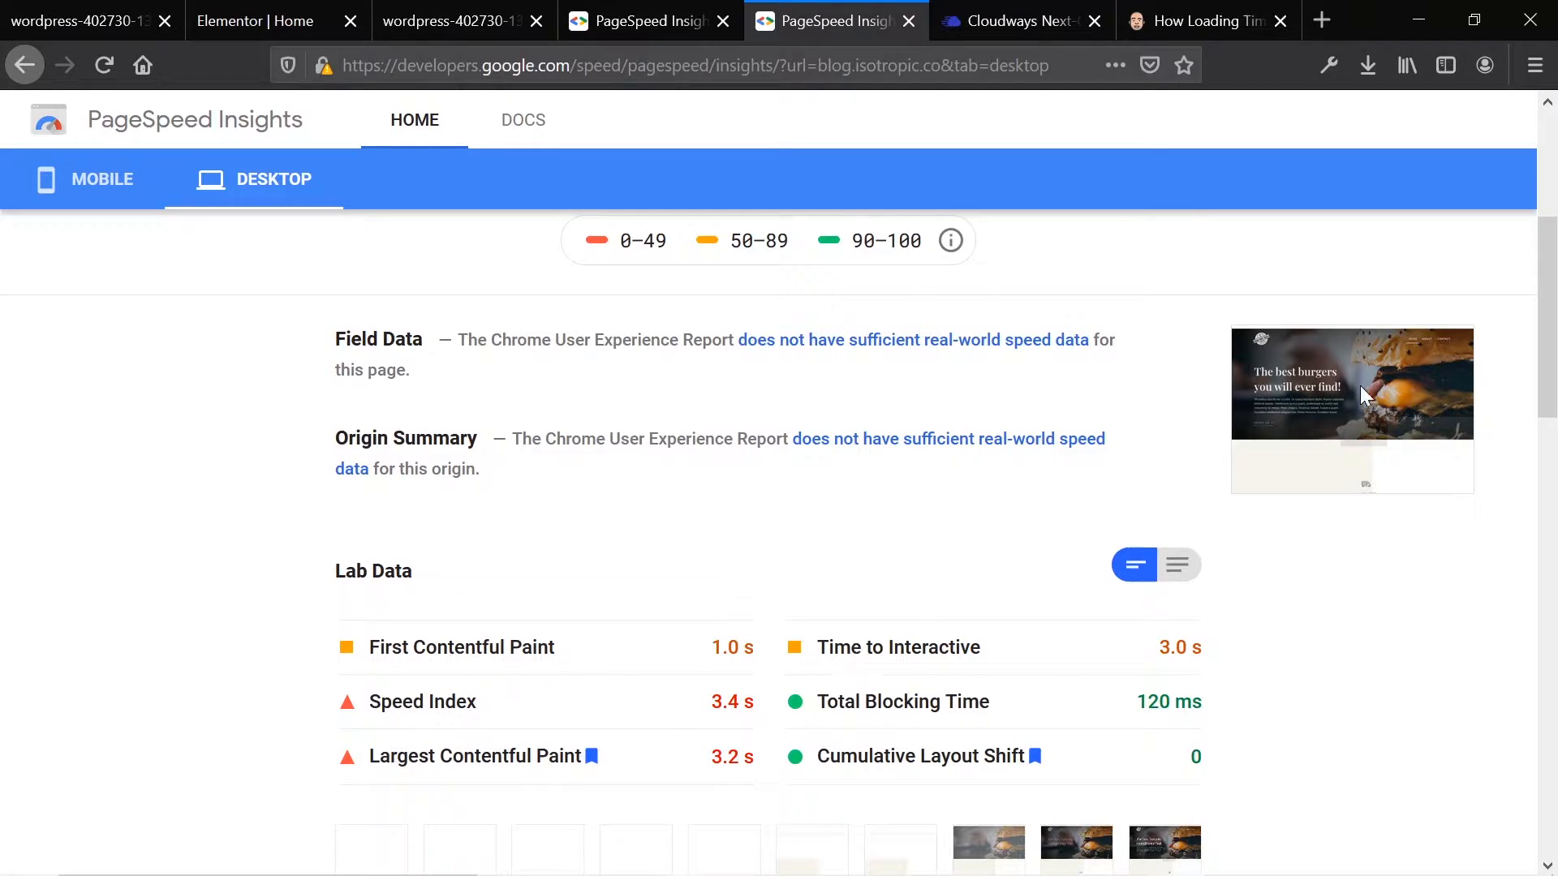
pyautogui.scroll(5, 1014, 503)
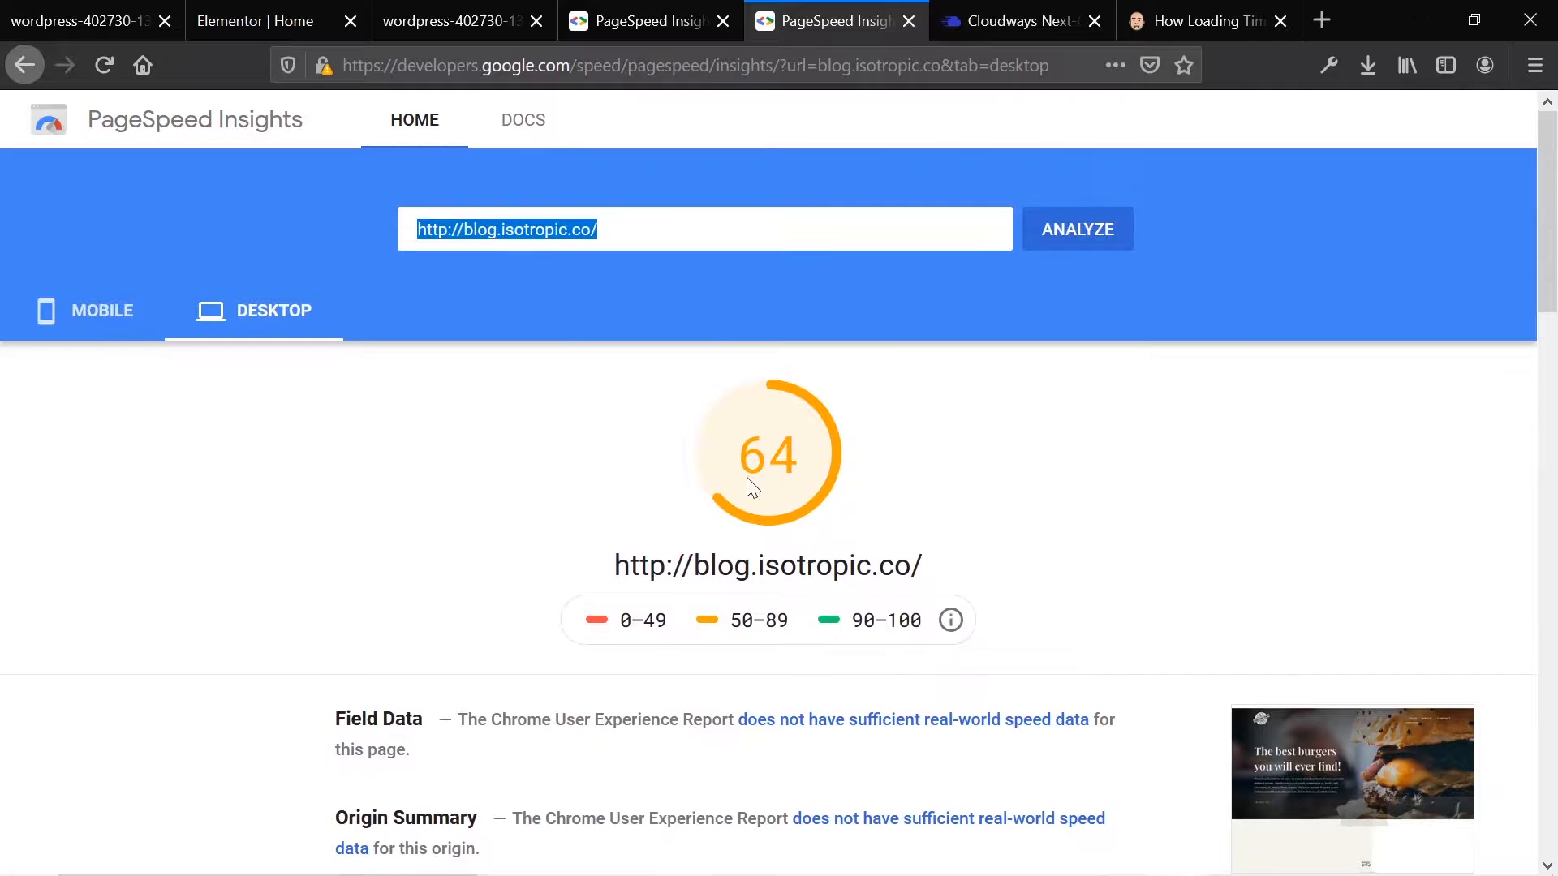
pyautogui.click(645, 19)
pyautogui.scroll(5, 813, 316)
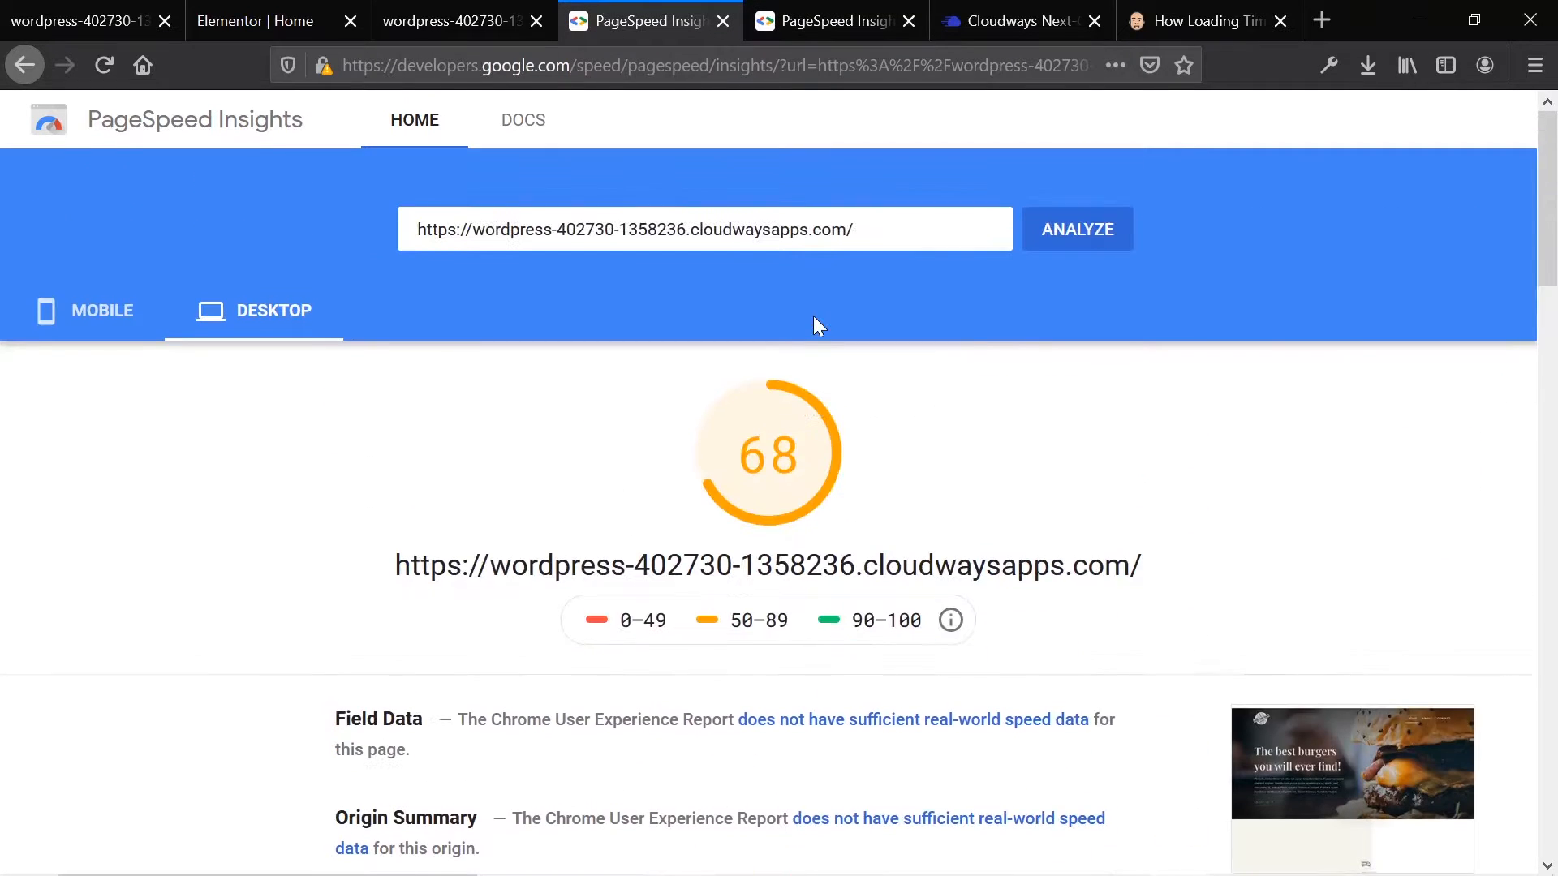
pyautogui.click(812, 12)
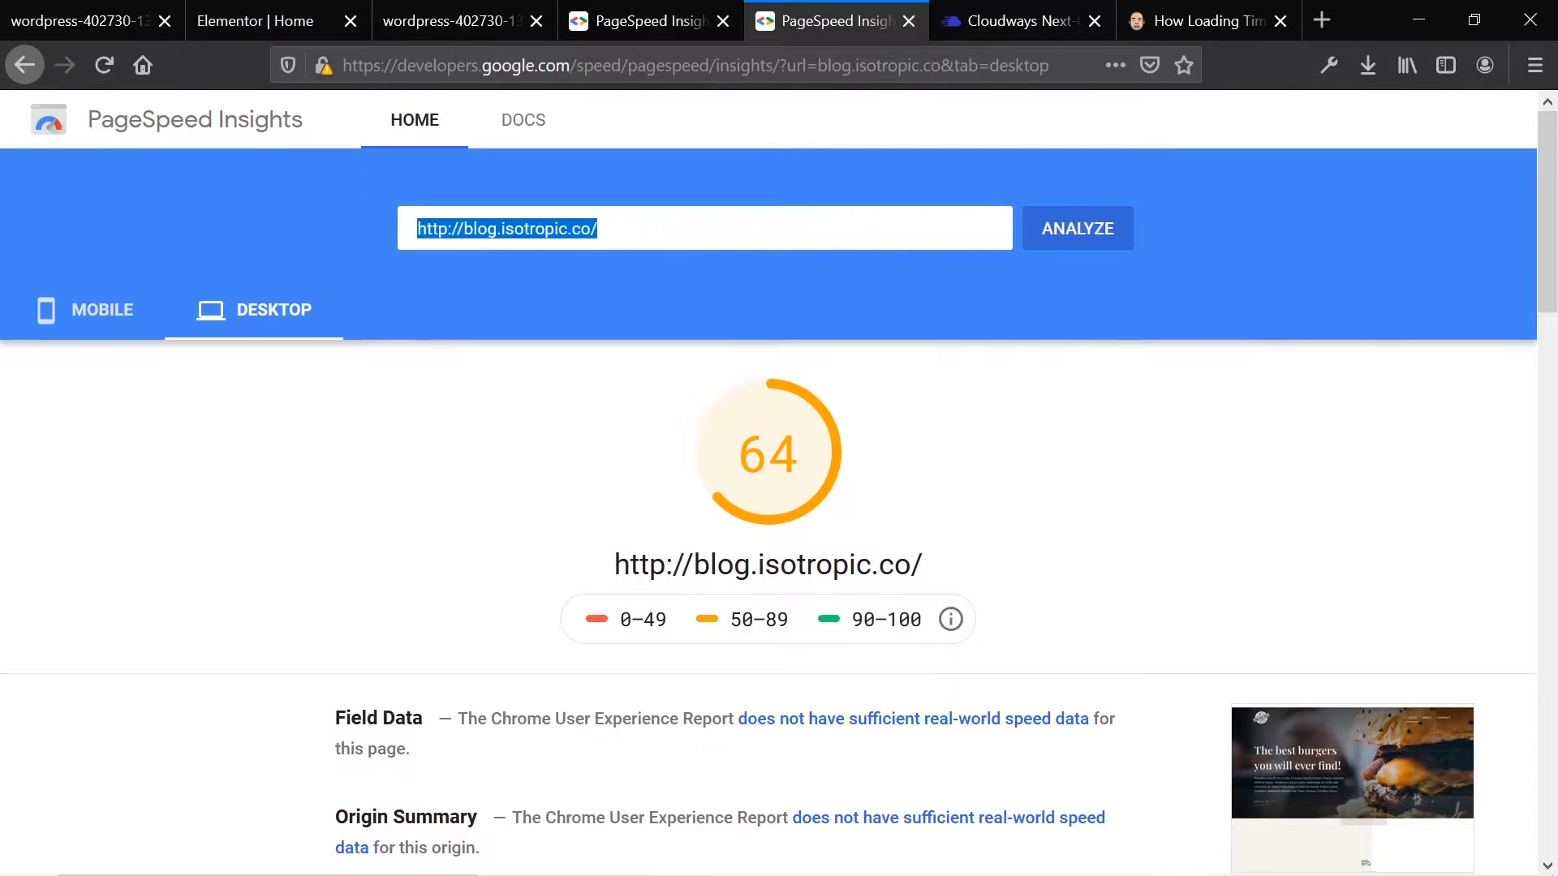
pyautogui.scroll(-6, 768, 535)
pyautogui.tripleClick(733, 575)
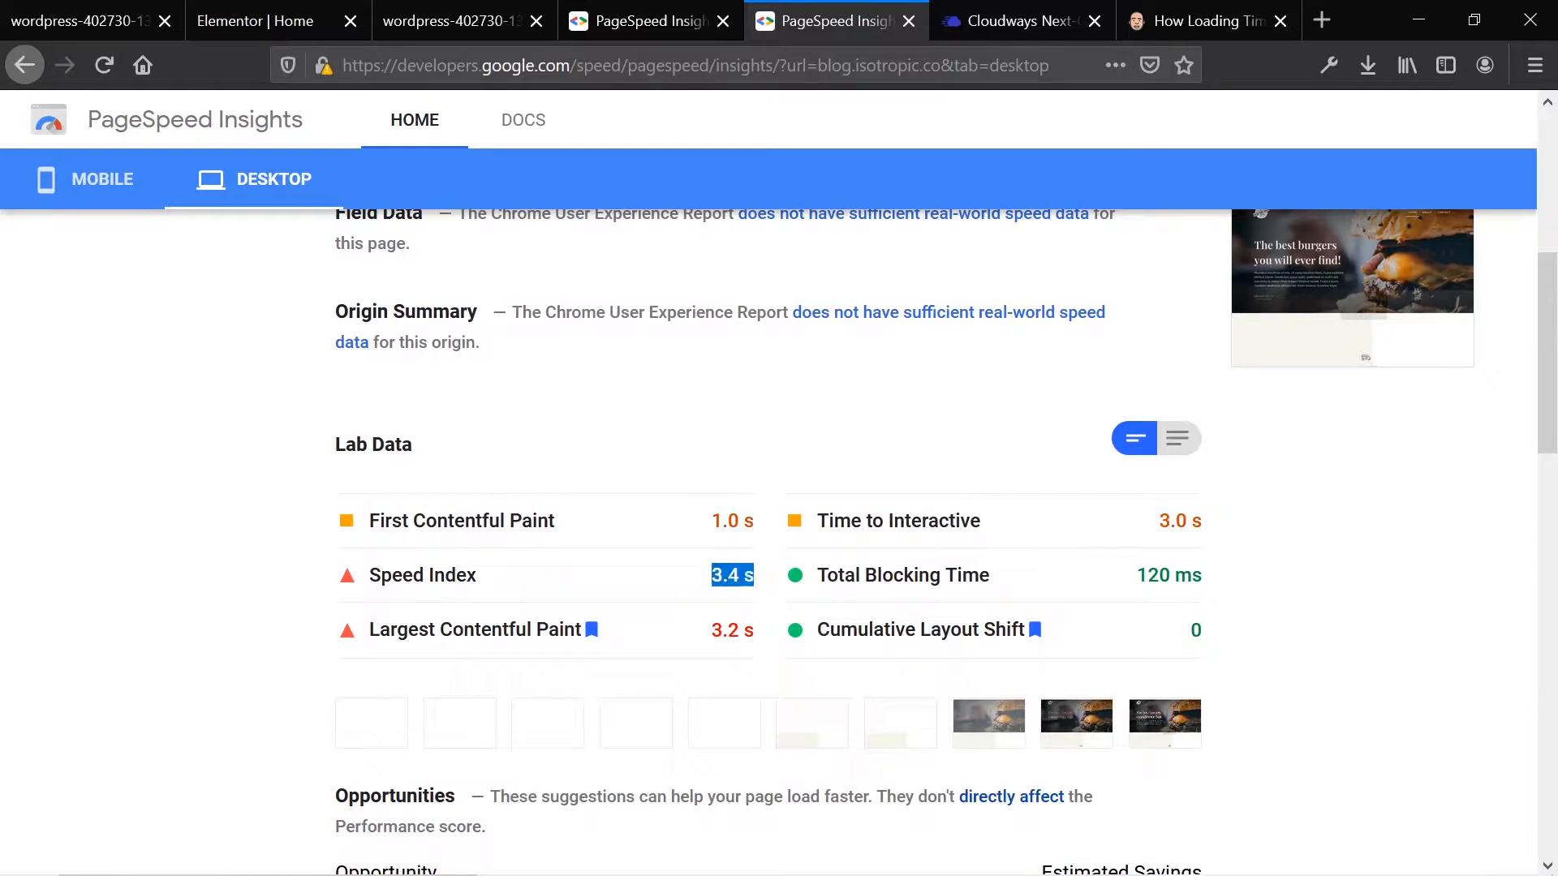
# Step: Compare the Lab Data and overall desktop scores in the PageSpeed reports for the Cloudways site and blog.isotropic.co
pyautogui.hotkey('ctrl', 'pageup')
pyautogui.scroll(-7, 752, 731)
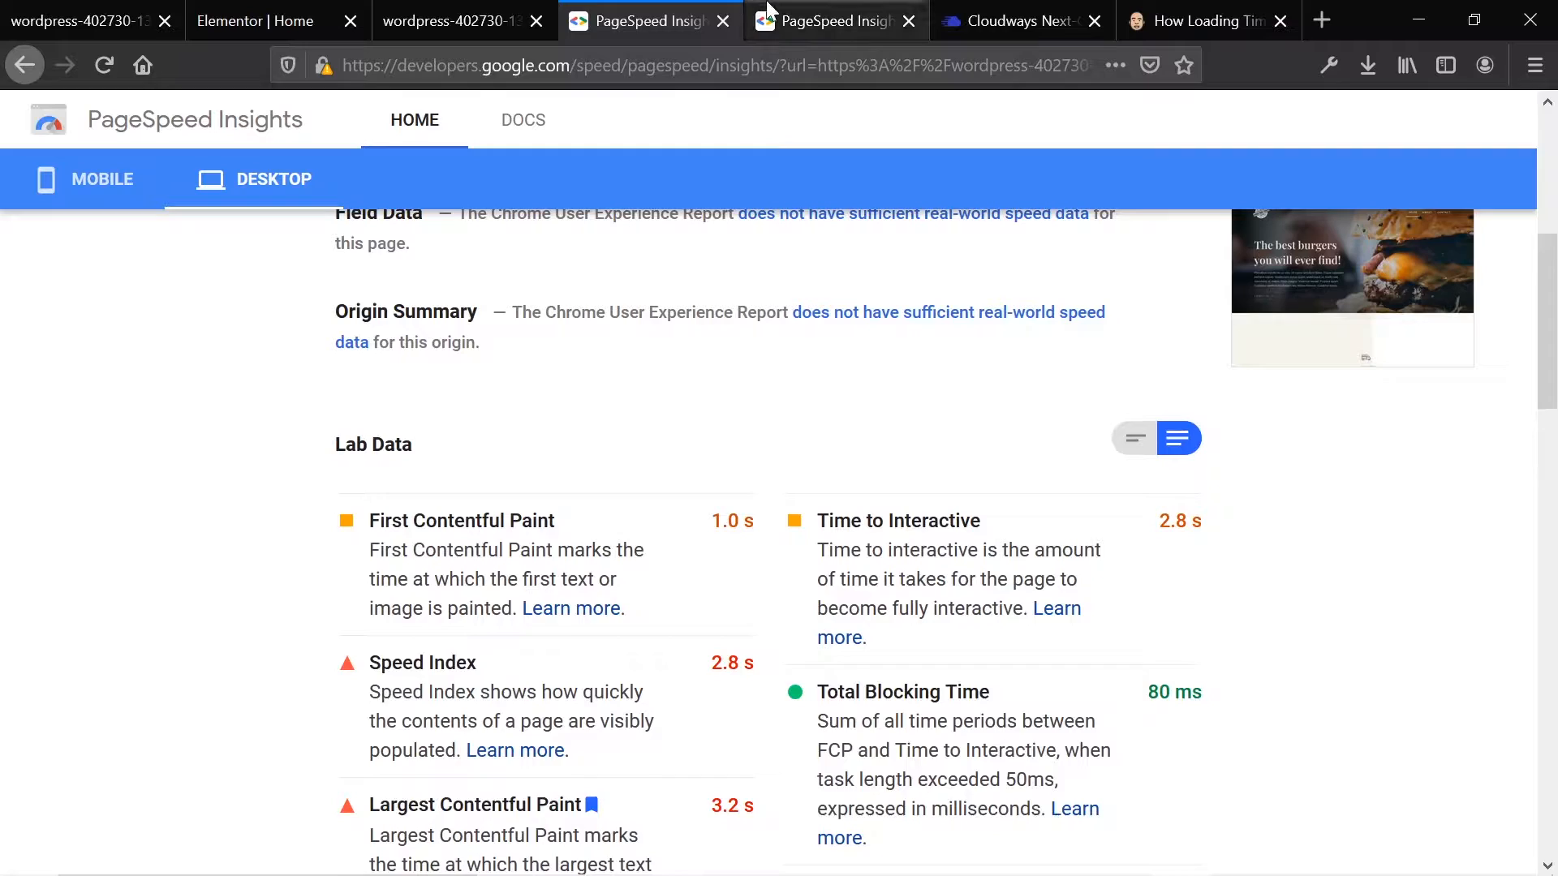
pyautogui.hotkey('ctrl', 'pagedown')
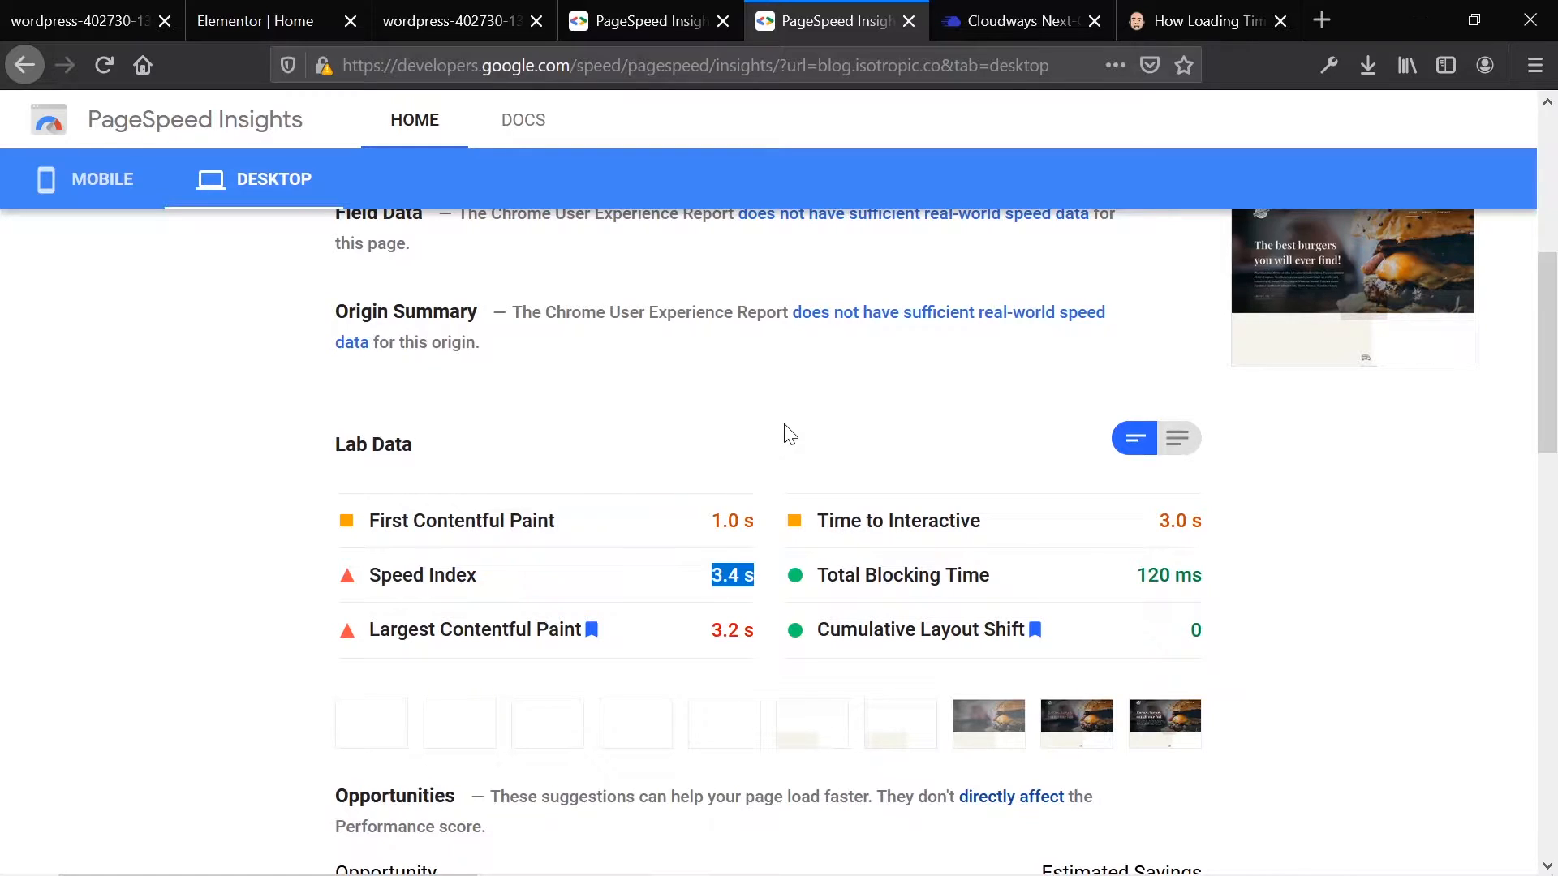
pyautogui.click(731, 575)
pyautogui.scroll(6, 747, 479)
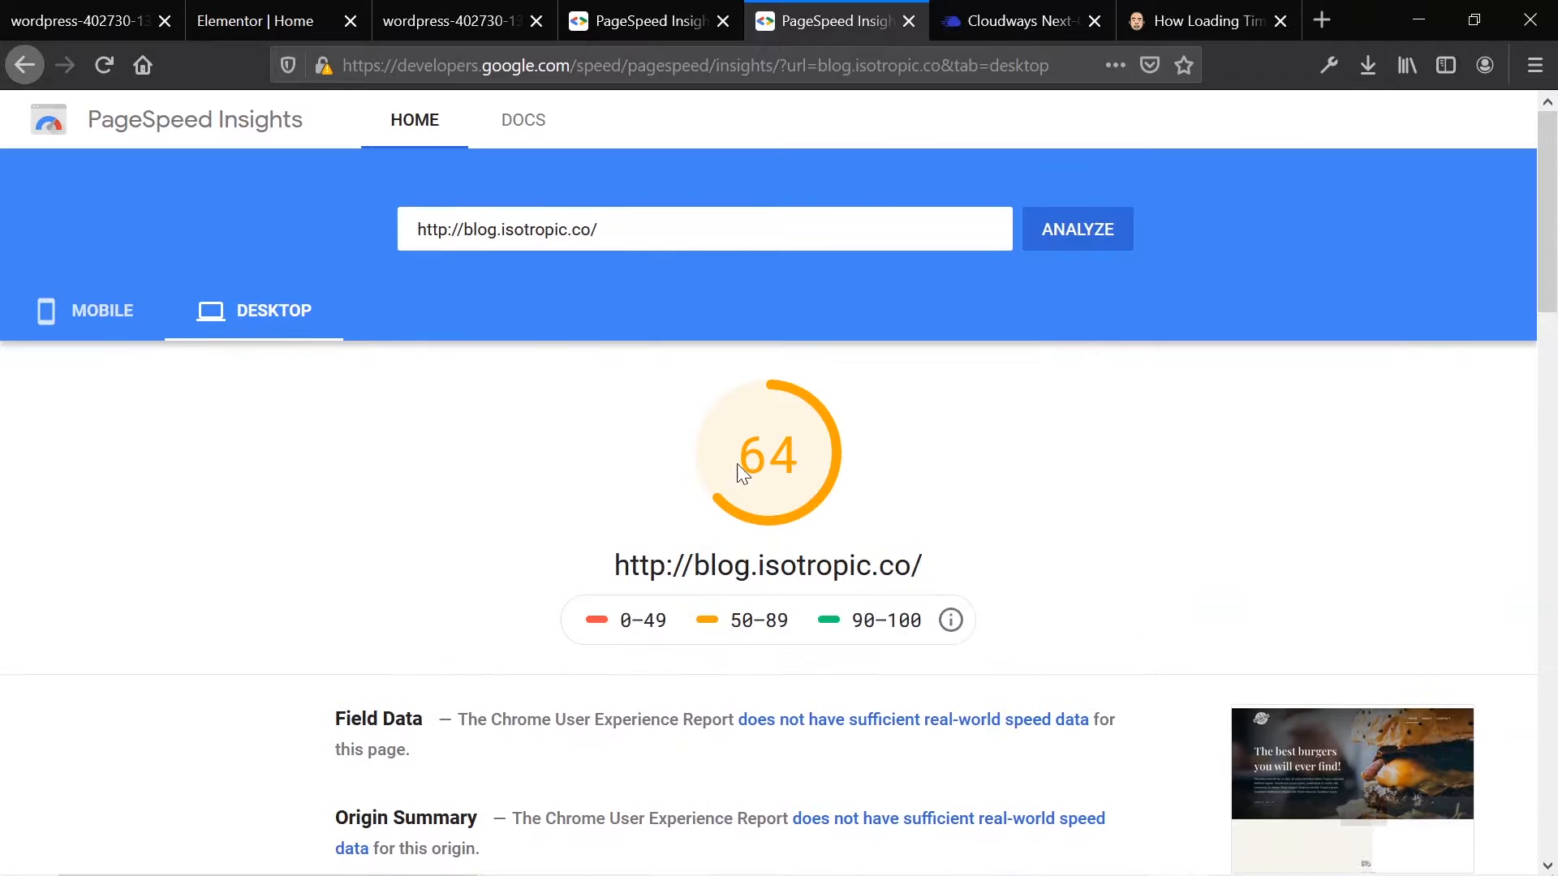
pyautogui.scroll(-6, 625, 404)
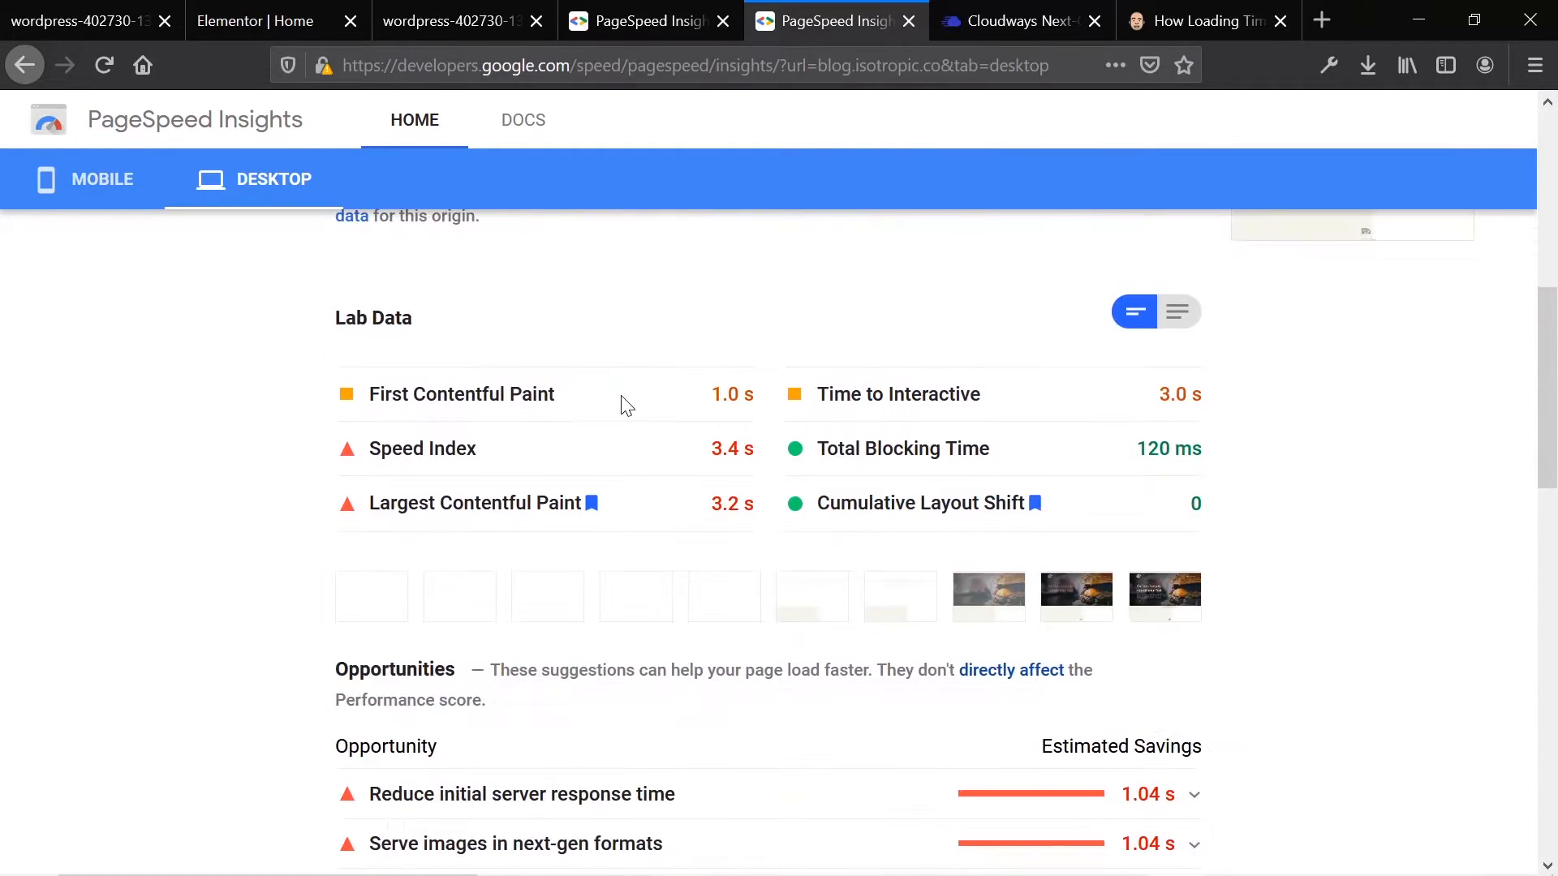
pyautogui.scroll(-2, 626, 404)
pyautogui.scroll(6, 626, 404)
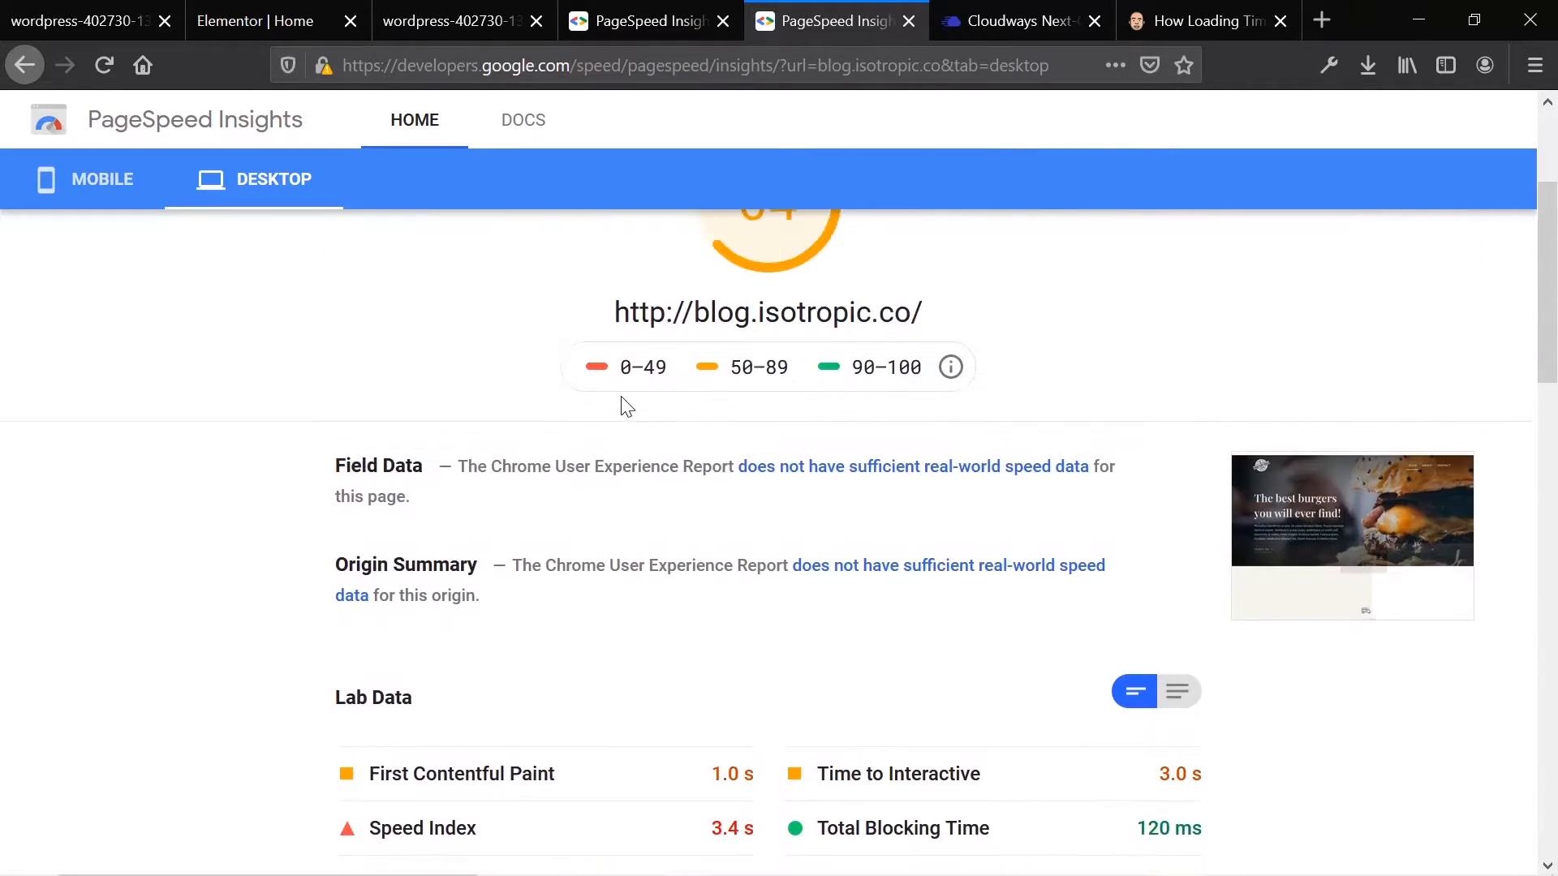
pyautogui.scroll(3, 628, 407)
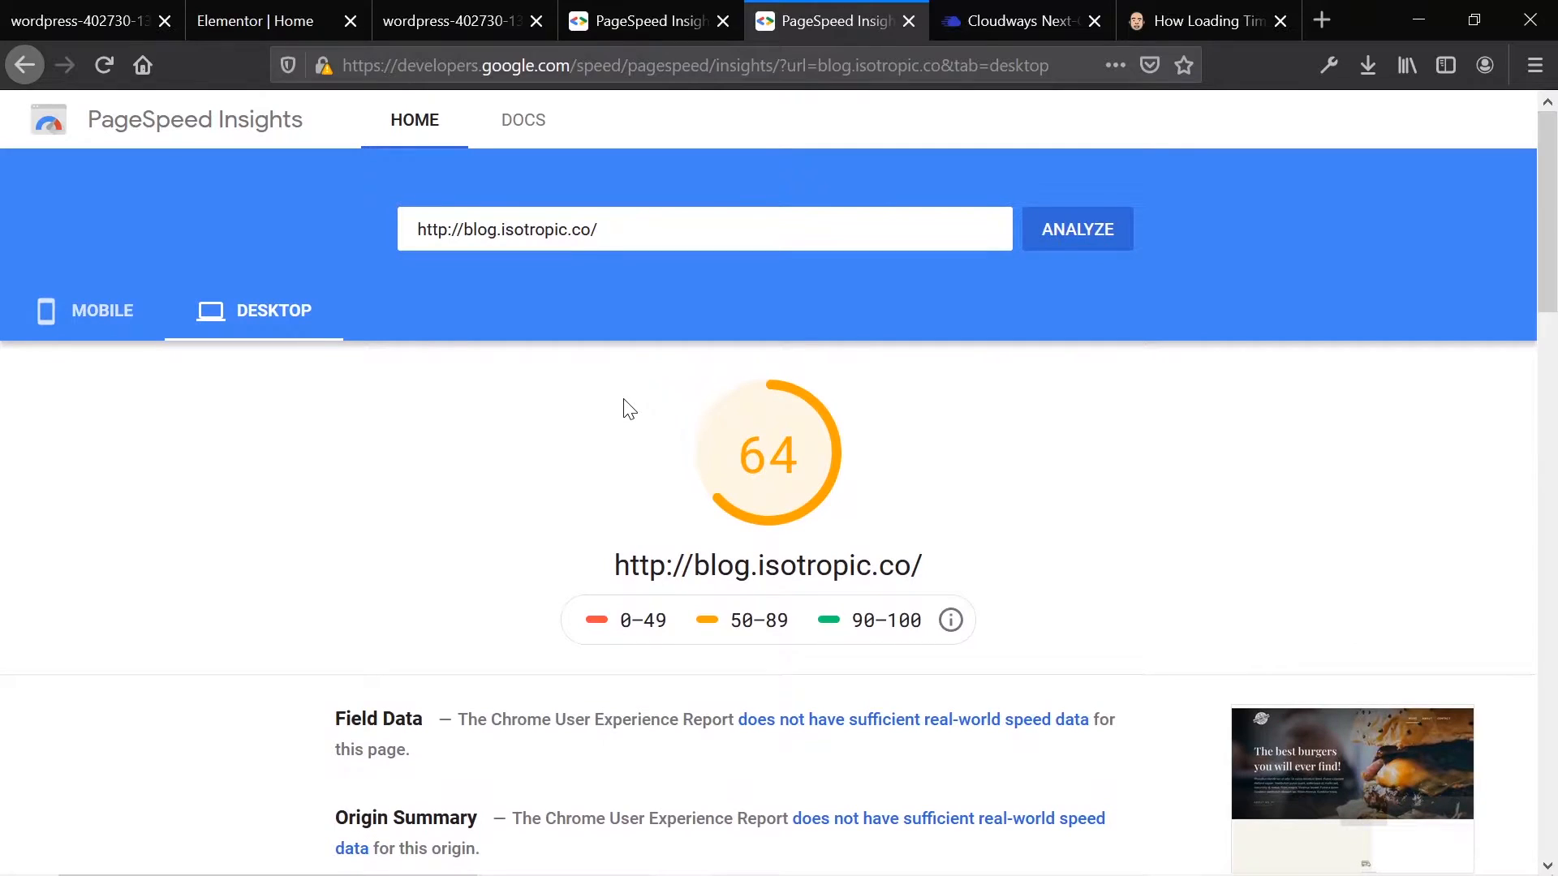
pyautogui.click(660, 19)
pyautogui.scroll(6, 823, 430)
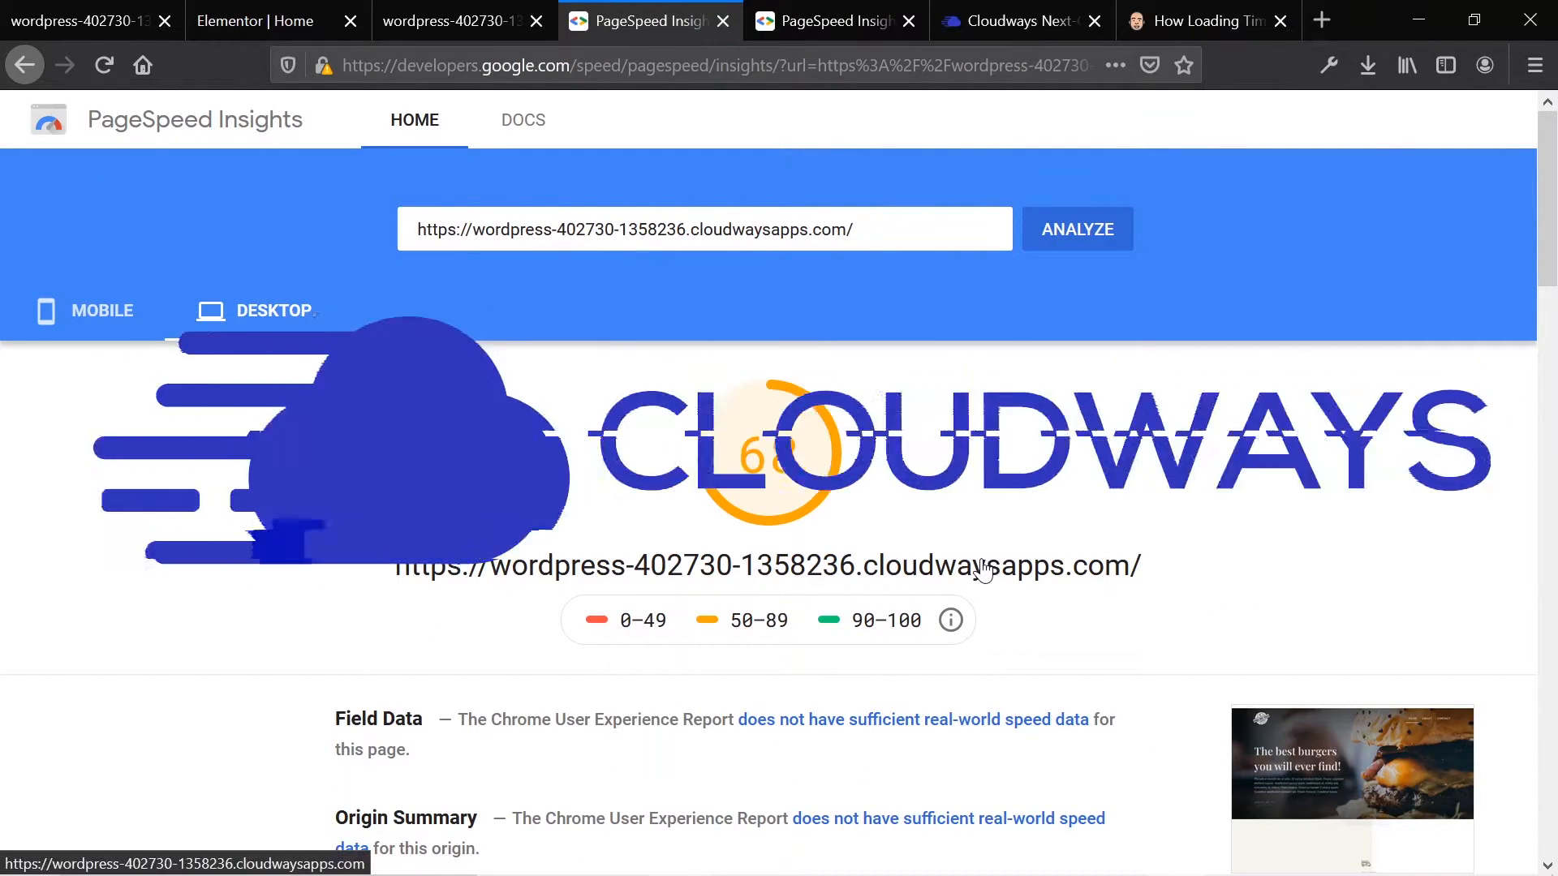
# Step: Open the access details of the Elementor Speed Tutorial application in the Cloudways platform
pyautogui.click(985, 10)
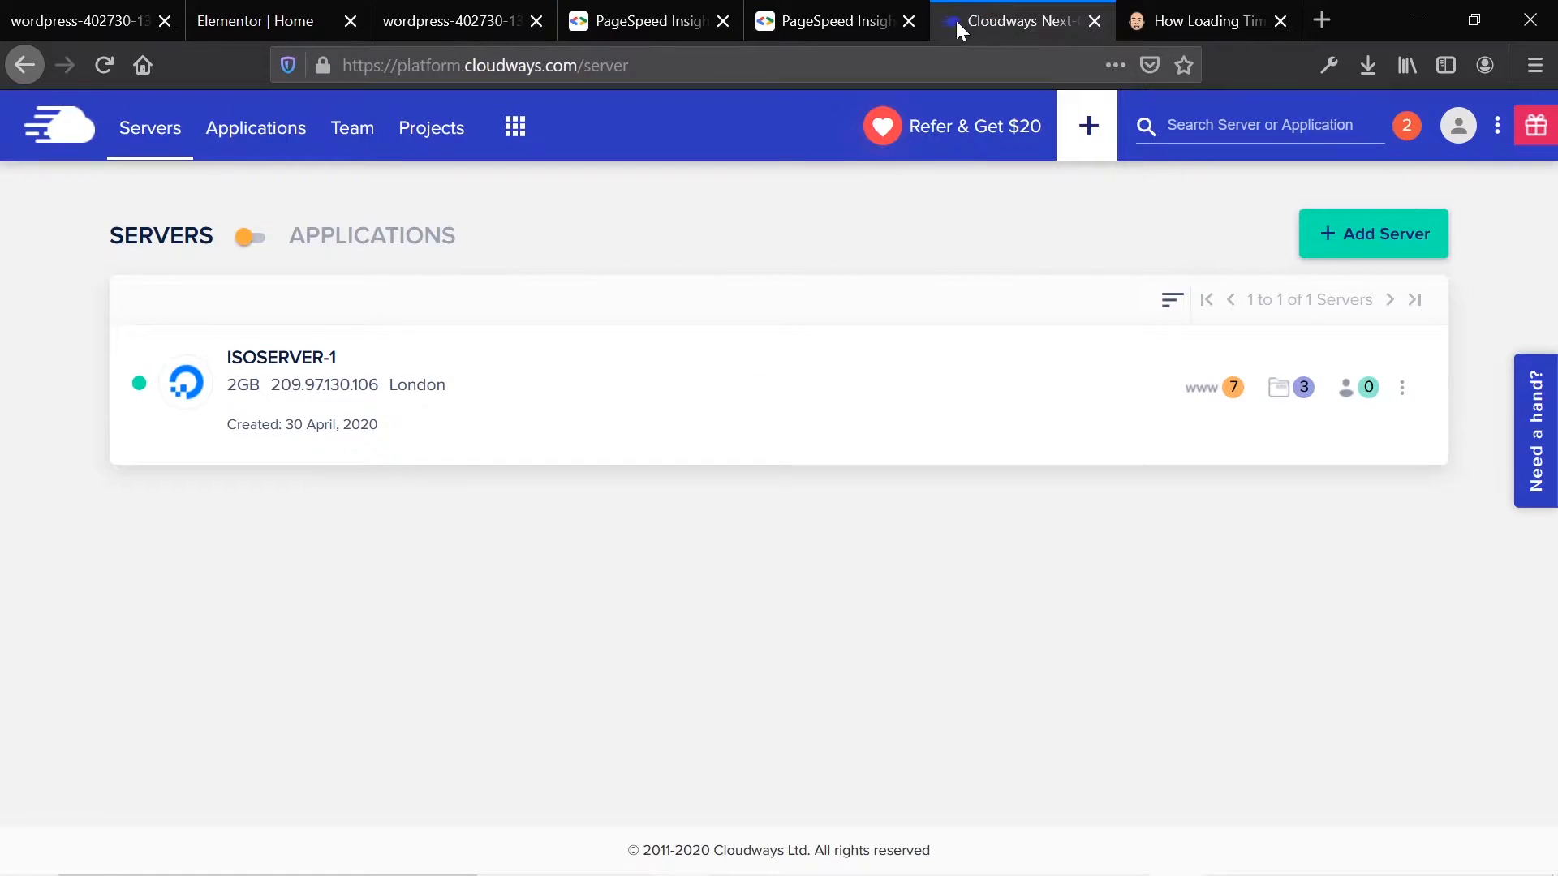
pyautogui.click(260, 128)
pyautogui.scroll(-8, 608, 490)
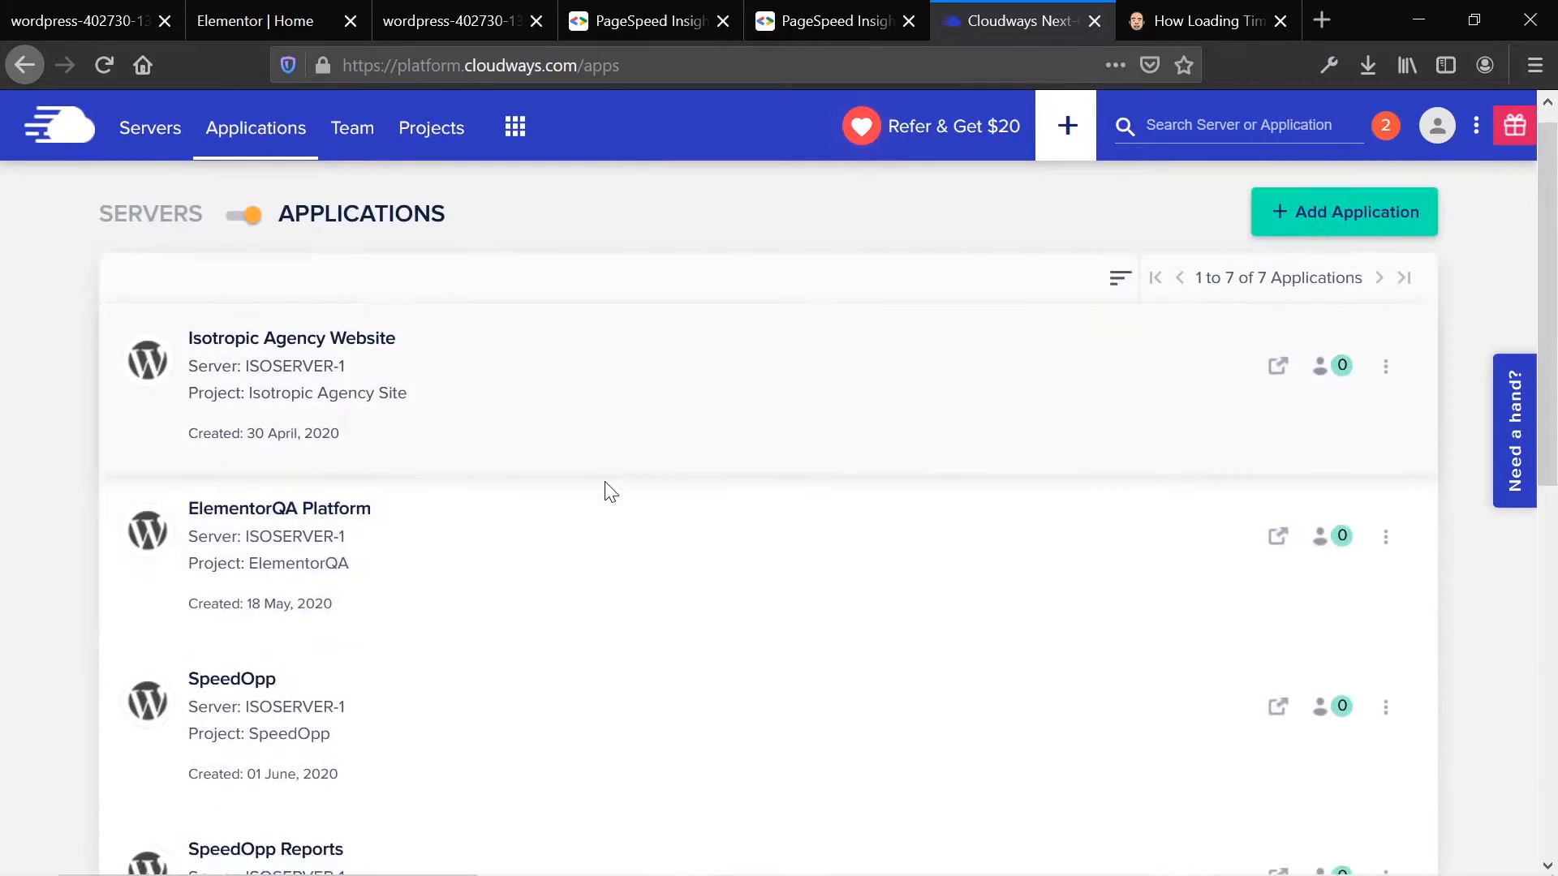
pyautogui.scroll(-2, 602, 490)
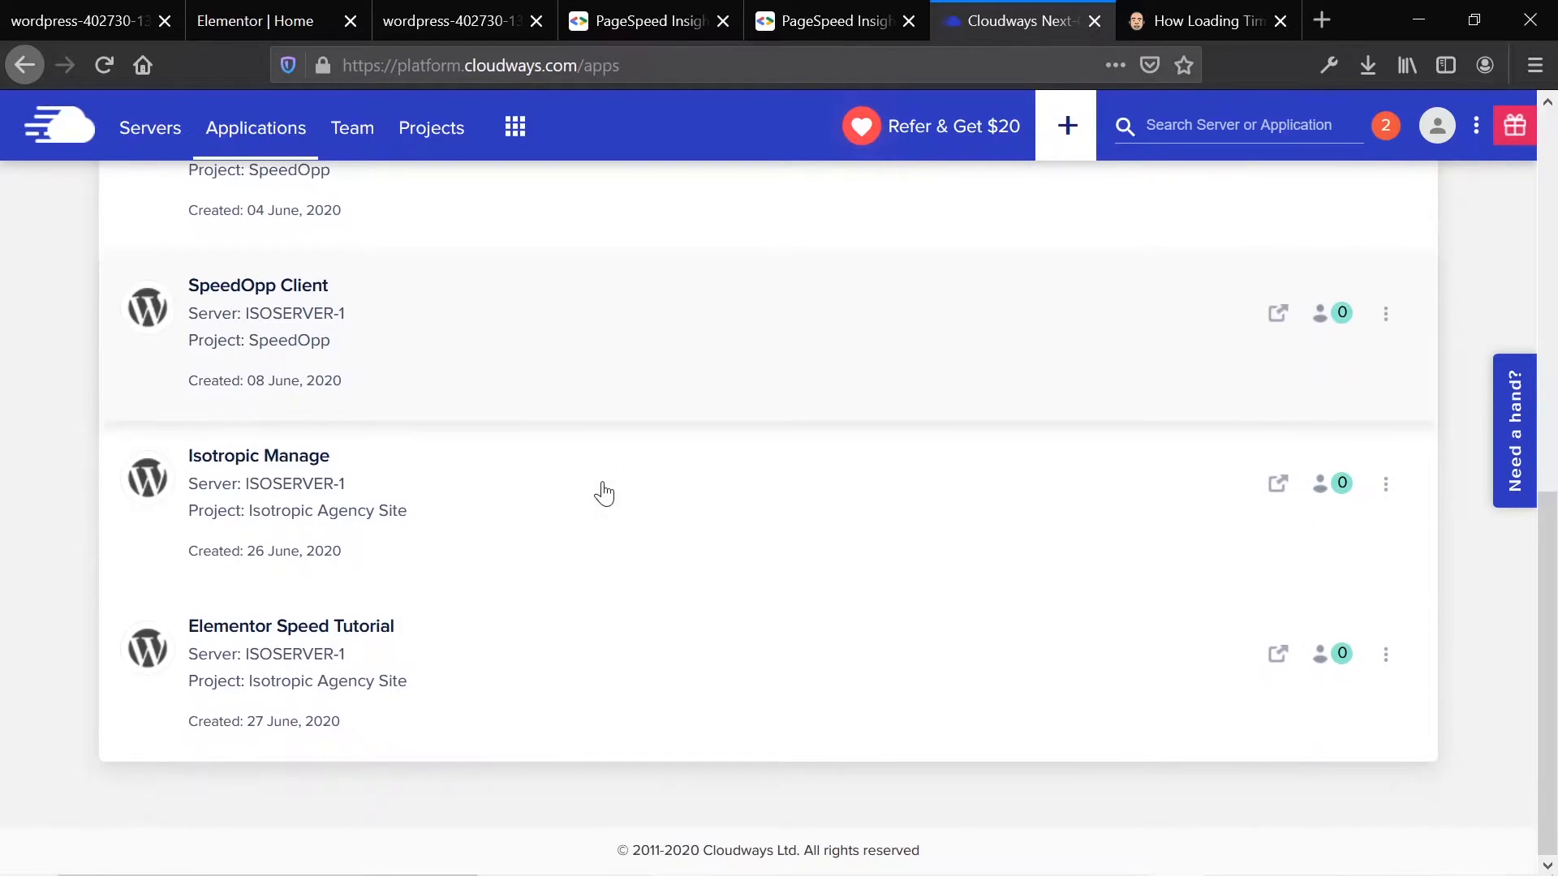
pyautogui.click(549, 684)
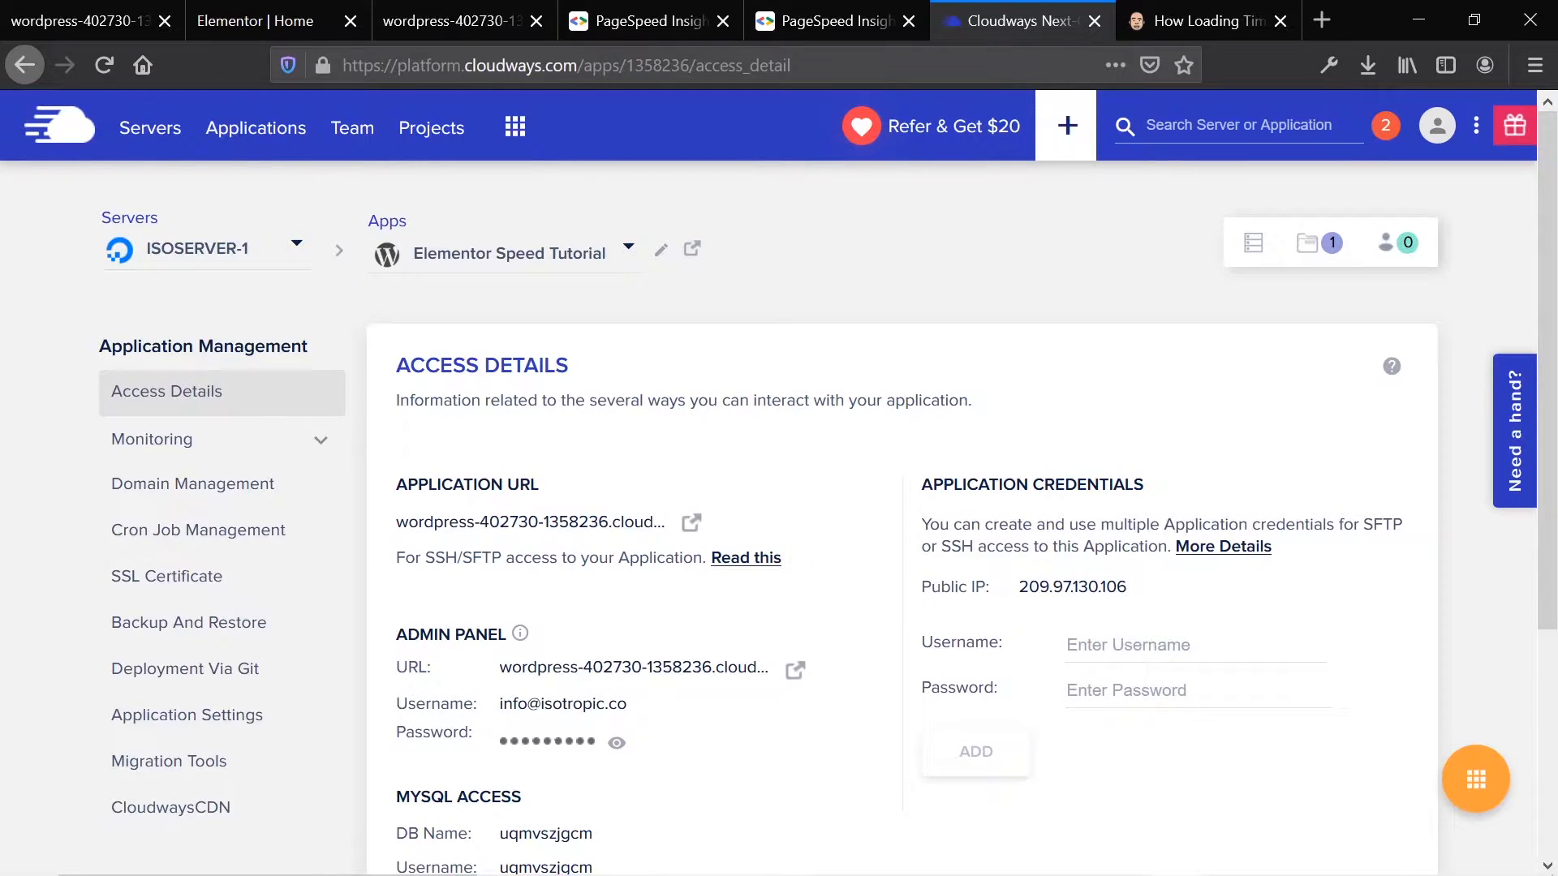
# Step: Copy the cloudways.com domain from the platform address and load it in the tab holding the loading-time article
pyautogui.moveTo(465, 65); pyautogui.dragTo(577, 65)
pyautogui.hotkey('ctrl', 'c')
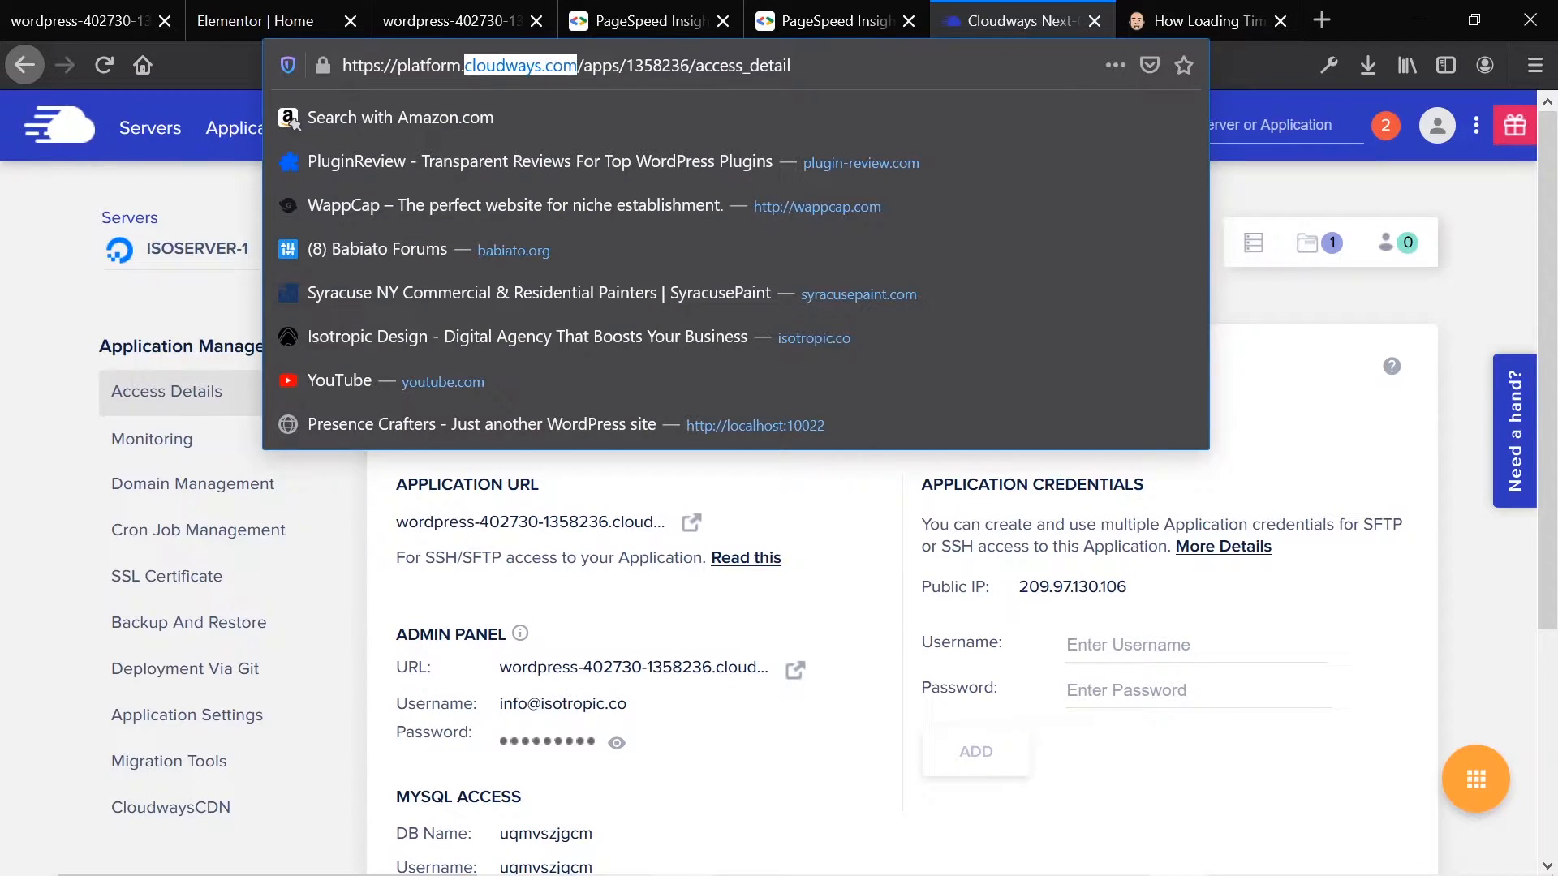
pyautogui.click(1209, 10)
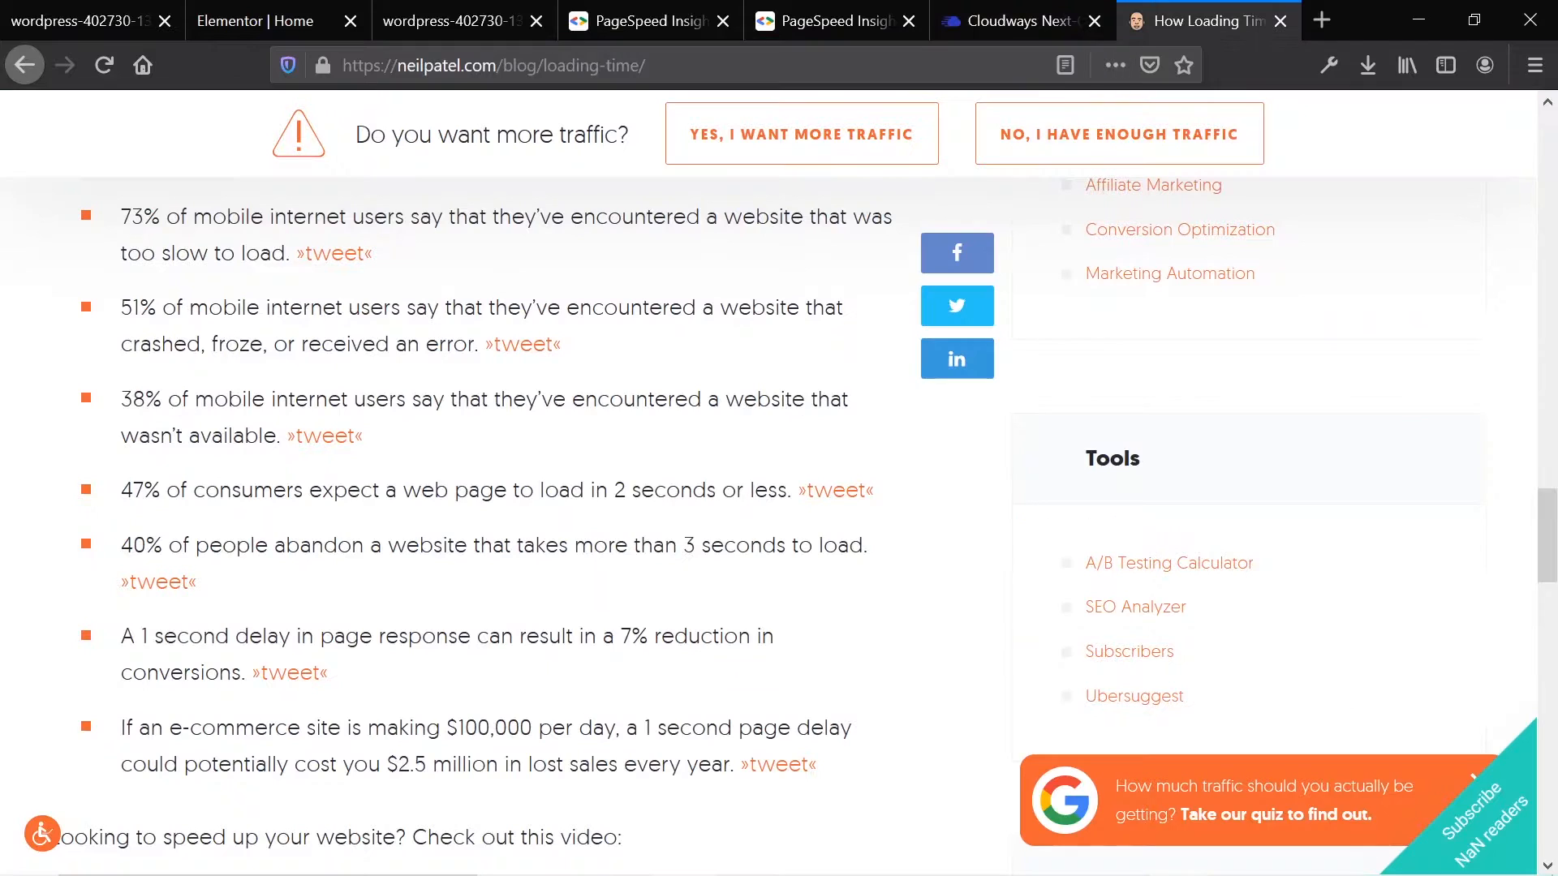
pyautogui.hotkey('ctrl', 'v')
pyautogui.press('Return')
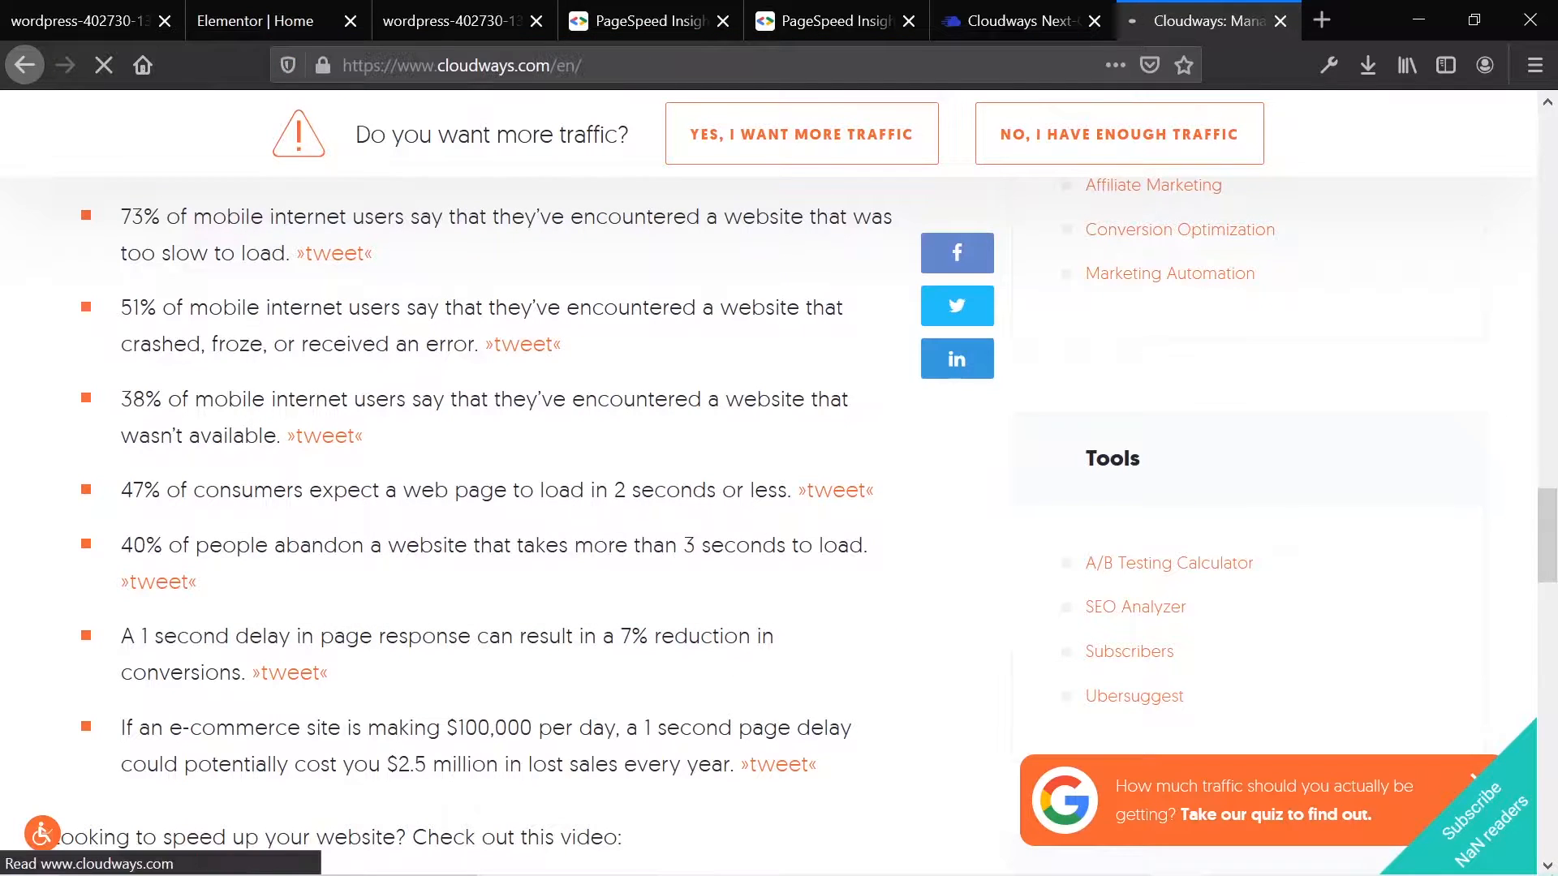
# Step: Review the Cloudways homepage's headline and its lists of hosting benefits
pyautogui.scroll(-2, 899, 347)
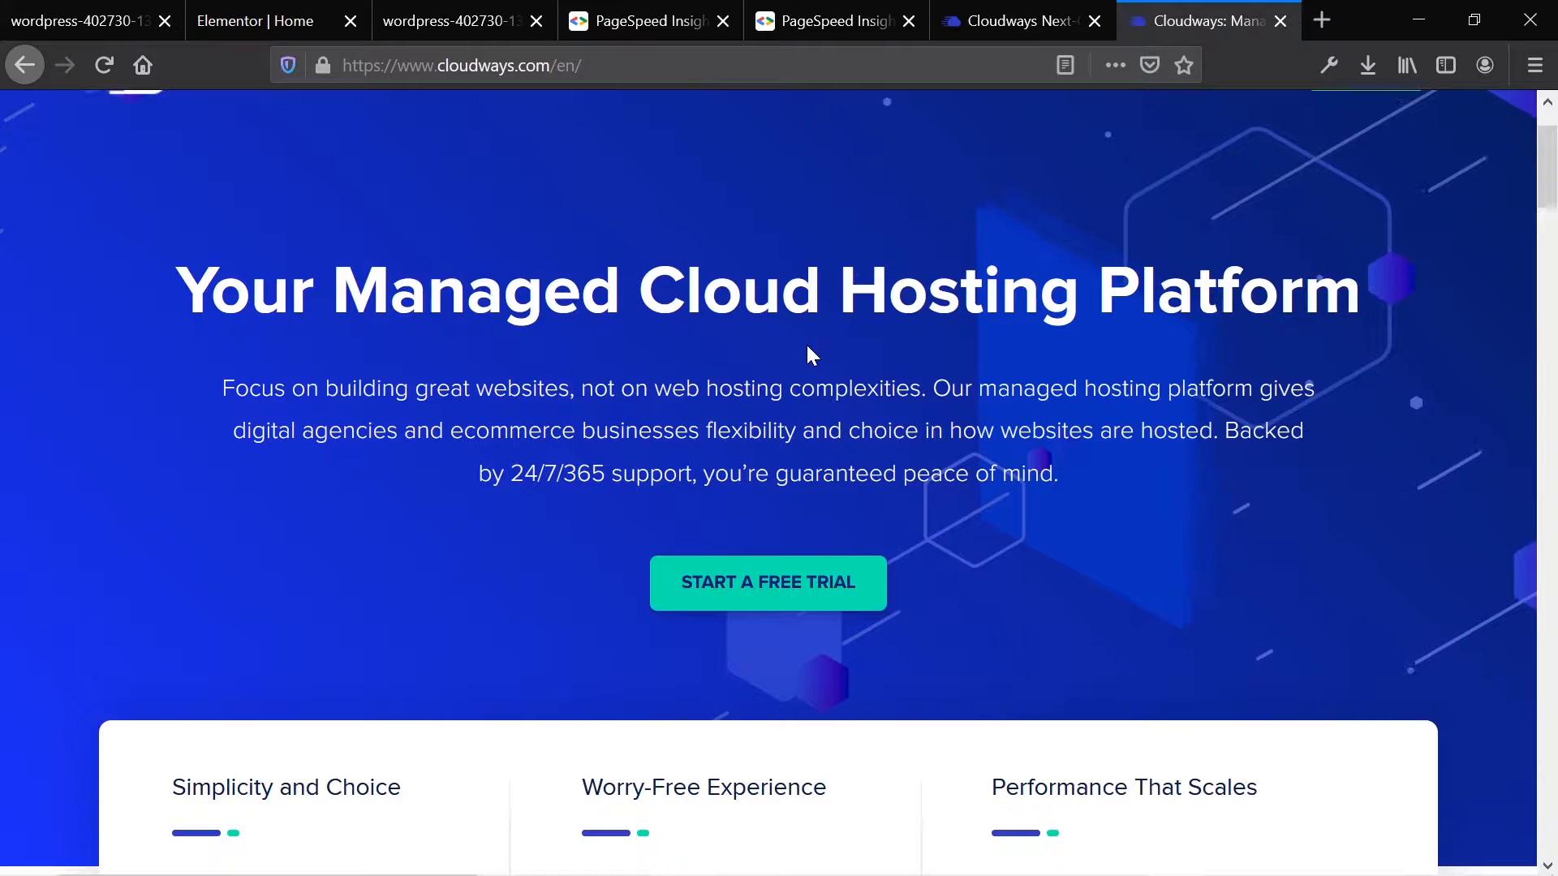
pyautogui.scroll(2, 808, 347)
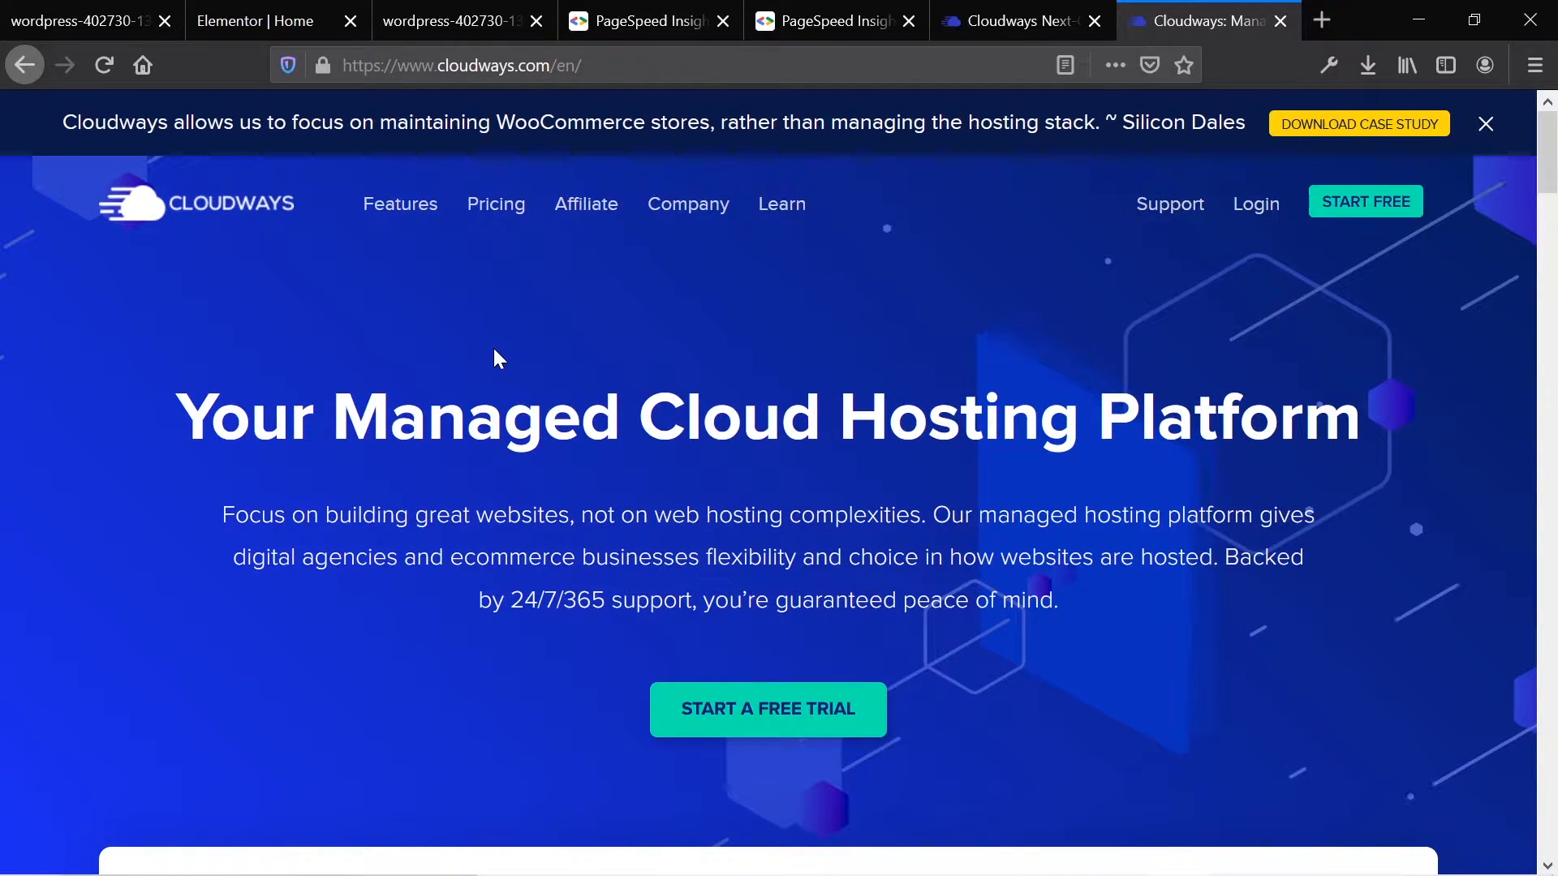
pyautogui.scroll(-5, 494, 350)
pyautogui.scroll(-3, 486, 351)
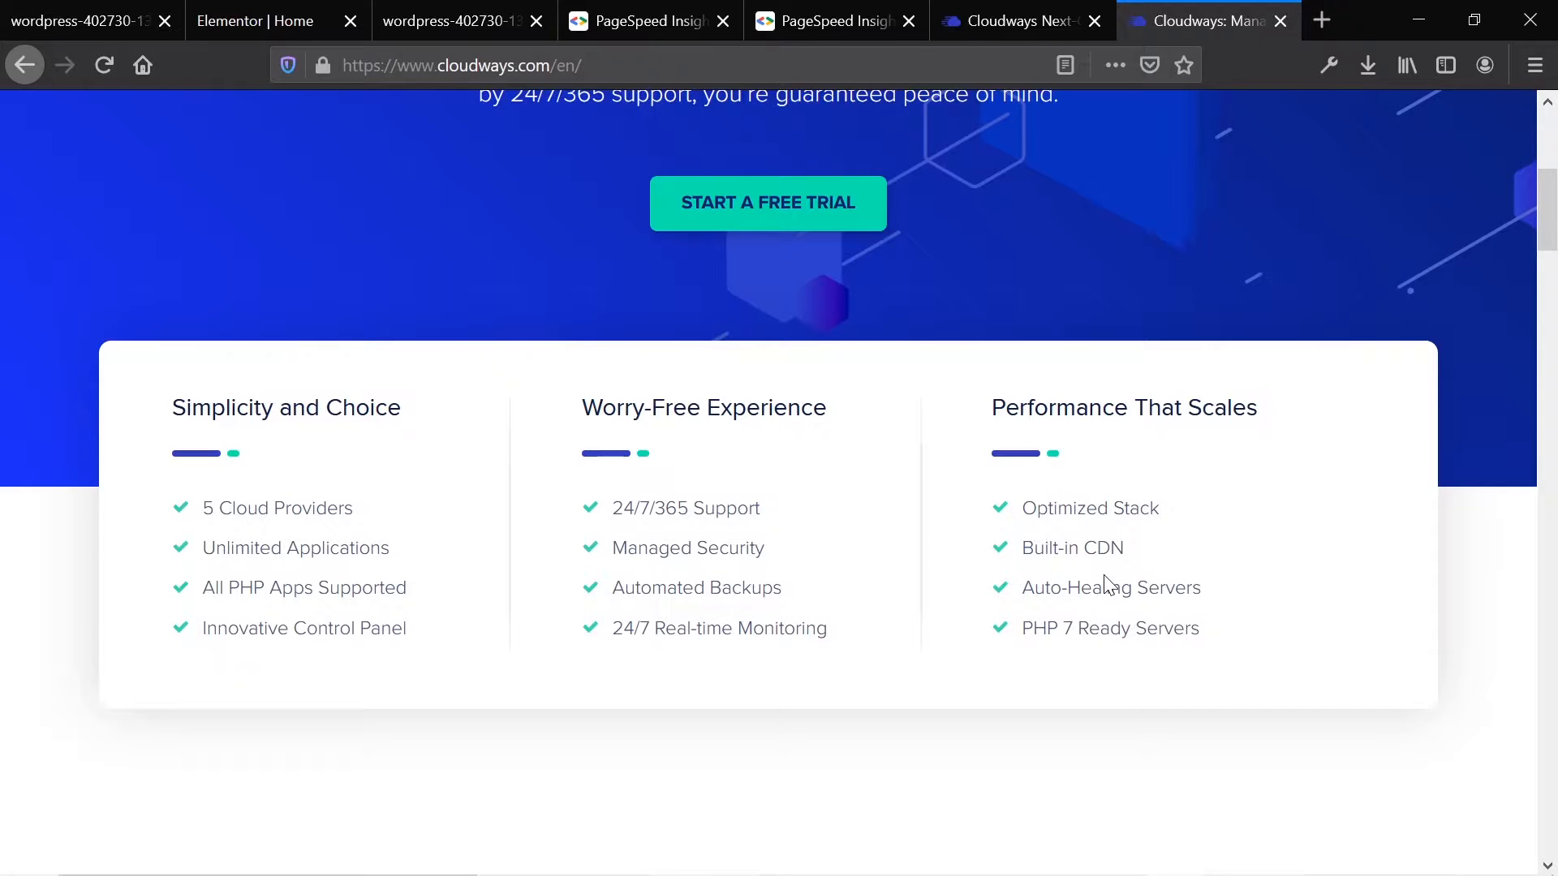
pyautogui.scroll(6, 1106, 583)
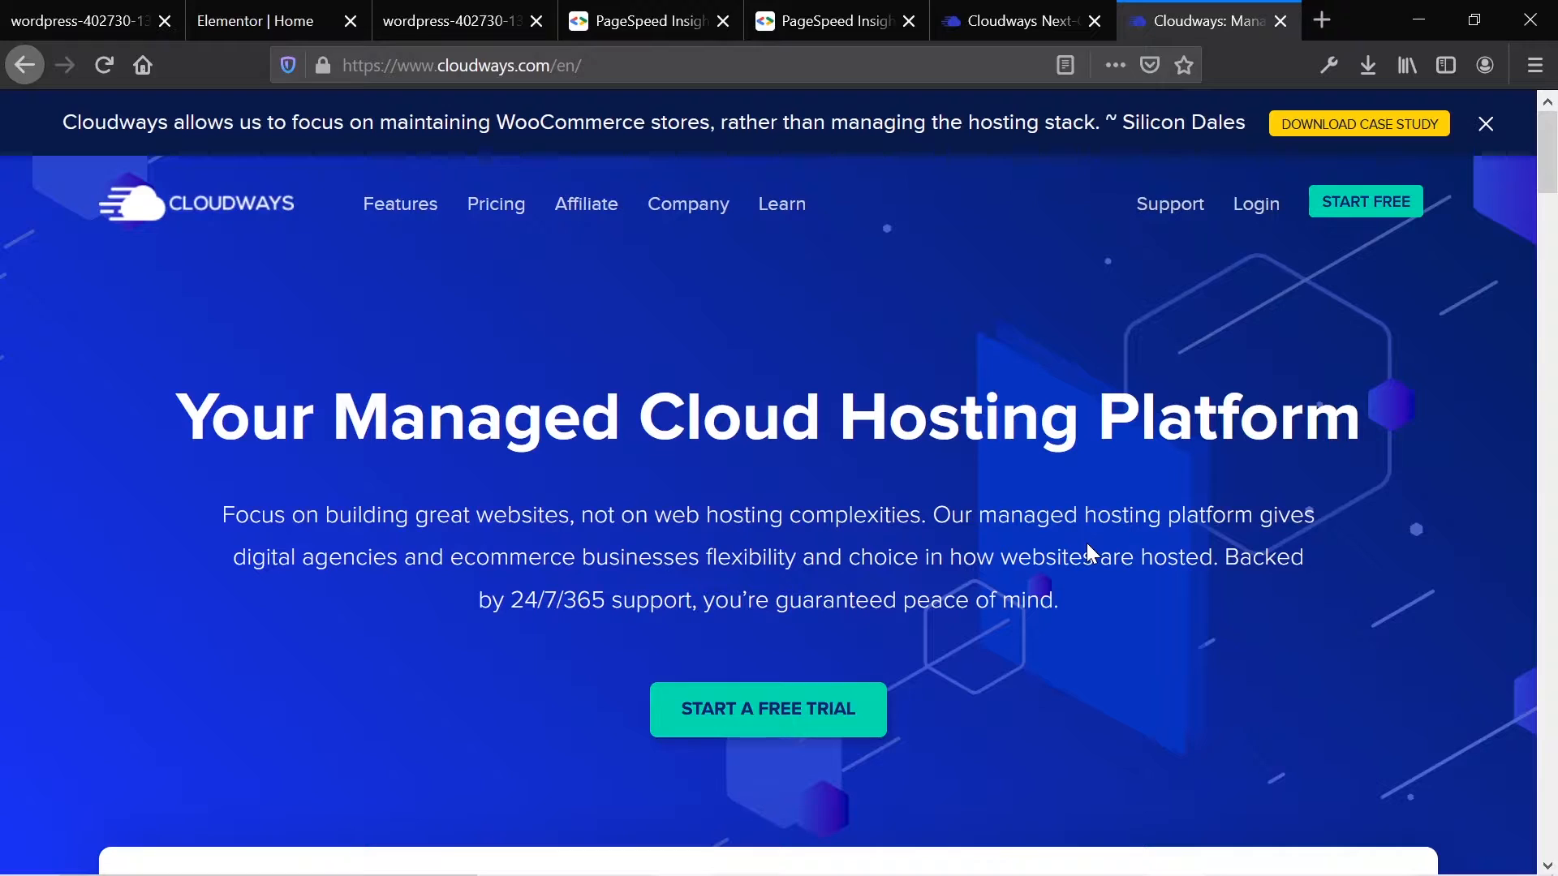
# Step: Open the Cloudways pricing page and go to the managed hosting plans
pyautogui.click(496, 204)
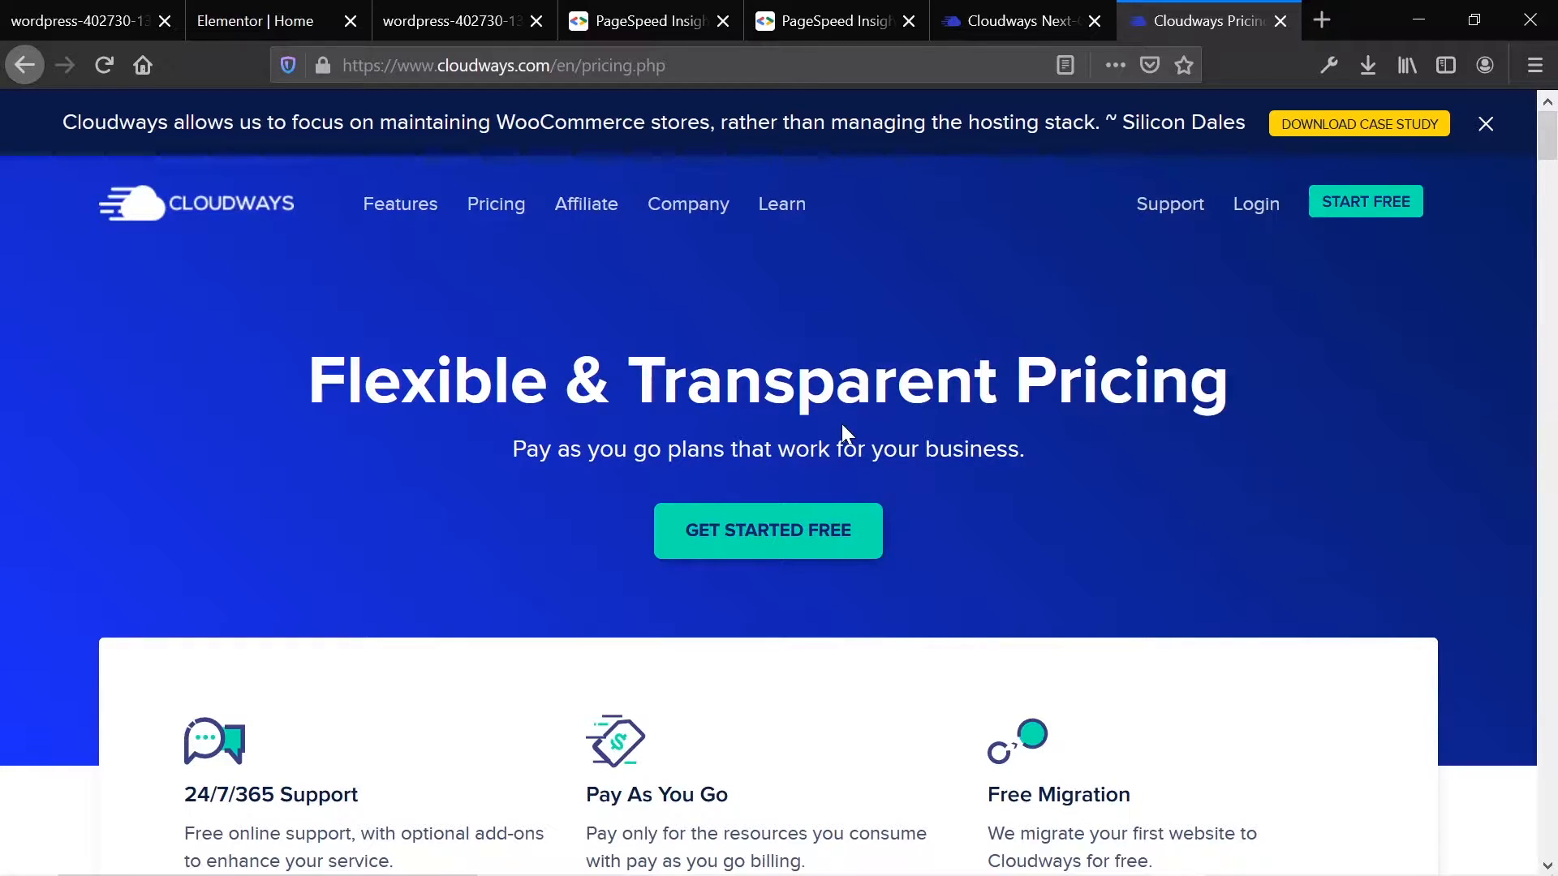
pyautogui.scroll(-2, 841, 424)
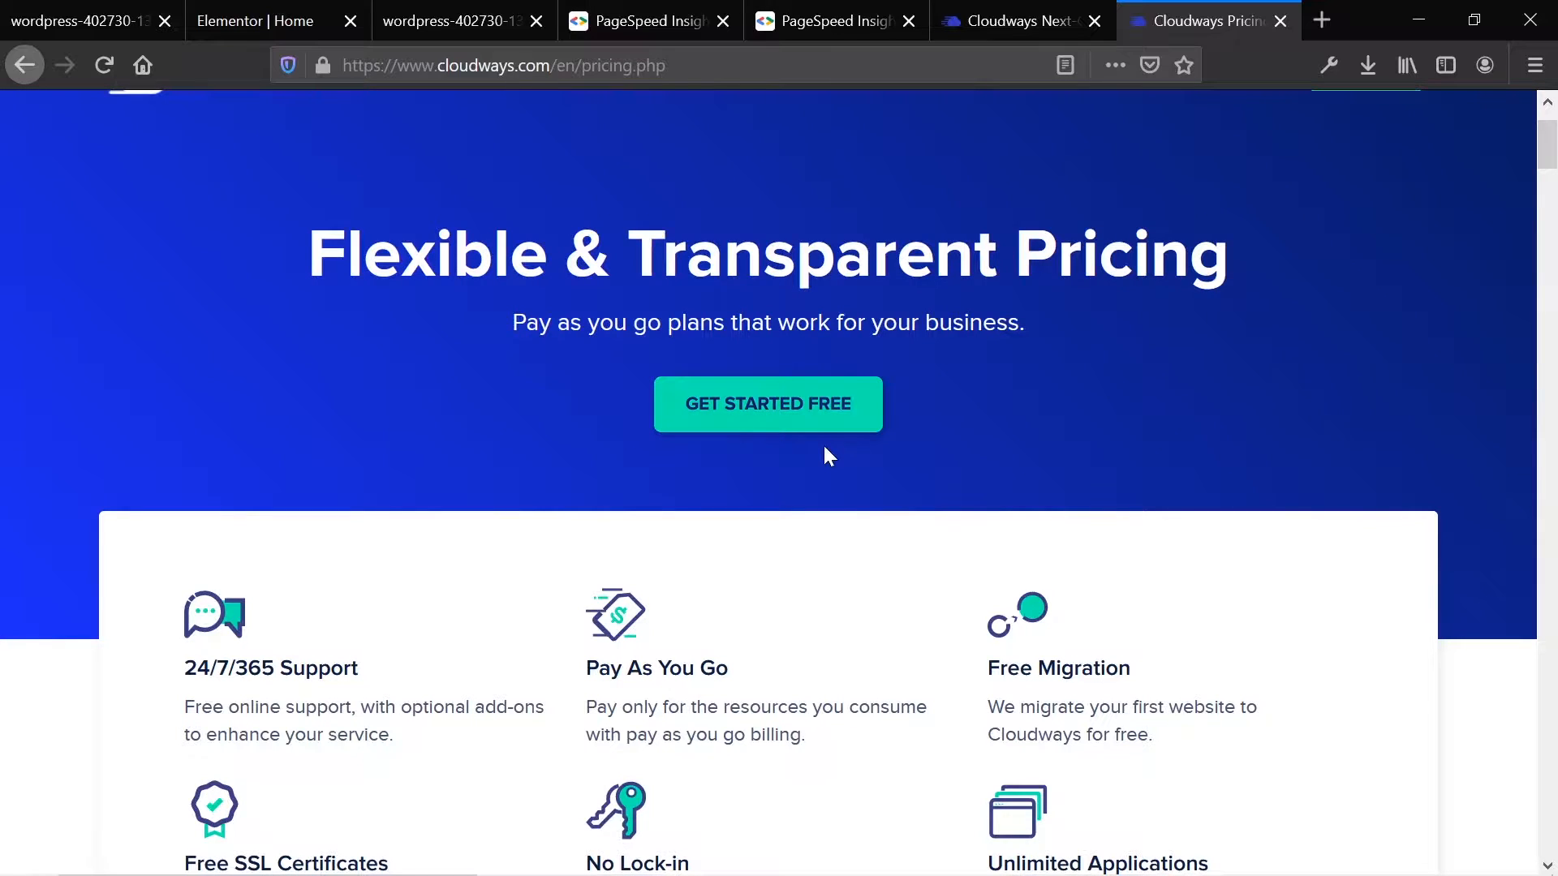
pyautogui.scroll(-8, 751, 485)
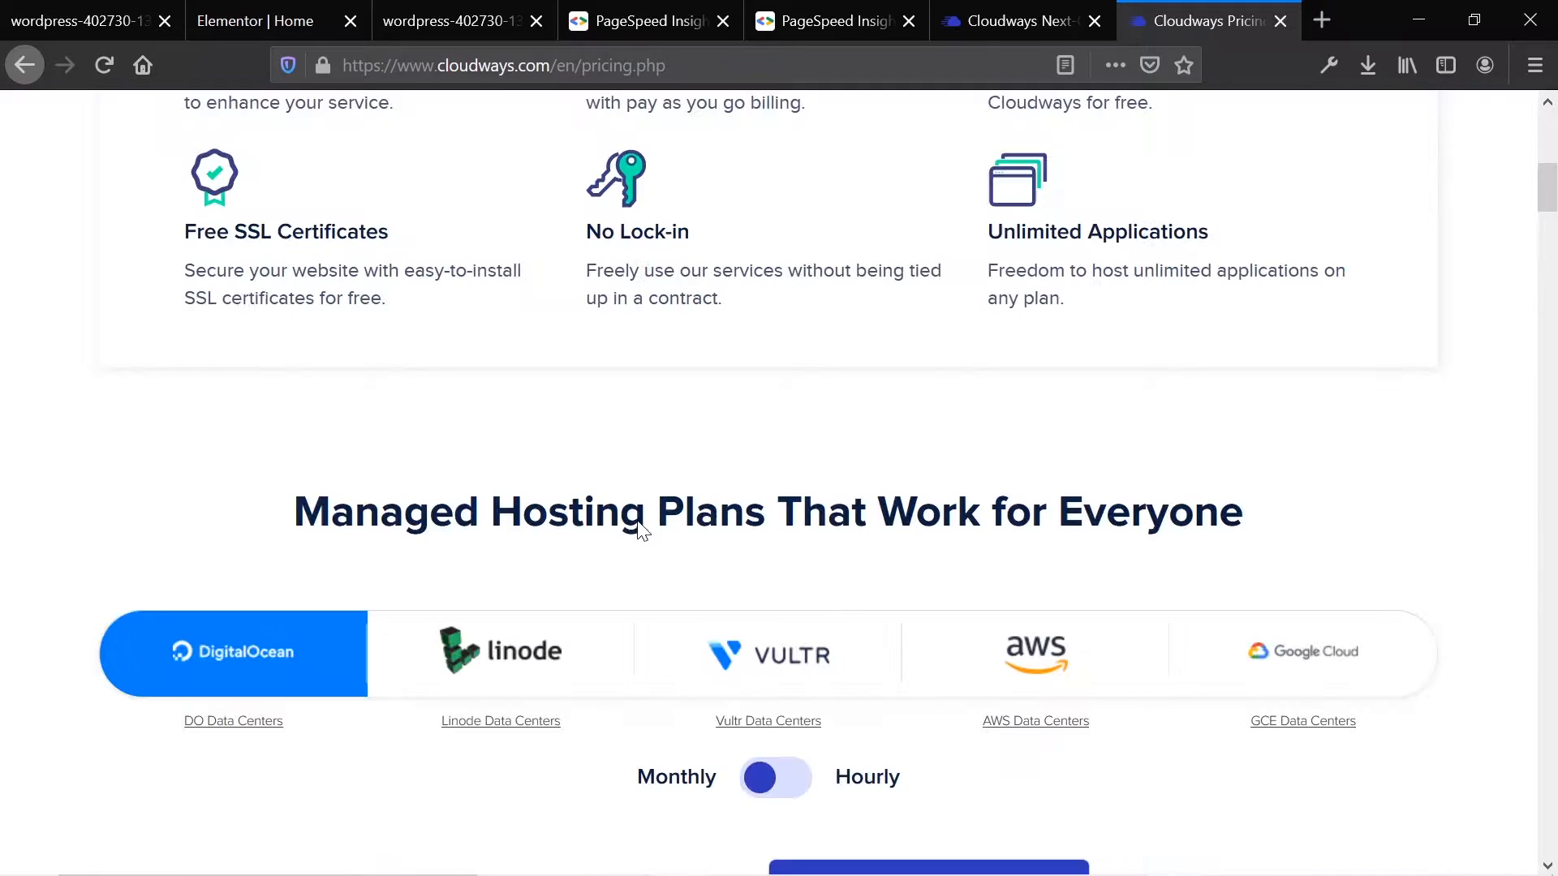
pyautogui.scroll(-5, 636, 528)
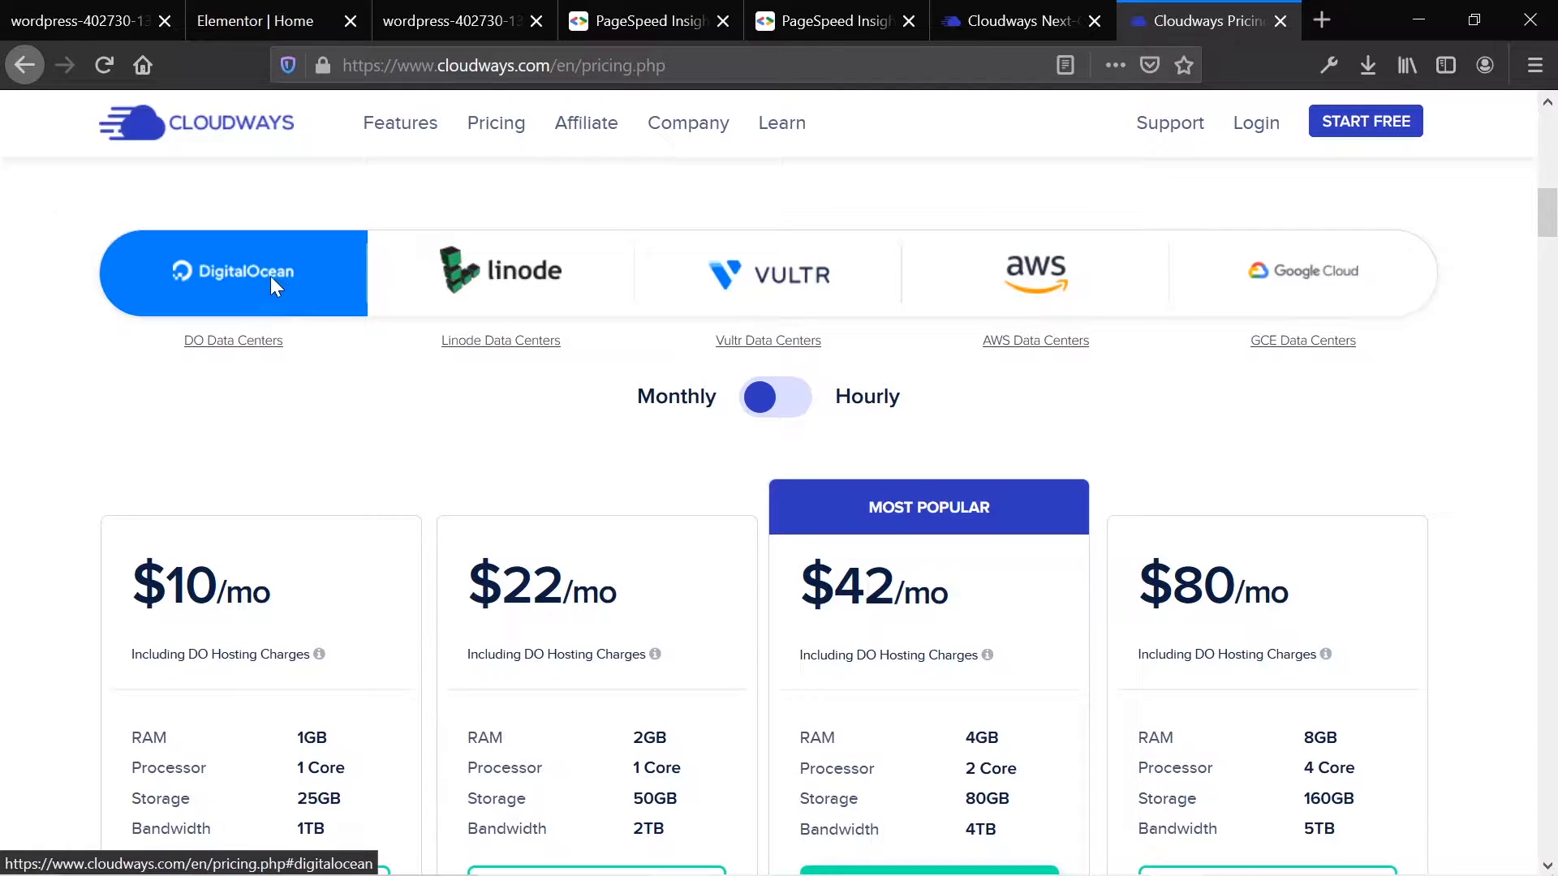
# Step: Browse the plans of the other cloud providers, including Linode, Vultr, AWS and Google Cloud, and return to the DigitalOcean plans
pyautogui.click(523, 284)
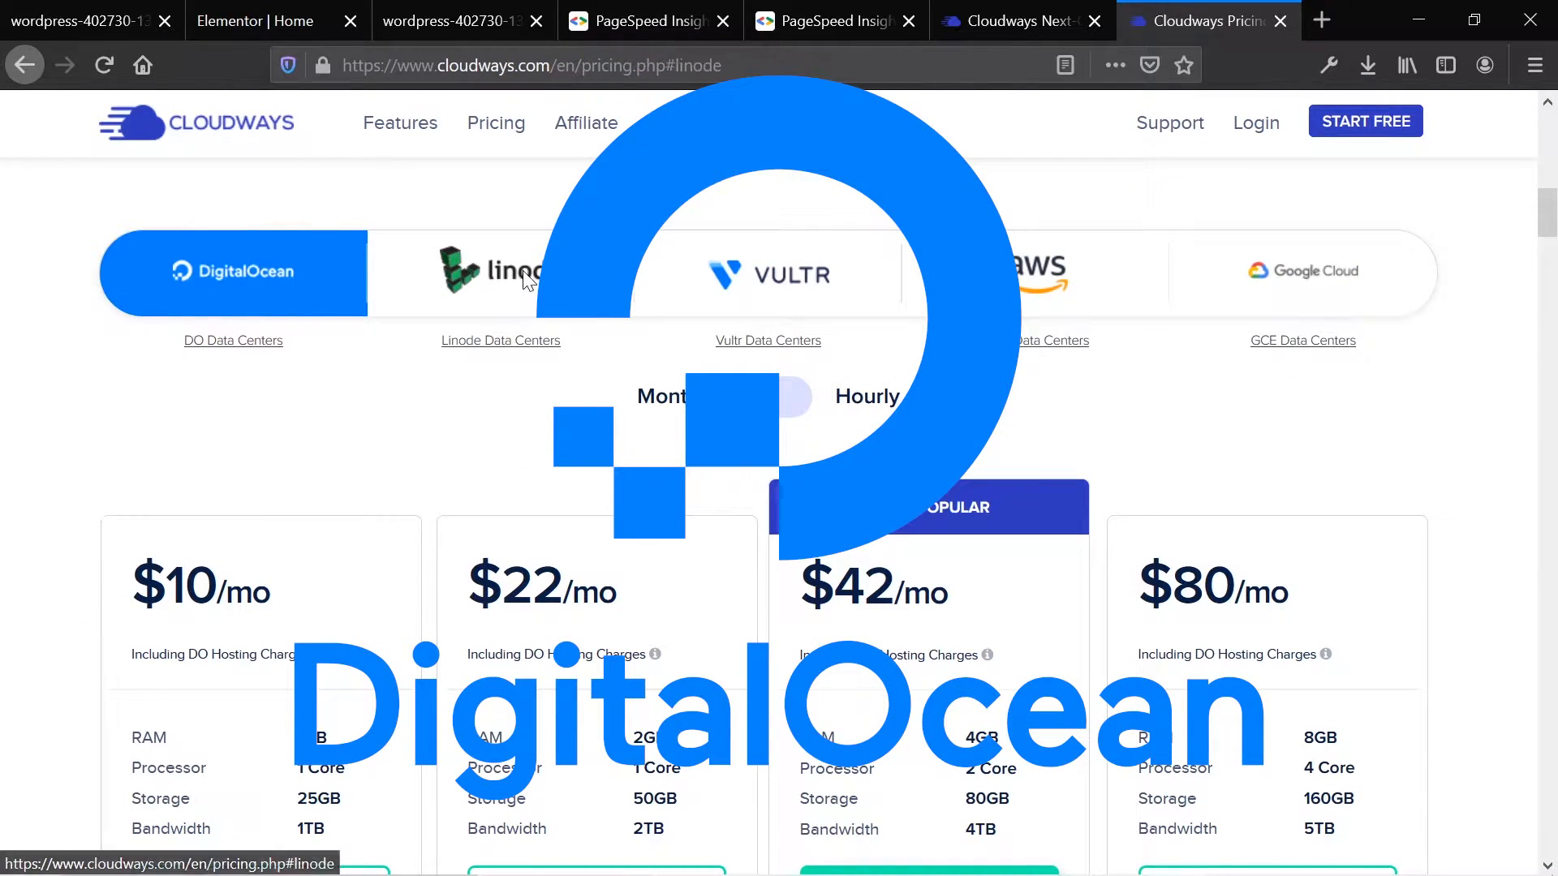
pyautogui.click(734, 279)
pyautogui.click(1095, 275)
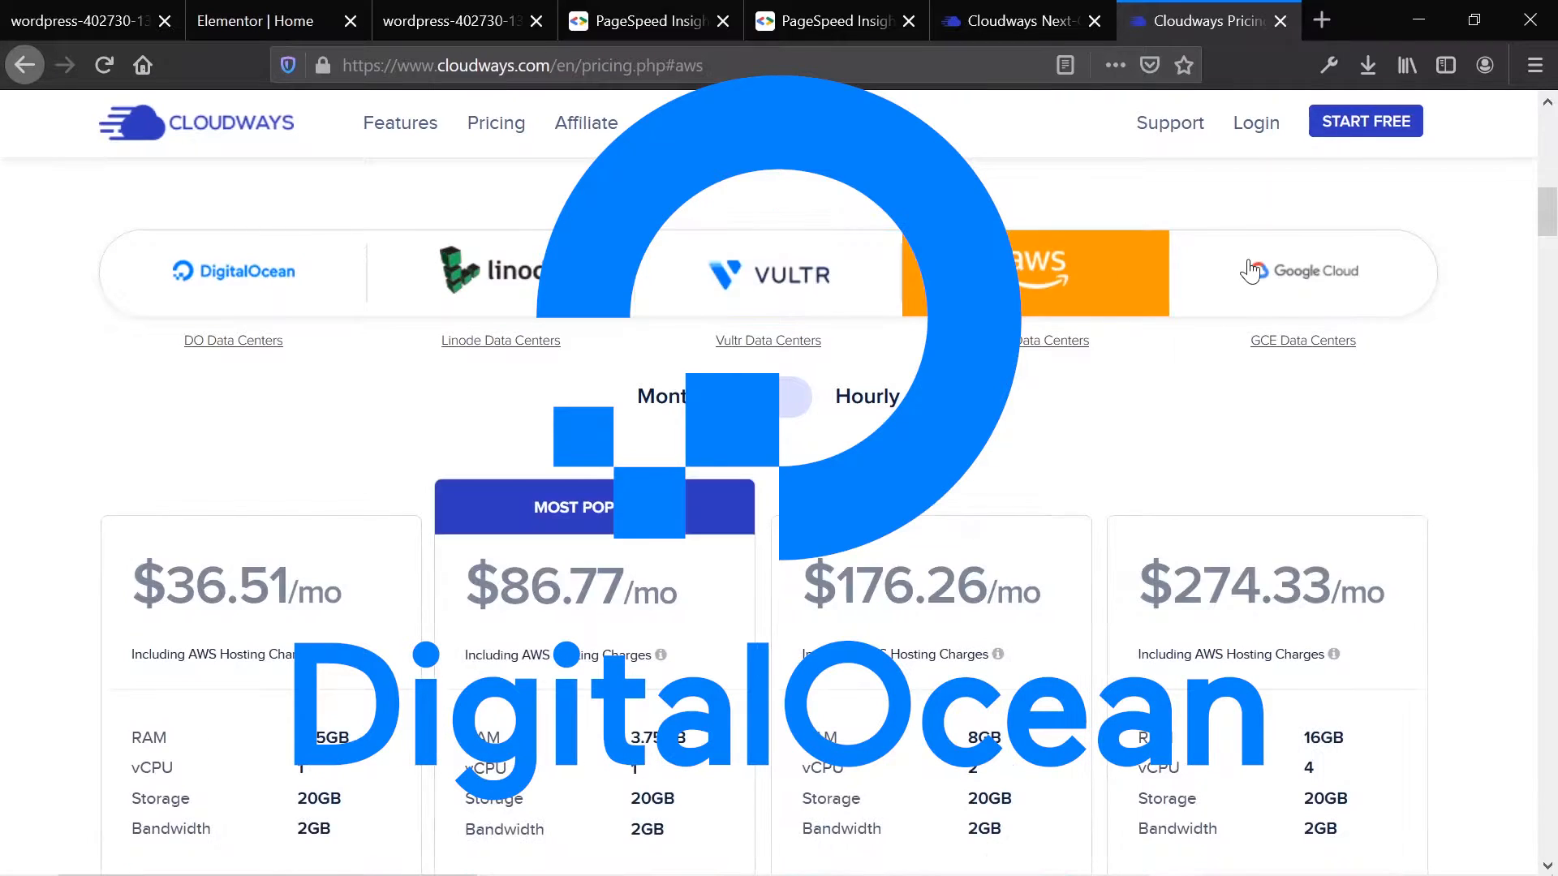
pyautogui.click(1298, 261)
pyautogui.click(967, 259)
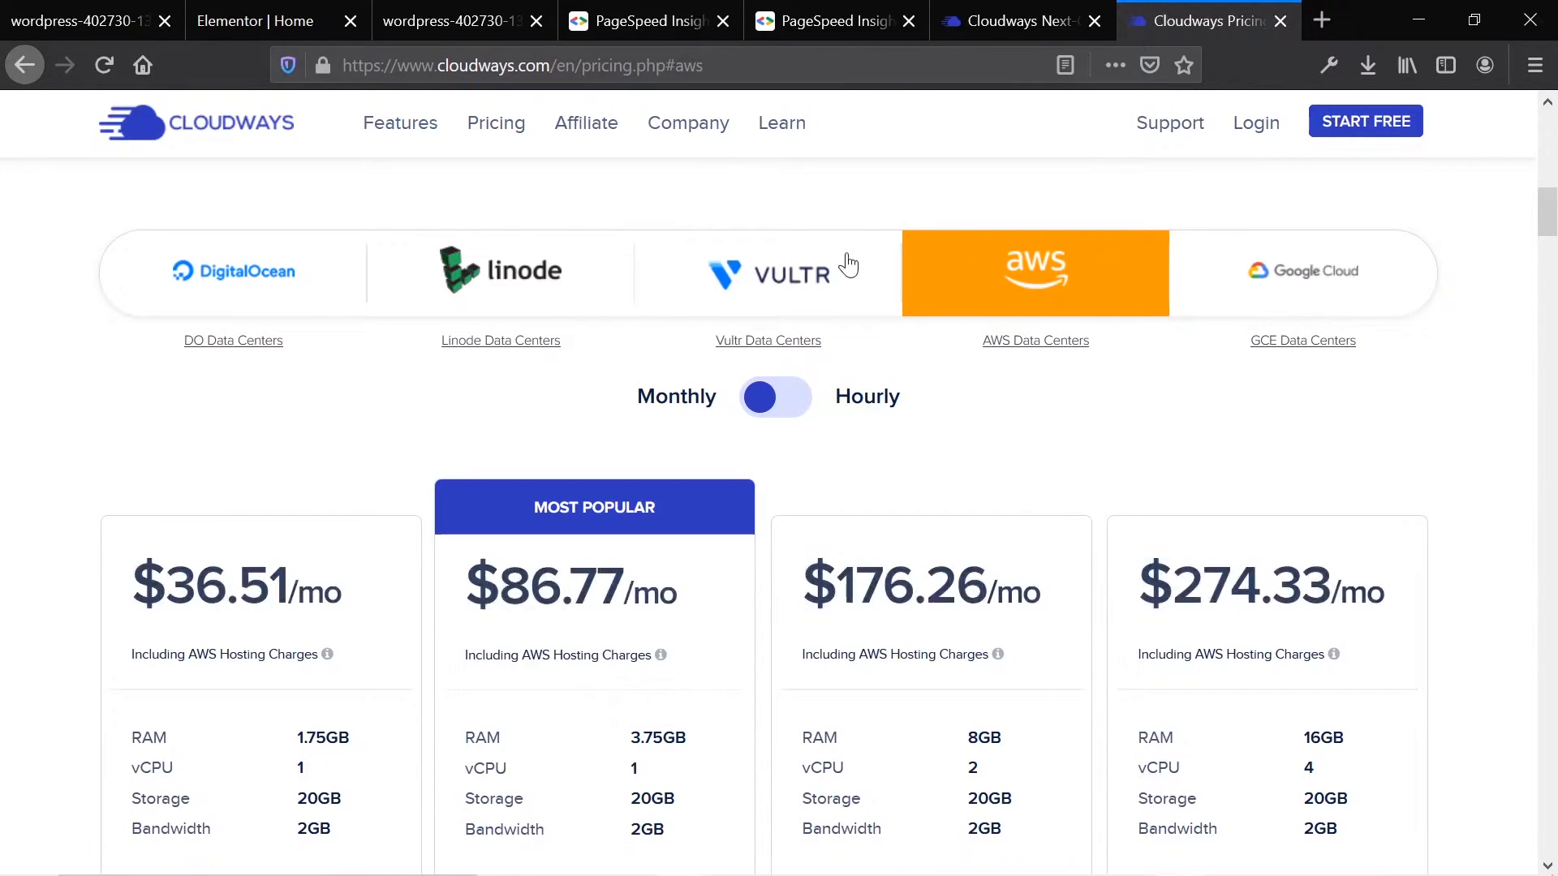
pyautogui.click(657, 261)
pyautogui.click(280, 276)
# Step: Dismiss the case study banner on the pricing page and review the features included with Cloudways hosting
pyautogui.scroll(10, 284, 280)
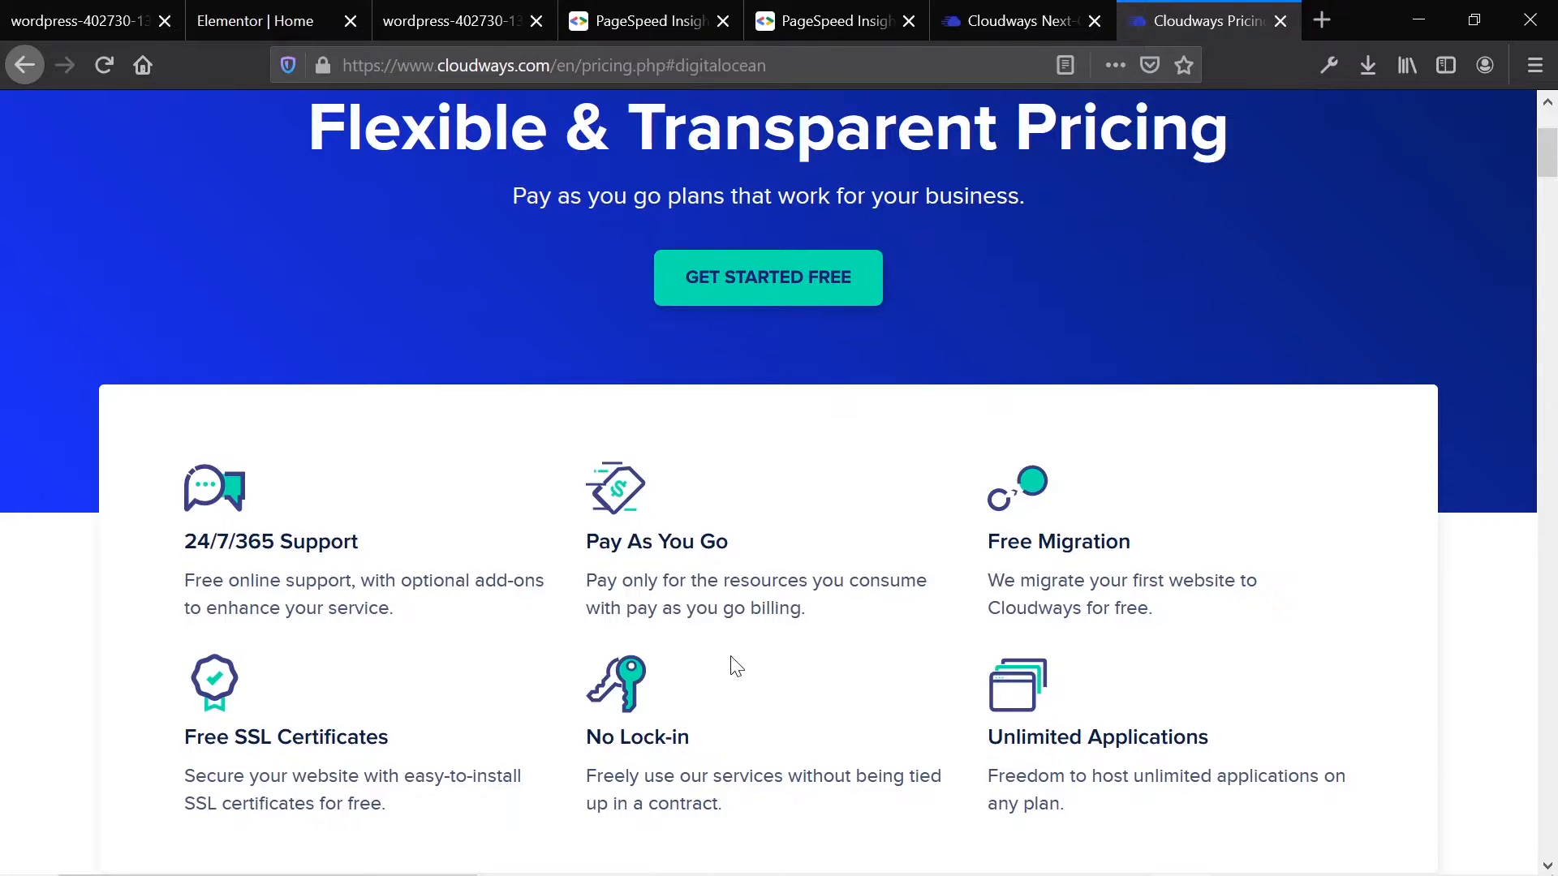
pyautogui.scroll(3, 730, 665)
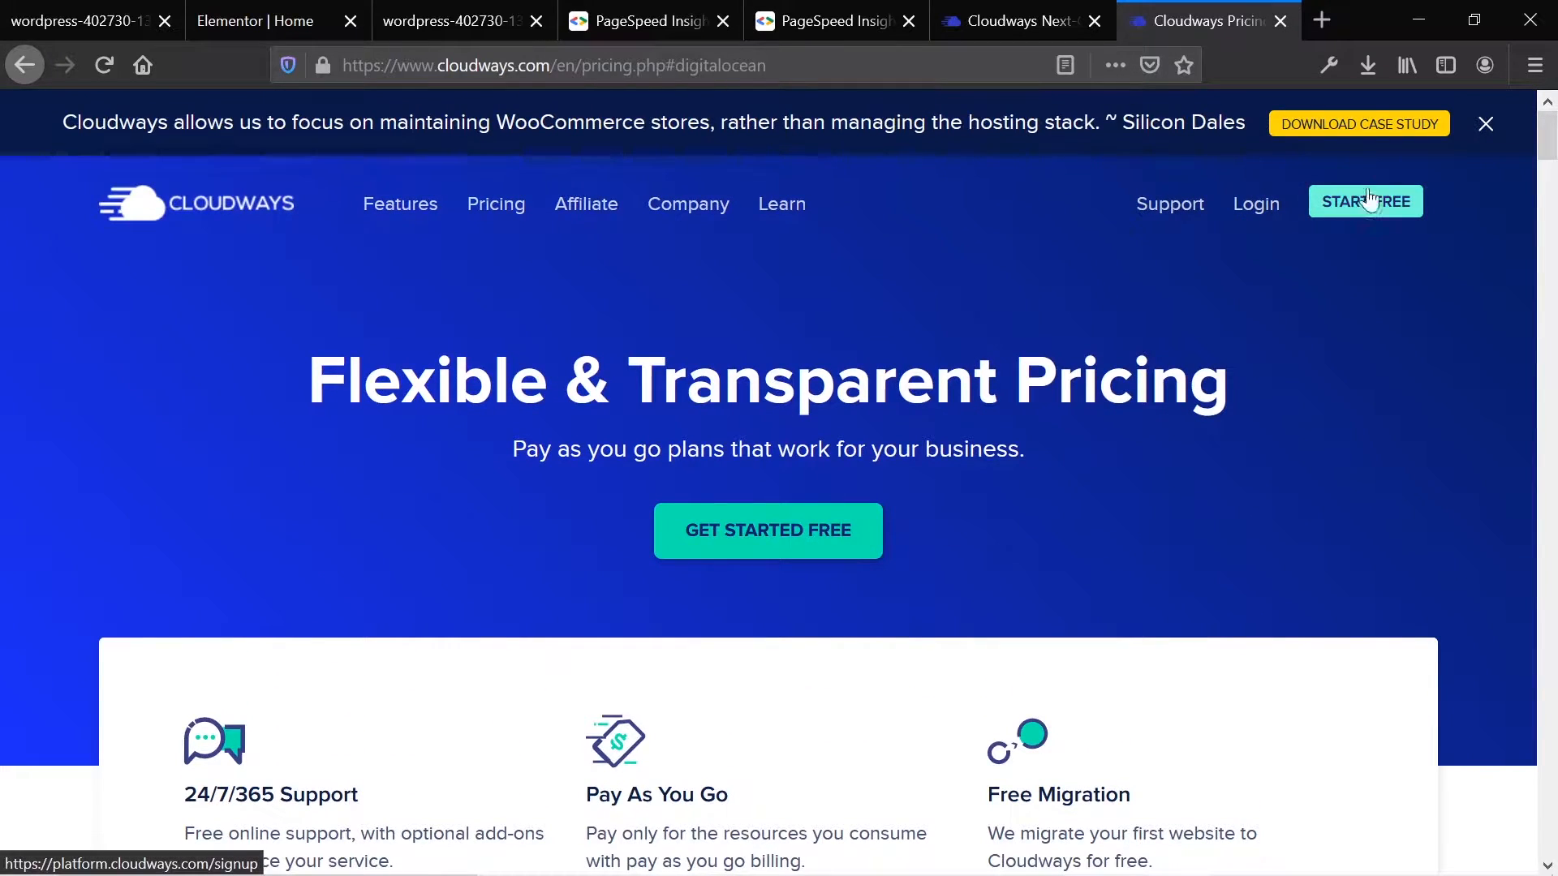
pyautogui.click(1476, 122)
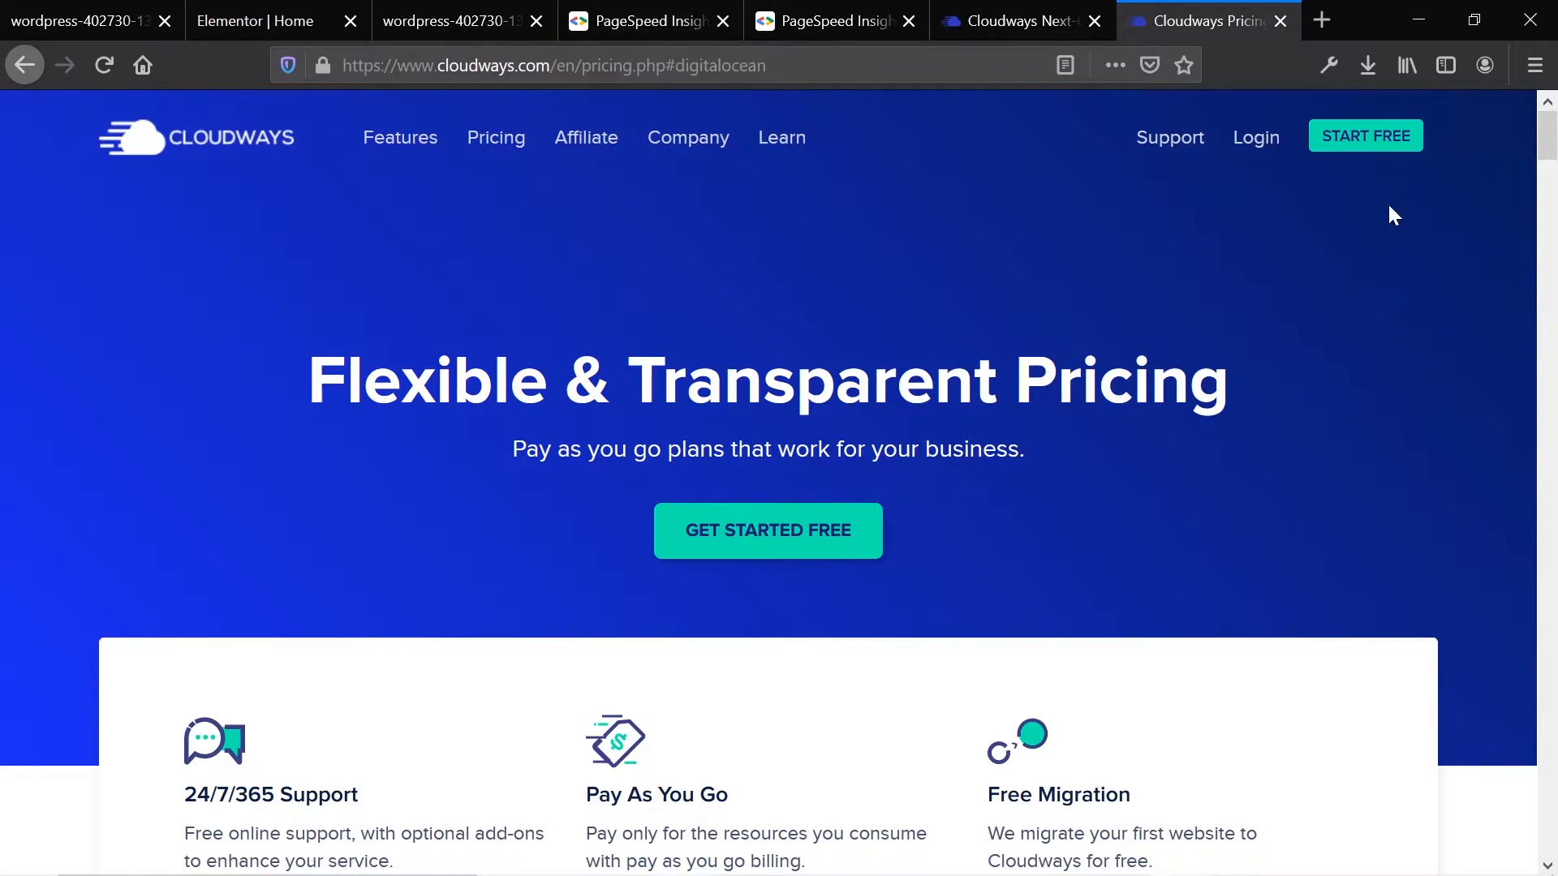
pyautogui.scroll(-5, 1041, 406)
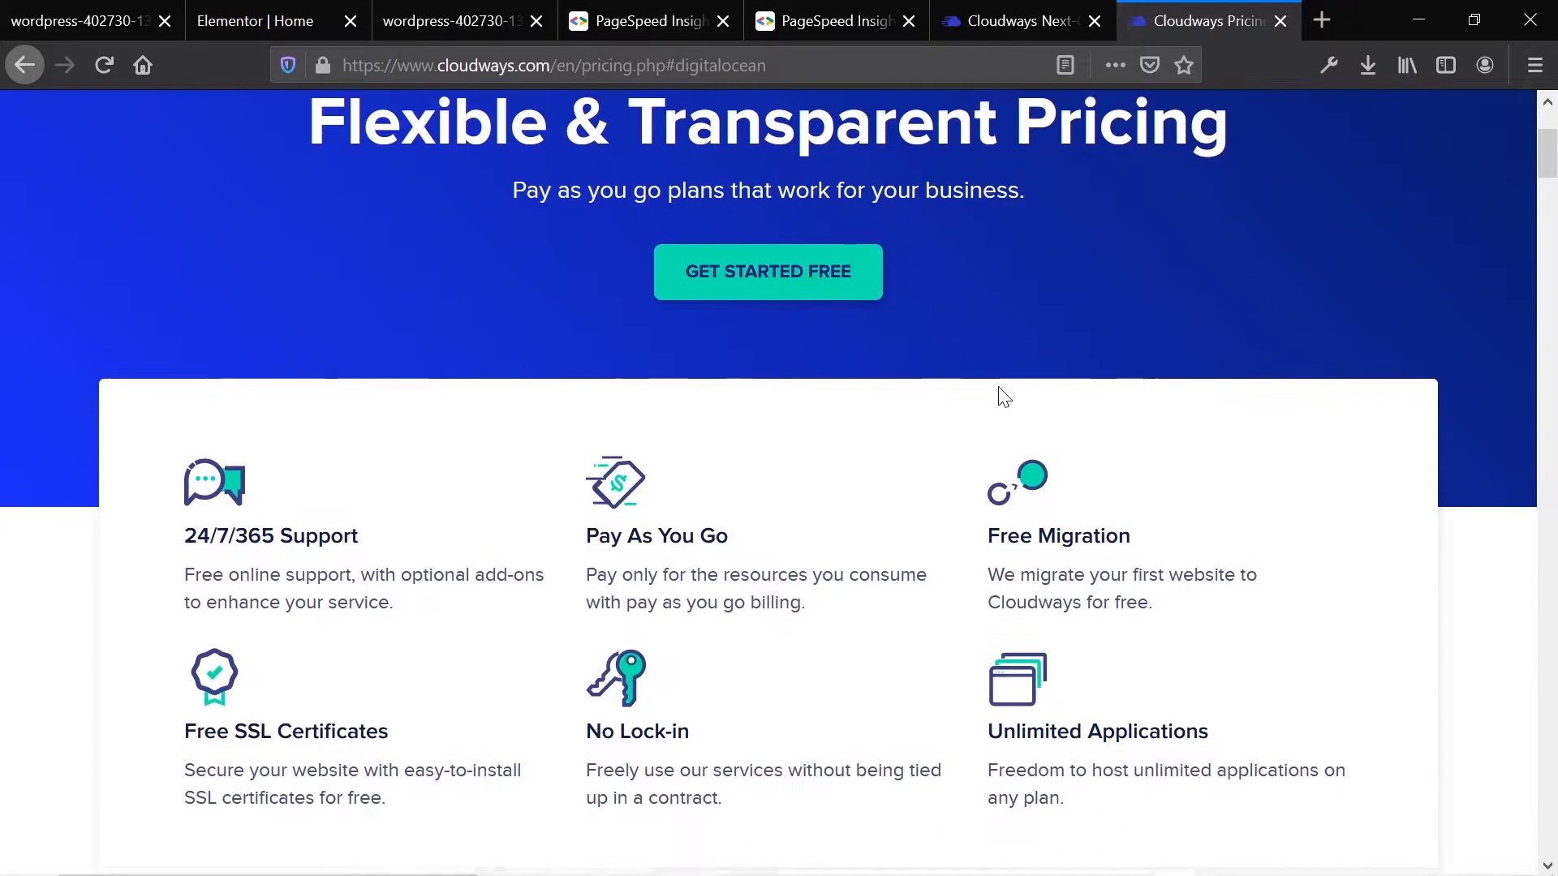
pyautogui.scroll(4, 990, 395)
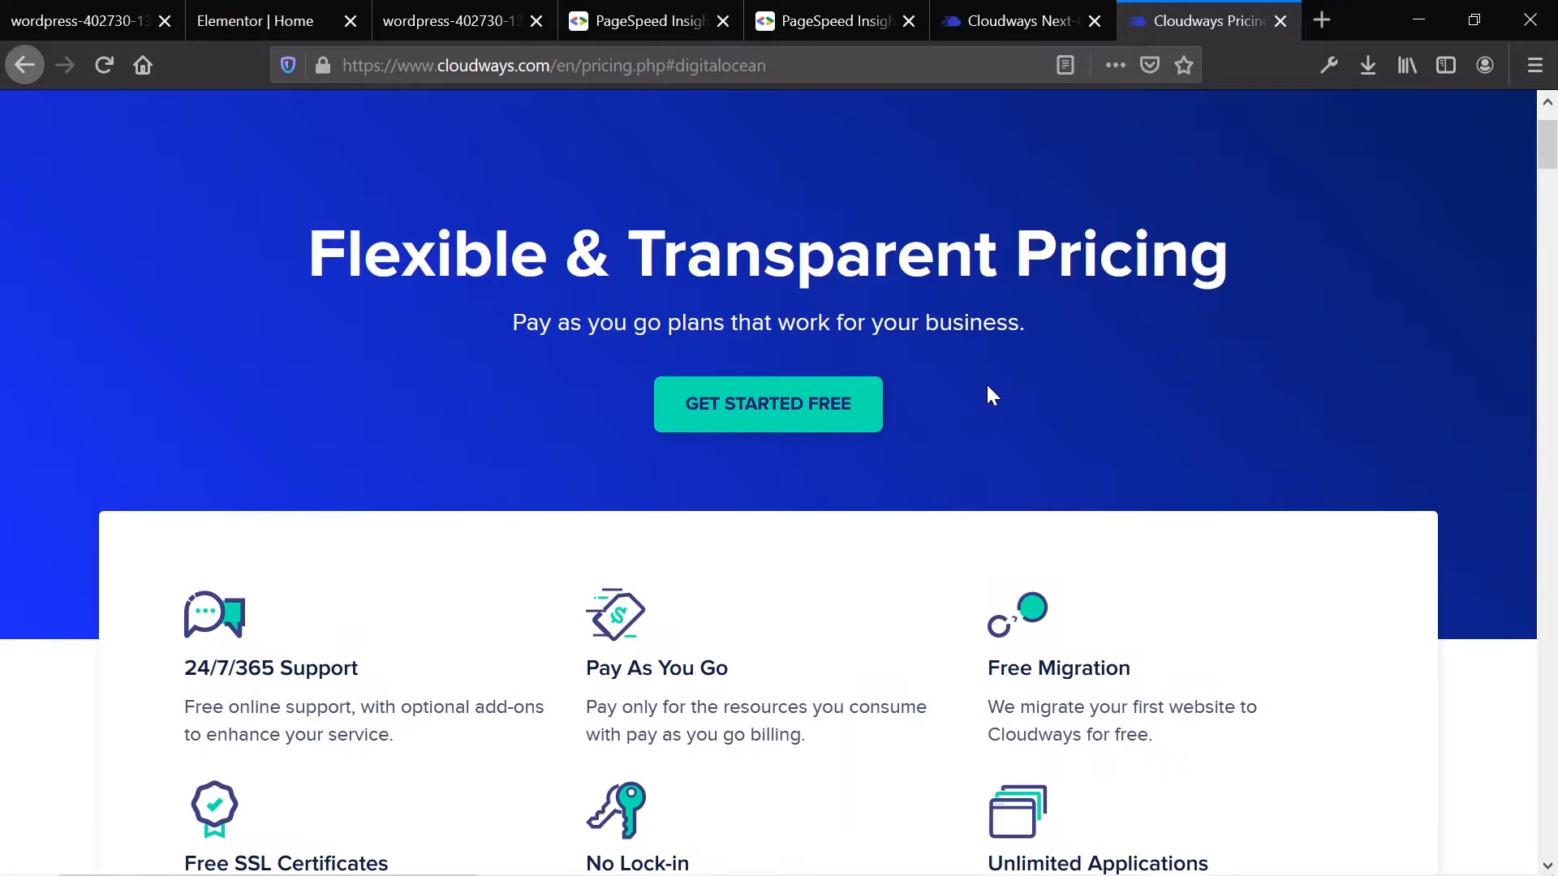
pyautogui.scroll(2, 987, 387)
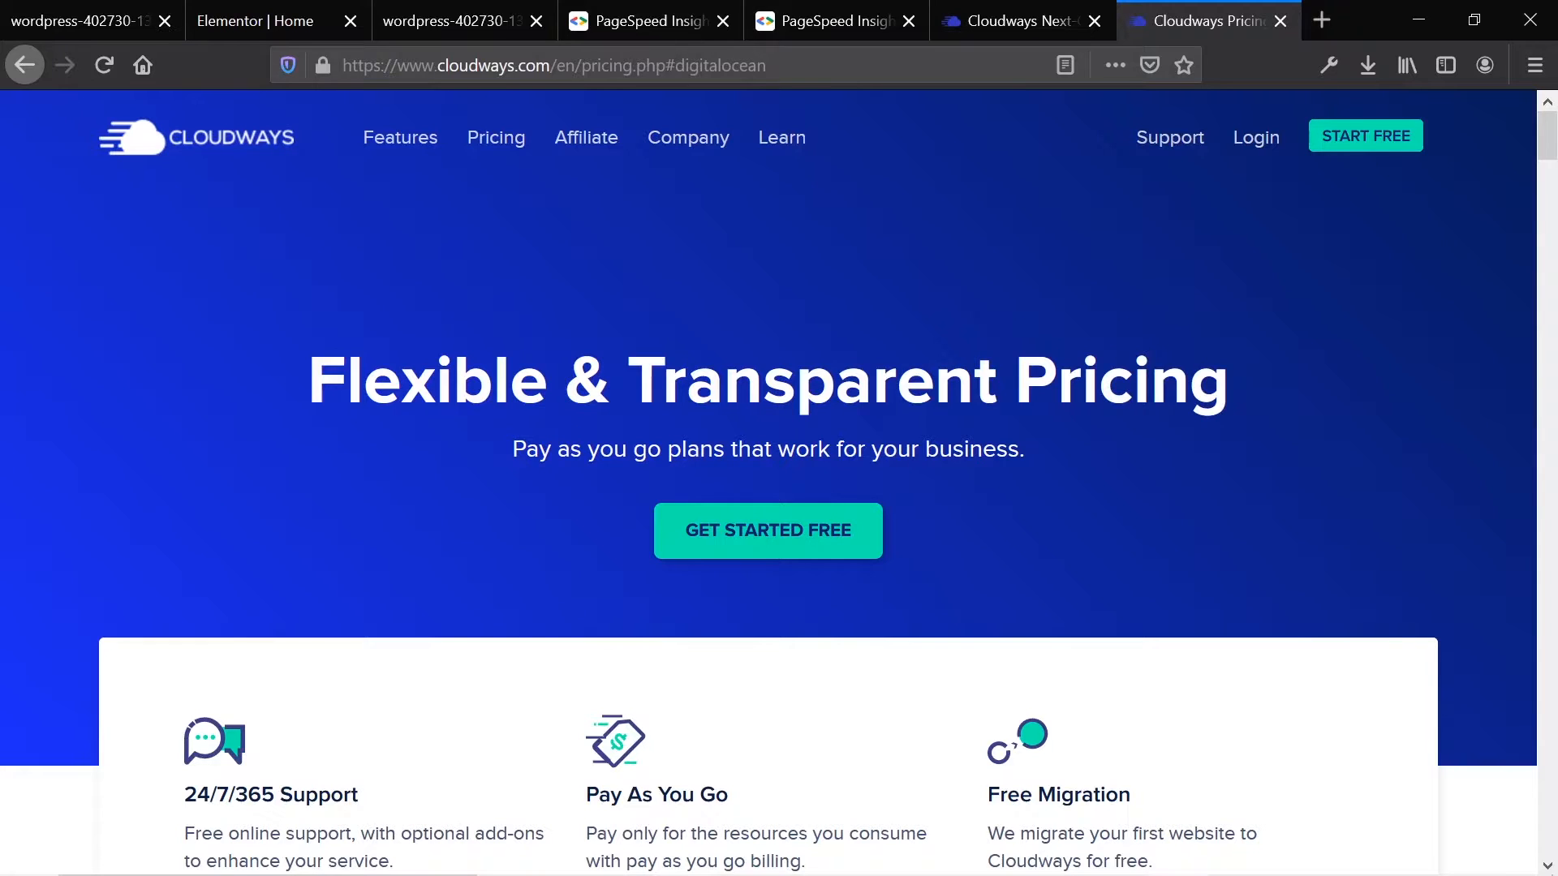
# Step: Examine the DigitalOcean plans, checking the RAM and storage of the $10/mo plan
pyautogui.scroll(-10, 435, 591)
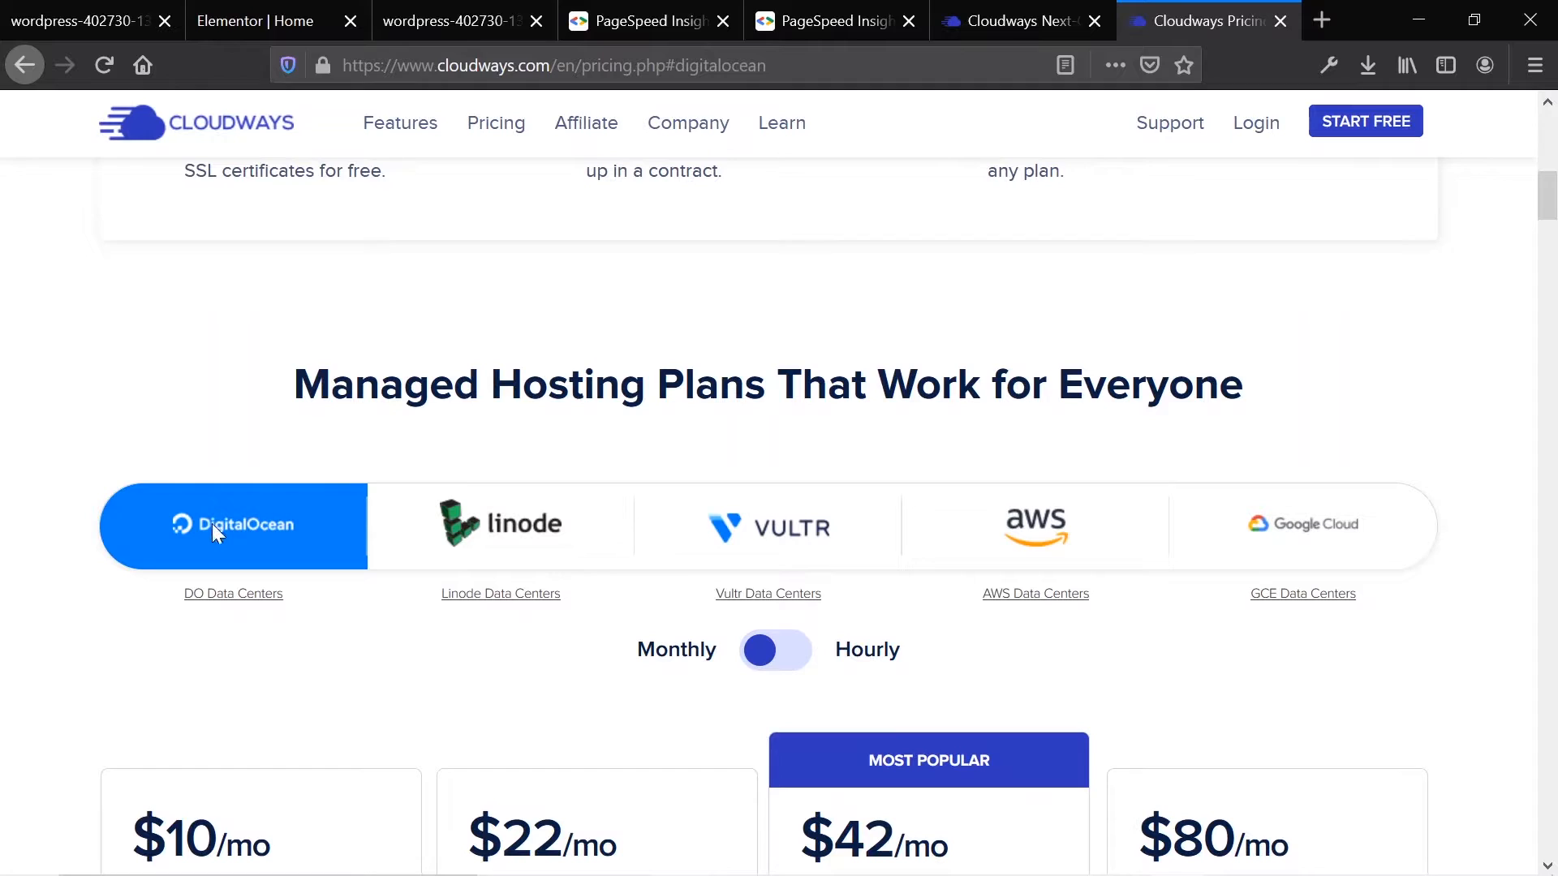
pyautogui.scroll(-2, 218, 523)
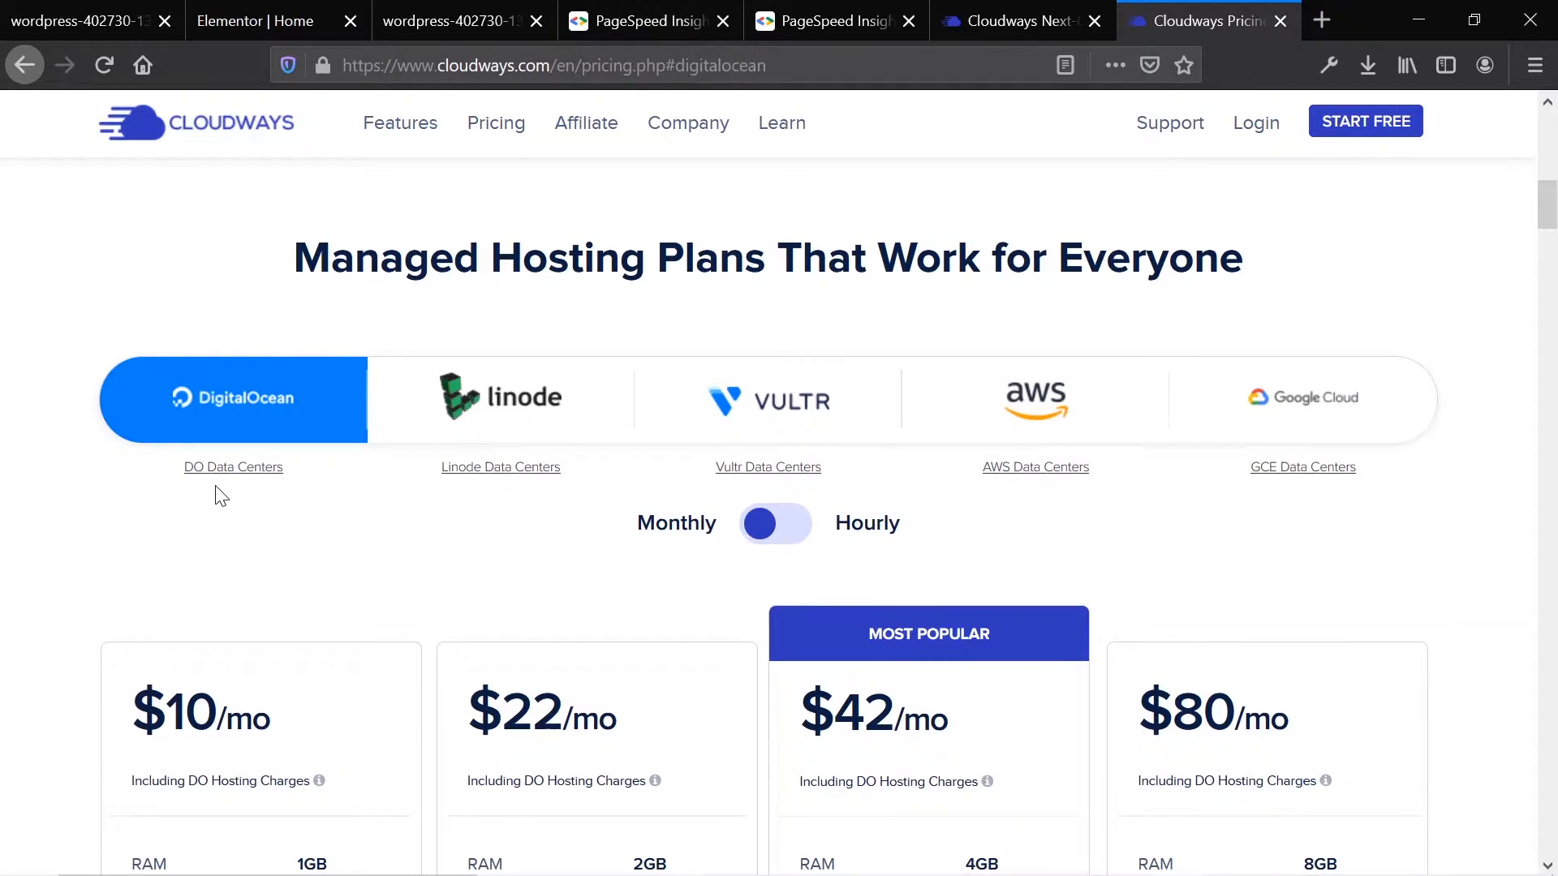
pyautogui.scroll(-5, 305, 442)
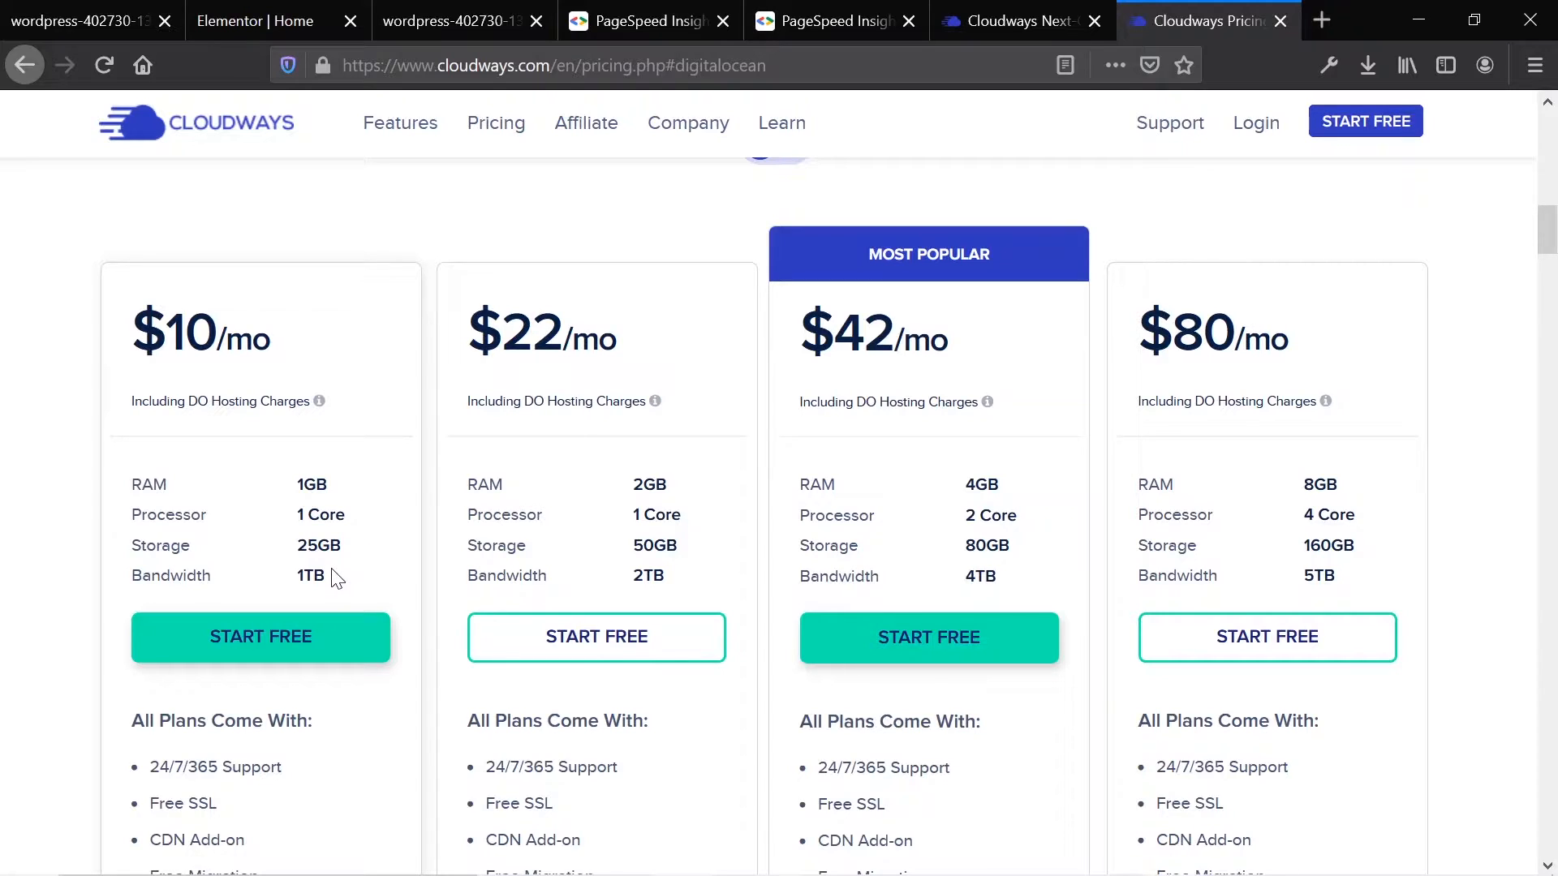
pyautogui.doubleClick(313, 485)
pyautogui.doubleClick(332, 552)
# Step: Switch the DigitalOcean plan prices to hourly billing and back to monthly
pyautogui.scroll(3, 389, 365)
pyautogui.click(383, 399)
pyautogui.click(767, 398)
pyautogui.click(768, 397)
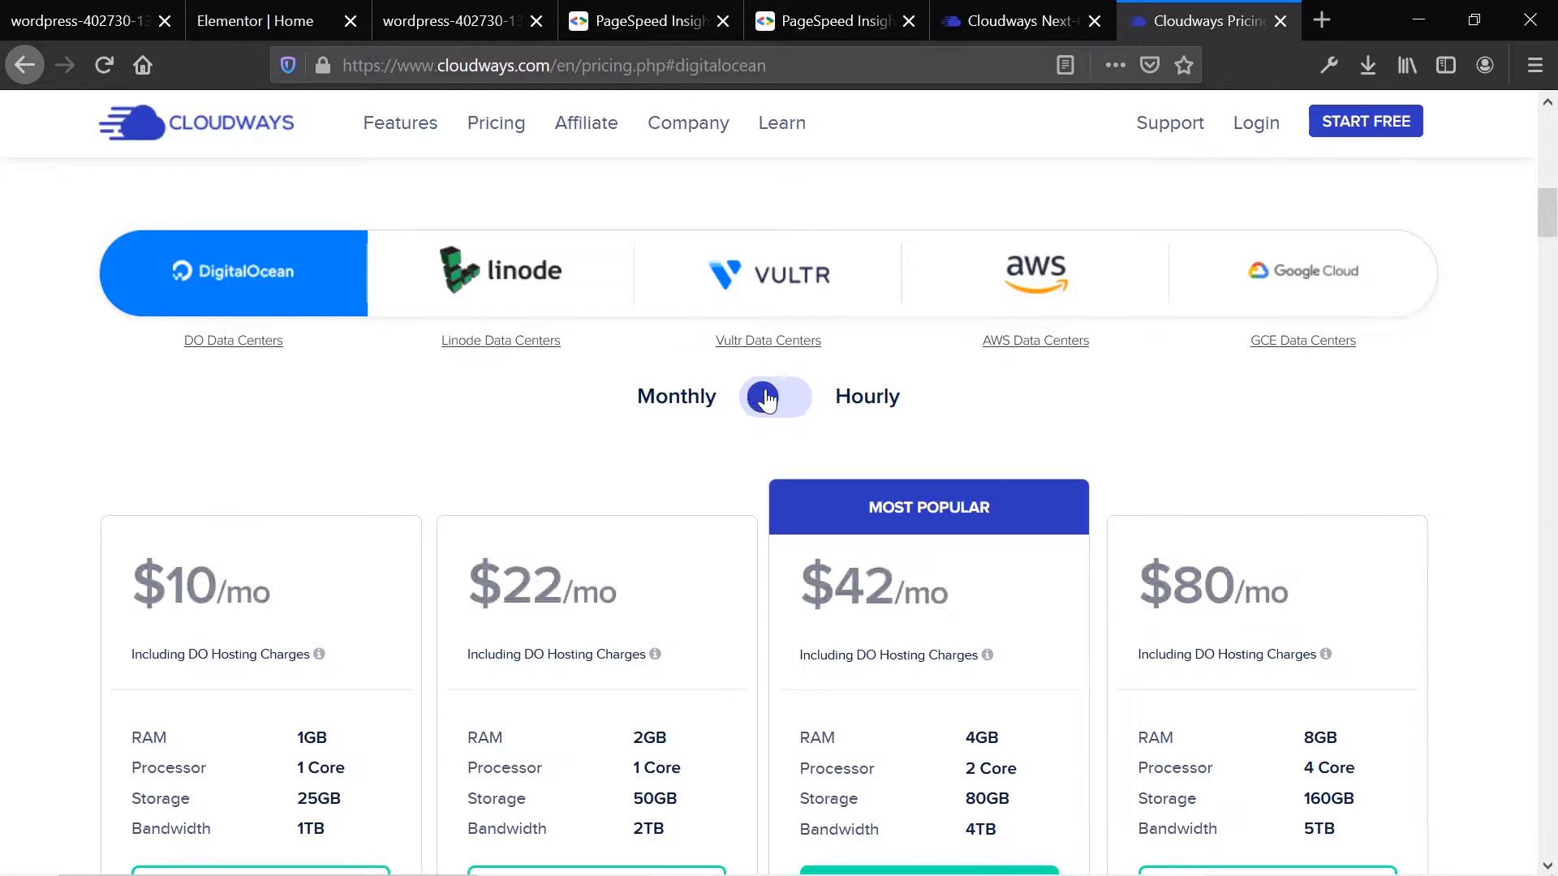
pyautogui.scroll(7, 768, 398)
pyautogui.scroll(6, 770, 399)
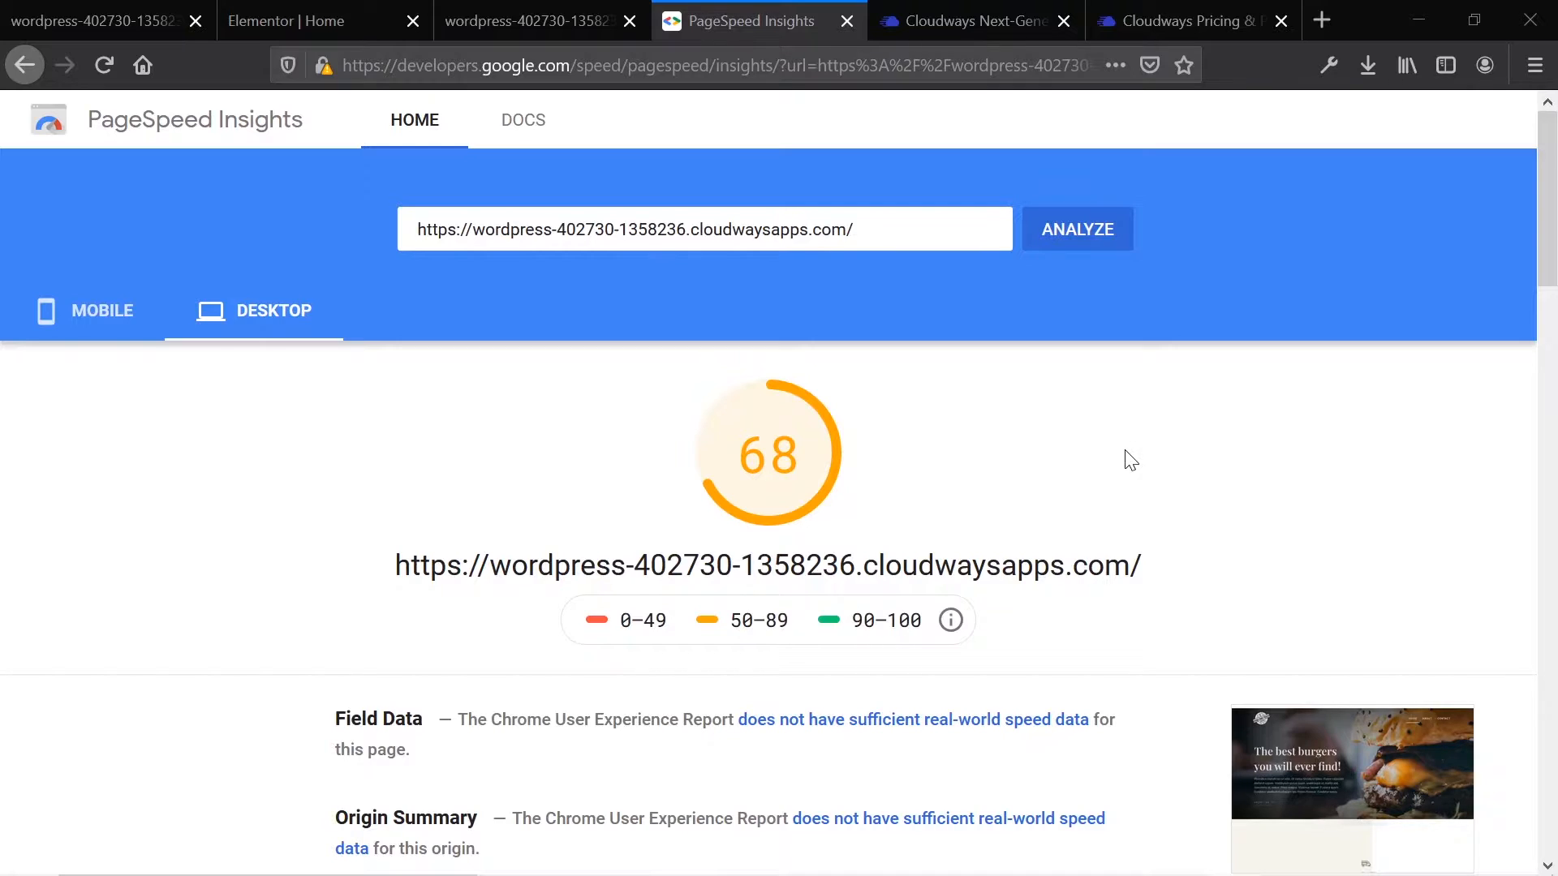
# Step: Open speedopp.com in a new tab and look through the homepage of the WordPress speed optimization service
pyautogui.click(1323, 17)
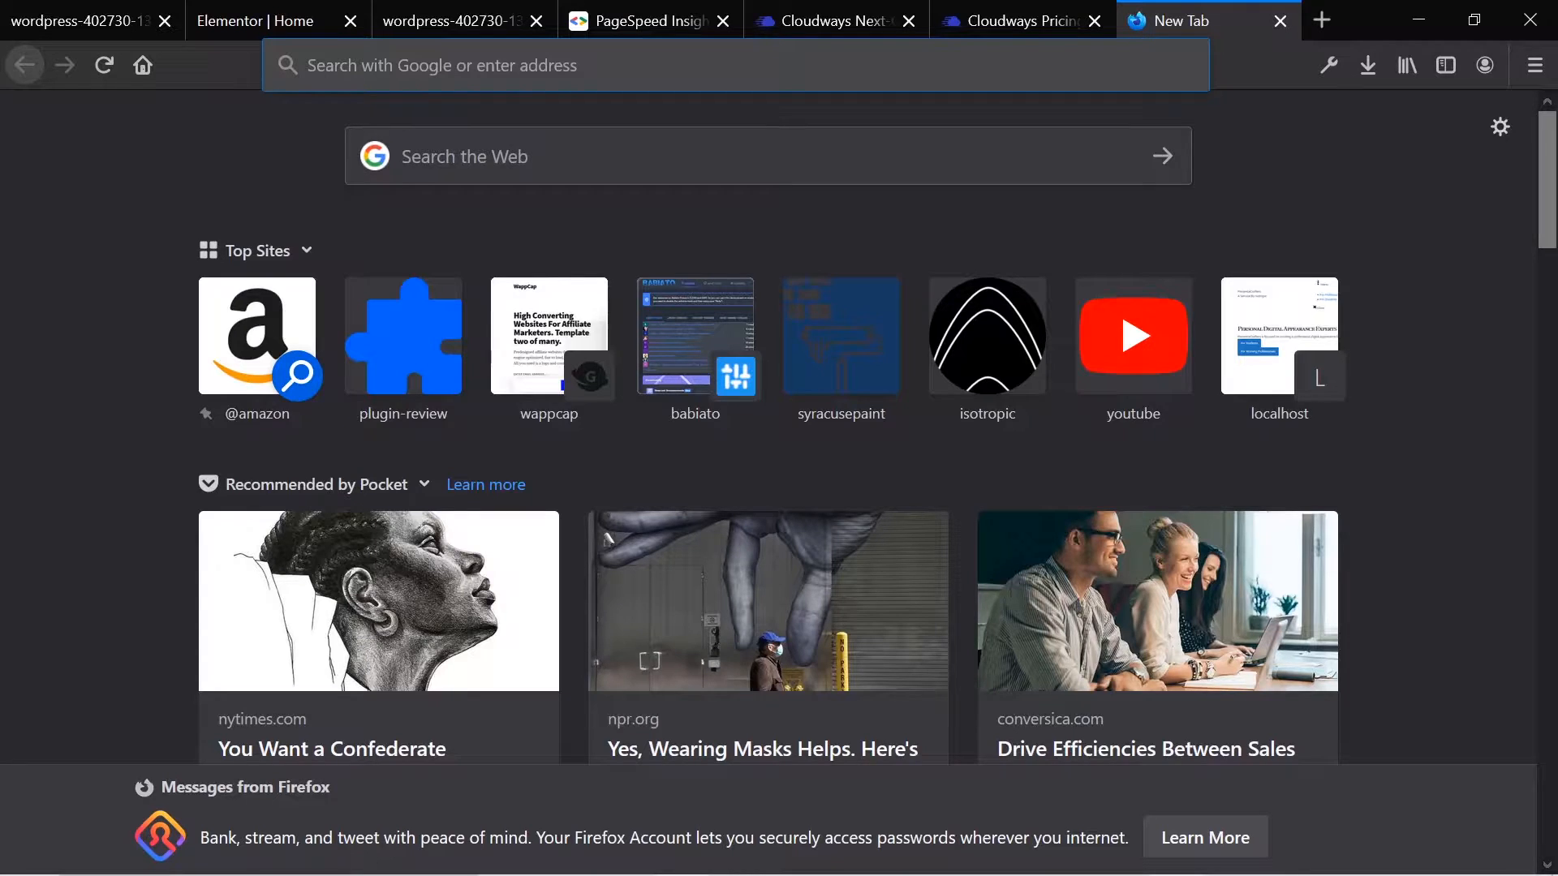
pyautogui.write('speedopp-clients.local/')
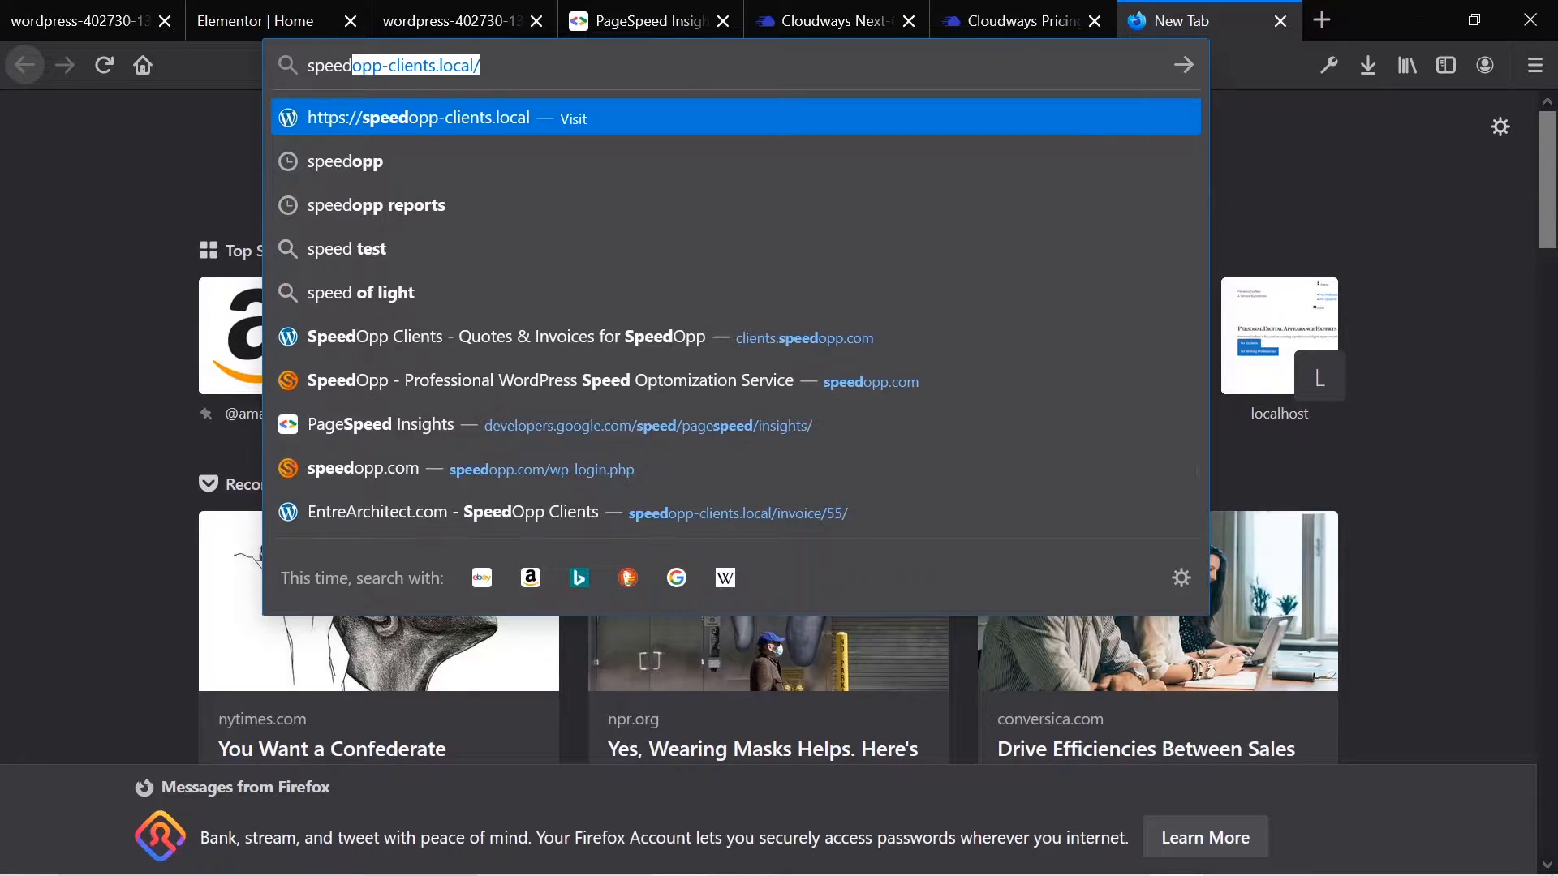
pyautogui.click(941, 375)
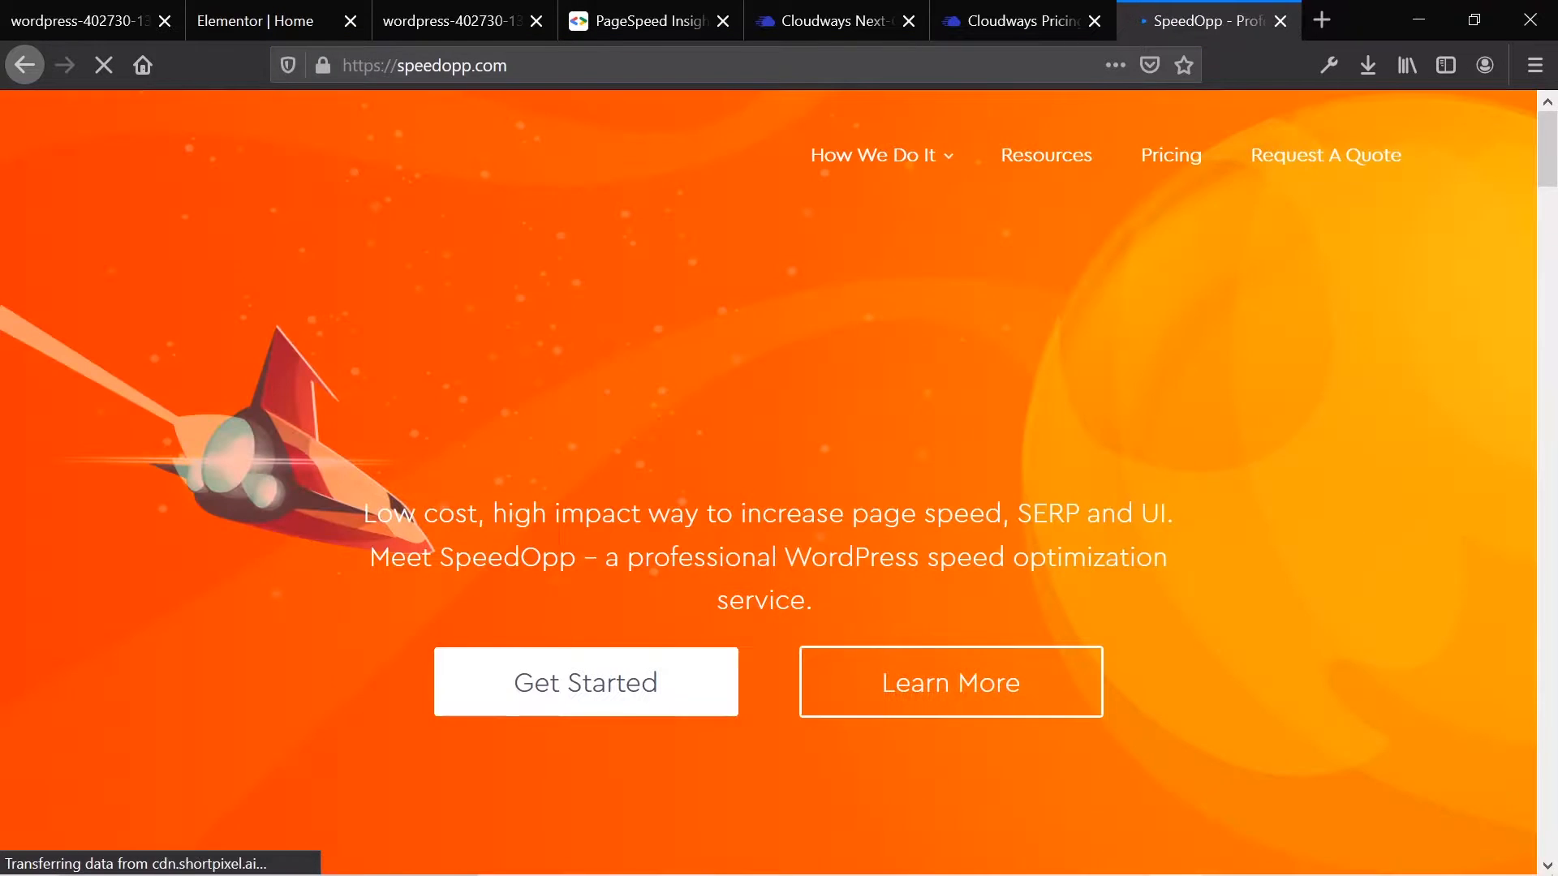
pyautogui.scroll(-7, 779, 483)
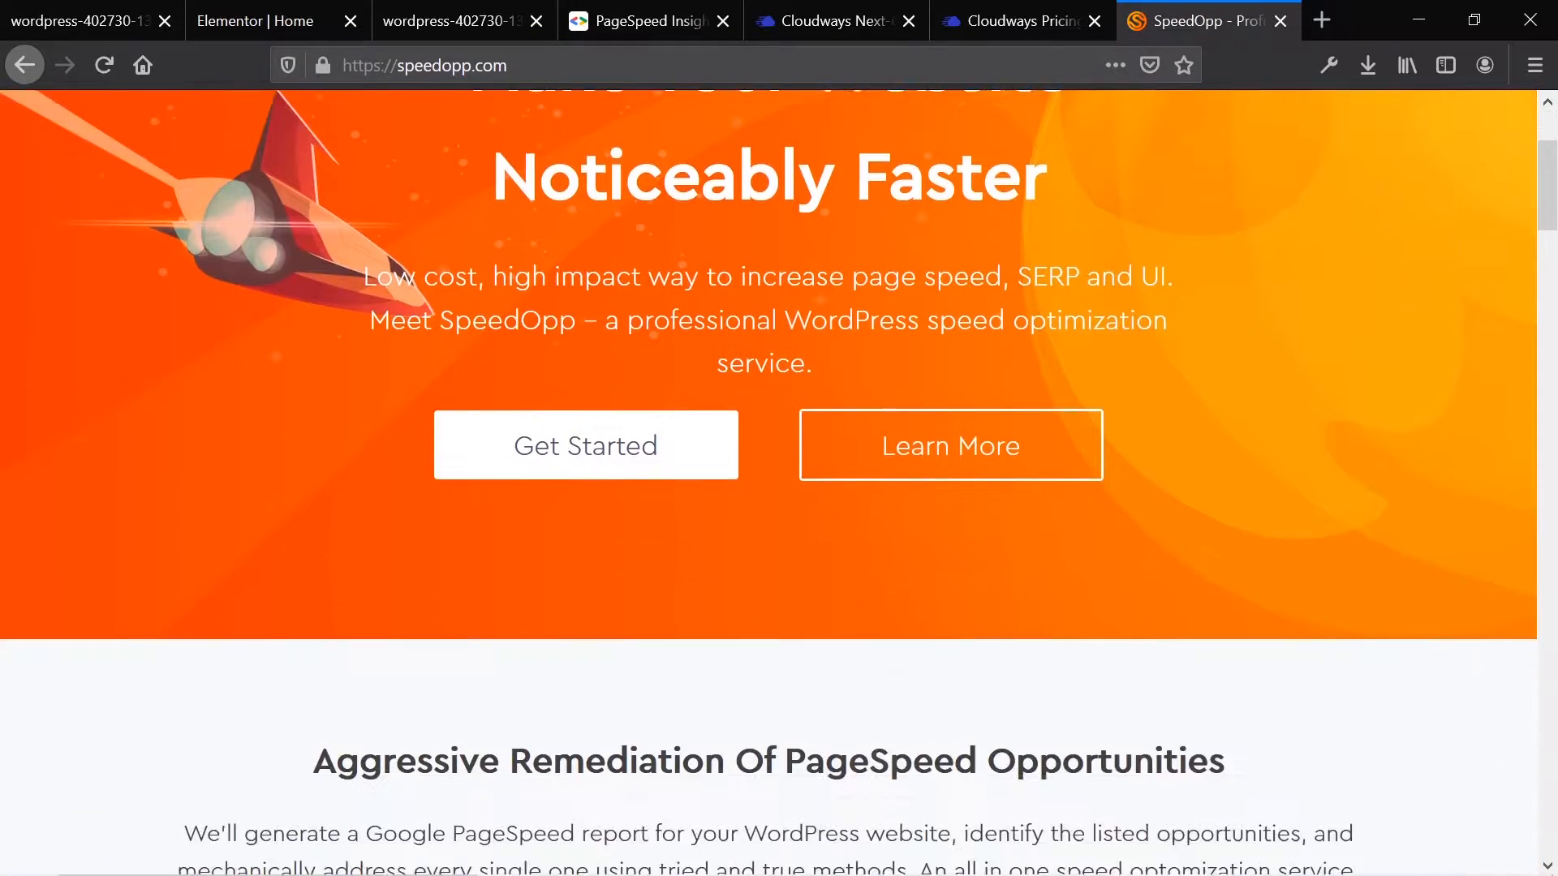
pyautogui.scroll(-10, 934, 416)
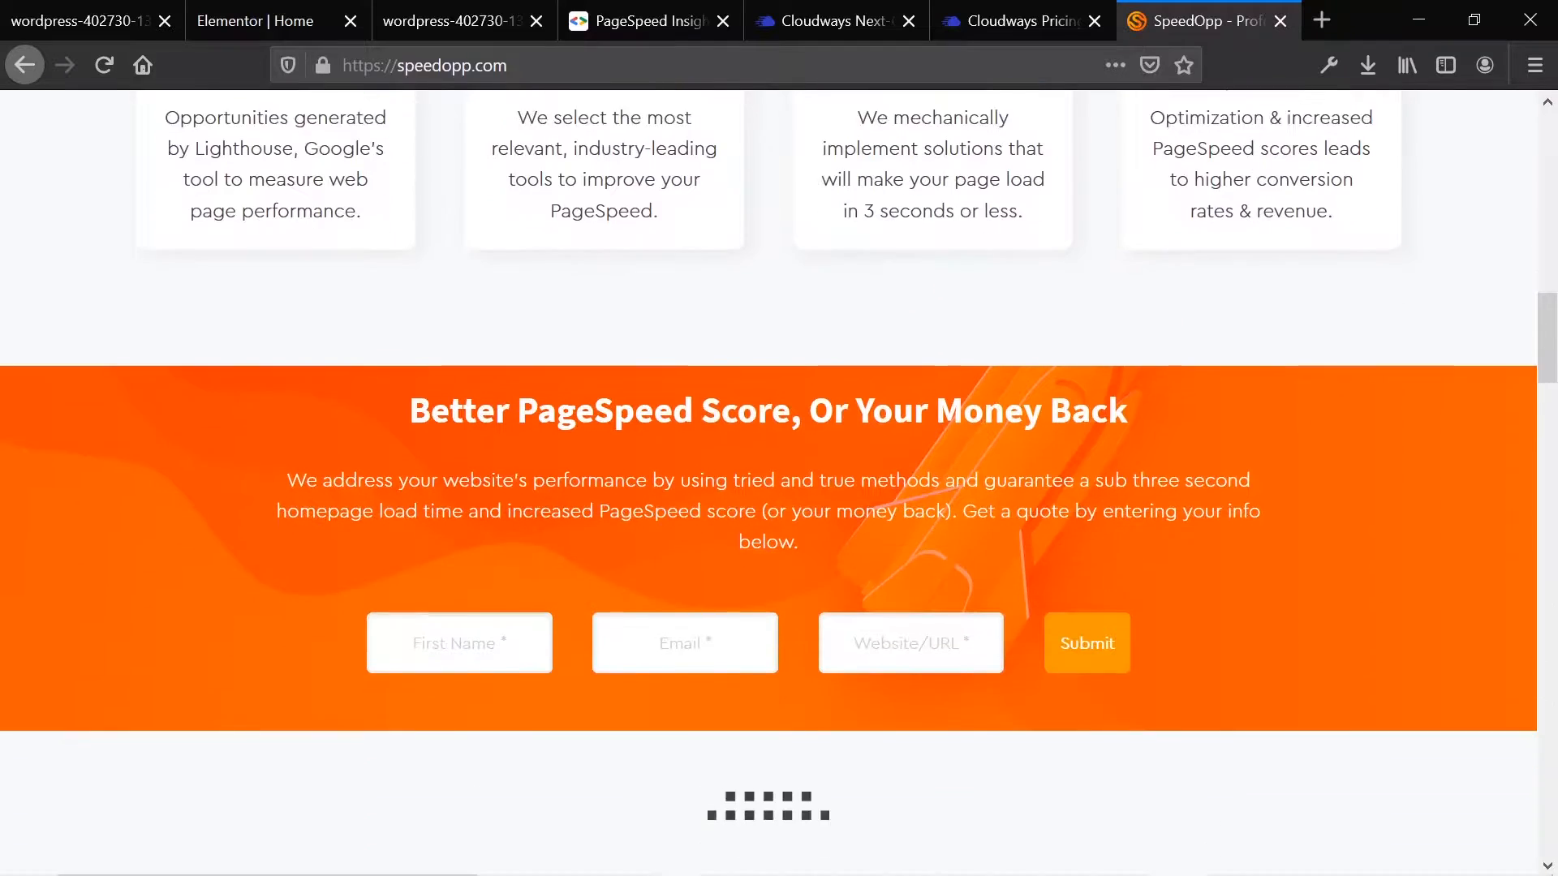
pyautogui.scroll(-15, 933, 416)
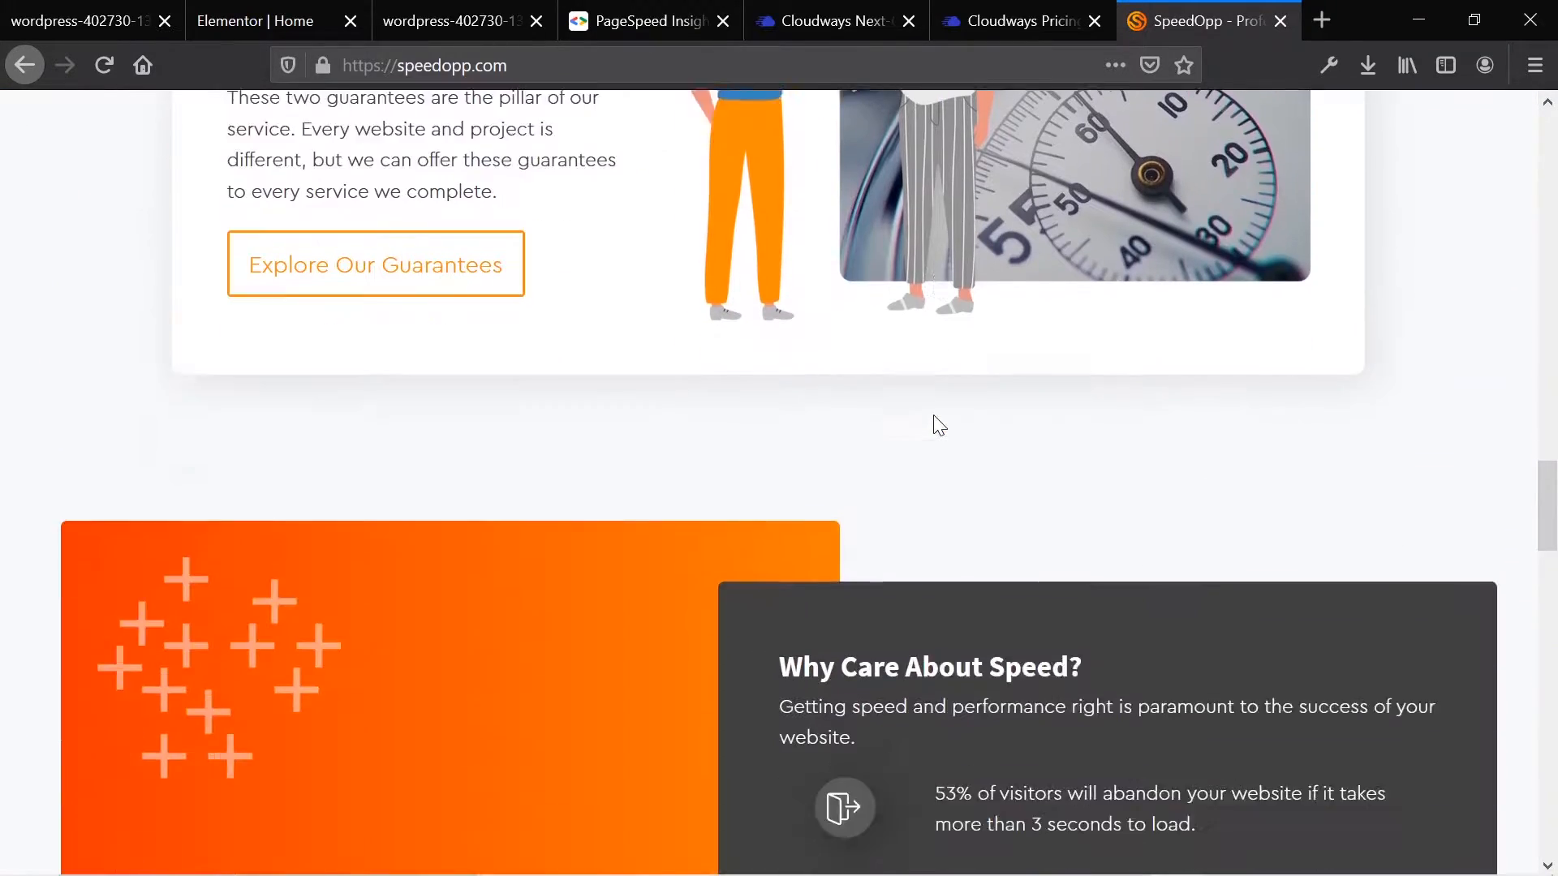
pyautogui.scroll(-13, 933, 417)
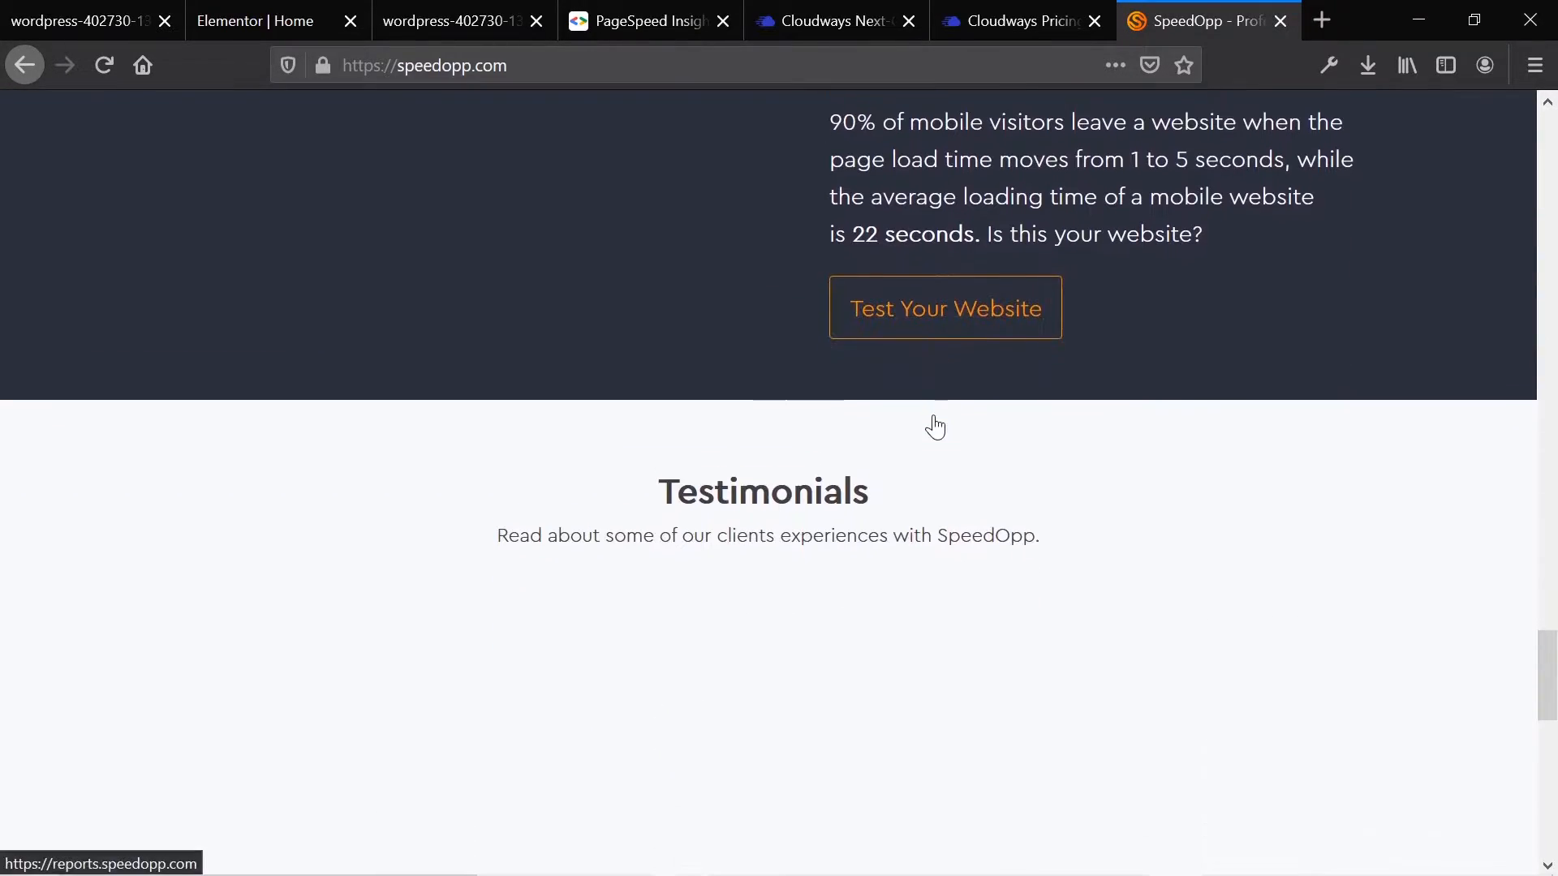
pyautogui.scroll(-10, 934, 419)
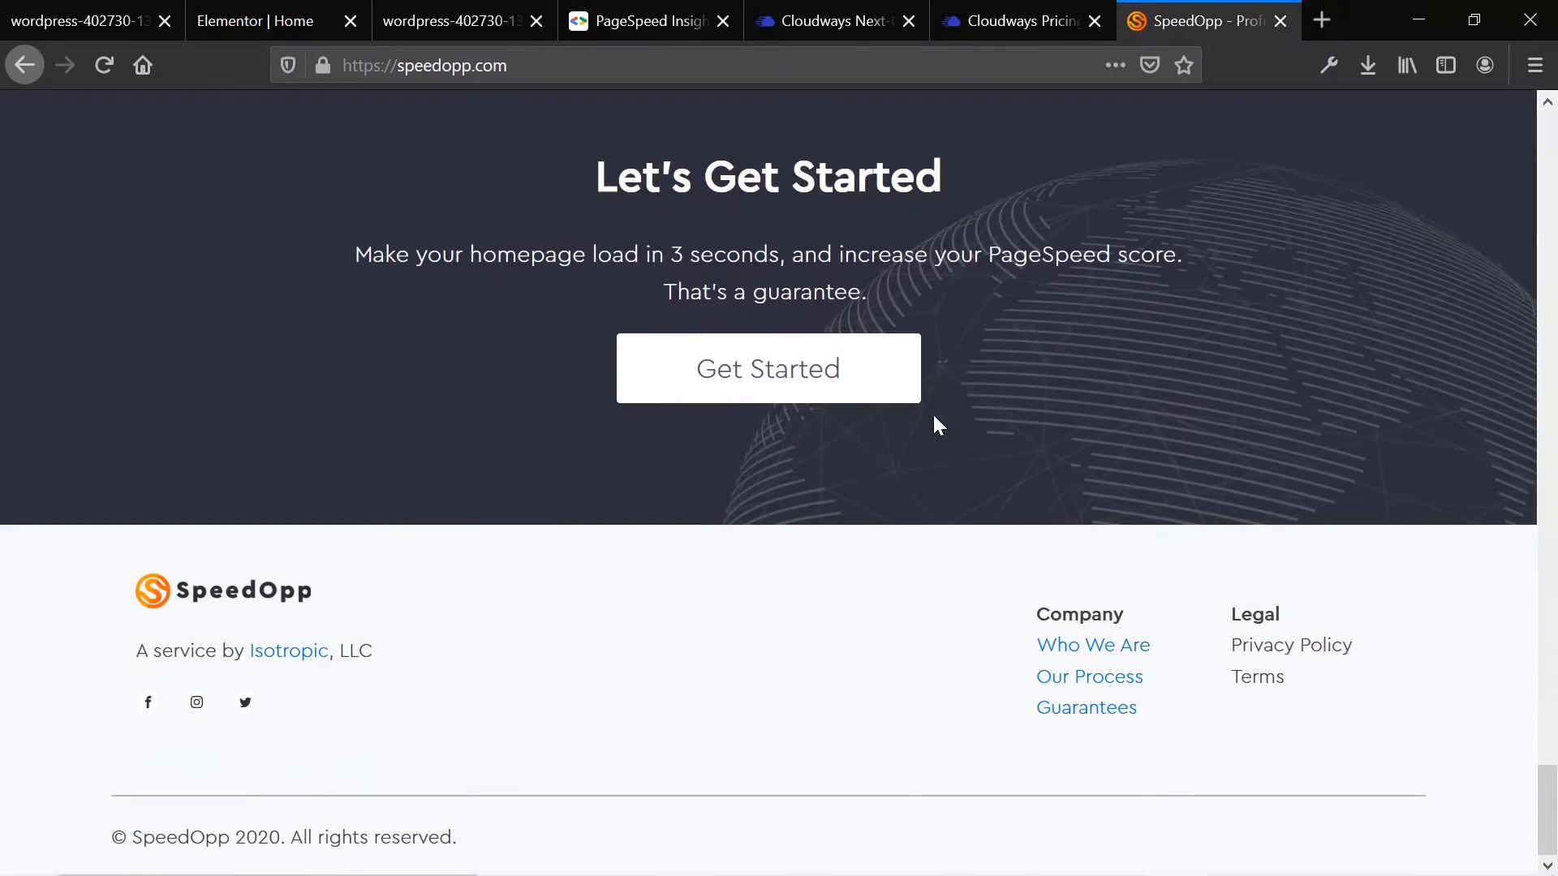
pyautogui.scroll(20, 933, 415)
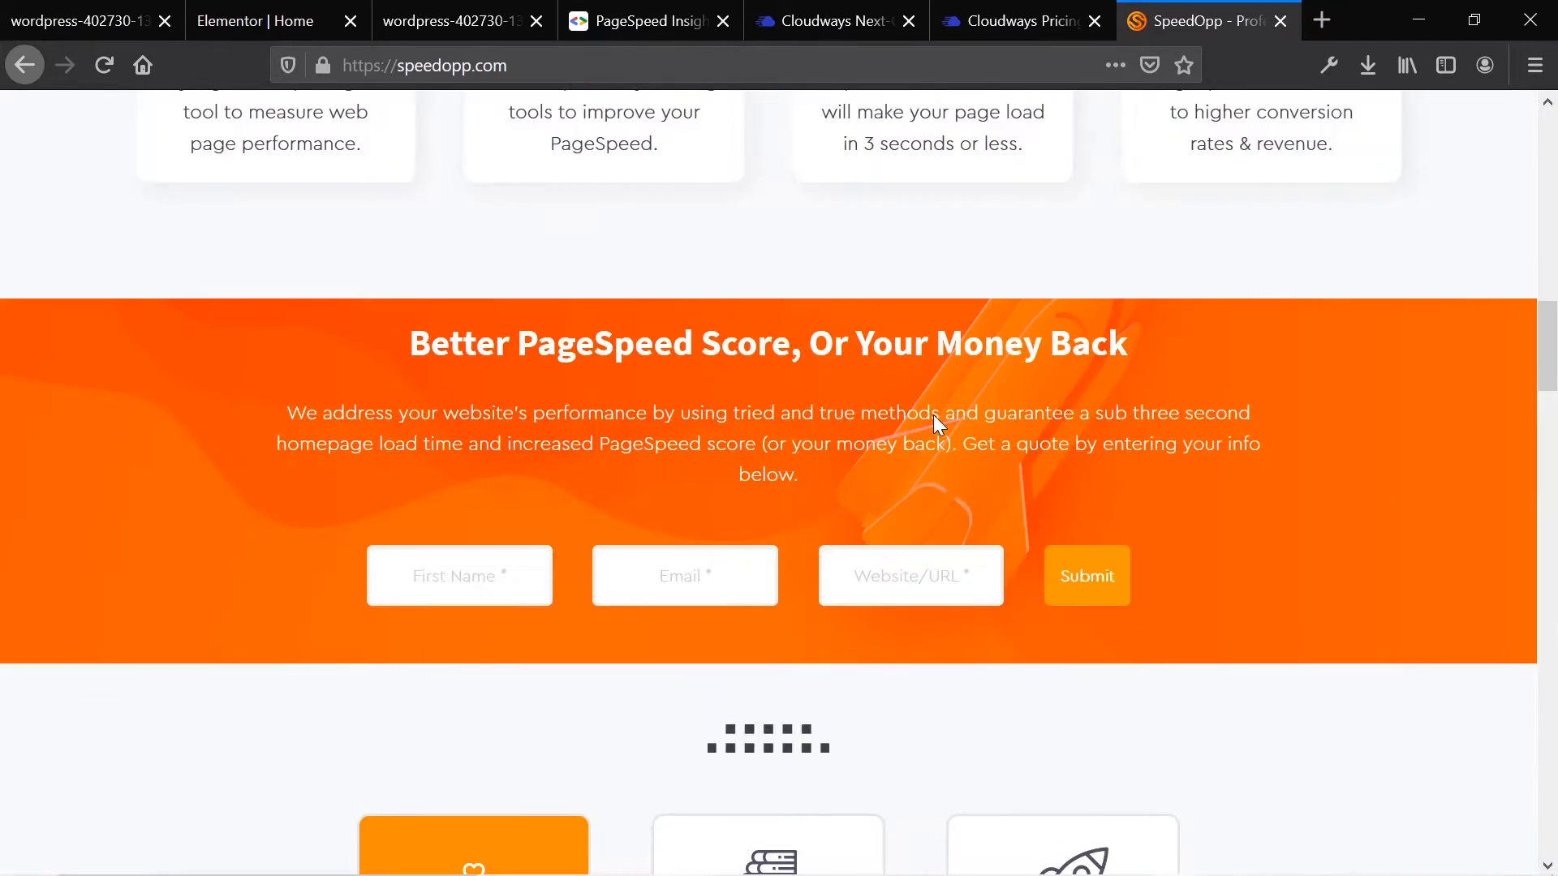
pyautogui.scroll(7, 933, 415)
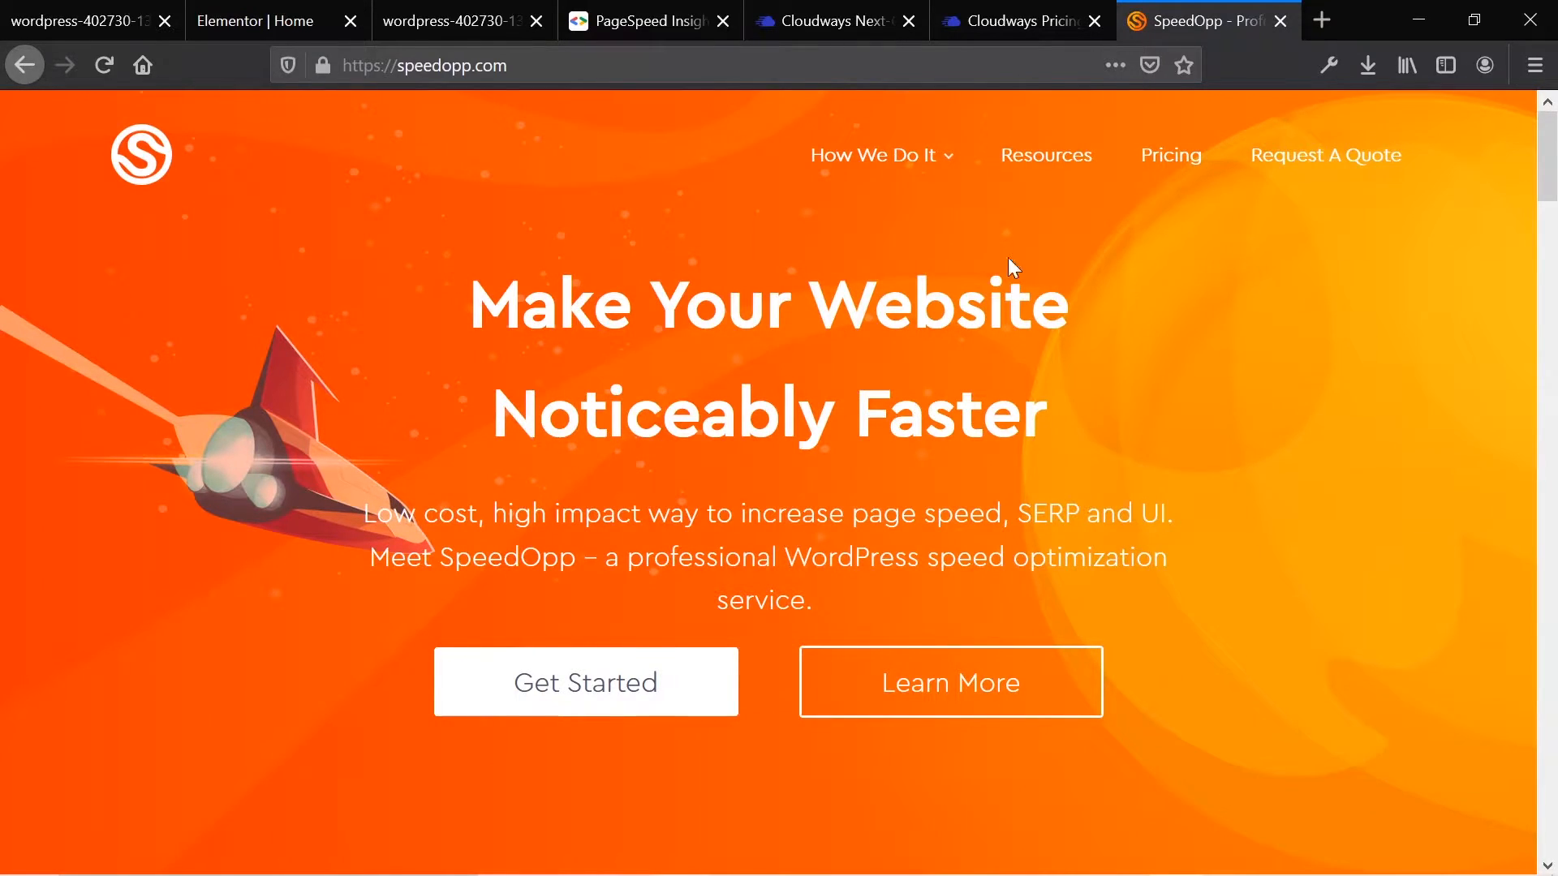
# Step: Go to amazon.com in the same tab and search for "wordpress pagespeed"
pyautogui.hotkey('ctrl', 'l')
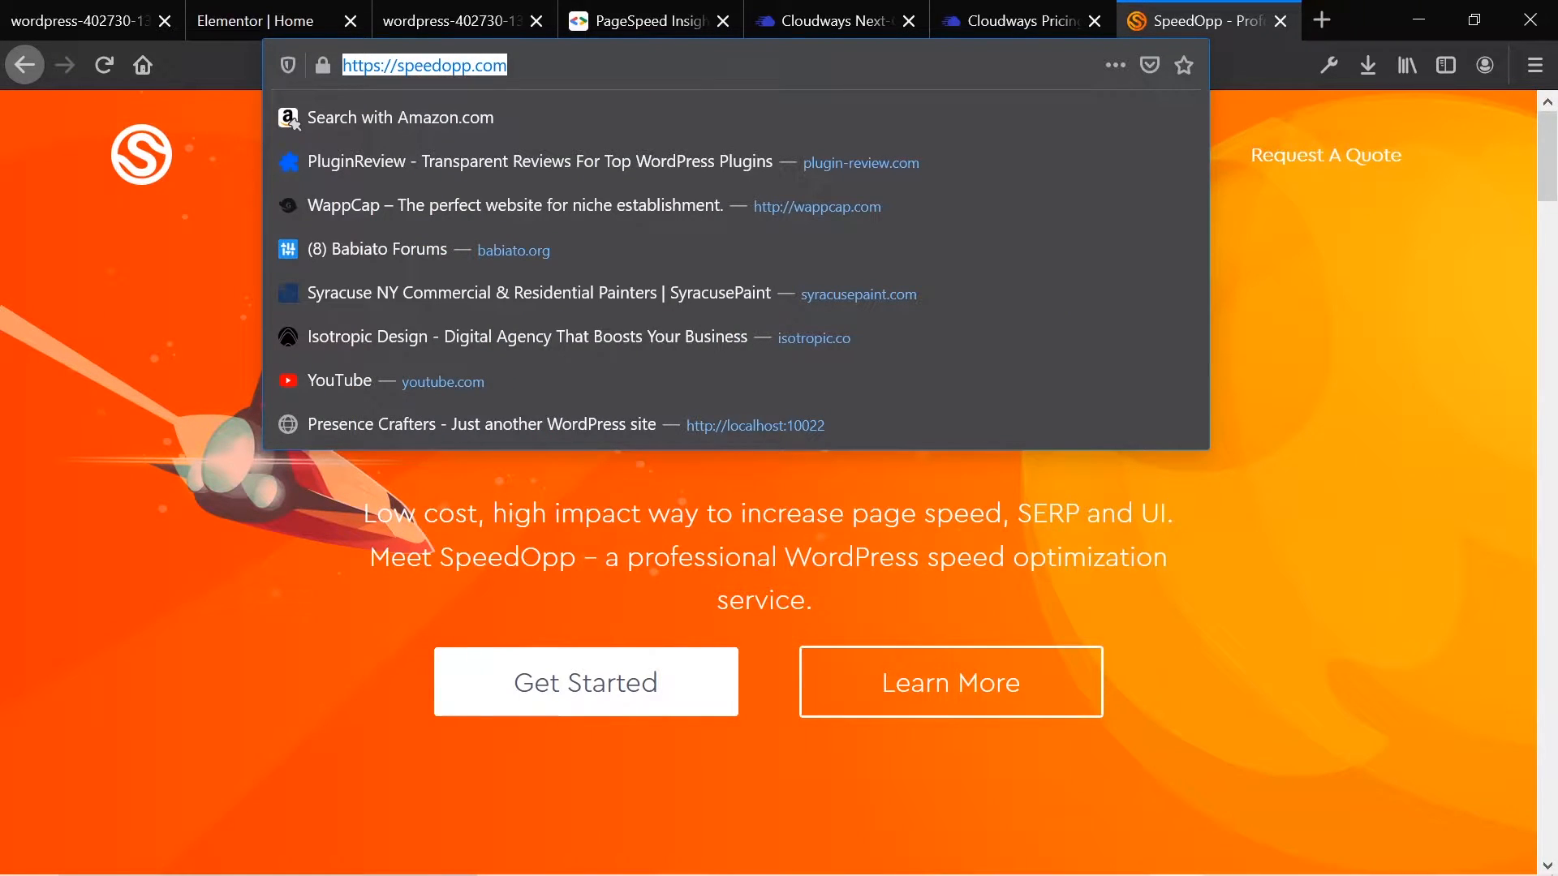
pyautogui.write('amazon.com')
pyautogui.press('Return')
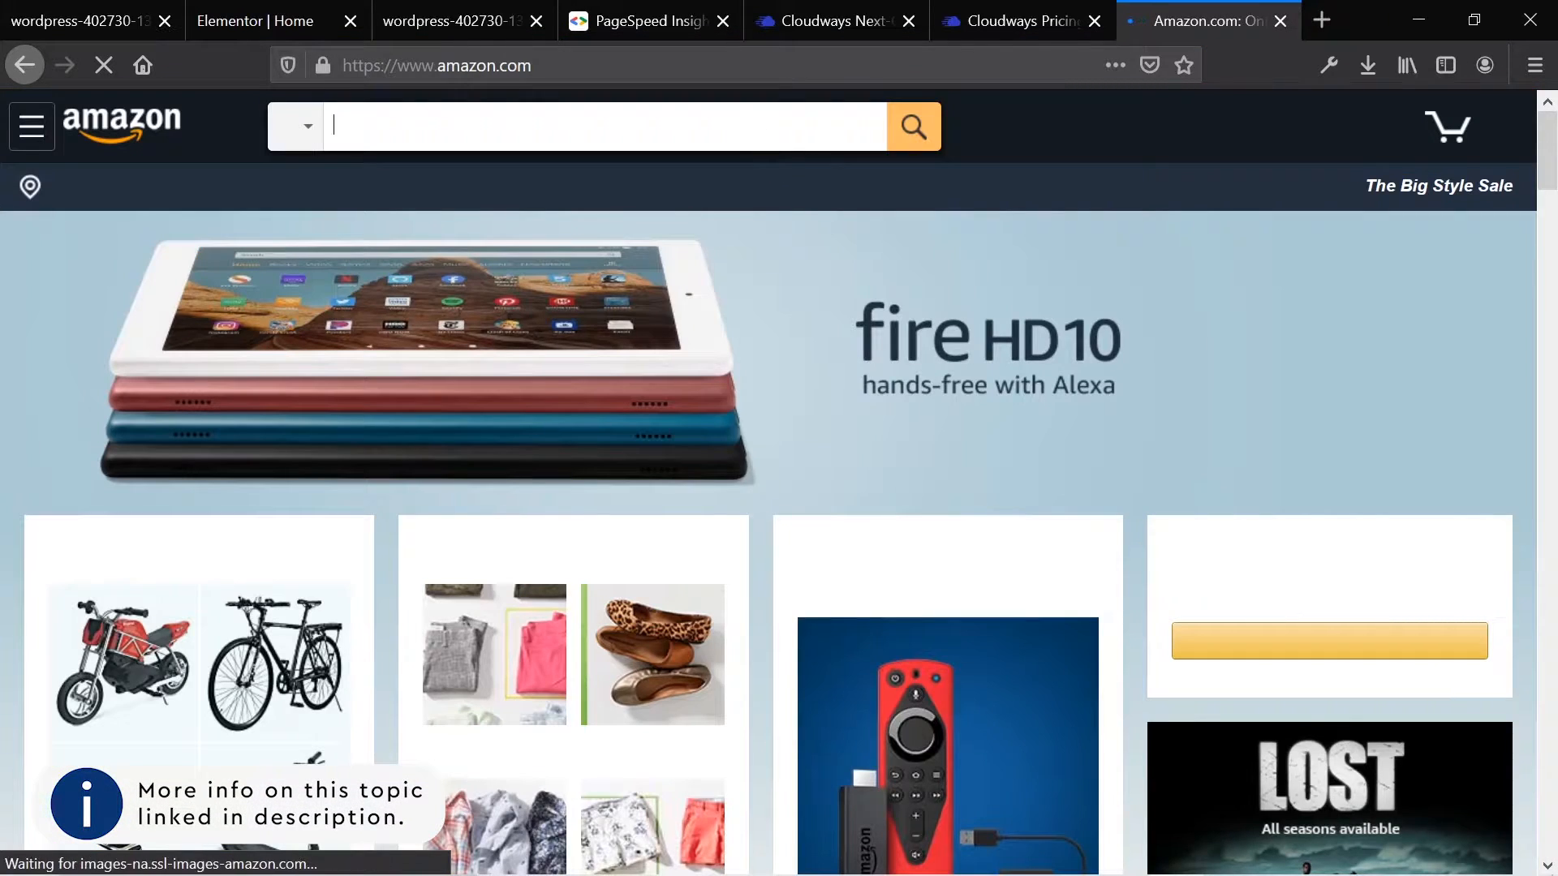
pyautogui.write('wordpress p')
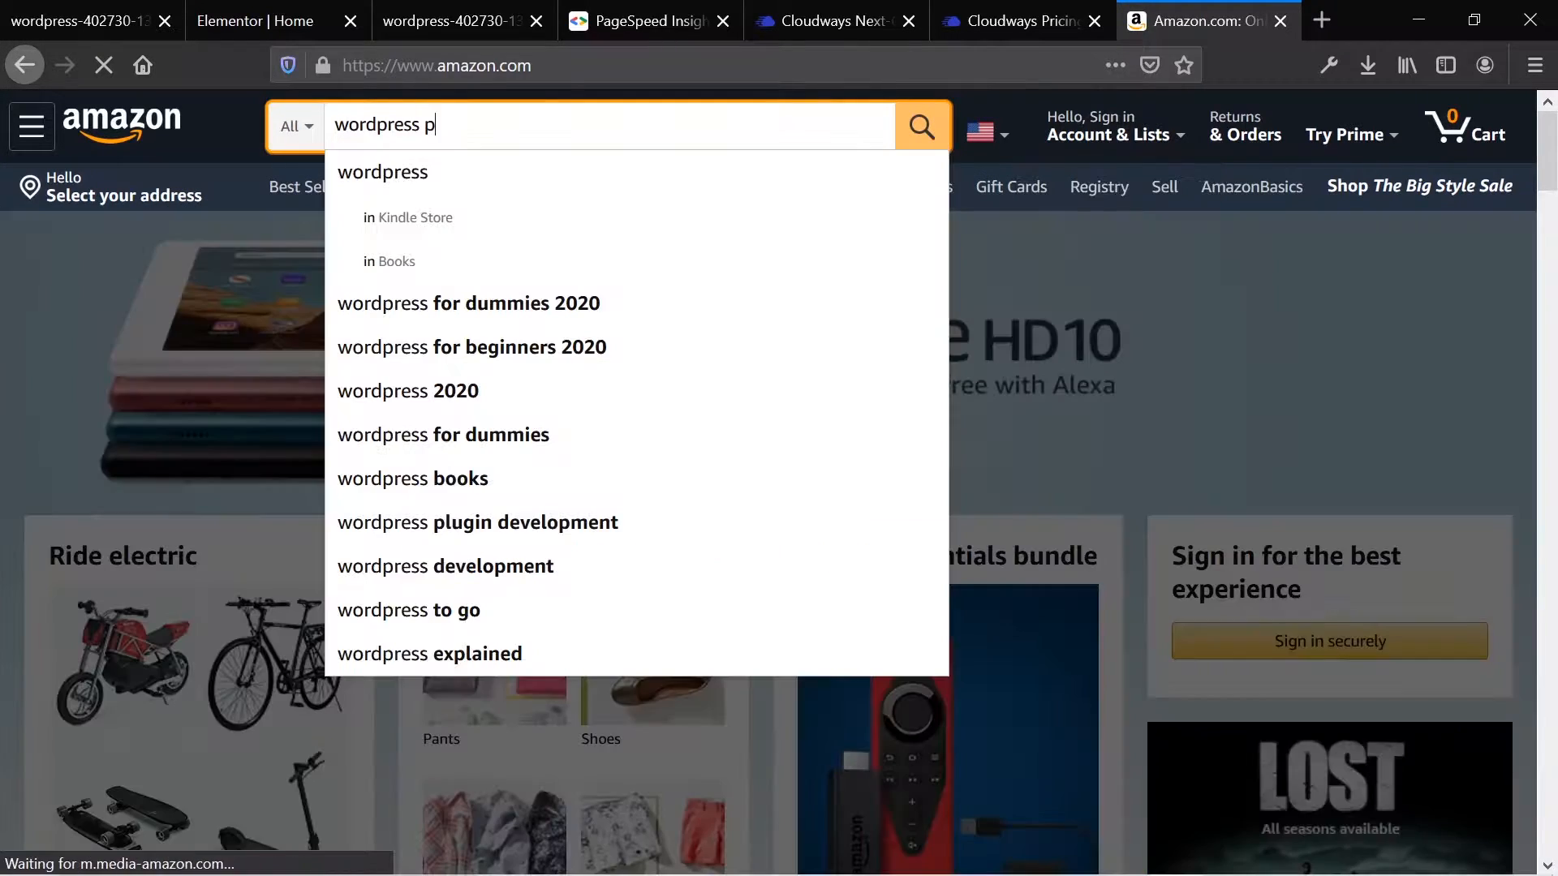
pyautogui.write('agespeed')
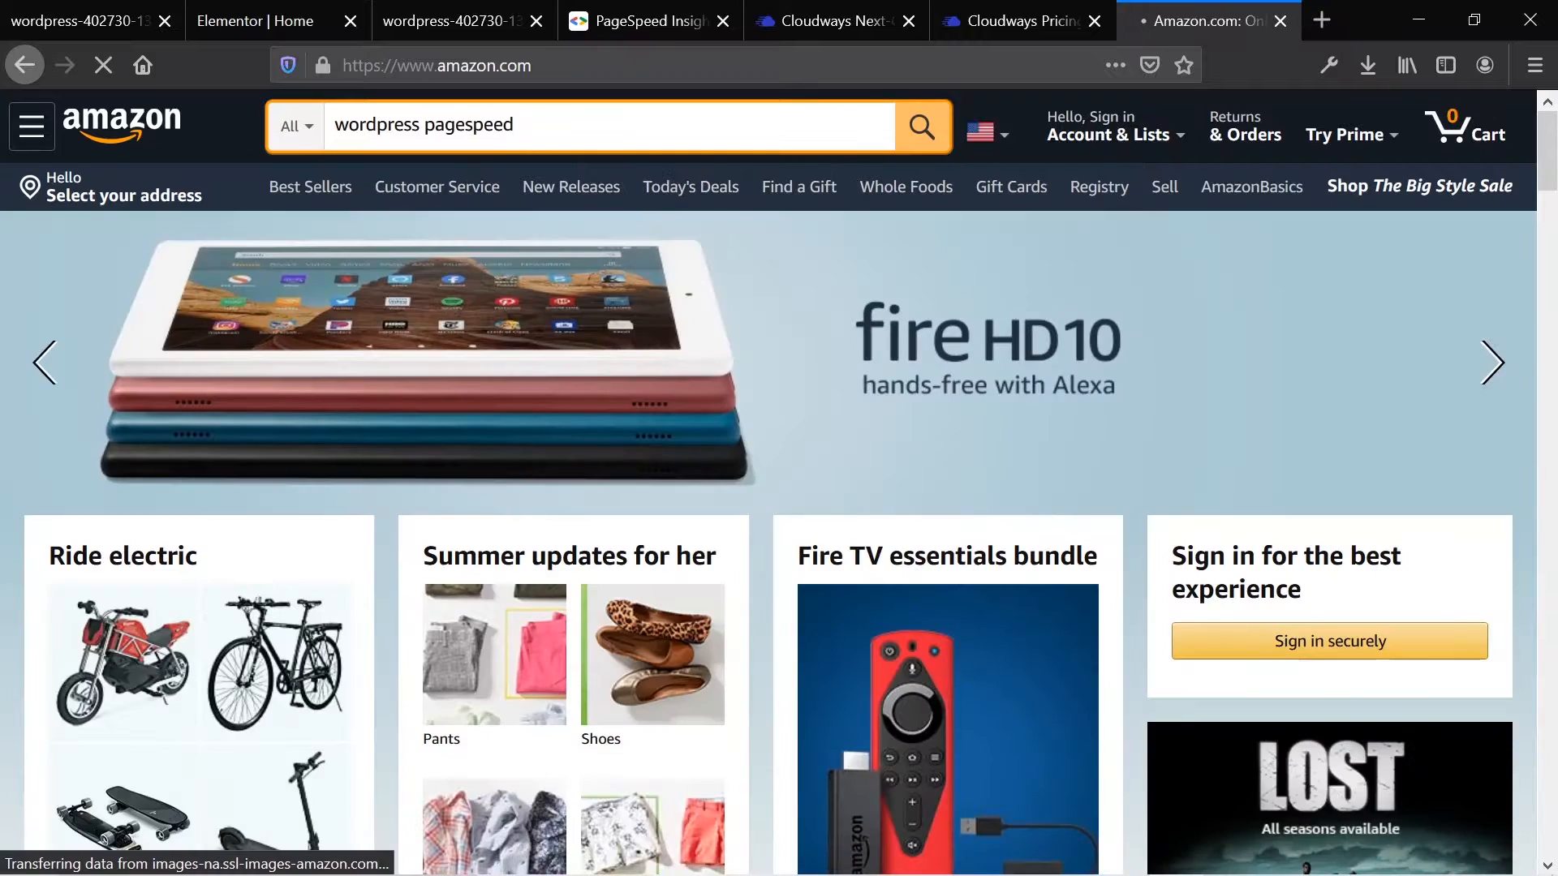
pyautogui.press('Return')
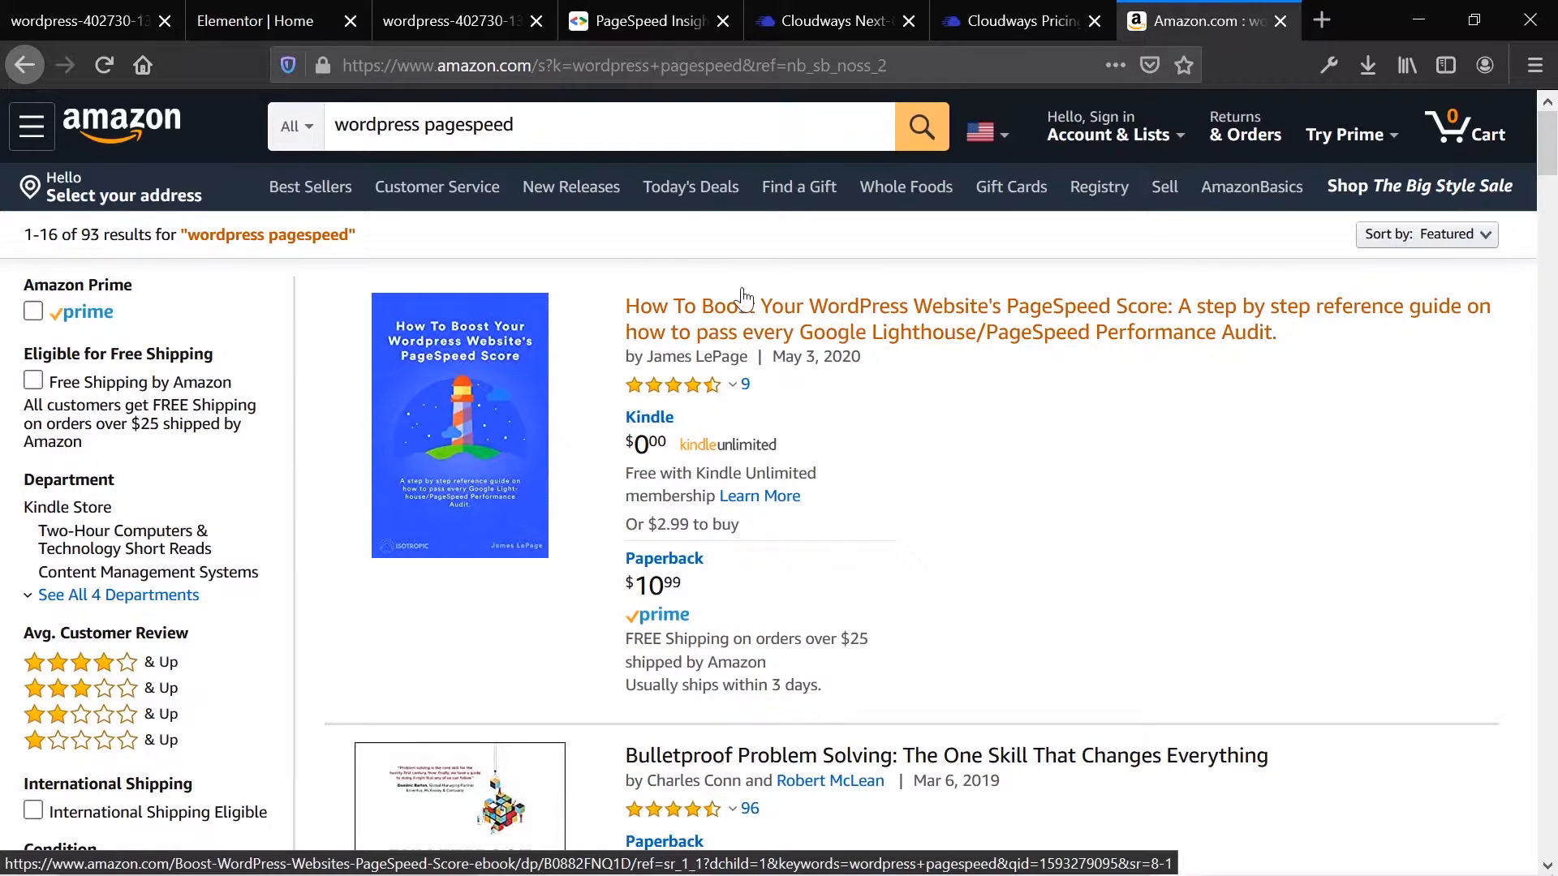
# Step: Search Amazon for "elementor" instead and look over the first row of results
pyautogui.click(714, 143)
pyautogui.press('BackSpace')
pyautogui.press('BackSpace')
pyautogui.press('BackSpace')
pyautogui.press('BackSpace')
pyautogui.press('BackSpace')
pyautogui.press('BackSpace')
pyautogui.press('BackSpace')
pyautogui.press('BackSpace')
pyautogui.press('BackSpace')
pyautogui.press('BackSpace')
pyautogui.press('BackSpace')
pyautogui.press('BackSpace')
pyautogui.press('BackSpace')
pyautogui.press('BackSpace')
pyautogui.press('BackSpace')
pyautogui.press('BackSpace')
pyautogui.press('BackSpace')
pyautogui.press('BackSpace')
pyautogui.press('BackSpace')
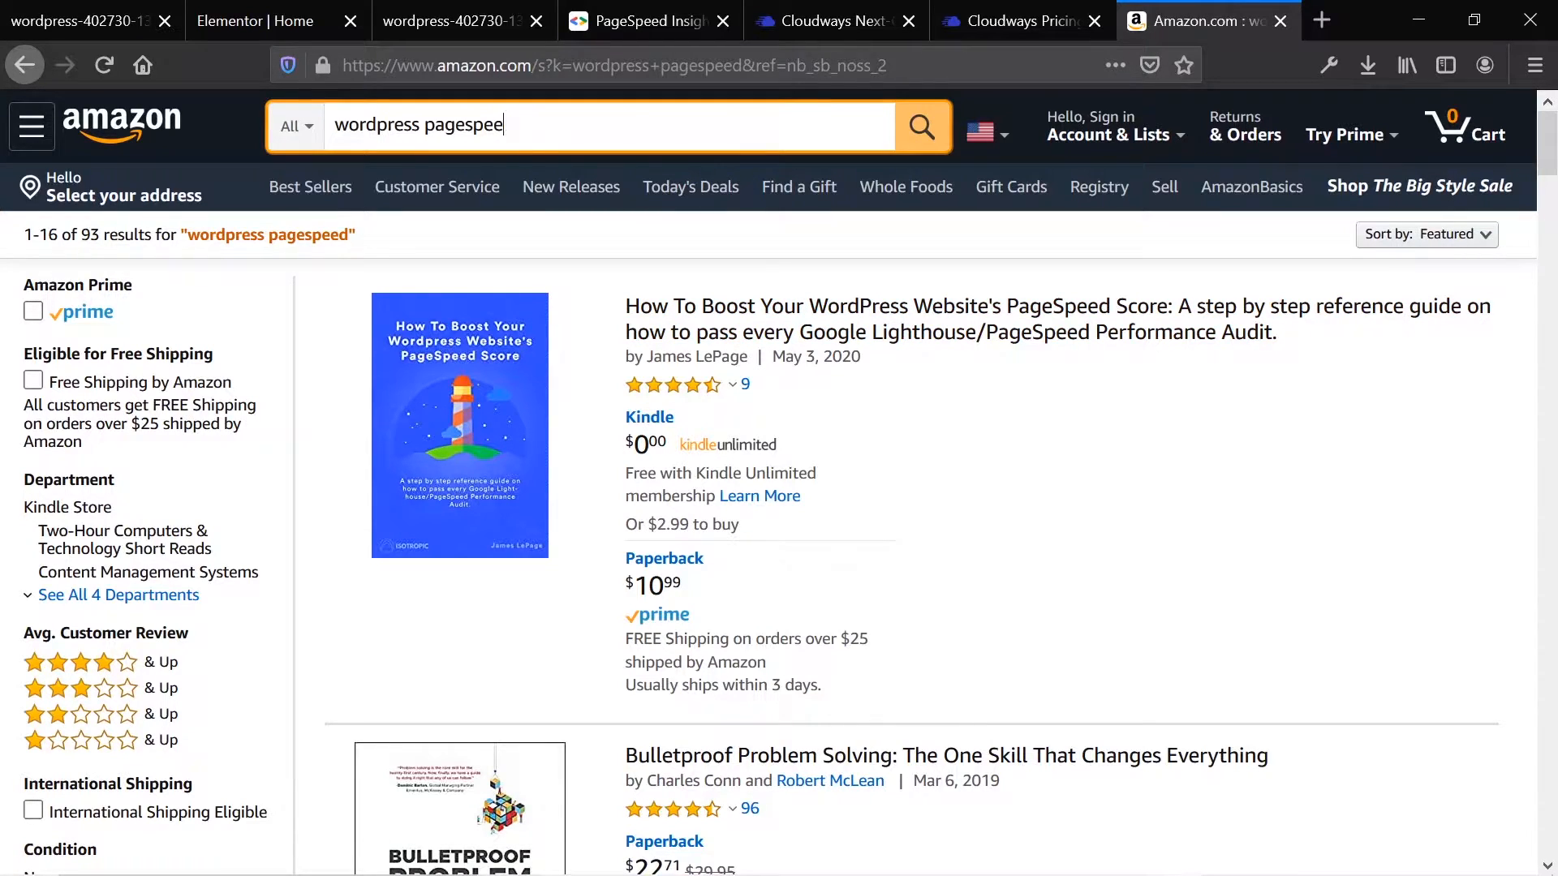
pyautogui.write('elementor')
pyautogui.press('Return')
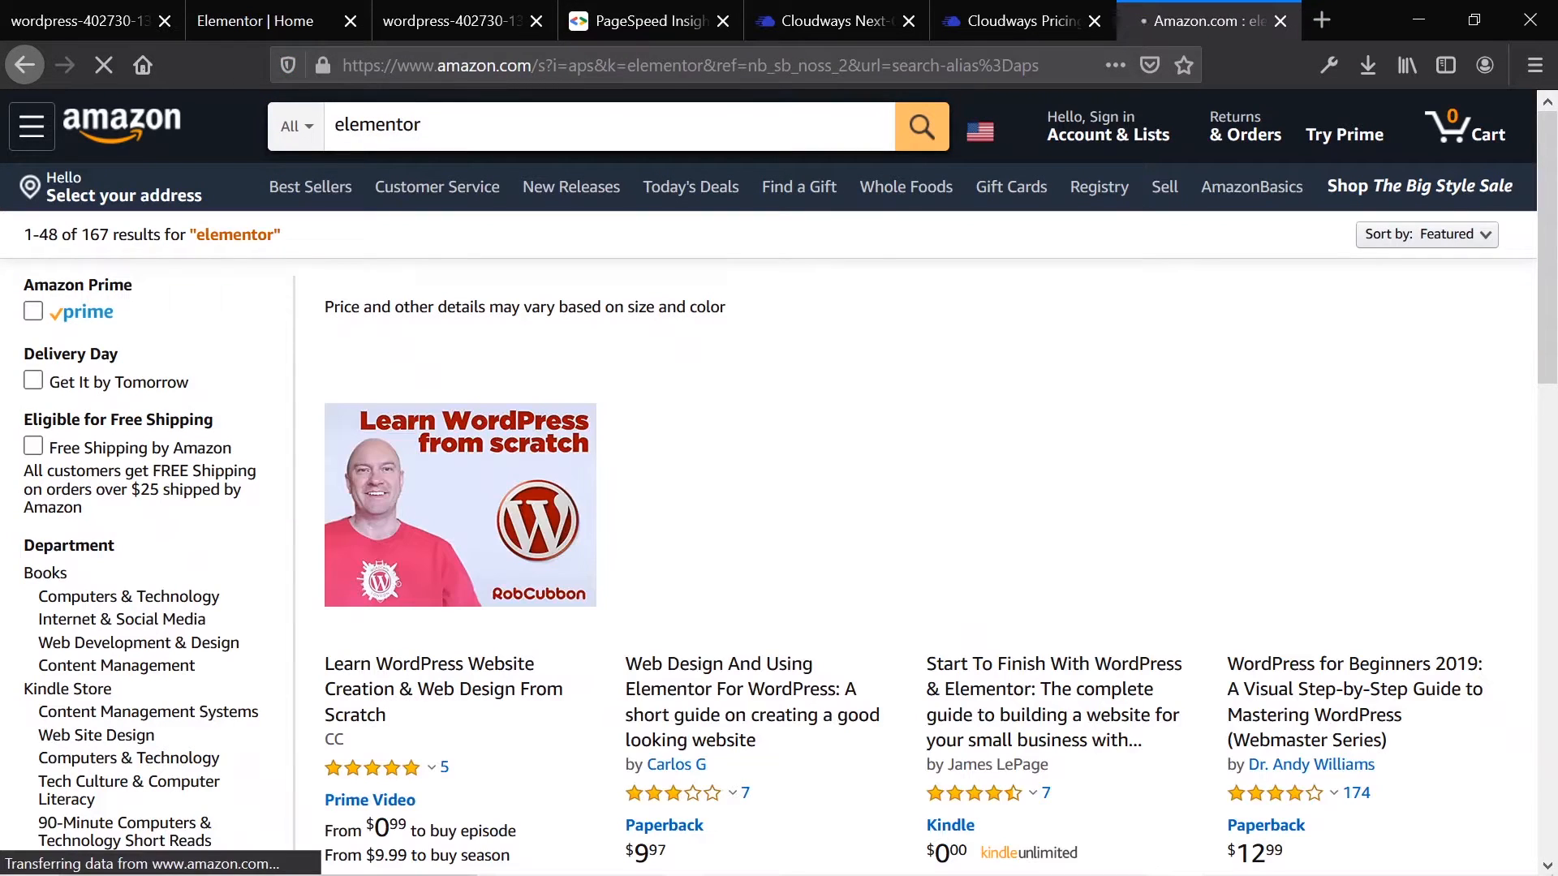
pyautogui.scroll(-2, 845, 379)
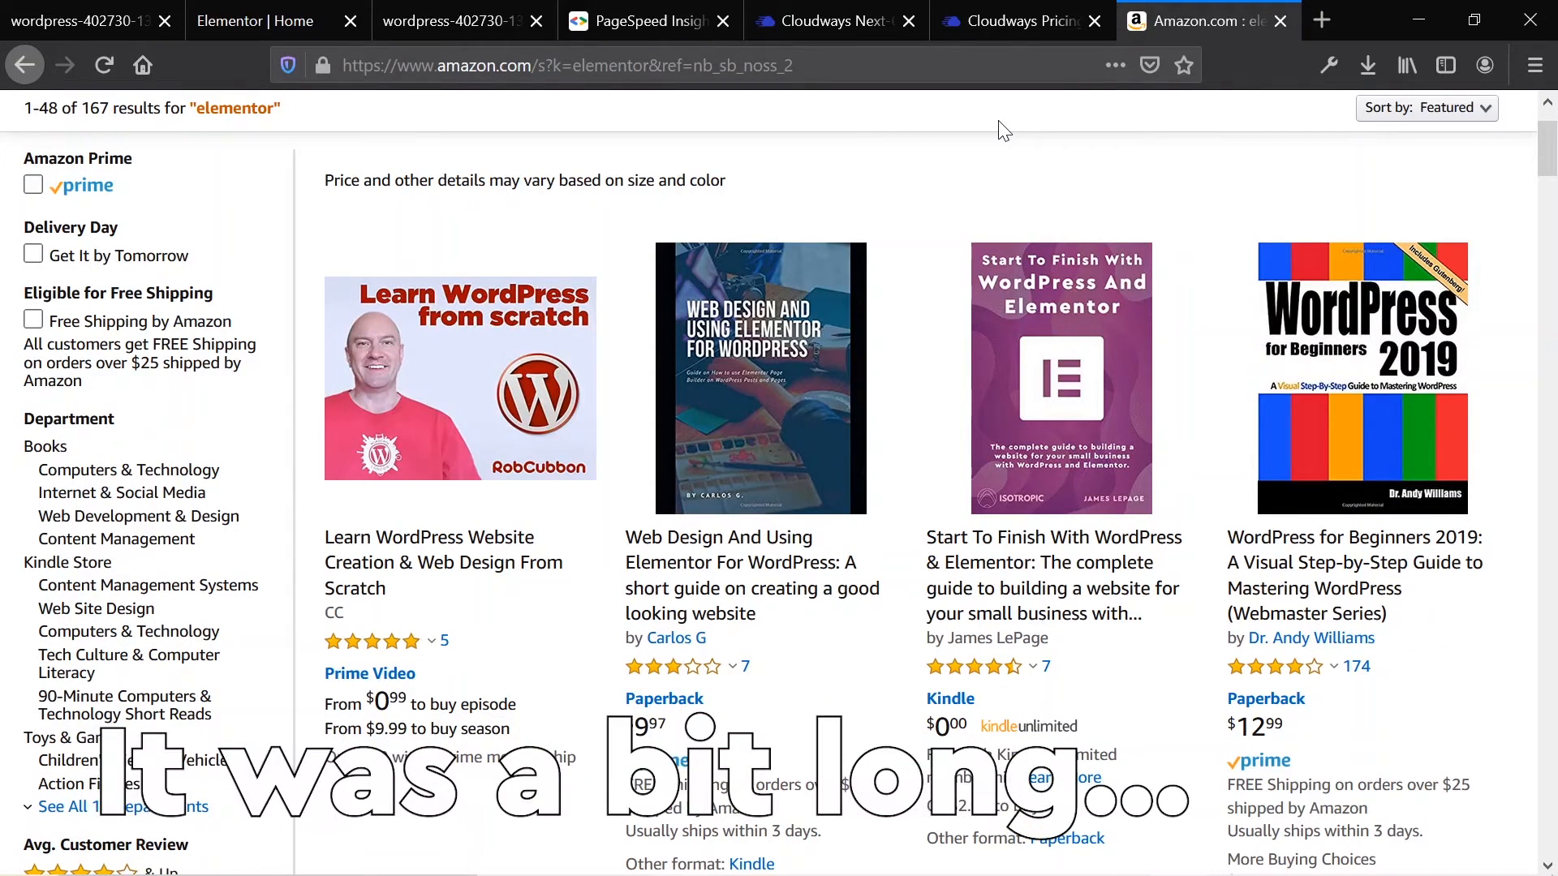
pyautogui.scroll(2, 974, 126)
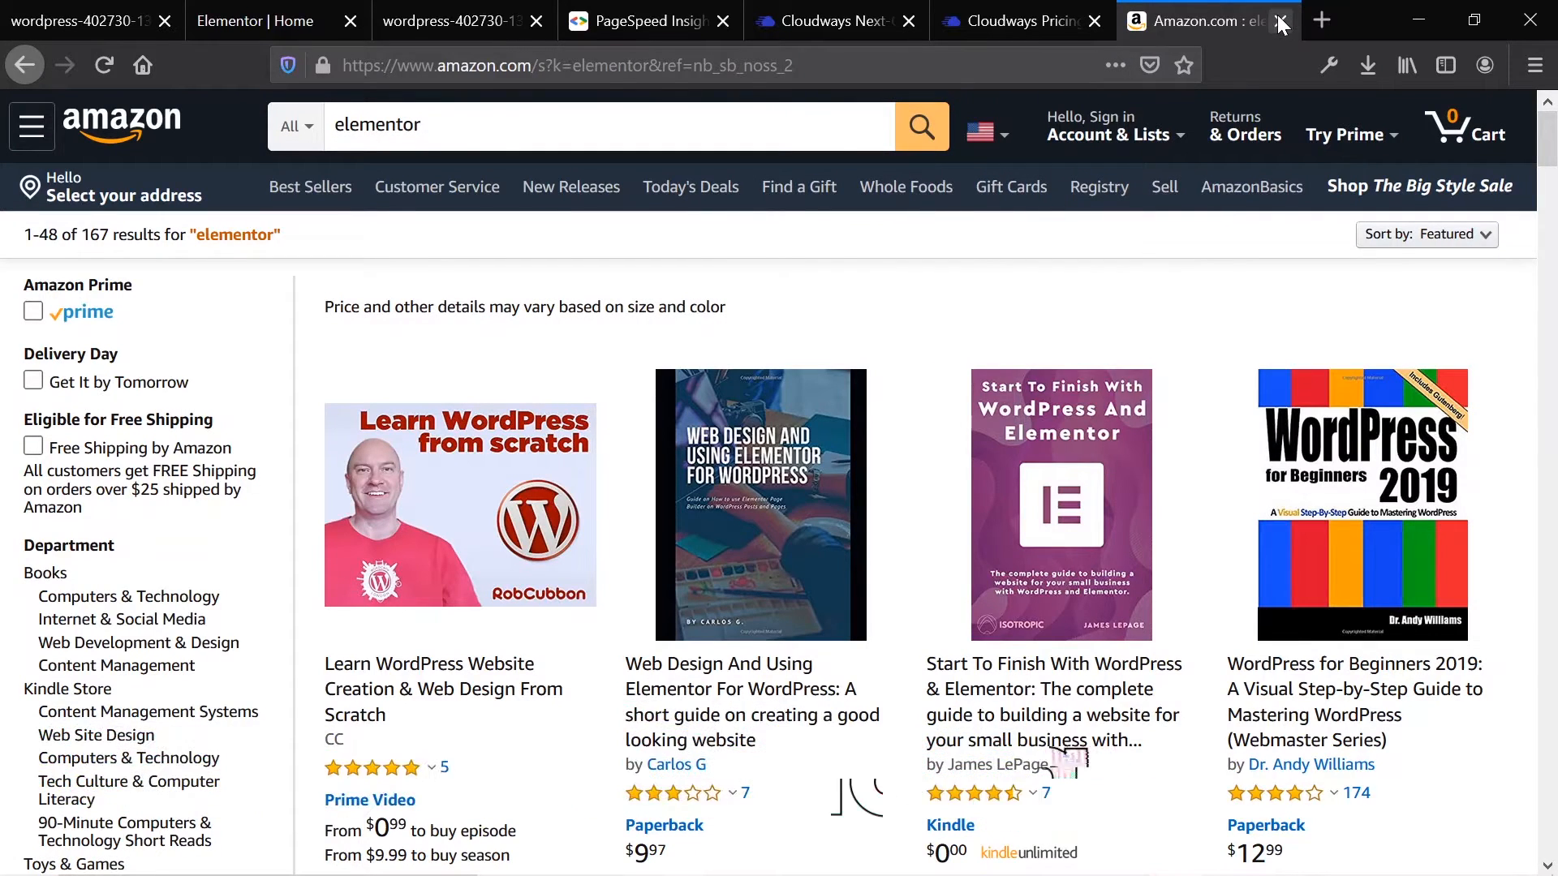
# Step: Close the Amazon tab and both Cloudways tabs, returning to the PageSpeed Insights report
pyautogui.click(1279, 21)
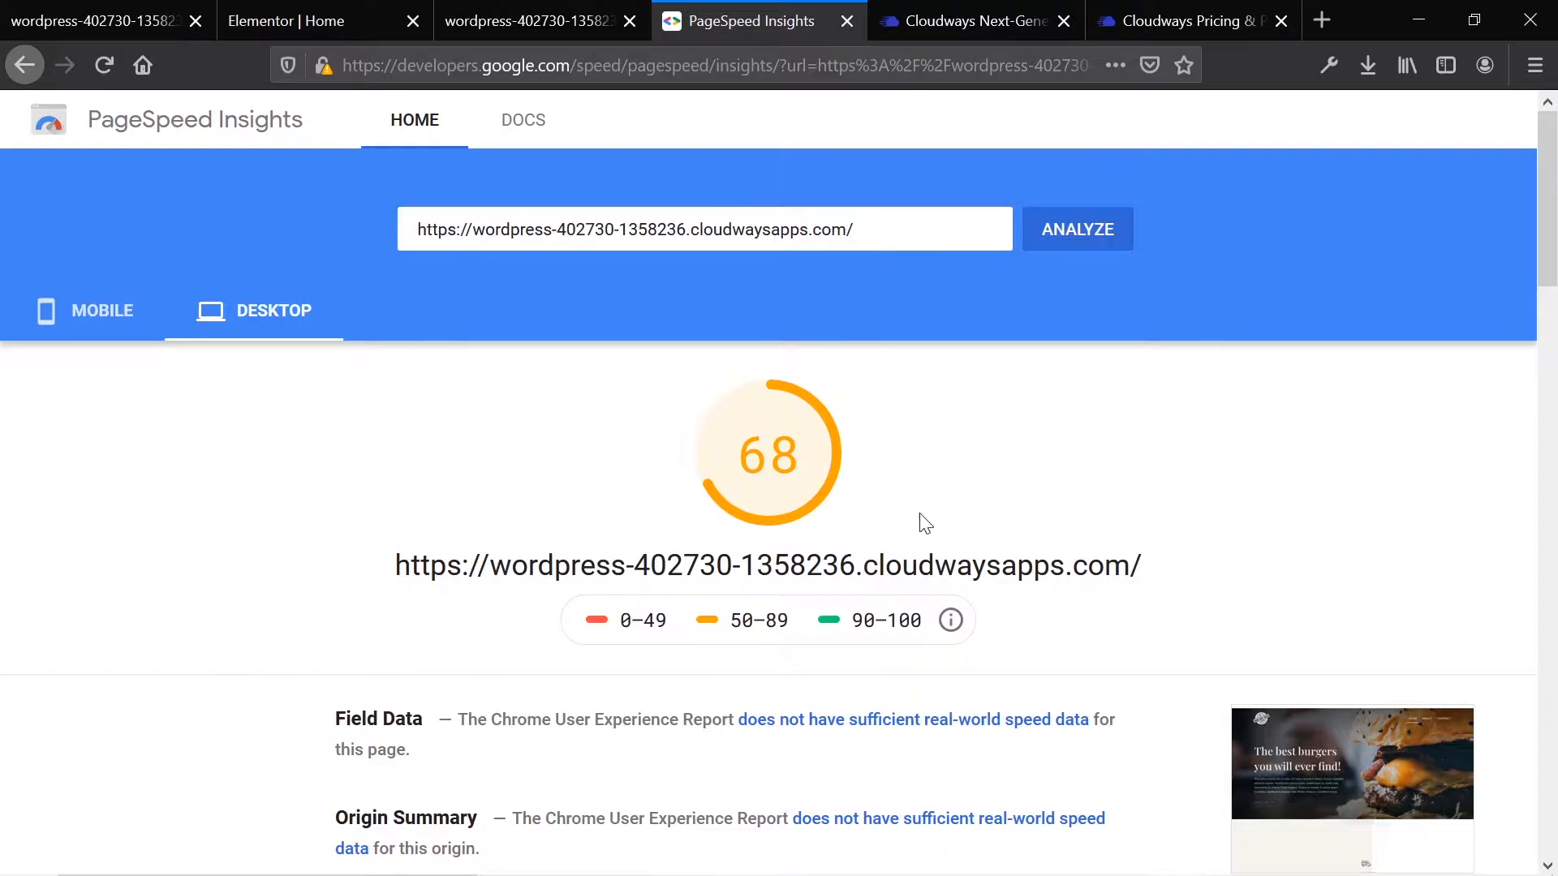
pyautogui.scroll(-6, 809, 531)
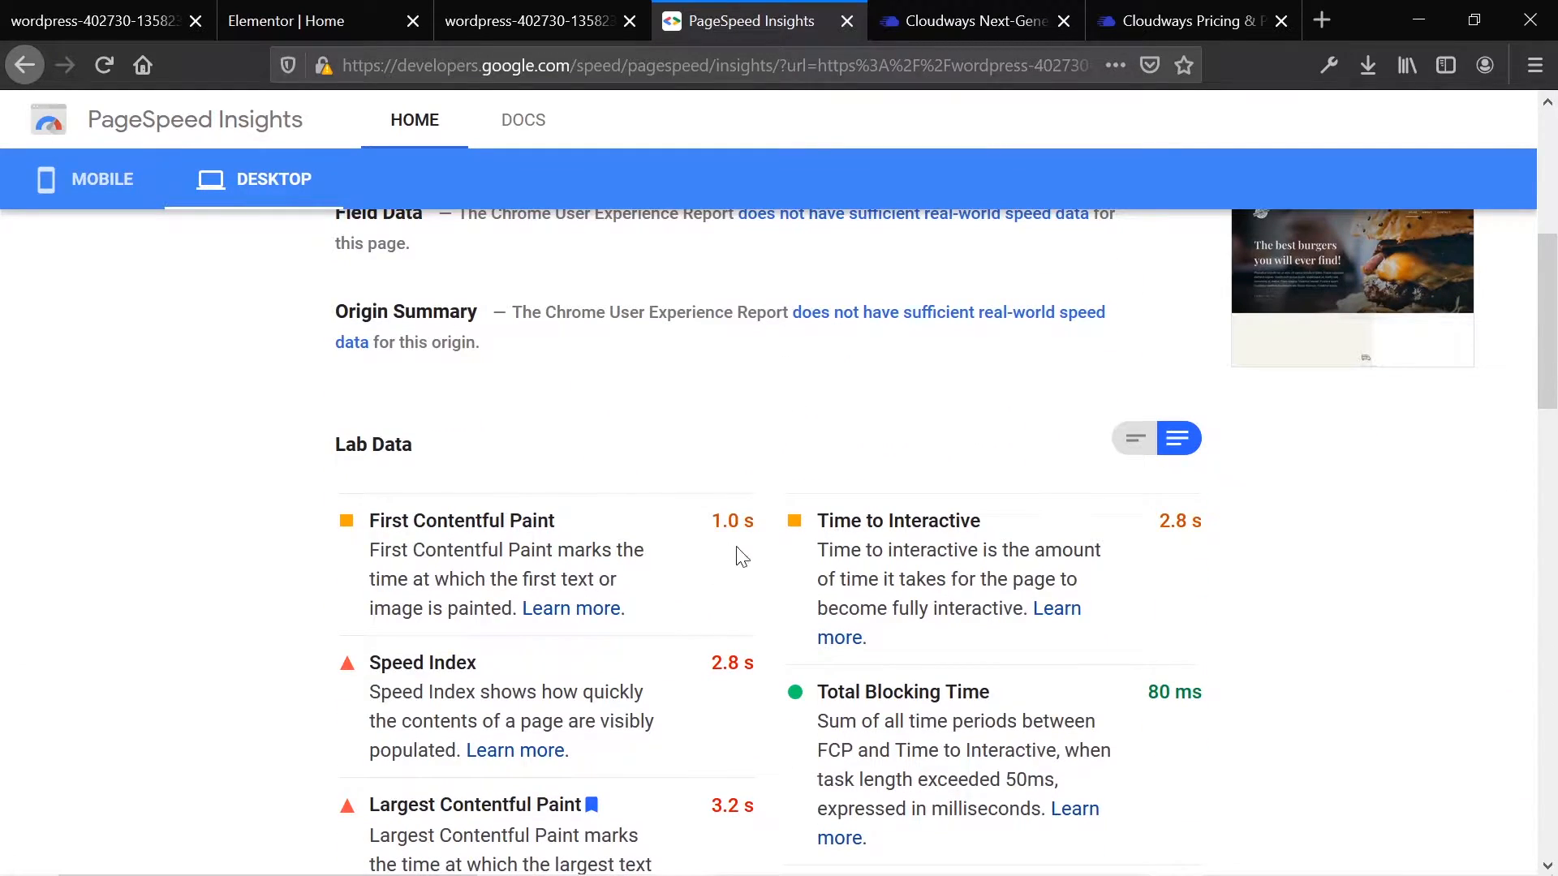
pyautogui.scroll(6, 719, 522)
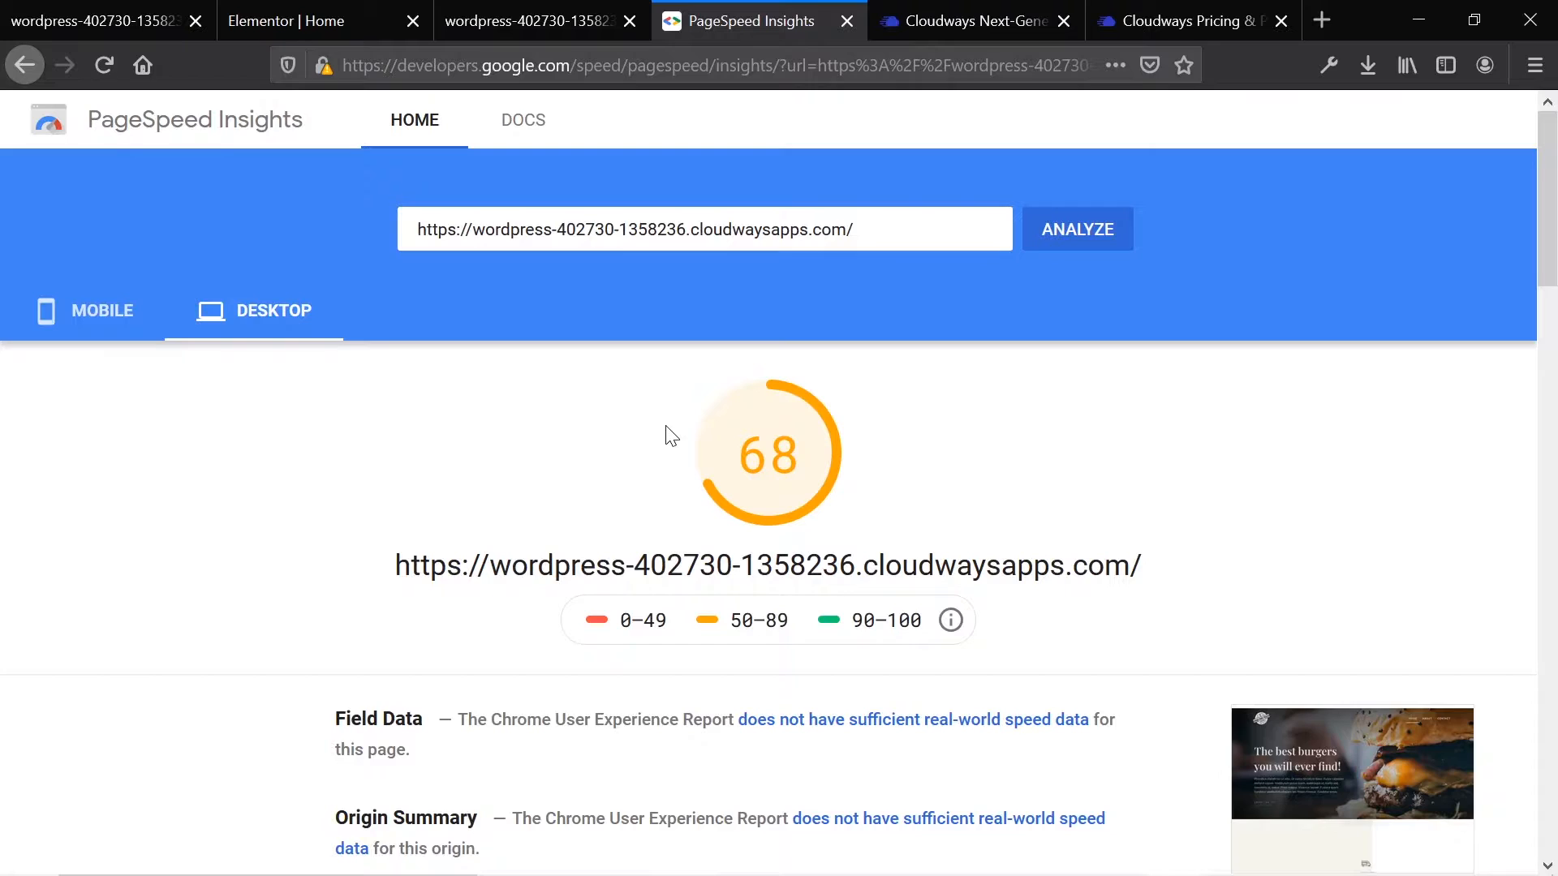
pyautogui.click(1072, 12)
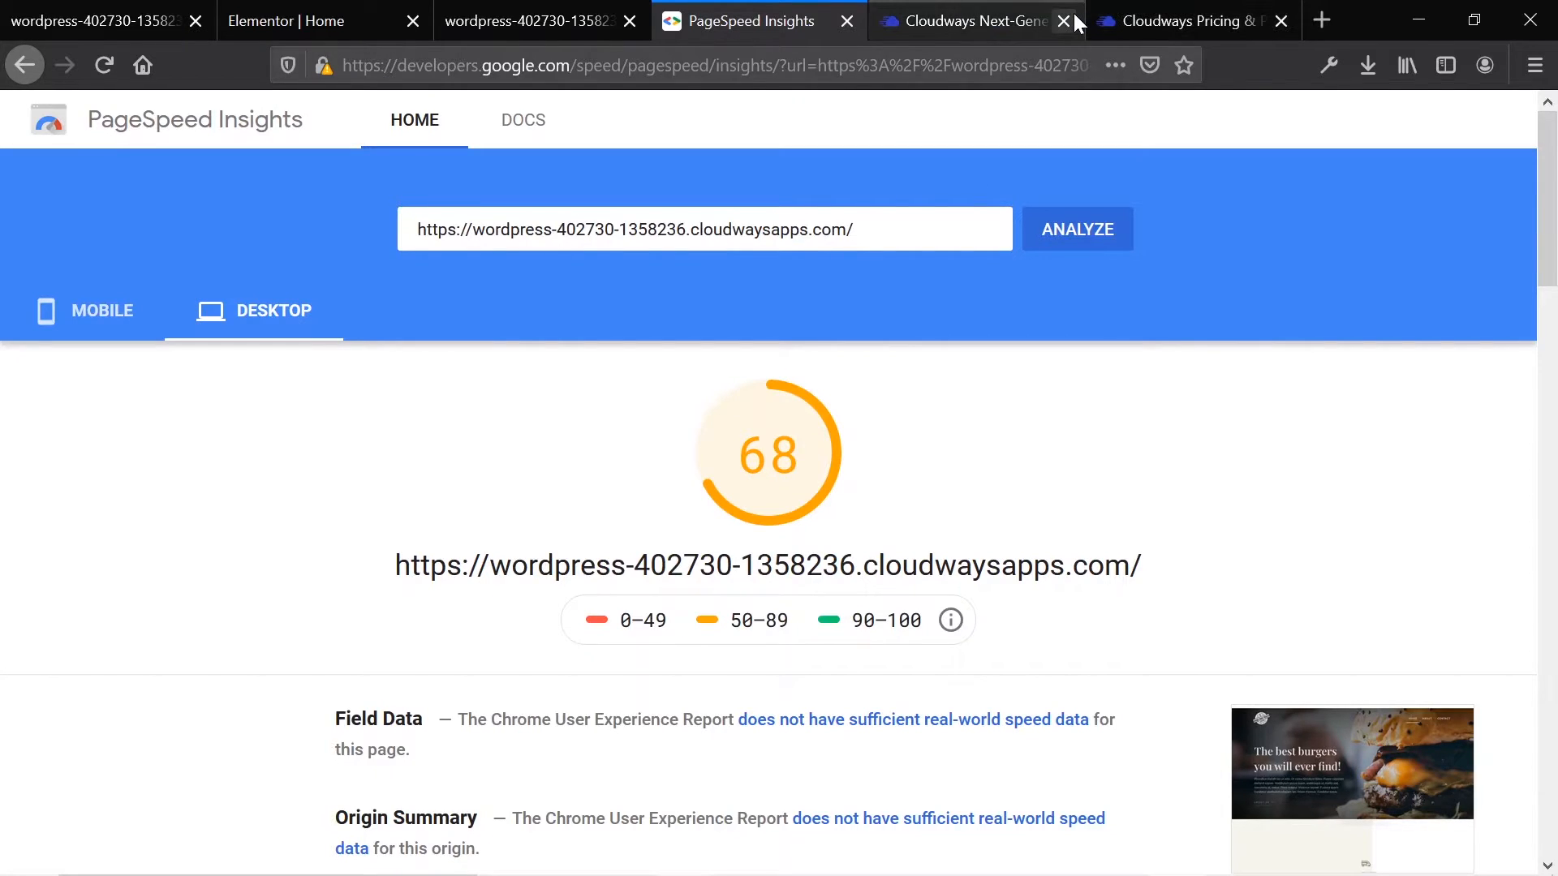
pyautogui.click(1073, 12)
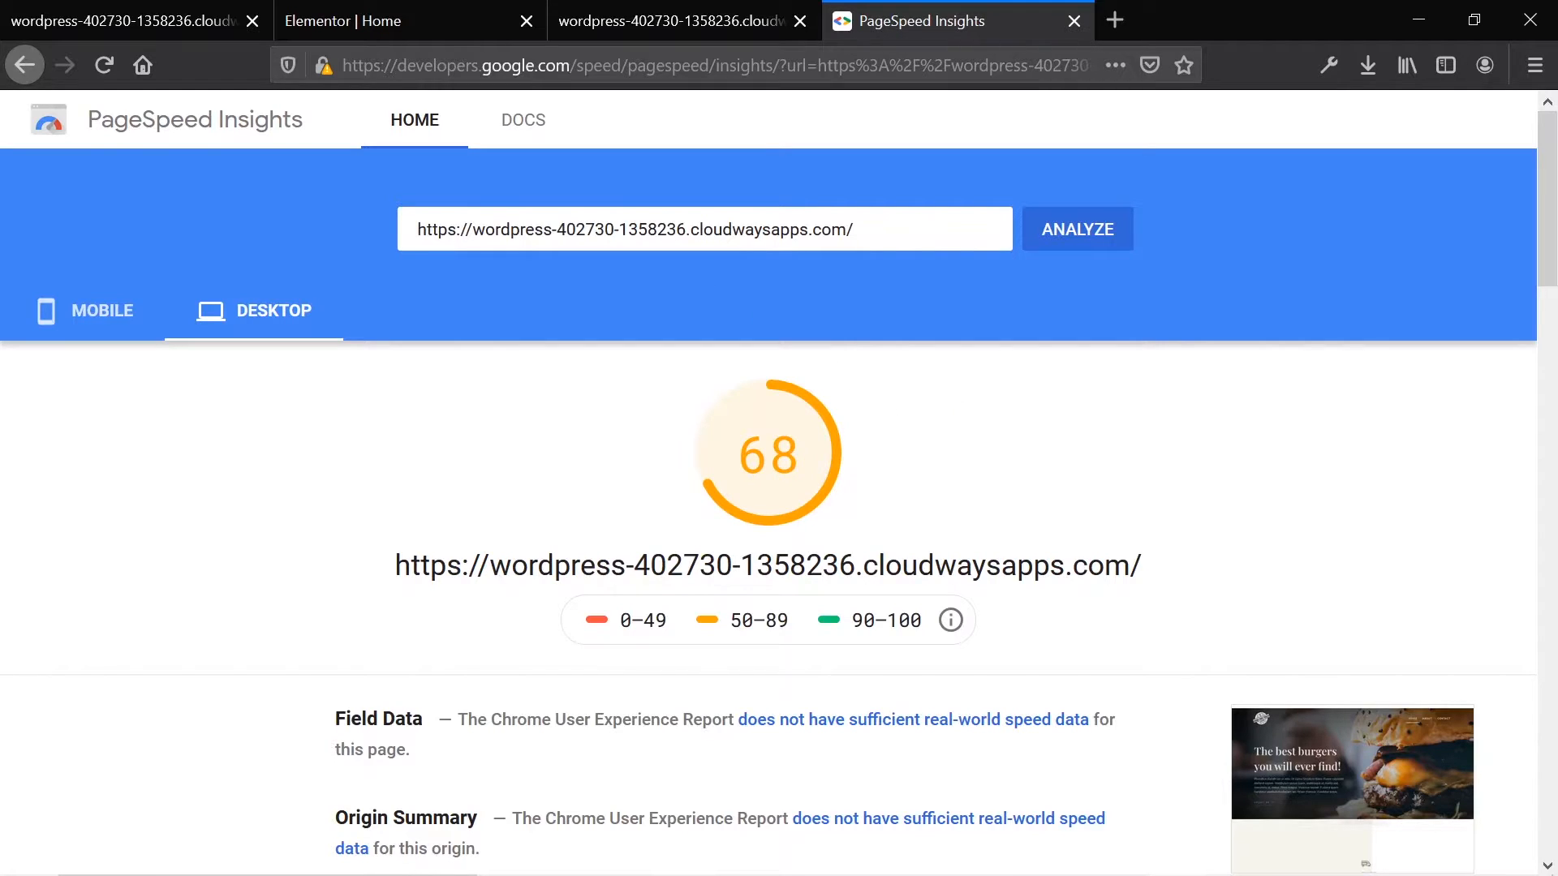
# Step: Rerun the PageSpeed analysis of the Cloudways-hosted burger site and compare its mobile and desktop scores
pyautogui.click(1119, 230)
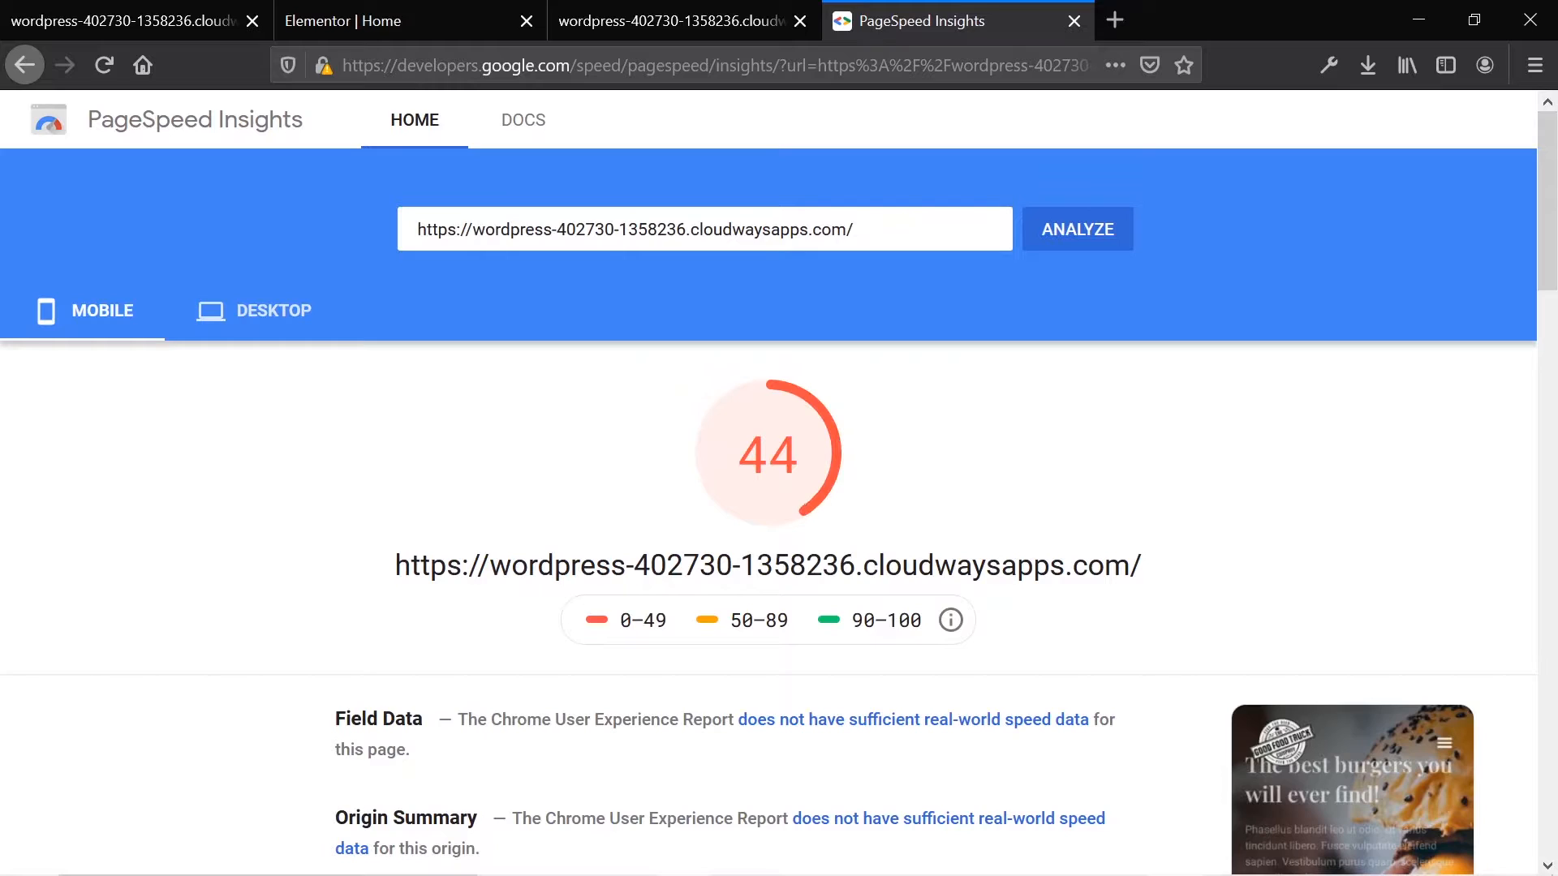
pyautogui.click(212, 317)
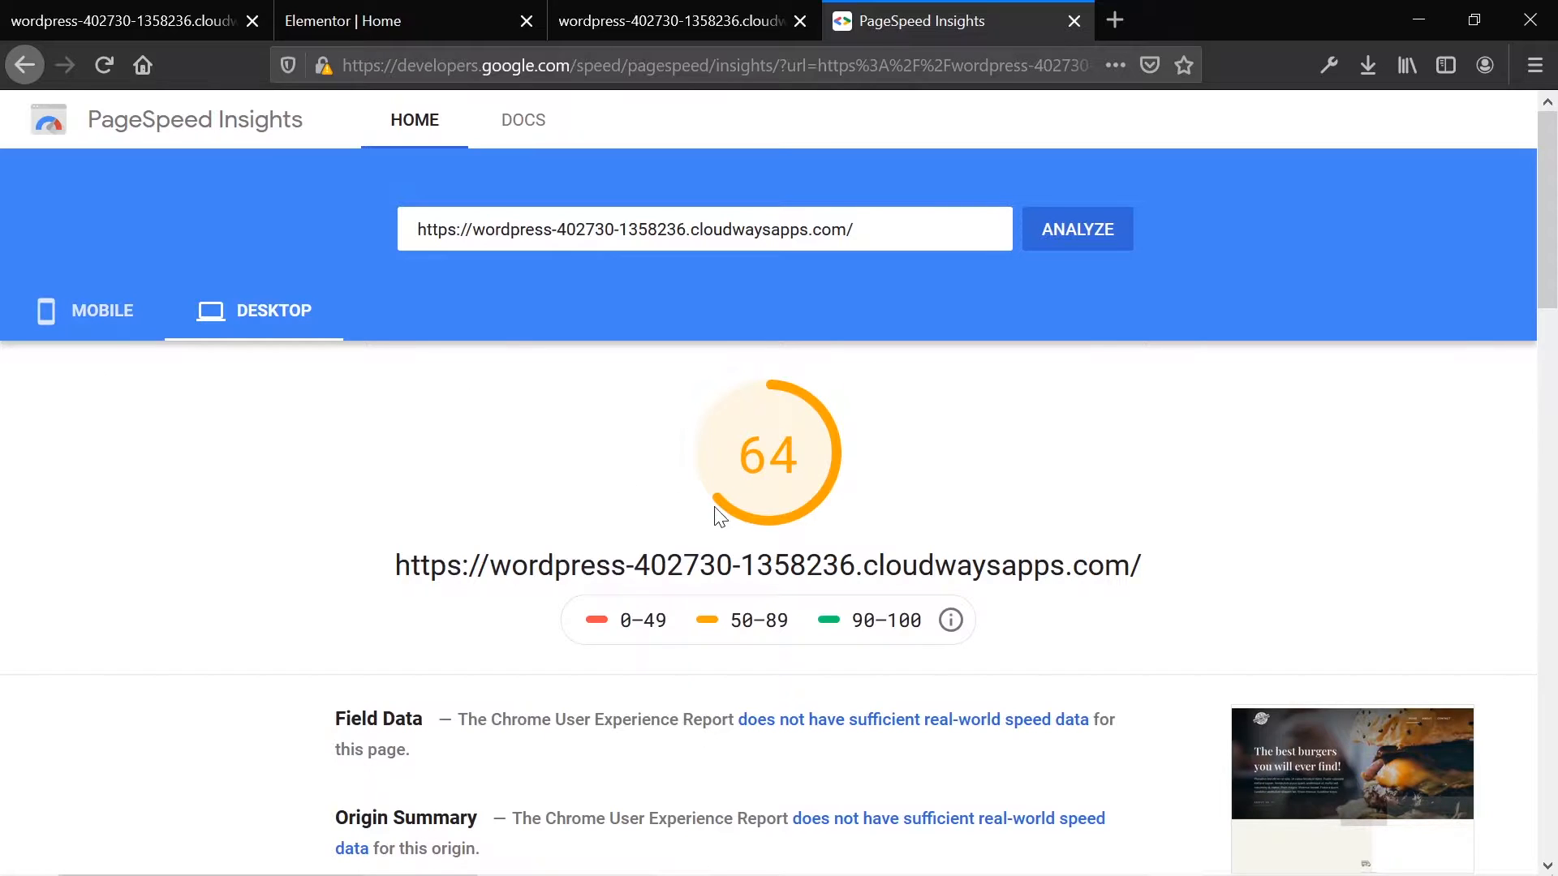
pyautogui.click(65, 314)
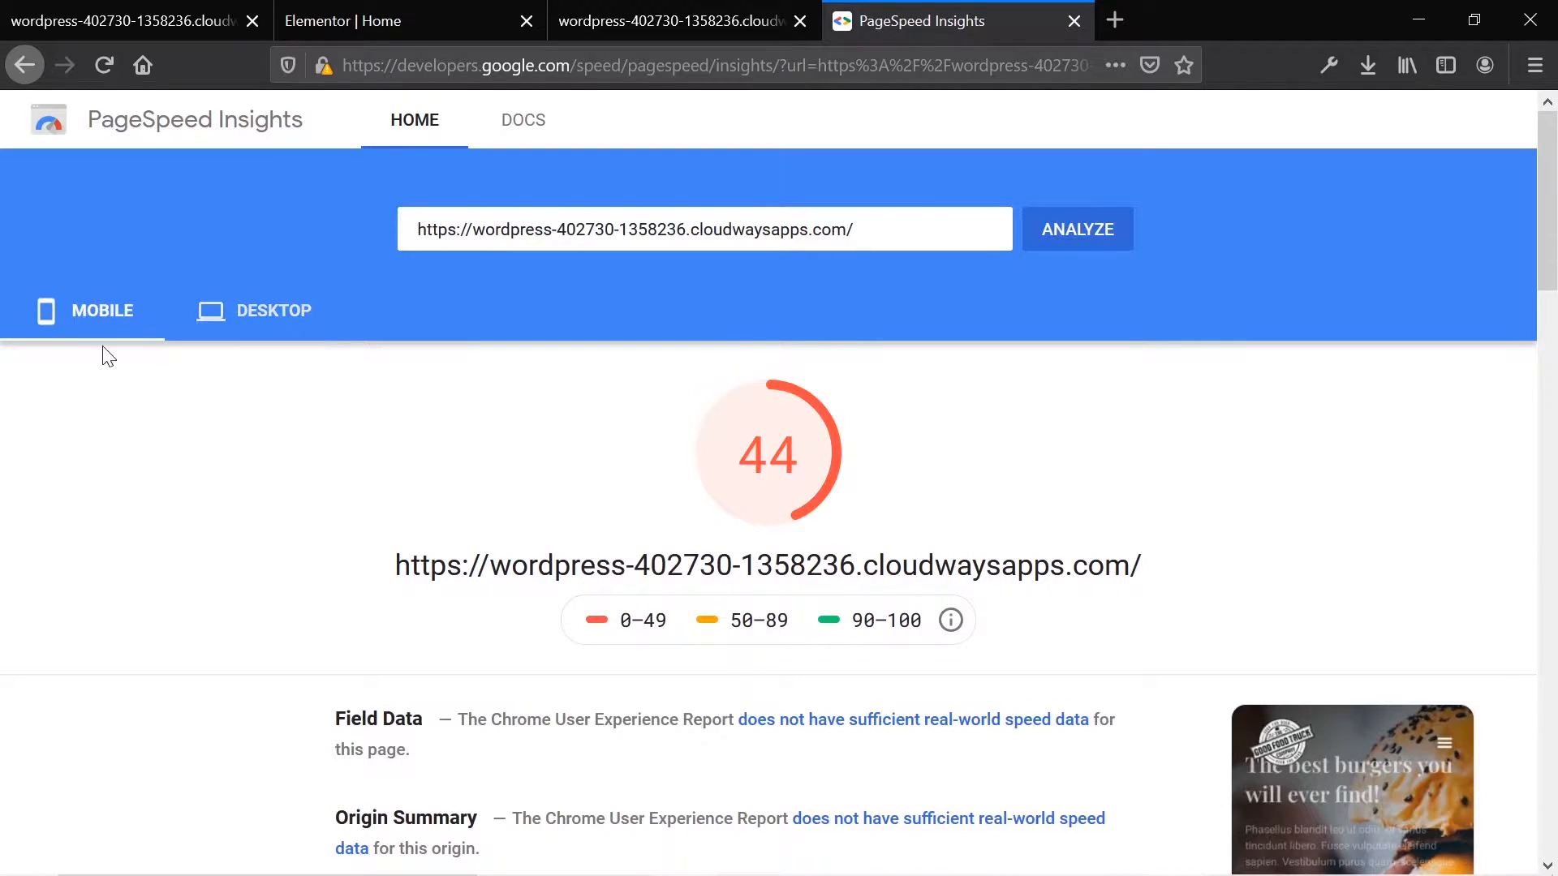
pyautogui.click(230, 323)
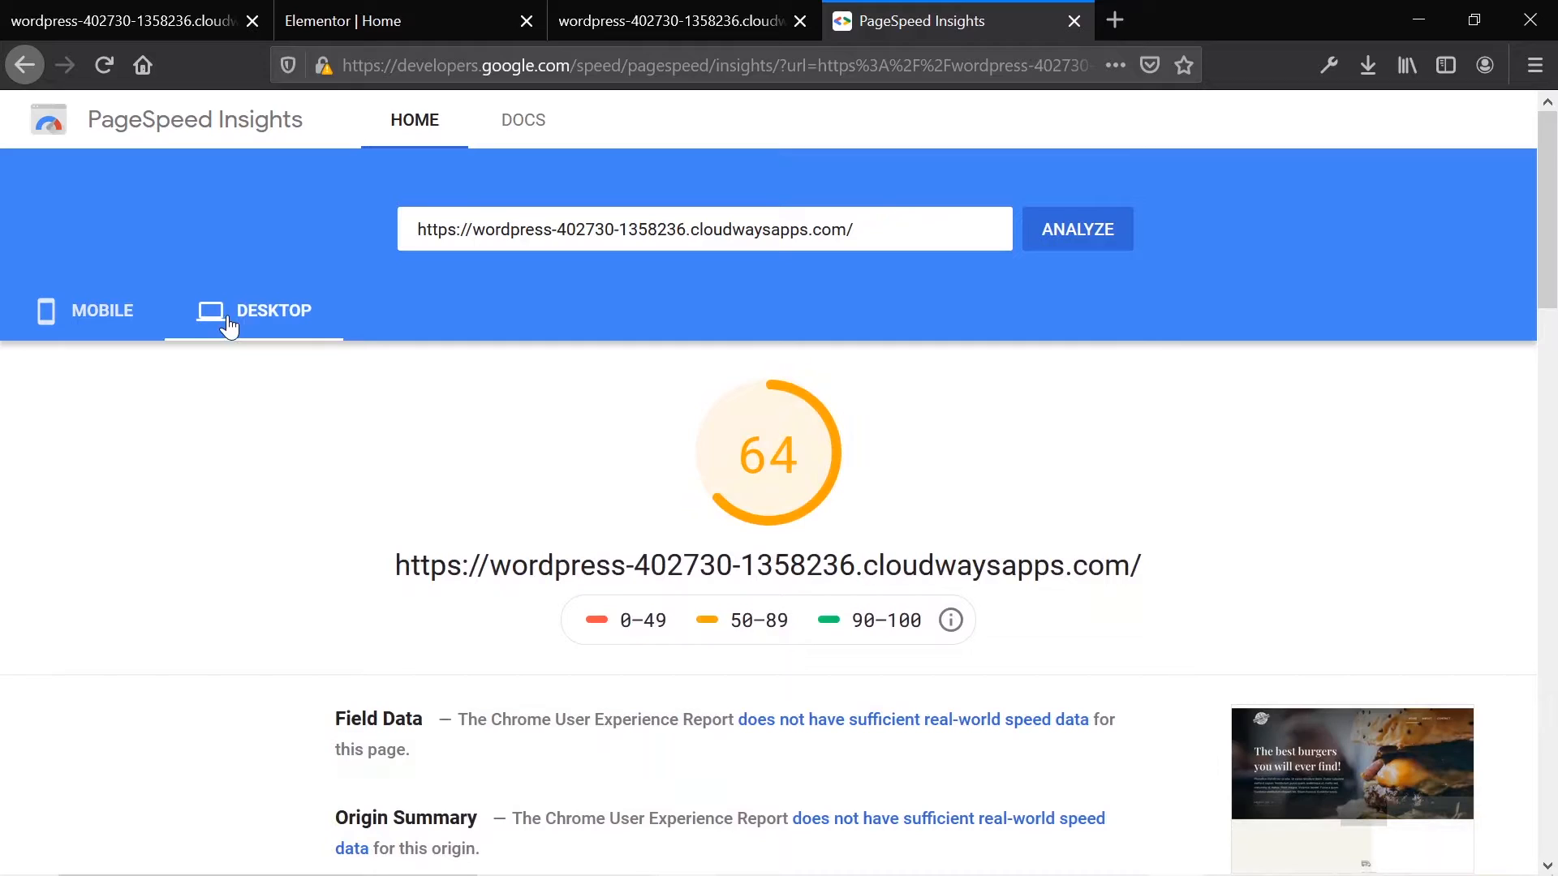
pyautogui.click(78, 324)
pyautogui.click(236, 319)
pyautogui.click(108, 324)
pyautogui.click(204, 324)
# Step: Open the analyzed burger site from the desktop report in a new tab, and return to the report
pyautogui.scroll(-3, 813, 348)
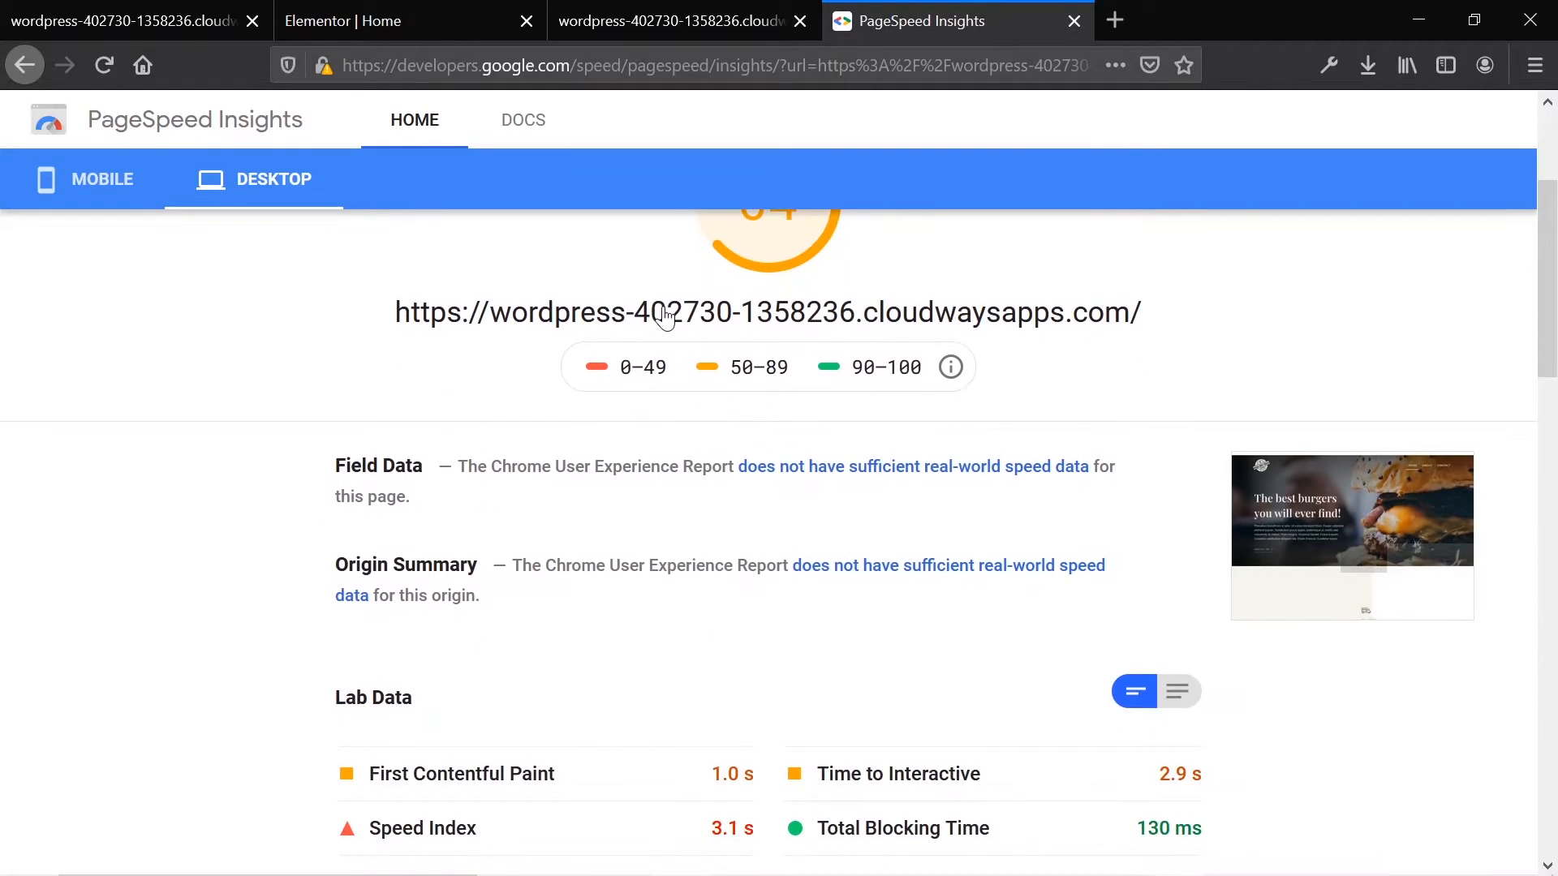
pyautogui.click(665, 316)
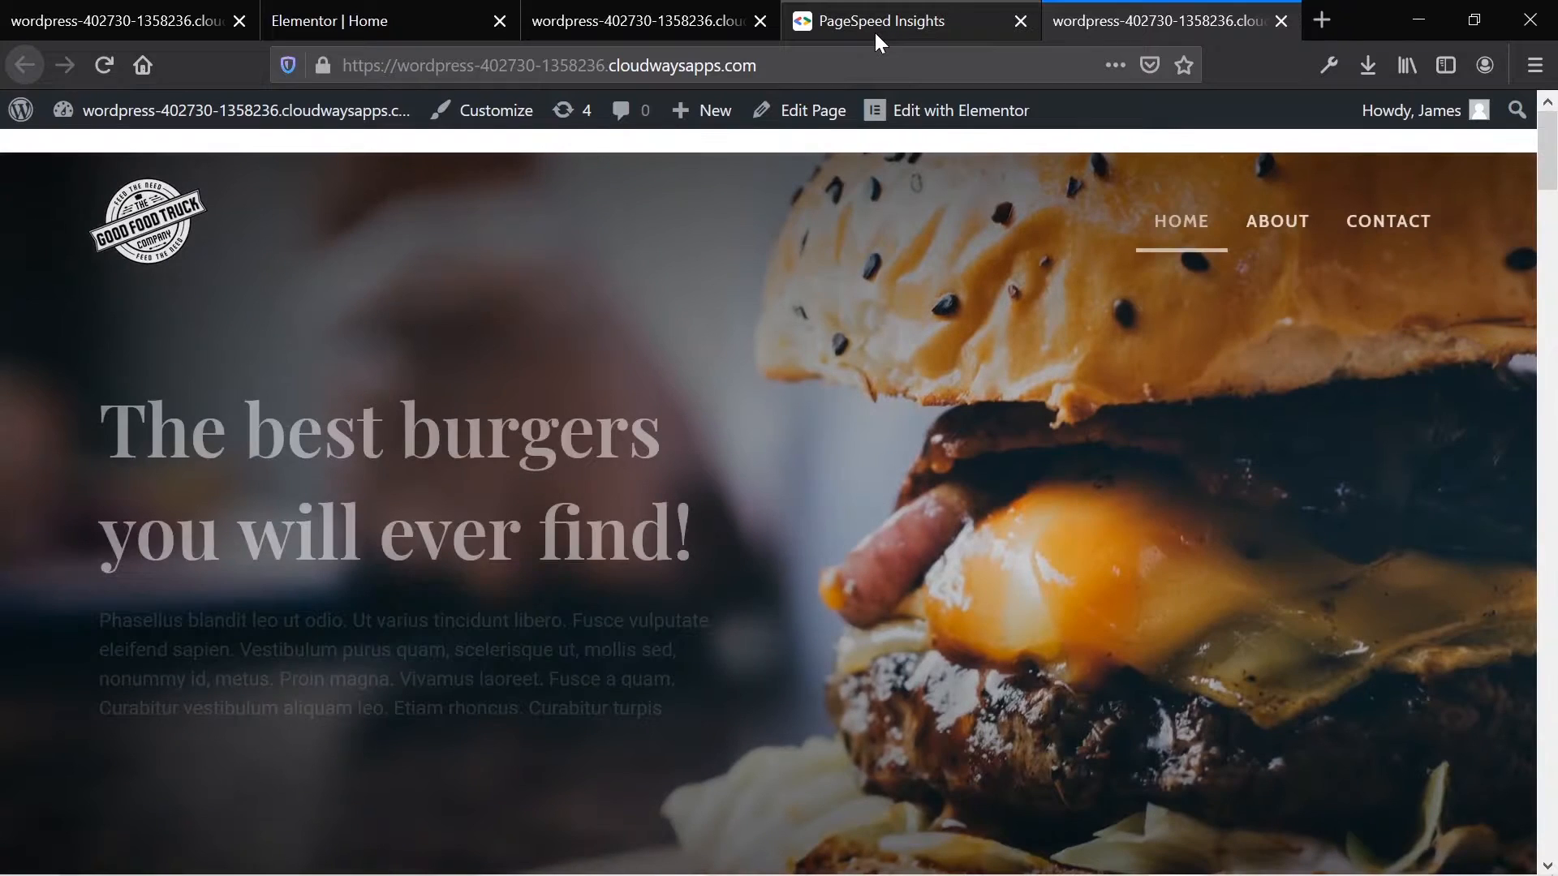
pyautogui.click(881, 21)
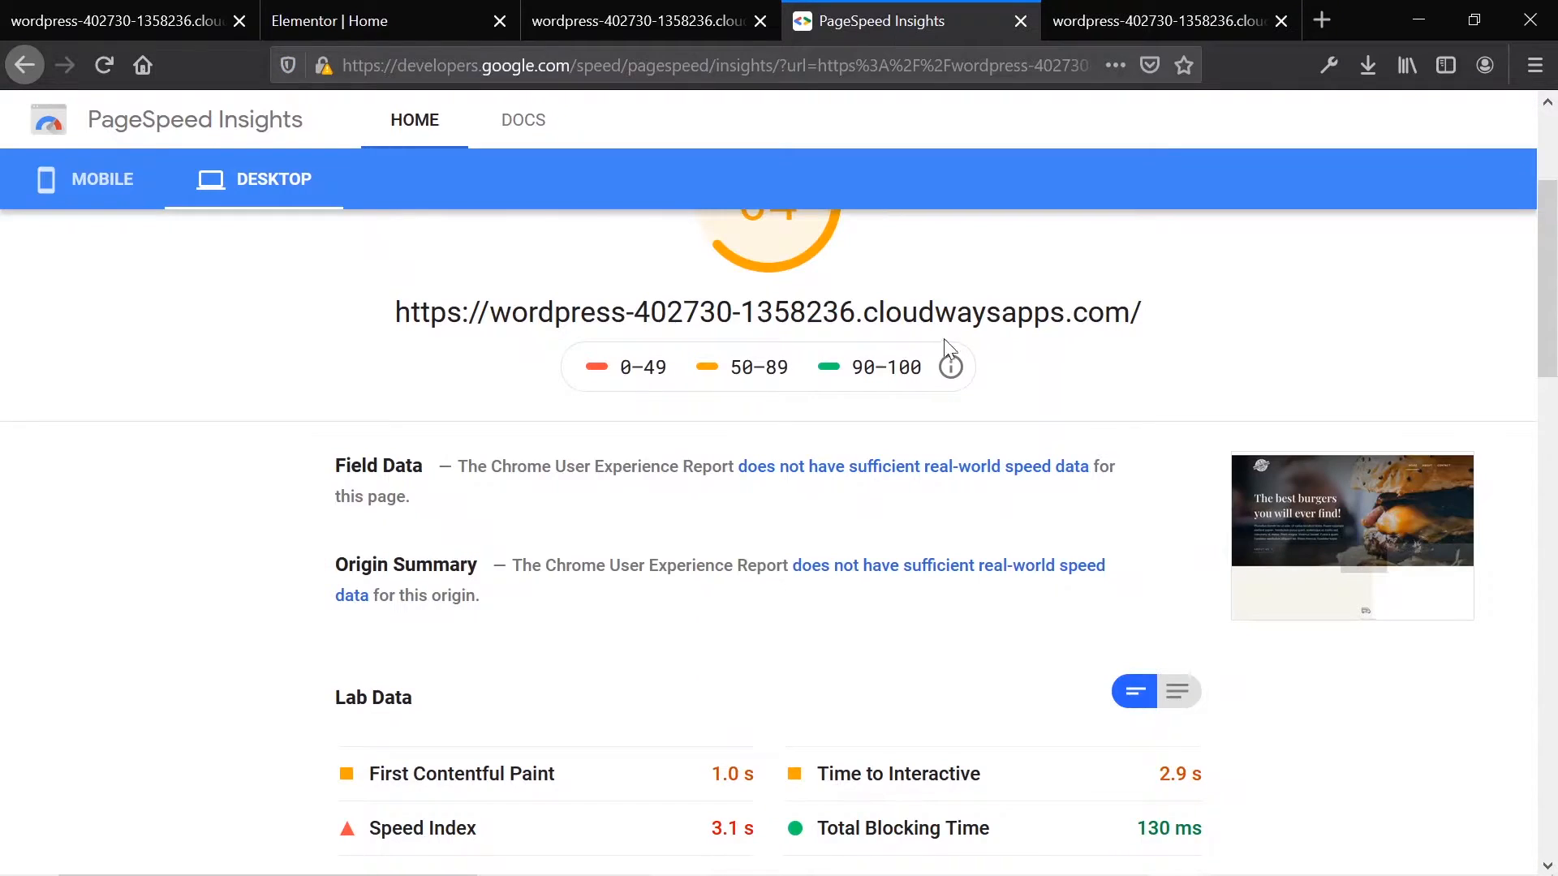
# Step: Examine the desktop report's lab data, opportunities and diagnostics down to the passed audits
pyautogui.scroll(-3, 925, 418)
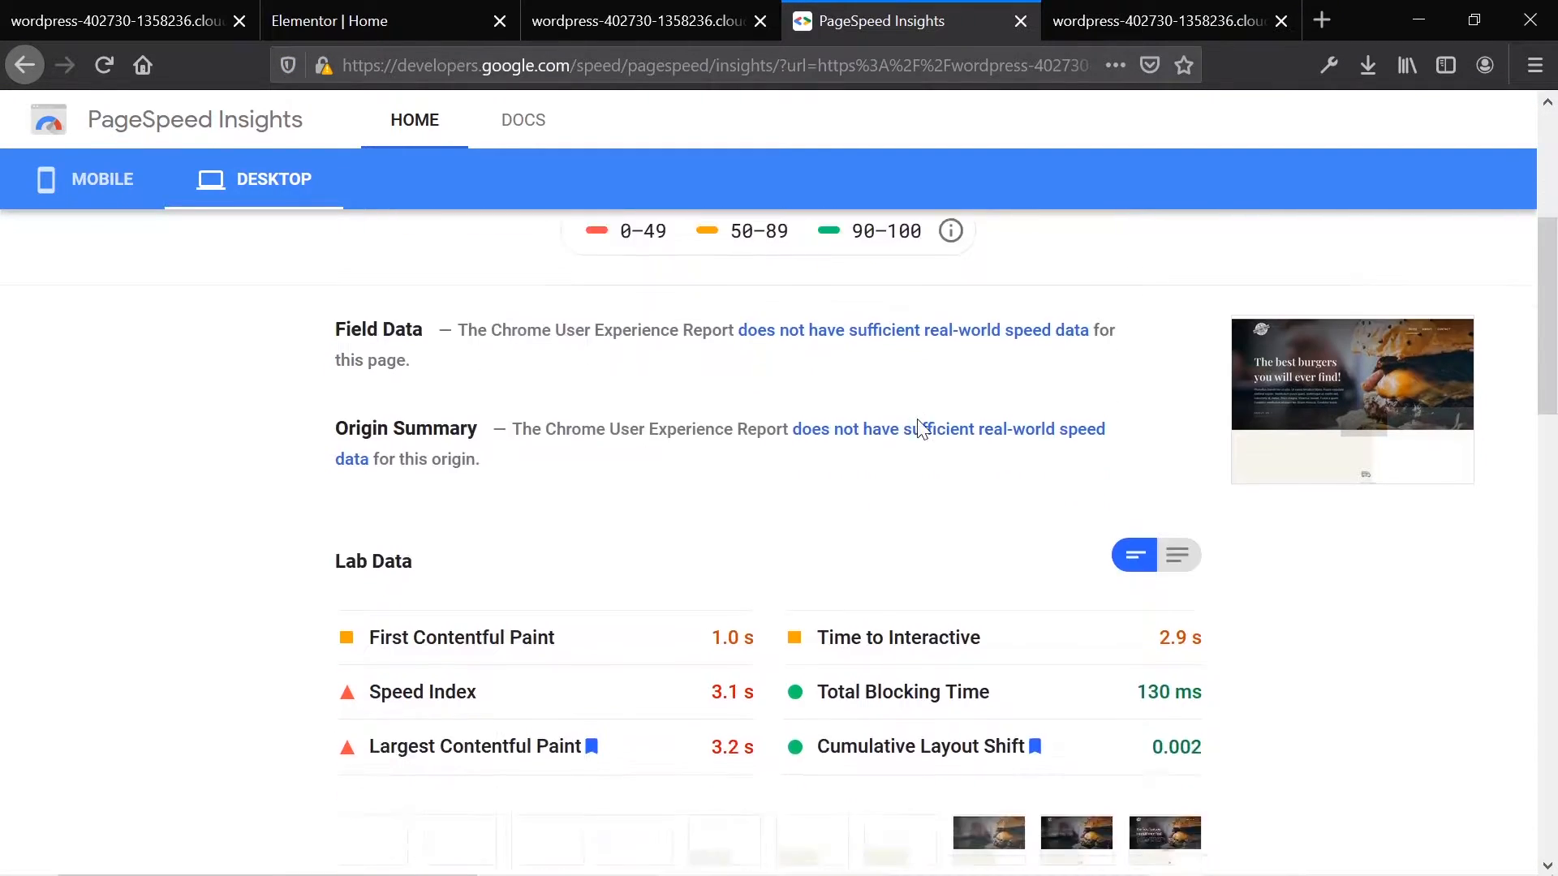
pyautogui.scroll(-6, 701, 552)
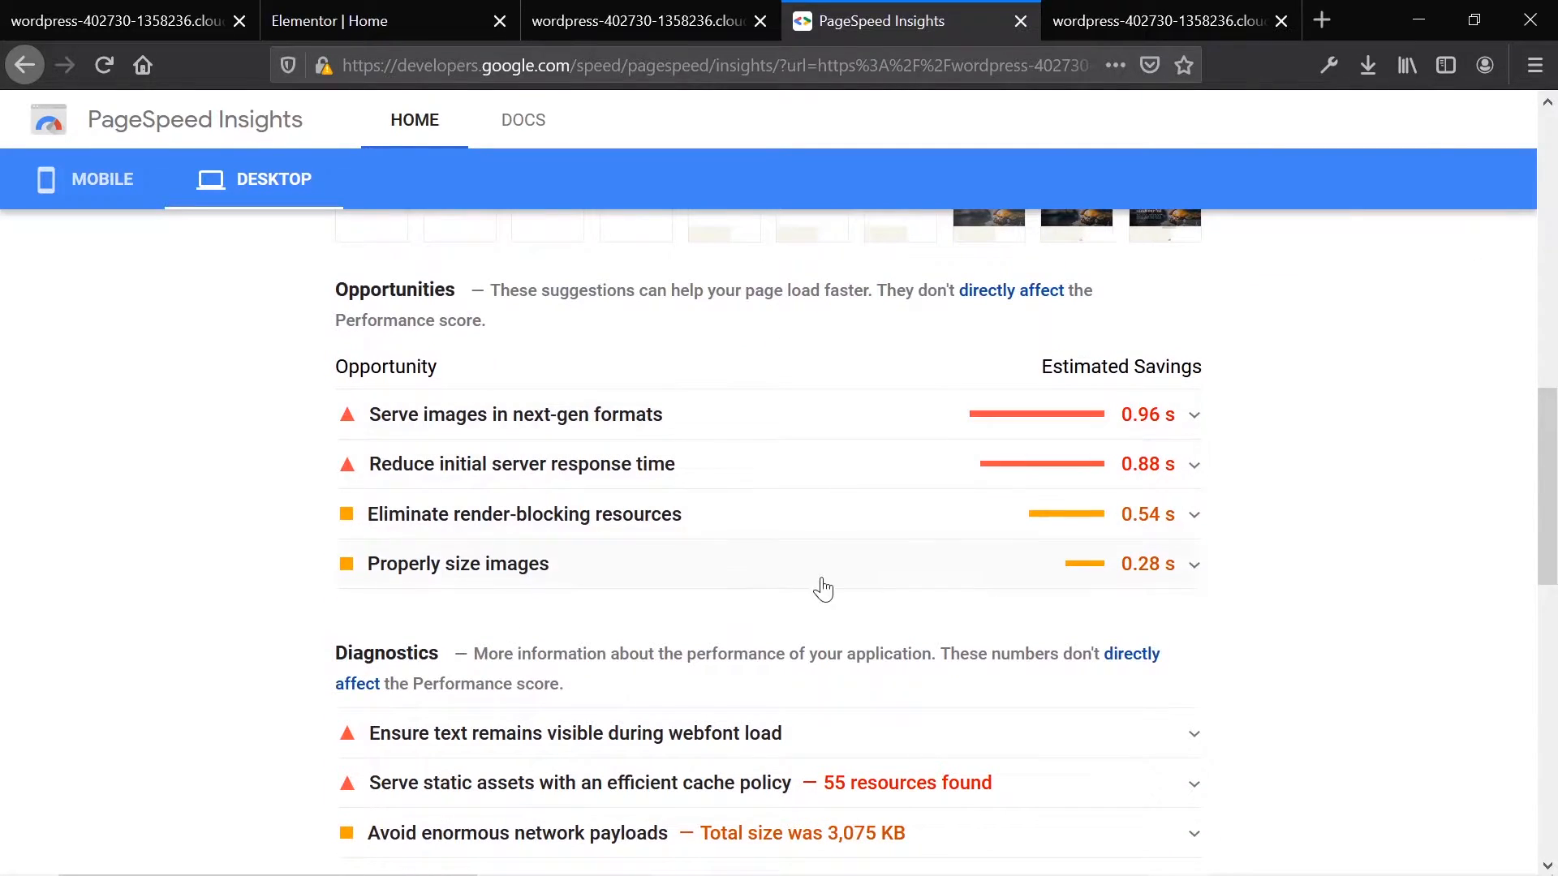
pyautogui.scroll(-6, 754, 495)
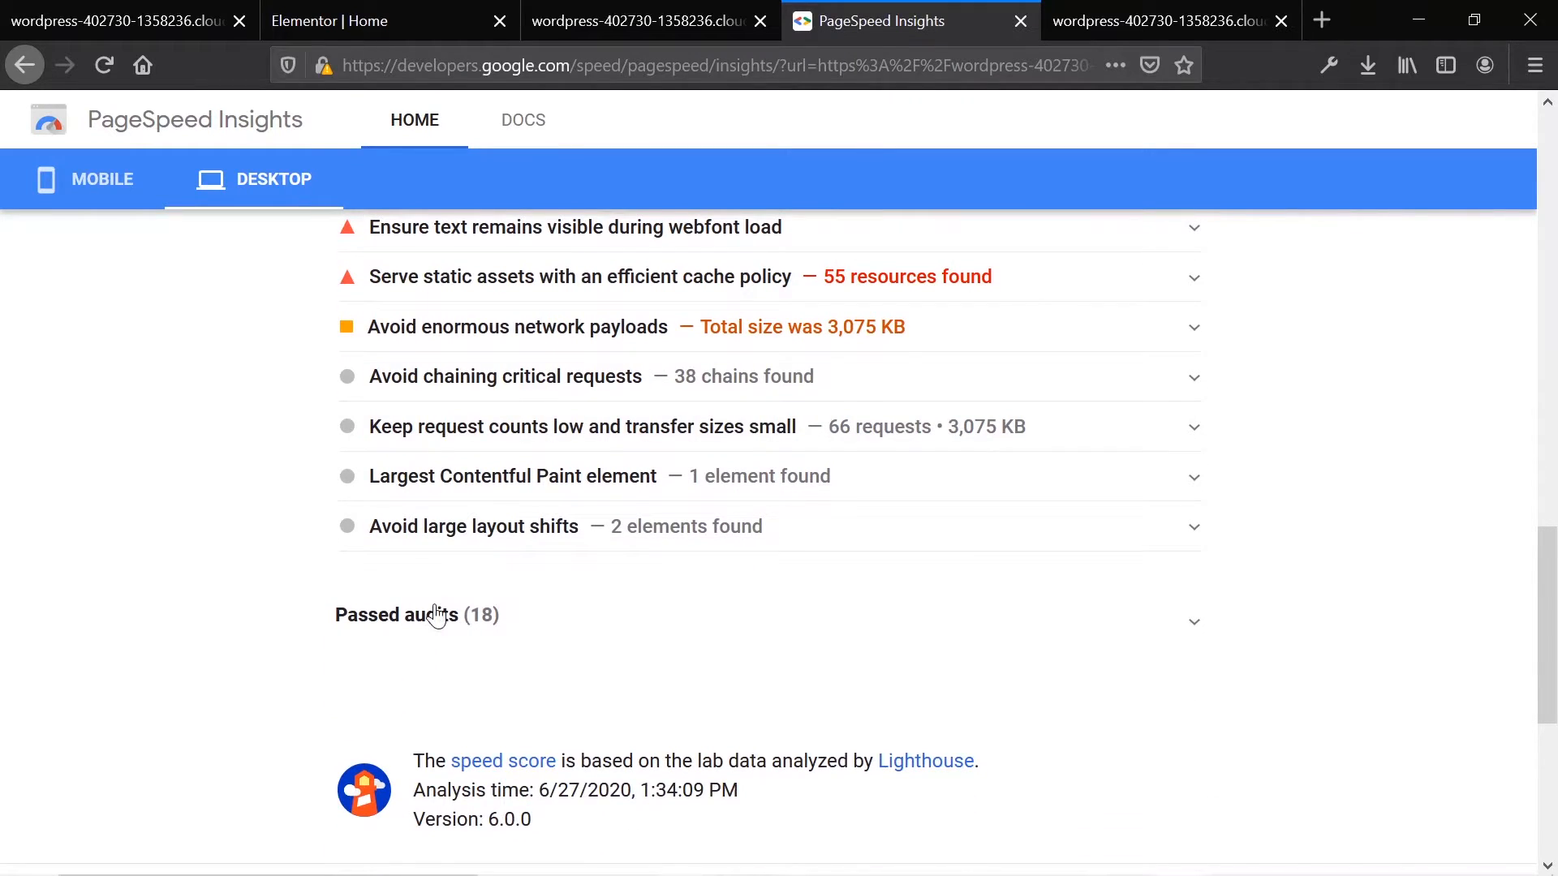
# Step: Examine the Lighthouse analysis note at the report's end and the Speed Index value in the desktop lab data
pyautogui.scroll(-3, 435, 614)
pyautogui.moveTo(577, 574); pyautogui.dragTo(415, 517)
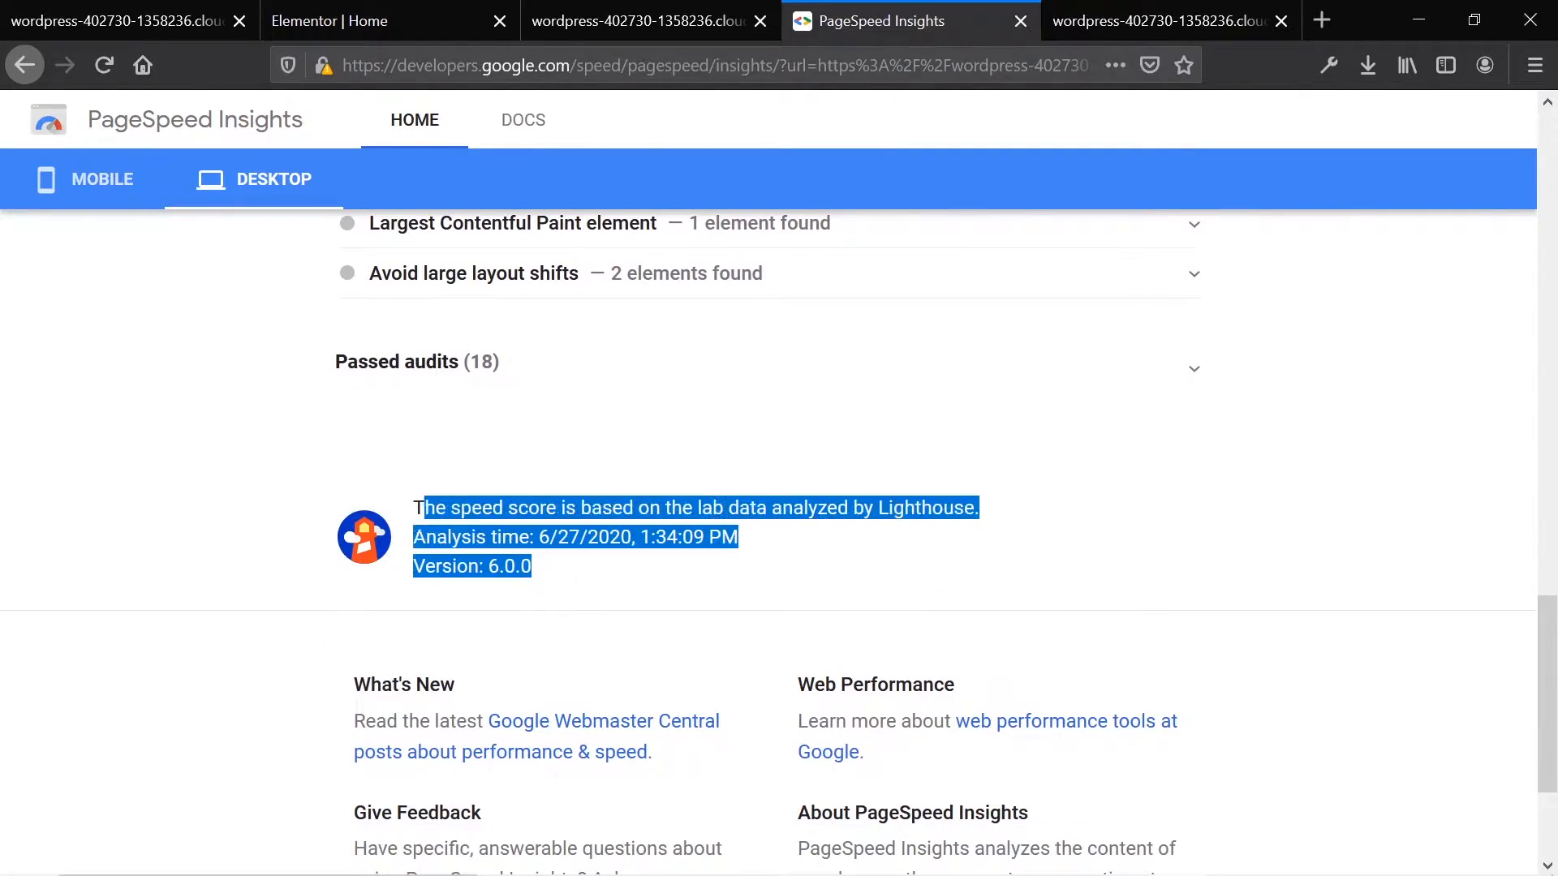
pyautogui.click(402, 482)
pyautogui.scroll(10, 385, 464)
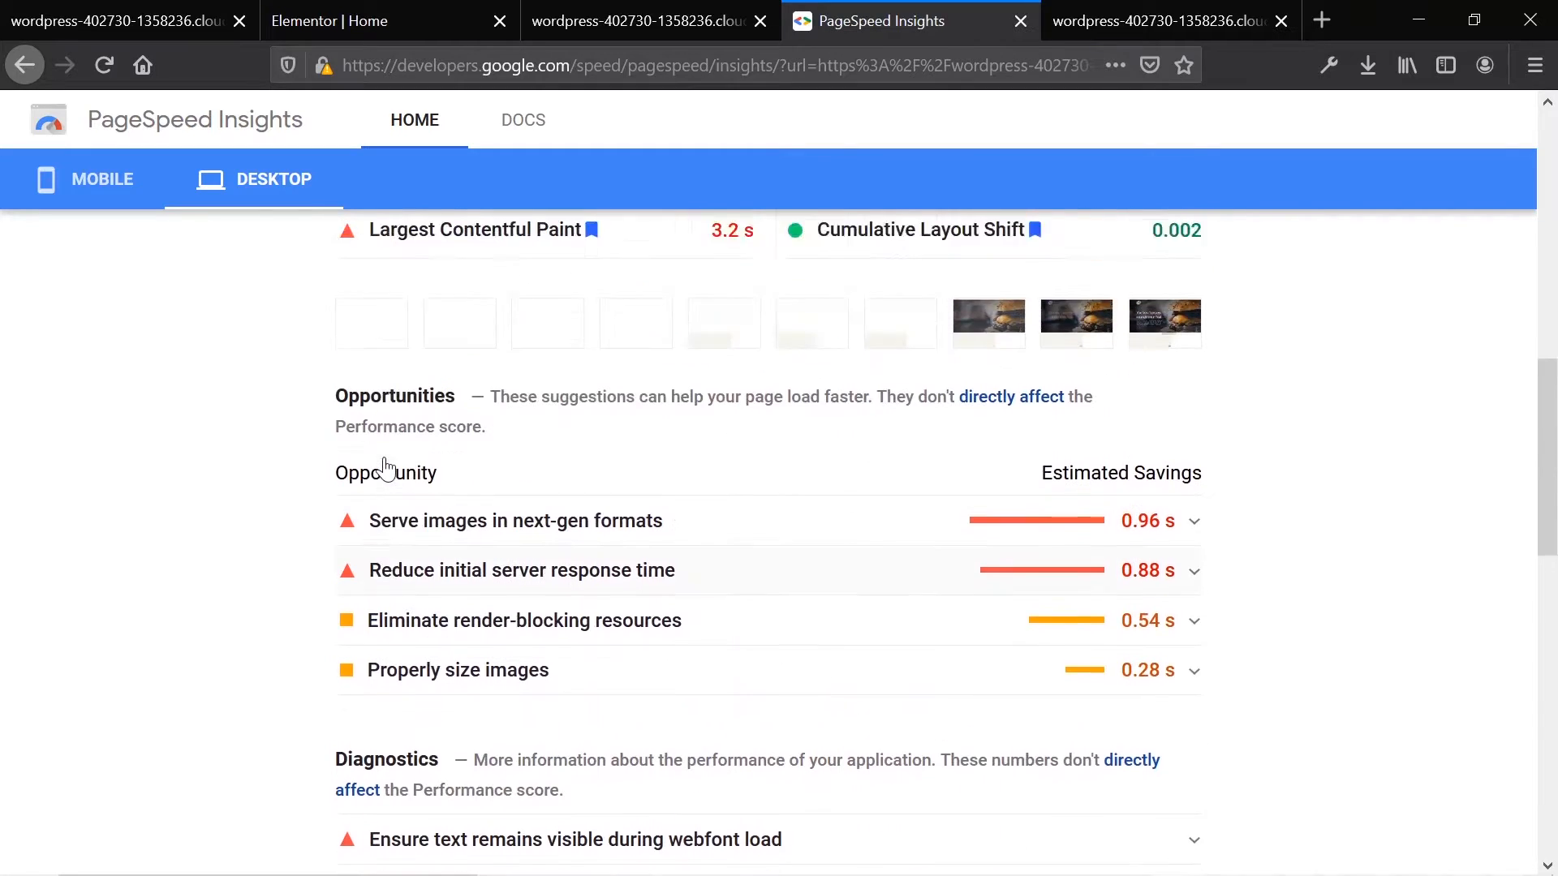
pyautogui.scroll(6, 390, 468)
pyautogui.scroll(-2, 438, 483)
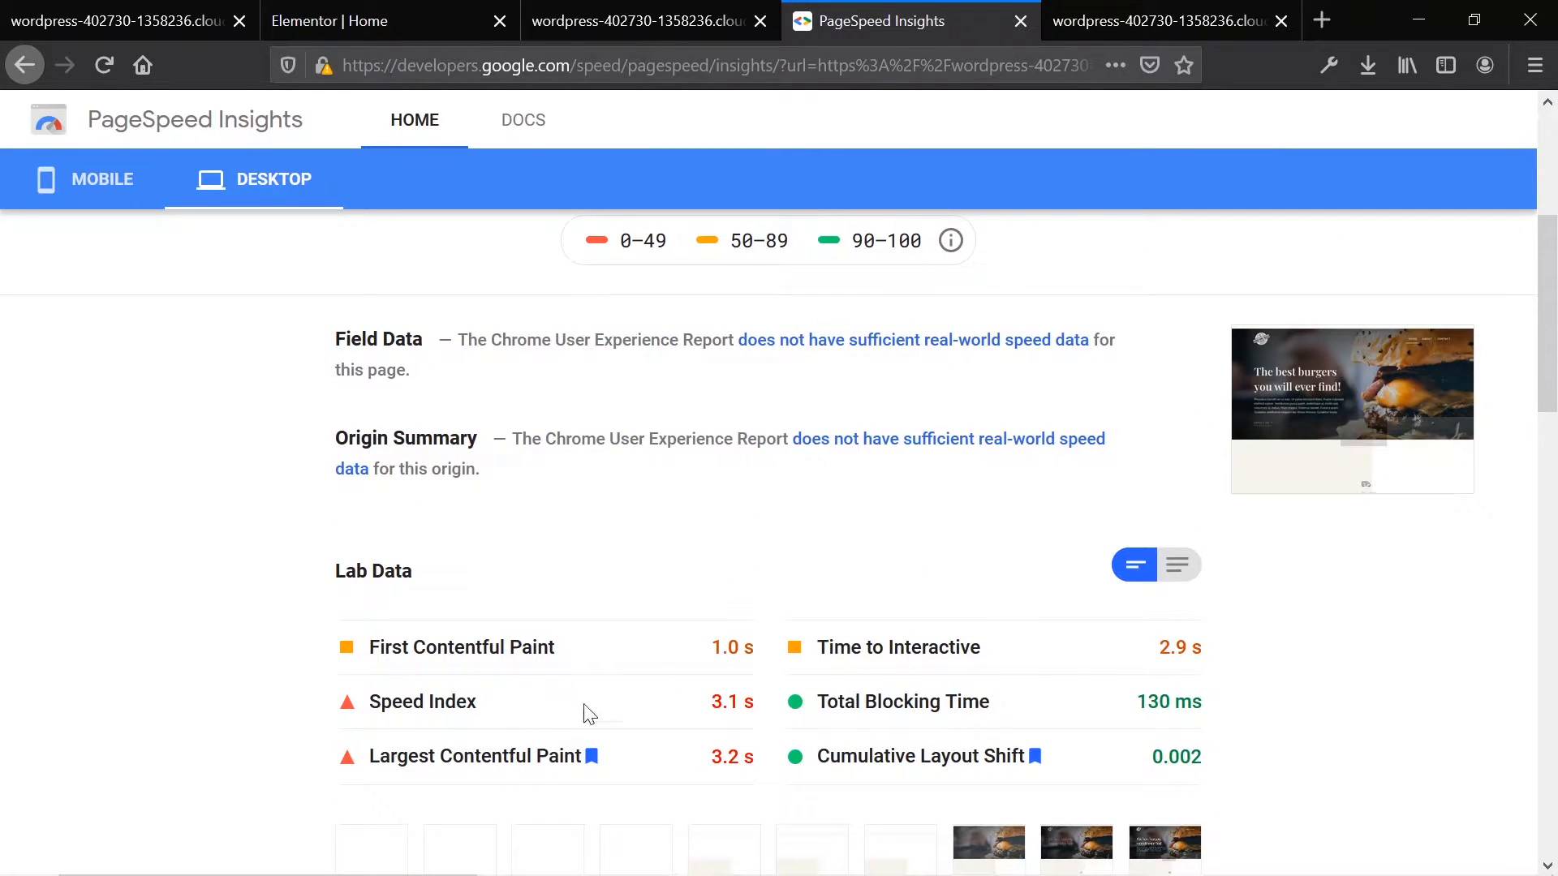
pyautogui.moveTo(728, 701); pyautogui.dragTo(744, 701)
pyautogui.tripleClick(735, 702)
pyautogui.click(628, 680)
# Step: Expand the lab data metric descriptions, then read the Speed Index explanation and the Opportunities note
pyautogui.click(1171, 572)
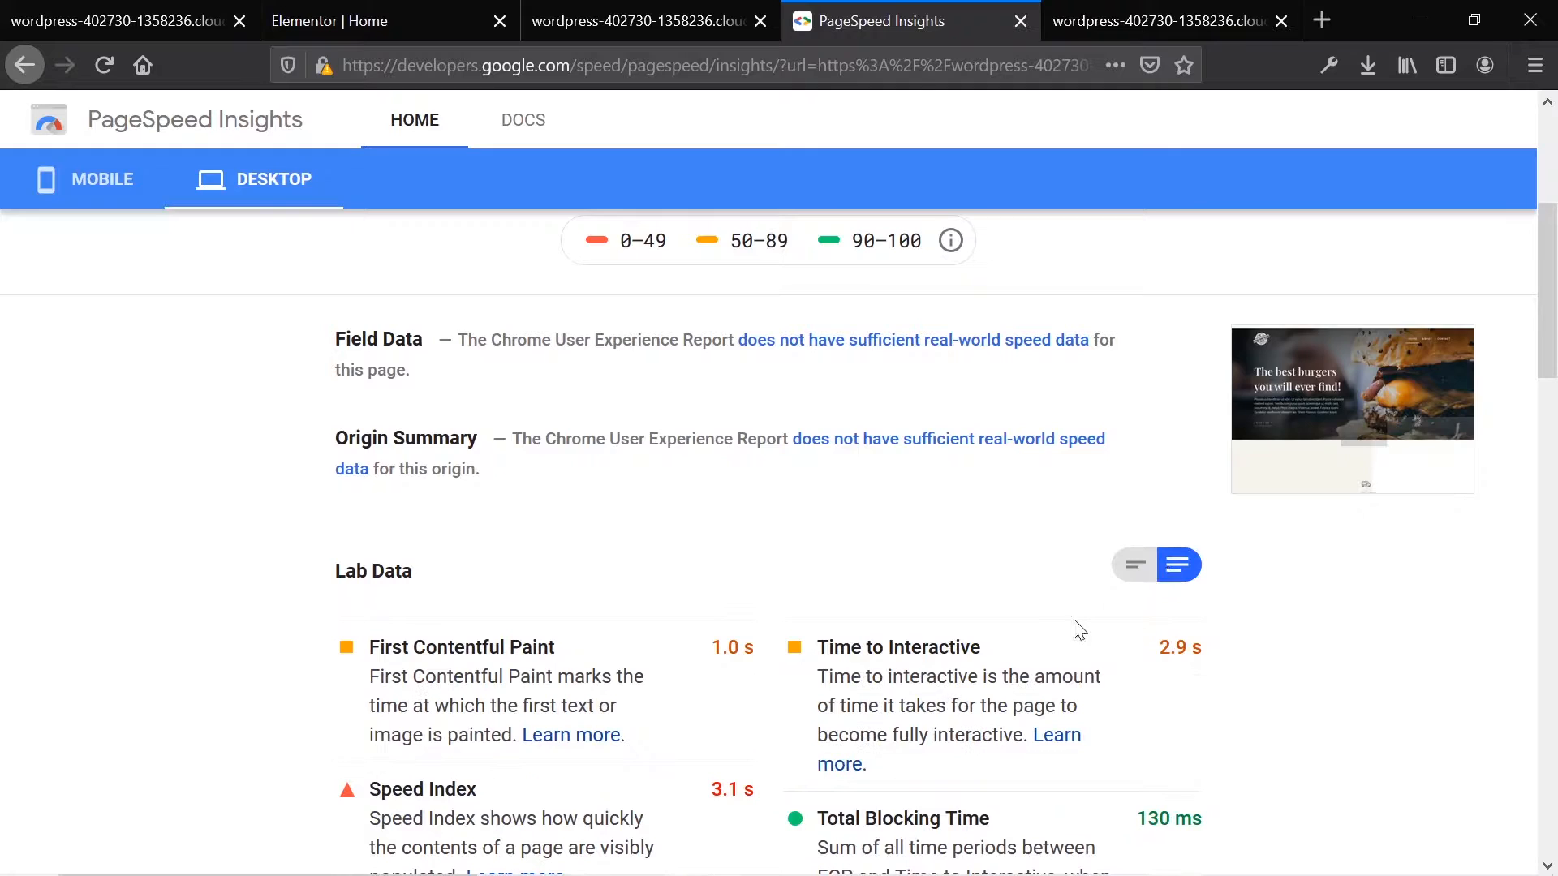
pyautogui.scroll(-3, 1086, 627)
pyautogui.scroll(-2, 947, 536)
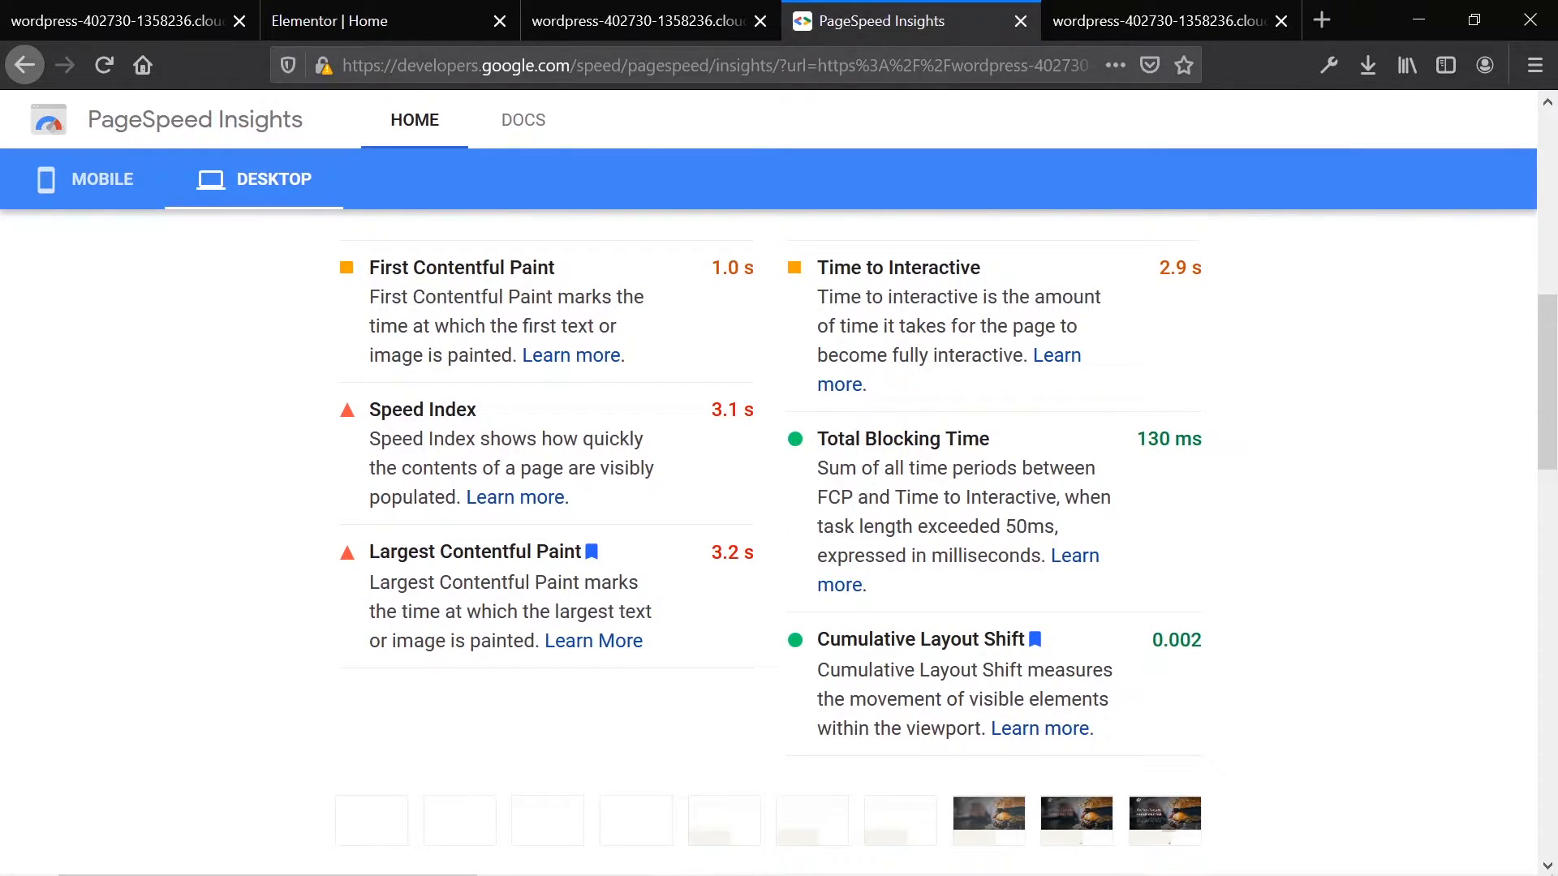
pyautogui.tripleClick(574, 458)
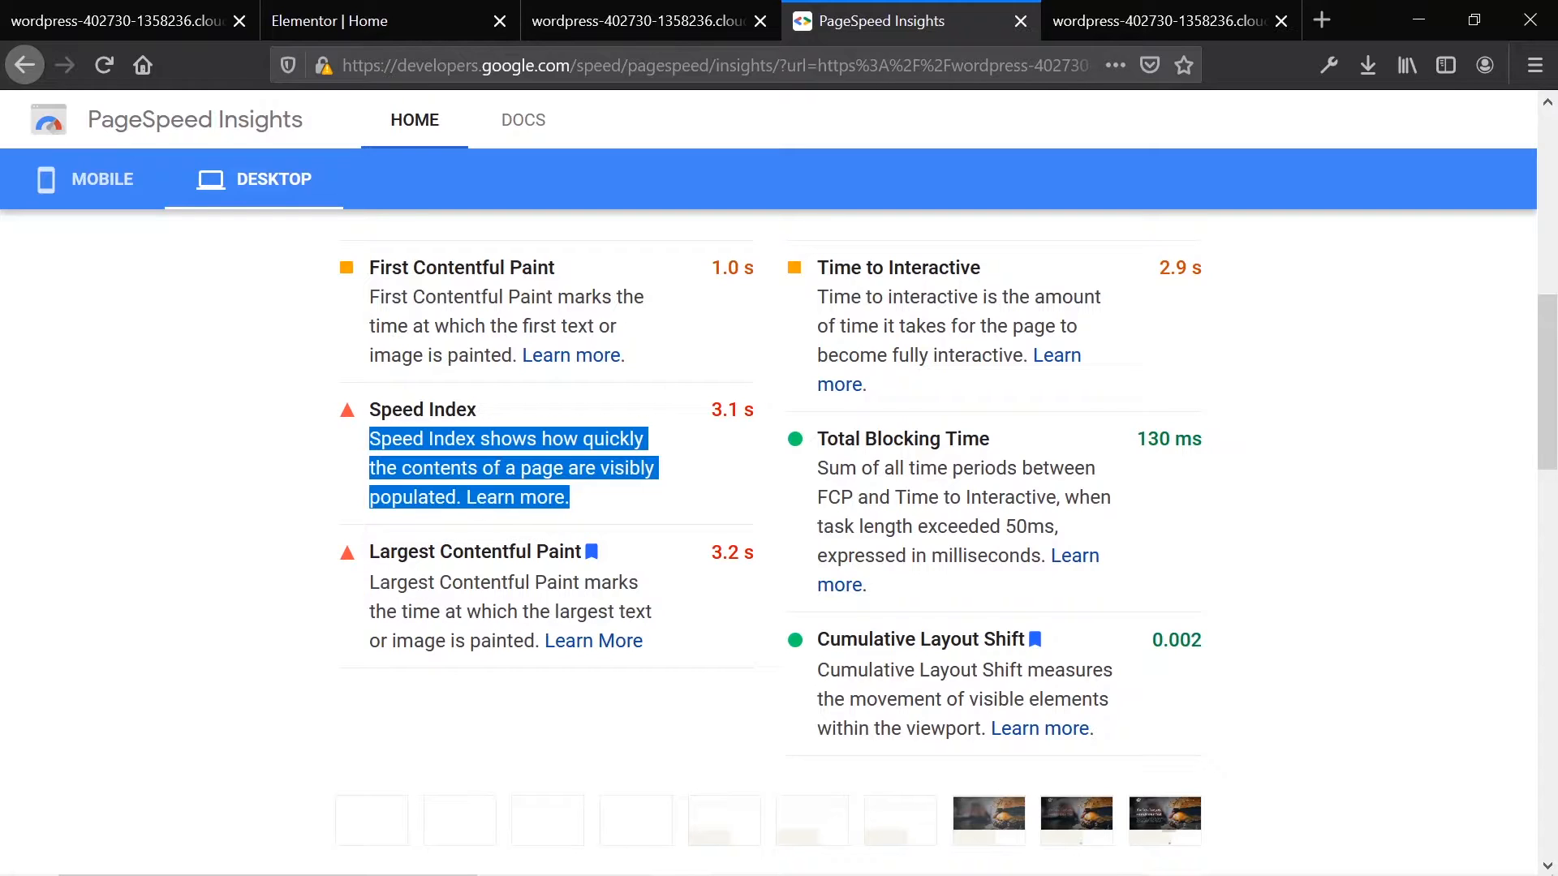
pyautogui.scroll(-6, 522, 476)
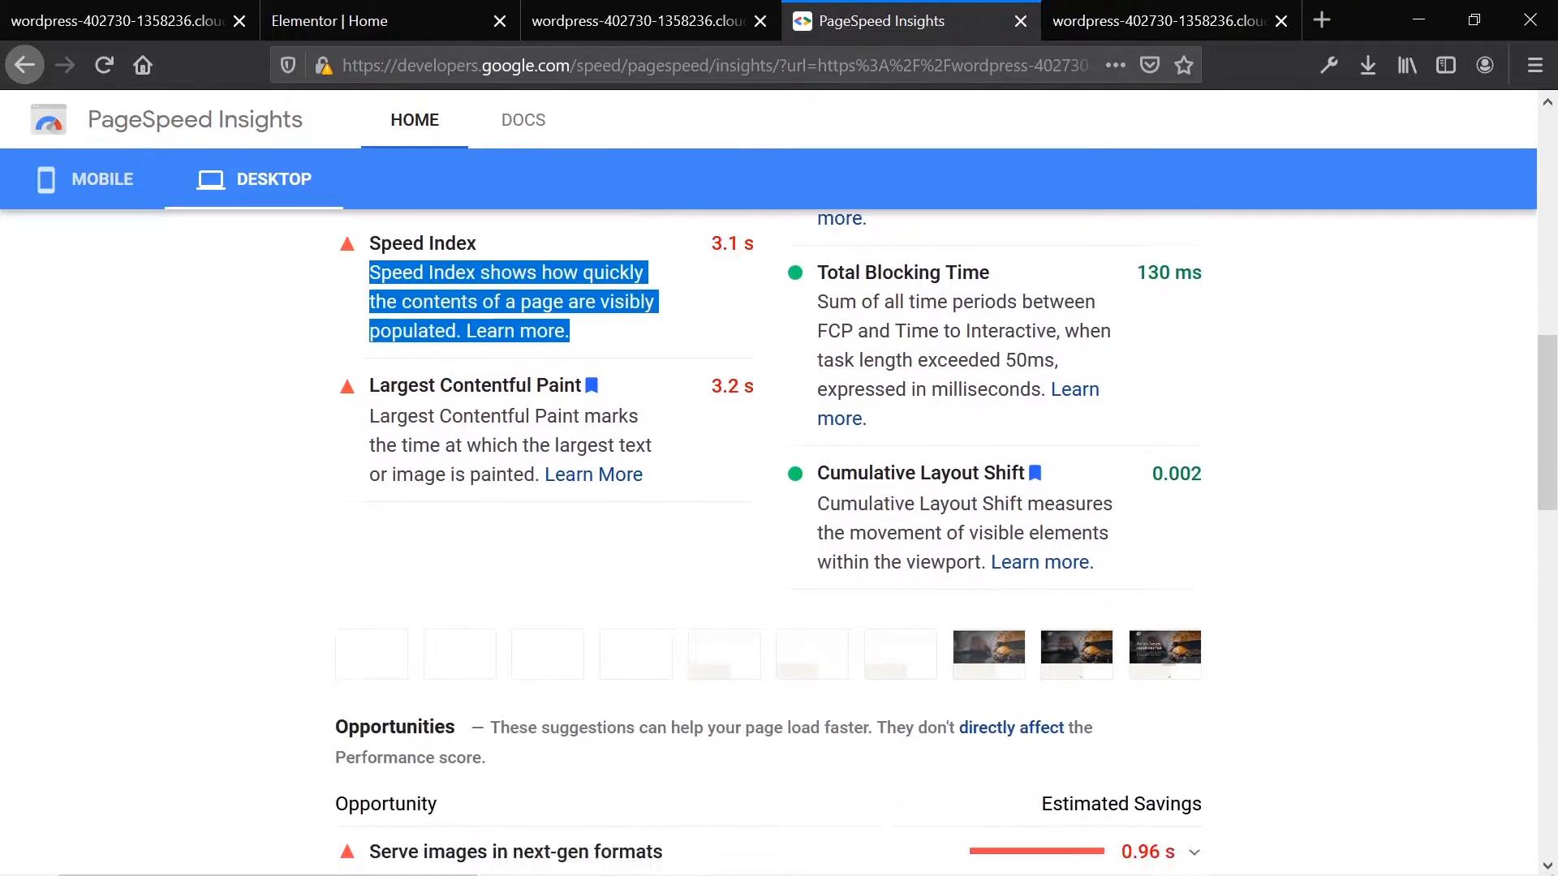
pyautogui.moveTo(335, 387); pyautogui.dragTo(487, 418)
pyautogui.click(487, 418)
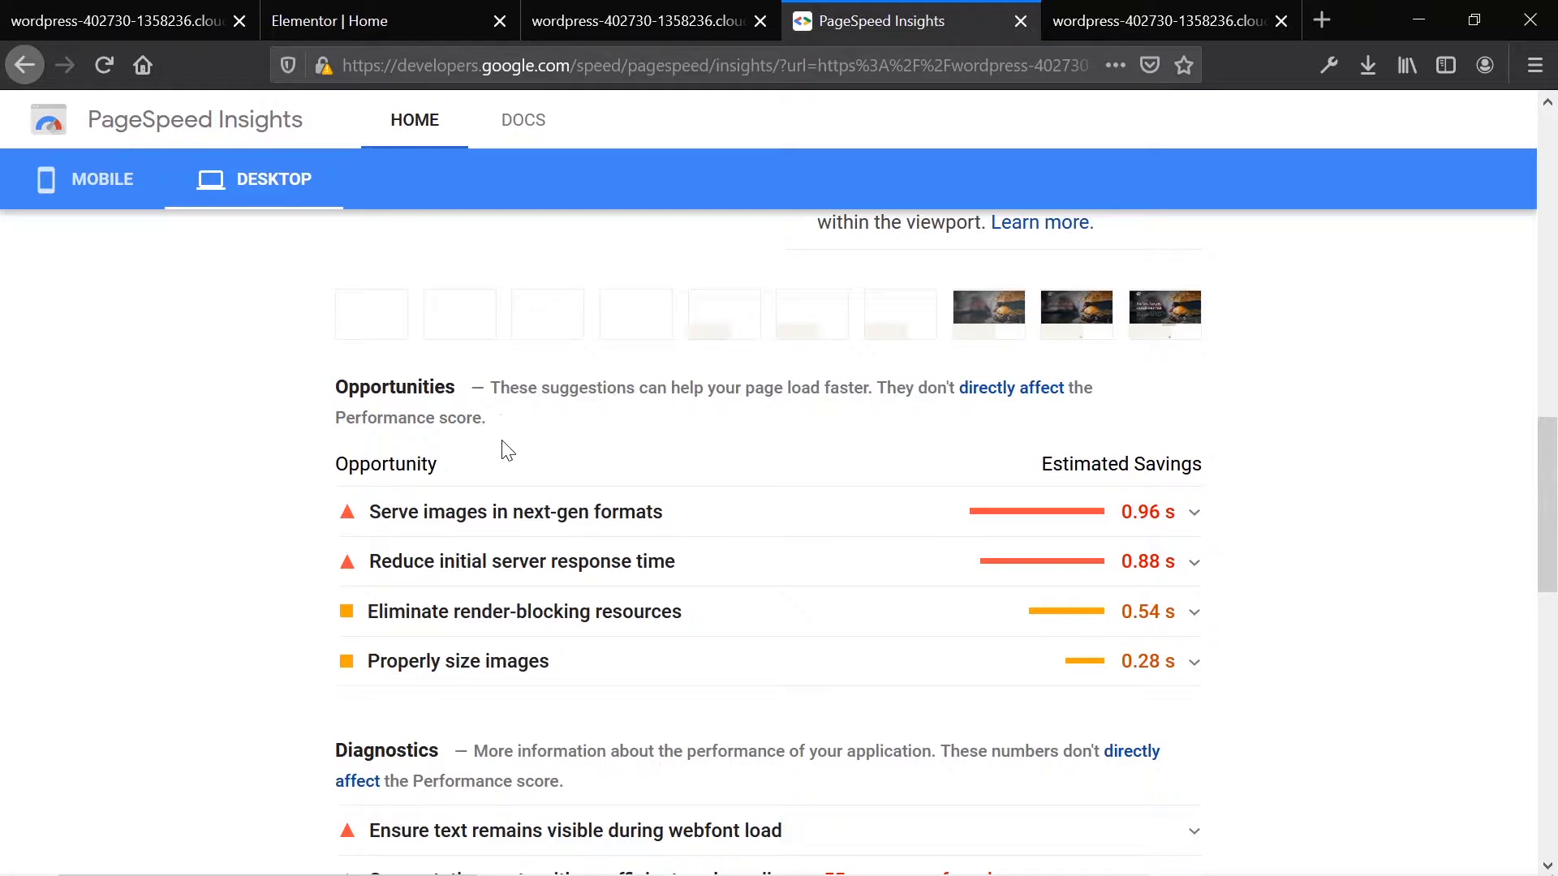
# Step: Compare the overall desktop performance score with the Speed Index in the lab data
pyautogui.scroll(10, 507, 450)
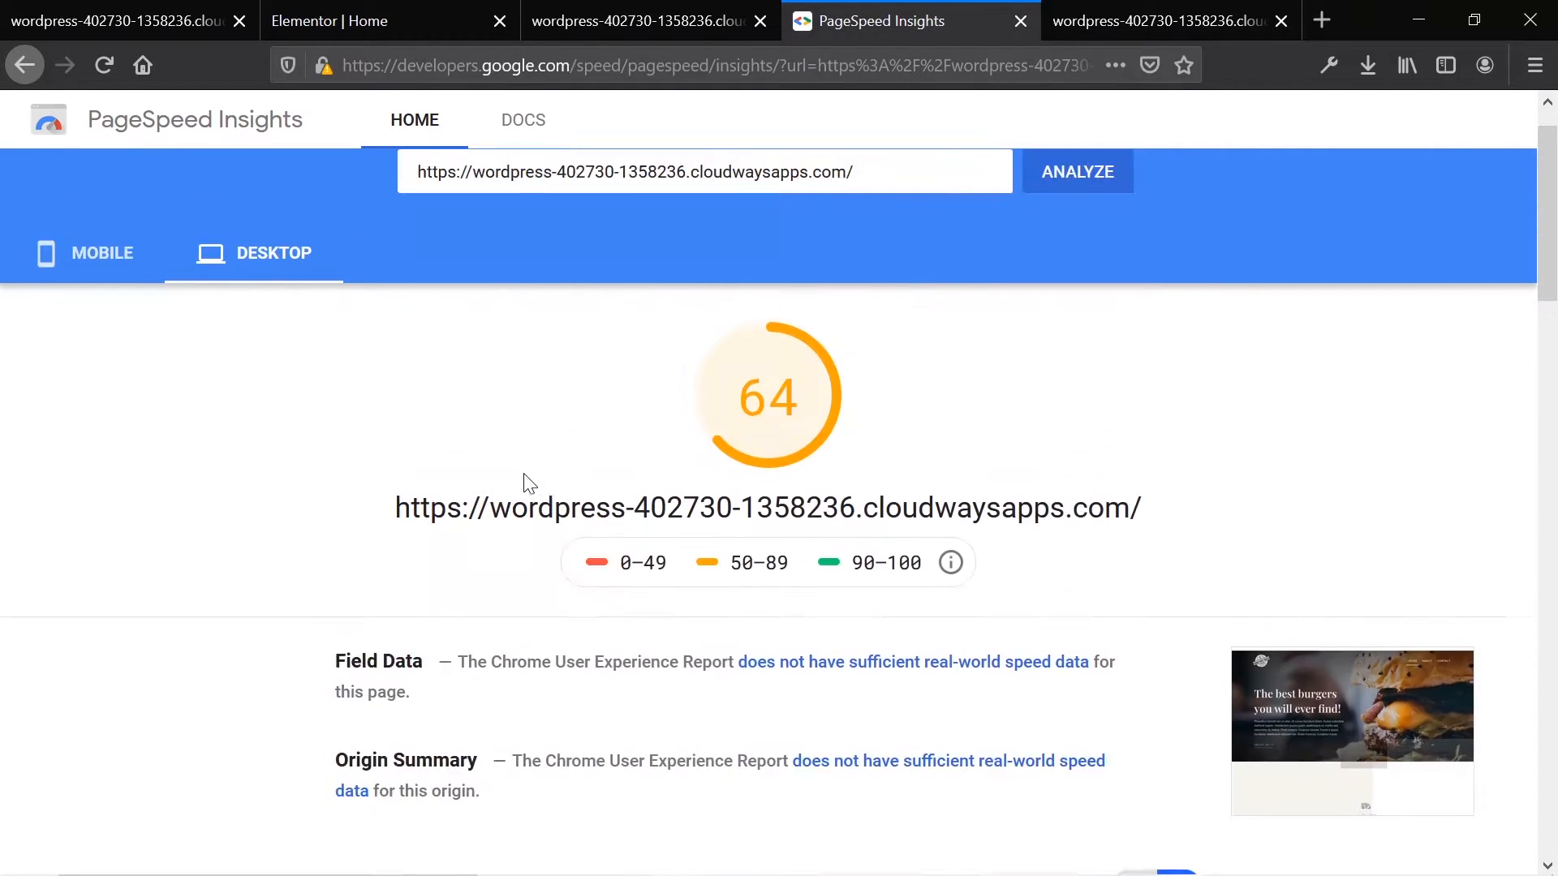
pyautogui.doubleClick(768, 454)
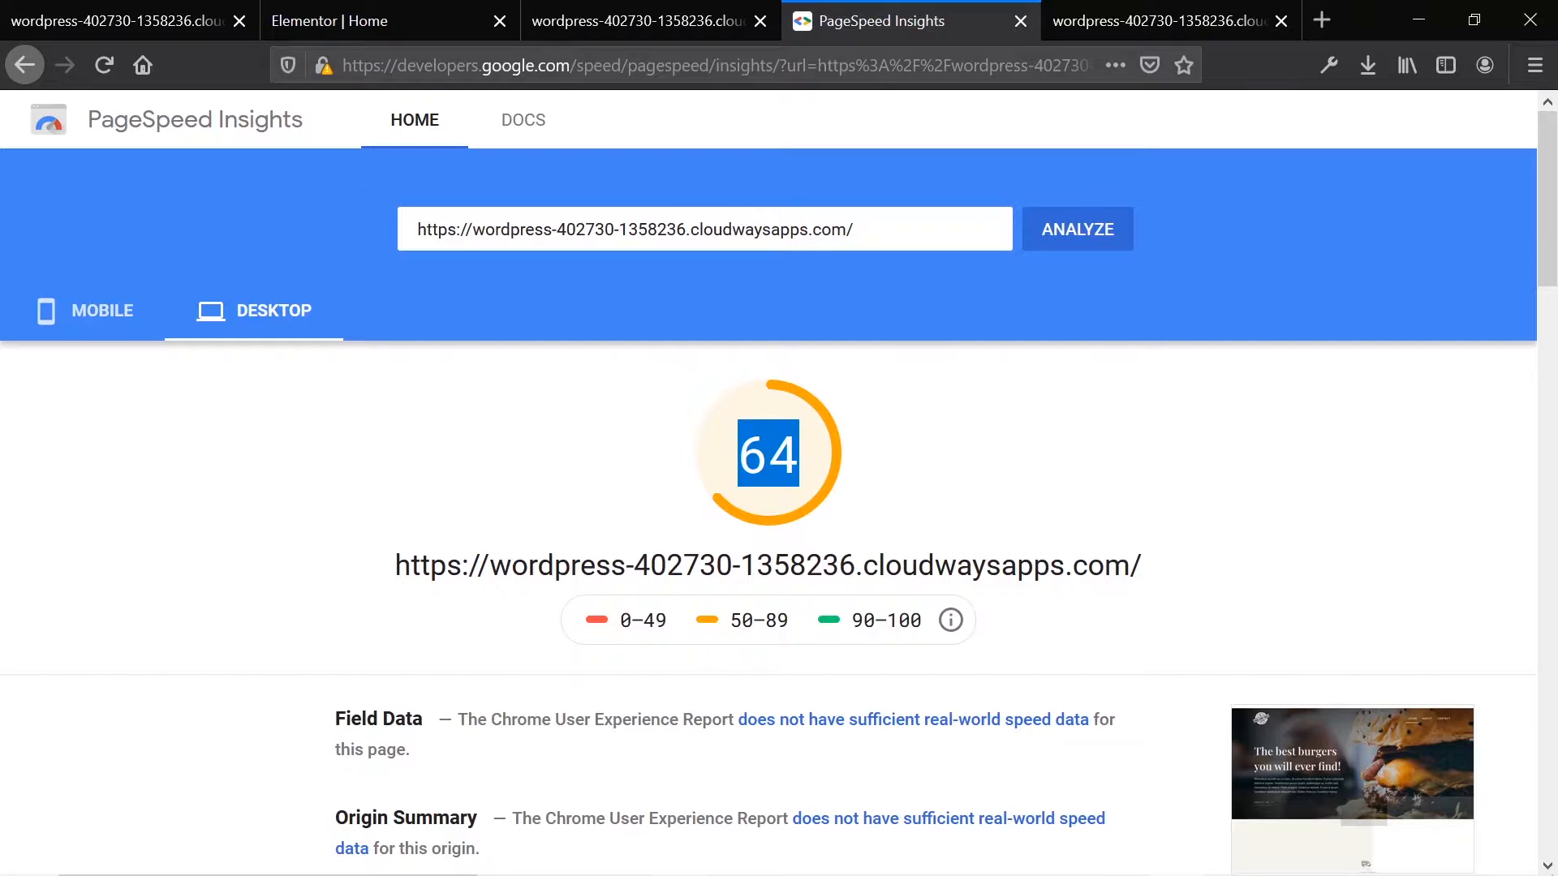
pyautogui.click(897, 469)
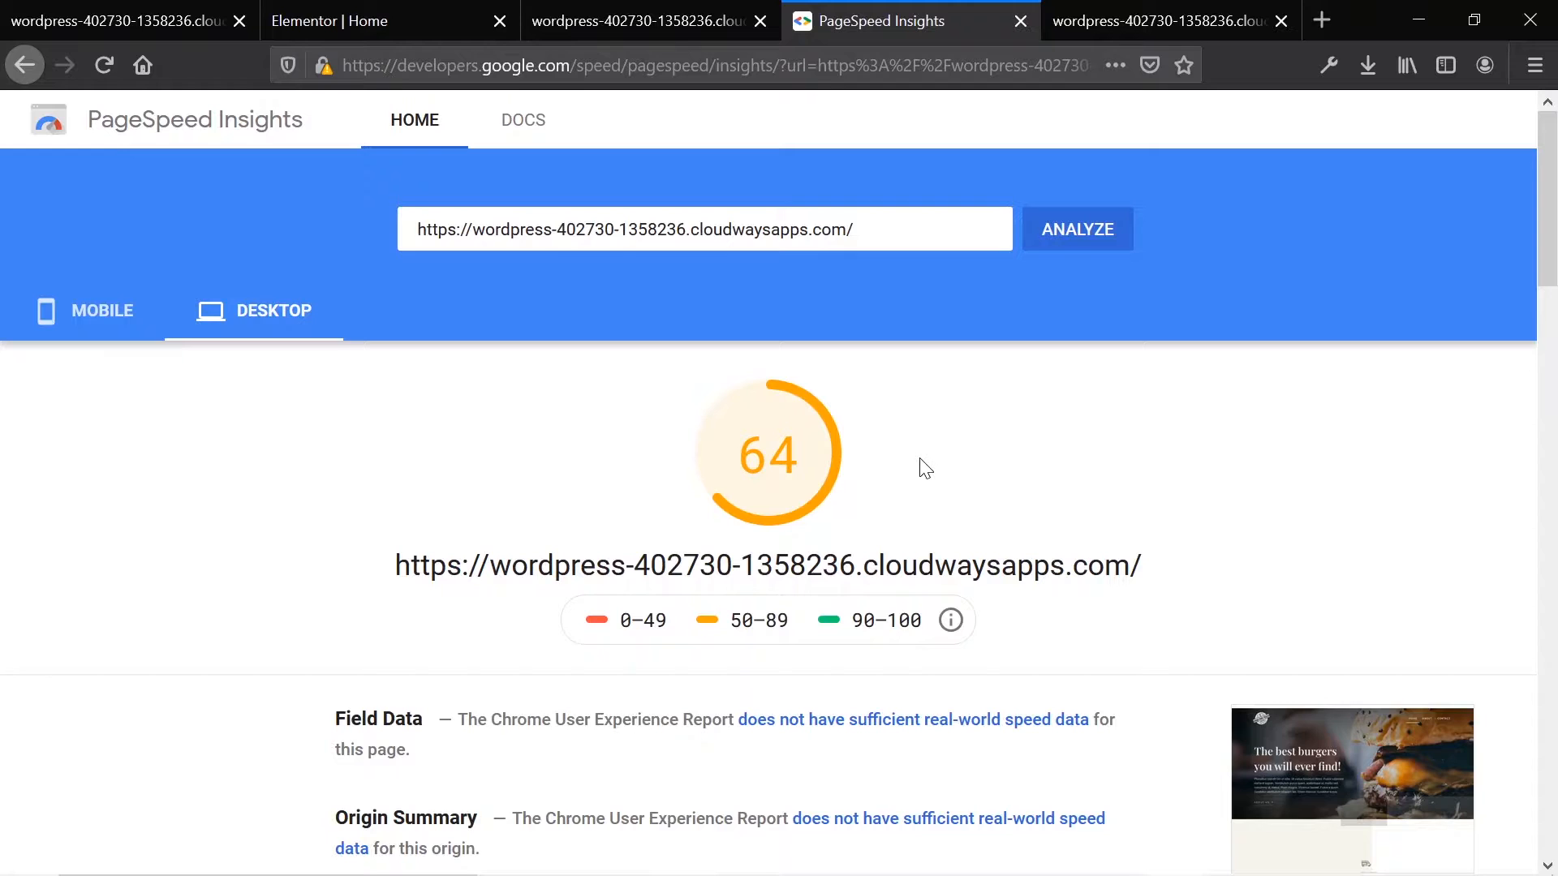
pyautogui.scroll(-7, 925, 469)
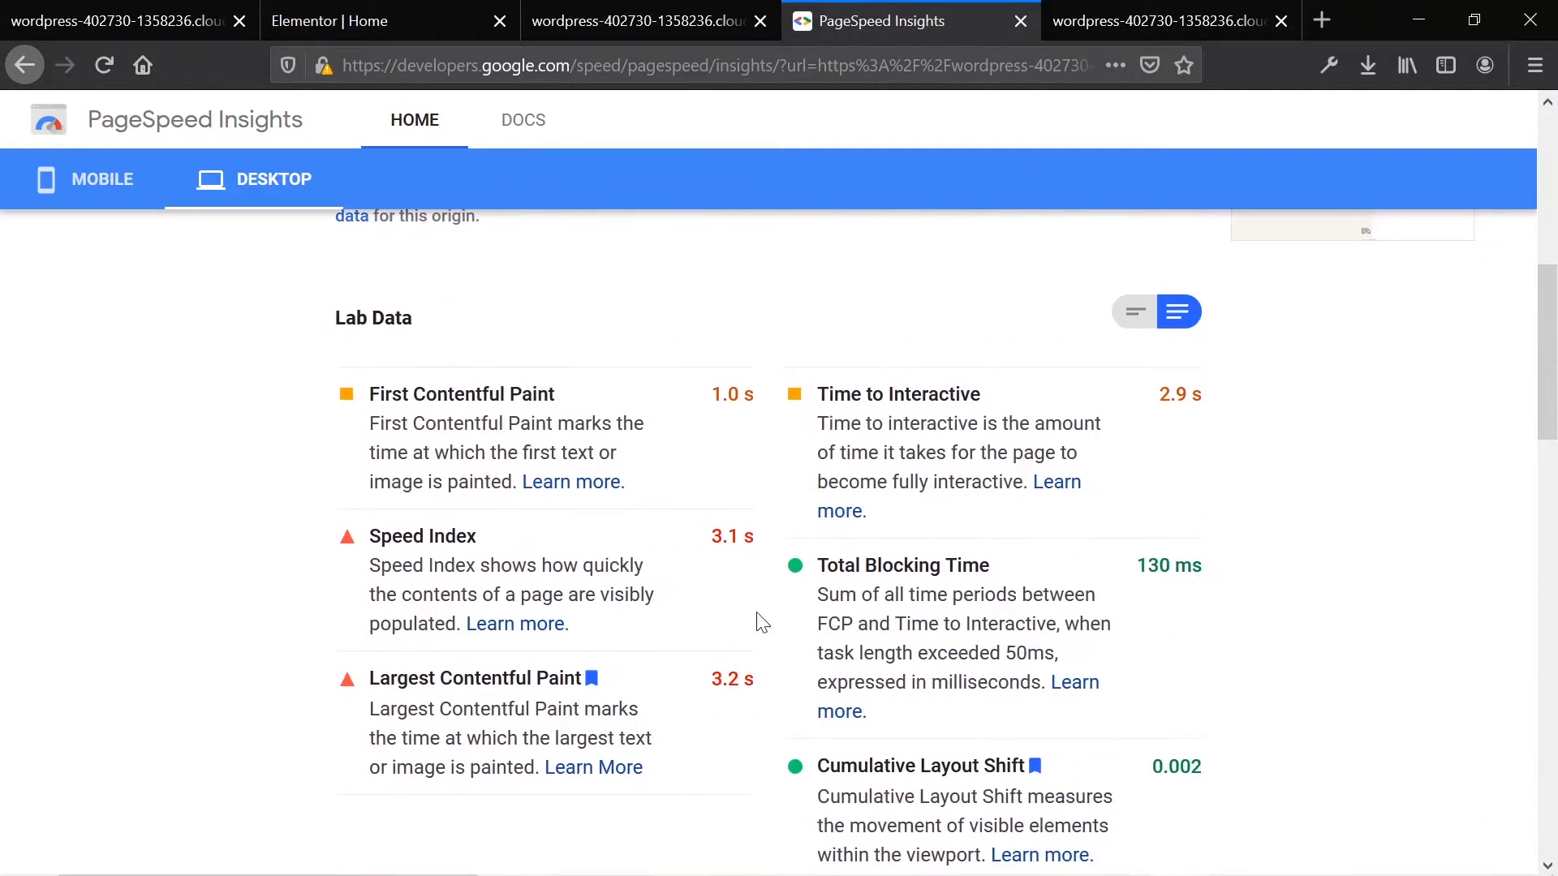
pyautogui.moveTo(710, 535); pyautogui.dragTo(754, 537)
pyautogui.click(684, 568)
pyautogui.scroll(5, 673, 520)
pyautogui.doubleClick(762, 466)
pyautogui.scroll(-4, 762, 476)
pyautogui.scroll(-3, 768, 485)
pyautogui.moveTo(756, 532); pyautogui.dragTo(711, 532)
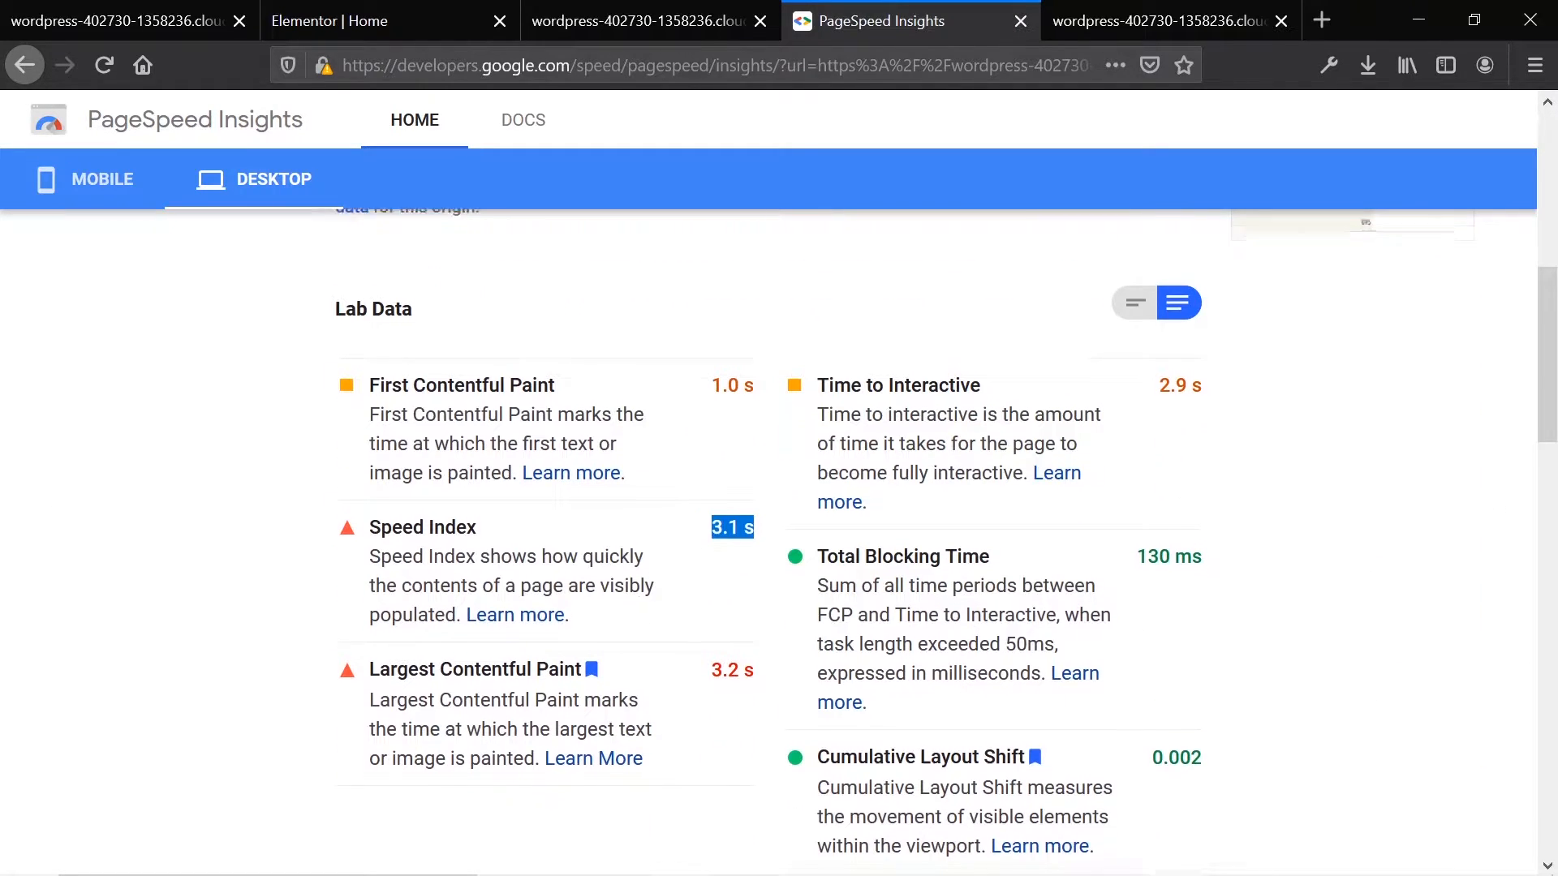
# Step: Read the Opportunities introduction and review it against the score and lab data metrics
pyautogui.scroll(-6, 649, 601)
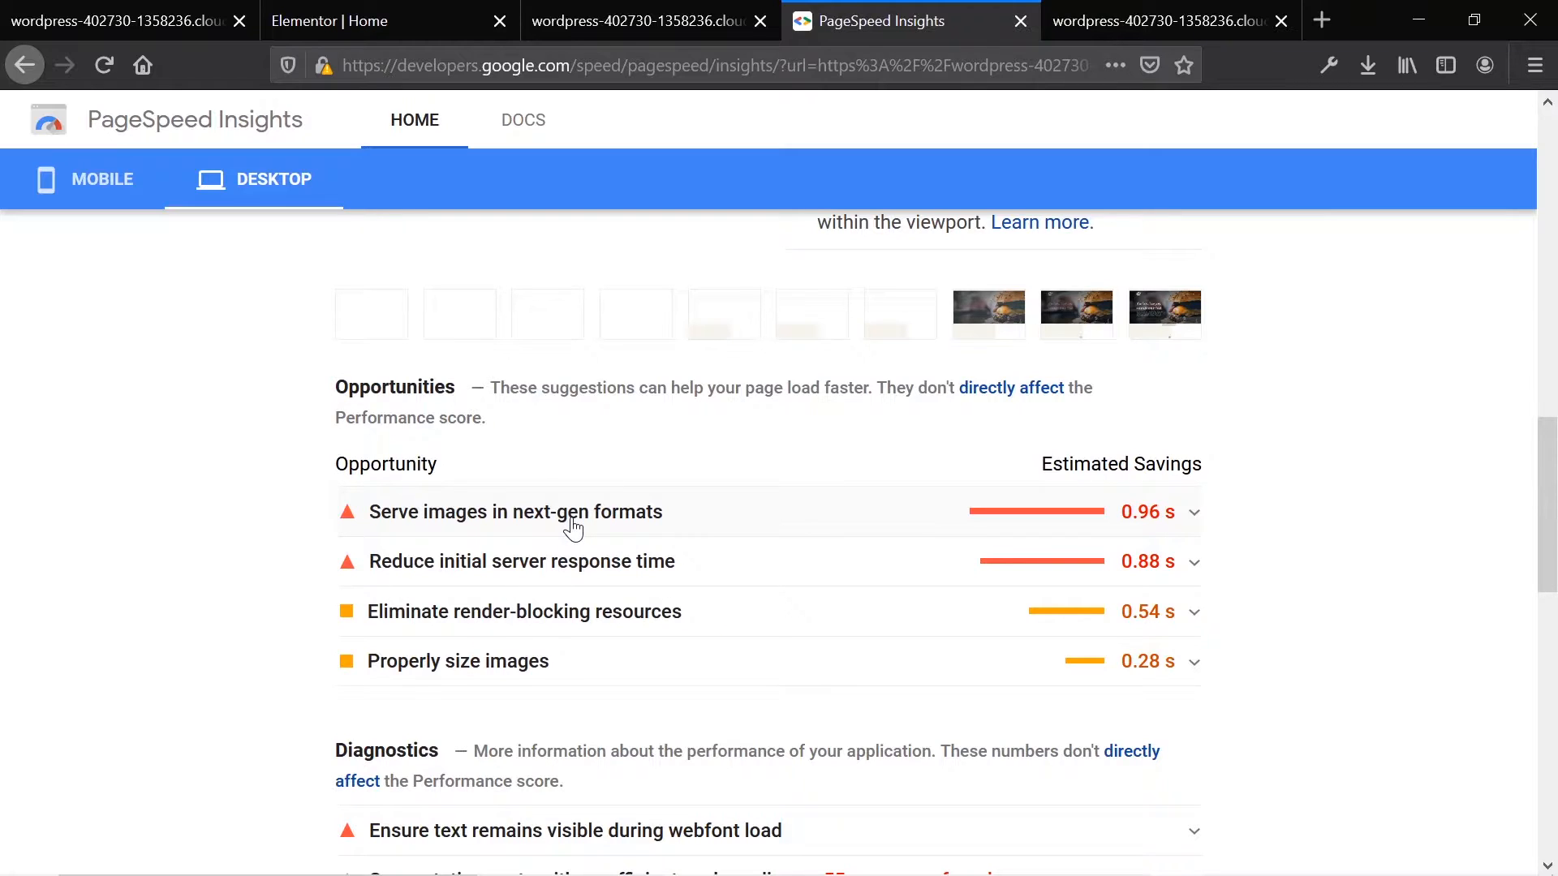
pyautogui.moveTo(349, 365); pyautogui.dragTo(568, 420)
pyautogui.click(568, 422)
pyautogui.scroll(15, 714, 332)
pyautogui.scroll(-8, 714, 333)
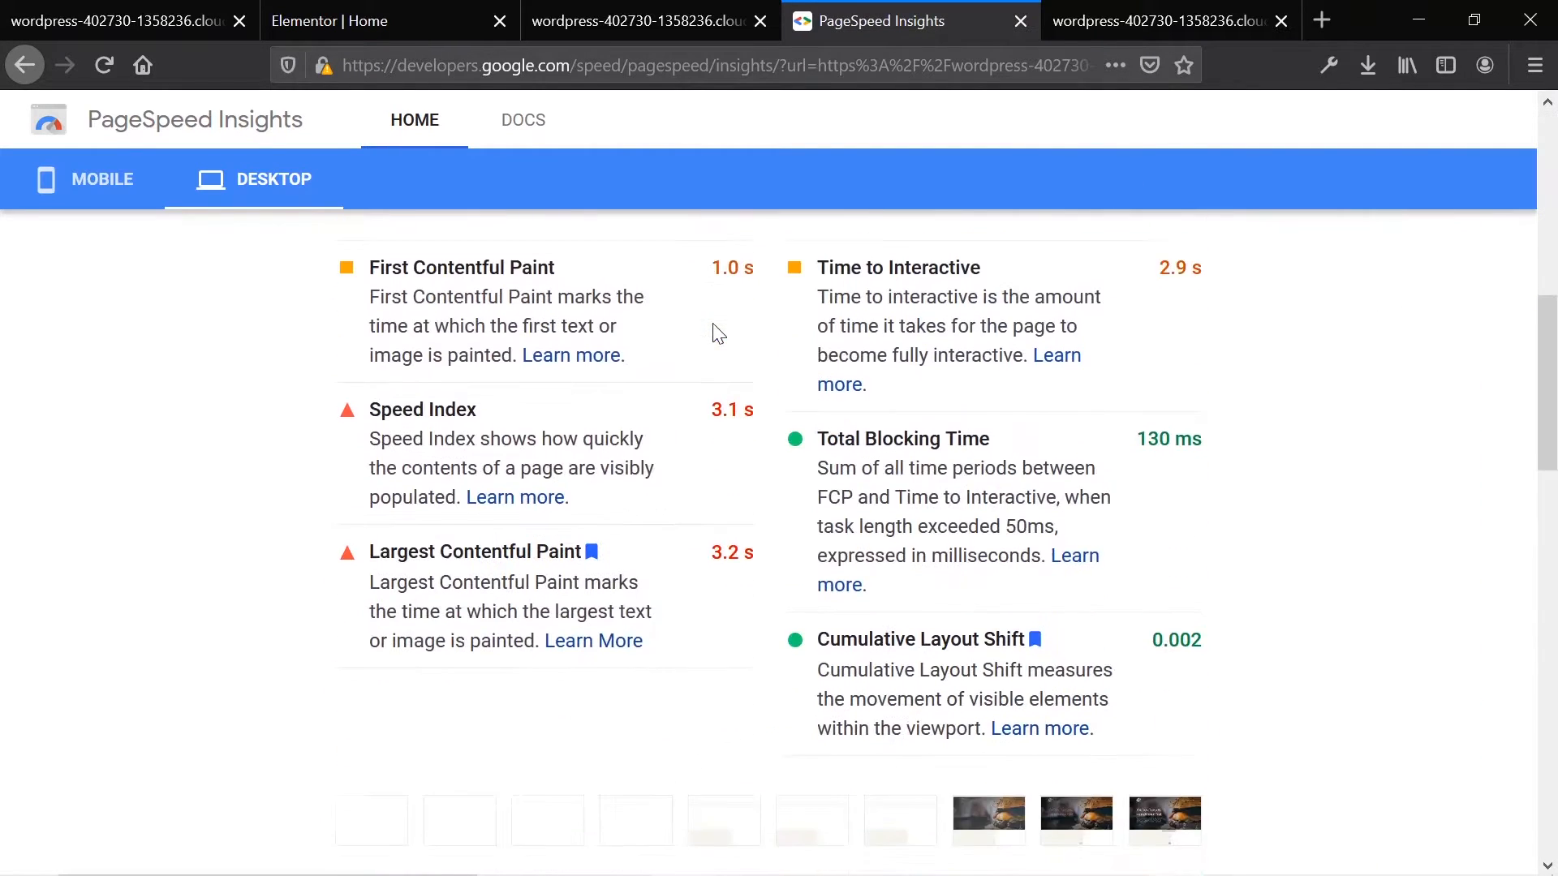
pyautogui.scroll(-5, 714, 331)
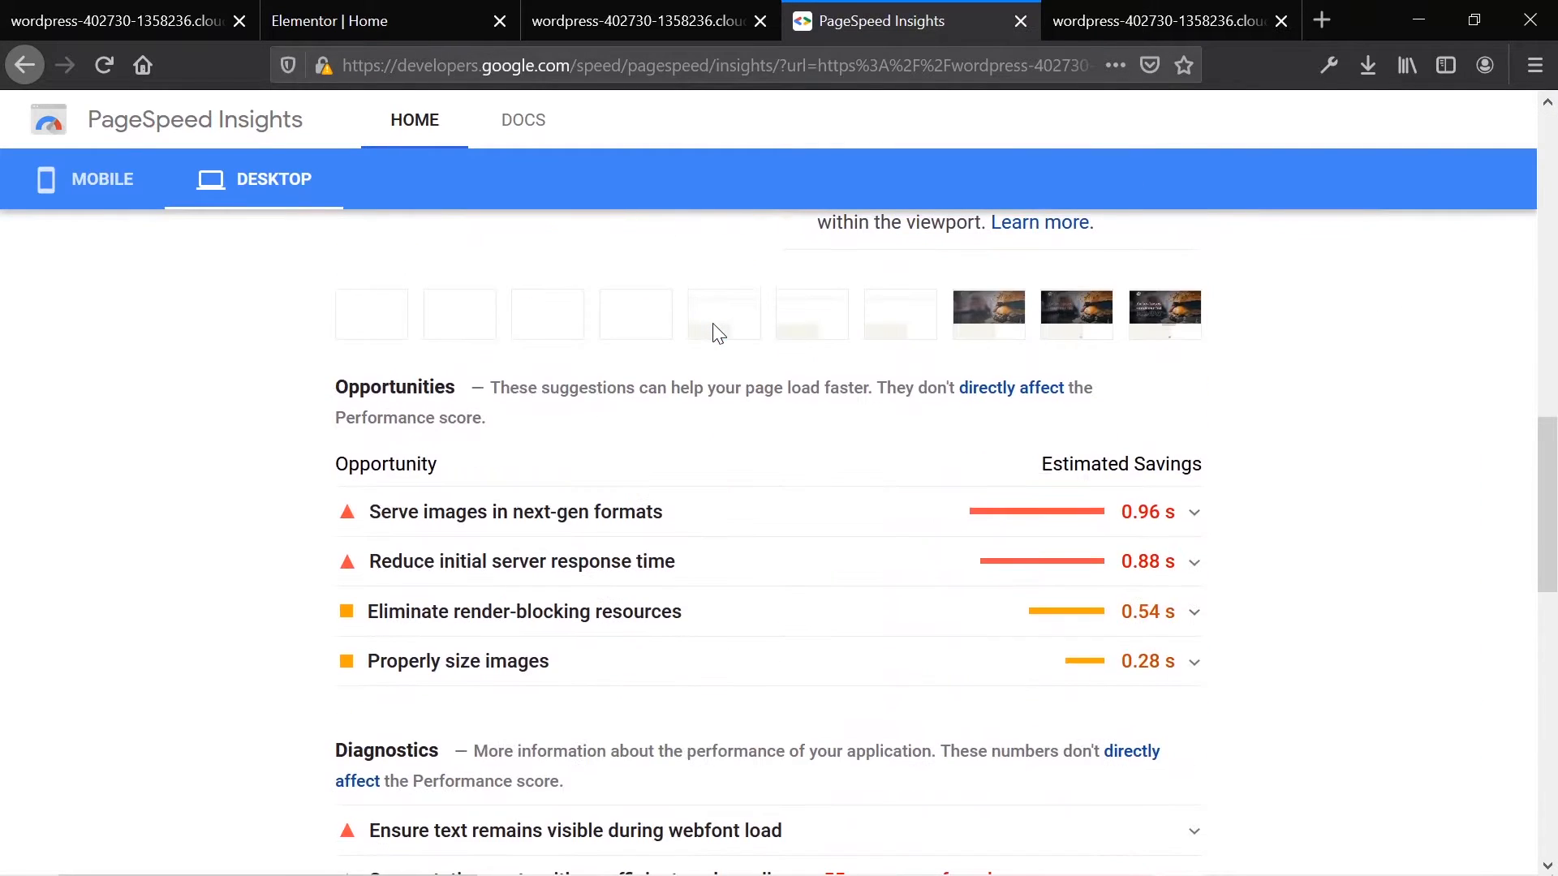
# Step: Expand the "Serve images in next-gen formats" opportunity and review its list of images
pyautogui.click(691, 519)
pyautogui.scroll(-1, 691, 519)
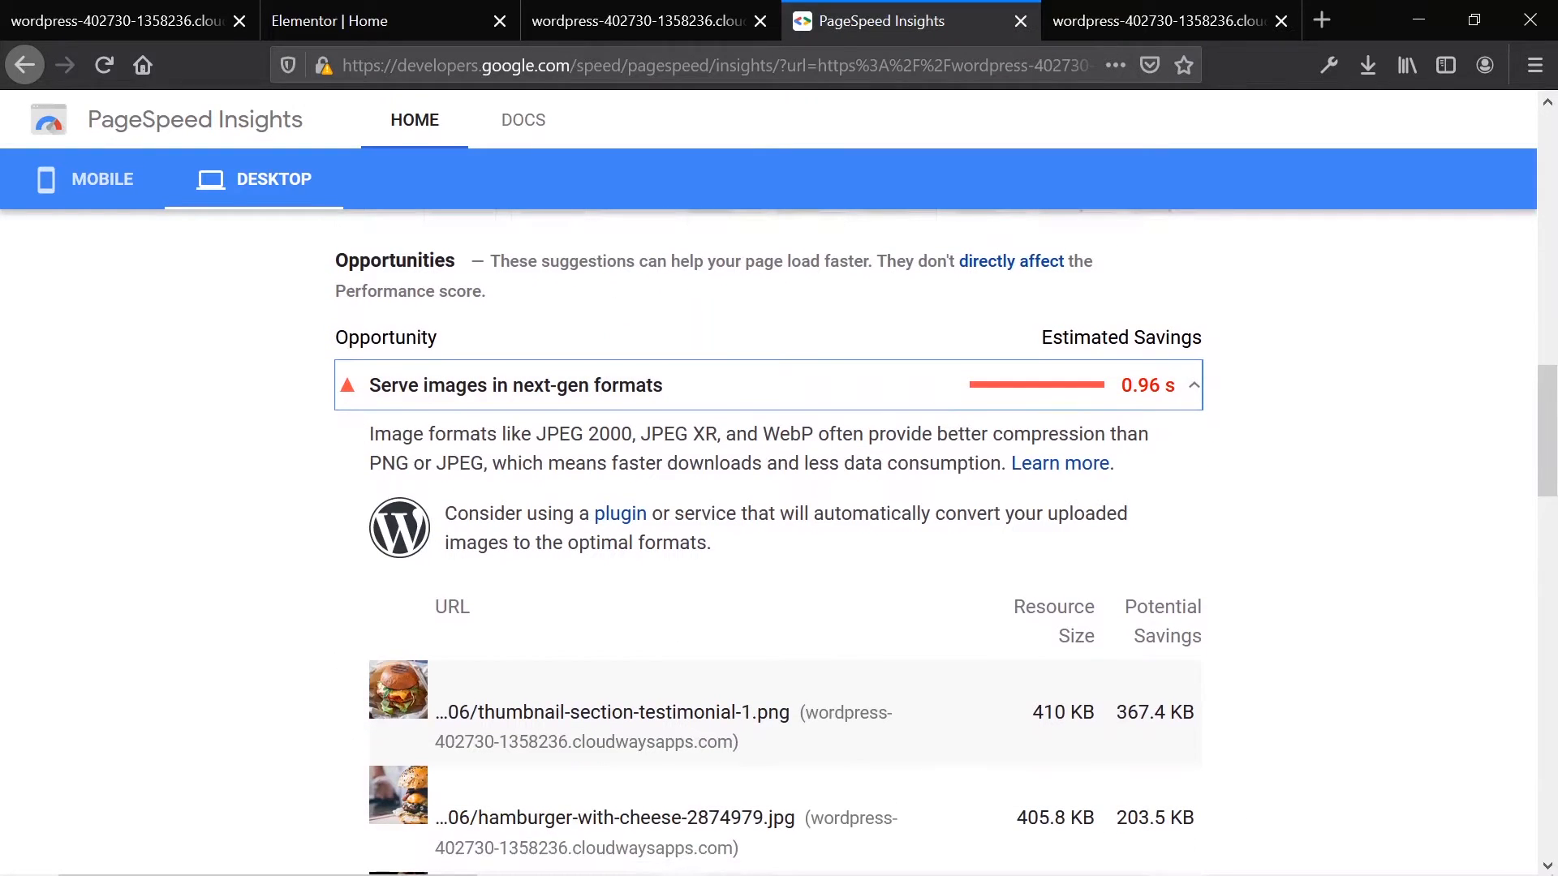
pyautogui.scroll(-7, 691, 516)
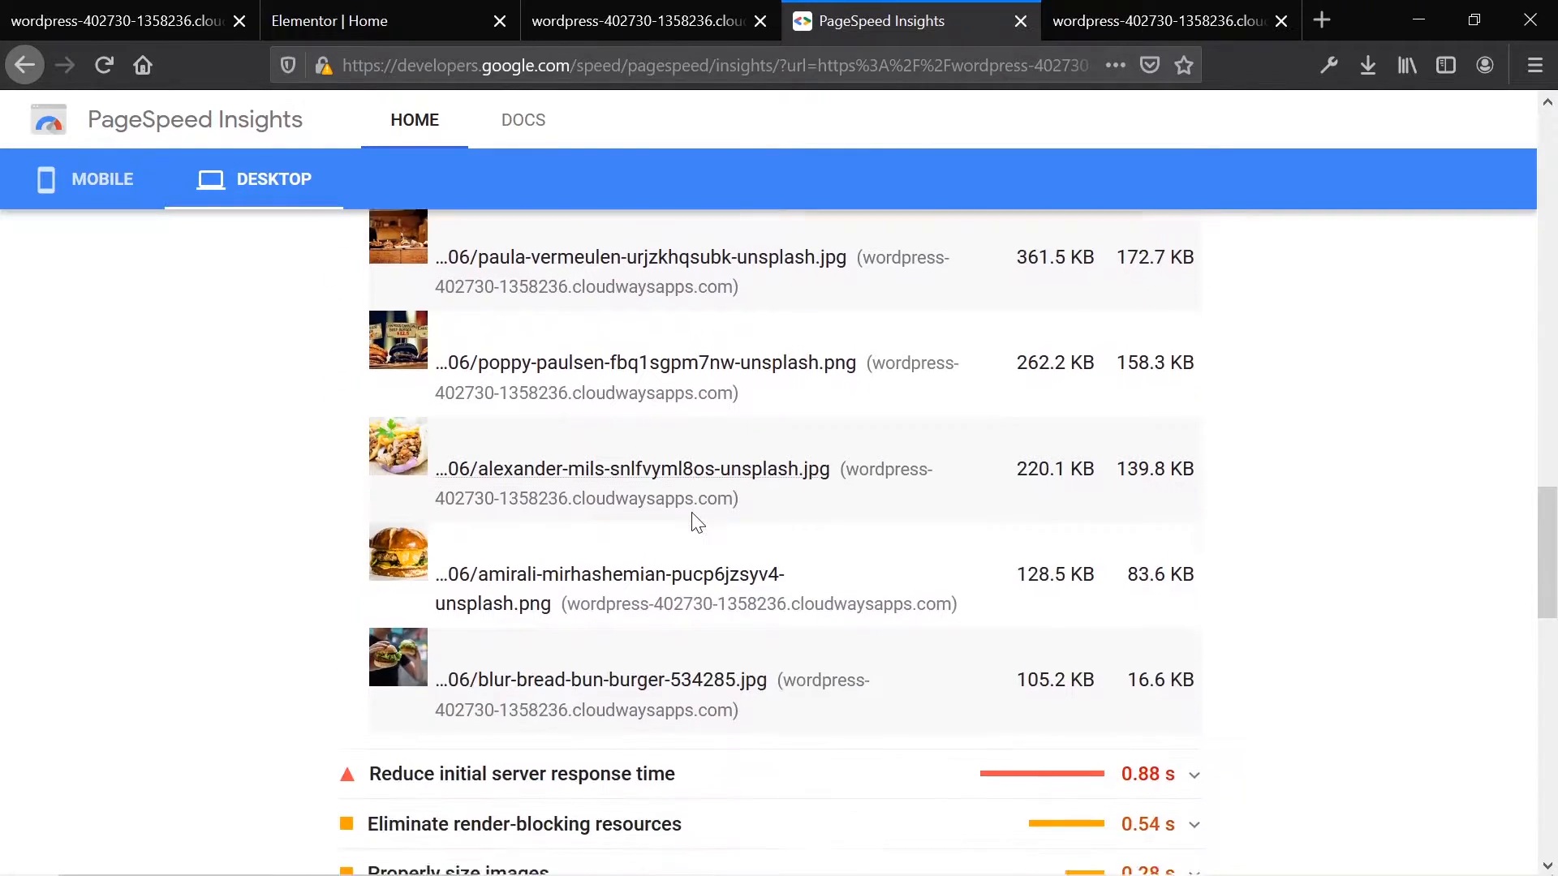
pyautogui.scroll(-1, 692, 522)
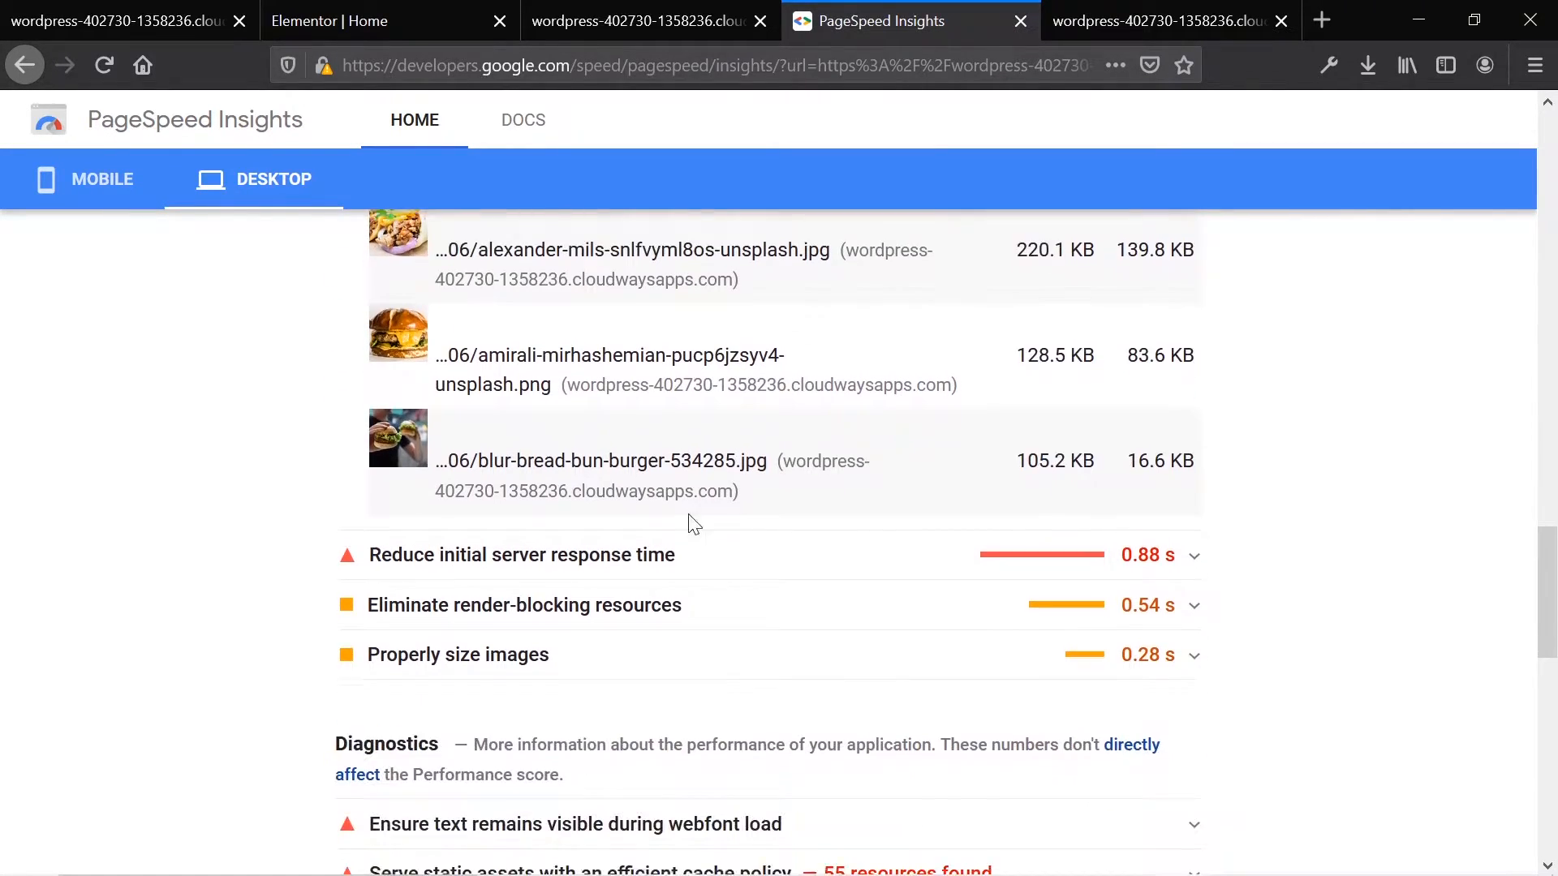
# Step: Expand the "Reduce initial server response time" opportunity and read its WordPress advice
pyautogui.click(786, 564)
pyautogui.scroll(-2, 783, 558)
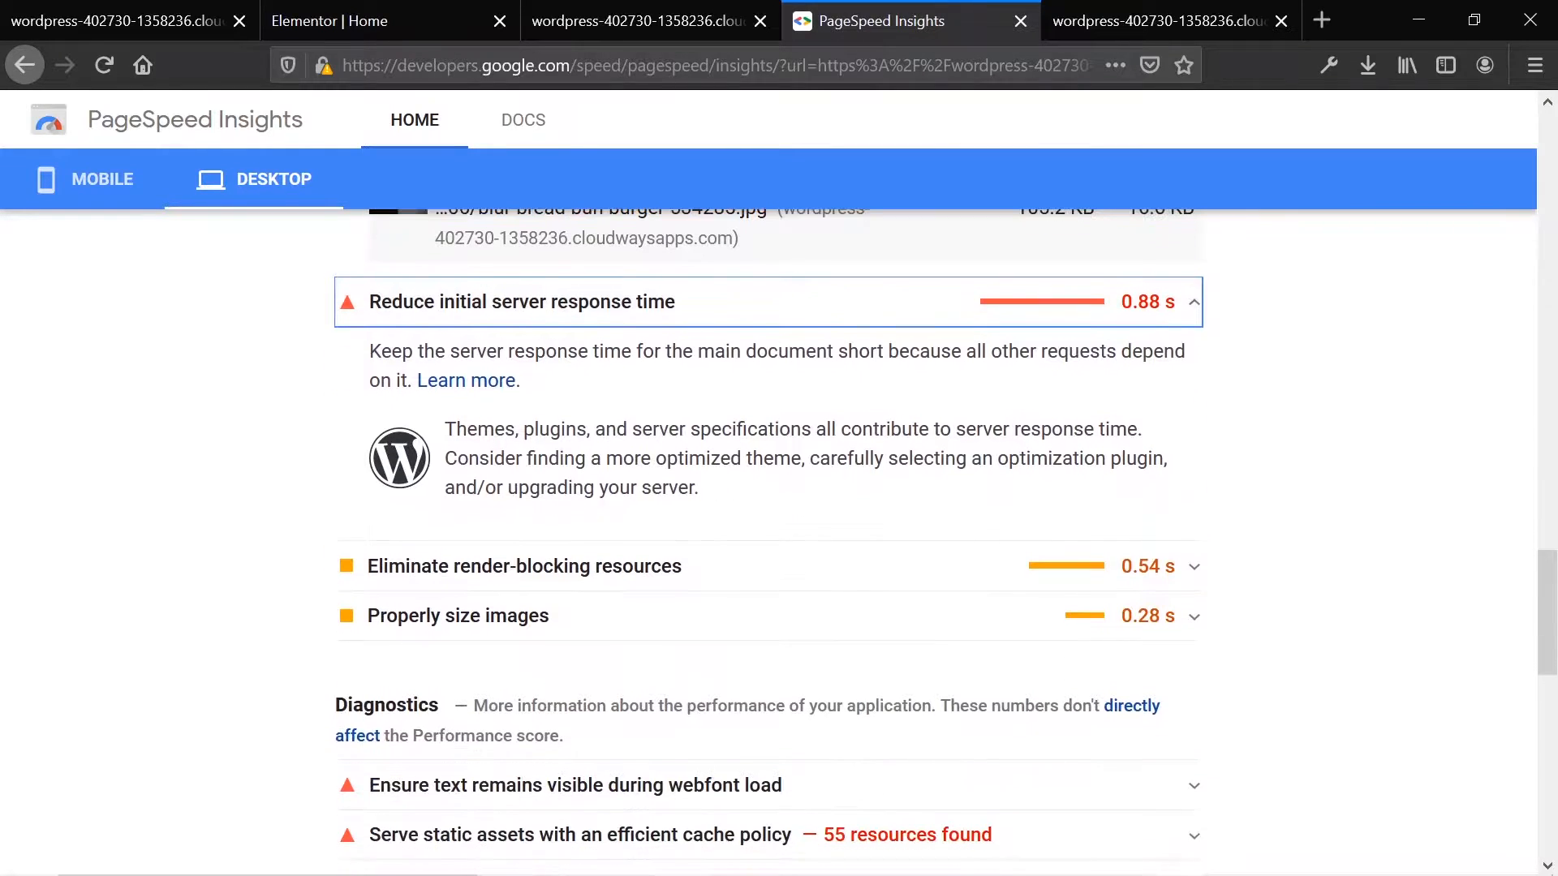
pyautogui.tripleClick(642, 450)
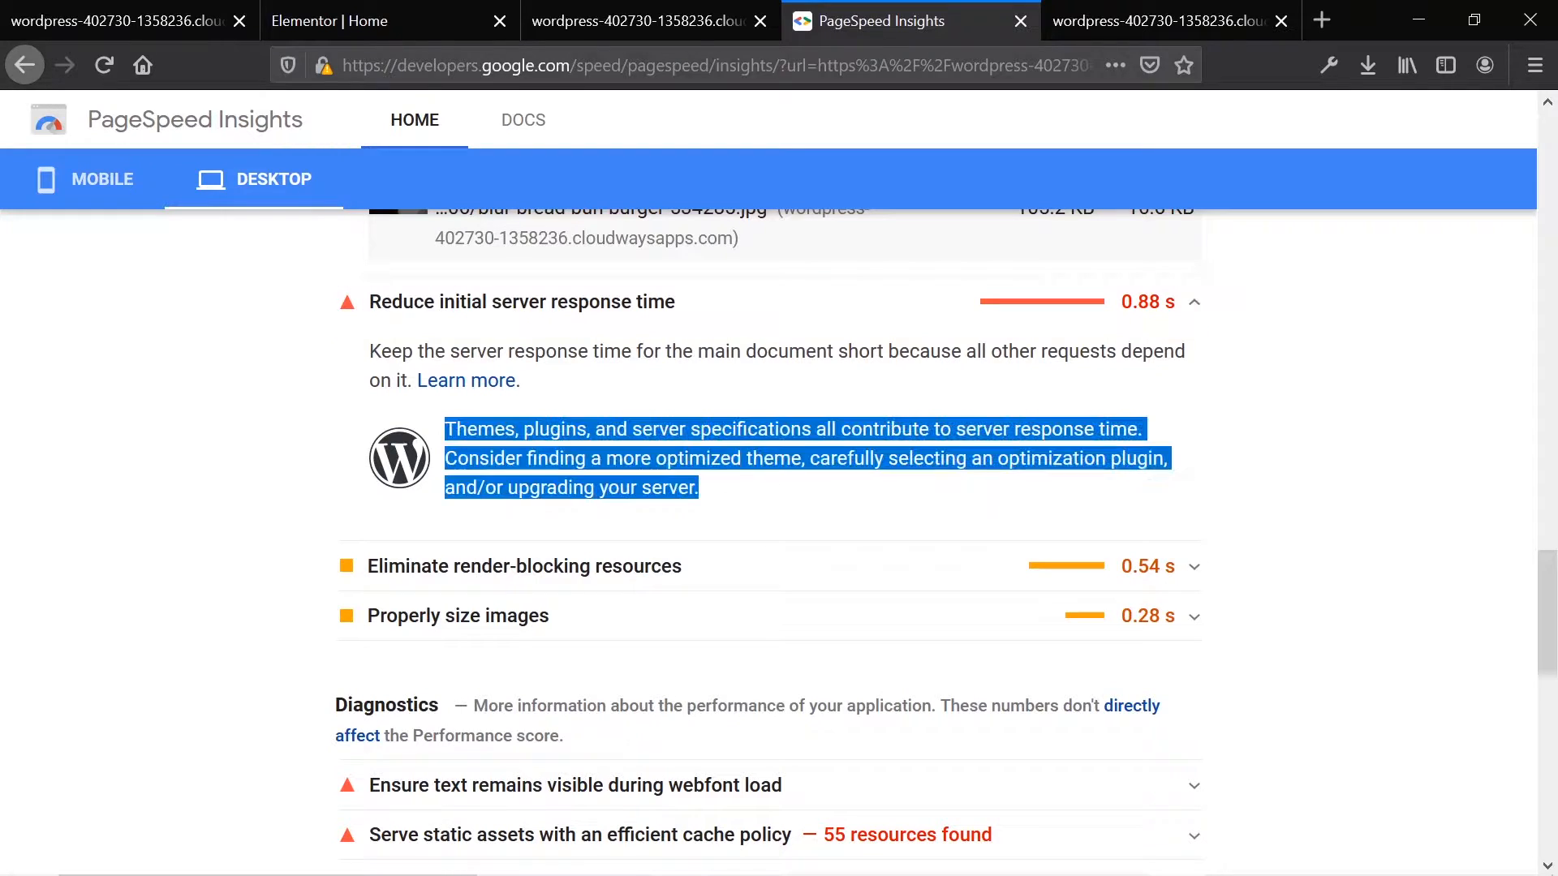
pyautogui.click(641, 450)
pyautogui.scroll(-1, 689, 539)
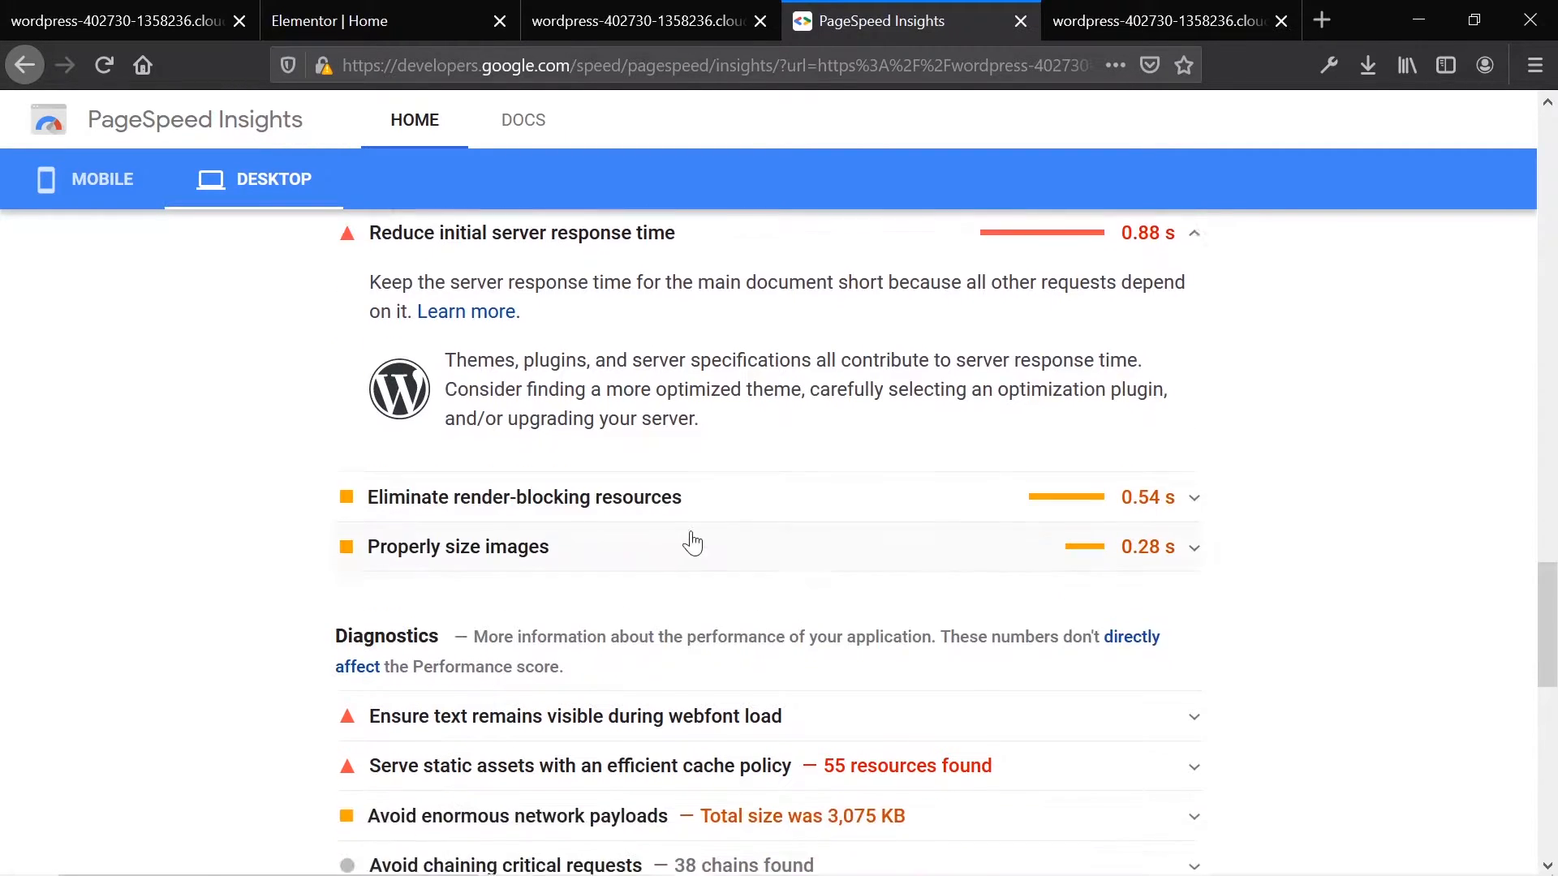
# Step: Expand the "Eliminate render-blocking resources" opportunity and review its listed stylesheets
pyautogui.click(713, 443)
pyautogui.scroll(-4, 714, 447)
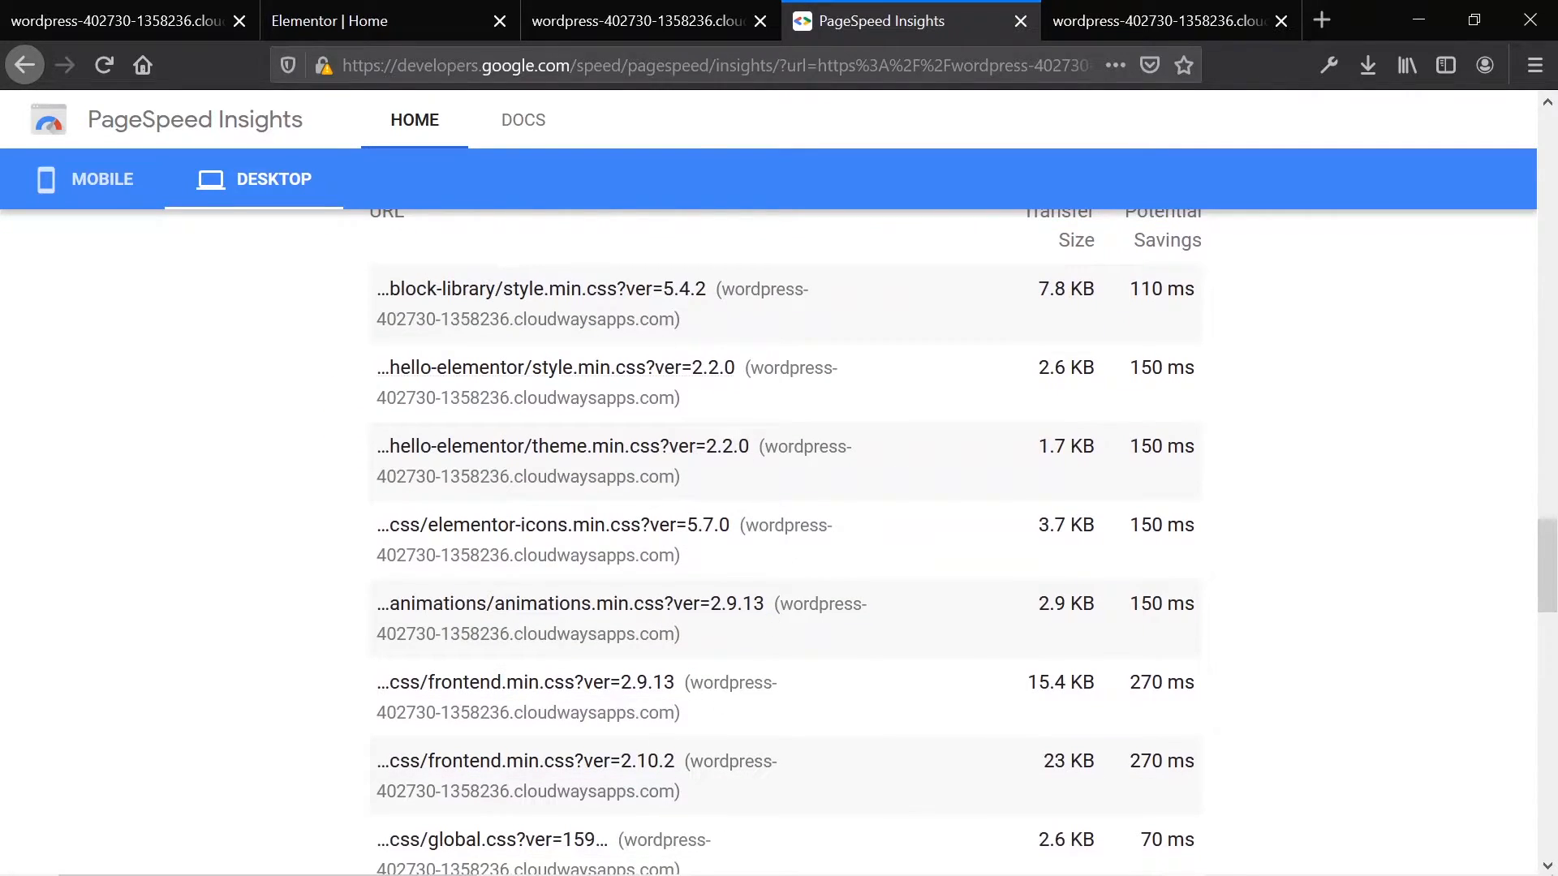
pyautogui.scroll(-3, 651, 533)
pyautogui.scroll(-4, 670, 598)
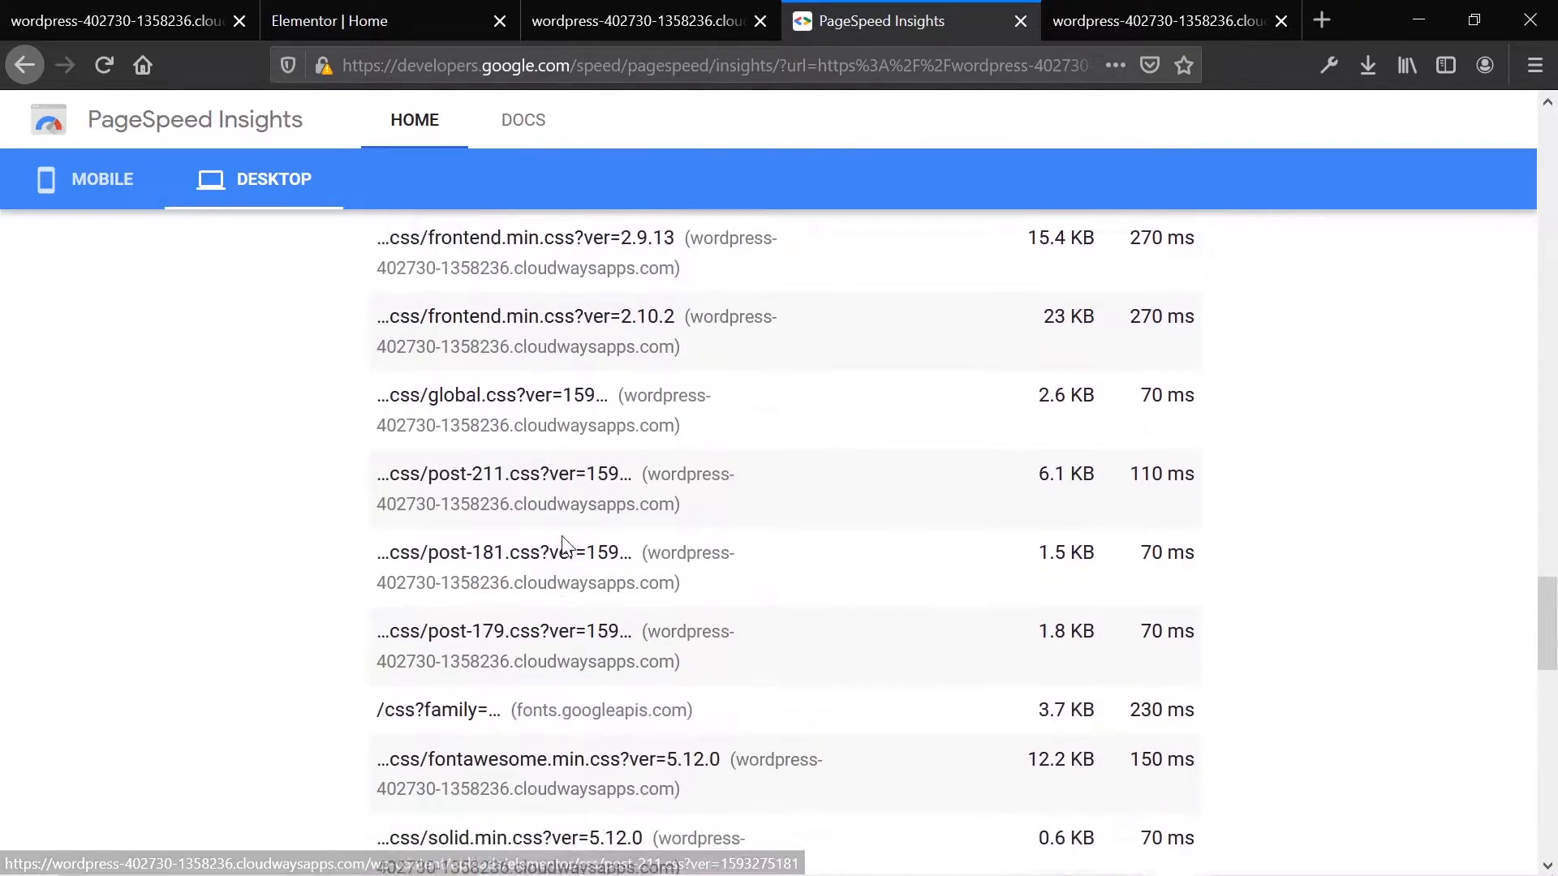
# Step: Expand the "Properly size images" opportunity and look through its full image list
pyautogui.click(671, 594)
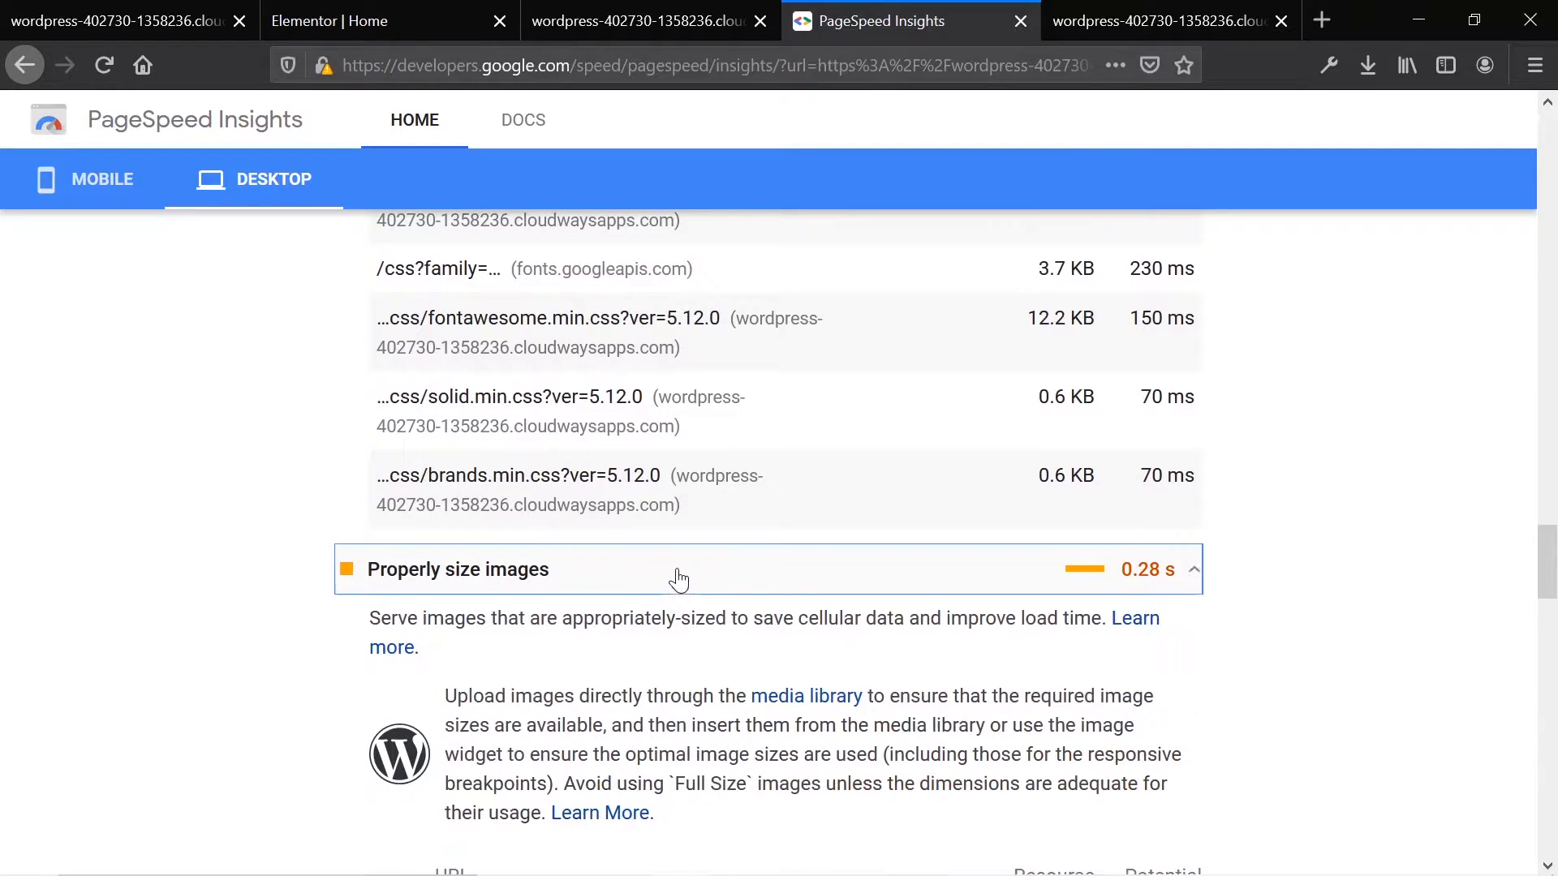
pyautogui.scroll(-5, 676, 577)
pyautogui.scroll(-5, 684, 575)
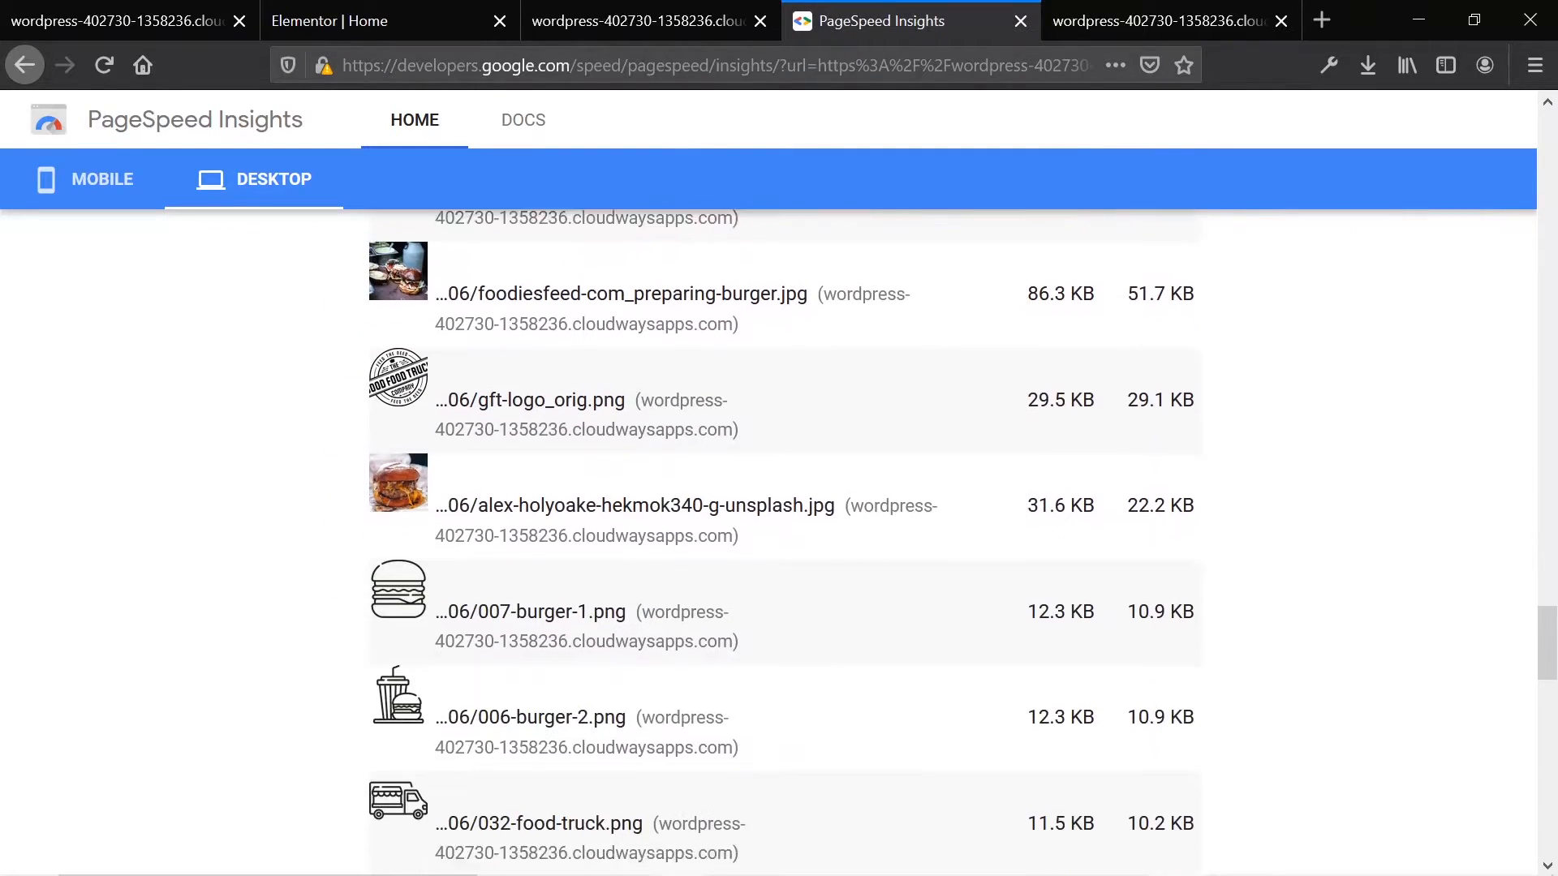
pyautogui.scroll(10, 678, 568)
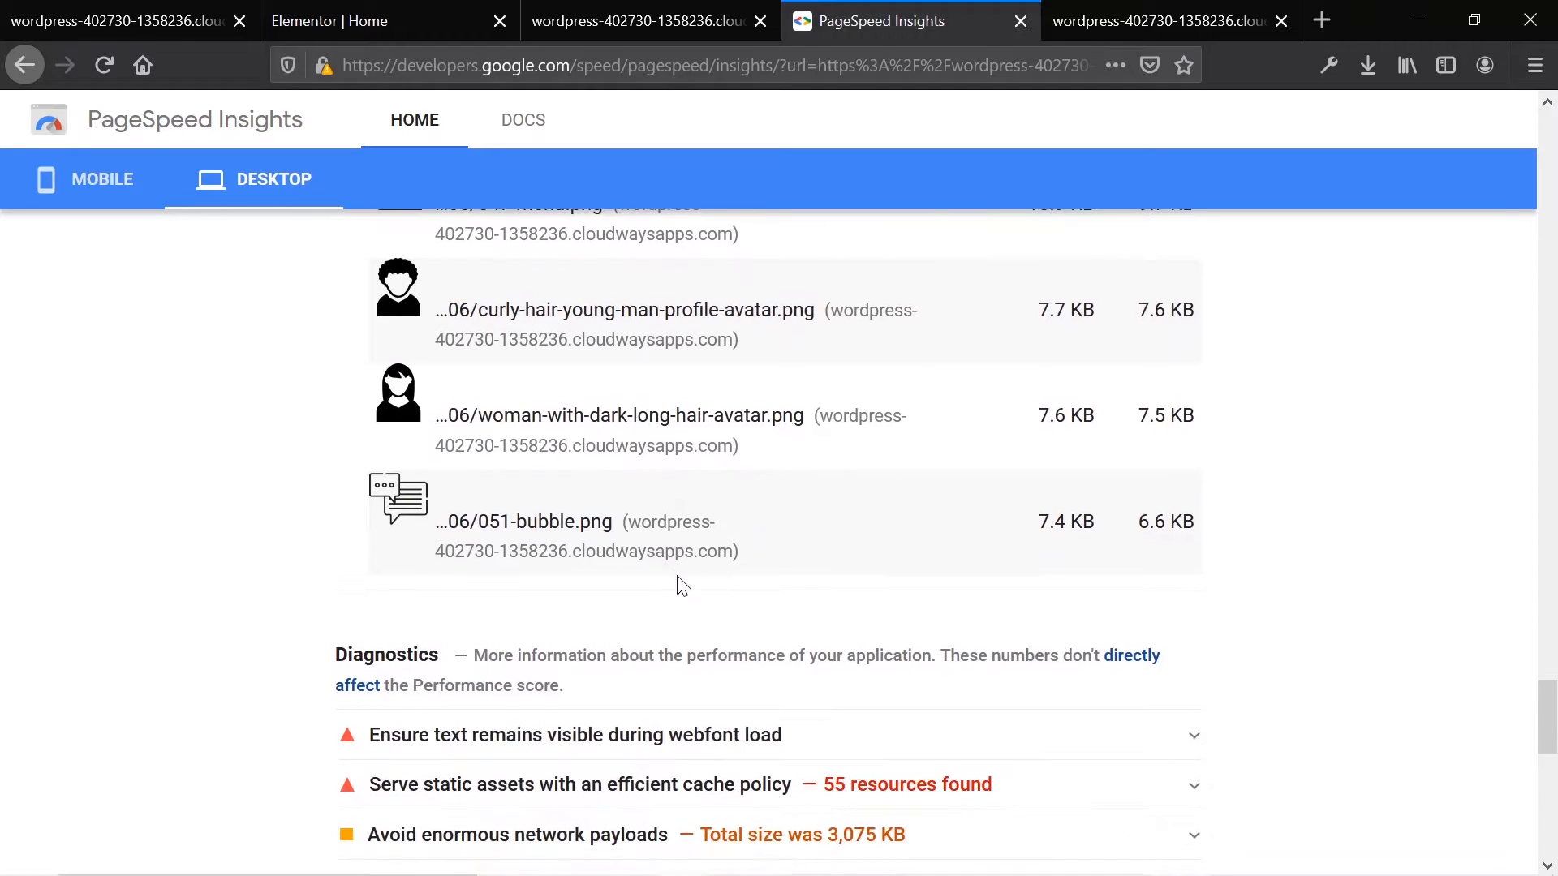
pyautogui.scroll(6, 677, 570)
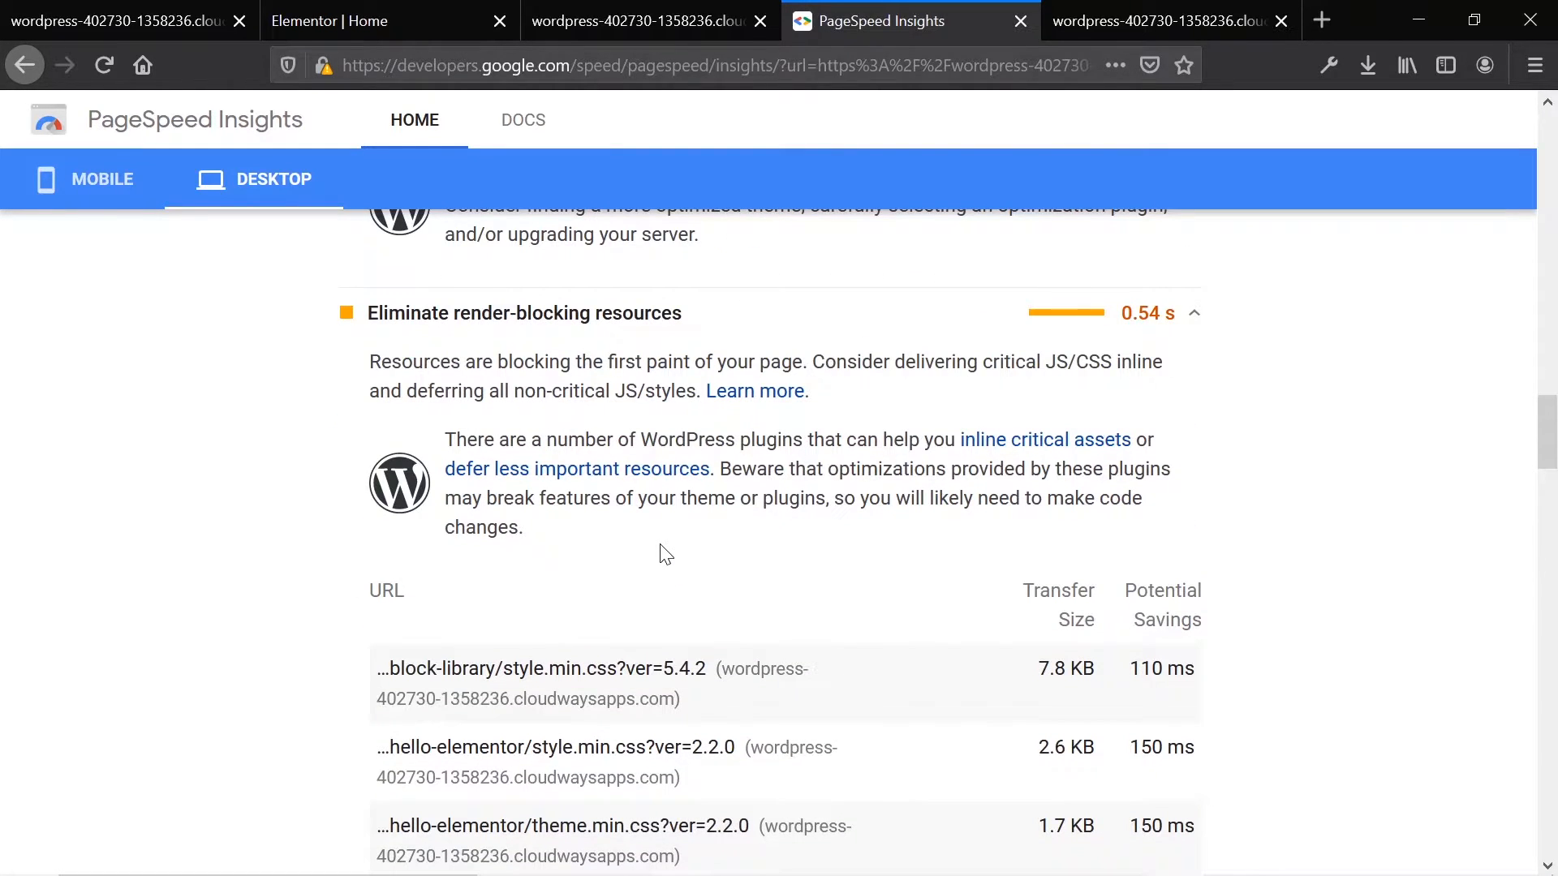
# Step: Collapse the render-blocking resources details and examine the image sizes and potential savings under "Properly size images"
pyautogui.click(860, 317)
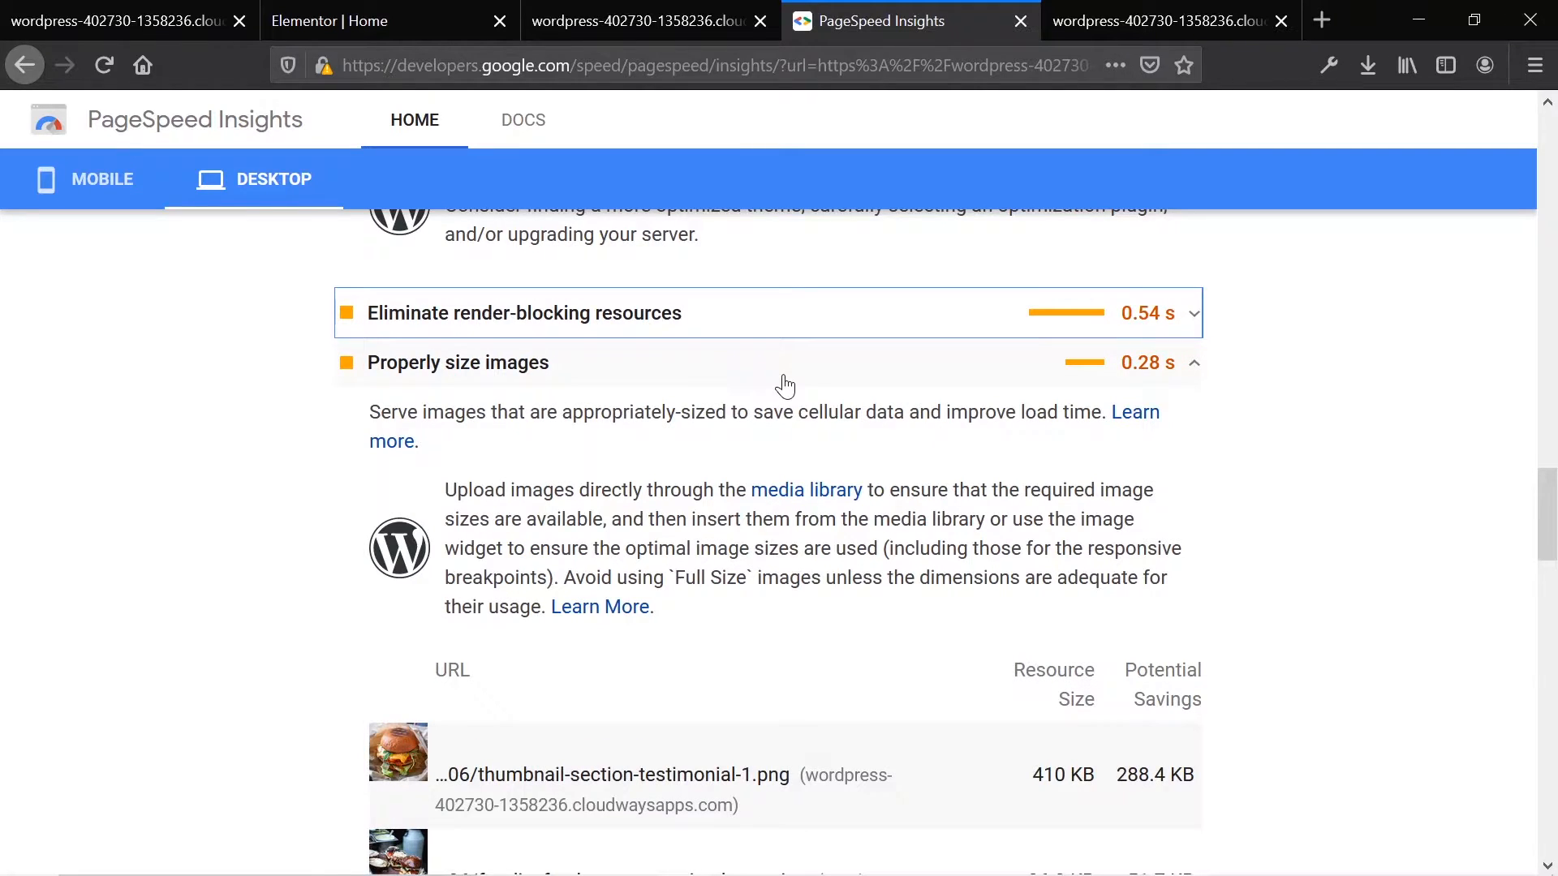
pyautogui.doubleClick(1134, 776)
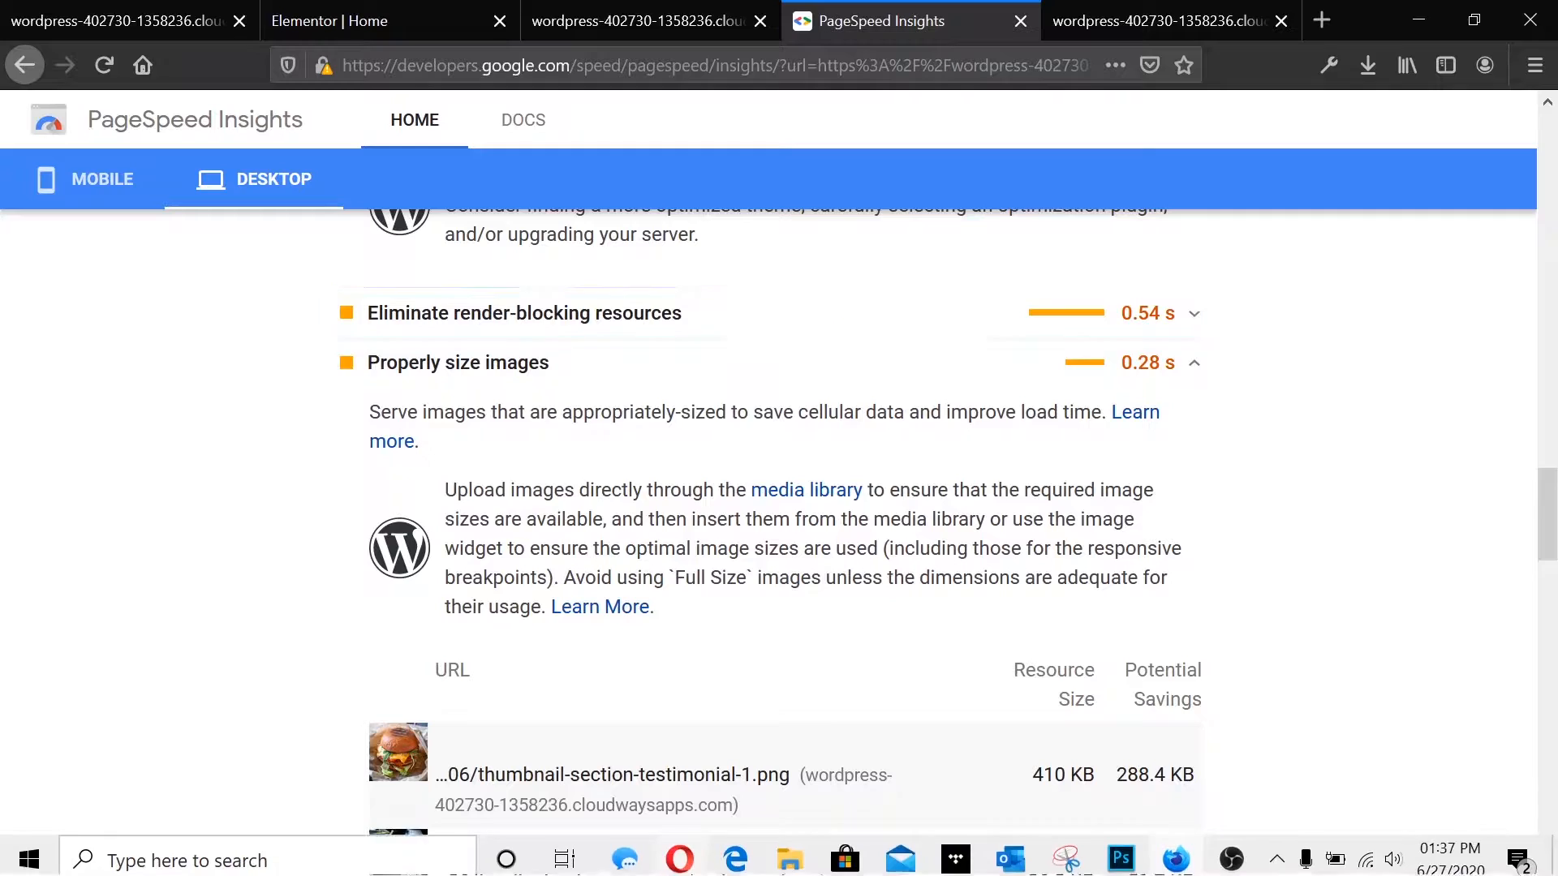
pyautogui.doubleClick(1081, 775)
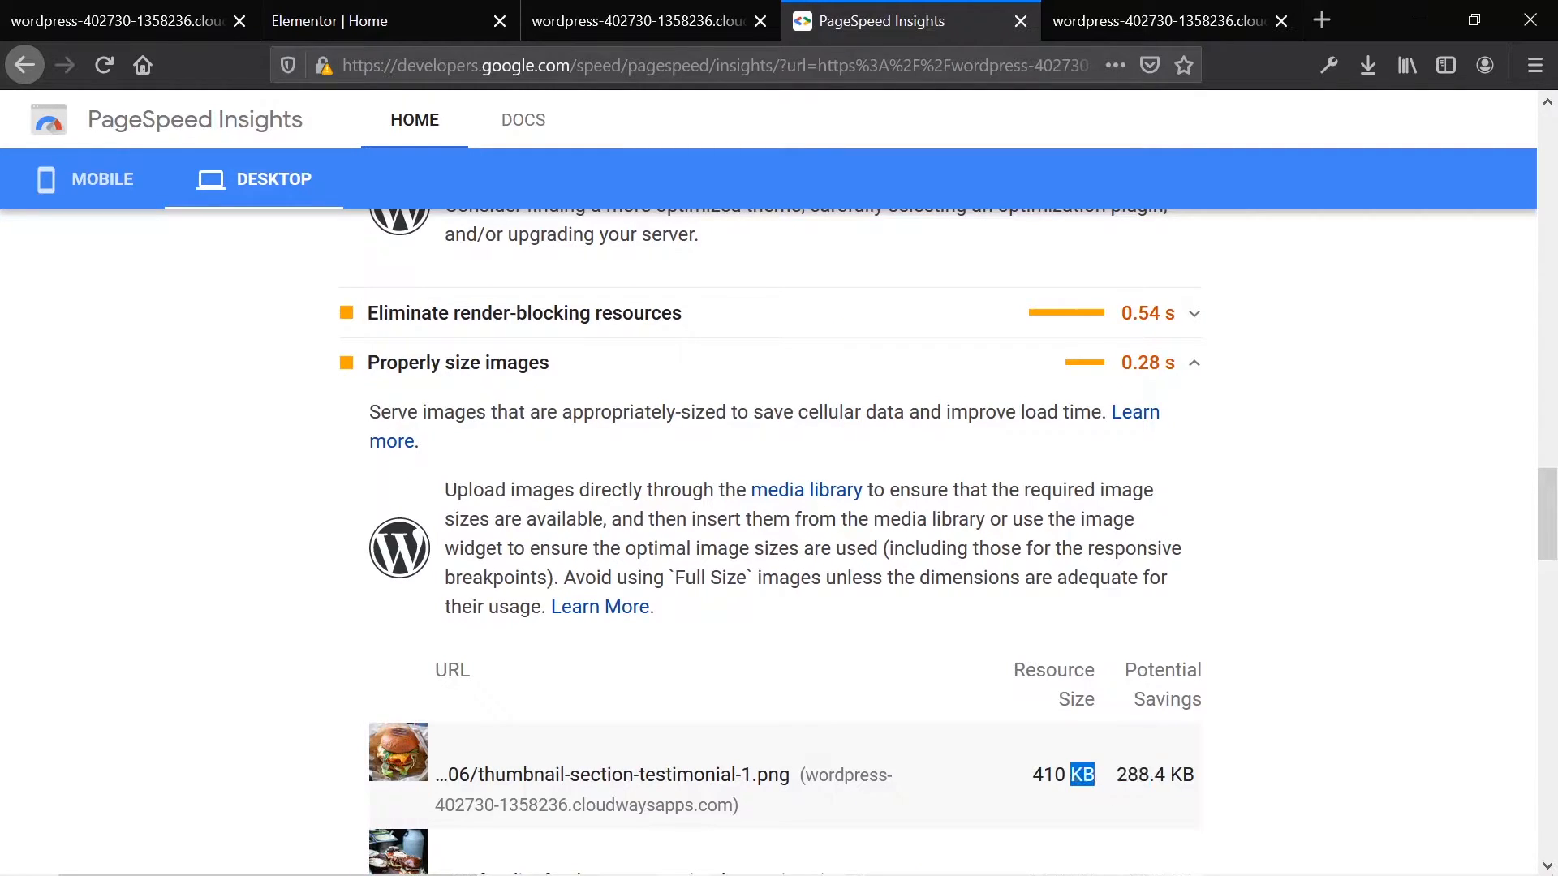
pyautogui.scroll(-3, 860, 691)
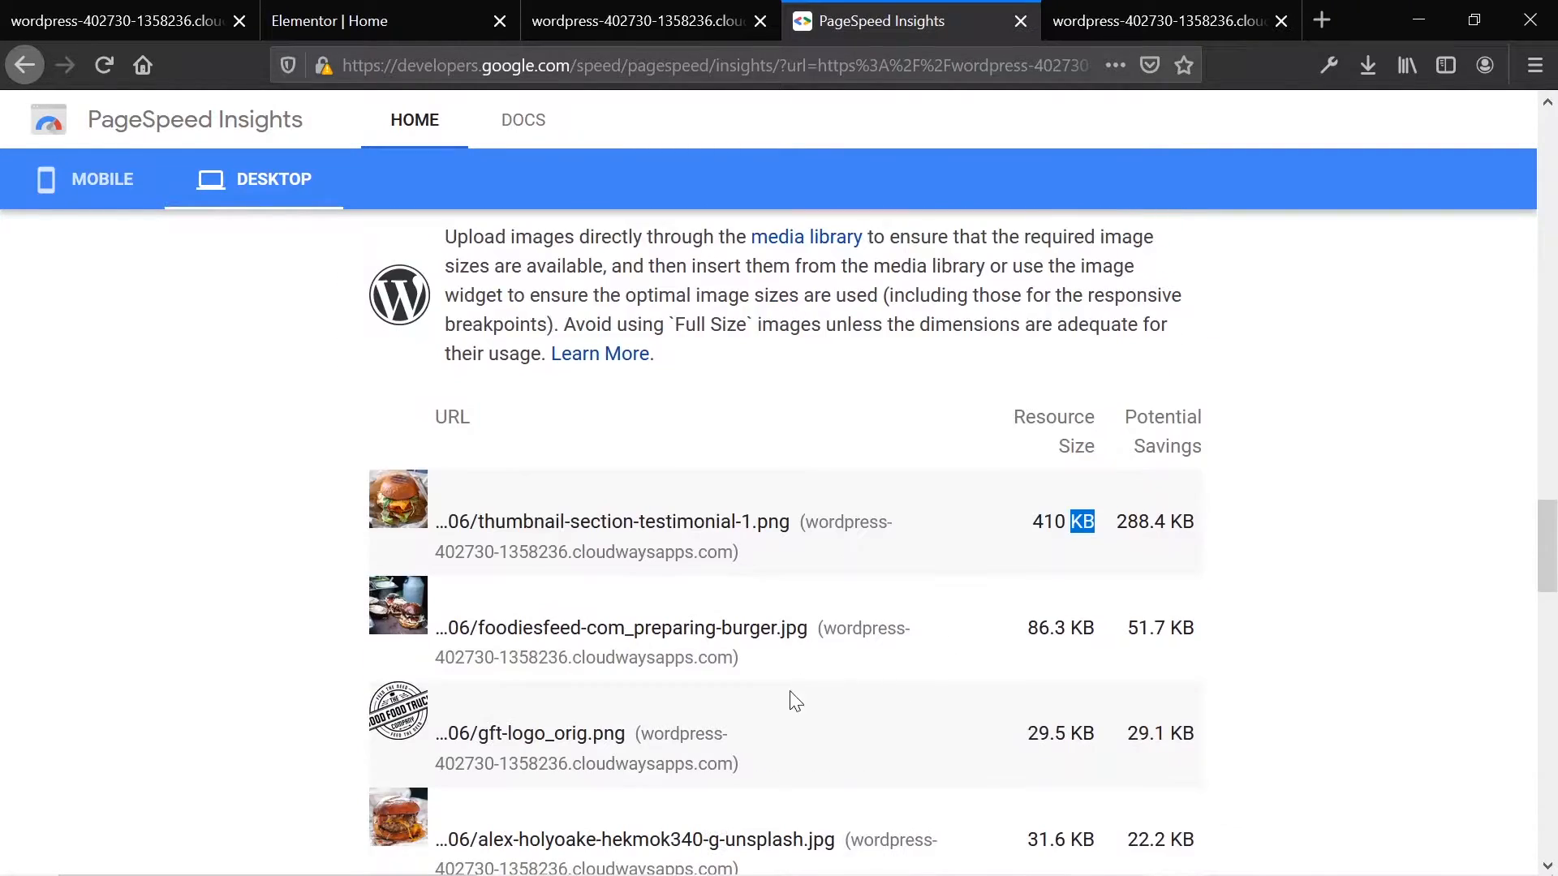
pyautogui.scroll(-5, 700, 640)
pyautogui.scroll(-3, 630, 689)
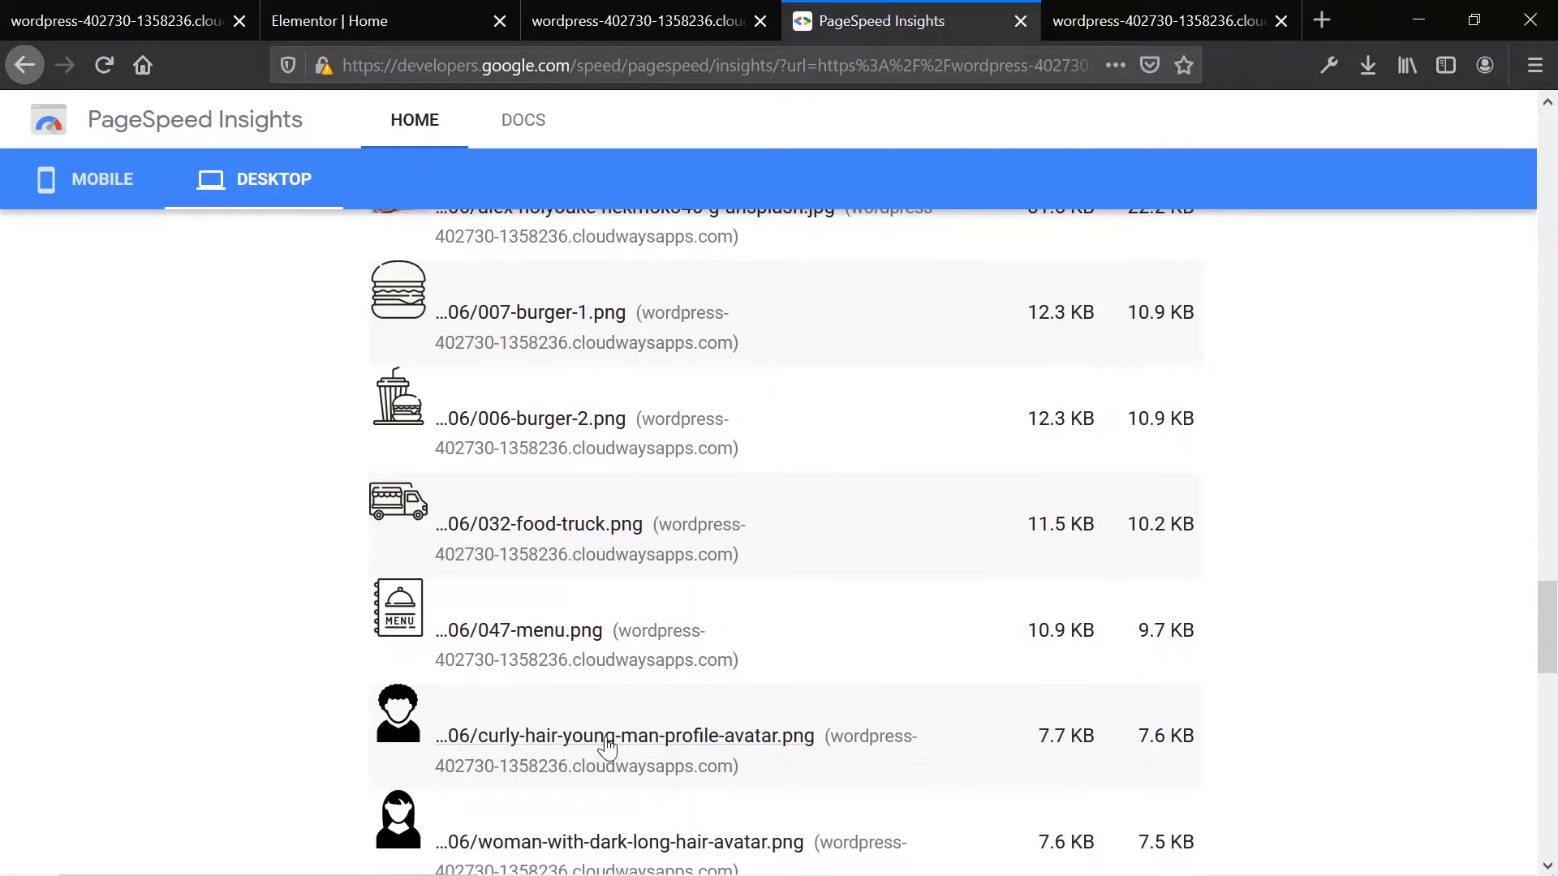
pyautogui.scroll(8, 630, 690)
pyautogui.scroll(8, 616, 734)
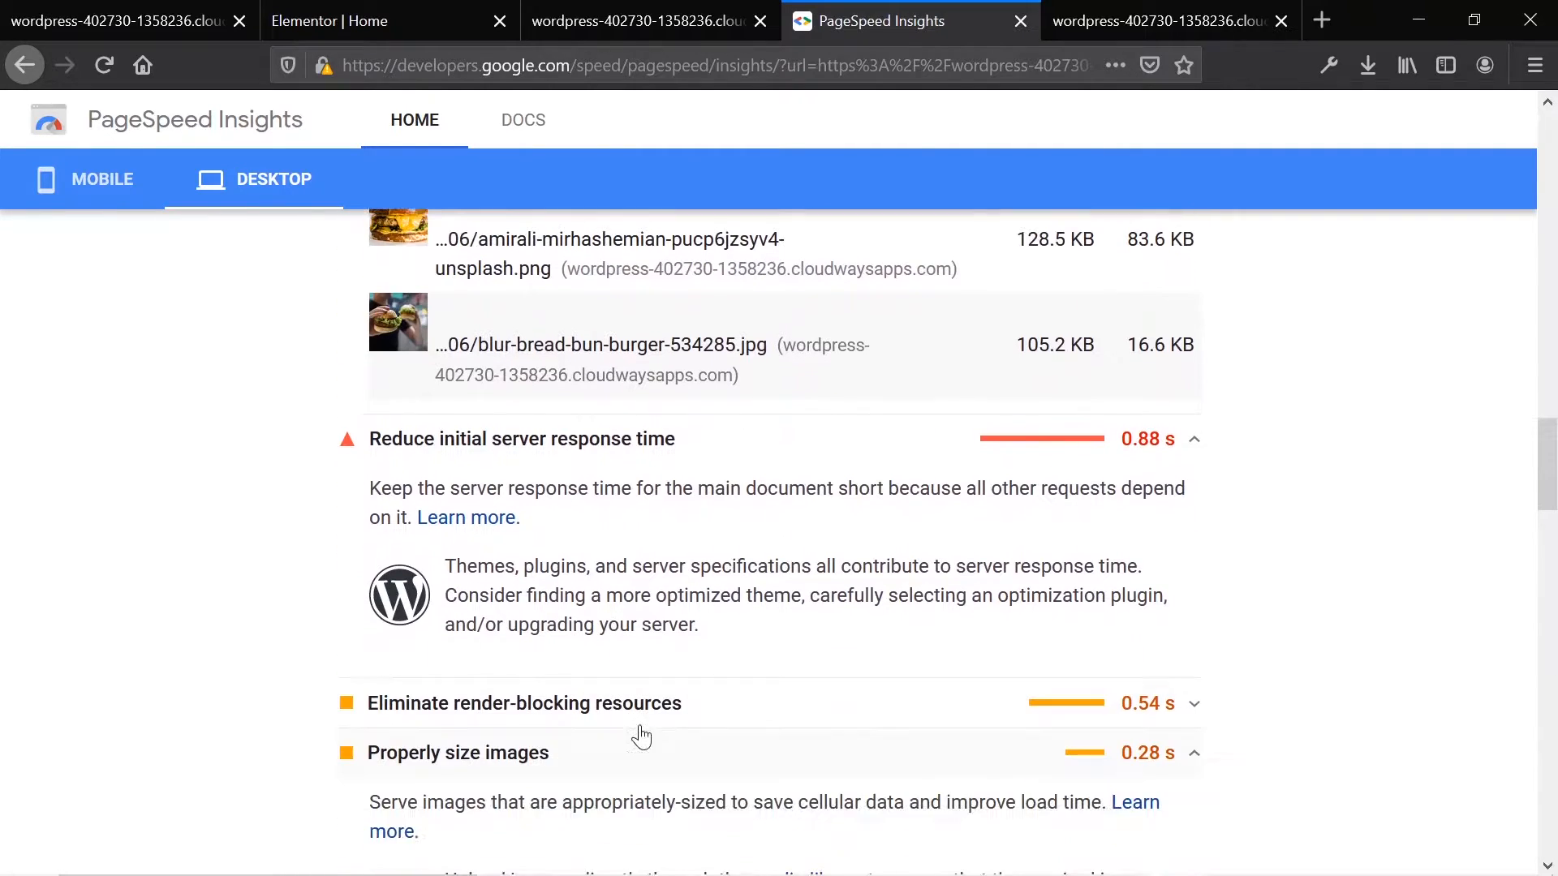
# Step: Expand the "Eliminate render-blocking resources" opportunity again and review its WordPress plugin advice and listed stylesheets
pyautogui.click(667, 708)
pyautogui.scroll(-7, 667, 709)
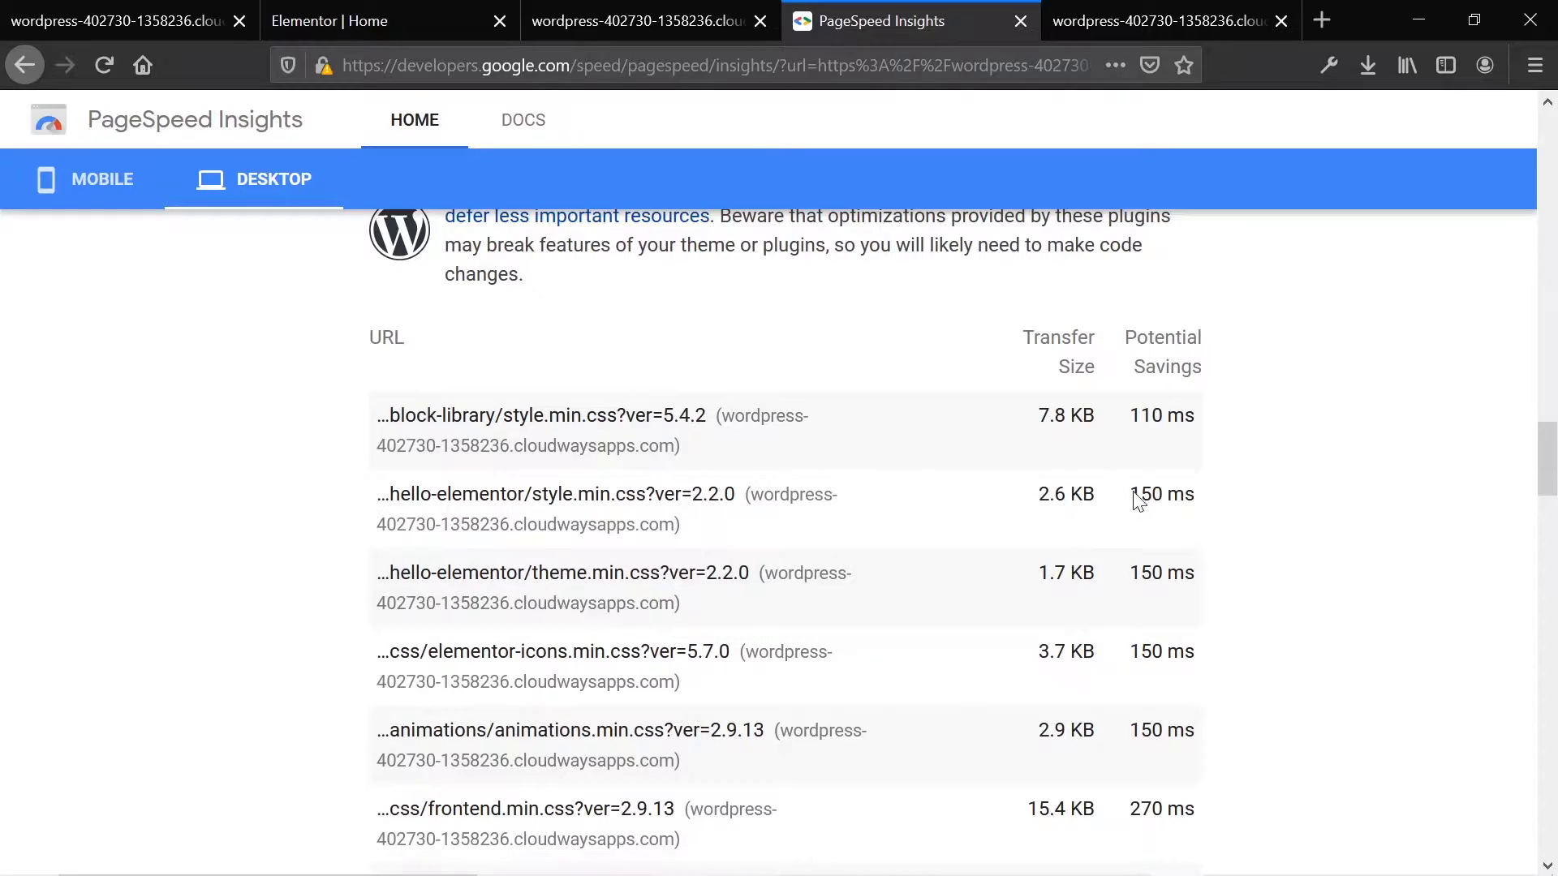
pyautogui.scroll(3, 1233, 545)
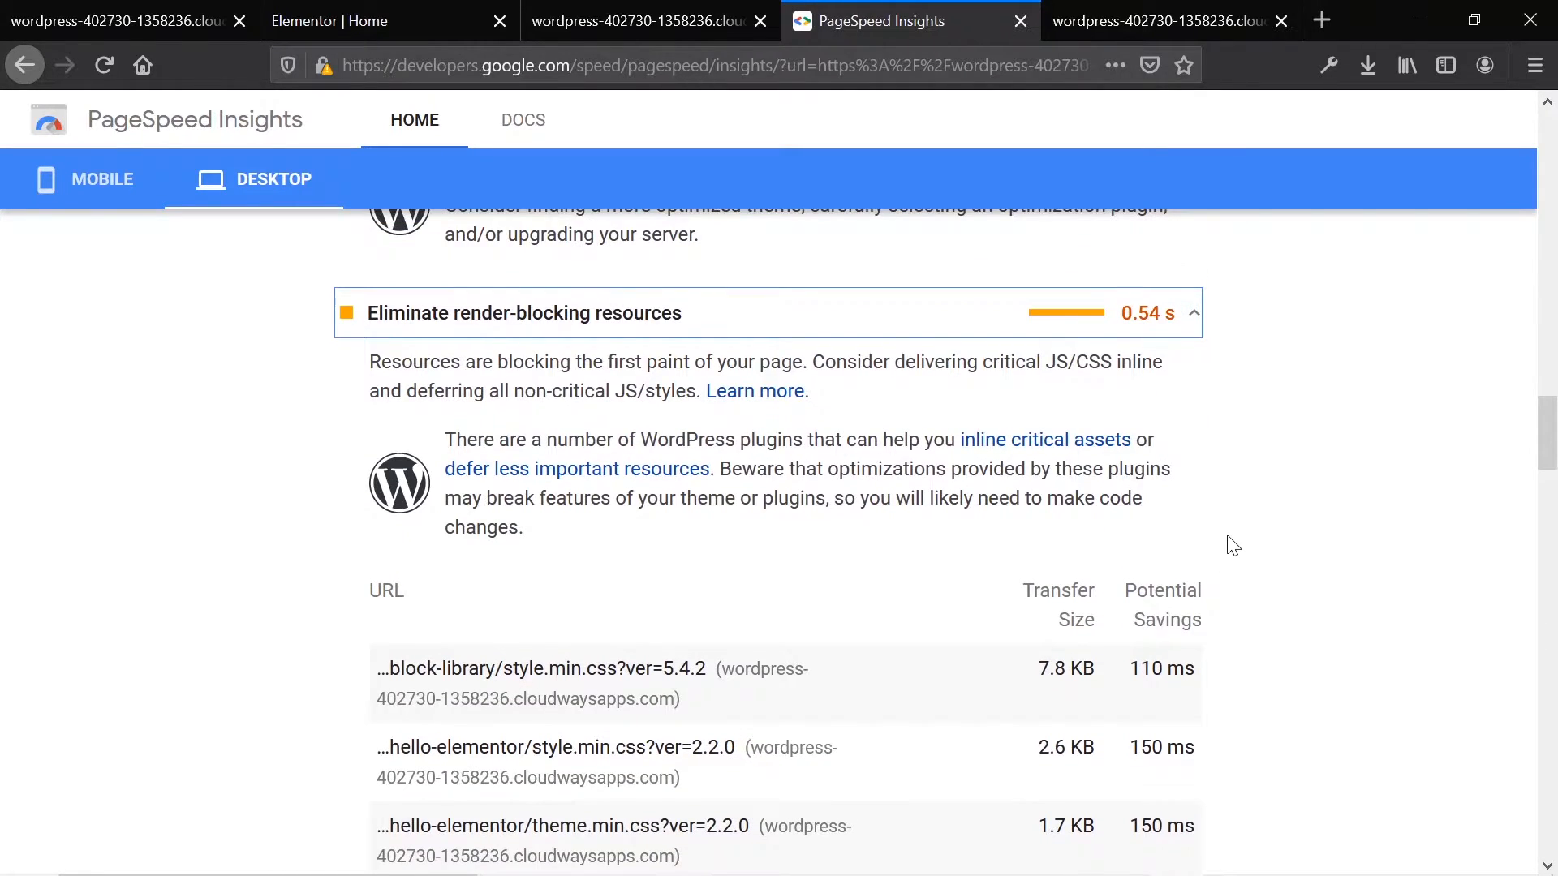
pyautogui.scroll(2, 1233, 545)
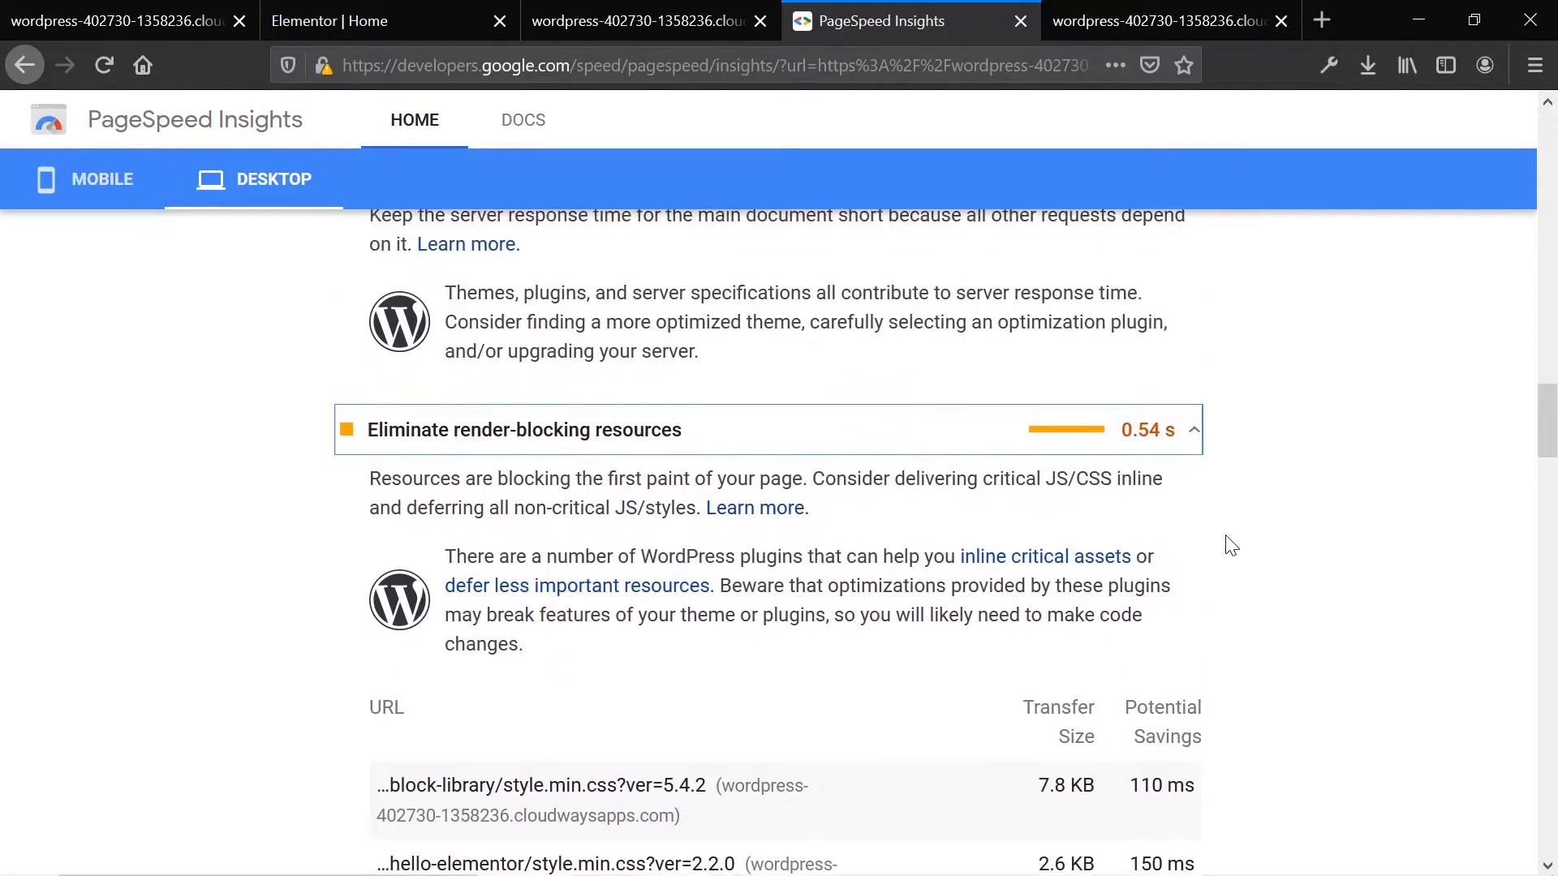
pyautogui.scroll(6, 998, 619)
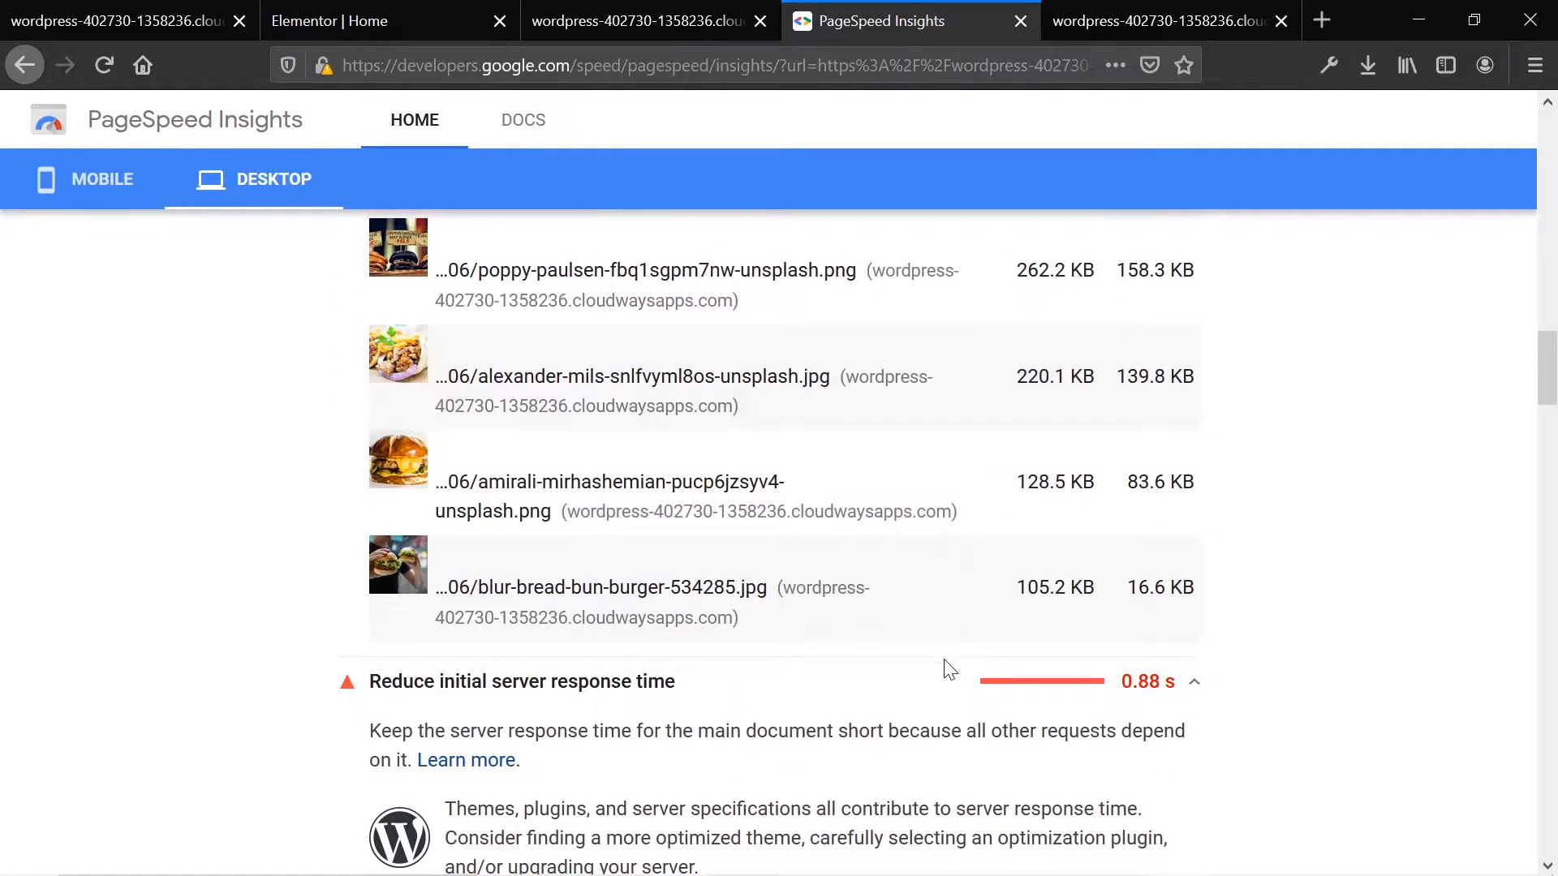
# Step: Collapse the details of all four opportunities and look over the condensed list with its estimated savings
pyautogui.click(815, 681)
pyautogui.click(818, 728)
pyautogui.click(828, 771)
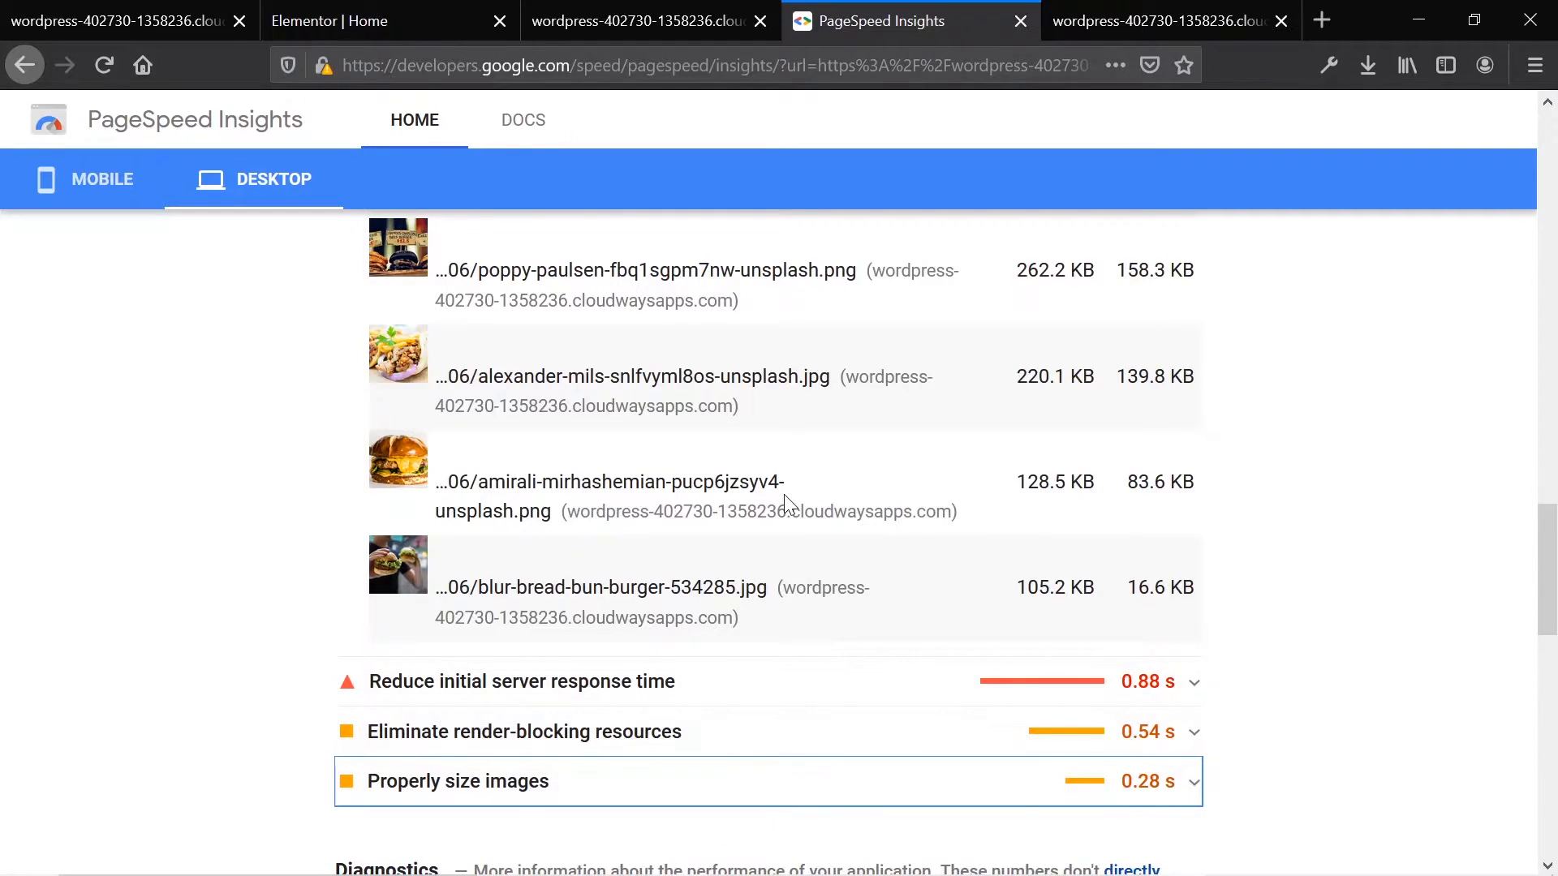
pyautogui.scroll(8, 791, 505)
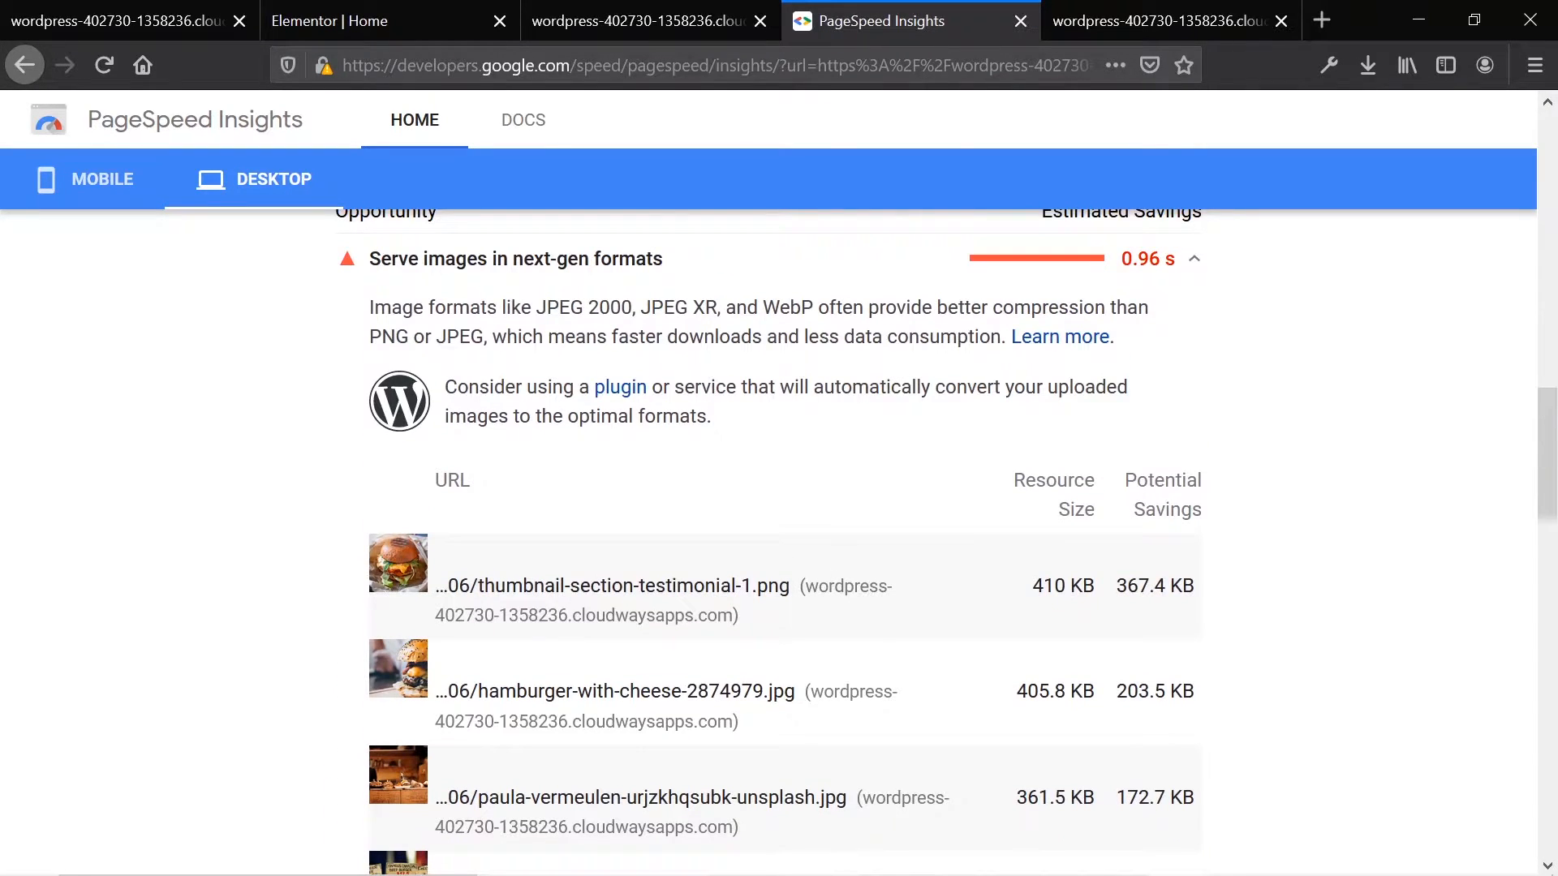
pyautogui.click(776, 258)
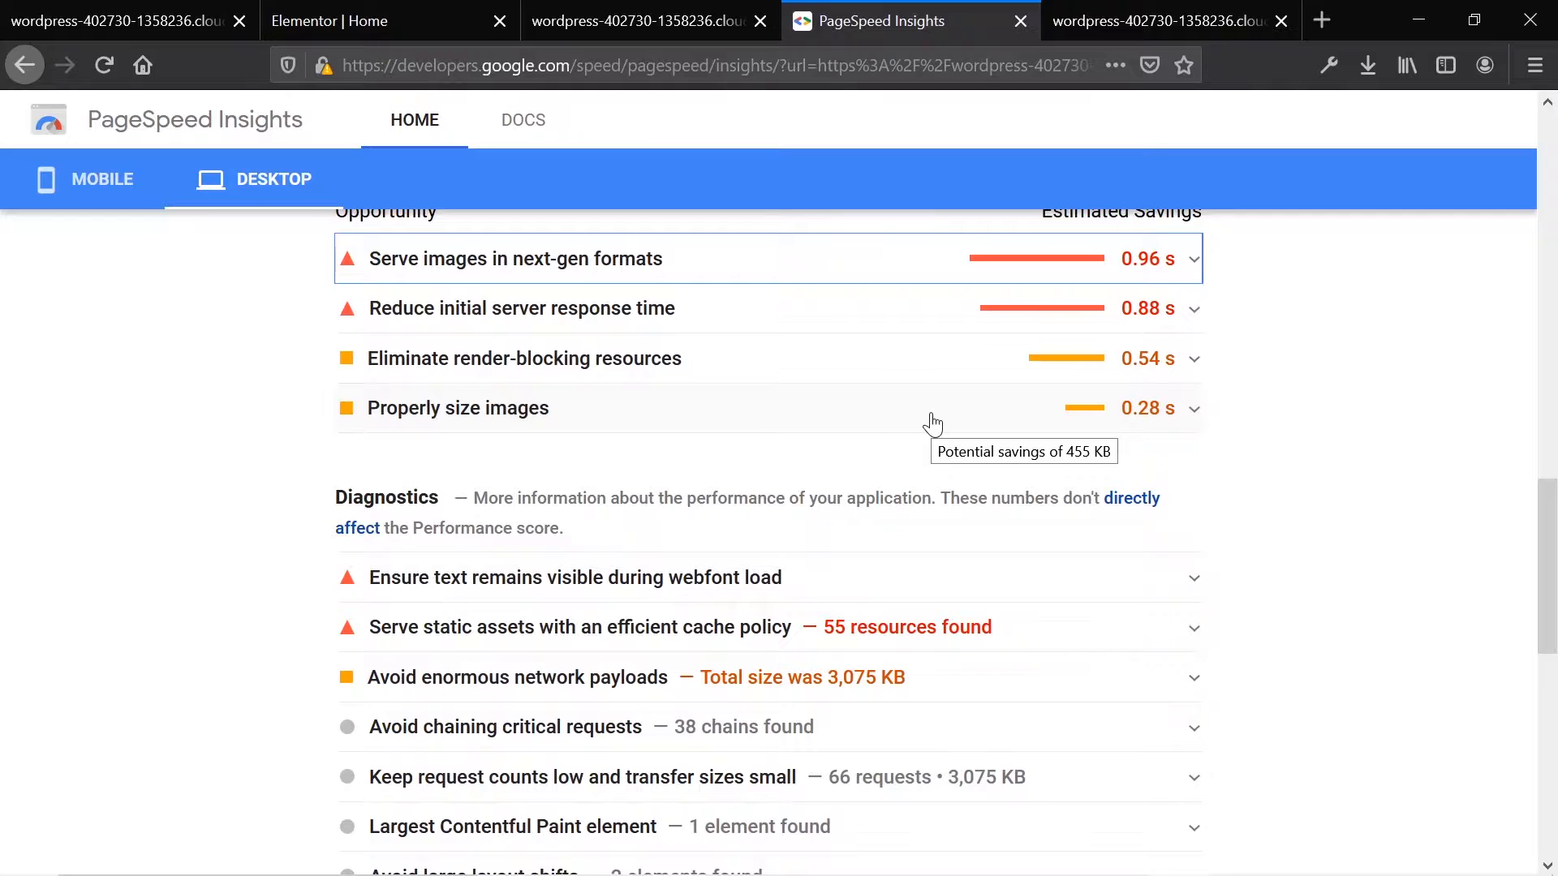
pyautogui.scroll(3, 991, 541)
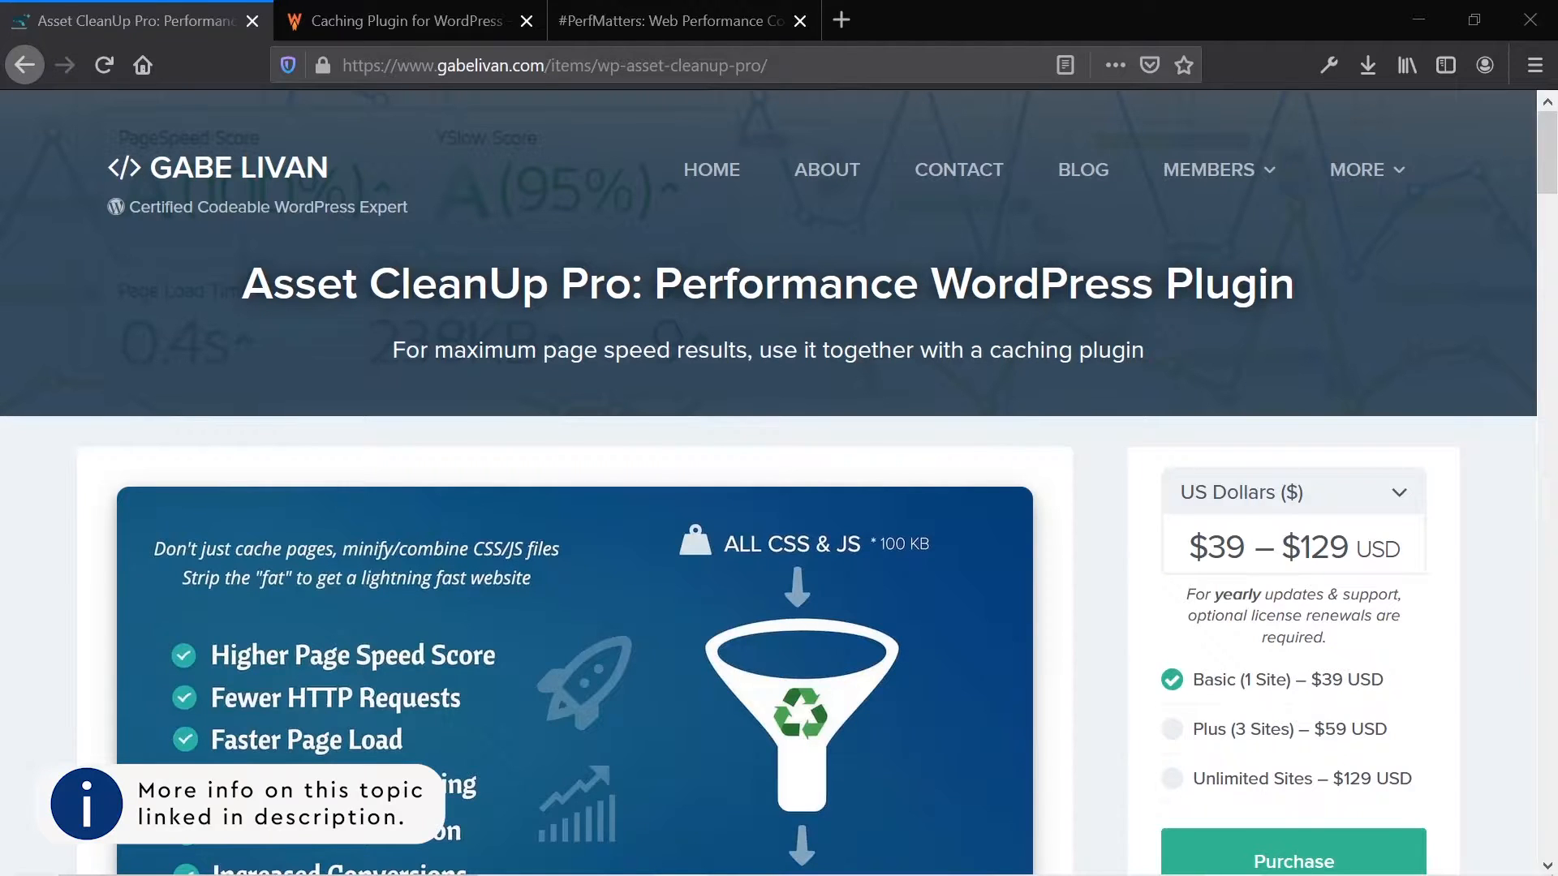
# Step: Read through the Asset CleanUp Pro page's benefits, premium features and Lite vs Pro comparison table
pyautogui.scroll(-3, 493, 368)
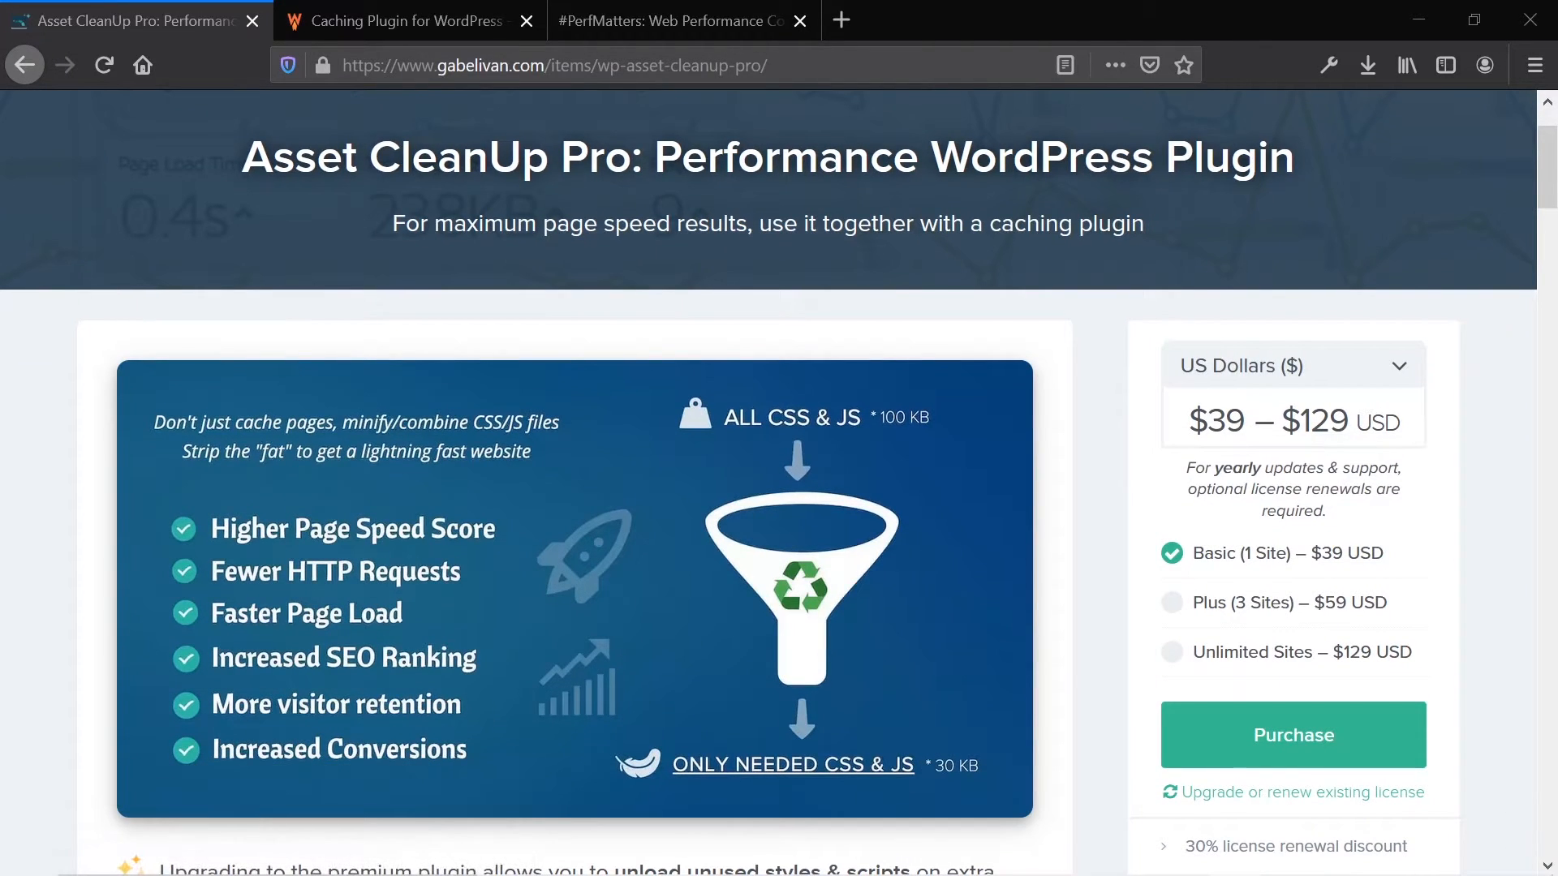
pyautogui.scroll(-3, 487, 521)
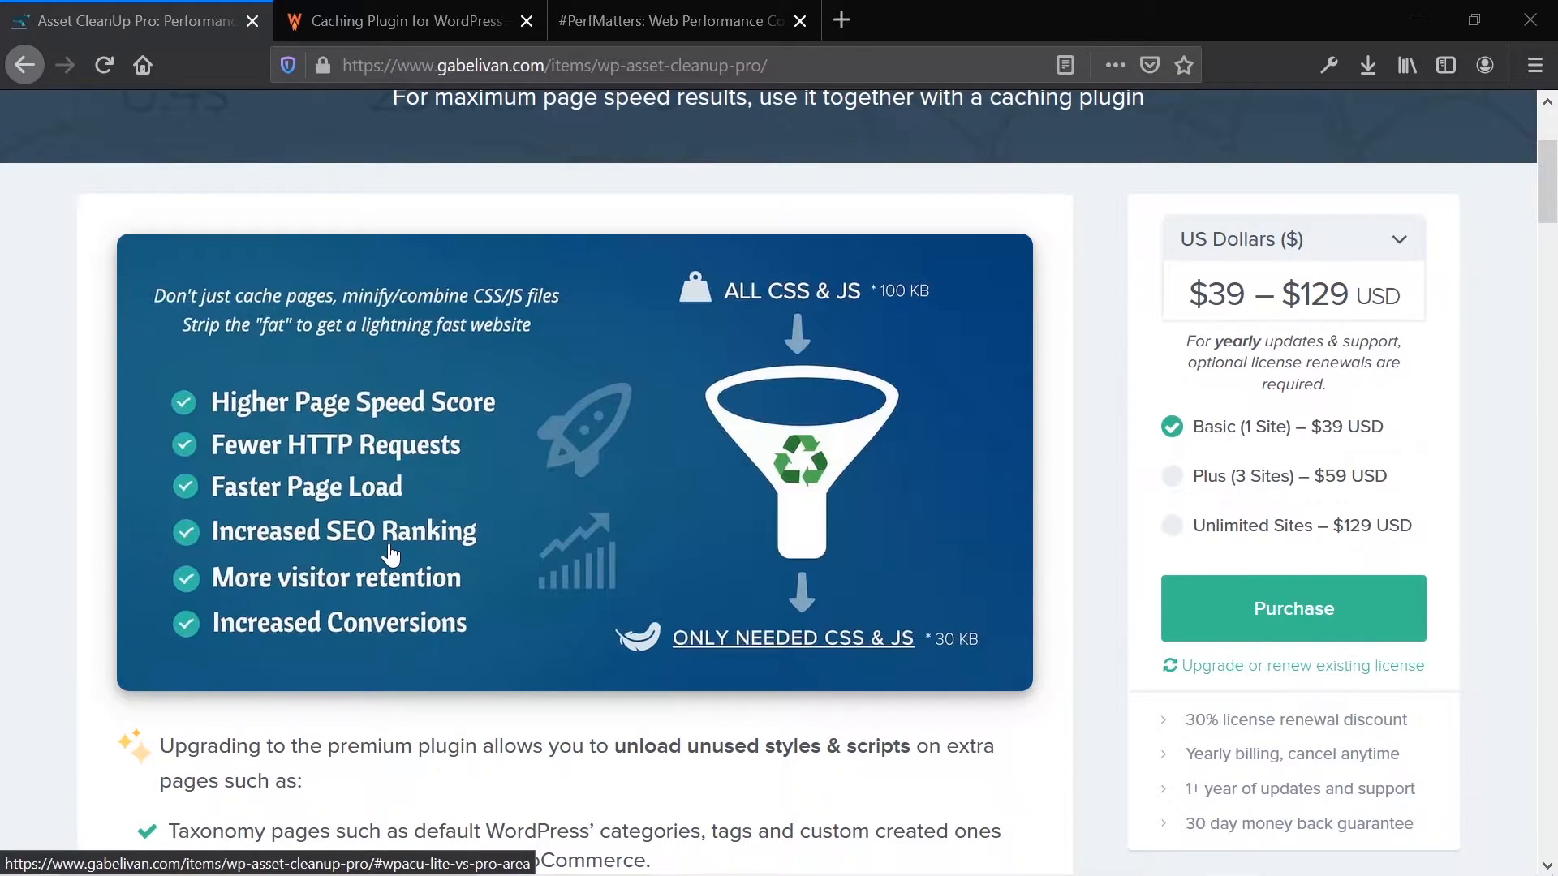
pyautogui.scroll(-5, 390, 555)
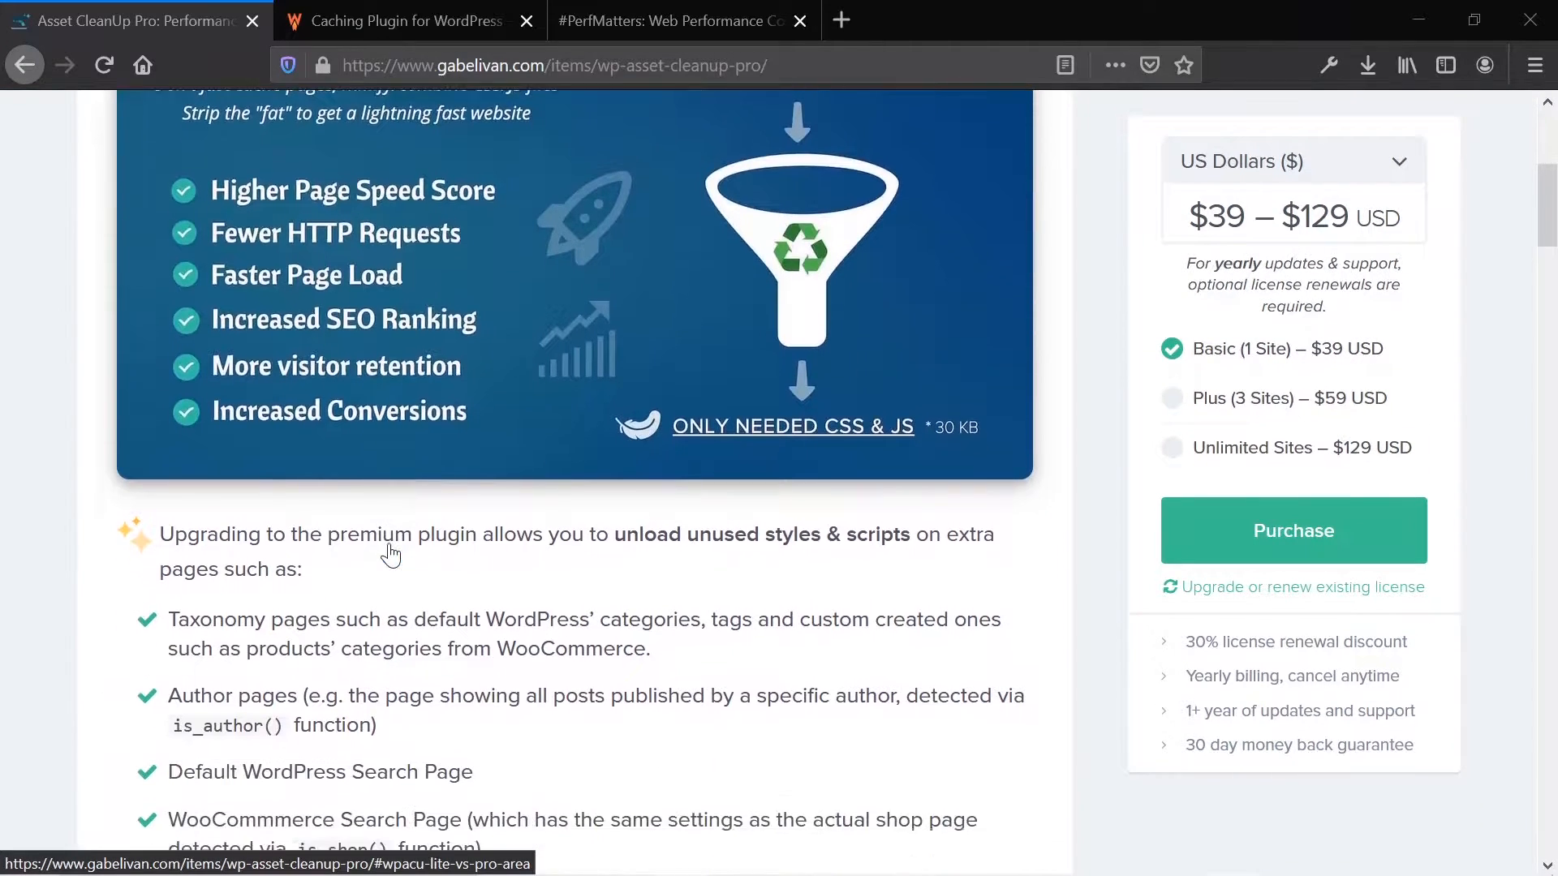
pyautogui.scroll(-10, 390, 555)
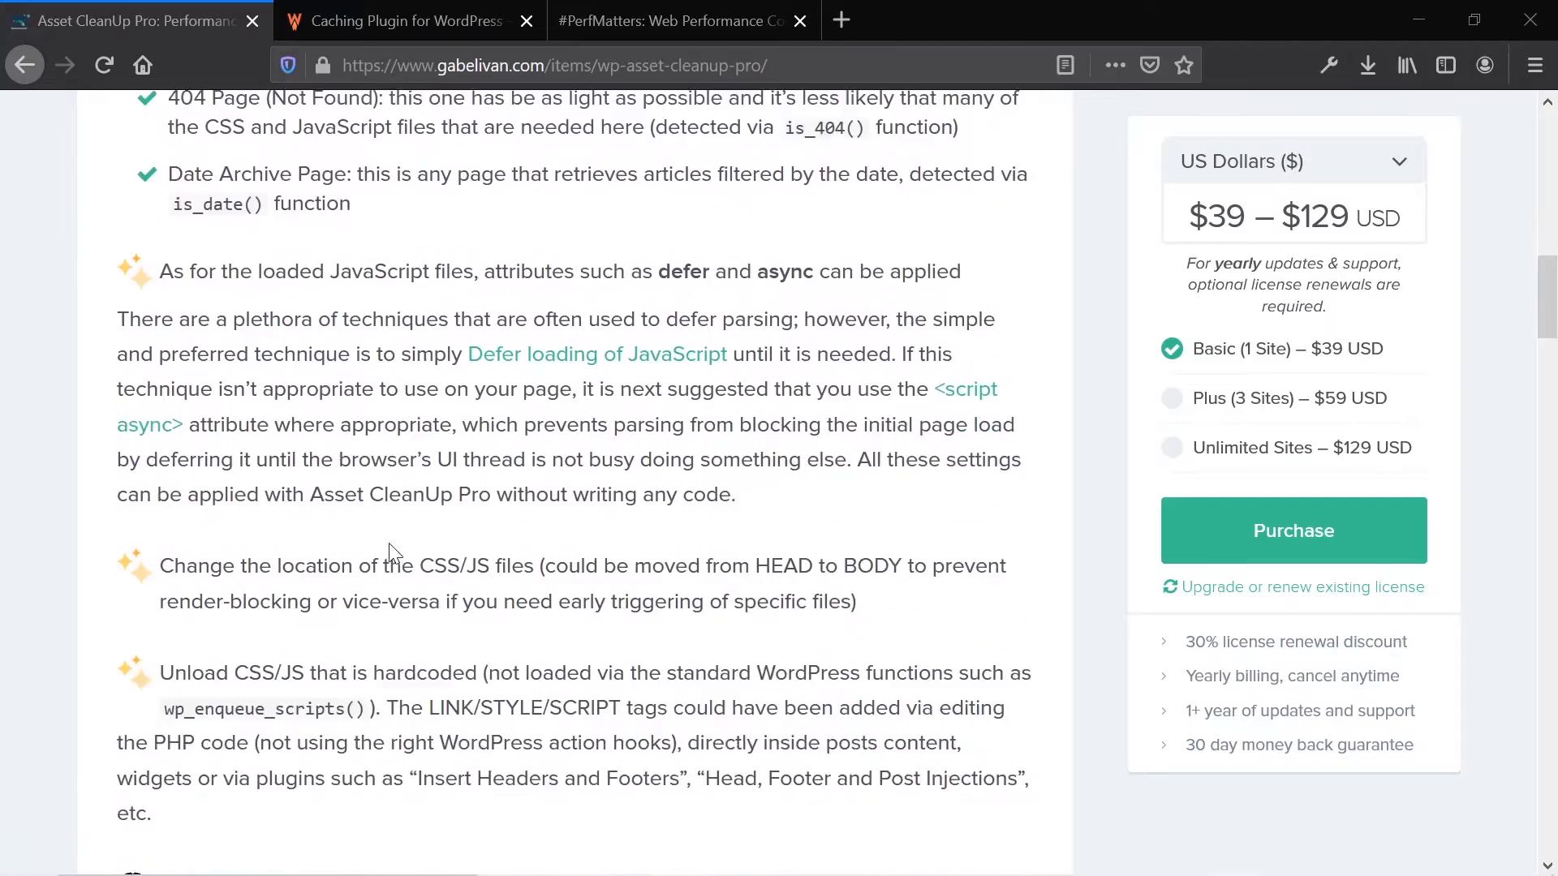
pyautogui.scroll(-15, 393, 549)
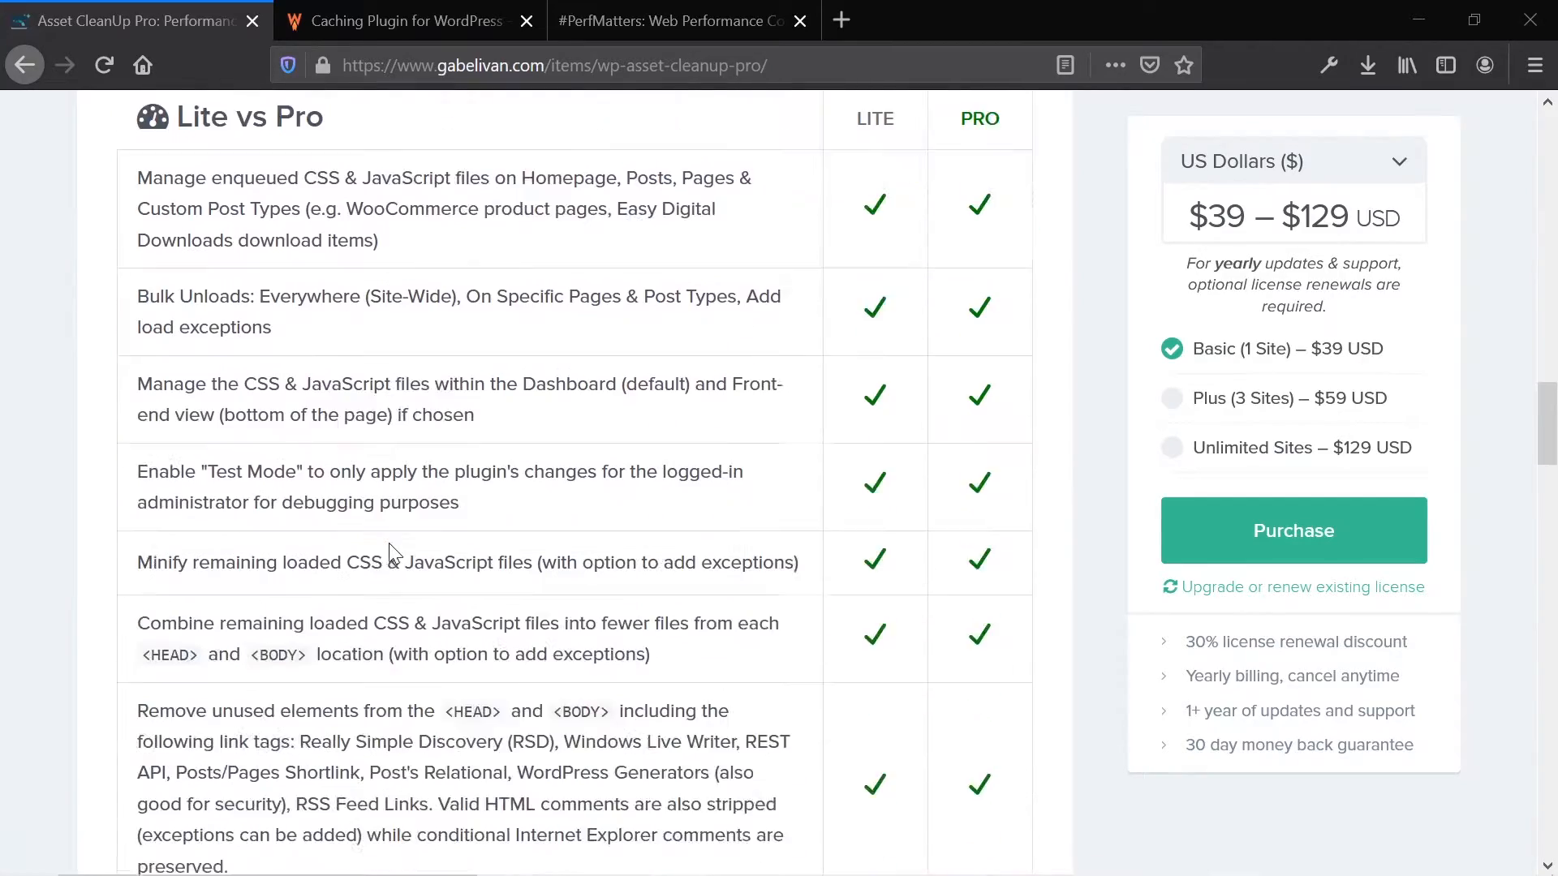
pyautogui.scroll(-7, 393, 549)
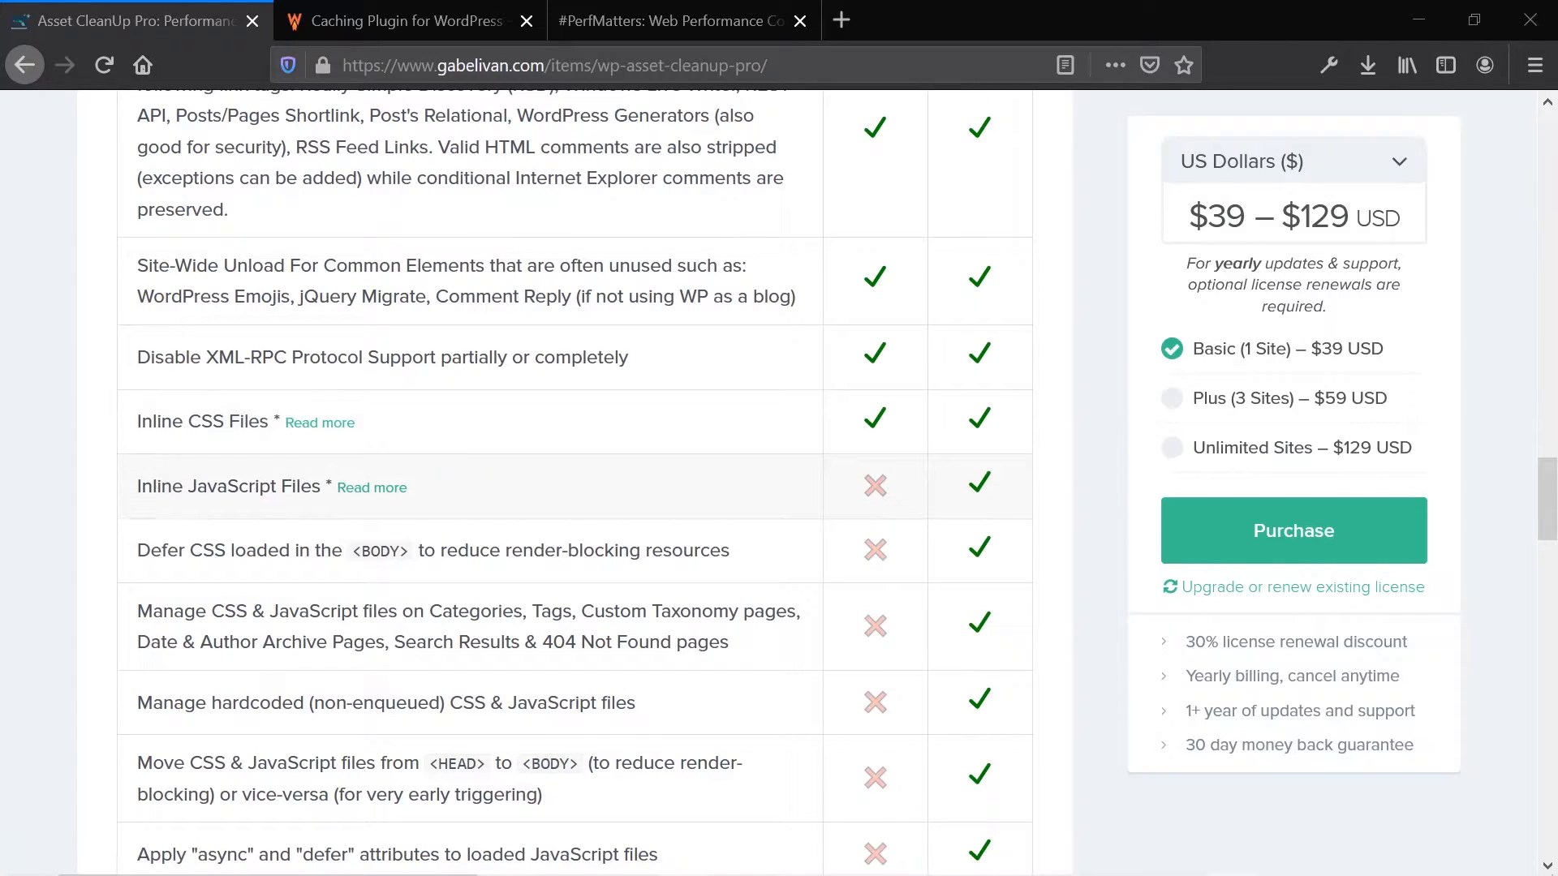
pyautogui.scroll(-2, 158, 475)
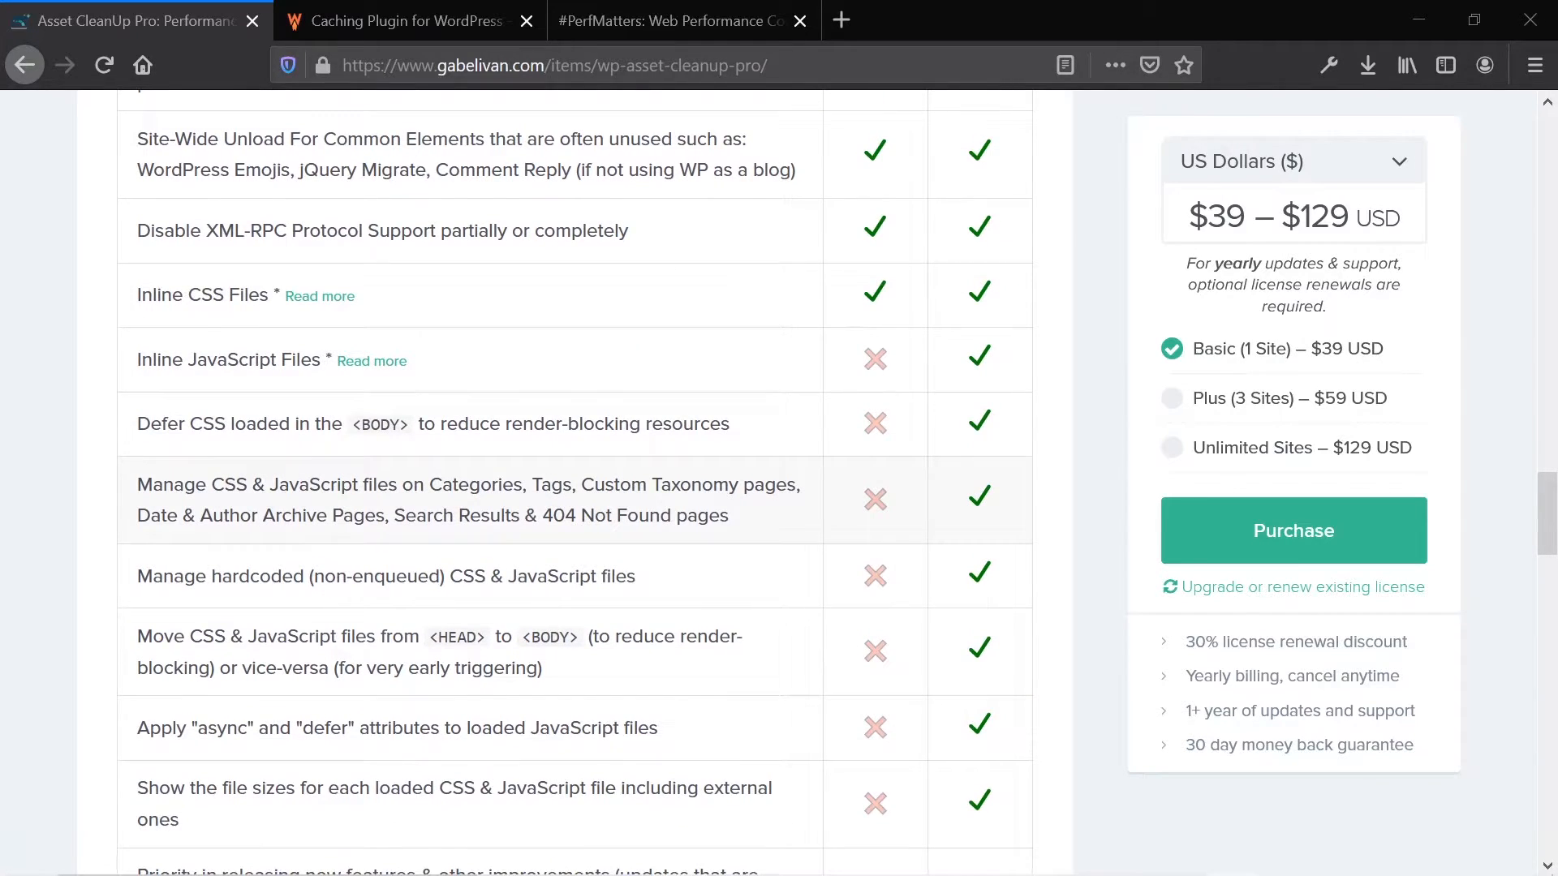
# Step: Highlight the table row about applying "async" and "defer" attributes to JavaScript files, and examine the remaining Pro-only features
pyautogui.tripleClick(224, 722)
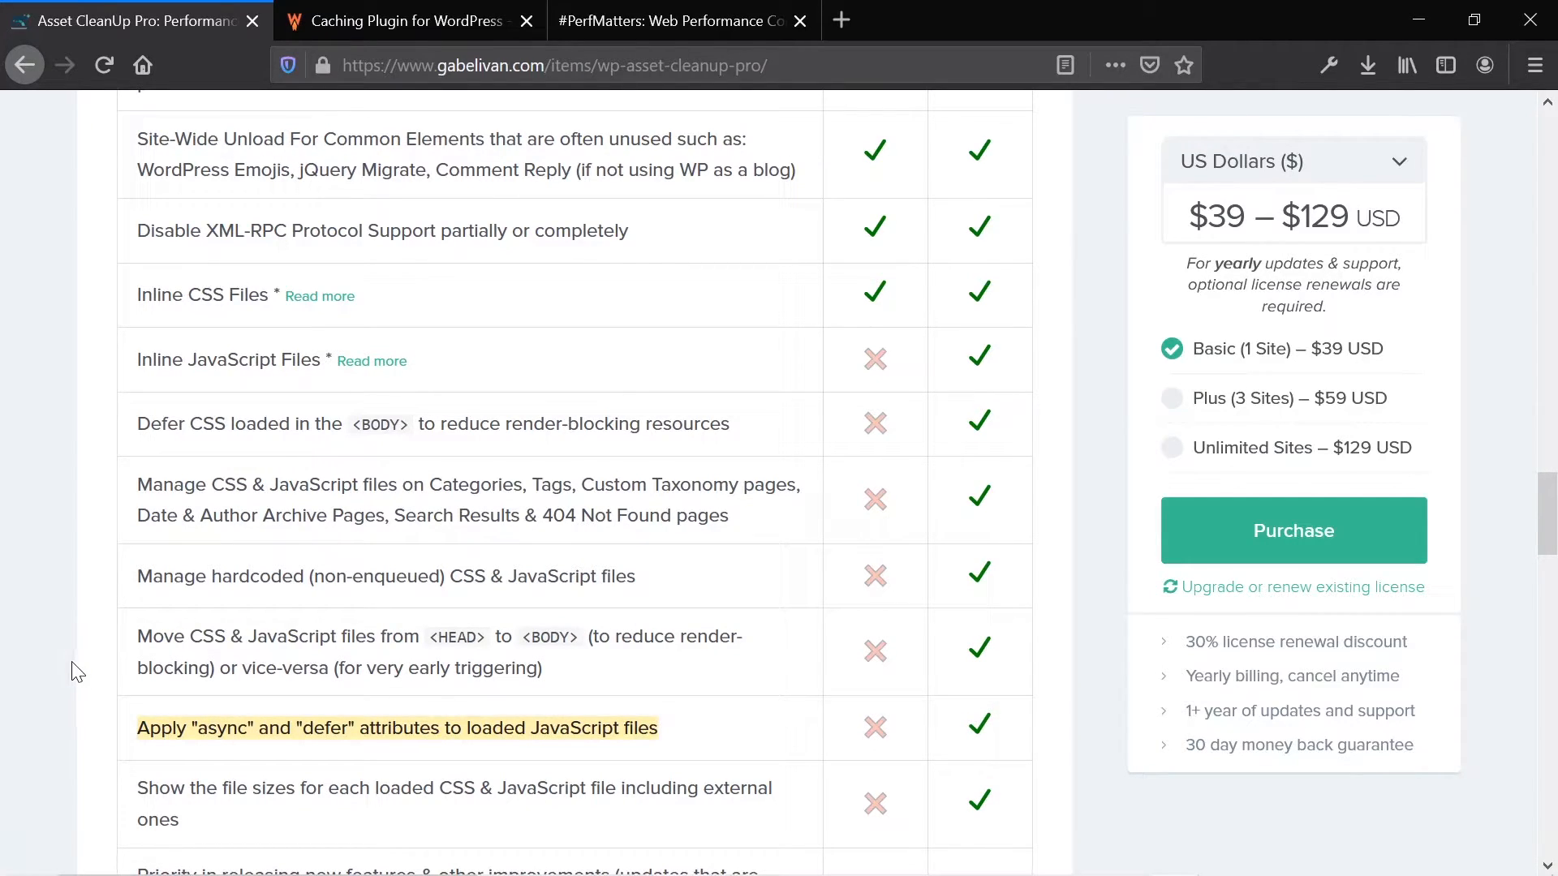
pyautogui.scroll(-3, 505, 654)
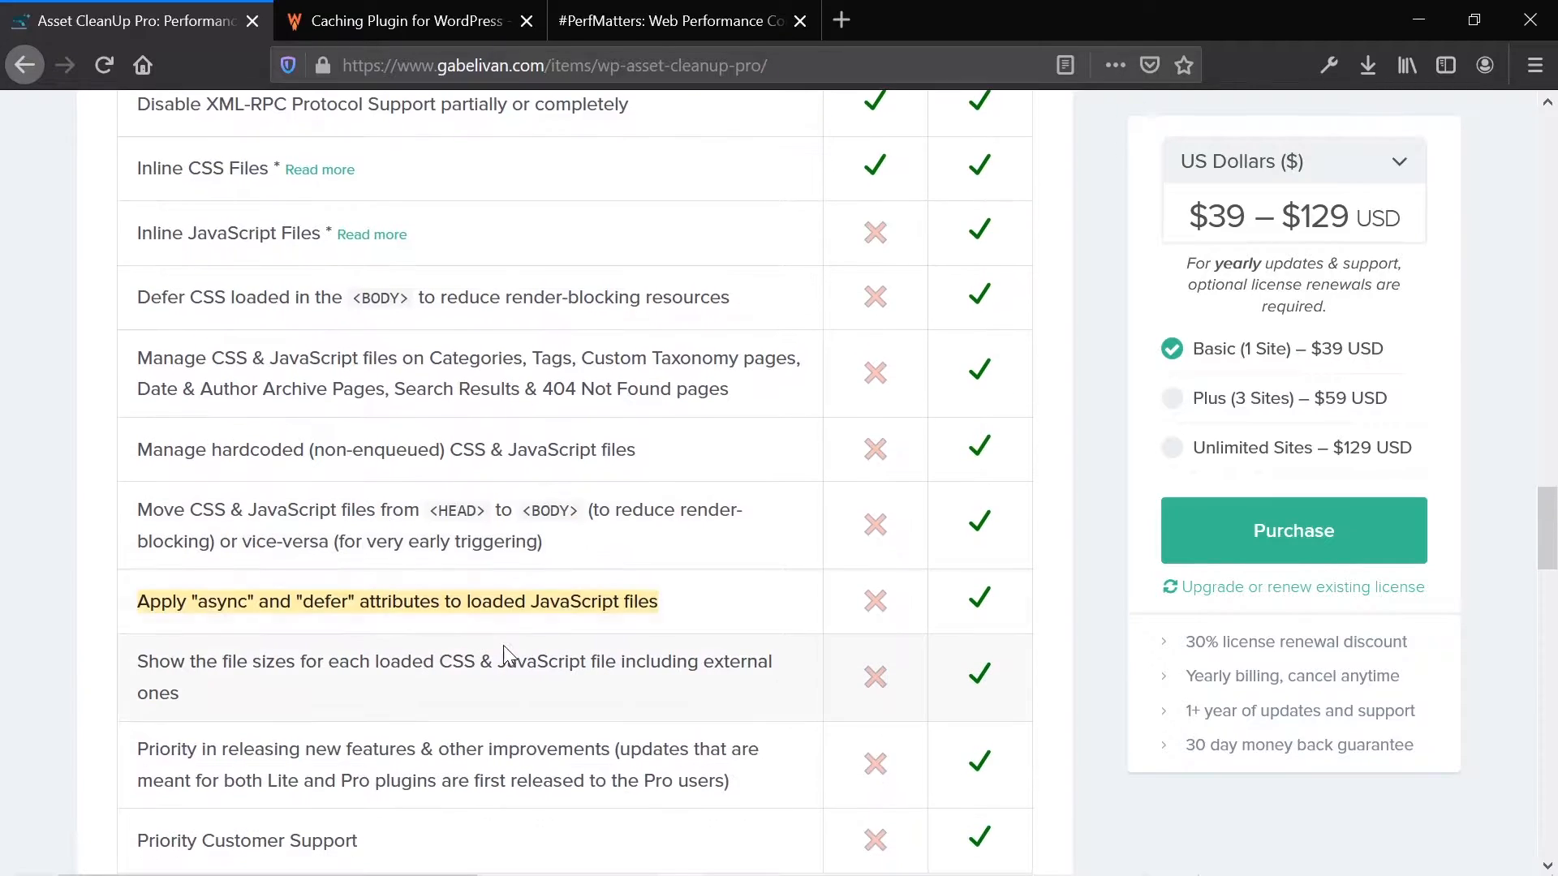
pyautogui.scroll(-1, 504, 654)
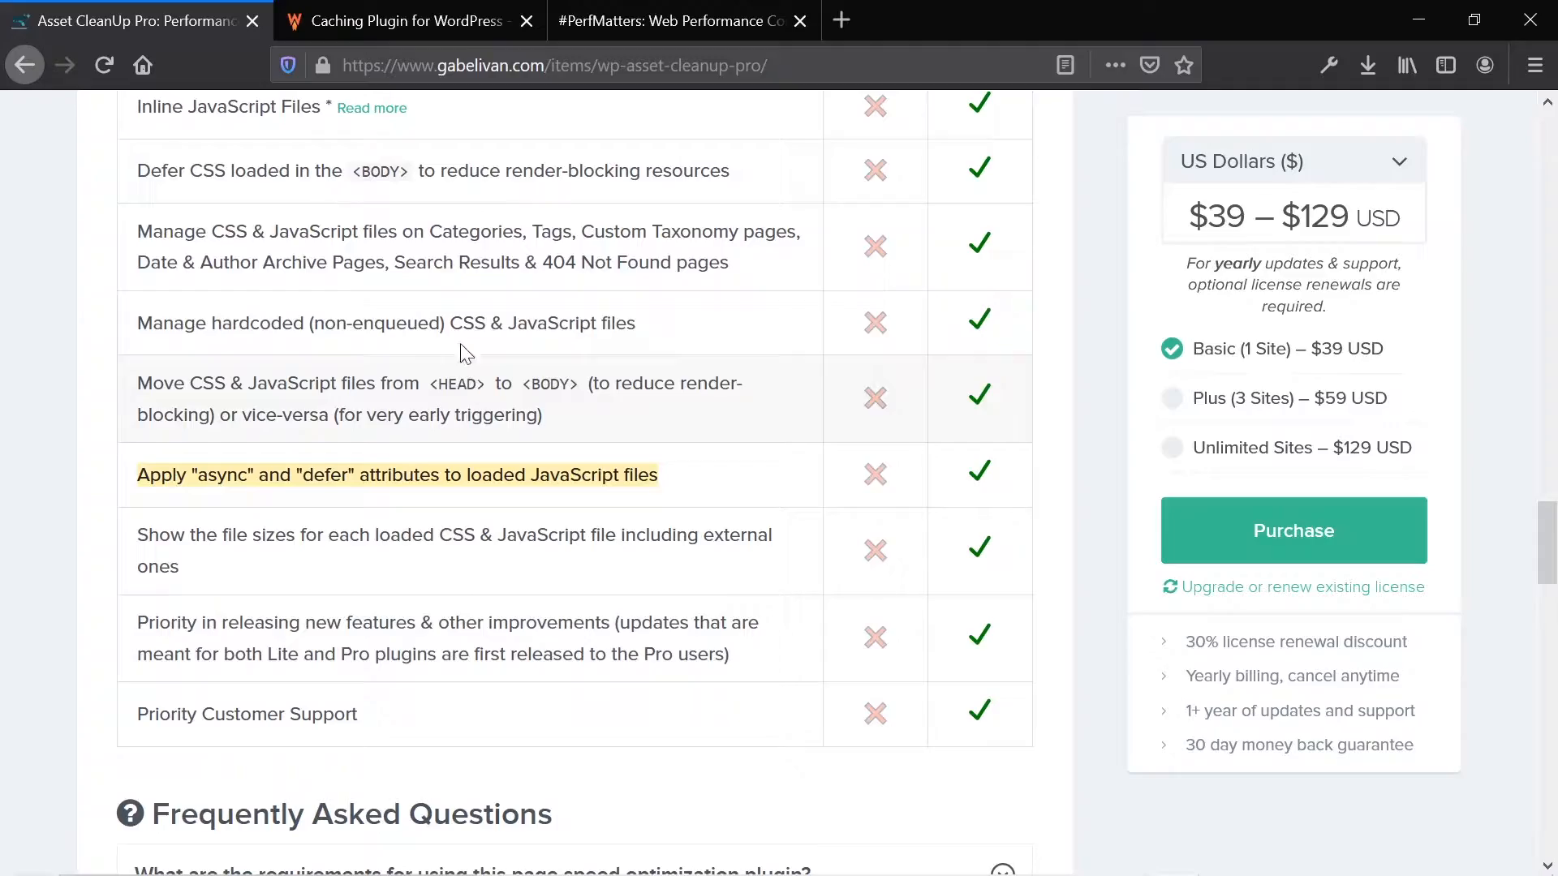
pyautogui.scroll(10, 634, 469)
pyautogui.scroll(15, 631, 464)
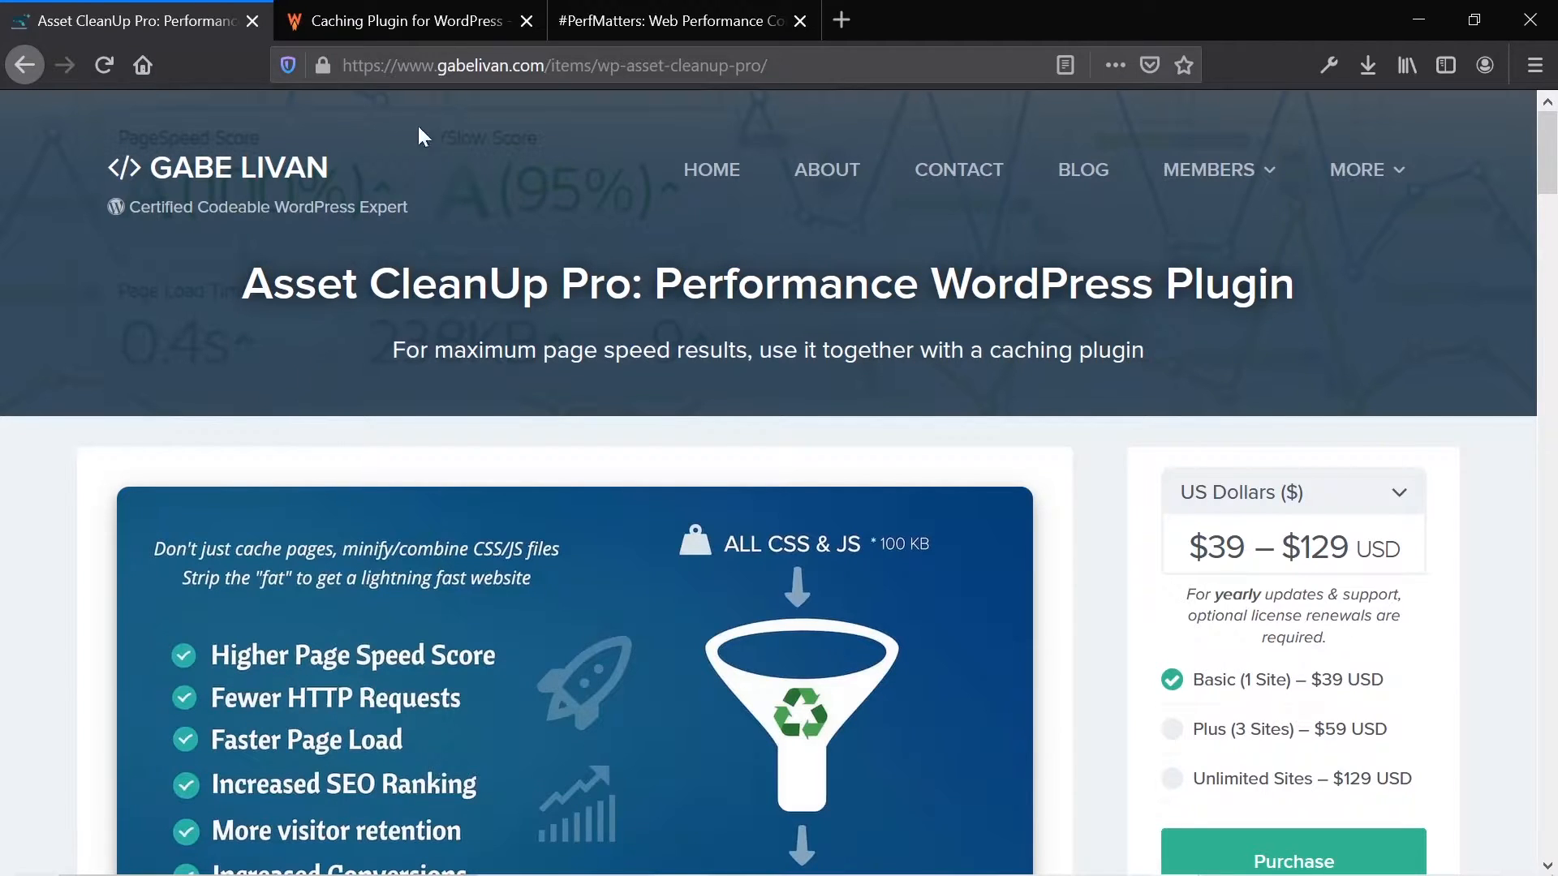
# Step: Switch to the WP Rocket site and examine its page caching, cache preloading, file compression and image loading features
pyautogui.click(408, 9)
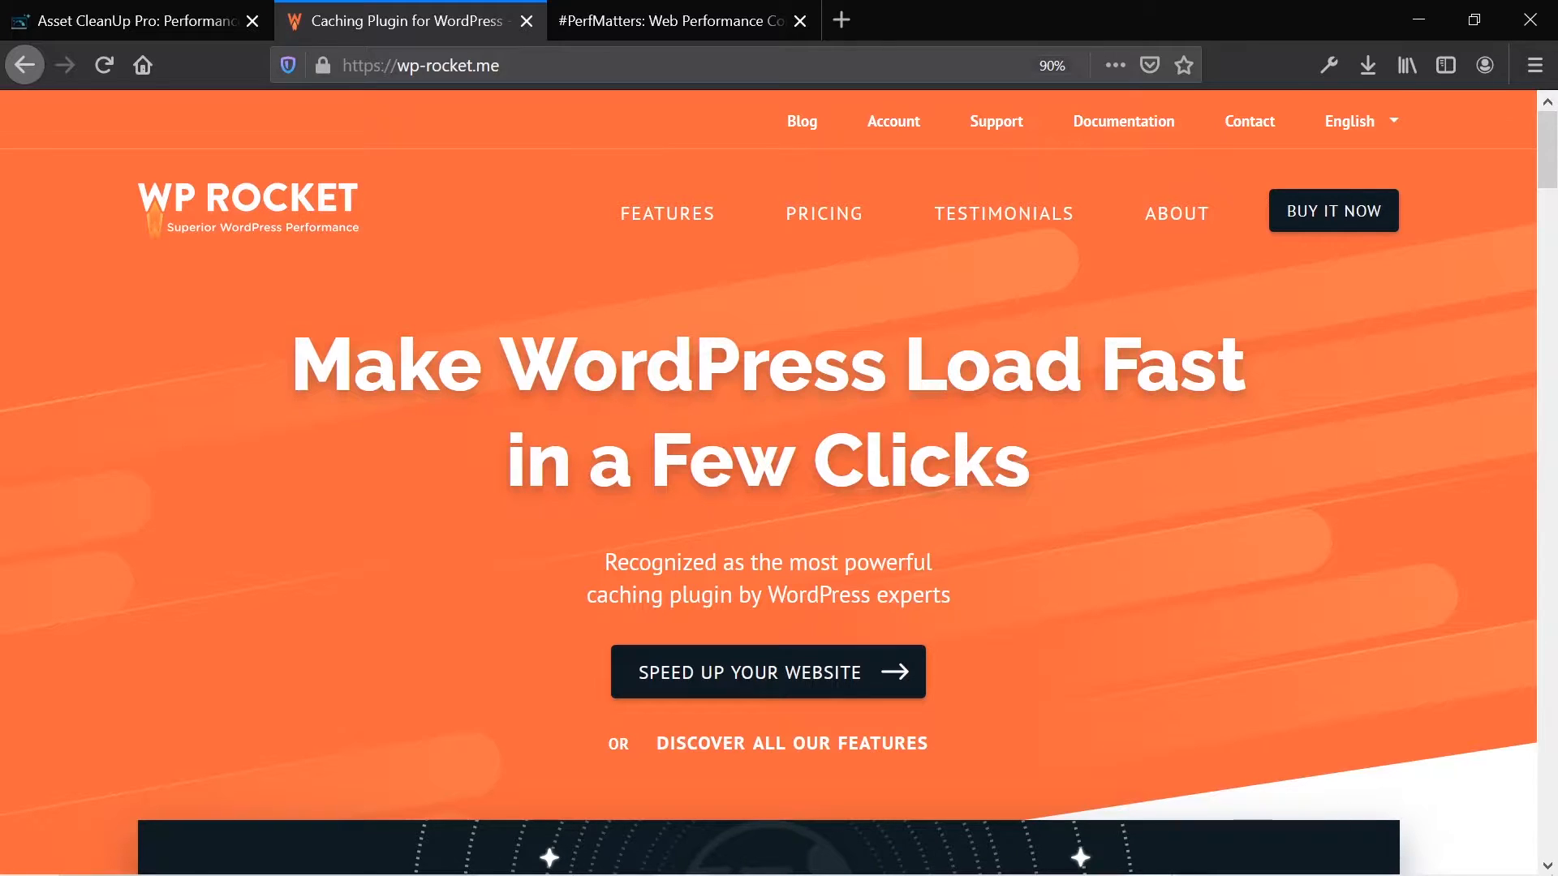
pyautogui.scroll(-6, 682, 414)
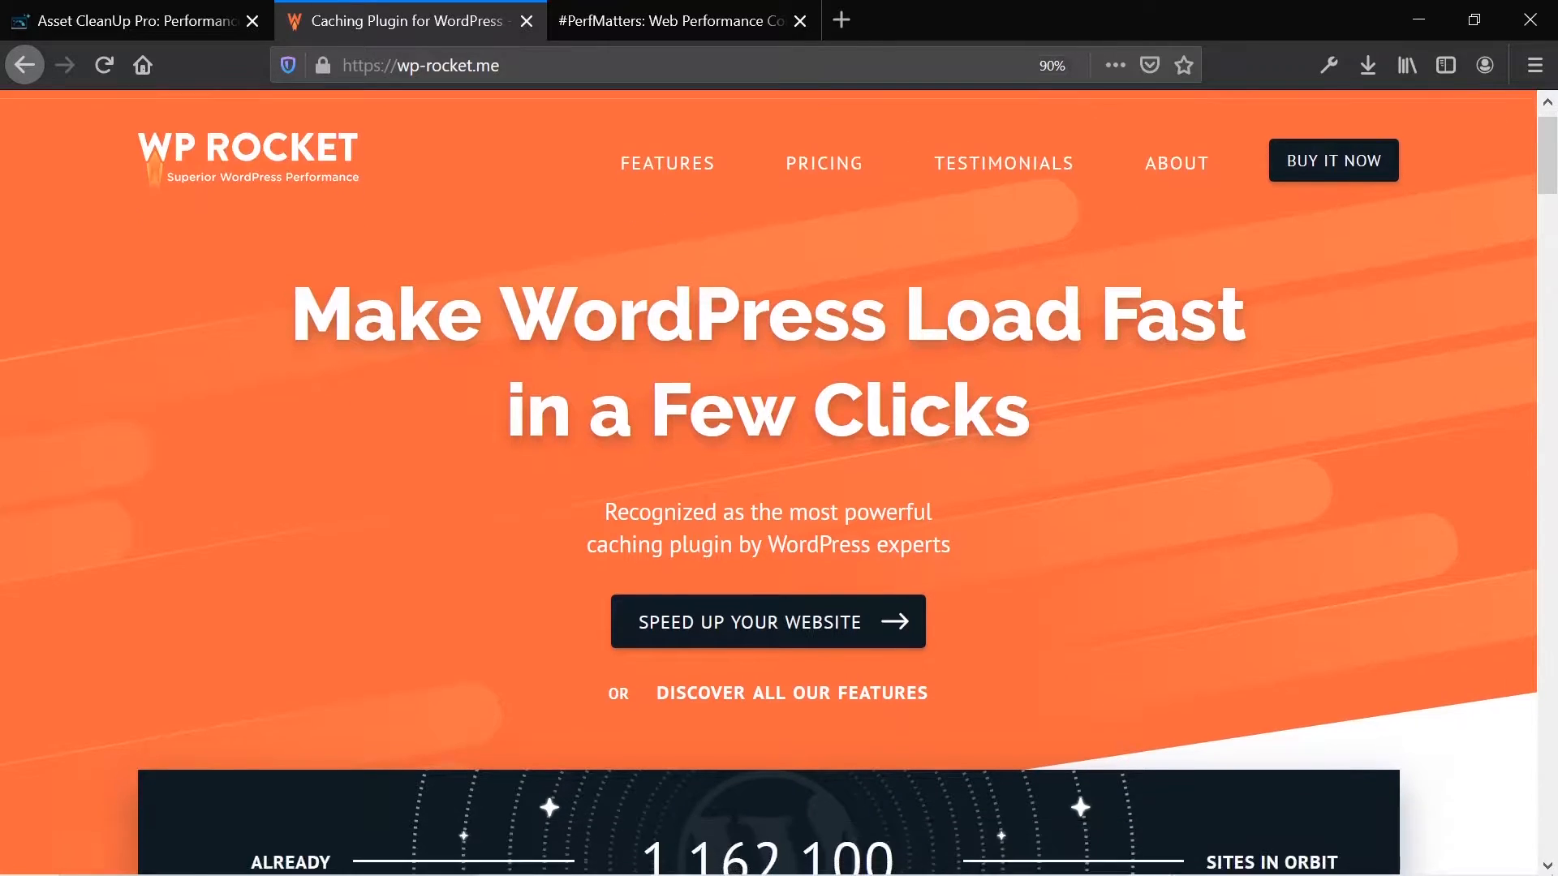
pyautogui.scroll(-7, 681, 409)
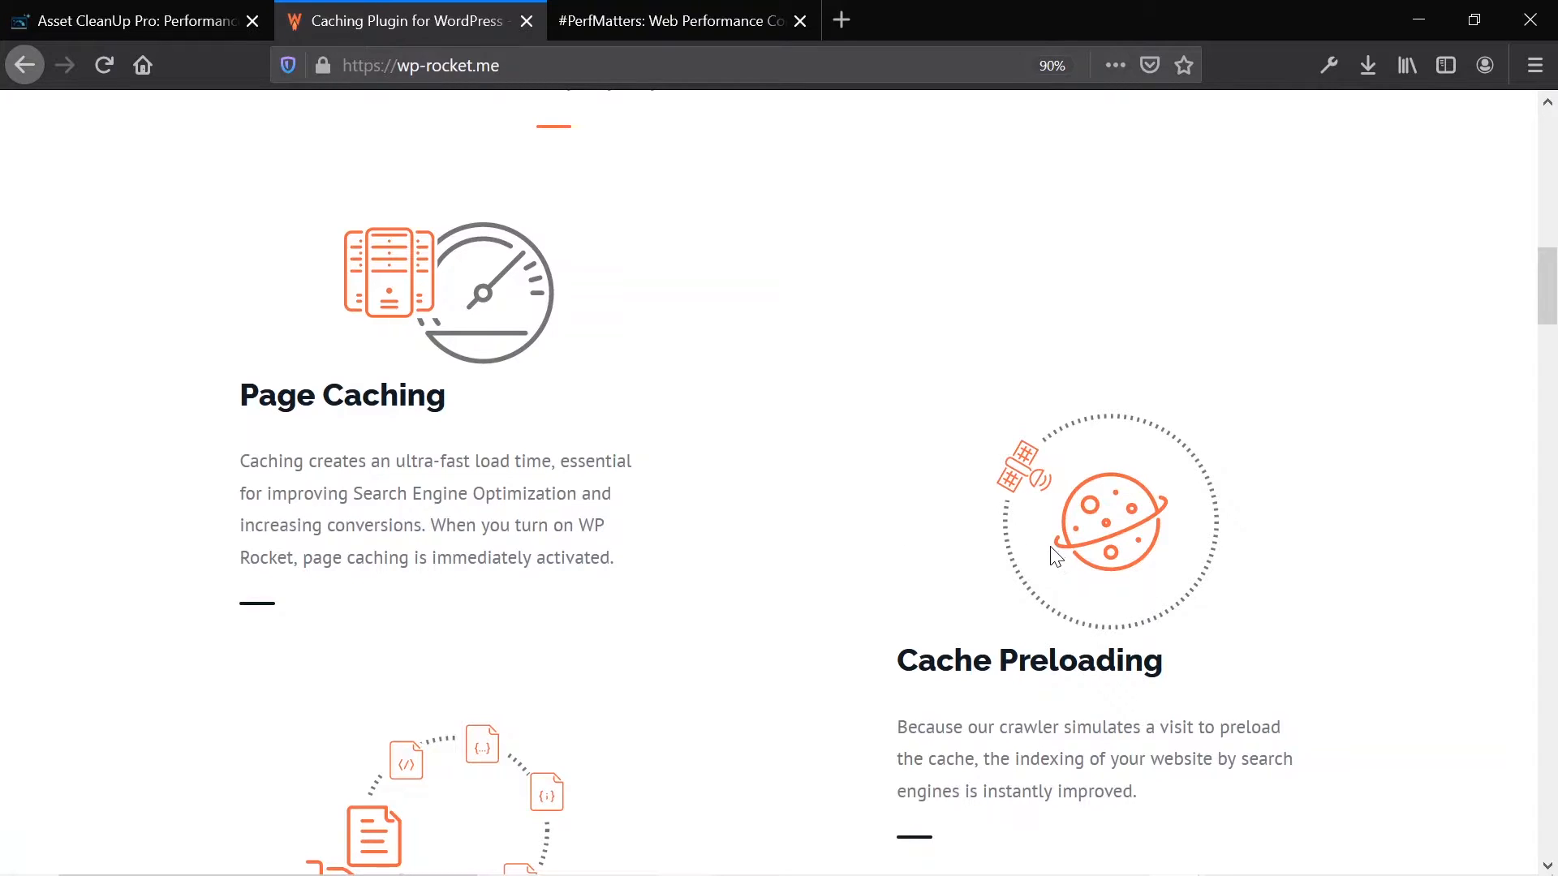
pyautogui.scroll(-3, 1050, 543)
pyautogui.scroll(-4, 730, 566)
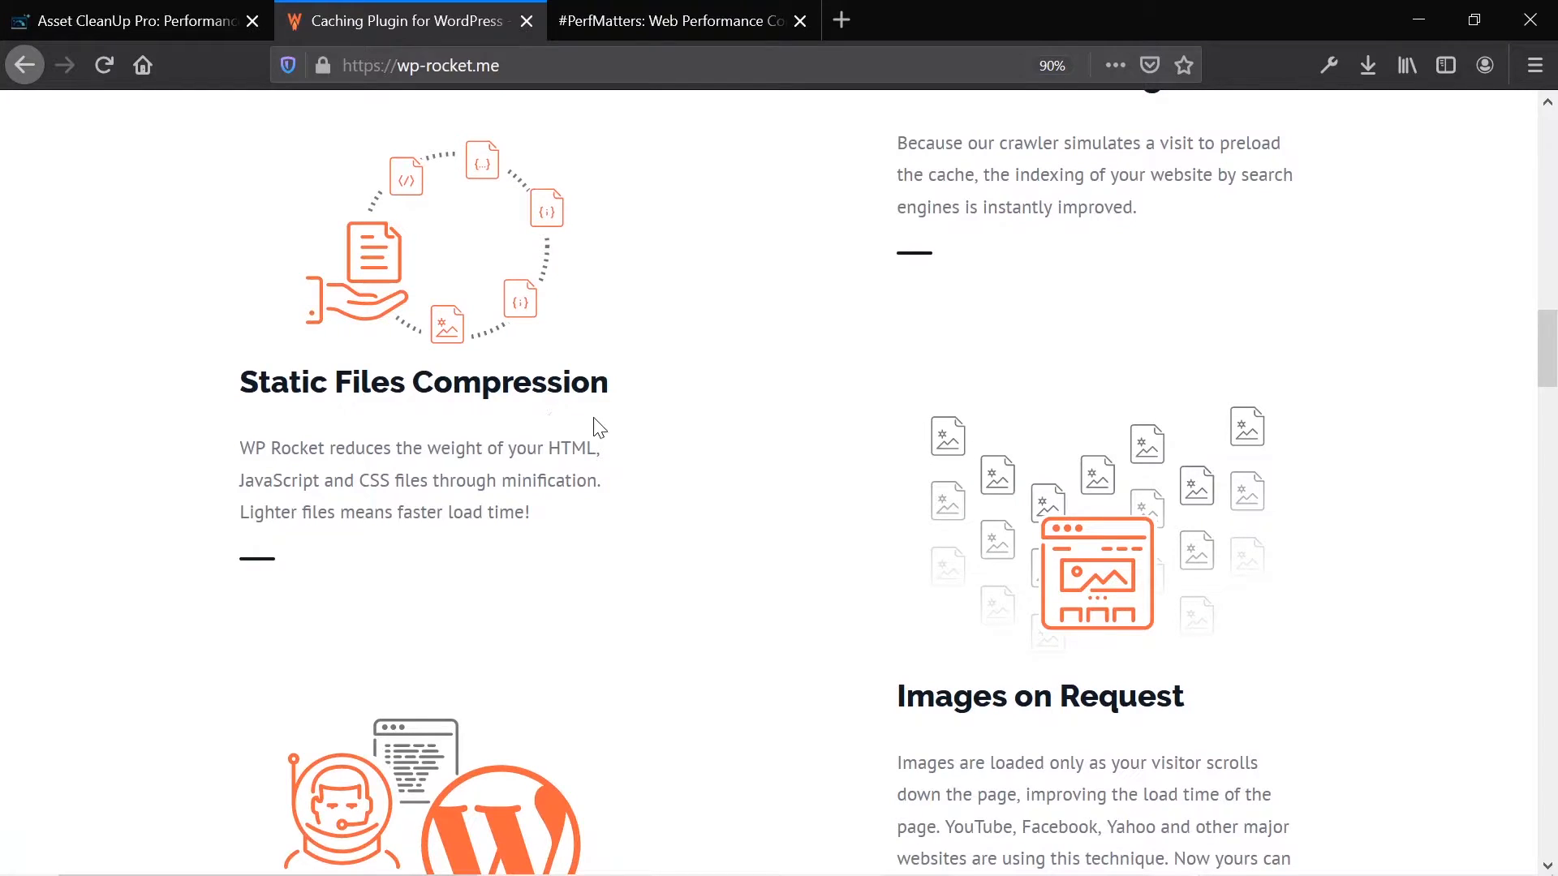
pyautogui.scroll(-4, 698, 471)
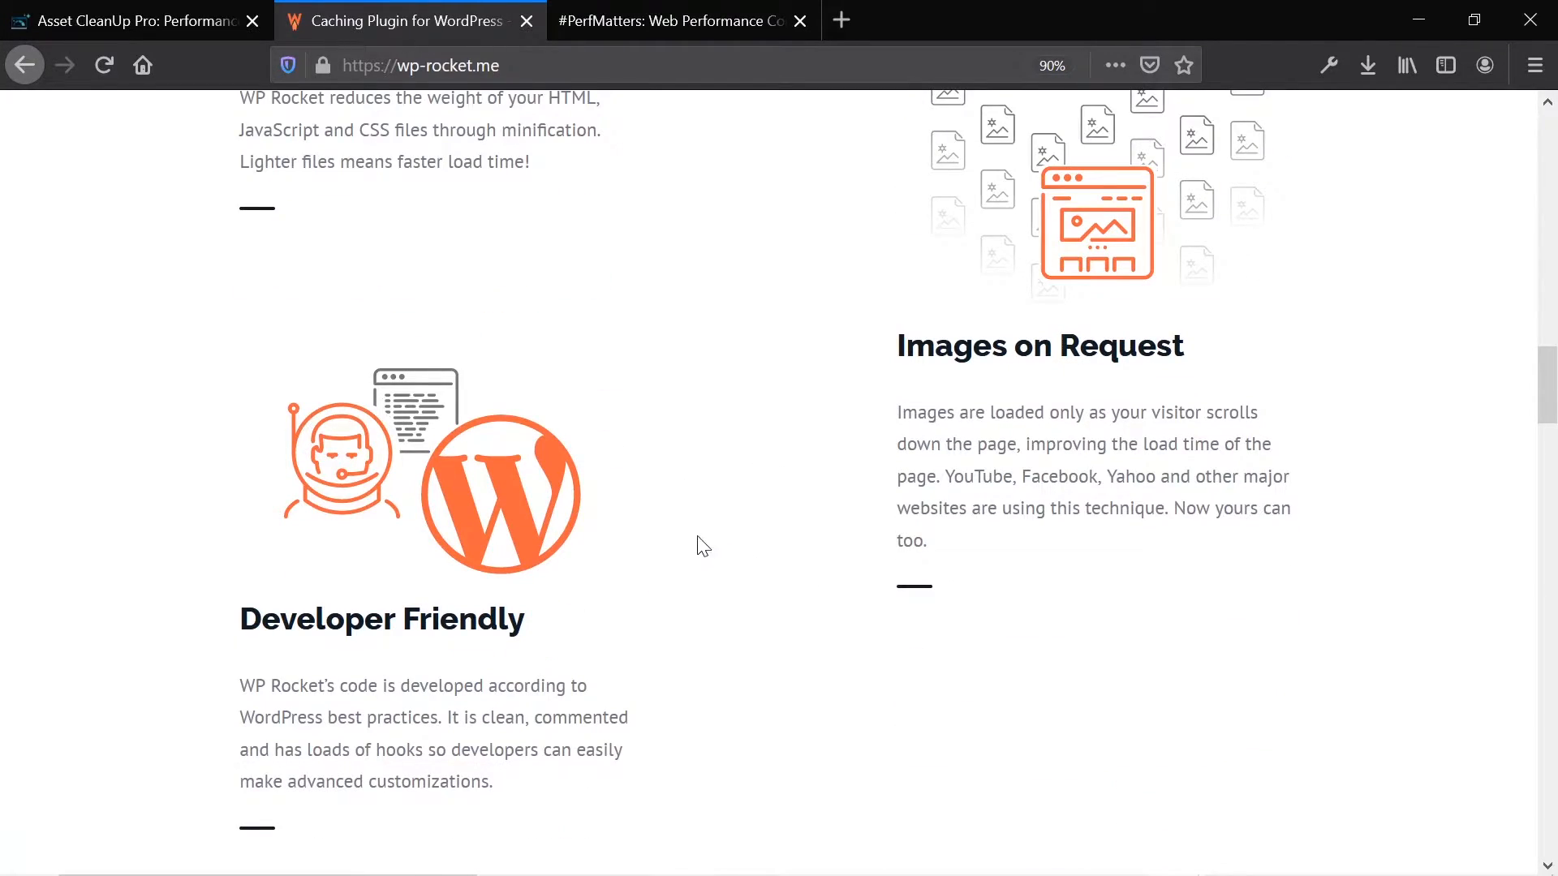
pyautogui.scroll(5, 698, 560)
pyautogui.scroll(3, 648, 525)
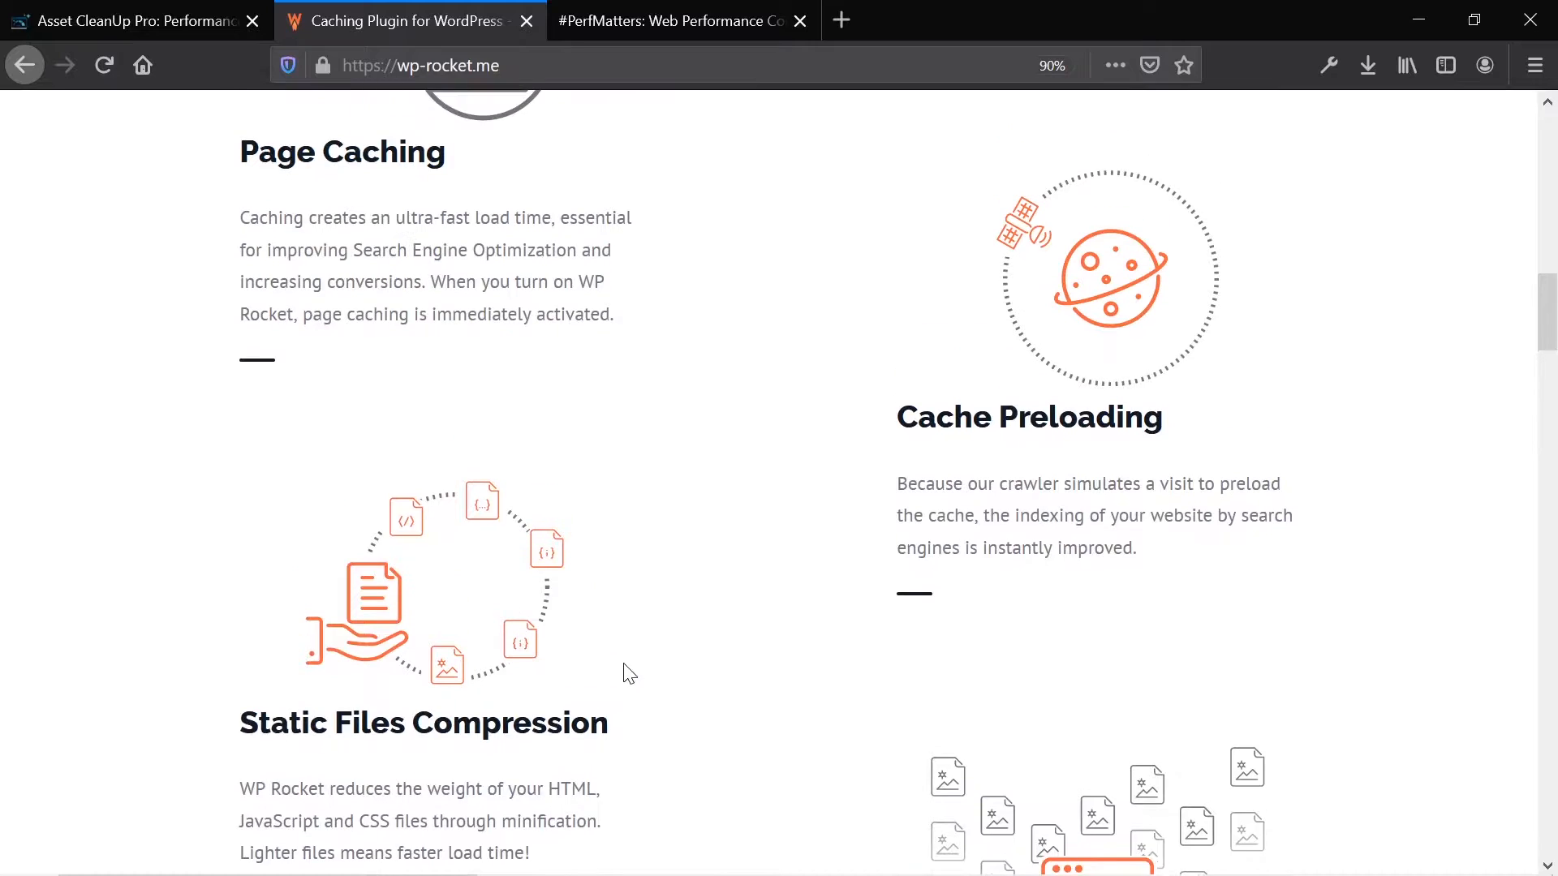
pyautogui.scroll(15, 708, 405)
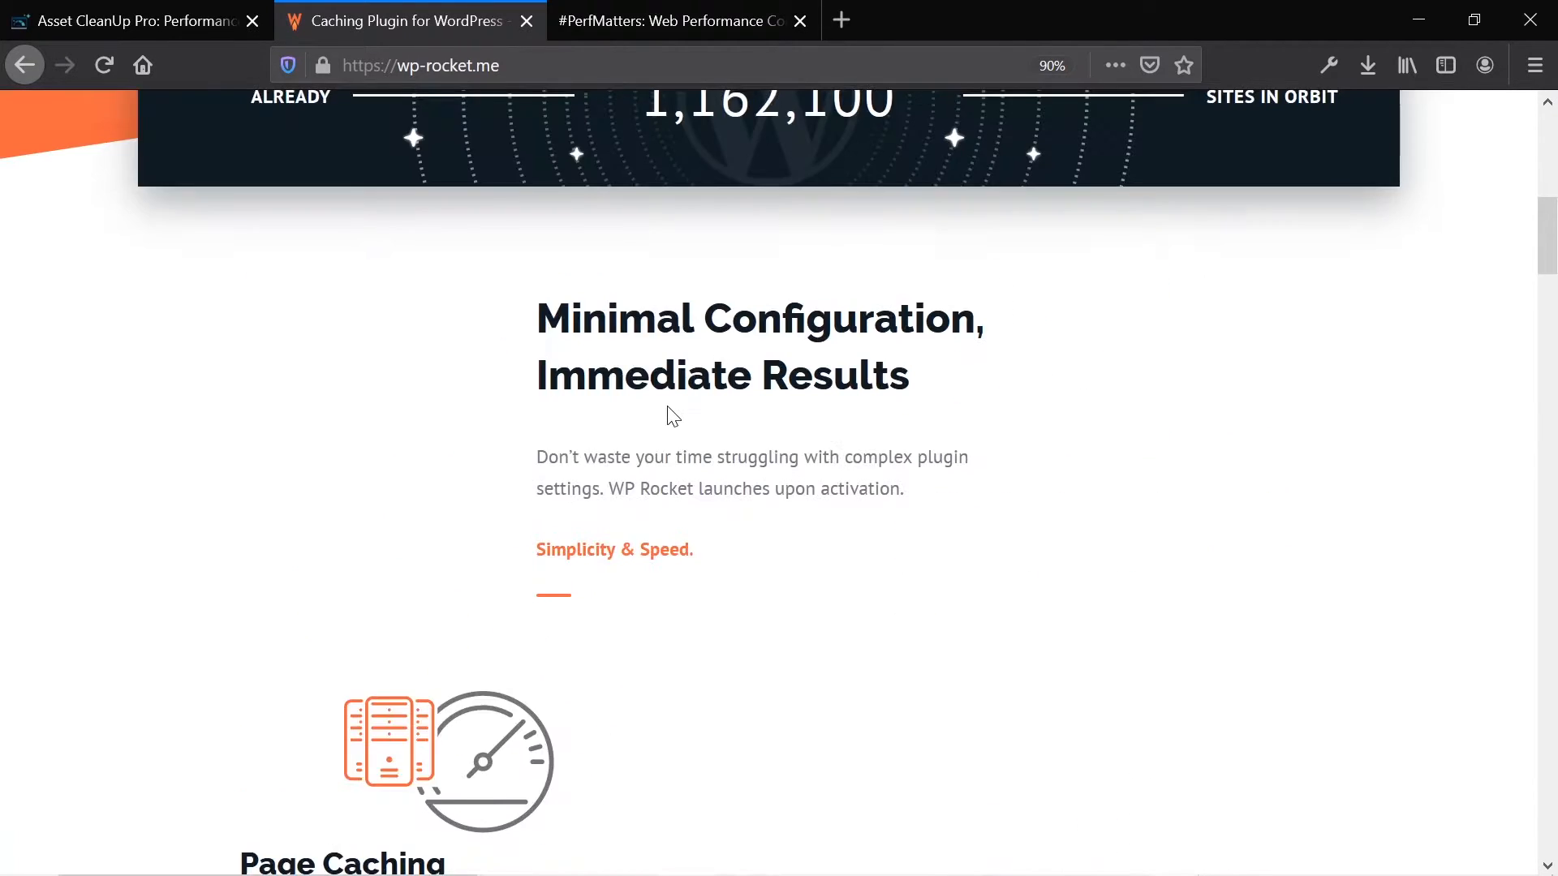
pyautogui.scroll(1, 806, 264)
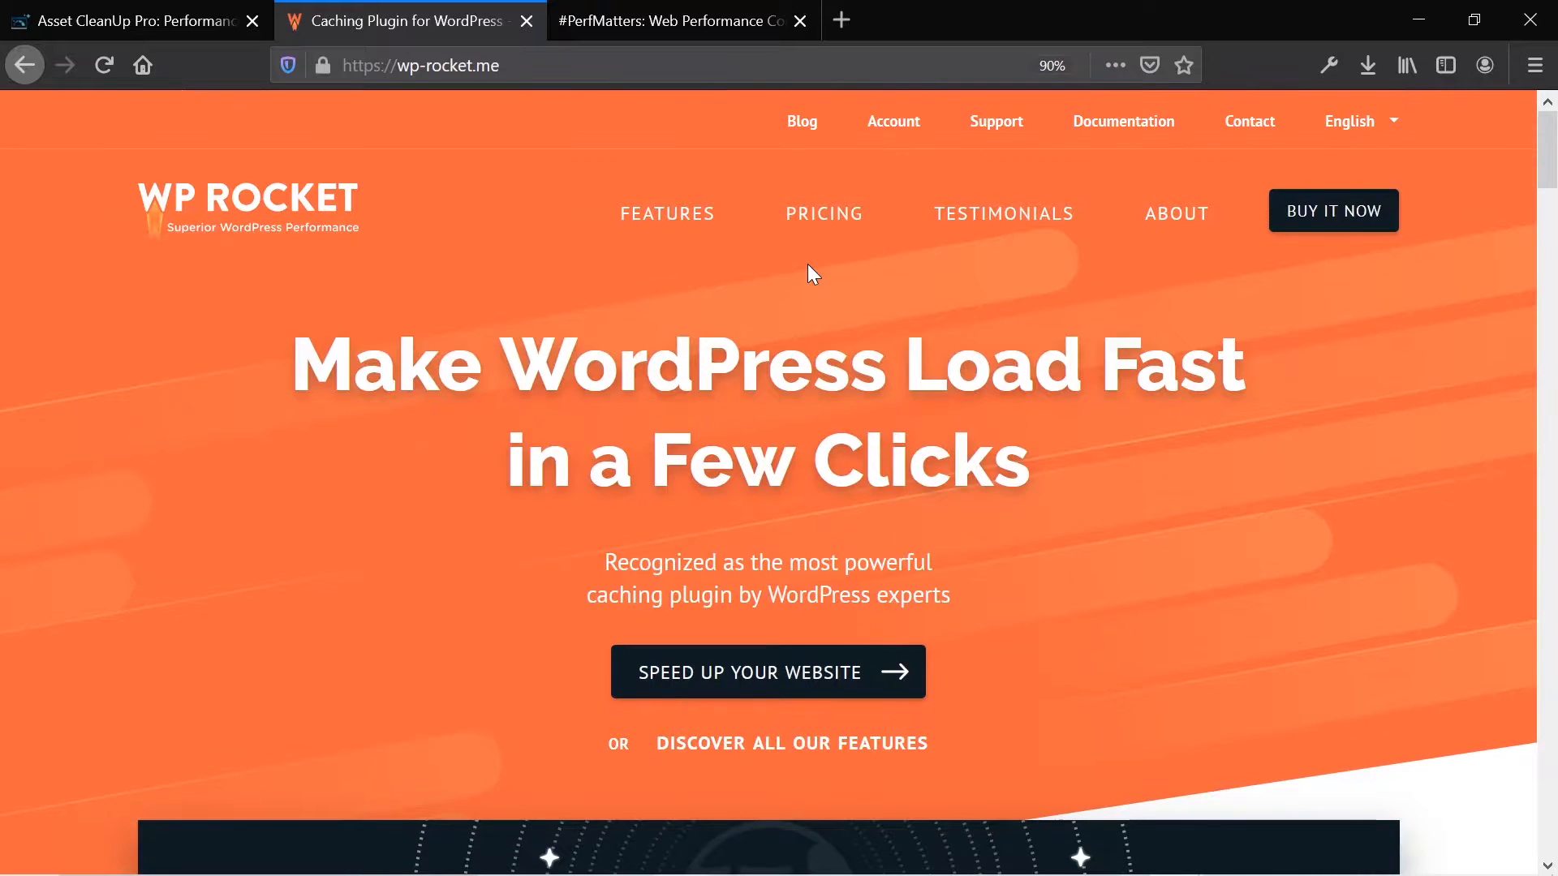
# Step: Open WP Rocket's pricing page and compare its plans with the Asset CleanUp Pro license prices
pyautogui.click(801, 233)
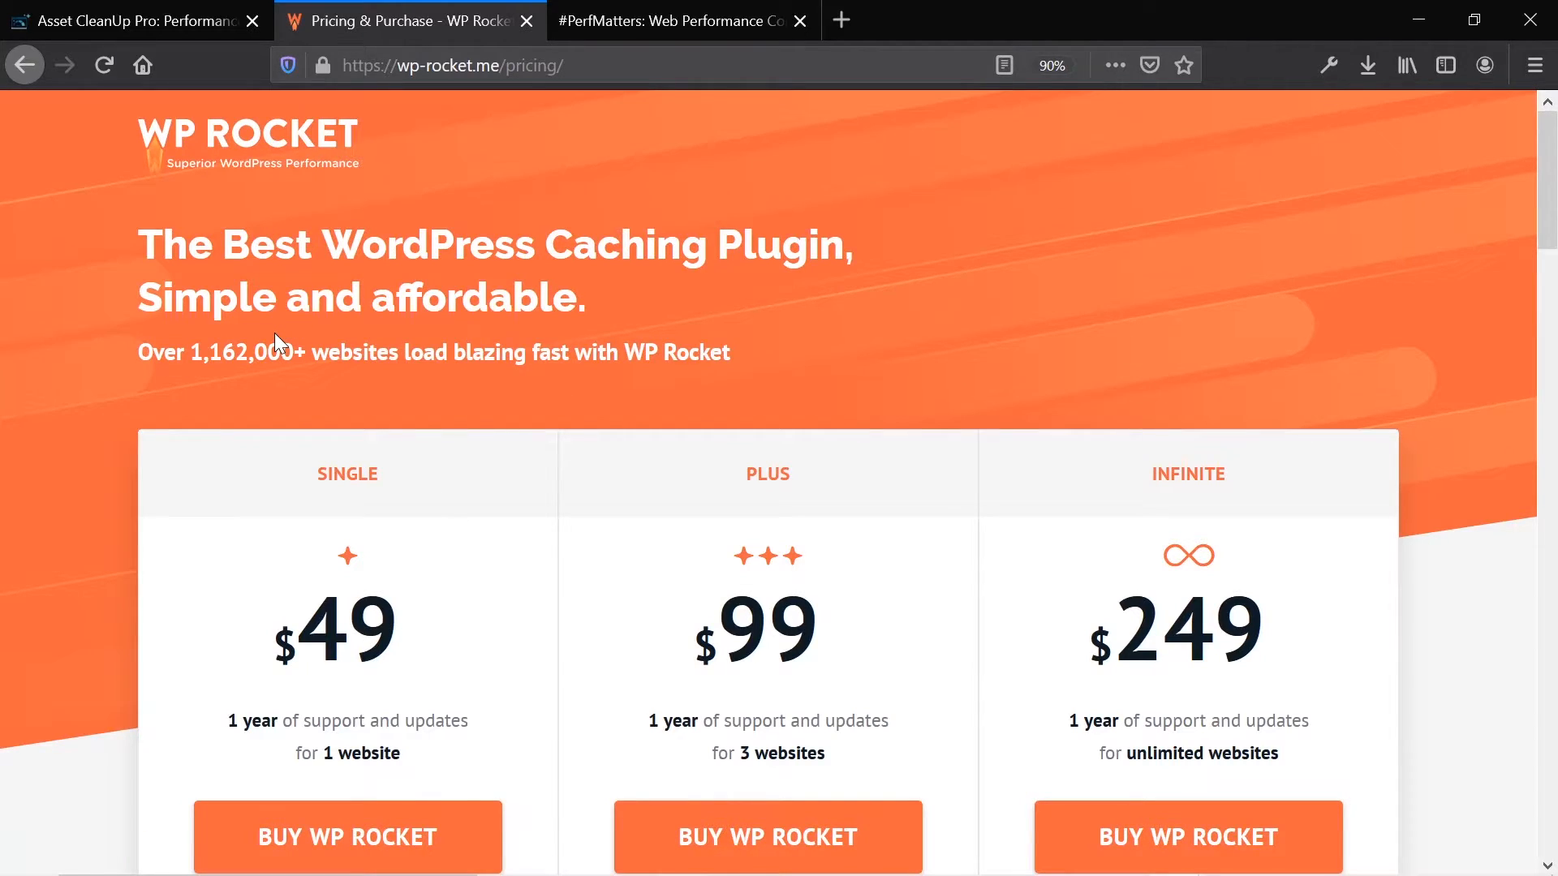
pyautogui.click(231, 21)
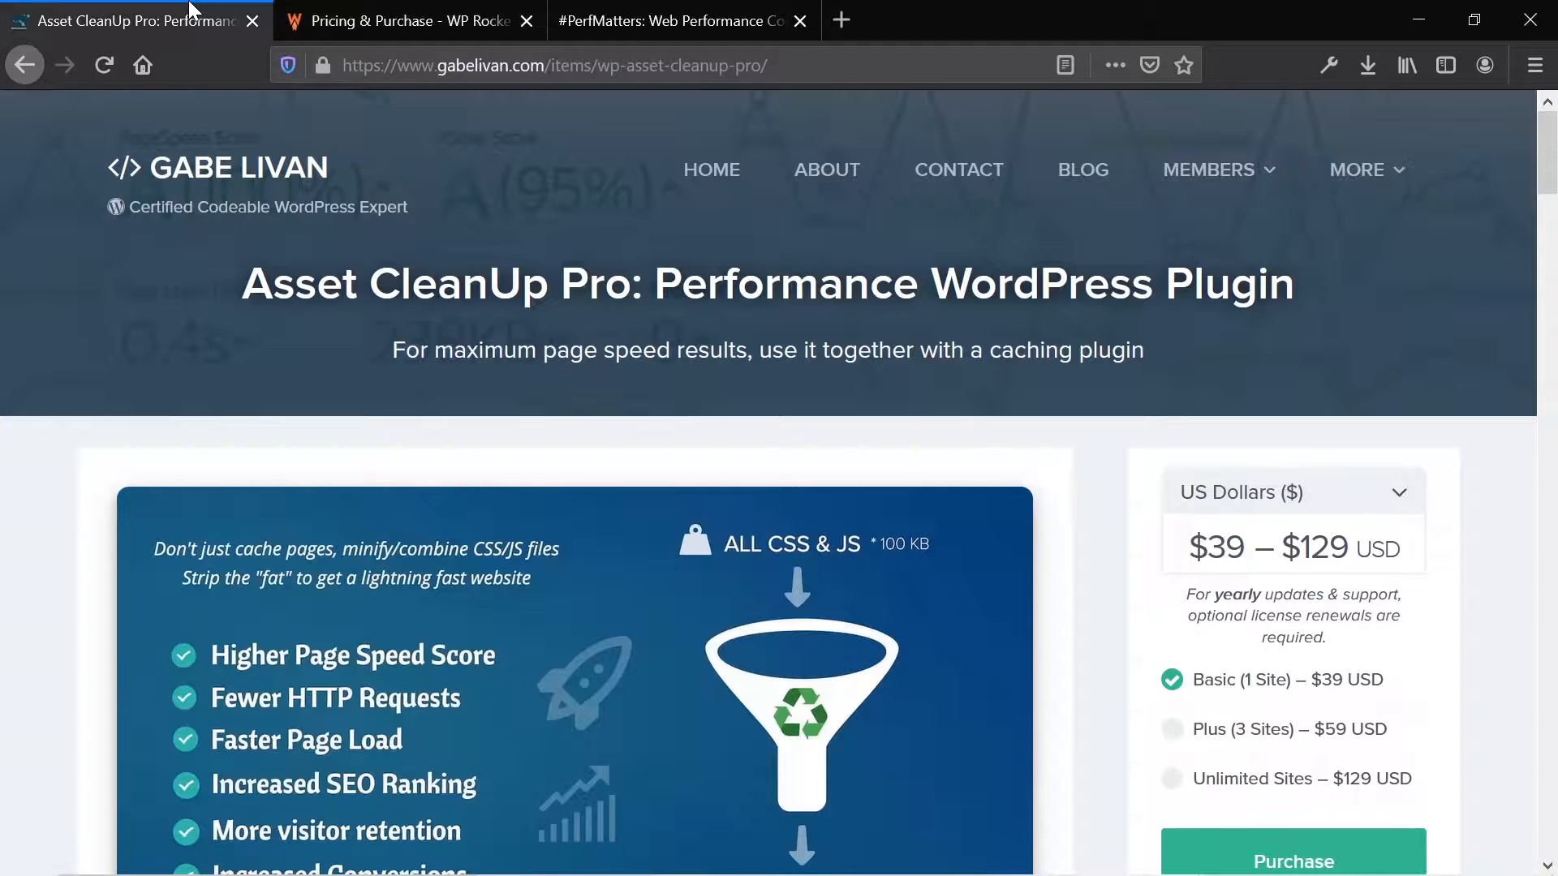
pyautogui.click(305, 23)
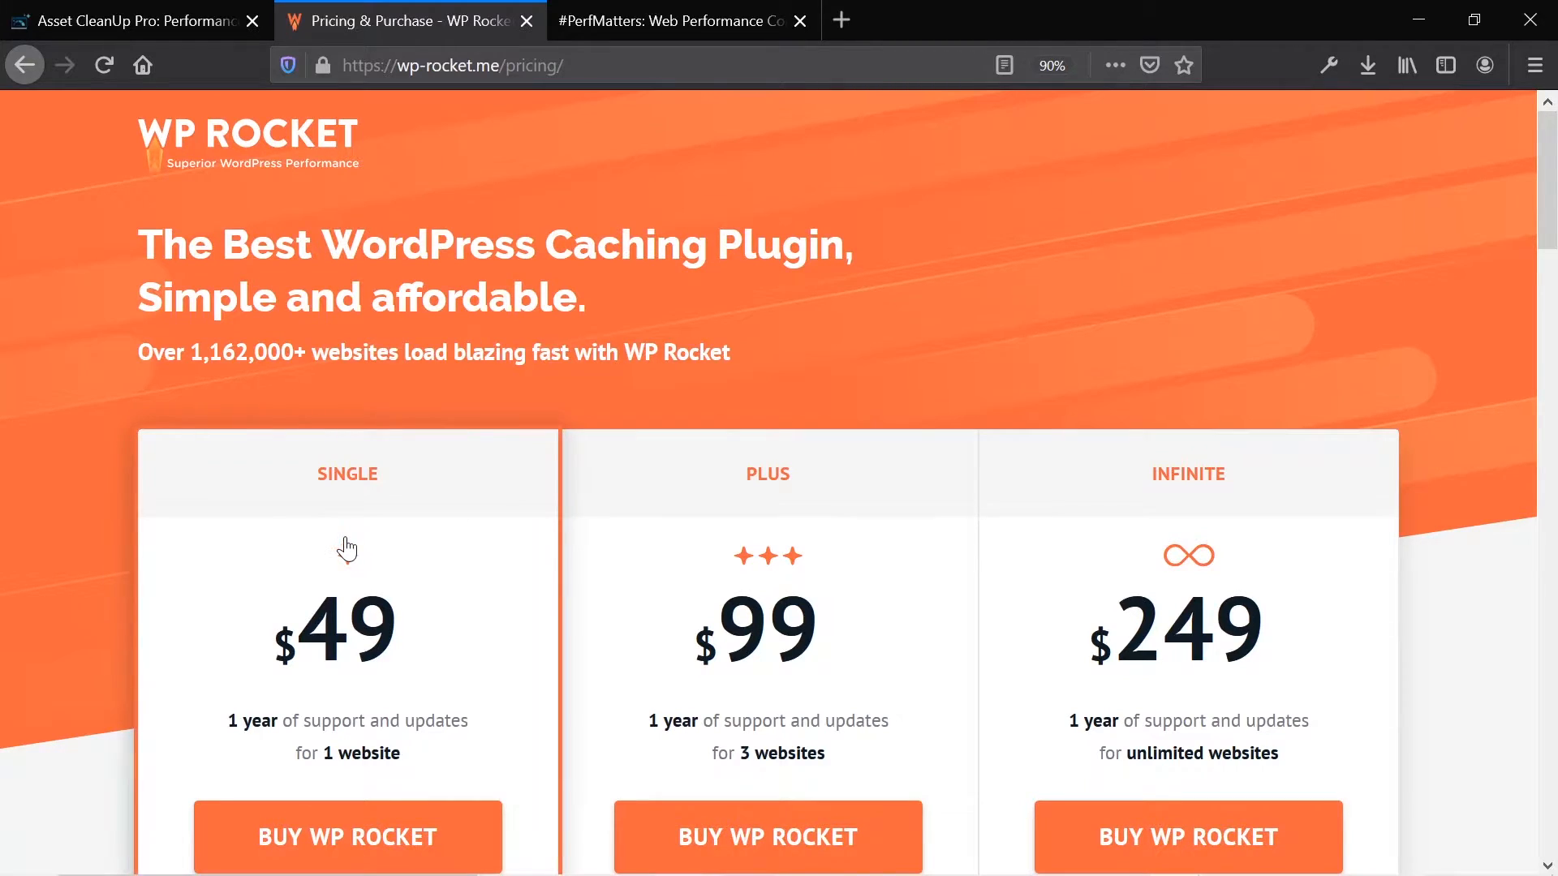
pyautogui.click(162, 16)
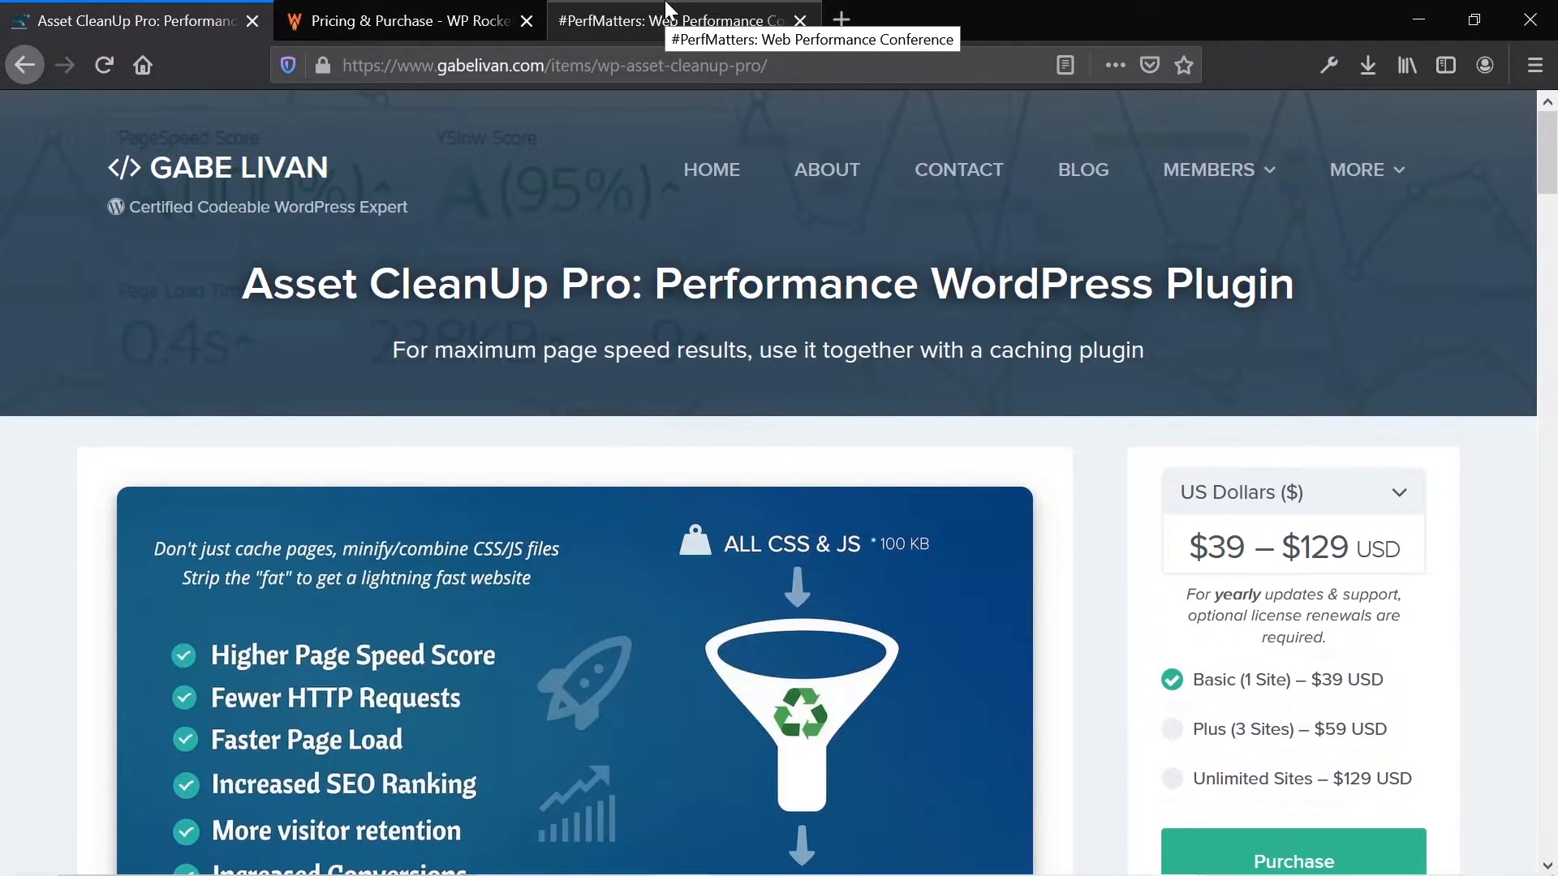
# Step: Switch to the Perfmatters site and read its feature highlights on speed, lightweight code and caching plugin compatibility
pyautogui.click(665, 10)
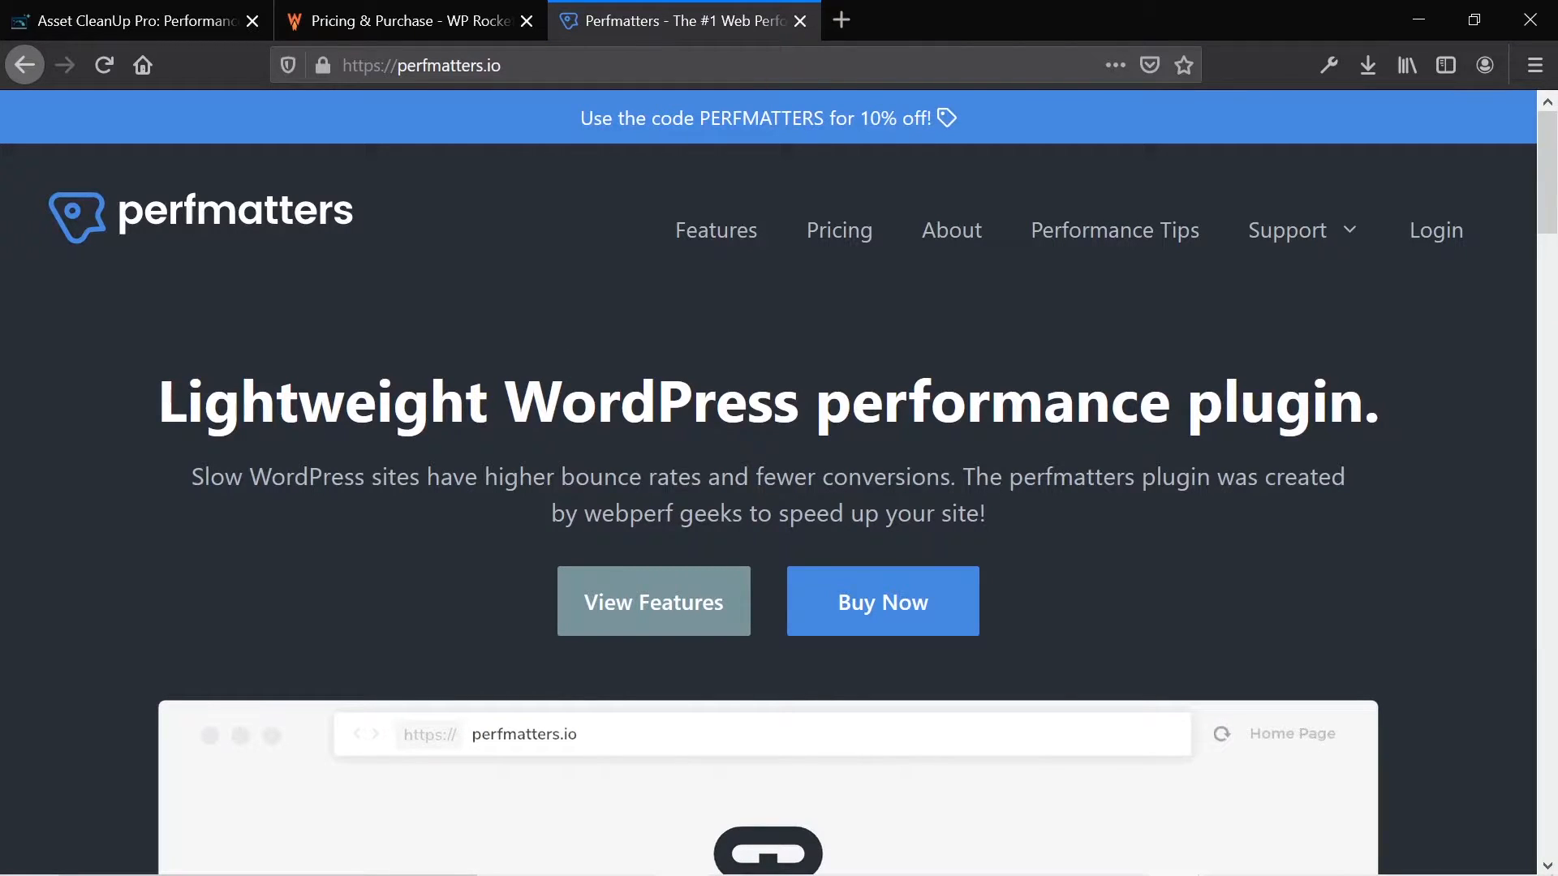
pyautogui.scroll(-10, 668, 383)
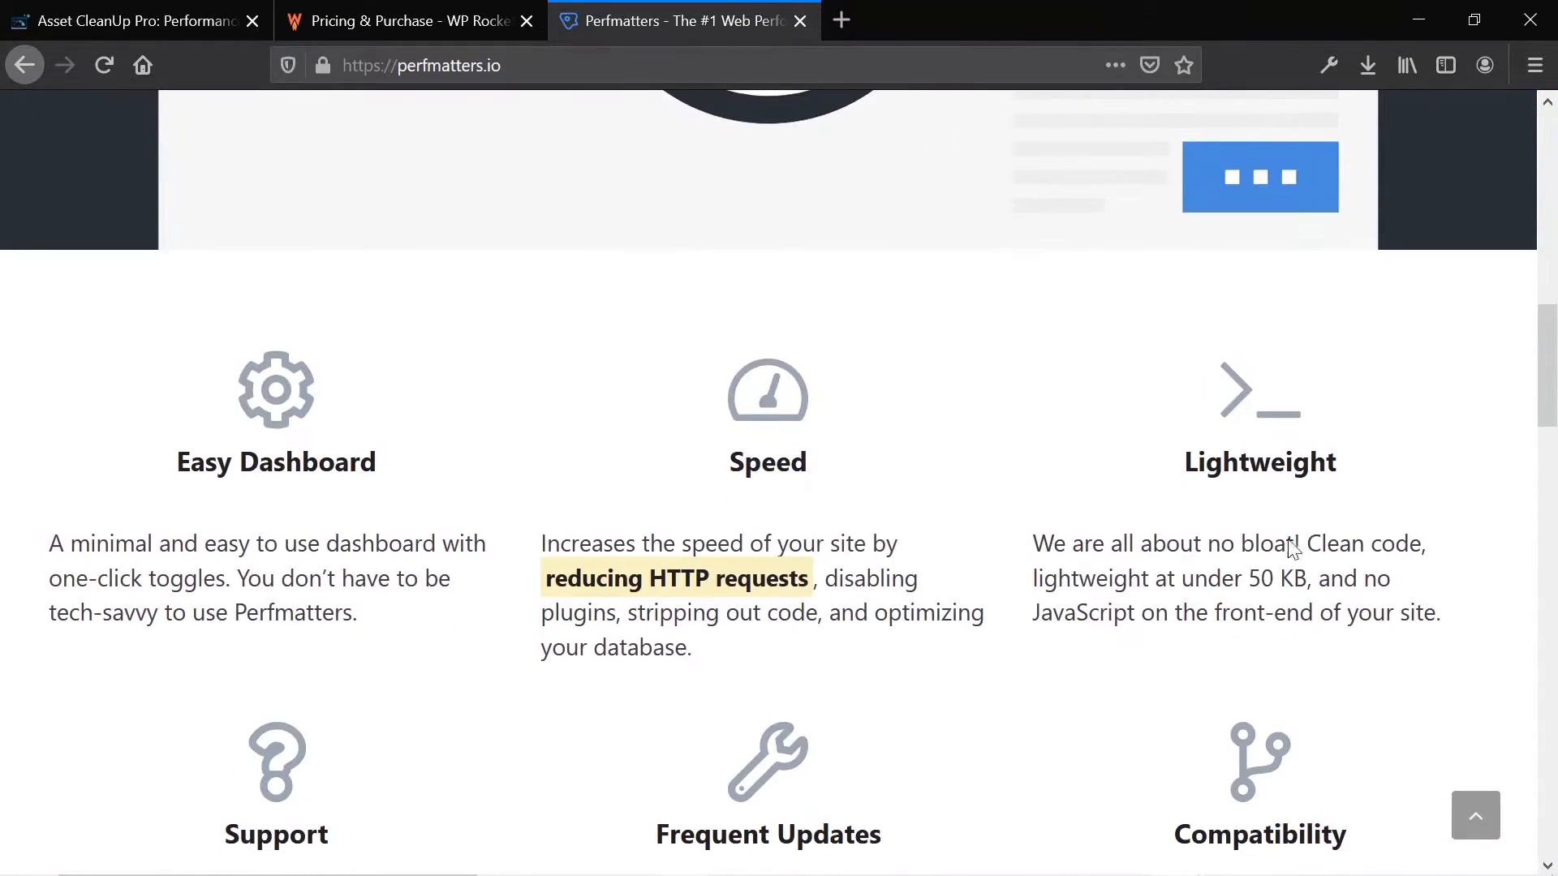
pyautogui.doubleClick(1293, 579)
pyautogui.click(1293, 578)
pyautogui.scroll(-3, 1041, 542)
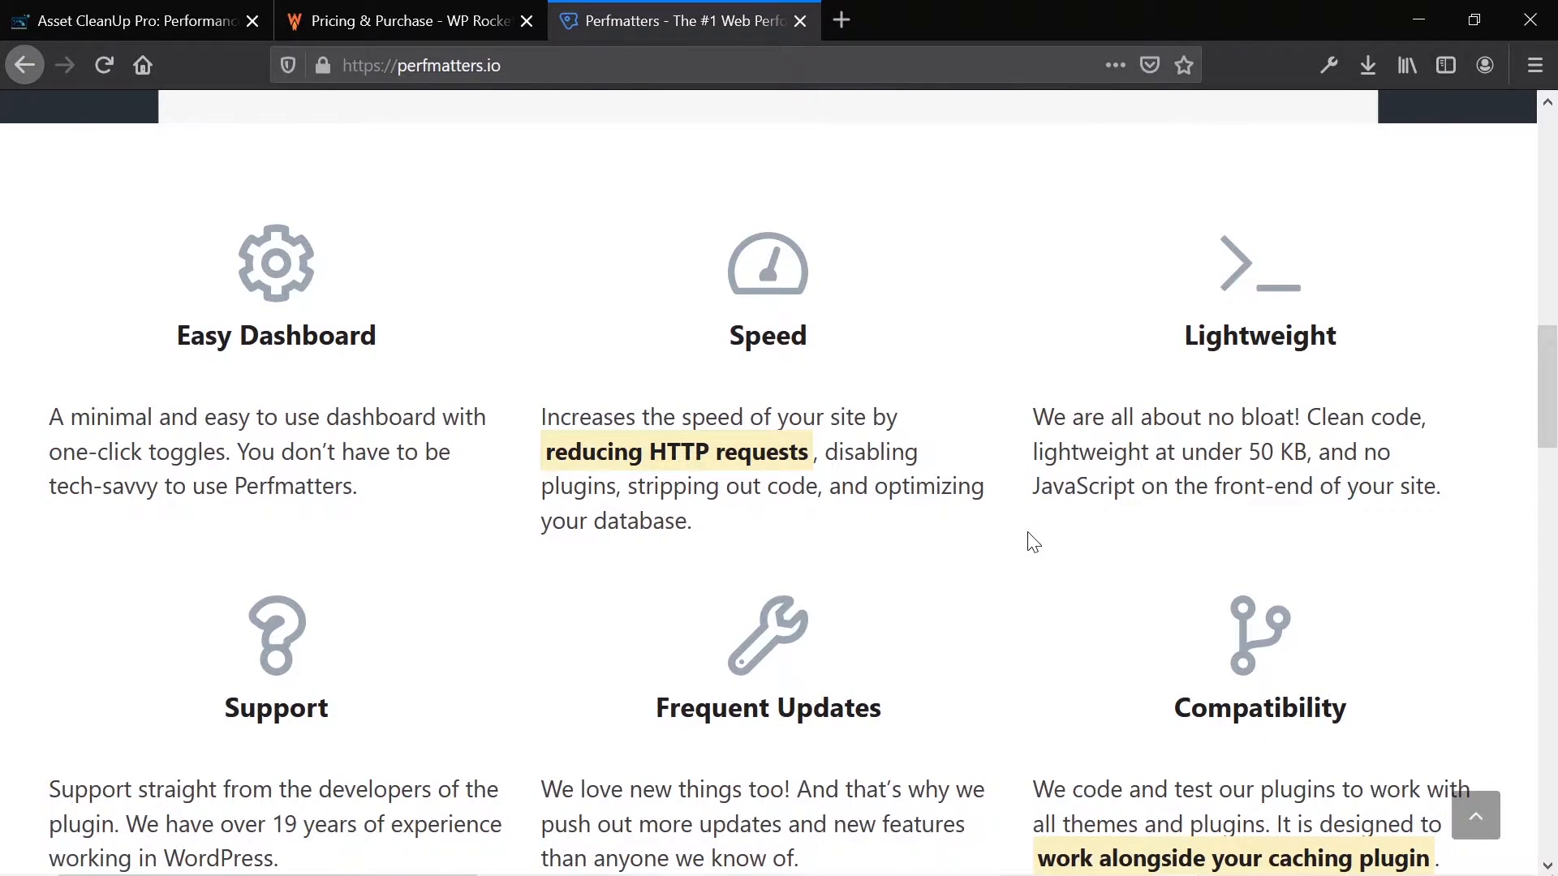
pyautogui.scroll(-10, 1033, 542)
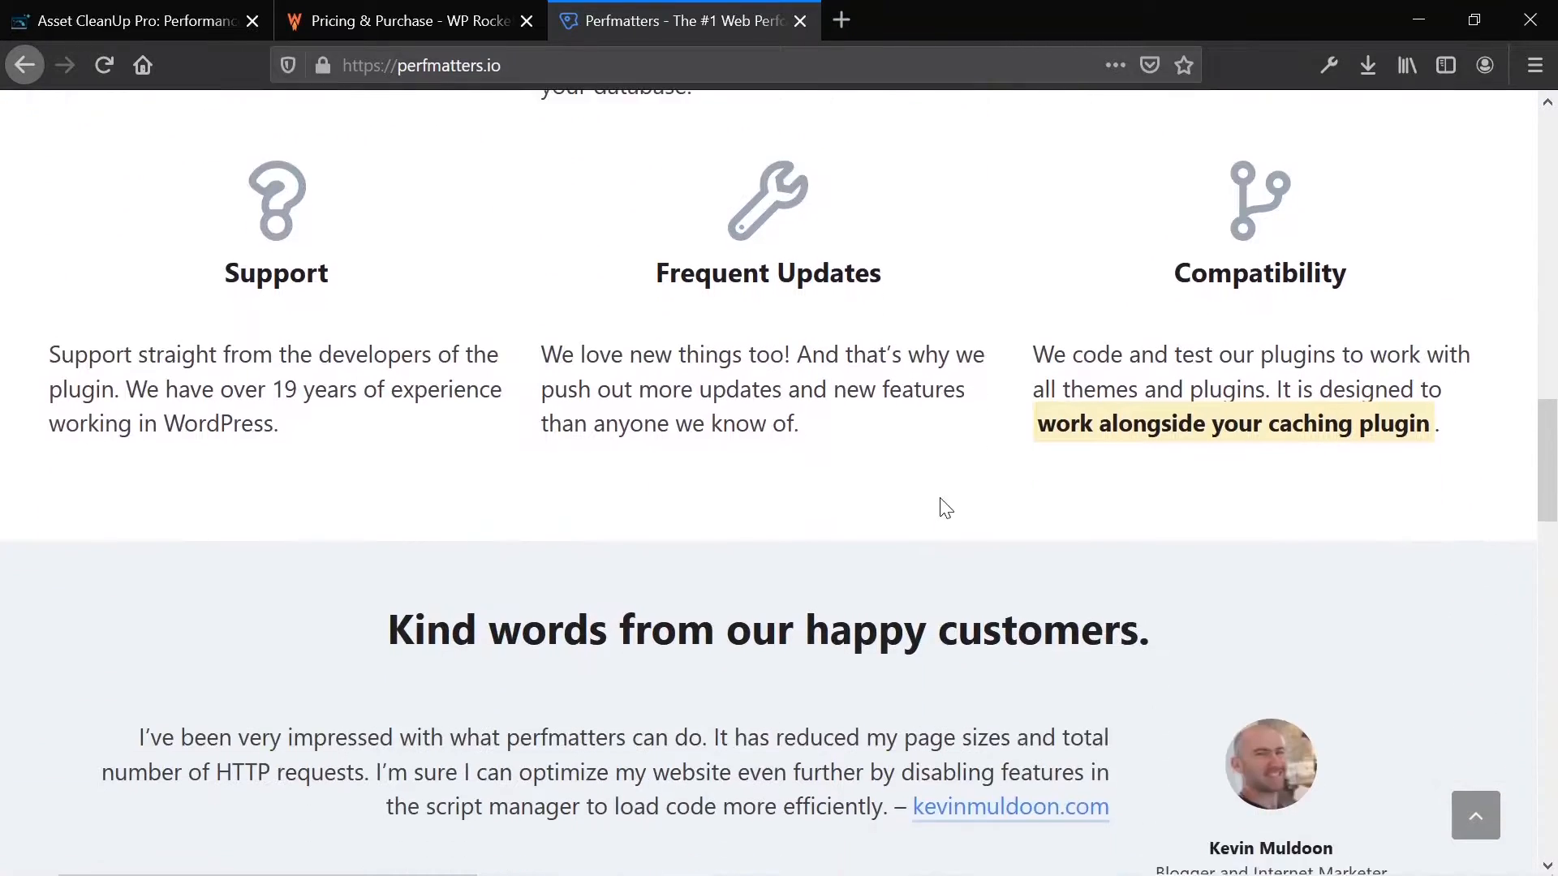
# Step: Return to WP Rocket's pricing page, review its plans and included features, and switch back to the Asset CleanUp Pro site
pyautogui.scroll(15, 659, 455)
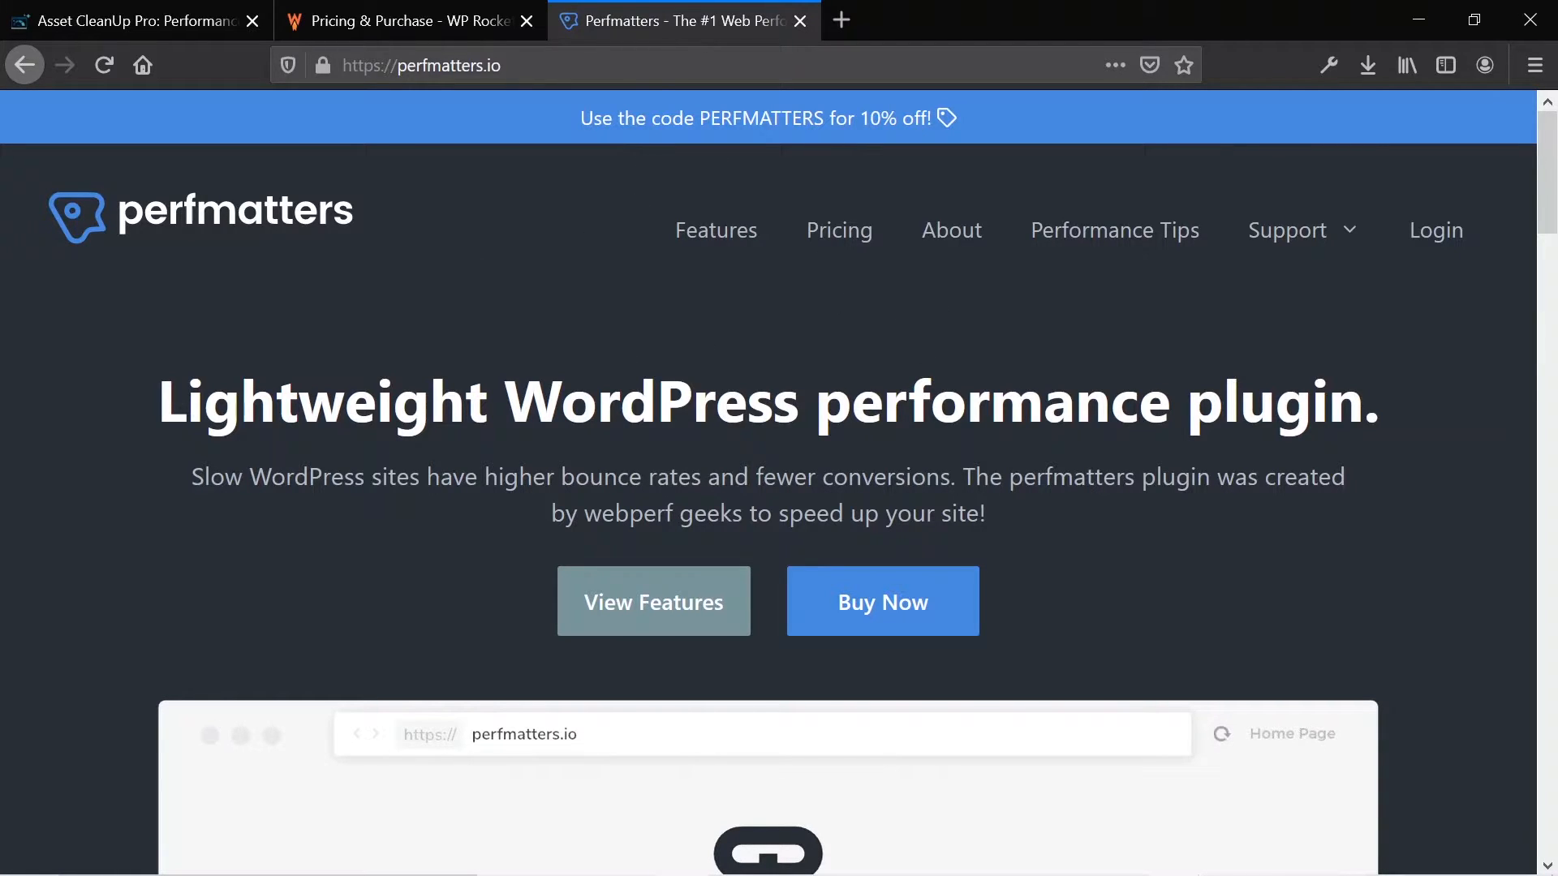
pyautogui.click(357, 17)
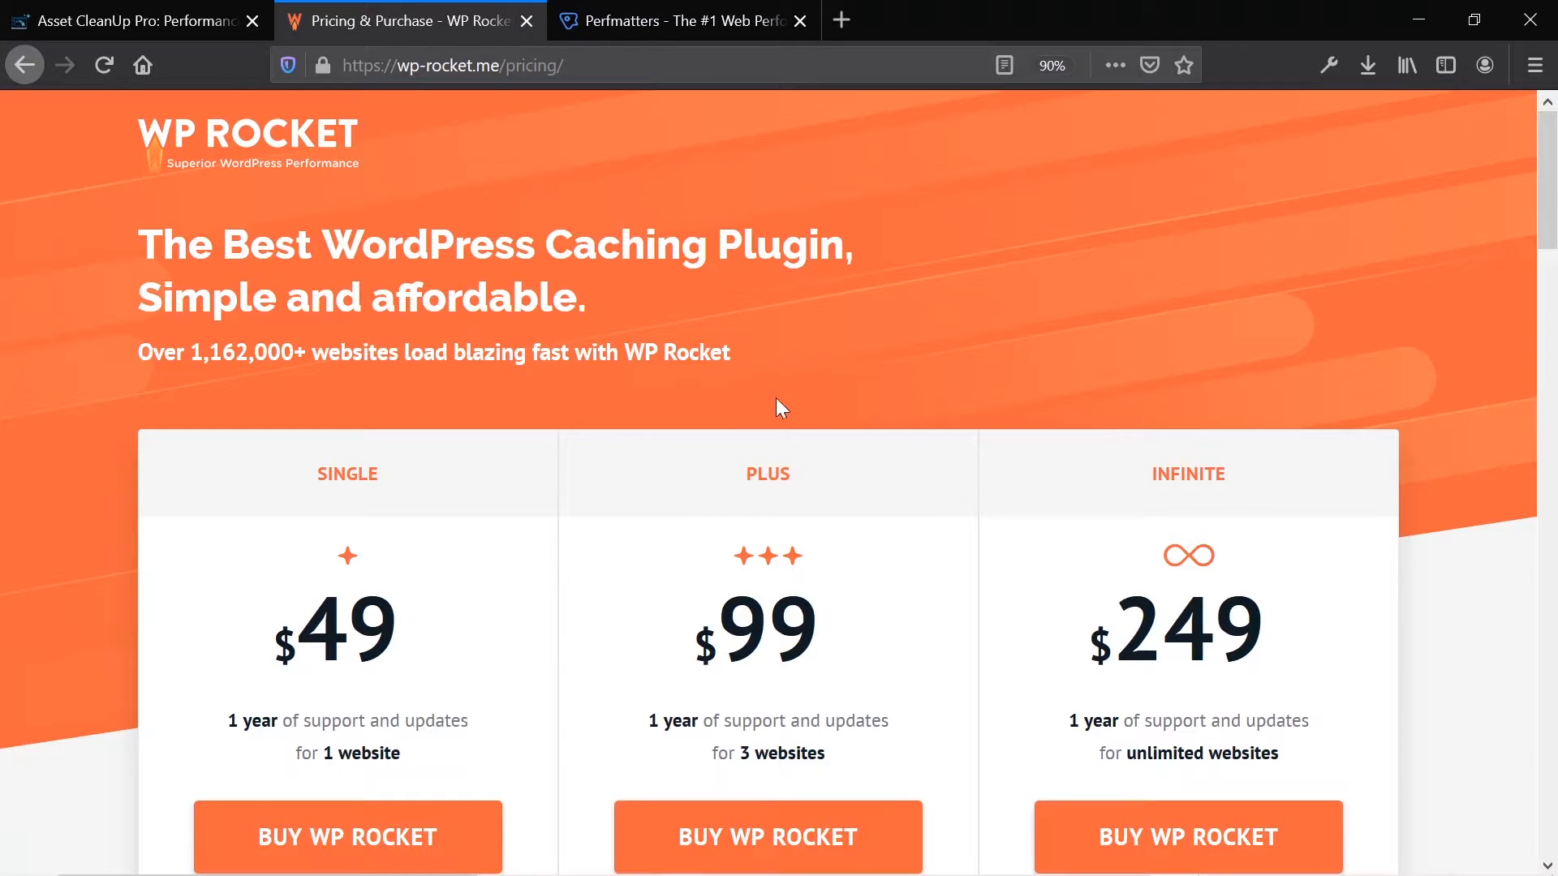
pyautogui.scroll(-4, 743, 399)
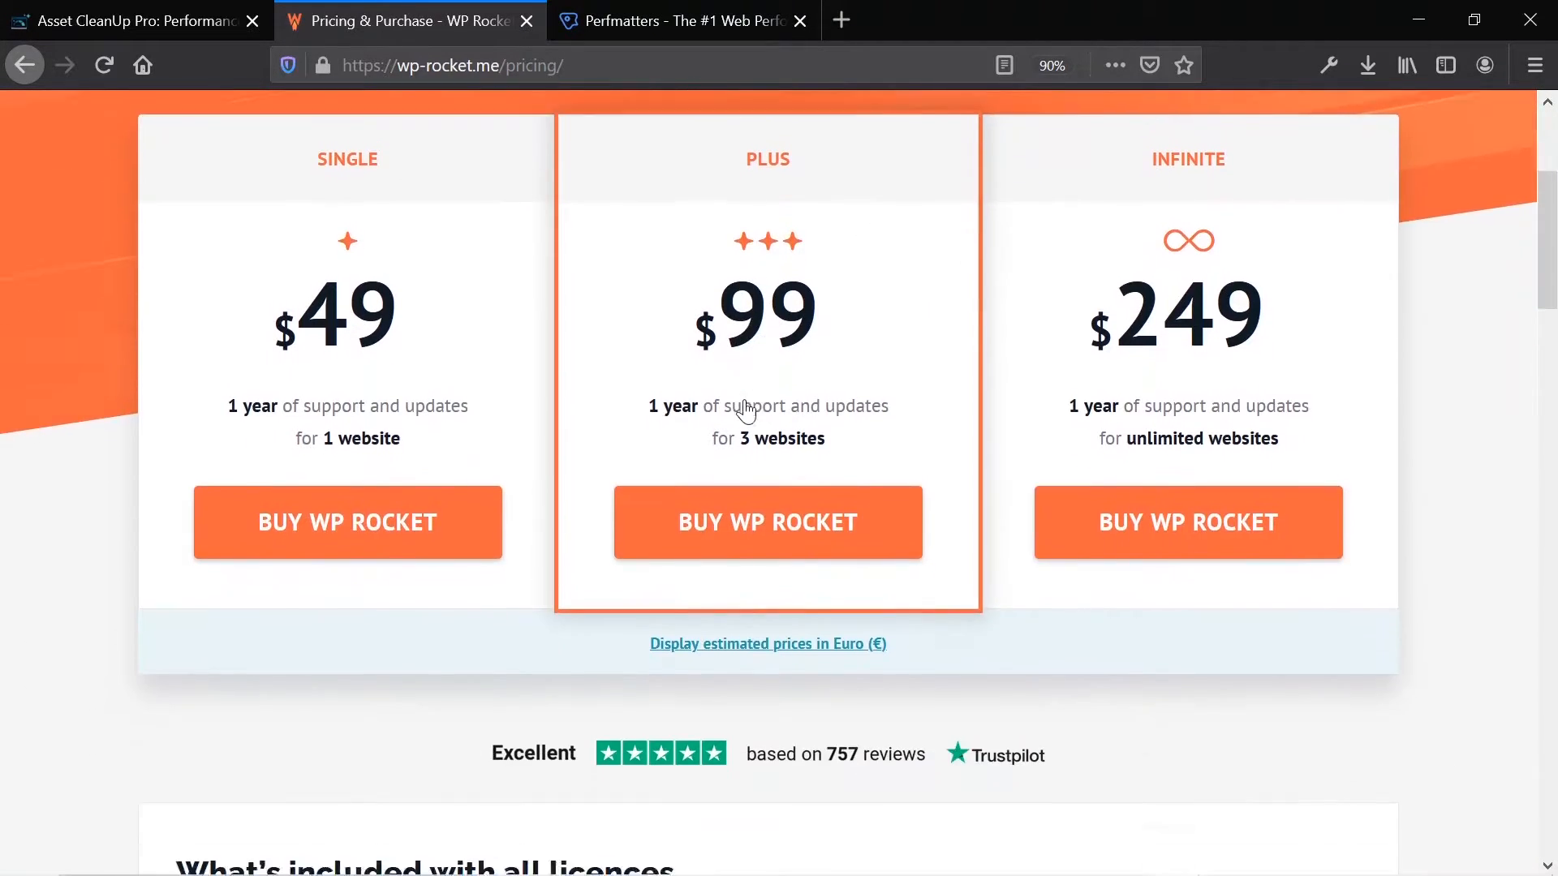
pyautogui.scroll(-6, 743, 410)
pyautogui.click(129, 20)
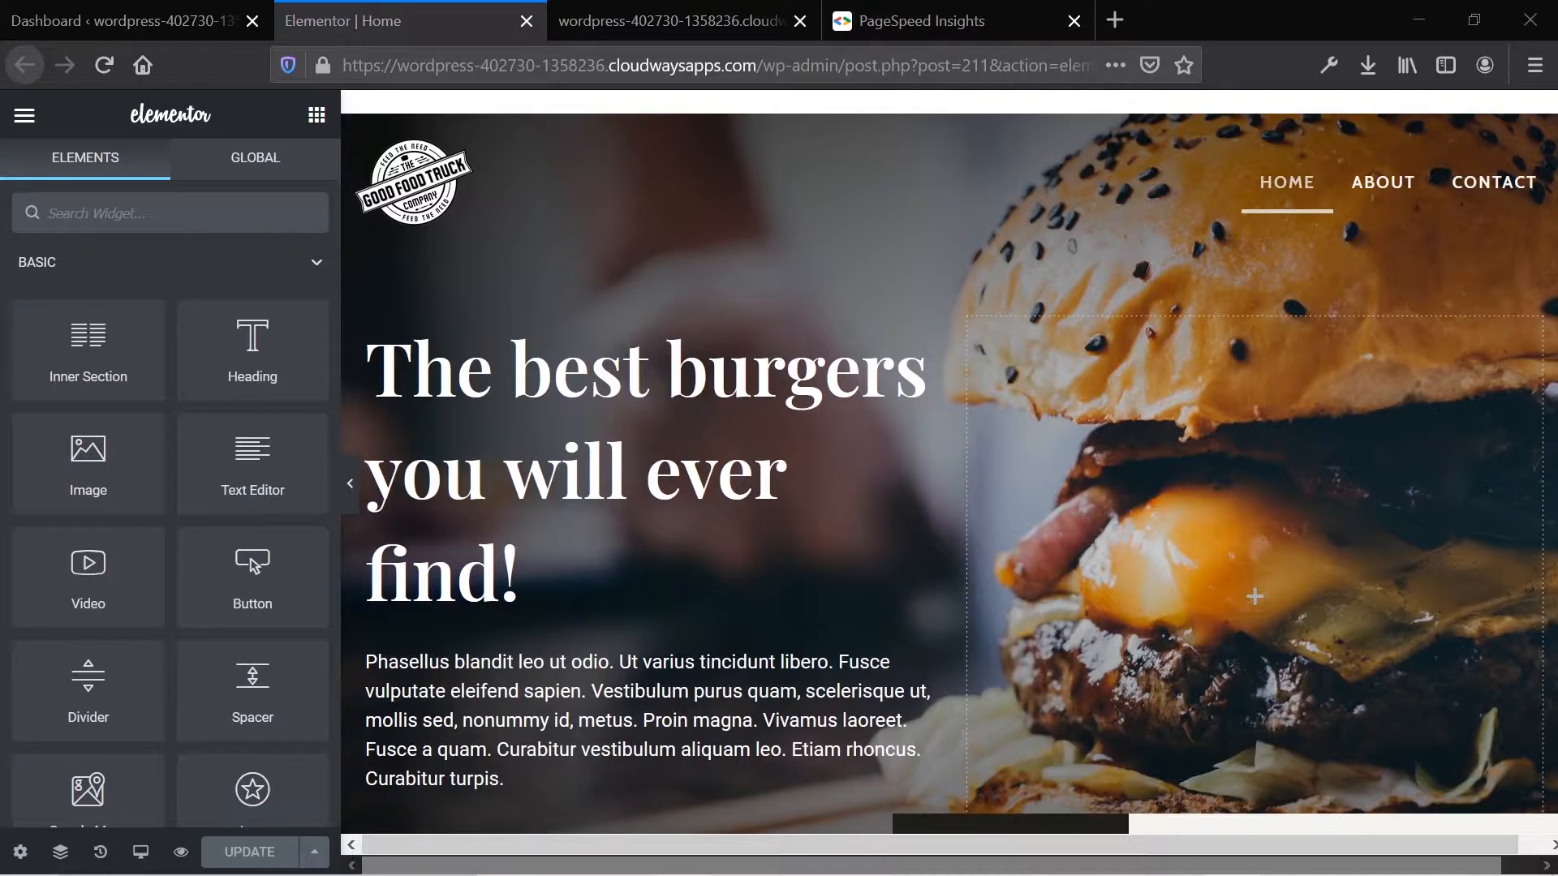
# Step: Open the installed plugins page in the WordPress admin and rerun the PageSpeed Insights analysis of the Cloudways site
pyautogui.click(85, 11)
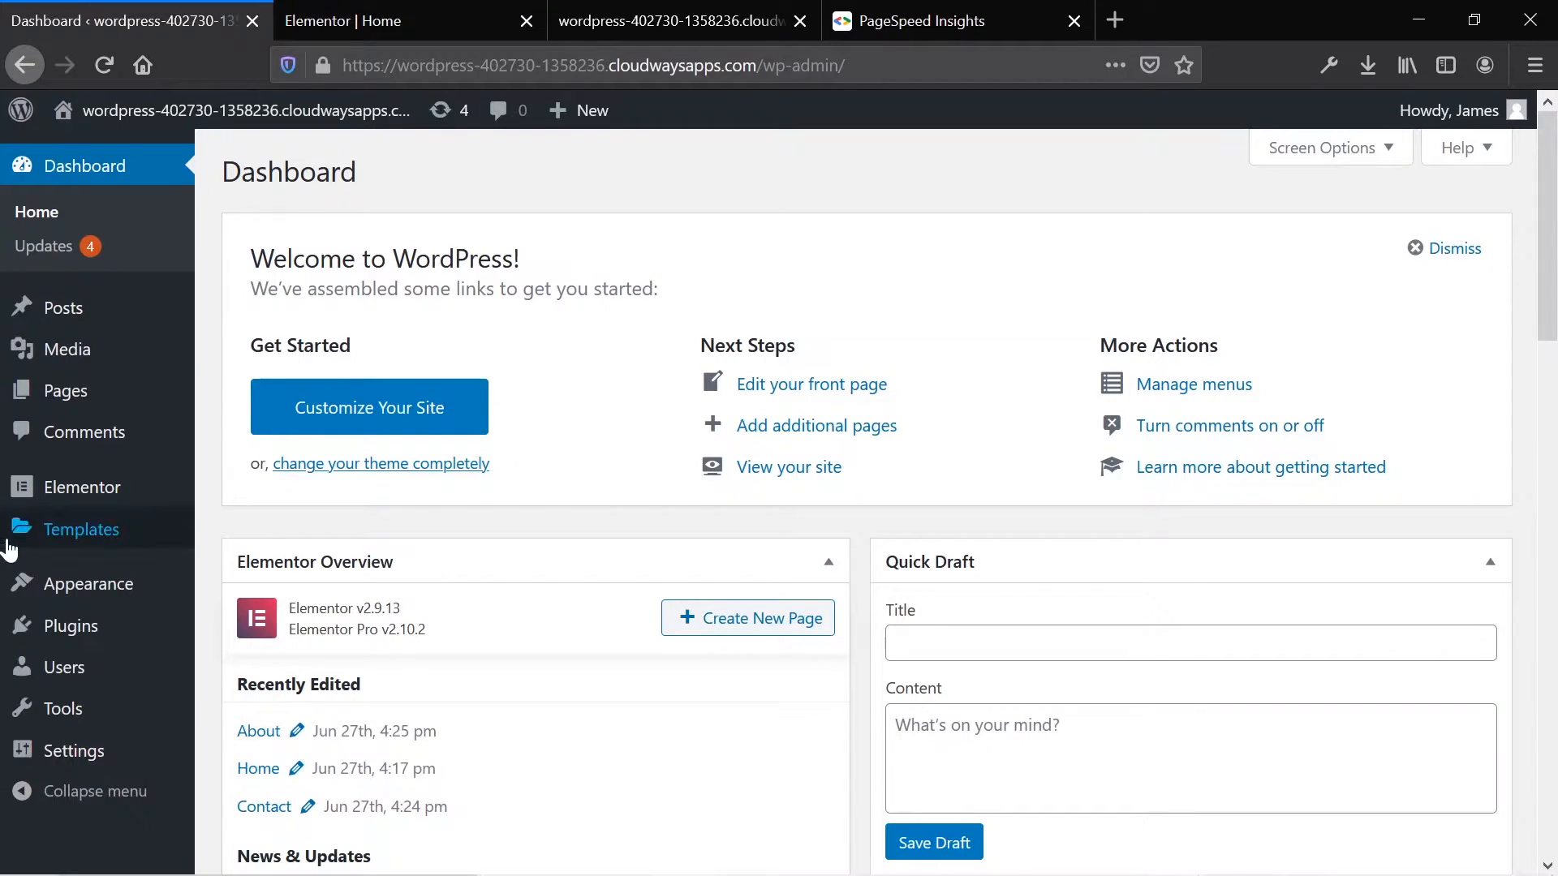
pyautogui.click(104, 626)
pyautogui.click(920, 20)
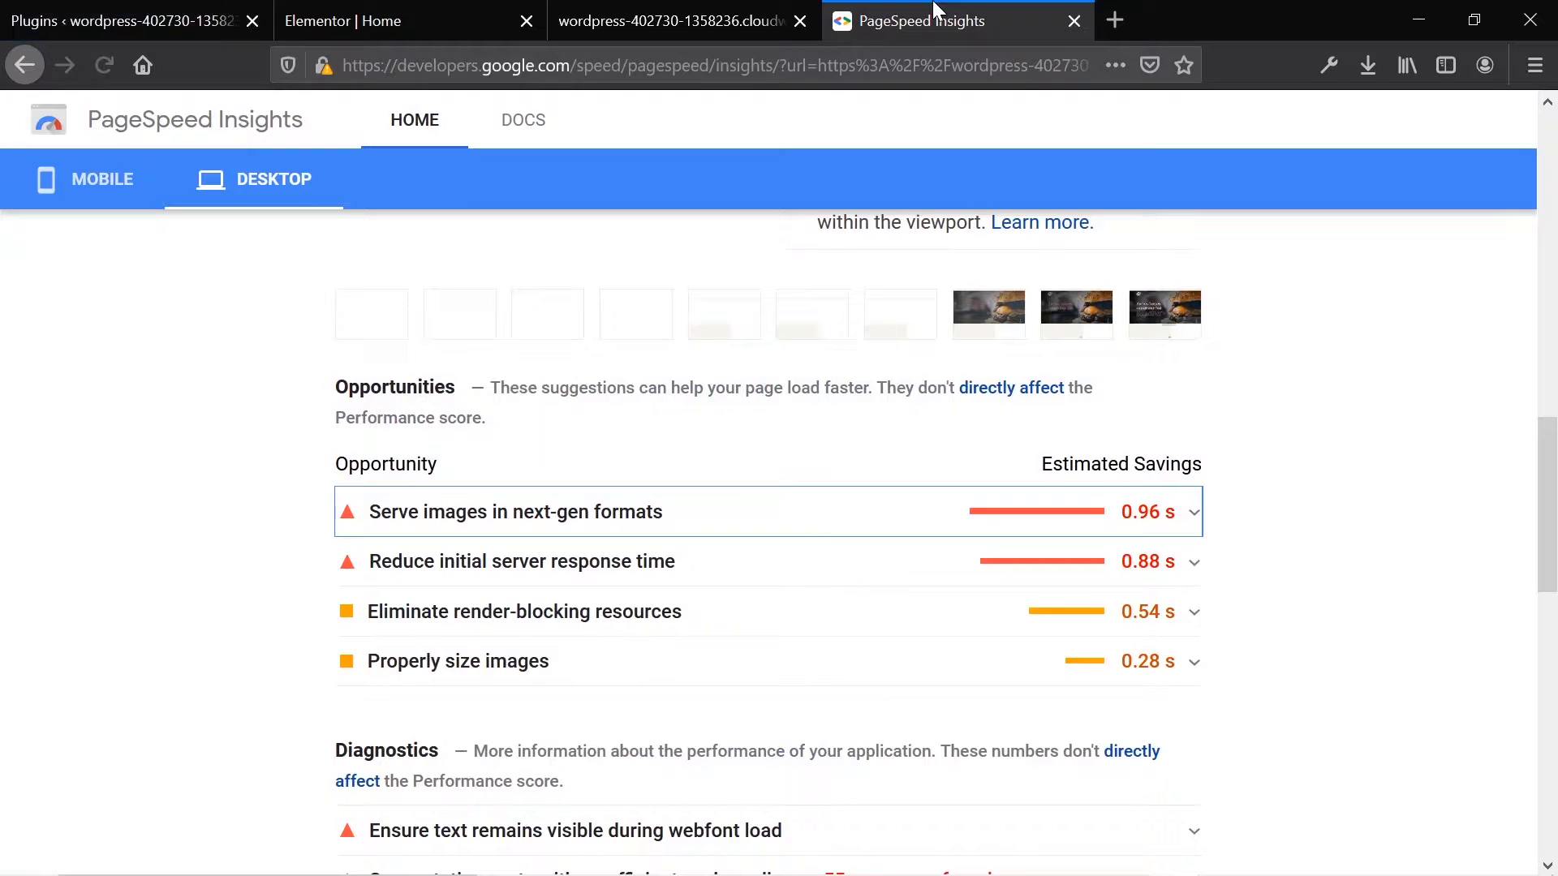
pyautogui.scroll(15, 684, 542)
pyautogui.click(1099, 237)
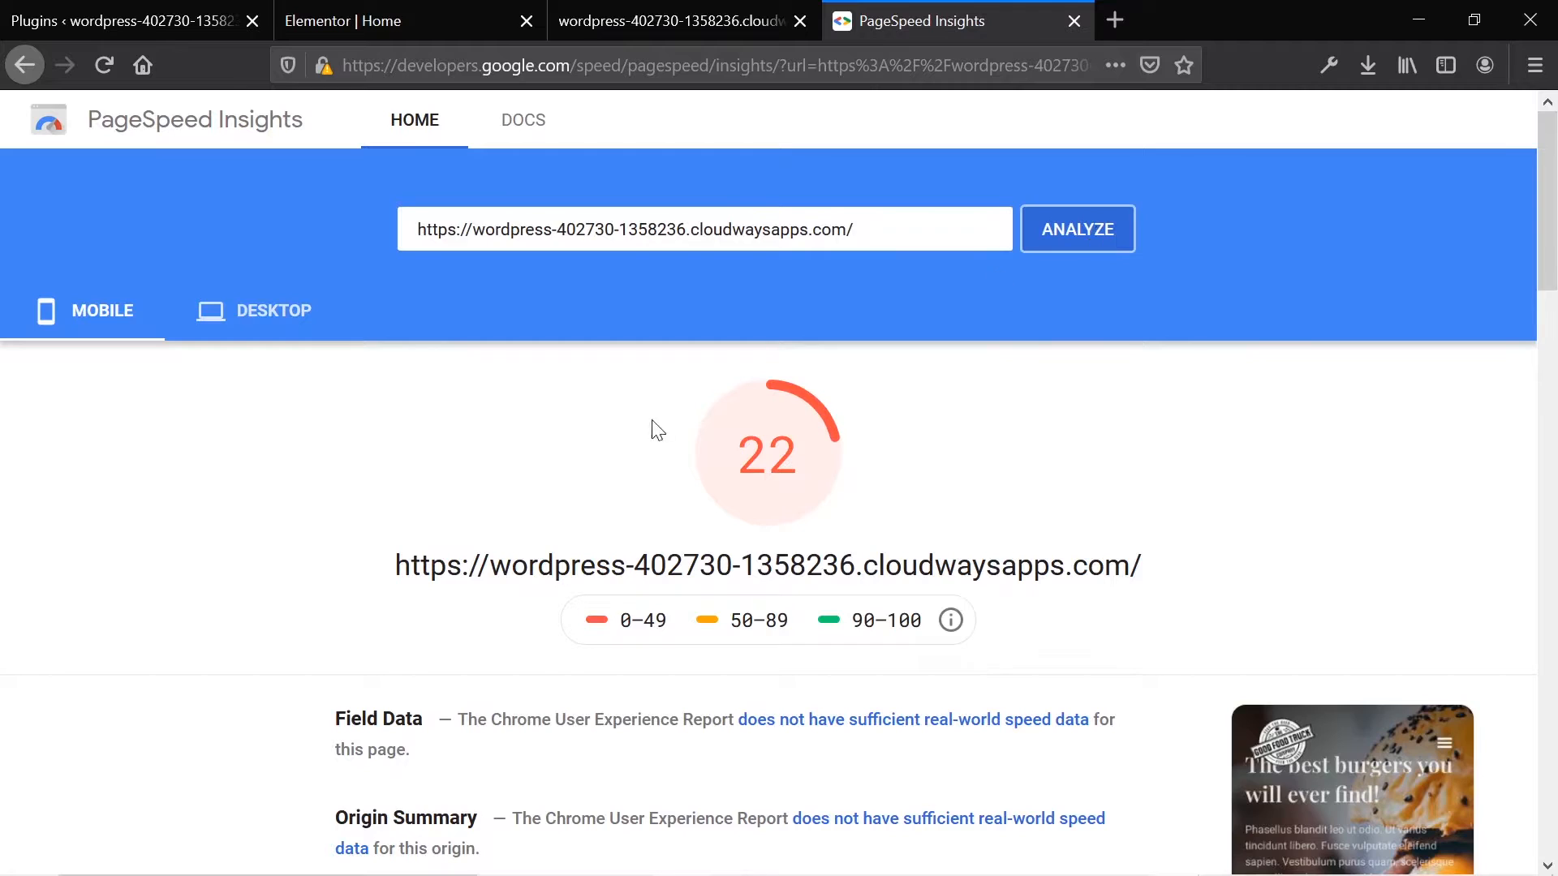
# Step: Examine the mobile report's lab data and opportunities, highlight the Speed Index value, and check the live burger site
pyautogui.scroll(-8, 647, 404)
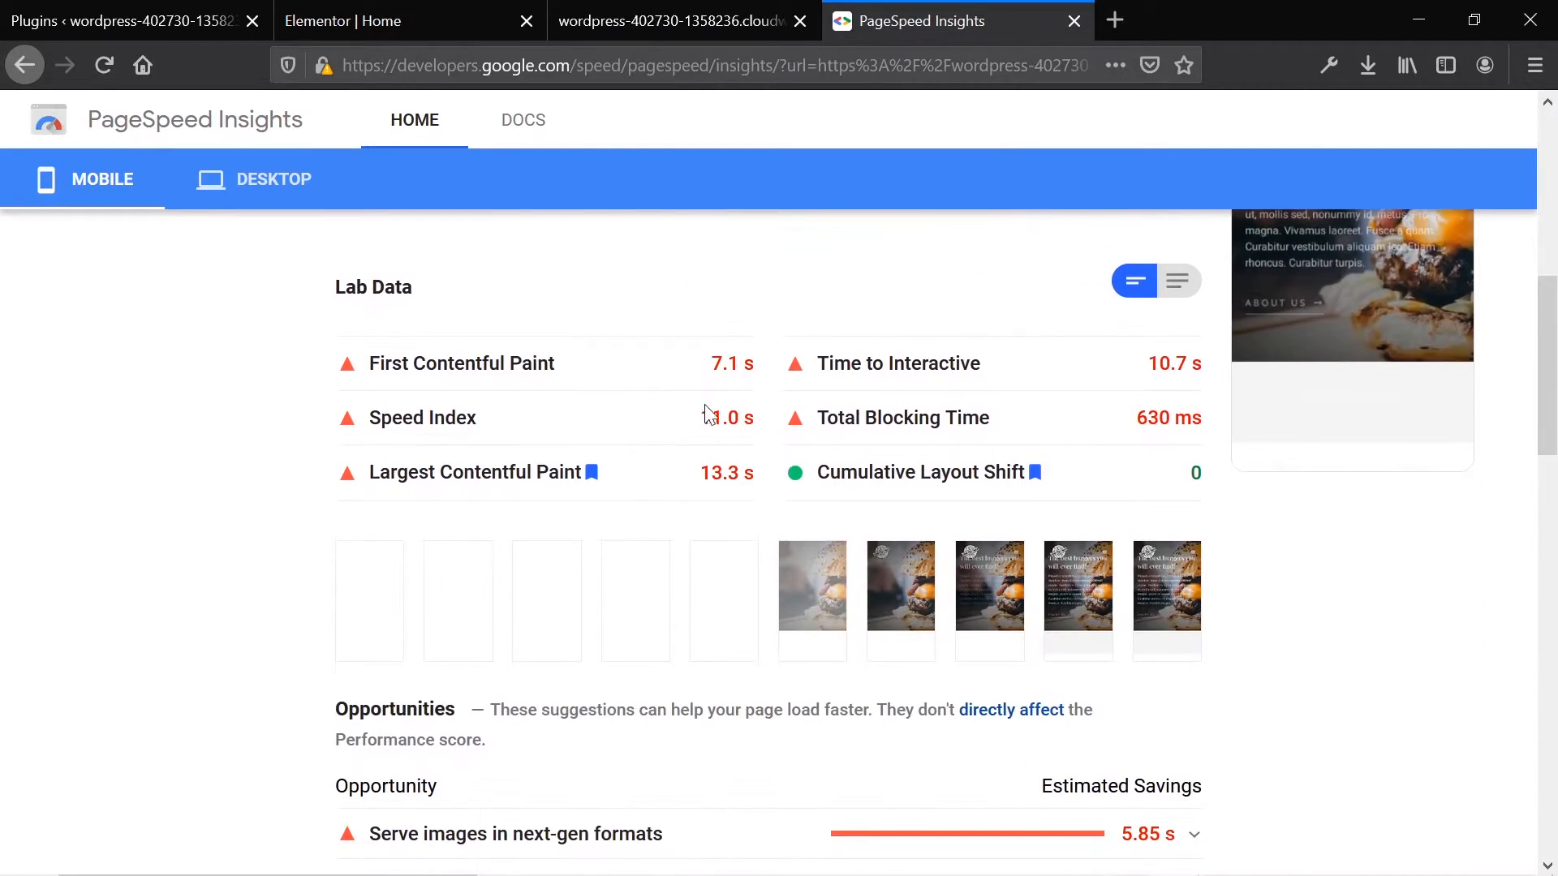
pyautogui.doubleClick(712, 418)
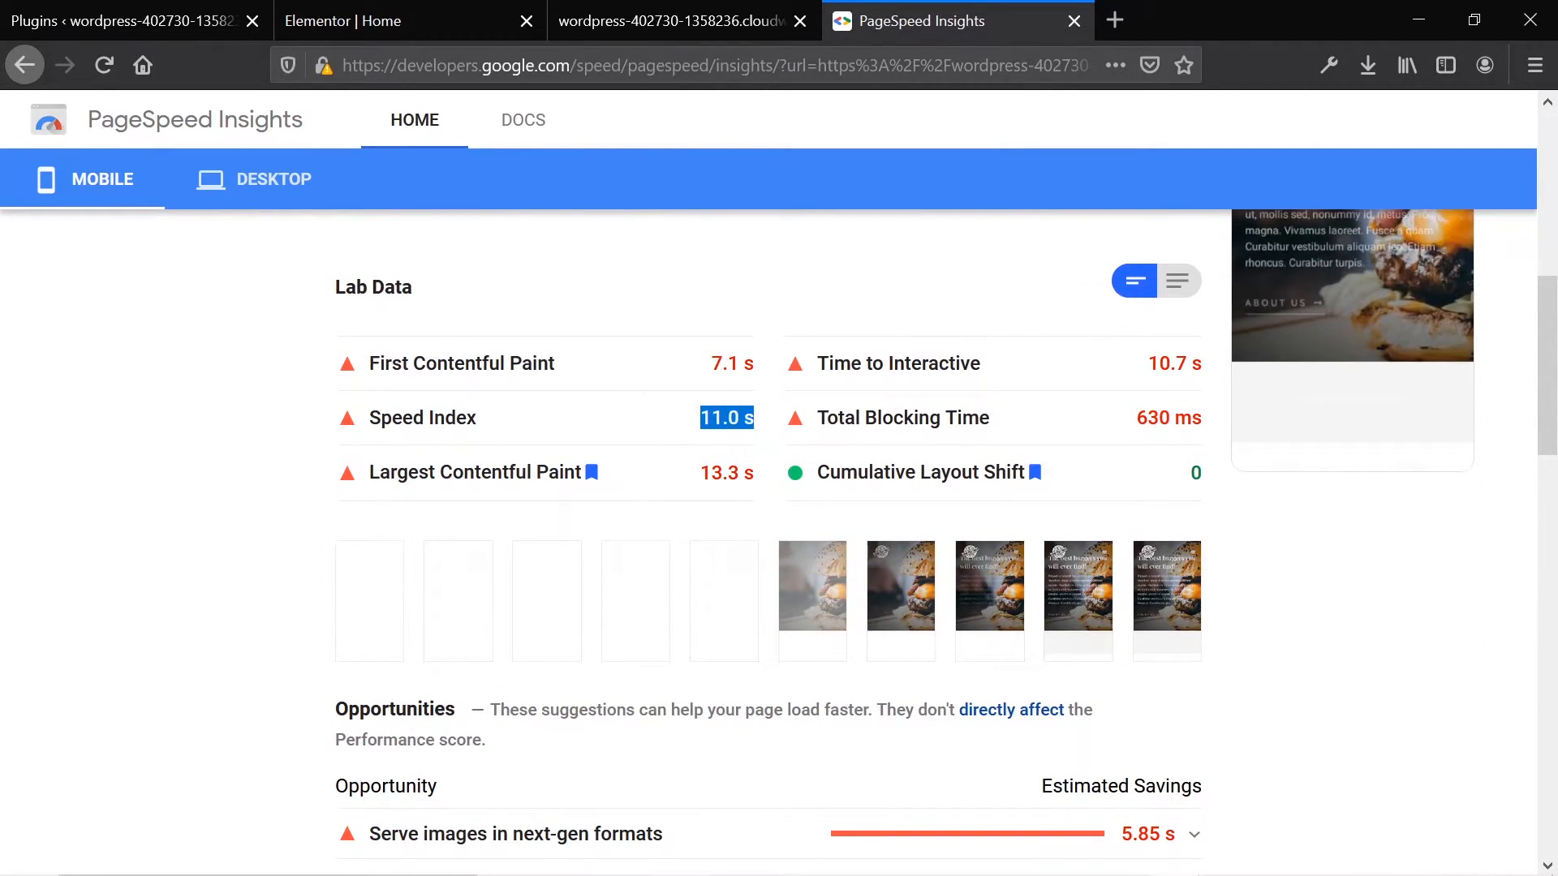
pyautogui.scroll(-3, 815, 472)
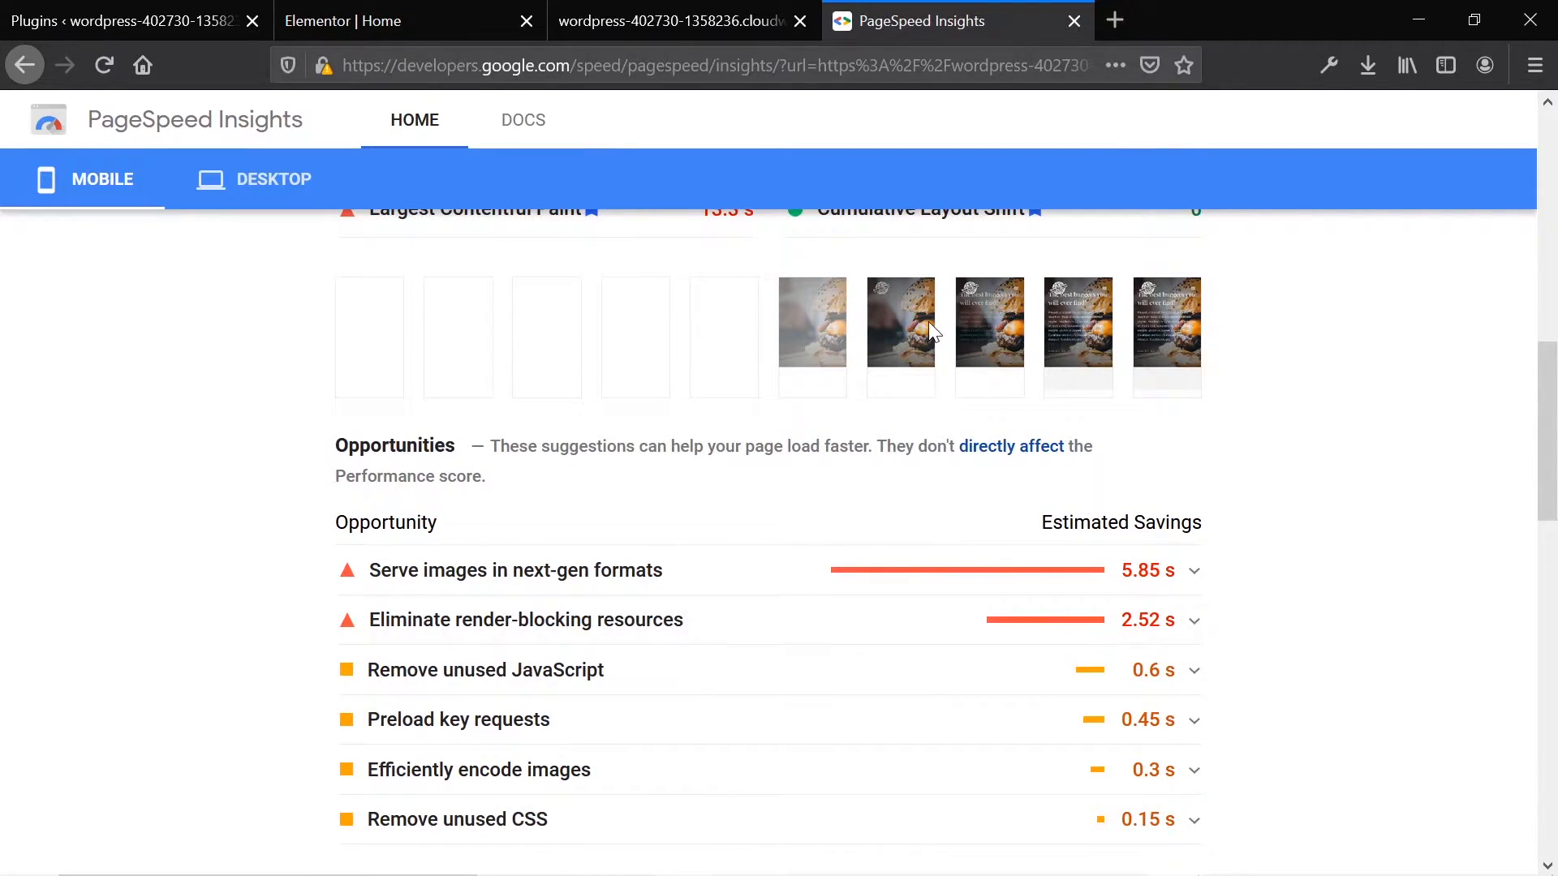
pyautogui.scroll(6, 854, 300)
pyautogui.scroll(-6, 854, 300)
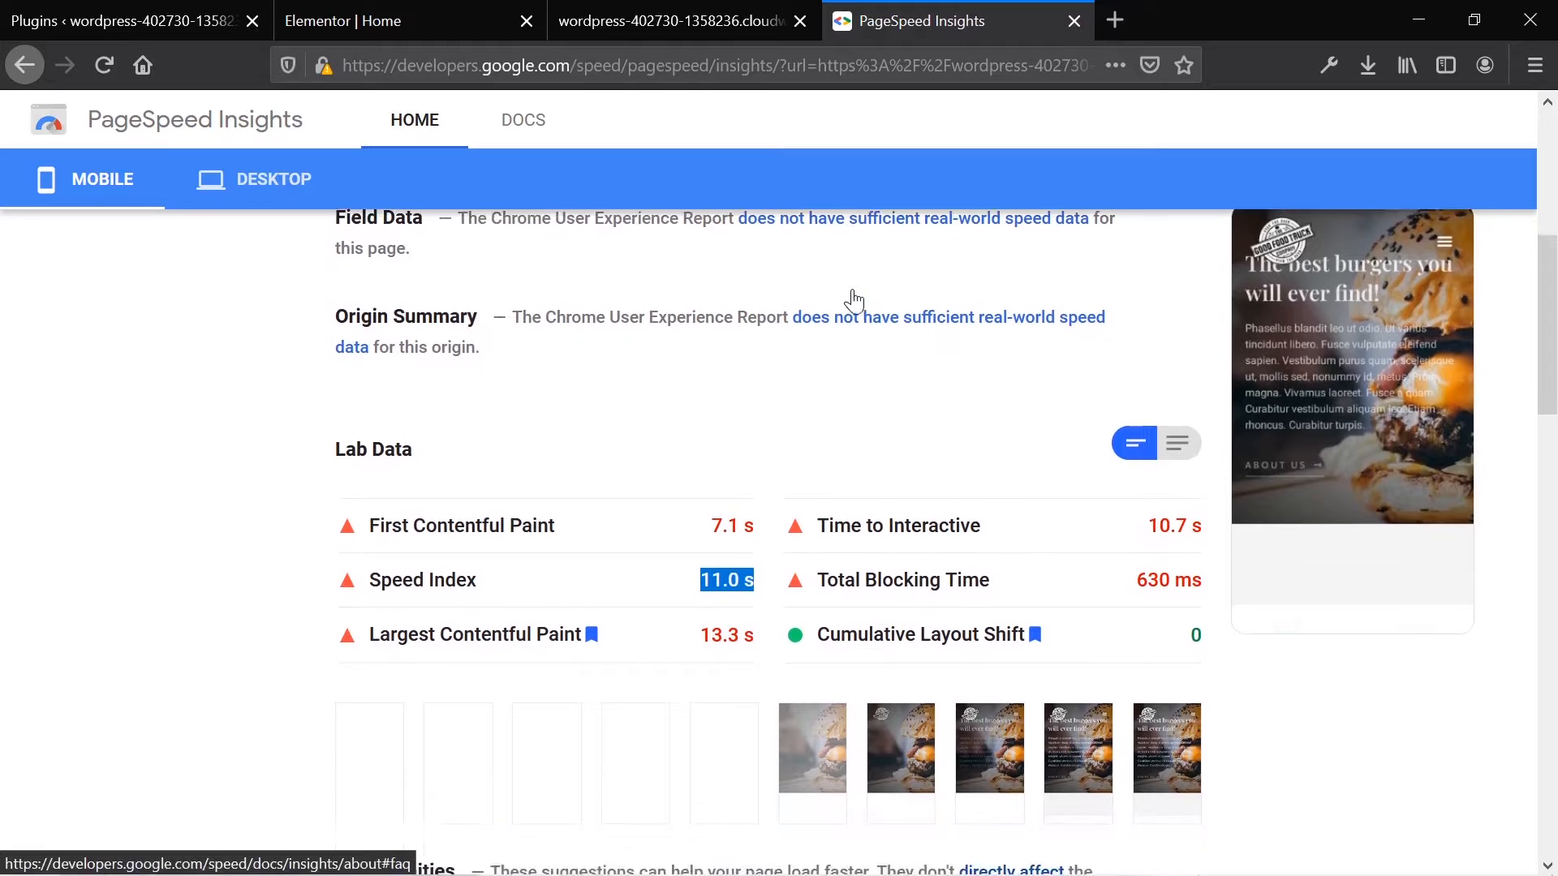
pyautogui.click(678, 9)
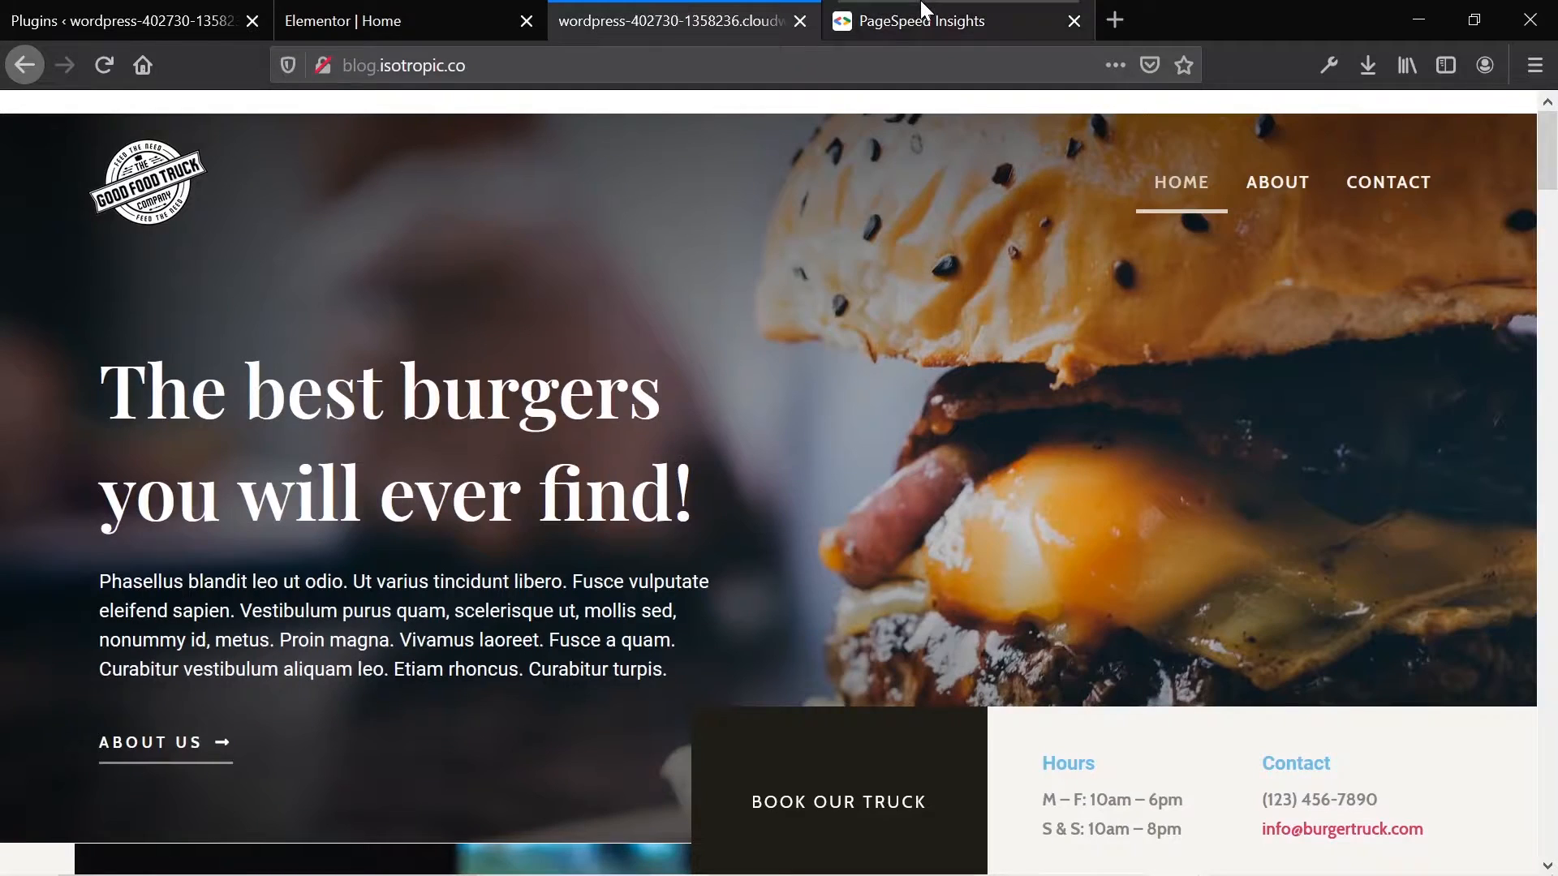
pyautogui.click(911, 17)
pyautogui.scroll(10, 275, 198)
# Step: Switch to the desktop report and examine its score, lab data and opportunities
pyautogui.click(258, 334)
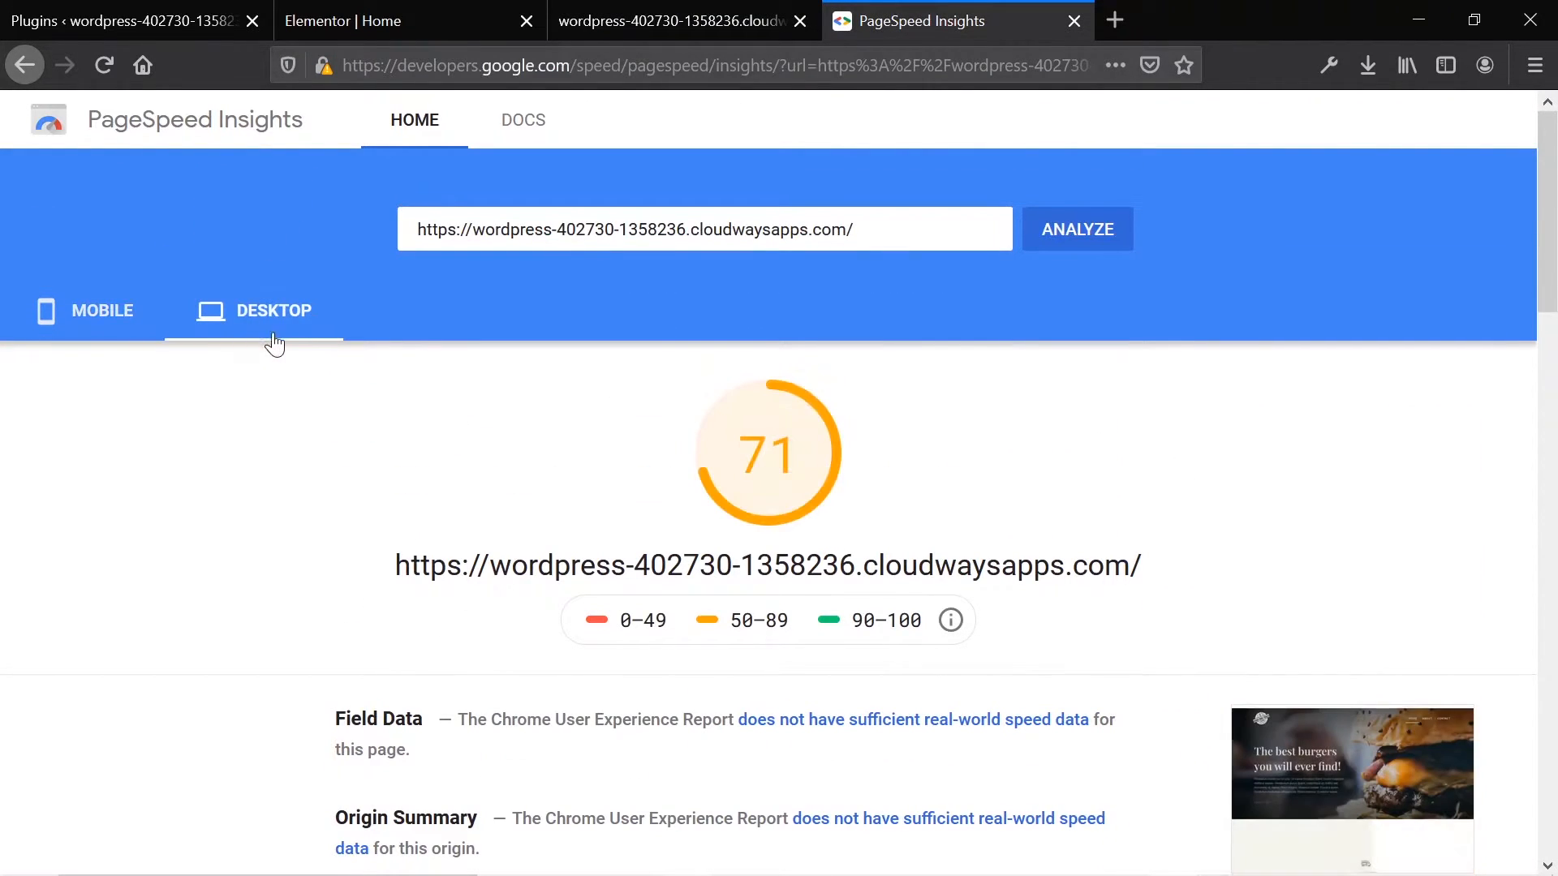
pyautogui.scroll(-7, 704, 503)
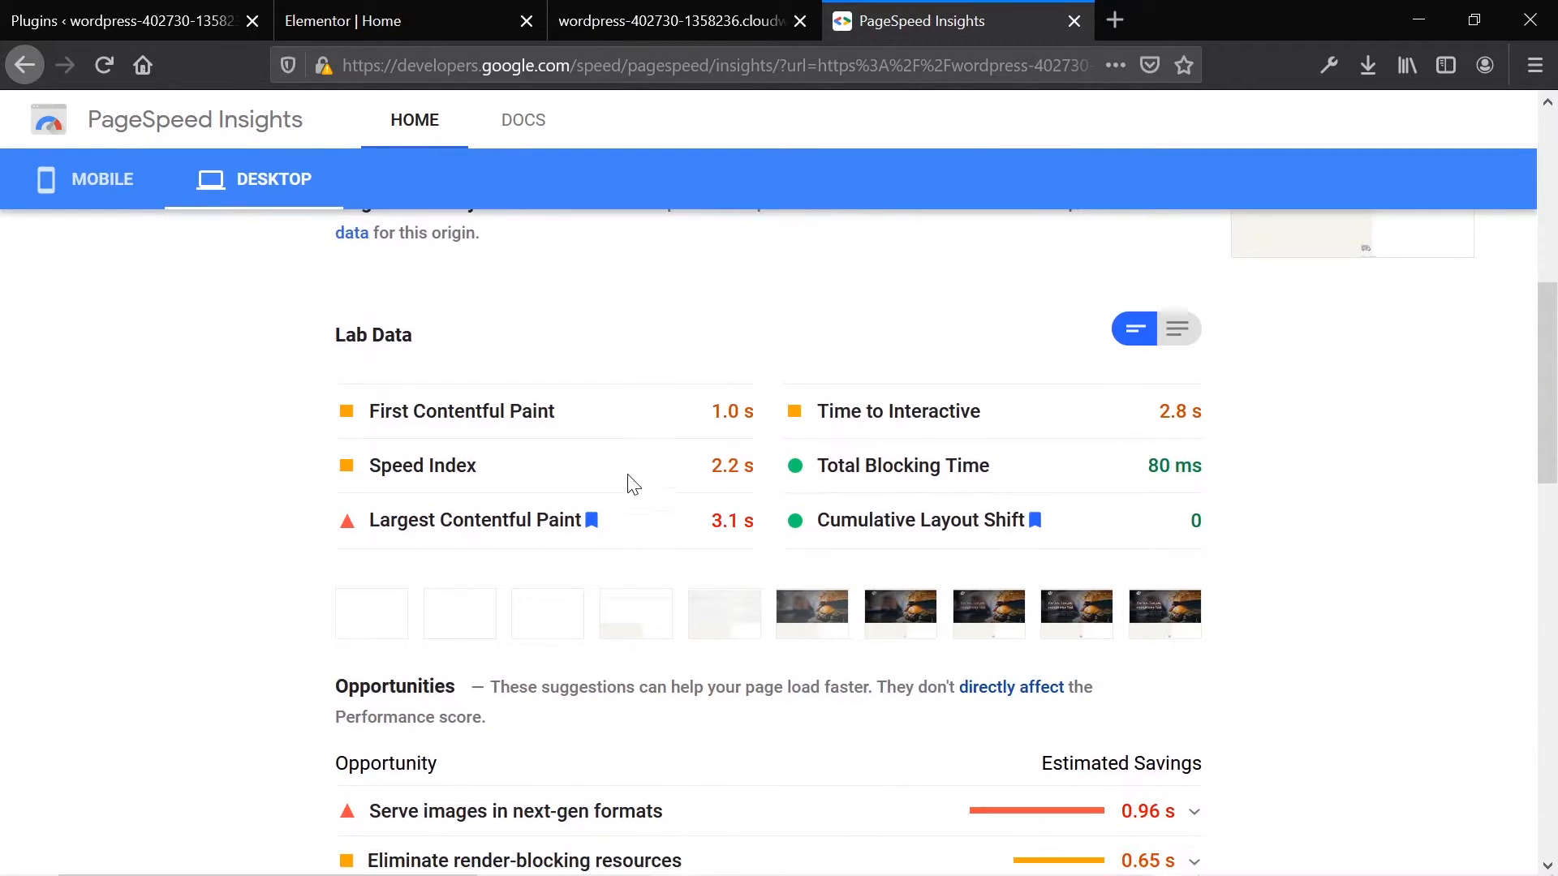
pyautogui.scroll(-3, 632, 491)
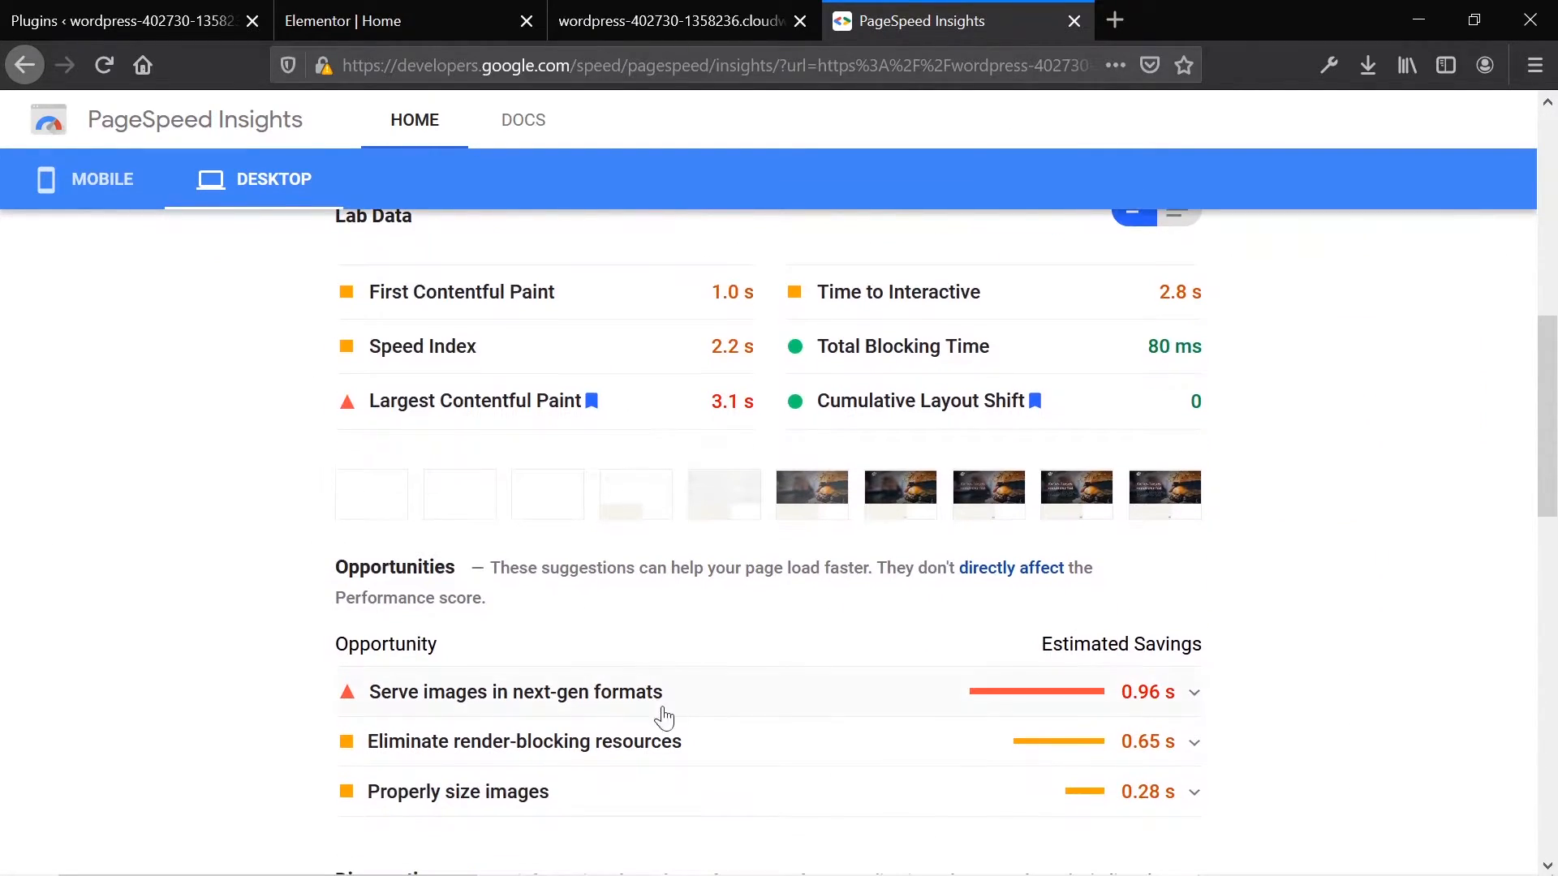
pyautogui.scroll(-2, 688, 714)
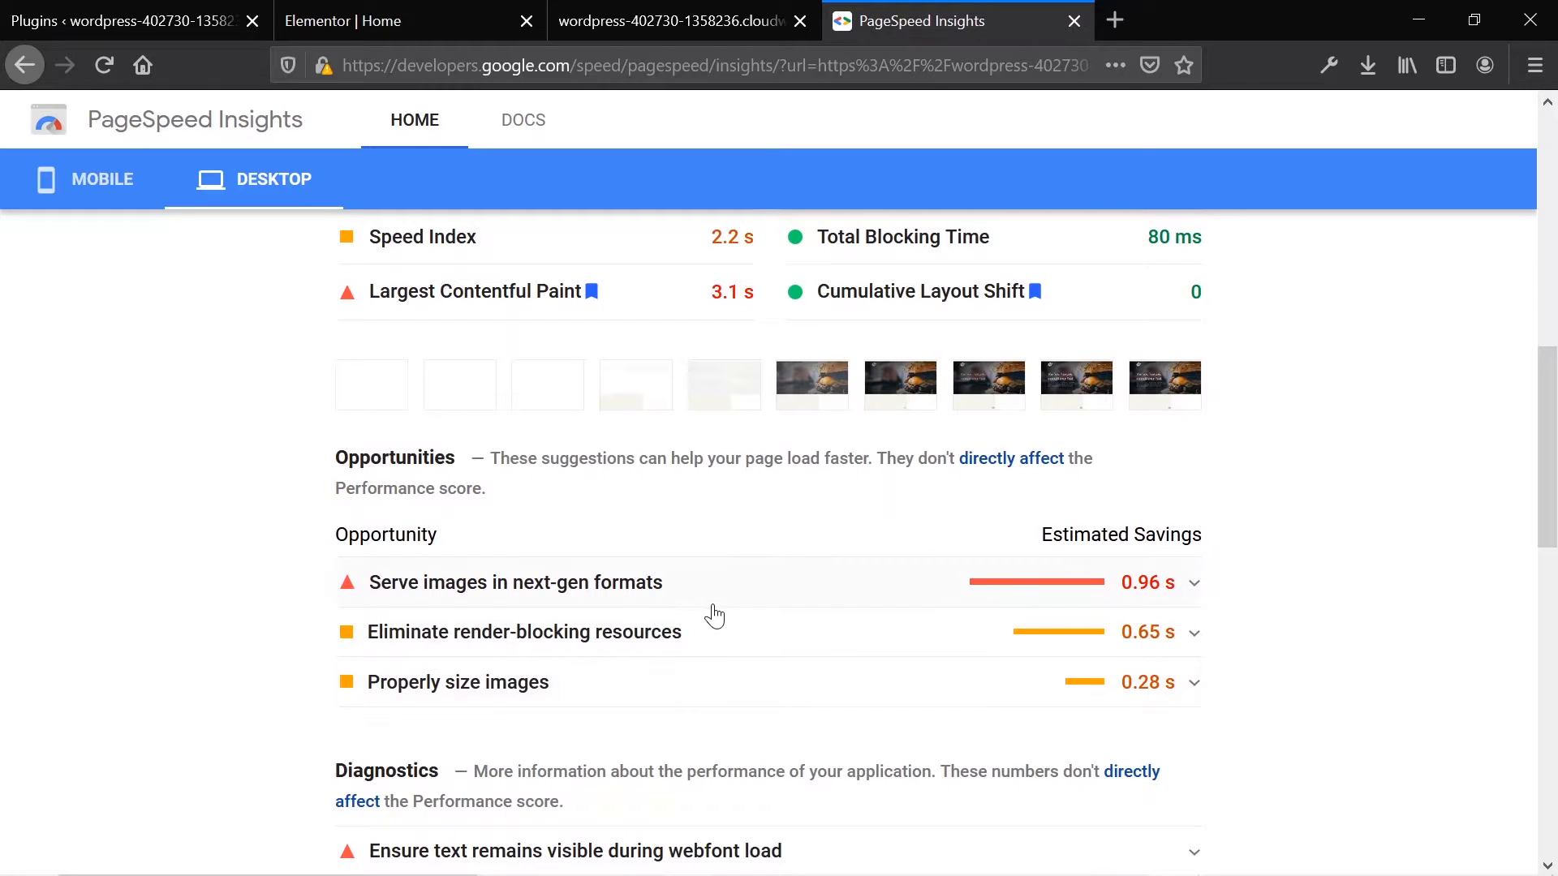
pyautogui.scroll(10, 714, 615)
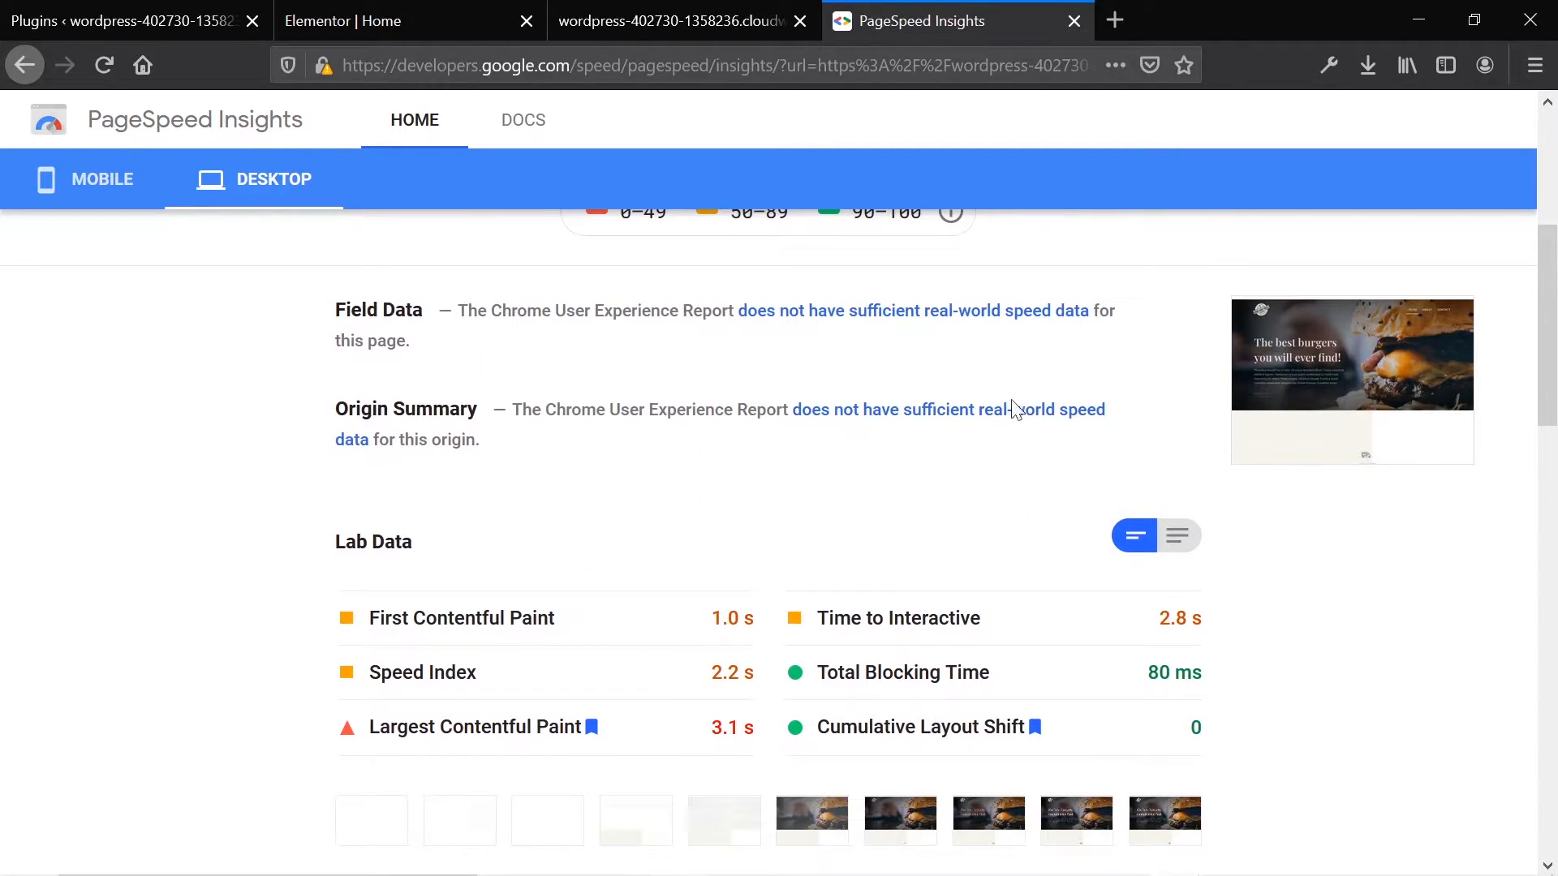
pyautogui.scroll(5, 989, 471)
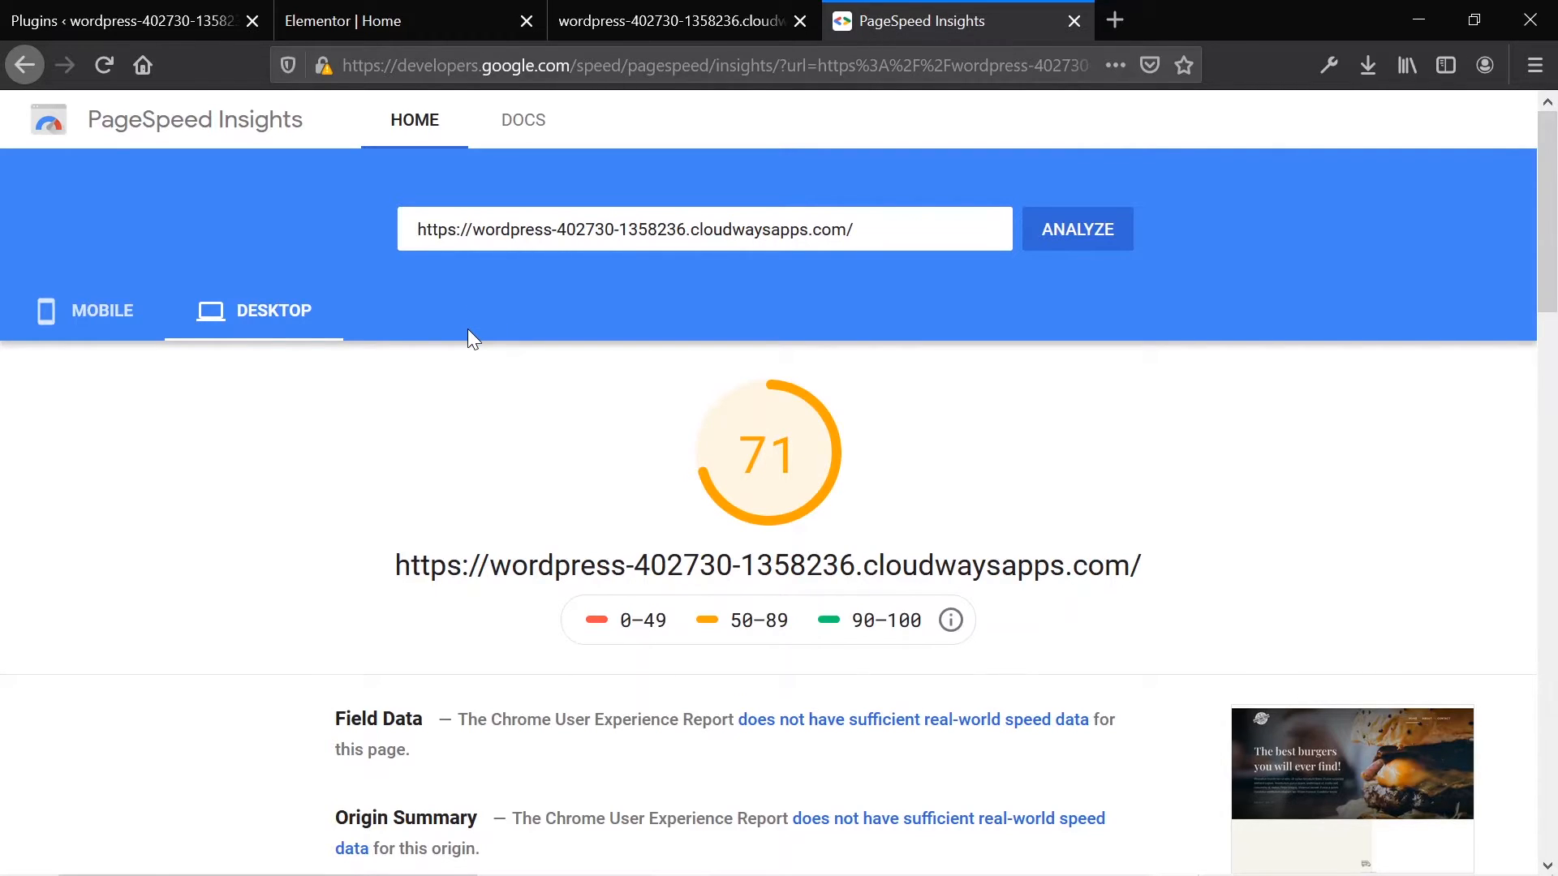
pyautogui.scroll(-1, 468, 330)
pyautogui.scroll(-3, 468, 330)
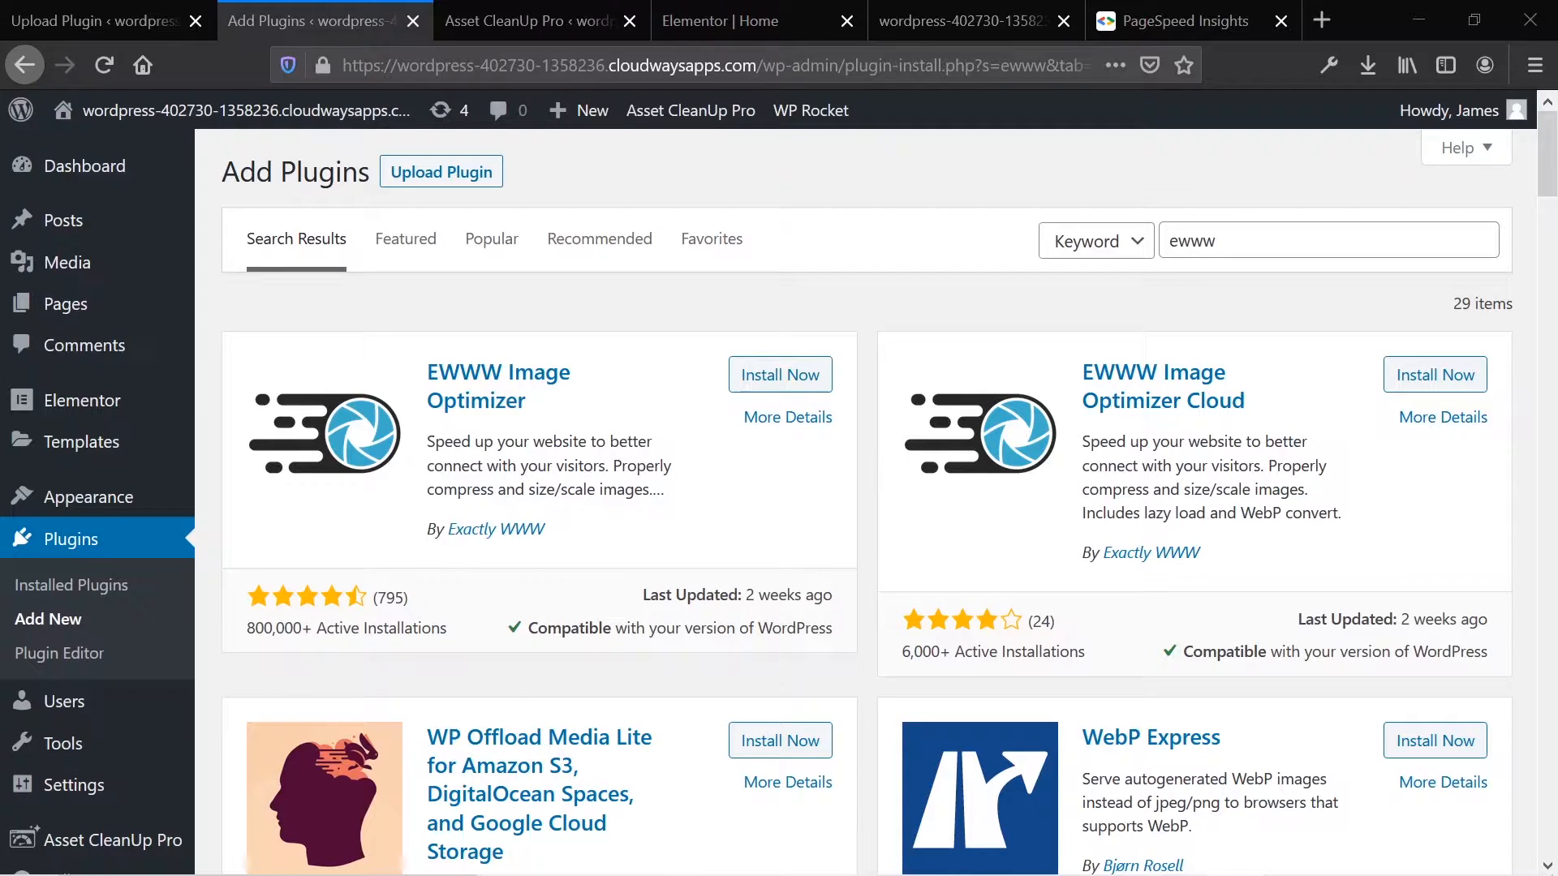
# Step: Review the desktop PageSpeed opportunities again, and check the Asset CleanUp Pro welcome page, the Elementor editor and the live site
pyautogui.click(1193, 18)
pyautogui.scroll(-5, 829, 539)
pyautogui.scroll(-1, 829, 539)
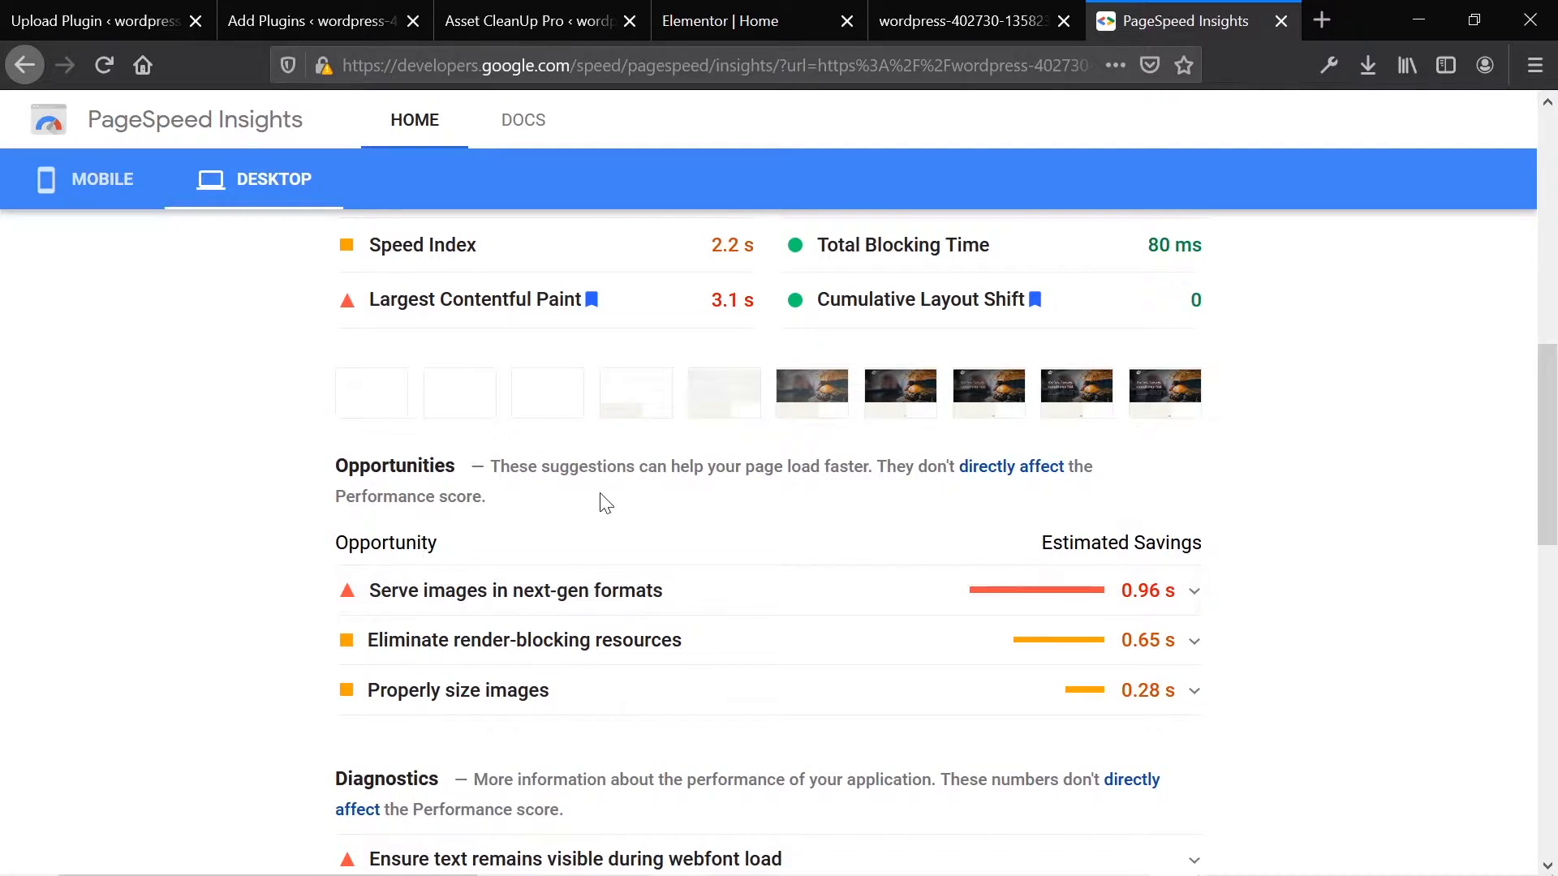
pyautogui.click(558, 13)
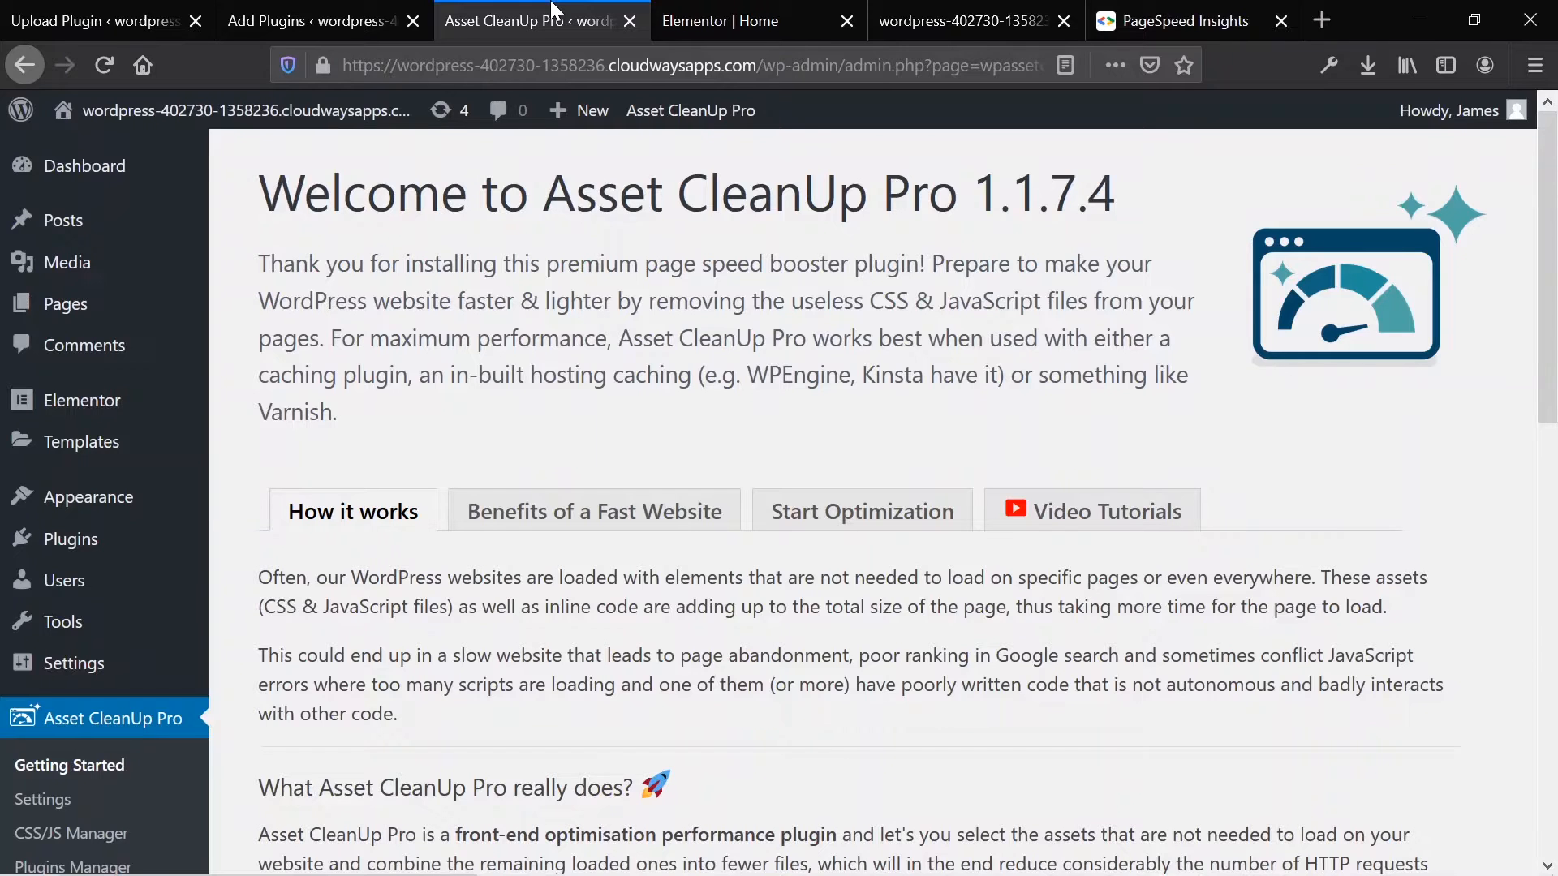
pyautogui.click(759, 10)
pyautogui.click(890, 16)
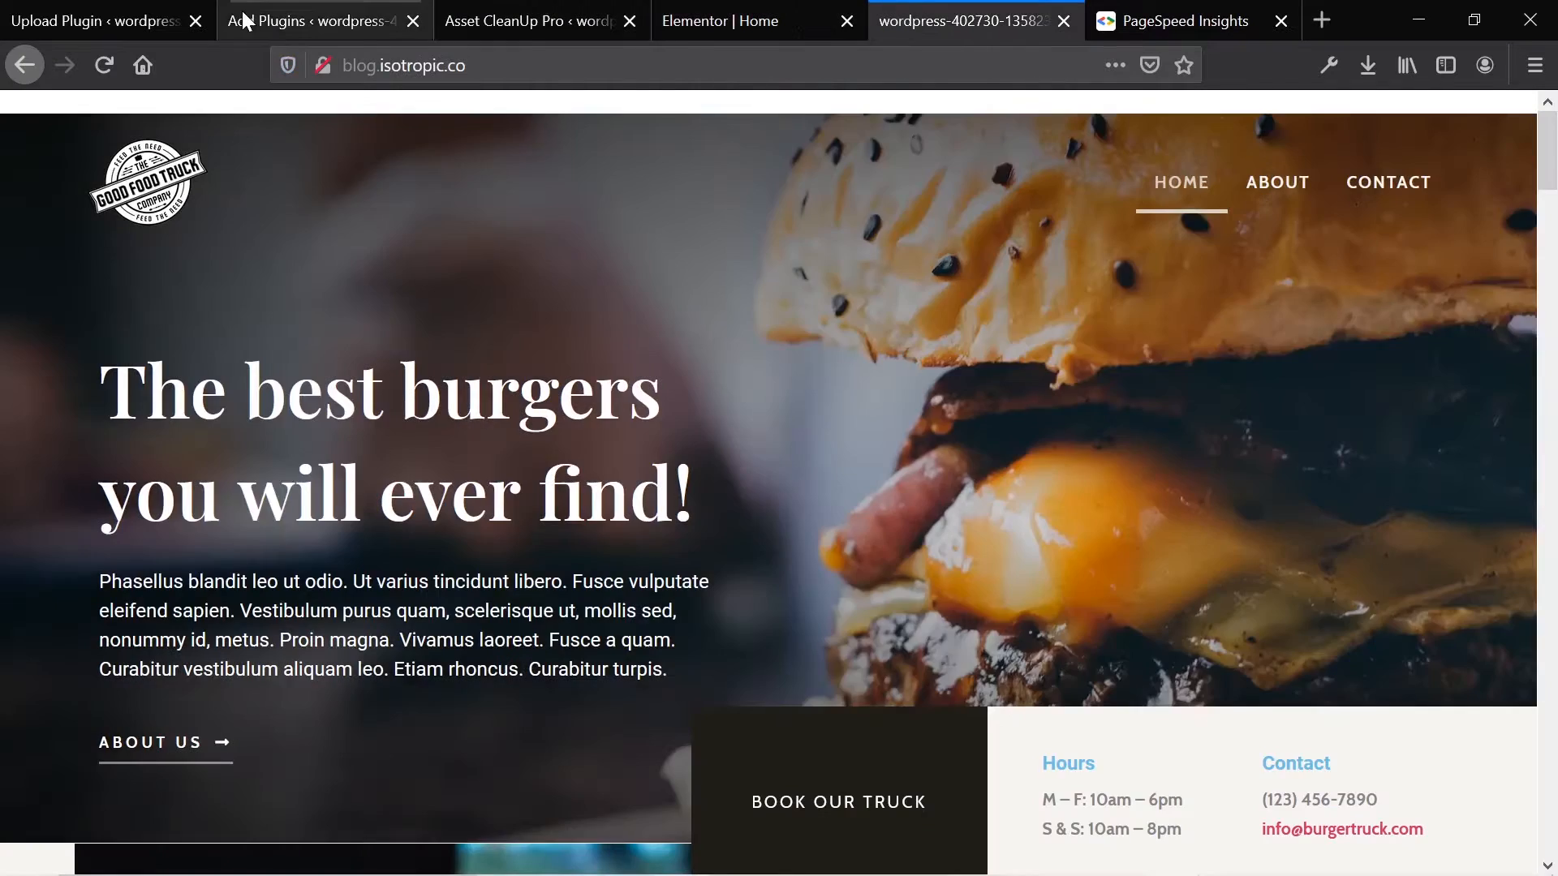
# Step: Install the EWWW Image Optimizer plugin from the "ewww" search results and activate it
pyautogui.click(310, 12)
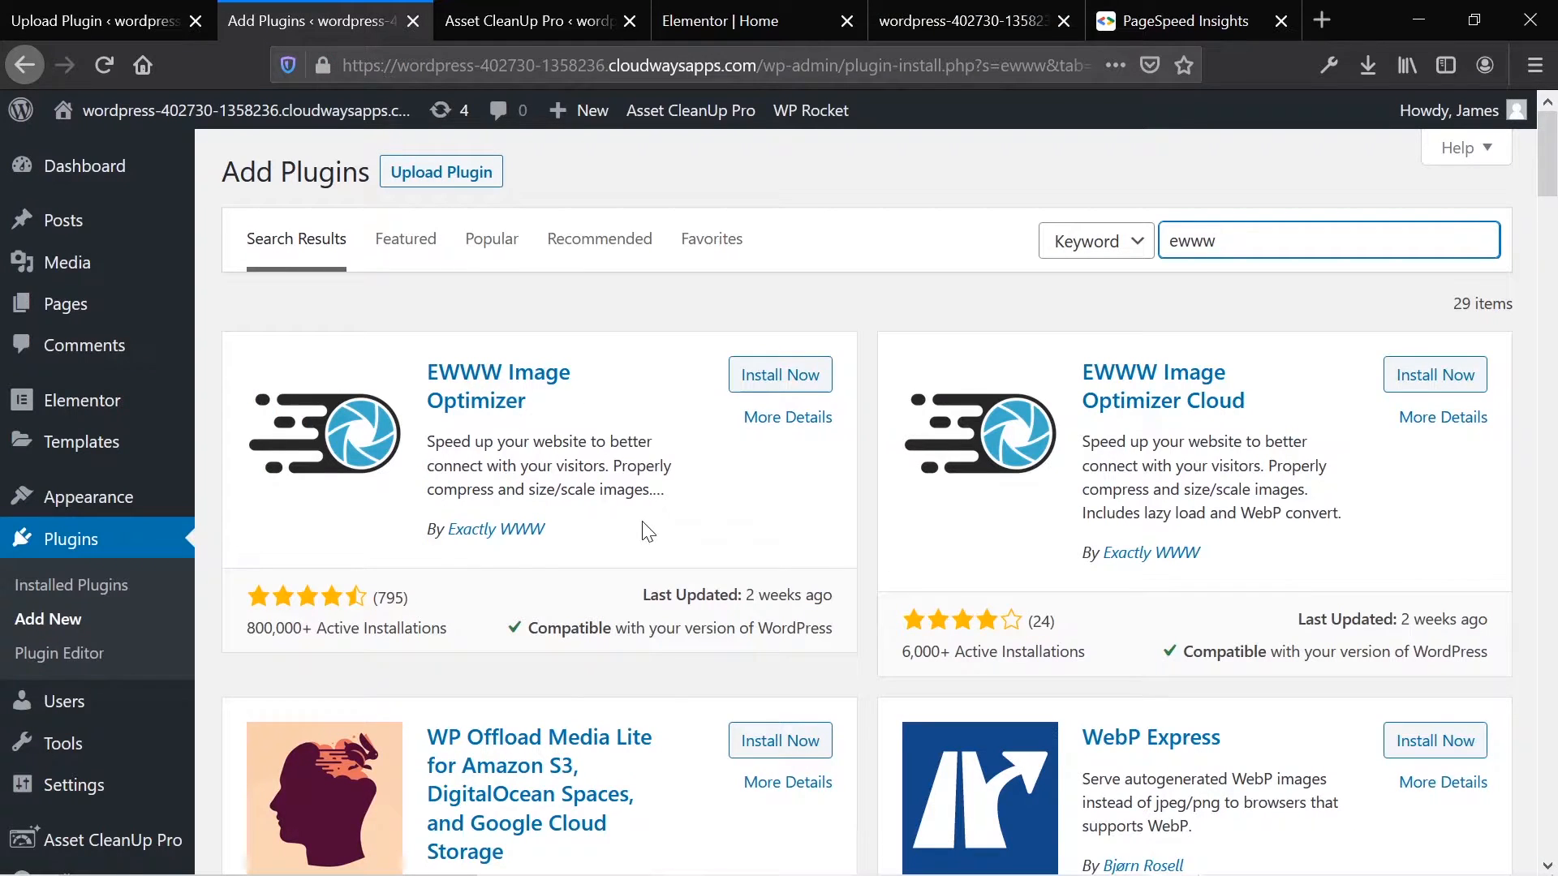
pyautogui.click(497, 403)
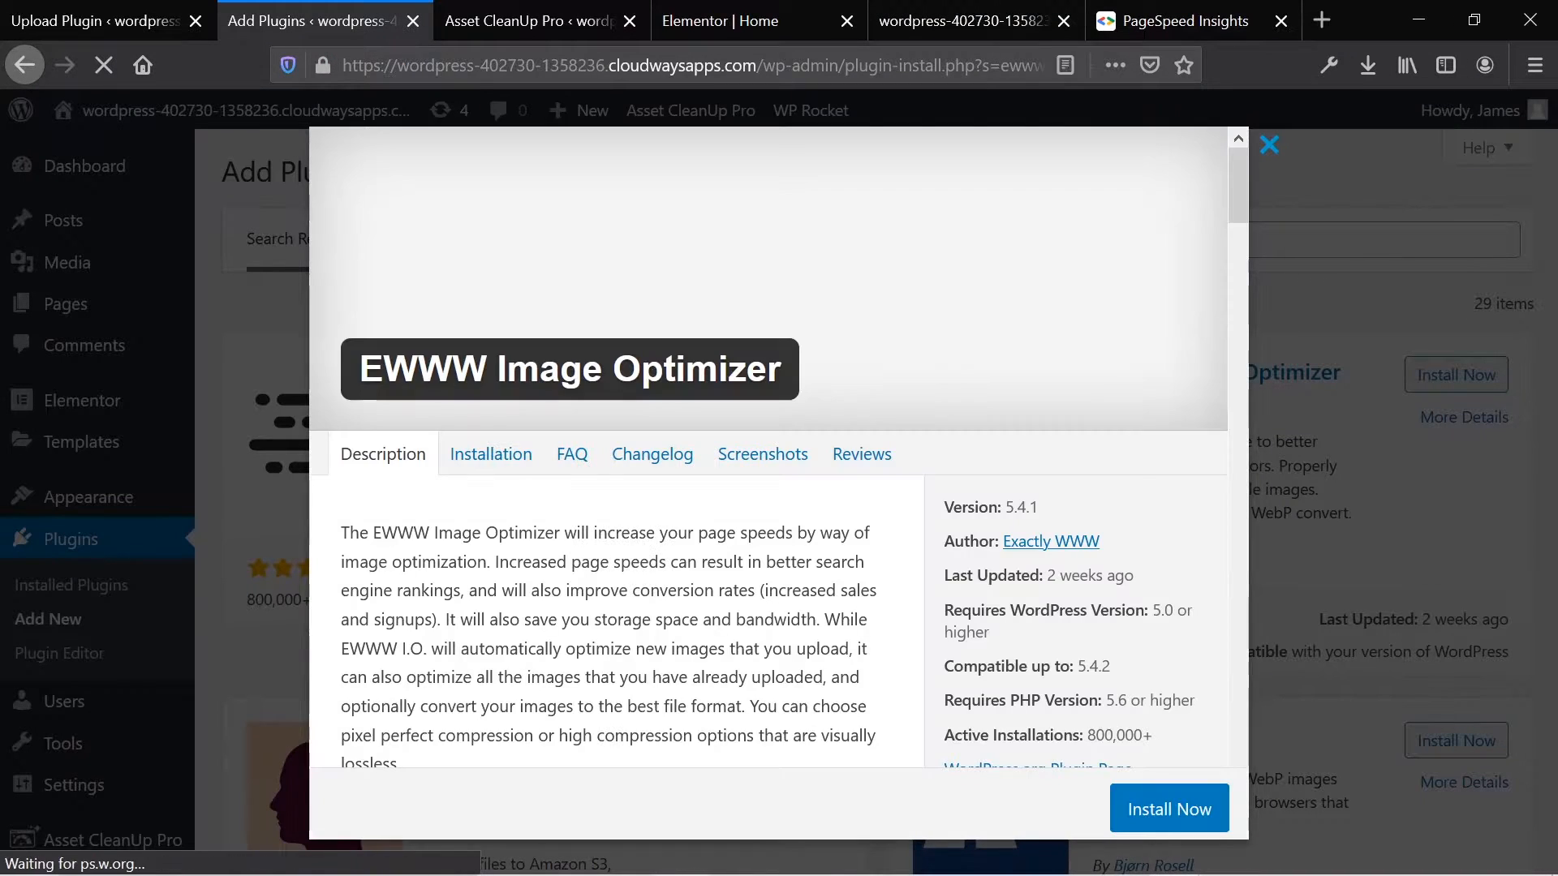
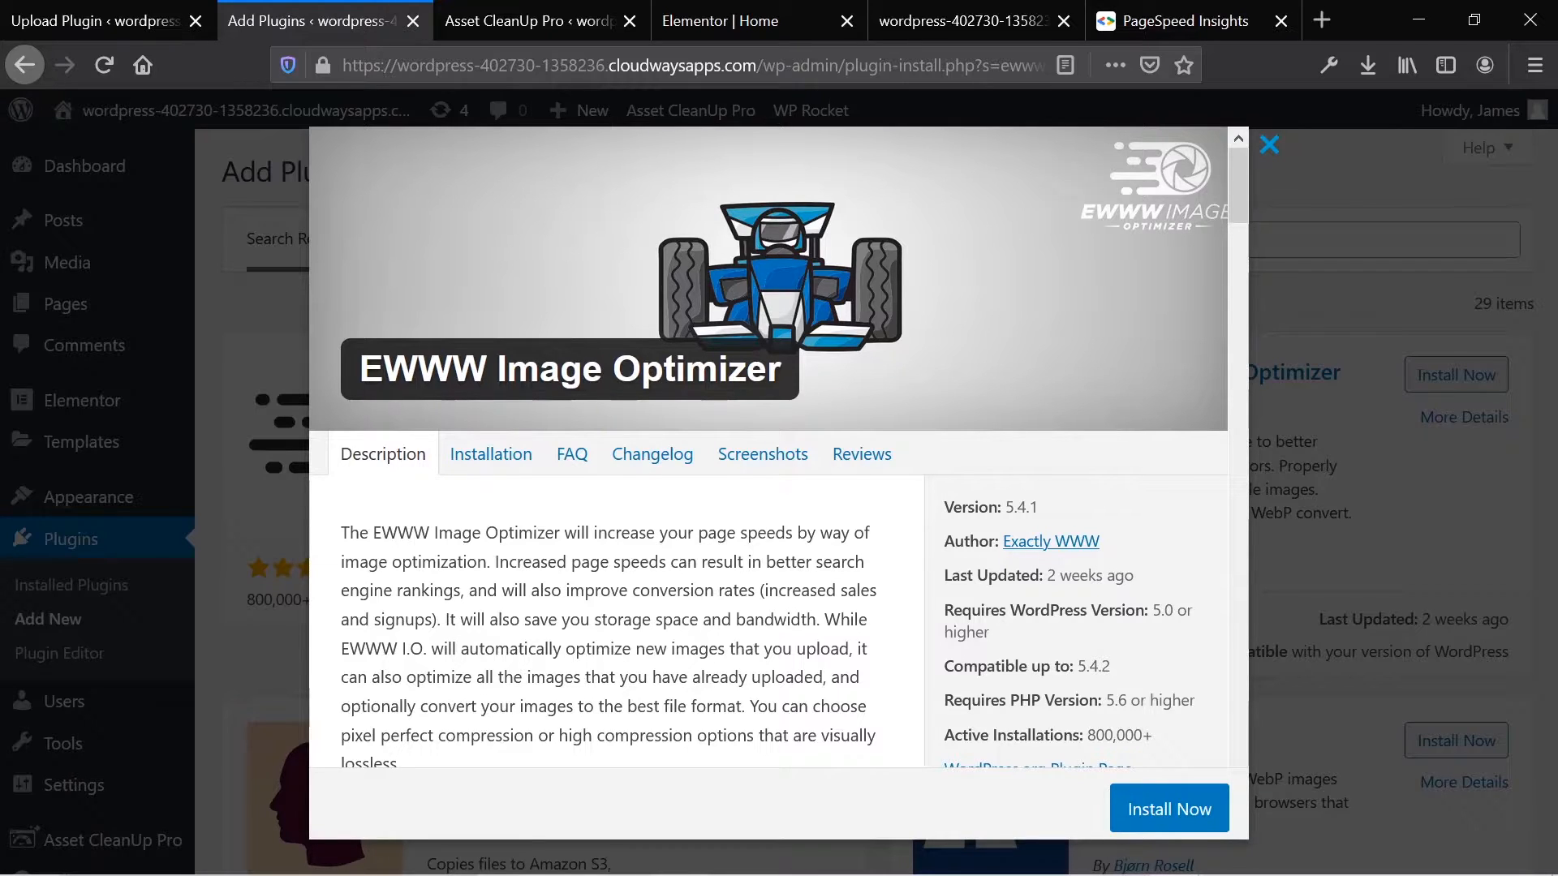
pyautogui.click(1136, 808)
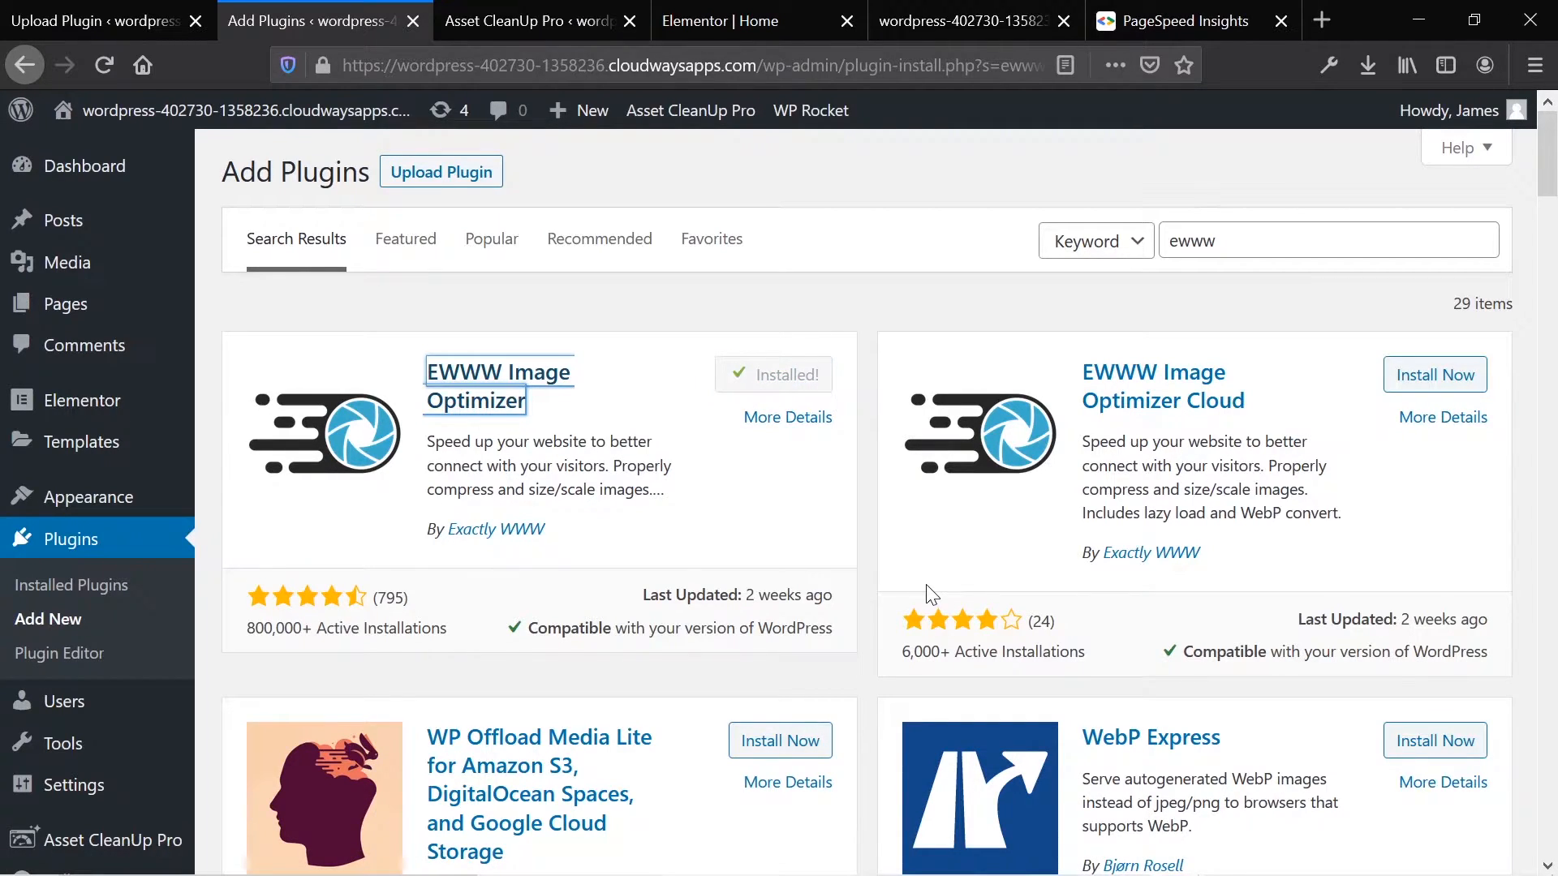
pyautogui.click(772, 375)
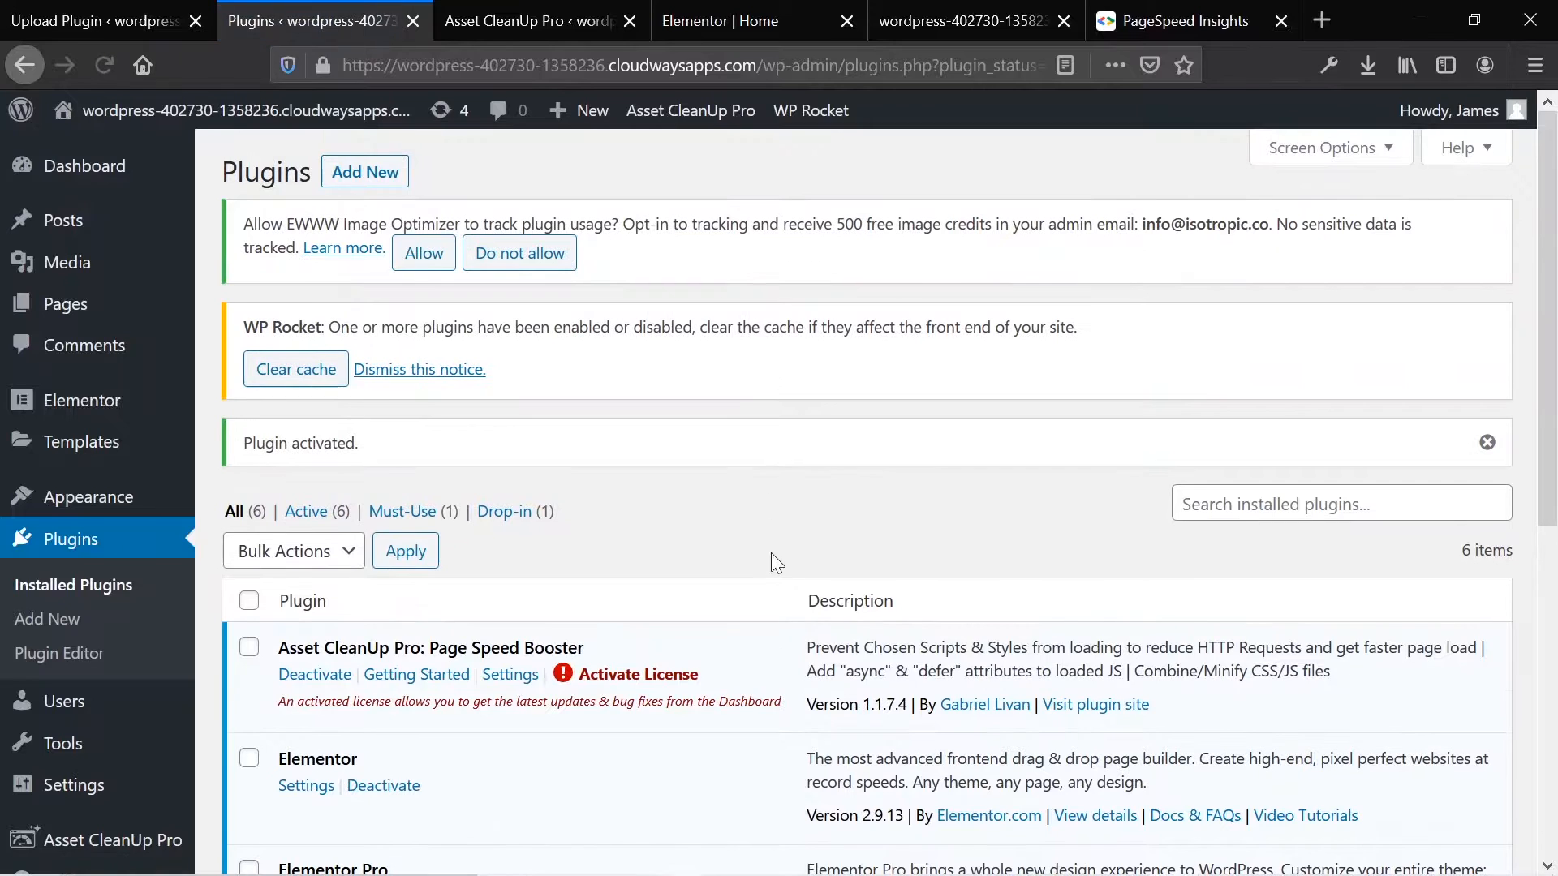
# Step: Dismiss the plugin activation and WP Rocket cache notices on the plugins page, and decline EWWW Image Optimizer's usage tracking
pyautogui.scroll(-5, 771, 524)
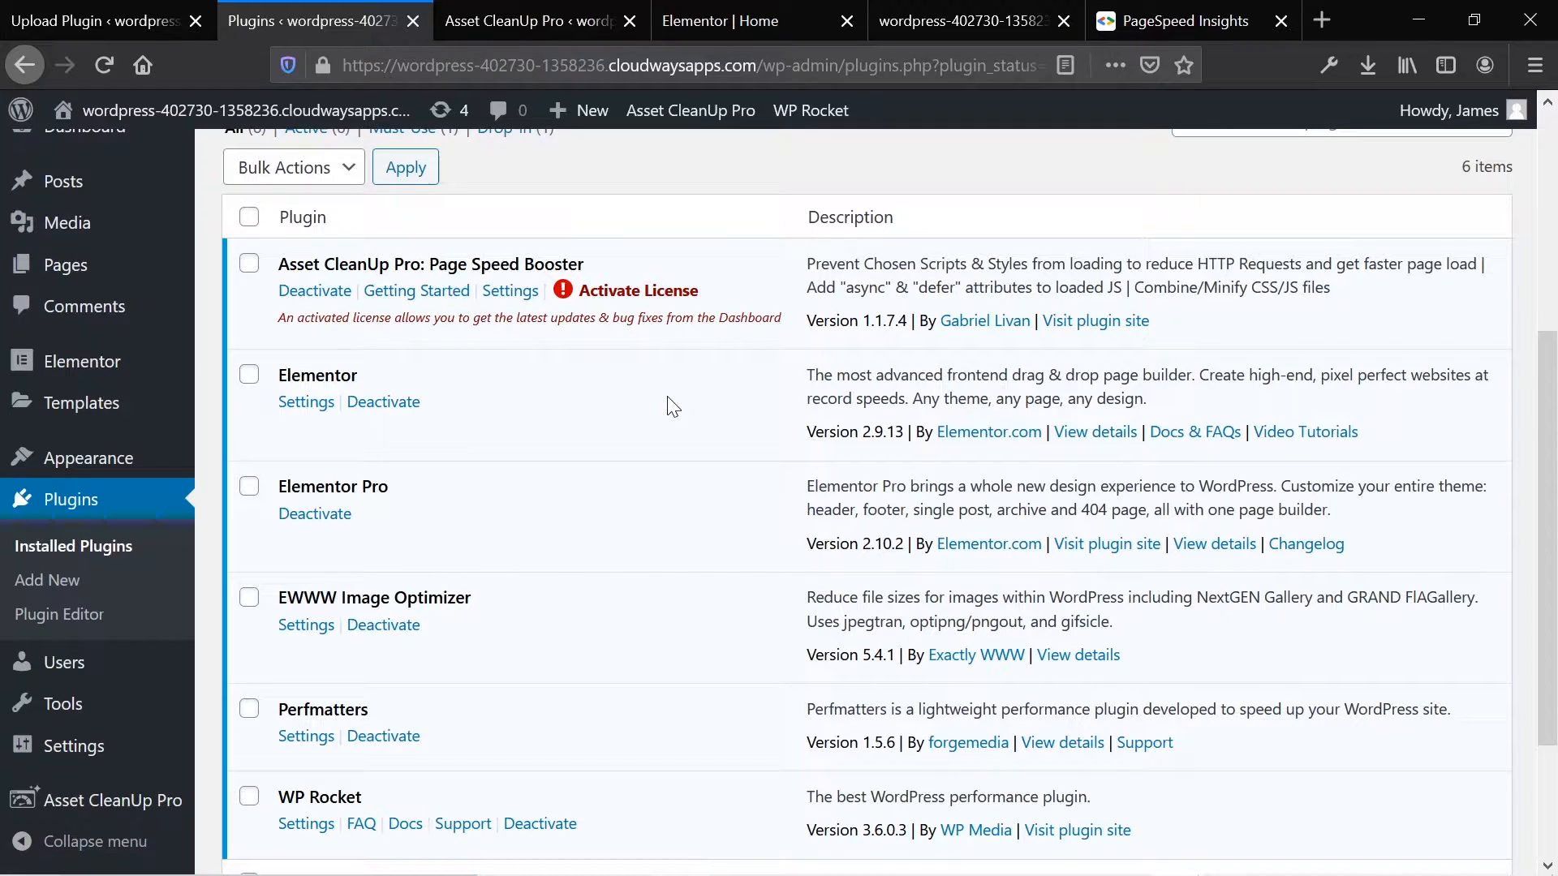
pyautogui.scroll(3, 672, 406)
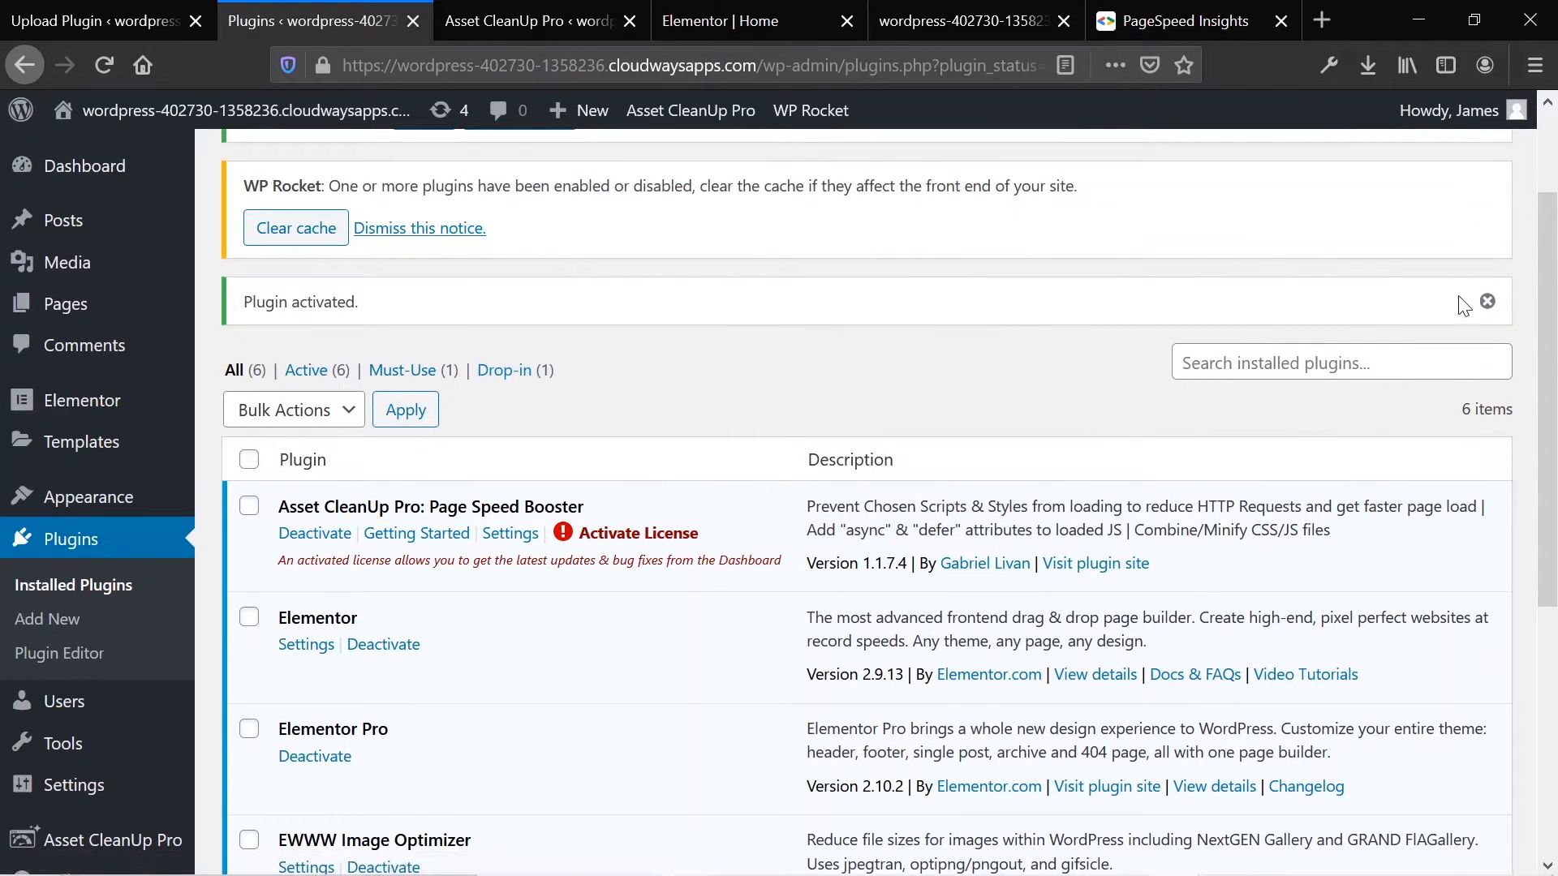
pyautogui.click(1487, 301)
pyautogui.scroll(2, 973, 389)
pyautogui.click(442, 371)
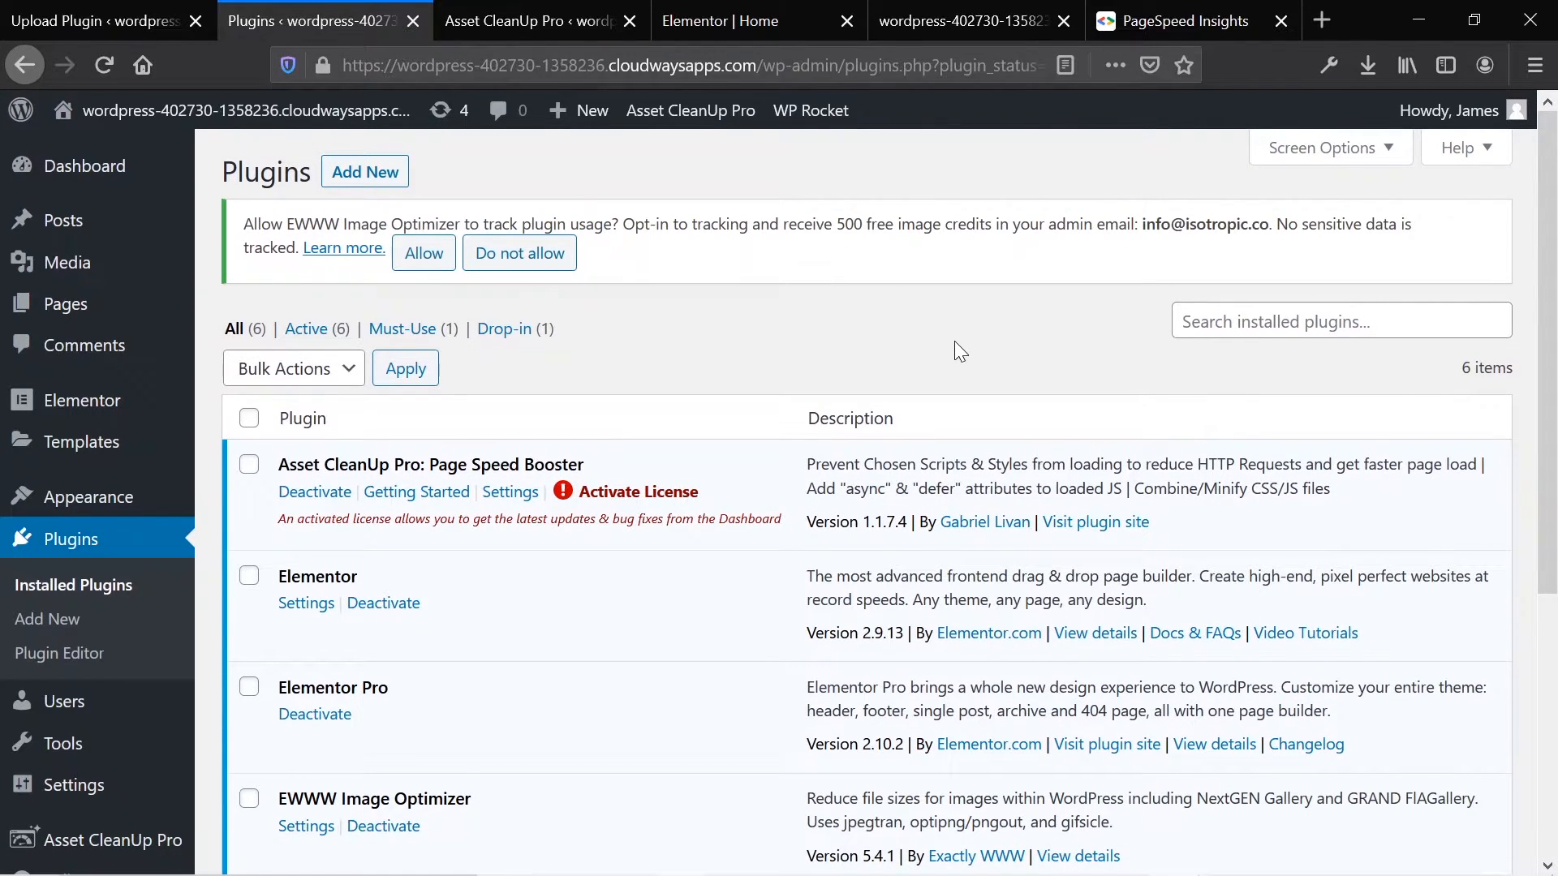
pyautogui.click(516, 253)
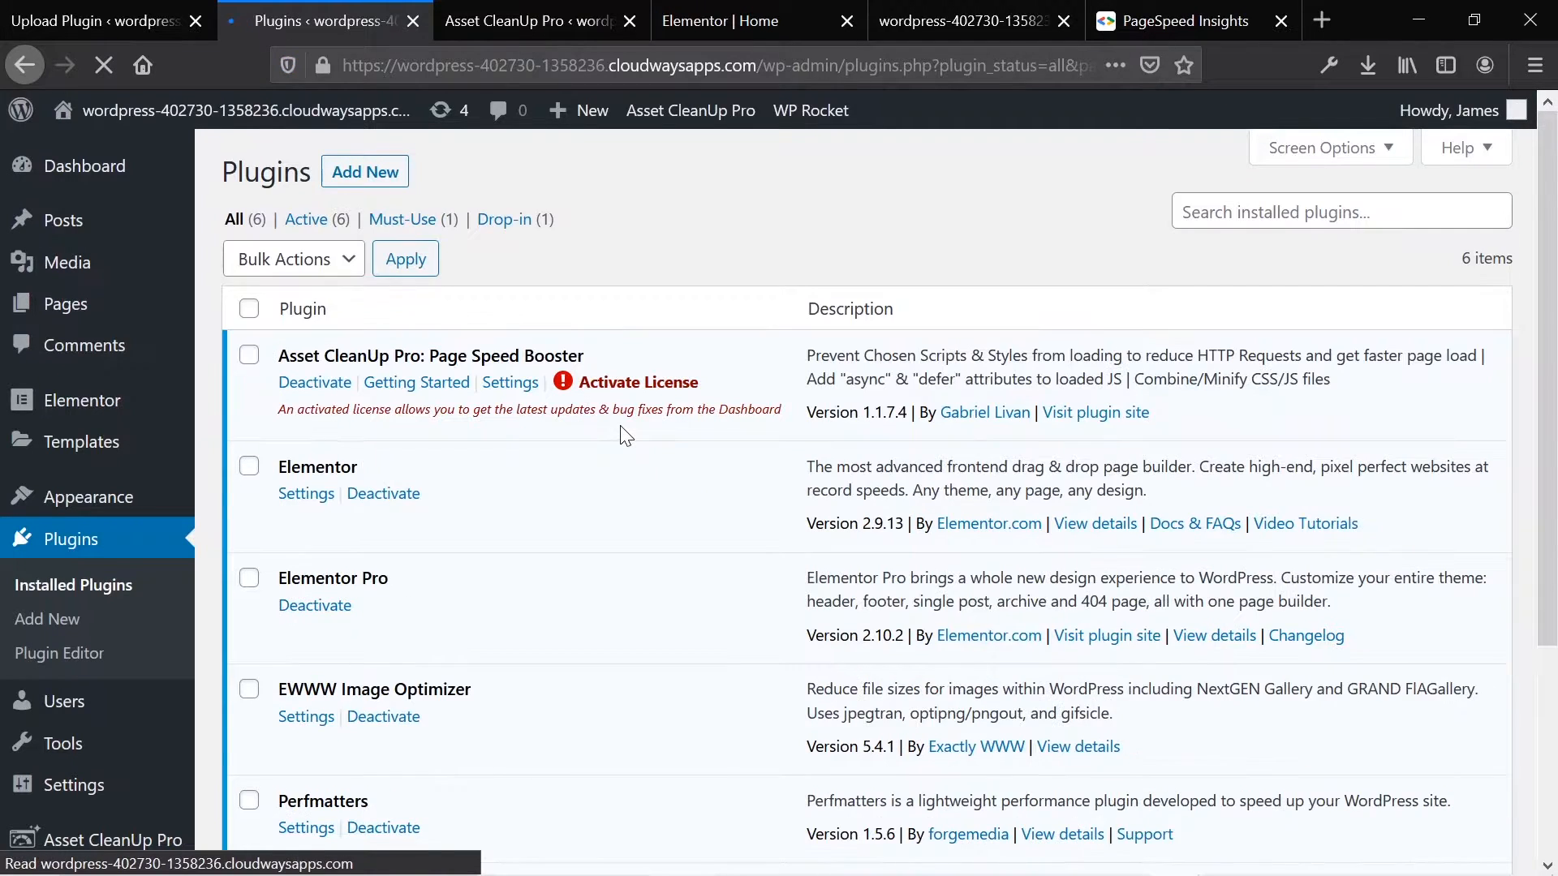
# Step: Open WP Rocket's settings from the installed plugins list and look over its dashboard and available sections
pyautogui.scroll(-3, 626, 436)
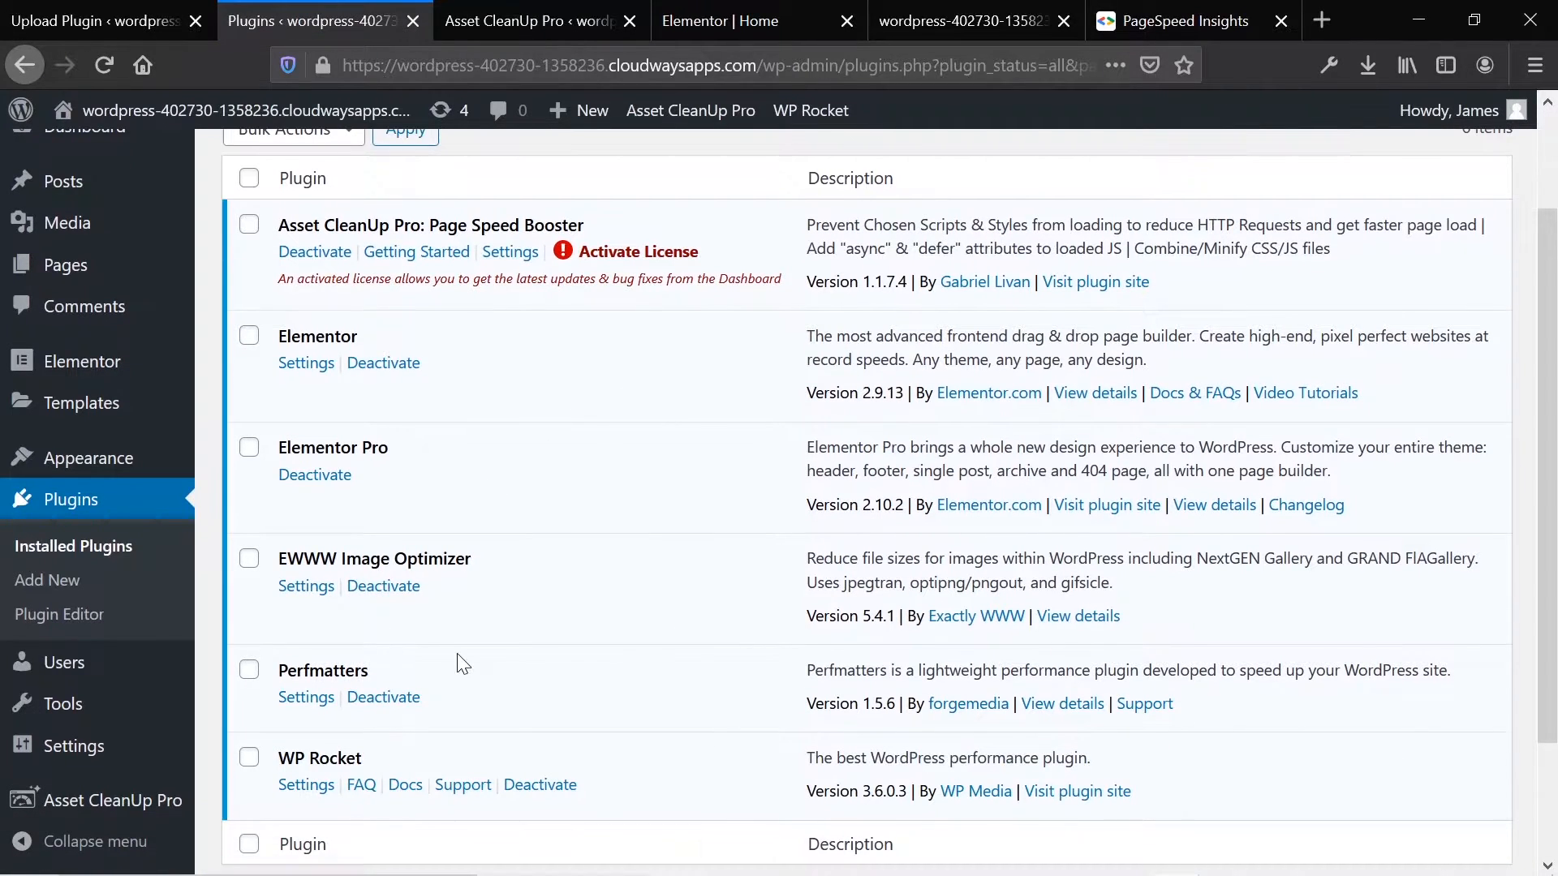
pyautogui.click(300, 795)
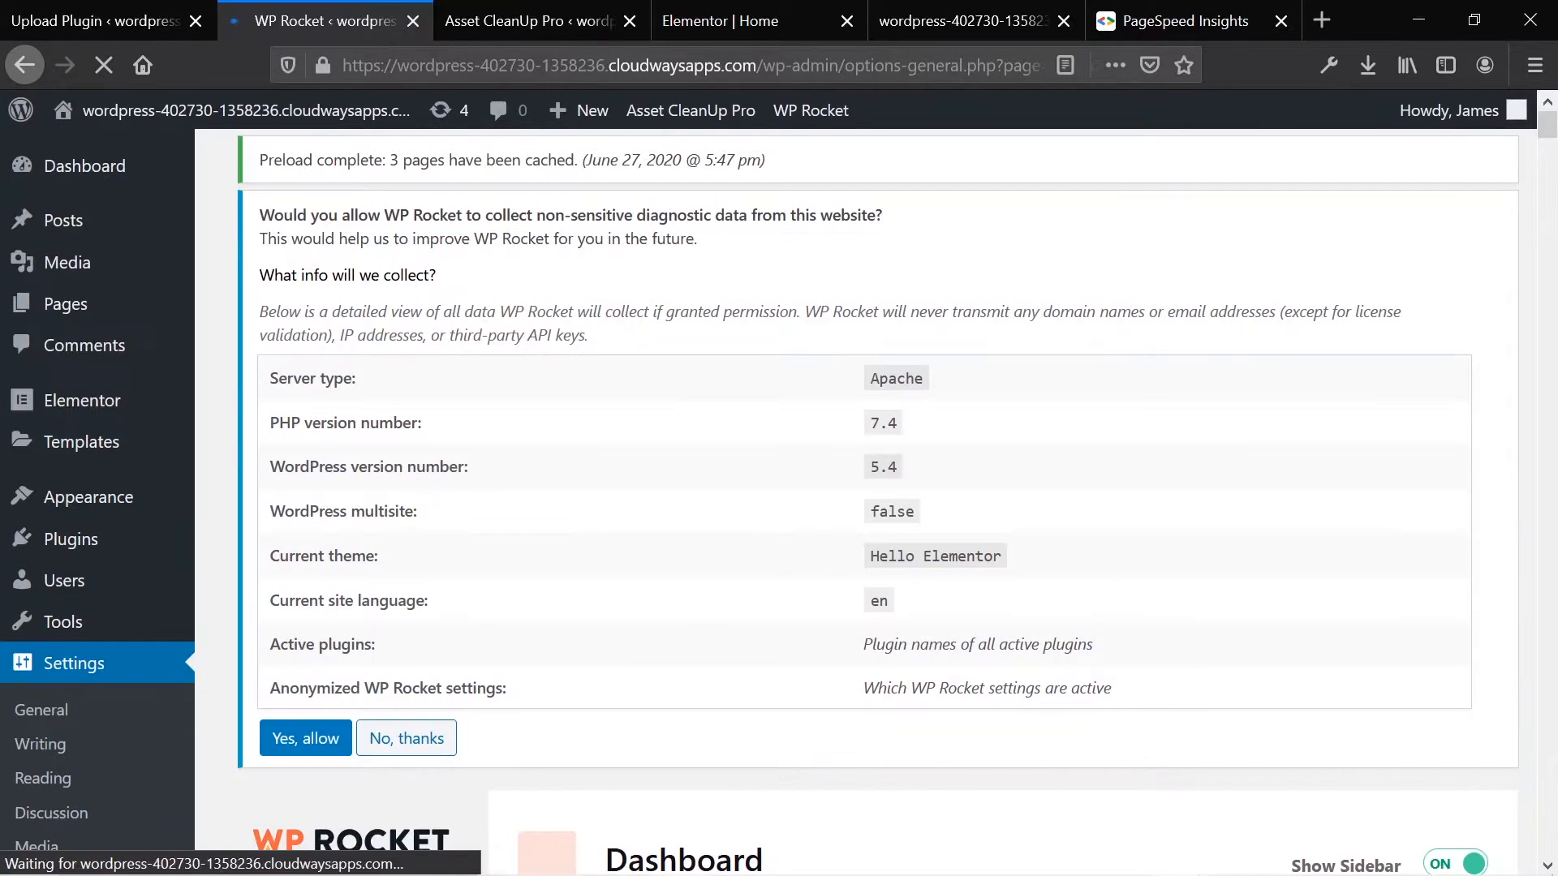
pyautogui.scroll(-4, 390, 754)
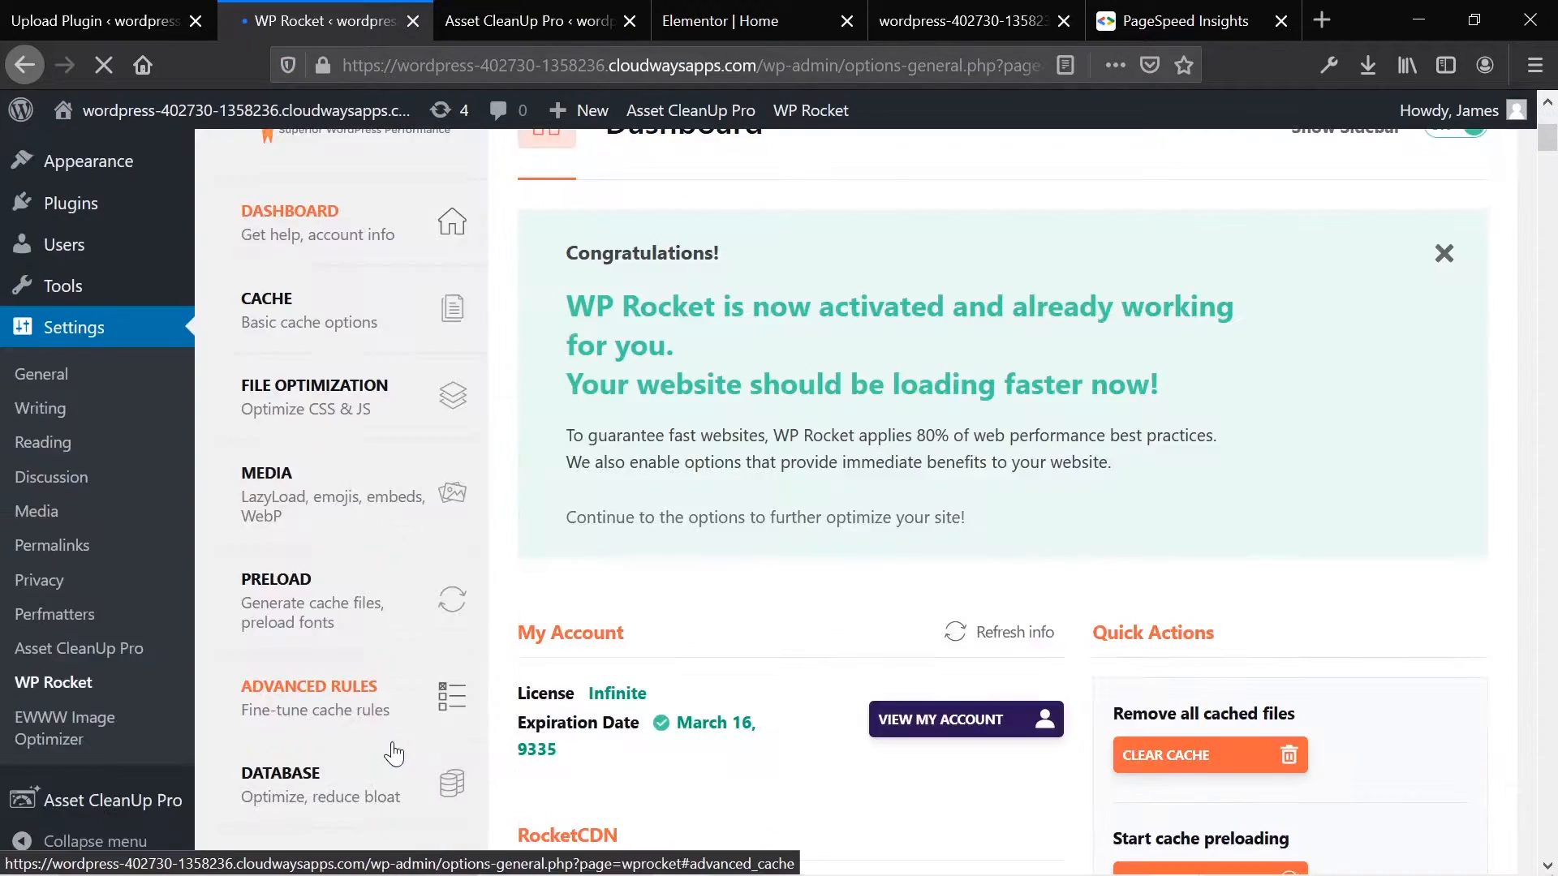
pyautogui.scroll(4, 413, 637)
pyautogui.scroll(-6, 414, 636)
pyautogui.scroll(-7, 412, 637)
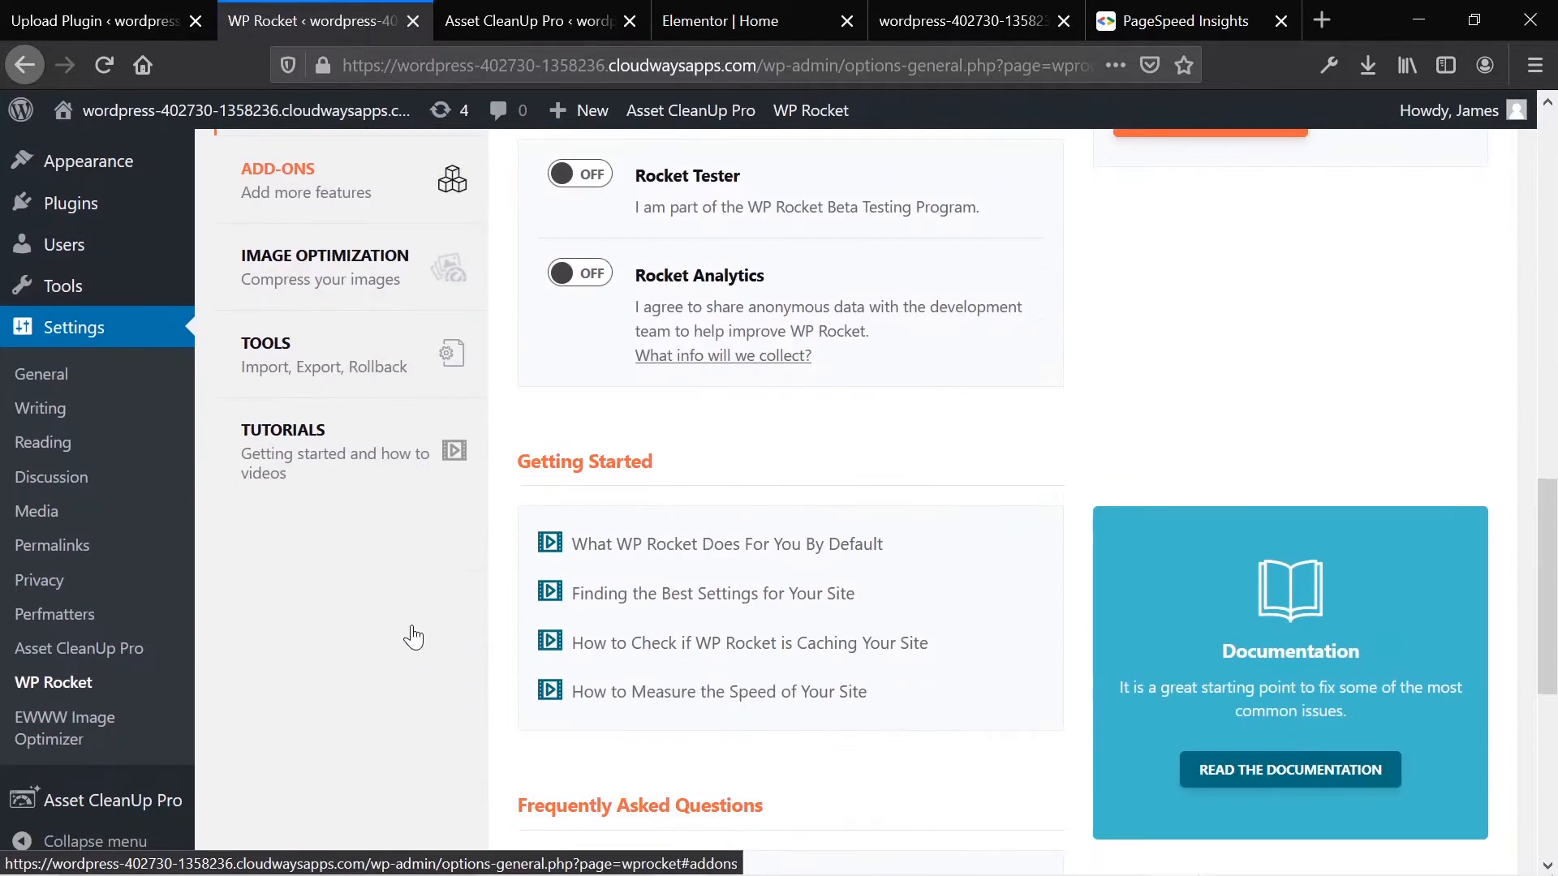
# Step: Dismiss WP Rocket's request to collect non-sensitive diagnostic data
pyautogui.scroll(7, 411, 633)
pyautogui.scroll(8, 411, 637)
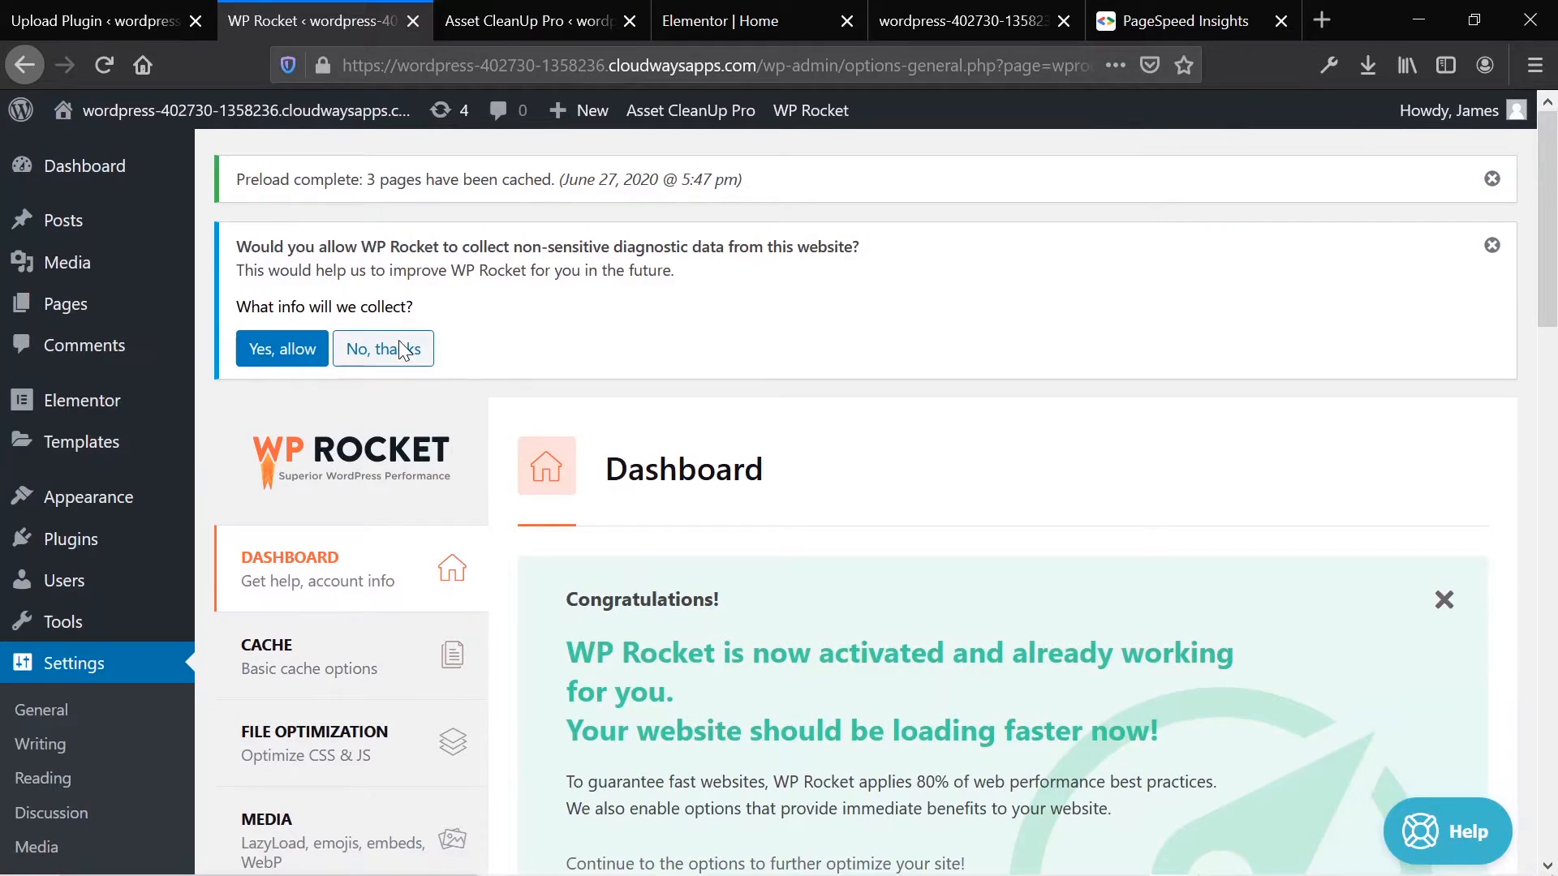
pyautogui.click(1491, 245)
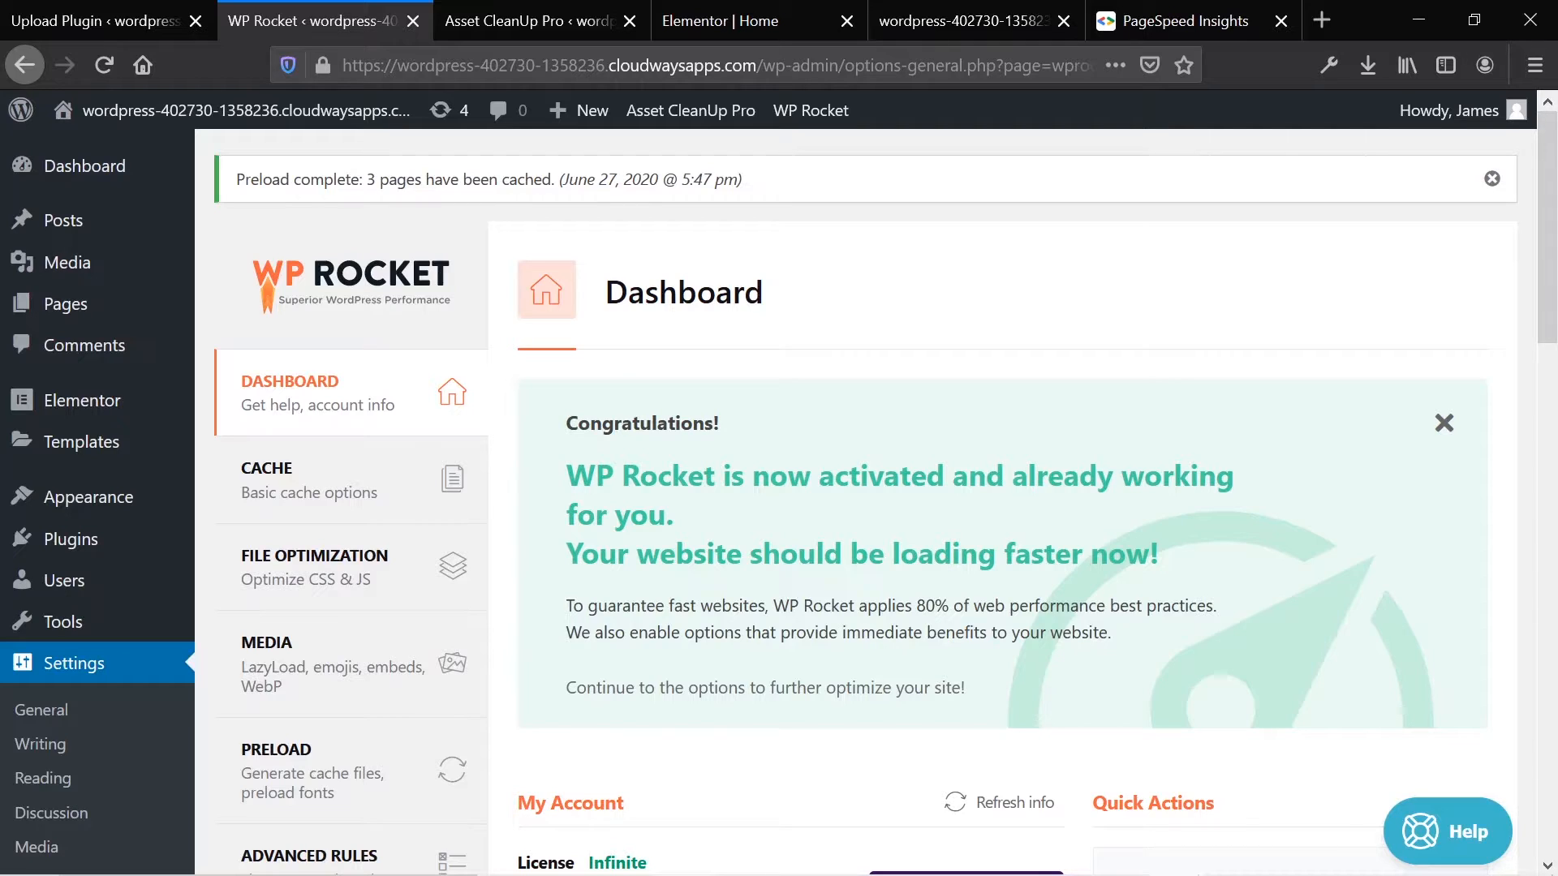
# Step: Review WP Rocket's Cache settings for mobile devices, logged-in users and cache lifespan
pyautogui.click(311, 454)
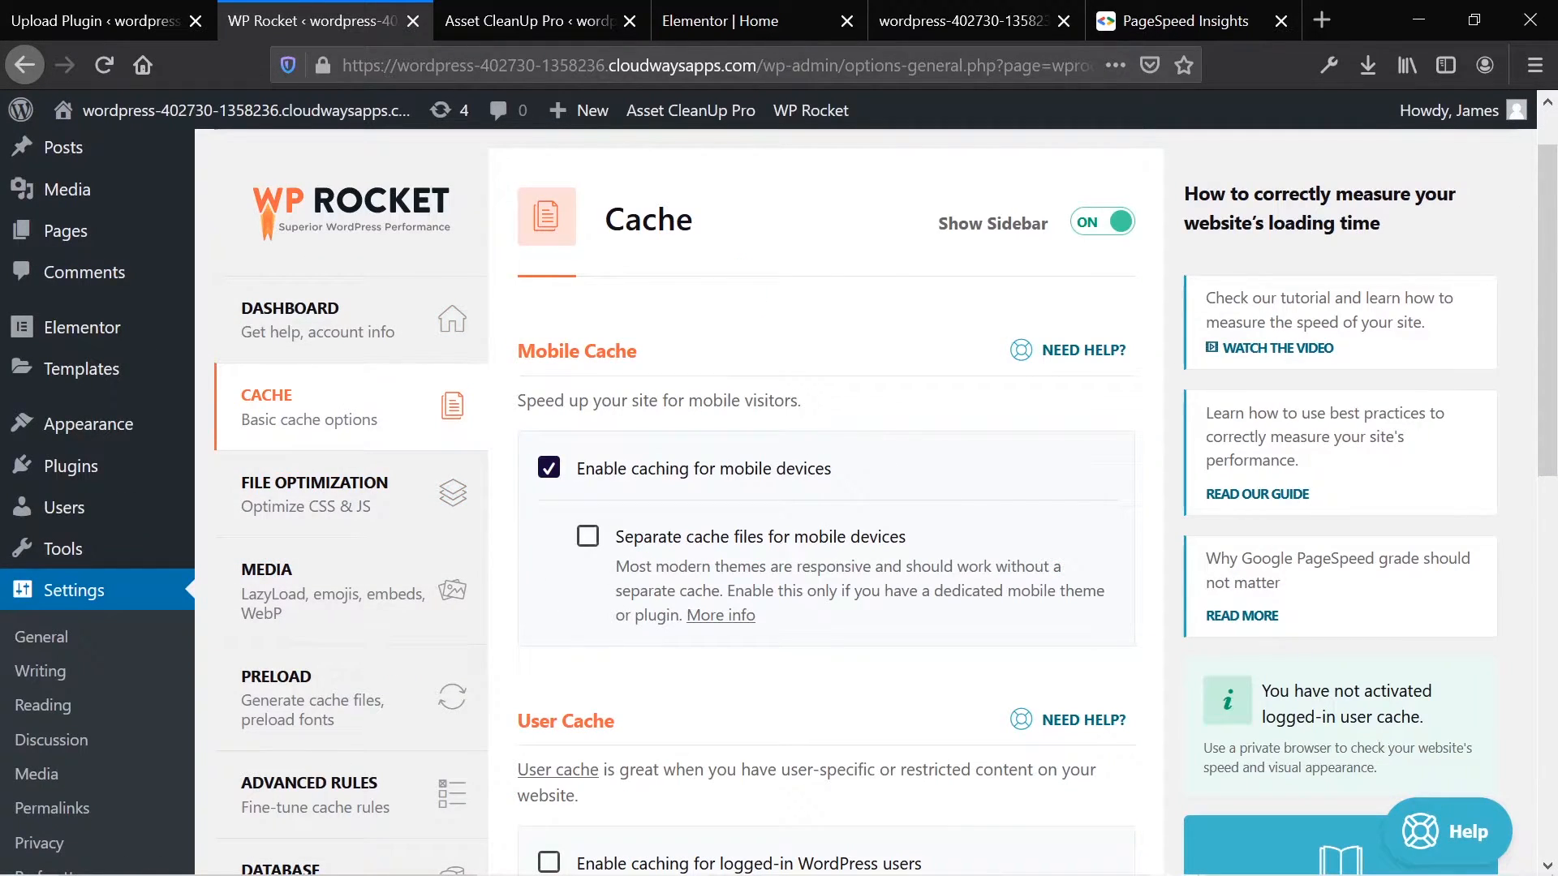
pyautogui.scroll(-2, 610, 350)
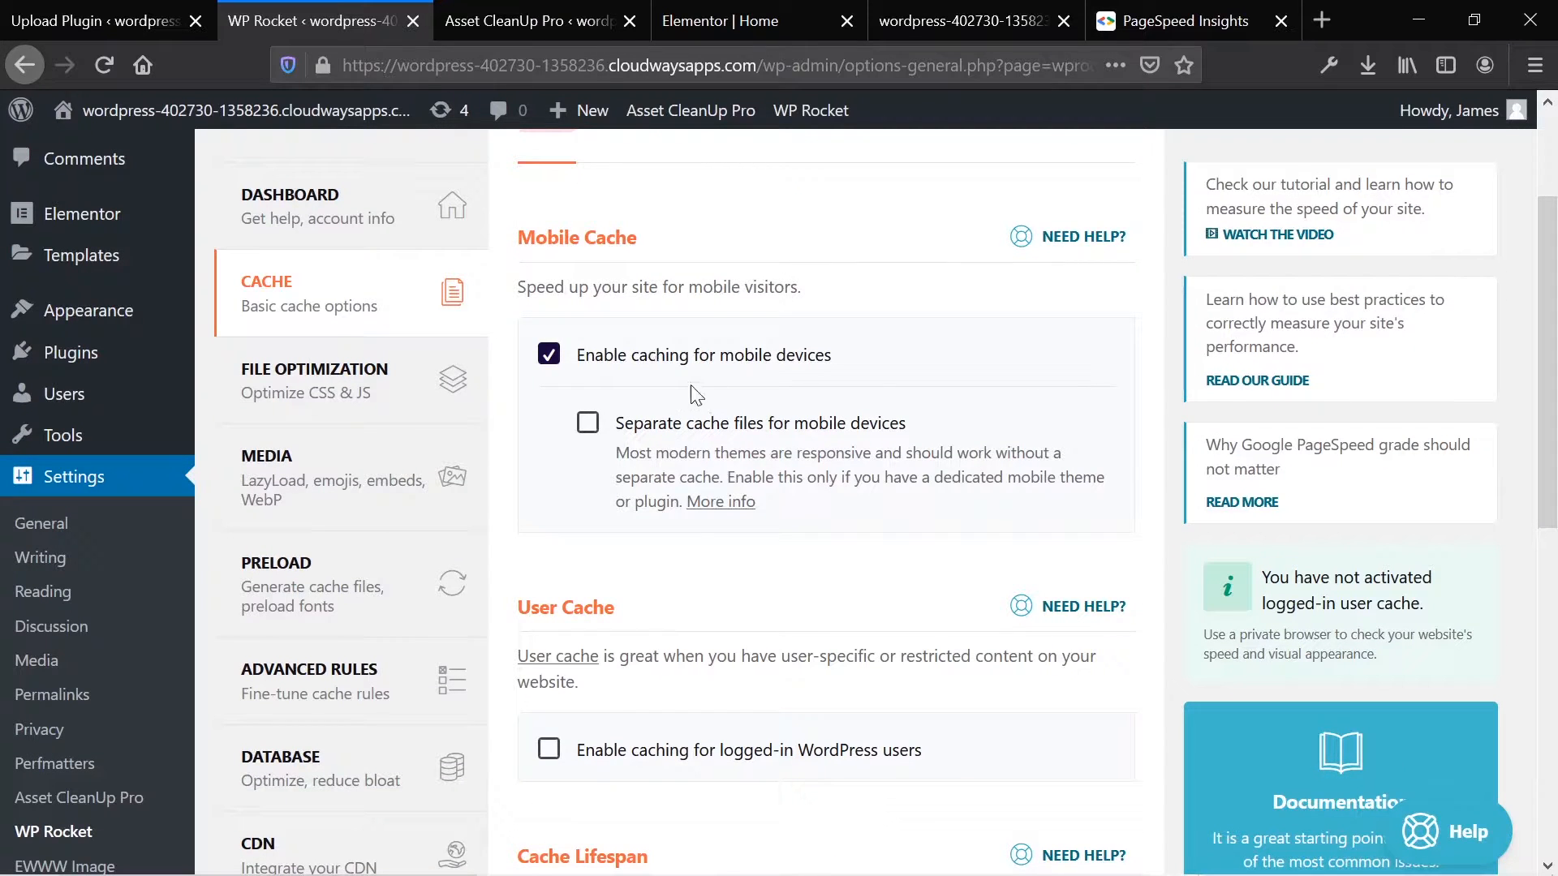
pyautogui.scroll(-2, 694, 409)
pyautogui.scroll(-8, 695, 442)
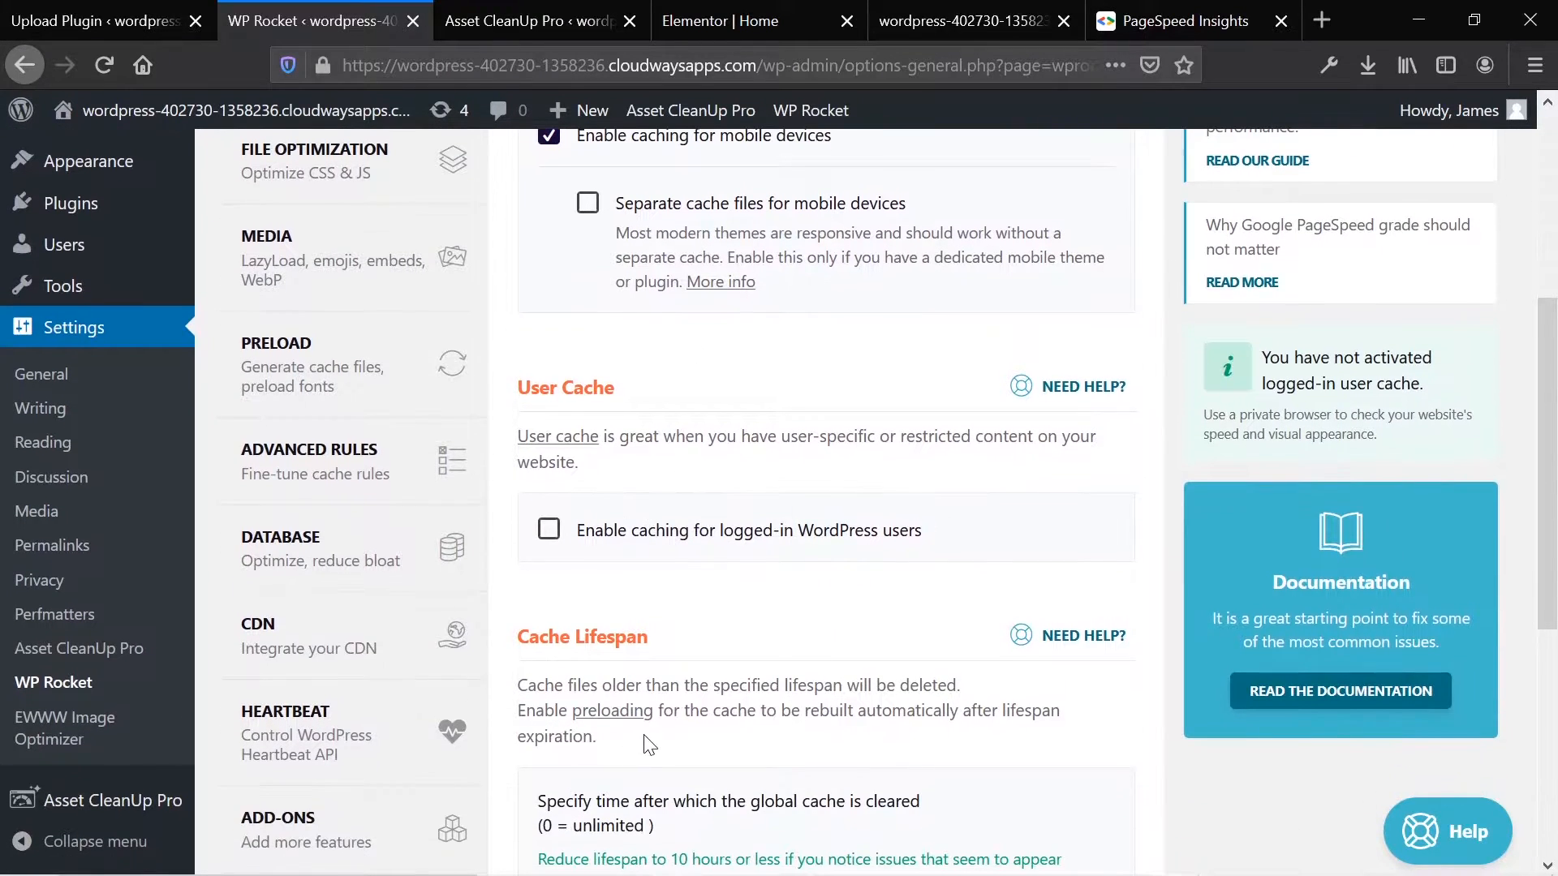
pyautogui.scroll(9, 744, 292)
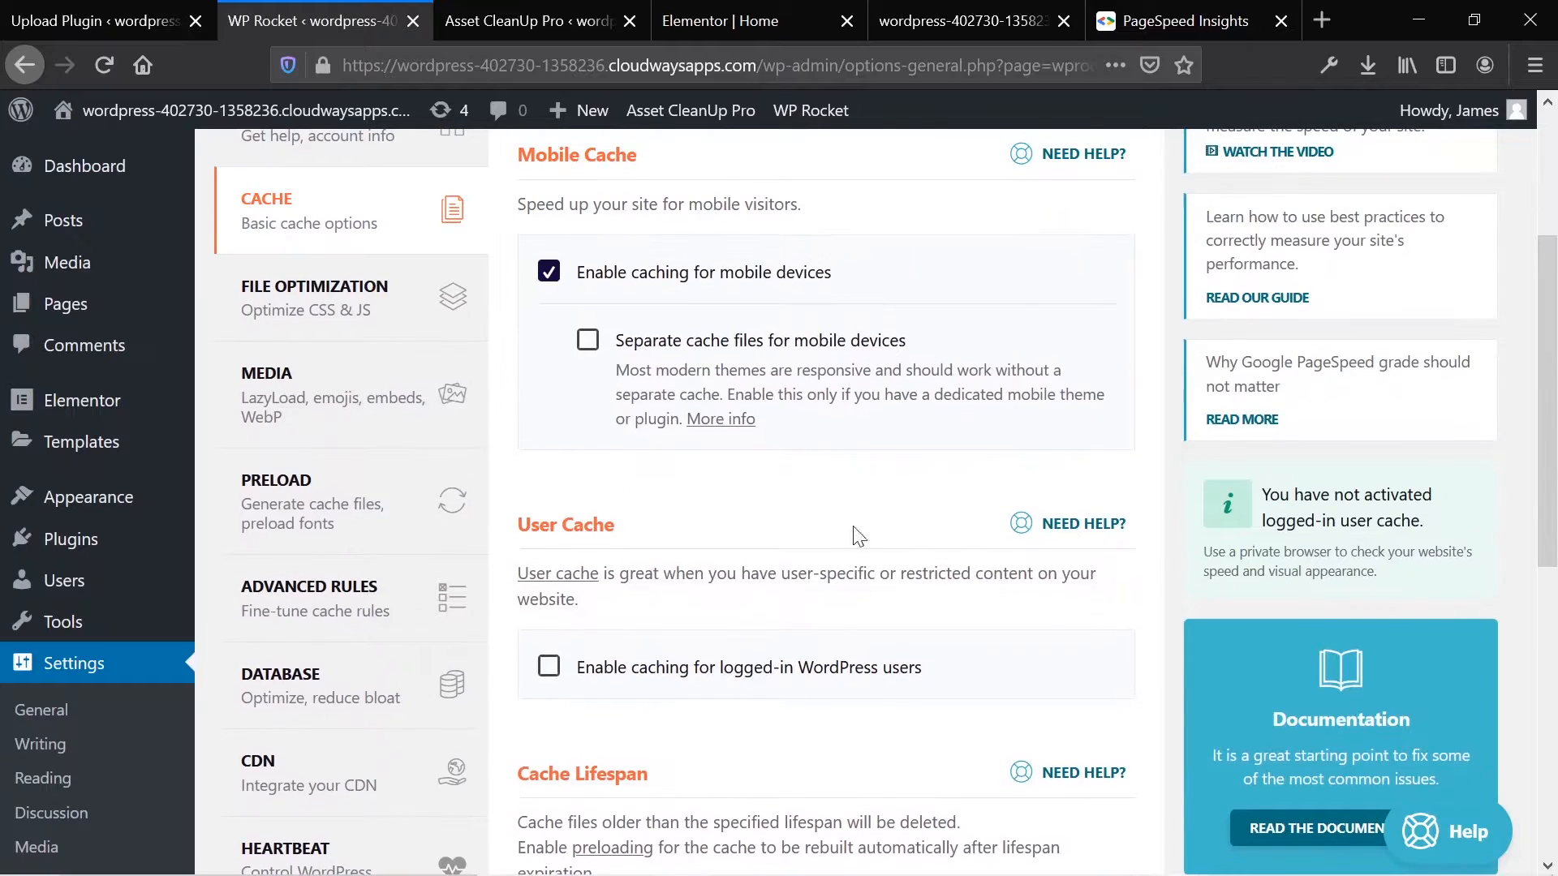
pyautogui.scroll(3, 753, 511)
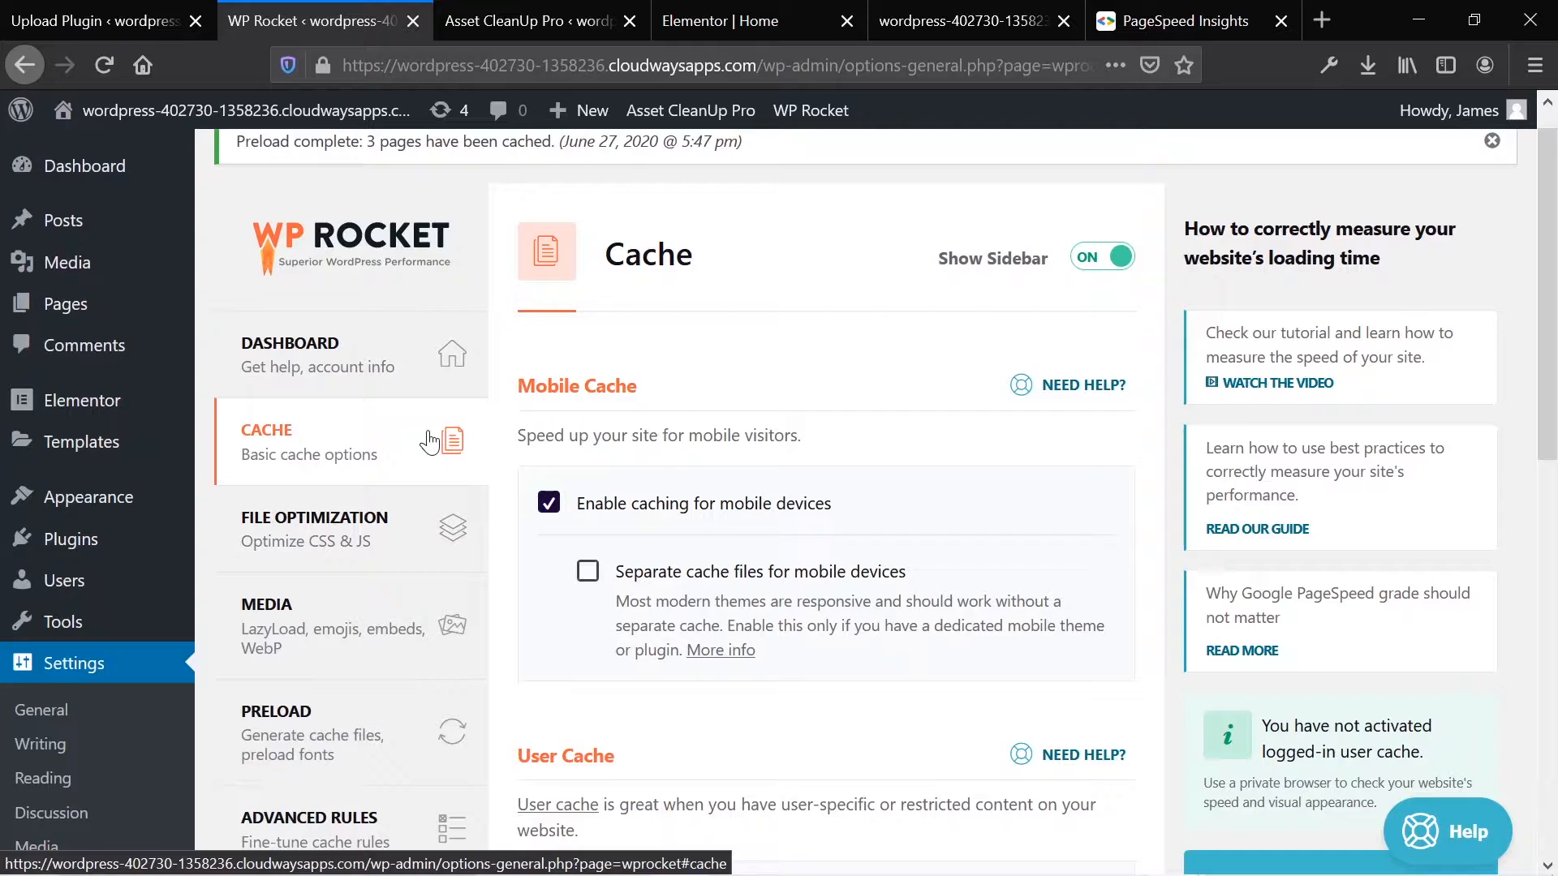
# Step: Enable Minify HTML in WP Rocket's File Optimization settings
pyautogui.click(407, 564)
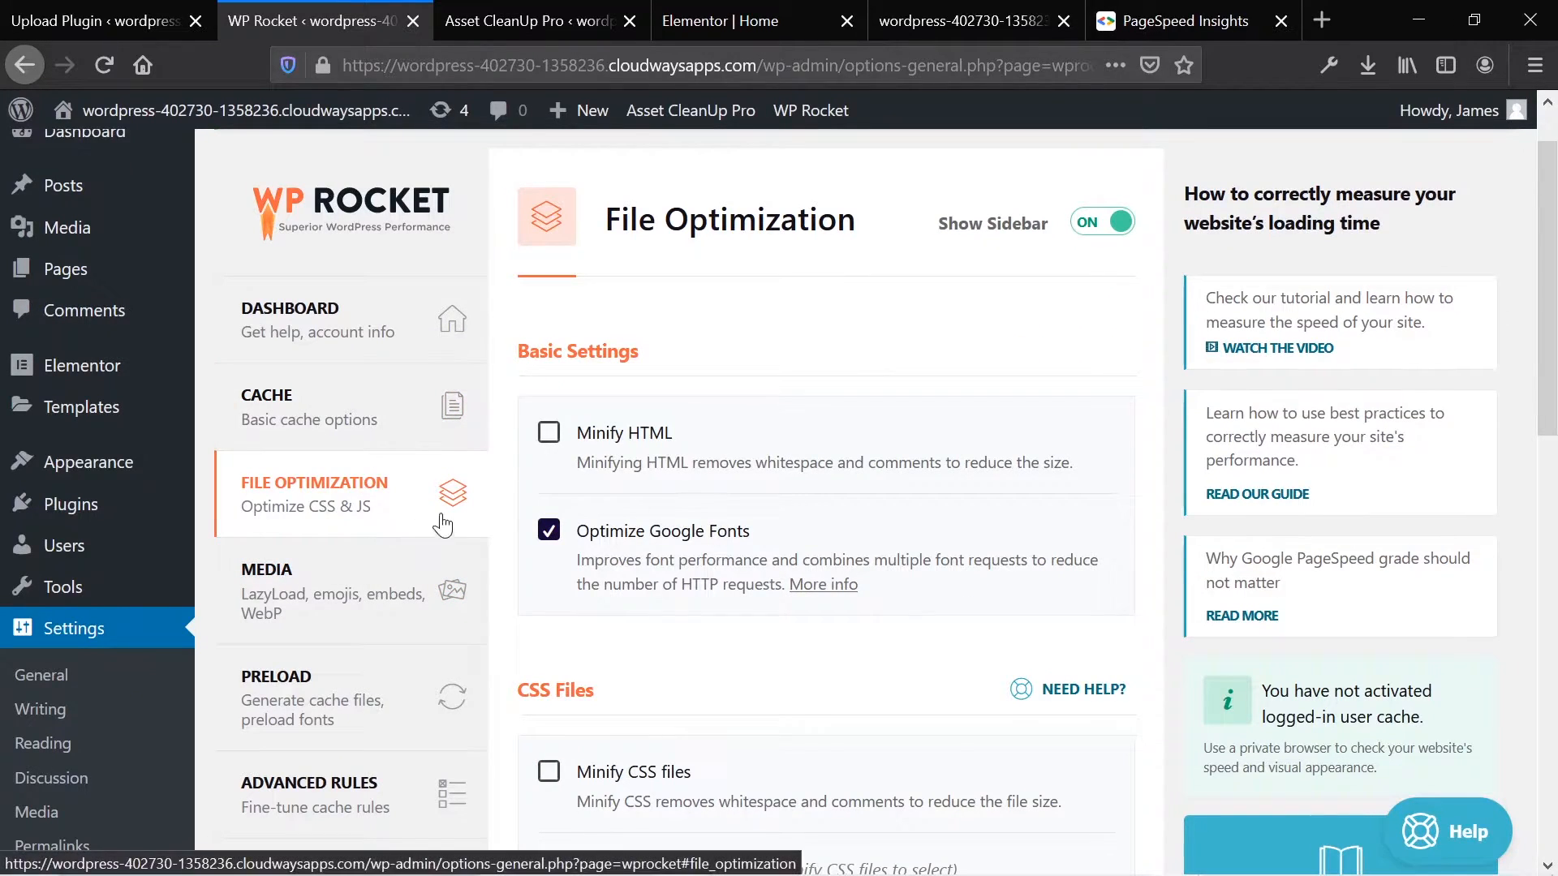
pyautogui.click(558, 437)
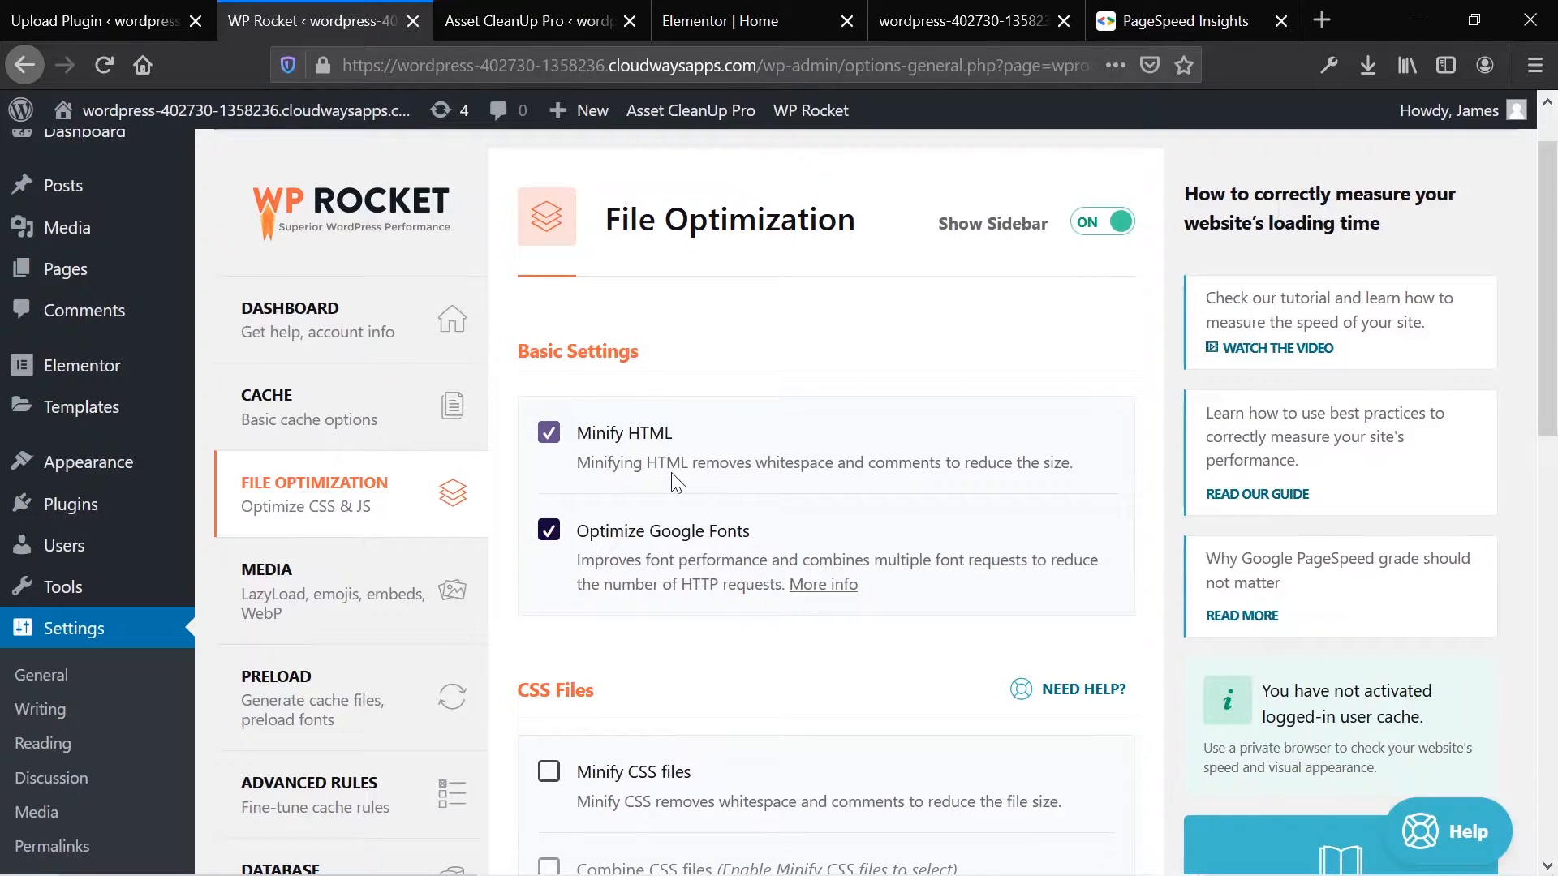
pyautogui.scroll(-2, 673, 480)
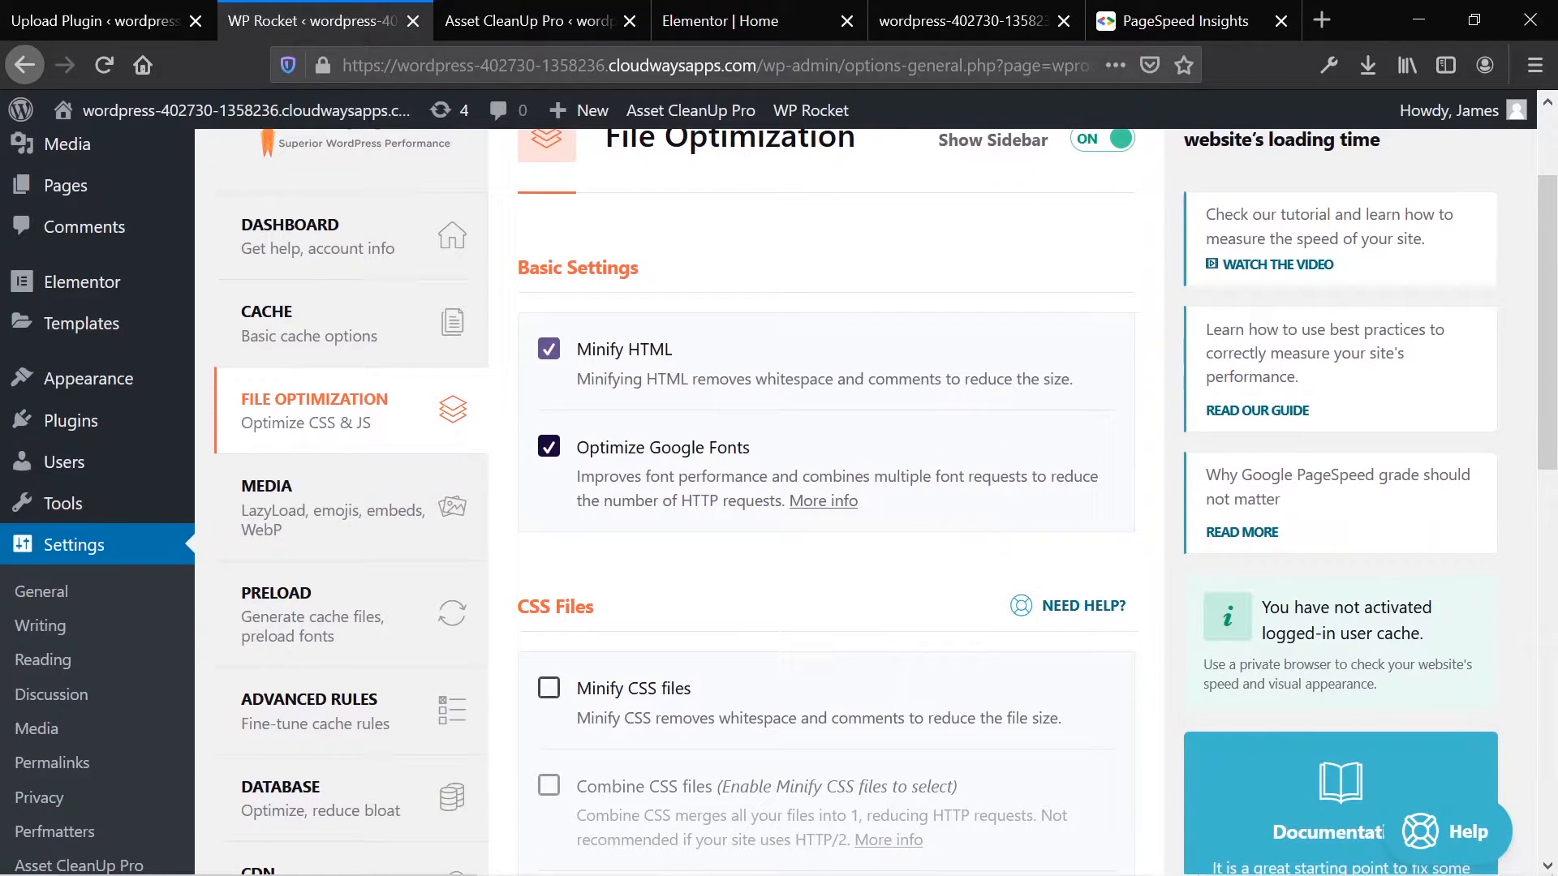
# Step: Enable Minify CSS files and Combine CSS files, activating both despite the breakage warnings
pyautogui.scroll(-5, 1008, 381)
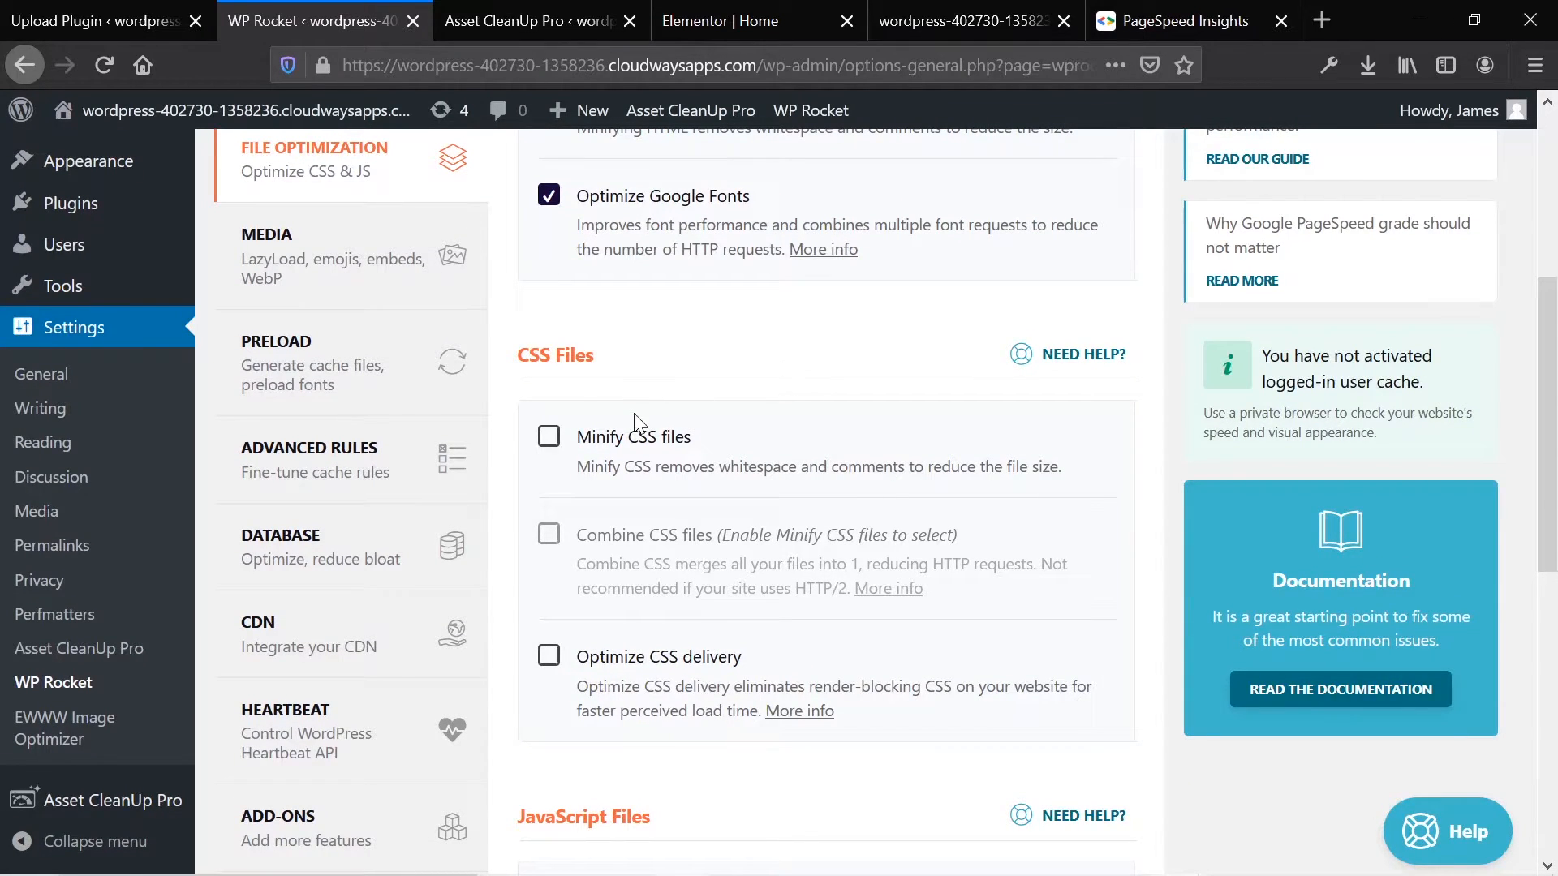
pyautogui.click(623, 442)
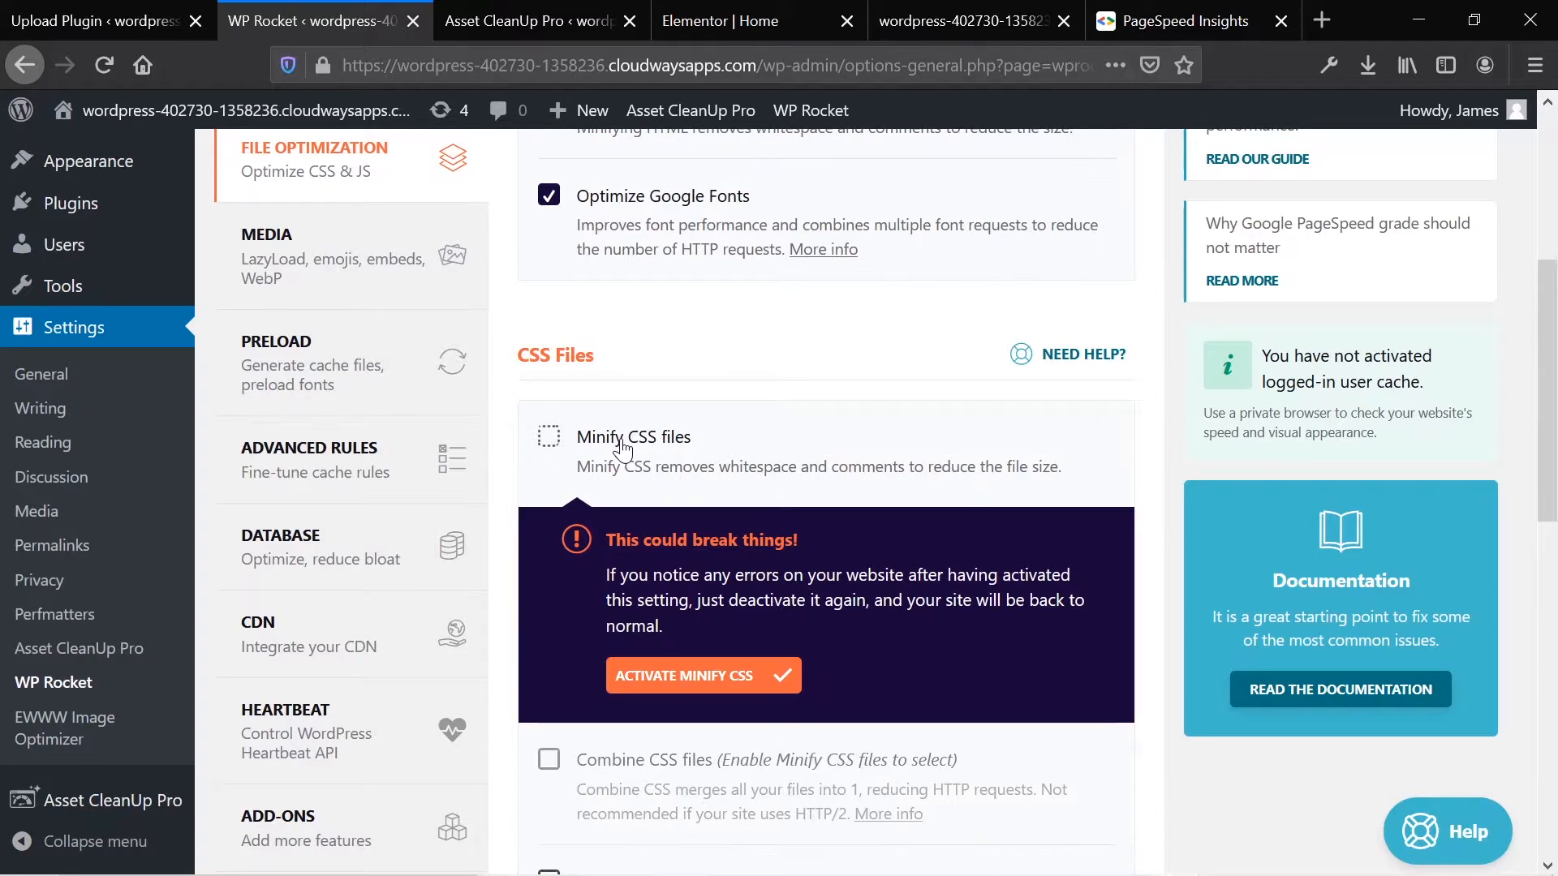
pyautogui.click(664, 670)
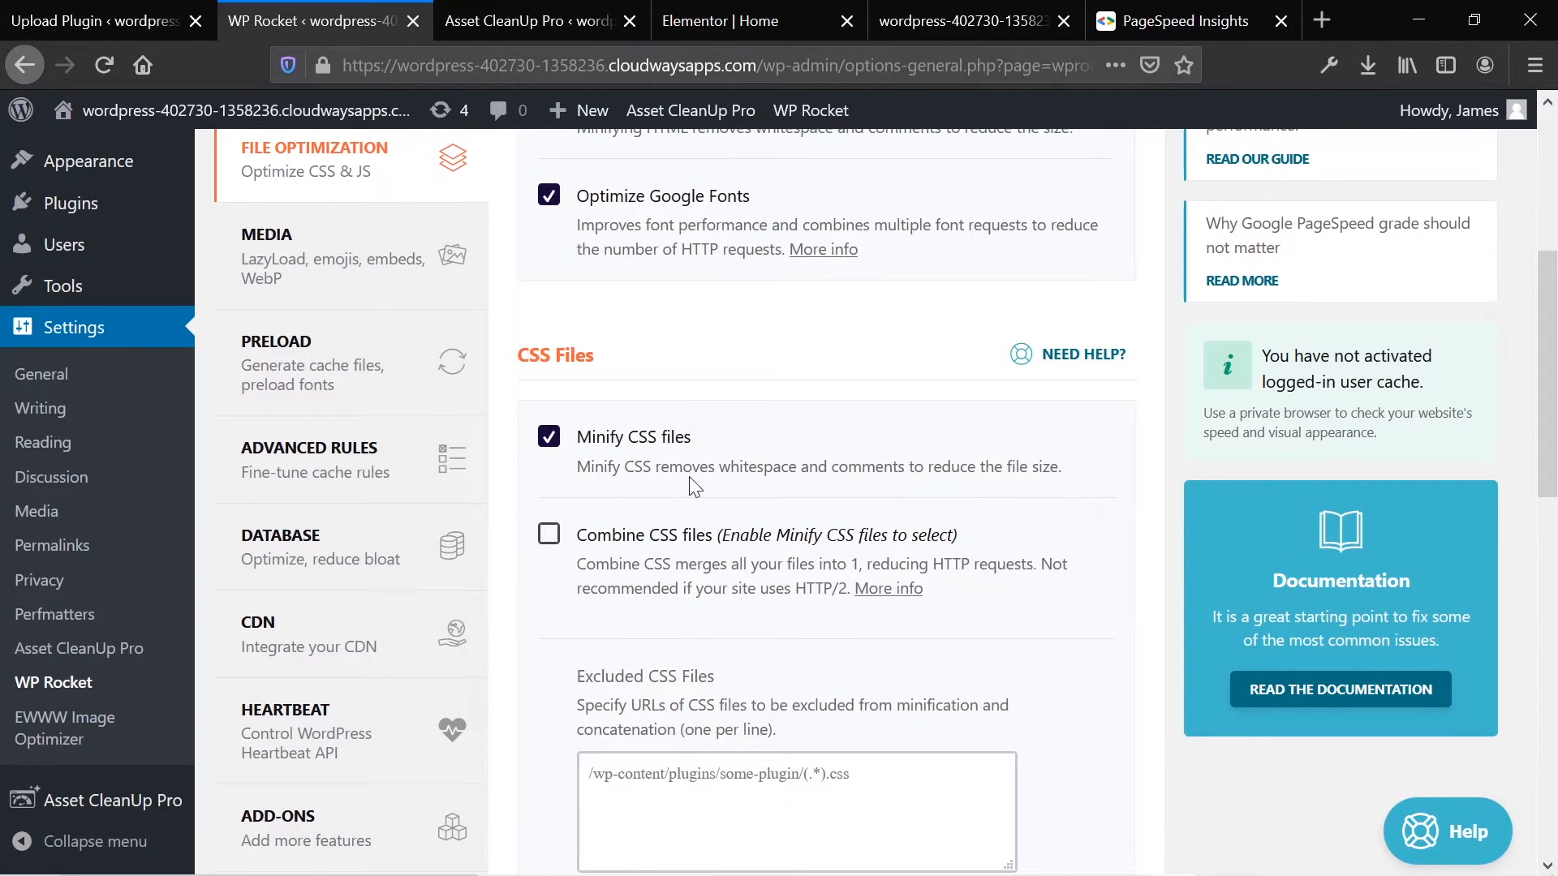
pyautogui.scroll(-1, 691, 486)
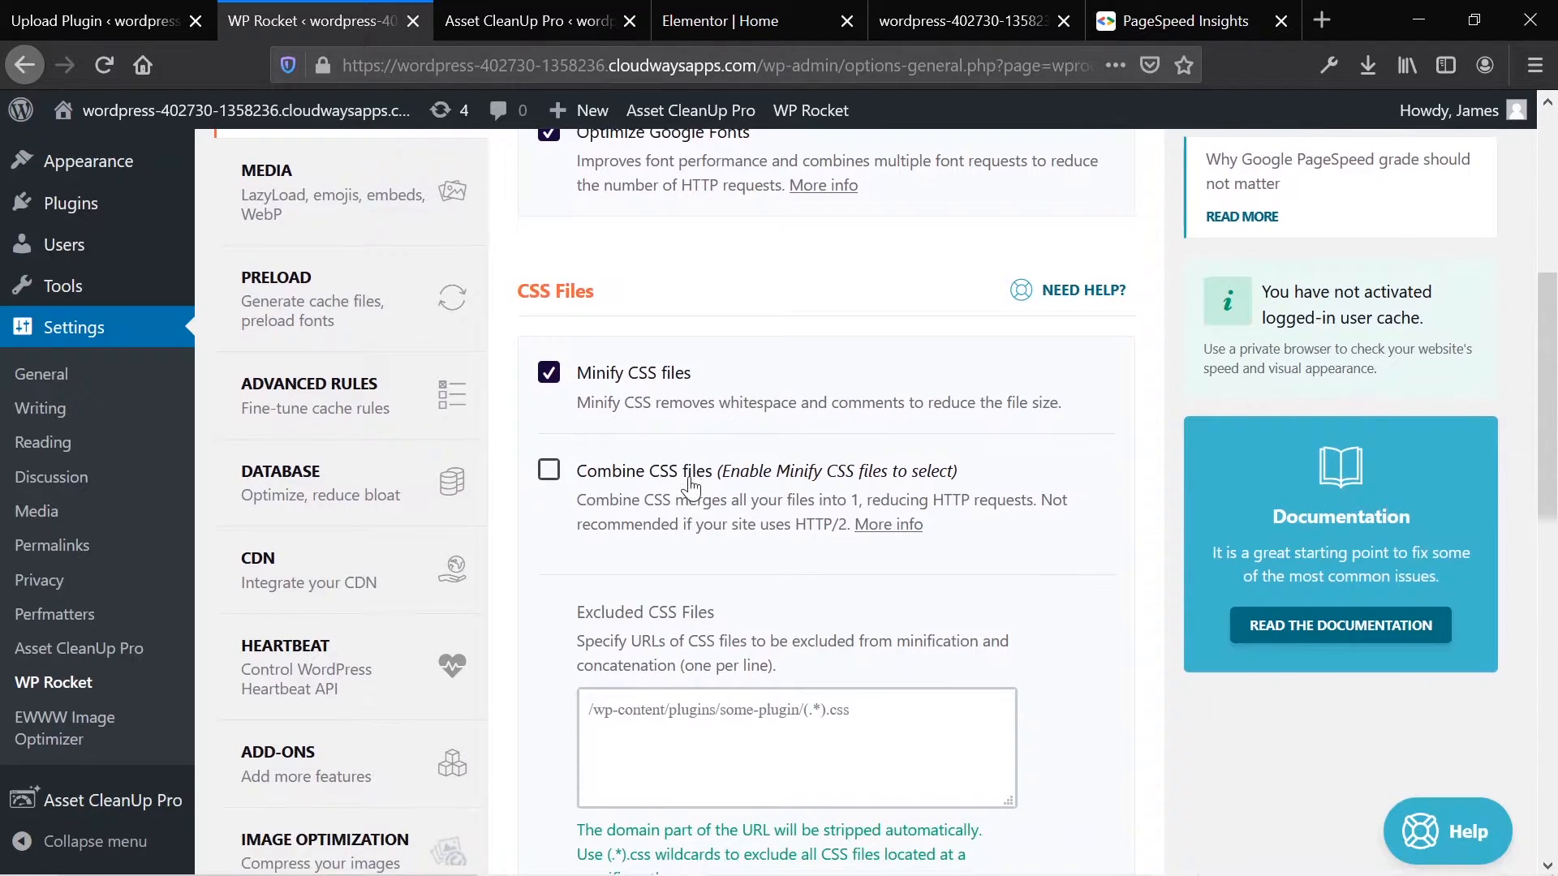
pyautogui.click(647, 484)
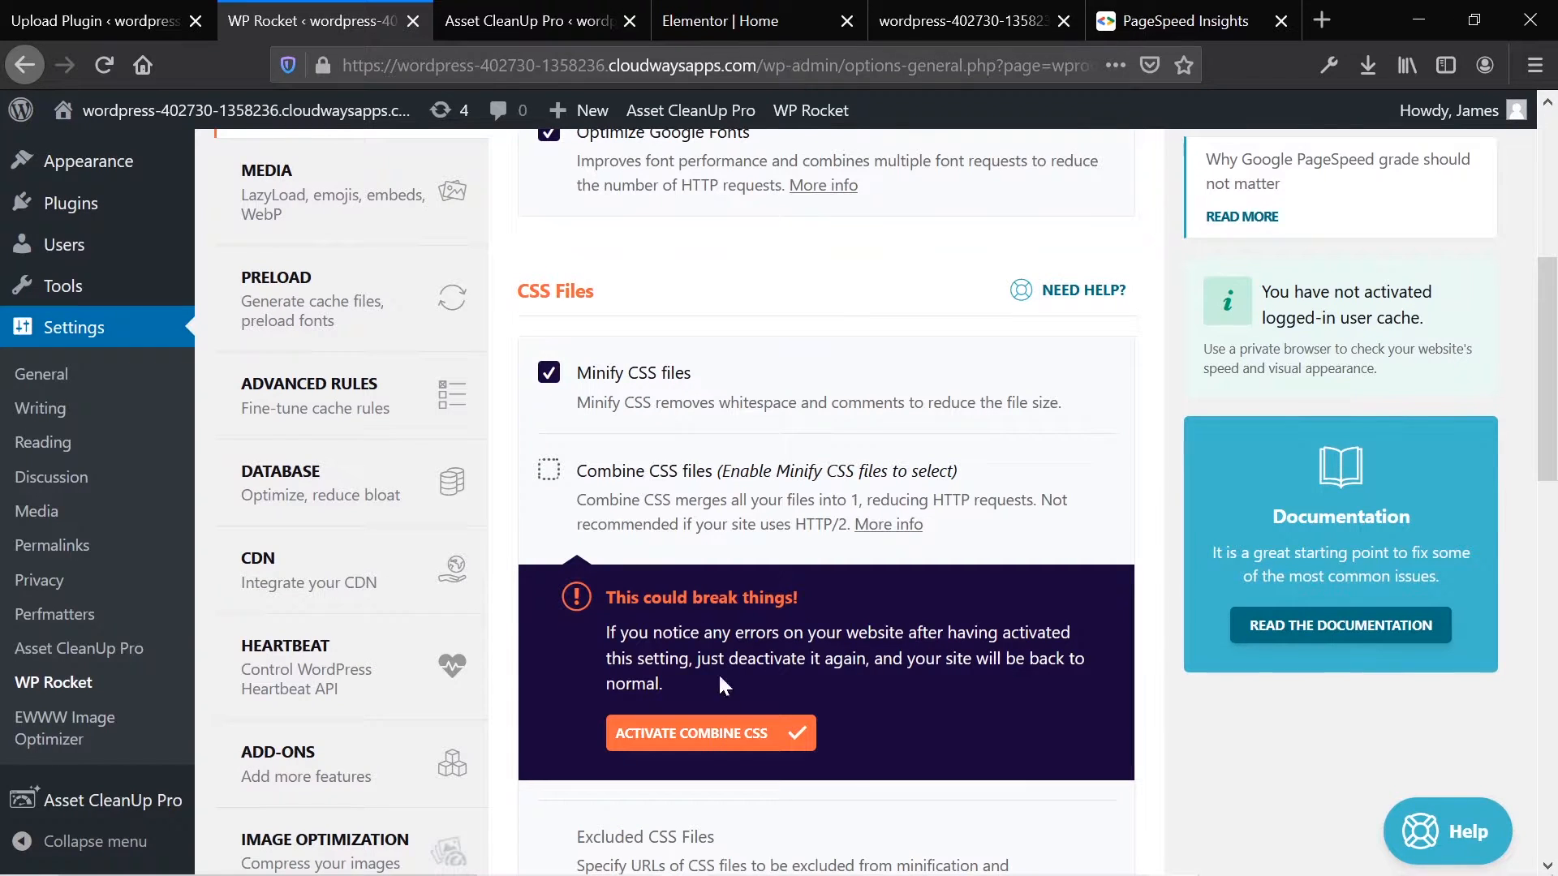
pyautogui.click(681, 758)
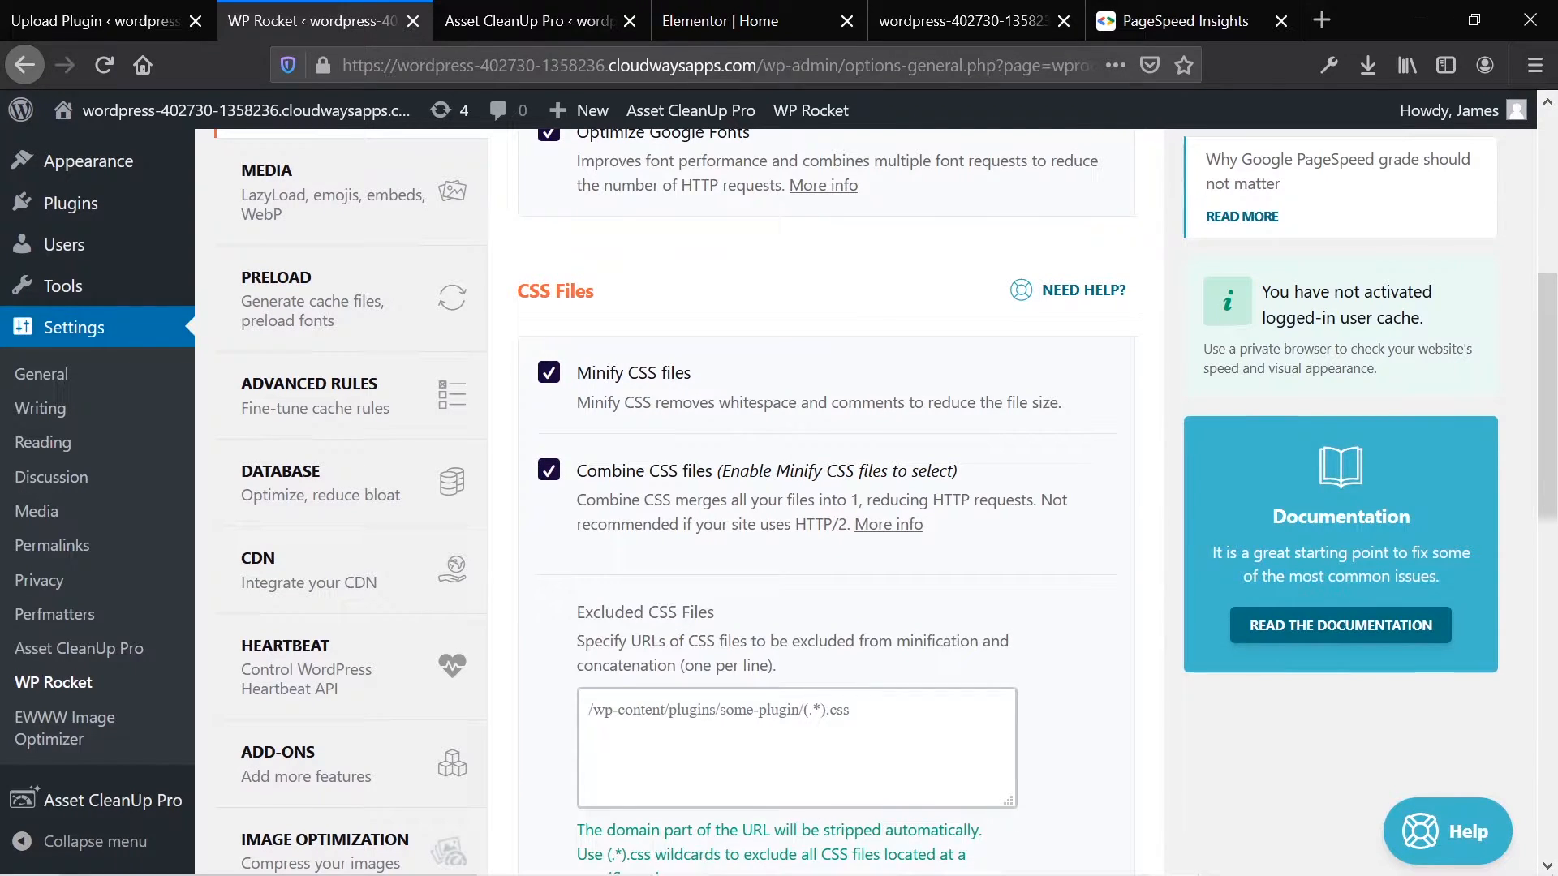
pyautogui.click(556, 383)
pyautogui.click(555, 383)
# Step: Enable Optimize CSS delivery for the CSS files
pyautogui.scroll(-4, 559, 393)
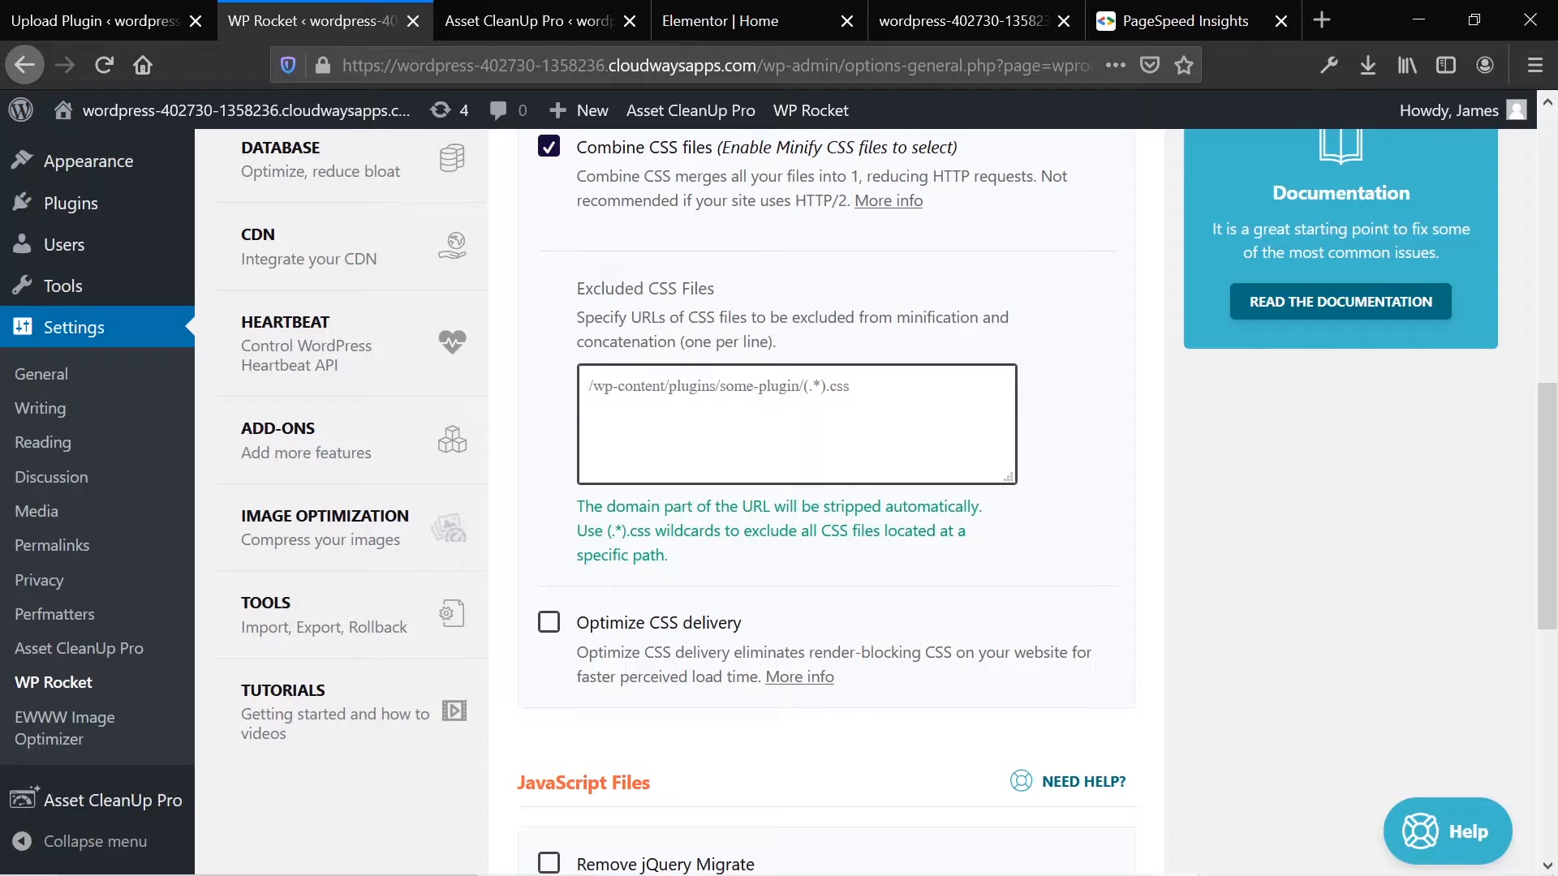
pyautogui.scroll(-3, 560, 390)
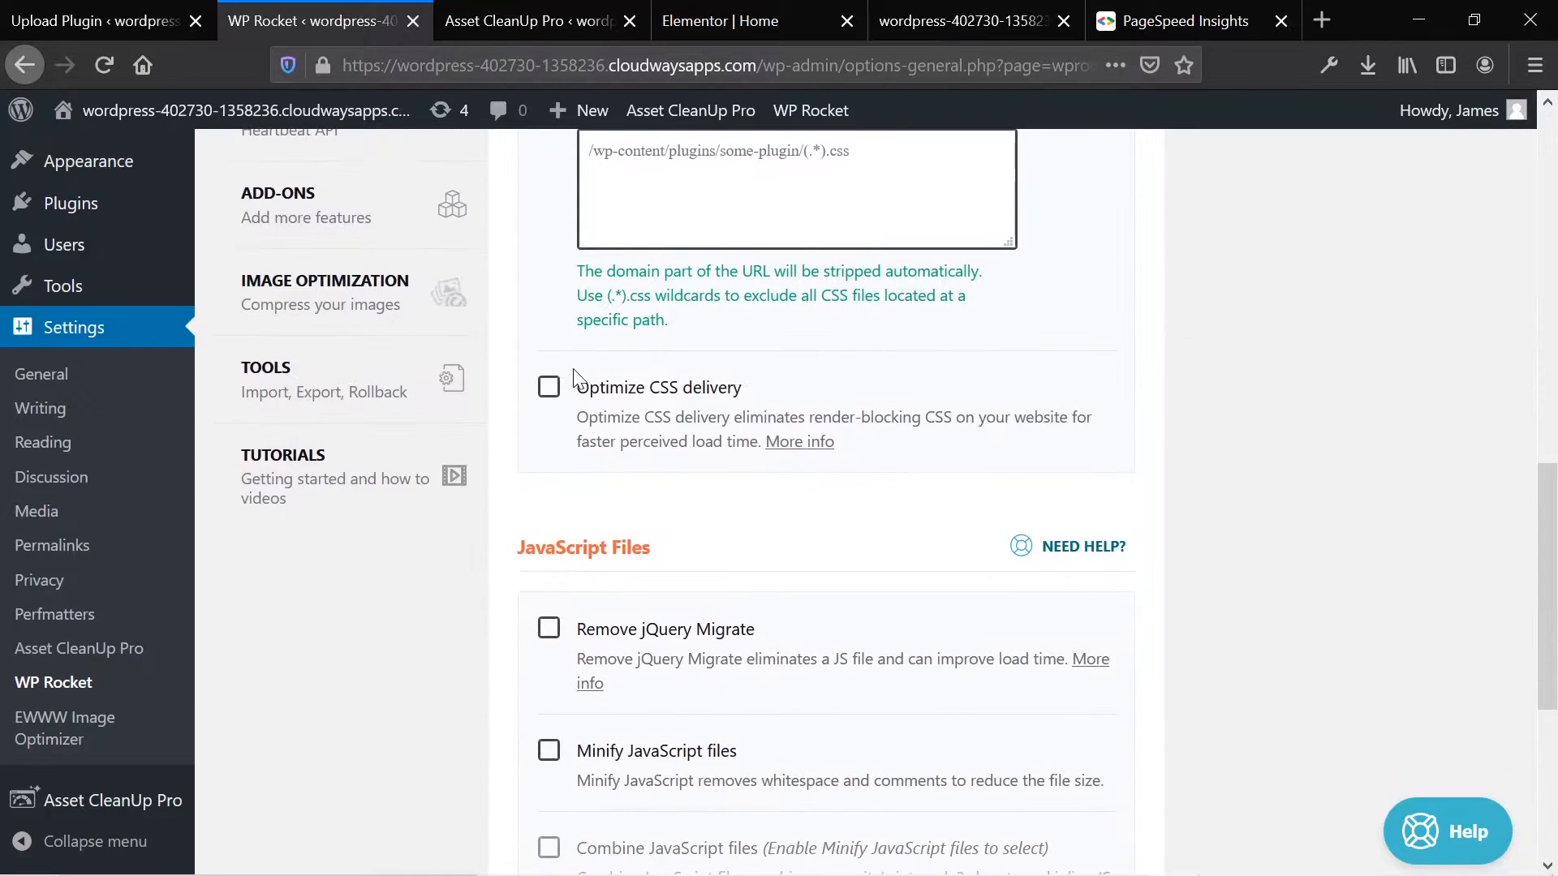
pyautogui.click(550, 387)
pyautogui.scroll(-4, 566, 398)
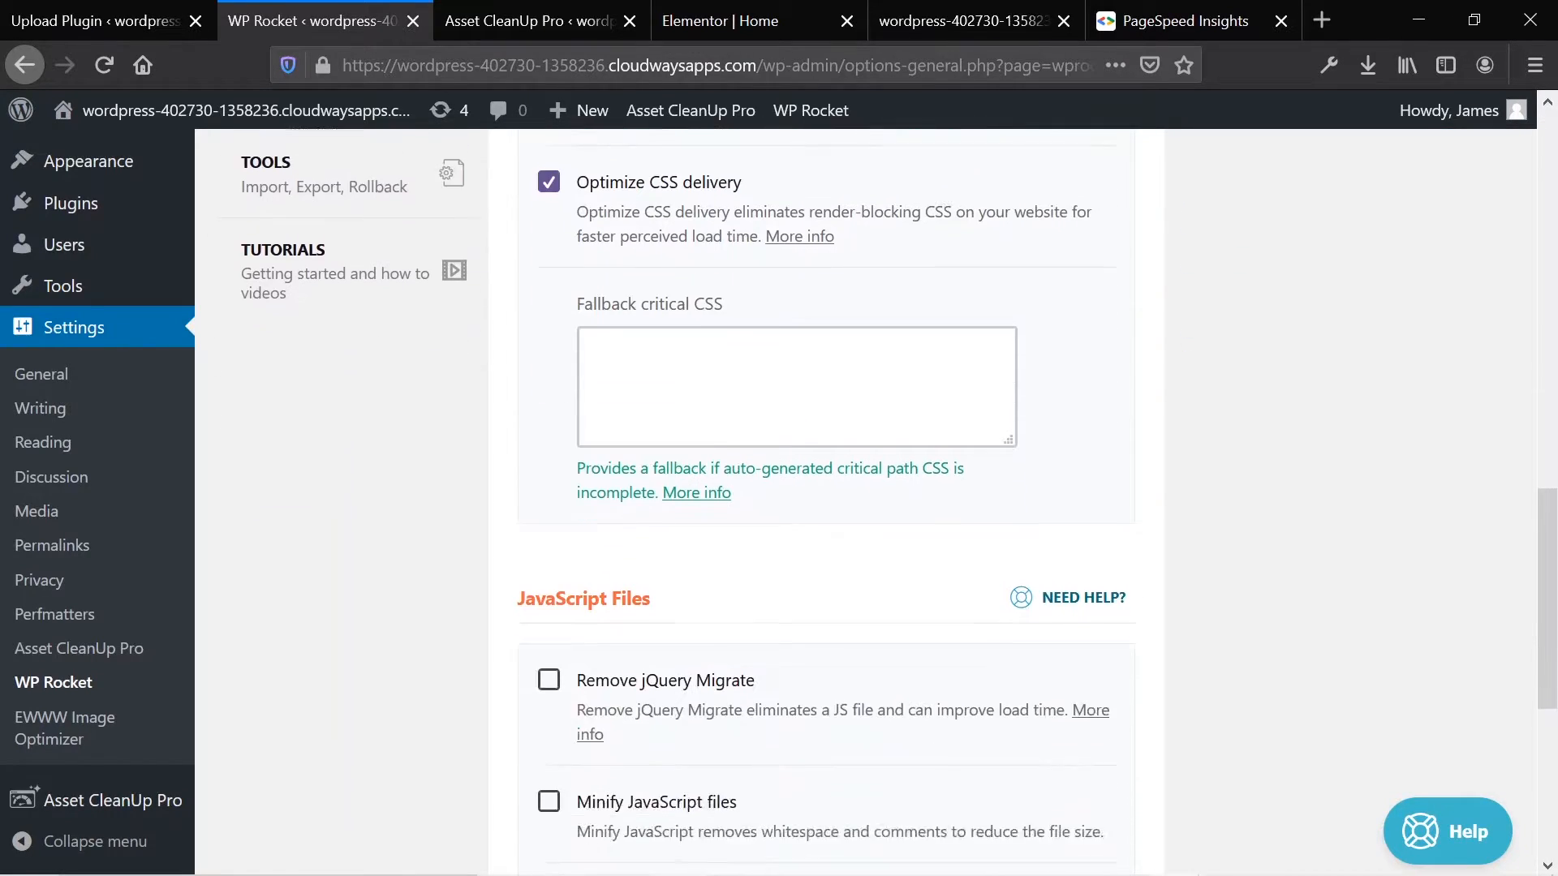
# Step: Enable Remove jQuery Migrate, Minify JavaScript files and Combine JavaScript files, activating the options that carry a warning
pyautogui.scroll(-3, 629, 292)
pyautogui.click(626, 282)
pyautogui.click(634, 416)
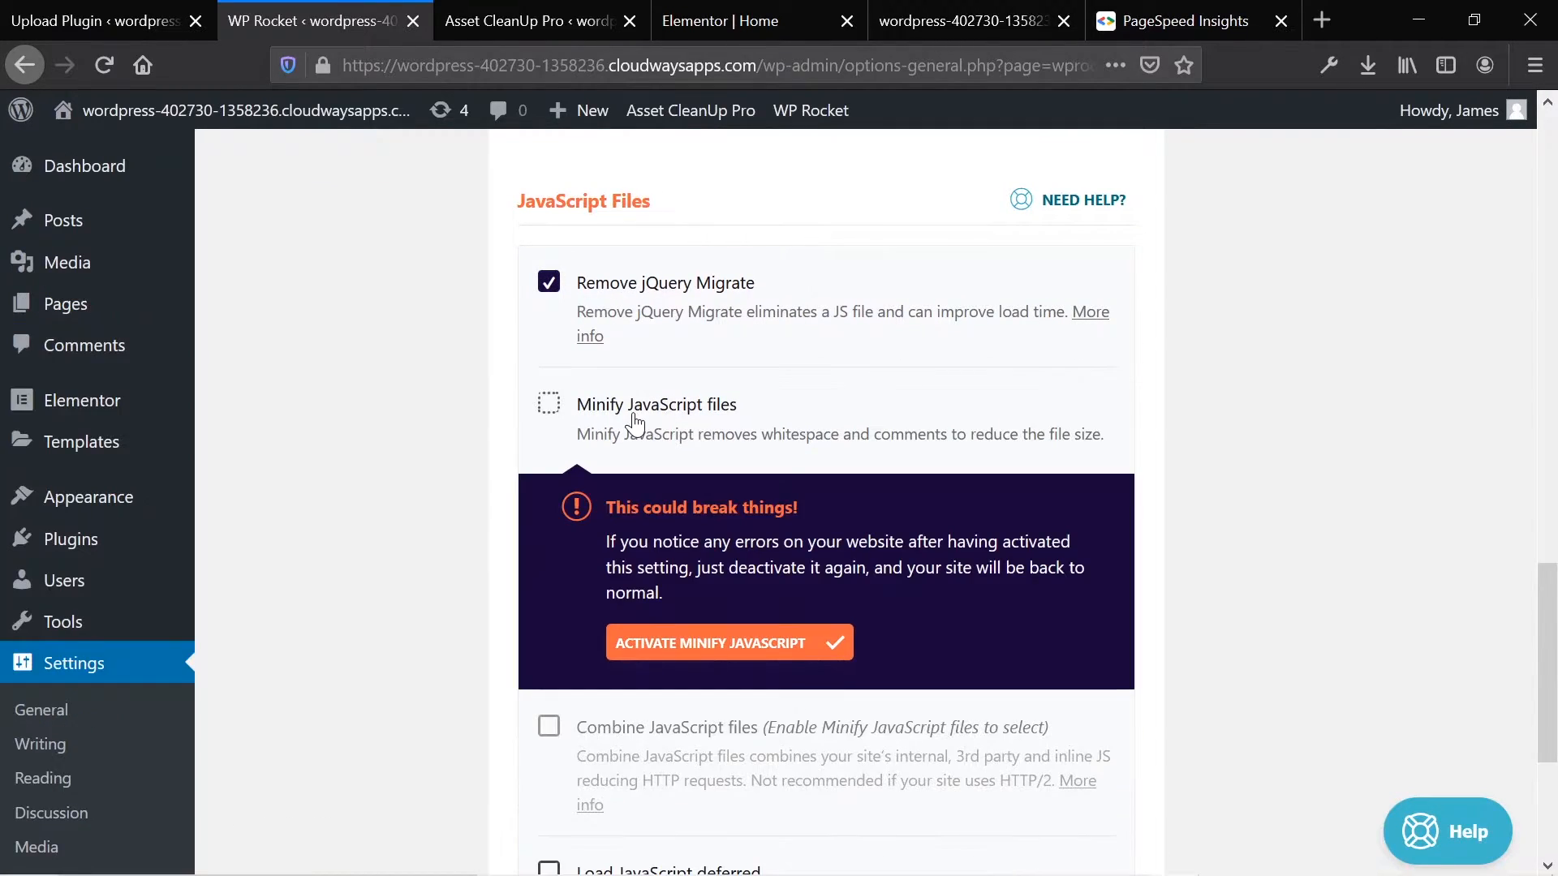
pyautogui.click(715, 641)
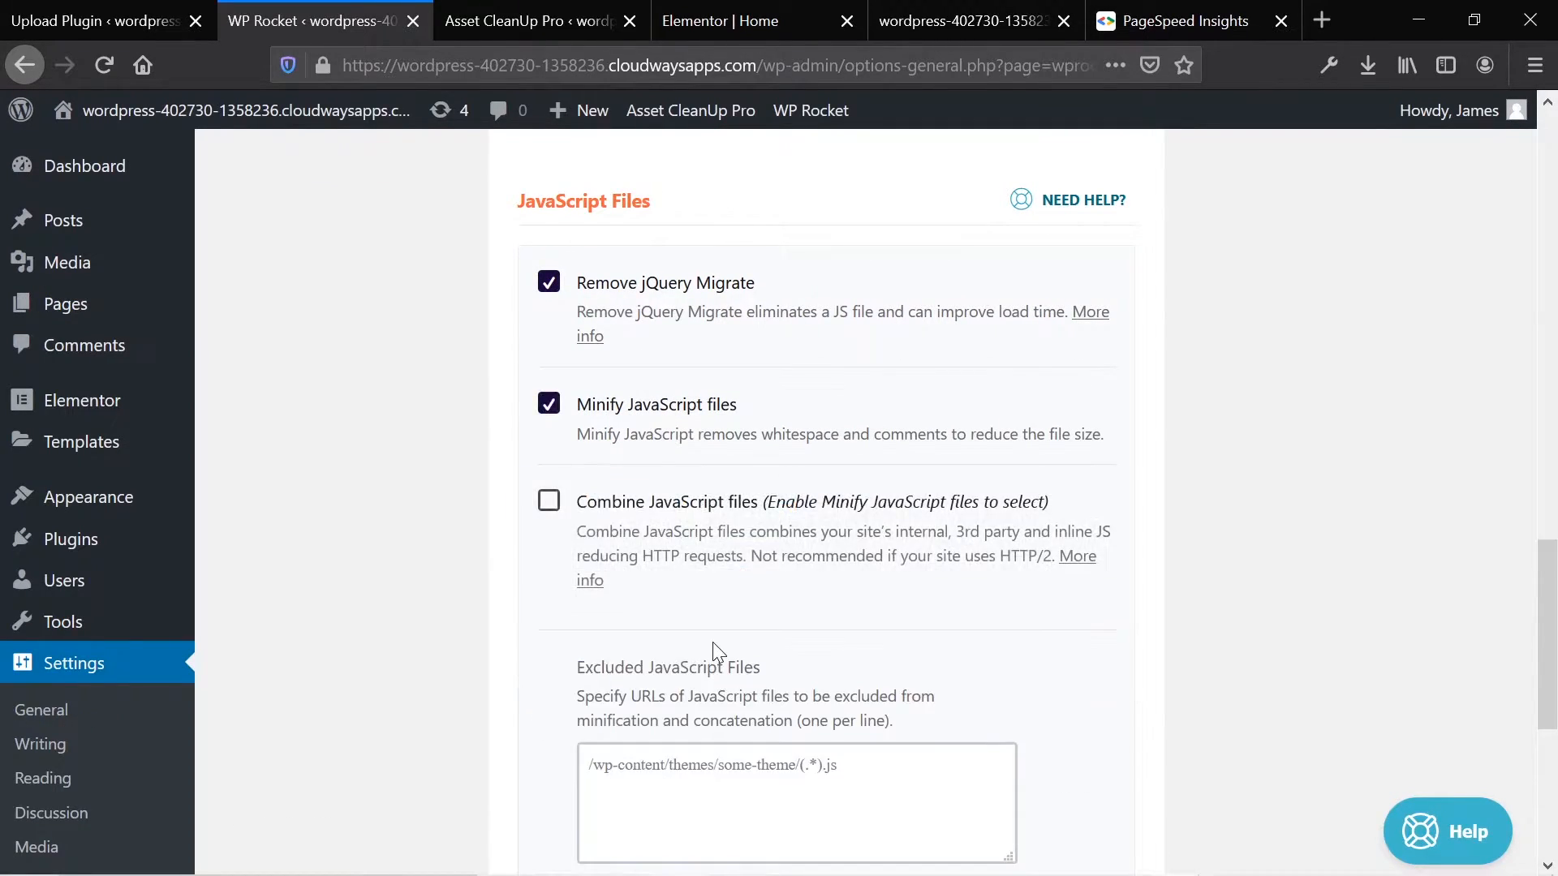
pyautogui.click(551, 506)
pyautogui.click(695, 781)
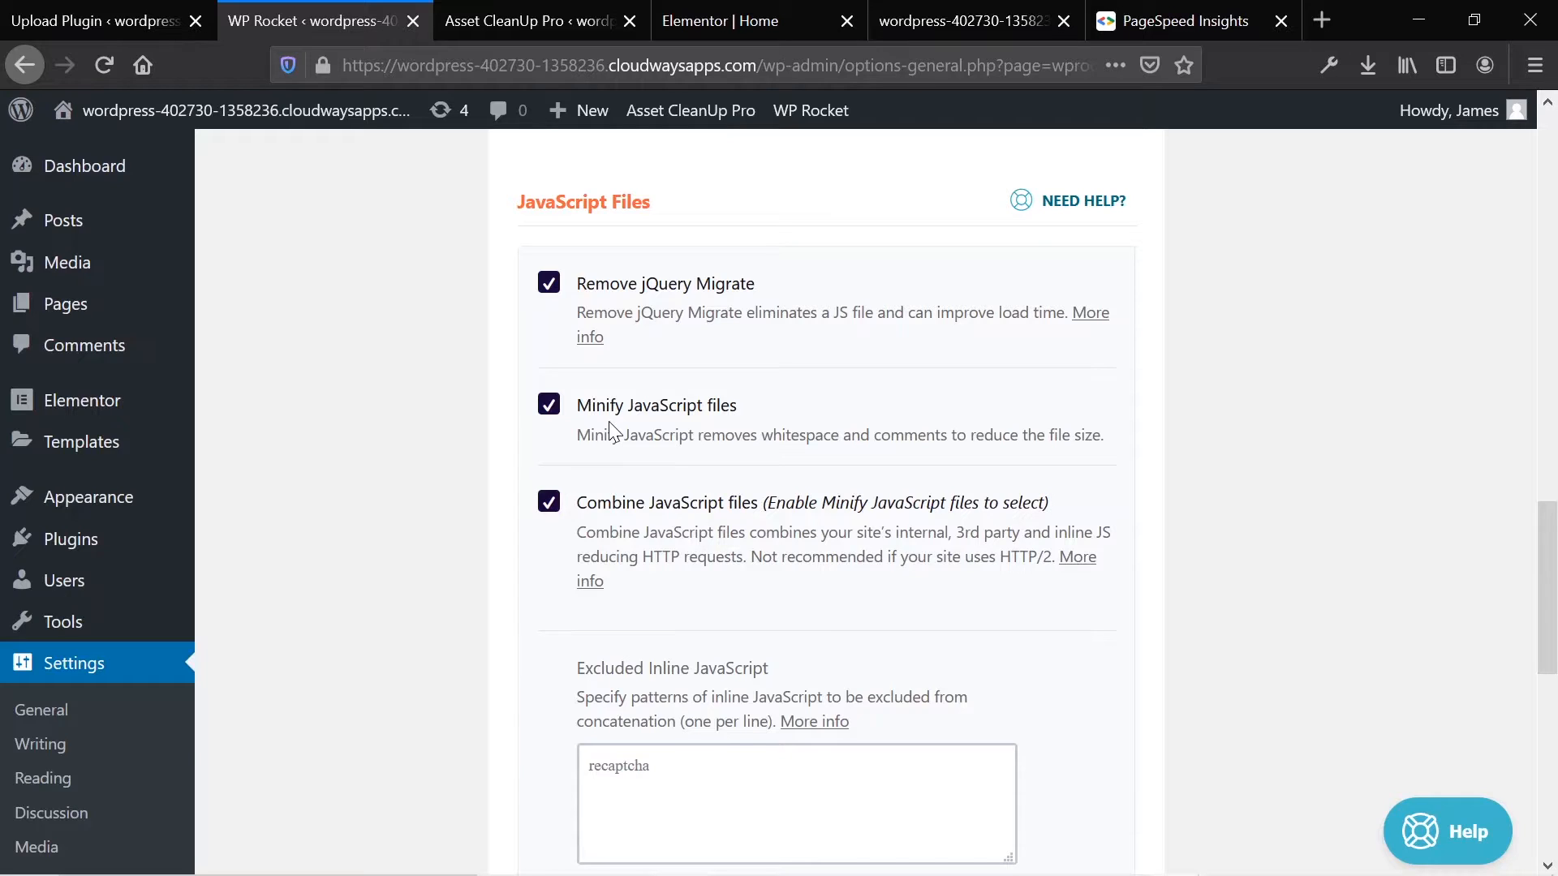
# Step: Examine the render-blocking resources listed in the desktop PageSpeed Insights report and compare them with WP Rocket's JavaScript file options
pyautogui.click(1107, 15)
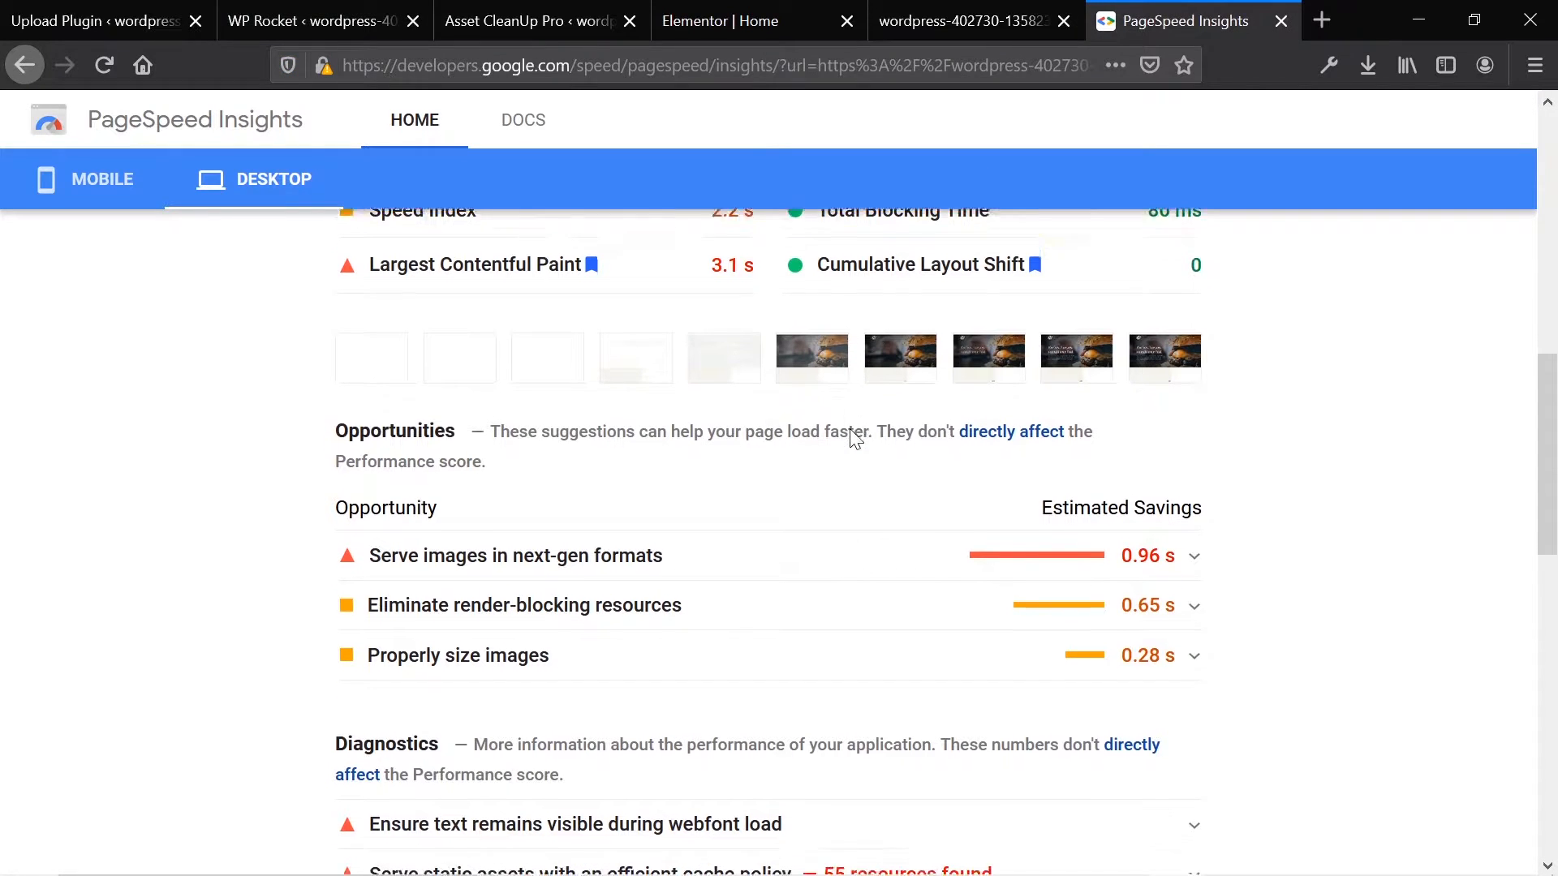
pyautogui.scroll(-1, 853, 439)
pyautogui.click(1119, 546)
pyautogui.scroll(-5, 1120, 546)
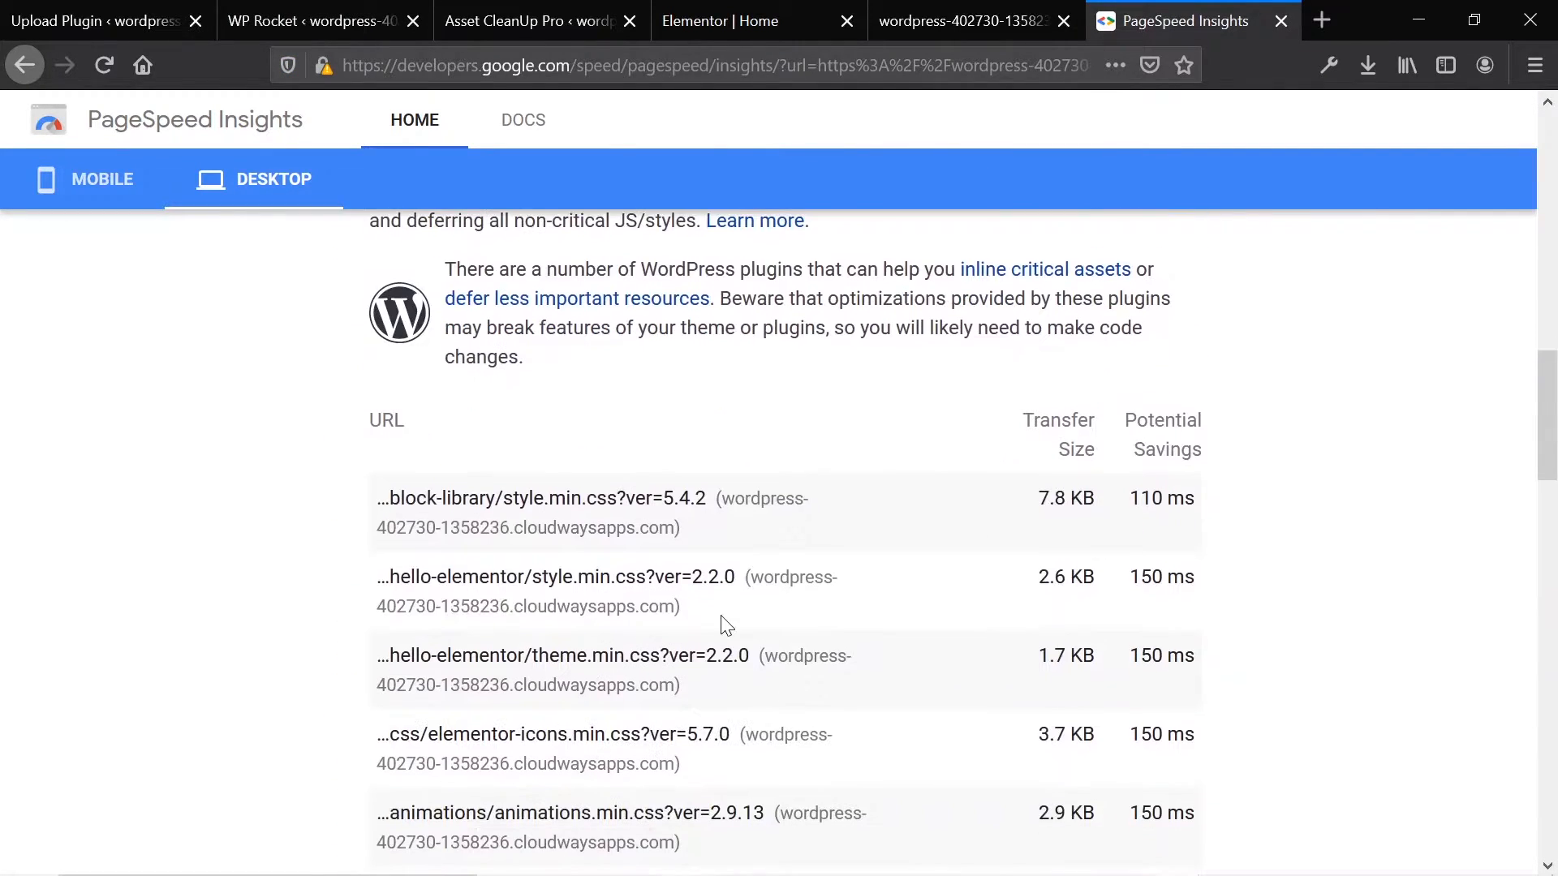
pyautogui.scroll(-15, 718, 568)
pyautogui.scroll(6, 705, 519)
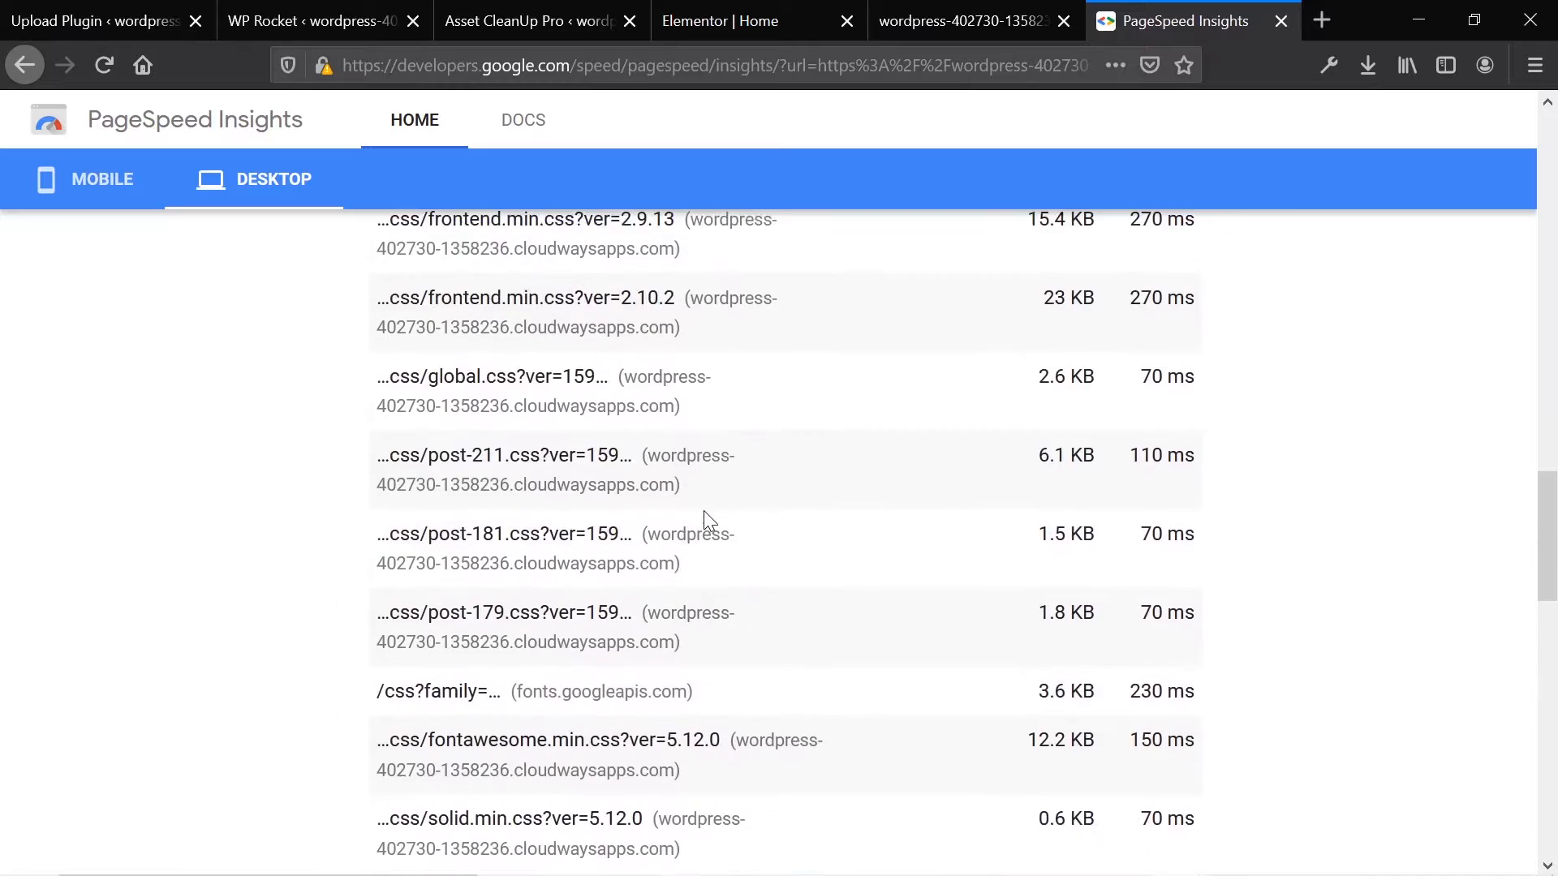
pyautogui.scroll(10, 705, 519)
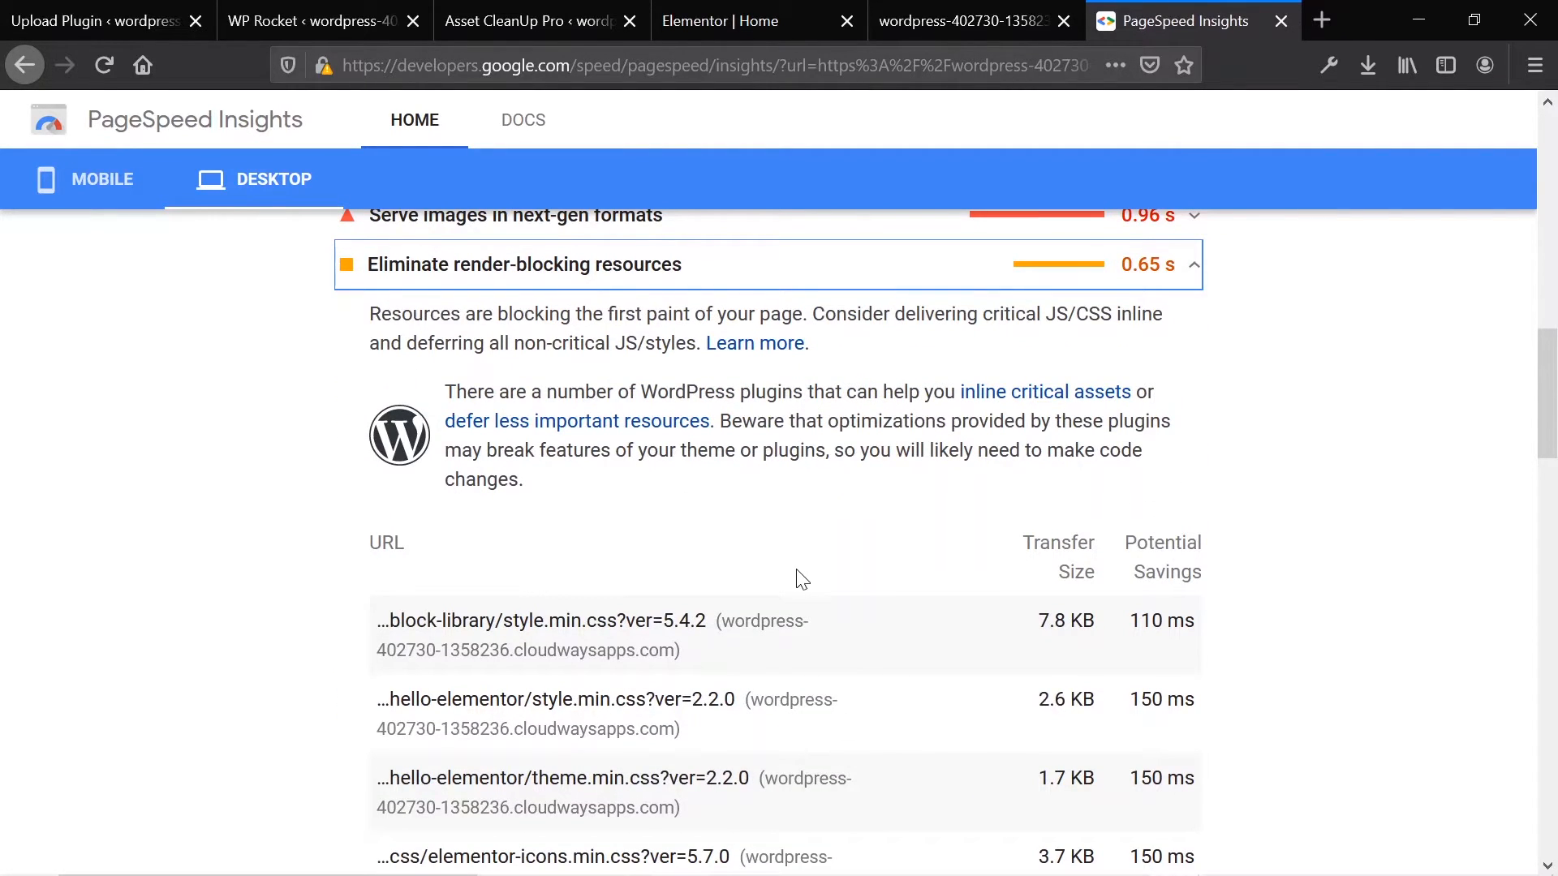
pyautogui.scroll(-3, 629, 755)
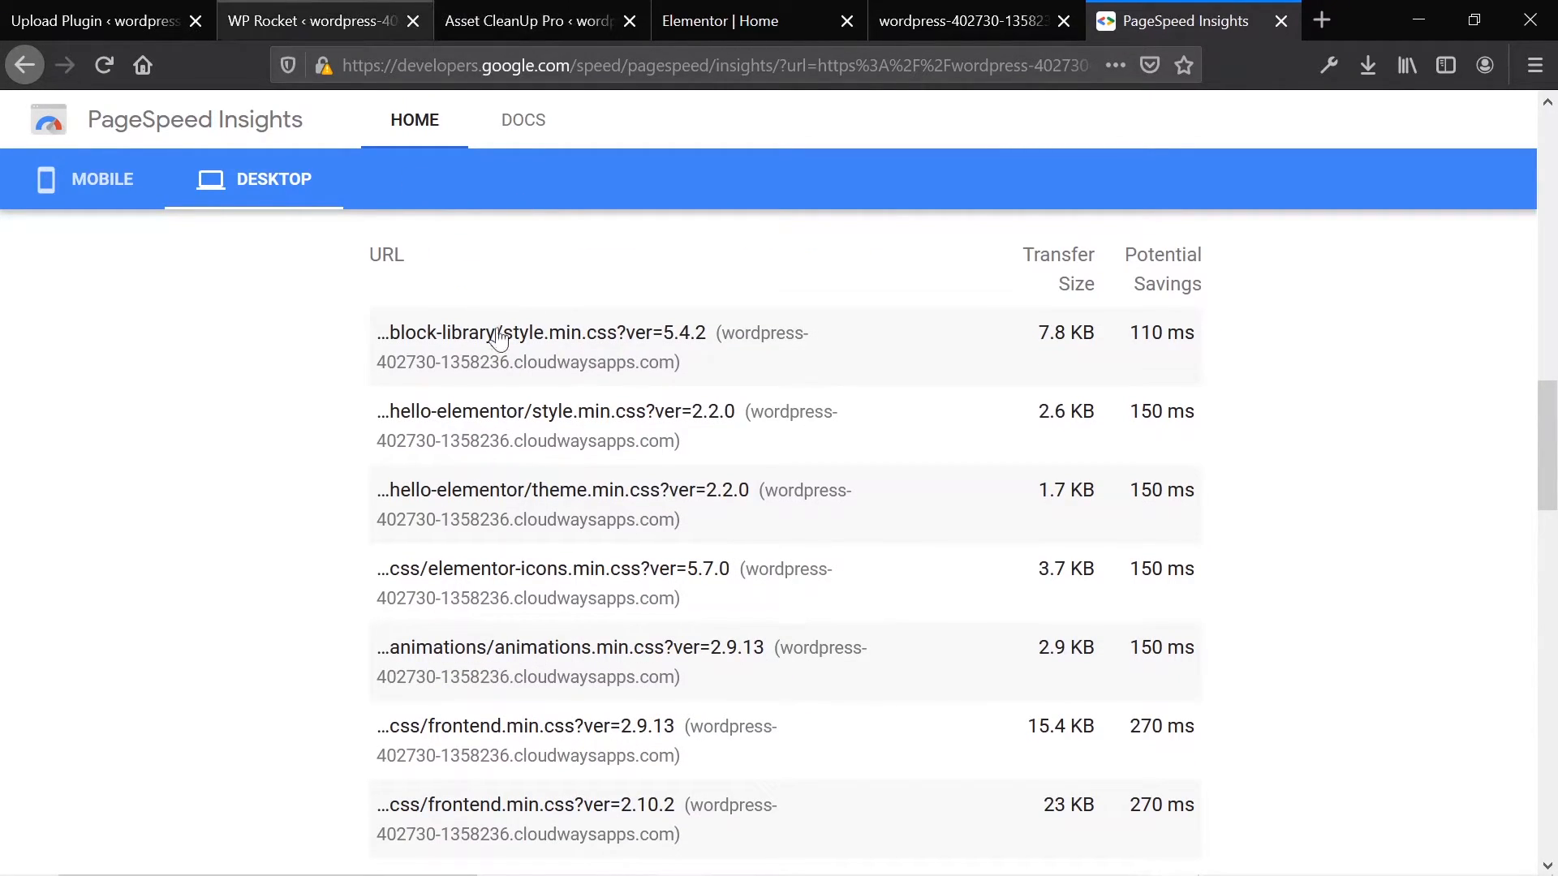
pyautogui.click(328, 21)
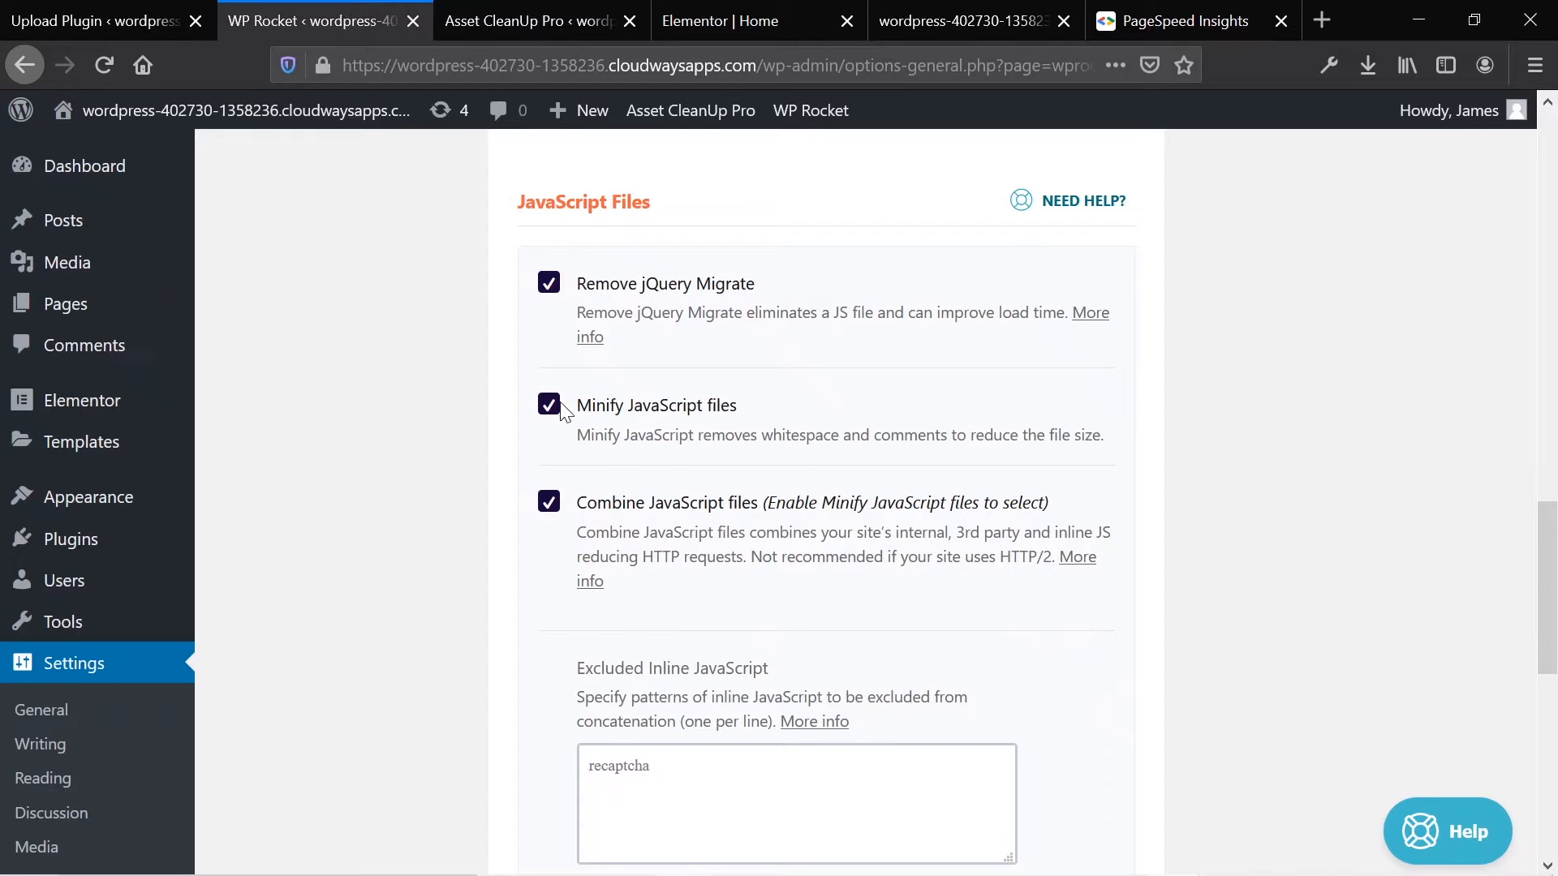
pyautogui.scroll(-4, 563, 411)
pyautogui.click(1184, 21)
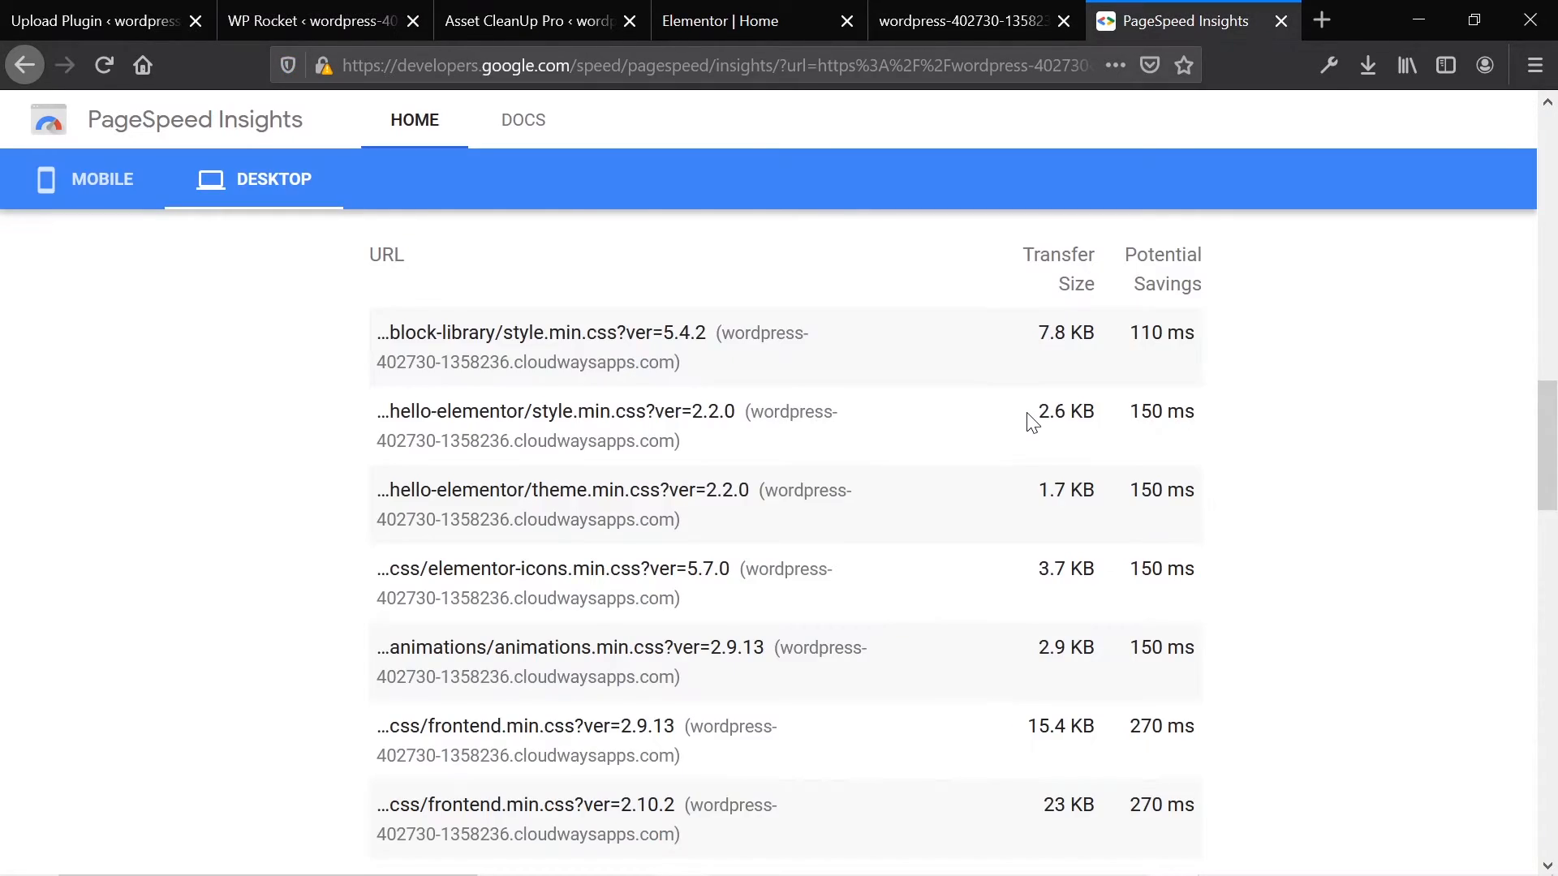
pyautogui.scroll(10, 1030, 422)
# Step: Return to WP Rocket, enable Load JavaScript deferred with Safe Mode for jQuery kept on, and save the File Optimization changes
pyautogui.click(253, 13)
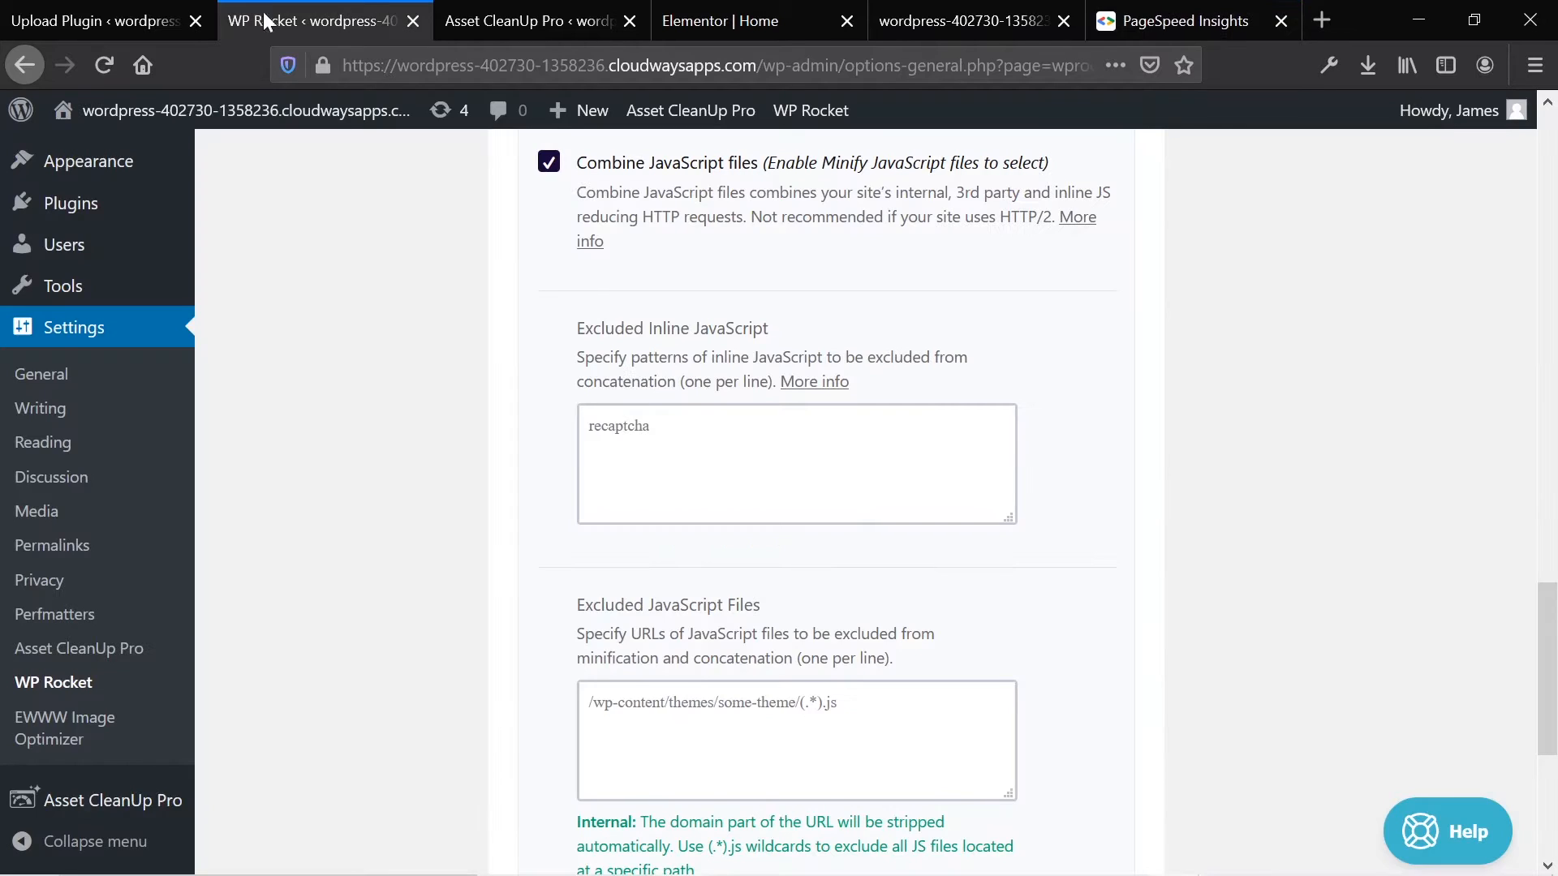
pyautogui.scroll(-5, 585, 465)
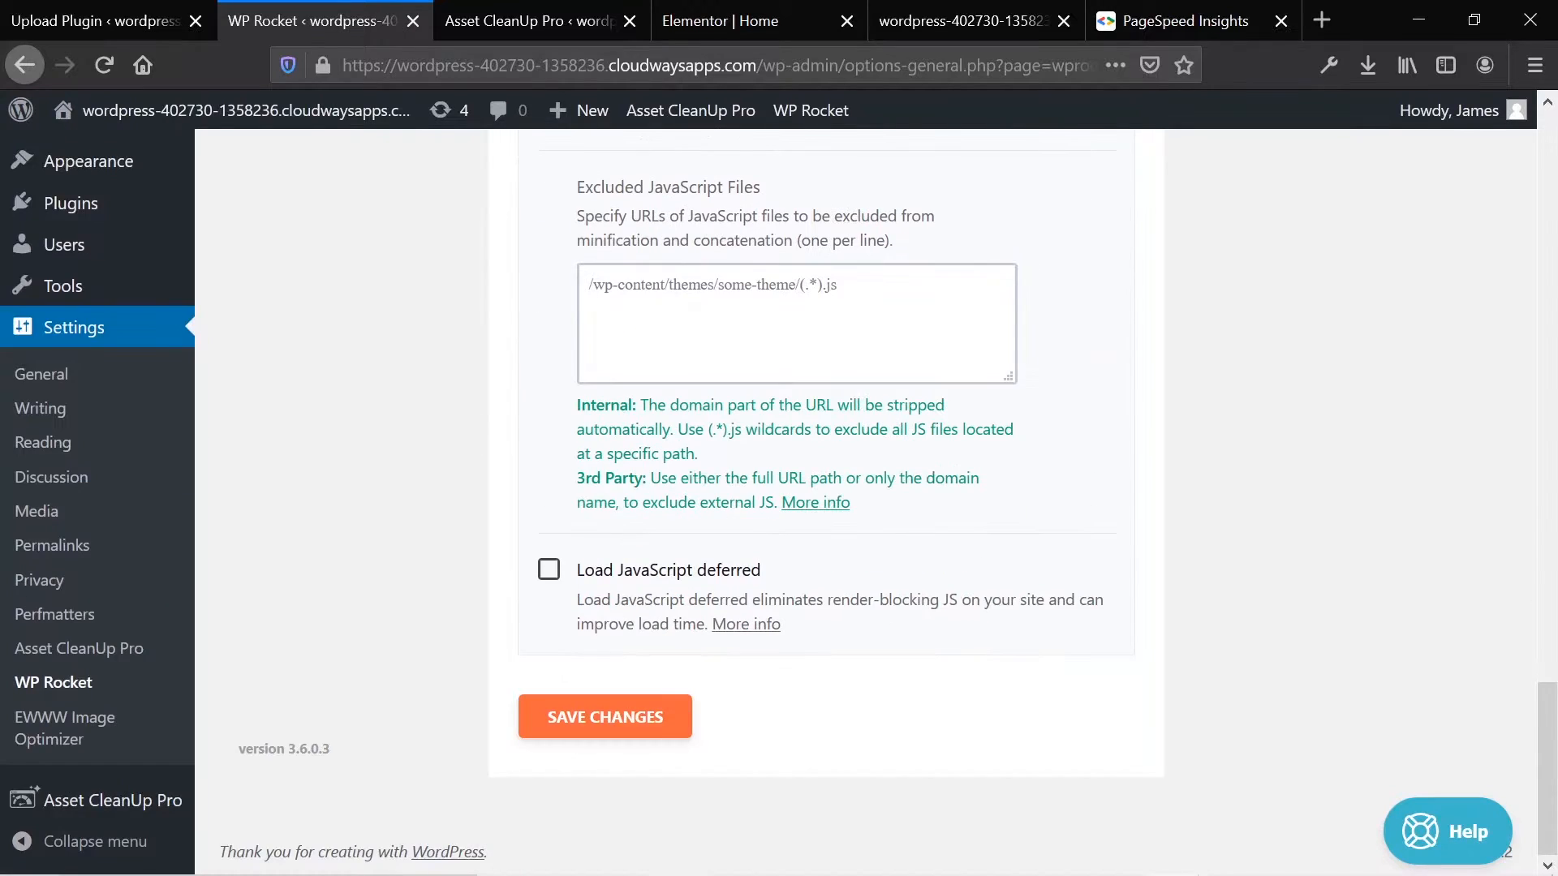
pyautogui.click(549, 572)
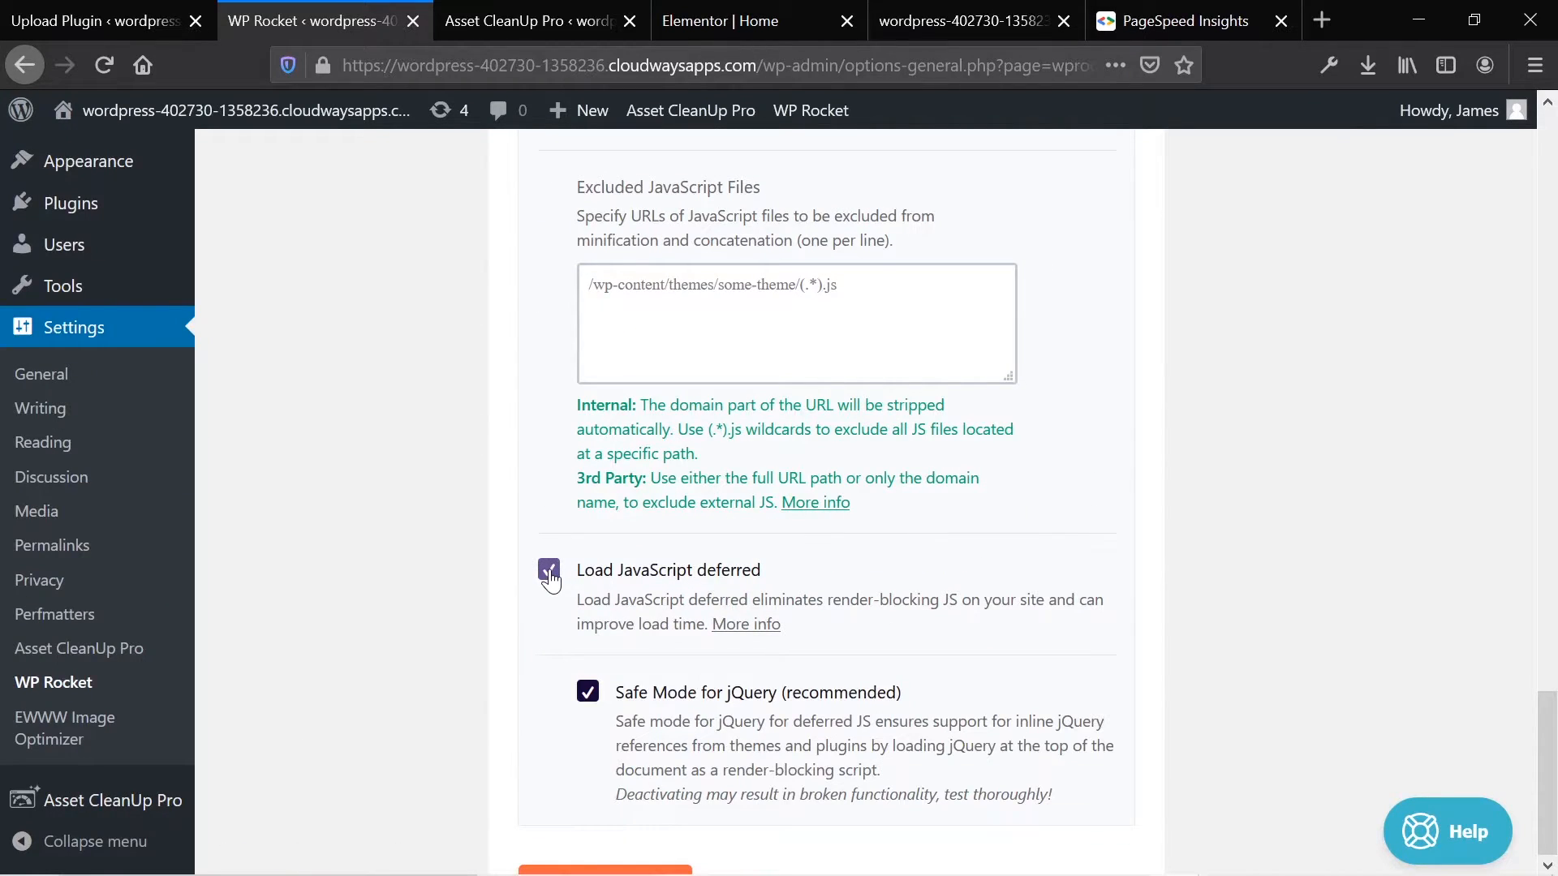
pyautogui.scroll(-2, 550, 578)
pyautogui.click(588, 709)
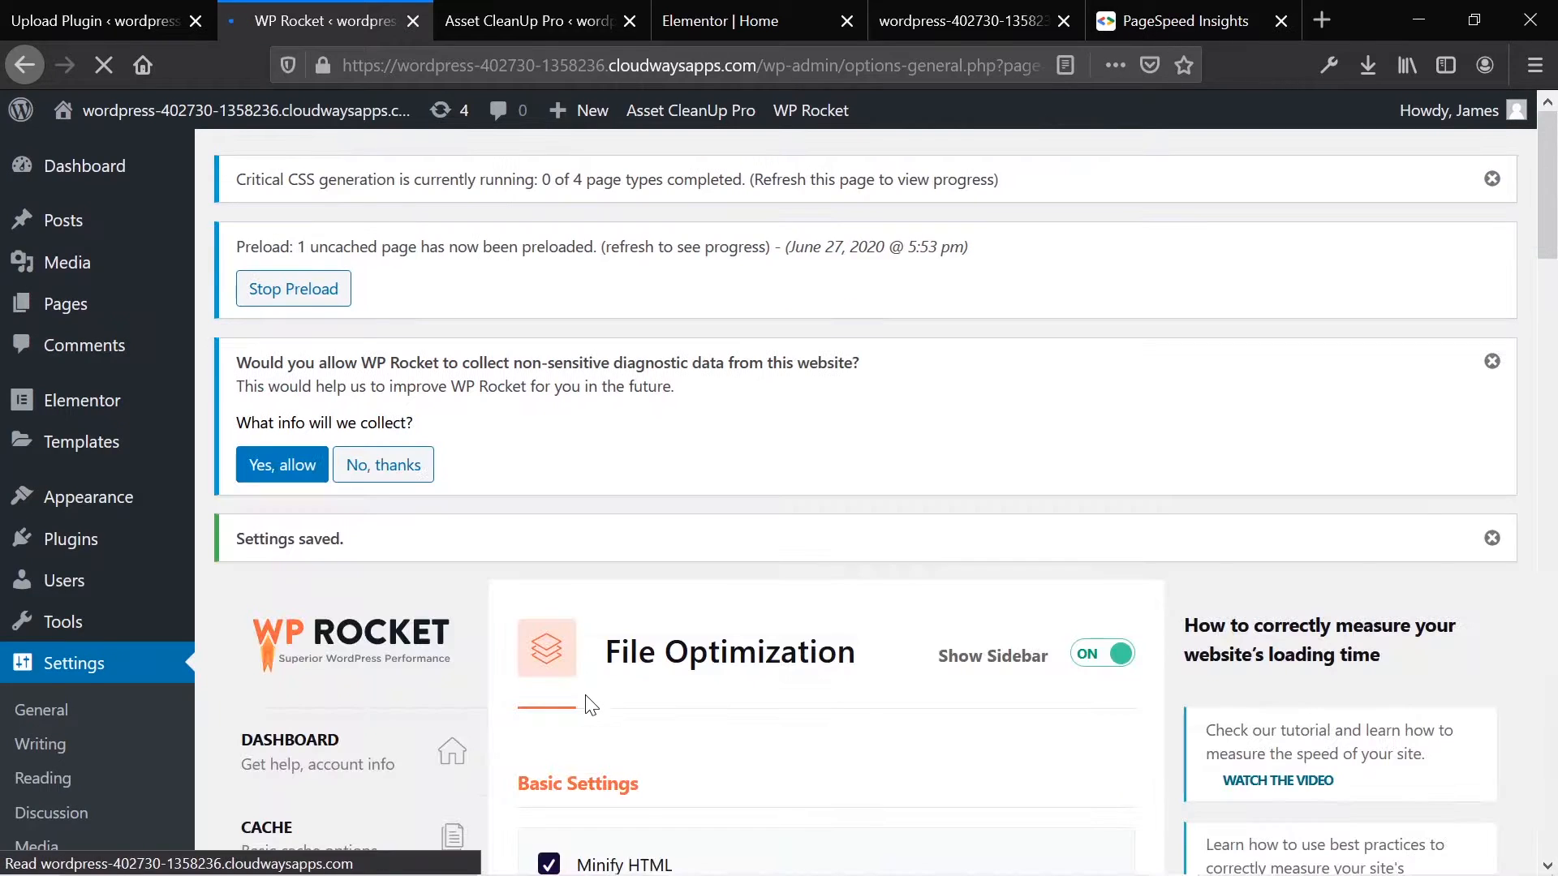
# Step: Check the saved basic and CSS options in the File Optimization settings
pyautogui.scroll(-2, 584, 649)
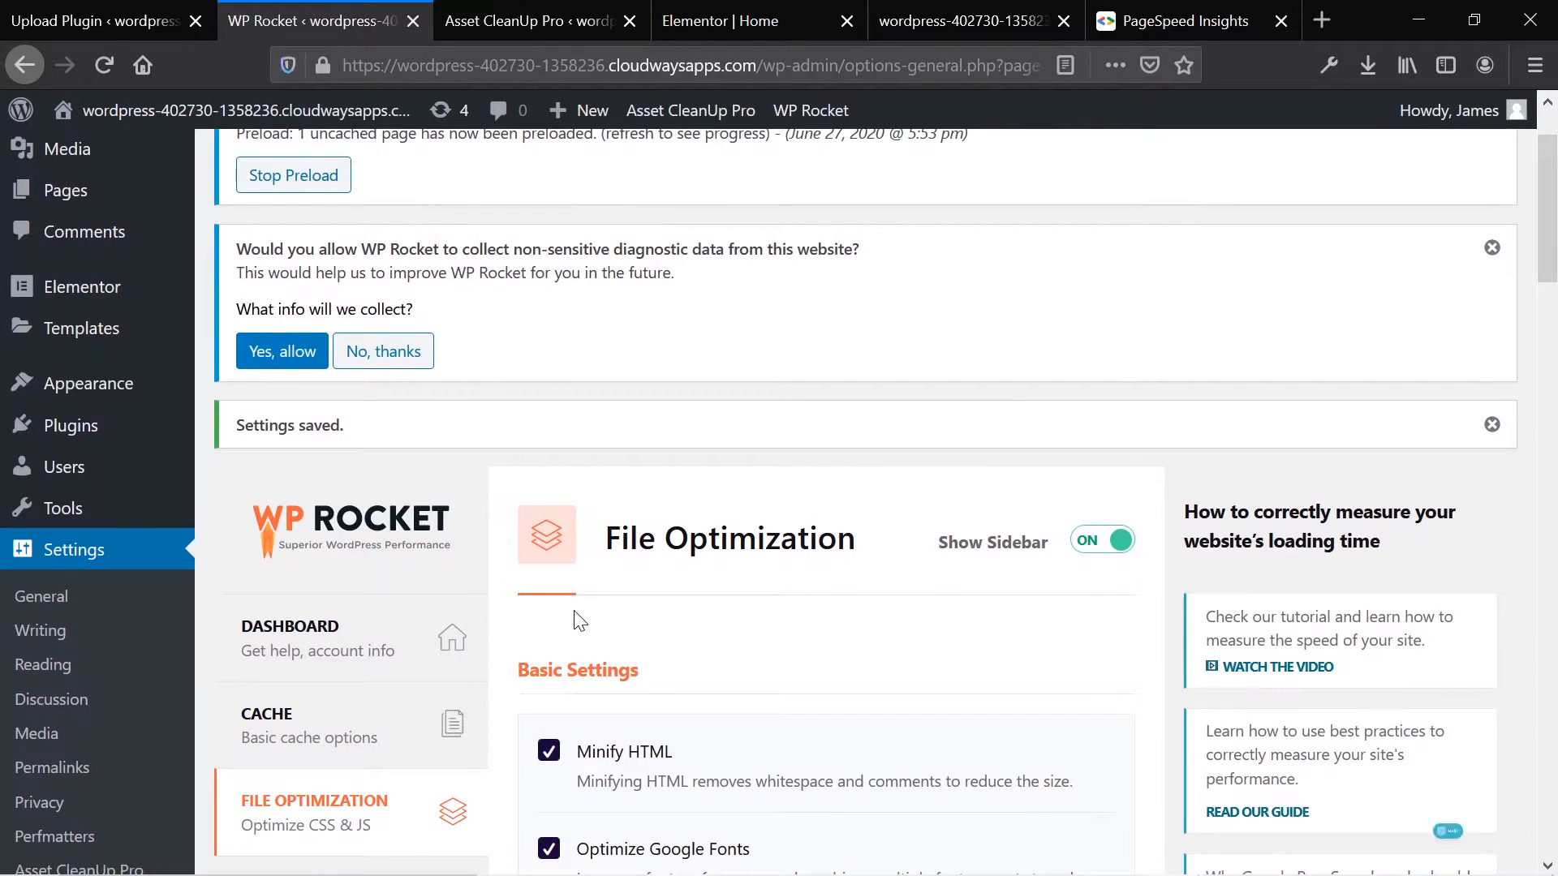
pyautogui.scroll(2, 579, 621)
pyautogui.scroll(-4, 579, 621)
pyautogui.scroll(-4, 579, 622)
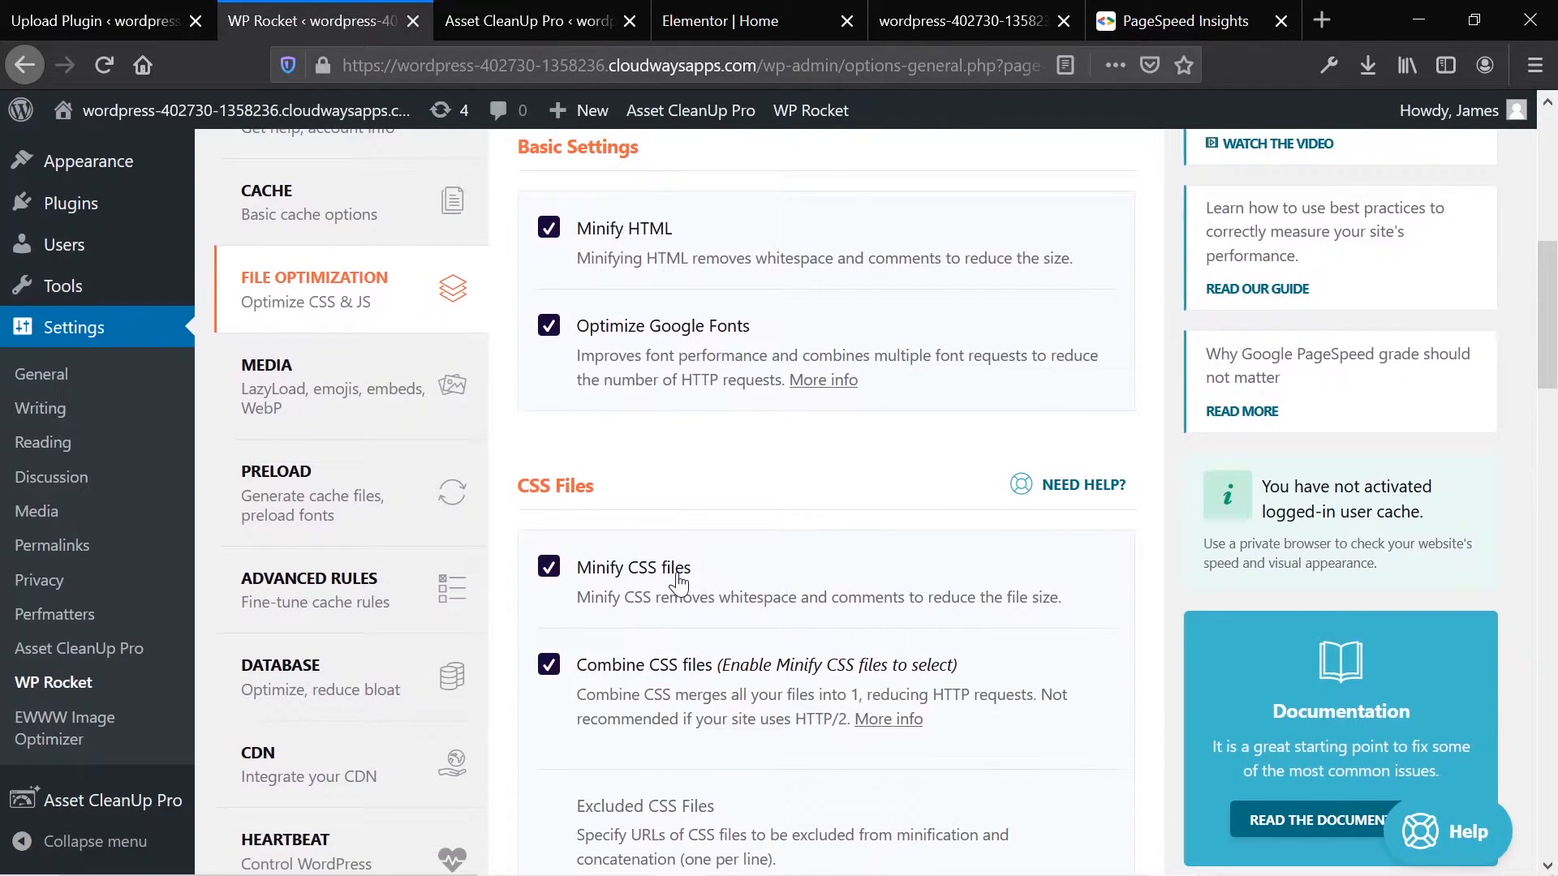
# Step: In WP Rocket's Media settings, enable LazyLoad for images, iframes and videos, and replace YouTube iframes with a preview image
pyautogui.click(365, 388)
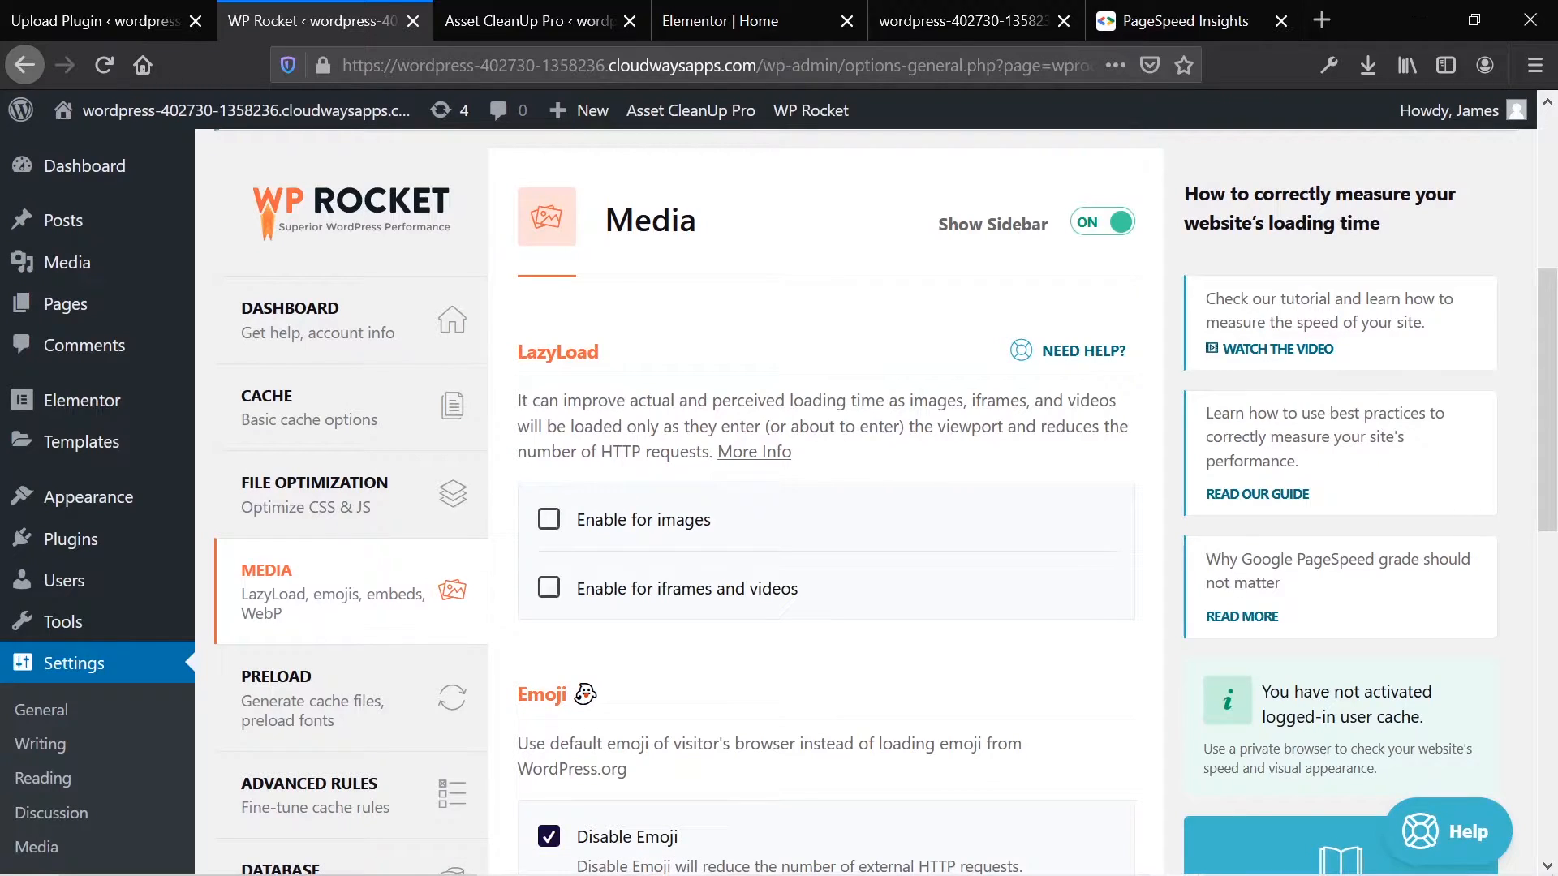
pyautogui.click(552, 523)
pyautogui.click(549, 590)
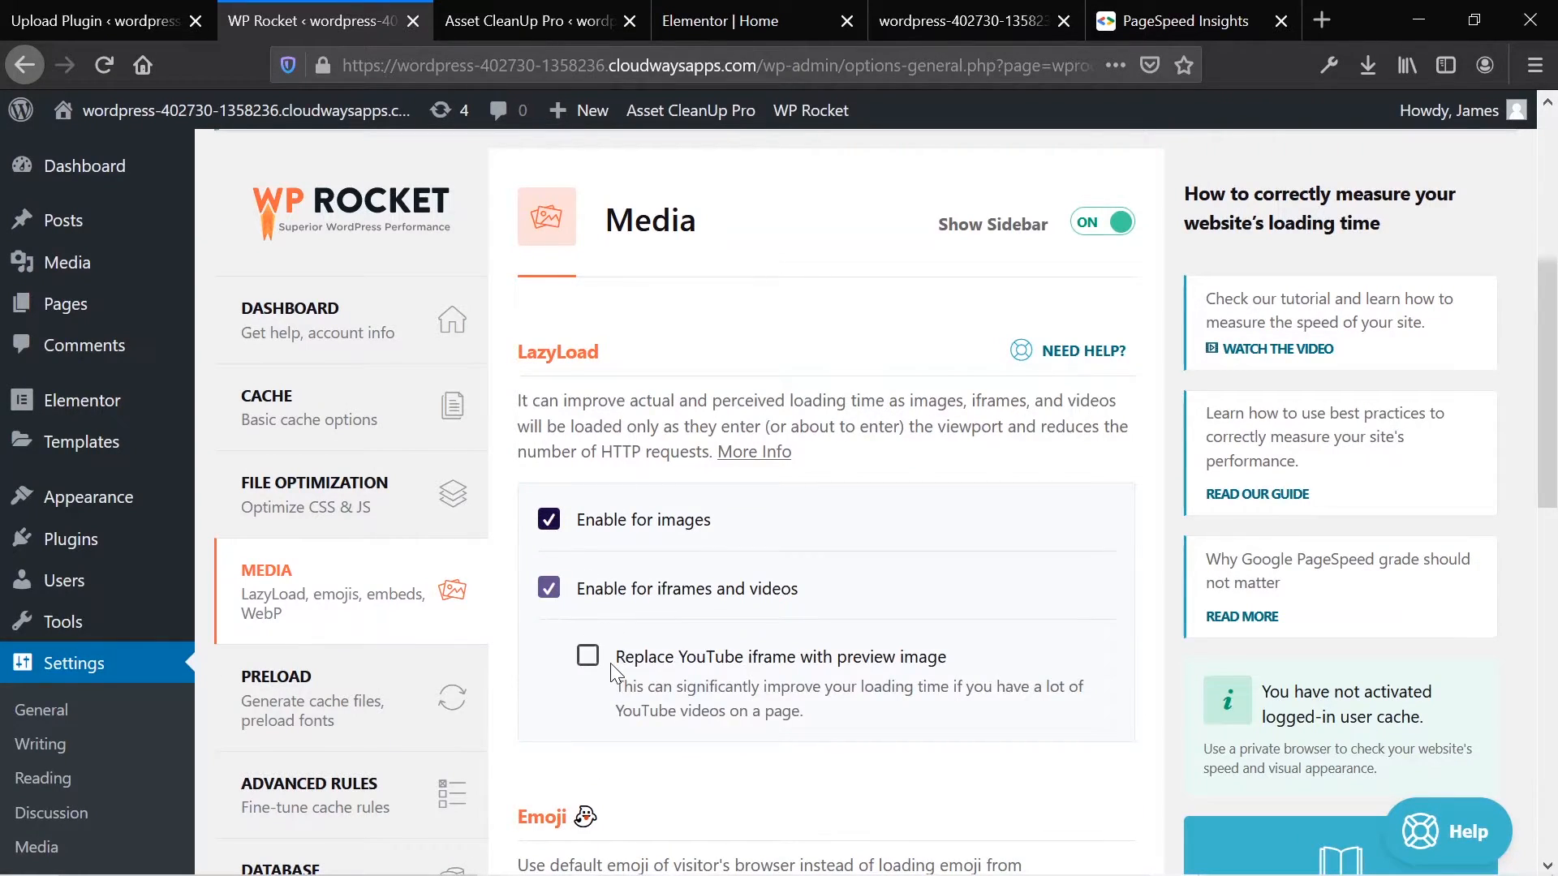
pyautogui.click(588, 655)
# Step: Disable WordPress embeds, enable and confirm WebP caching, and save the Media changes
pyautogui.scroll(-6, 740, 582)
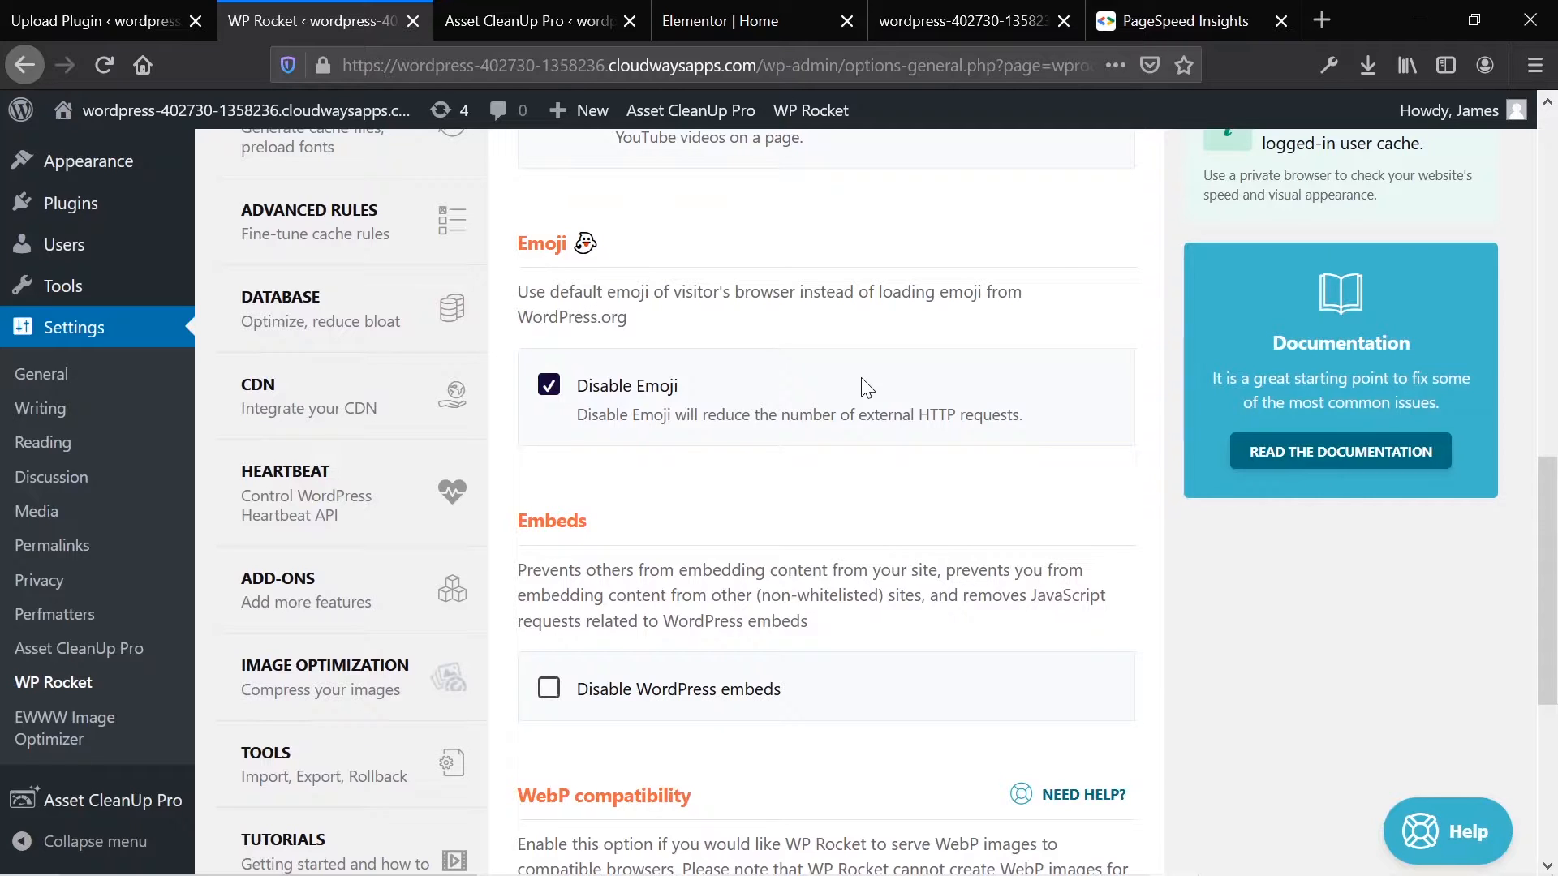
pyautogui.scroll(-1, 866, 388)
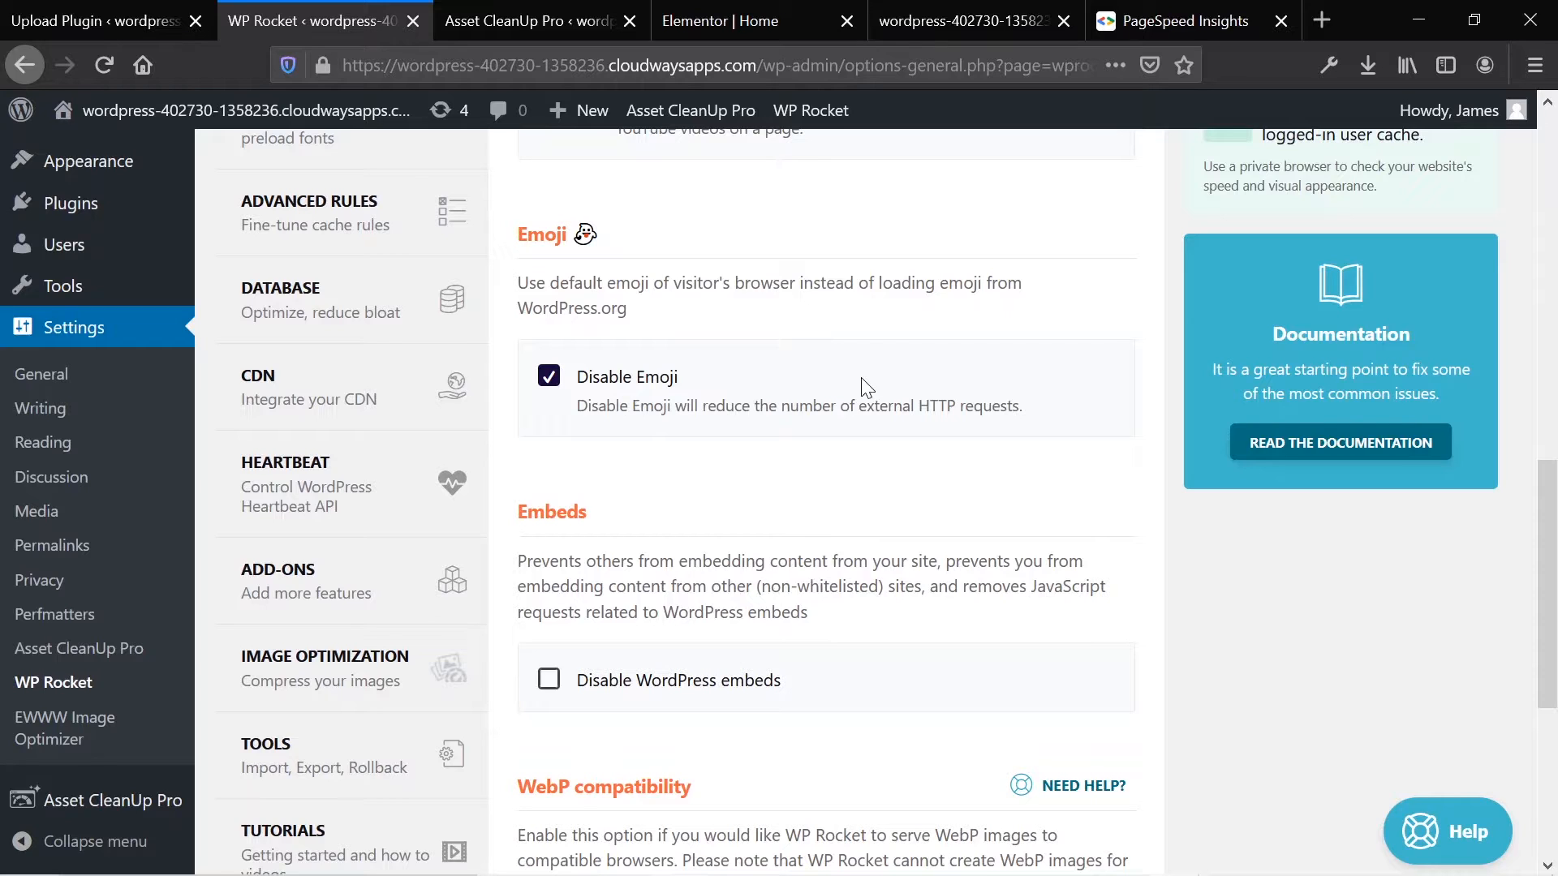
pyautogui.scroll(-4, 867, 388)
pyautogui.click(699, 350)
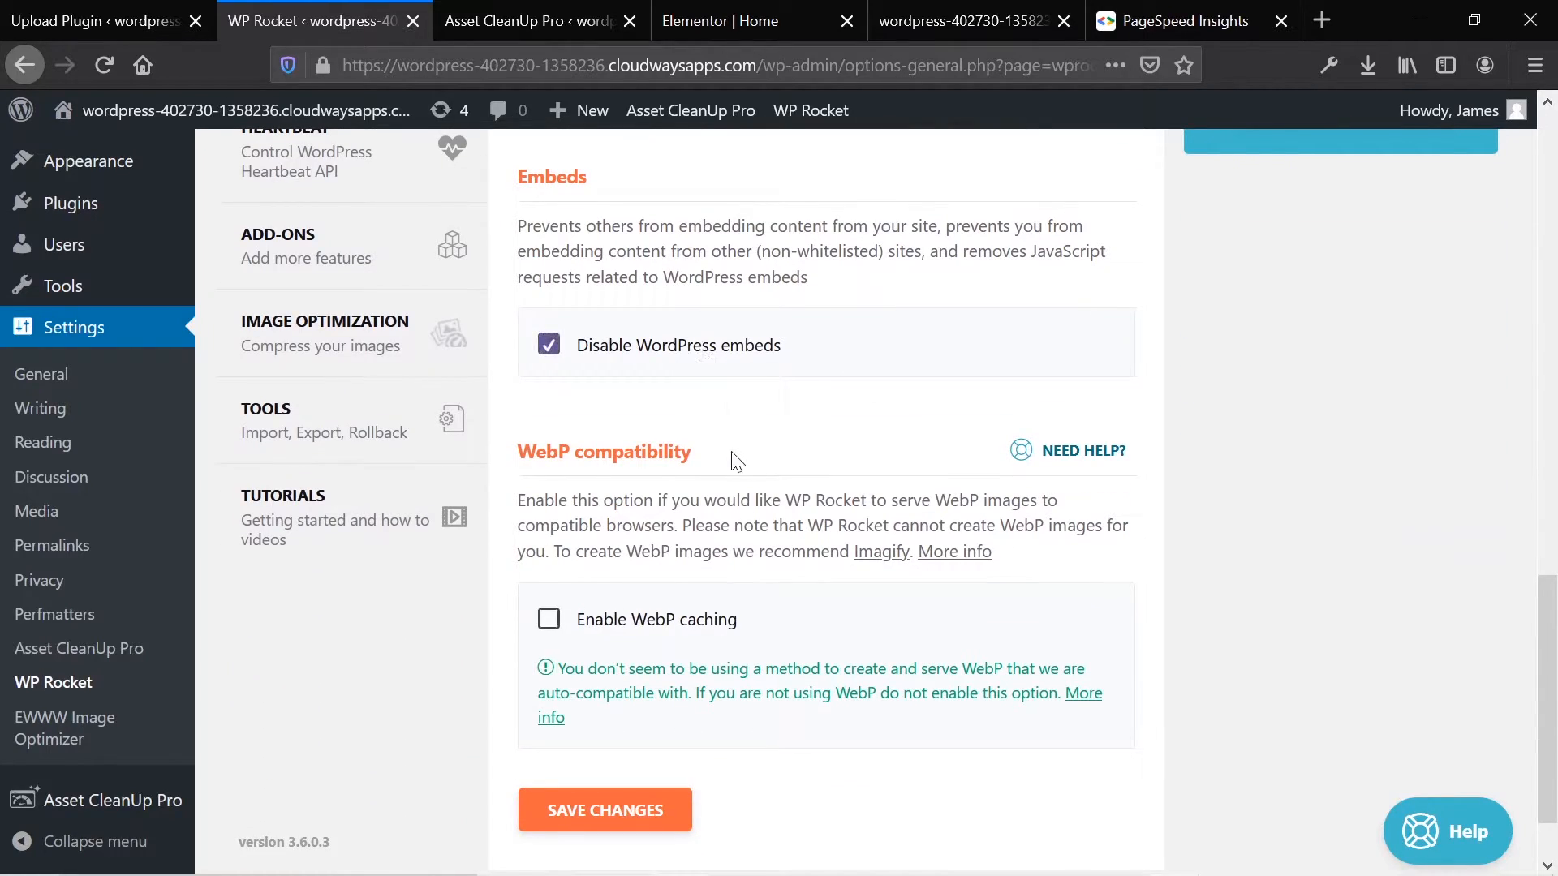
pyautogui.click(621, 629)
pyautogui.scroll(-2, 629, 637)
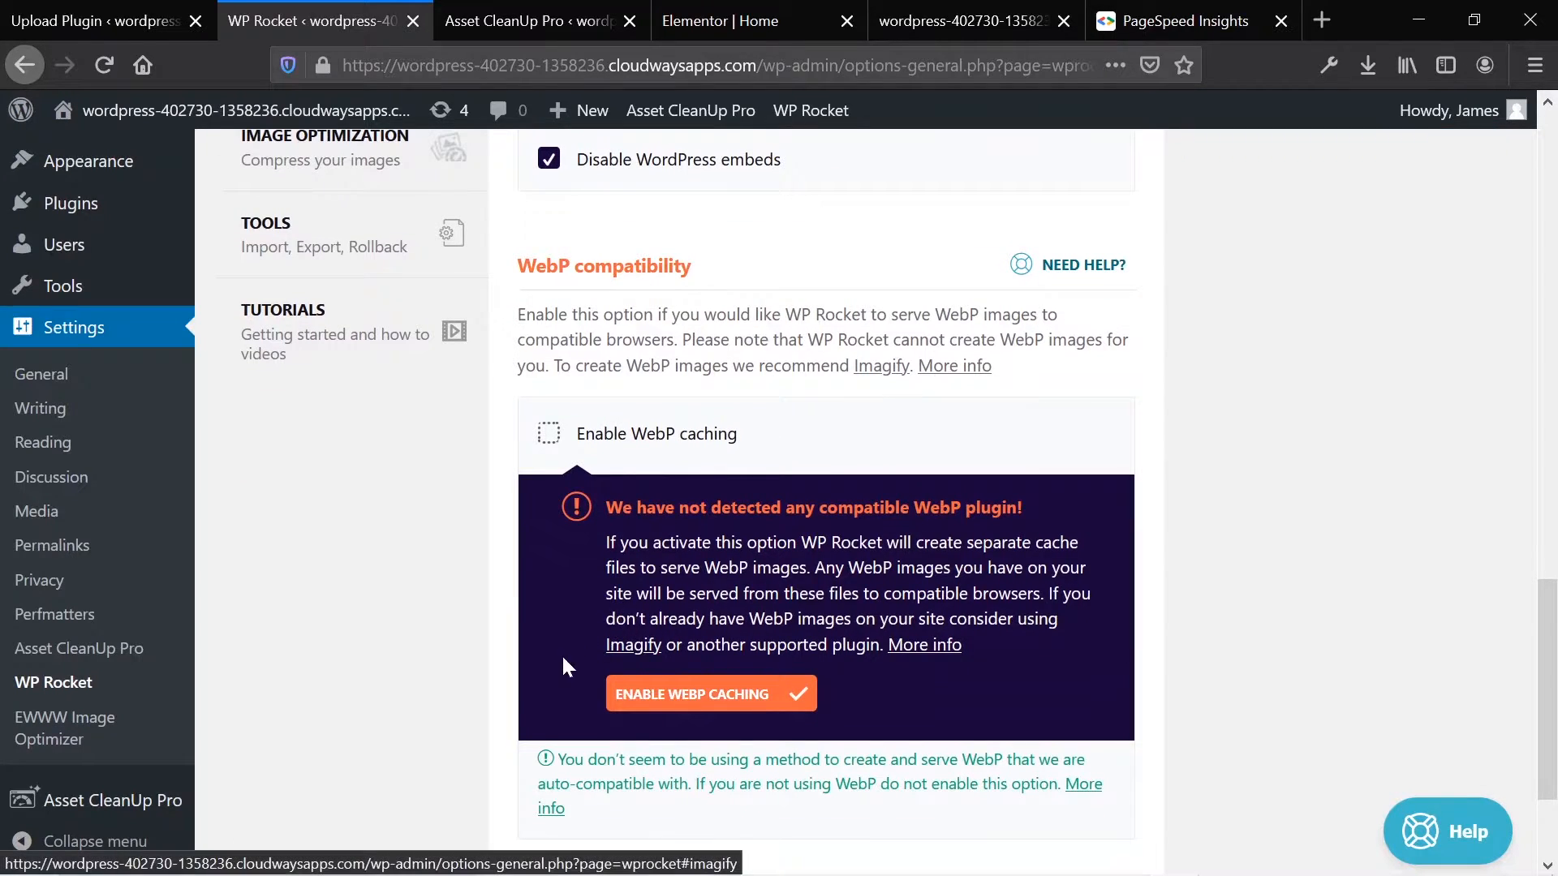
pyautogui.click(634, 704)
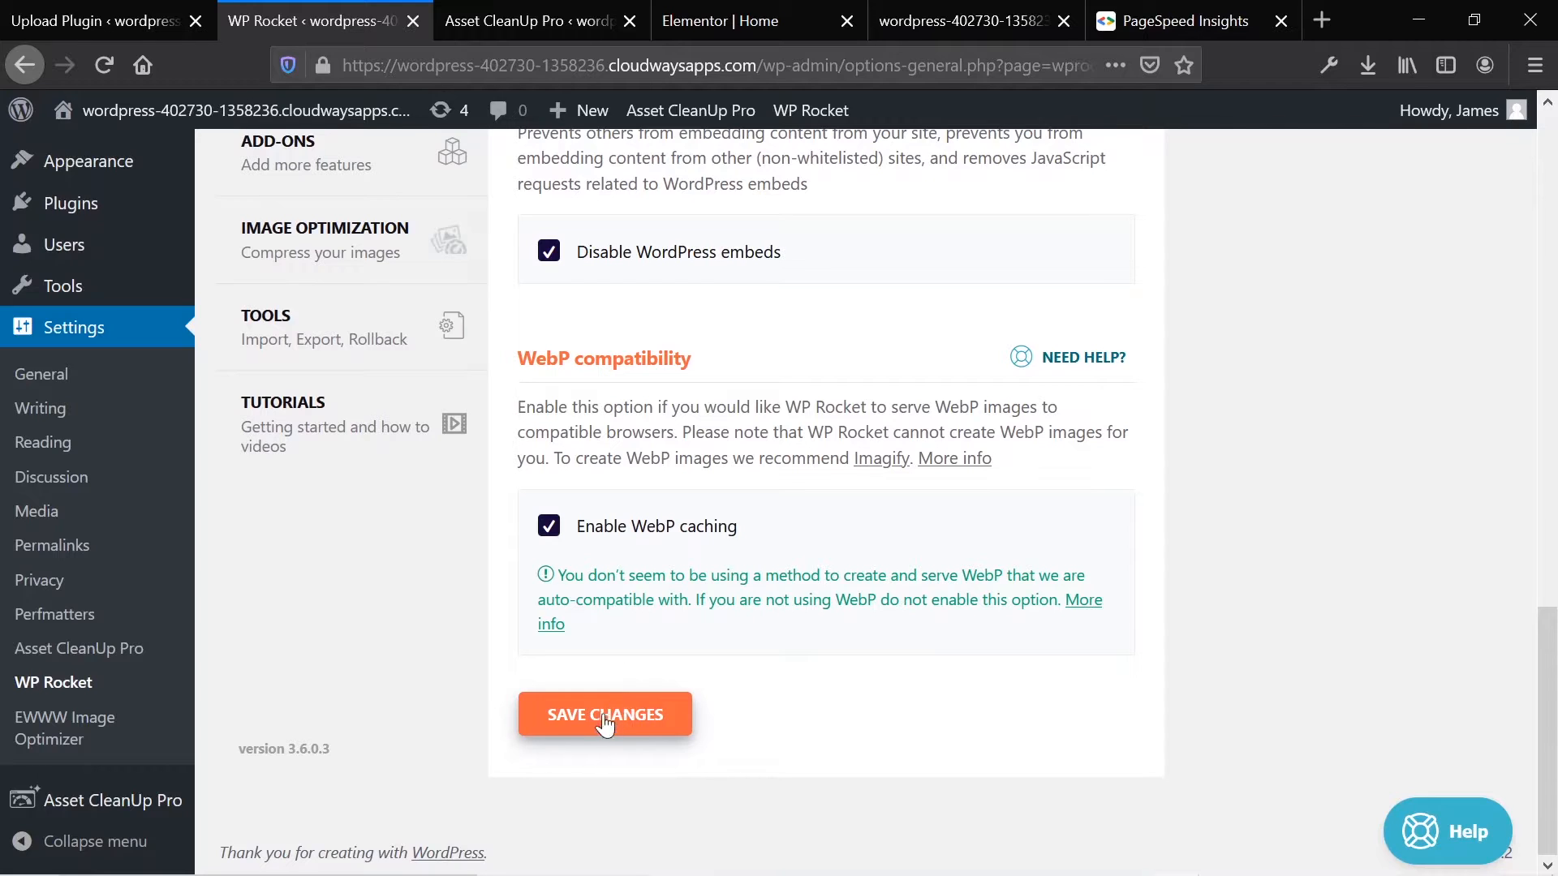
pyautogui.click(613, 732)
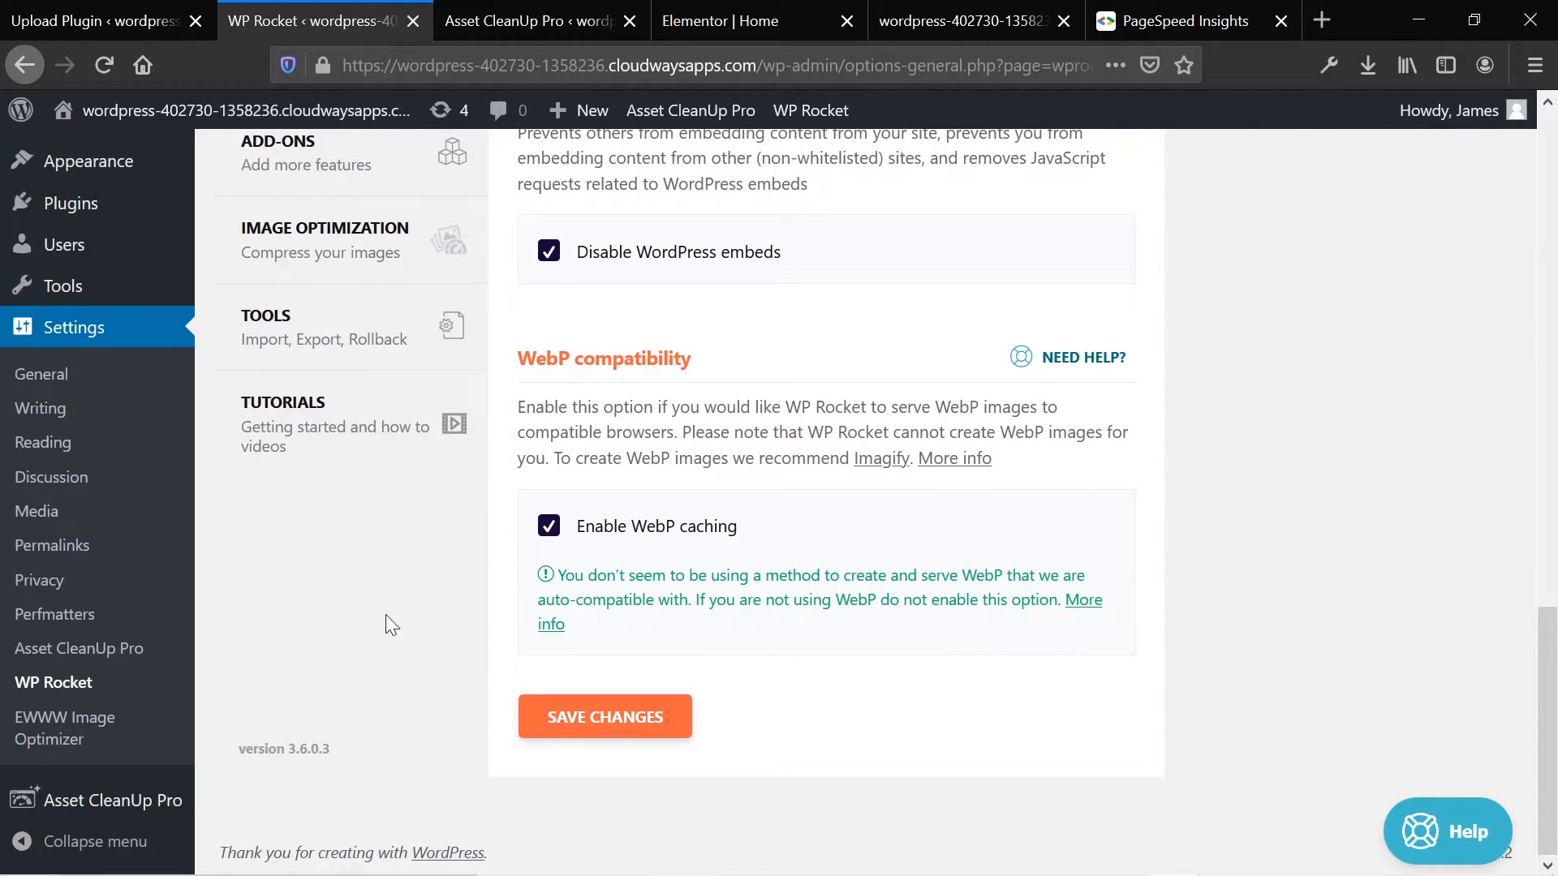
pyautogui.click(590, 728)
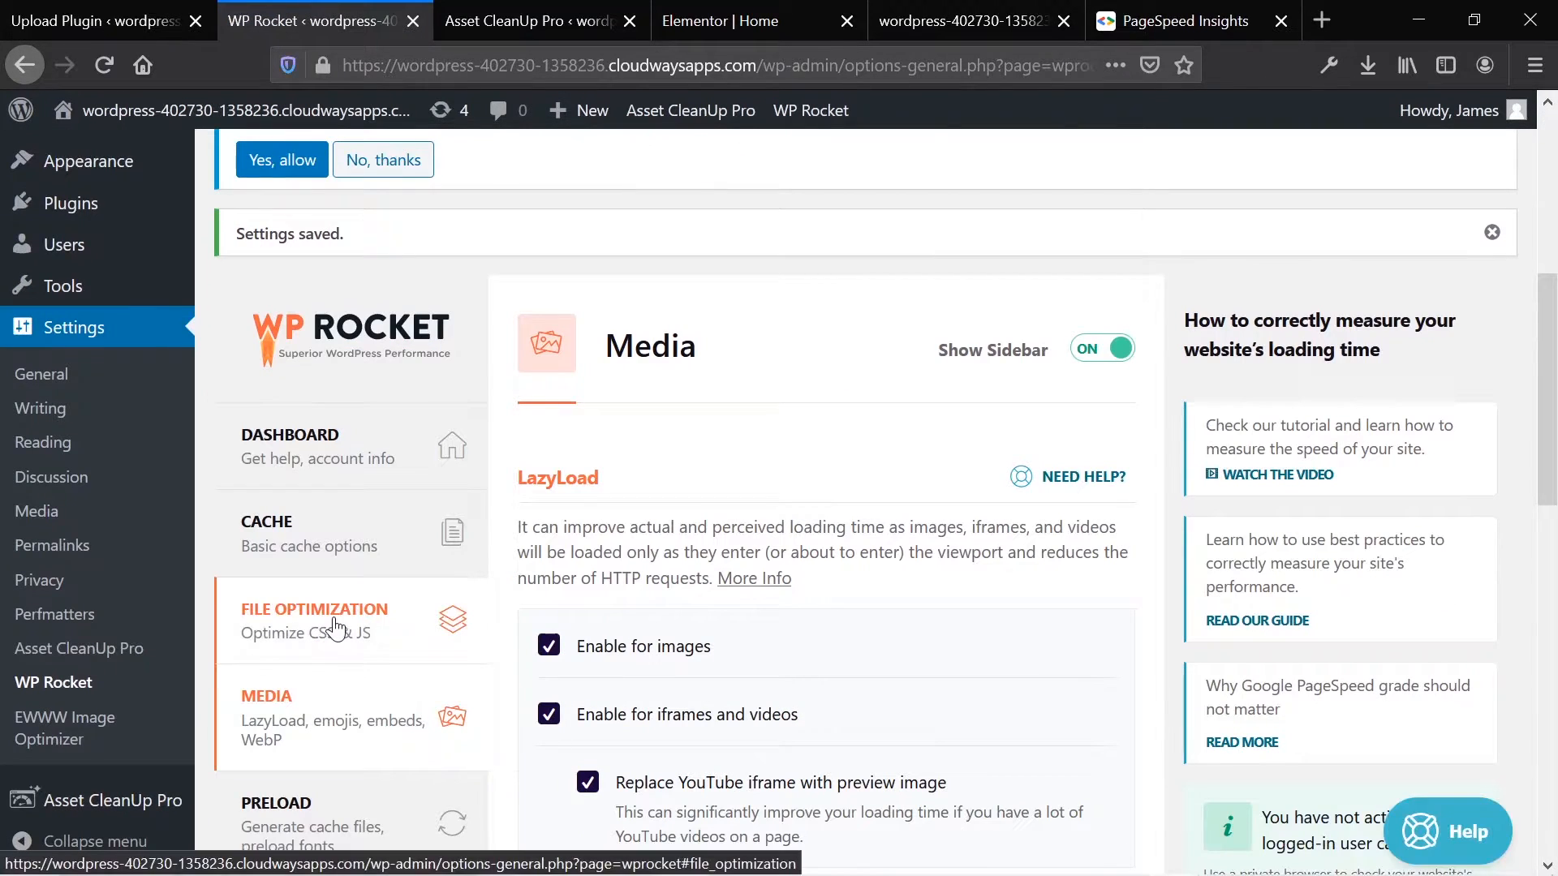
# Step: Open WP Rocket's Preload settings and review the cache preloading, DNS prefetch and font preload options
pyautogui.scroll(-2, 311, 560)
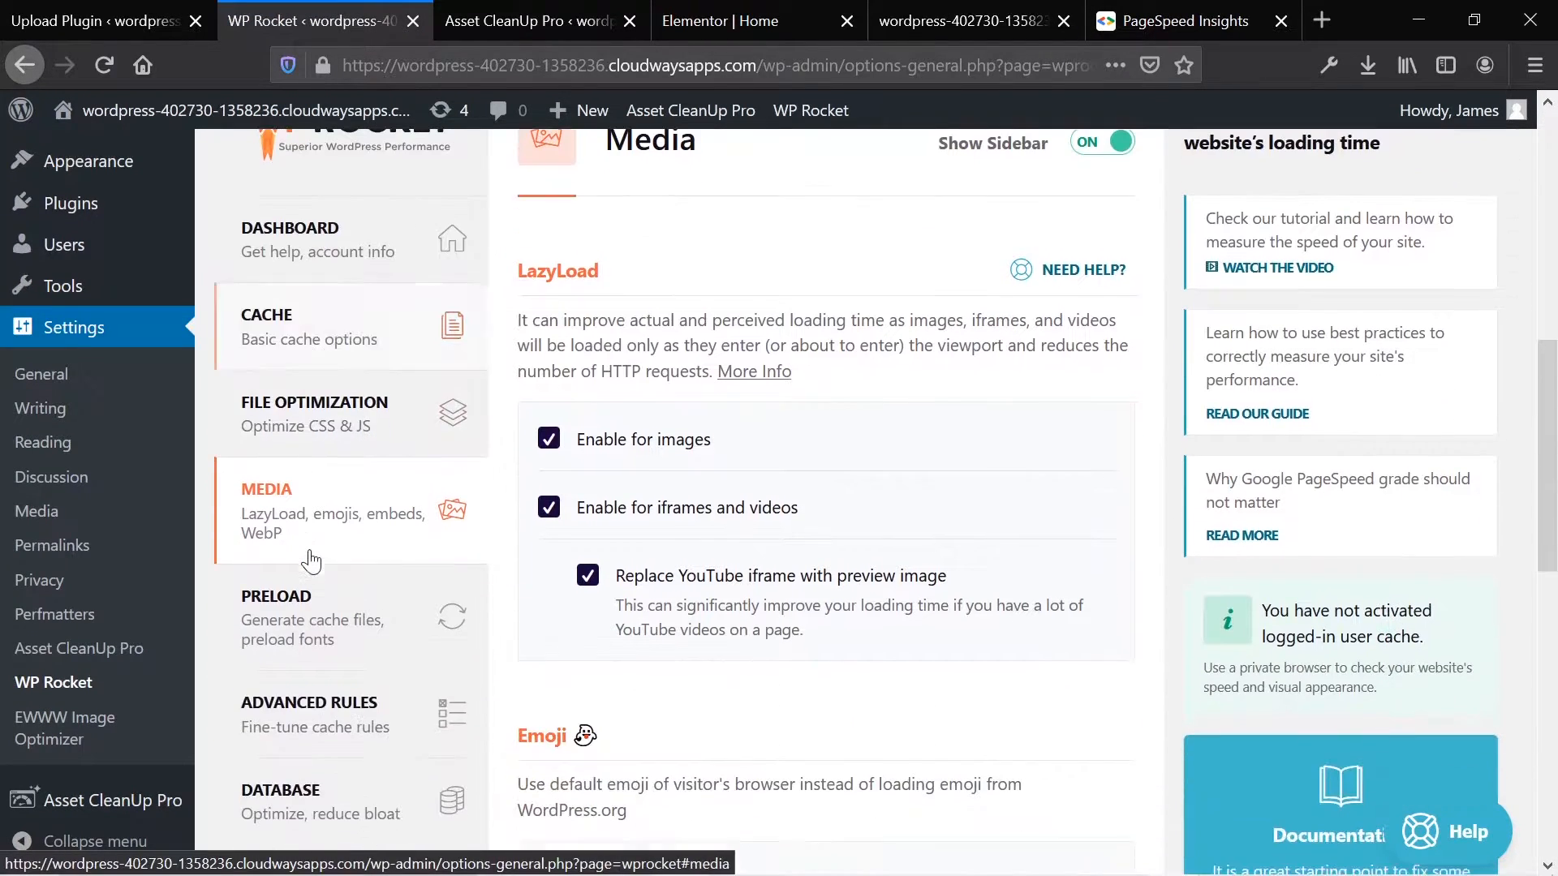
pyautogui.click(306, 628)
pyautogui.scroll(-3, 543, 657)
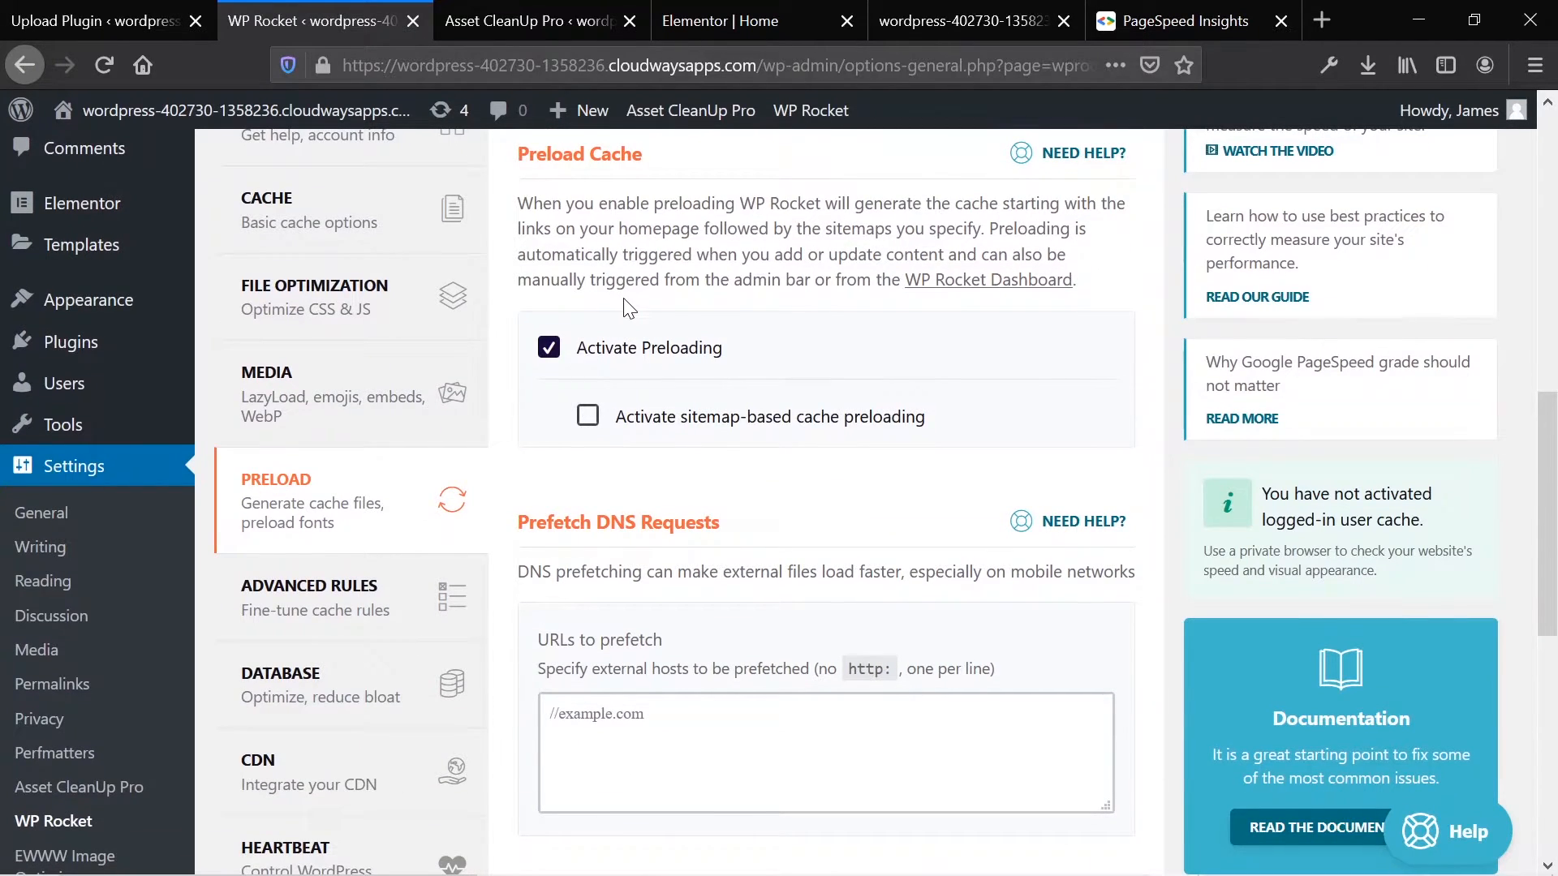
pyautogui.scroll(-7, 625, 307)
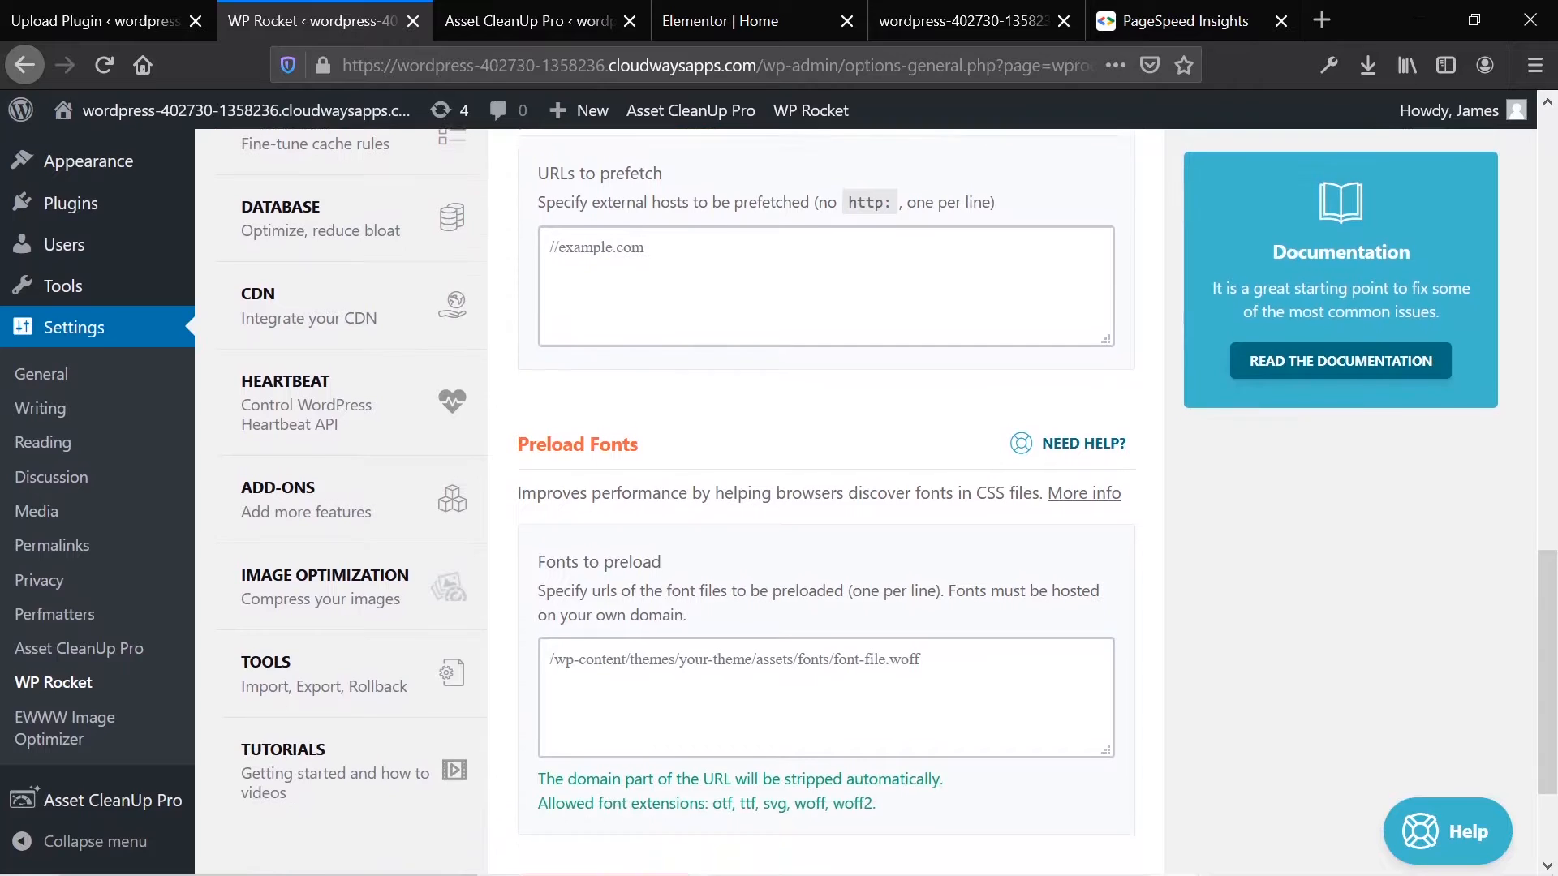
# Step: Examine the opportunities and diagnostics in the desktop PageSpeed Insights report for font preload suggestions
pyautogui.click(1184, 20)
pyautogui.scroll(-18, 913, 470)
pyautogui.scroll(3, 904, 455)
pyautogui.click(1193, 412)
pyautogui.click(985, 480)
pyautogui.click(986, 480)
pyautogui.scroll(-3, 986, 481)
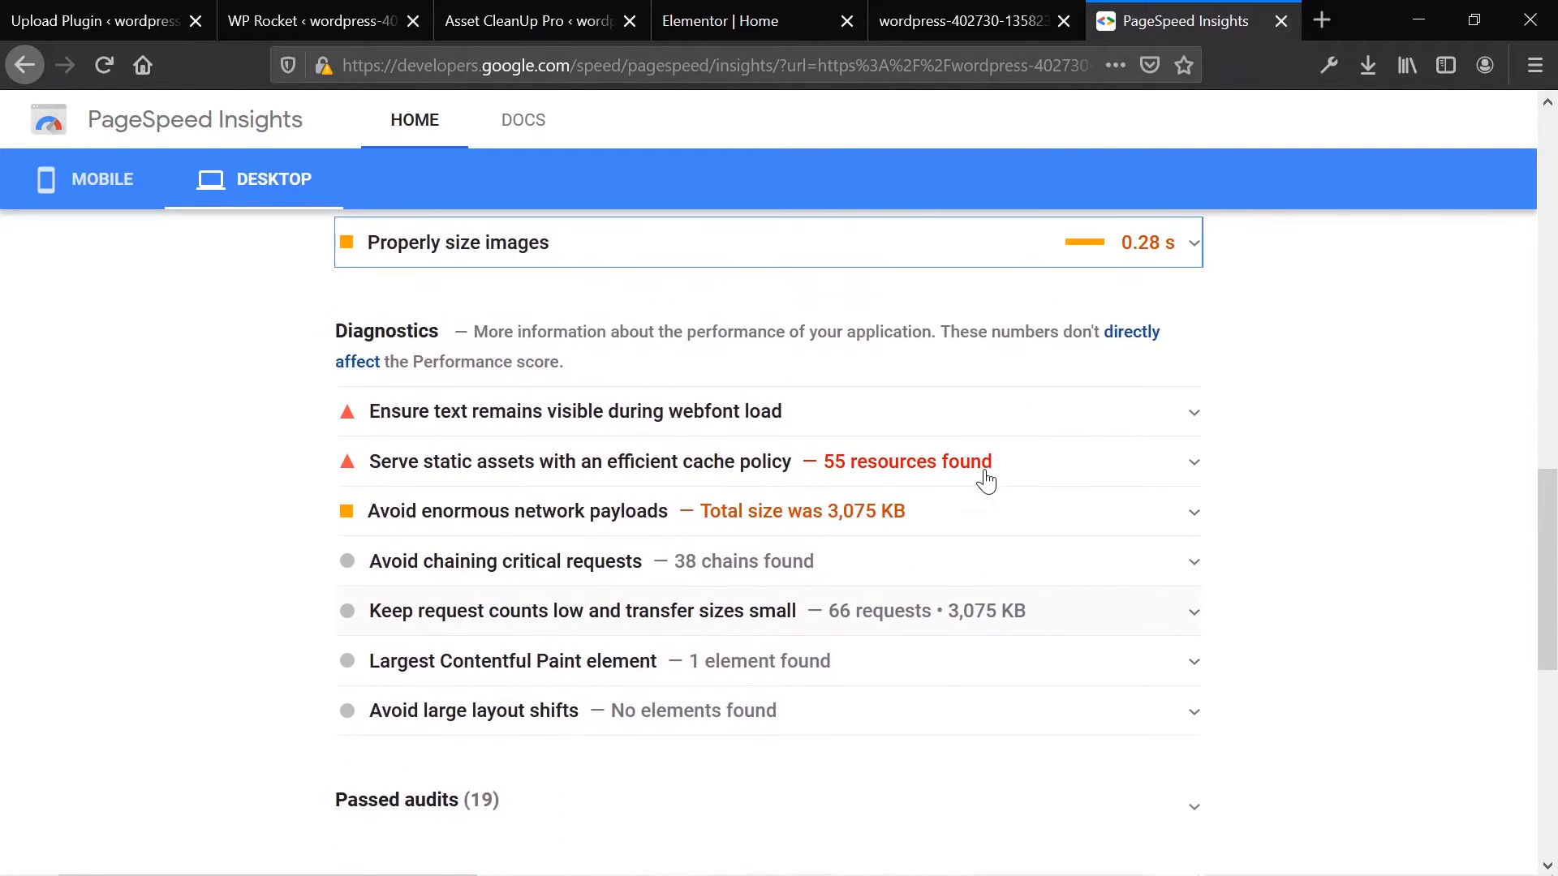
pyautogui.scroll(15, 986, 479)
# Step: Copy the fa-solid-900.woff2 link from Preload key requests in the mobile PageSpeed report into WP Rocket's Fonts to preload
pyautogui.click(134, 325)
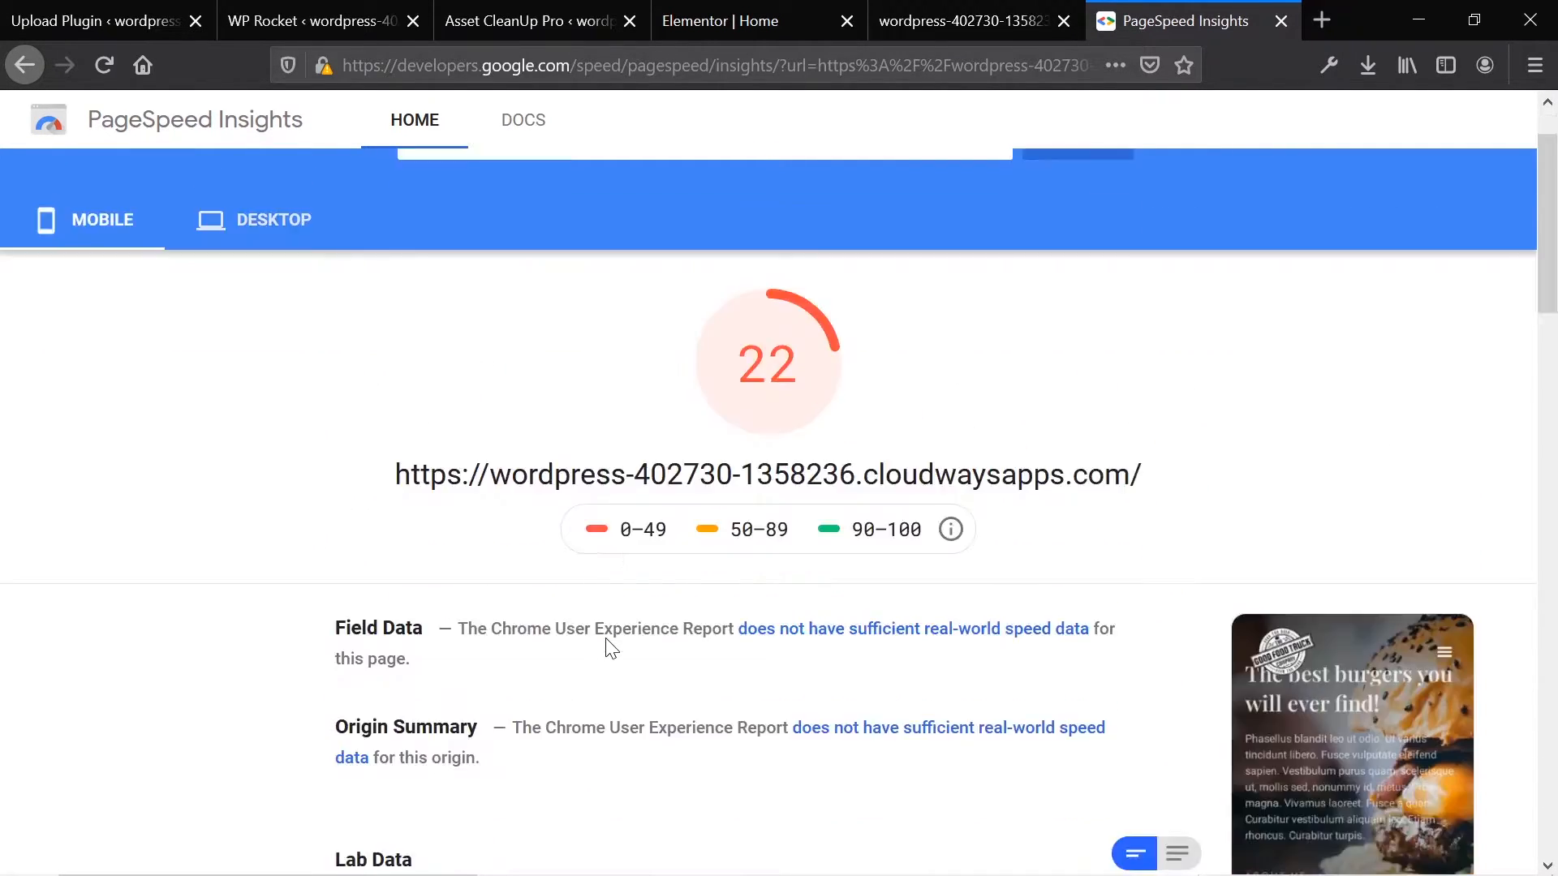
pyautogui.scroll(-10, 608, 647)
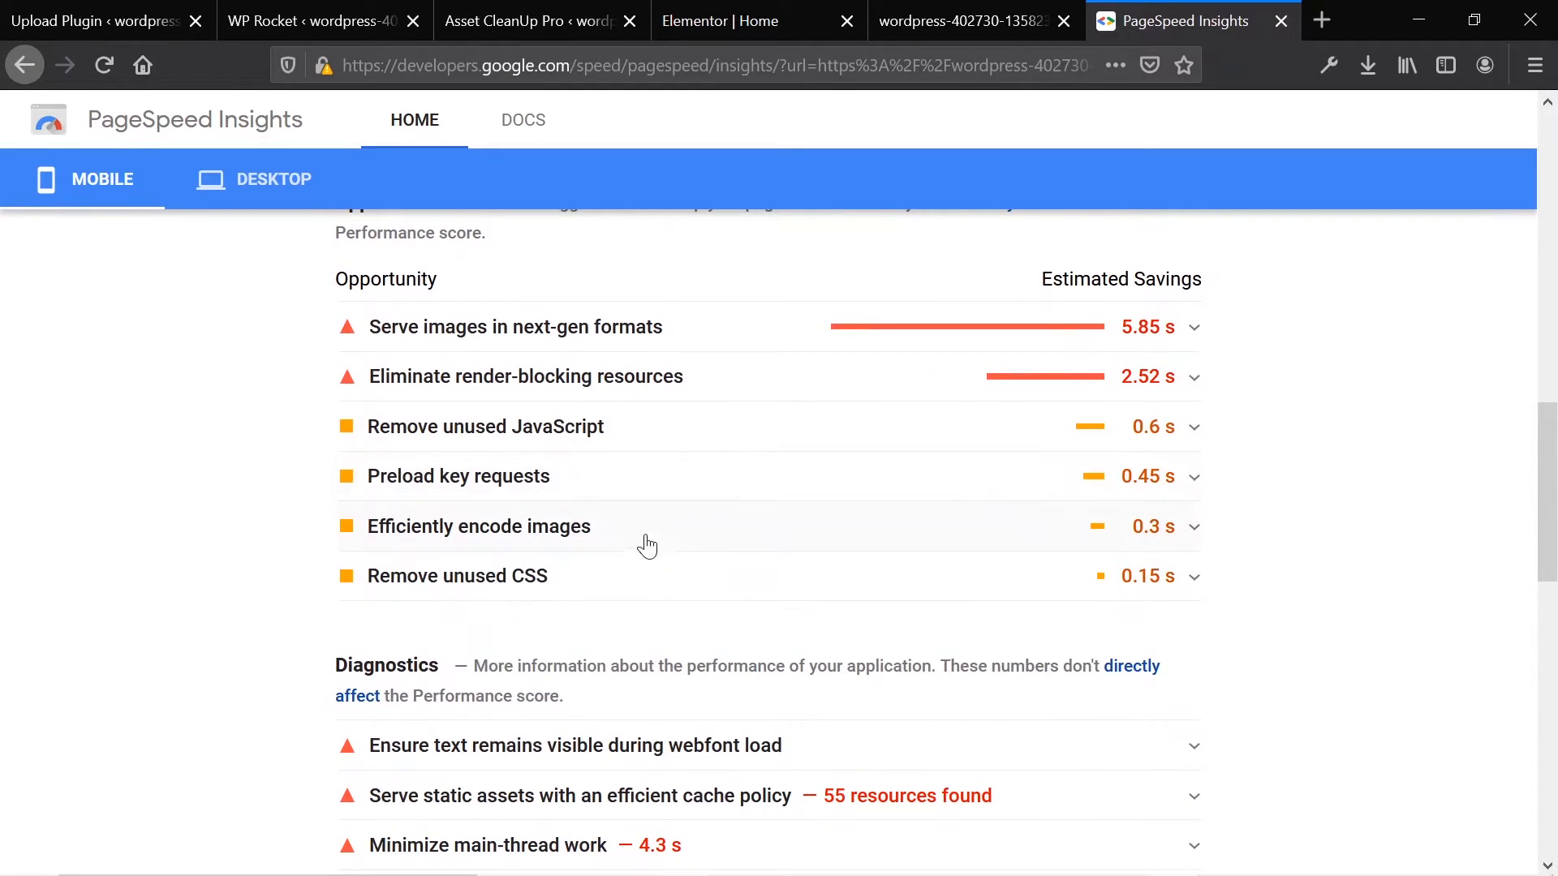
pyautogui.click(668, 490)
pyautogui.scroll(-2, 668, 491)
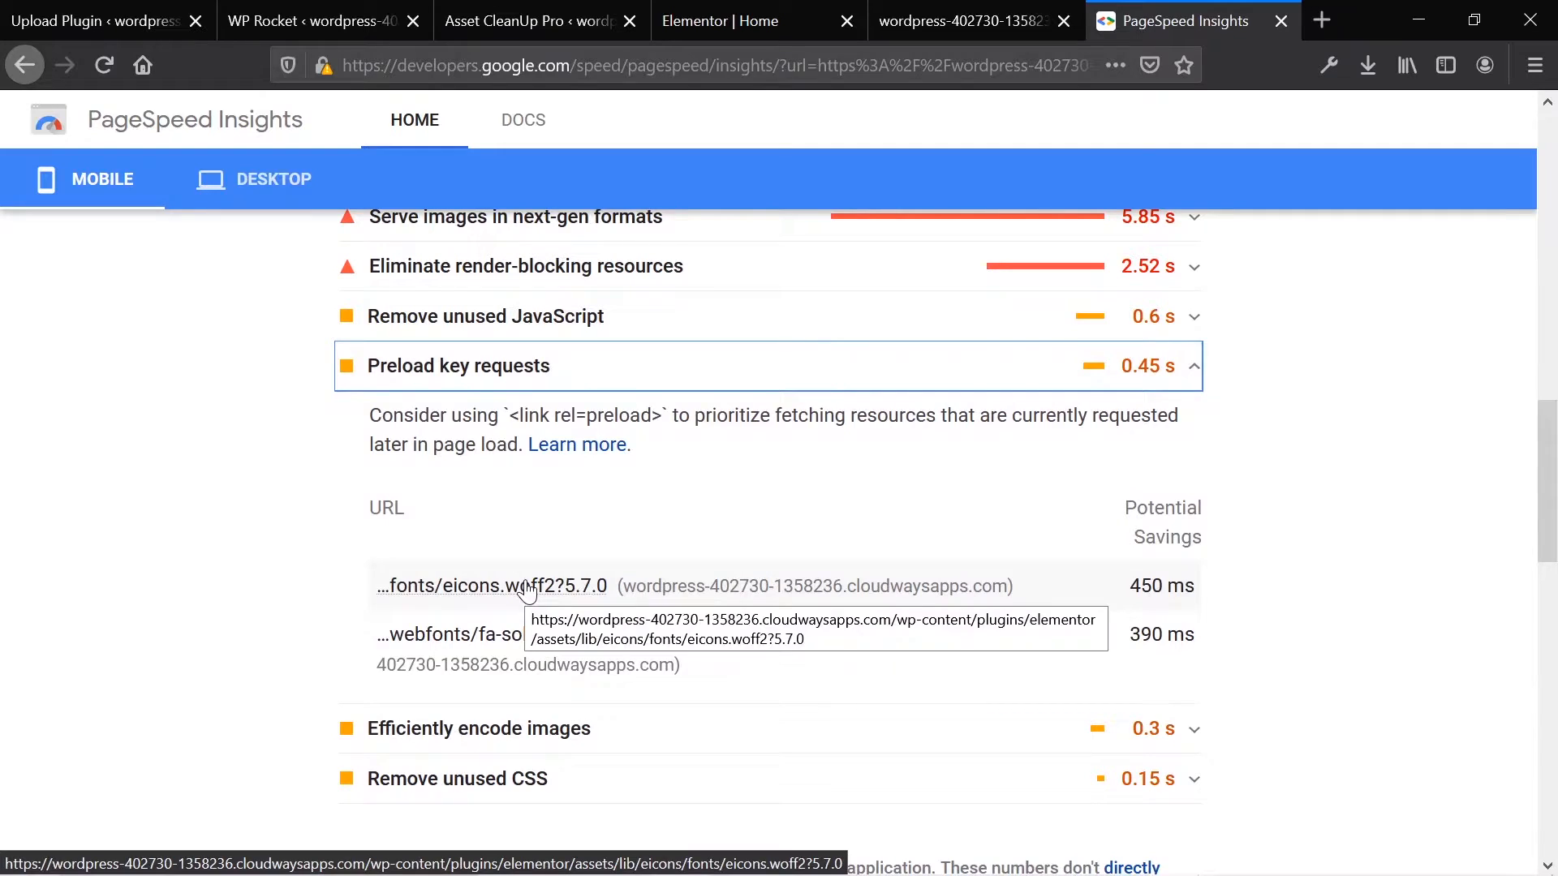
pyautogui.rightClick(540, 636)
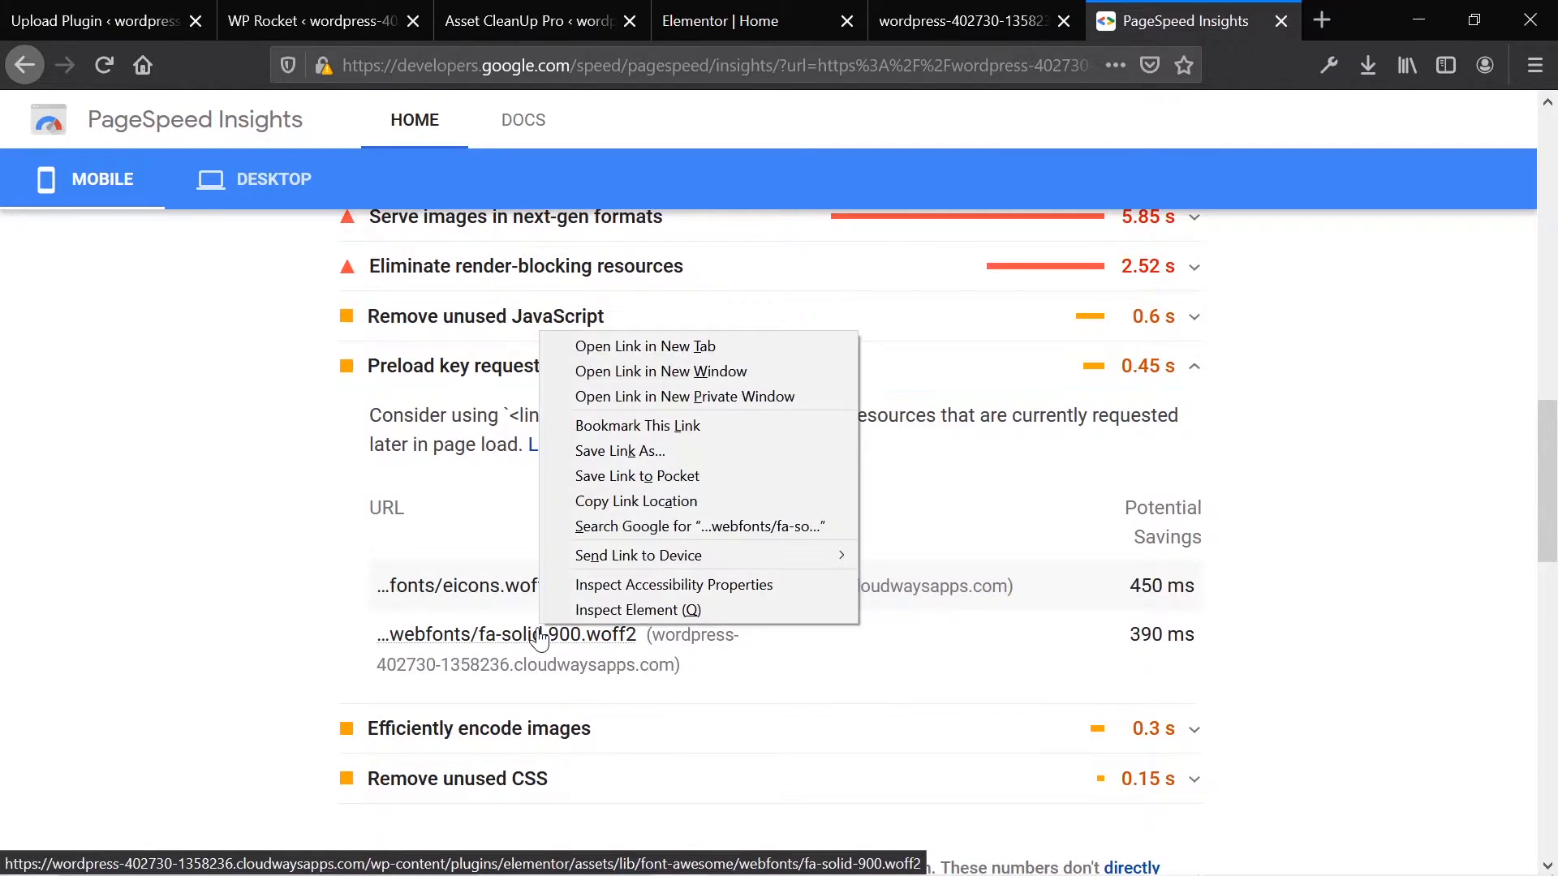
pyautogui.click(616, 509)
pyautogui.click(588, 12)
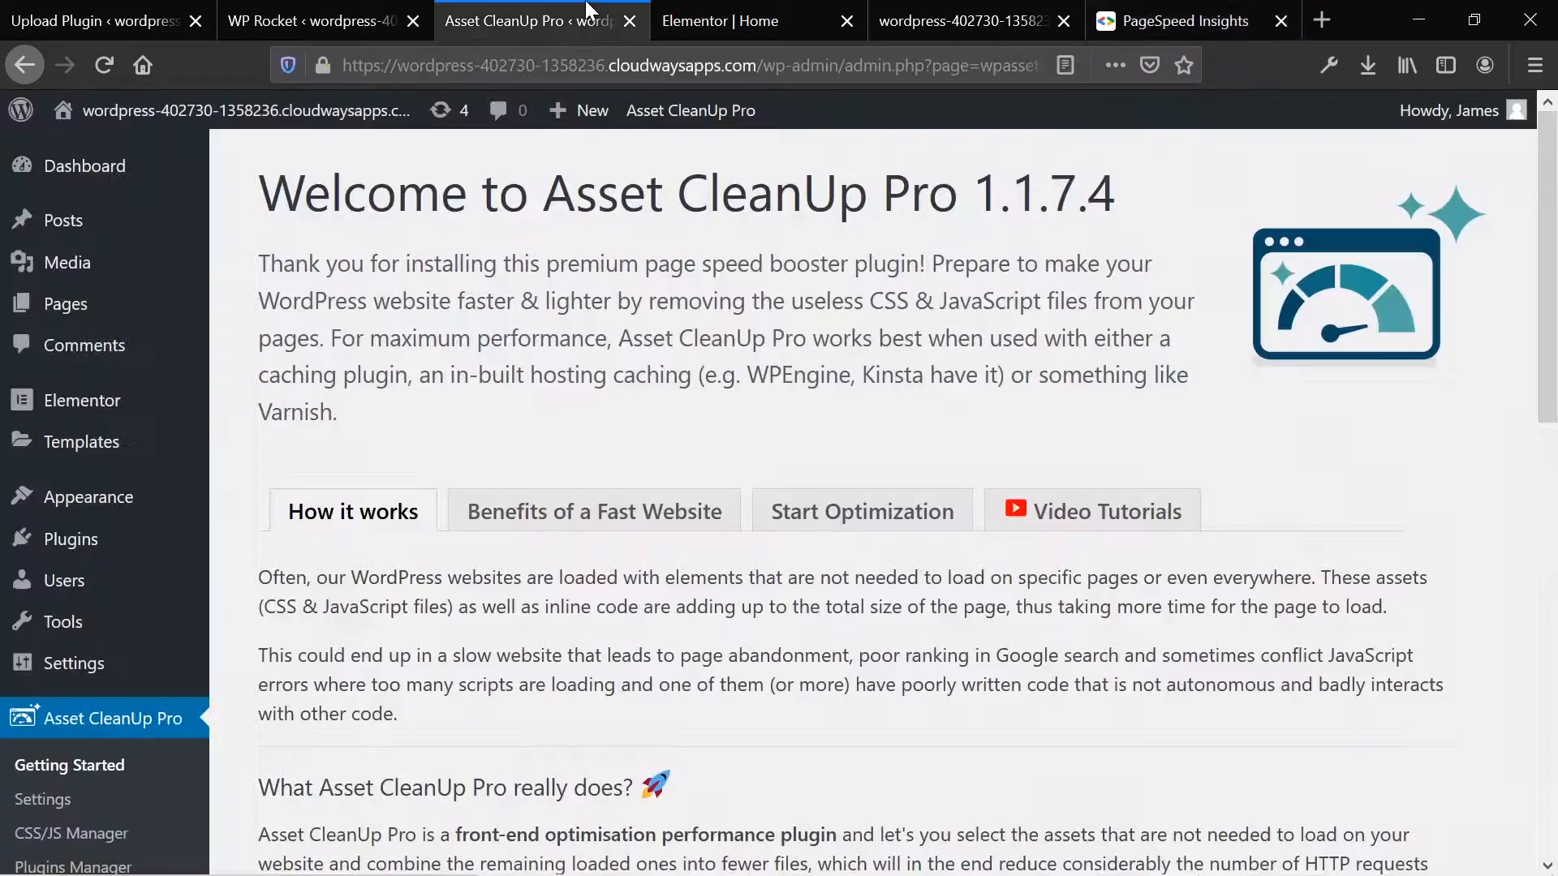
pyautogui.click(367, 11)
pyautogui.click(762, 696)
pyautogui.hotkey('ctrl', 'v')
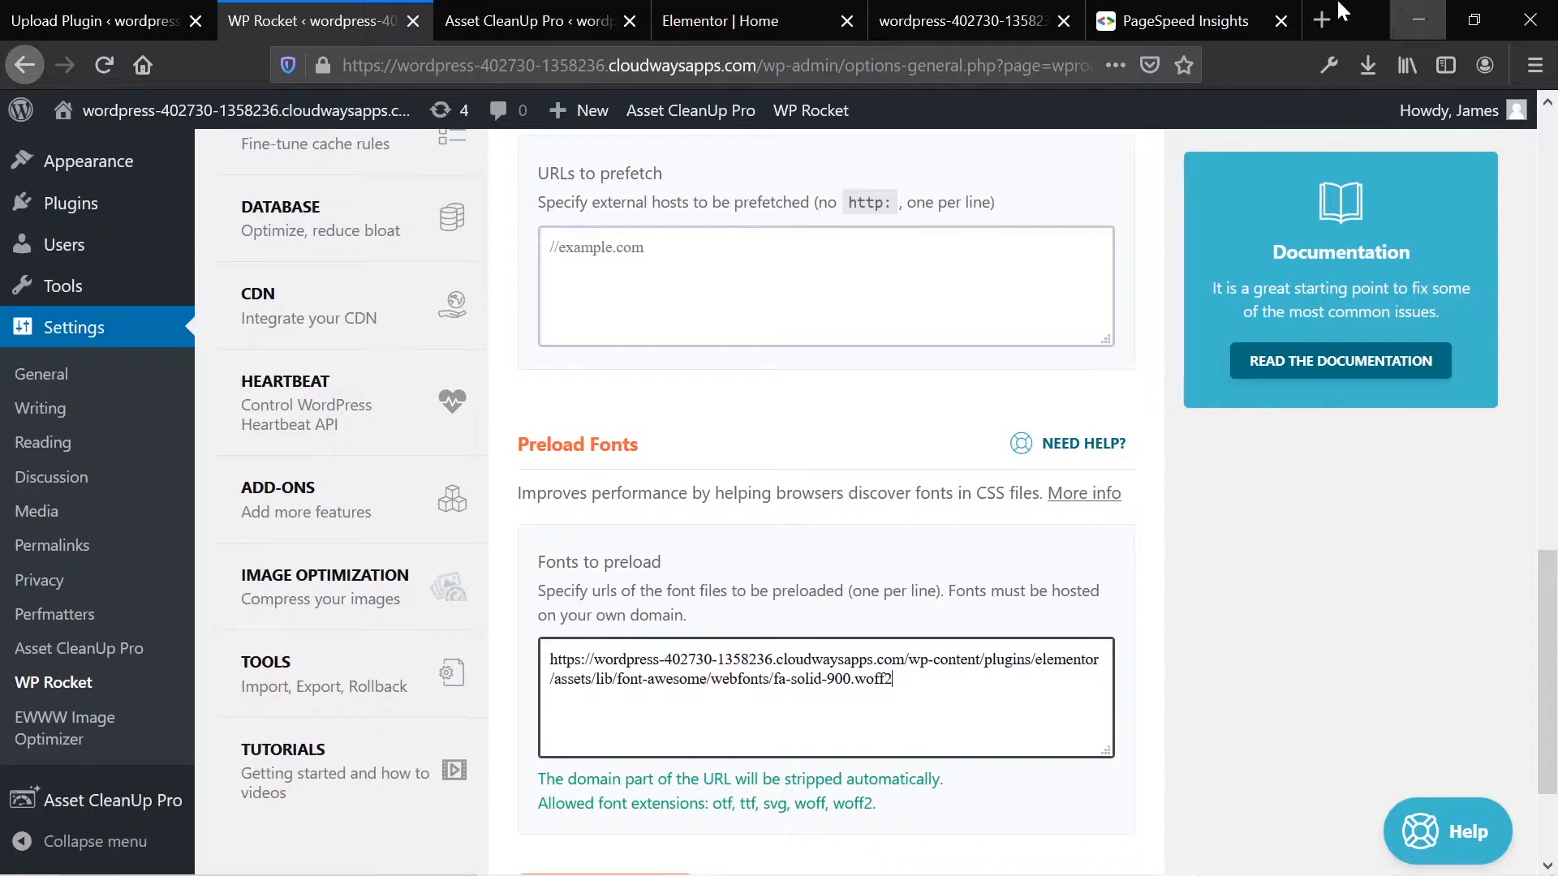
# Step: Add the report's eicons.woff2?5.7.0 link on a second line of Fonts to preload and save the Preload changes
pyautogui.click(1188, 20)
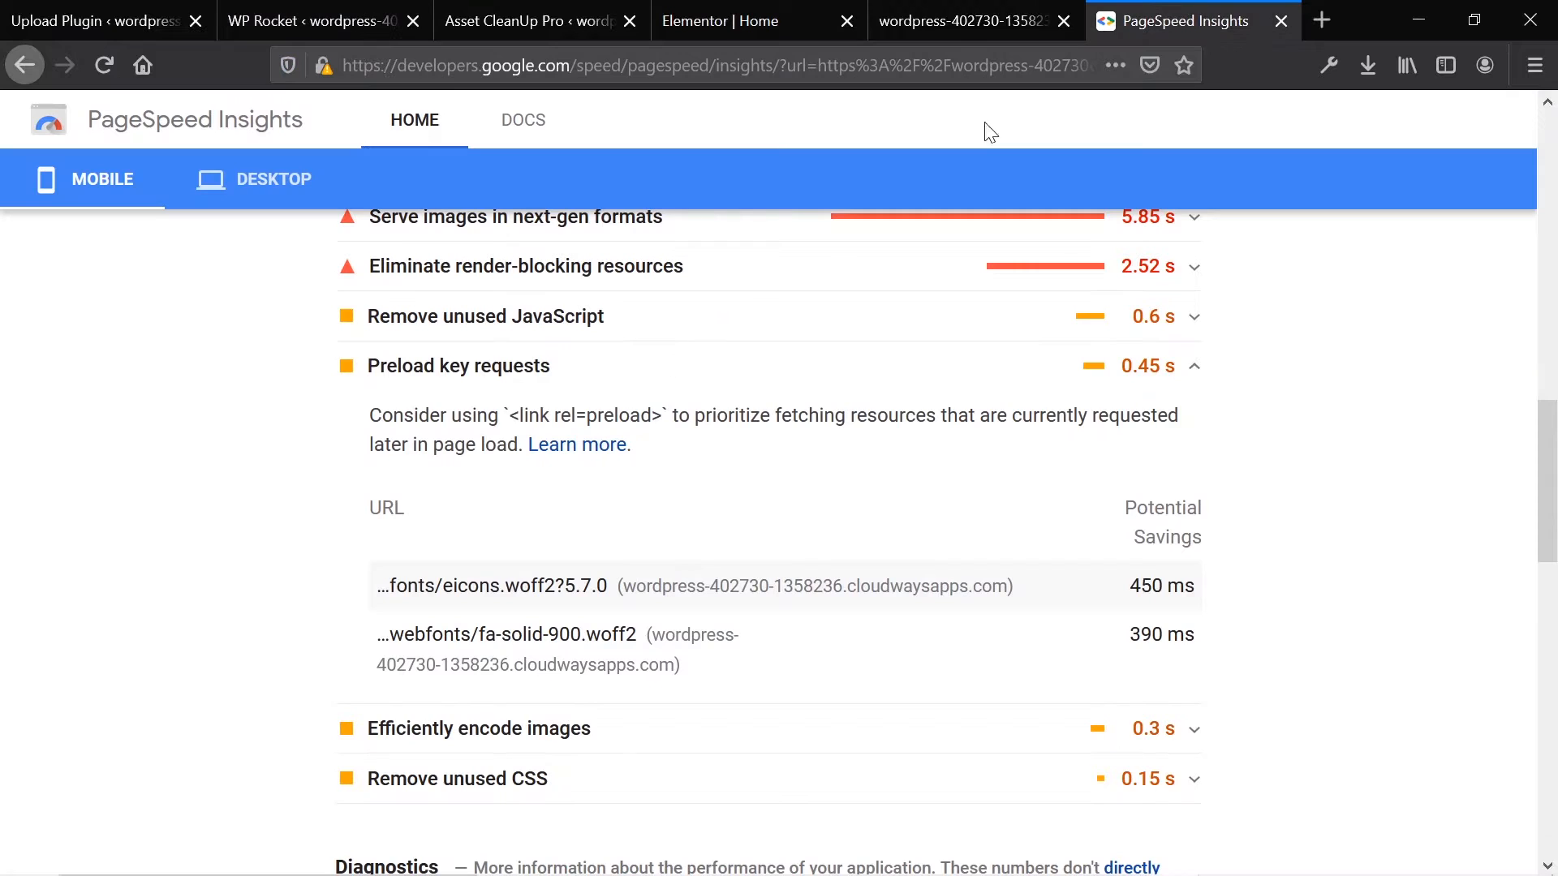
pyautogui.rightClick(522, 596)
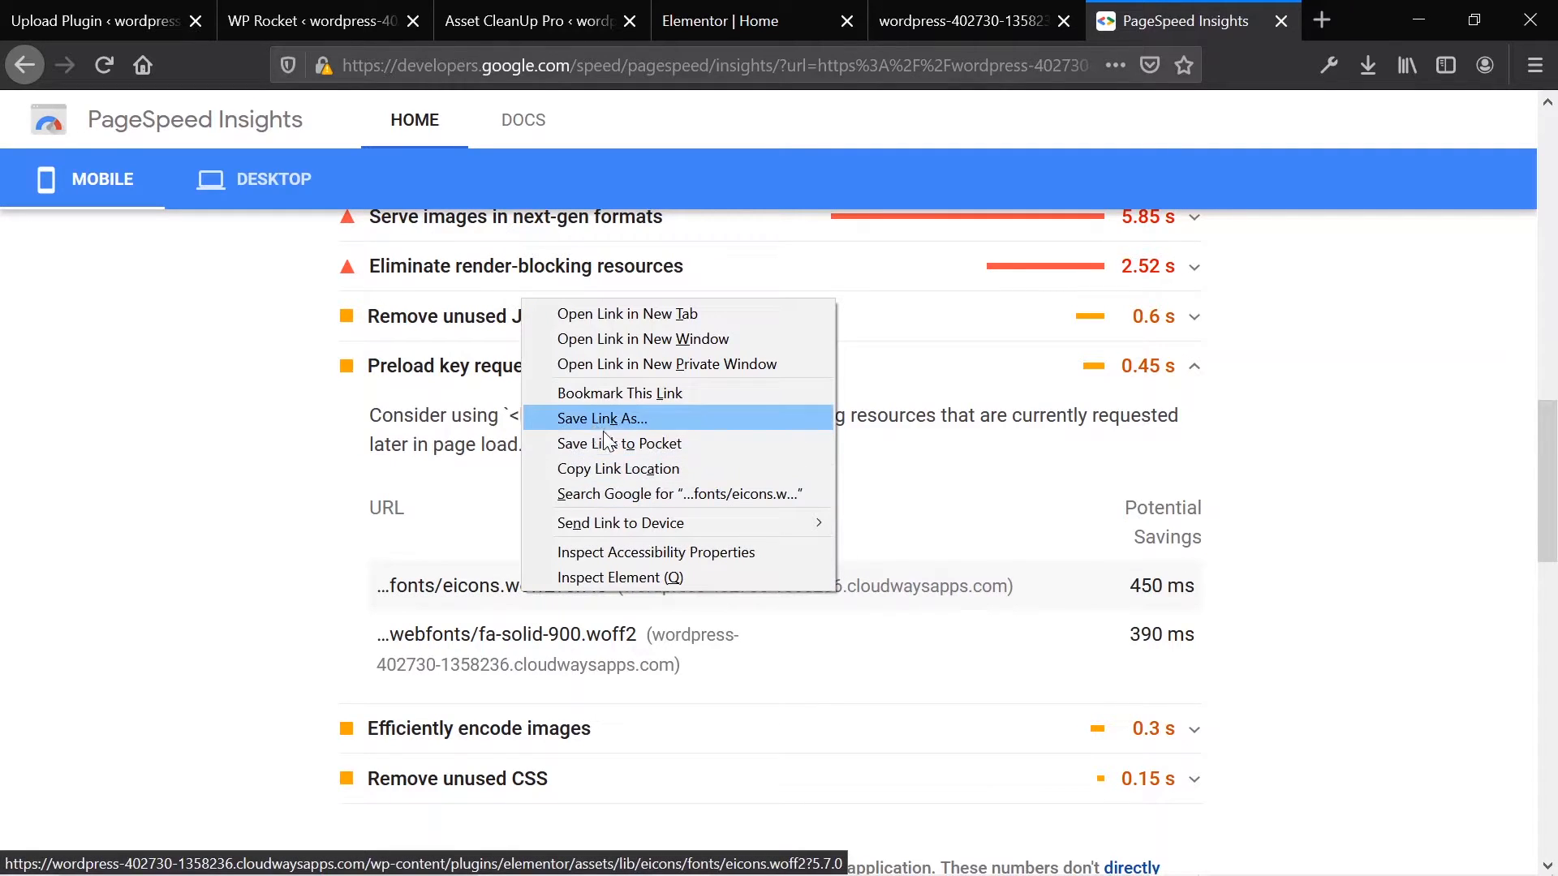
pyautogui.click(623, 490)
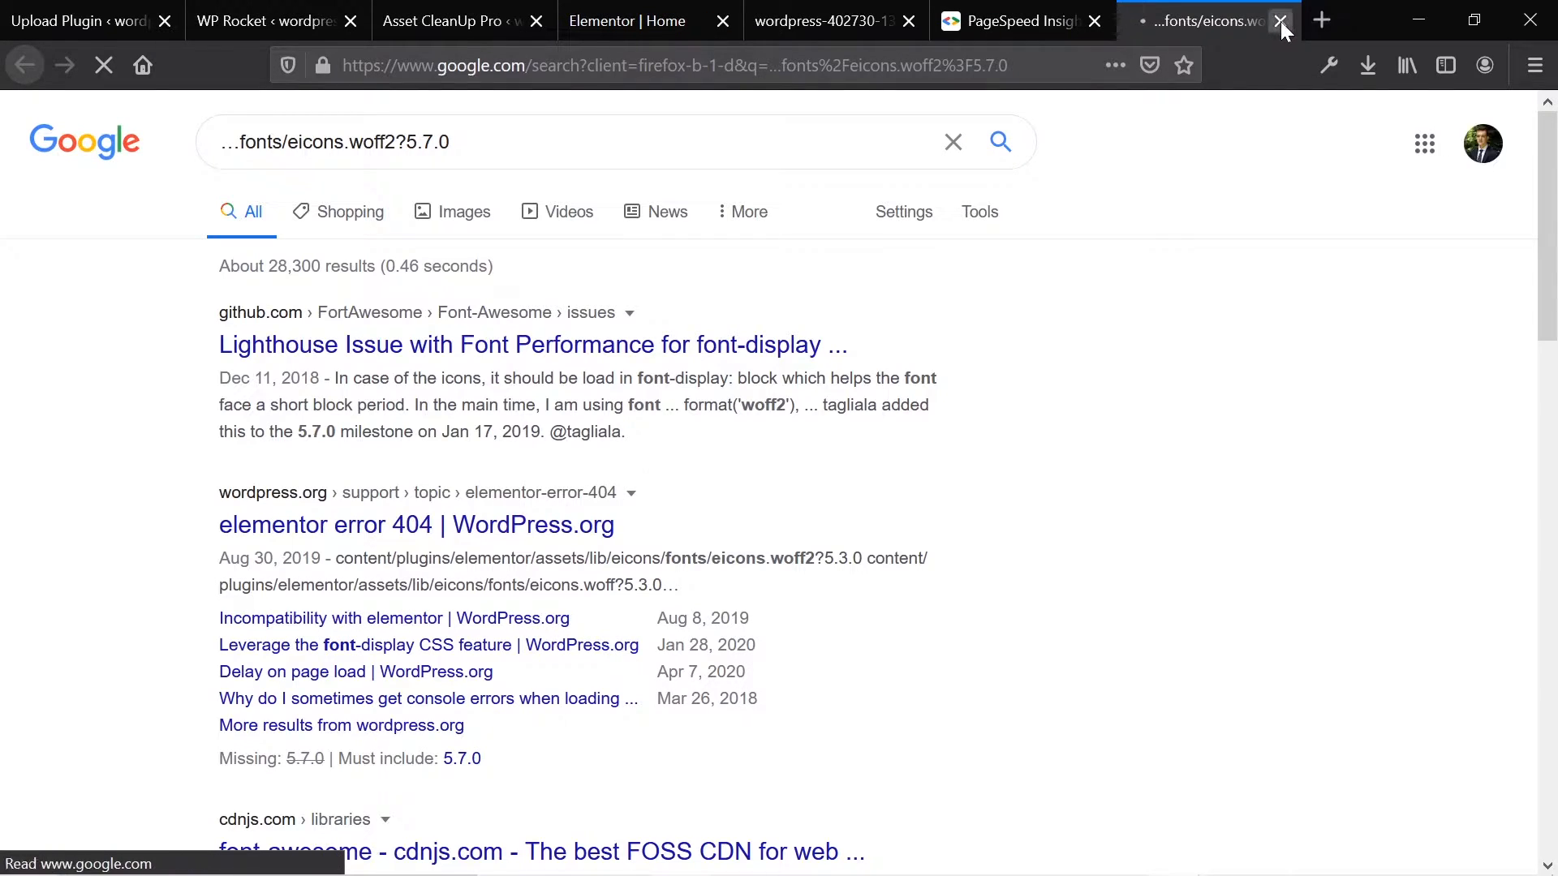
pyautogui.click(1280, 21)
pyautogui.rightClick(519, 592)
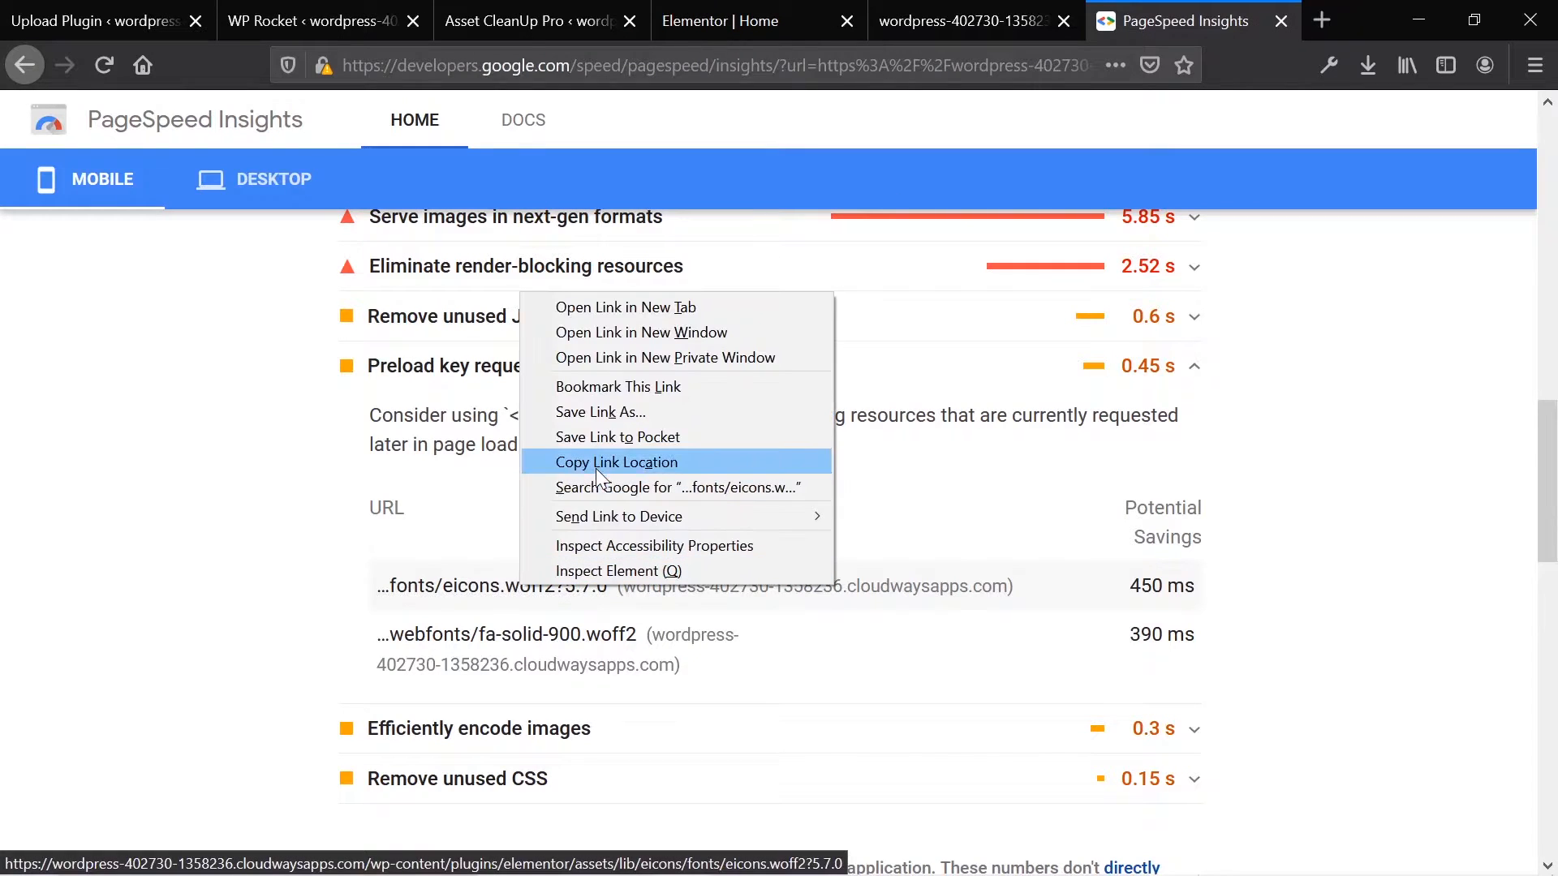
pyautogui.click(620, 464)
pyautogui.click(312, 20)
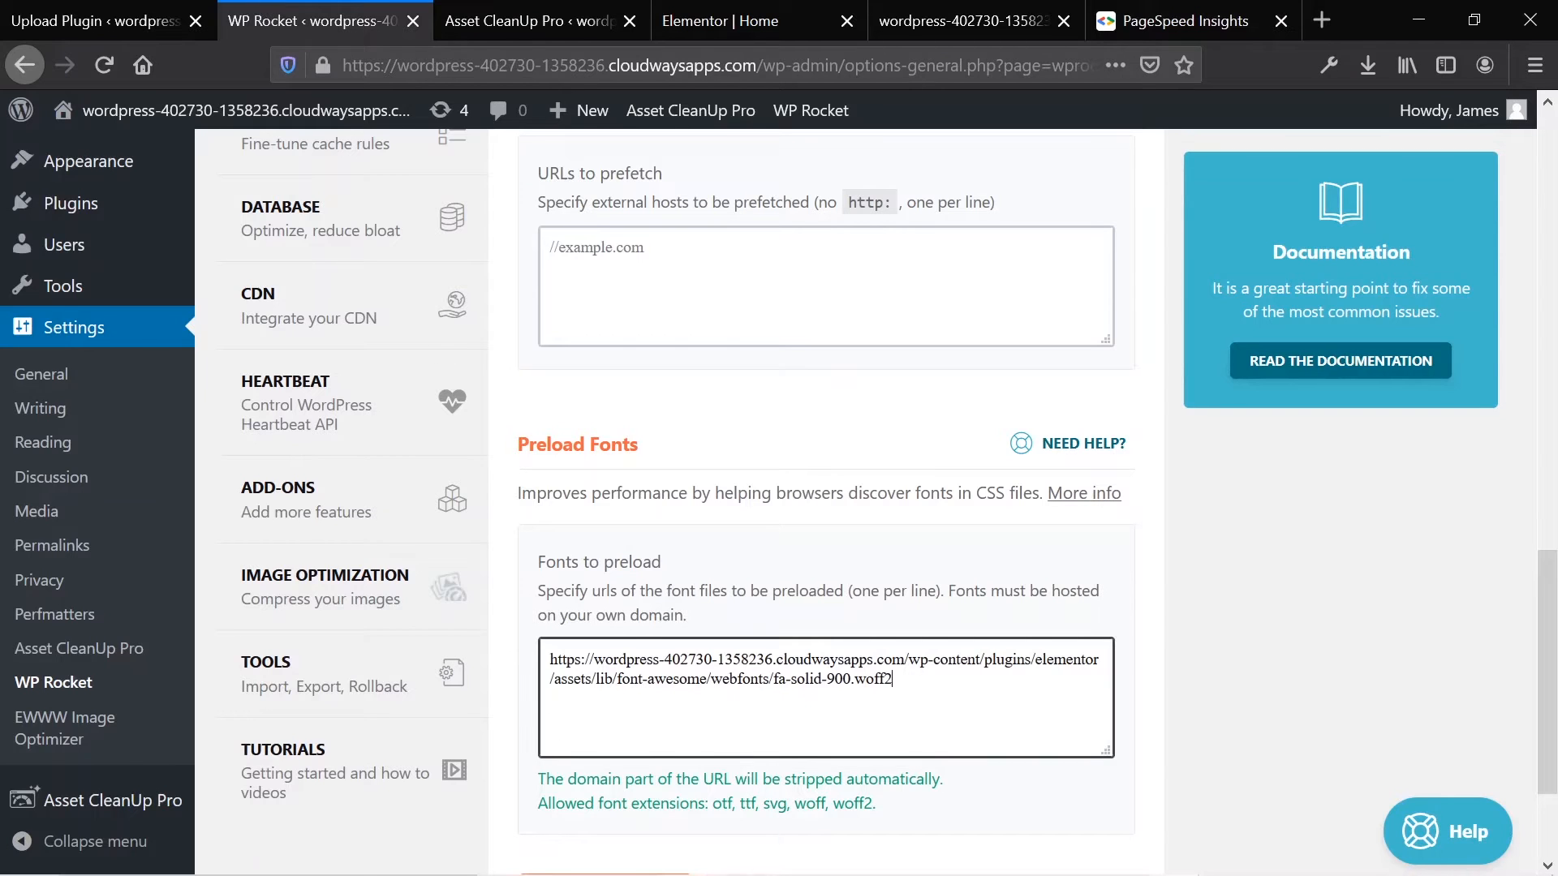
pyautogui.press('Return')
pyautogui.hotkey('ctrl', 'v')
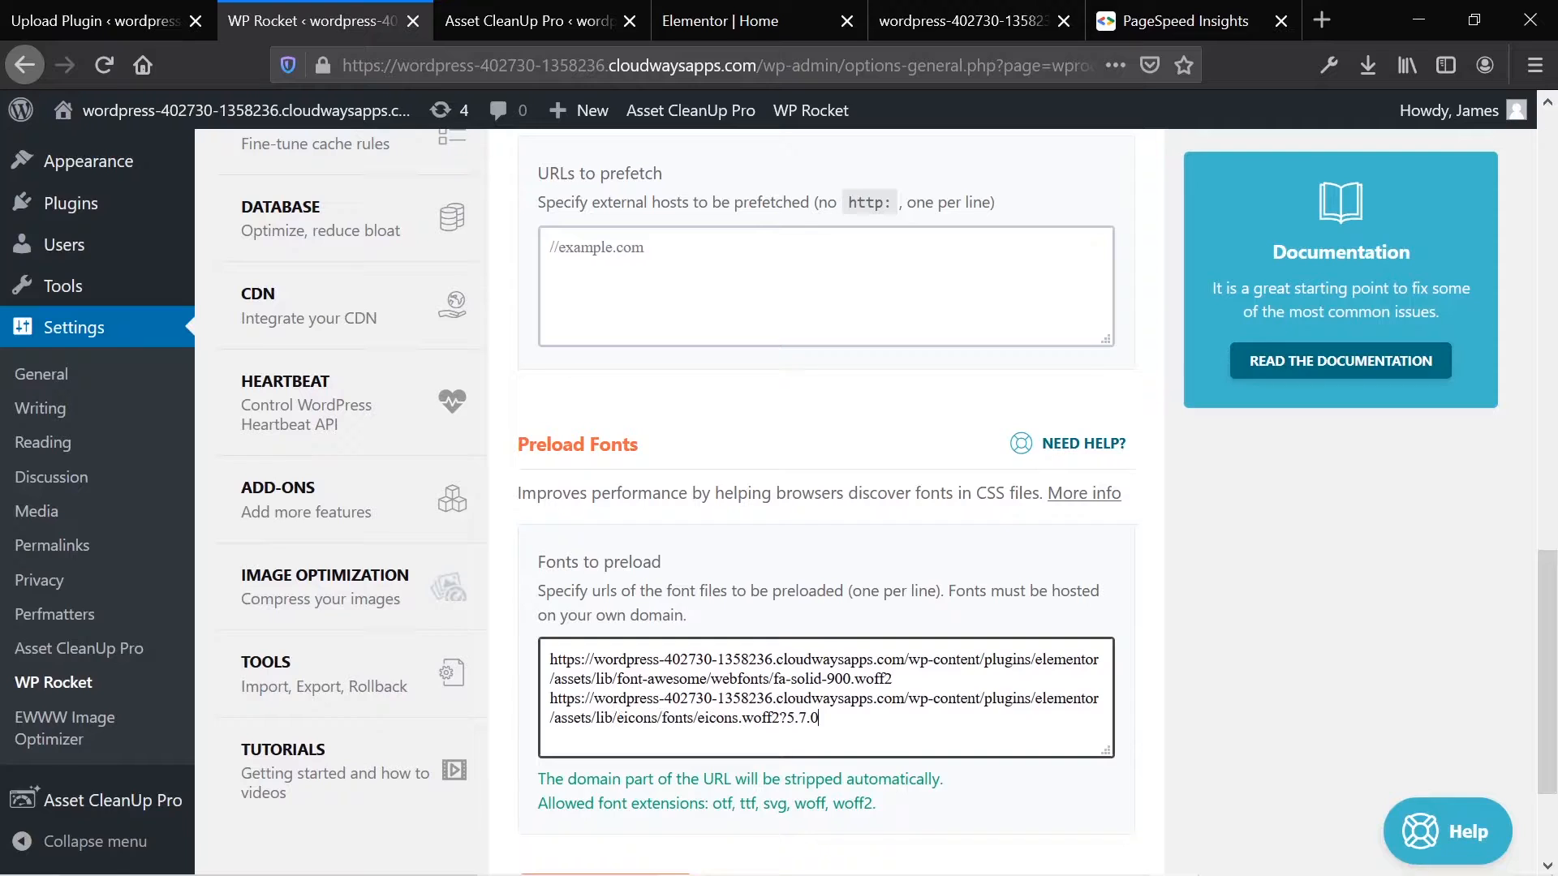
pyautogui.scroll(-2, 946, 695)
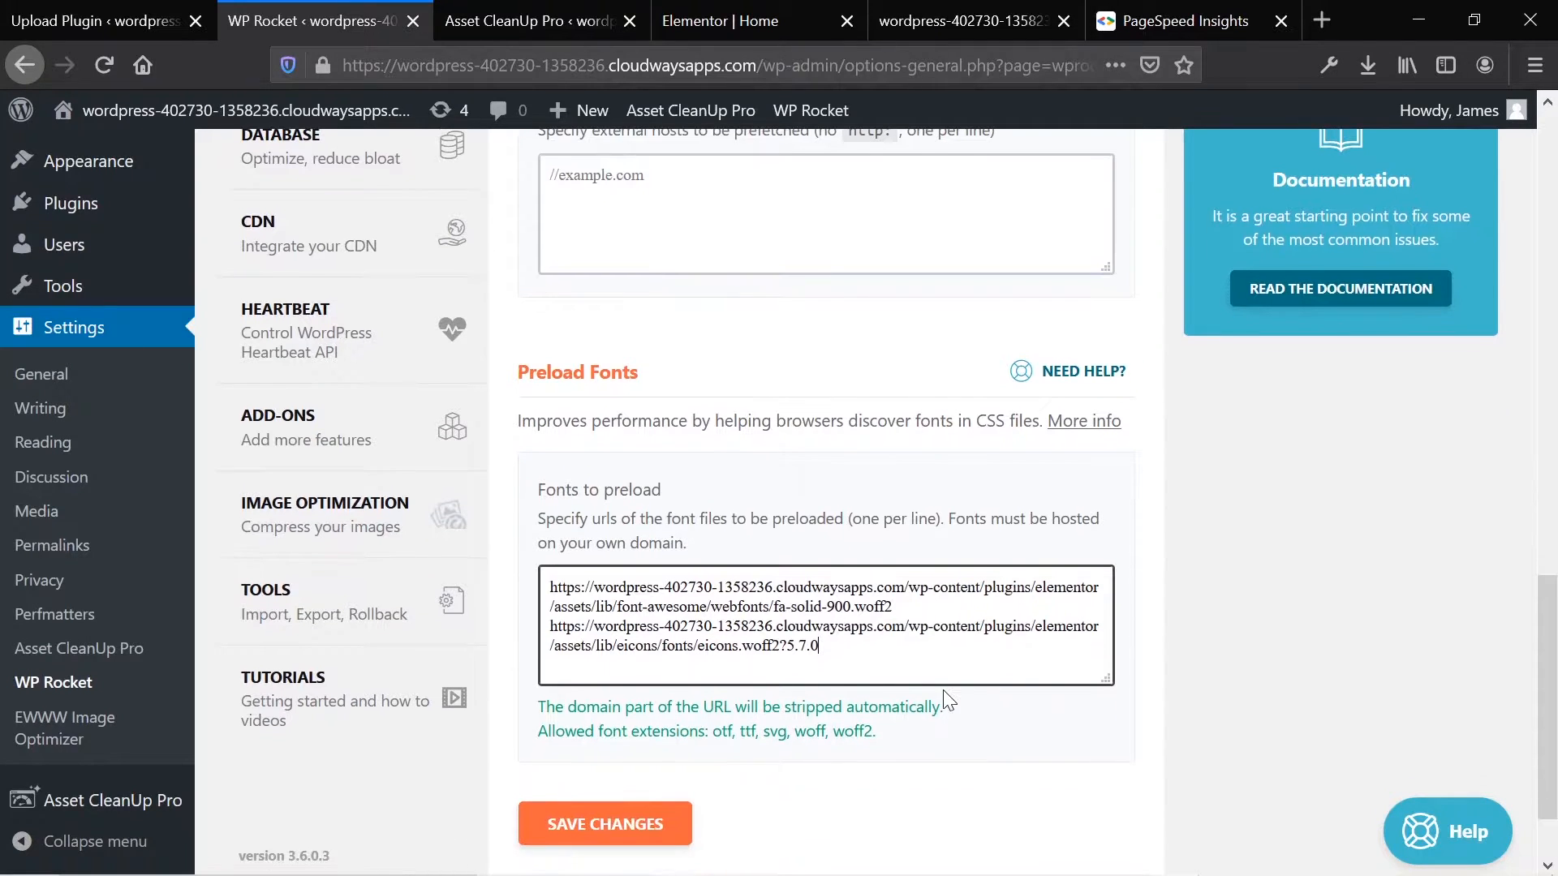
pyautogui.click(623, 744)
pyautogui.click(622, 744)
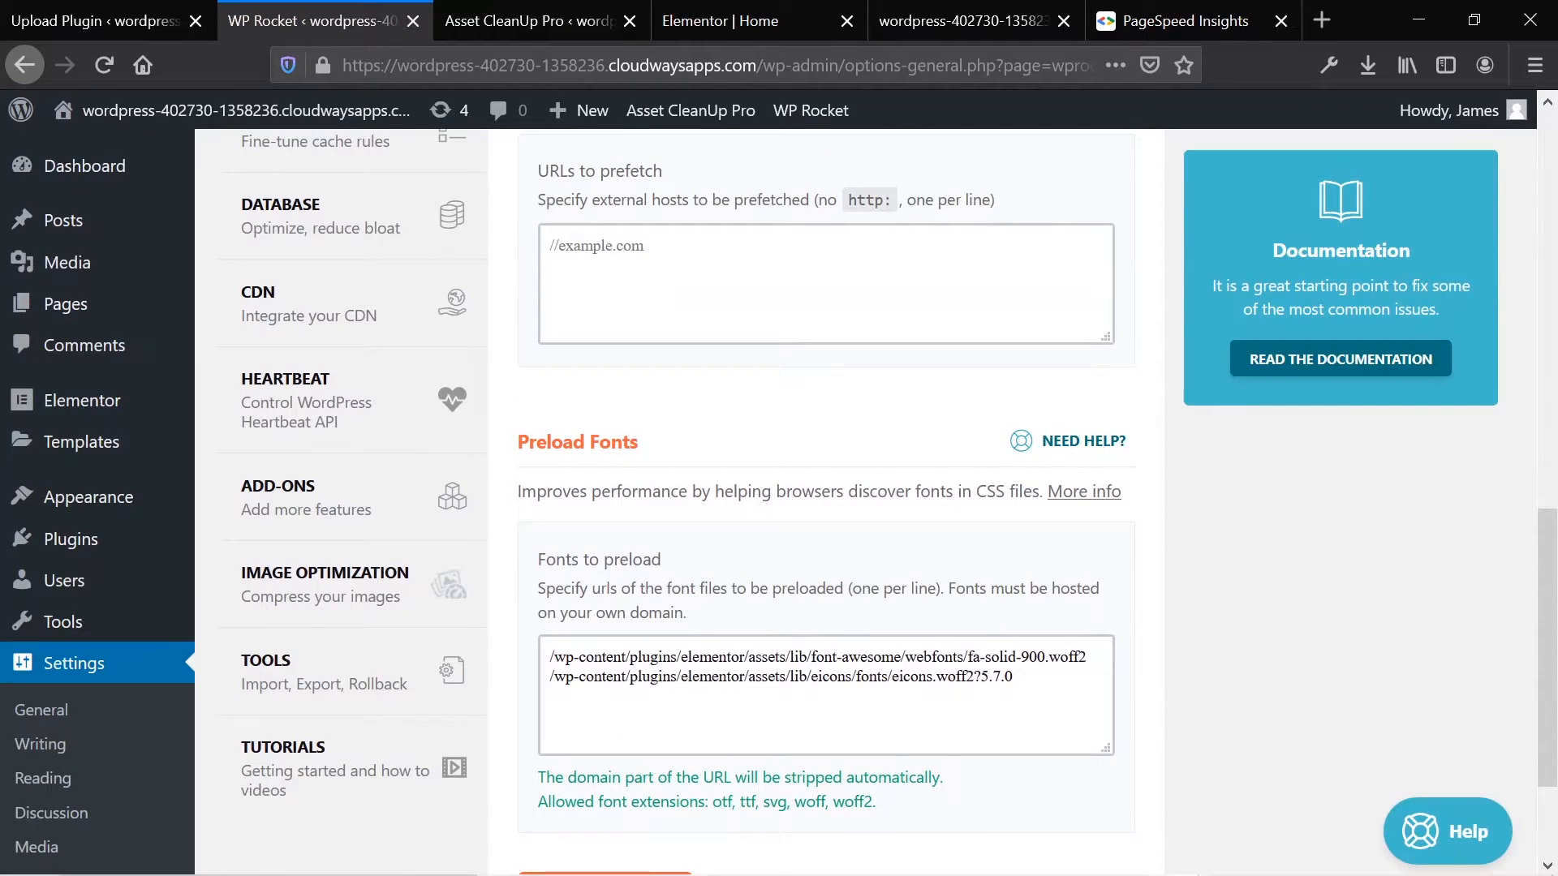
# Step: Check the saved font paths against the report's Preload key requests and save the Preload settings again
pyautogui.tripleClick(780, 676)
pyautogui.click(699, 677)
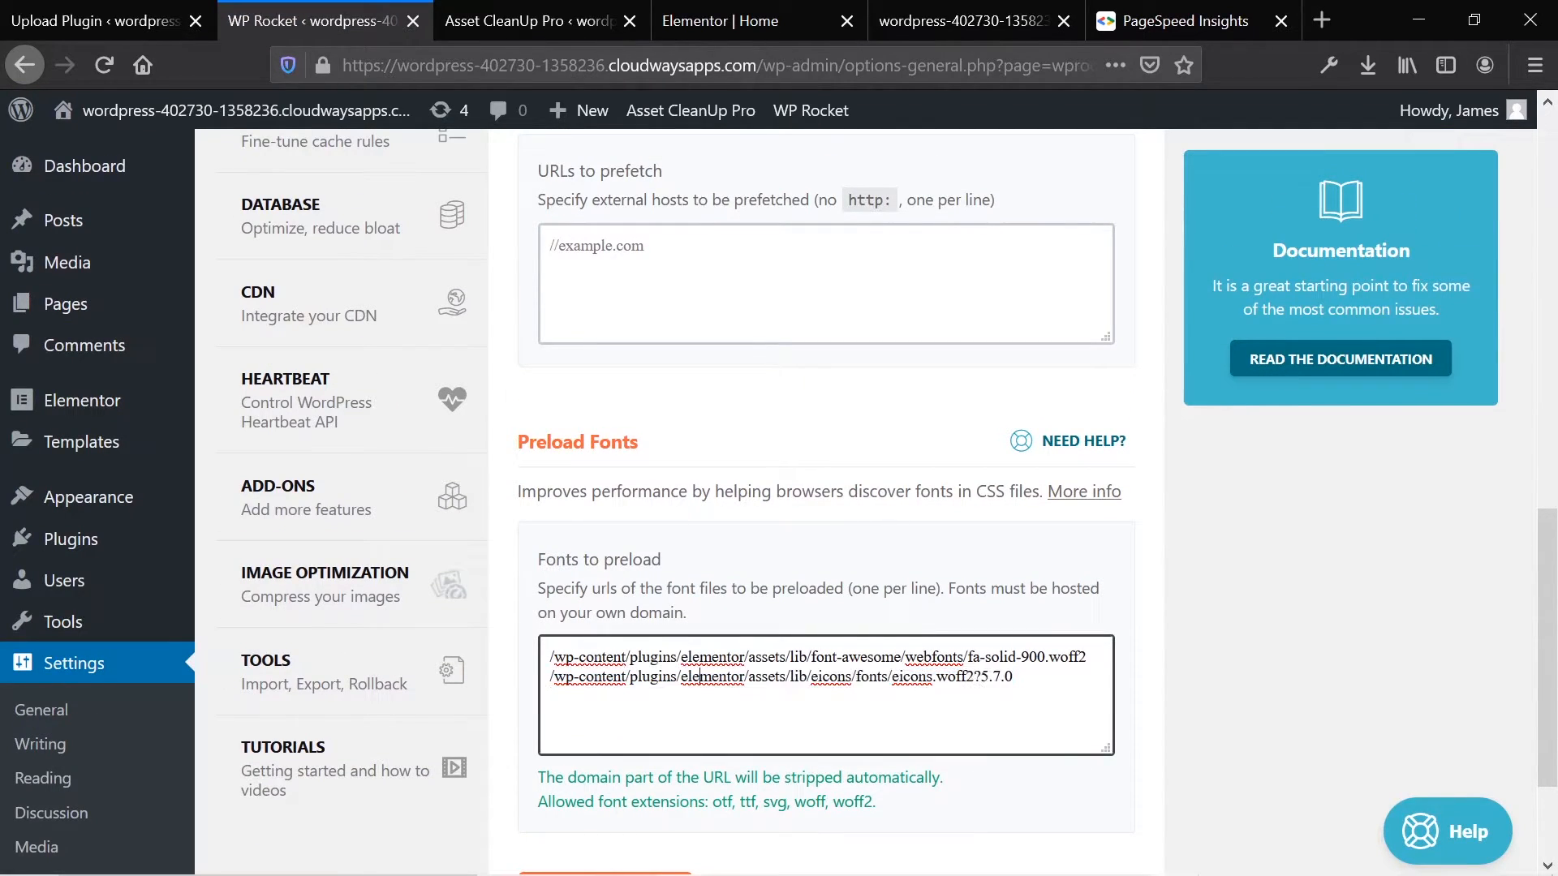
pyautogui.scroll(3, 521, 536)
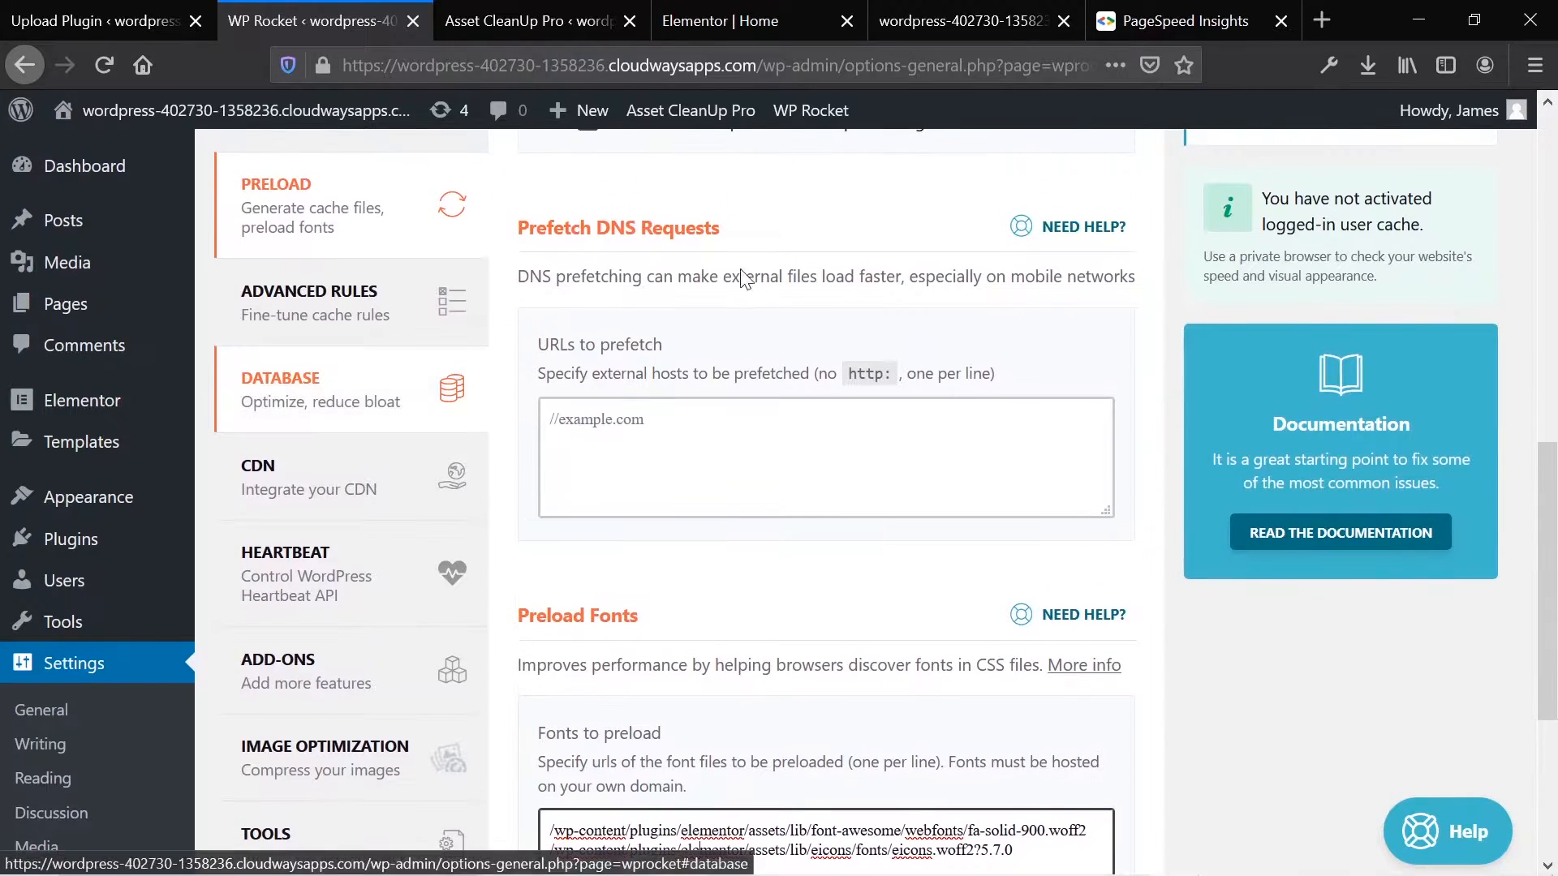
pyautogui.click(1217, 12)
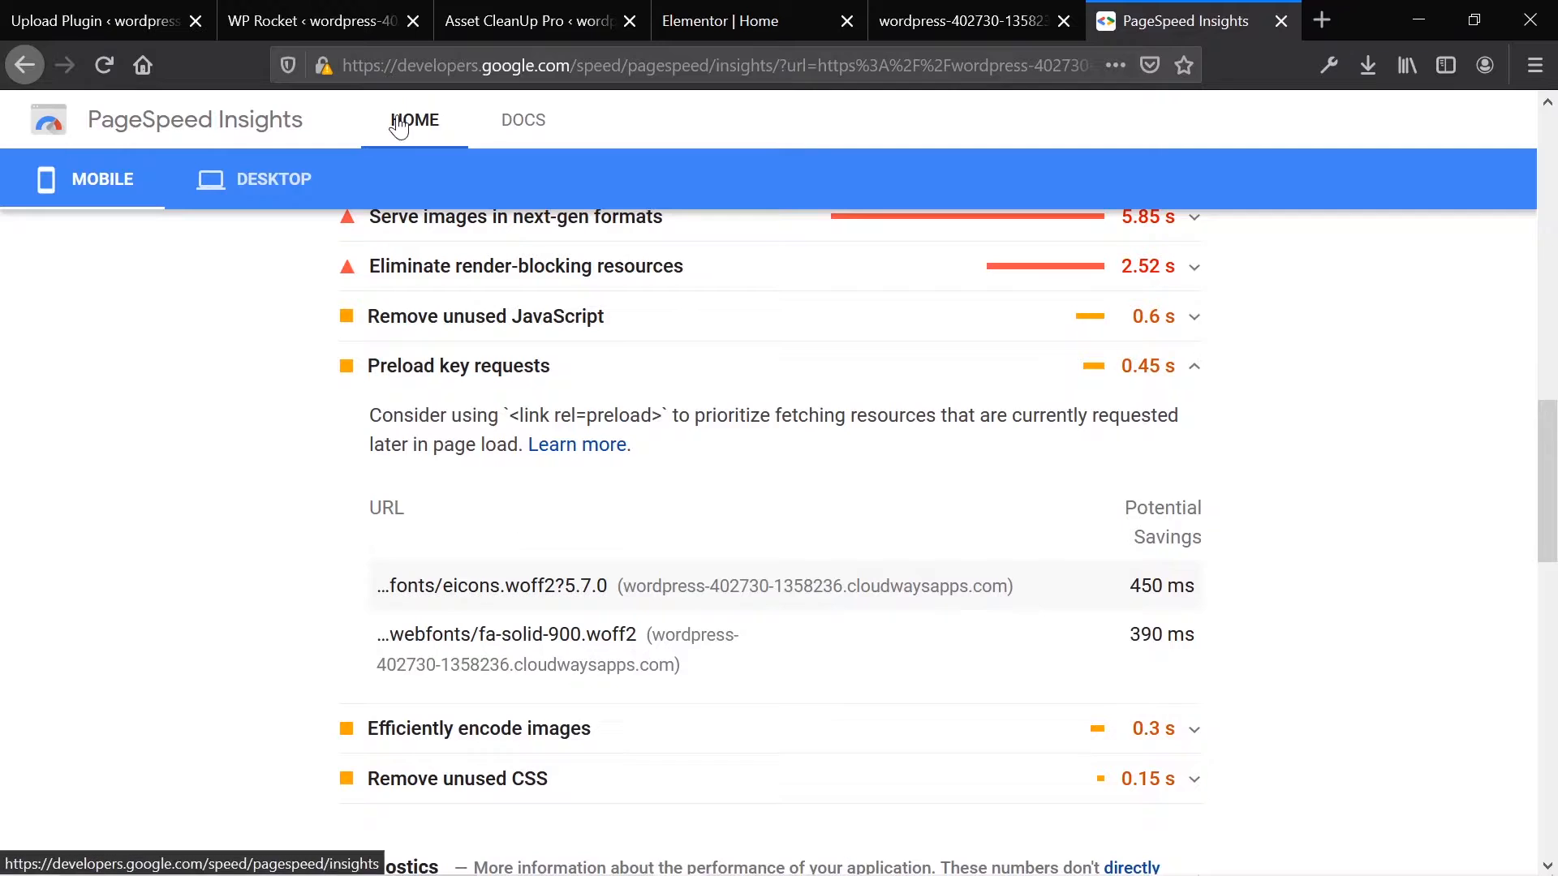
pyautogui.click(328, 18)
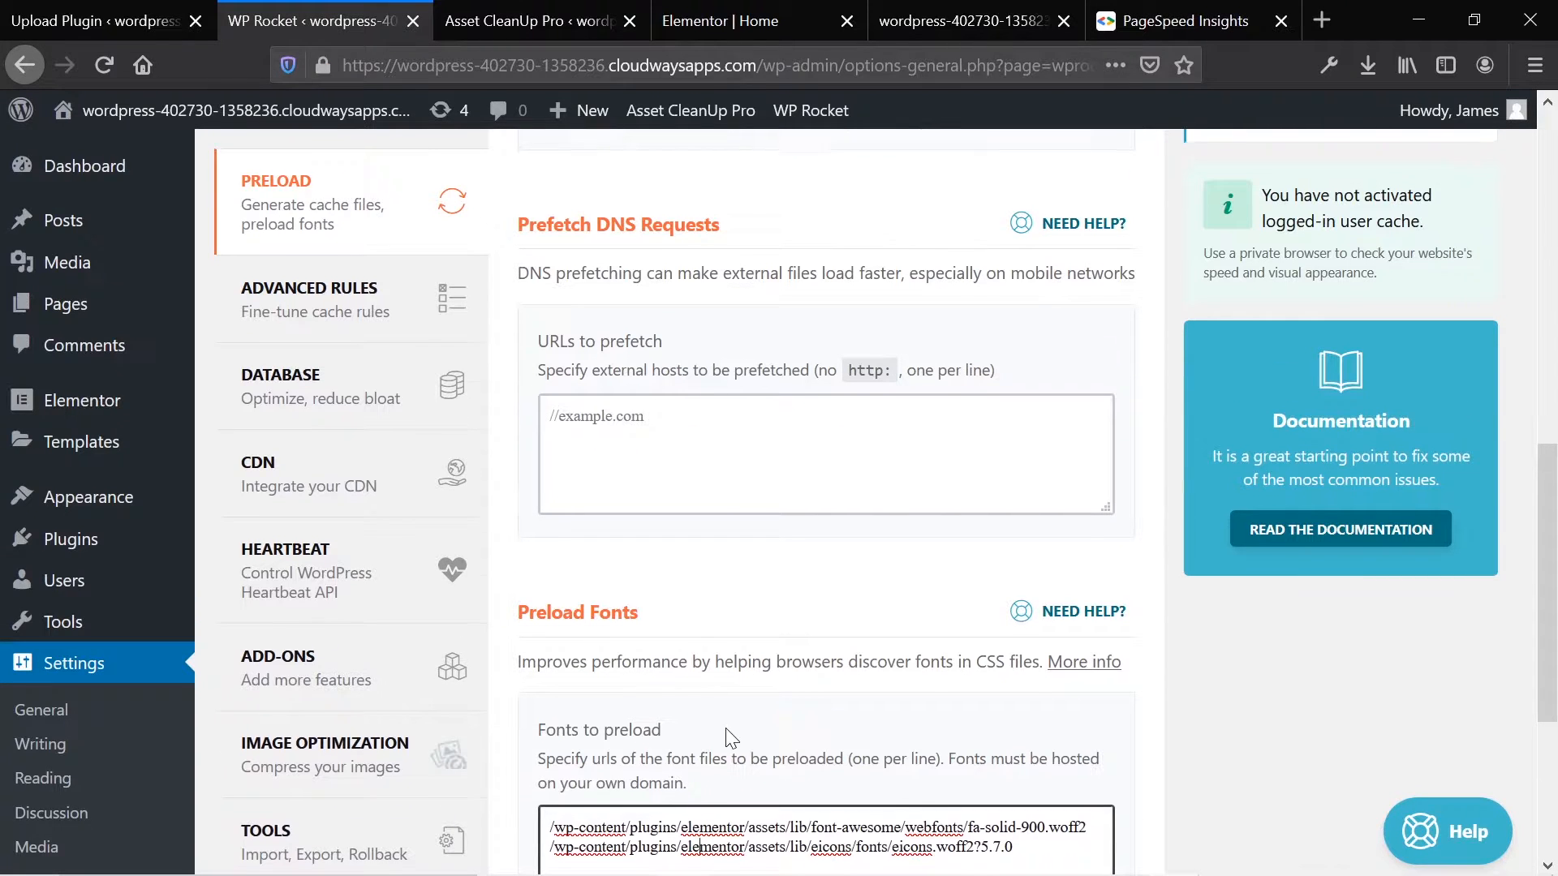
pyautogui.scroll(-6, 699, 811)
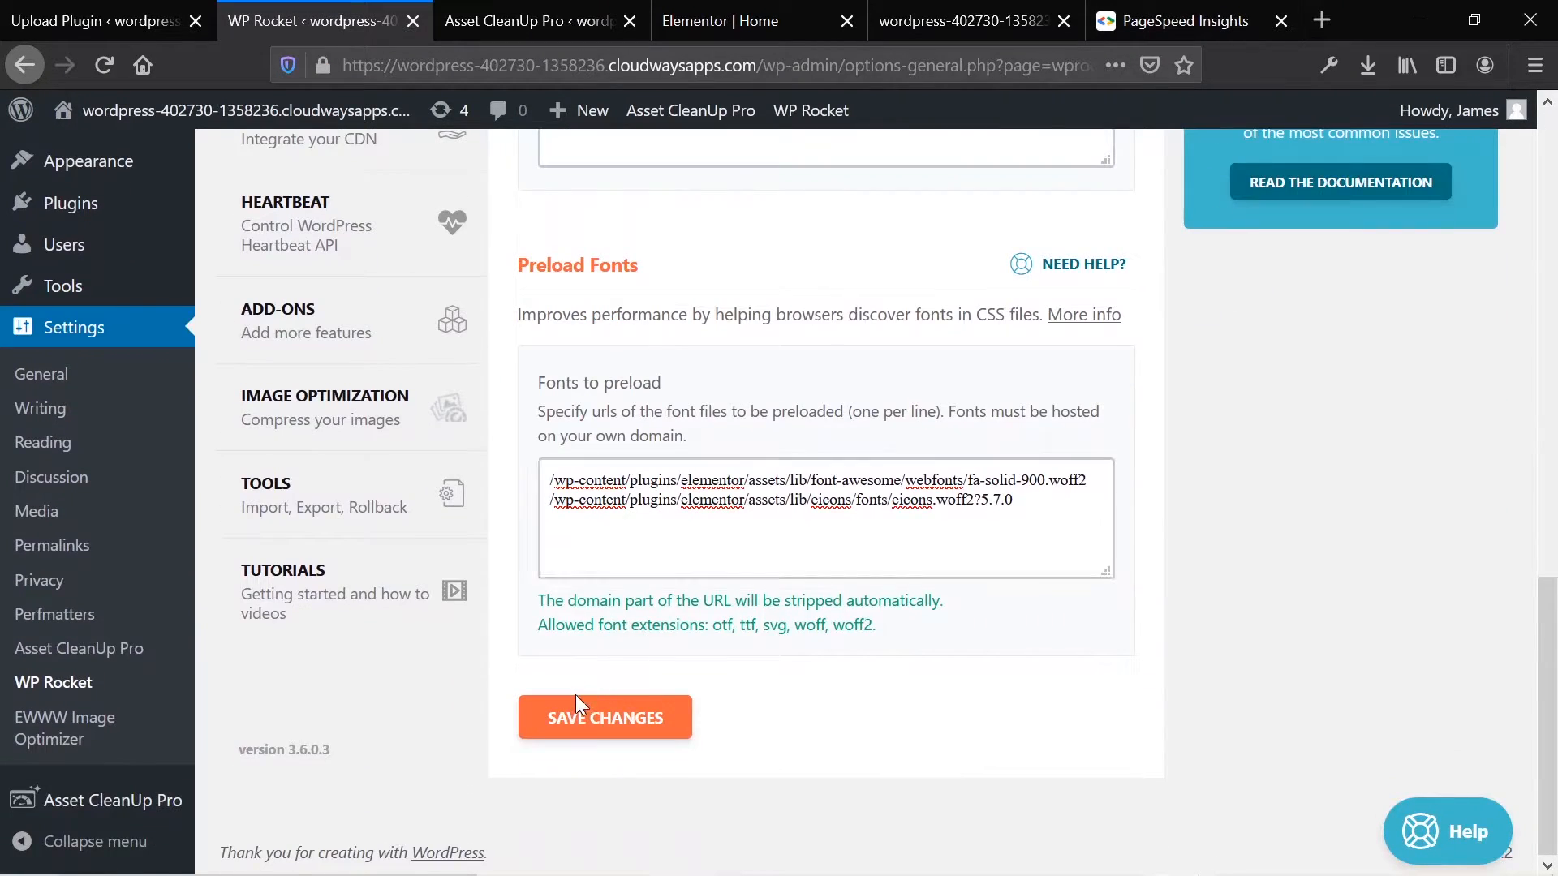
pyautogui.click(577, 705)
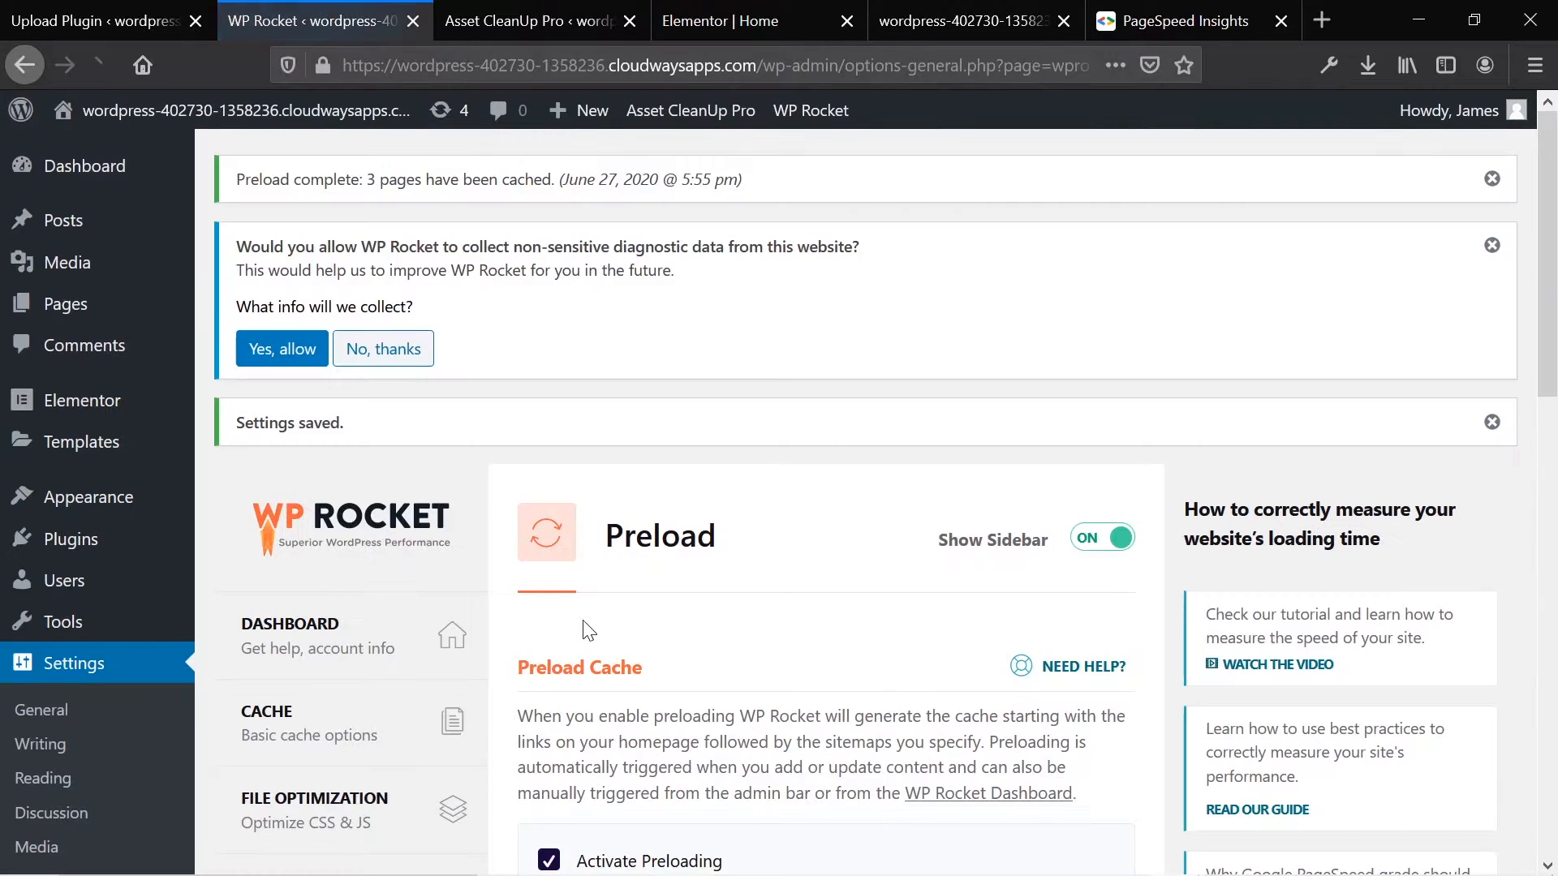
# Step: Open WP Rocket's Advanced Rules settings
pyautogui.scroll(-7, 582, 620)
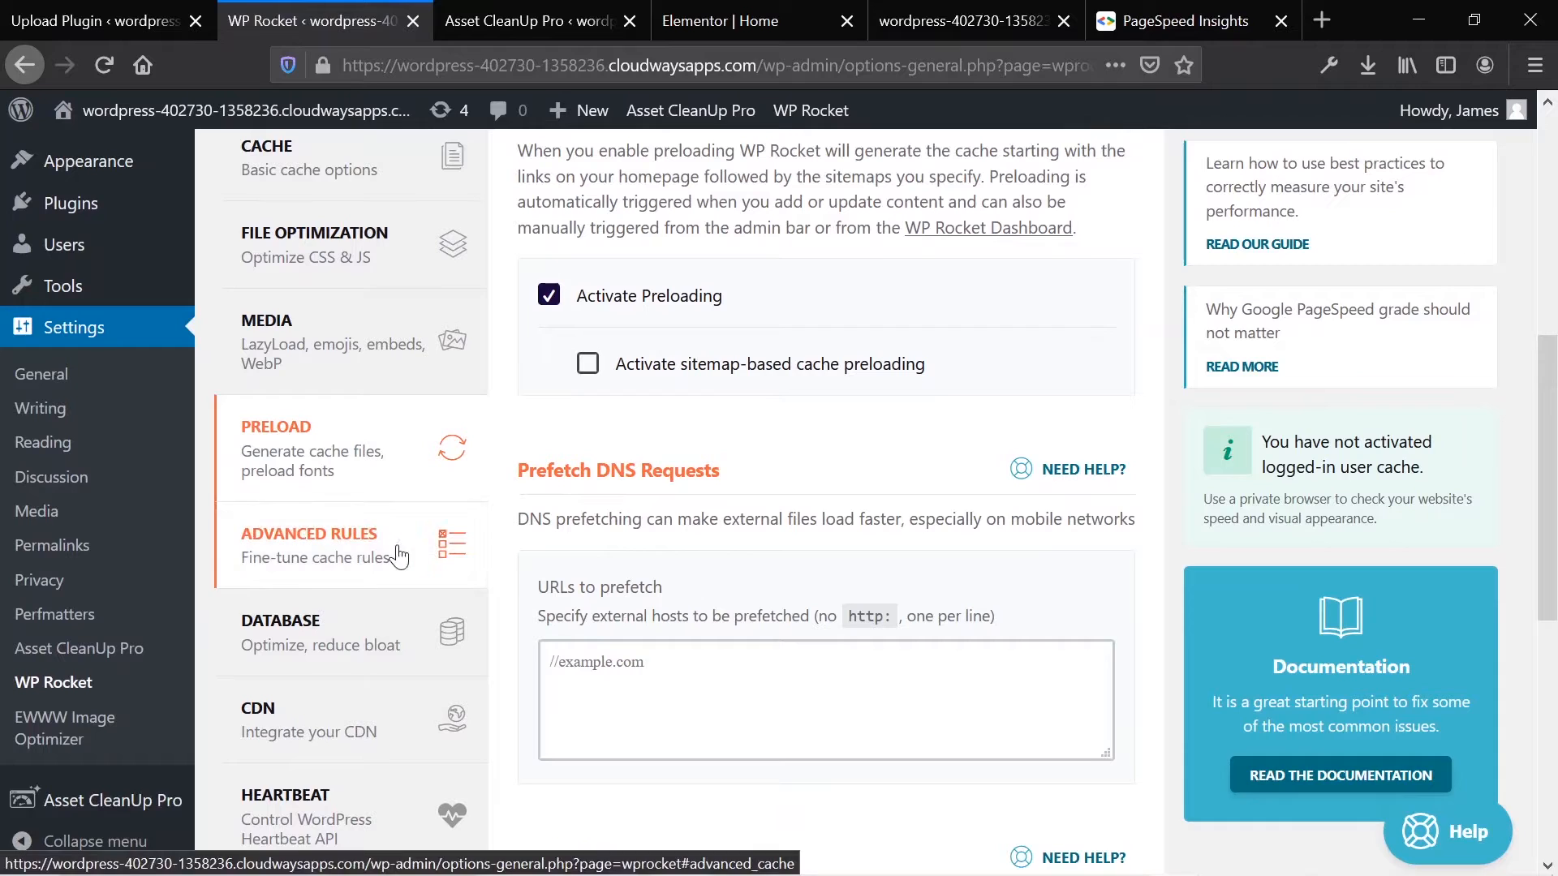
pyautogui.click(362, 586)
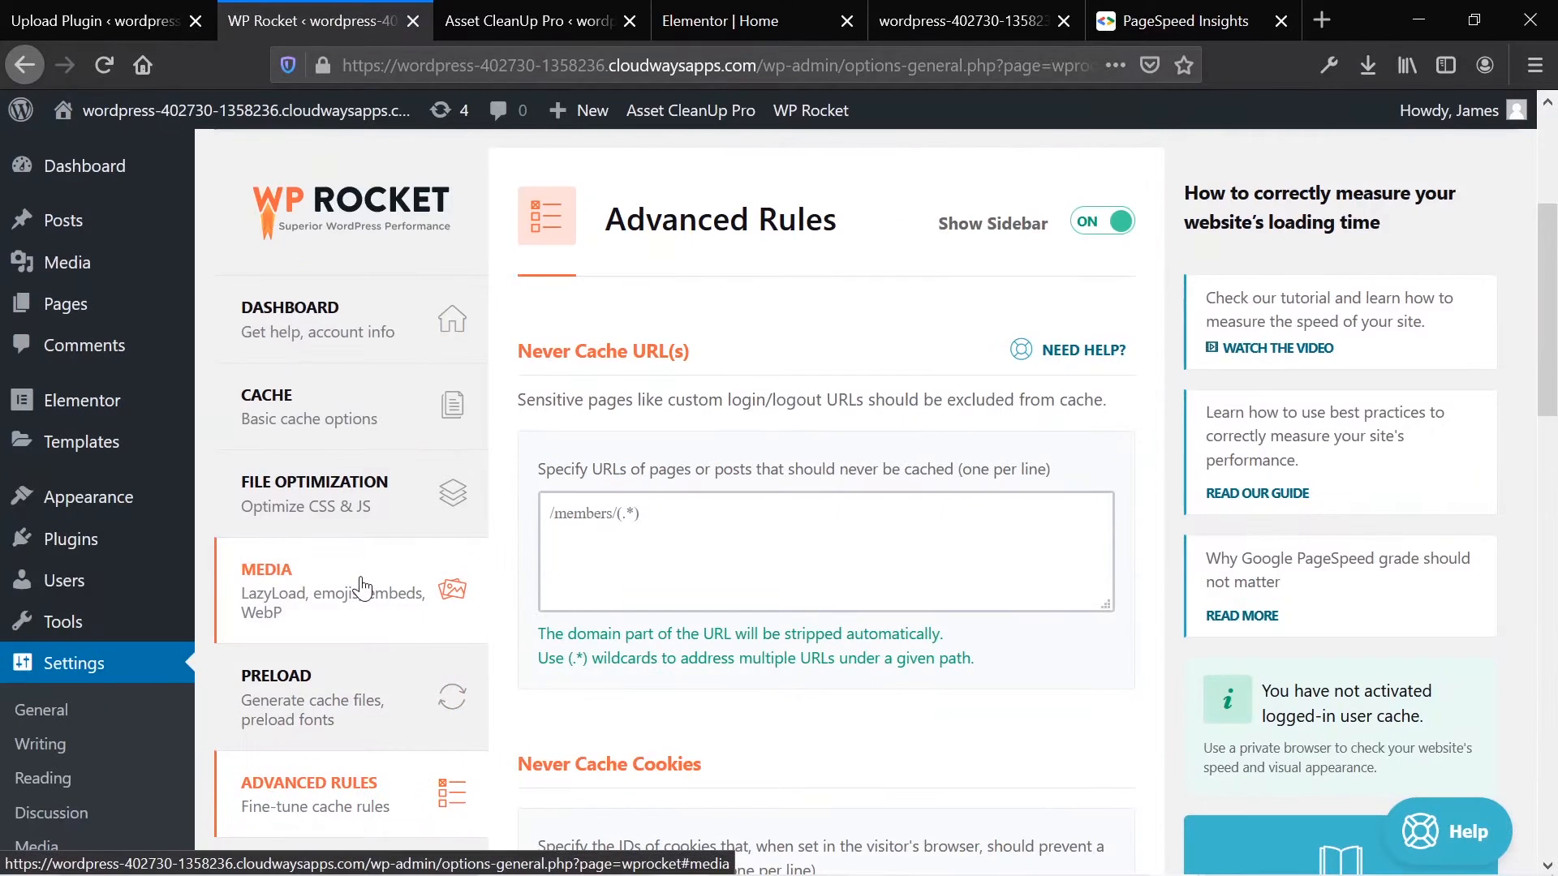
# Step: Review WP Rocket's Advanced Rules fields for never-cached URLs, cookies and user agents
pyautogui.scroll(-6, 362, 587)
pyautogui.scroll(-10, 300, 557)
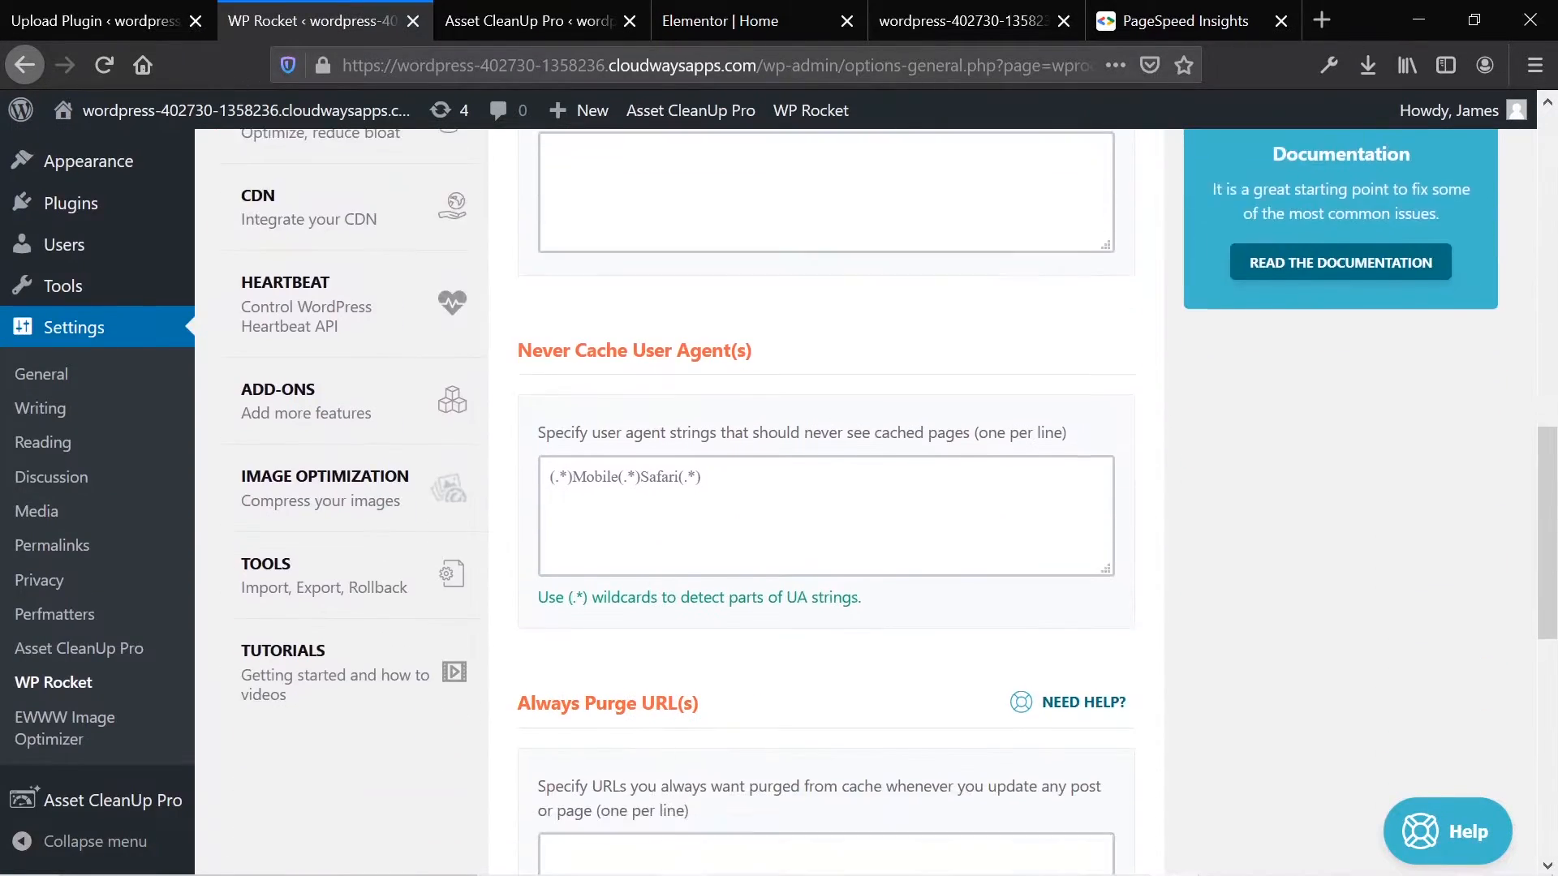
pyautogui.scroll(11, 300, 556)
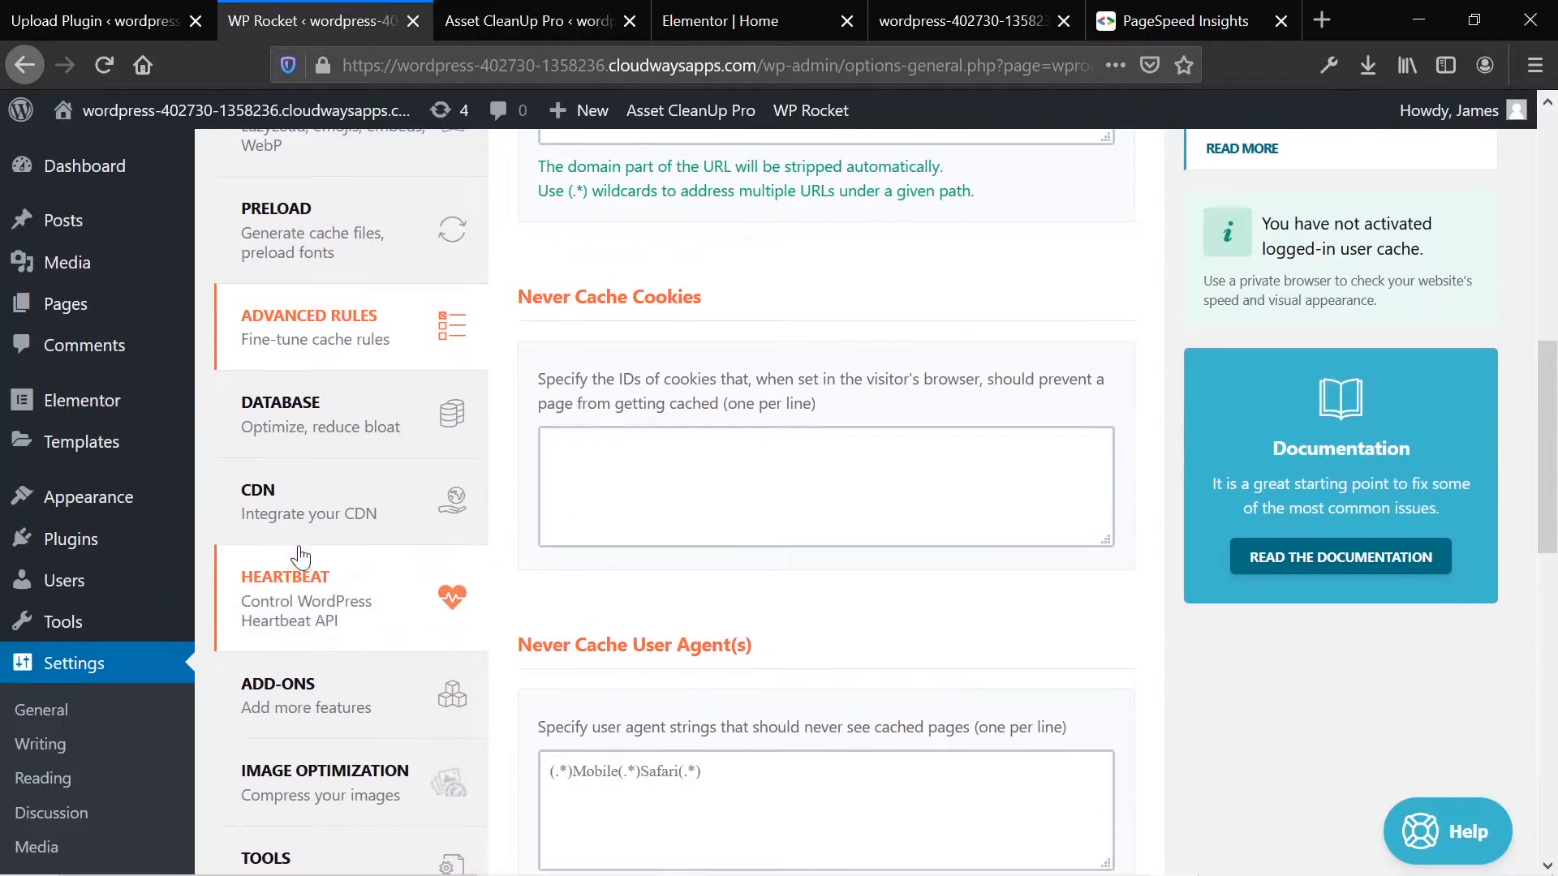
# Step: Review WP Rocket's Database cleanup options for posts, comments and transients, and open the CDN settings
pyautogui.click(324, 416)
pyautogui.scroll(-4, 377, 596)
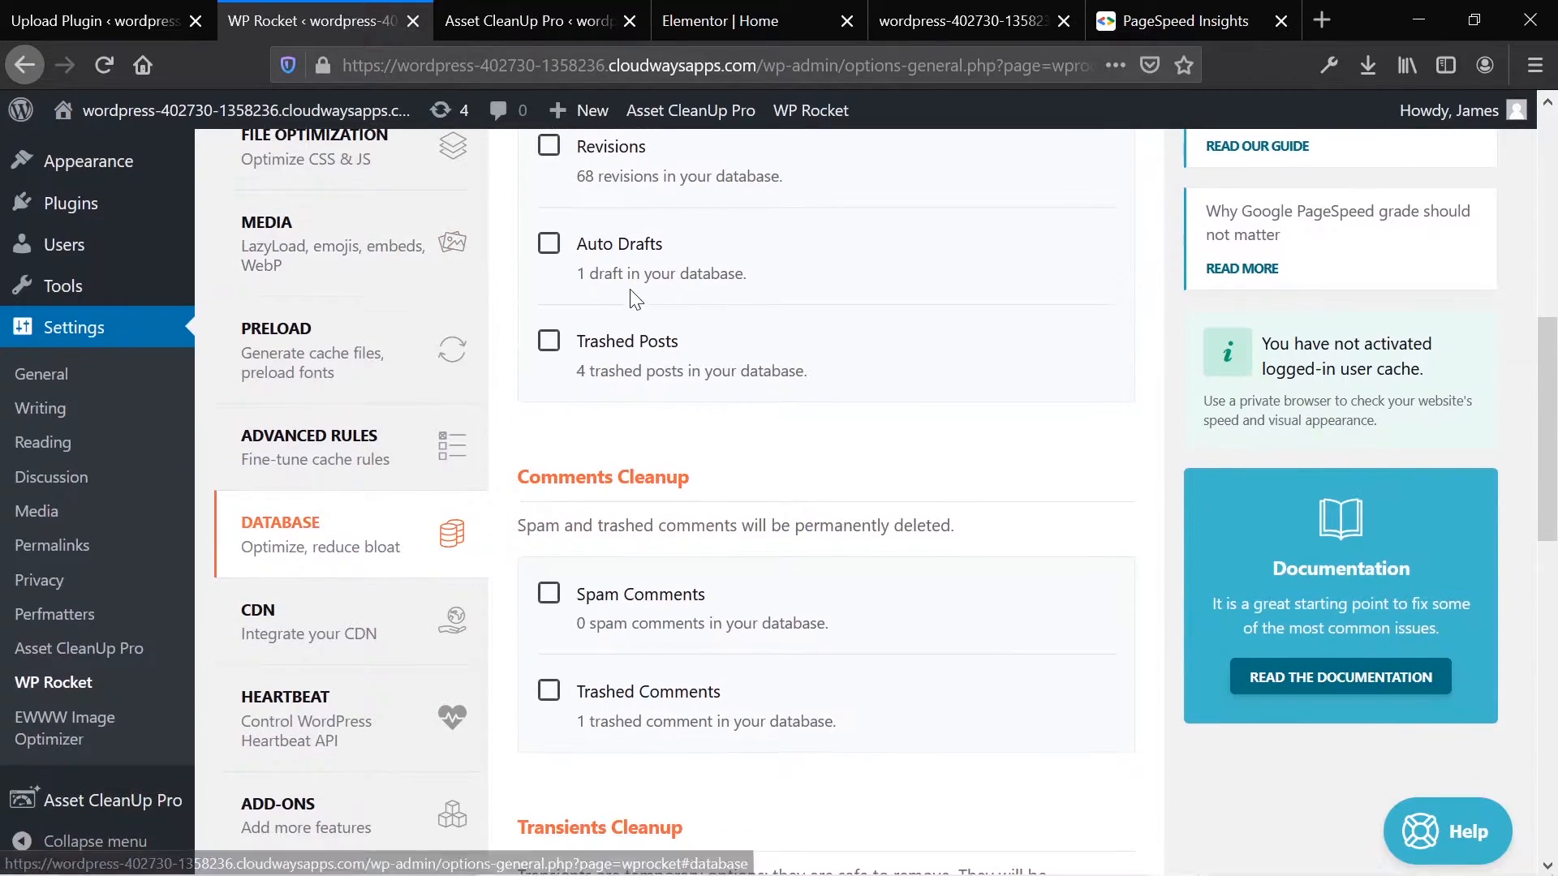
pyautogui.scroll(-2, 637, 588)
pyautogui.scroll(-2, 641, 590)
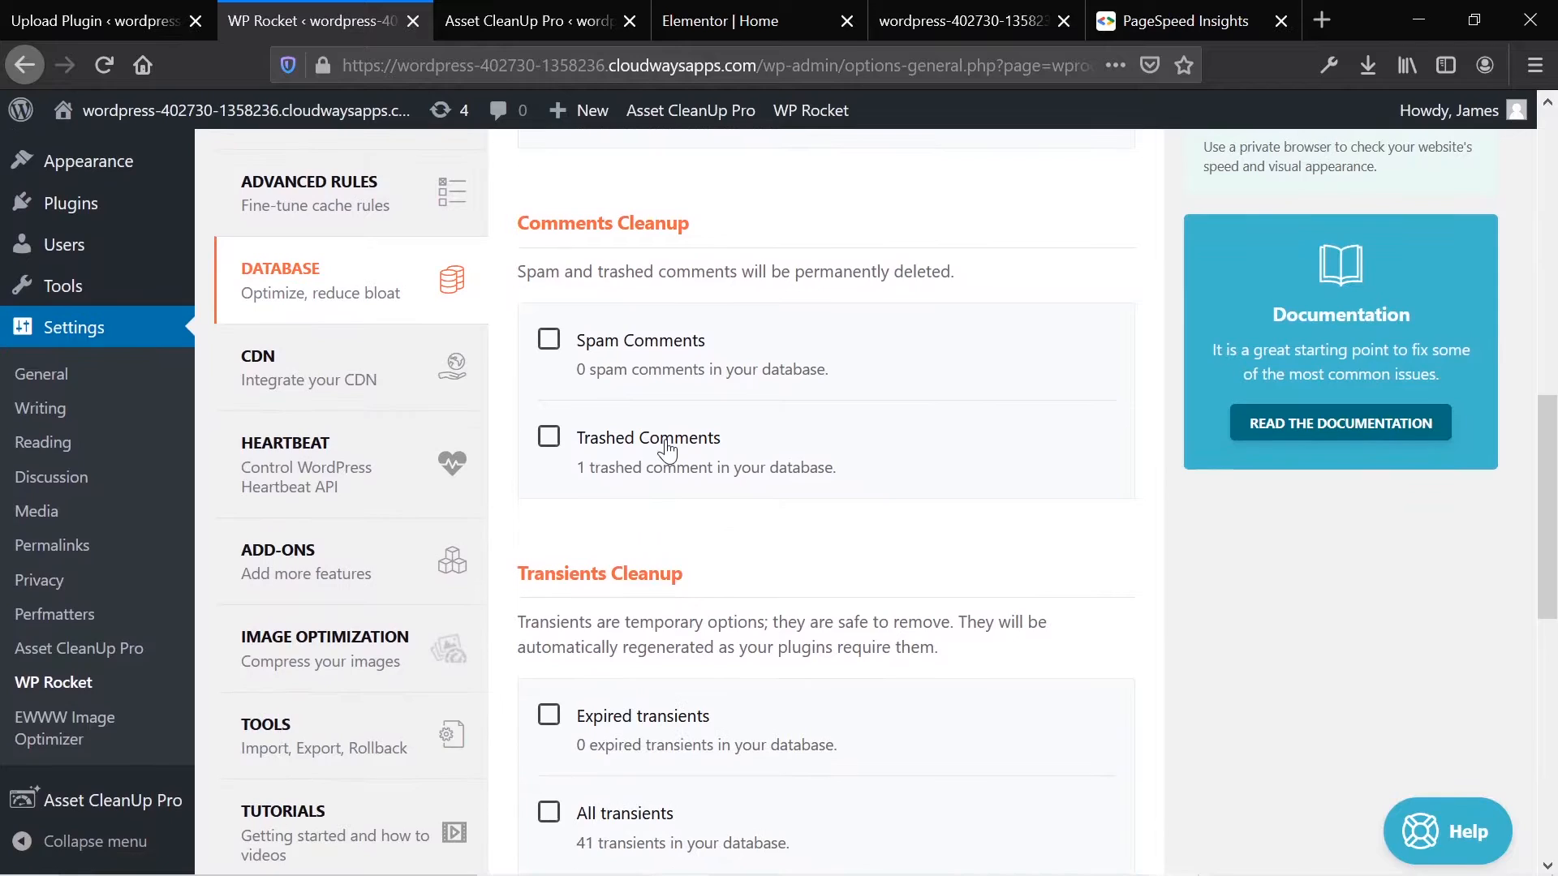
pyautogui.scroll(3, 665, 439)
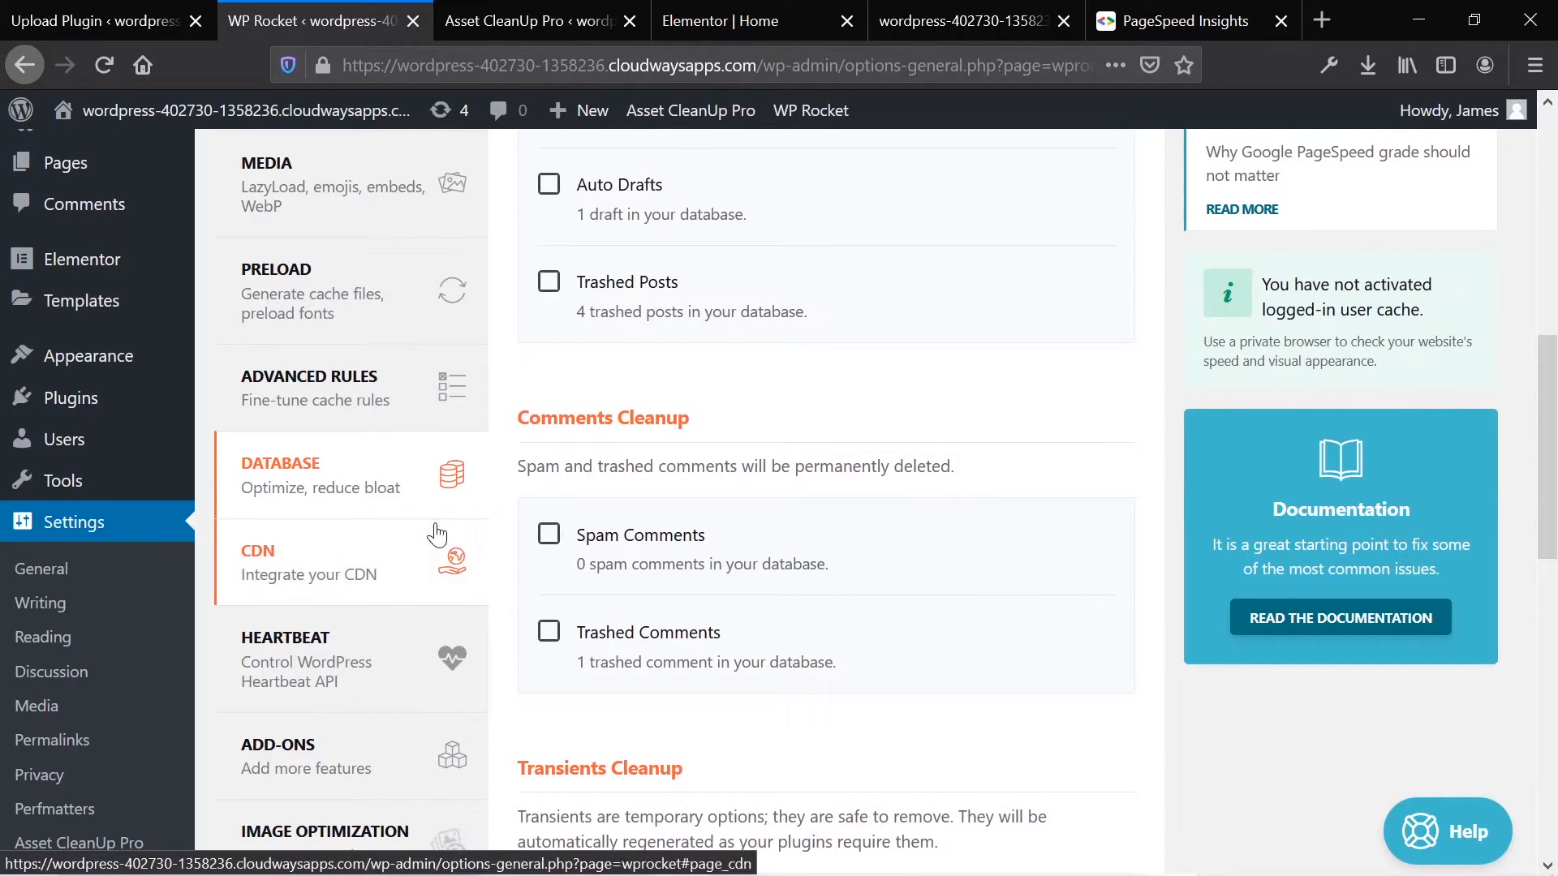
pyautogui.click(410, 572)
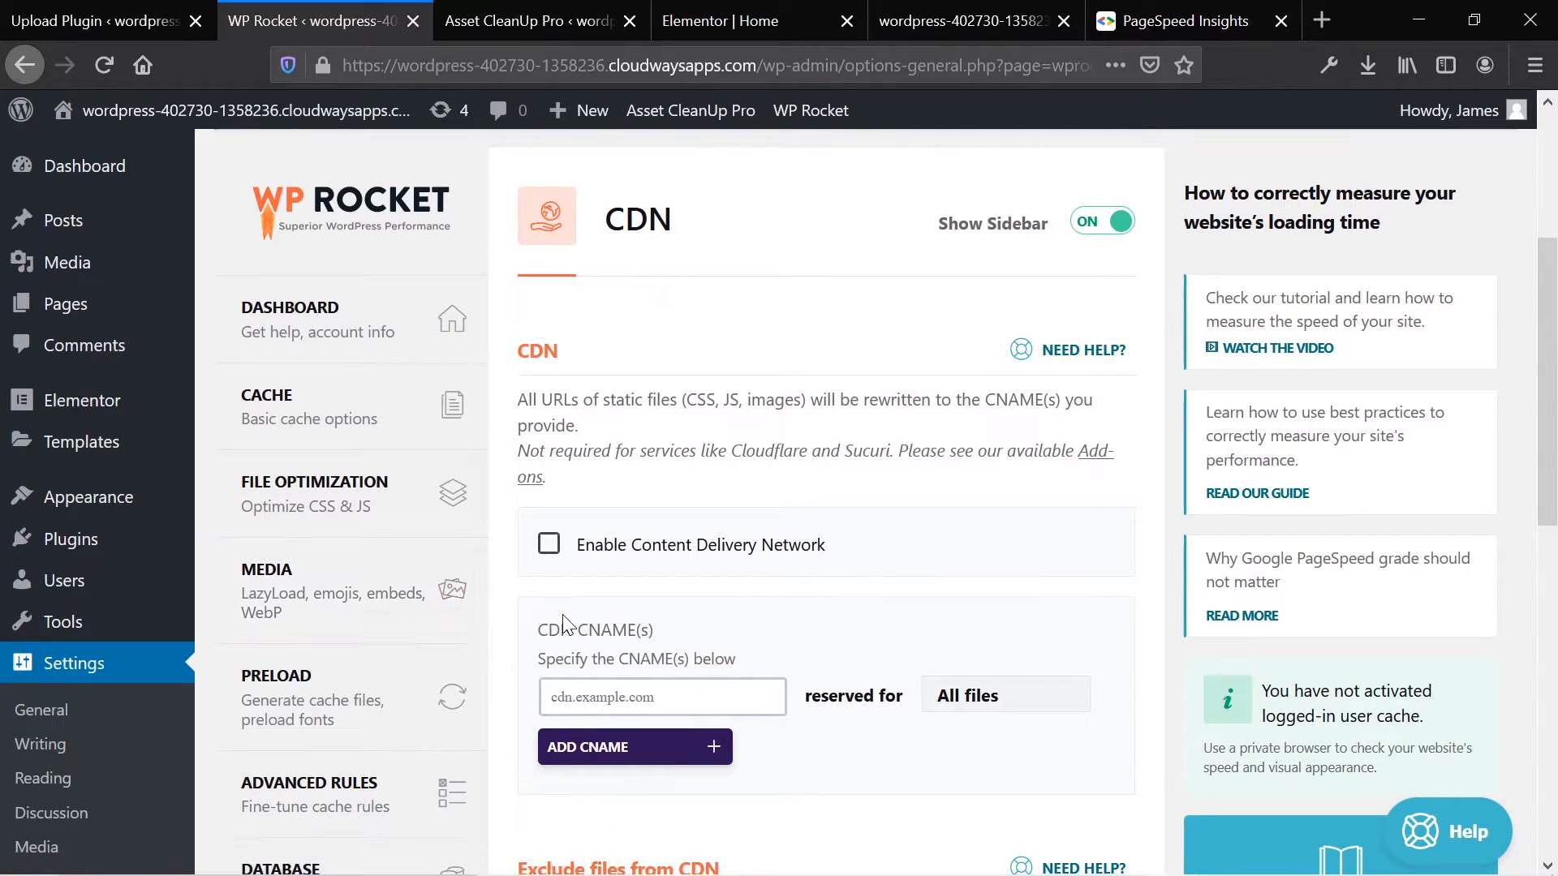
pyautogui.scroll(-1, 565, 625)
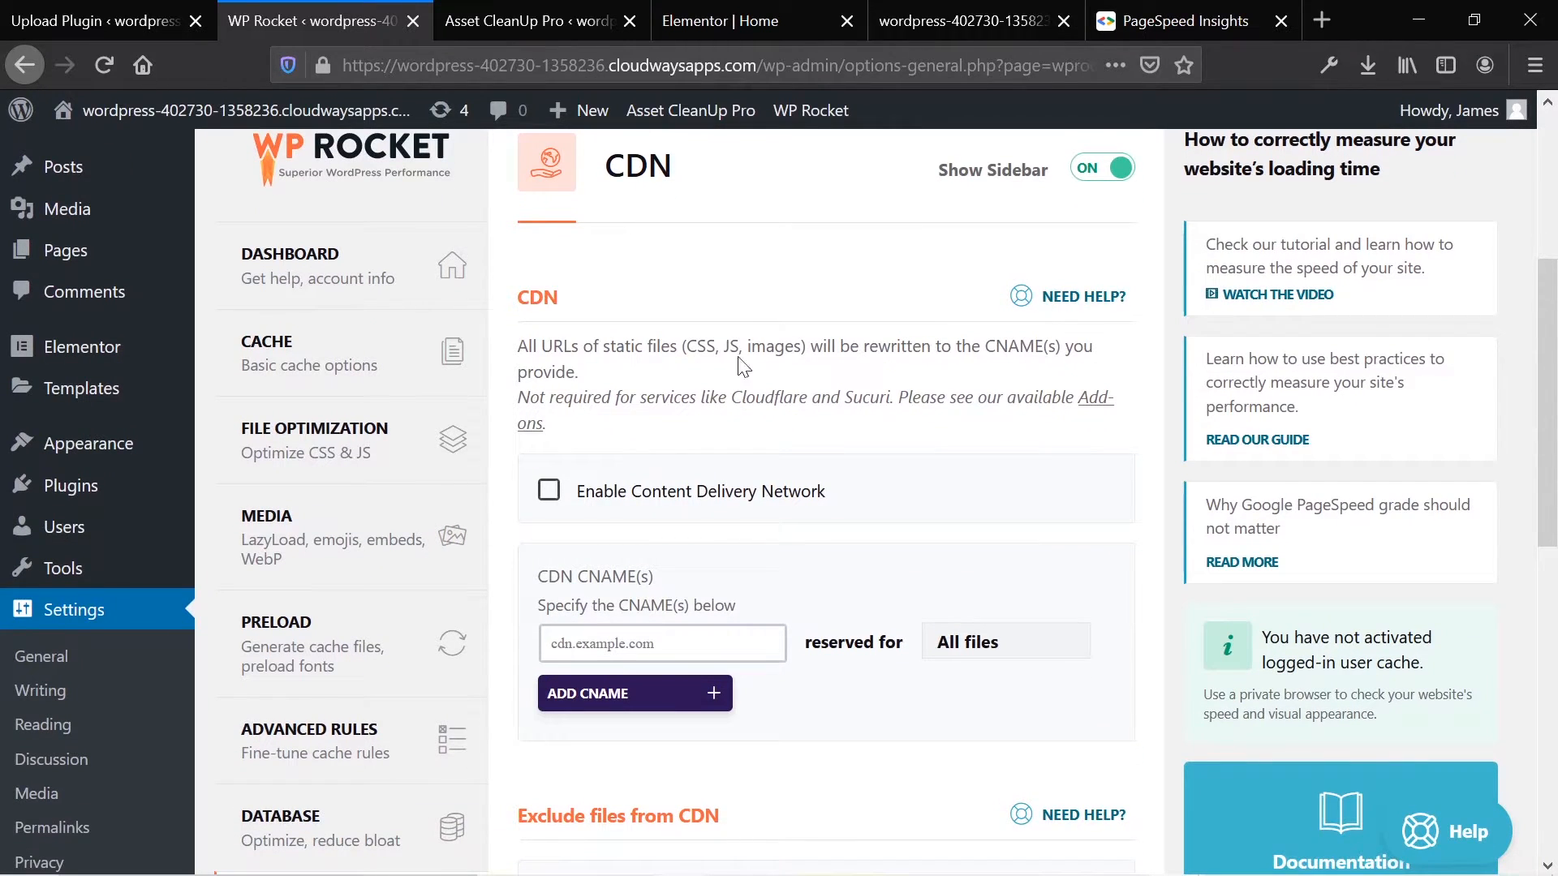
# Step: Load cloudways.com in place of the PageSpeed report and open the Cloudways login
pyautogui.click(1183, 21)
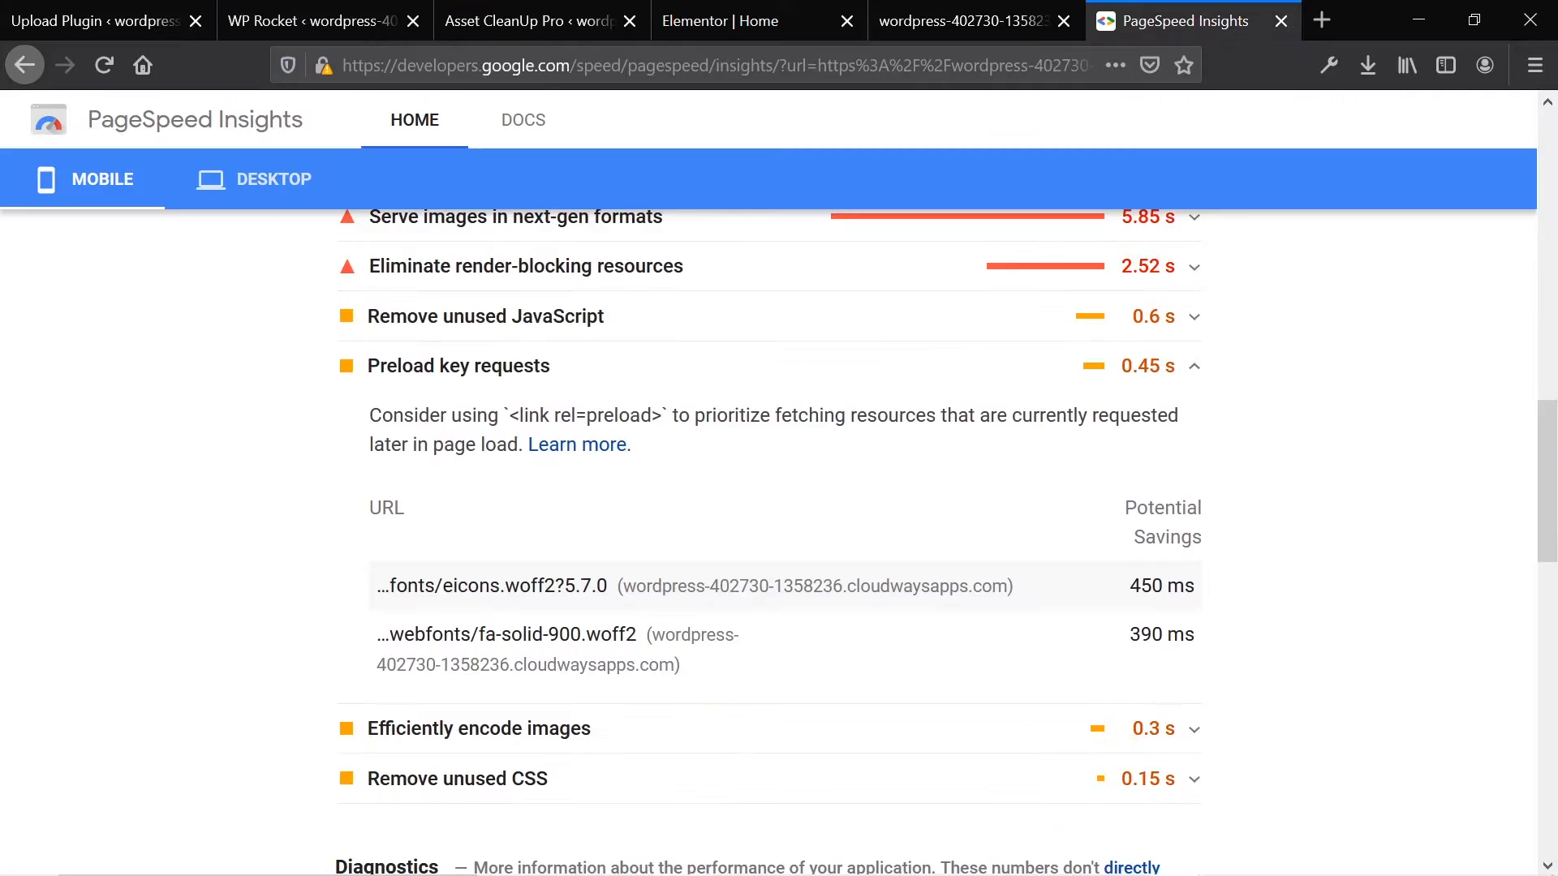
pyautogui.click(965, 66)
pyautogui.write('ch')
pyautogui.press('BackSpace')
pyautogui.write(';')
pyautogui.press('BackSpace')
pyautogui.write('loudways.com/')
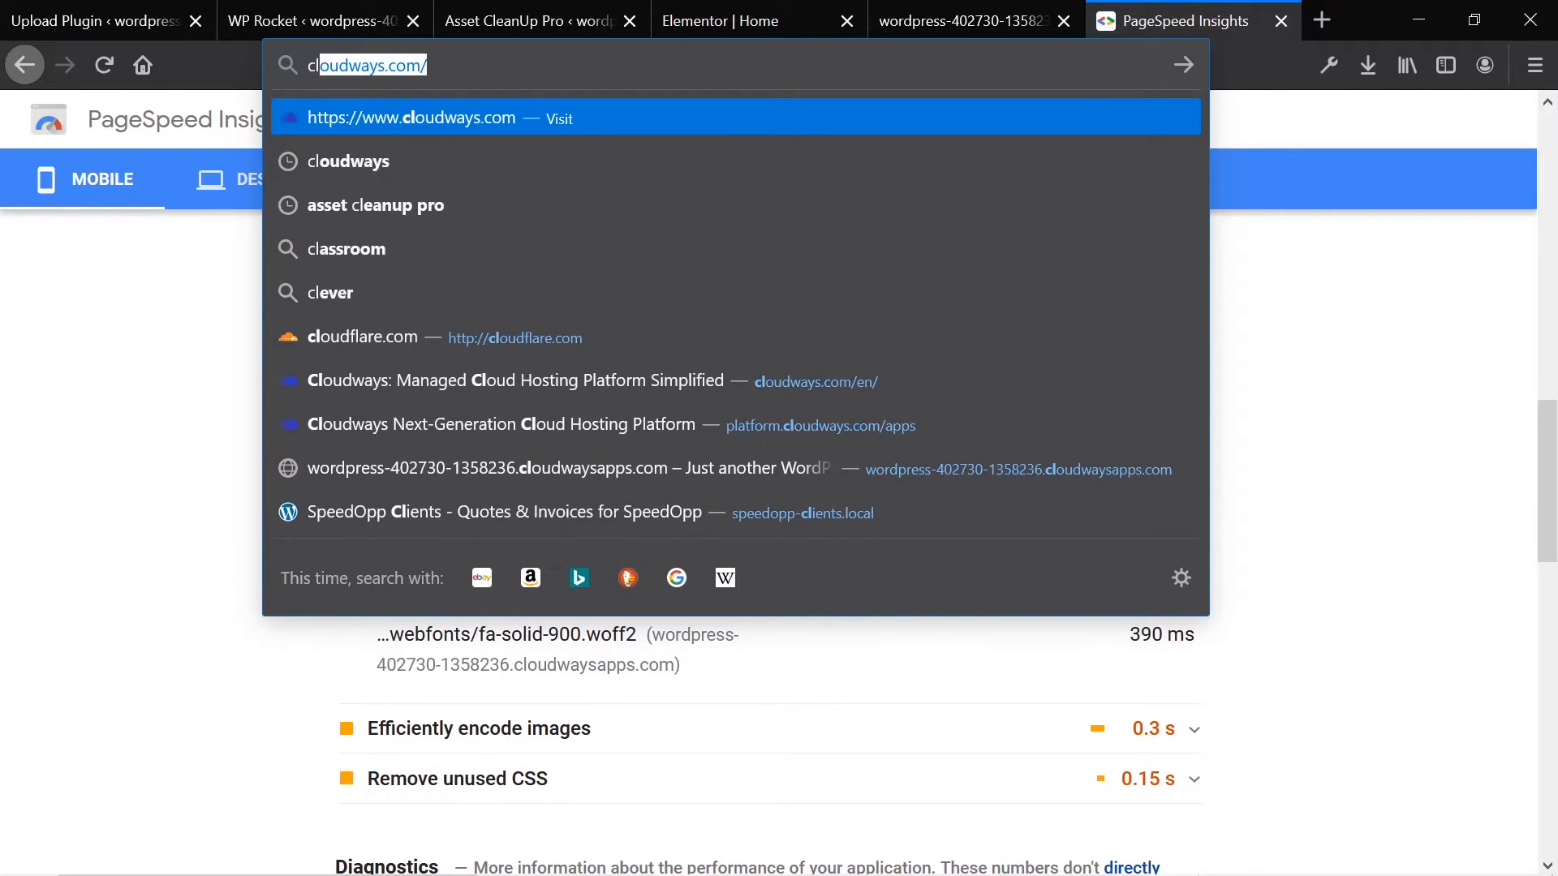
pyautogui.press('Return')
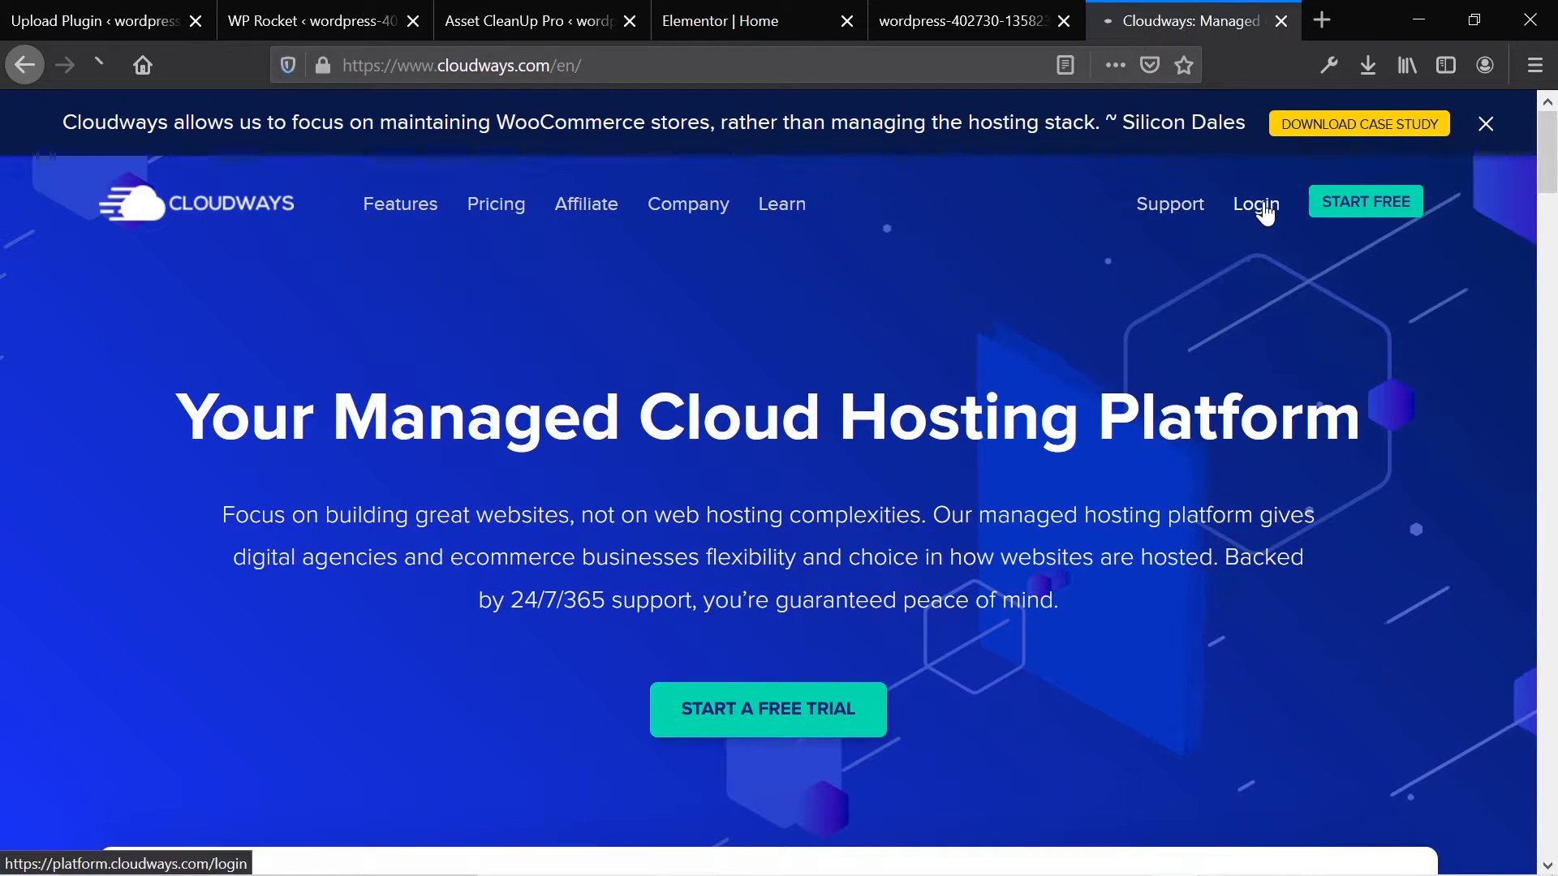
pyautogui.click(1257, 205)
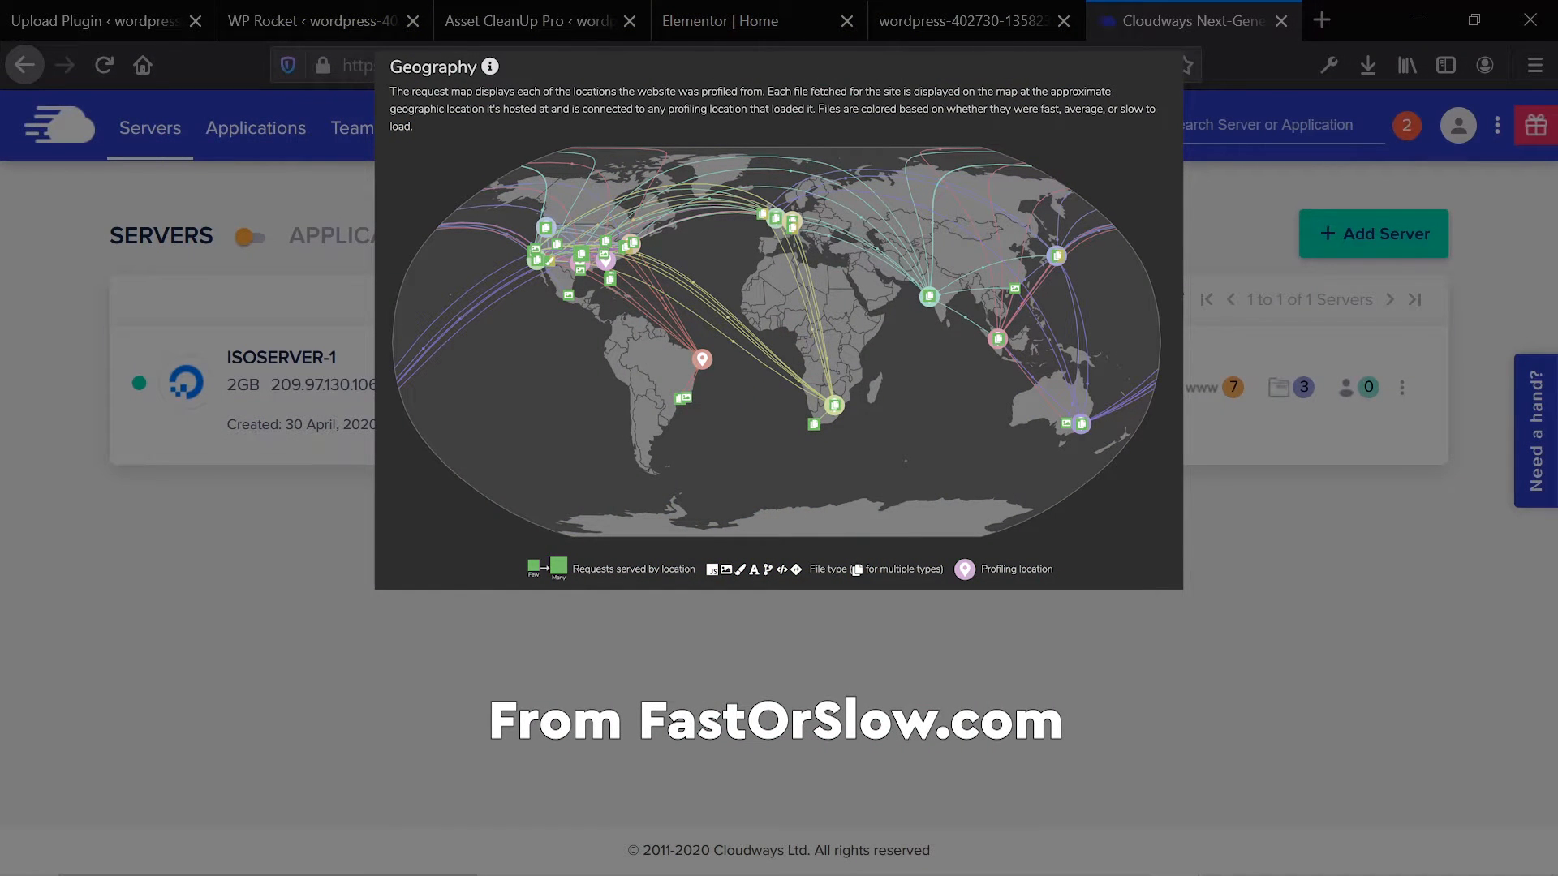
# Step: Switch Cloudways to the applications list, open the burger site's application and go to its CloudwaysCDN settings
pyautogui.click(246, 240)
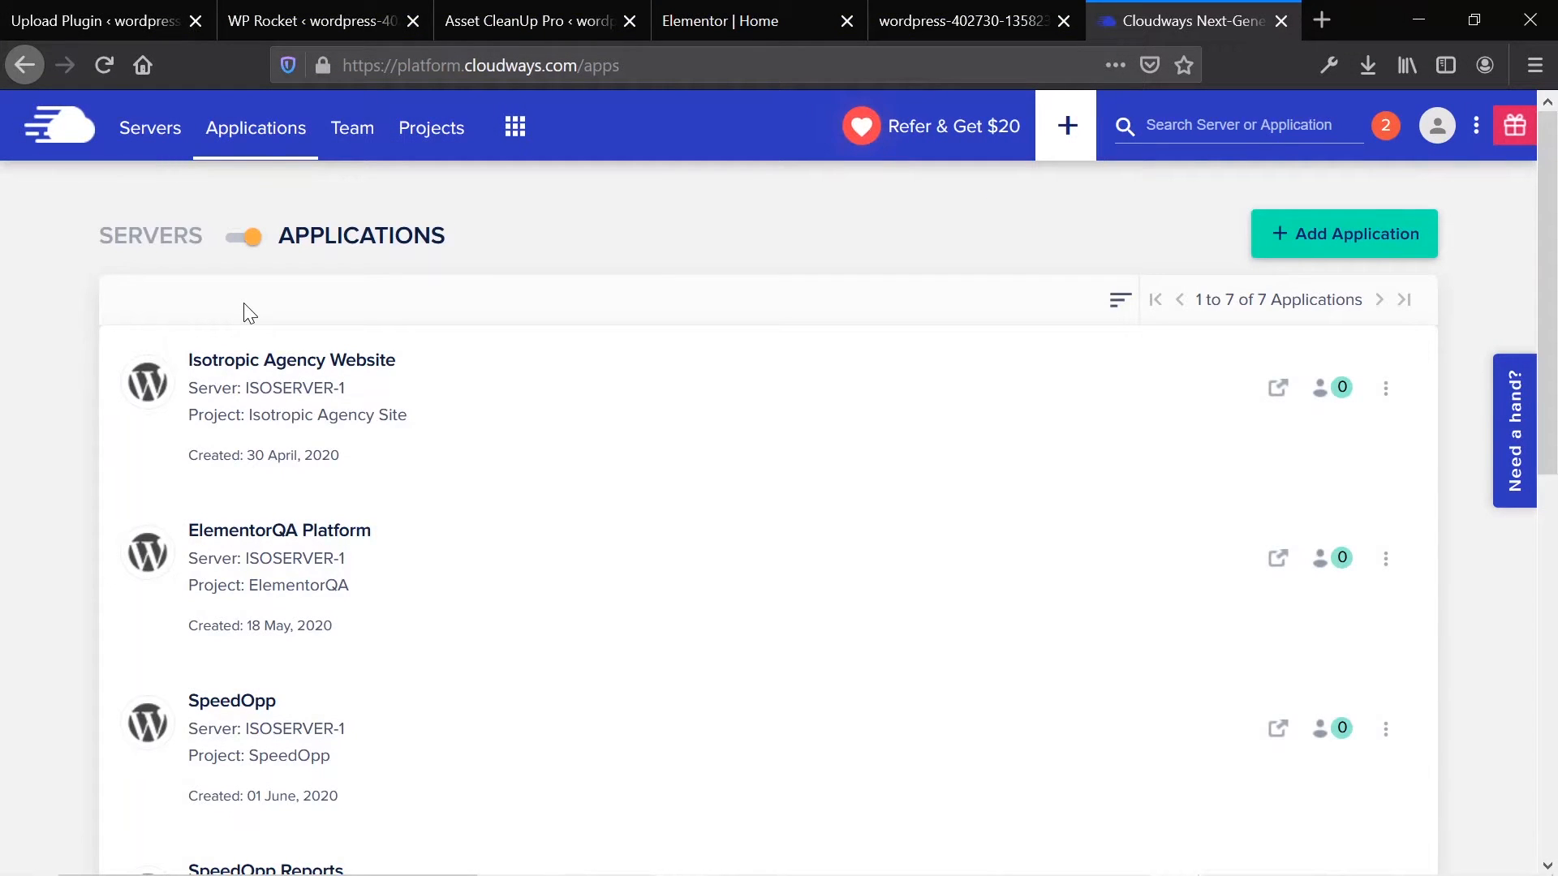
pyautogui.scroll(-5, 246, 313)
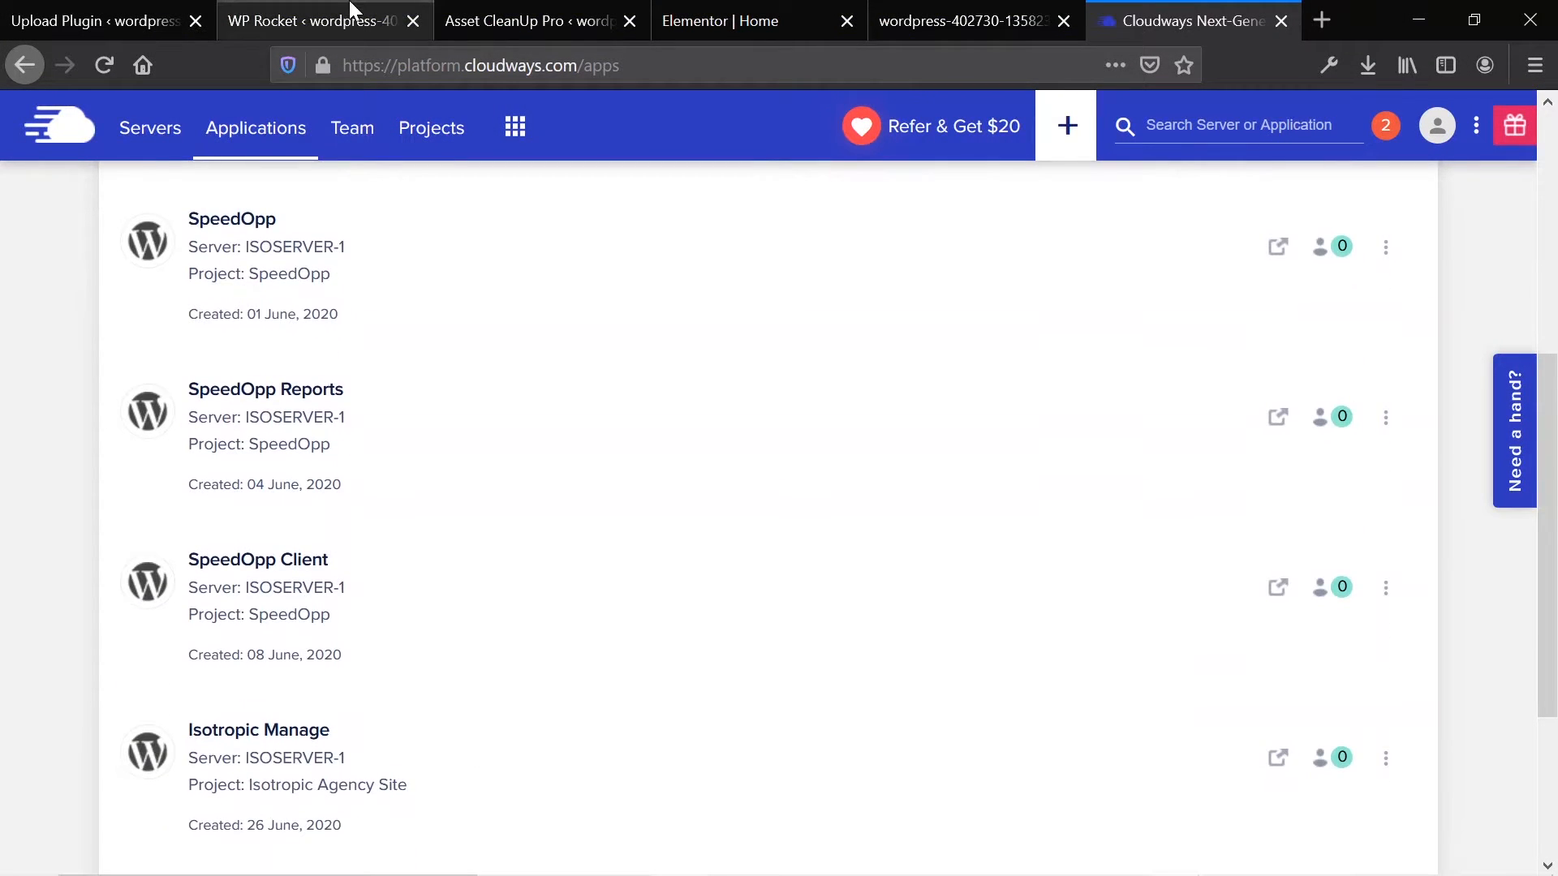
pyautogui.scroll(-3, 411, 431)
pyautogui.click(539, 672)
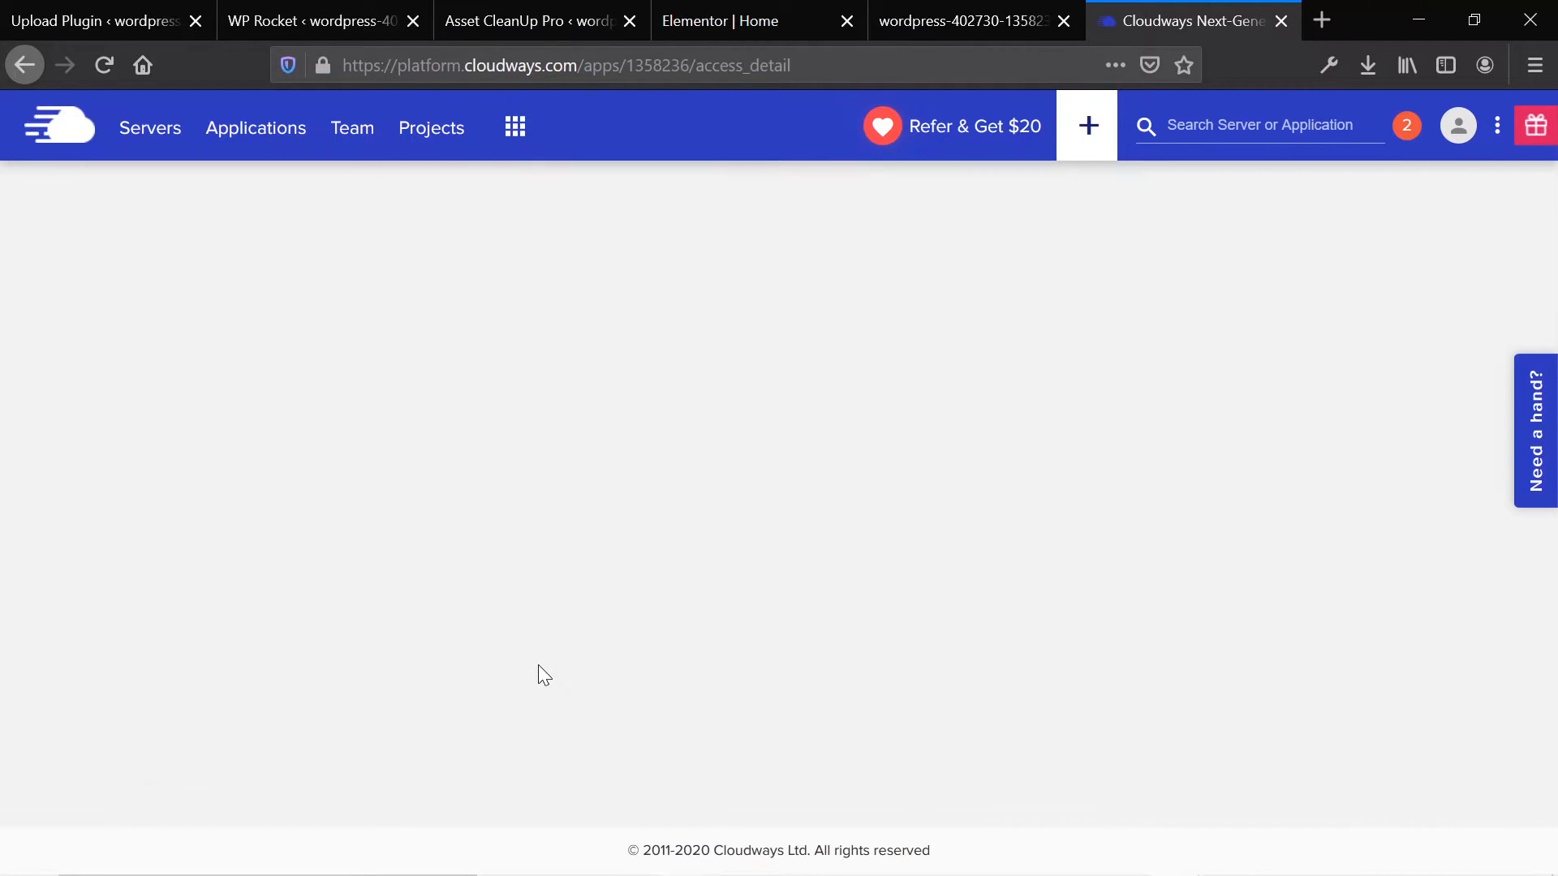
pyautogui.scroll(-4, 309, 564)
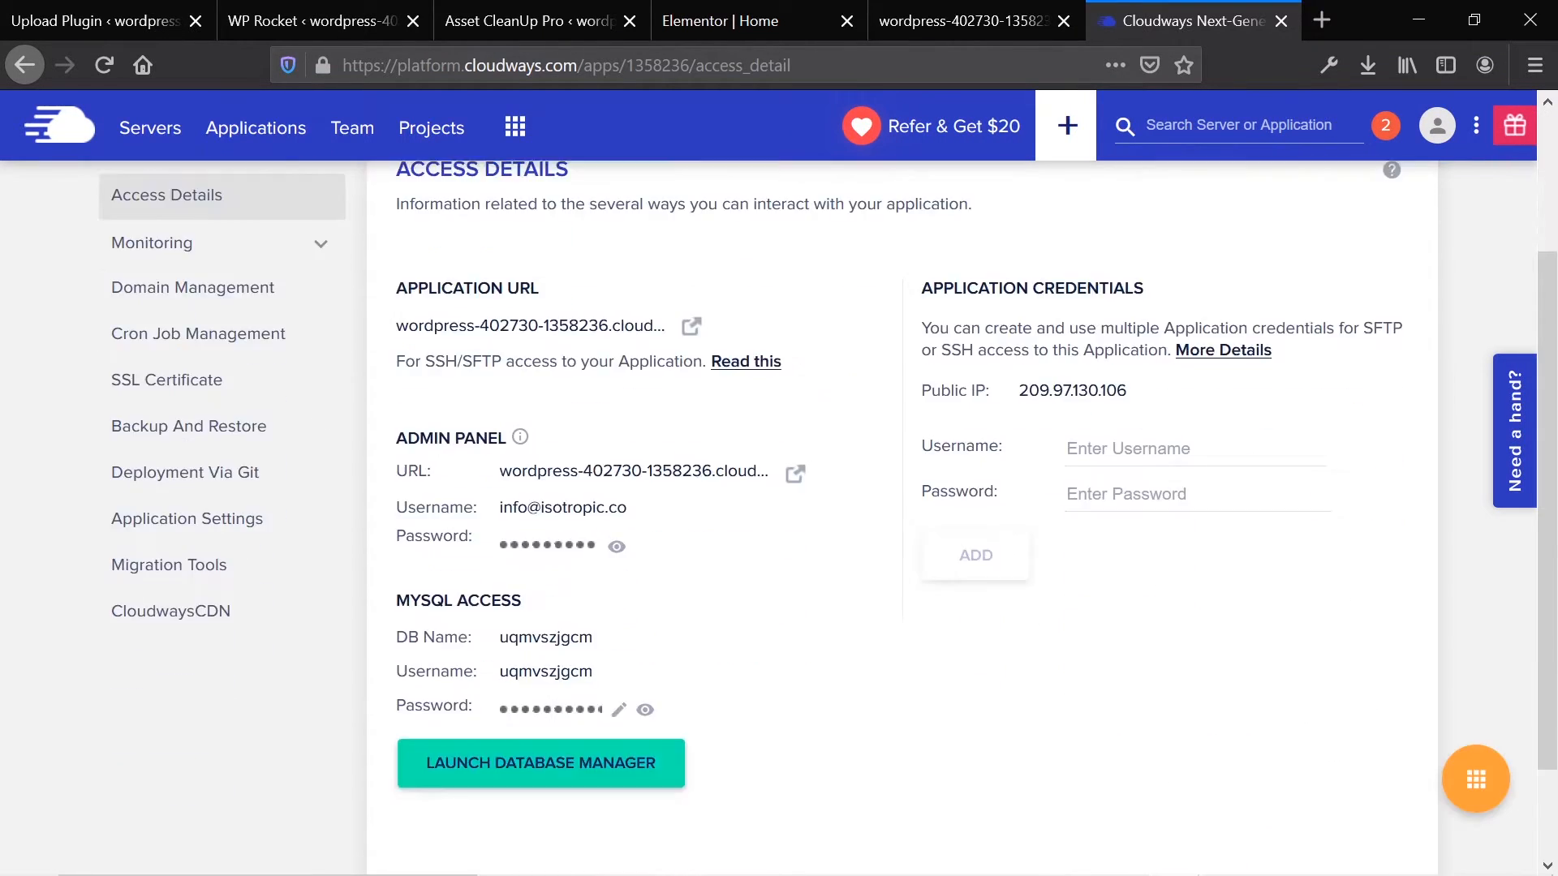
pyautogui.click(276, 535)
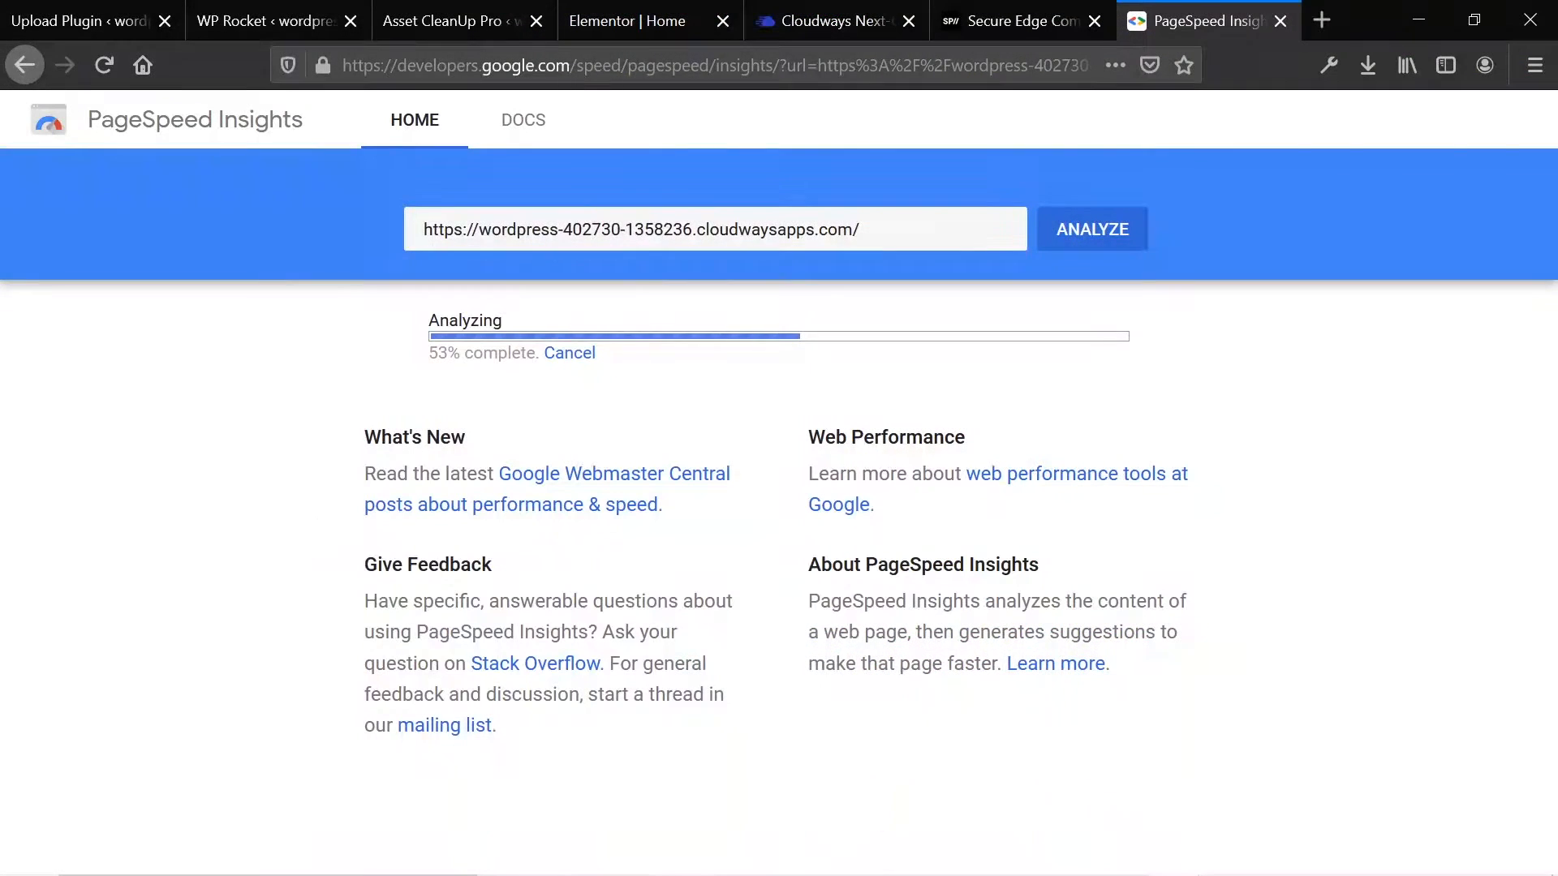
# Step: Return to WP Rocket's CDN settings and review the File Optimization and Media options
pyautogui.click(593, 12)
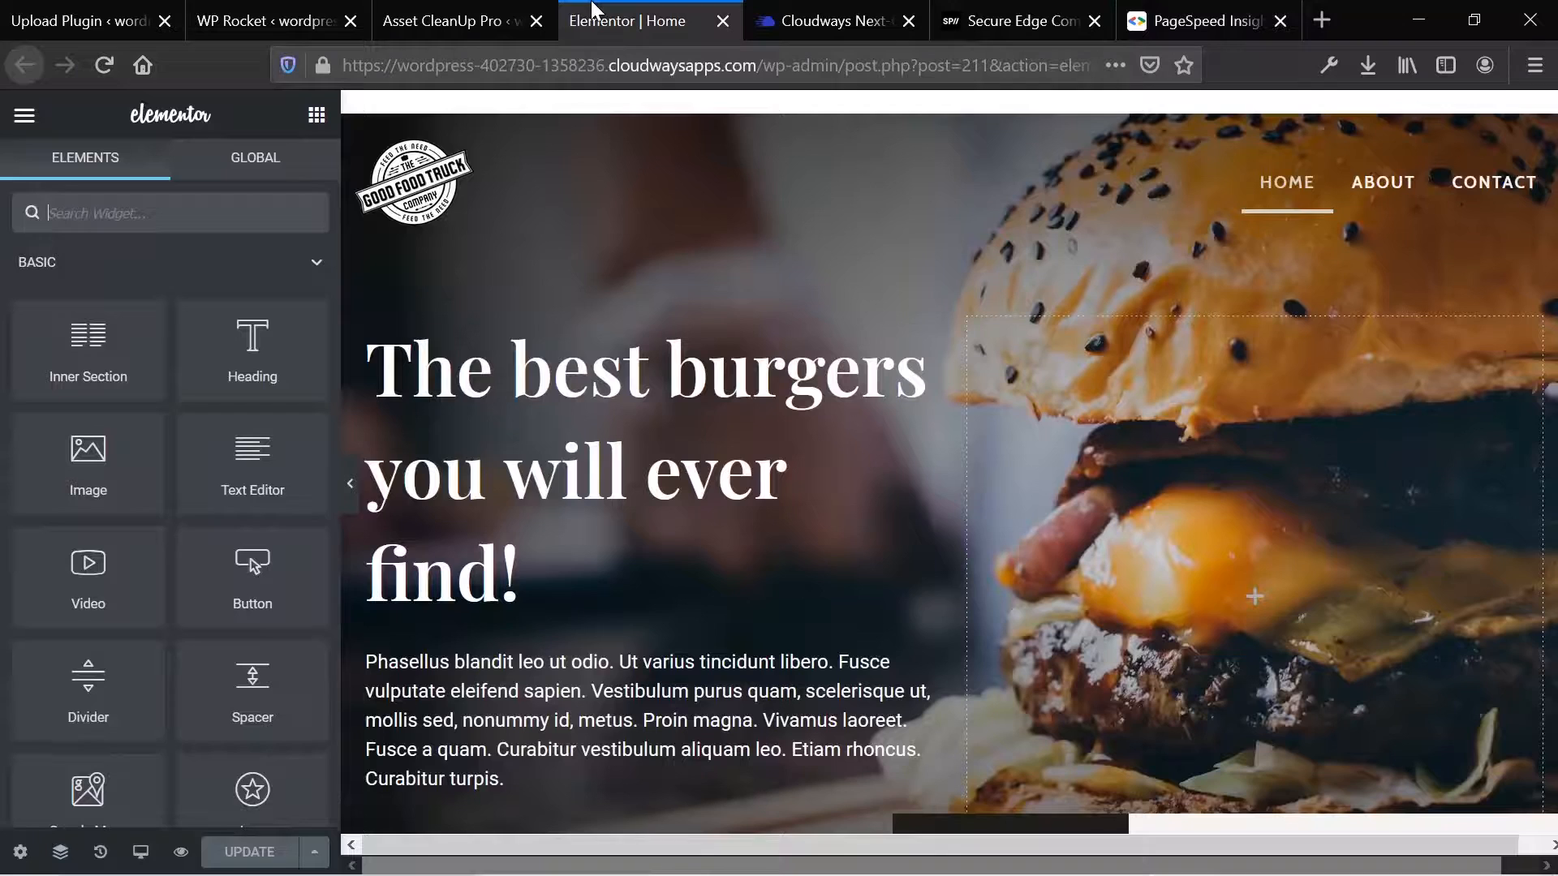
pyautogui.click(495, 10)
pyautogui.click(309, 11)
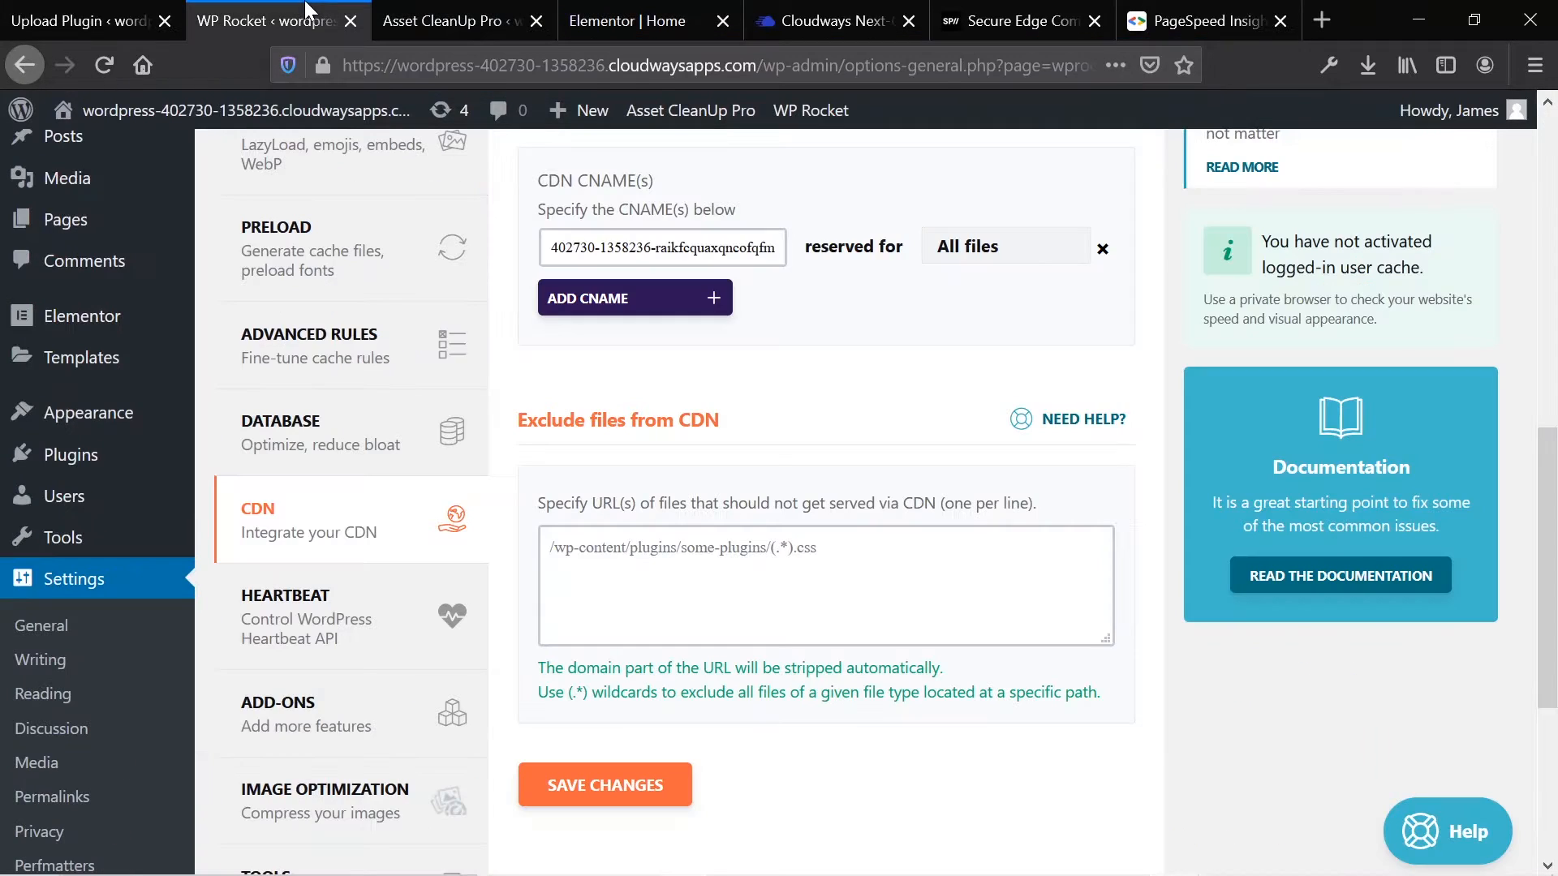
pyautogui.scroll(6, 454, 473)
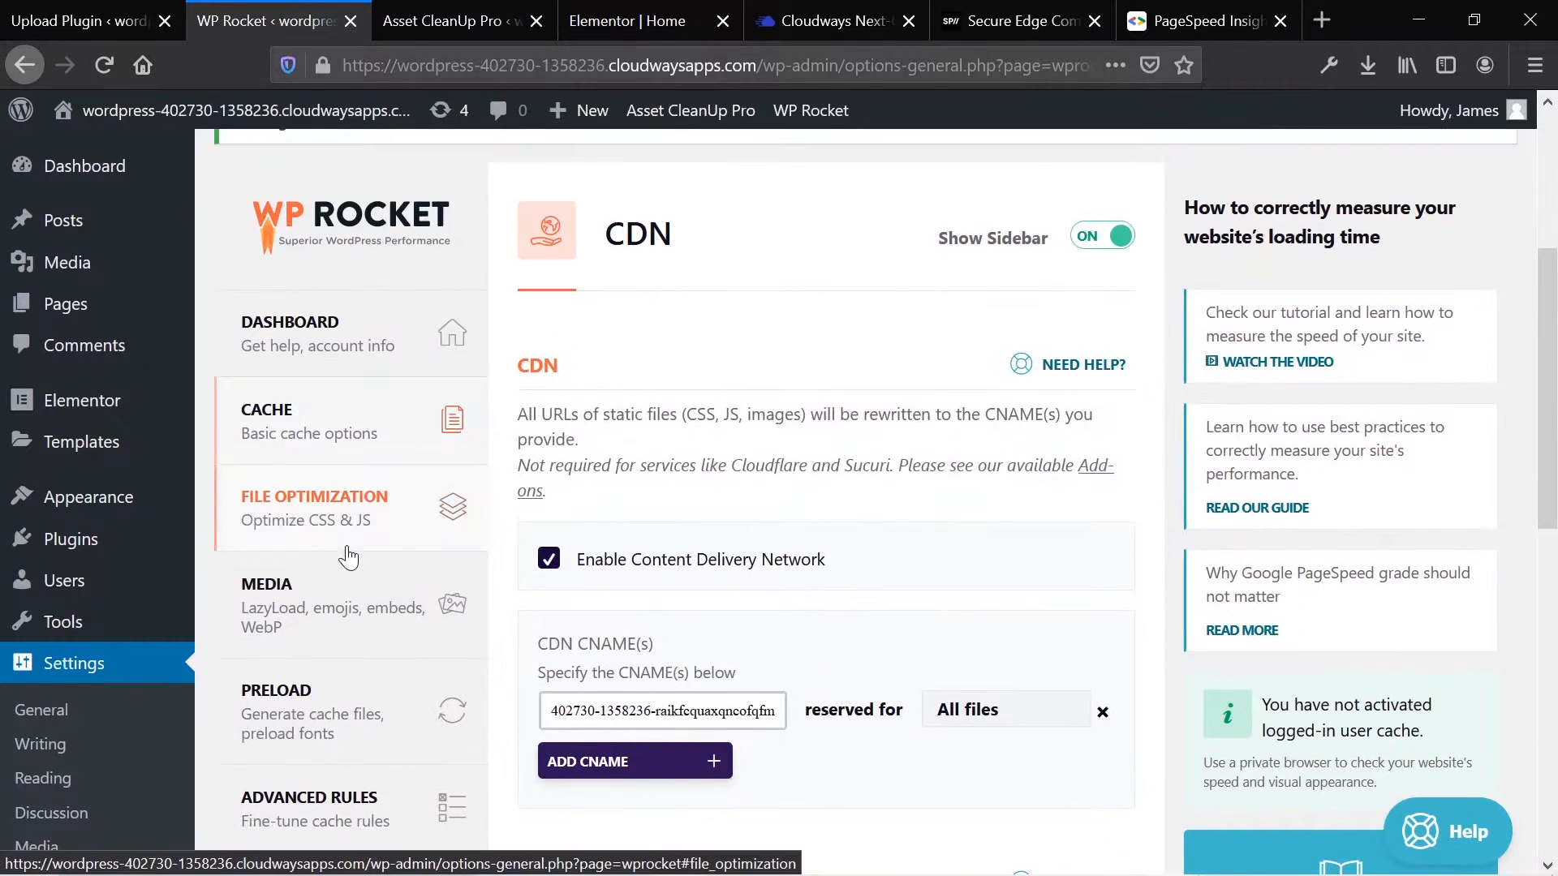
pyautogui.click(350, 528)
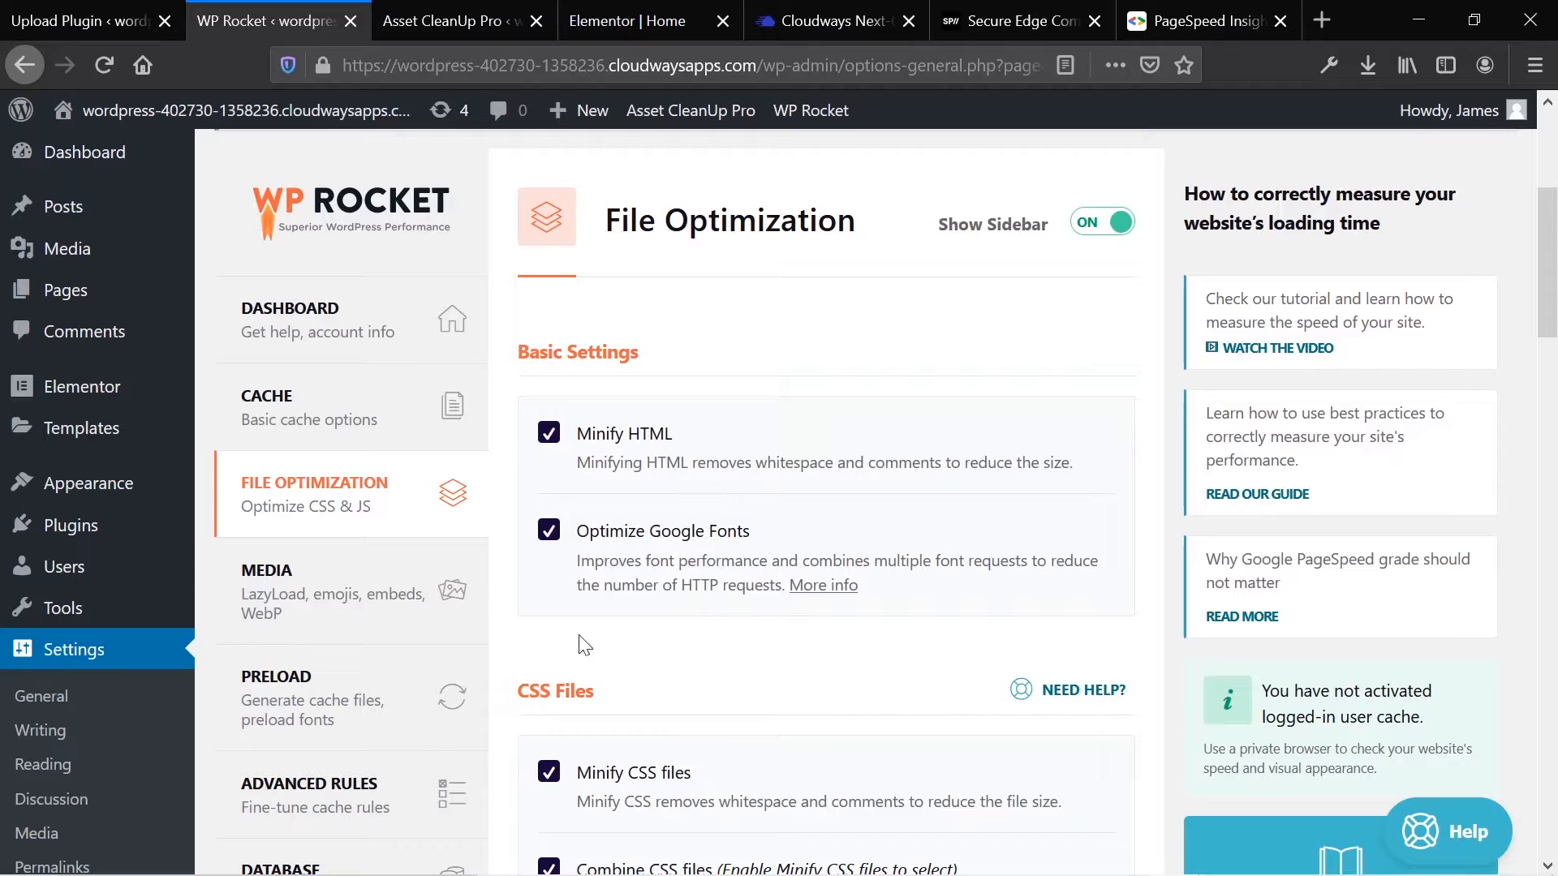
pyautogui.scroll(-2, 452, 714)
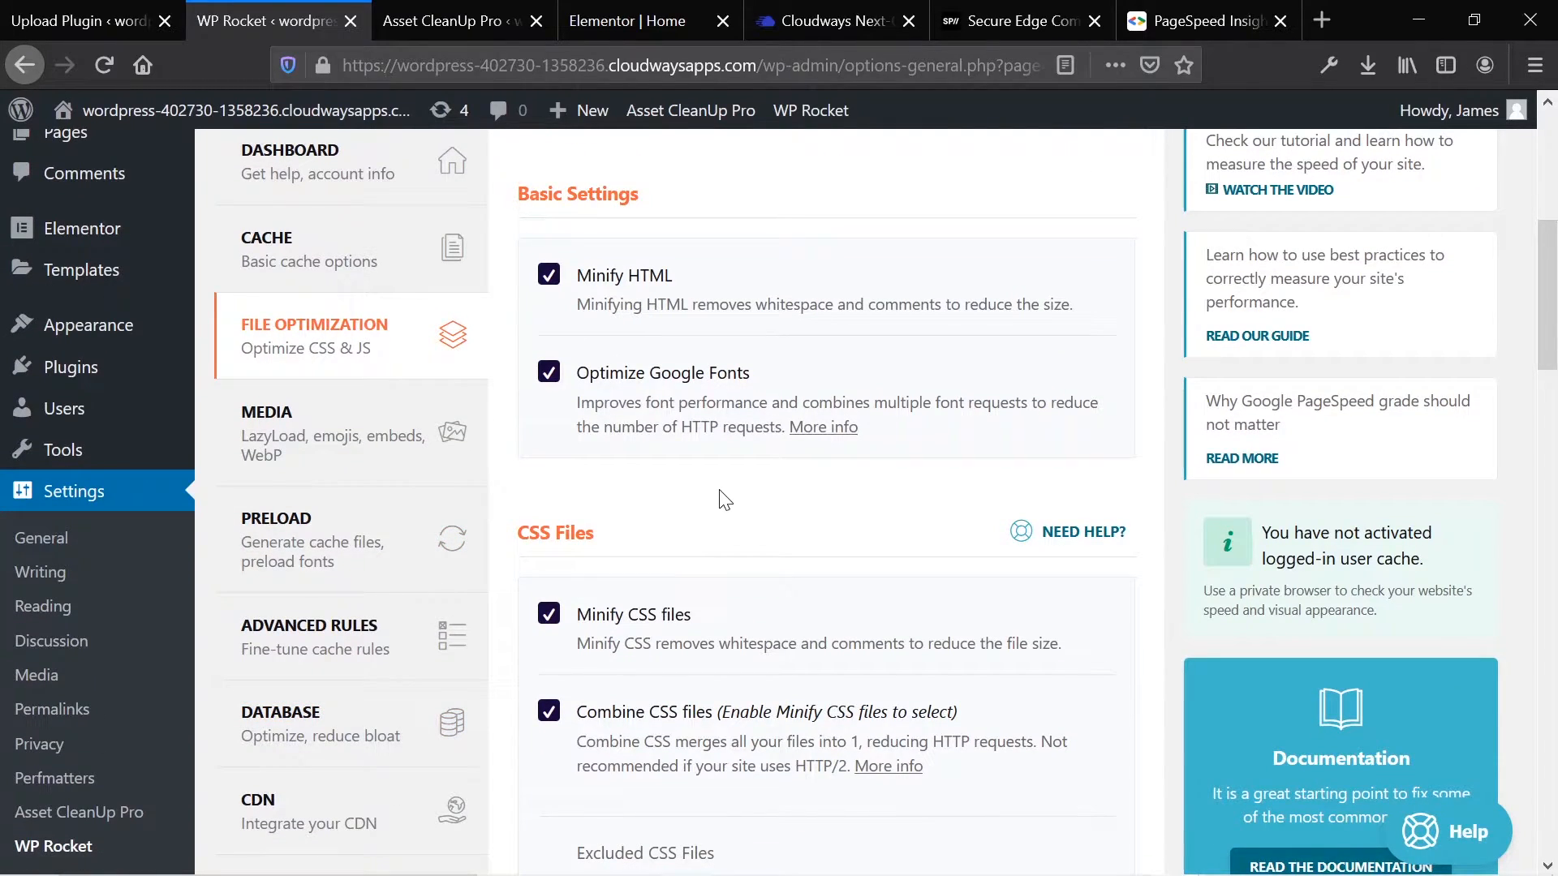
pyautogui.click(430, 434)
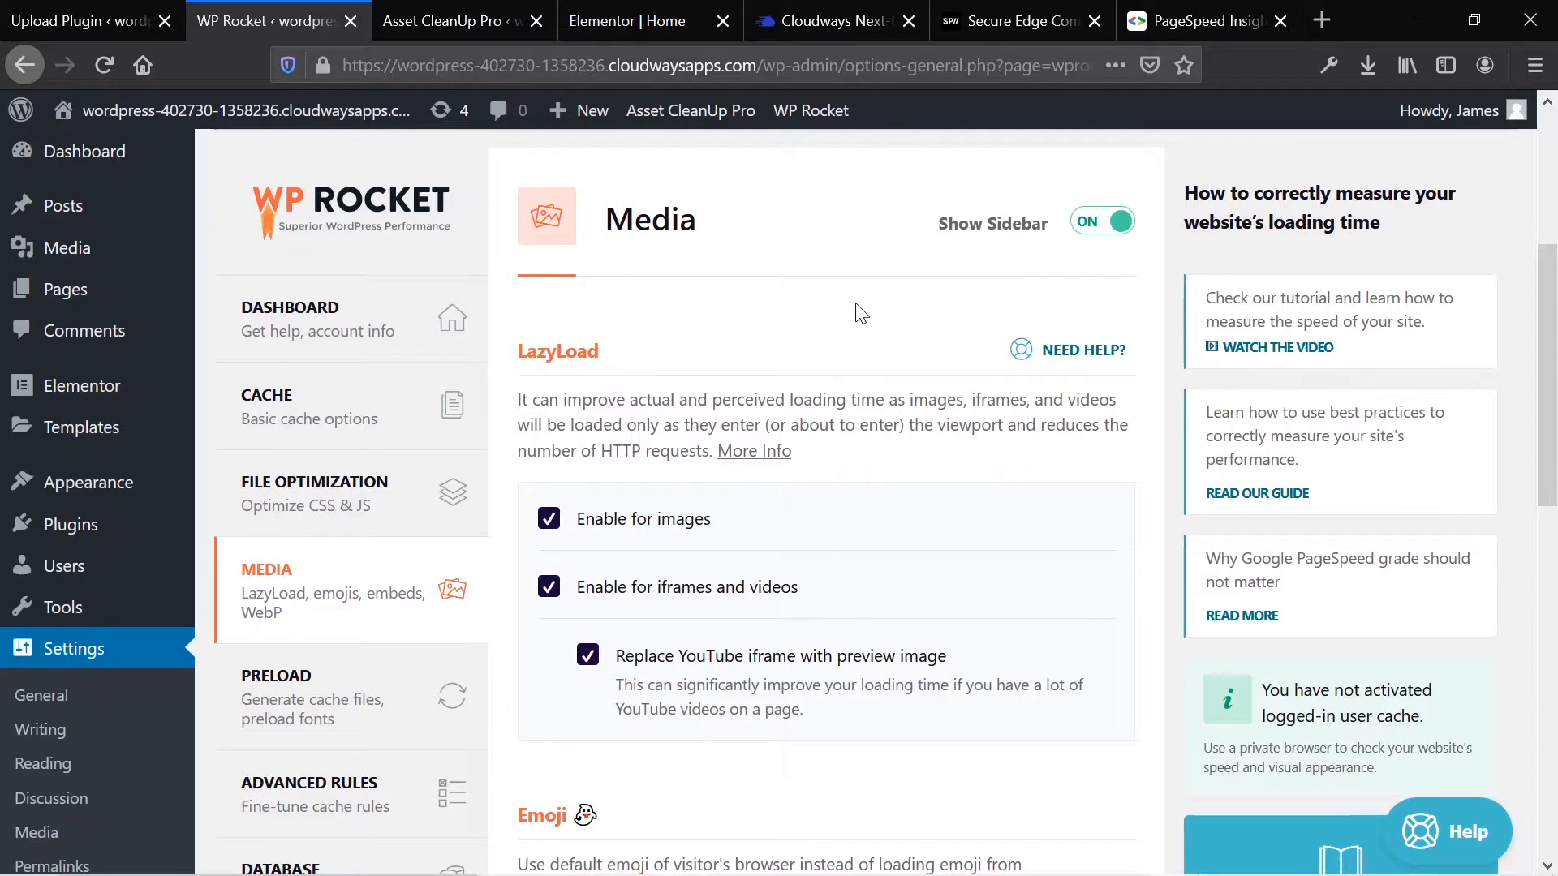
# Step: Examine the new mobile PageSpeed report's score and Lab Data, including First Contentful Paint and Speed Index
pyautogui.click(1201, 18)
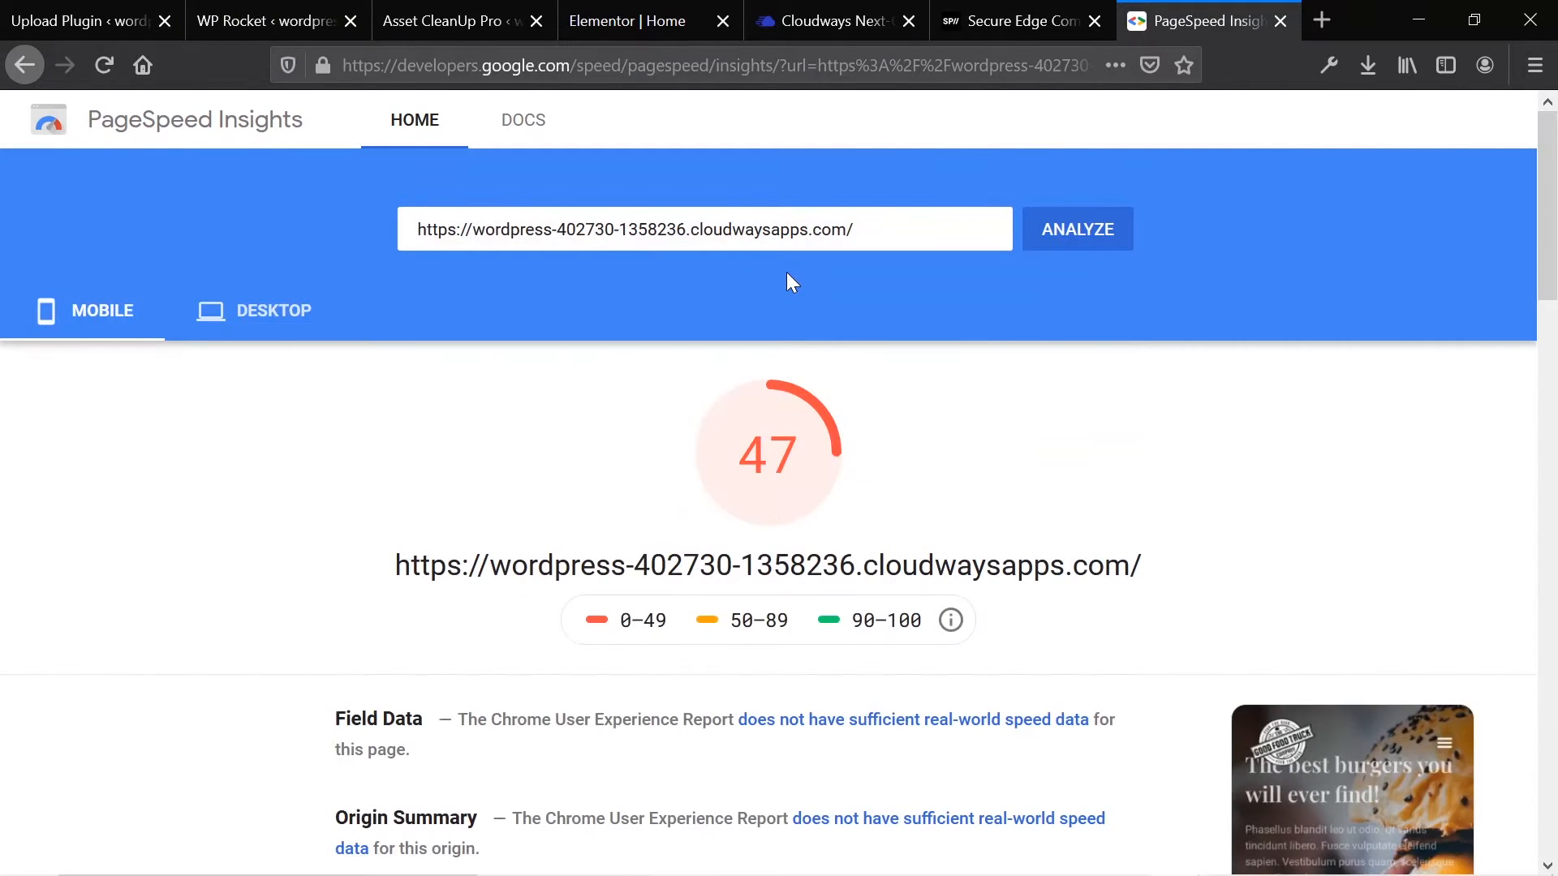
pyautogui.scroll(-1, 433, 497)
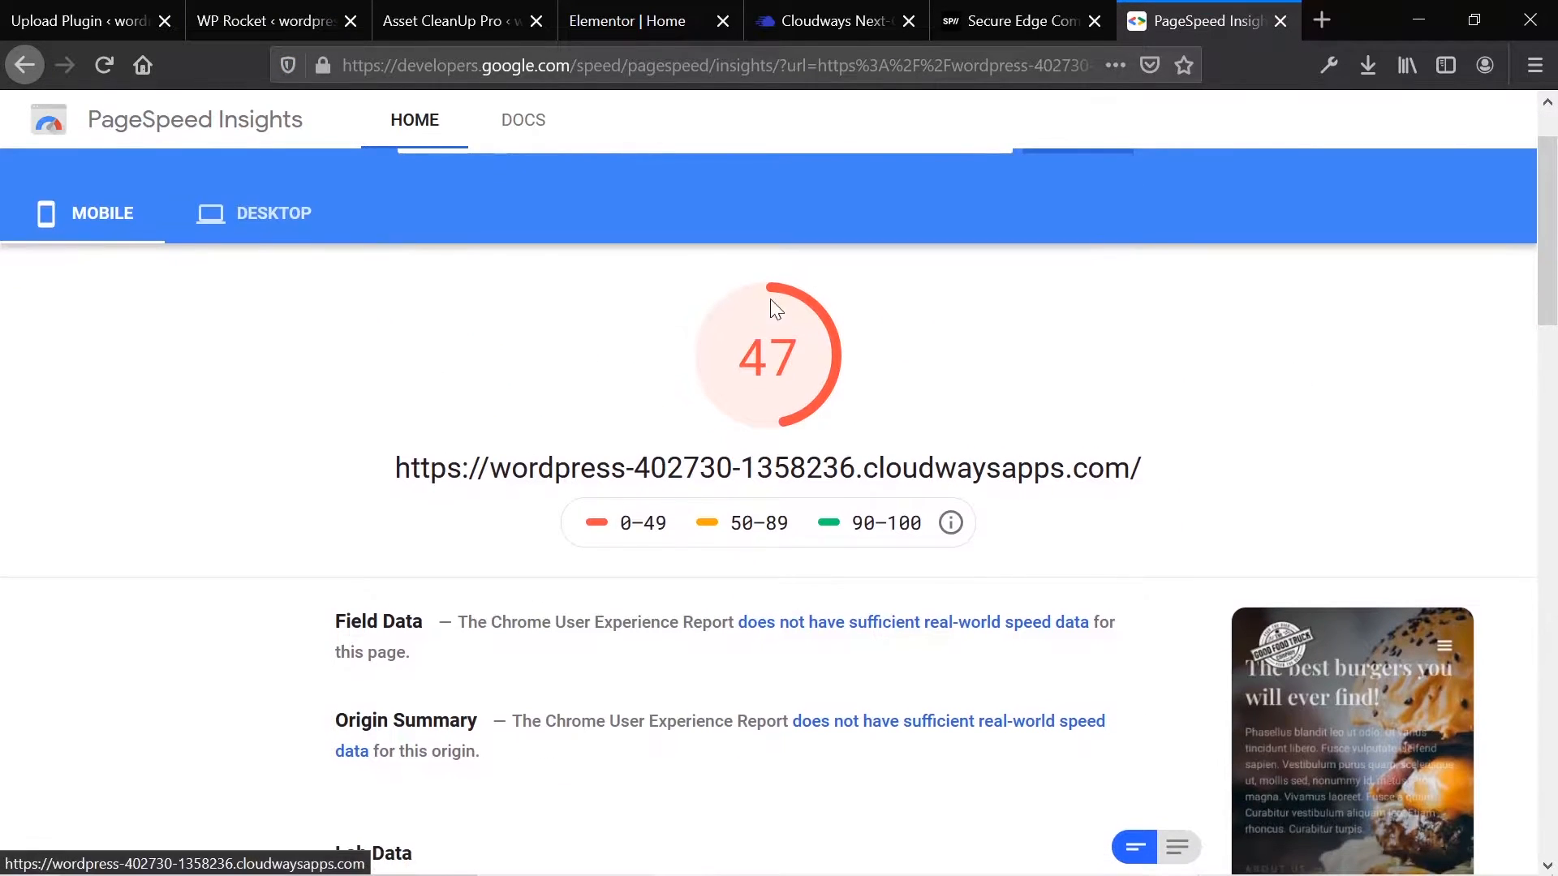
pyautogui.scroll(-3, 736, 421)
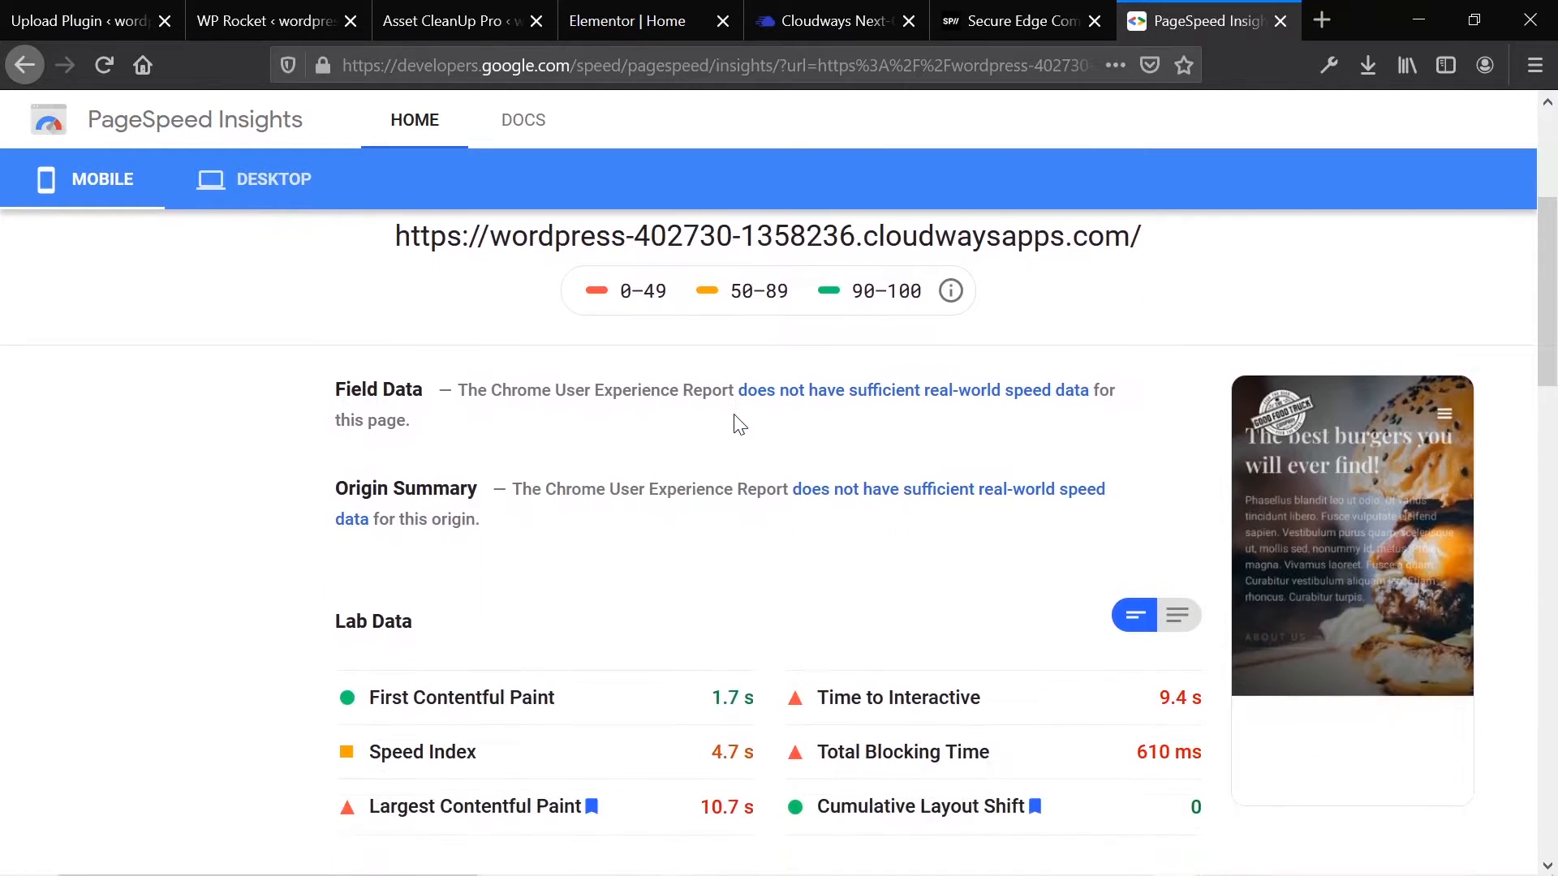
pyautogui.doubleClick(733, 692)
pyautogui.click(667, 686)
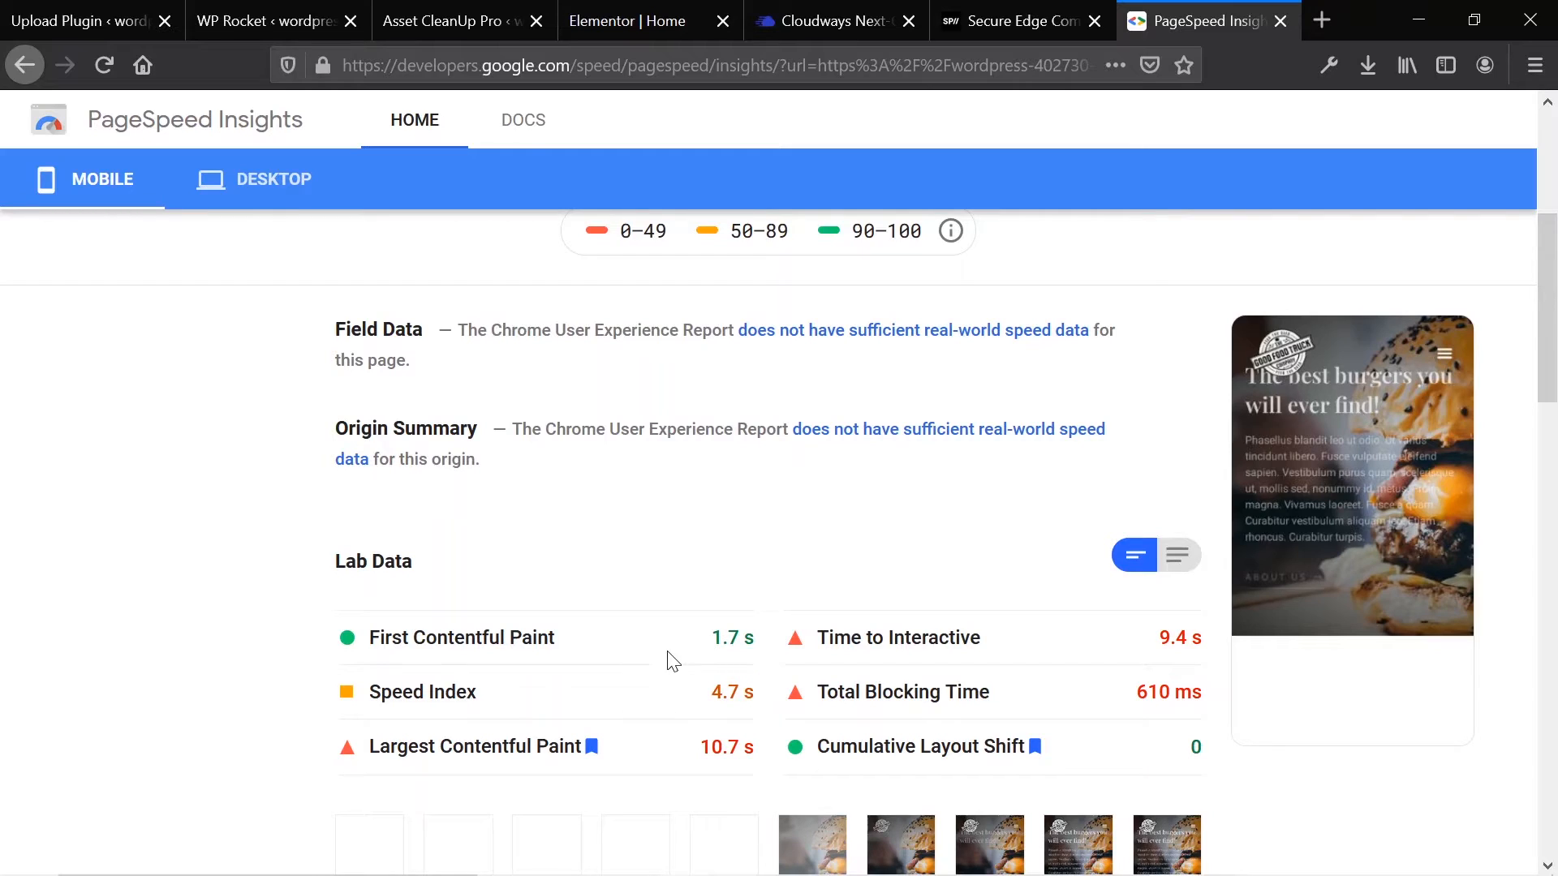
pyautogui.doubleClick(706, 649)
pyautogui.scroll(5, 685, 561)
# Step: Examine the desktop PageSpeed report's score and Lab Data, especially the Speed Index
pyautogui.click(251, 311)
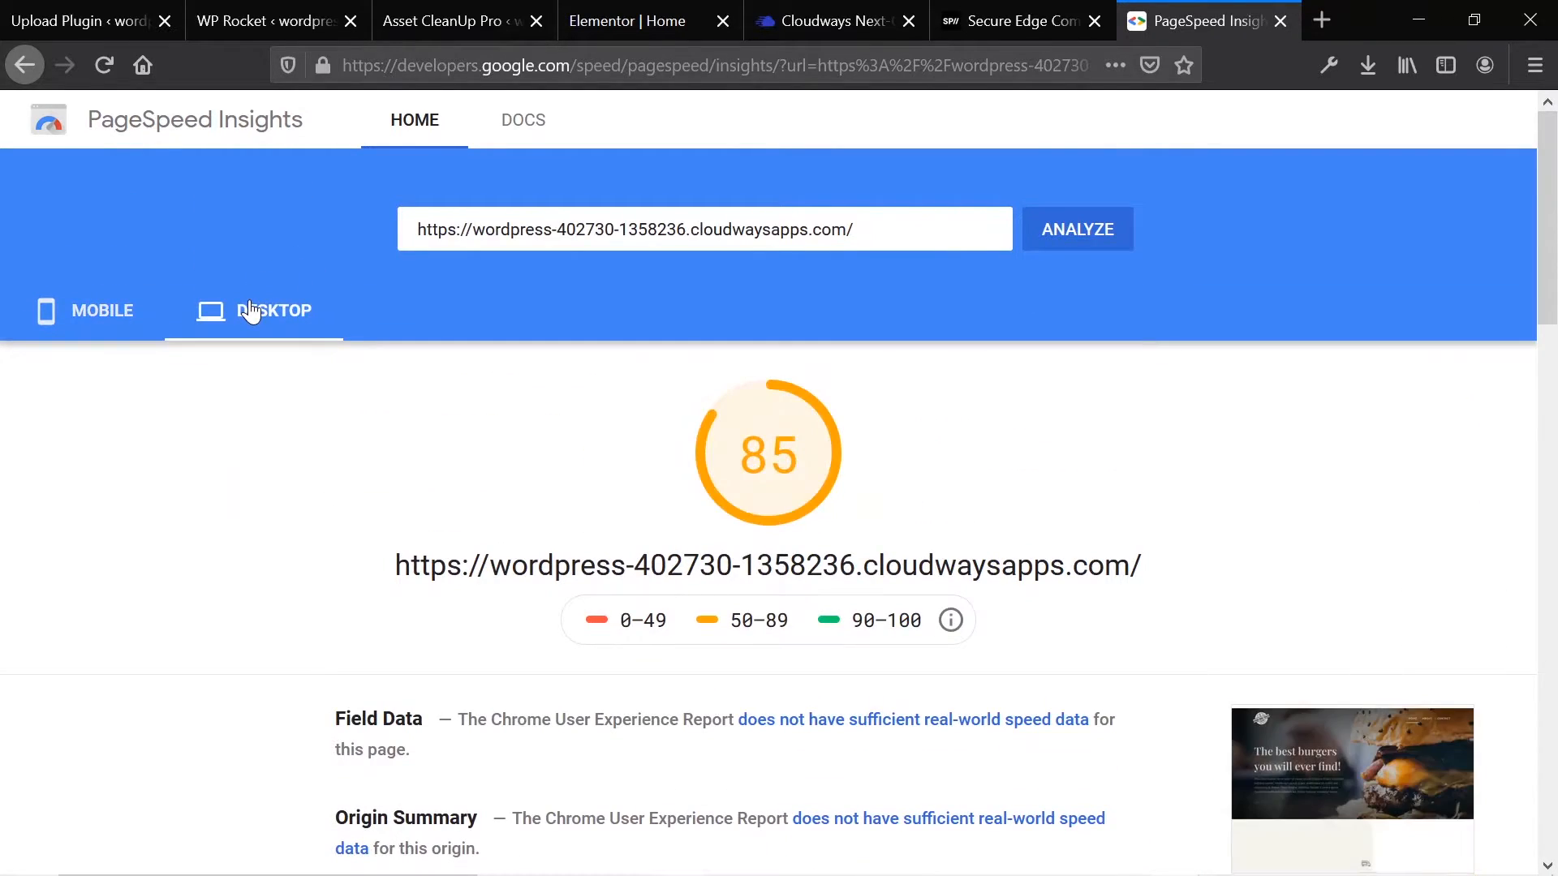
pyautogui.scroll(-1, 719, 527)
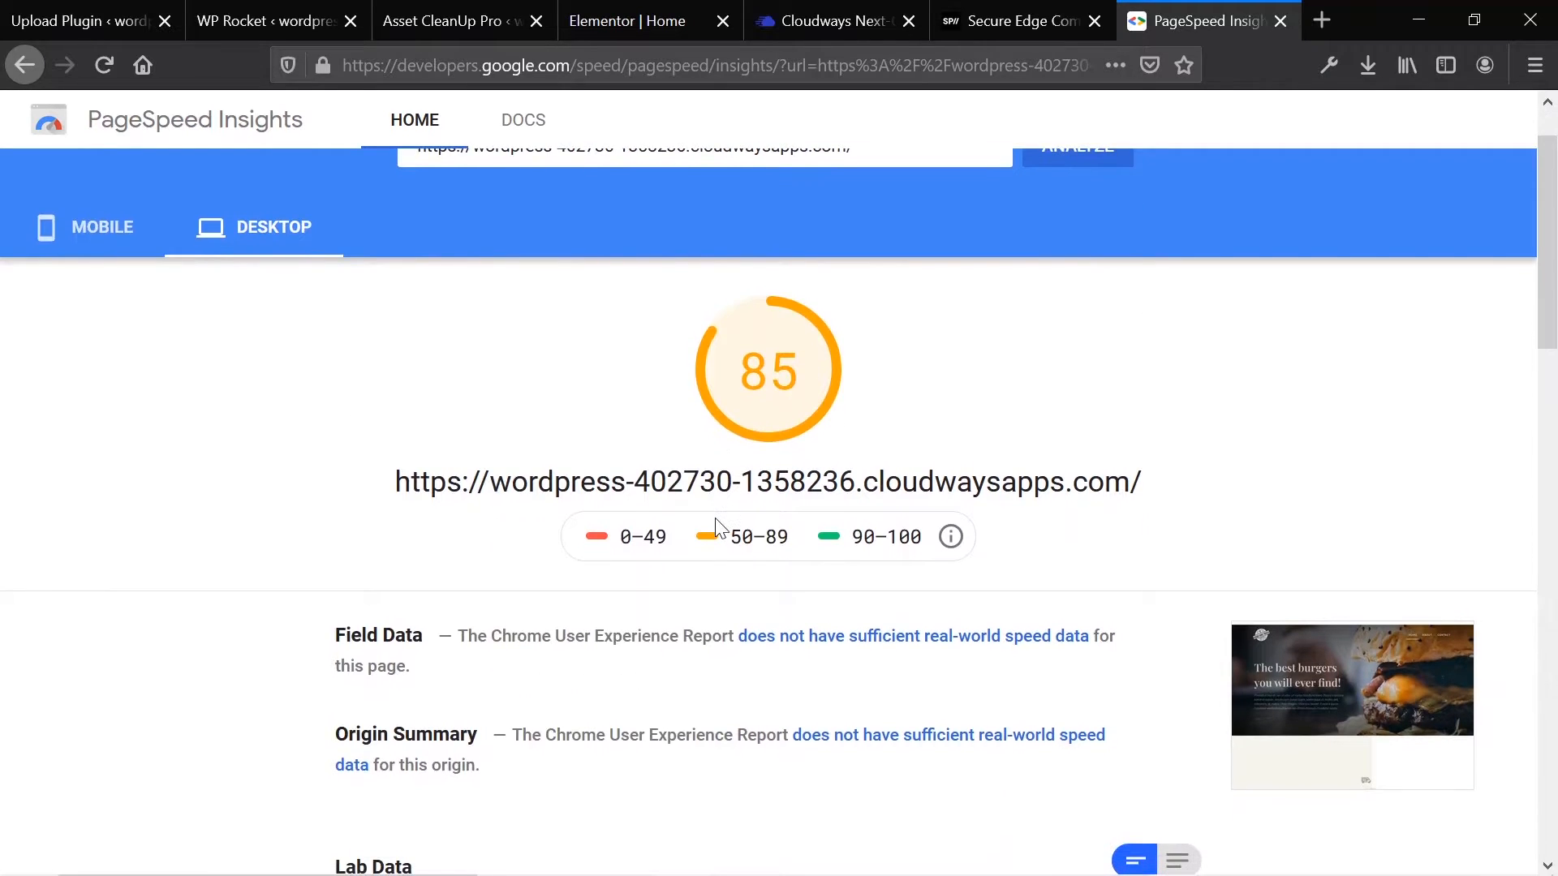
pyautogui.doubleClick(769, 370)
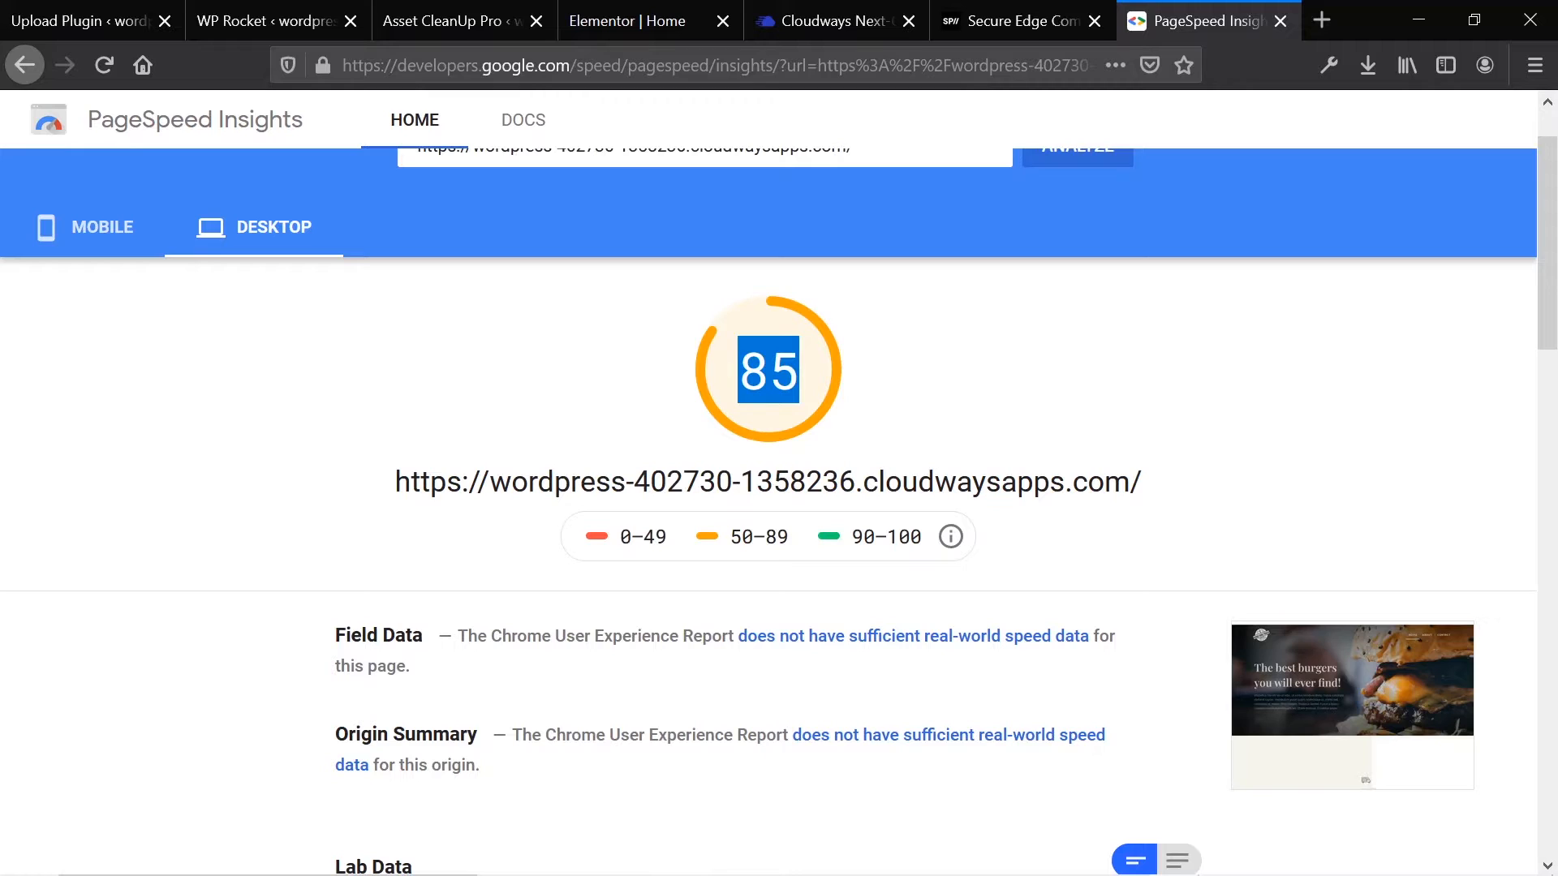
pyautogui.scroll(-5, 793, 376)
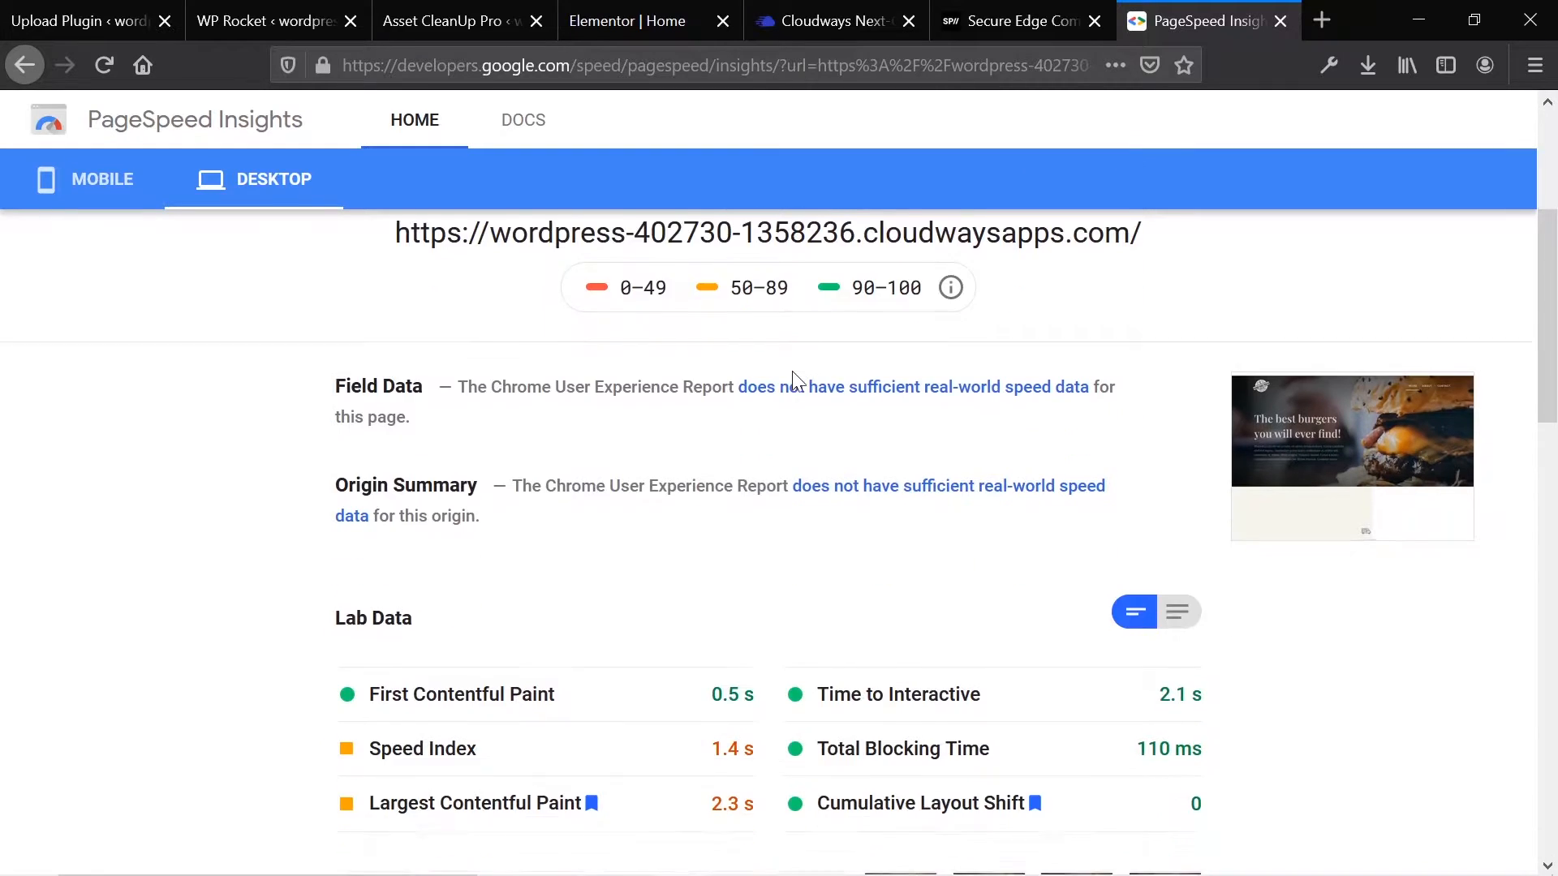
pyautogui.scroll(-1, 777, 418)
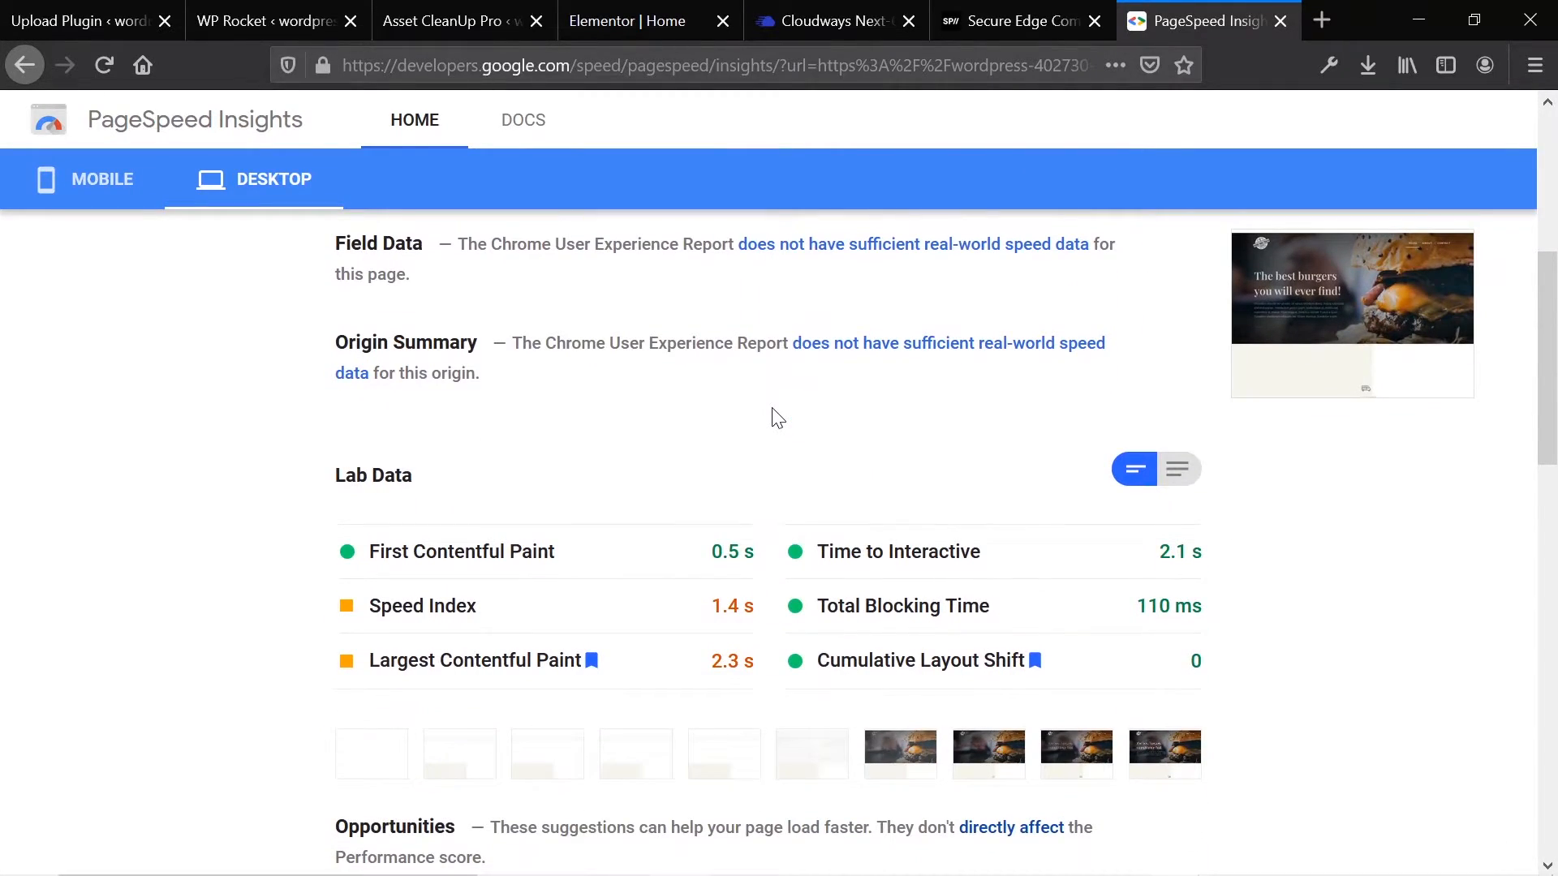
pyautogui.doubleClick(697, 573)
pyautogui.doubleClick(703, 590)
pyautogui.scroll(-1, 682, 601)
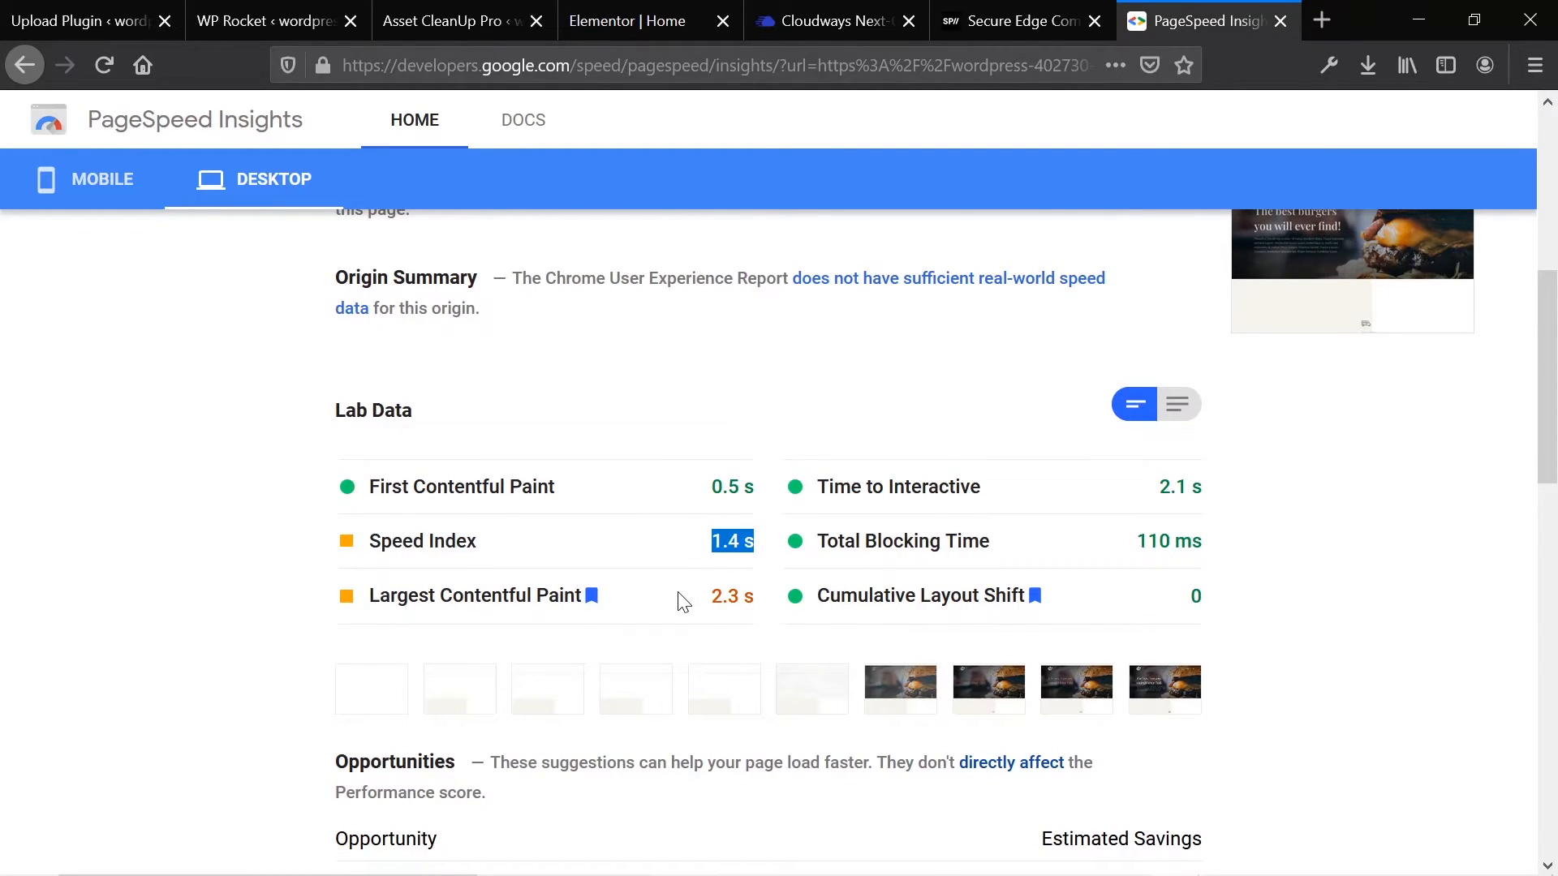
# Step: Look at WP Rocket's CDN settings again and check the desktop report's Opportunities and Diagnostics
pyautogui.click(305, 9)
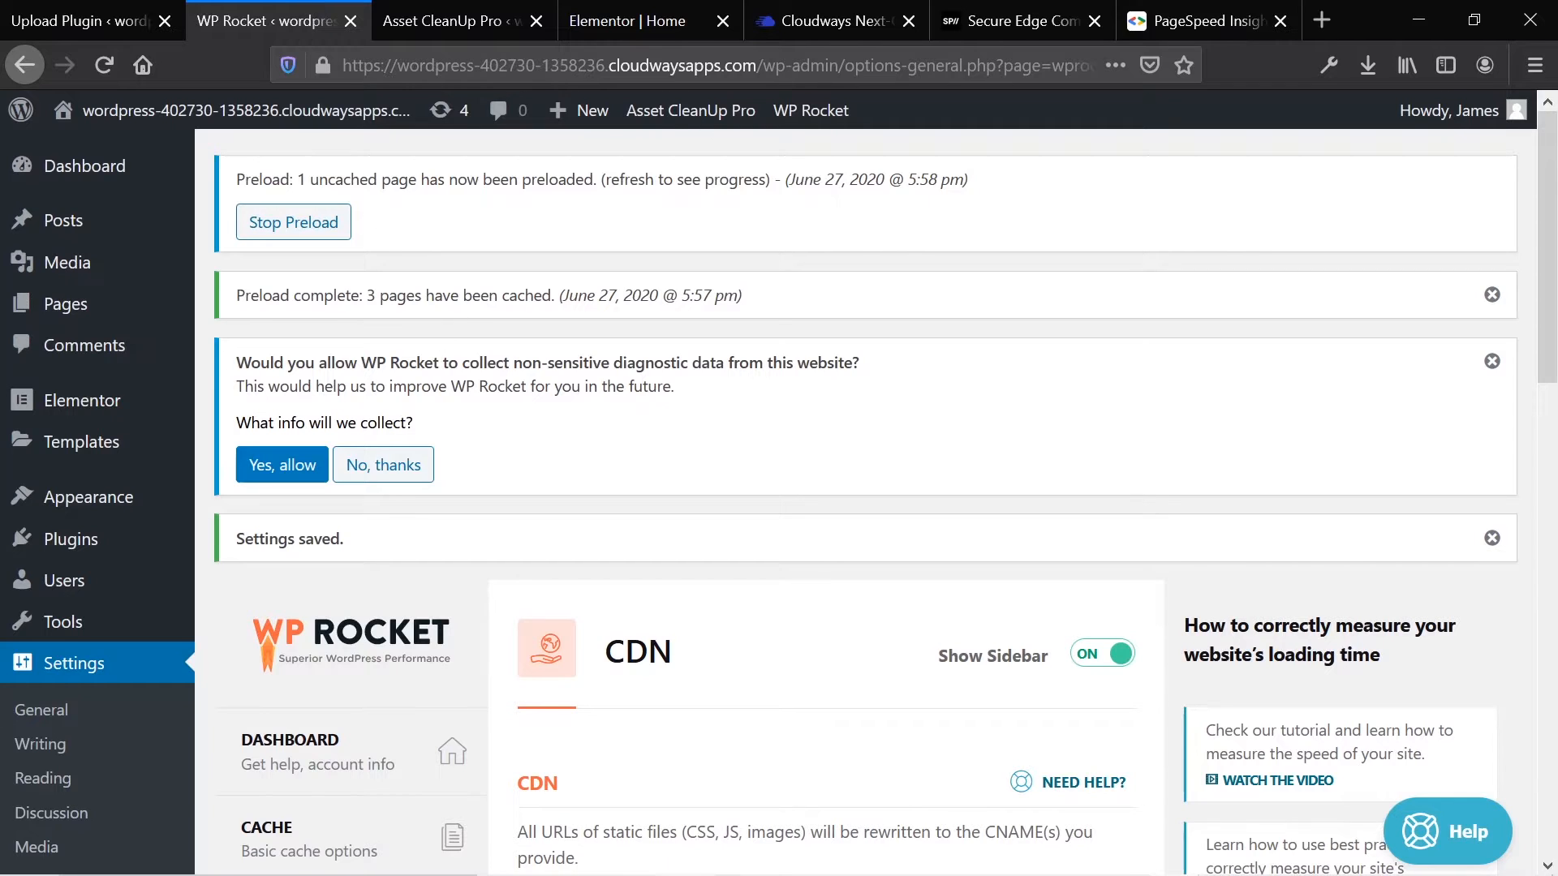
pyautogui.click(1176, 18)
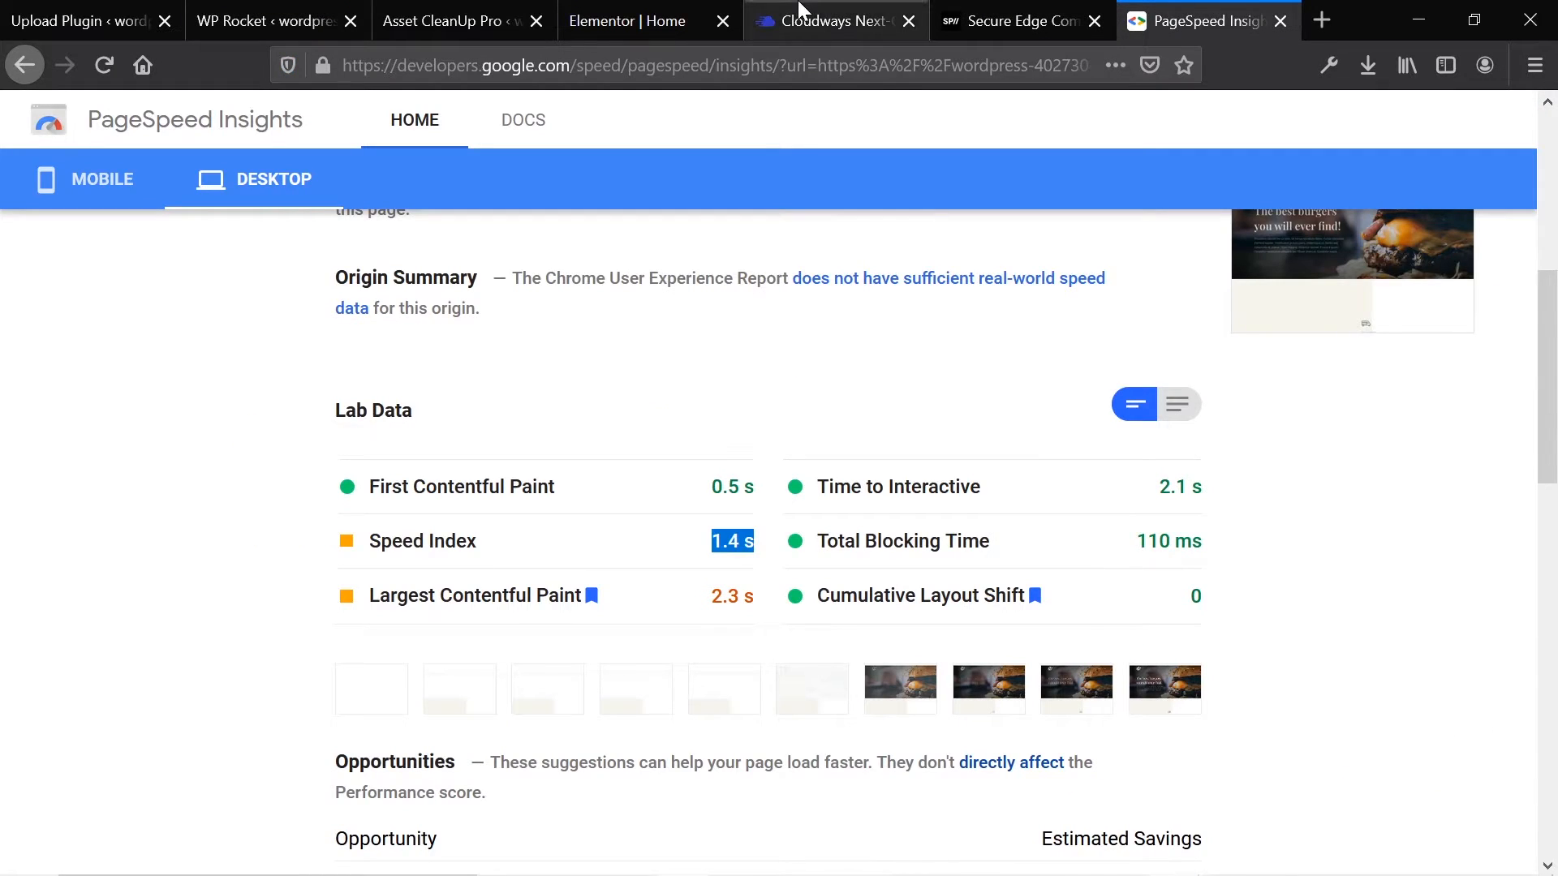
pyautogui.scroll(-5, 824, 325)
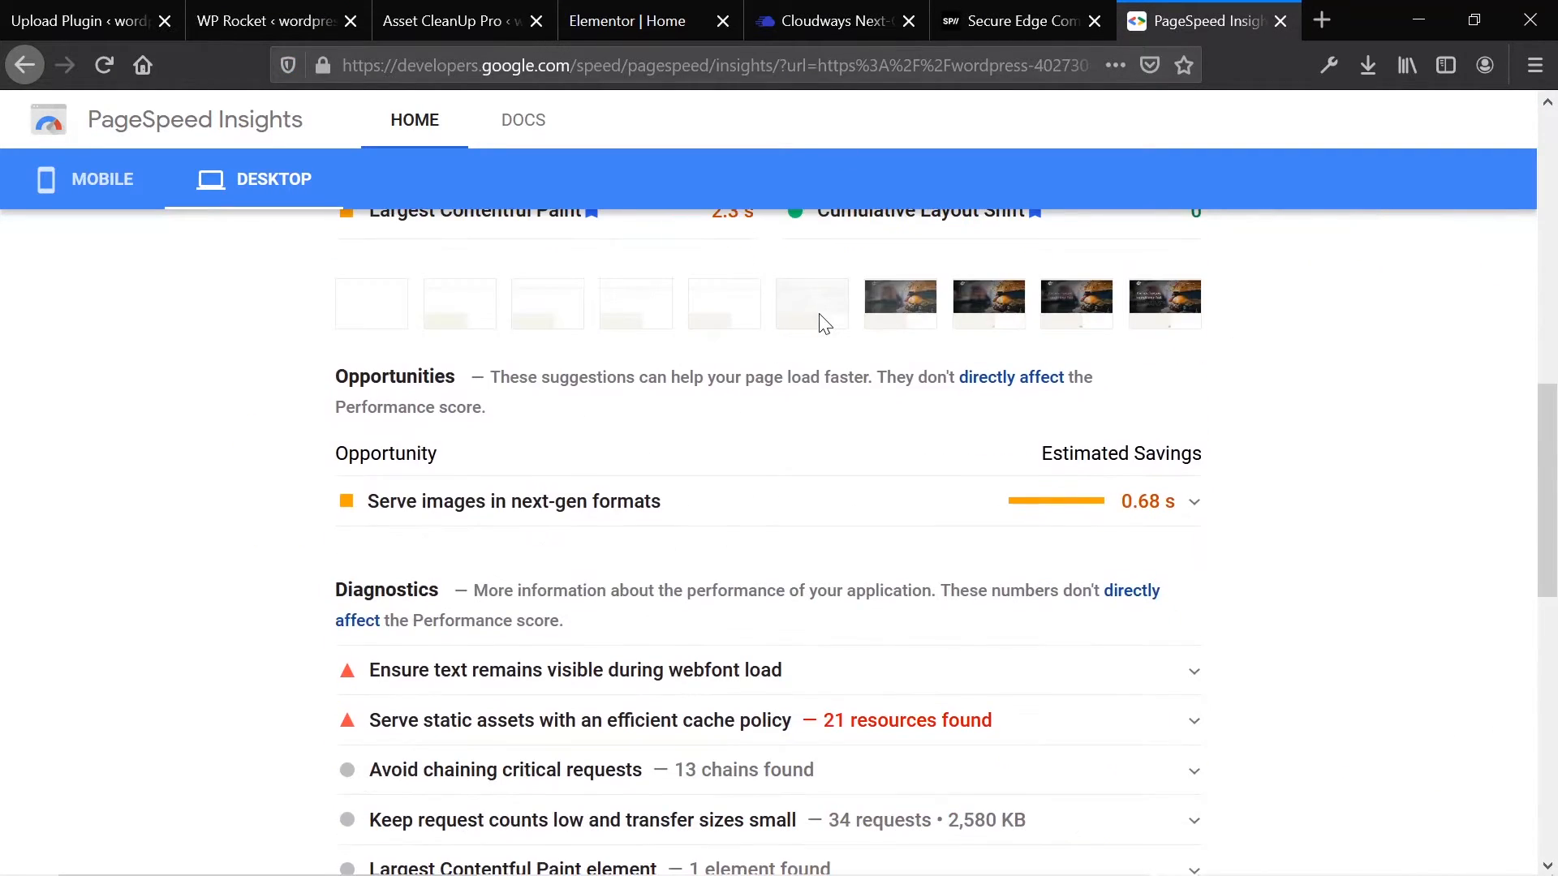
pyautogui.scroll(2, 944, 323)
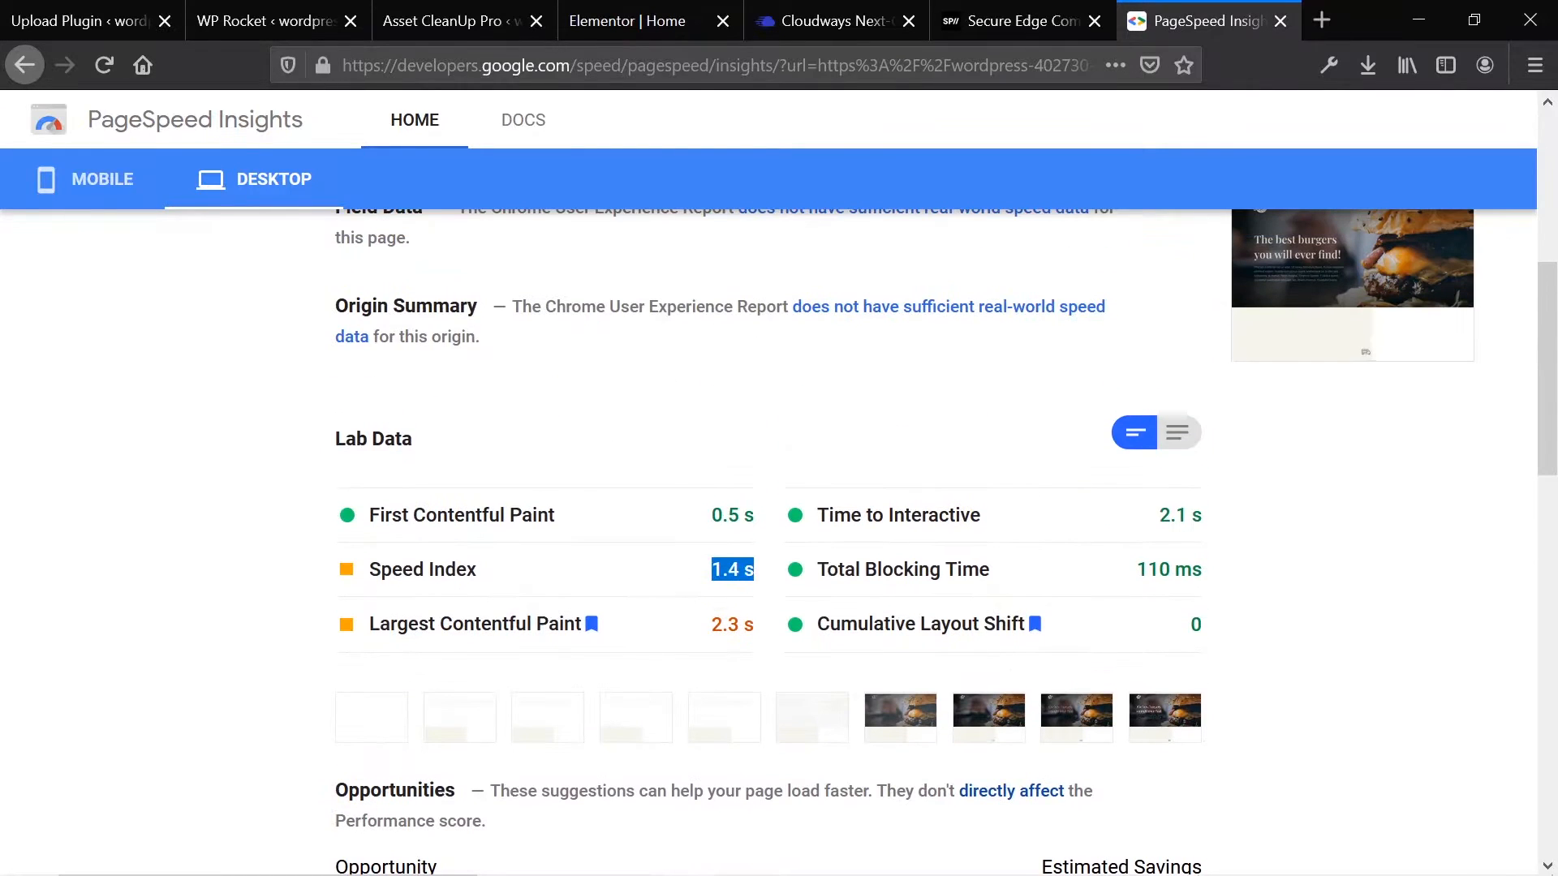
# Step: Go from the PageSpeed results to the WP Rocket CDN settings and dismiss the admin notices there
pyautogui.scroll(-5, 982, 550)
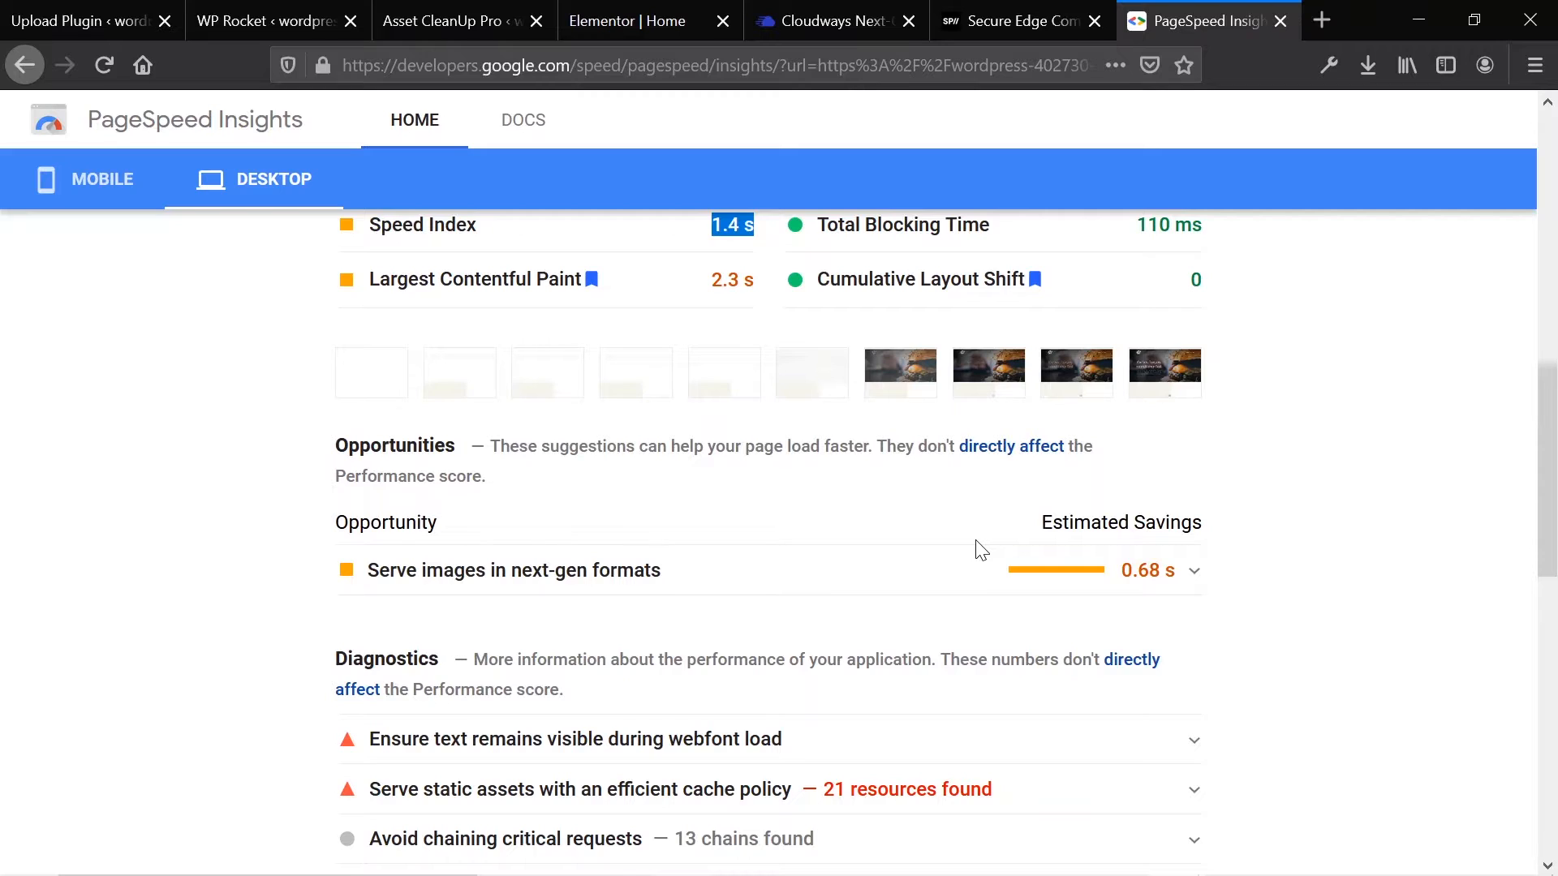
pyautogui.click(307, 11)
pyautogui.scroll(-3, 504, 341)
pyautogui.click(1493, 281)
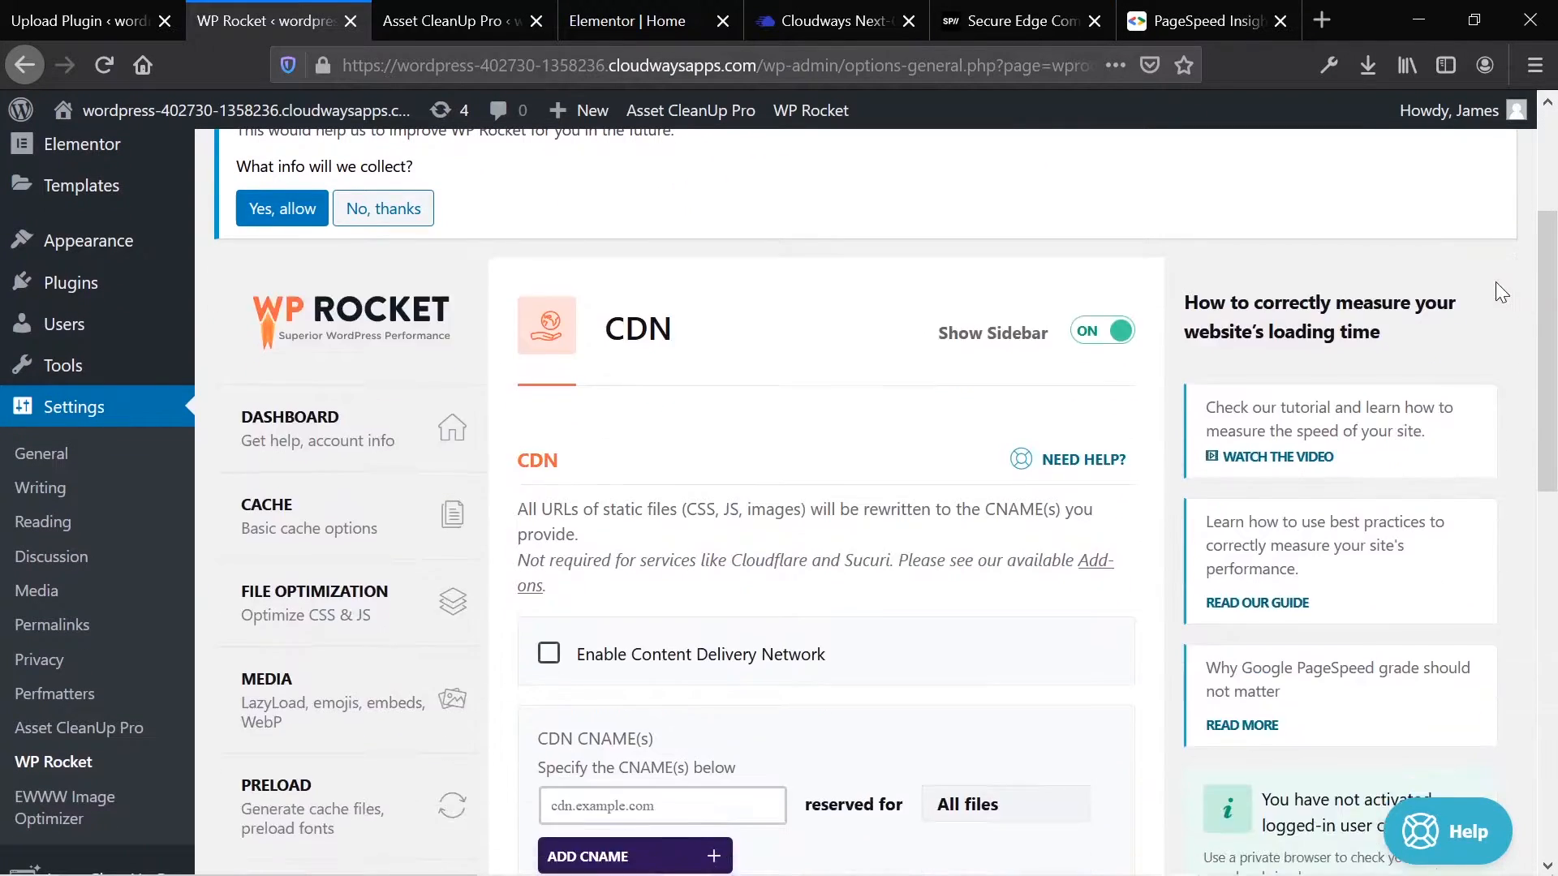
pyautogui.scroll(3, 1493, 292)
pyautogui.click(1490, 299)
pyautogui.click(1492, 296)
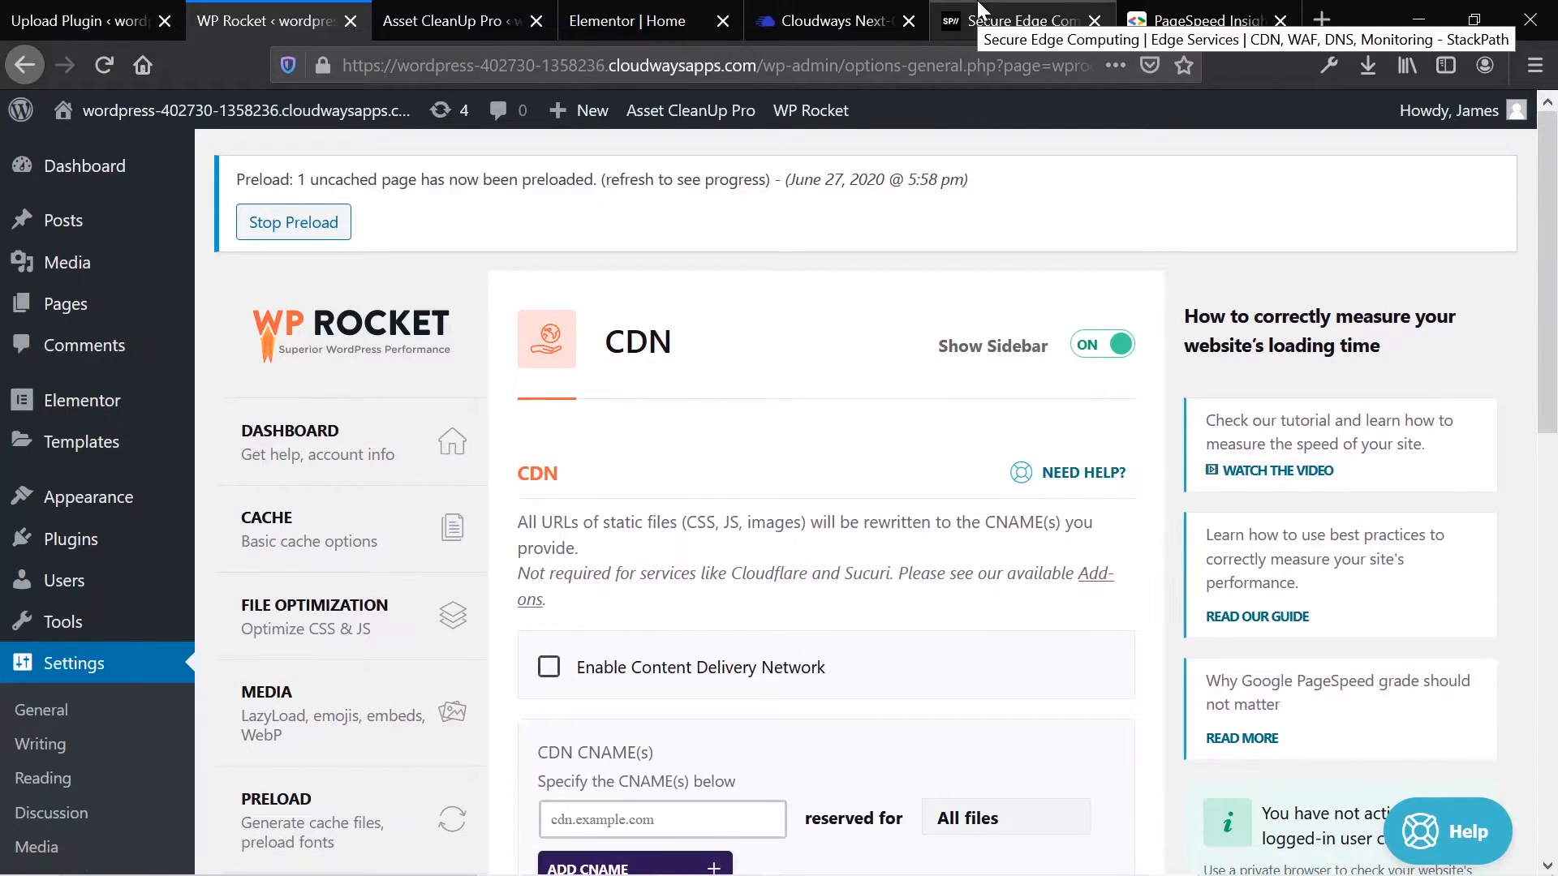
# Step: Review the desktop PageSpeed score and lab data for the site alongside the WP Rocket CDN settings
pyautogui.click(1207, 18)
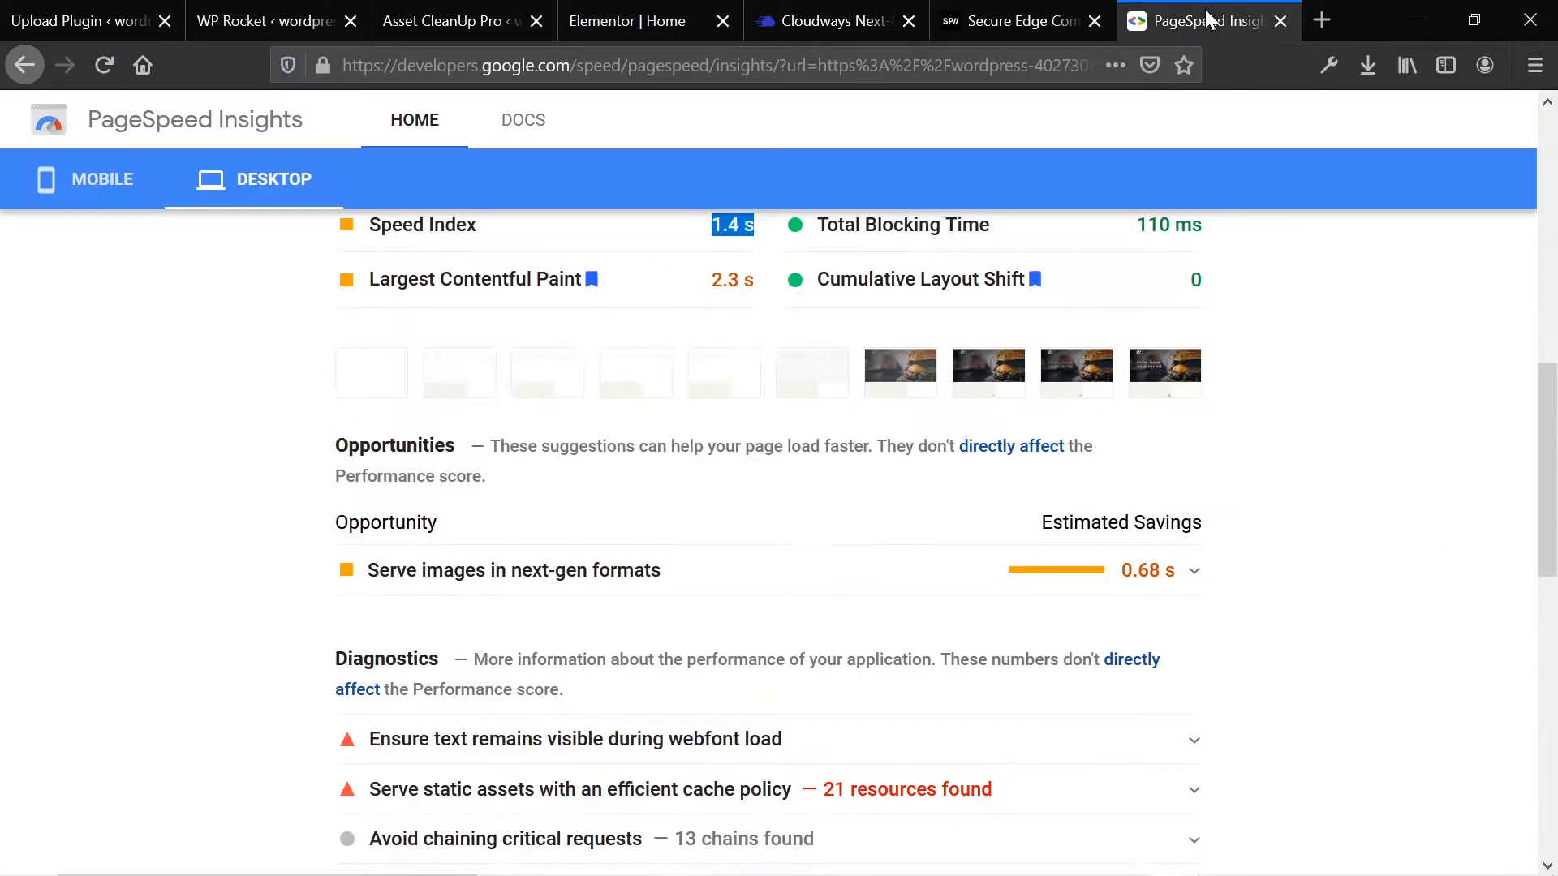
pyautogui.scroll(10, 800, 470)
pyautogui.scroll(-6, 796, 473)
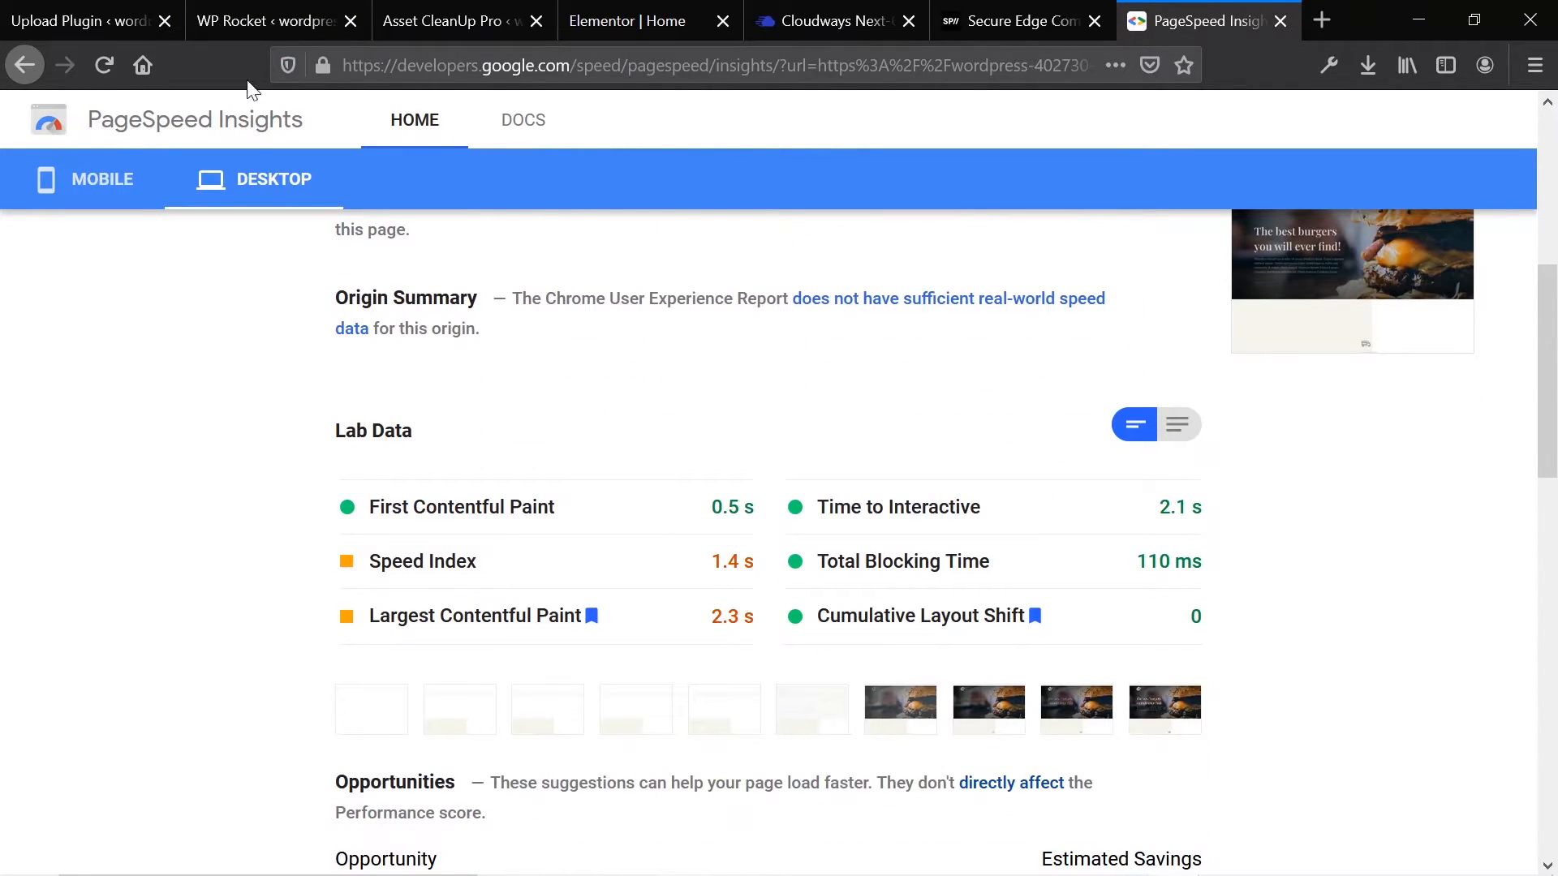
pyautogui.click(294, 11)
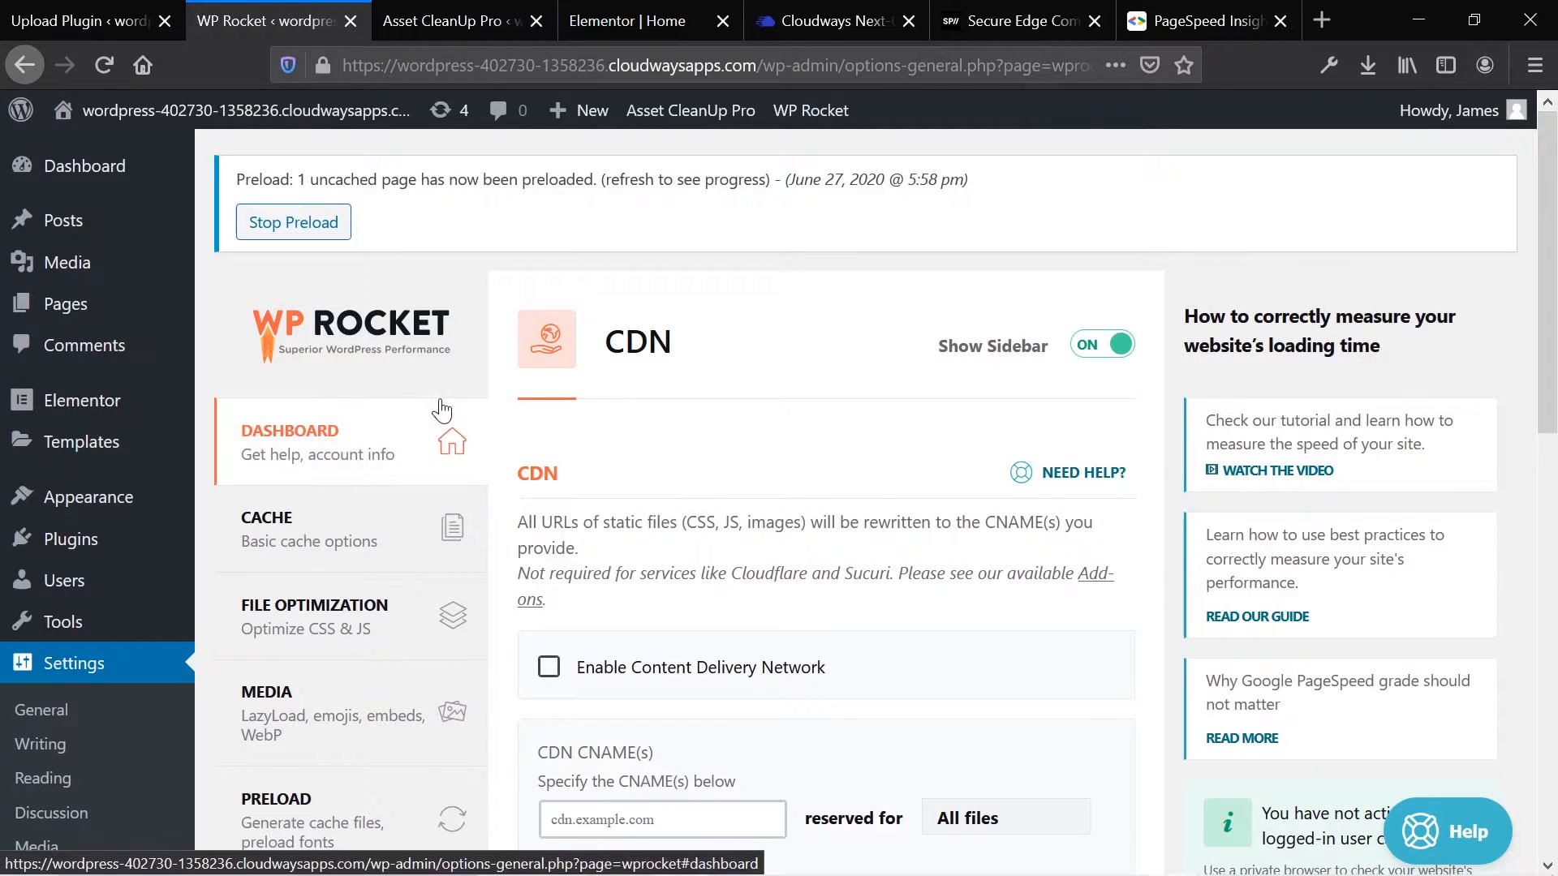
pyautogui.scroll(-3, 443, 407)
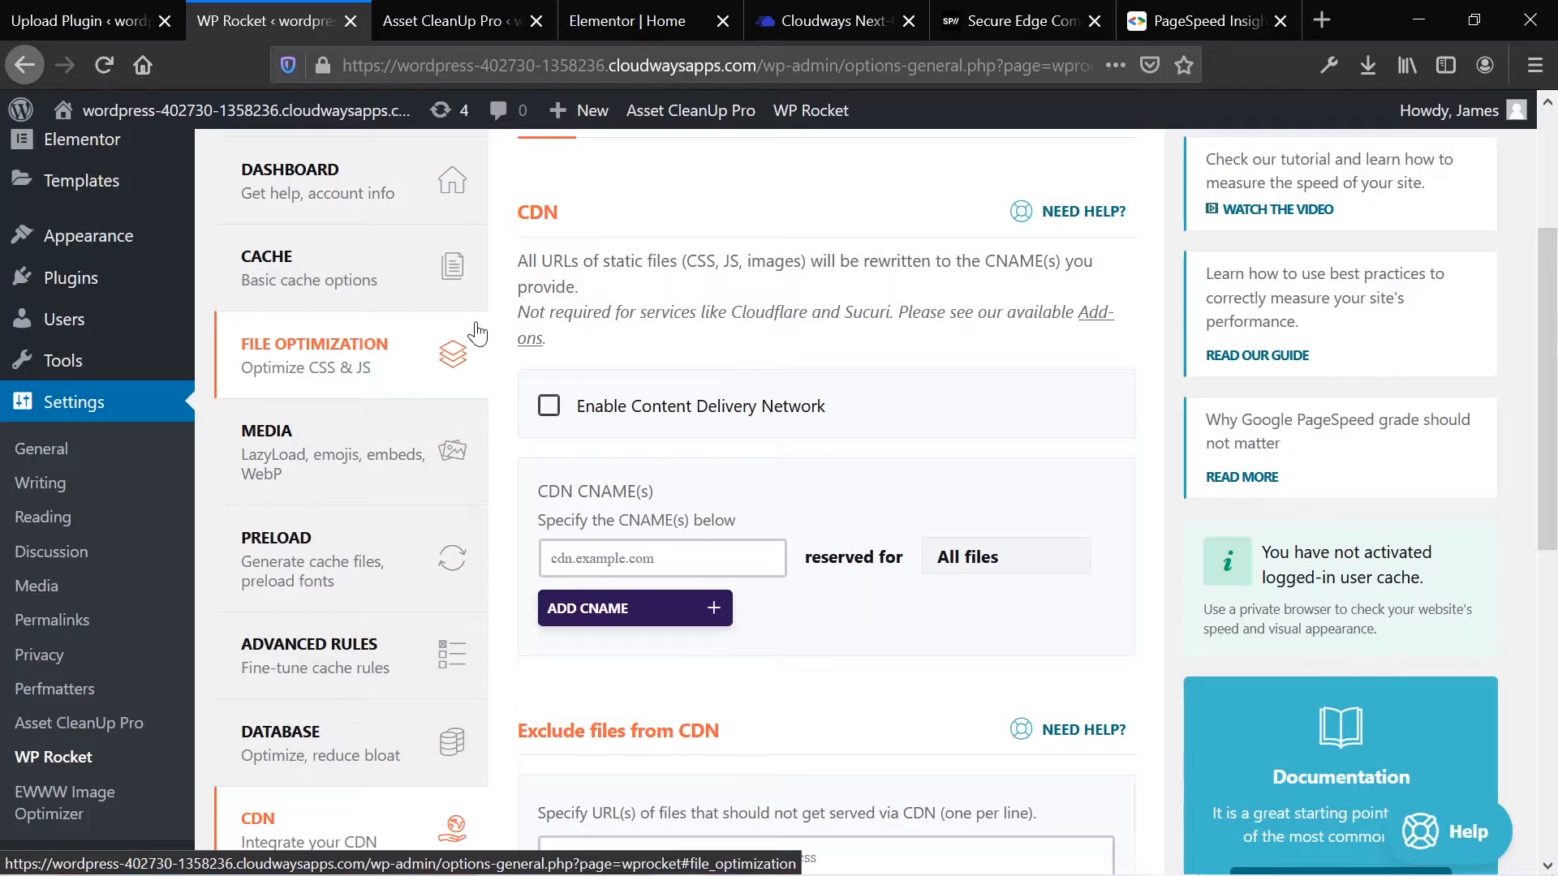
pyautogui.scroll(-2, 477, 332)
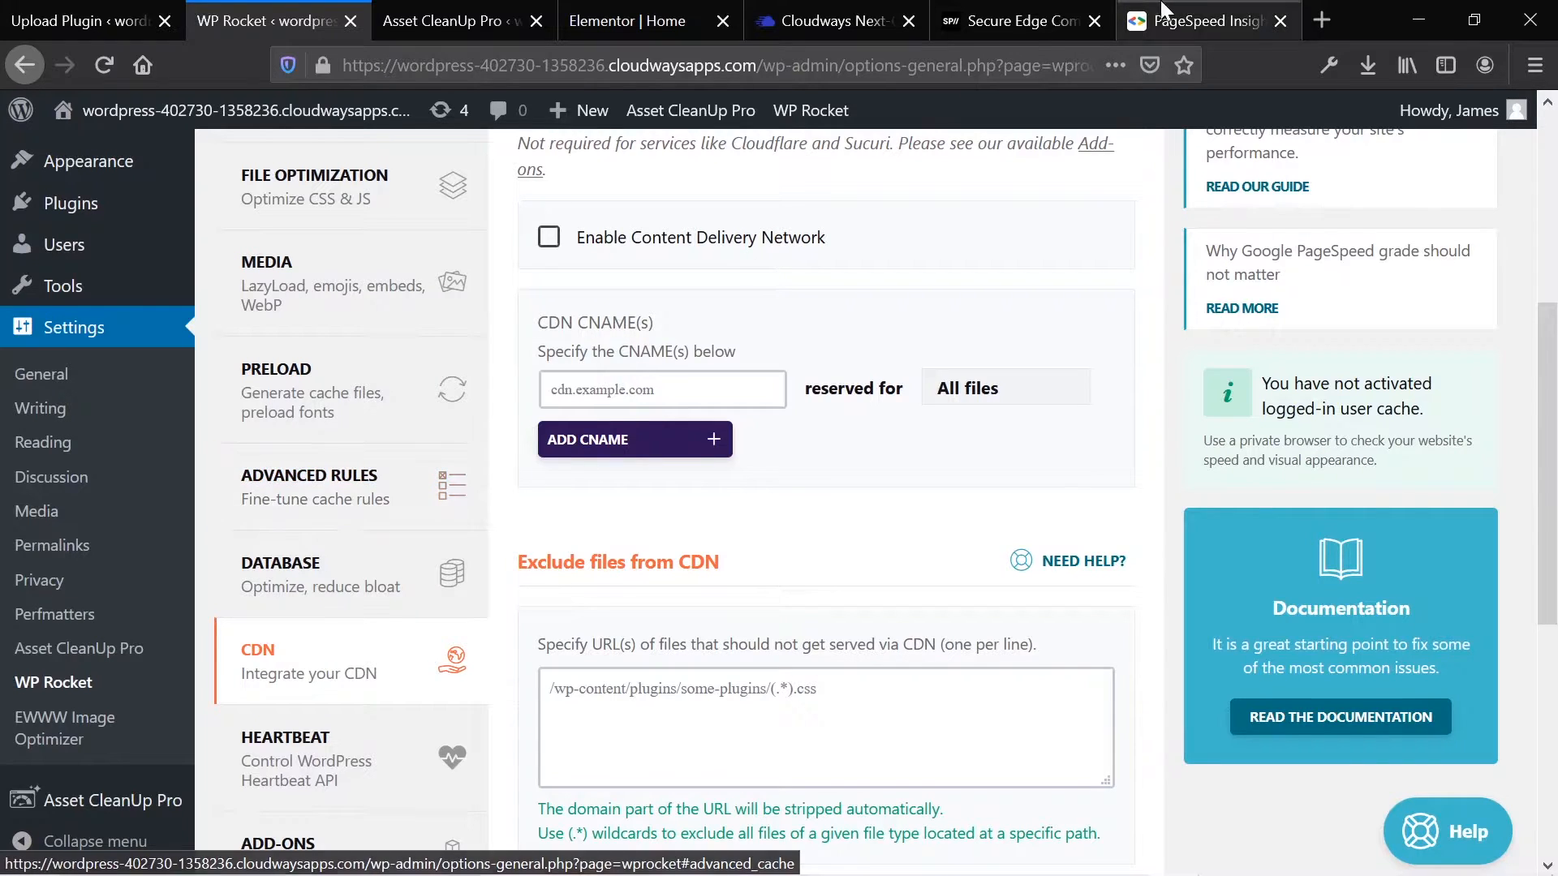
pyautogui.click(1136, 18)
pyautogui.scroll(5, 682, 406)
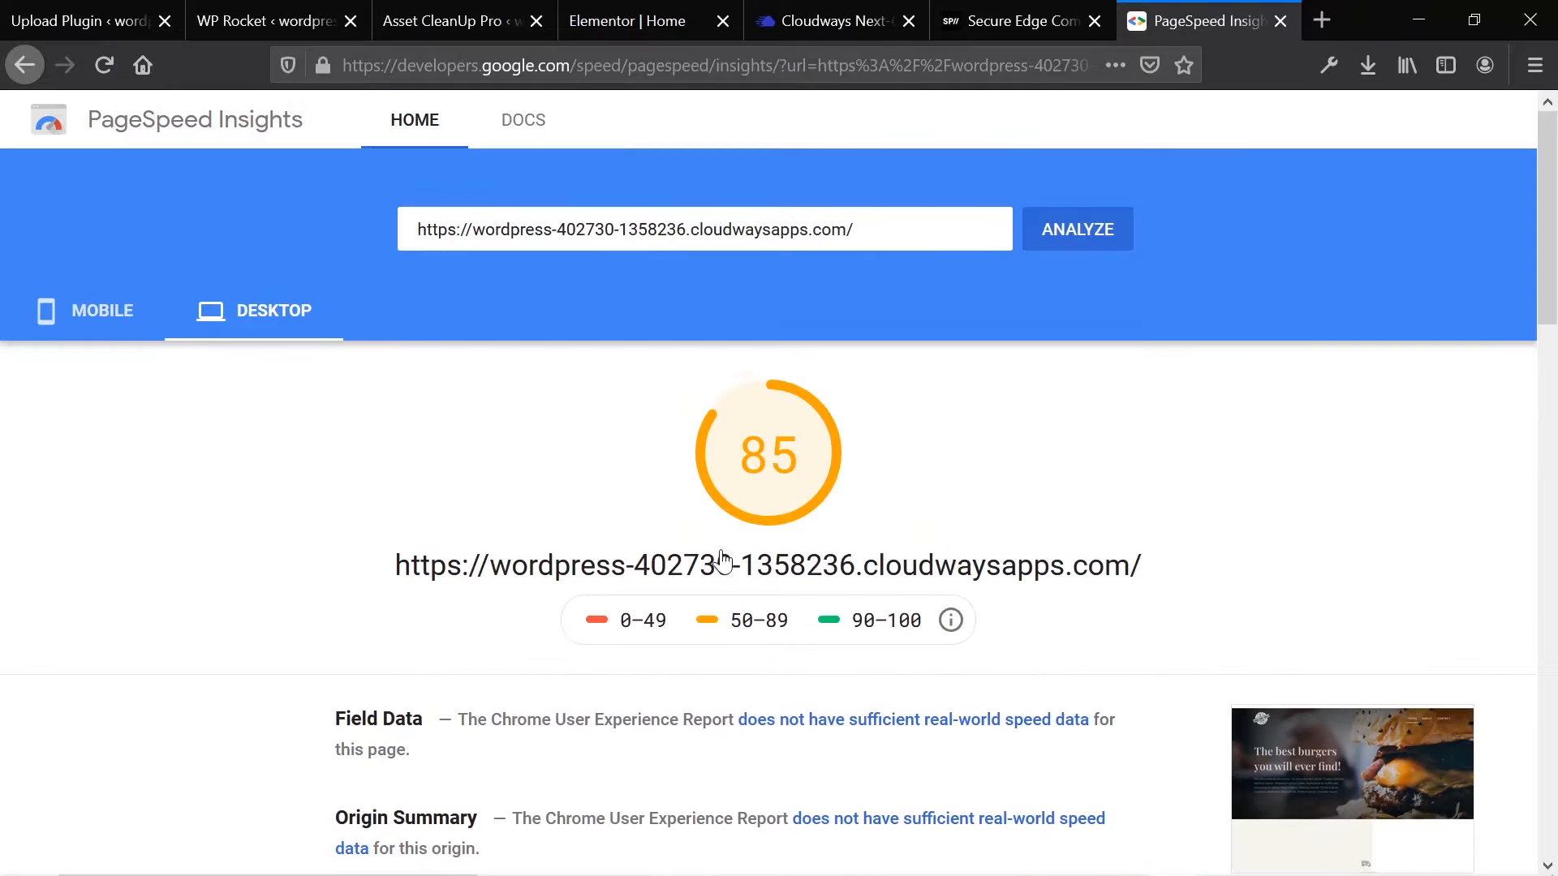
# Step: Open the analyzed website from the PageSpeed report and look through its homepage sections and images
pyautogui.click(720, 556)
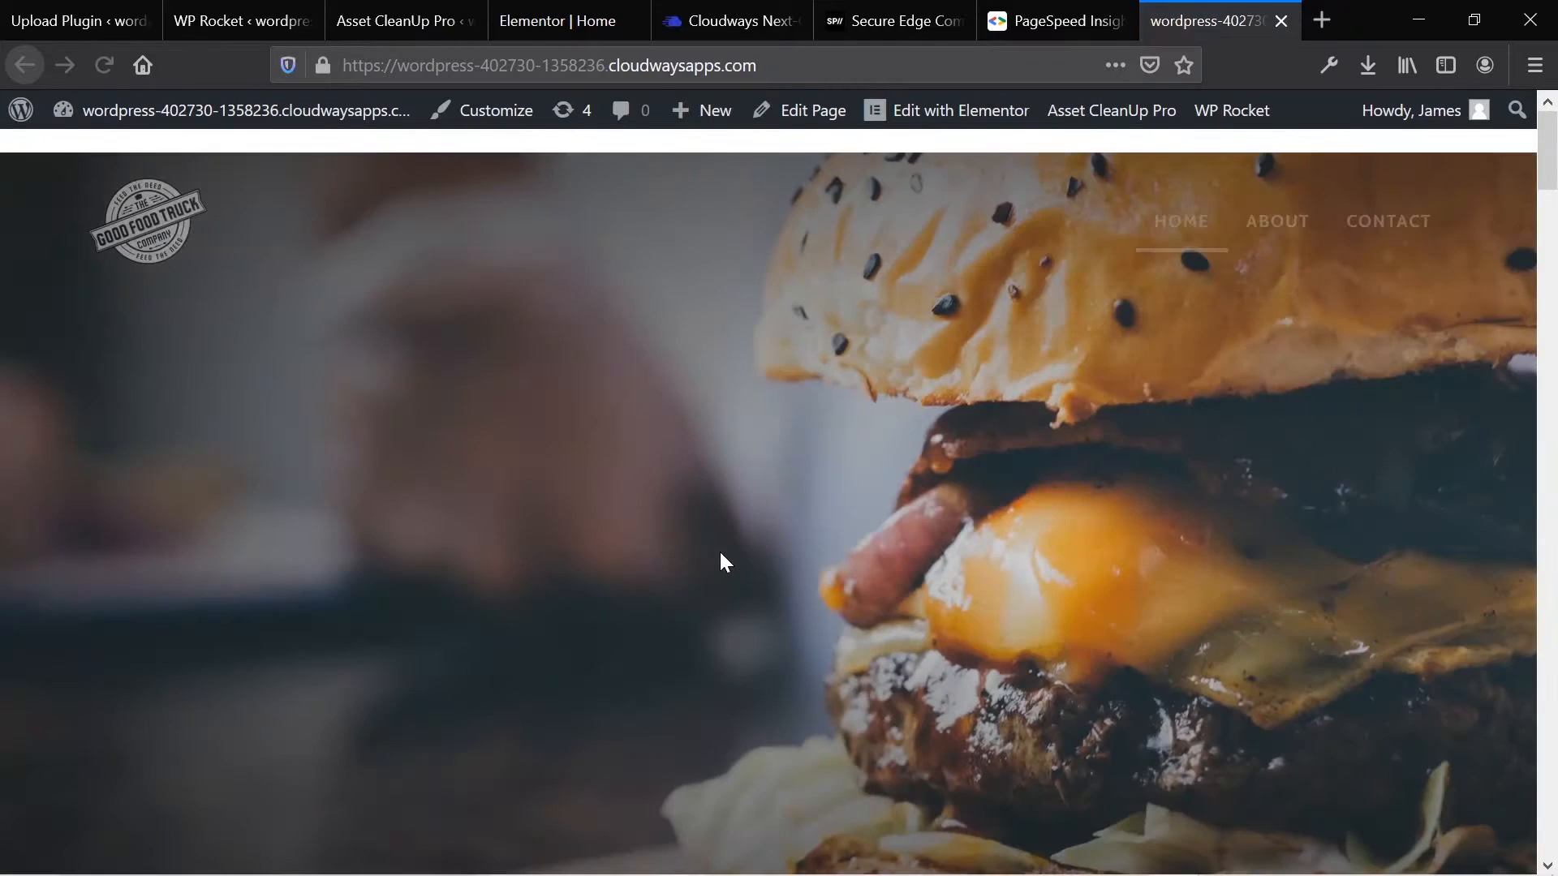
pyautogui.scroll(-20, 767, 640)
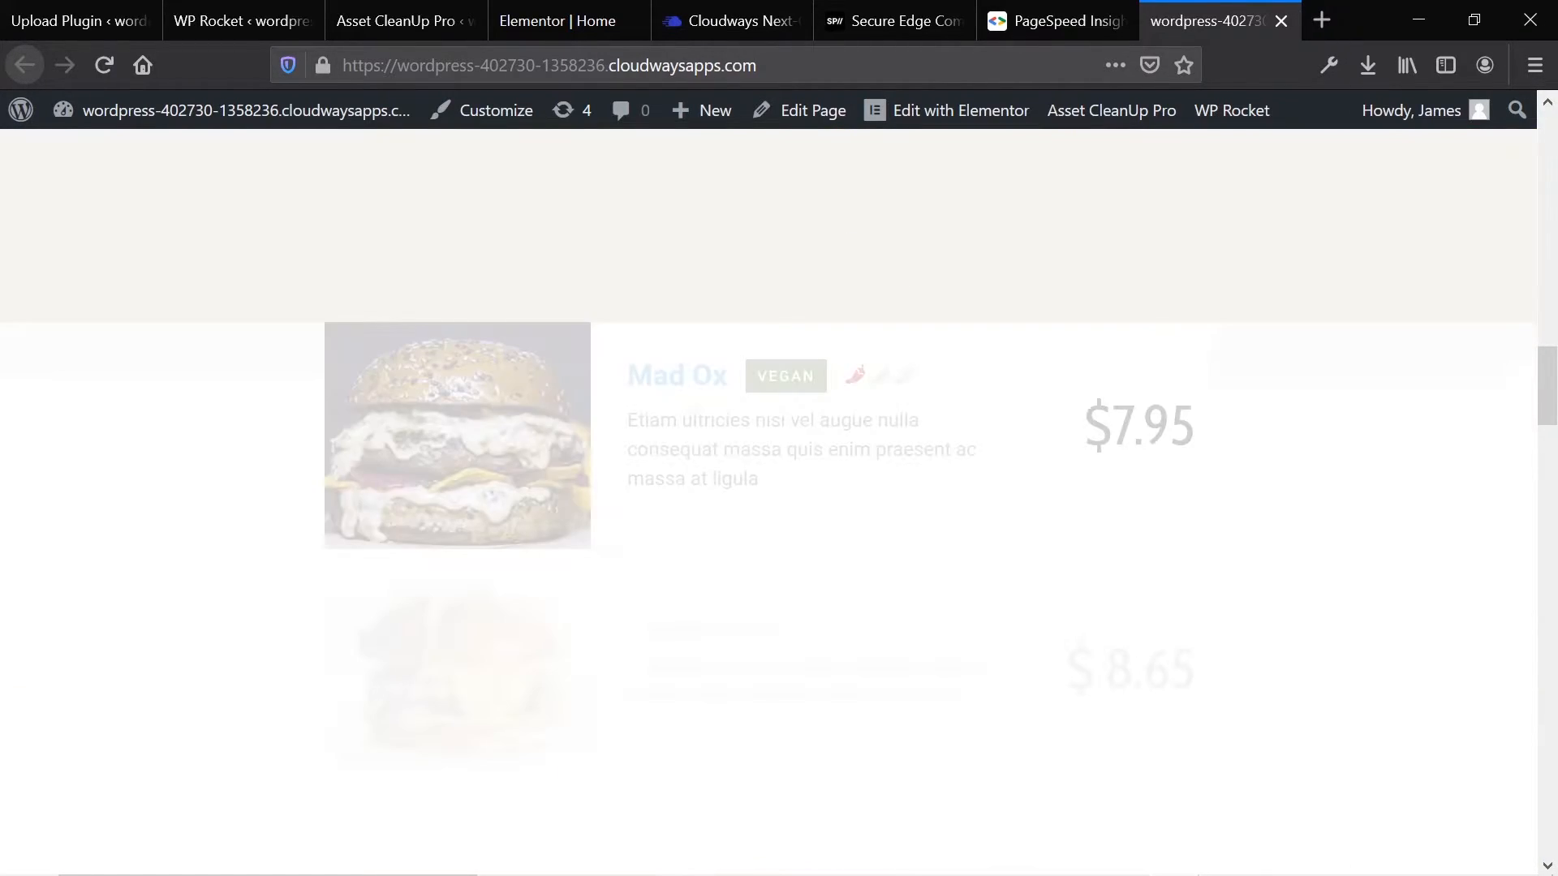
pyautogui.scroll(10, 768, 638)
pyautogui.scroll(-15, 767, 639)
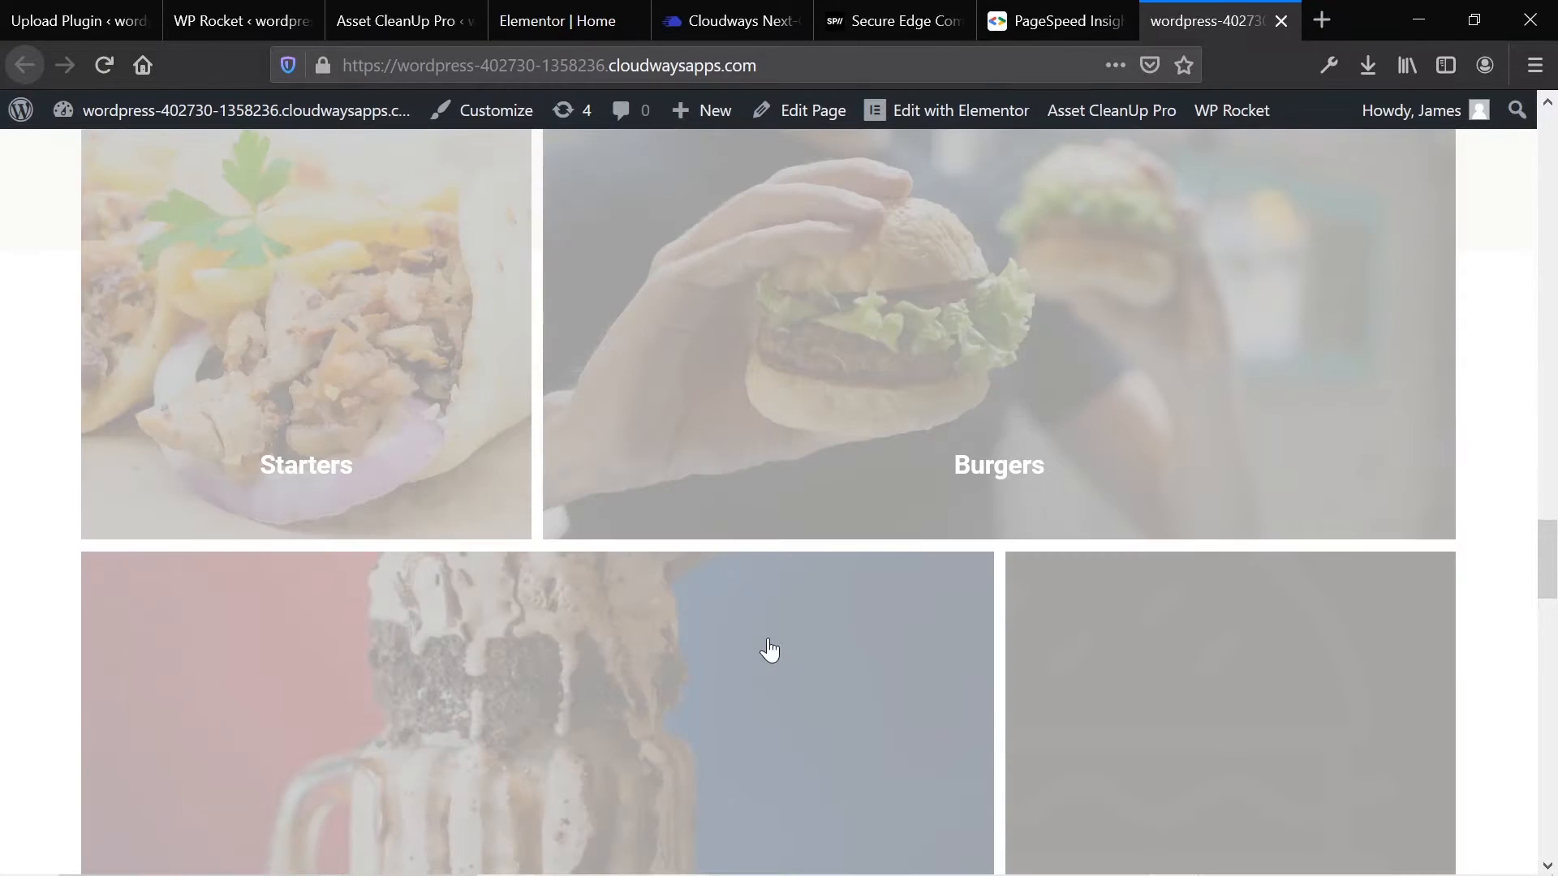
pyautogui.scroll(-15, 773, 649)
pyautogui.scroll(20, 770, 647)
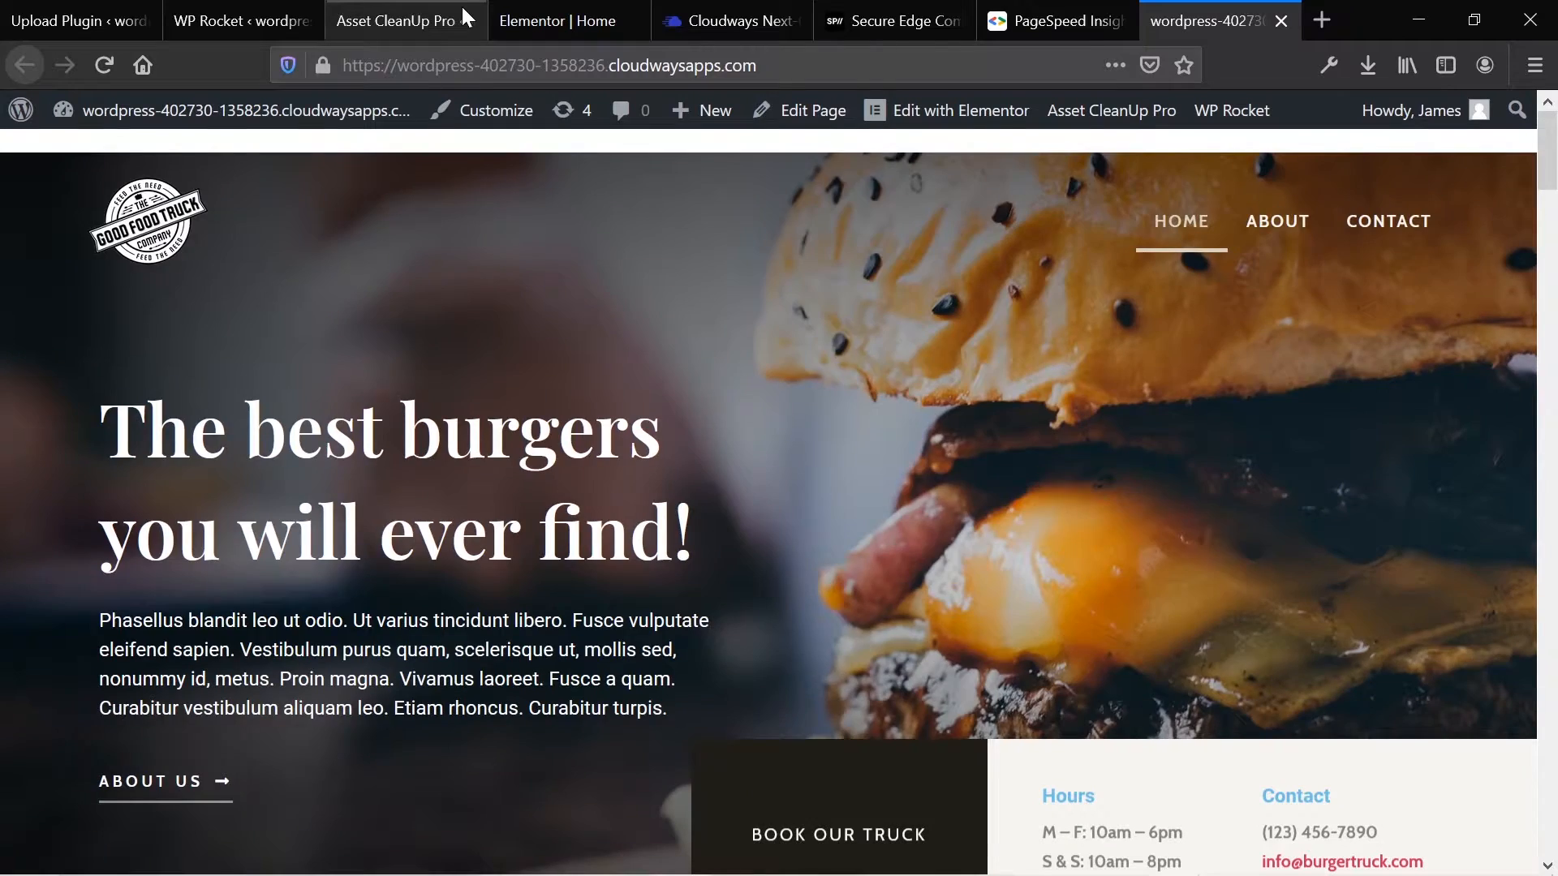
# Step: Open the EWWW Image Optimizer settings in WordPress and look over the basic optimization options
pyautogui.click(467, 16)
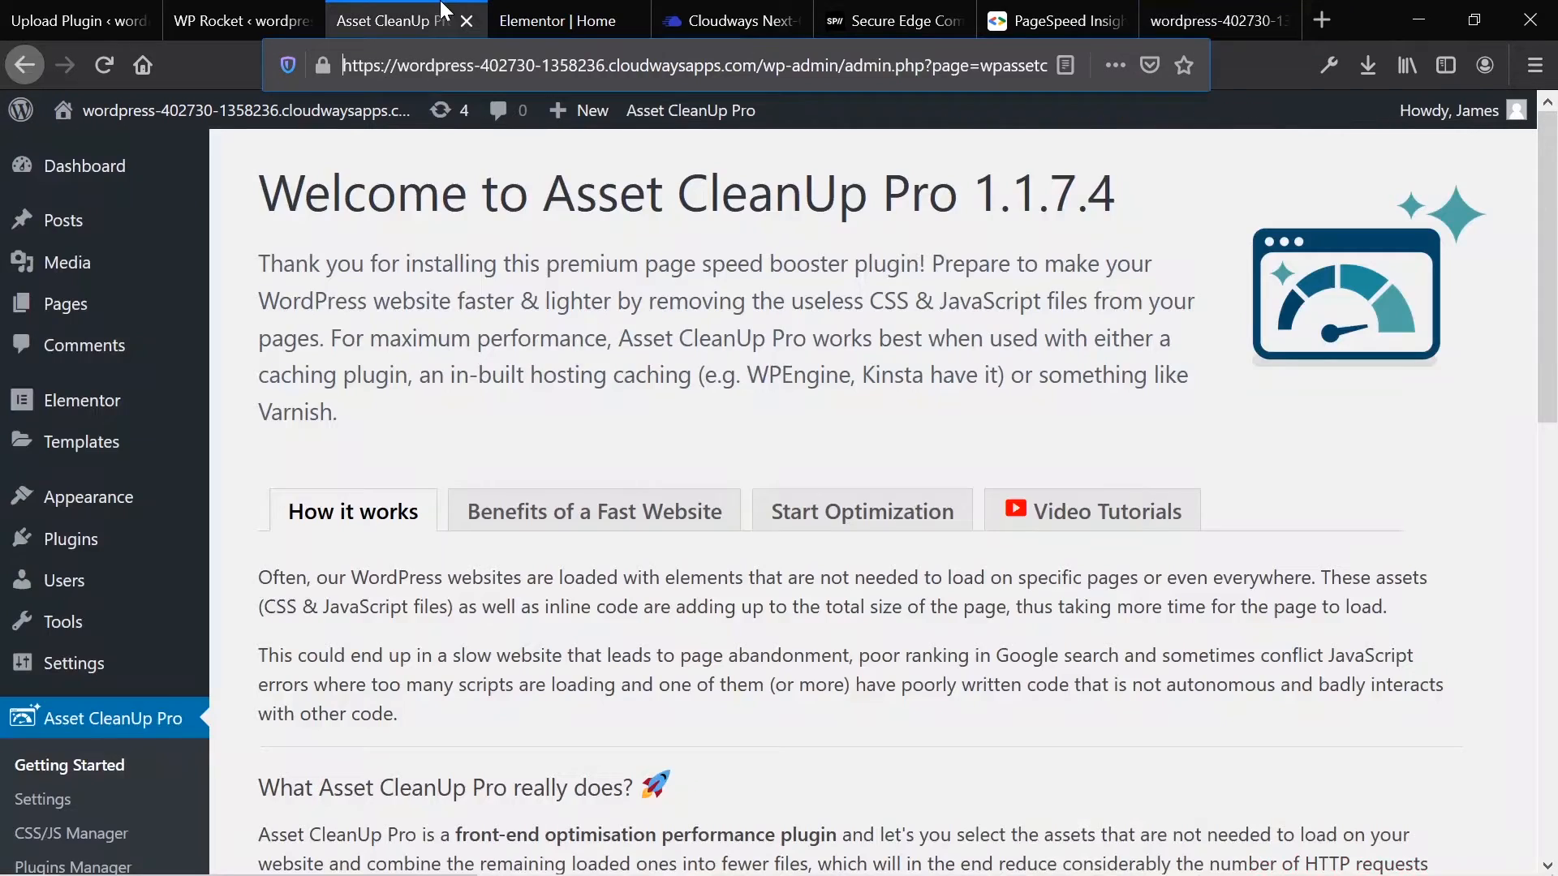
pyautogui.click(254, 18)
pyautogui.click(35, 732)
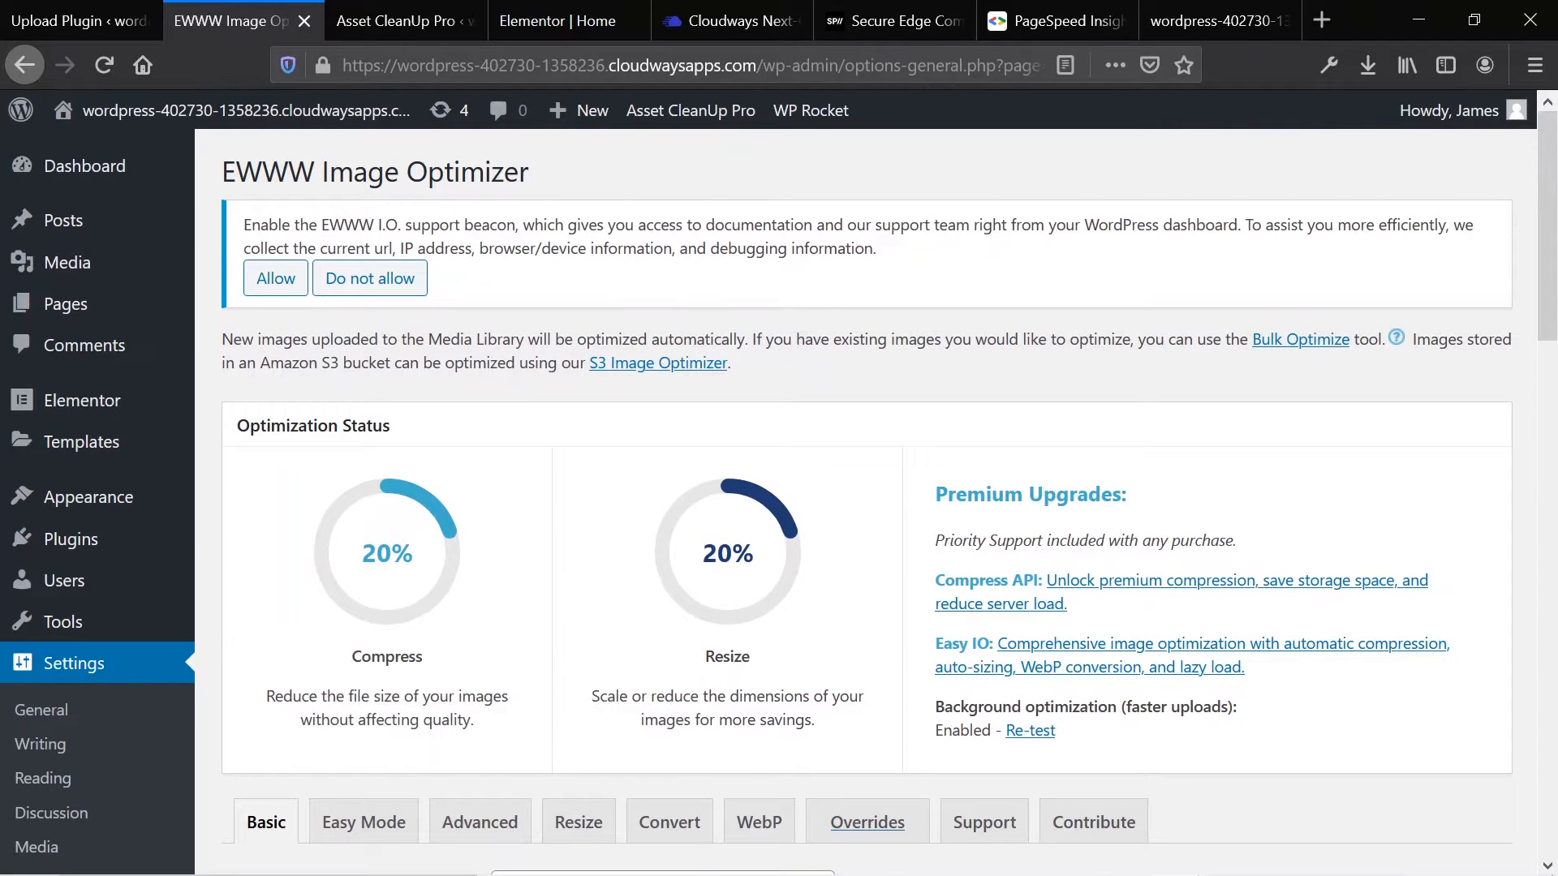
pyautogui.scroll(-6, 354, 493)
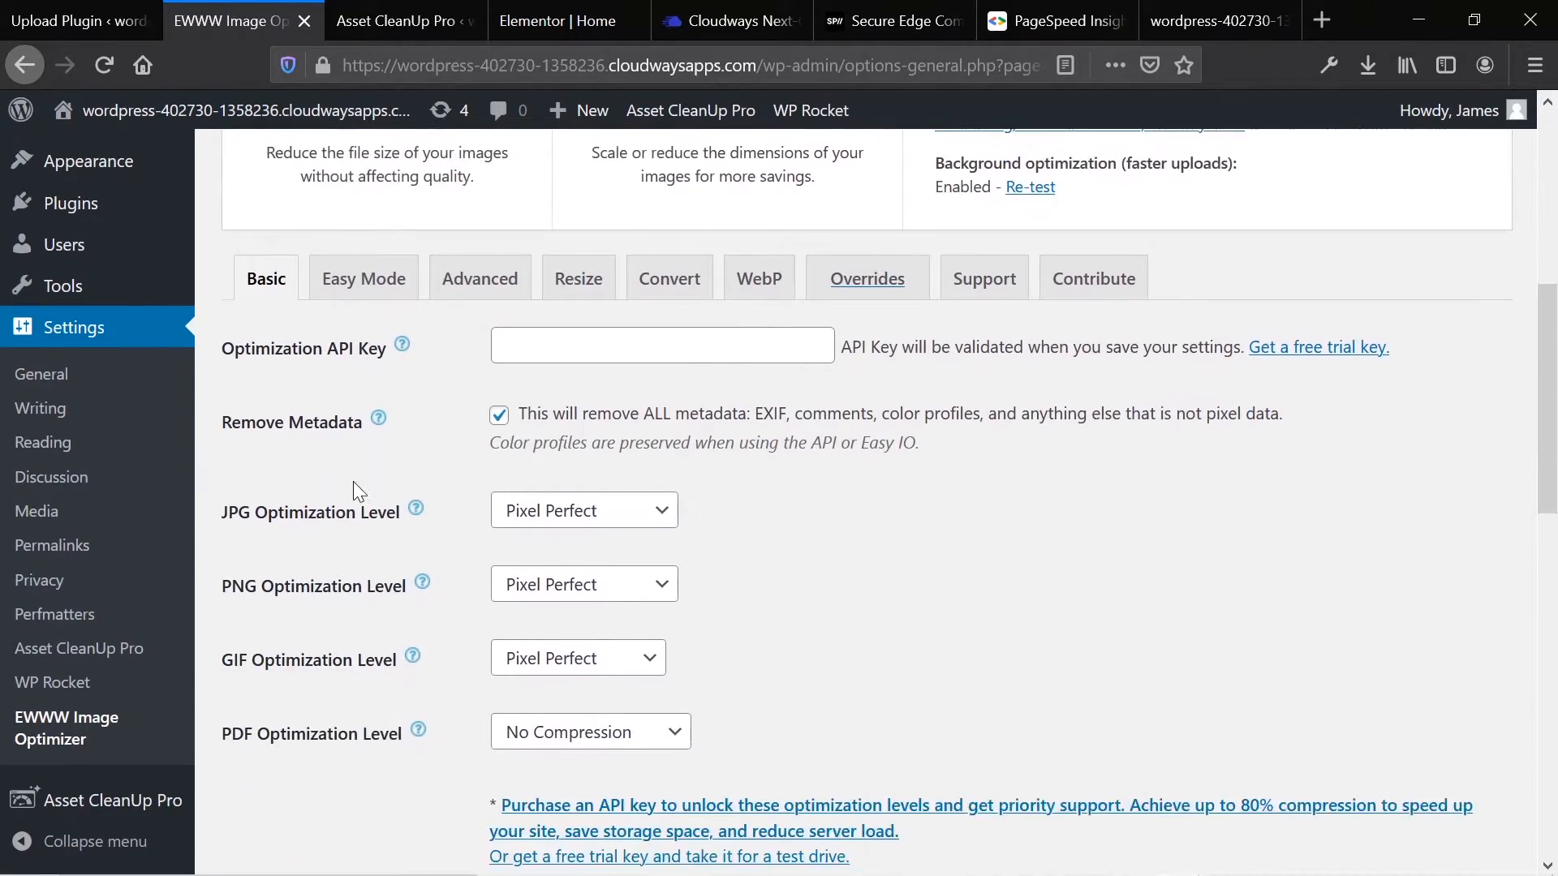
pyautogui.scroll(3, 351, 490)
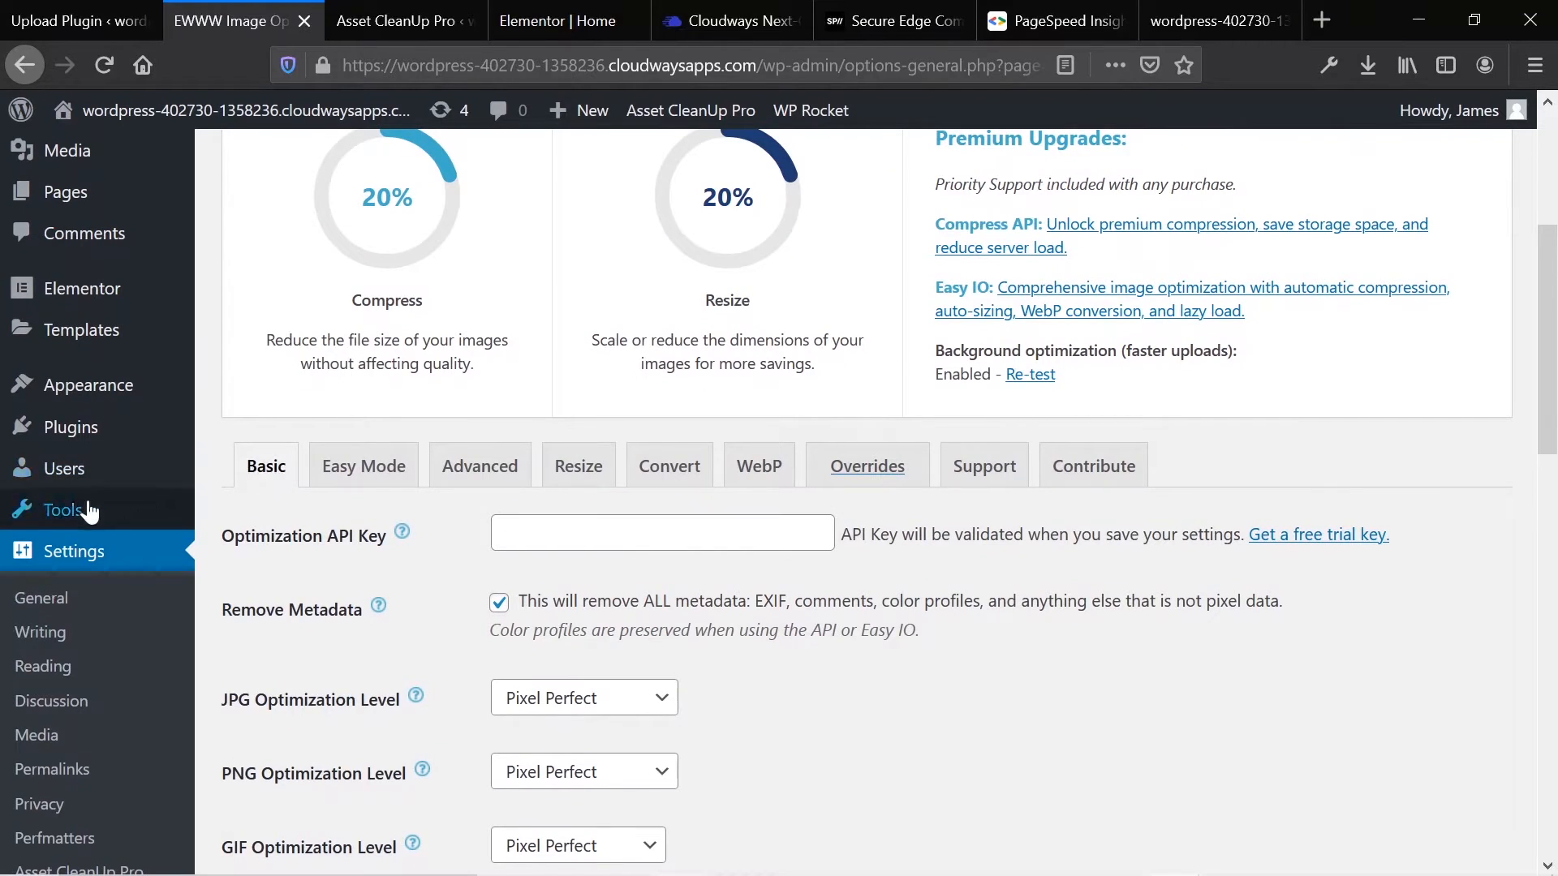
pyautogui.scroll(-4, 641, 533)
pyautogui.scroll(2, 641, 534)
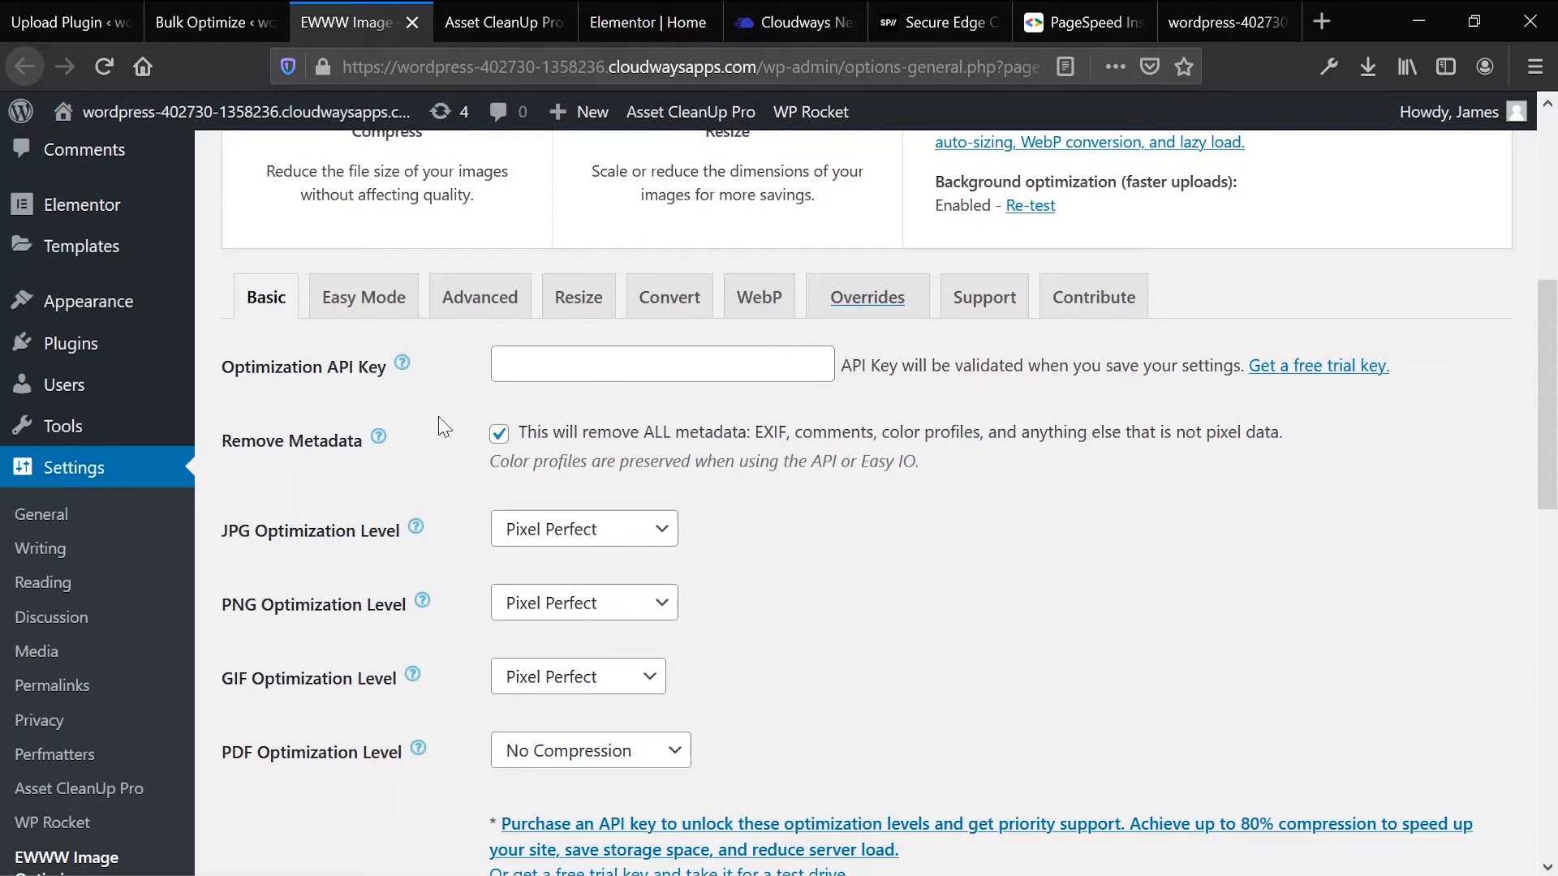
# Step: Enable JPG/PNG to WebP, JS WebP Rewriting and Force WebP in the EWWW Image Optimizer, and save the changes
pyautogui.click(742, 300)
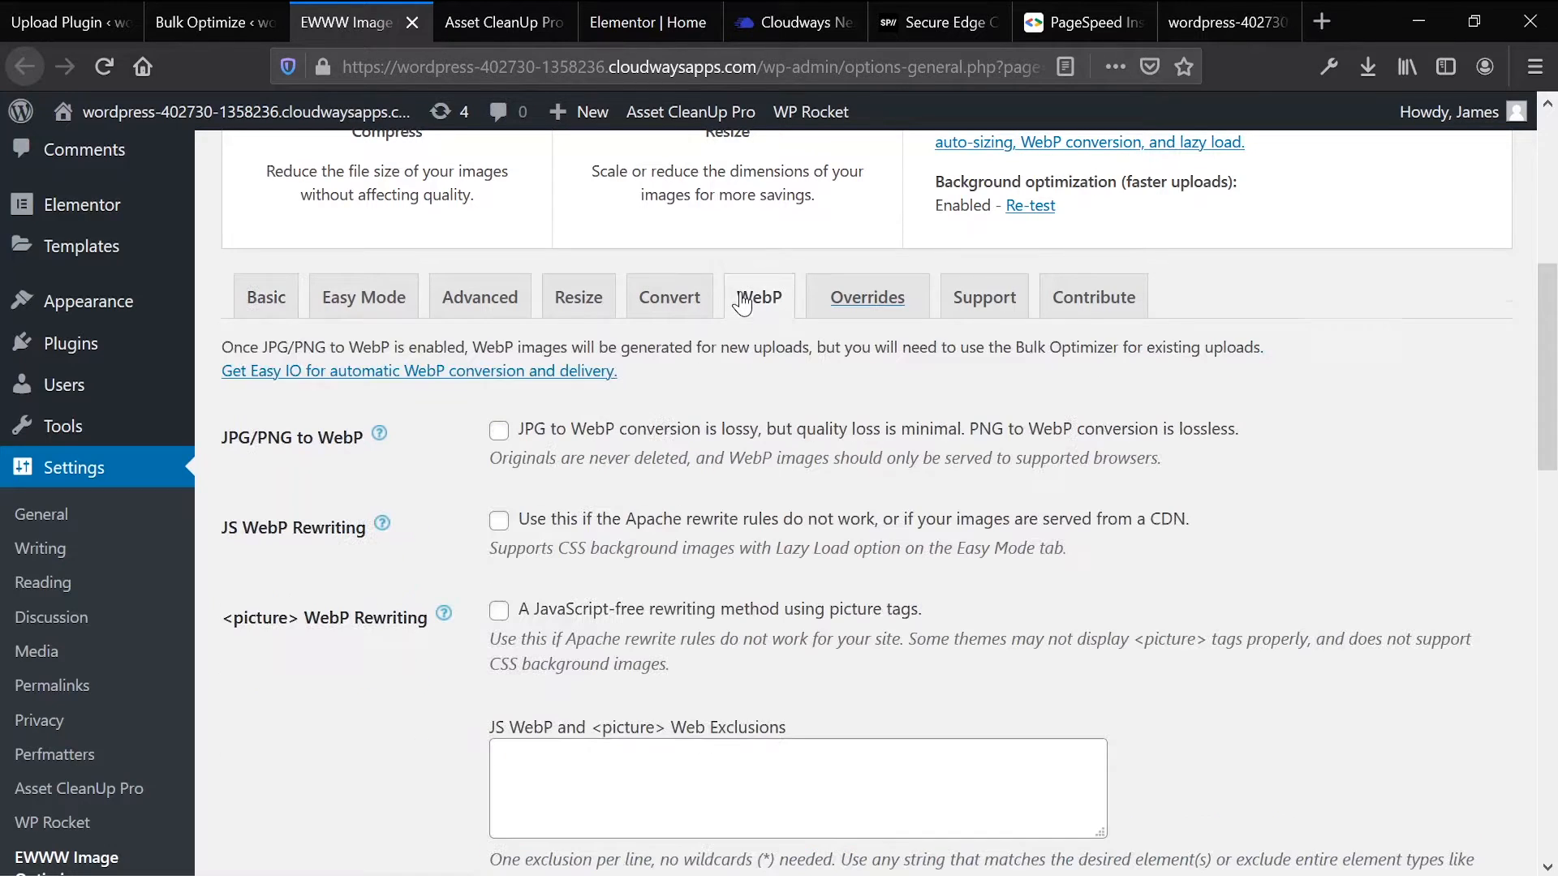
pyautogui.click(499, 431)
pyautogui.click(496, 521)
pyautogui.click(499, 613)
pyautogui.click(498, 613)
pyautogui.scroll(-9, 325, 529)
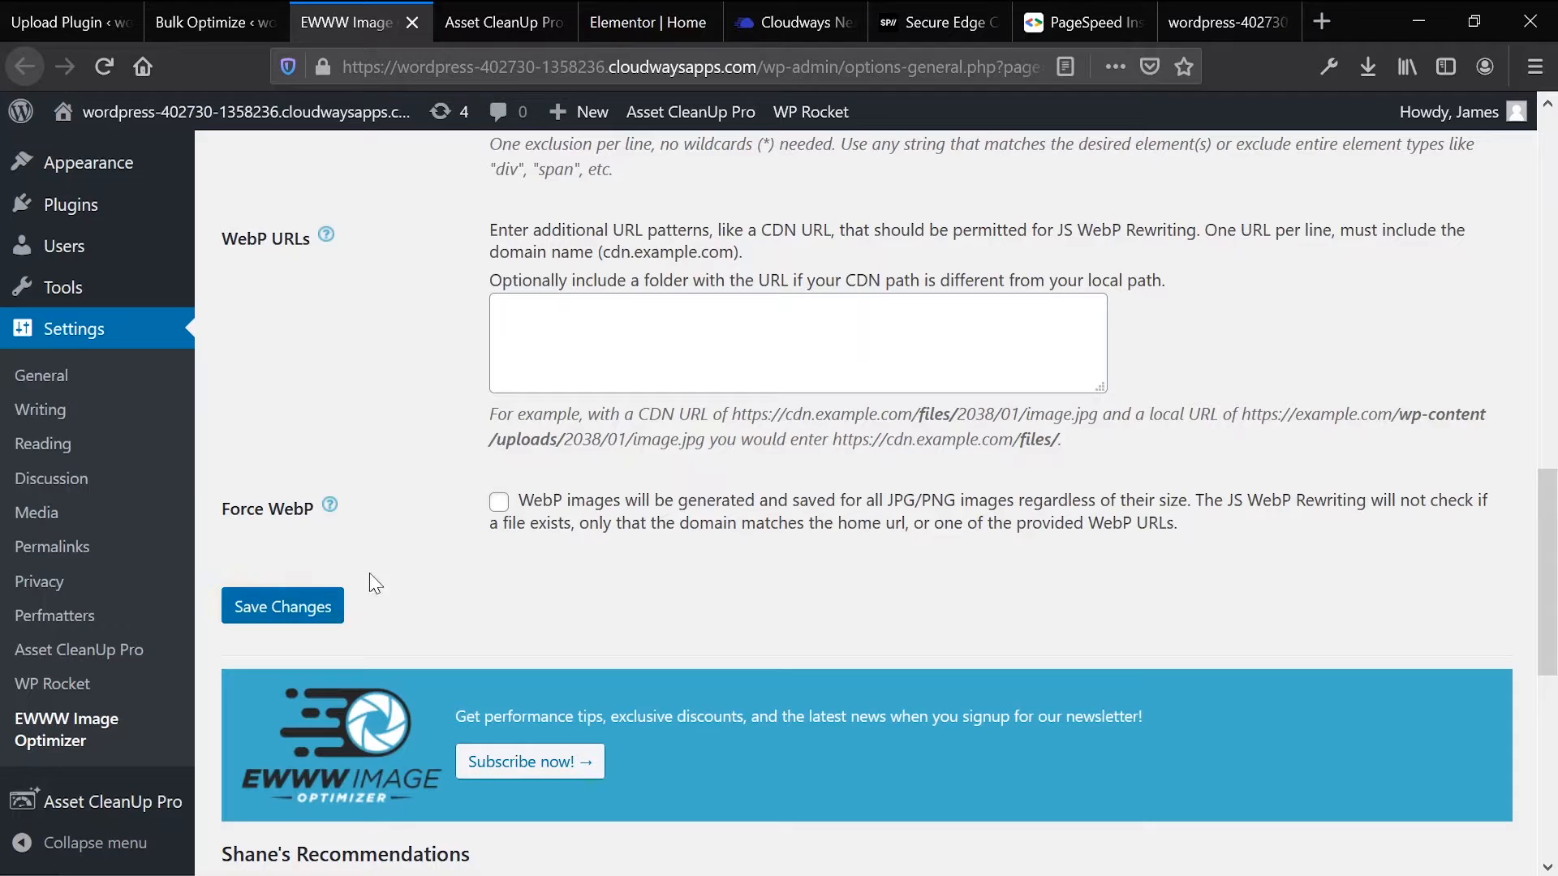
pyautogui.click(499, 502)
pyautogui.click(305, 602)
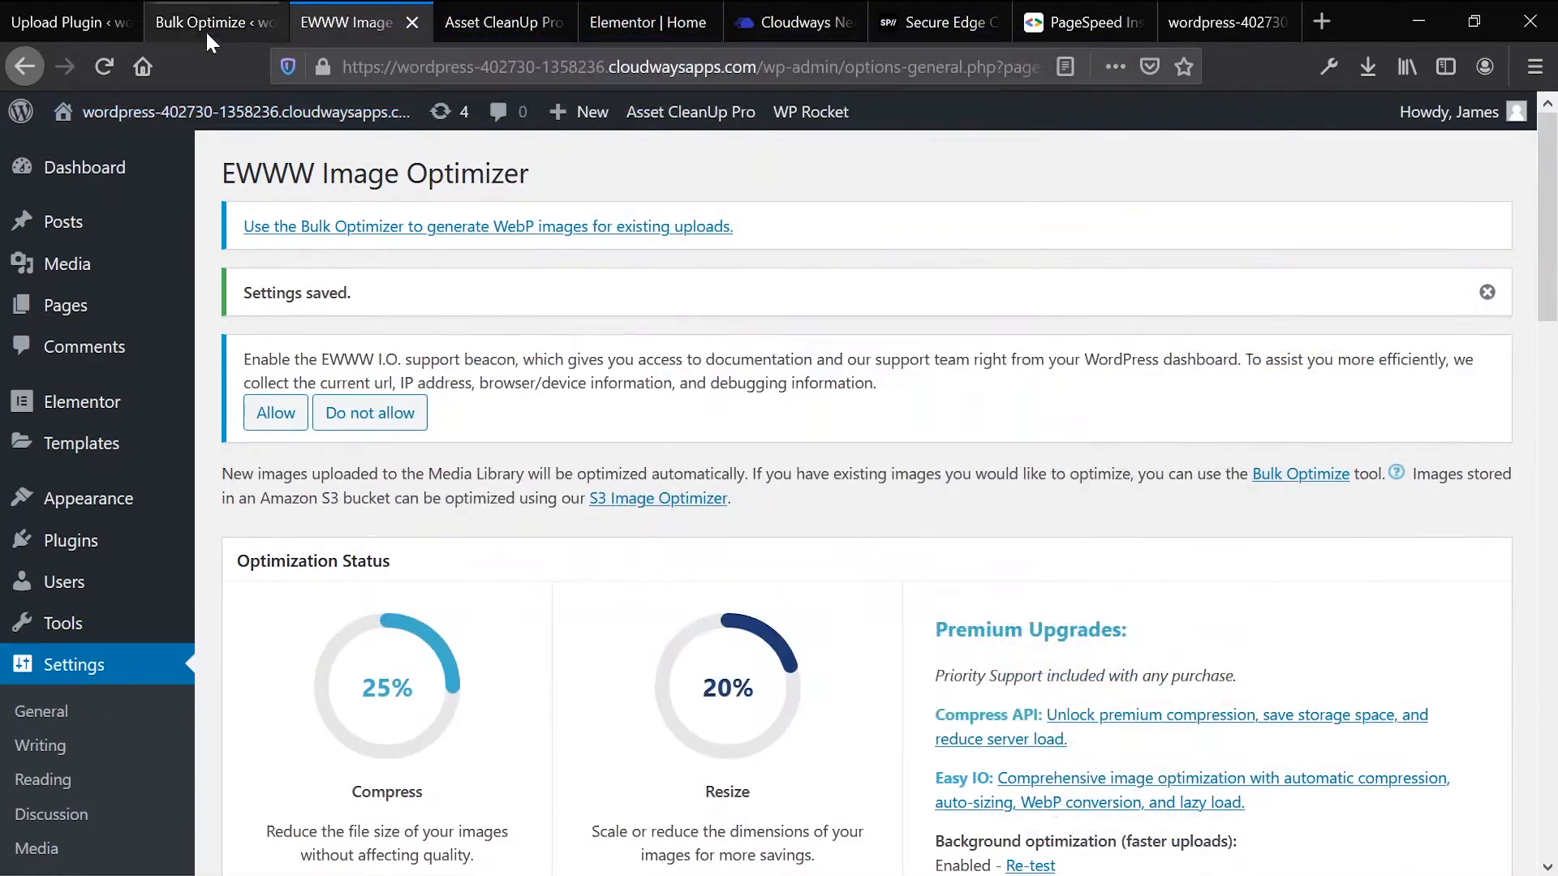
# Step: Start the bulk optimization of the existing images in the media library
pyautogui.click(206, 22)
pyautogui.click(294, 236)
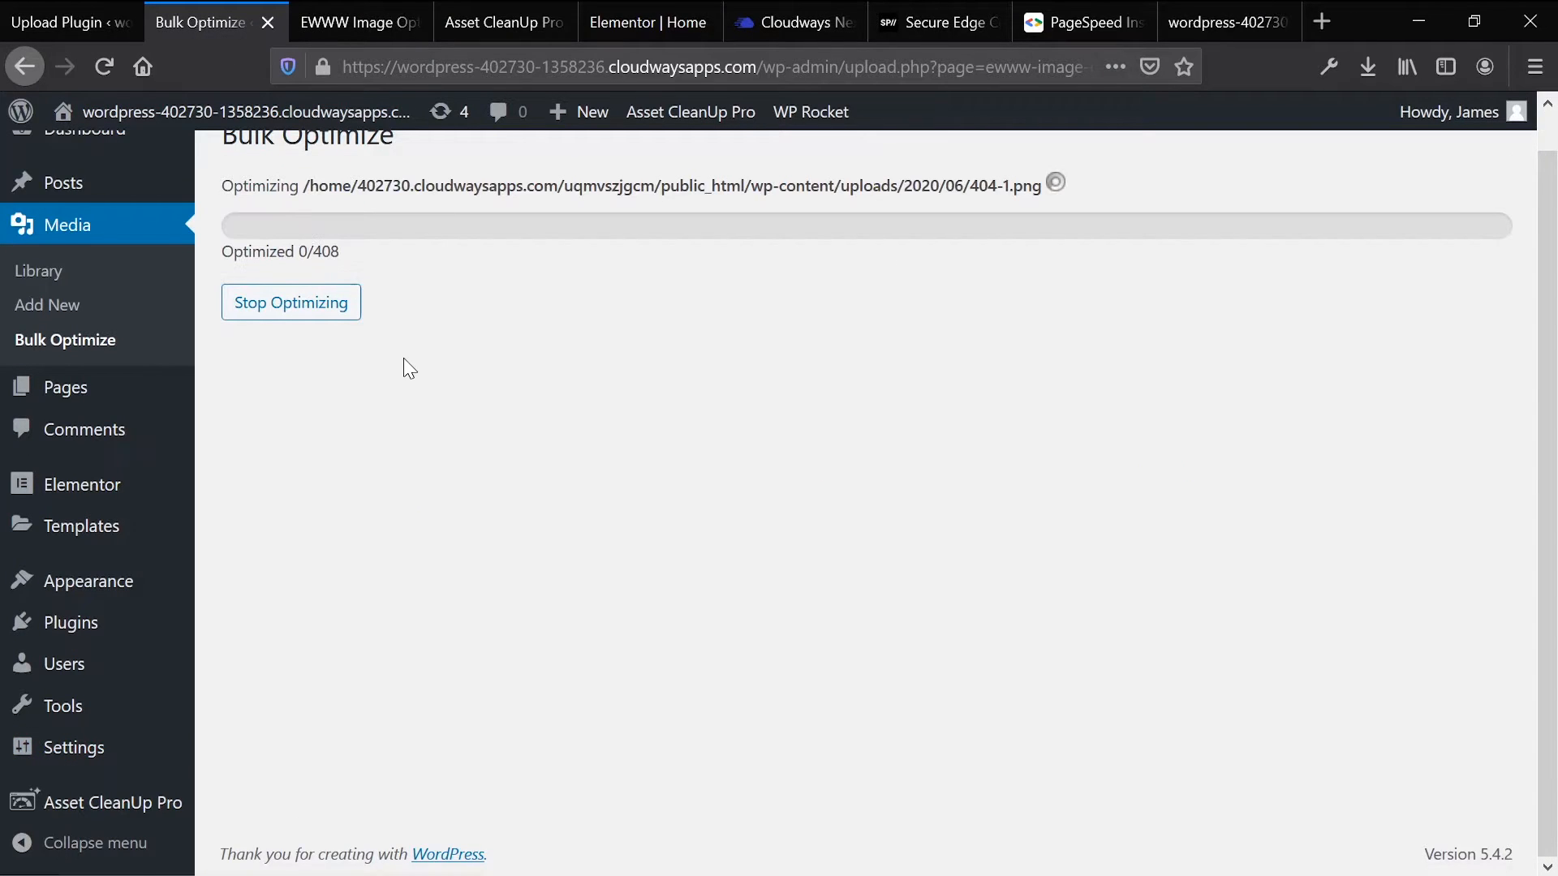
pyautogui.scroll(1, 402, 358)
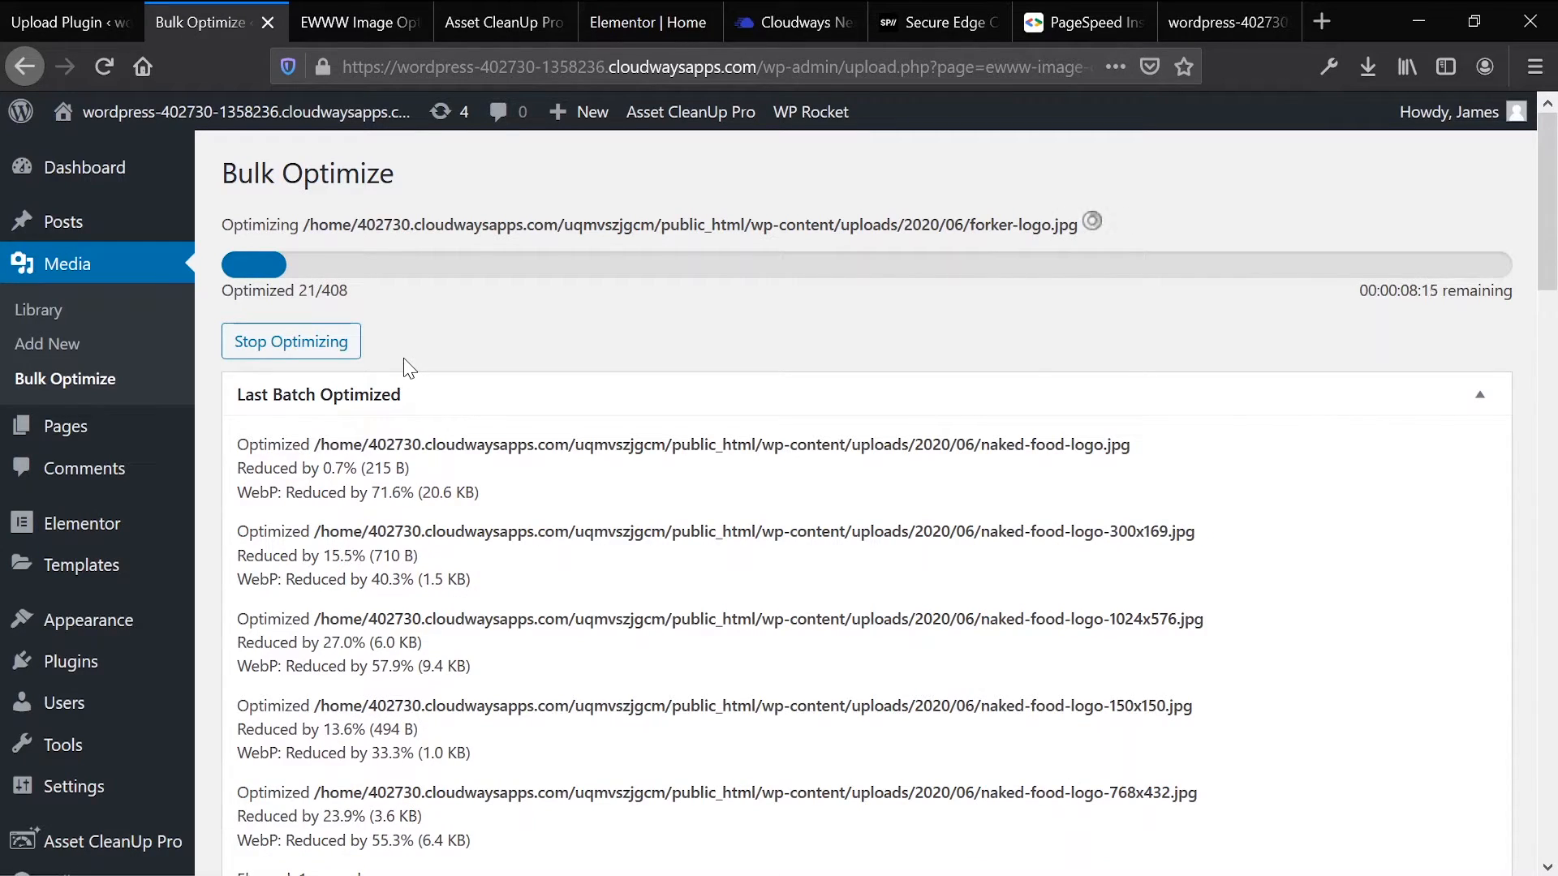
# Step: Open the Media Library in a separate tab and browse through the uploaded images
pyautogui.rightClick(69, 316)
pyautogui.click(106, 322)
pyautogui.click(306, 4)
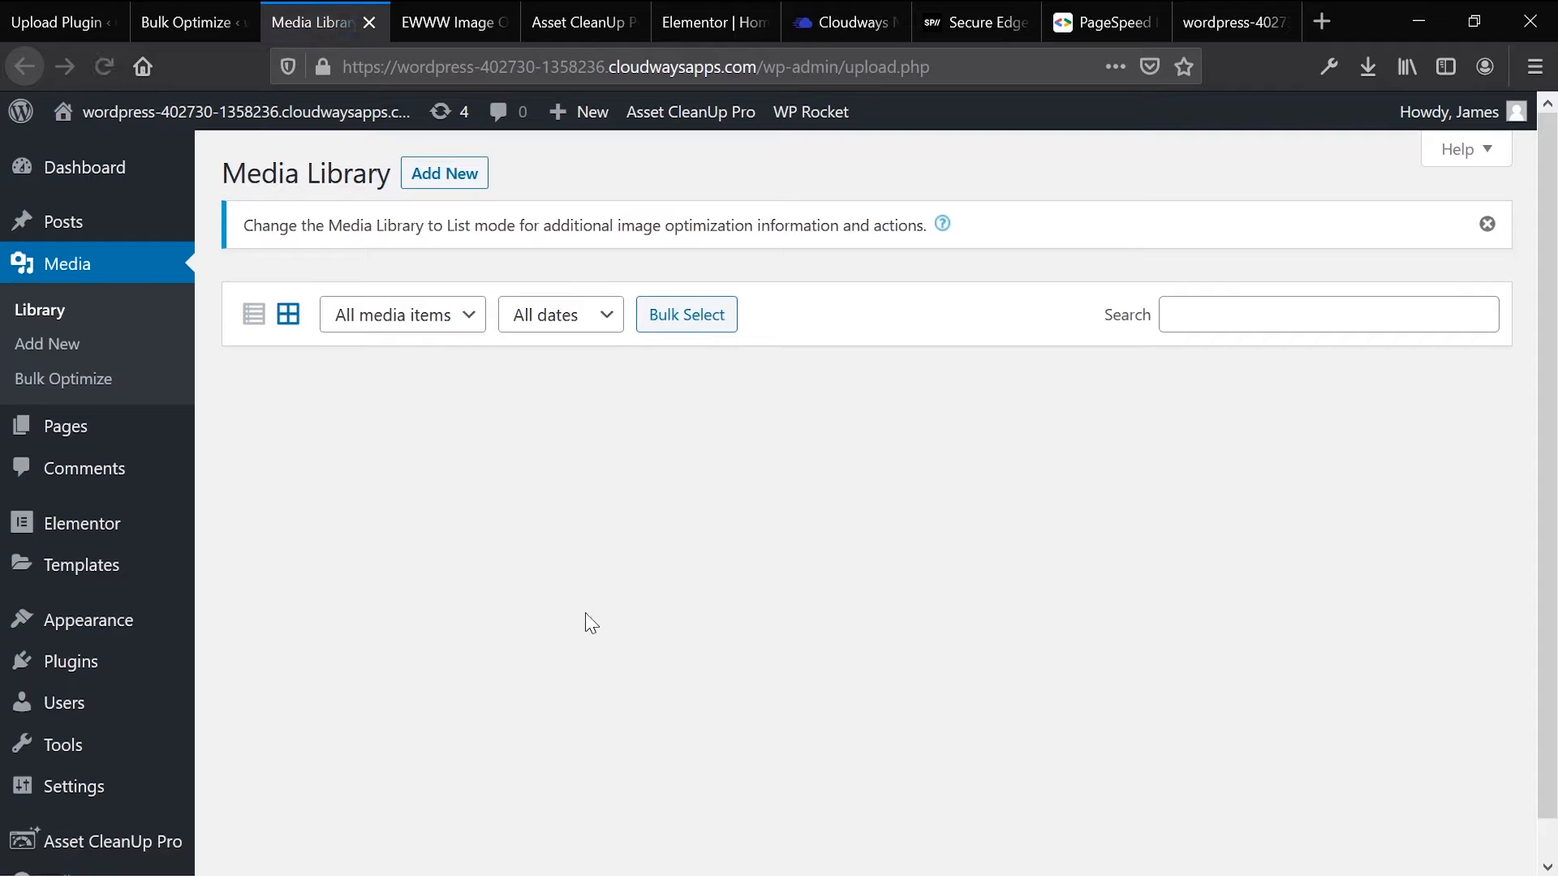
pyautogui.scroll(-7, 586, 623)
pyautogui.scroll(-3, 587, 624)
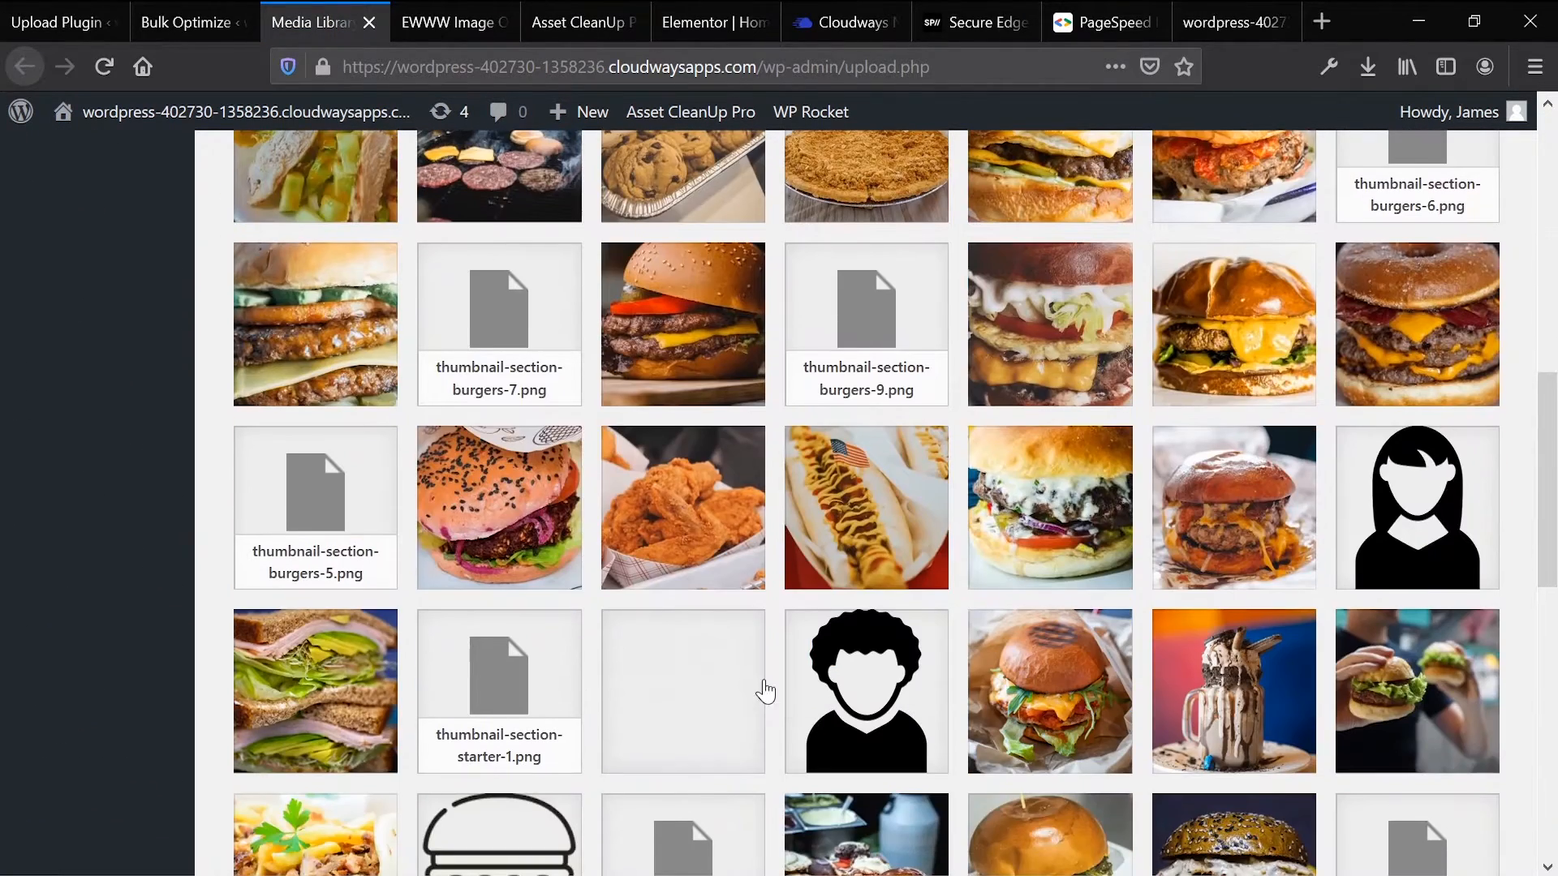
pyautogui.scroll(-3, 932, 597)
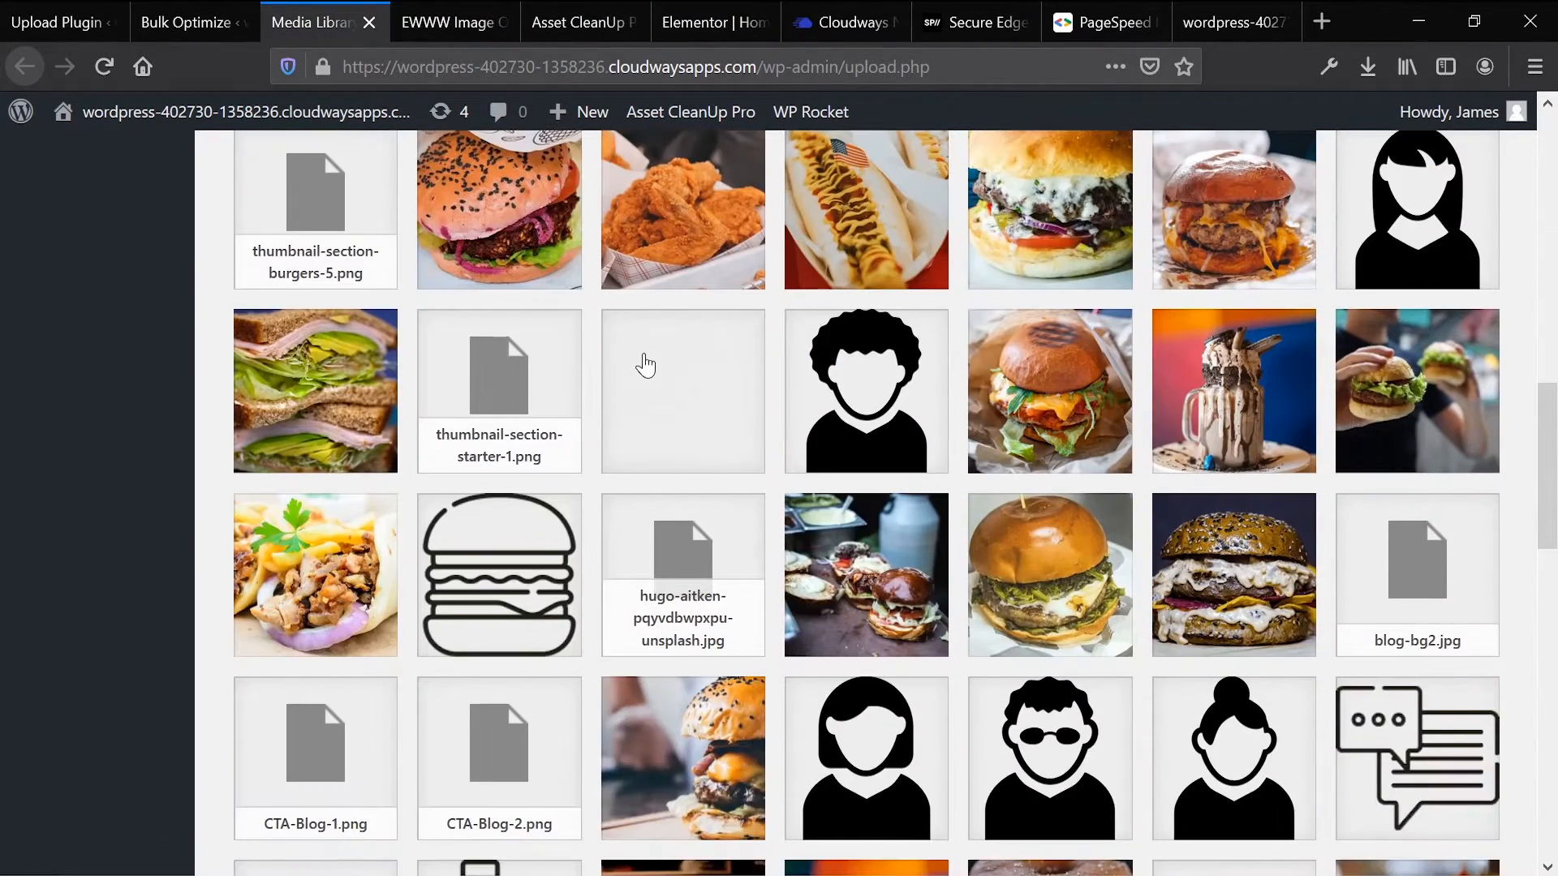
# Step: Check the bulk optimization progress and examine the size and WebP reductions per image in the optimization log
pyautogui.click(209, 15)
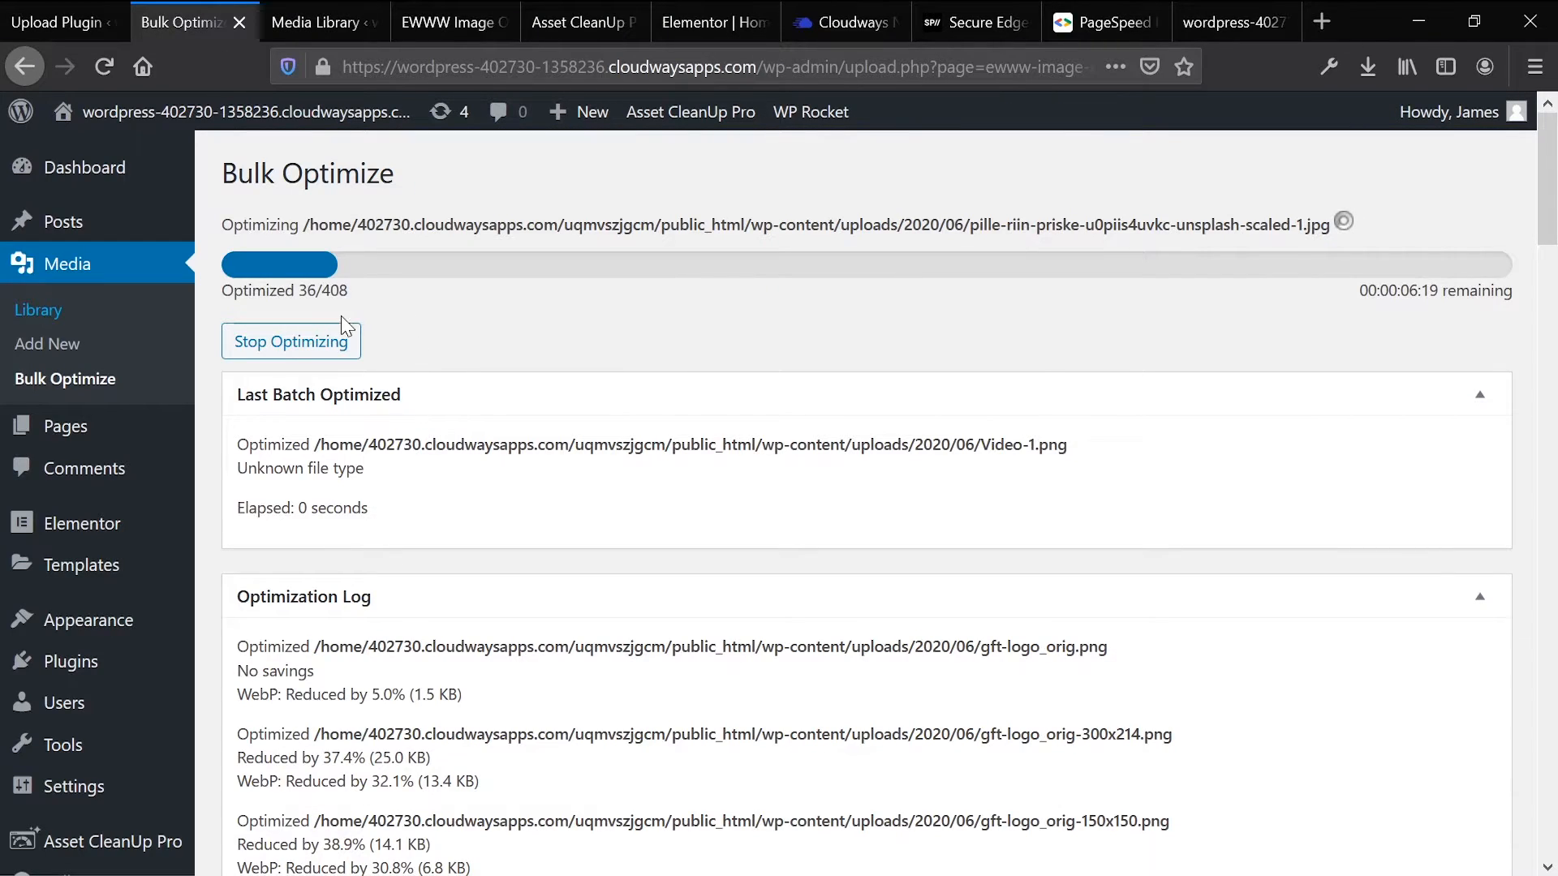
pyautogui.moveTo(298, 291); pyautogui.dragTo(396, 294)
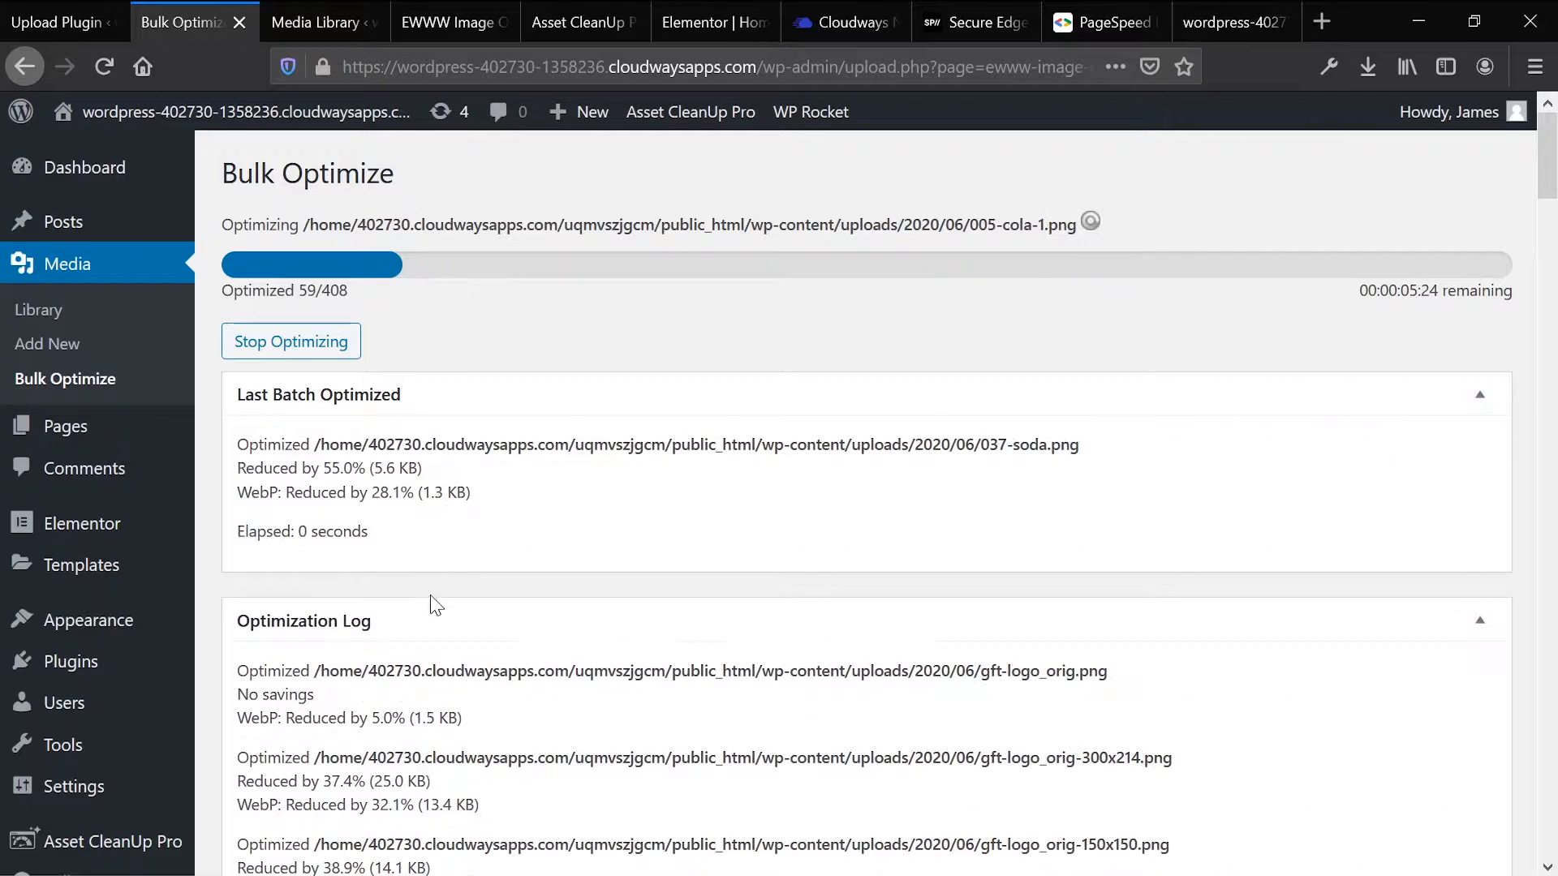
pyautogui.scroll(-6, 431, 616)
pyautogui.scroll(-6, 719, 501)
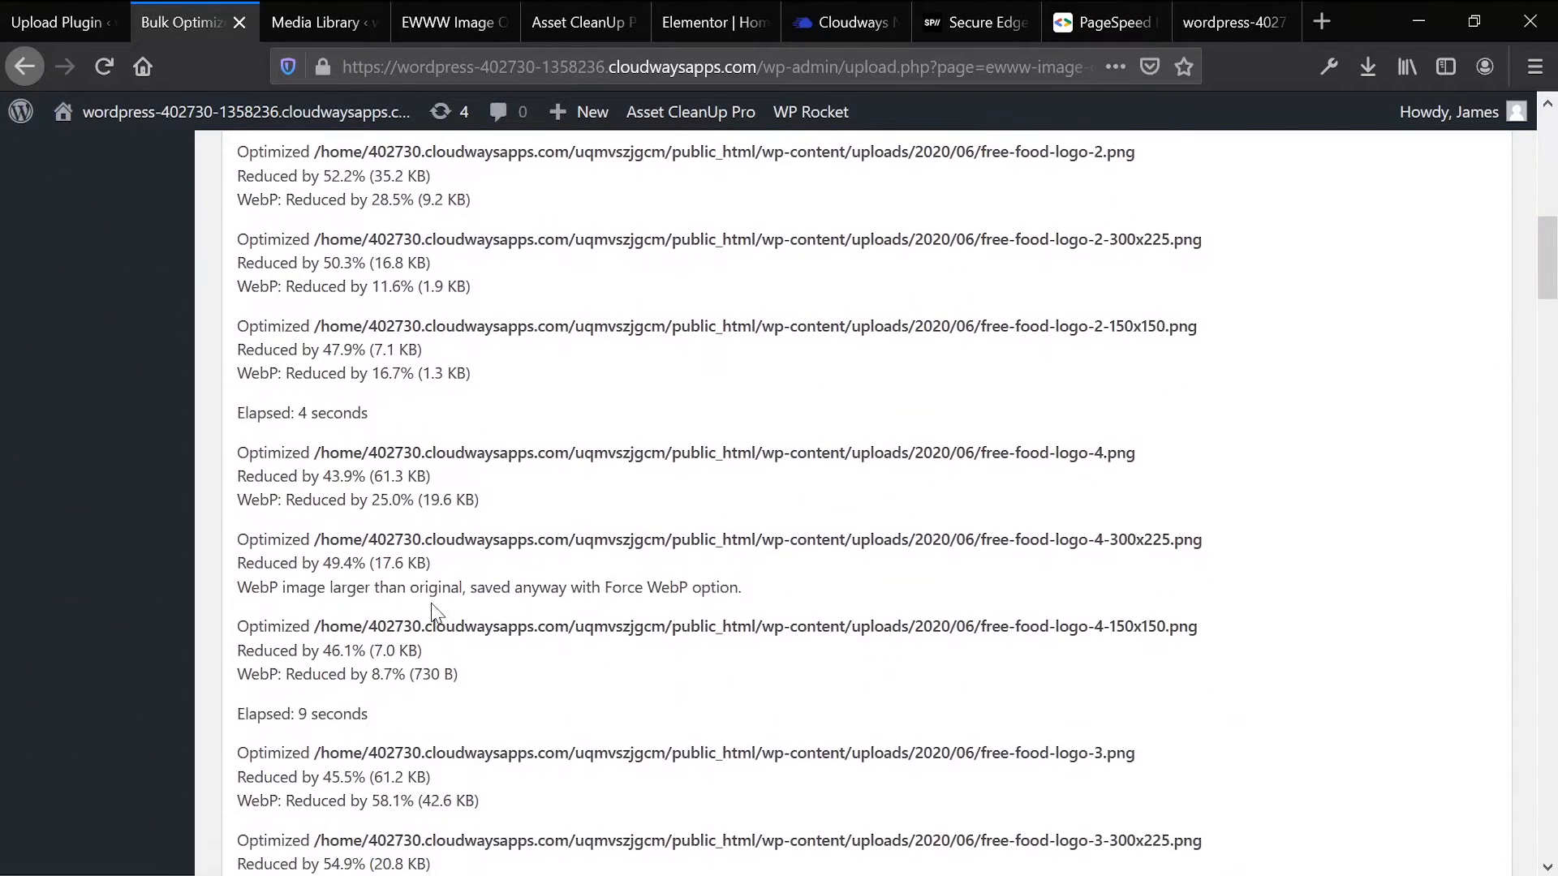
pyautogui.moveTo(320, 421); pyautogui.dragTo(382, 421)
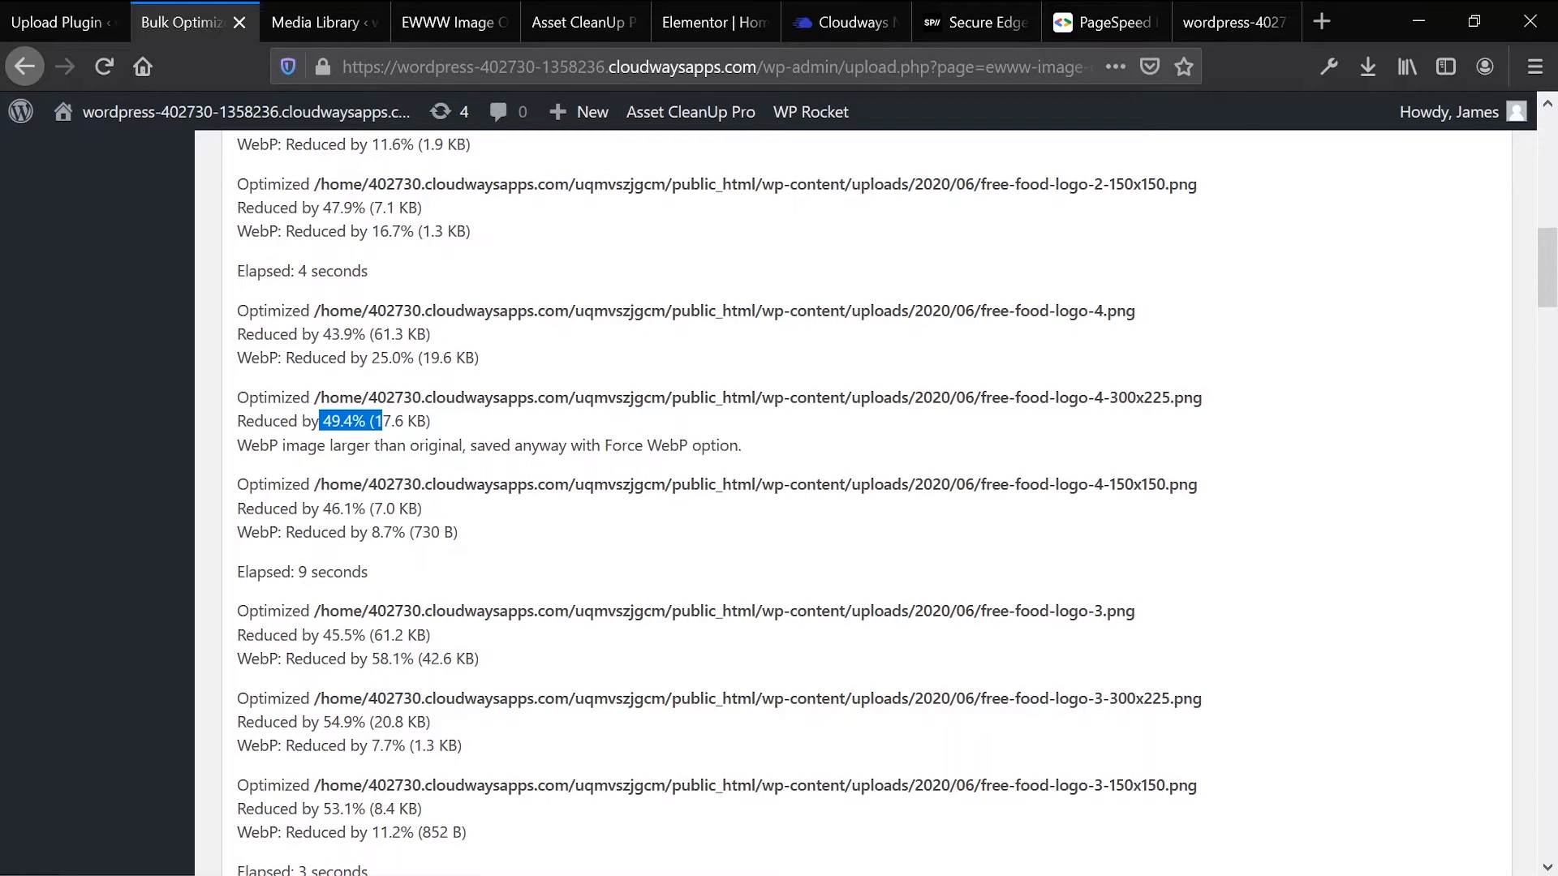
pyautogui.scroll(-2, 370, 641)
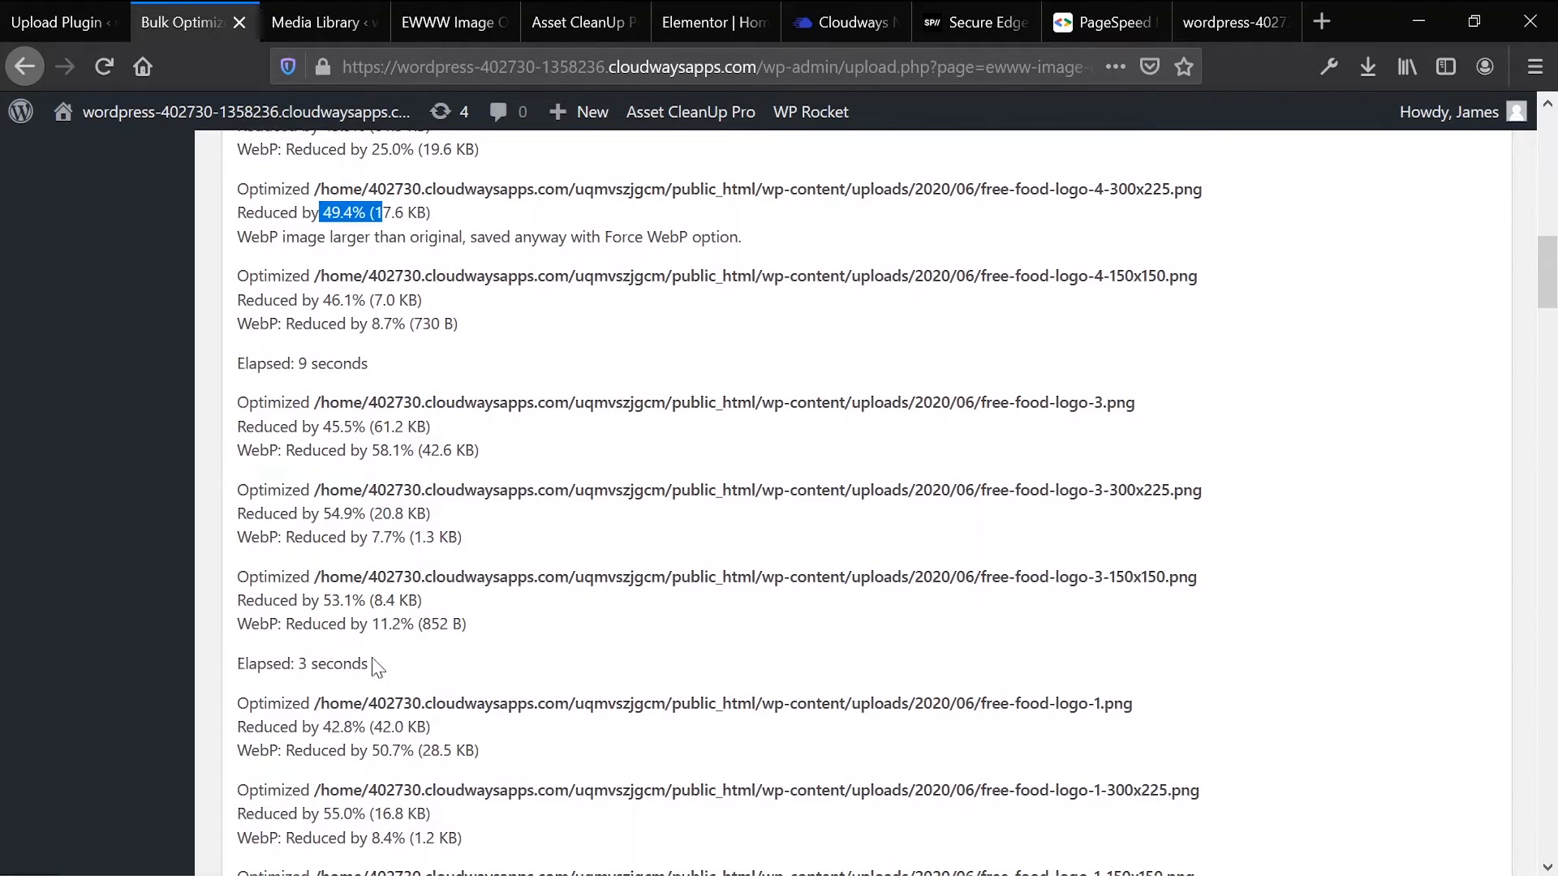
pyautogui.scroll(-3, 369, 659)
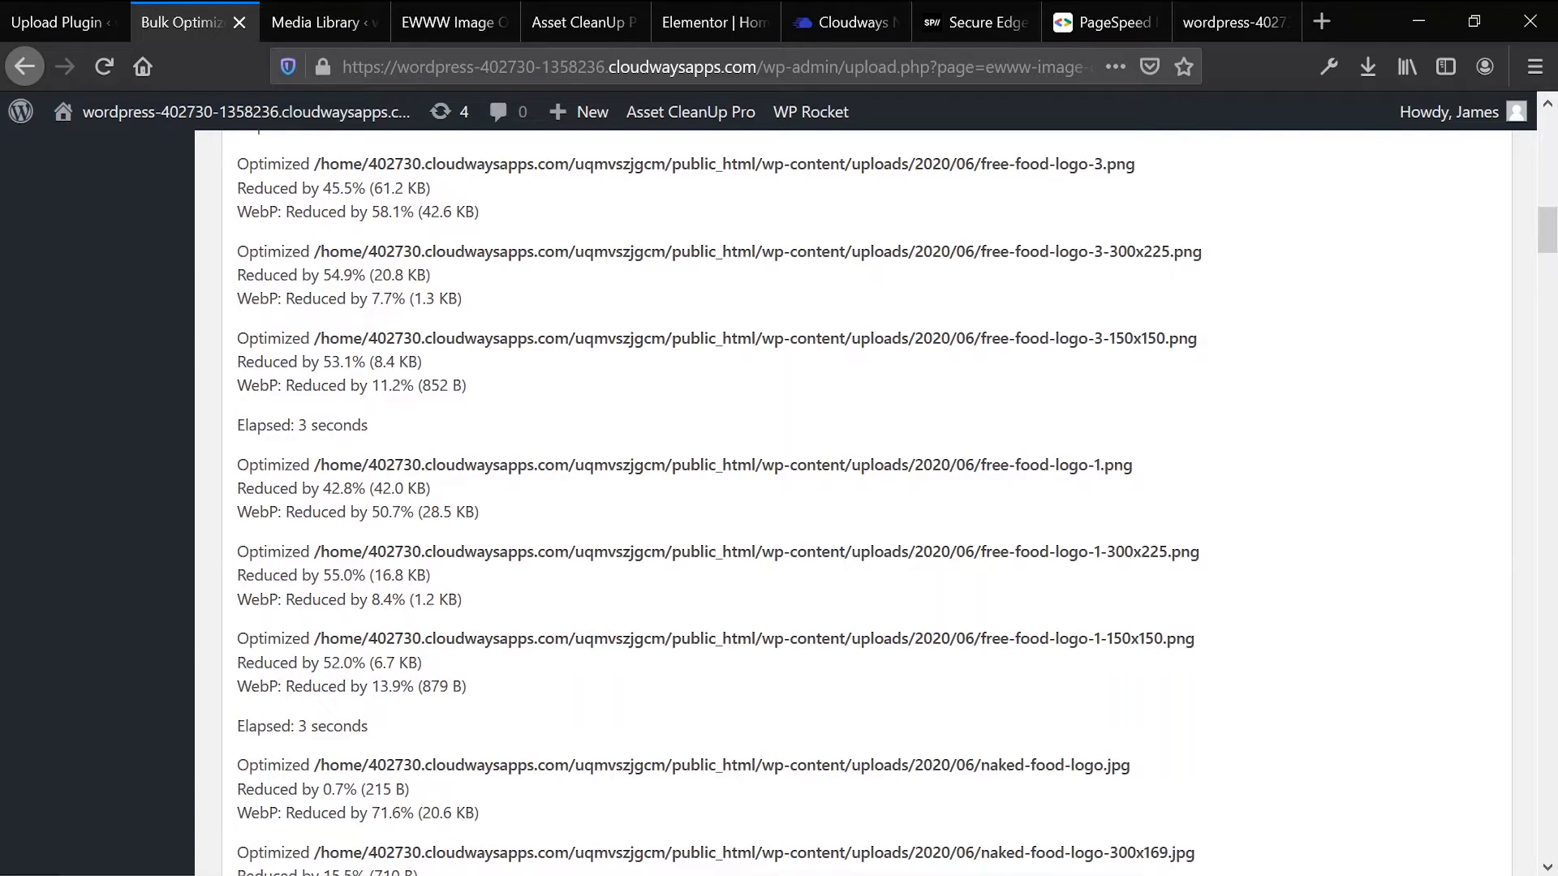
pyautogui.scroll(2, 275, 580)
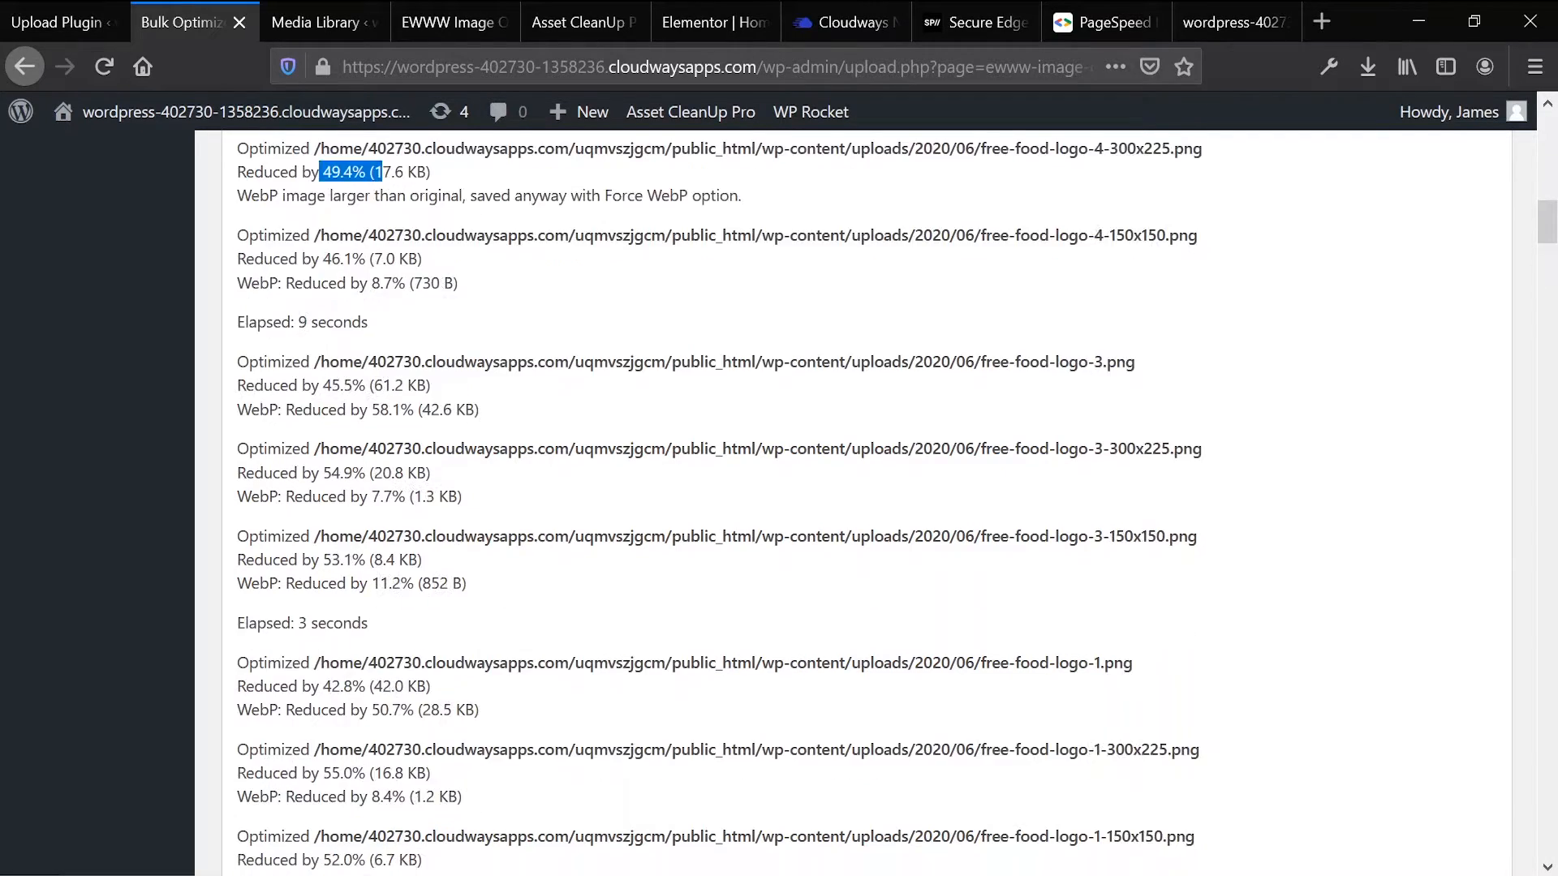
pyautogui.scroll(-2, 270, 575)
pyautogui.scroll(2, 271, 605)
pyautogui.scroll(1, 509, 479)
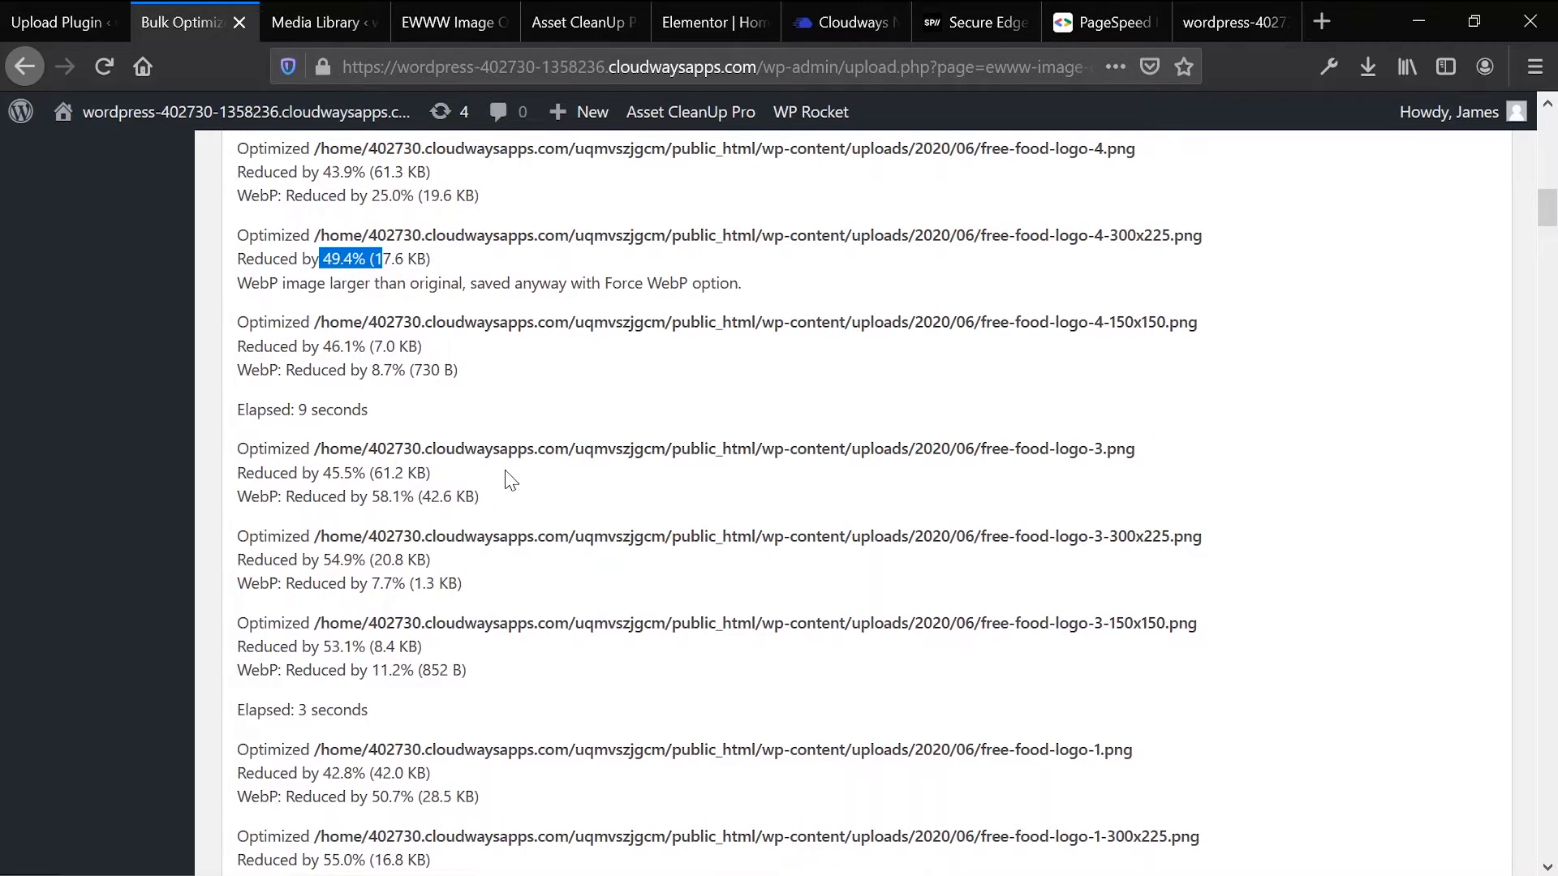
pyautogui.scroll(-3, 392, 526)
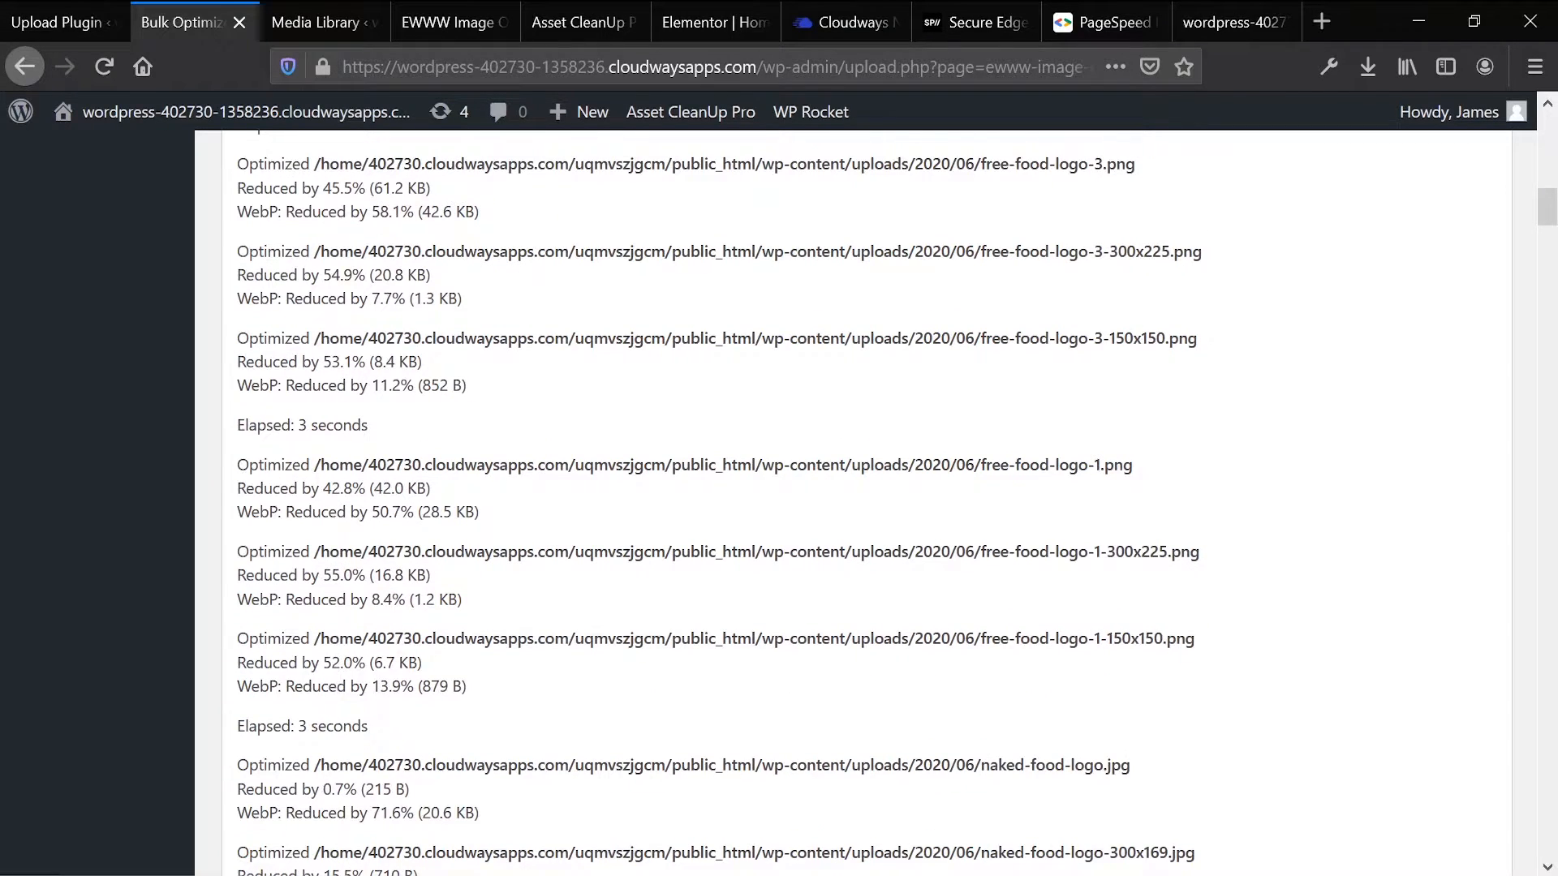
# Step: Examine the WebP reductions in the optimization log and the progress of the bulk optimization
pyautogui.scroll(1, 778, 486)
pyautogui.scroll(1, 779, 486)
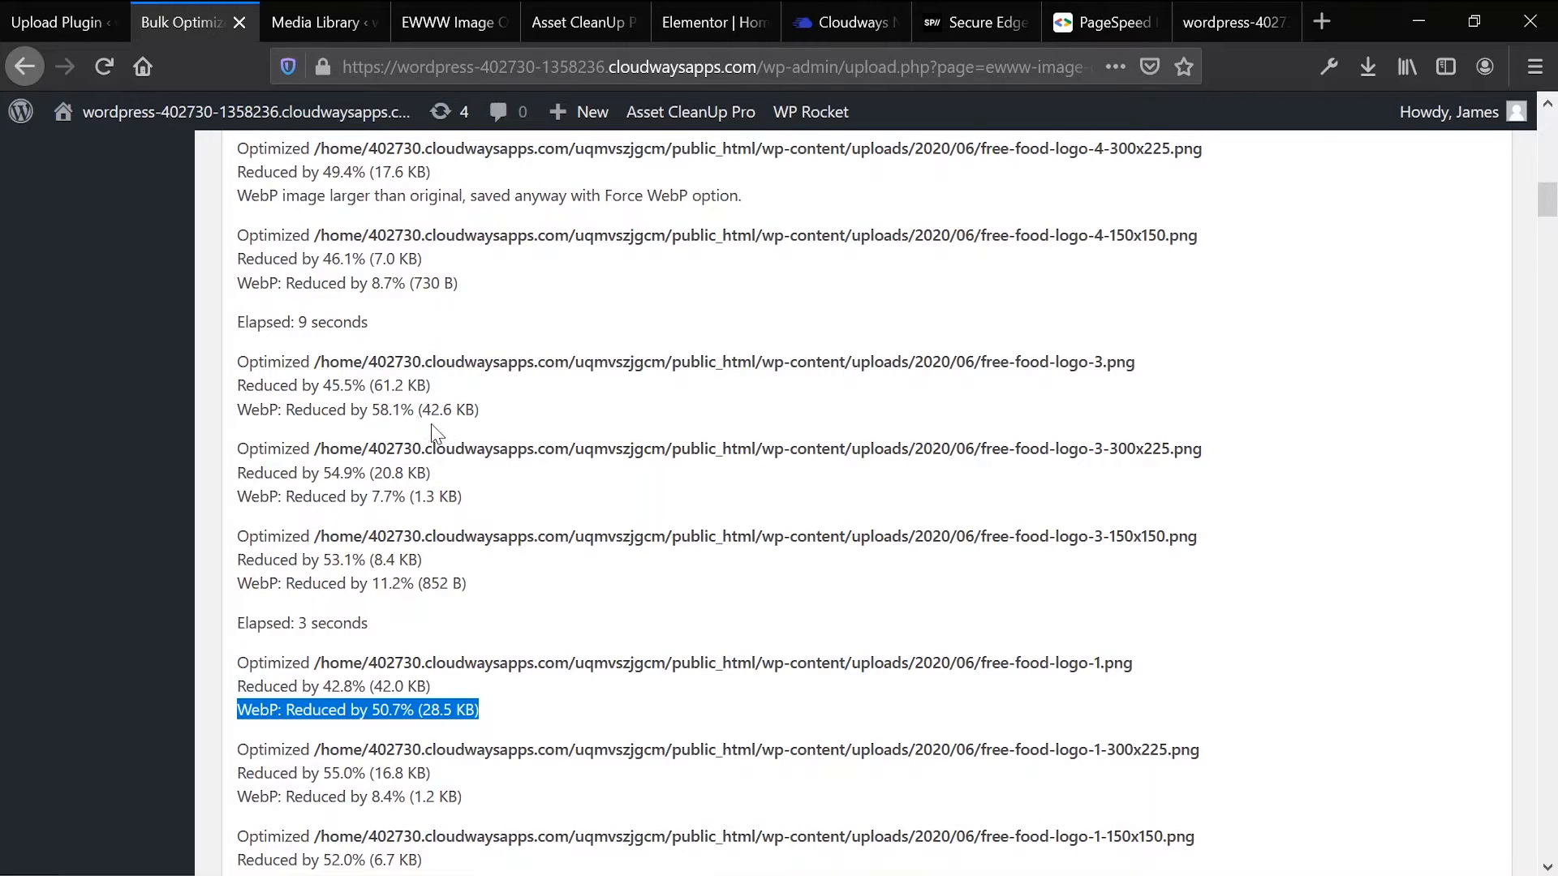
pyautogui.tripleClick(390, 408)
pyautogui.scroll(8, 390, 409)
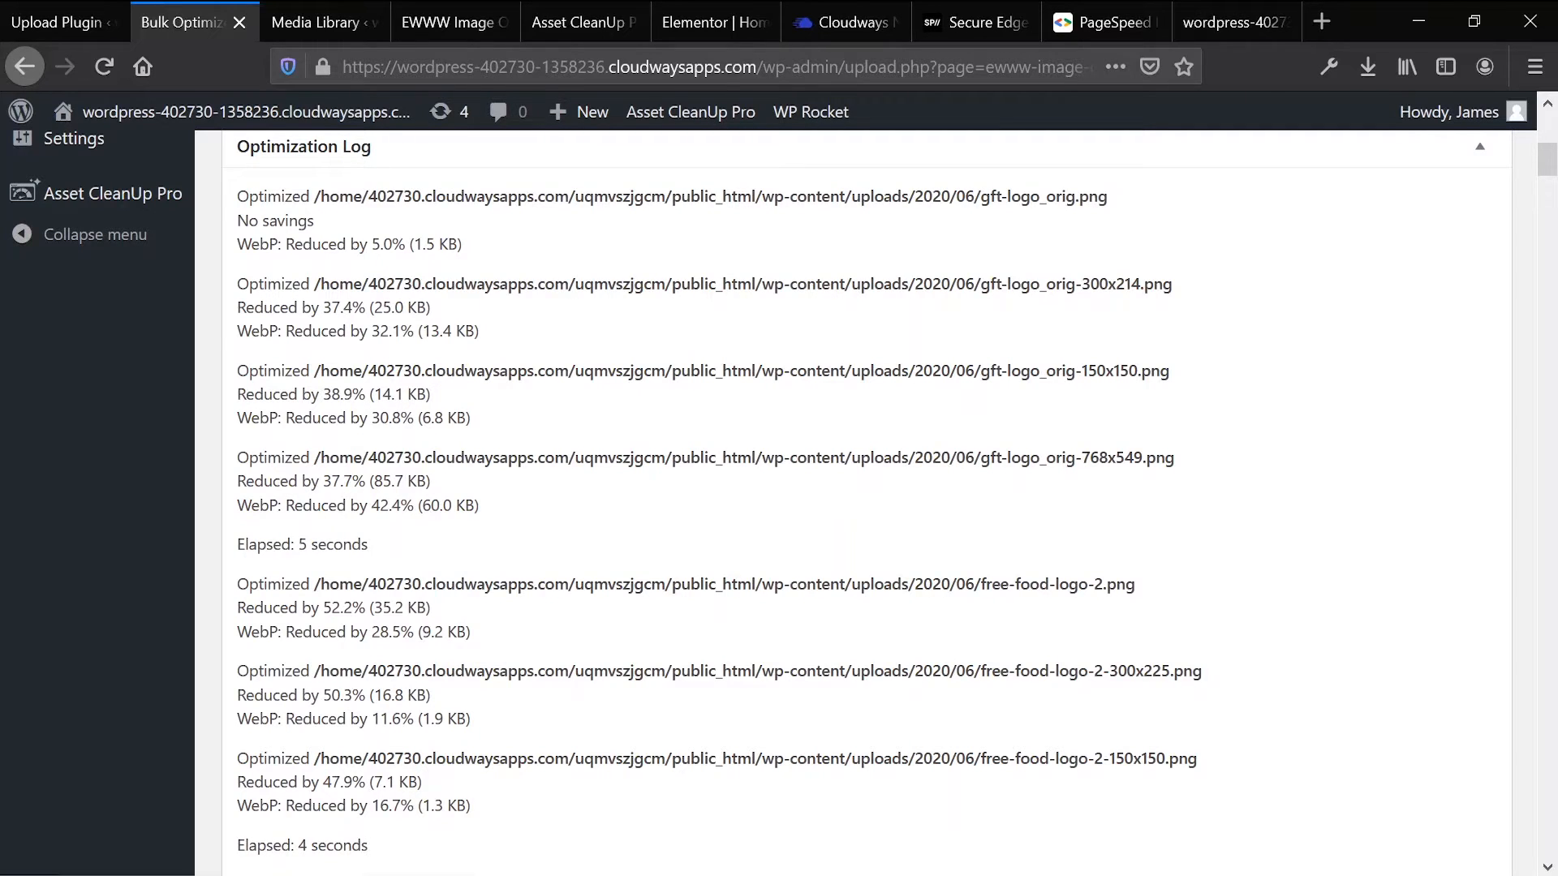
pyautogui.scroll(7, 811, 487)
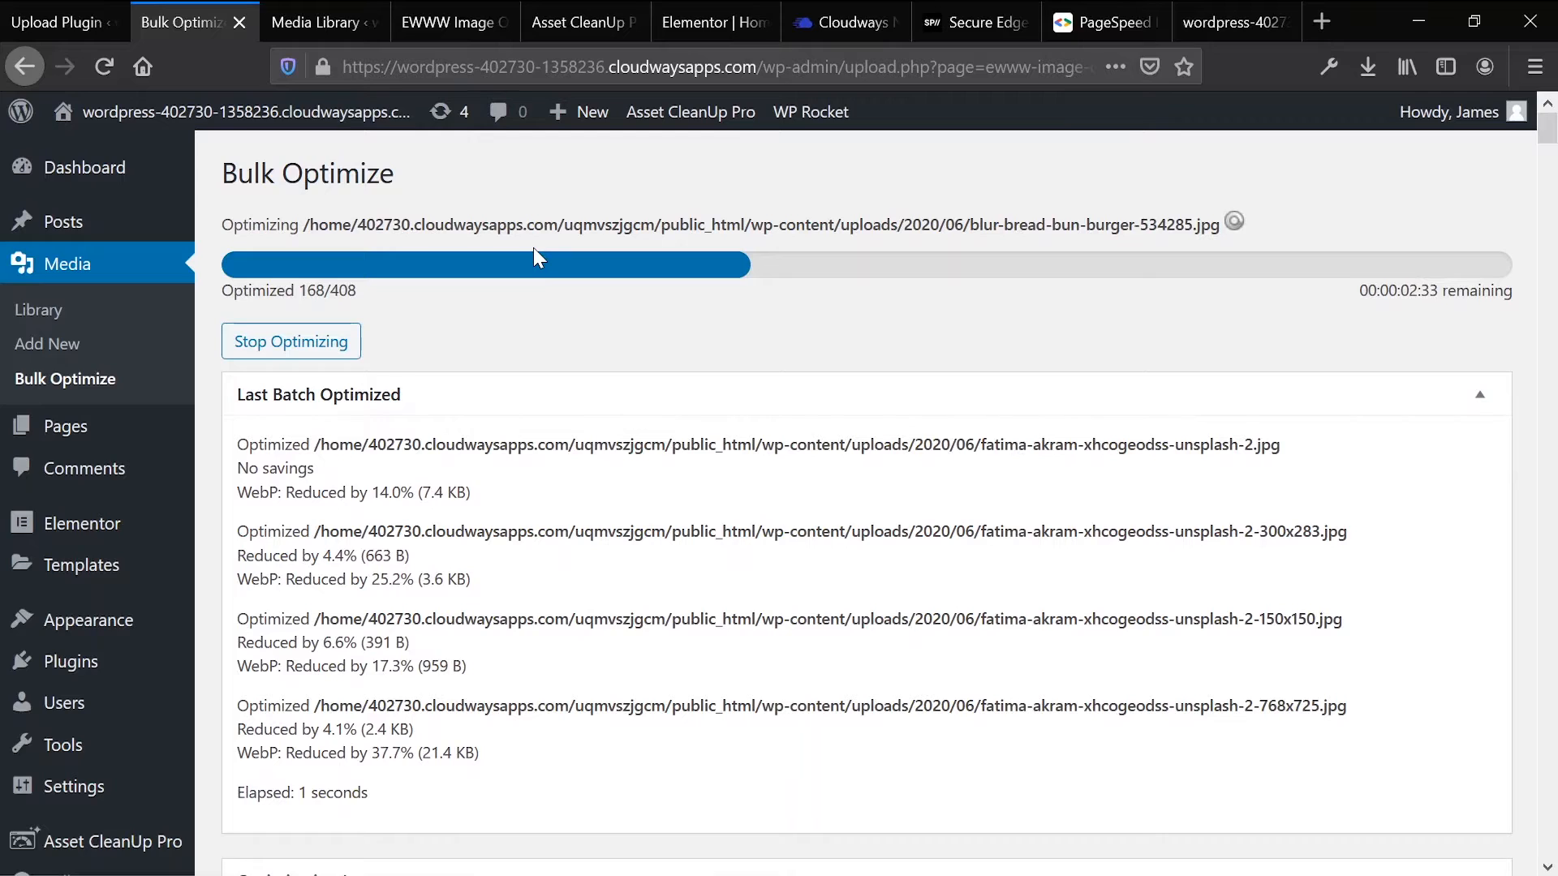
# Step: Open the Perfmatters settings and enable Disable RSS Feeds and Remove RSS Feed Links
pyautogui.scroll(-3, 308, 410)
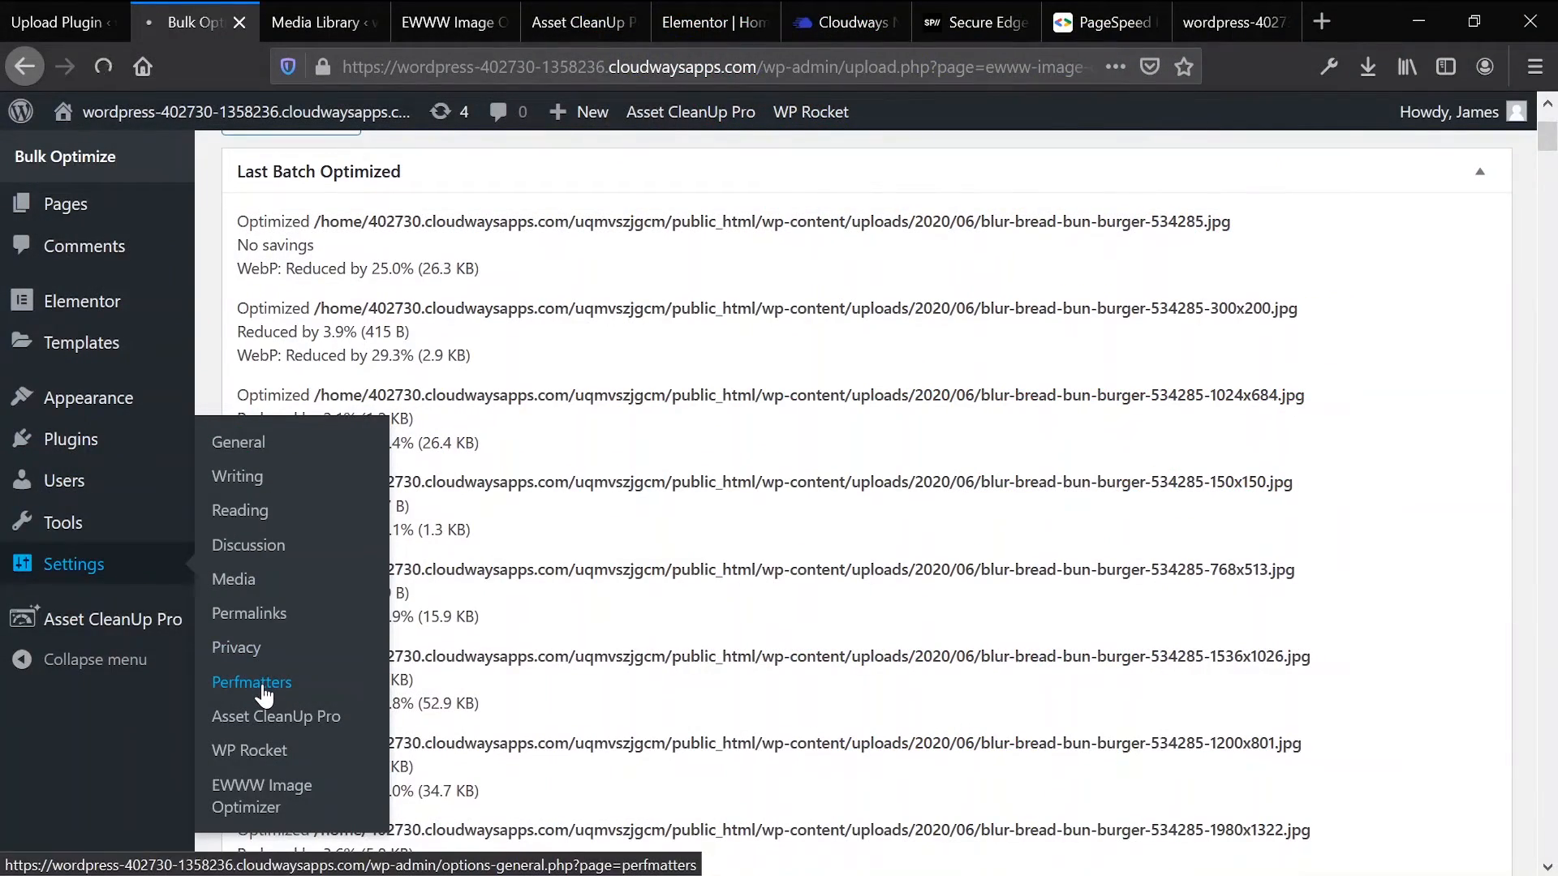
pyautogui.click(258, 686)
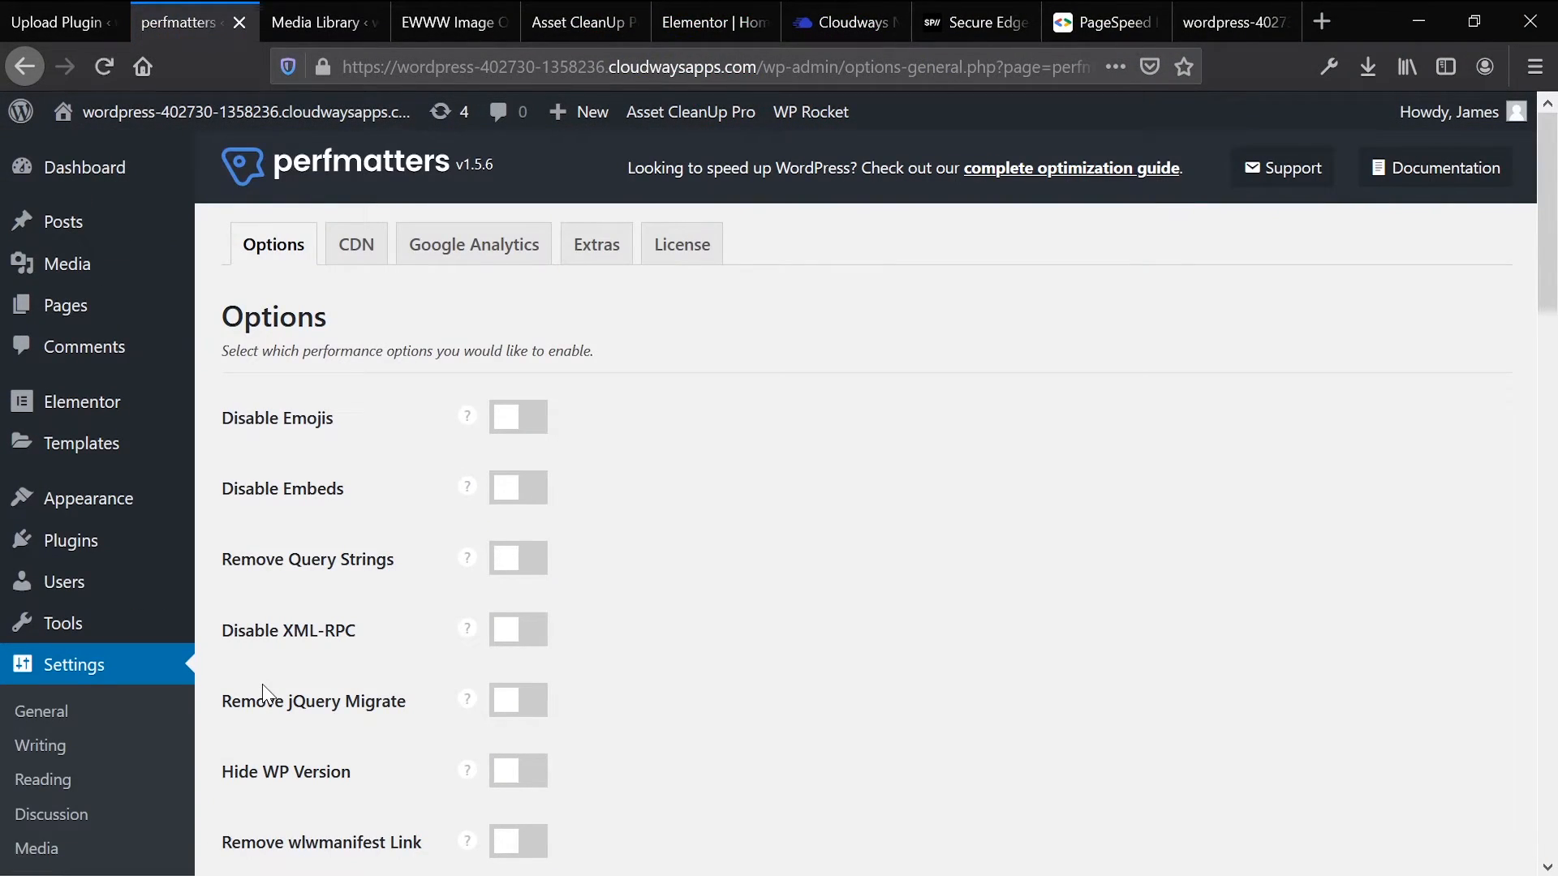
pyautogui.scroll(-1, 263, 691)
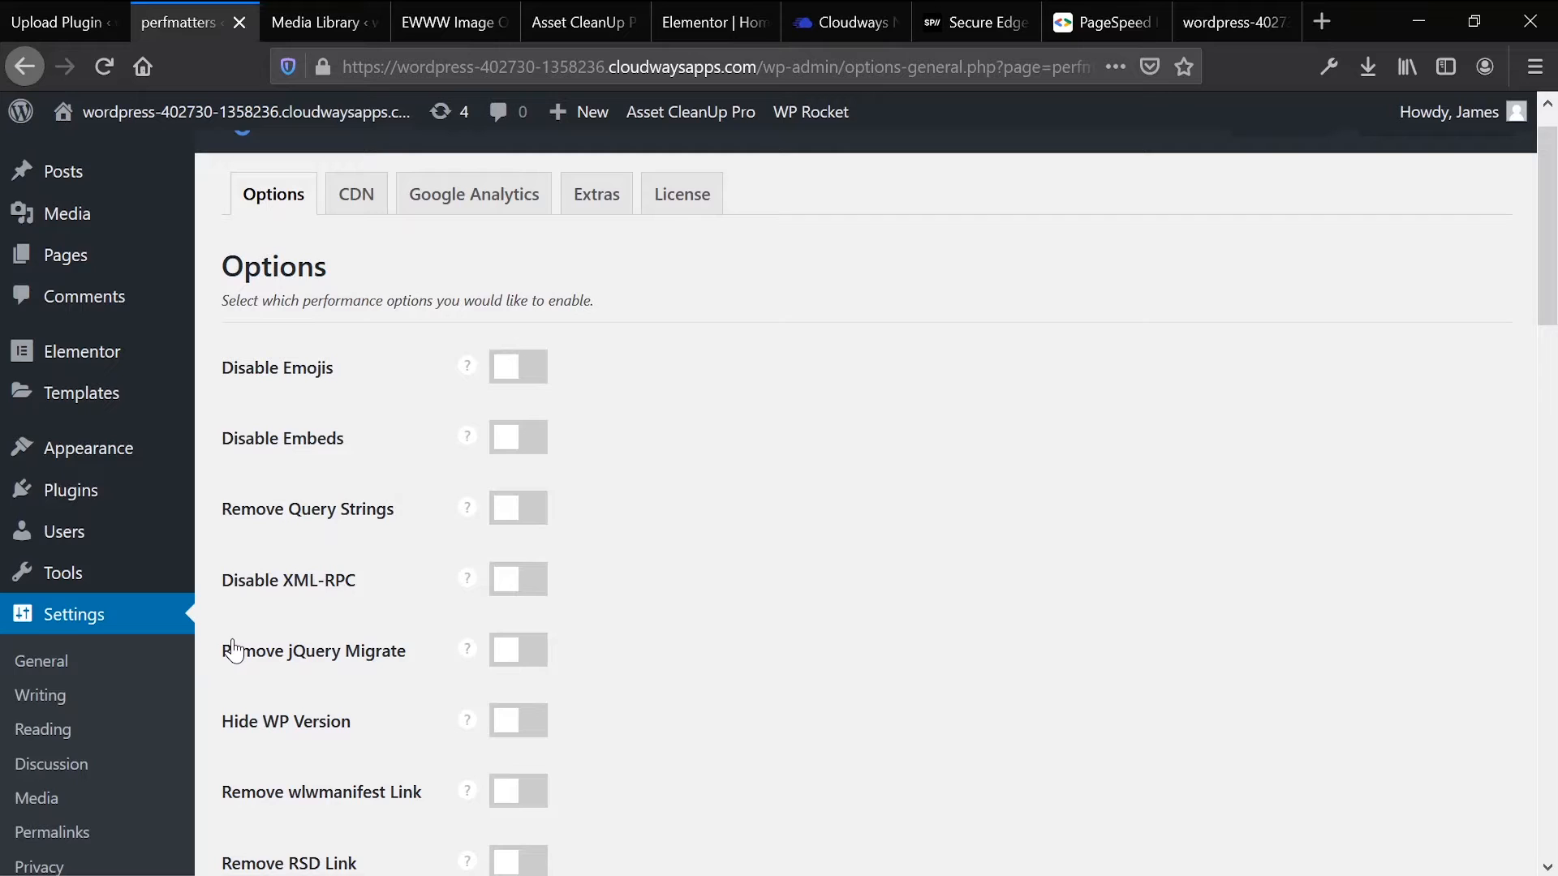
pyautogui.scroll(-2, 234, 649)
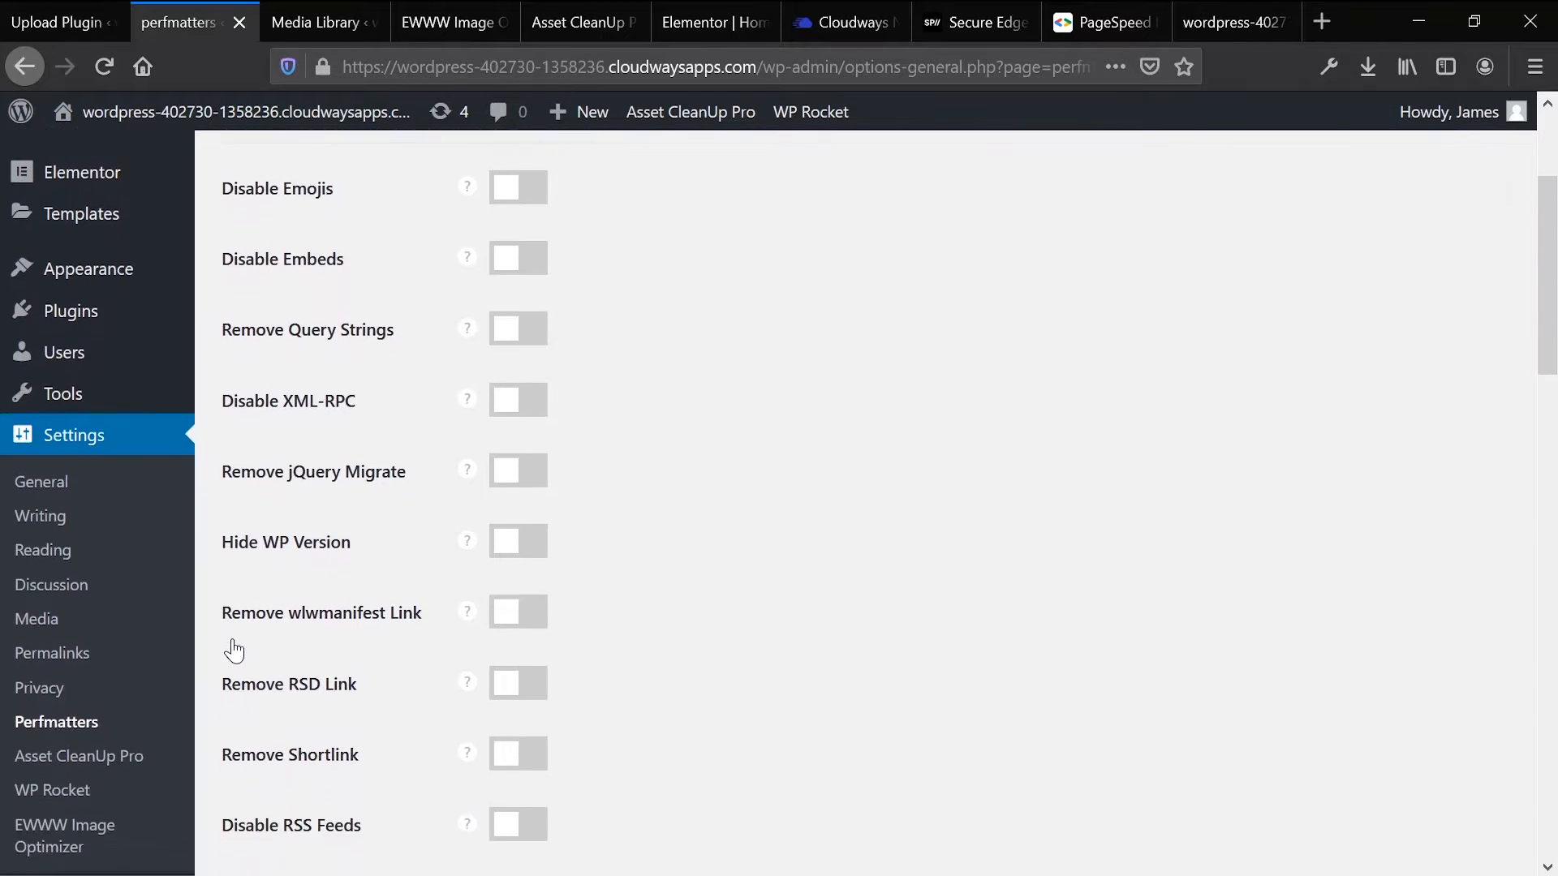
pyautogui.scroll(-2, 446, 805)
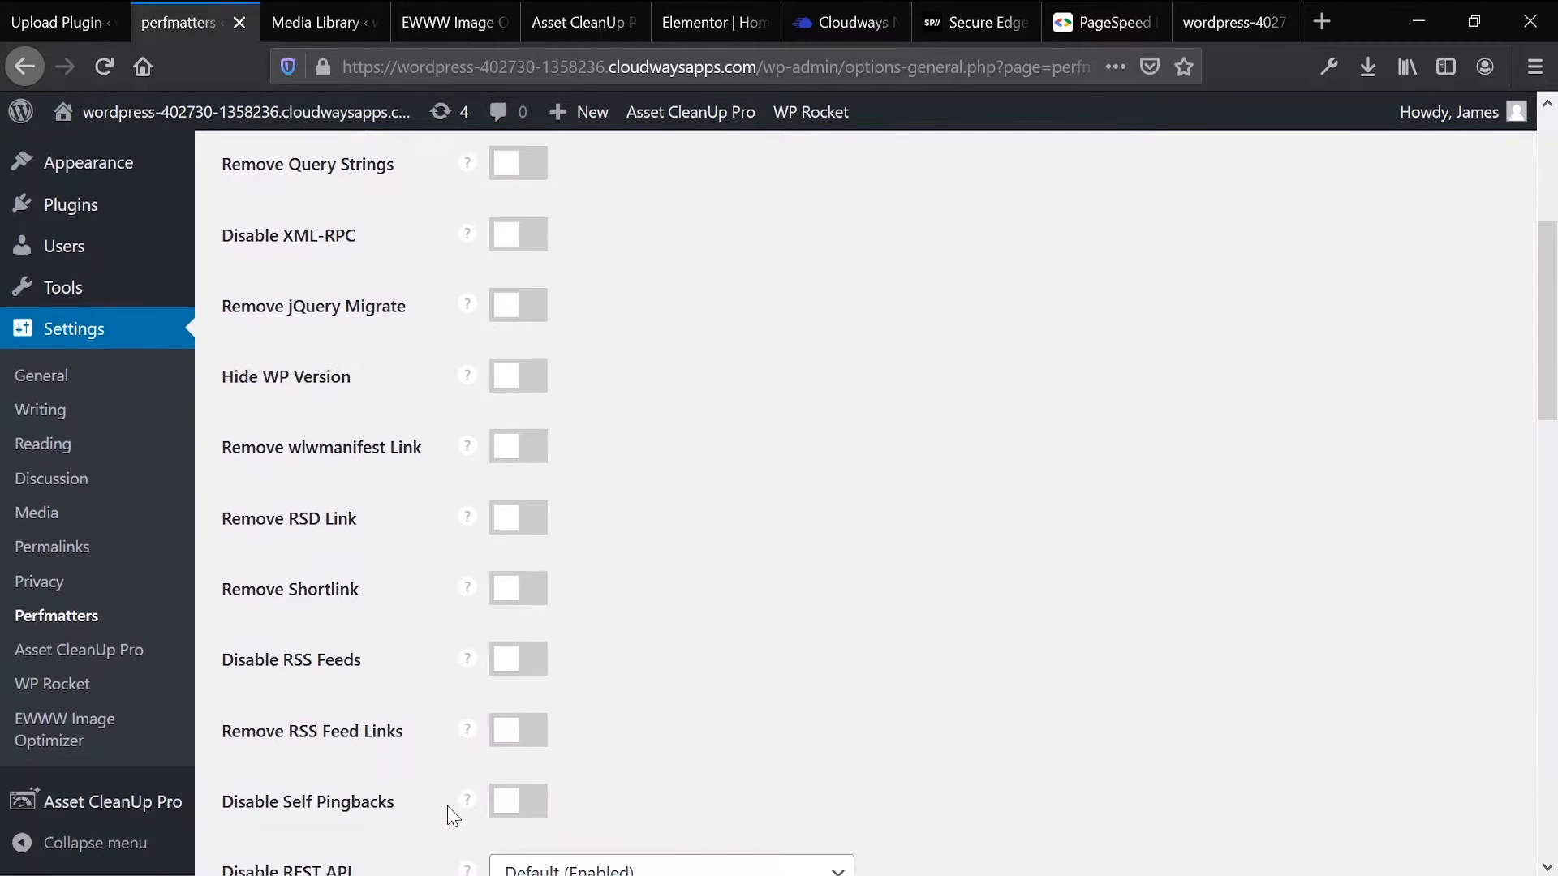
pyautogui.click(535, 670)
pyautogui.click(515, 732)
pyautogui.scroll(-1, 515, 748)
pyautogui.click(517, 768)
pyautogui.click(517, 766)
pyautogui.scroll(3, 435, 571)
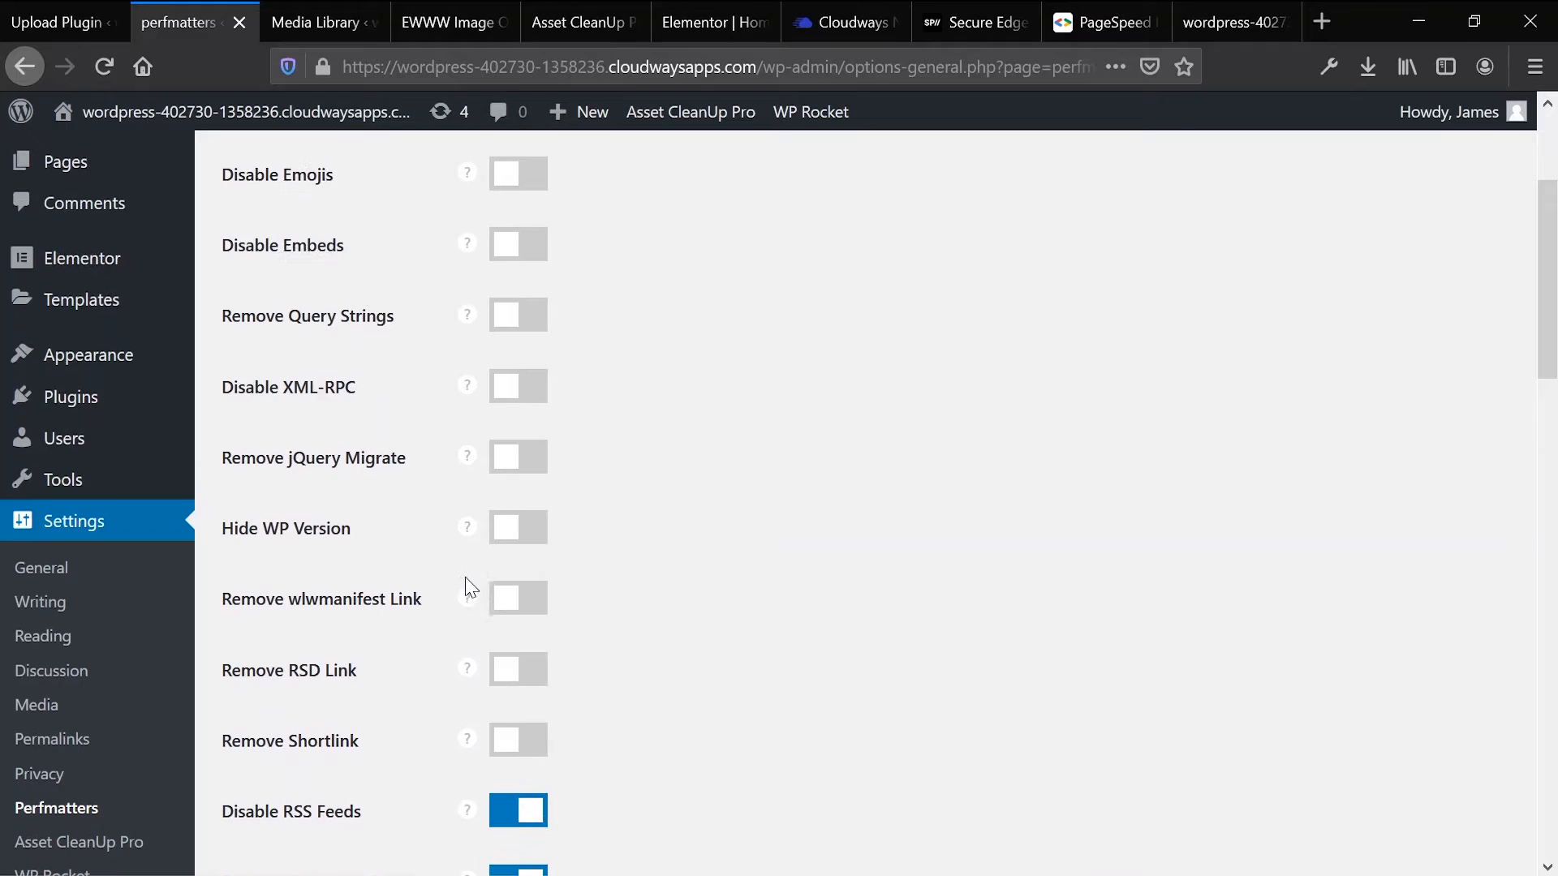
# Step: Enable Remove wlwmanifest Link, Hide WP Version, Disable XML-RPC and Disable Emojis in the Perfmatters options
pyautogui.click(497, 600)
pyautogui.click(524, 519)
pyautogui.scroll(3, 511, 539)
pyautogui.click(511, 552)
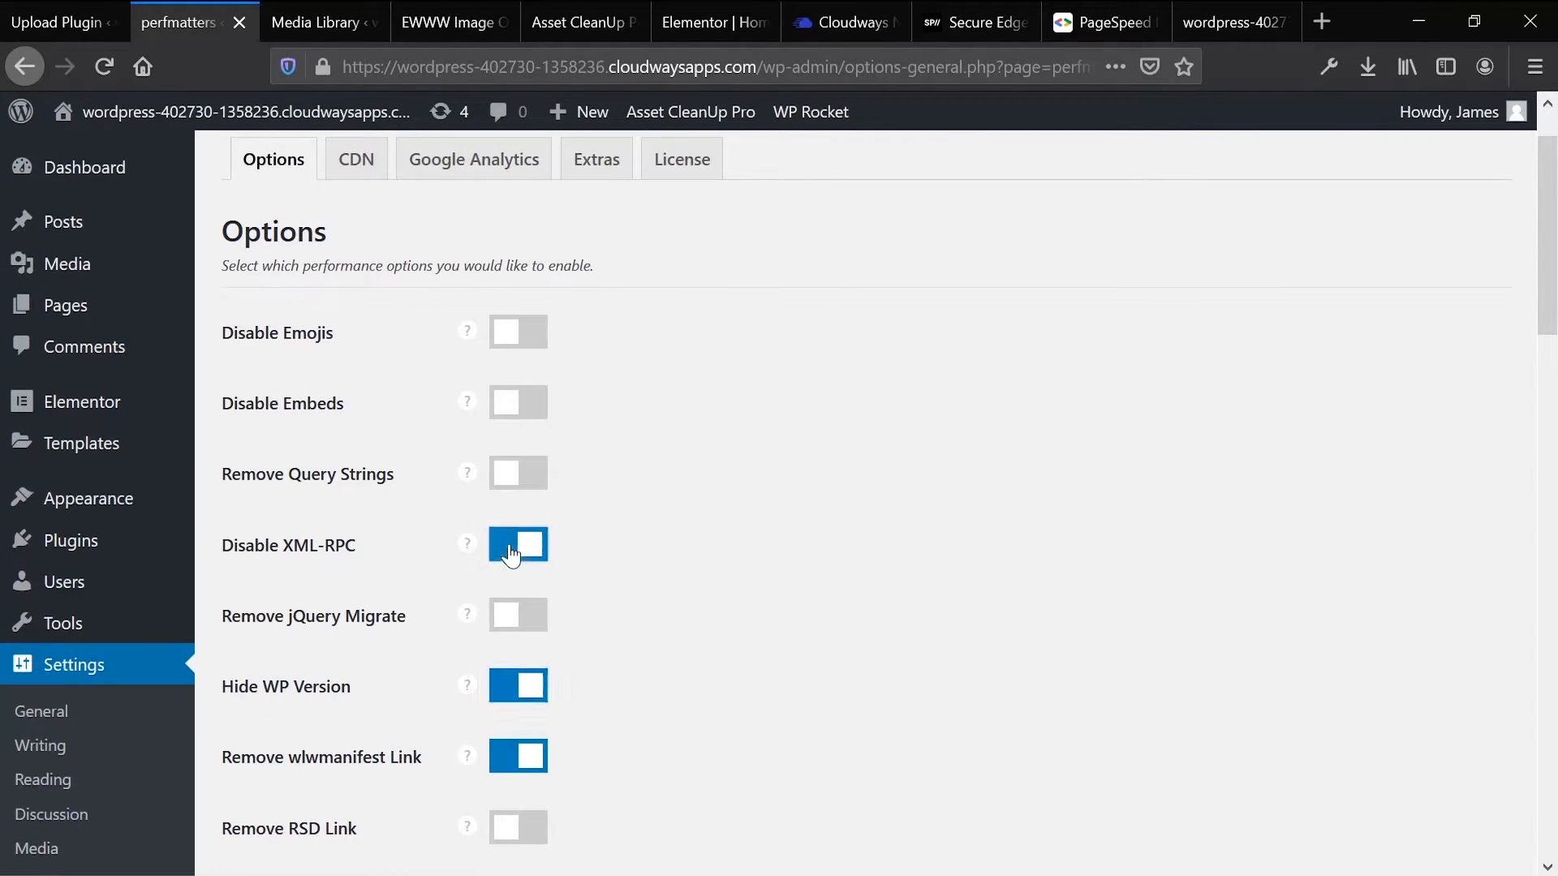
pyautogui.scroll(-4, 381, 545)
pyautogui.scroll(1, 382, 552)
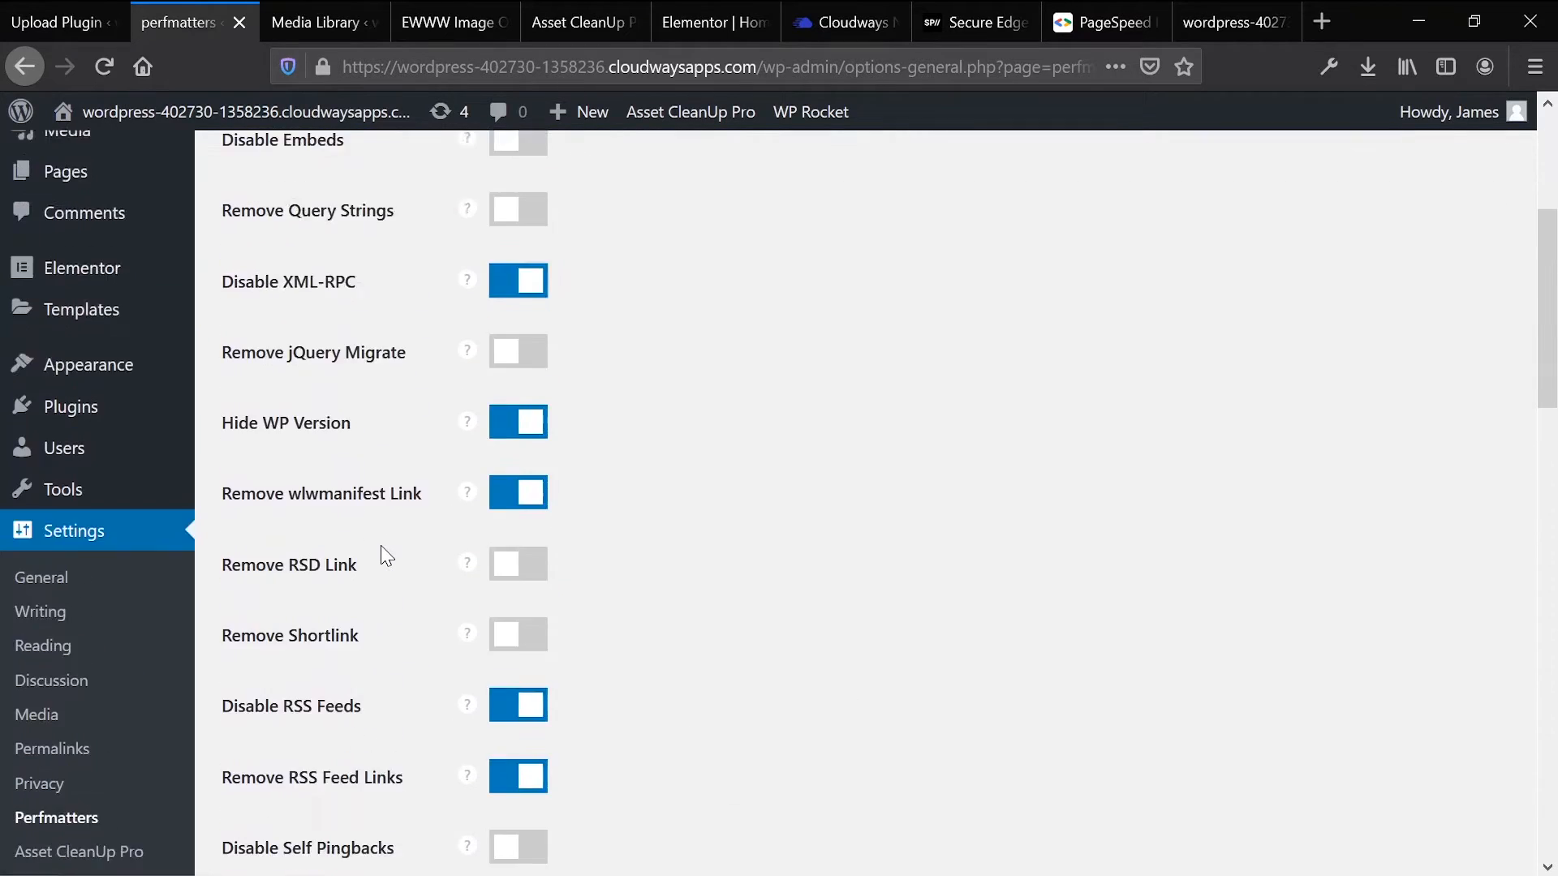
pyautogui.scroll(4, 381, 555)
pyautogui.click(503, 383)
# Step: Enable Remove REST API Links, set Disable REST API to Disable for Non-Admins, and enable Disable Google Maps
pyautogui.scroll(-10, 511, 382)
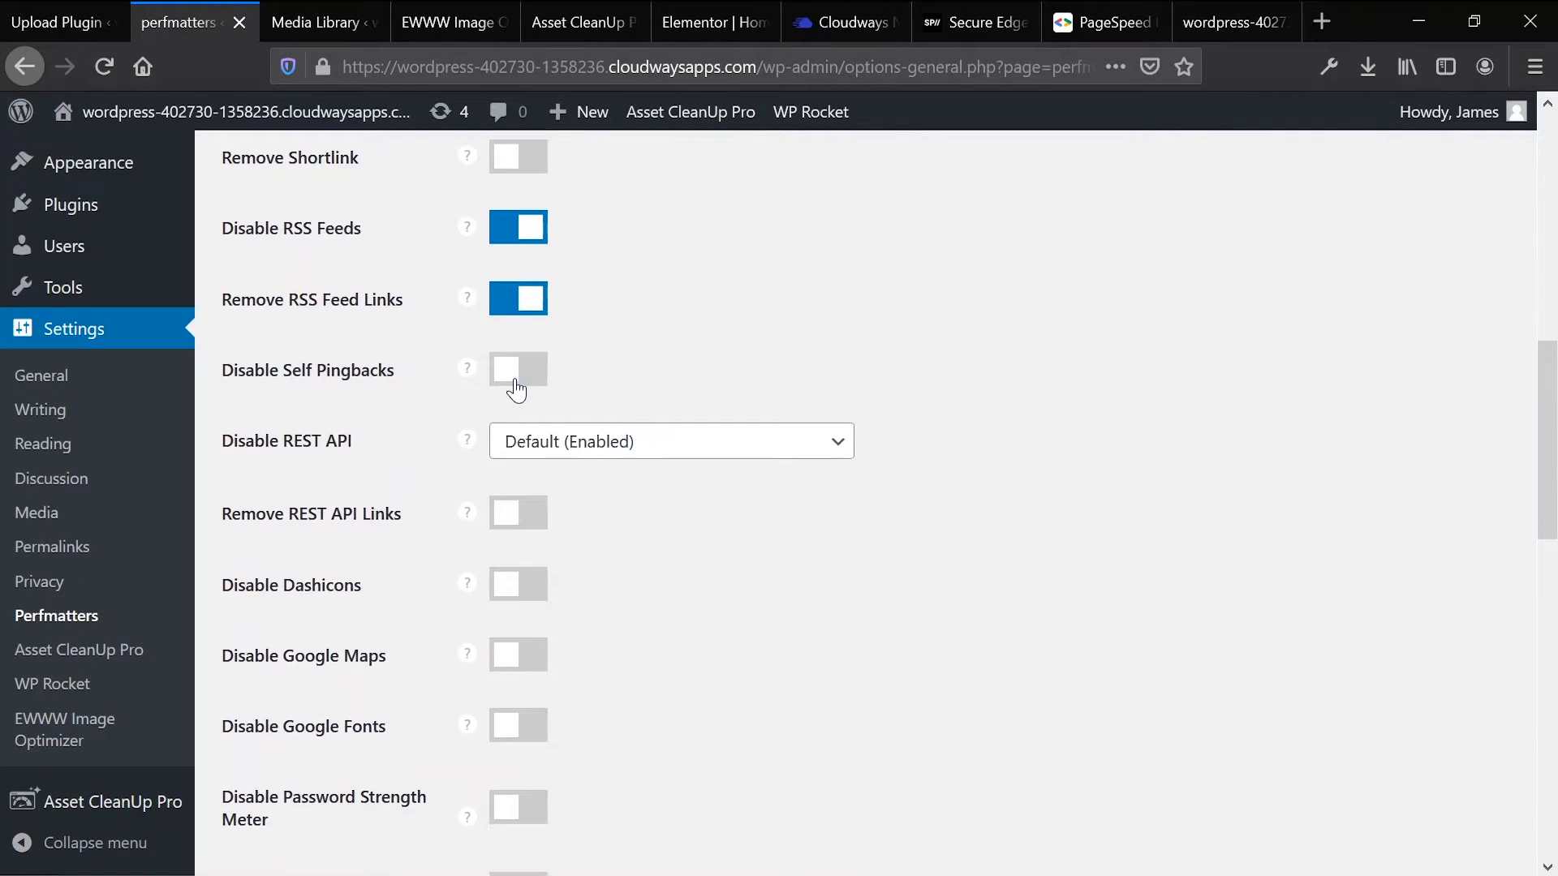
pyautogui.scroll(-3, 514, 383)
pyautogui.click(507, 314)
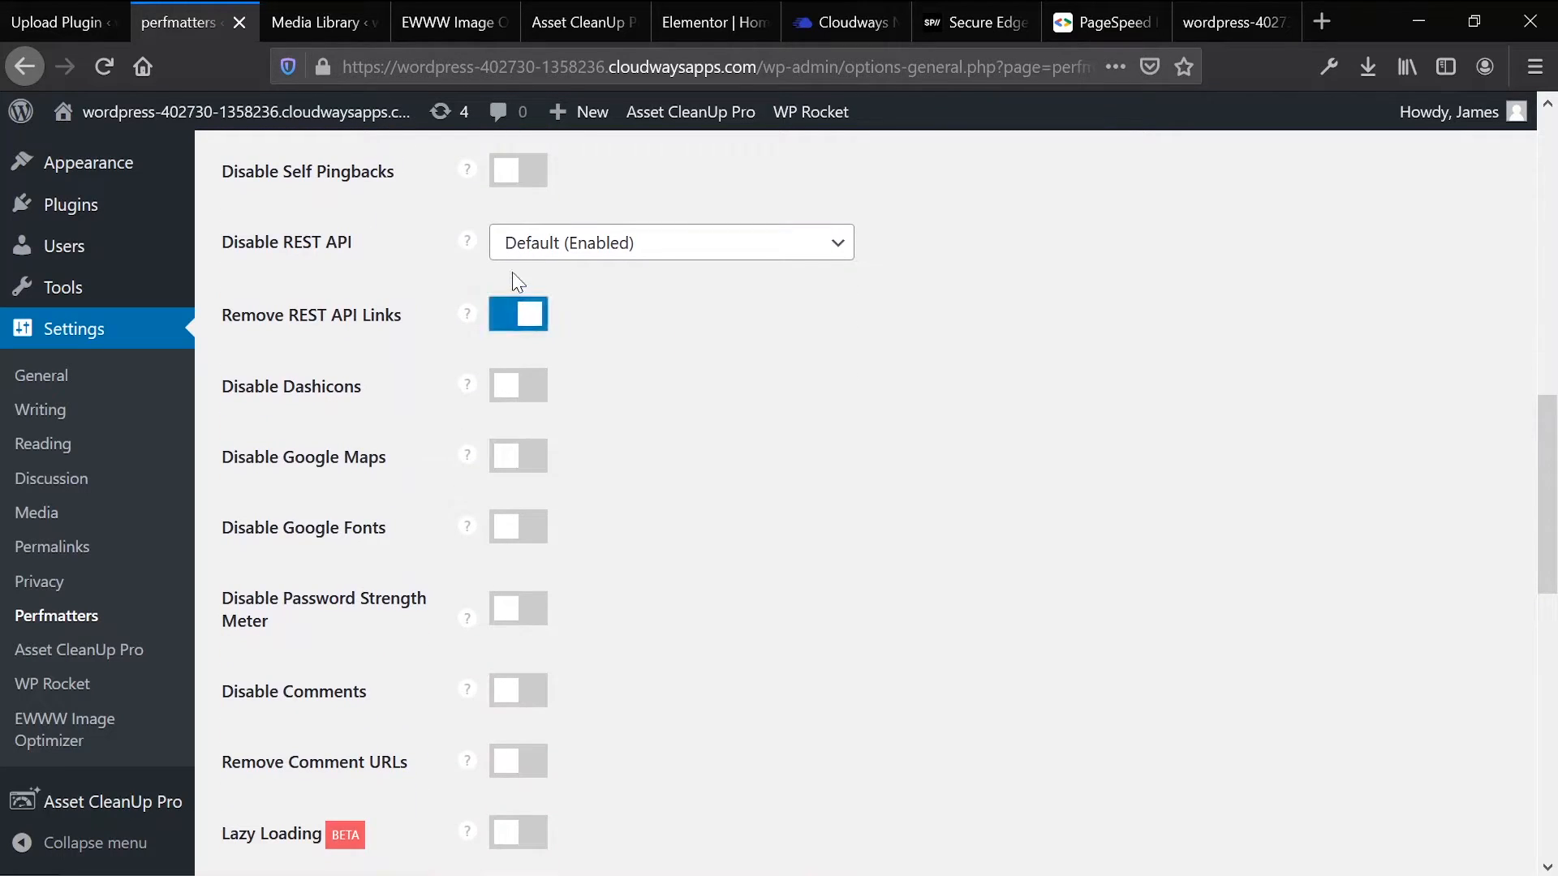
pyautogui.click(520, 247)
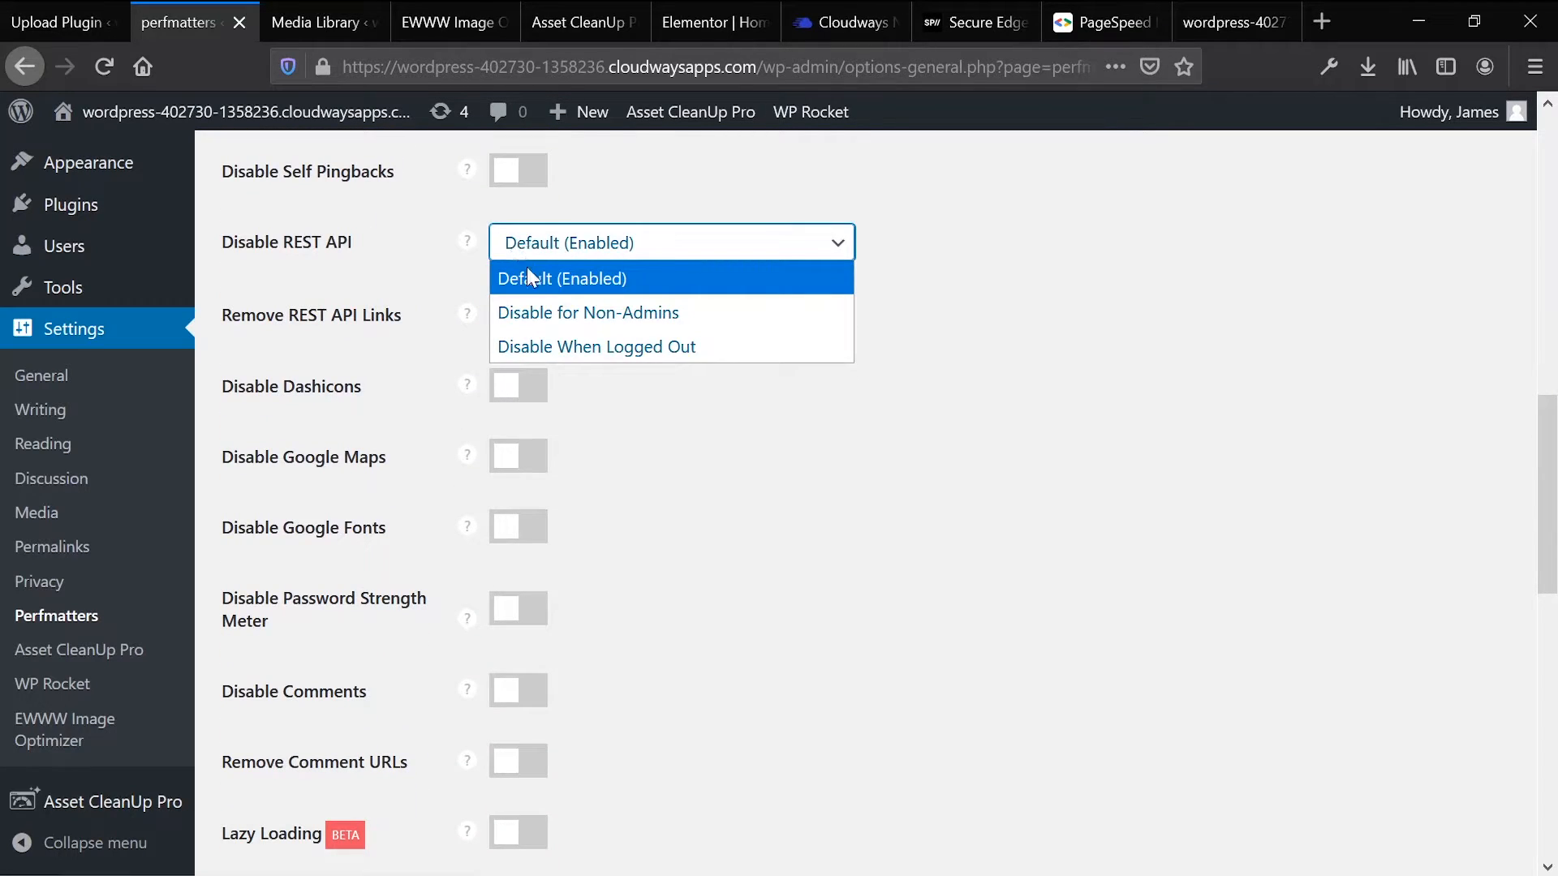
pyautogui.click(528, 323)
pyautogui.scroll(-1, 568, 410)
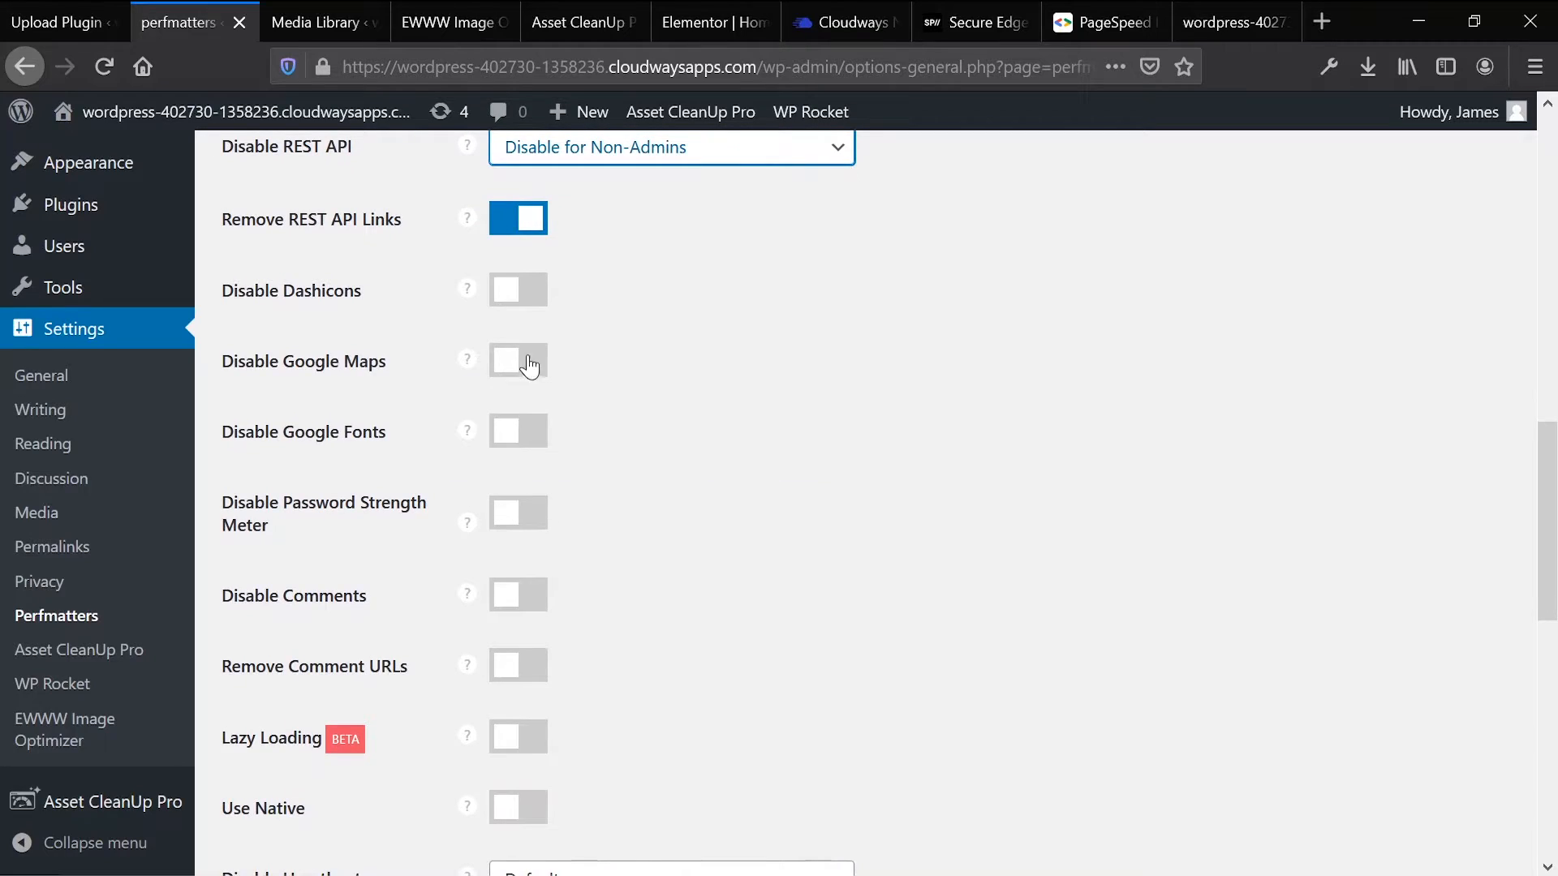
pyautogui.click(499, 367)
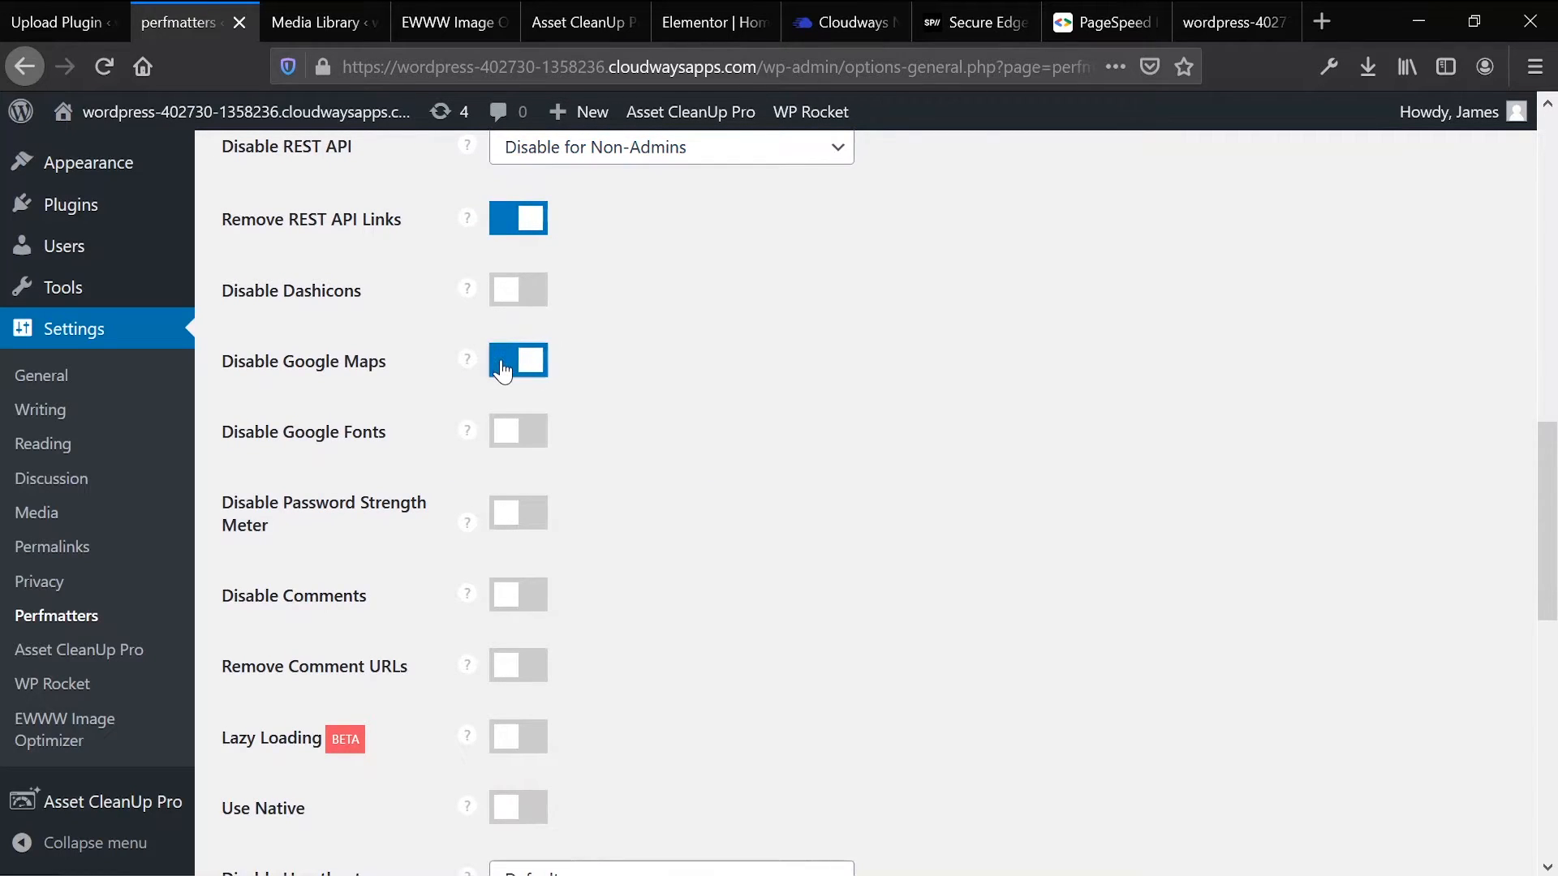
# Step: Enable the WooCommerce options Disable Scripts, Disable Cart Fragmentation, Disable Status Meta Box and Disable Widgets
pyautogui.scroll(-2, 499, 516)
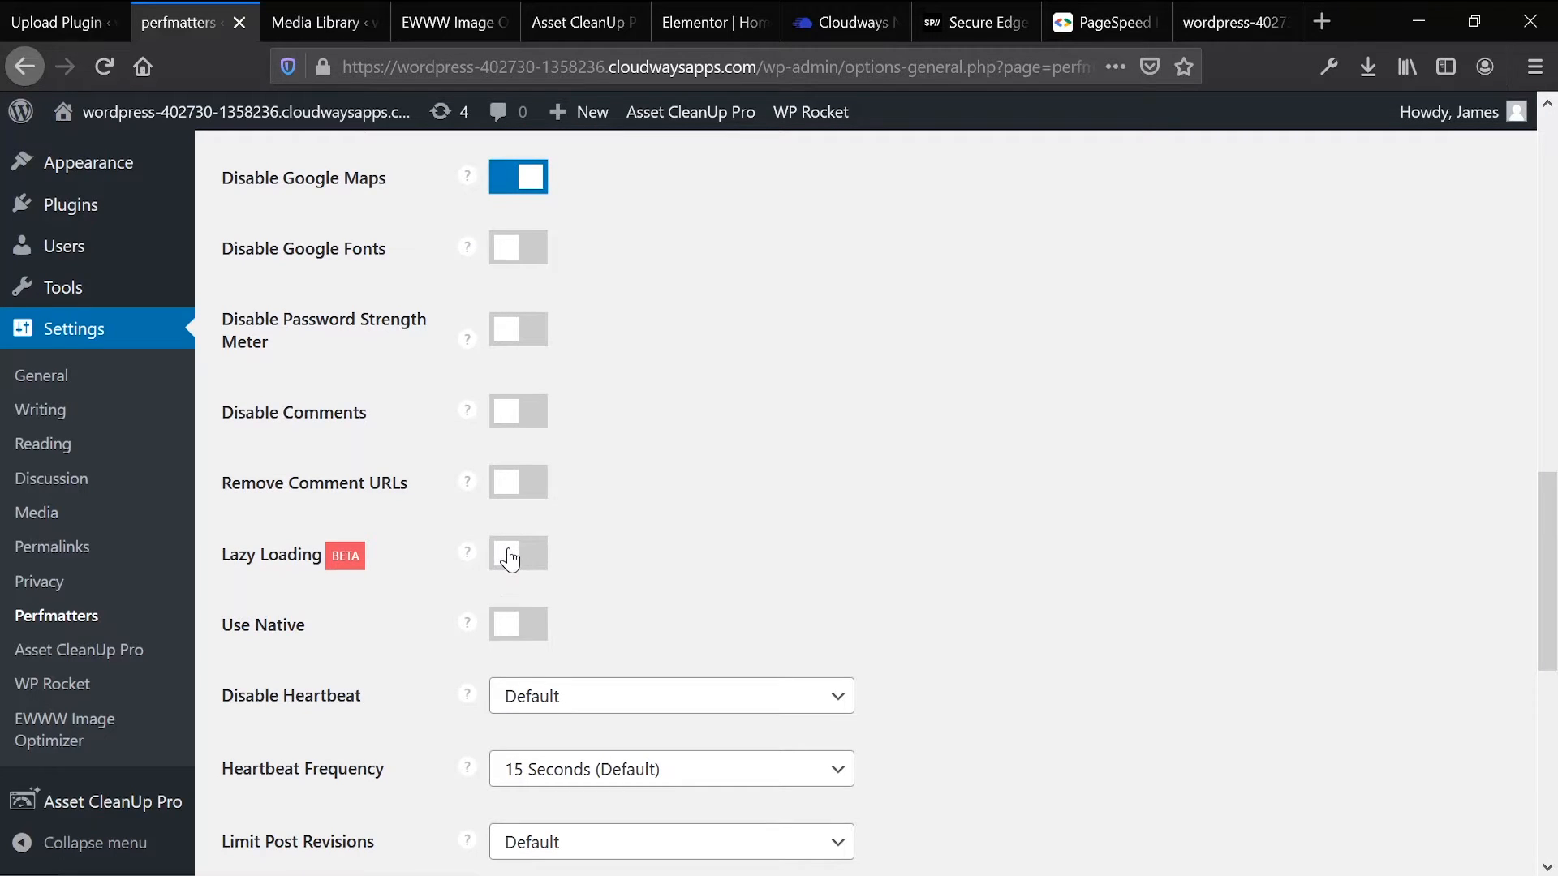
pyautogui.scroll(-6, 510, 560)
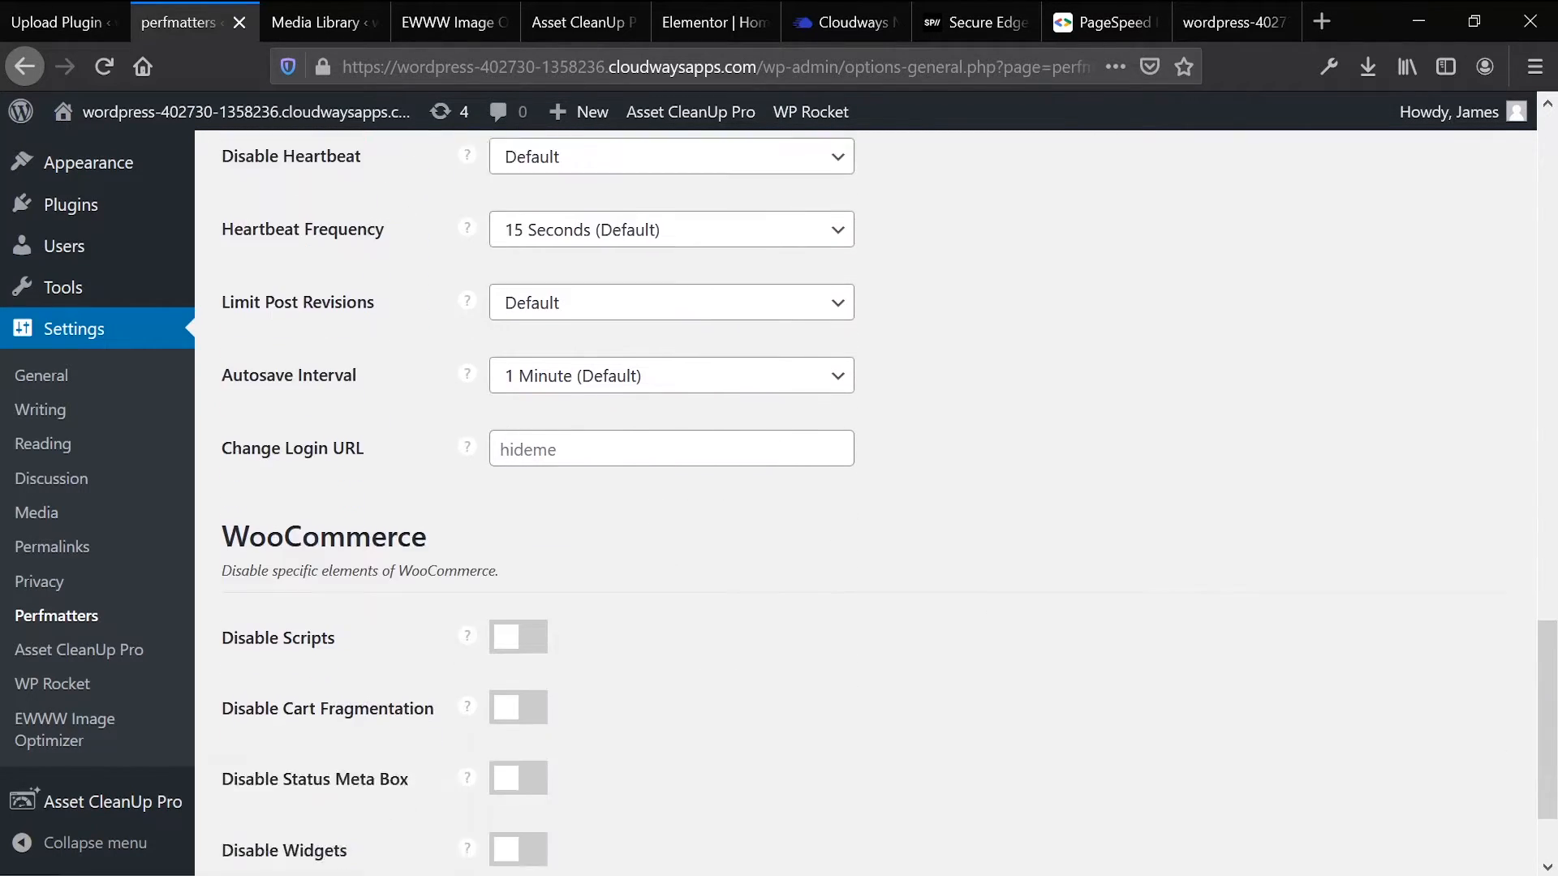
pyautogui.scroll(-1, 515, 558)
pyautogui.click(511, 545)
pyautogui.click(508, 618)
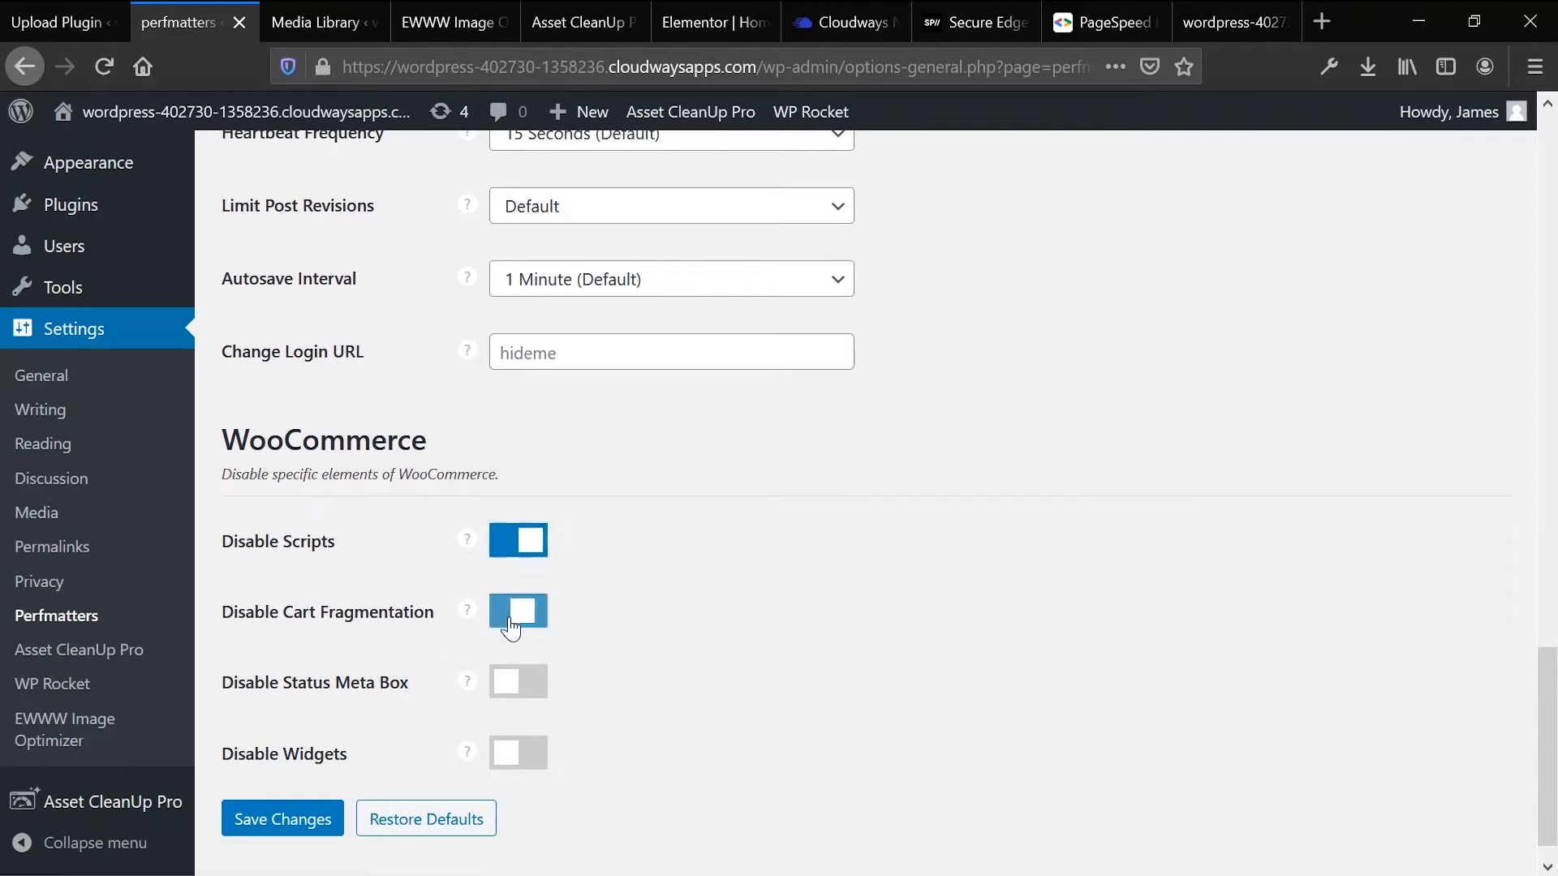
pyautogui.click(514, 681)
pyautogui.click(514, 753)
pyautogui.moveTo(466, 763)
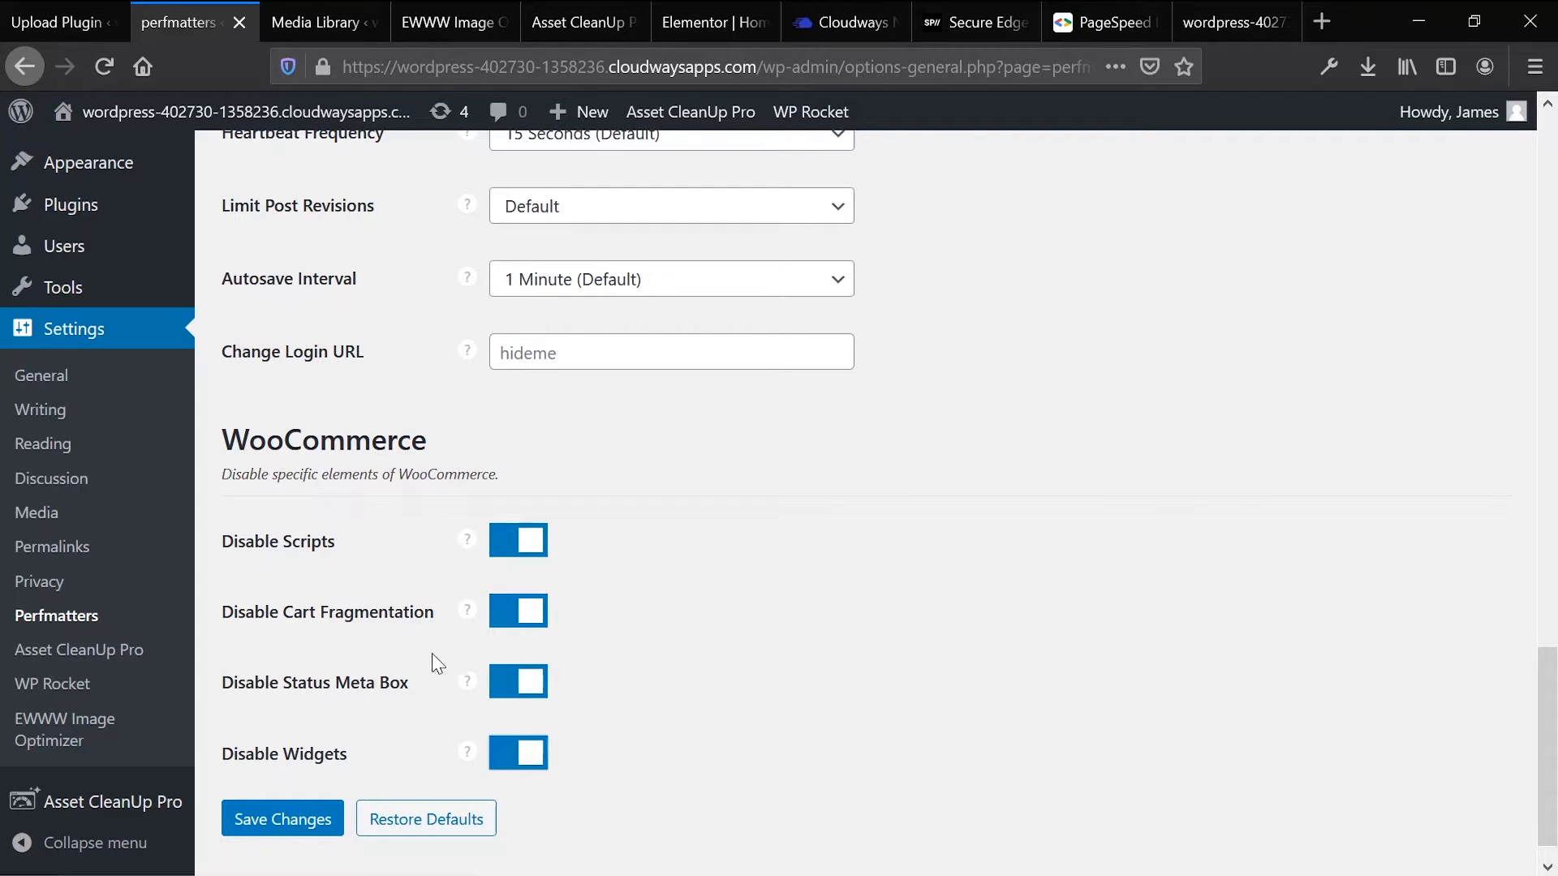
# Step: Review the chosen Perfmatters options and save the changes
pyautogui.scroll(15, 461, 563)
pyautogui.scroll(2, 461, 563)
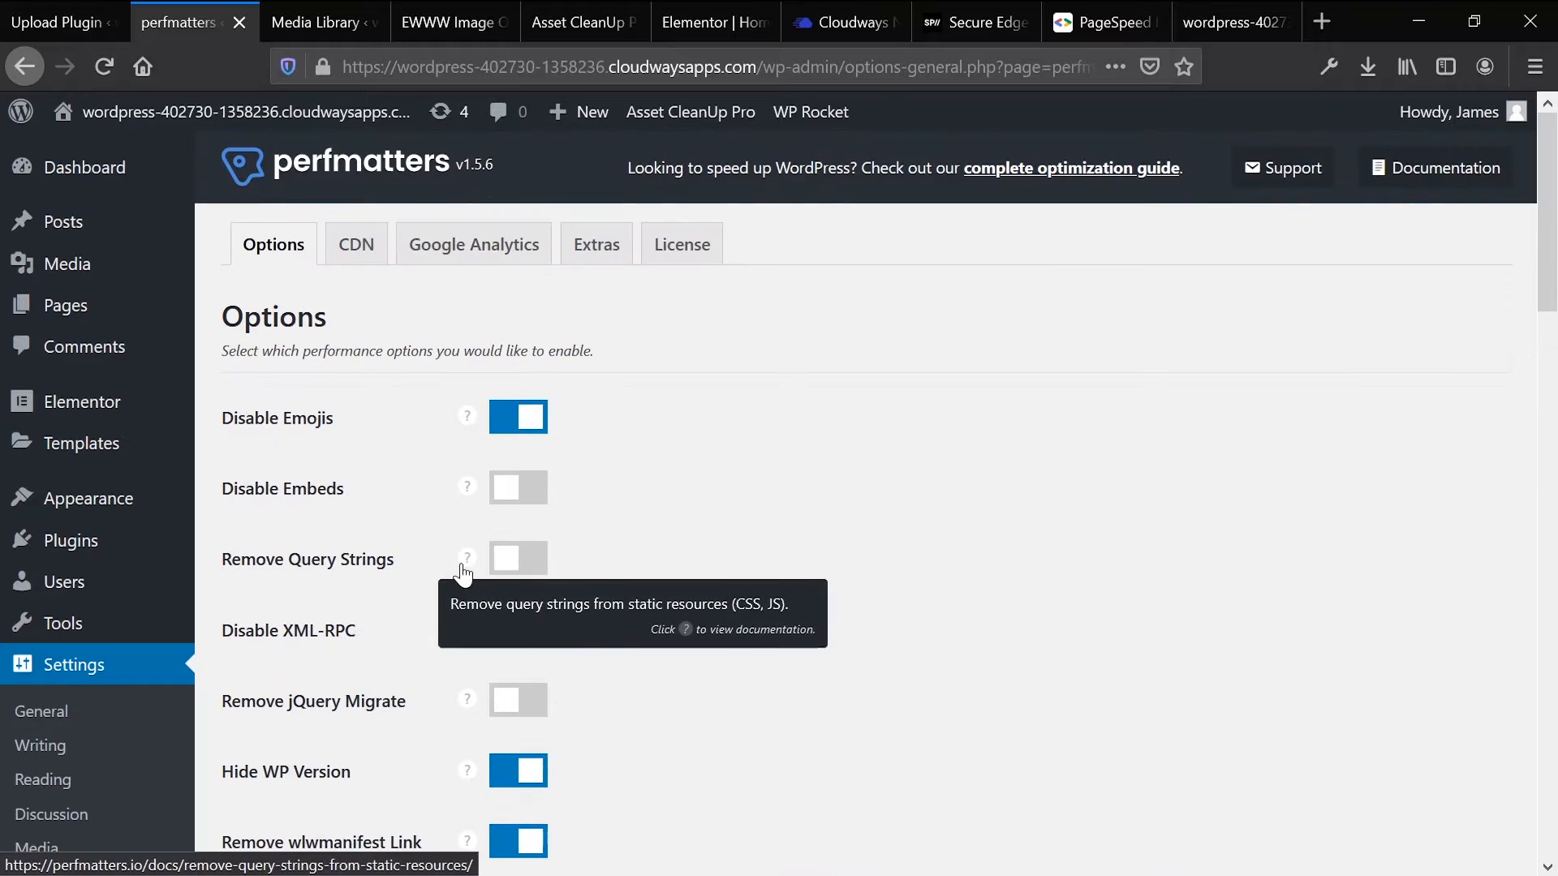
pyautogui.scroll(-15, 487, 568)
pyautogui.click(298, 785)
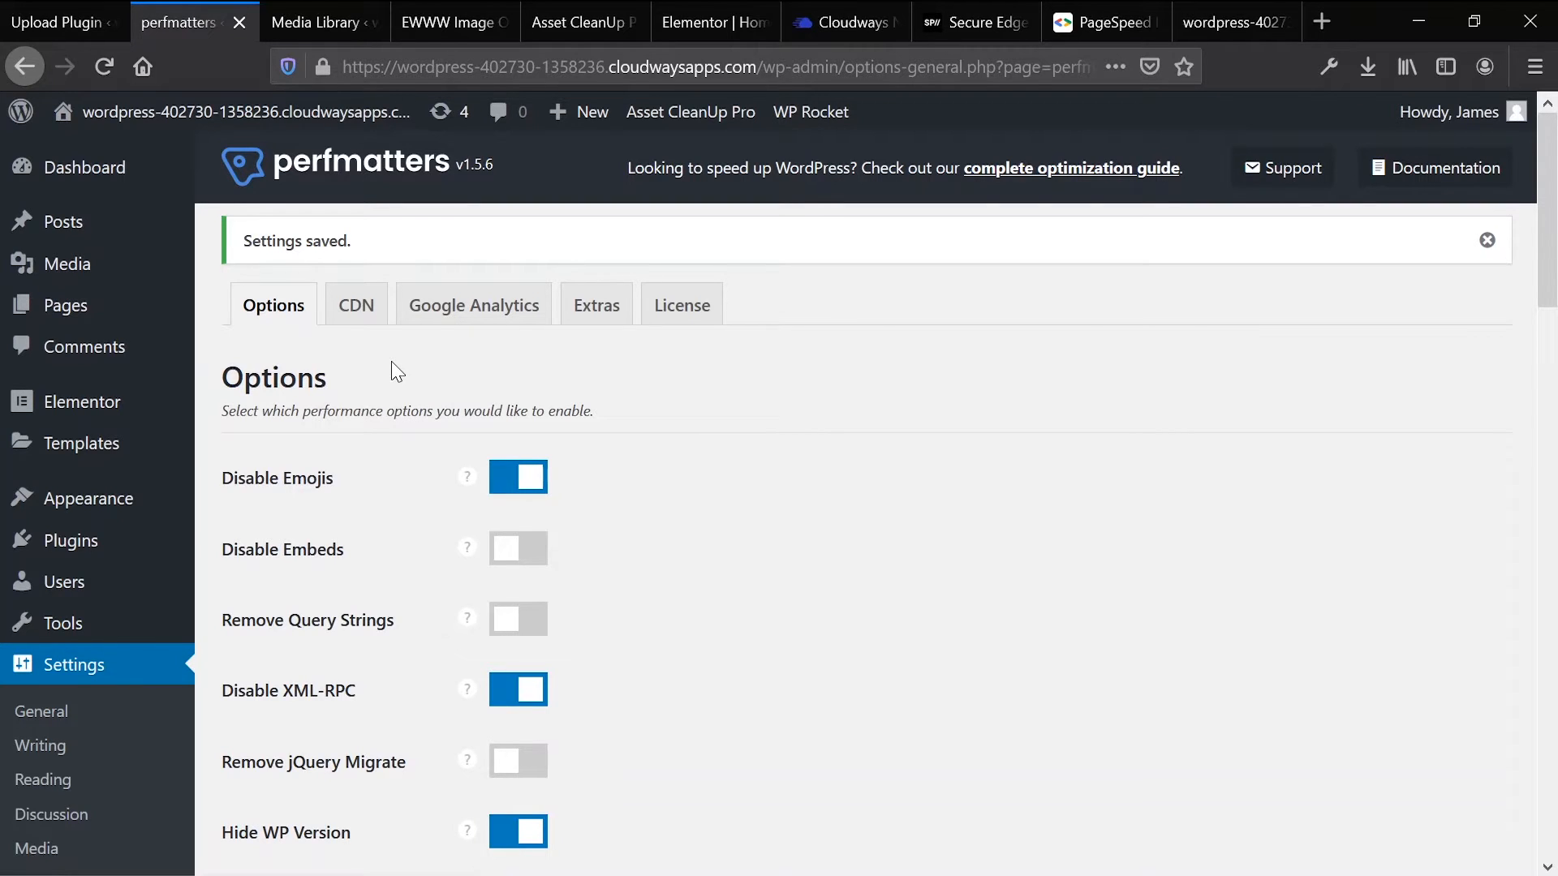
# Step: View the Perfmatters Google Analytics options, including the tracking ID field
pyautogui.click(474, 305)
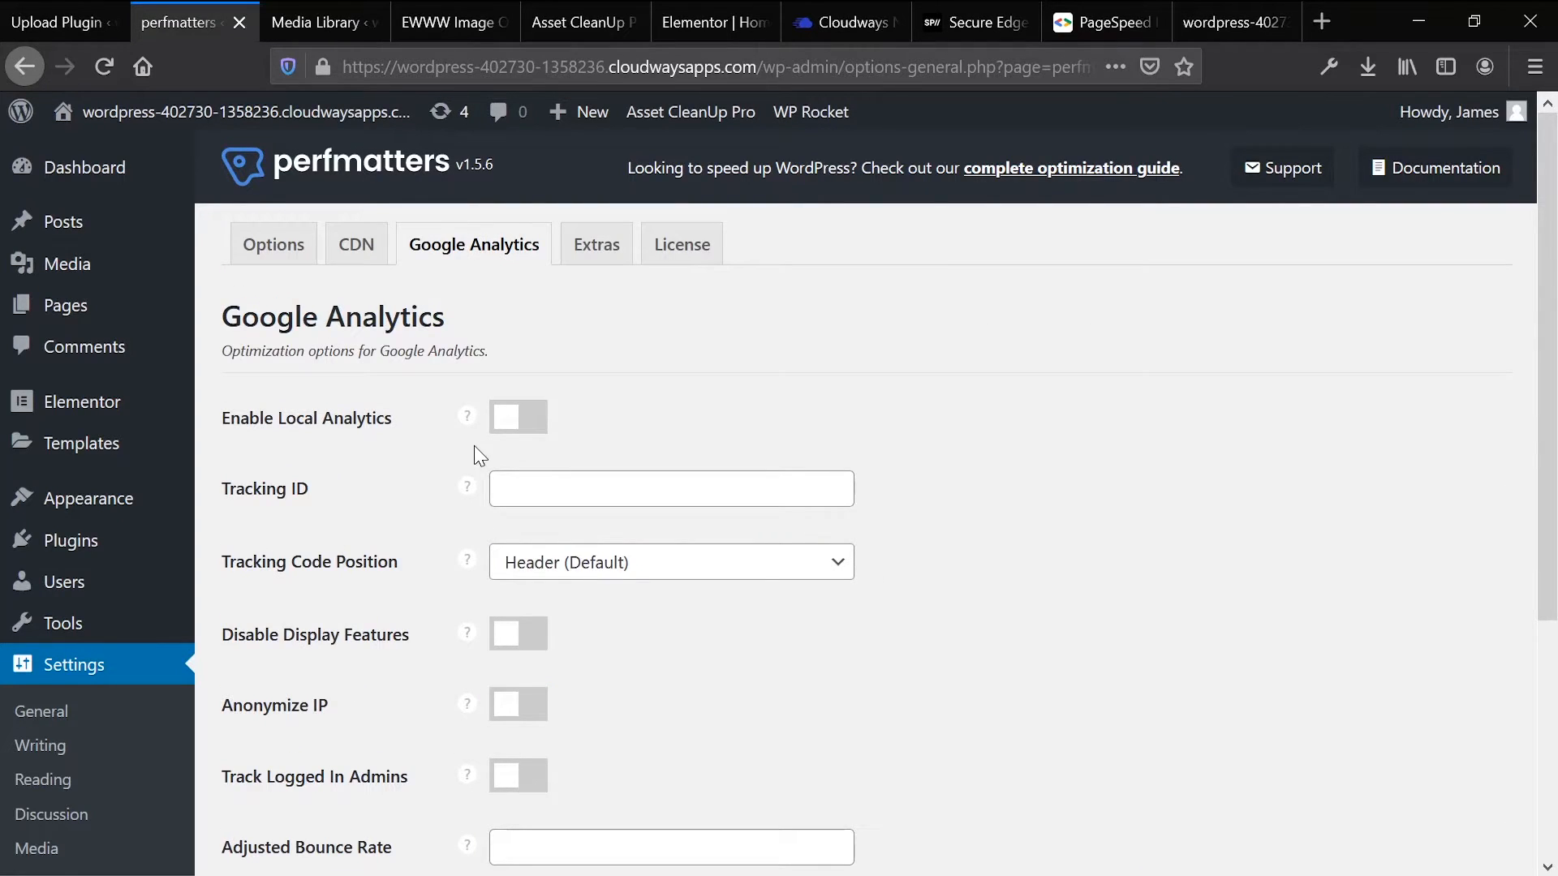
pyautogui.scroll(-2, 475, 448)
pyautogui.click(520, 359)
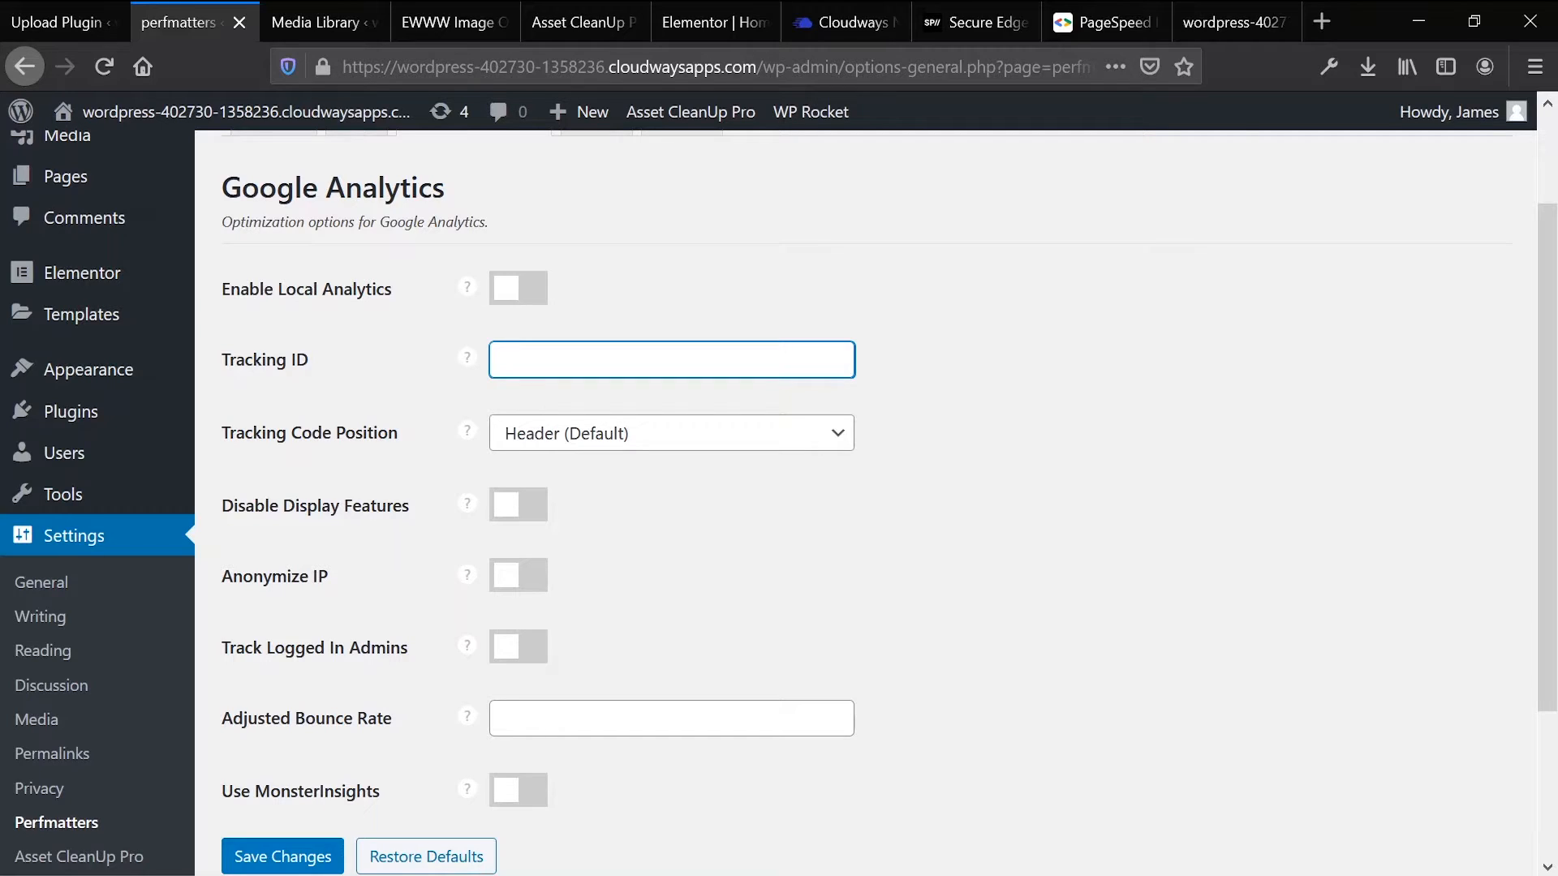
# Step: Examine the mobile PageSpeed Insights report for the site, including the details of the Remove unused JavaScript opportunity
pyautogui.click(1107, 16)
pyautogui.scroll(-5, 869, 560)
pyautogui.scroll(5, 869, 560)
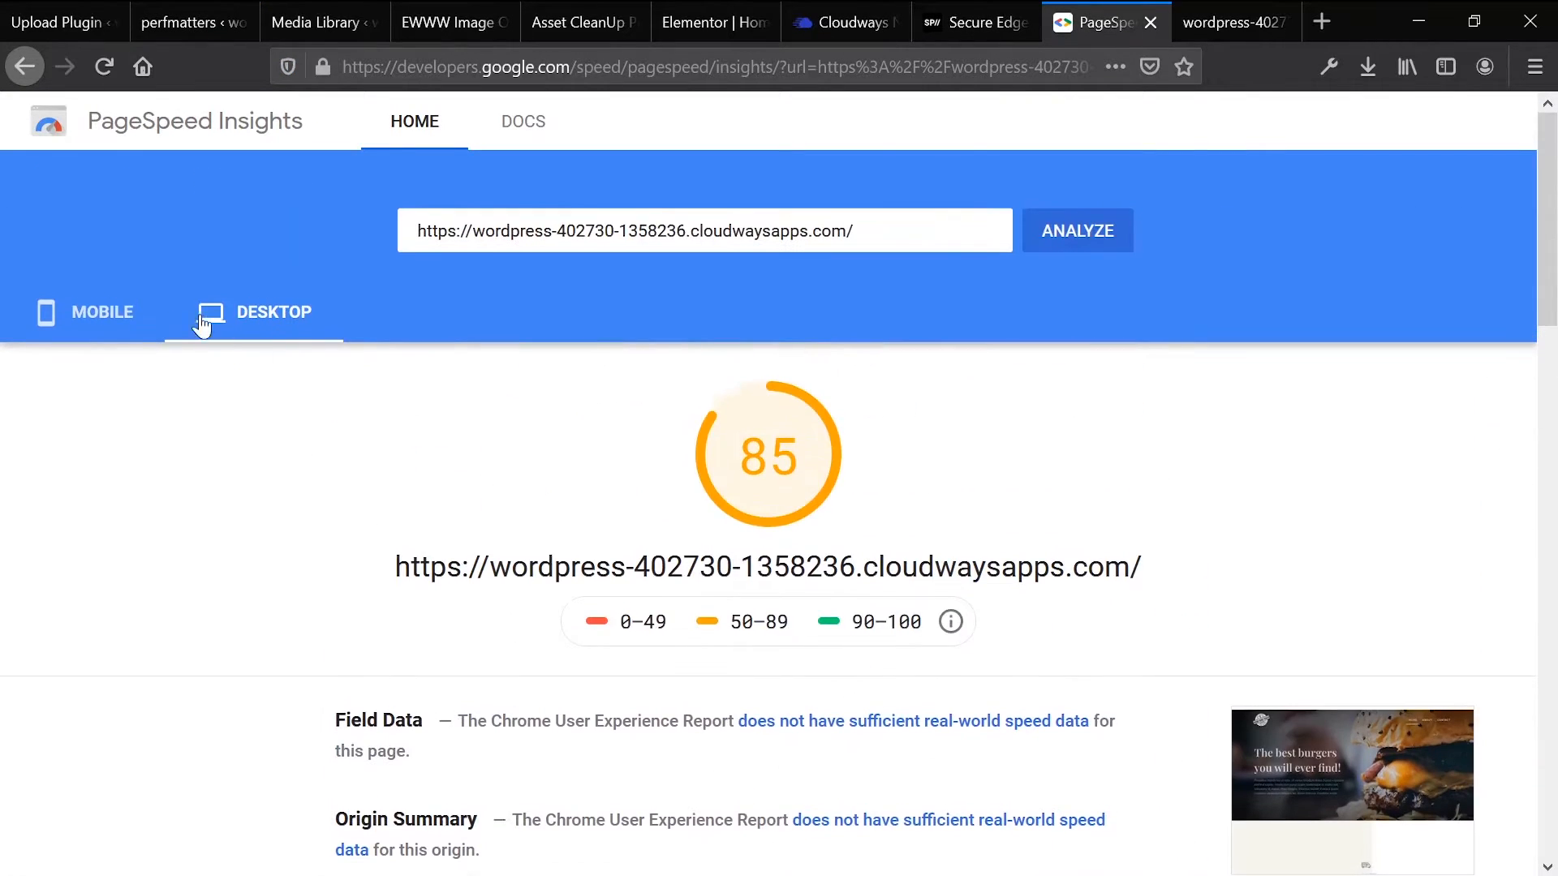
pyautogui.click(114, 325)
pyautogui.scroll(-6, 584, 562)
pyautogui.scroll(-7, 584, 561)
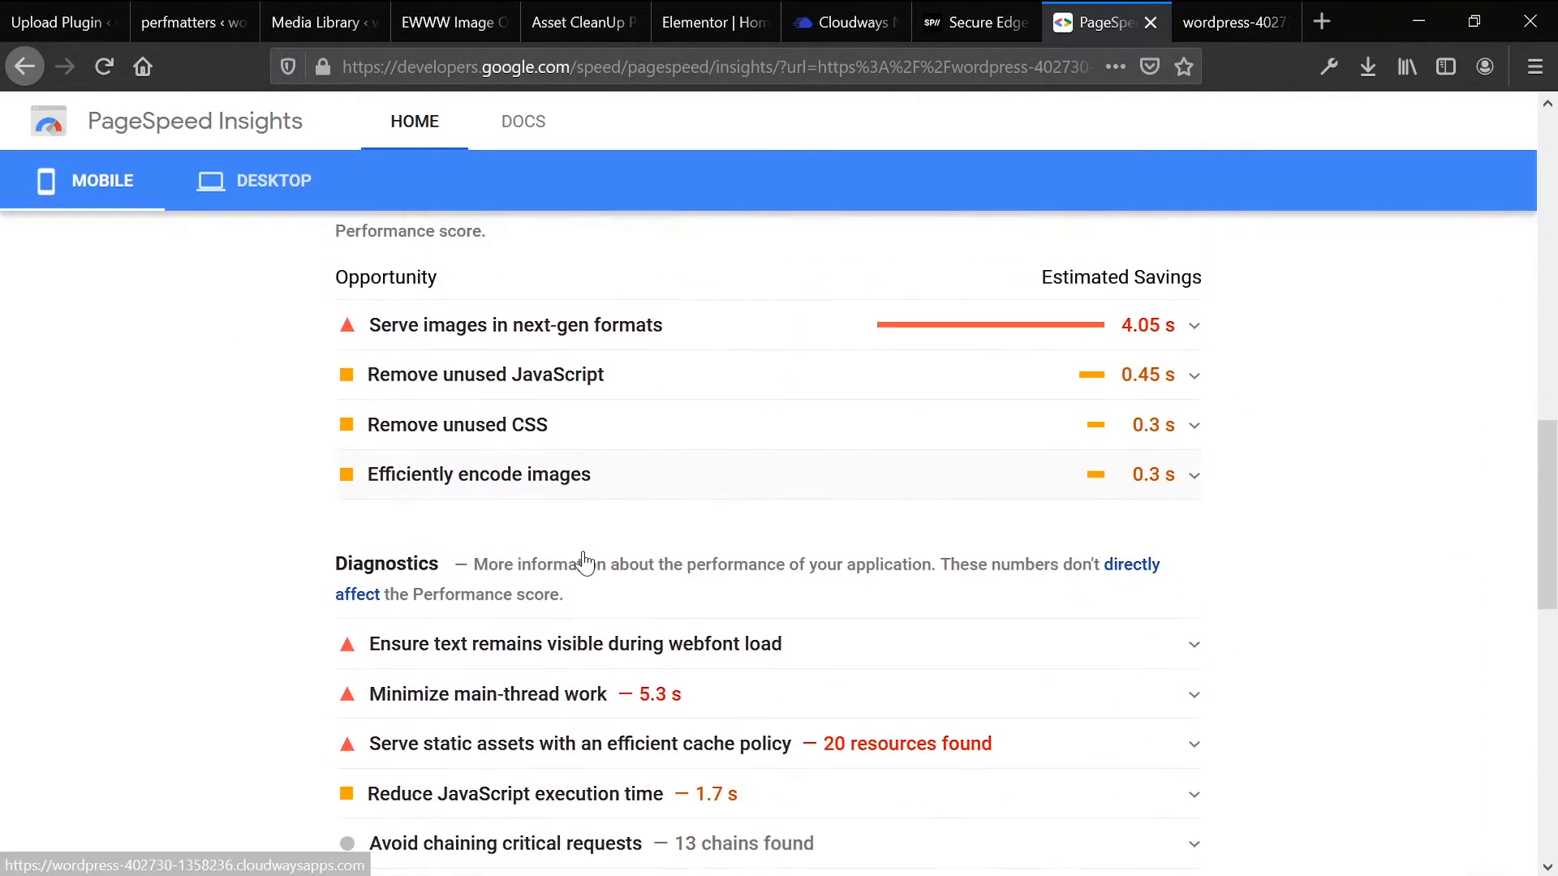
pyautogui.scroll(2, 584, 562)
pyautogui.click(606, 442)
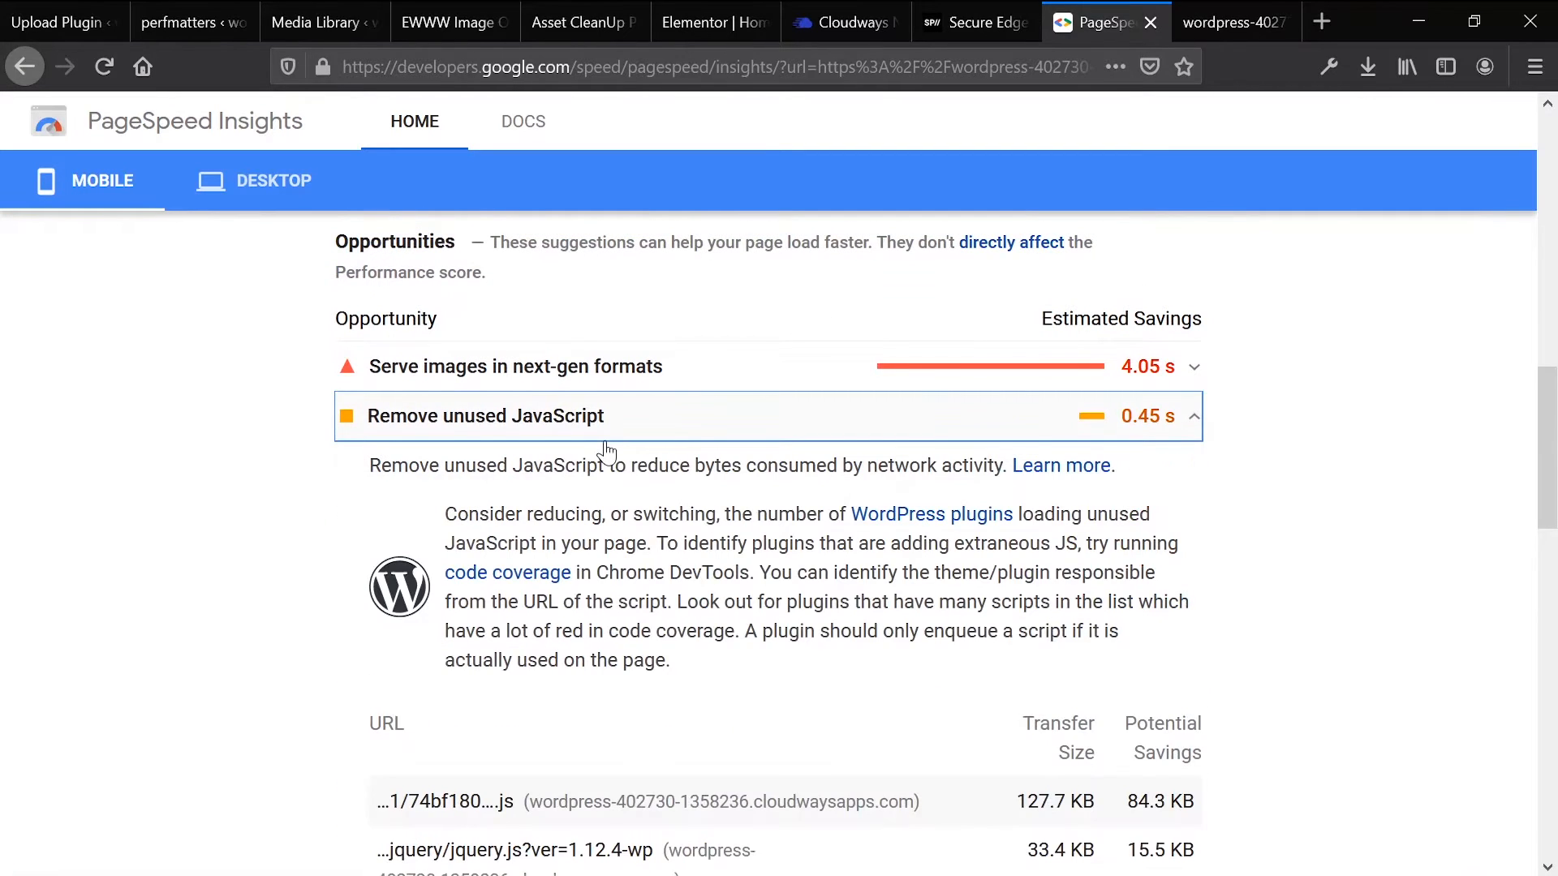
pyautogui.scroll(-3, 606, 446)
pyautogui.scroll(15, 594, 433)
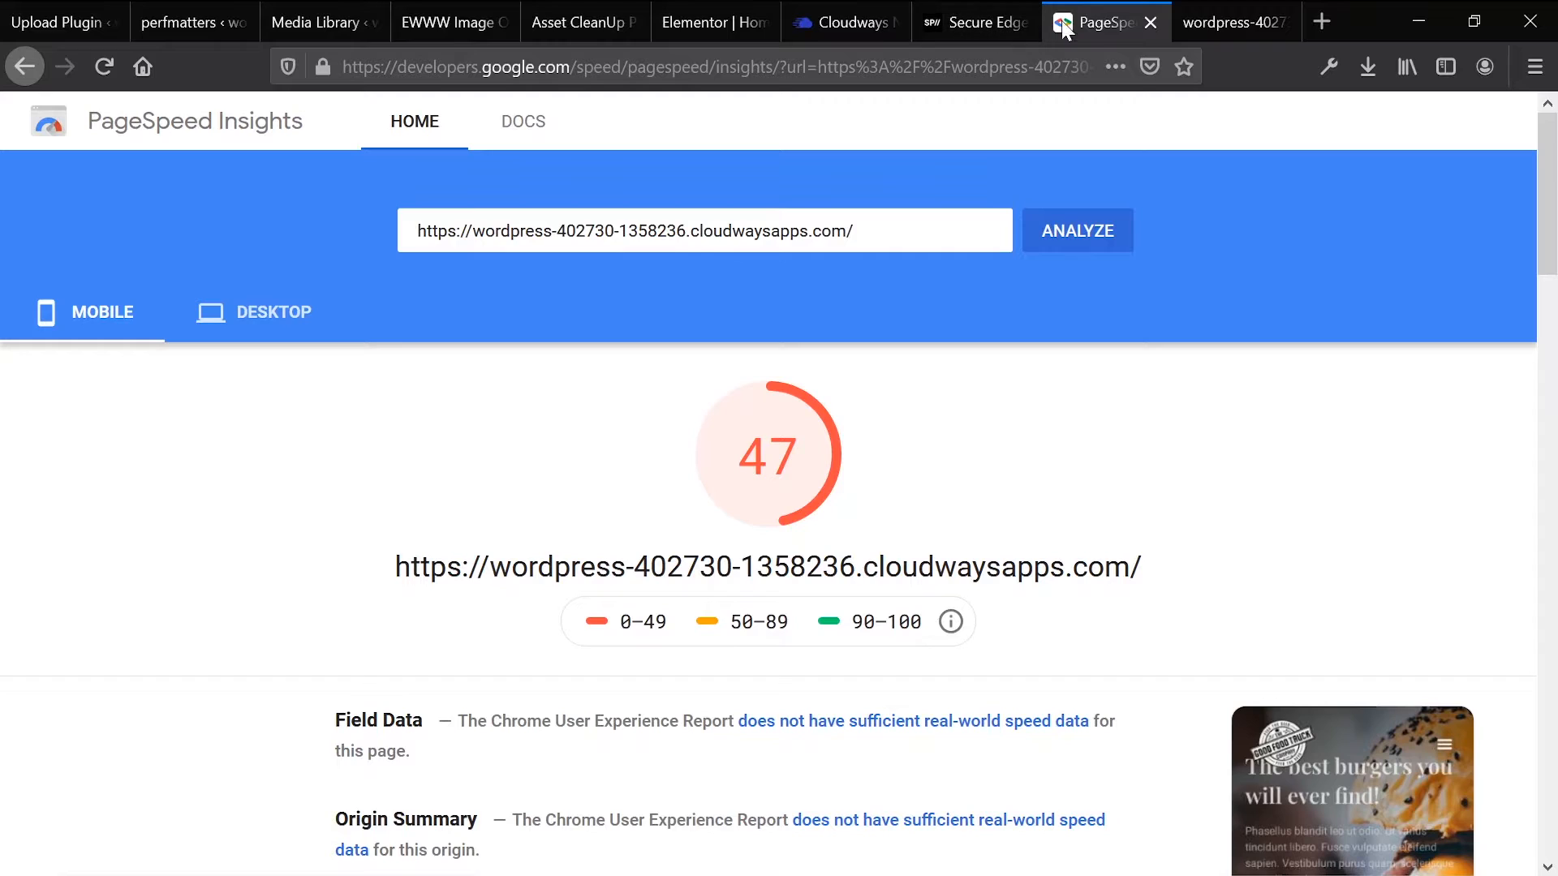
pyautogui.click(1215, 21)
pyautogui.click(1112, 21)
# Step: Return to Perfmatters and look through its Google Analytics settings and the general extra options
pyautogui.click(188, 3)
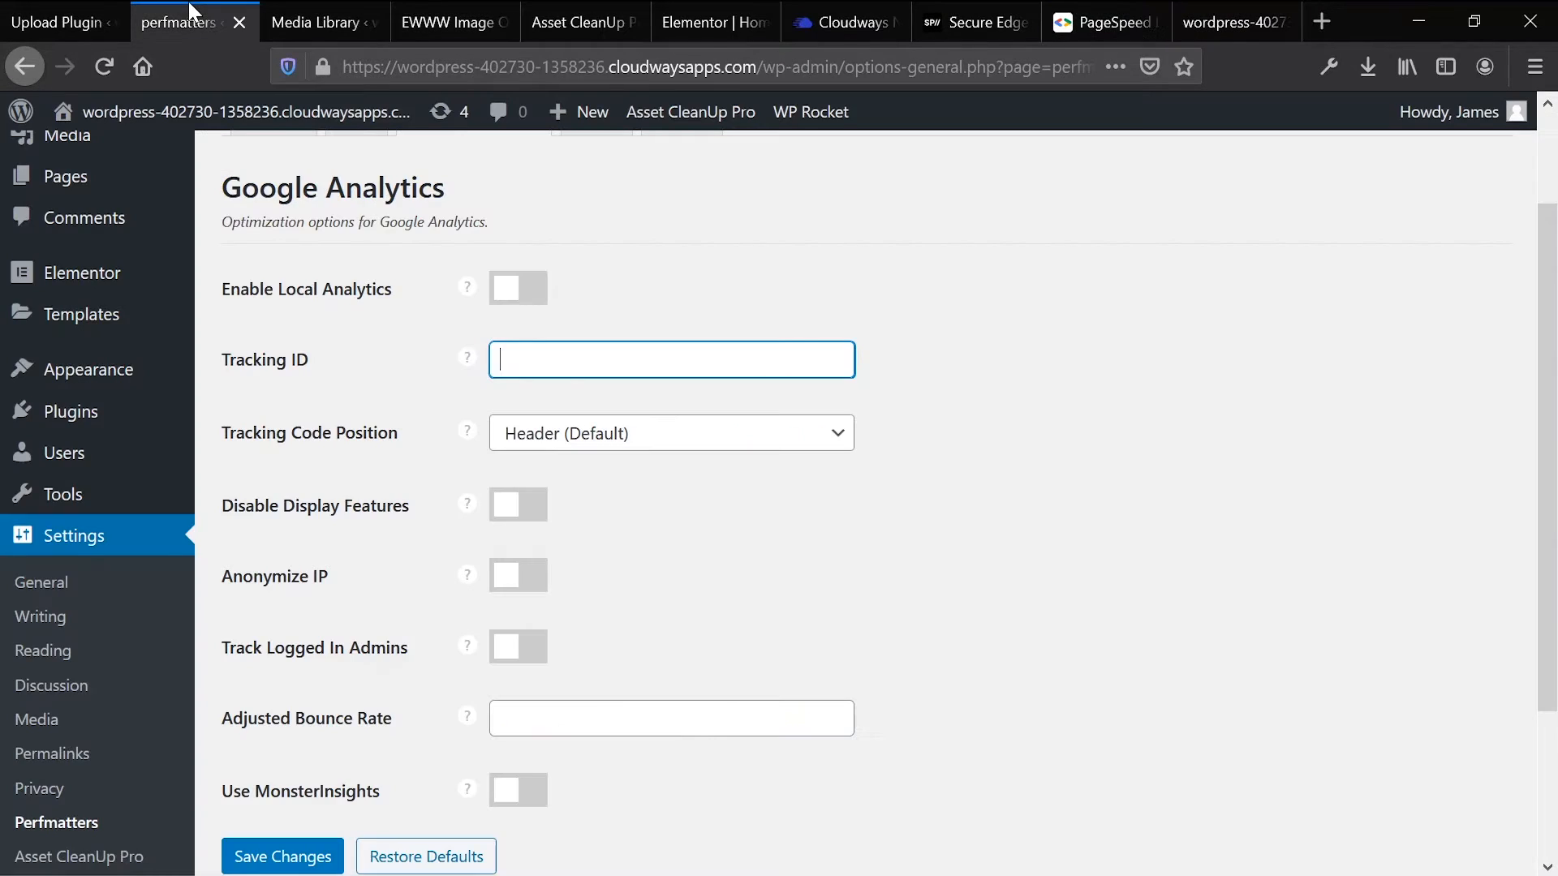
pyautogui.click(458, 291)
pyautogui.scroll(2, 527, 347)
pyautogui.click(605, 243)
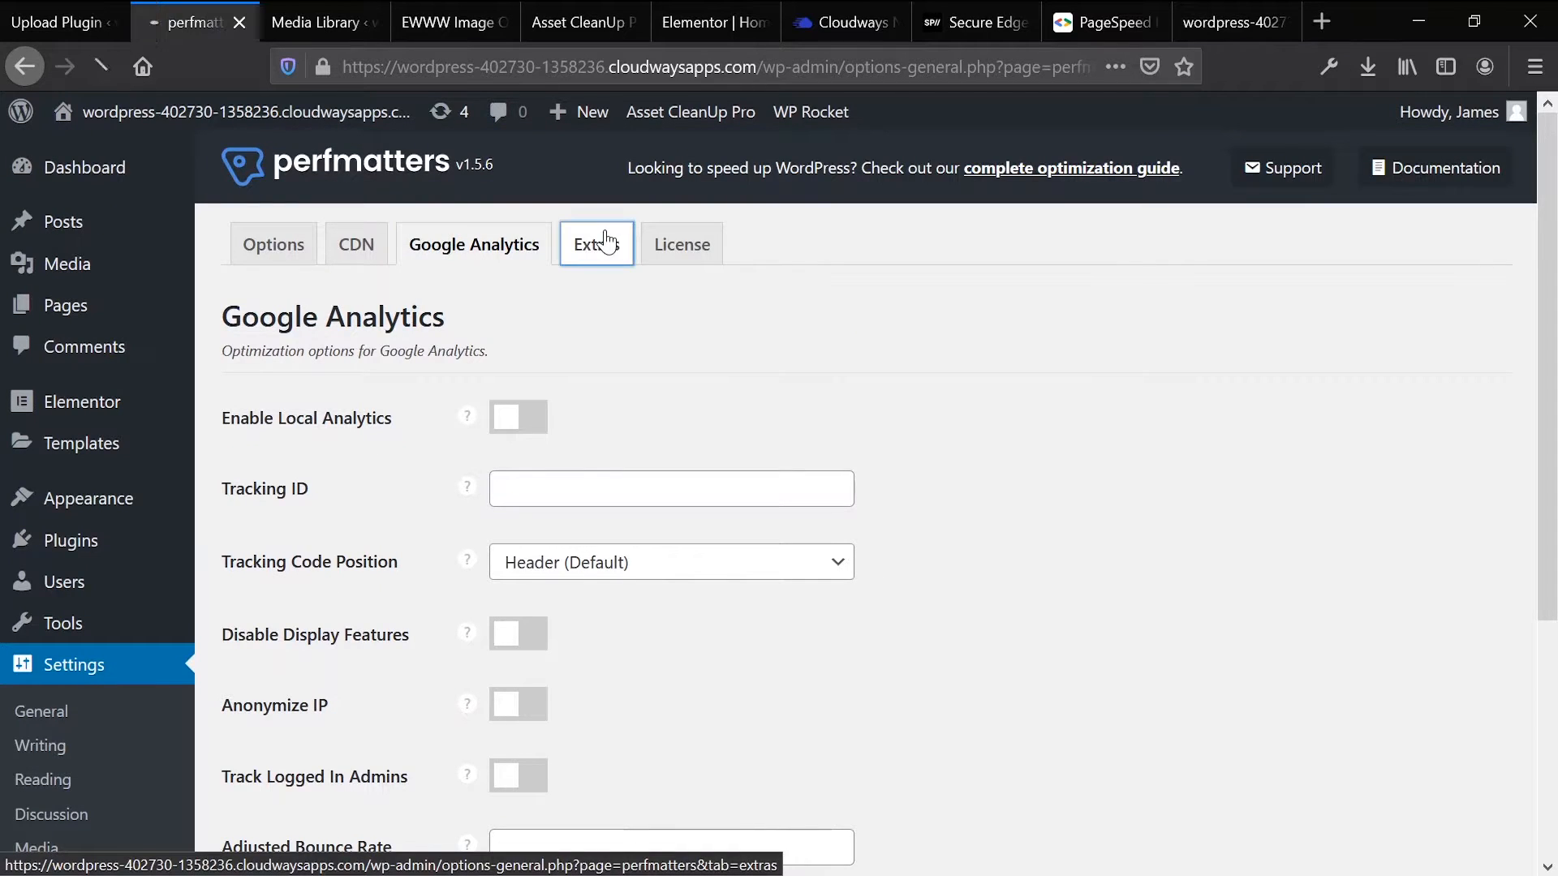
pyautogui.scroll(-2, 378, 623)
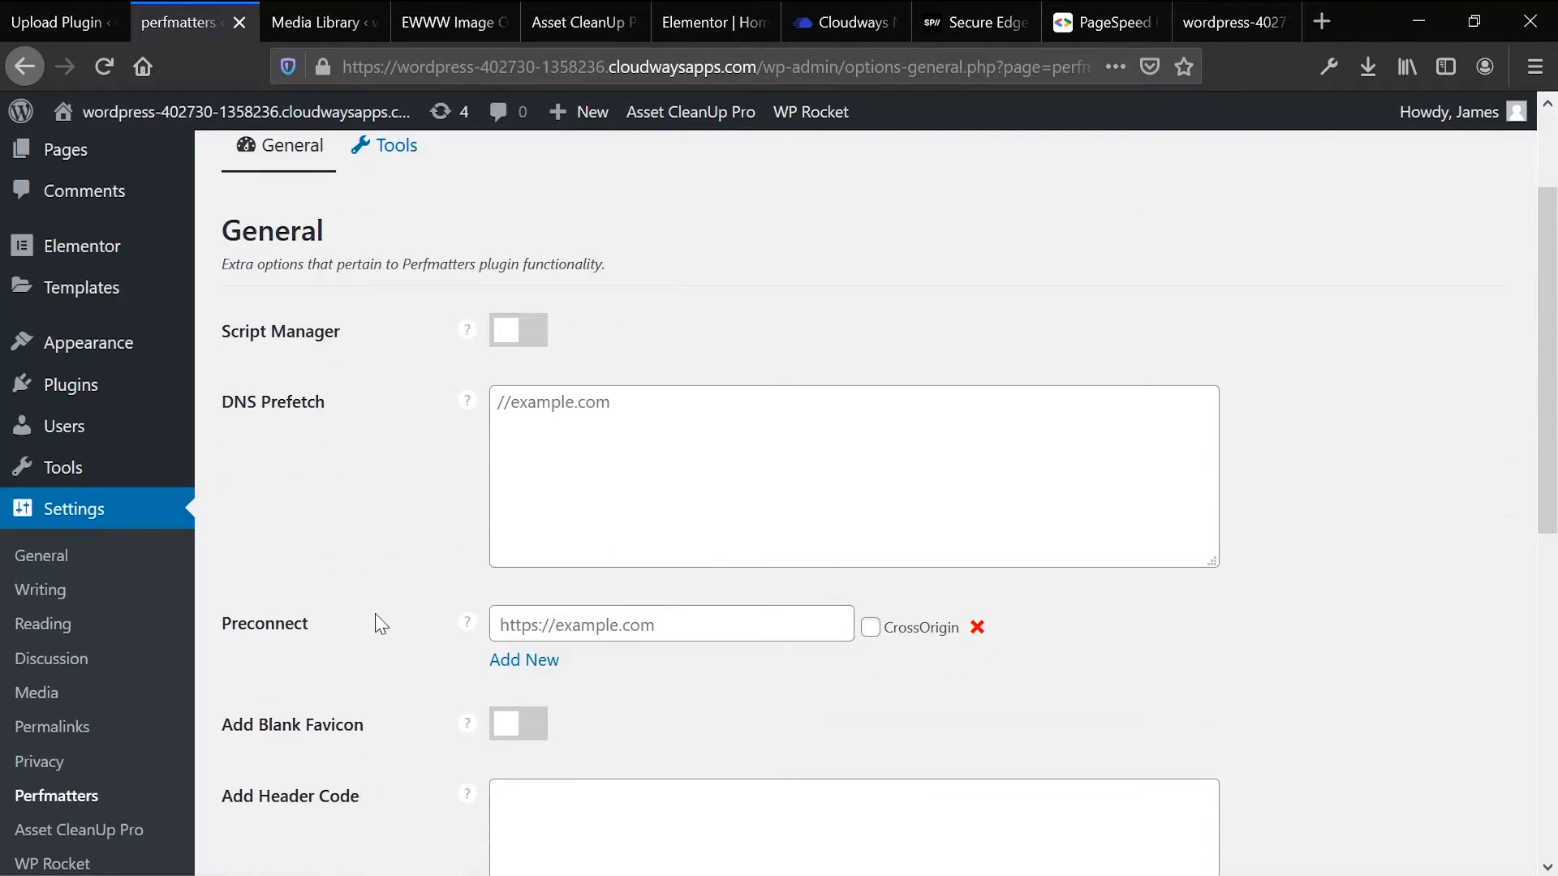
pyautogui.scroll(-3, 375, 613)
pyautogui.moveTo(463, 546)
pyautogui.scroll(-3, 463, 546)
pyautogui.scroll(-3, 467, 552)
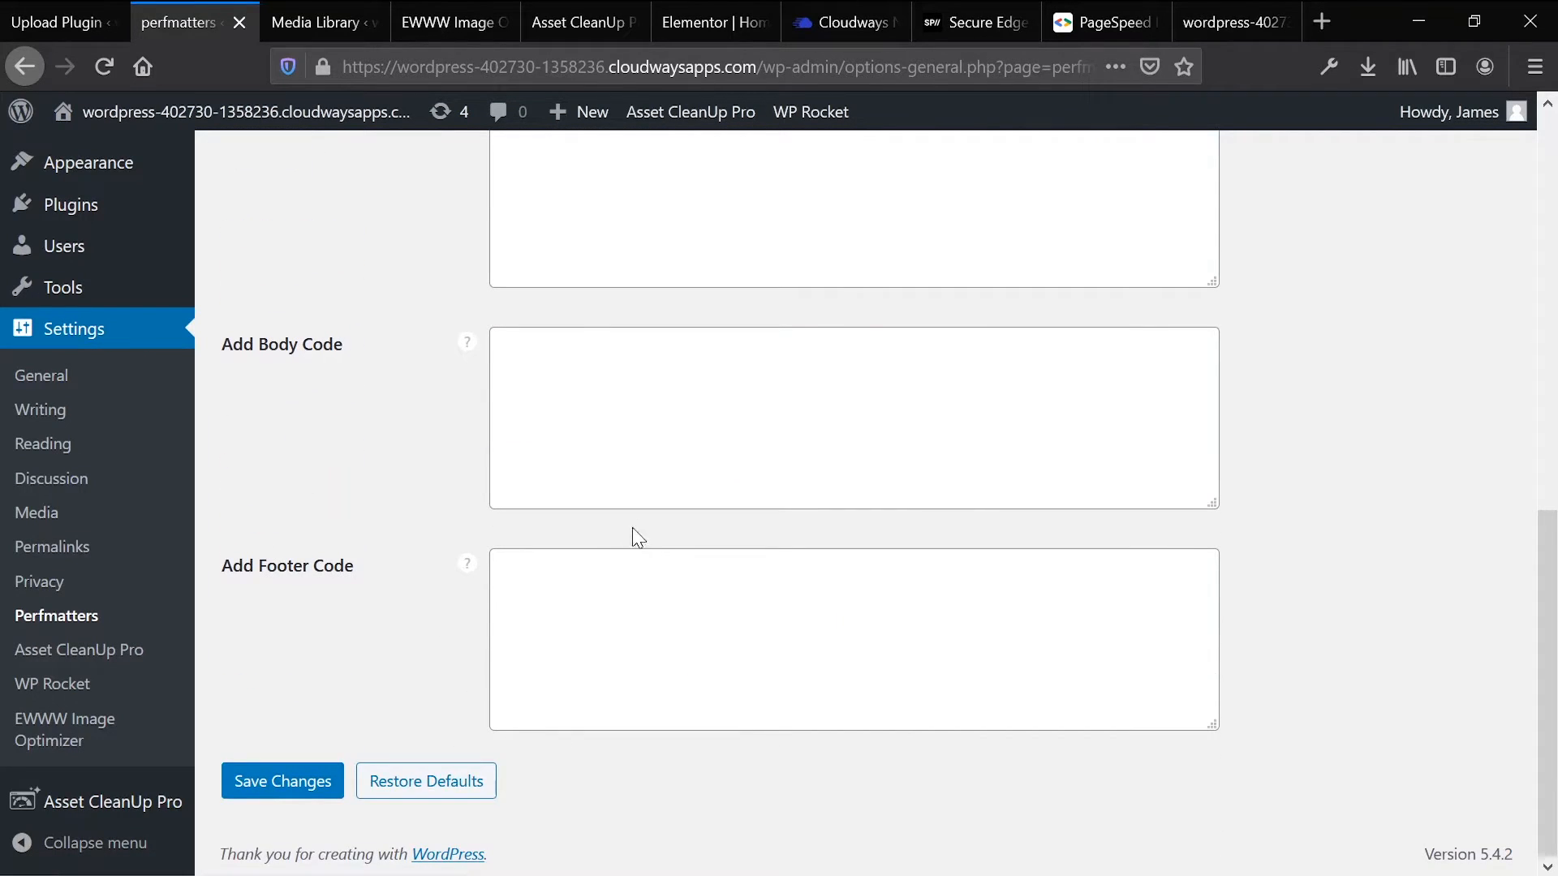
pyautogui.scroll(5, 543, 681)
pyautogui.scroll(4, 779, 503)
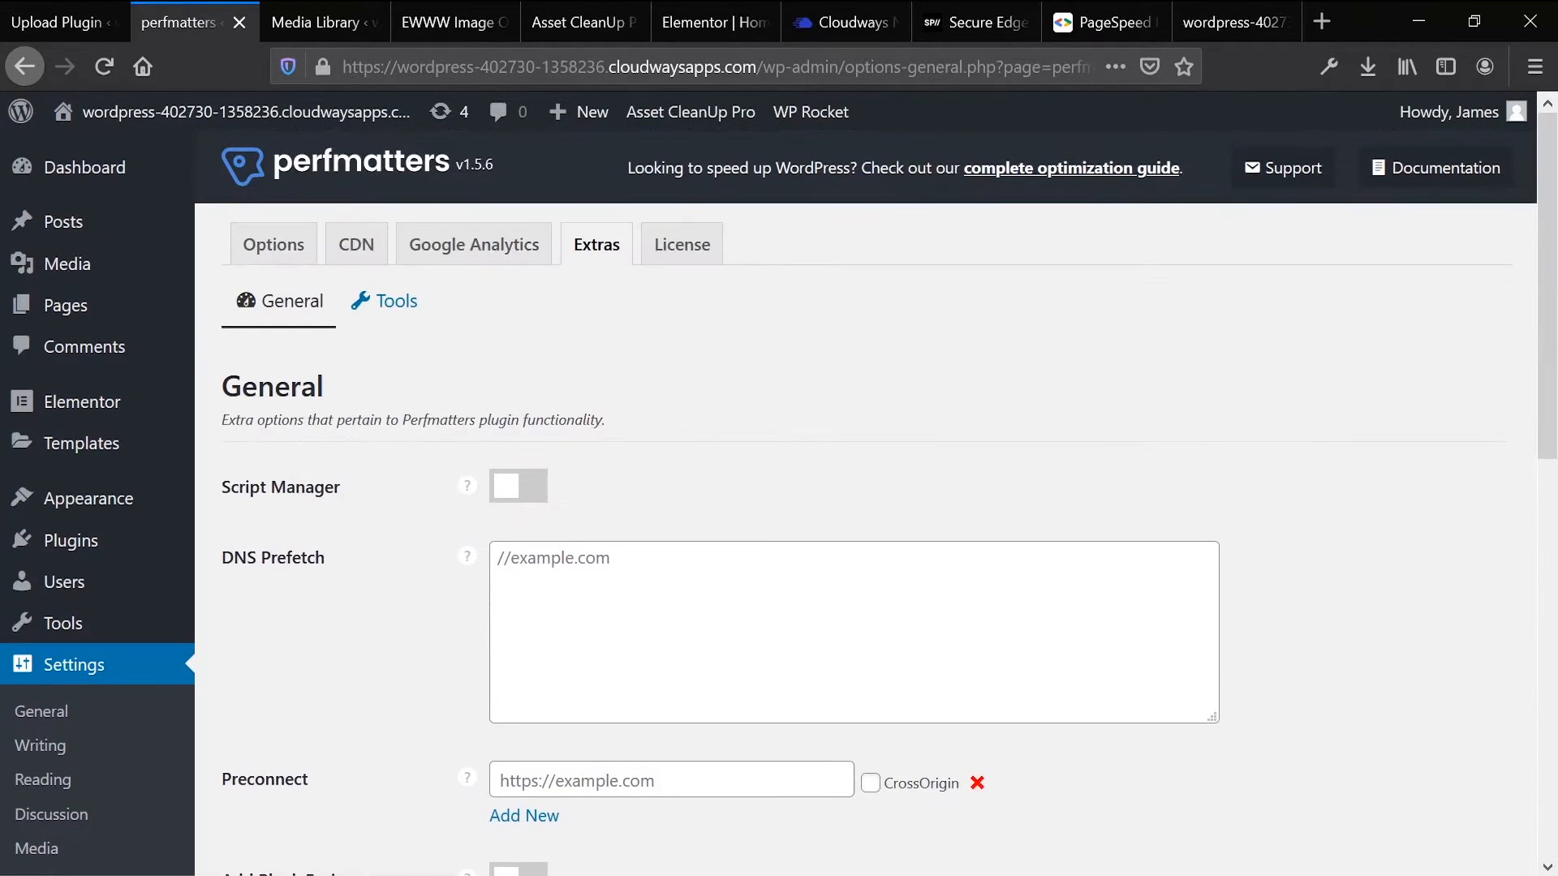
# Step: Start the EWWW bulk optimization of the 228 images waiting in the queue
pyautogui.click(88, 11)
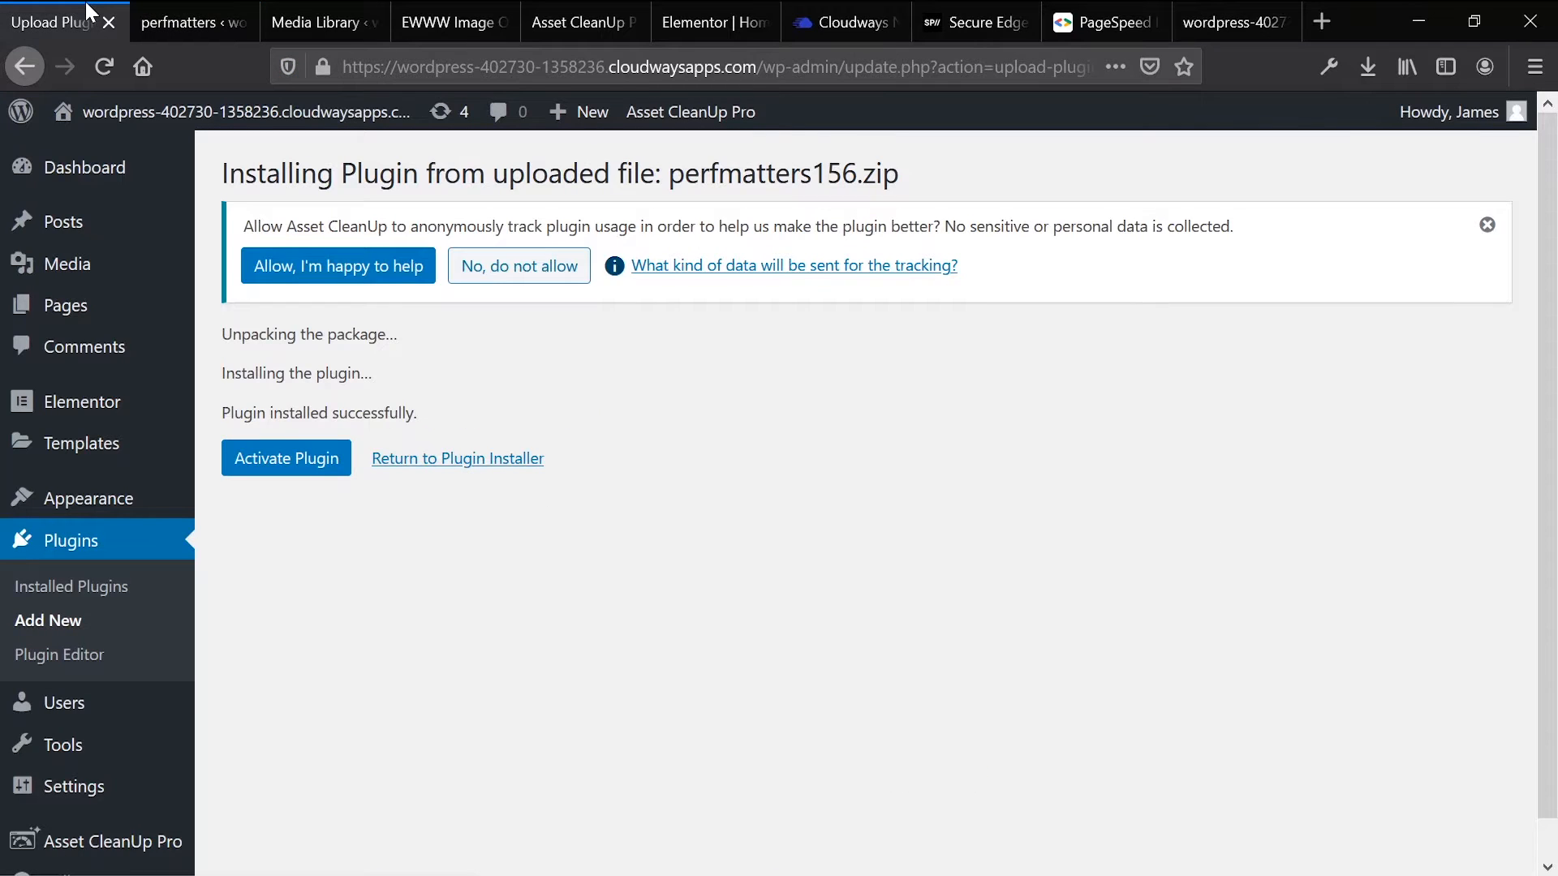
pyautogui.click(193, 15)
pyautogui.click(309, 4)
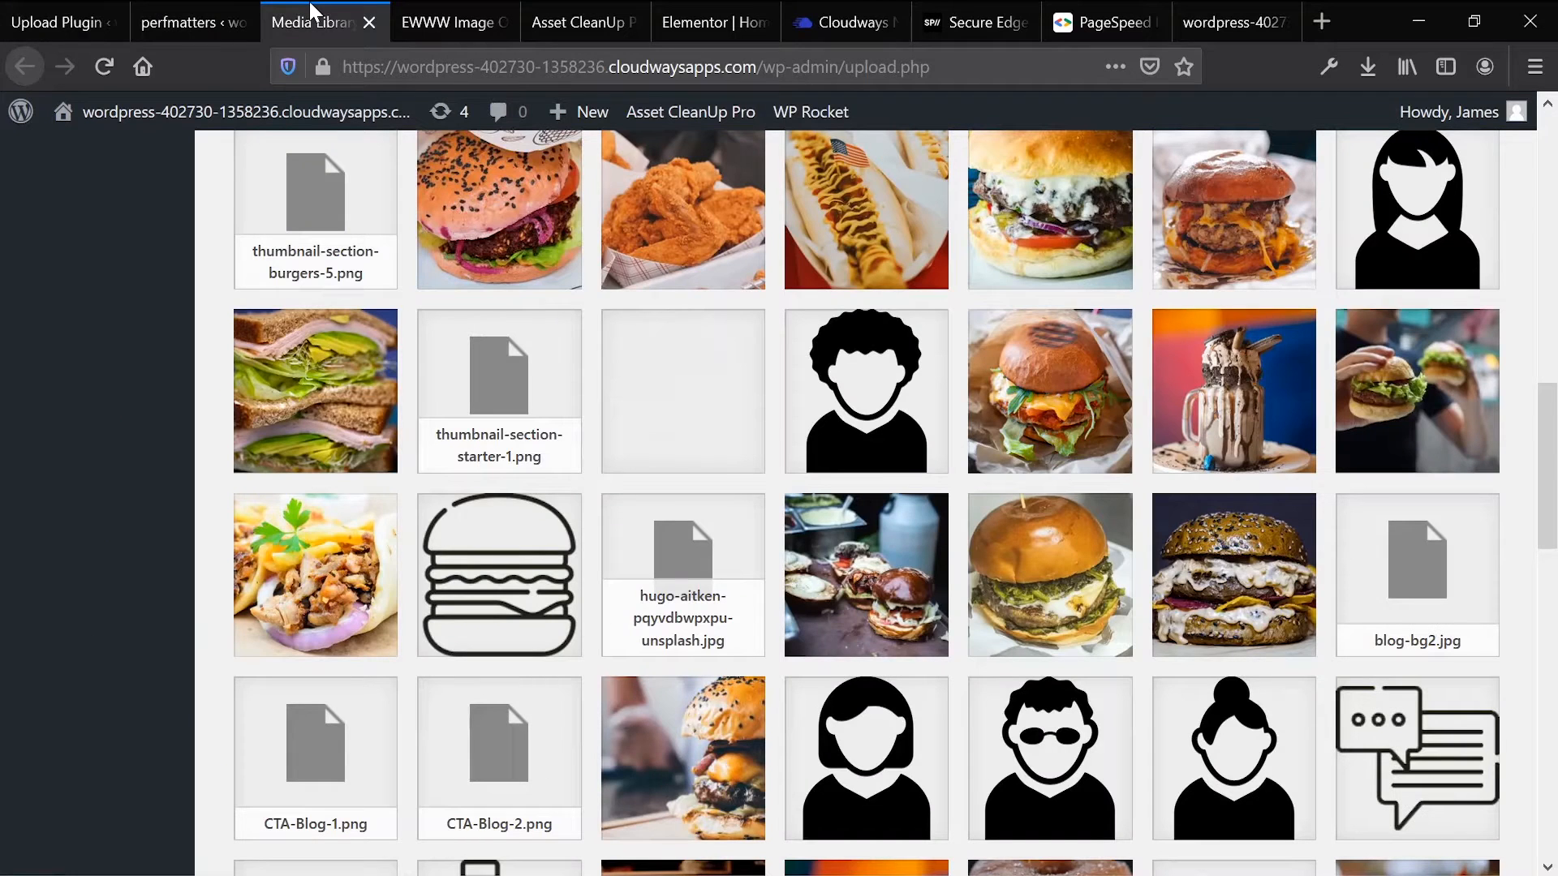
pyautogui.click(414, 7)
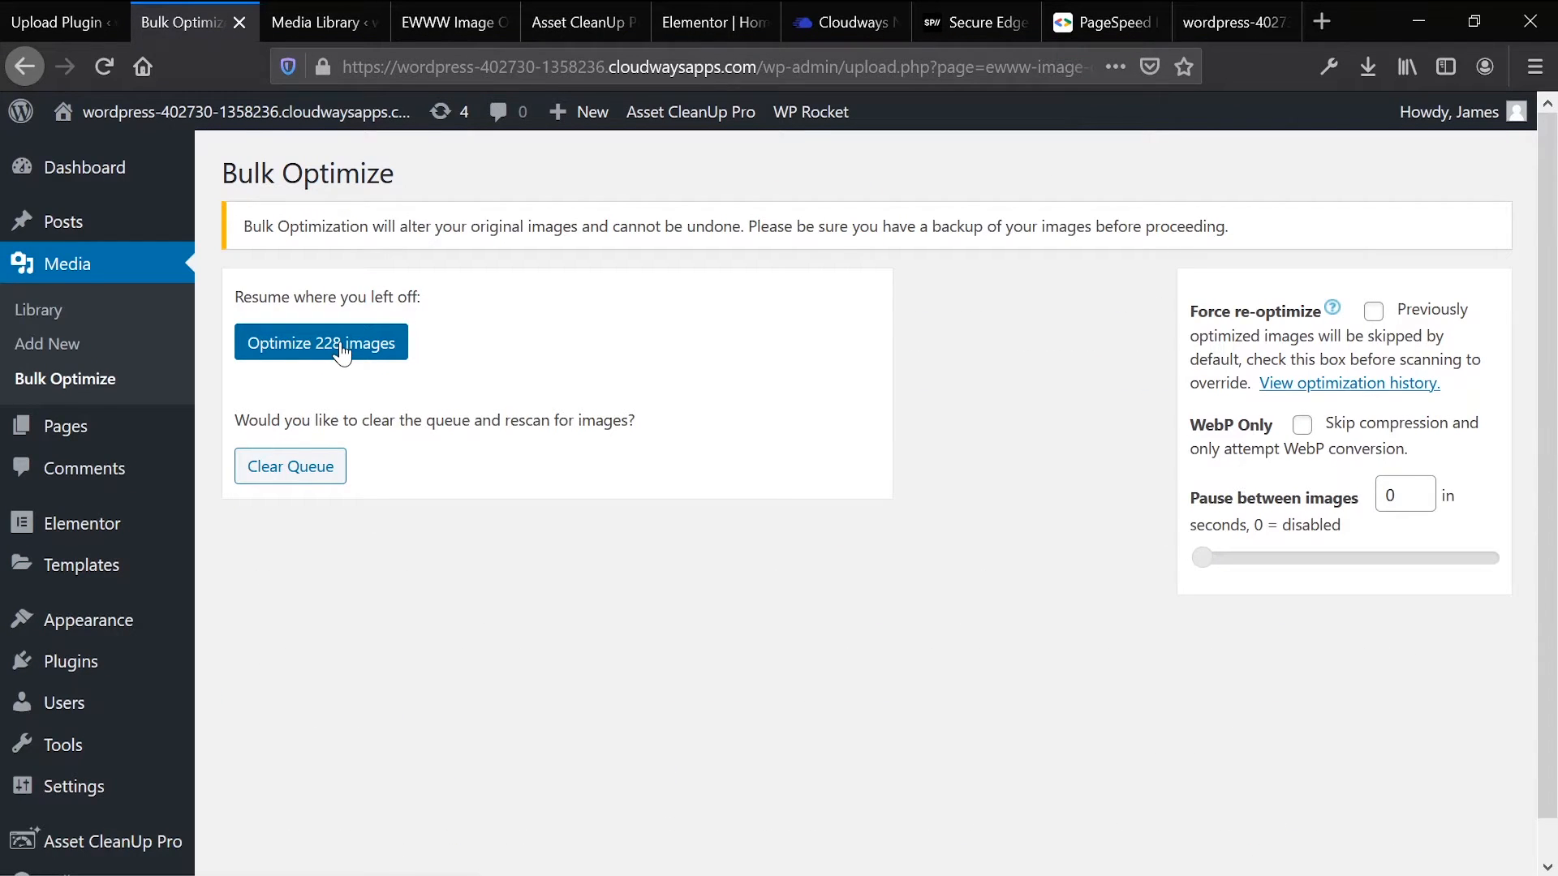
pyautogui.click(341, 350)
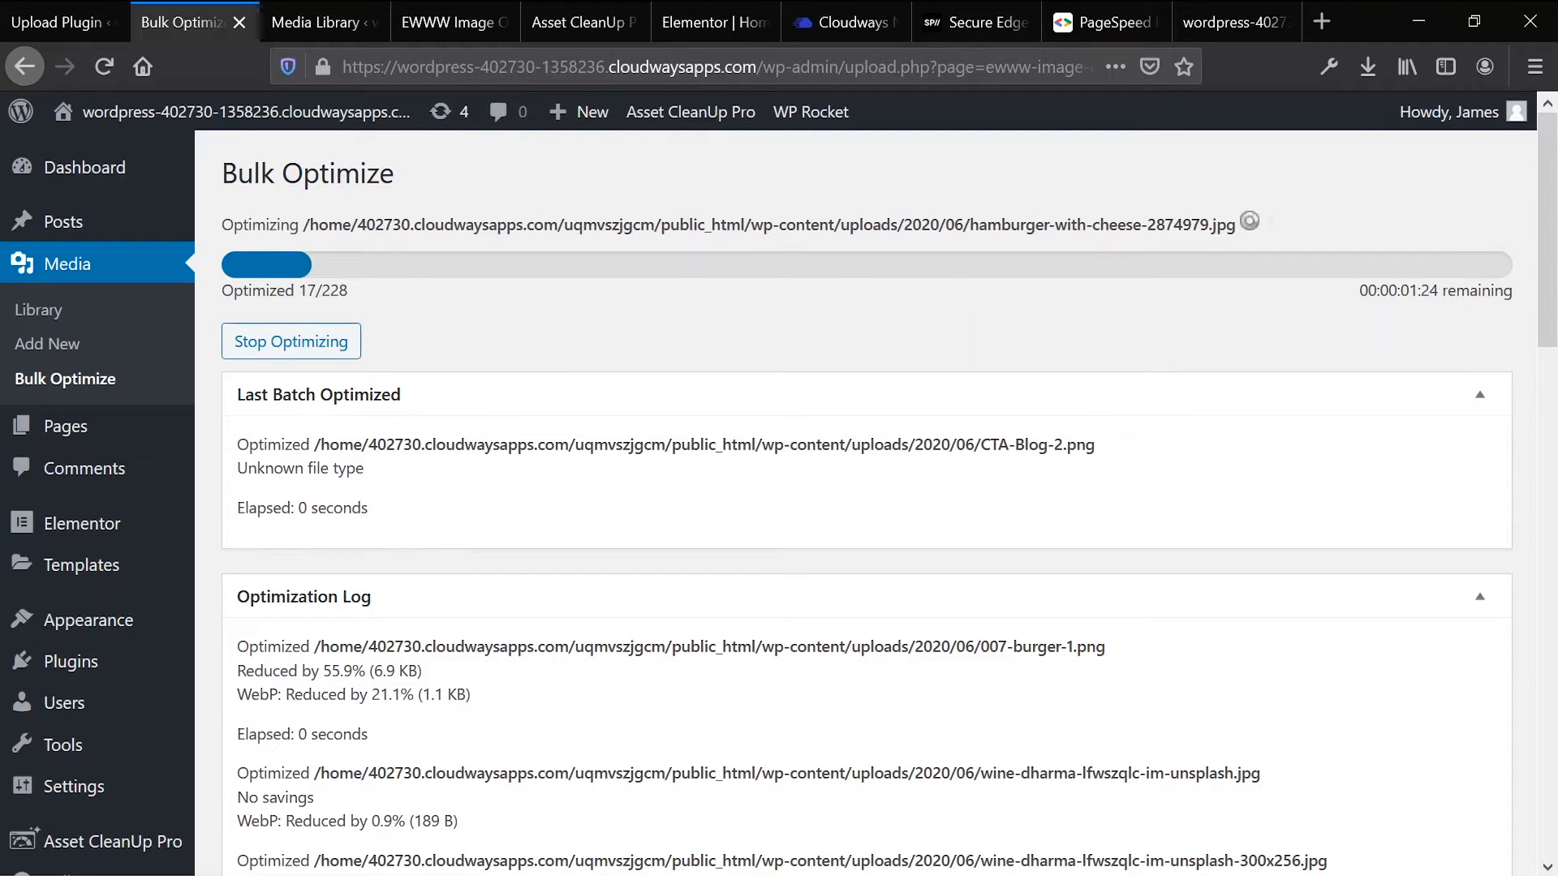
# Step: Open Asset CleanUp Pro from the media library page and read its Getting Started overview of how it works
pyautogui.click(337, 8)
pyautogui.scroll(10, 412, 405)
pyautogui.scroll(-2, 411, 406)
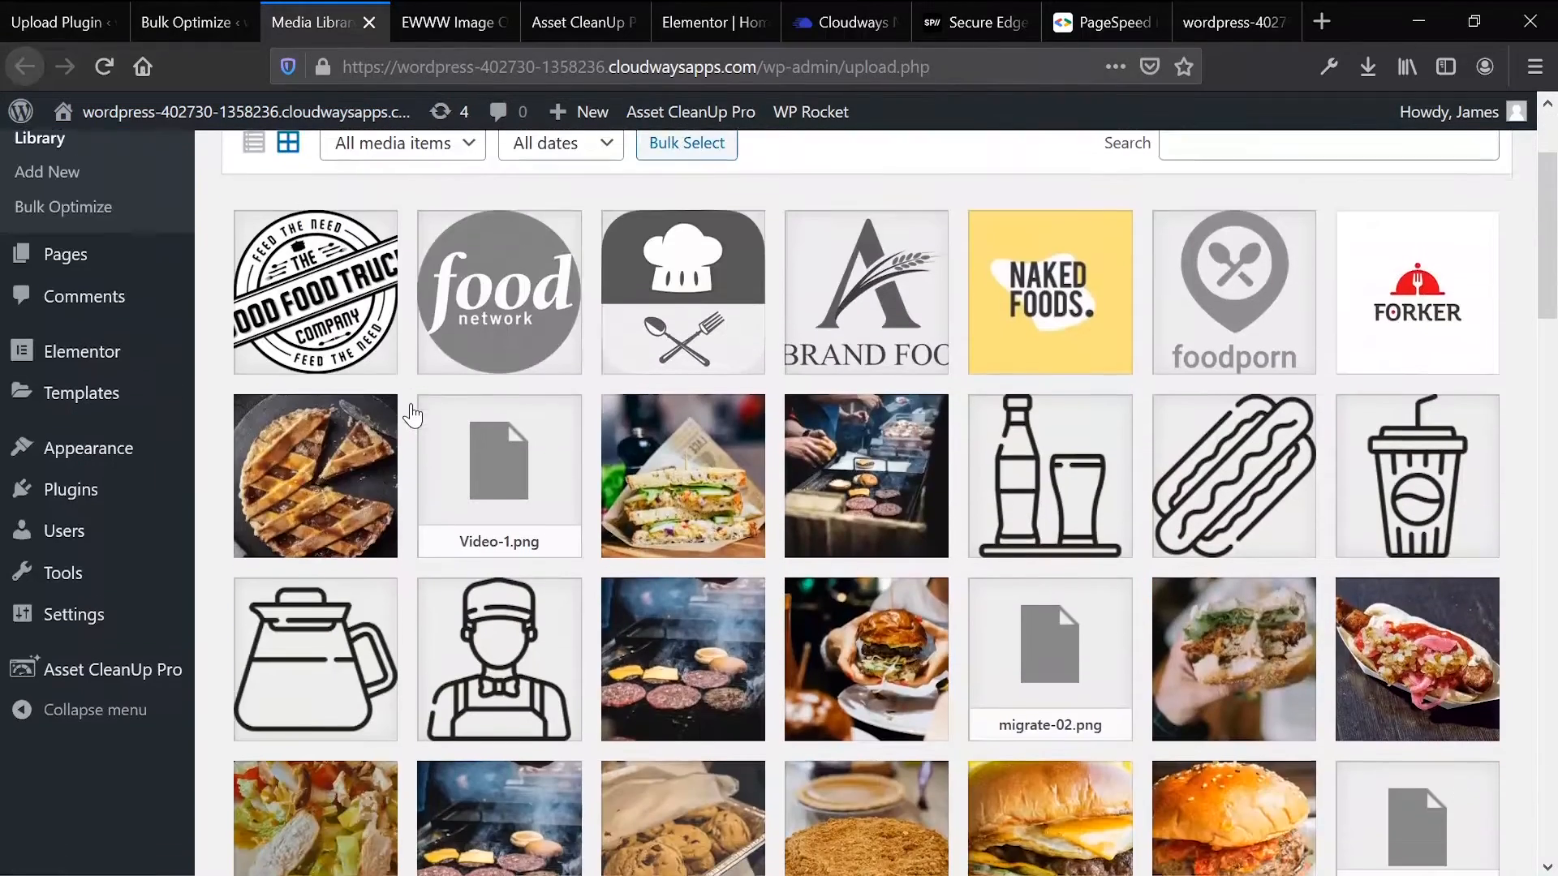
pyautogui.click(92, 668)
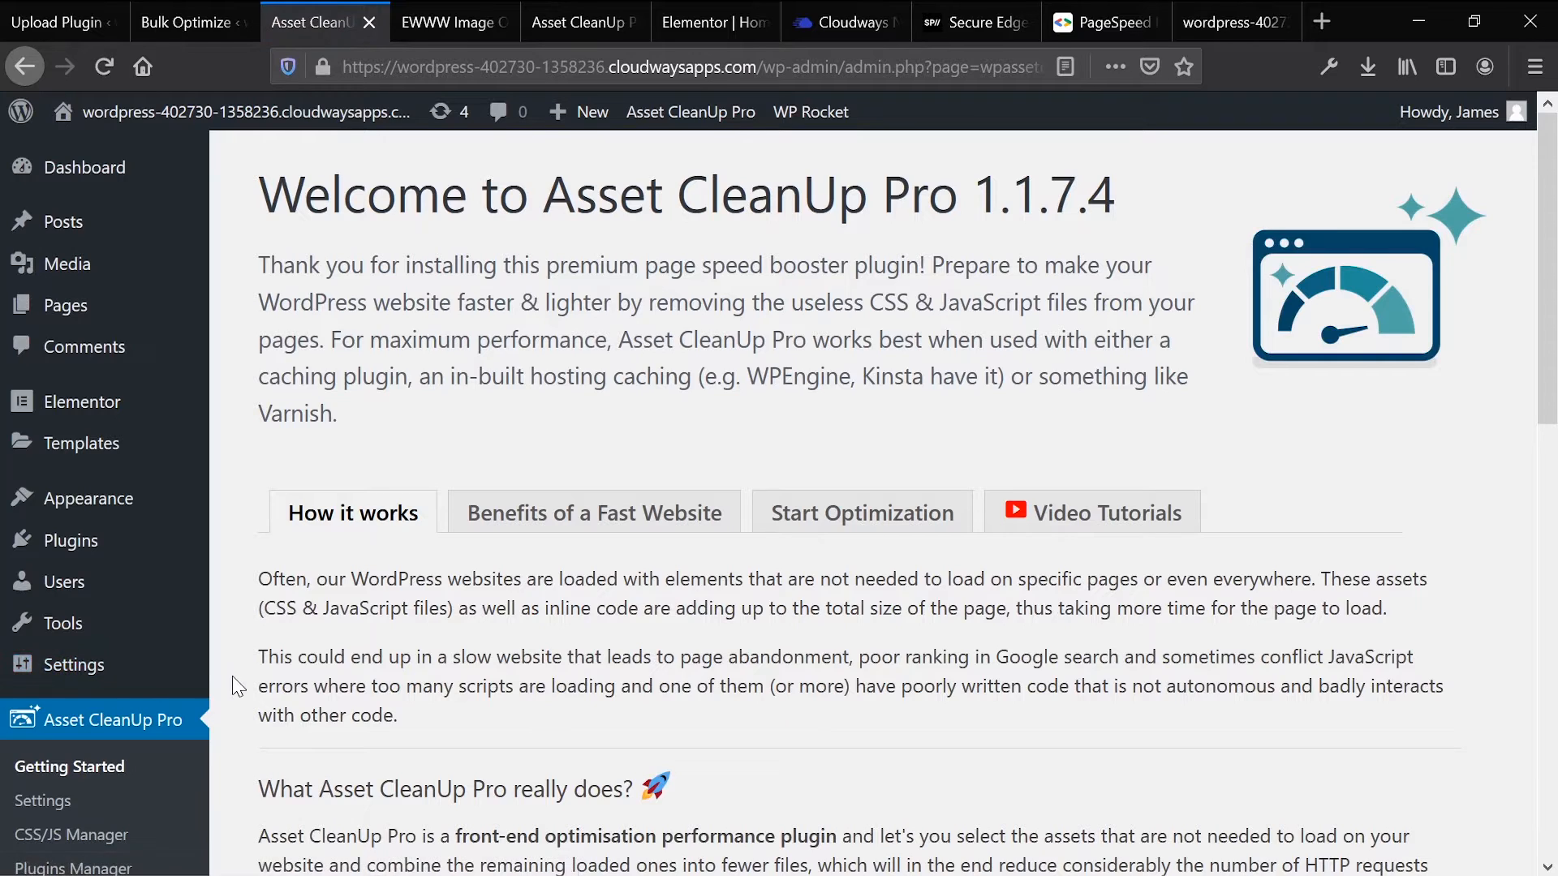
pyautogui.scroll(-3, 872, 494)
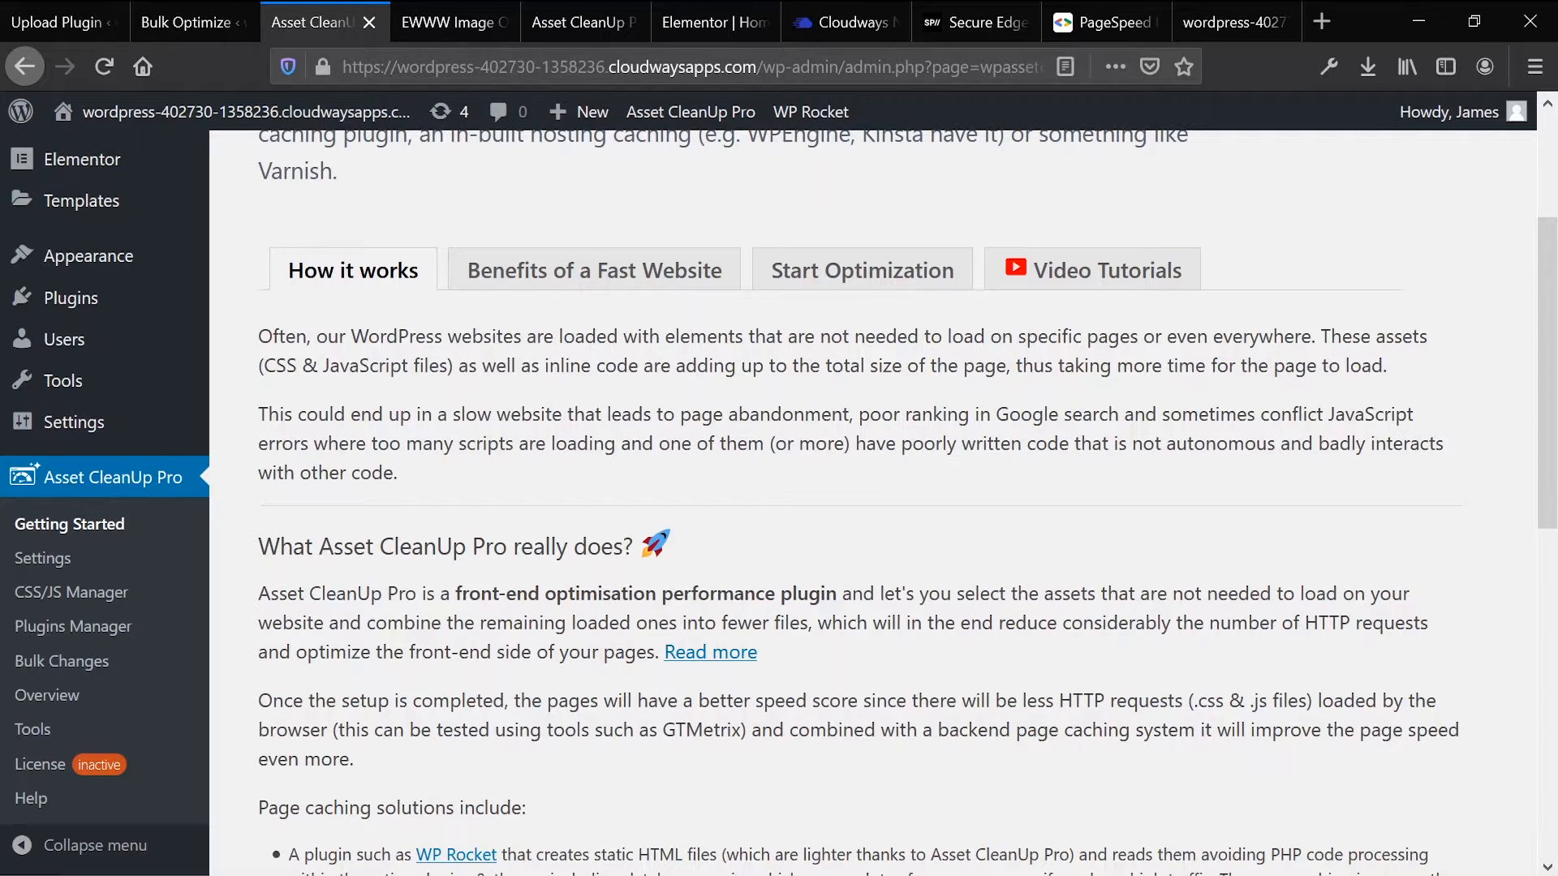
pyautogui.scroll(-8, 359, 648)
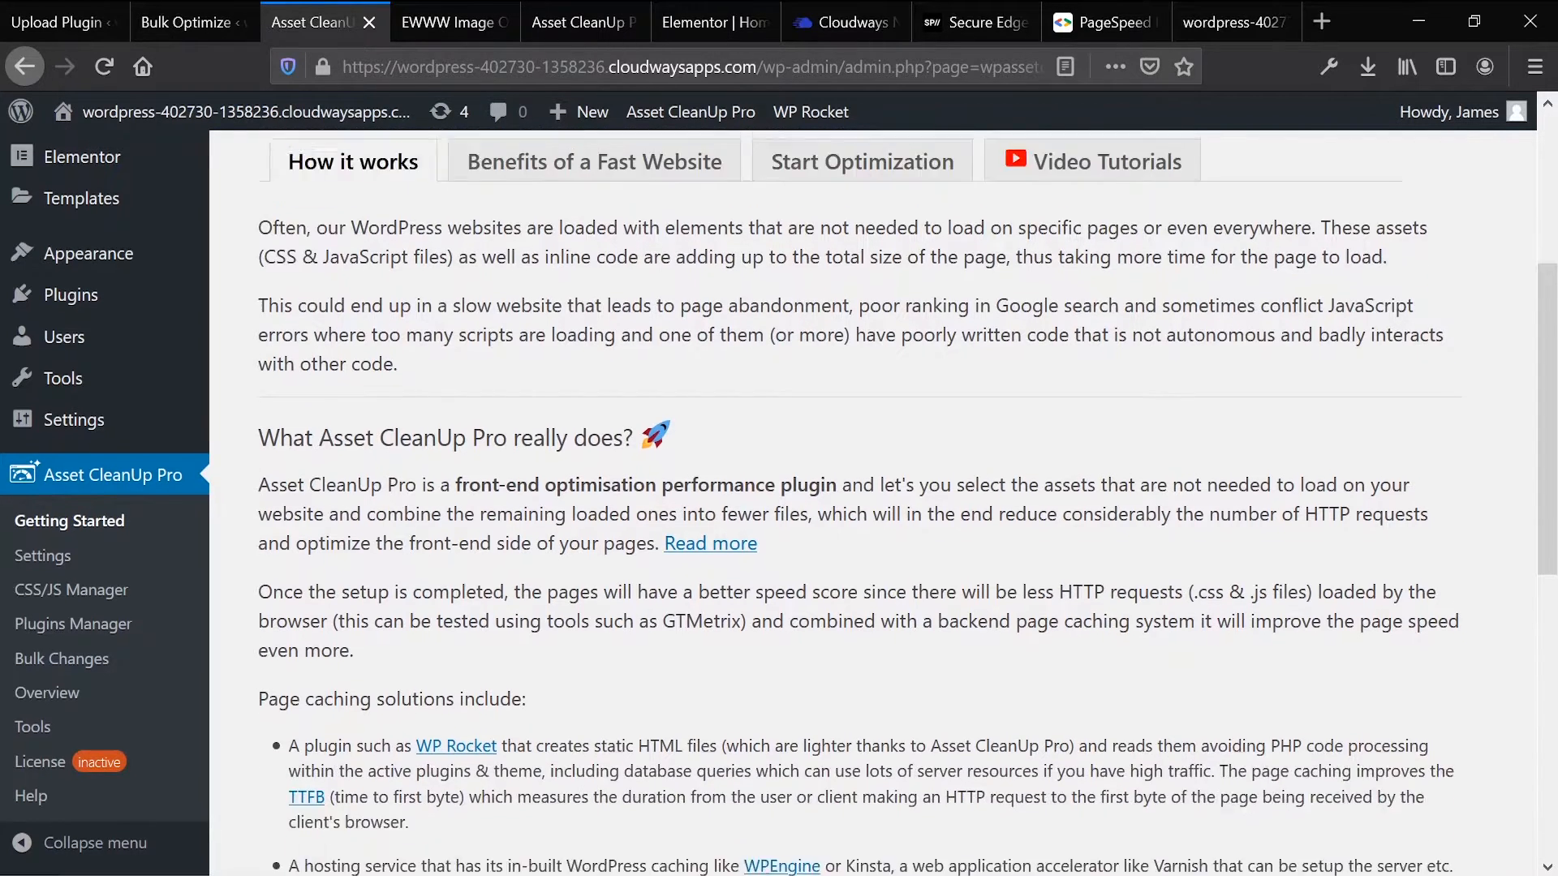
pyautogui.scroll(-1, 359, 647)
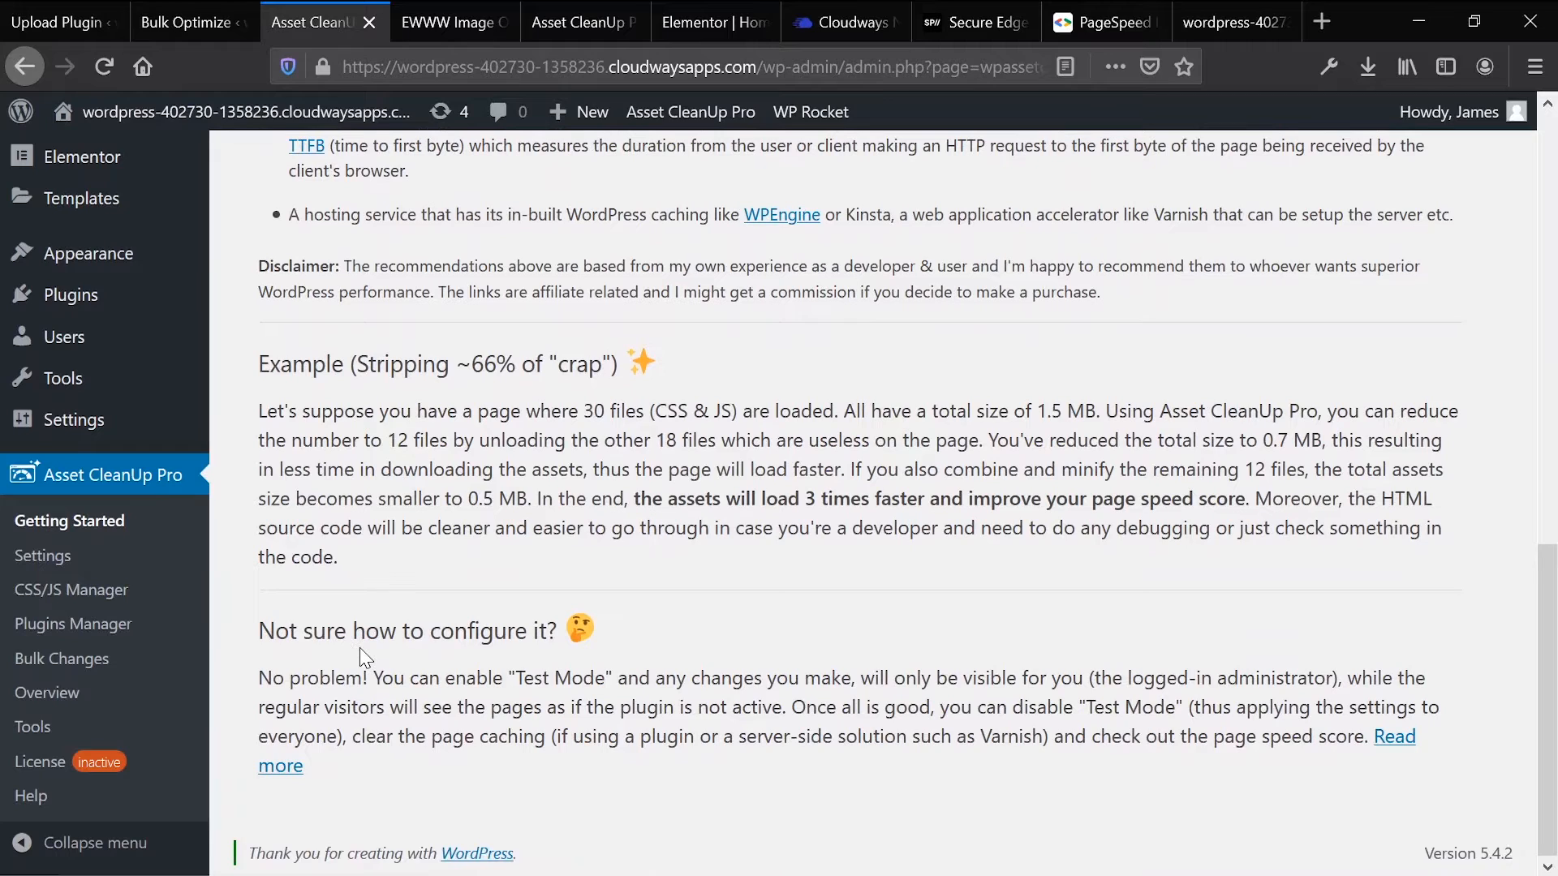
pyautogui.scroll(12, 359, 647)
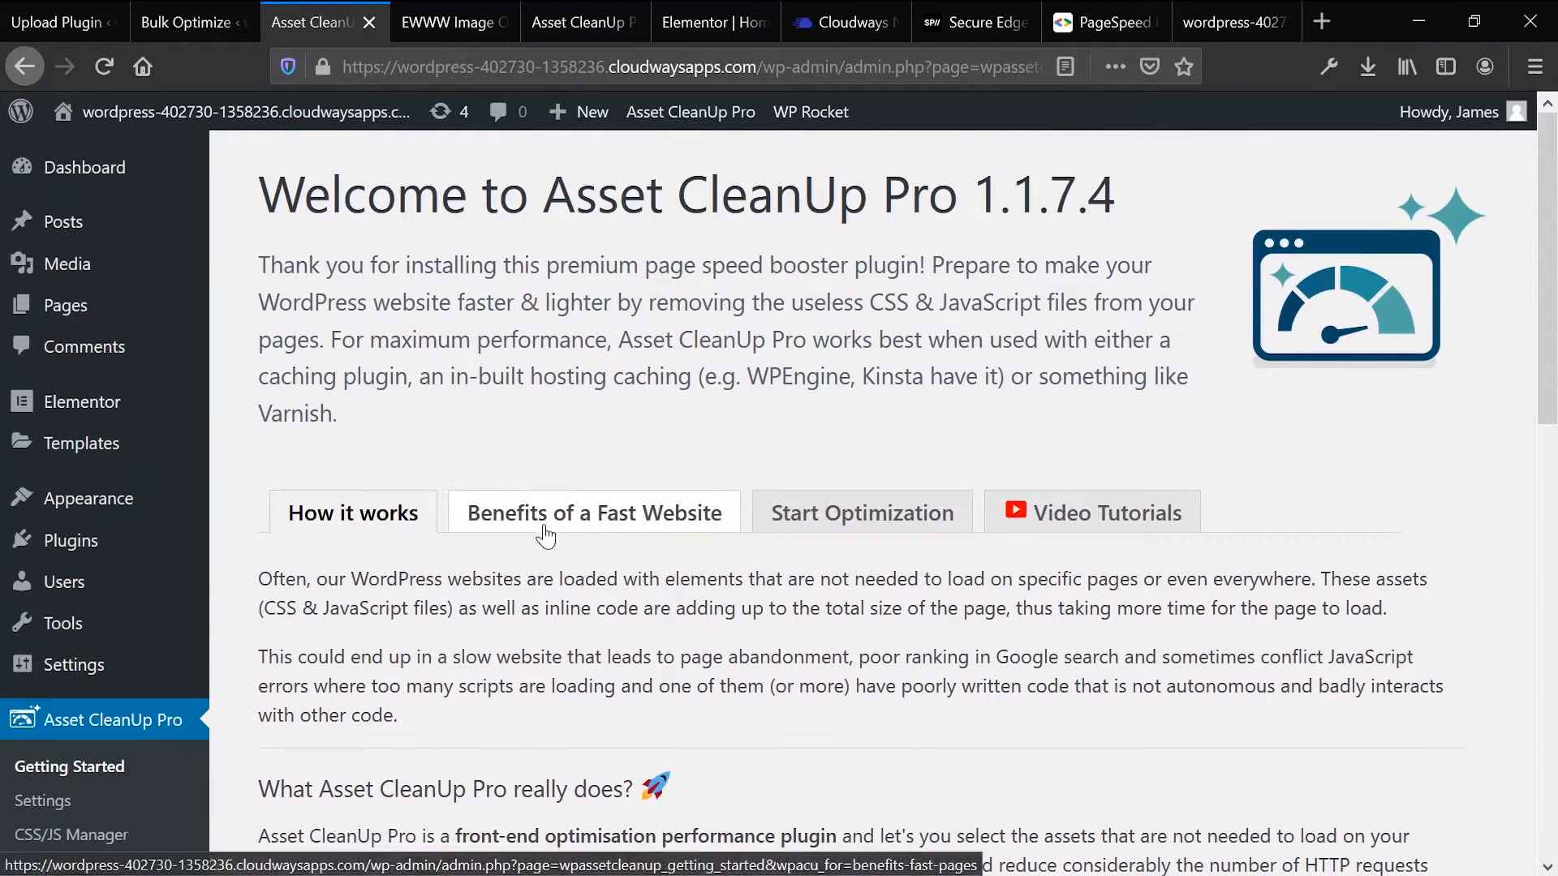
# Step: Open the Asset CleanUp Pro settings and look over the available sections
pyautogui.scroll(-2, 217, 674)
pyautogui.click(47, 621)
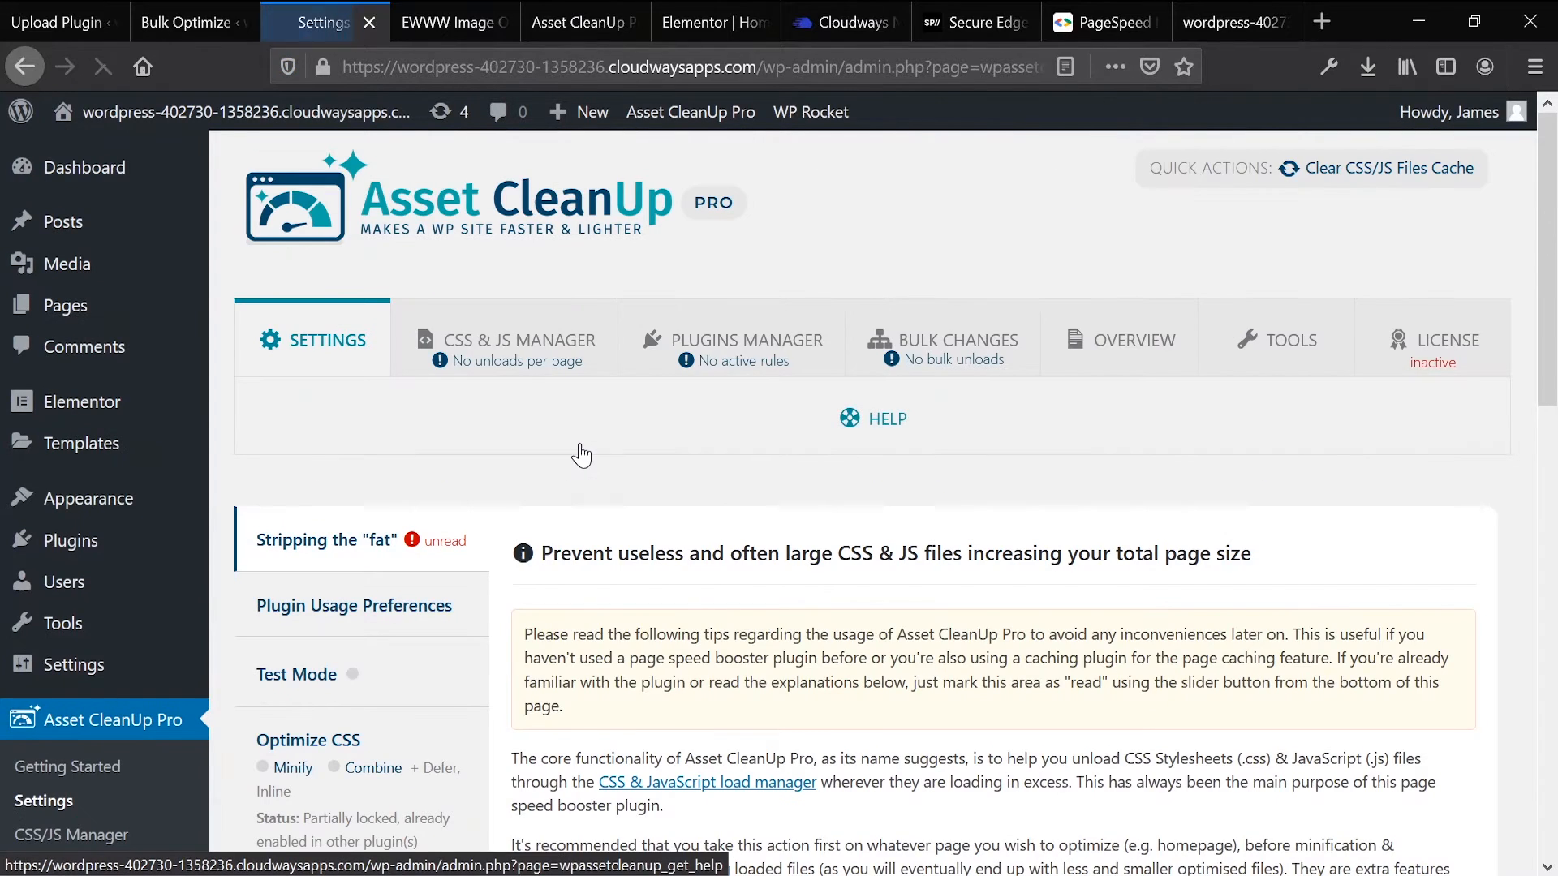
pyautogui.scroll(-1, 577, 452)
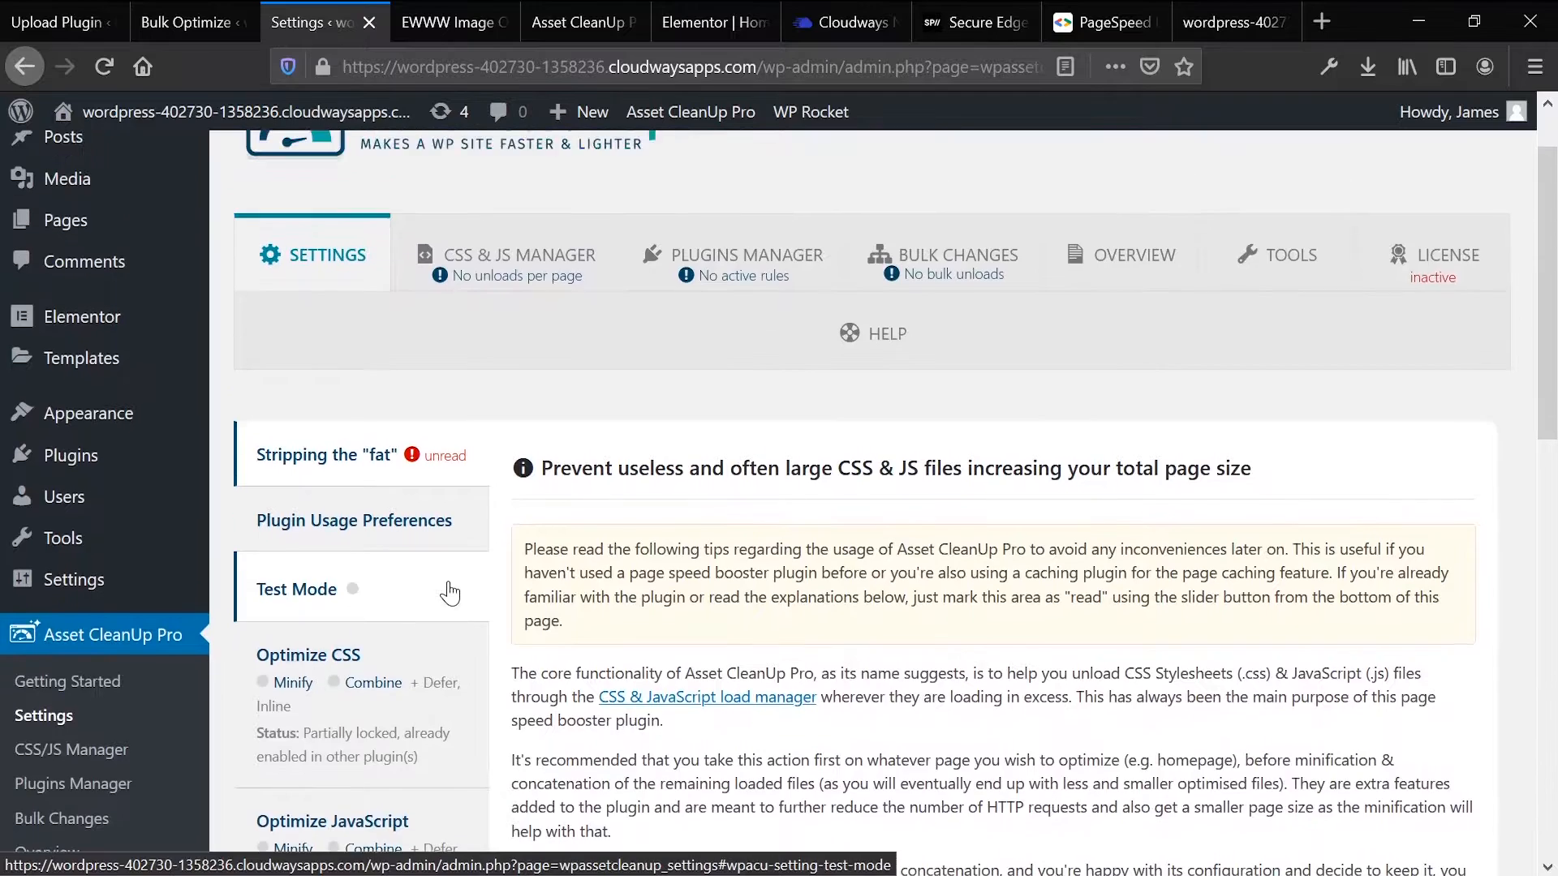
pyautogui.scroll(1, 445, 591)
# Step: Open the Asset CleanUp Pro Plugins Manager and examine the loading rules offered for each active plugin
pyautogui.click(717, 369)
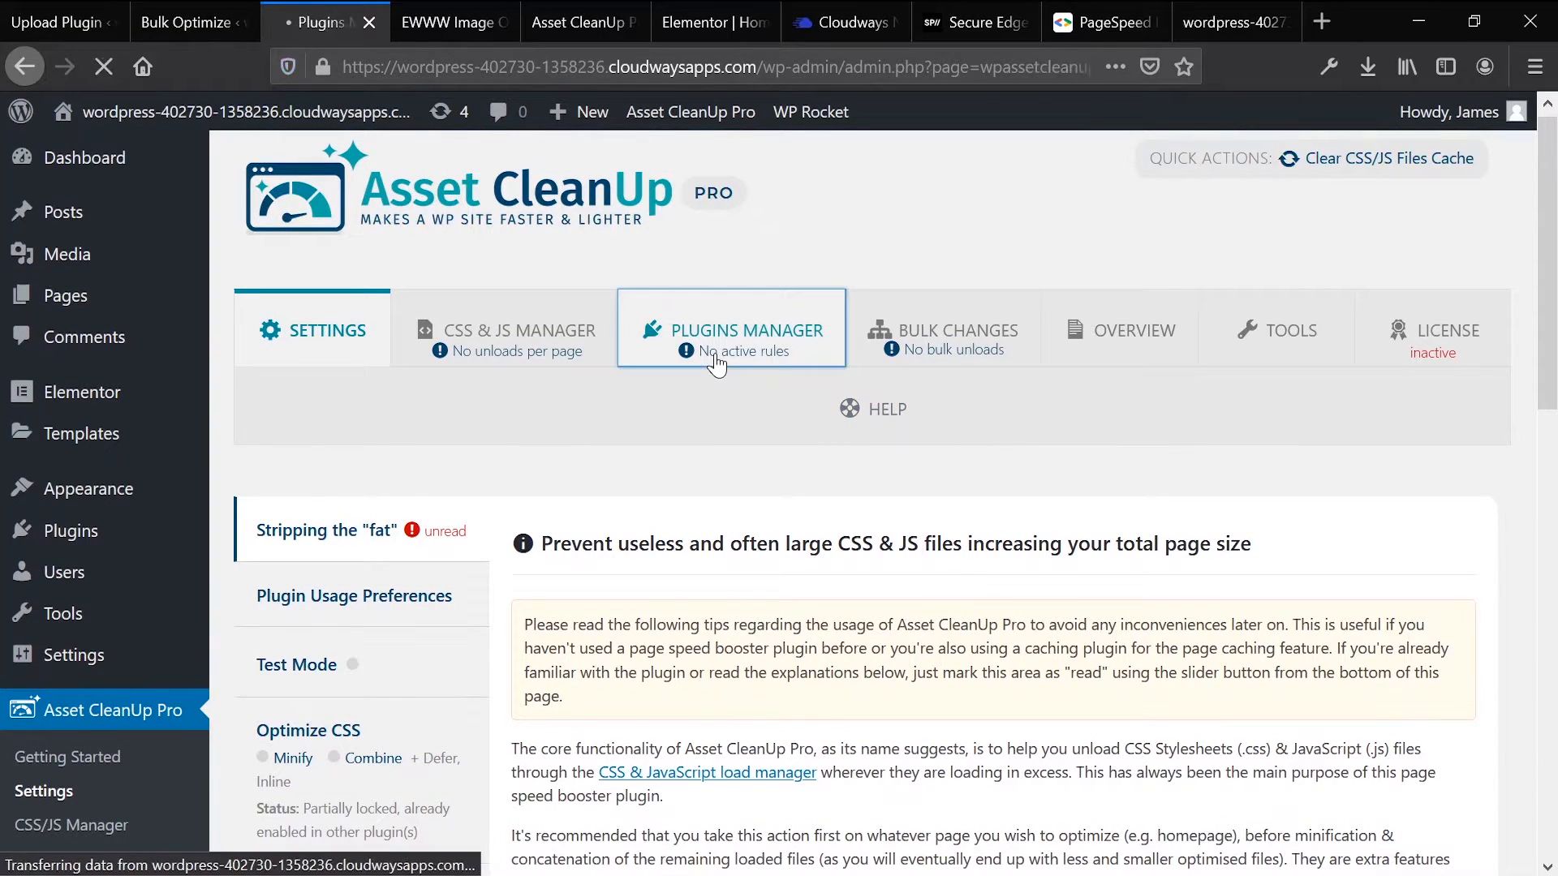
pyautogui.scroll(-4, 716, 369)
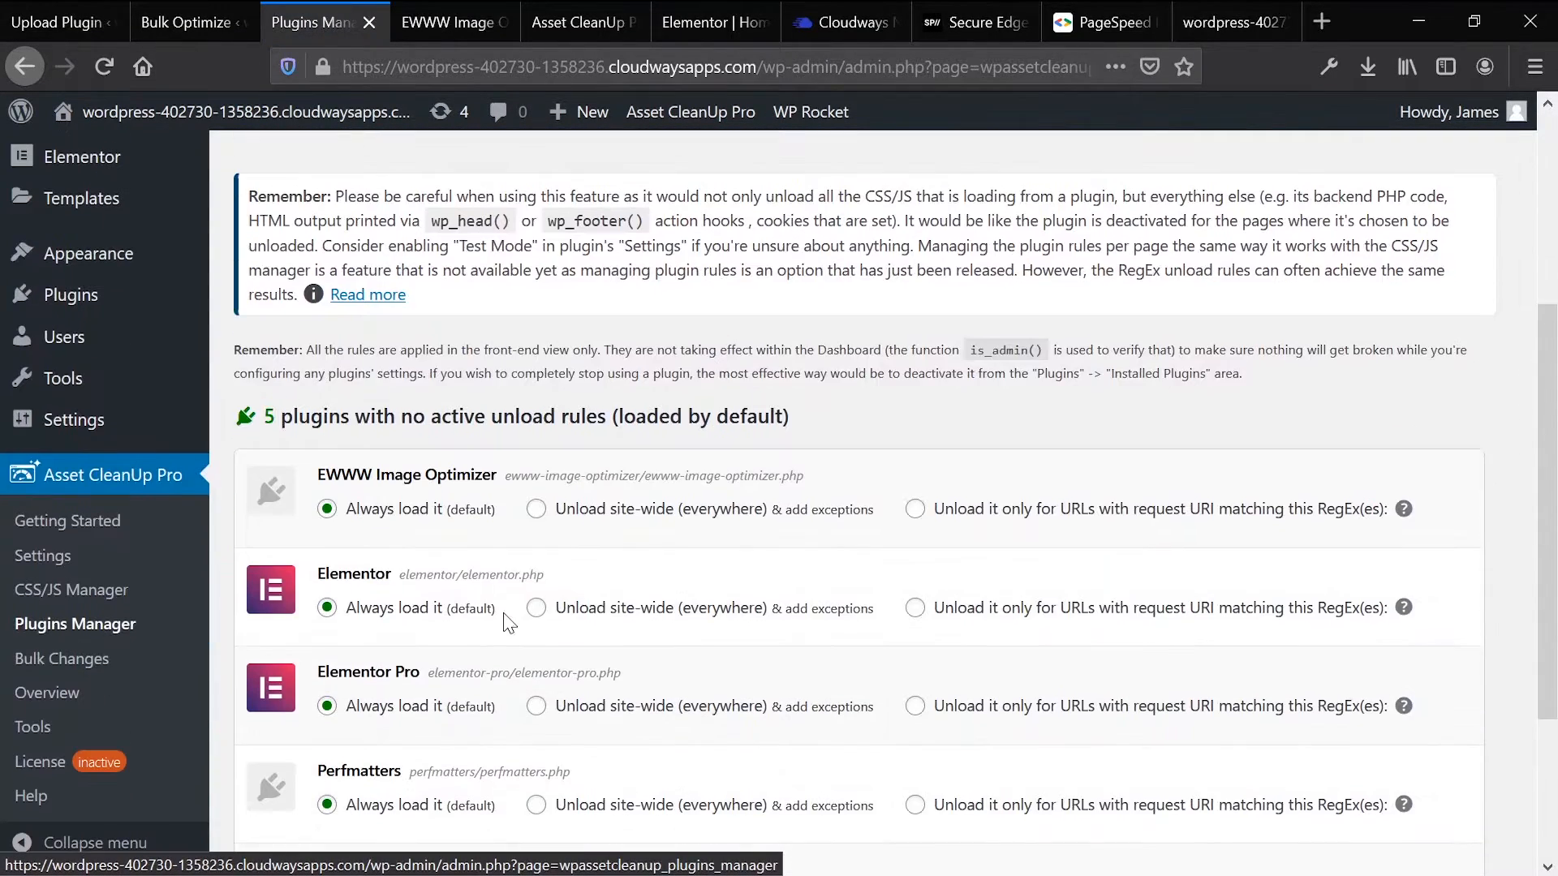
pyautogui.scroll(-1, 601, 465)
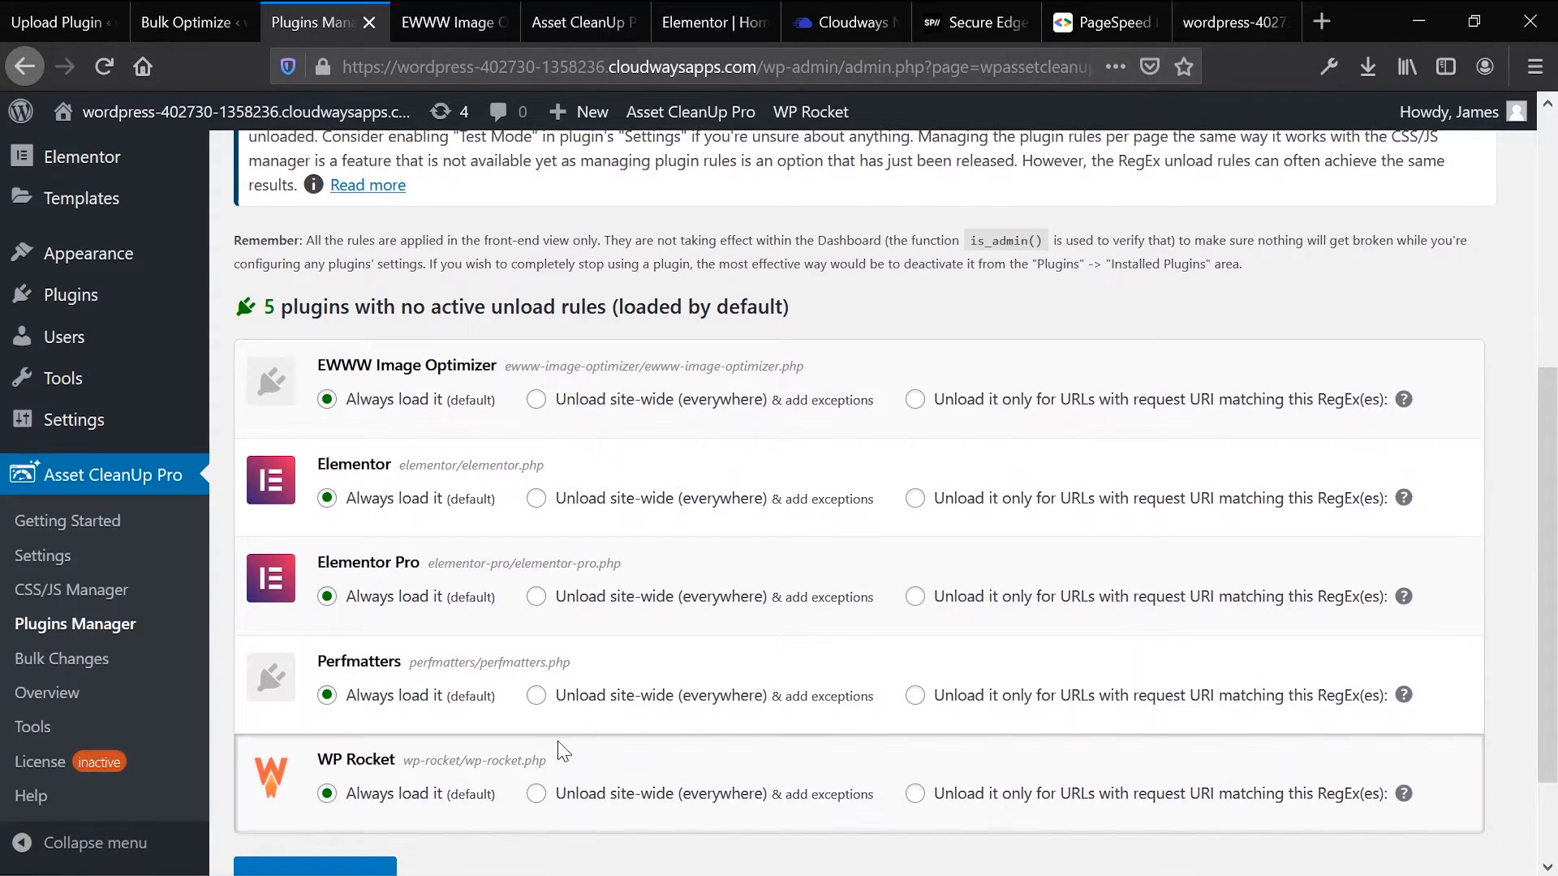
pyautogui.scroll(3, 563, 752)
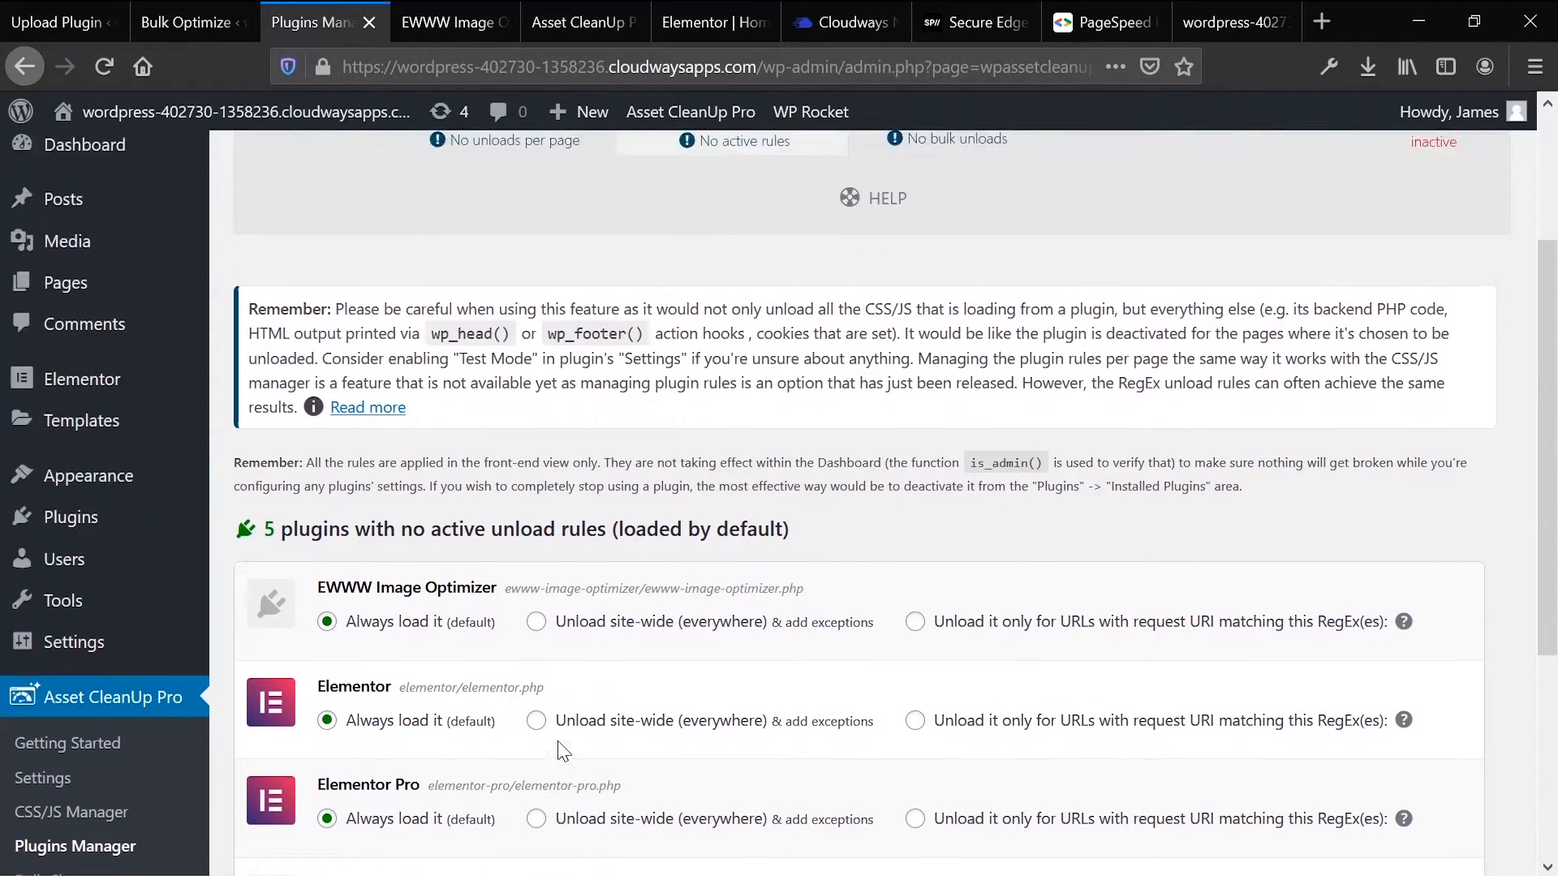
pyautogui.scroll(-3, 563, 753)
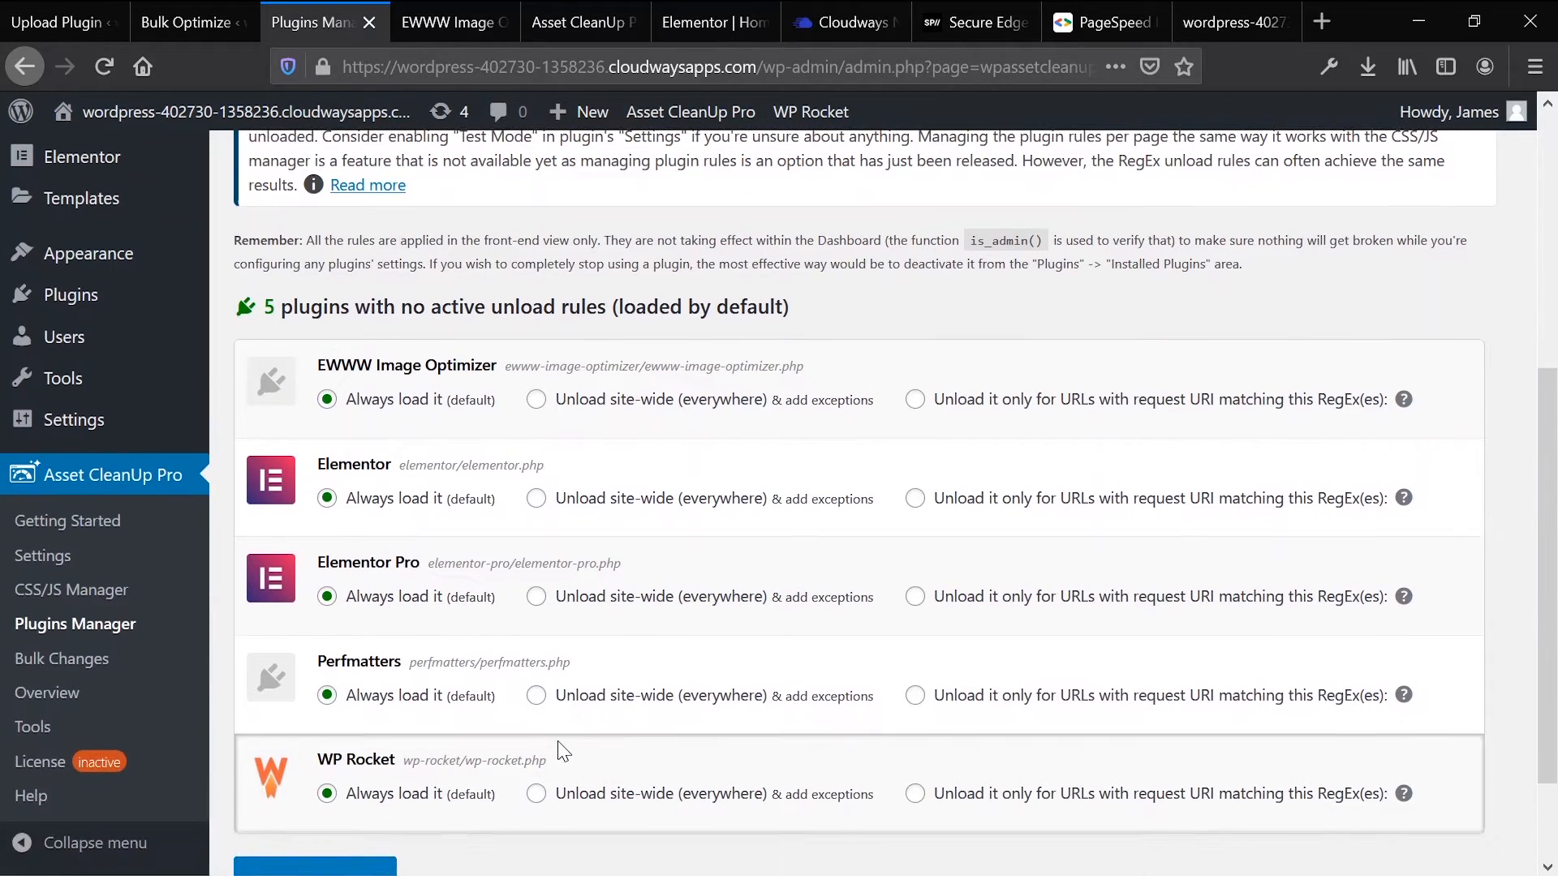
pyautogui.scroll(-1, 563, 752)
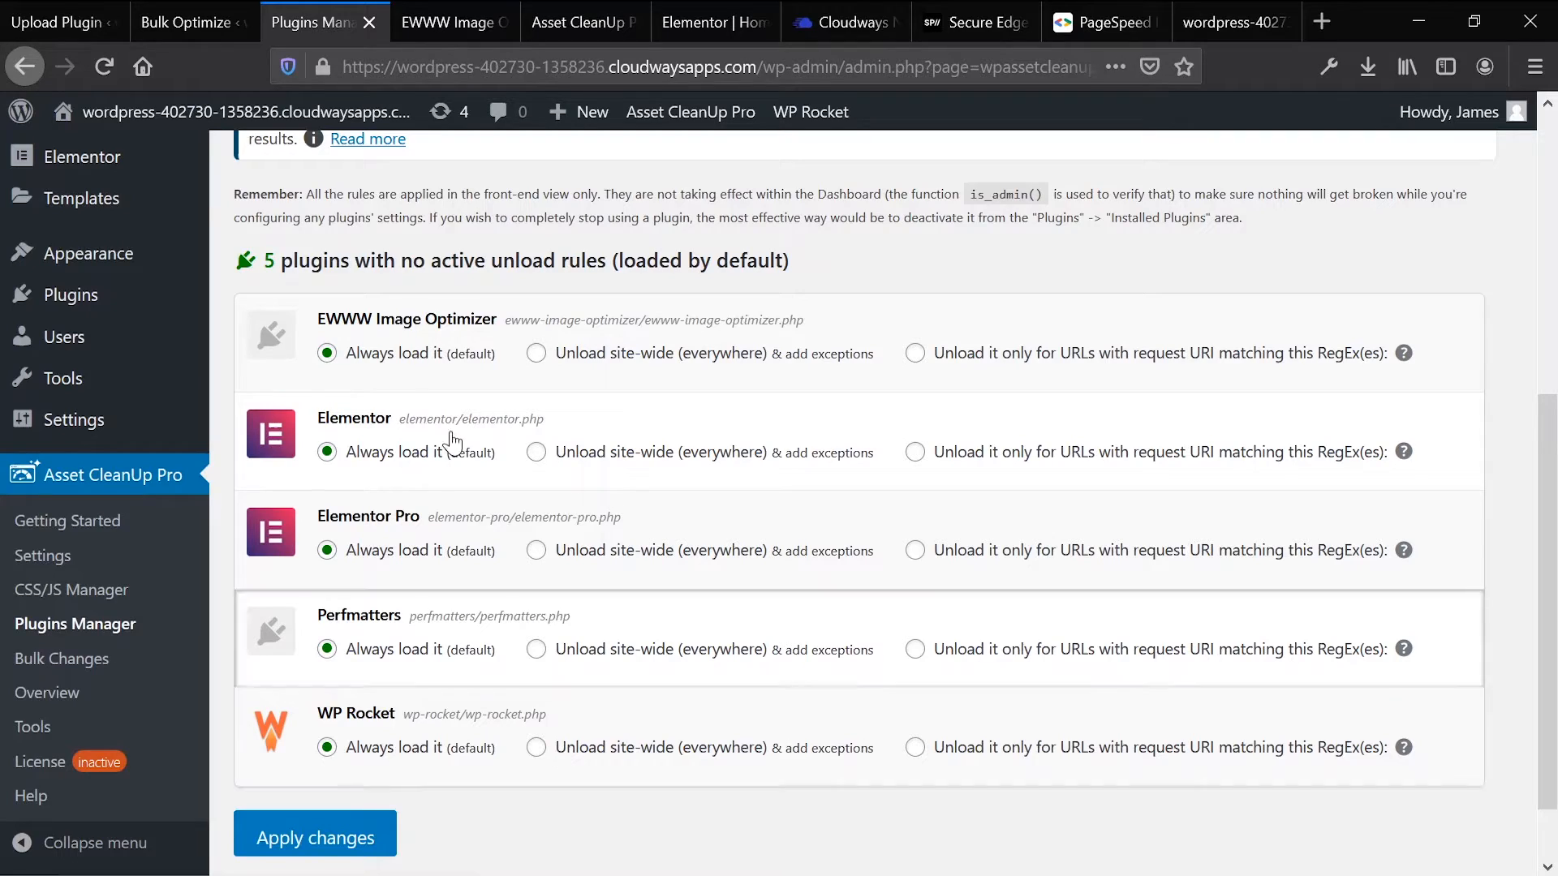
pyautogui.moveTo(316, 319); pyautogui.dragTo(803, 321)
pyautogui.click(892, 260)
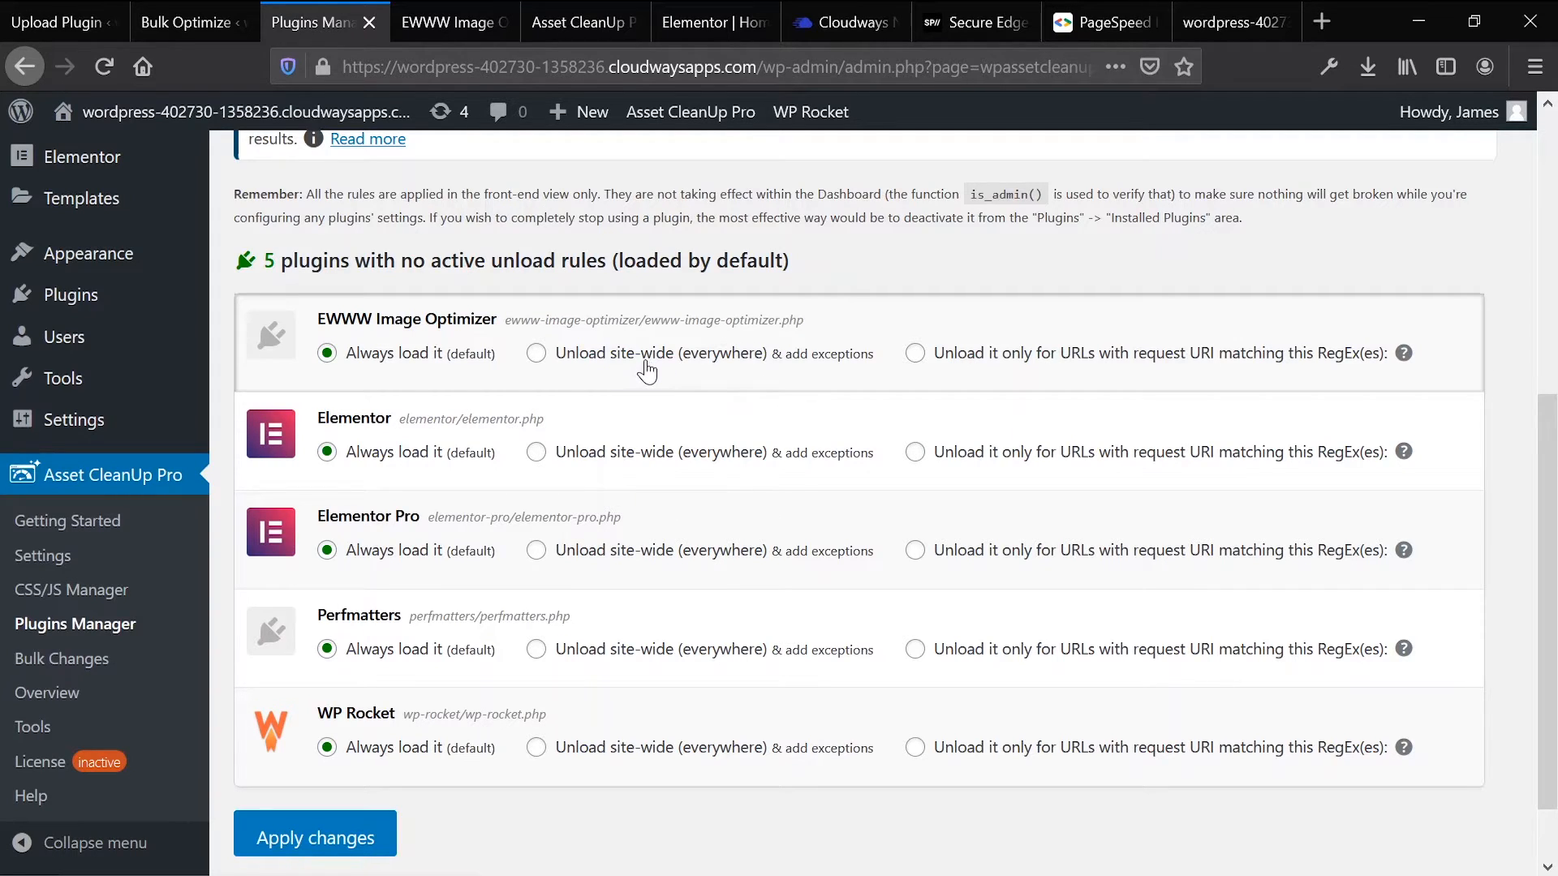
# Step: Set EWWW Image Optimizer to unload site-wide, with an exception that always loads it on the site's /contact URL
pyautogui.click(647, 357)
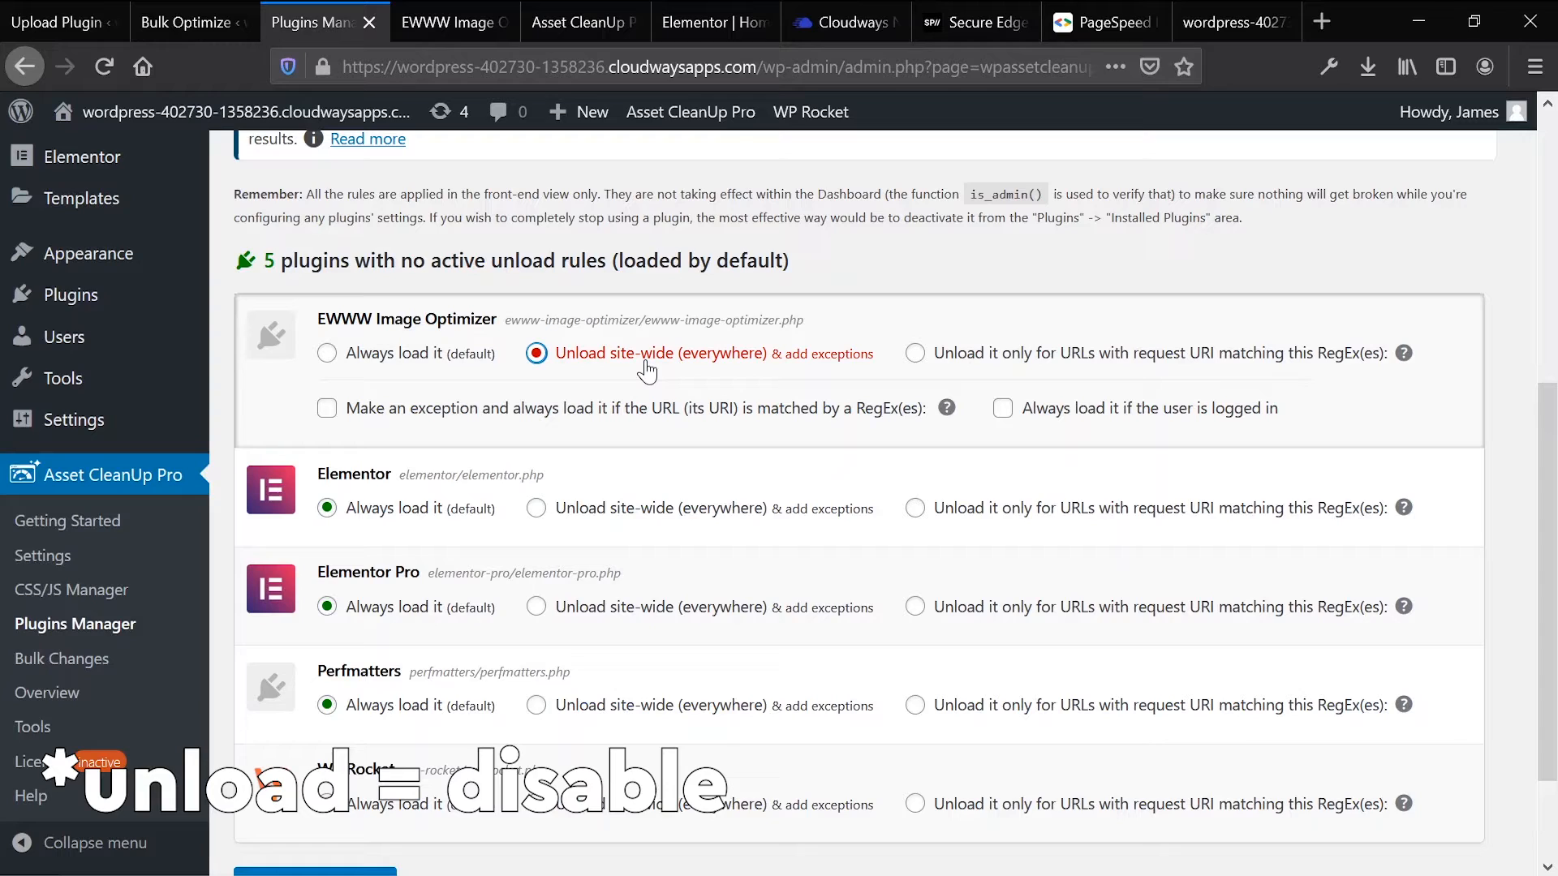
pyautogui.click(644, 416)
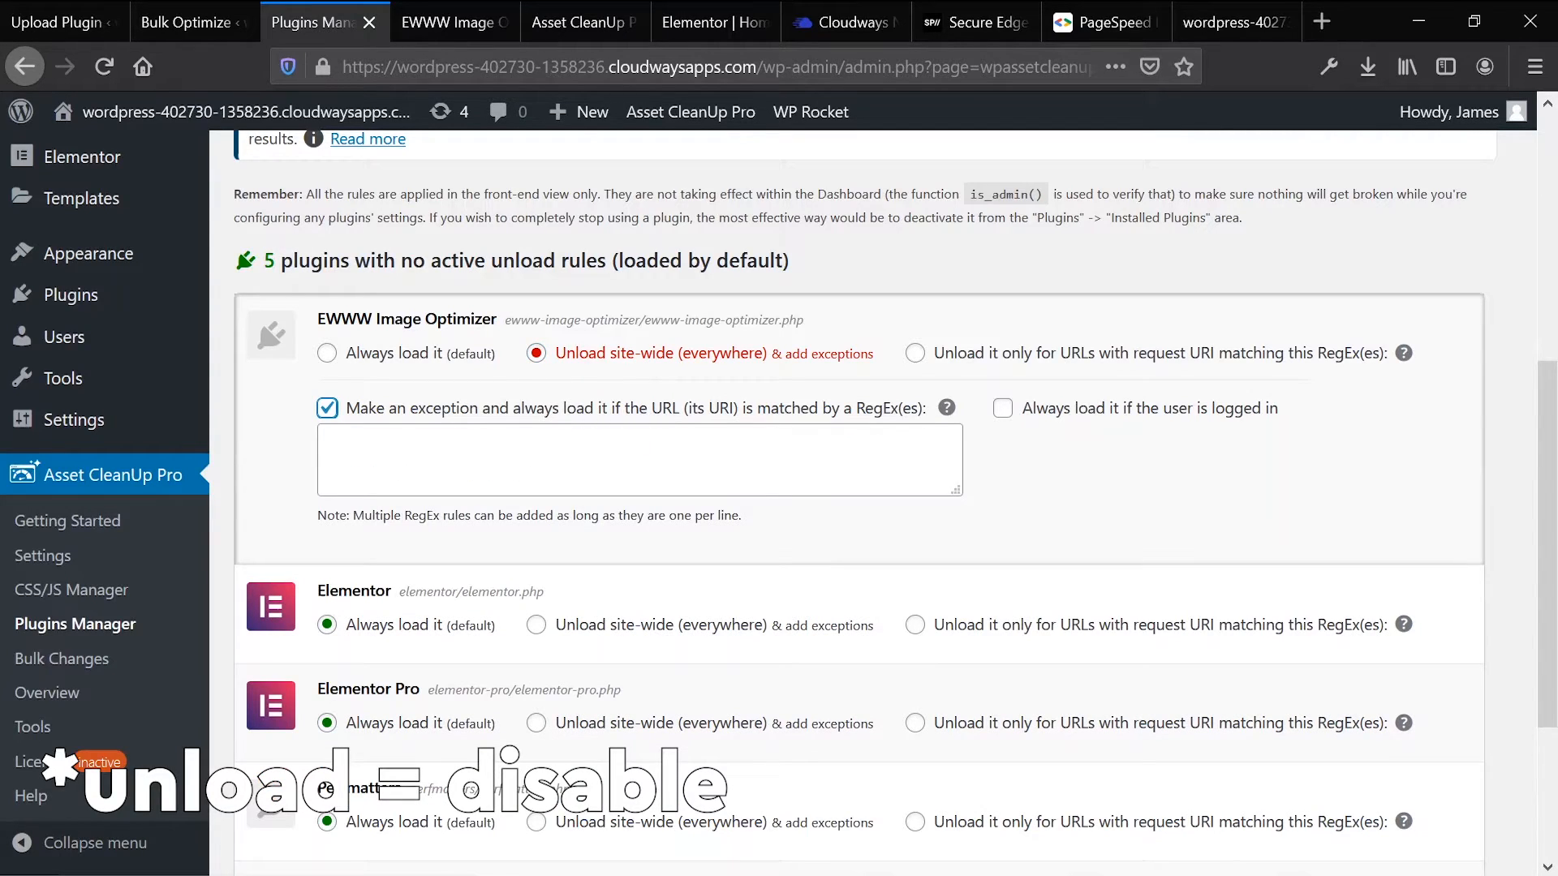
pyautogui.click(759, 66)
pyautogui.hotkey('shift', 'Home')
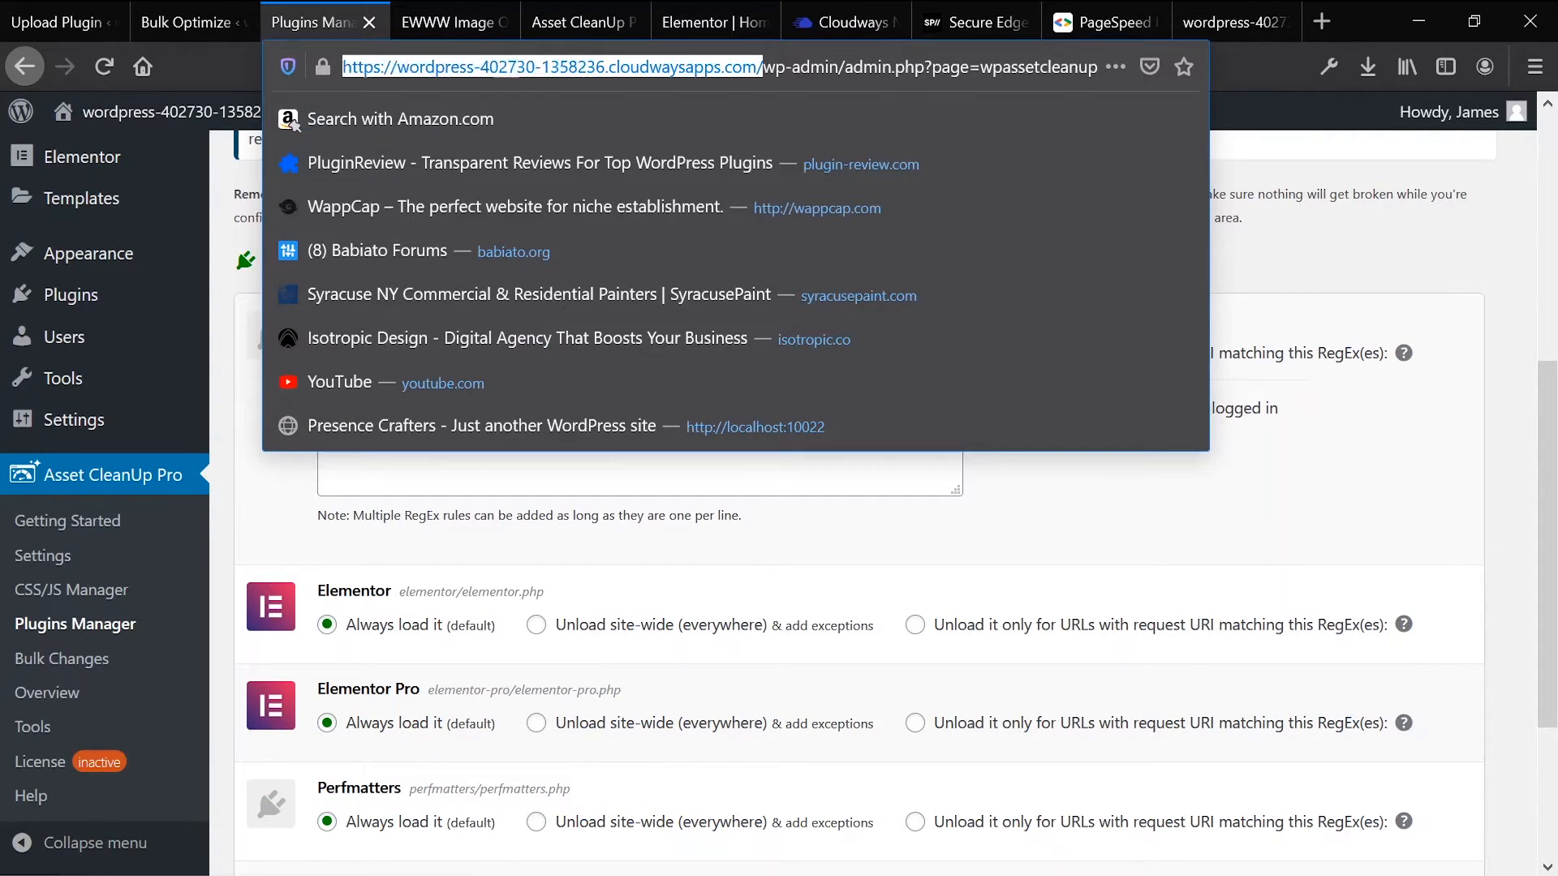
pyautogui.hotkey('ctrl', 'c')
pyautogui.click(365, 473)
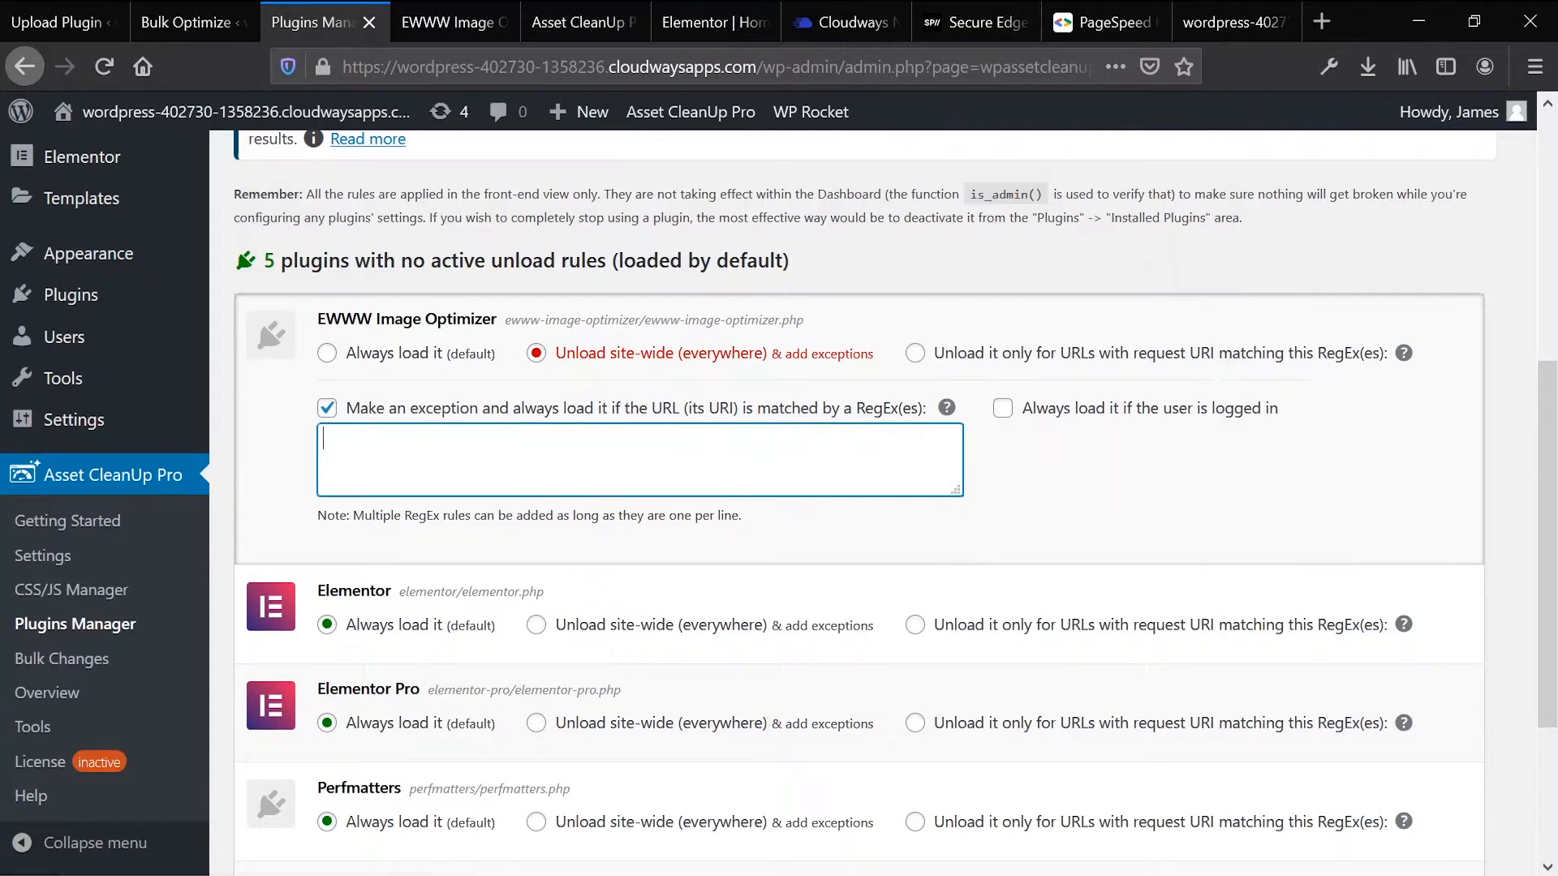
pyautogui.hotkey('ctrl', 'v')
pyautogui.write('com')
pyautogui.press('BackSpace')
pyautogui.write('ntact')
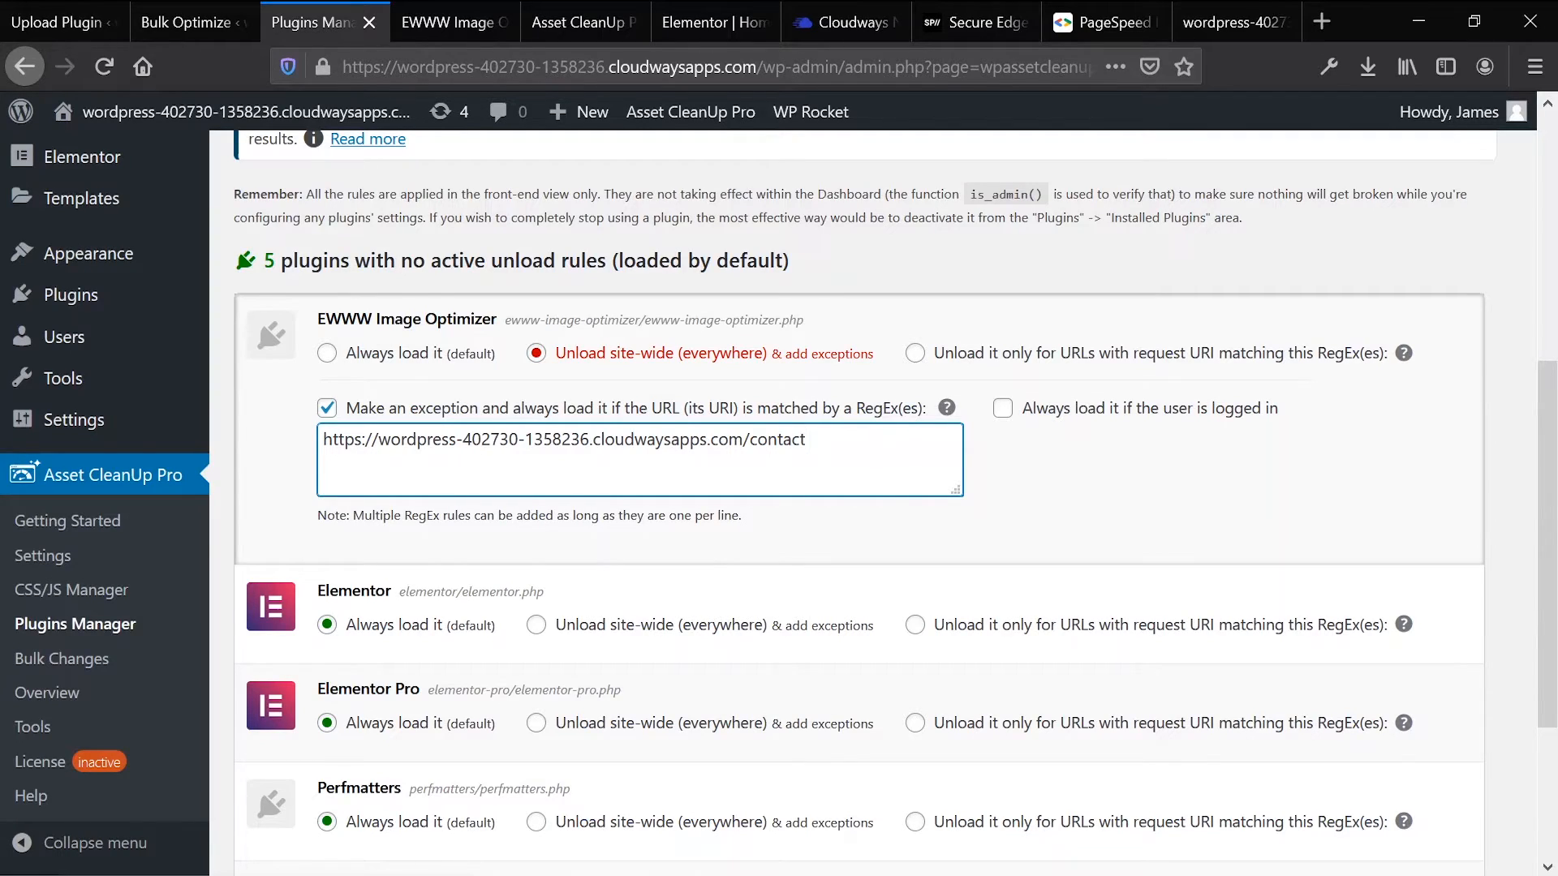
# Step: Clear the EWWW Image Optimizer URL exception, disable it, and return the plugin to Always load it
pyautogui.hotkey('ctrl', 'a')
pyautogui.press('BackSpace')
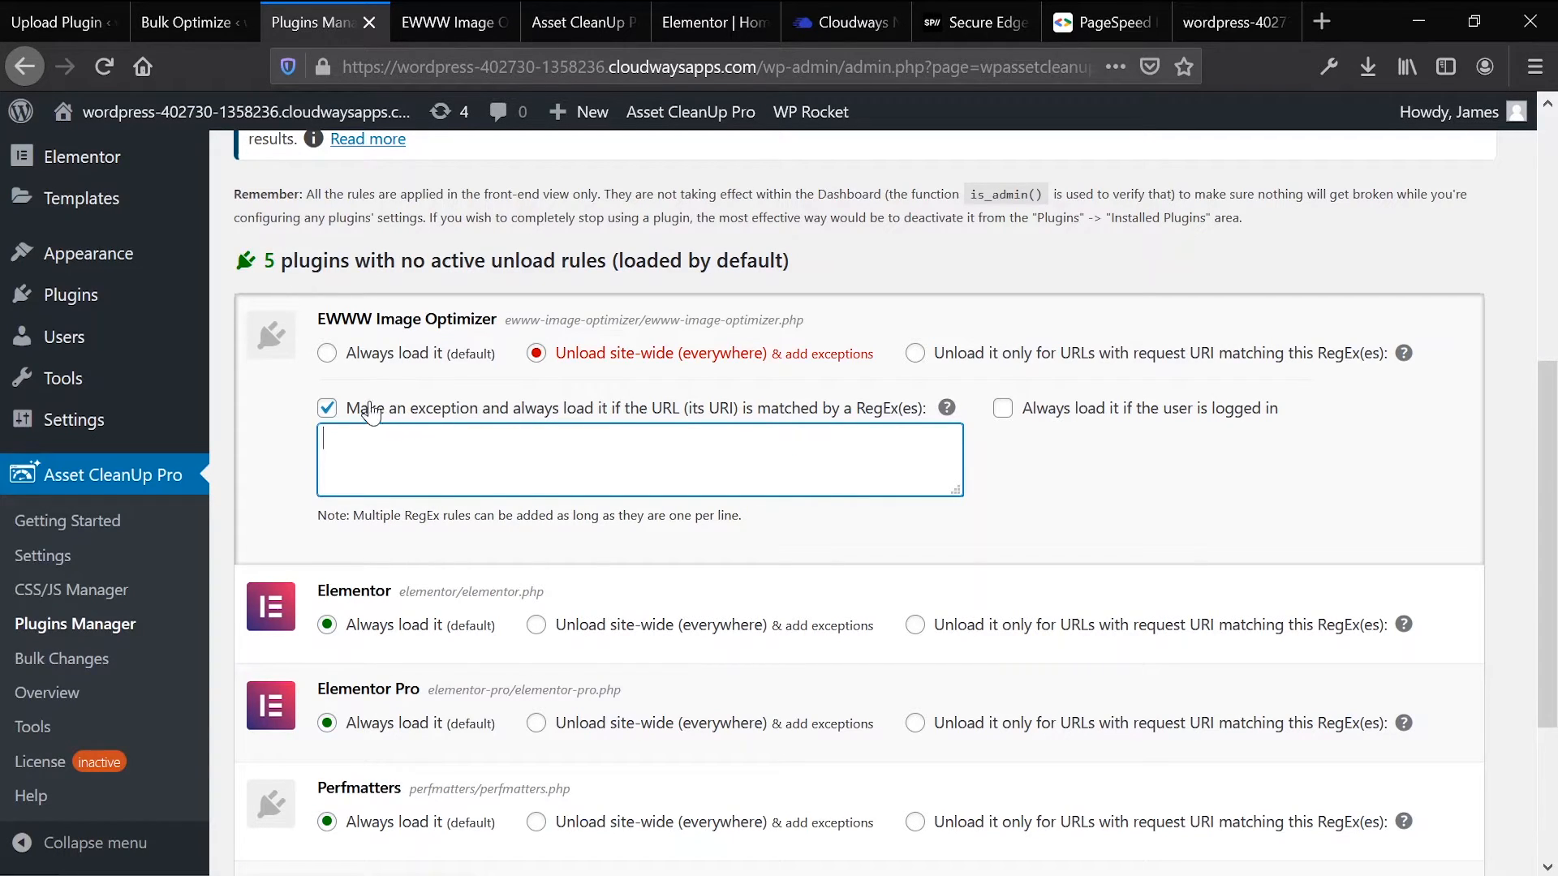
pyautogui.click(329, 407)
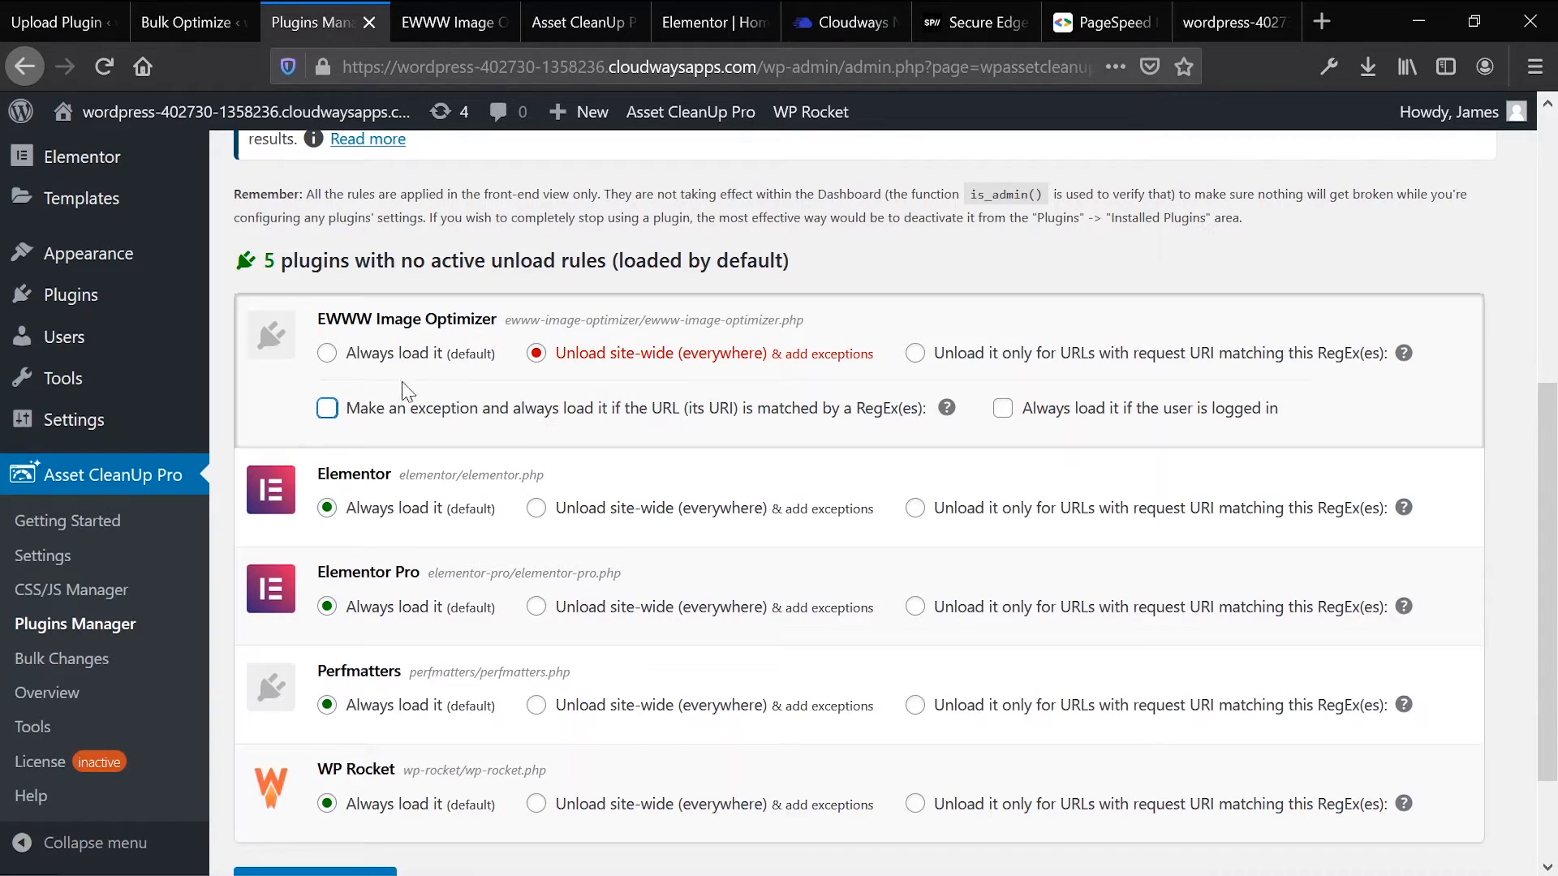
pyautogui.click(382, 363)
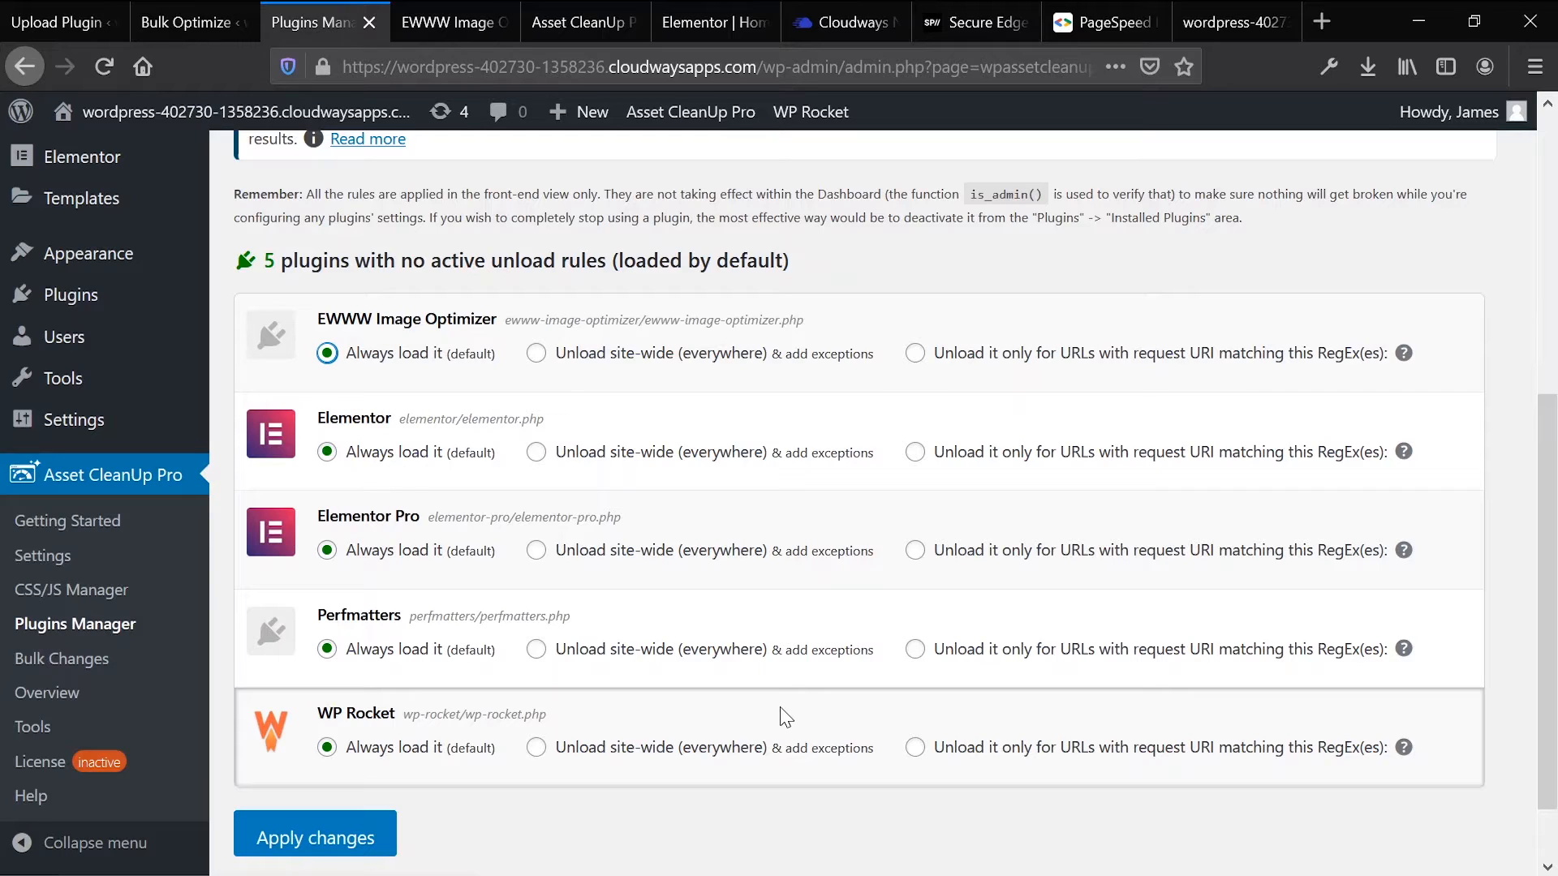
# Step: Look over the plugin rules and the CSS & JS Manager, and view the Optimize CSS options in the Asset CleanUp Pro settings
pyautogui.scroll(-2, 784, 716)
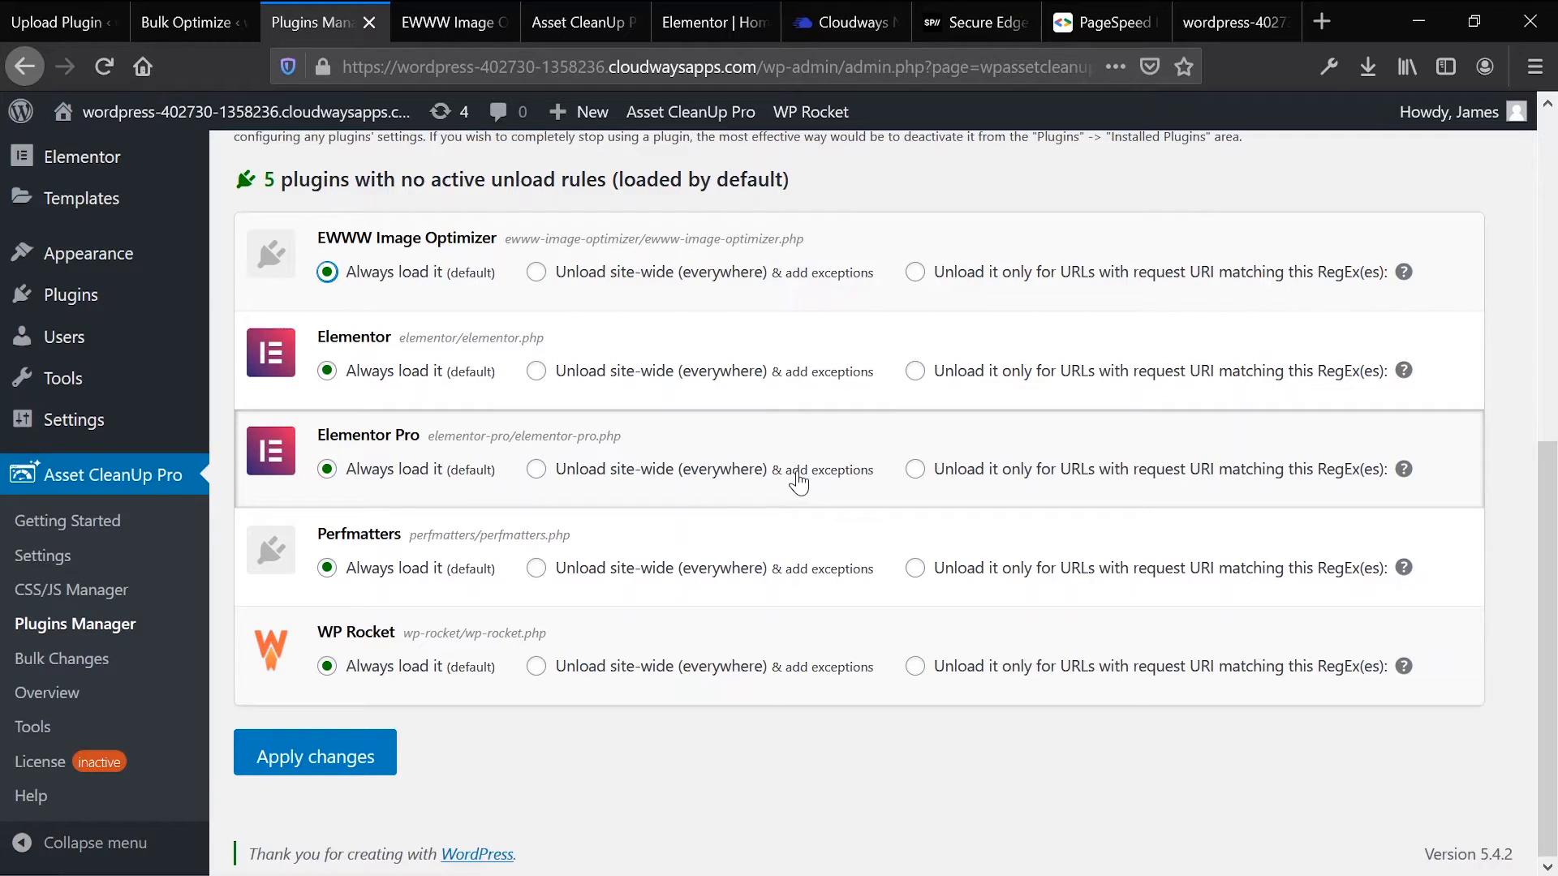
pyautogui.scroll(2, 798, 482)
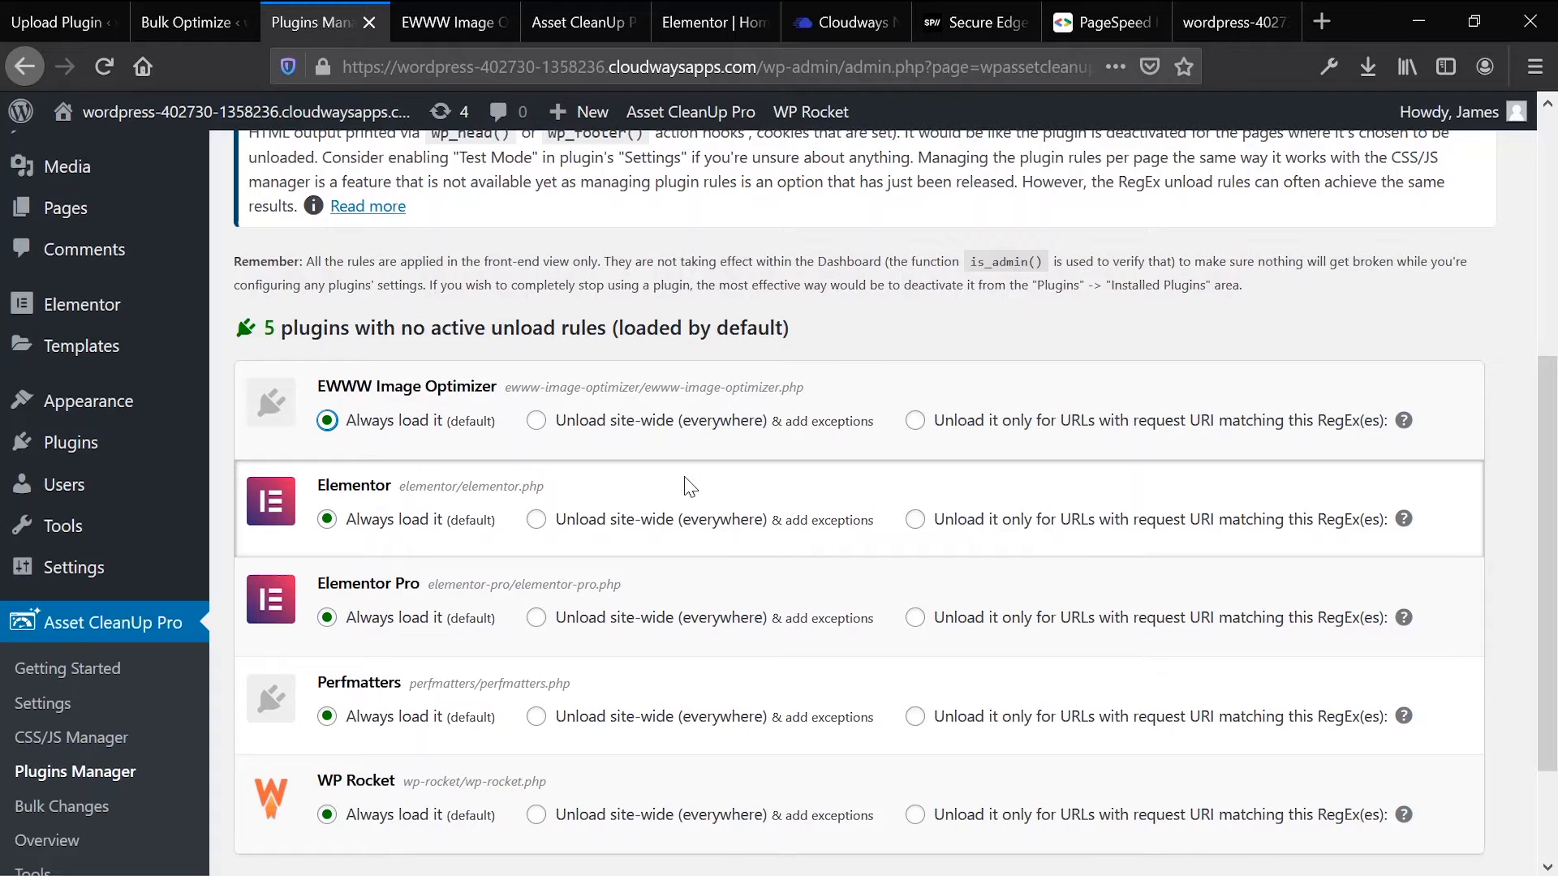
pyautogui.scroll(3, 687, 487)
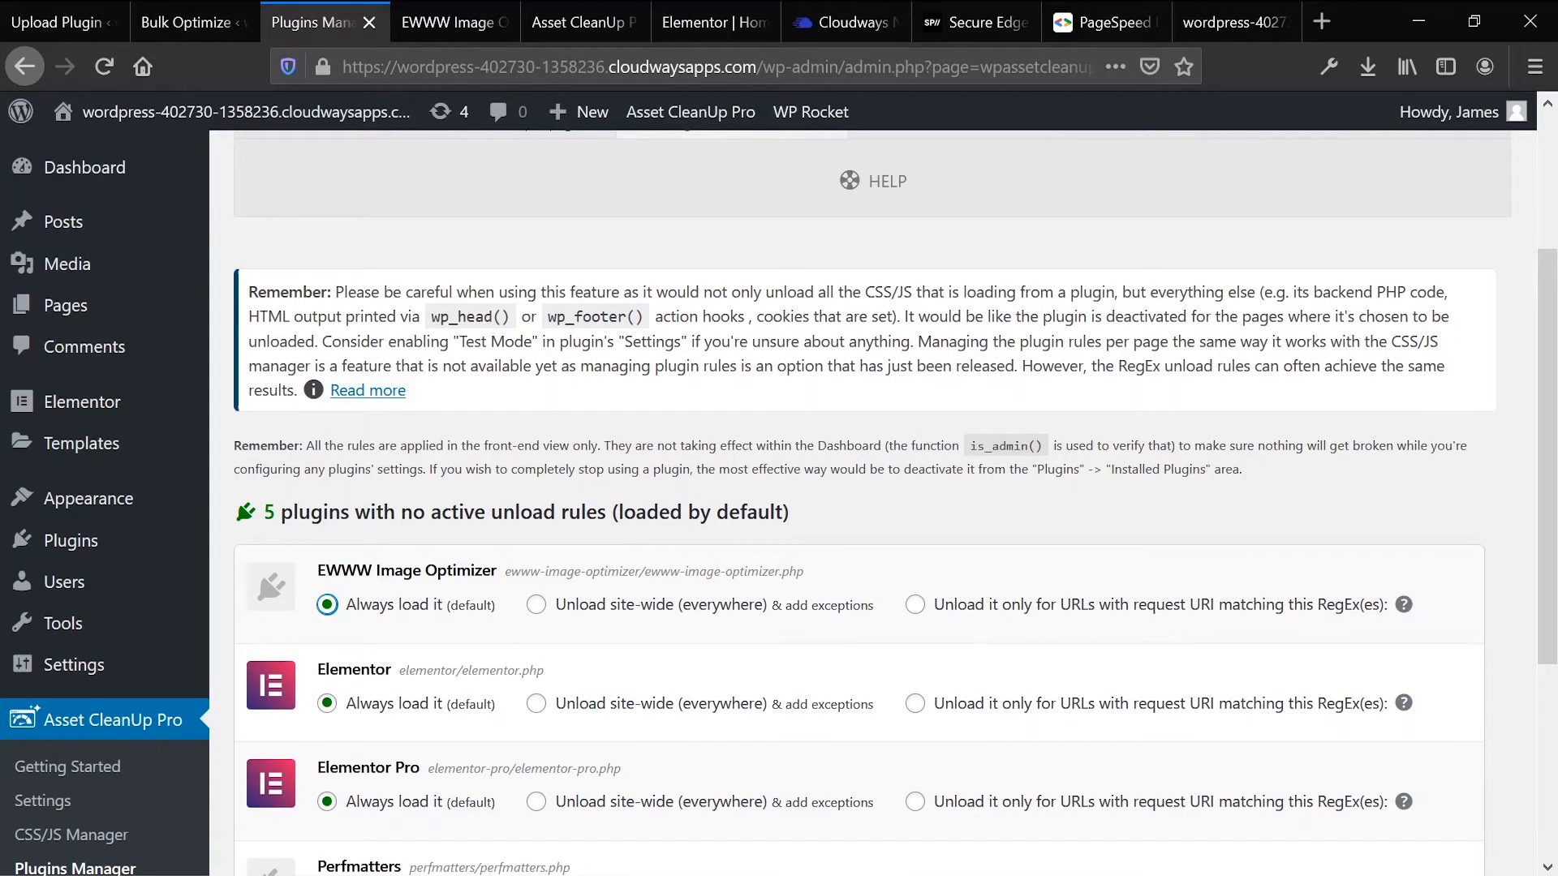
pyautogui.scroll(4, 689, 487)
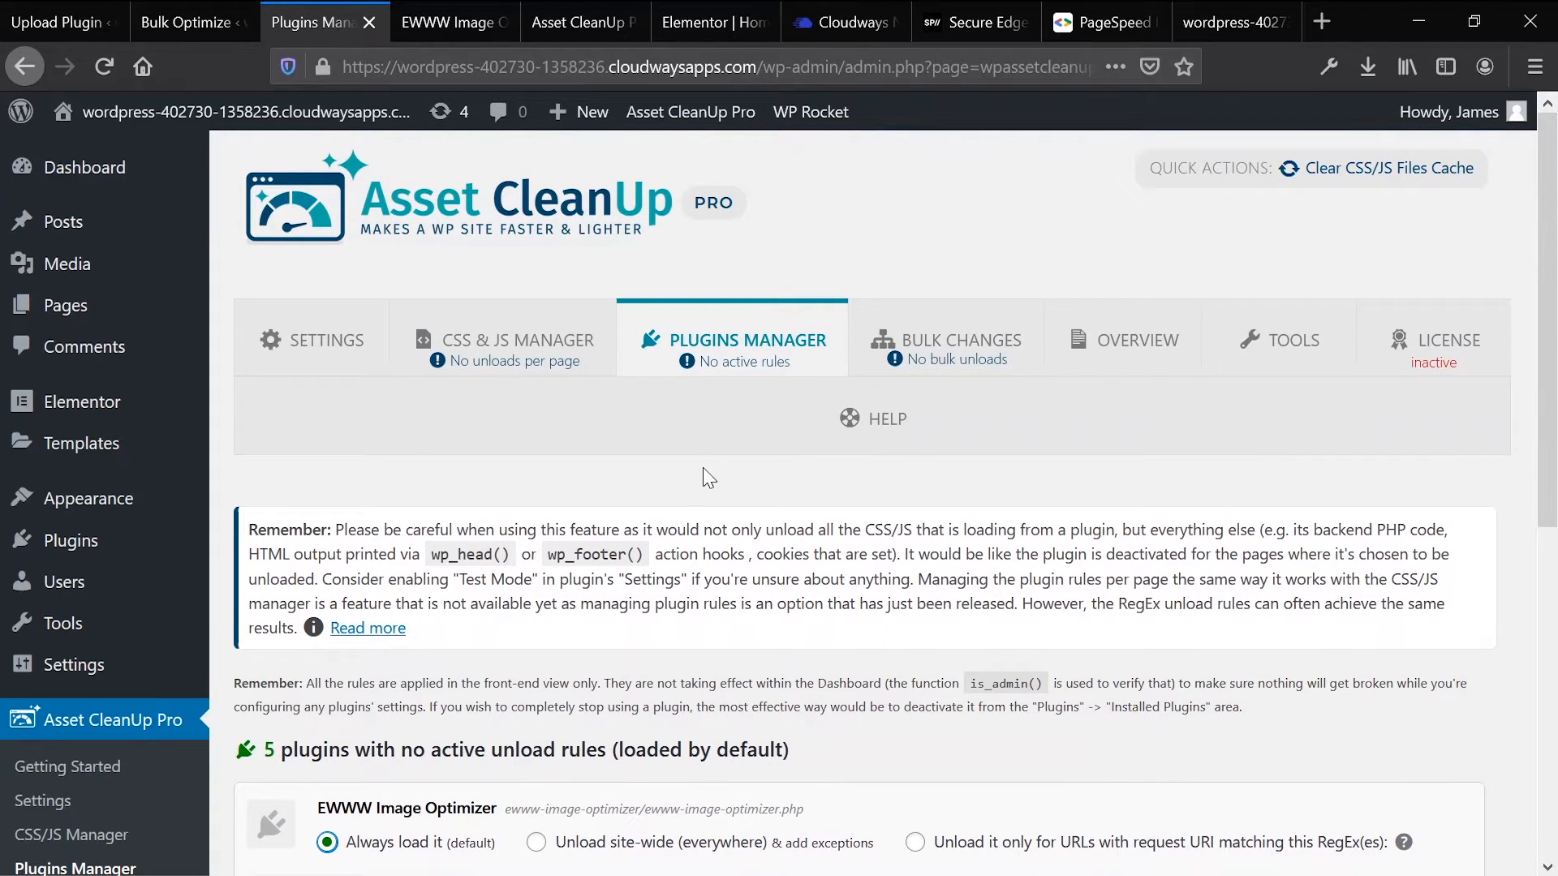
pyautogui.click(566, 376)
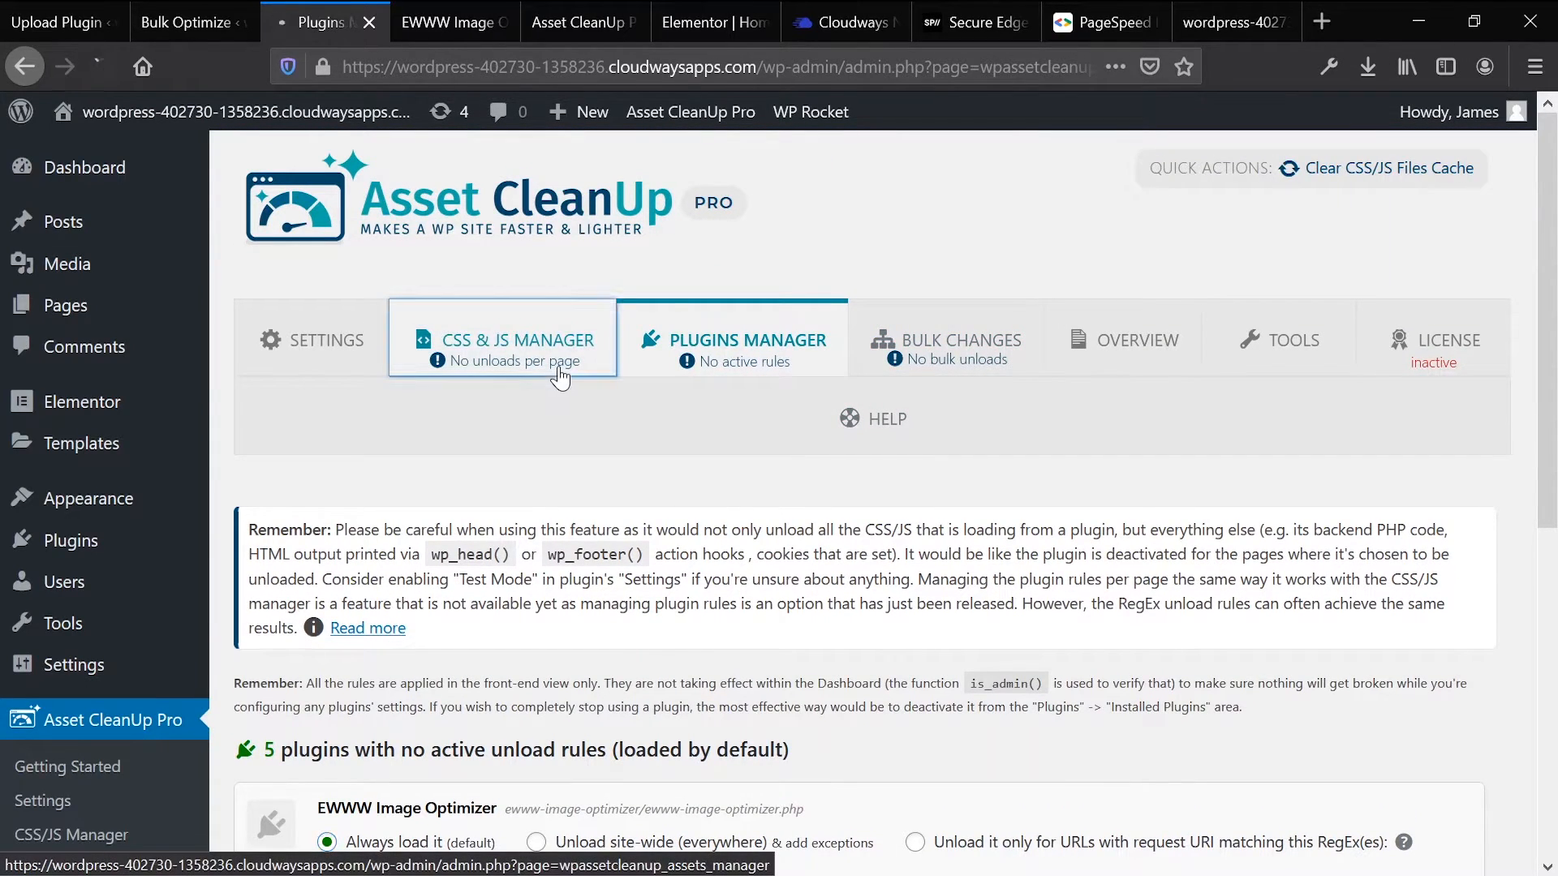
pyautogui.click(359, 359)
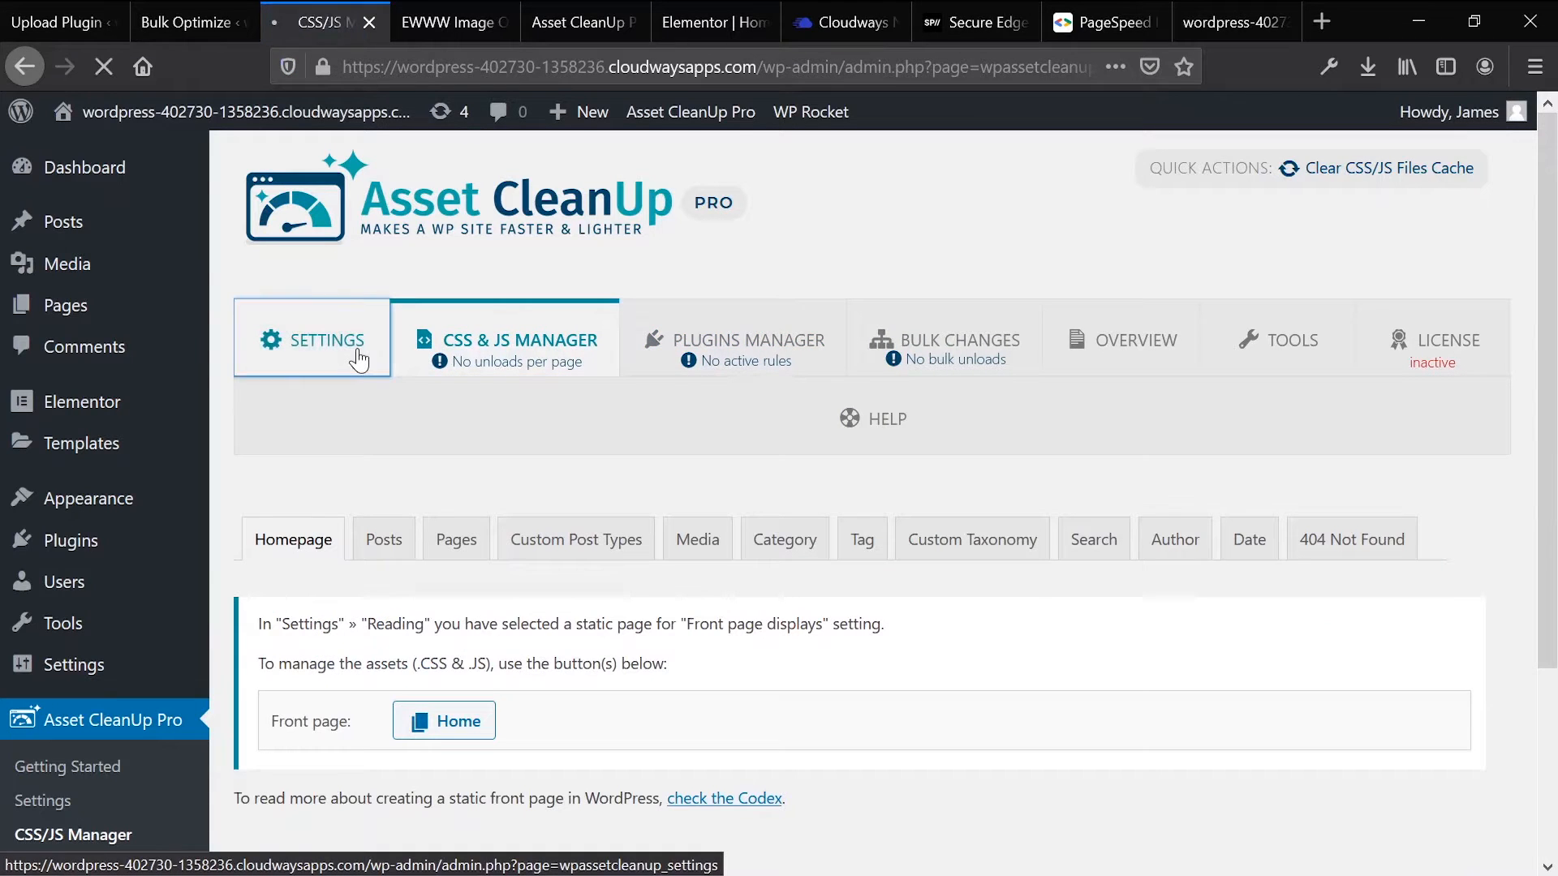
pyautogui.scroll(-3, 445, 549)
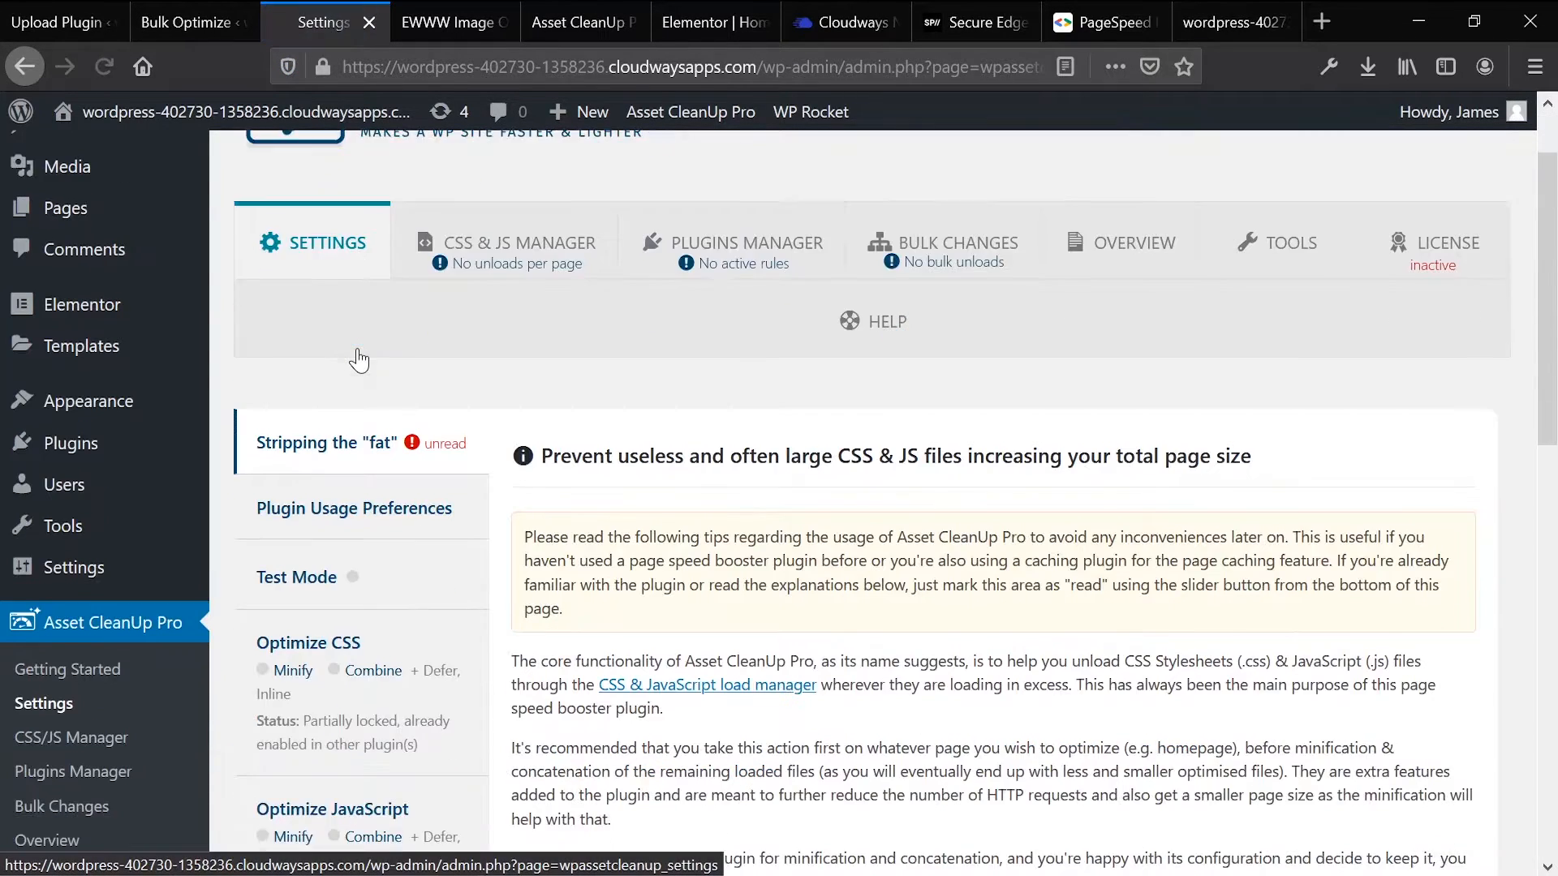
pyautogui.scroll(-3, 444, 550)
pyautogui.click(397, 388)
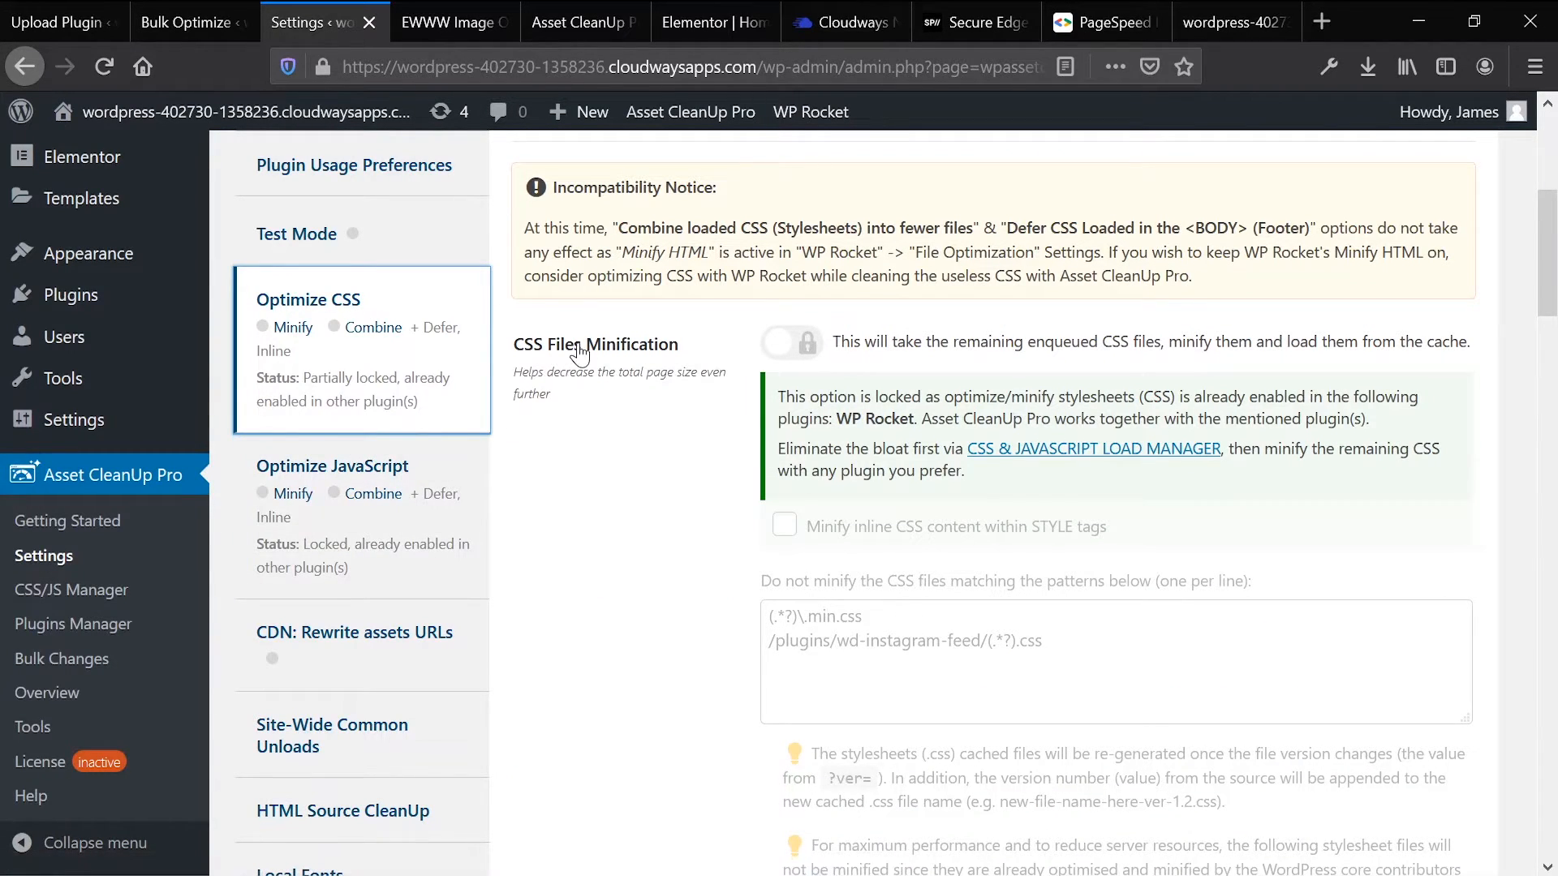
# Step: Read the CSS Files Minification notice about its compatibility with WP Rocket in the Optimize CSS settings
pyautogui.scroll(-2, 608, 548)
pyautogui.scroll(2, 644, 410)
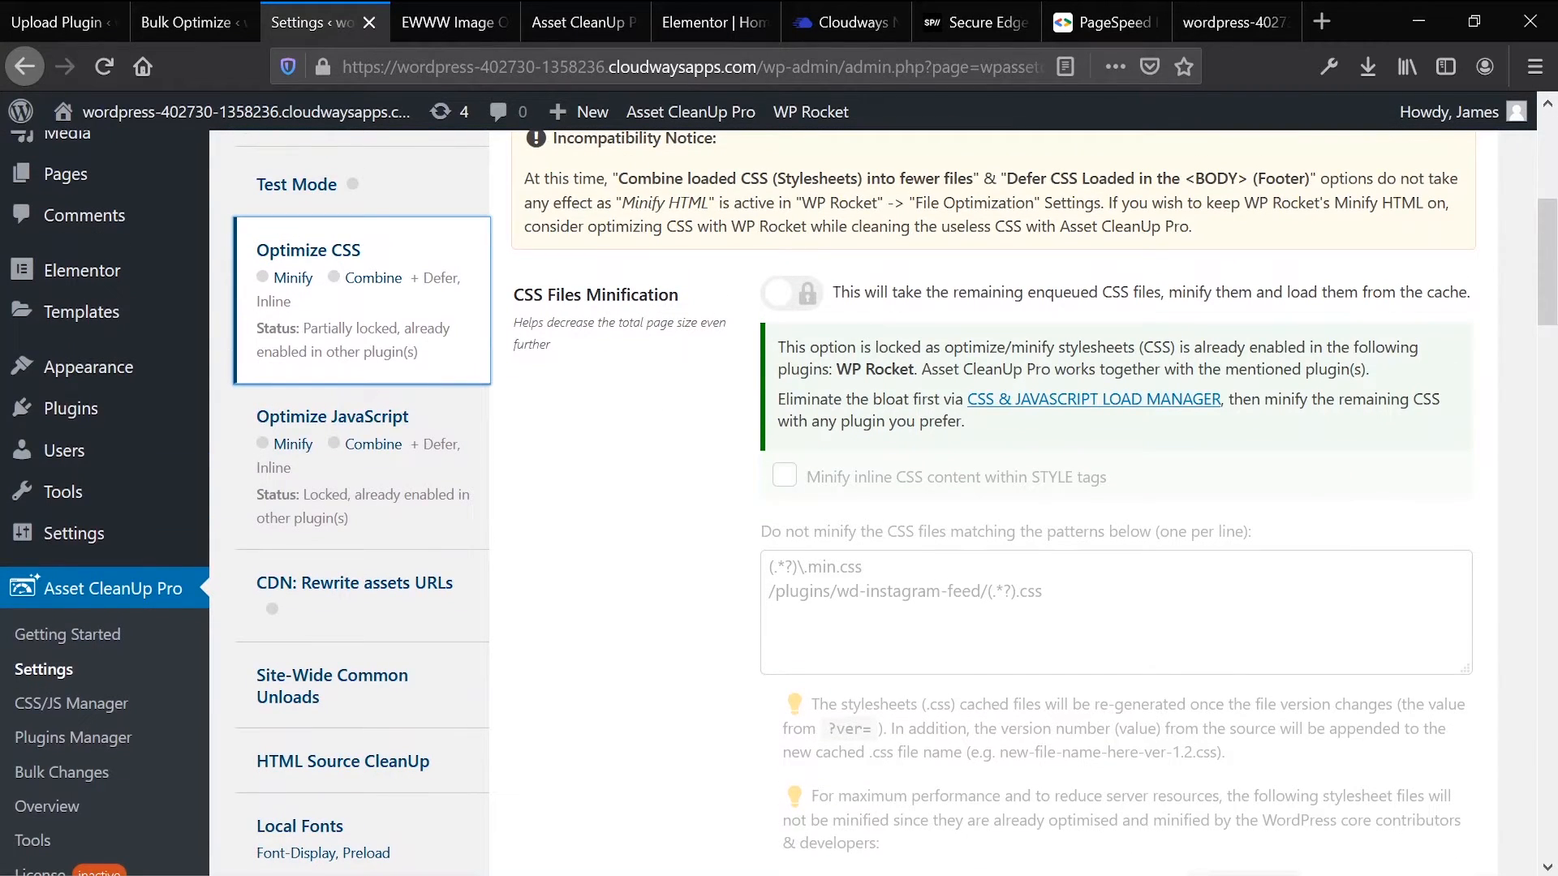
pyautogui.tripleClick(890, 369)
pyautogui.click(621, 438)
pyautogui.scroll(-2, 487, 406)
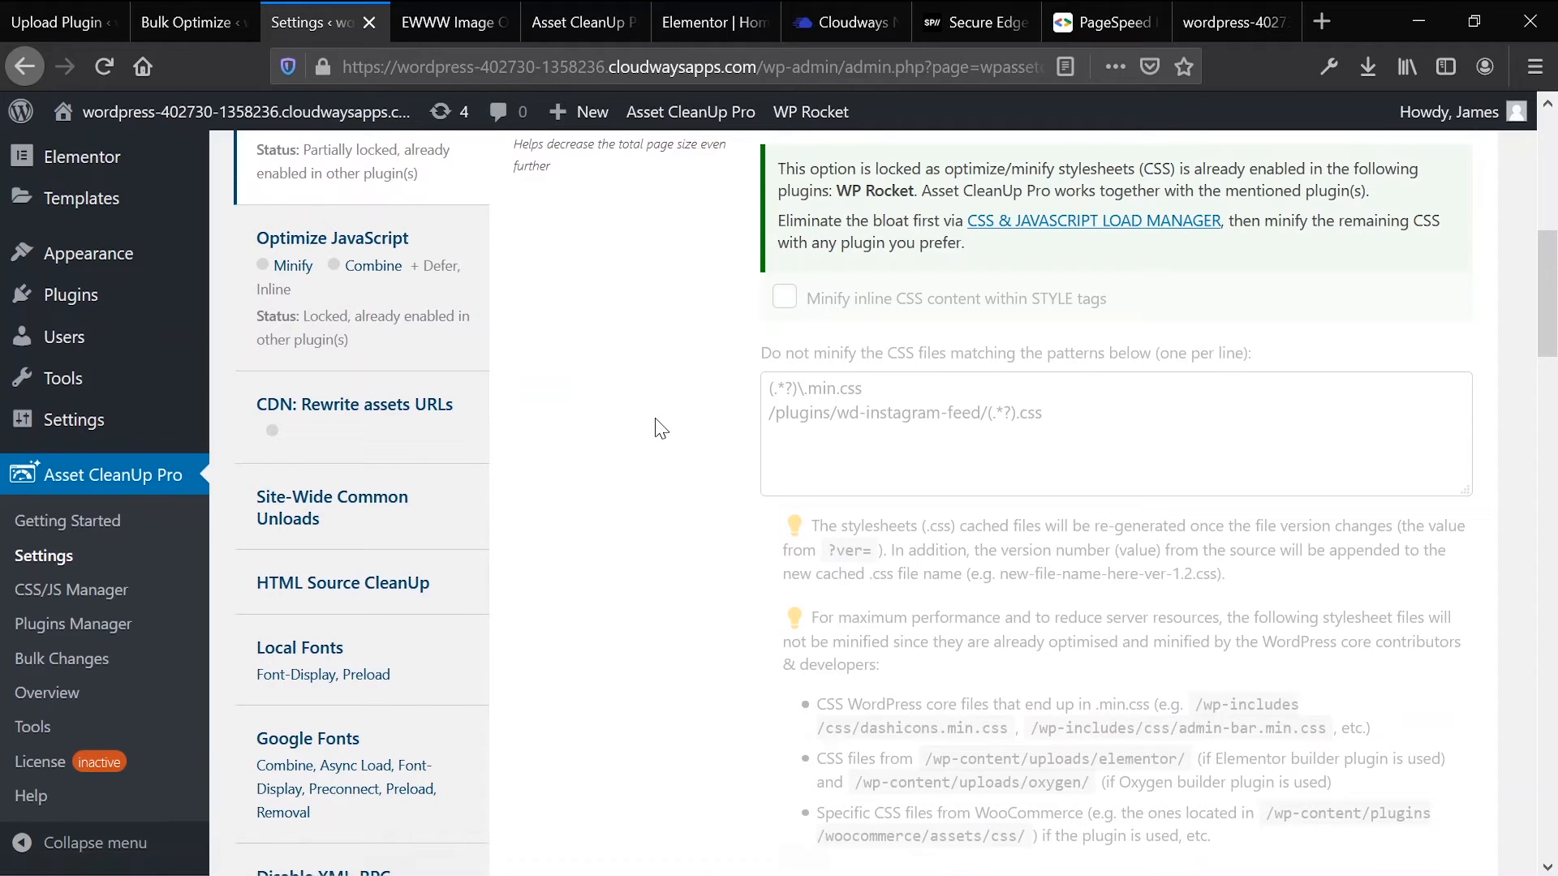
pyautogui.scroll(1, 829, 389)
pyautogui.moveTo(922, 297); pyautogui.dragTo(1053, 297)
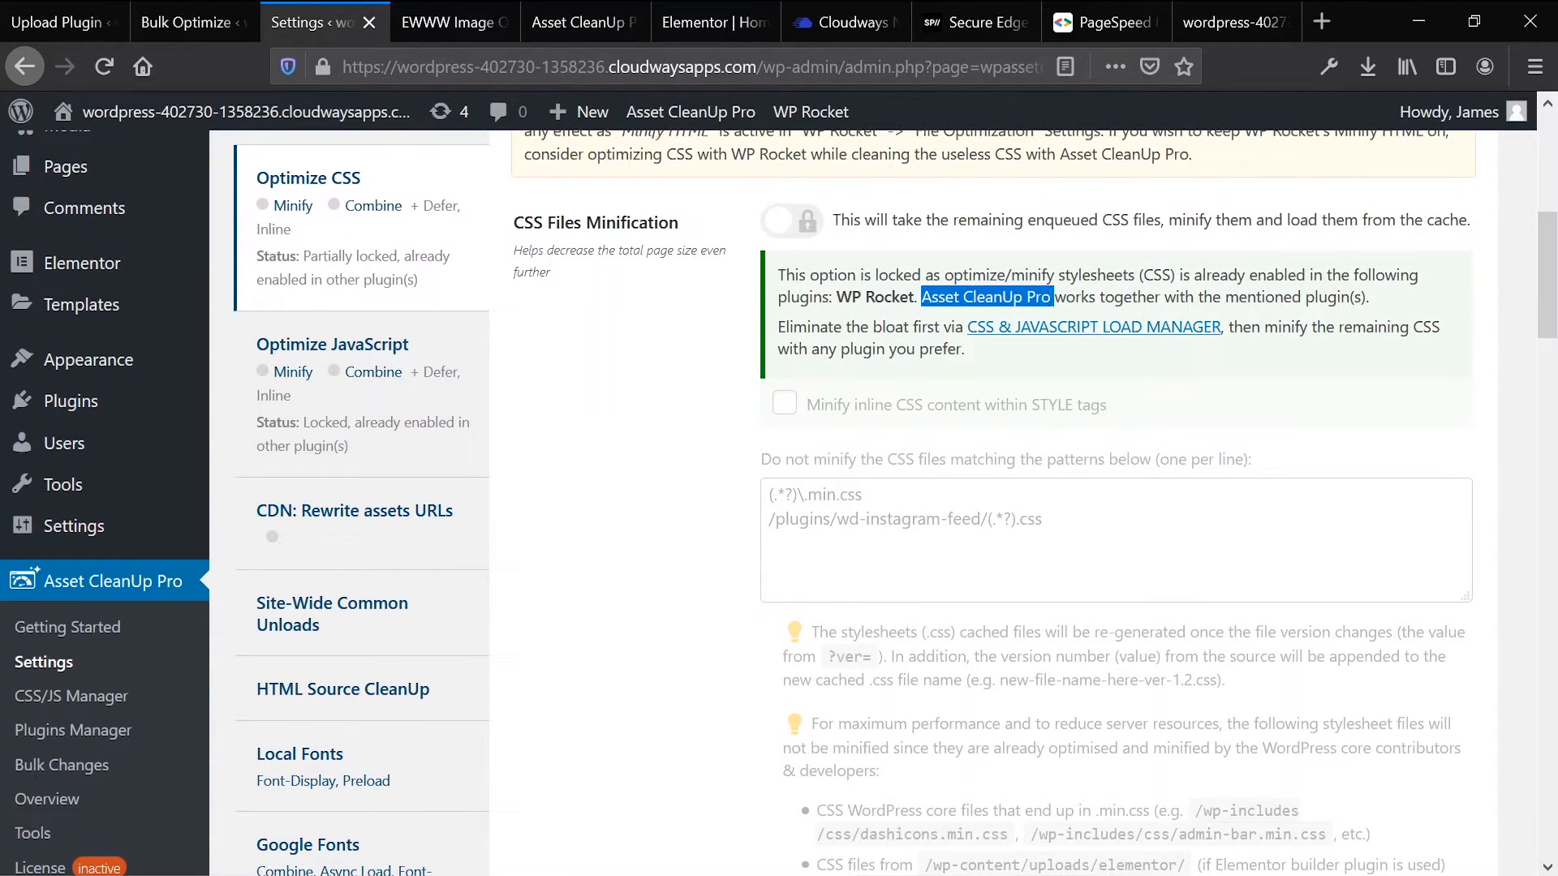
pyautogui.click(611, 423)
# Step: Set the Local Fonts font-display CSS property value to swap (most used) and save the Asset CleanUp Pro settings
pyautogui.scroll(-2, 448, 473)
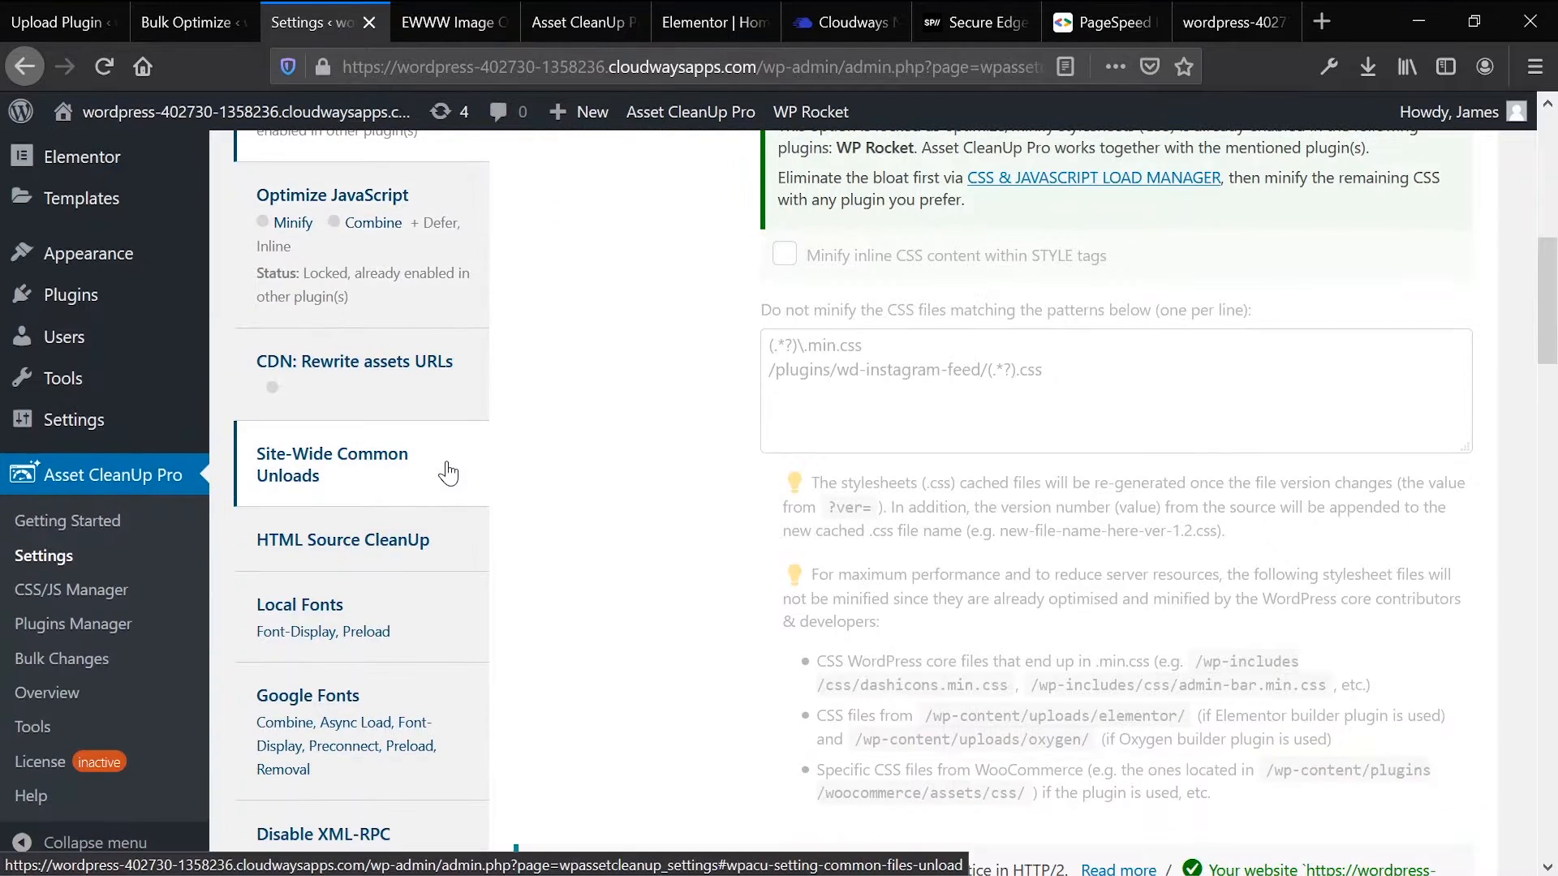
pyautogui.scroll(-2, 448, 473)
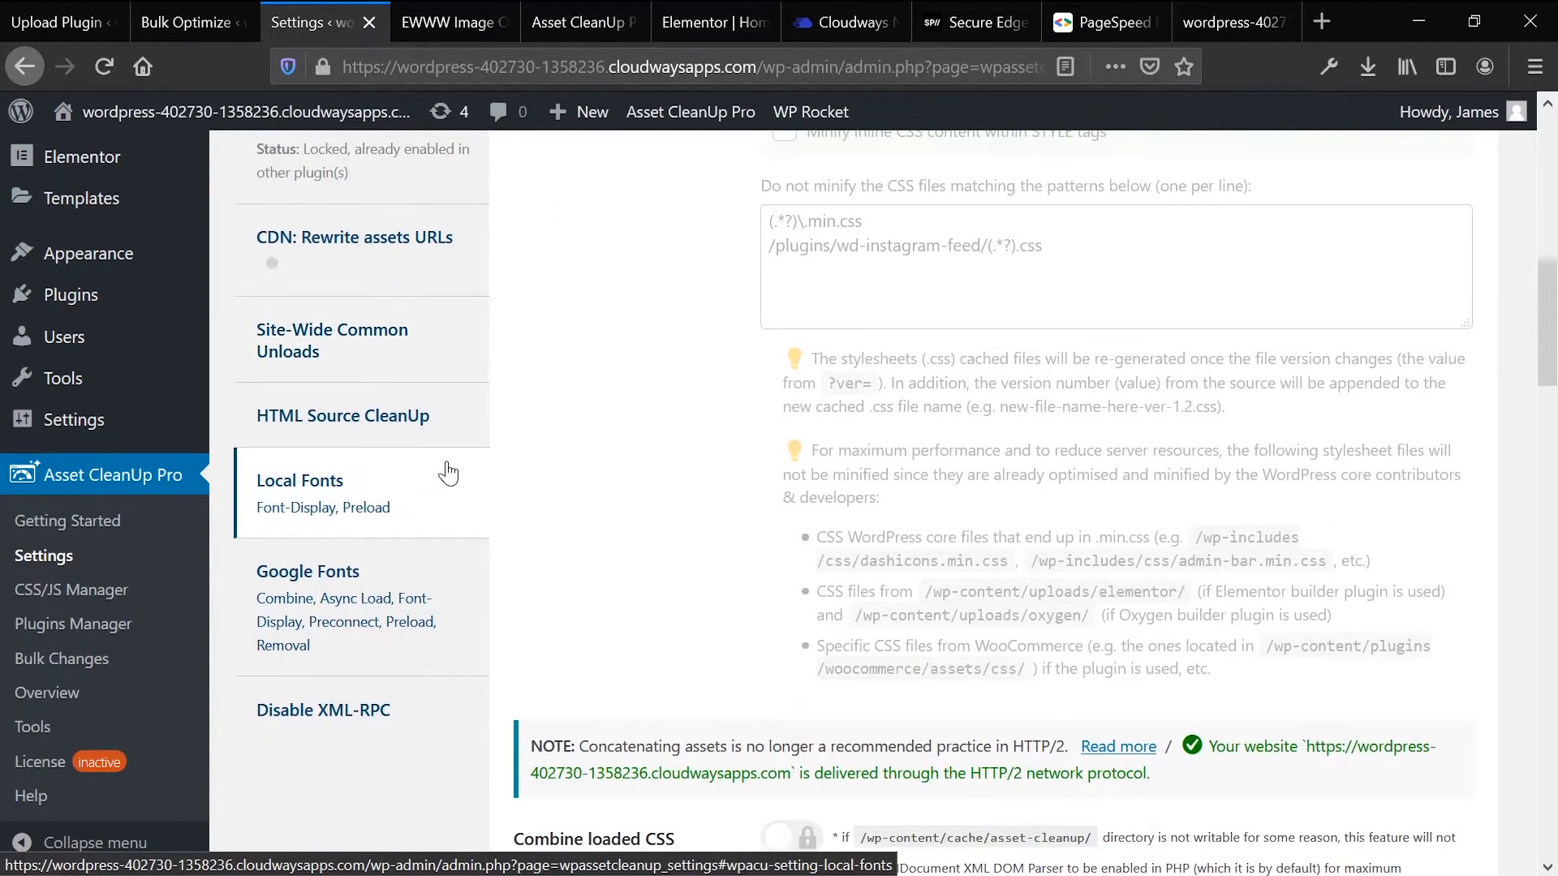
pyautogui.click(416, 504)
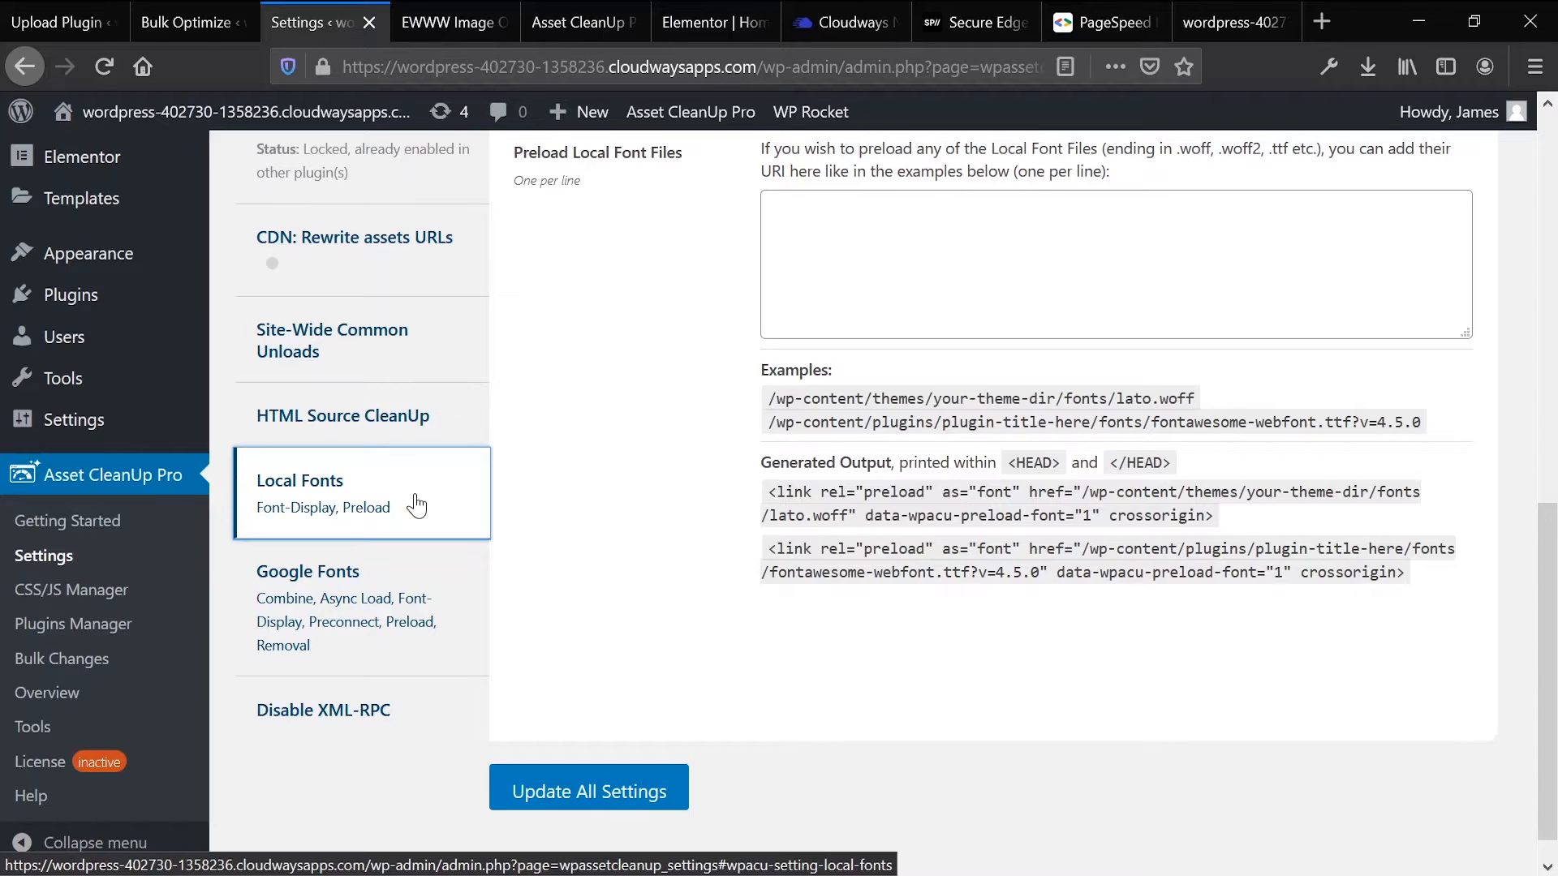
pyautogui.scroll(7, 612, 421)
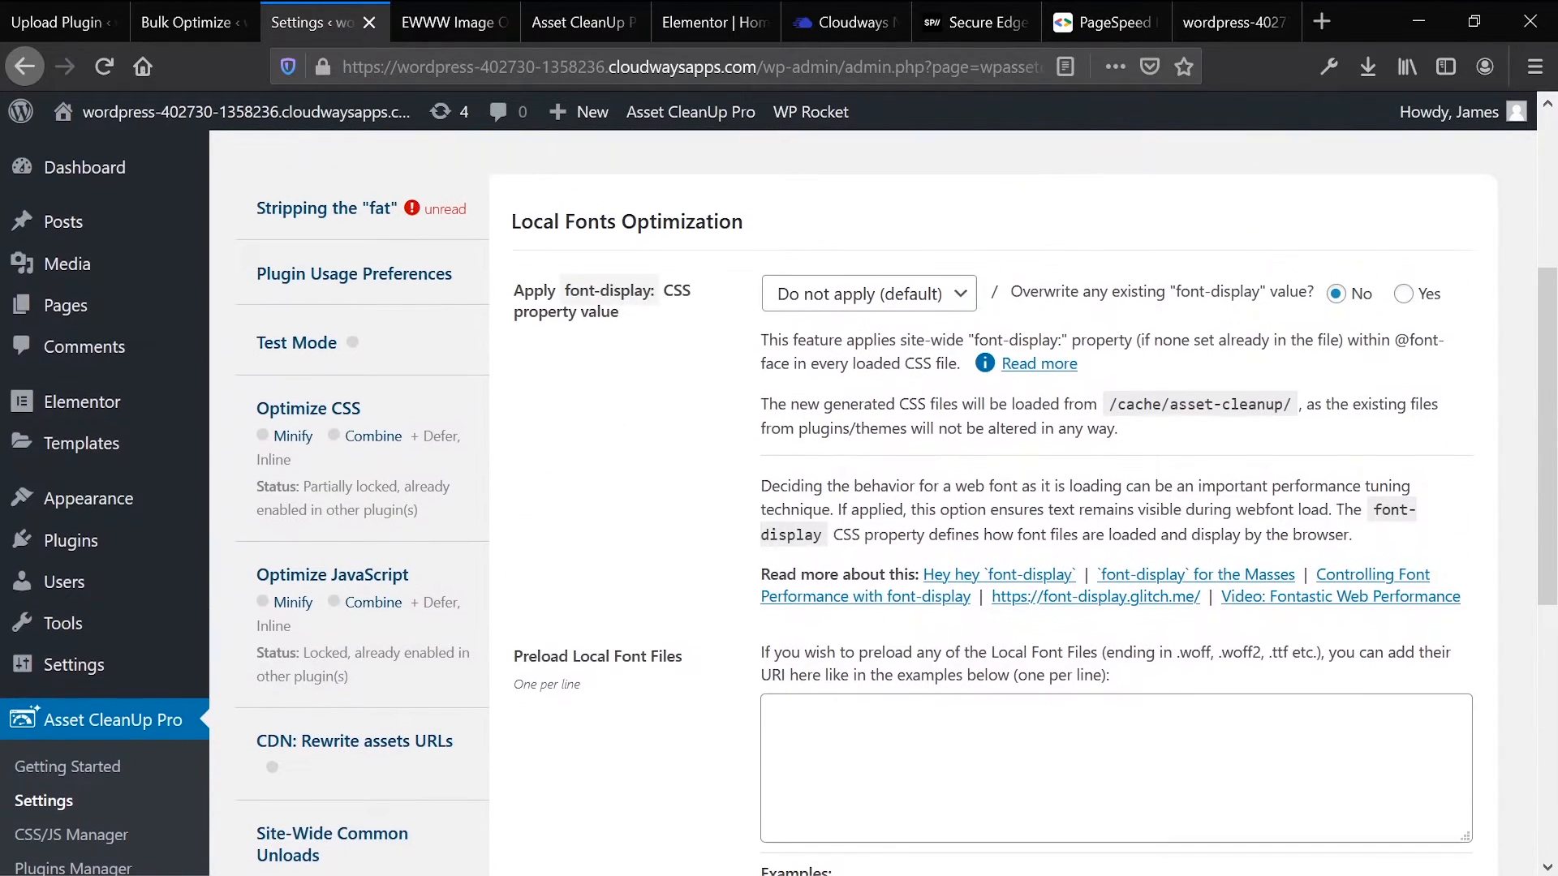
pyautogui.click(845, 298)
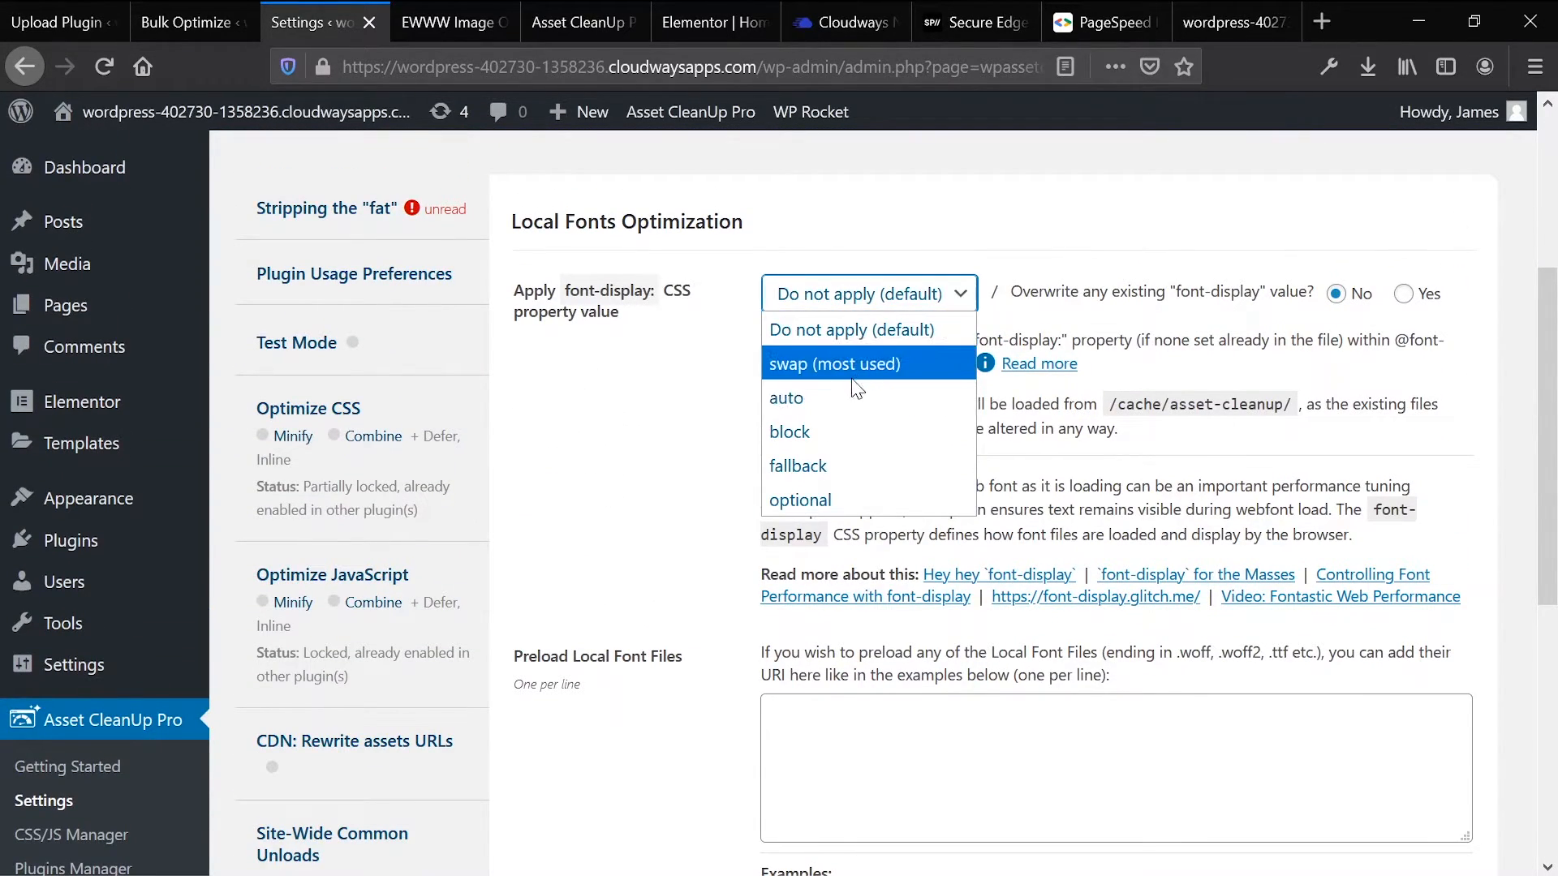
pyautogui.click(858, 372)
pyautogui.click(654, 410)
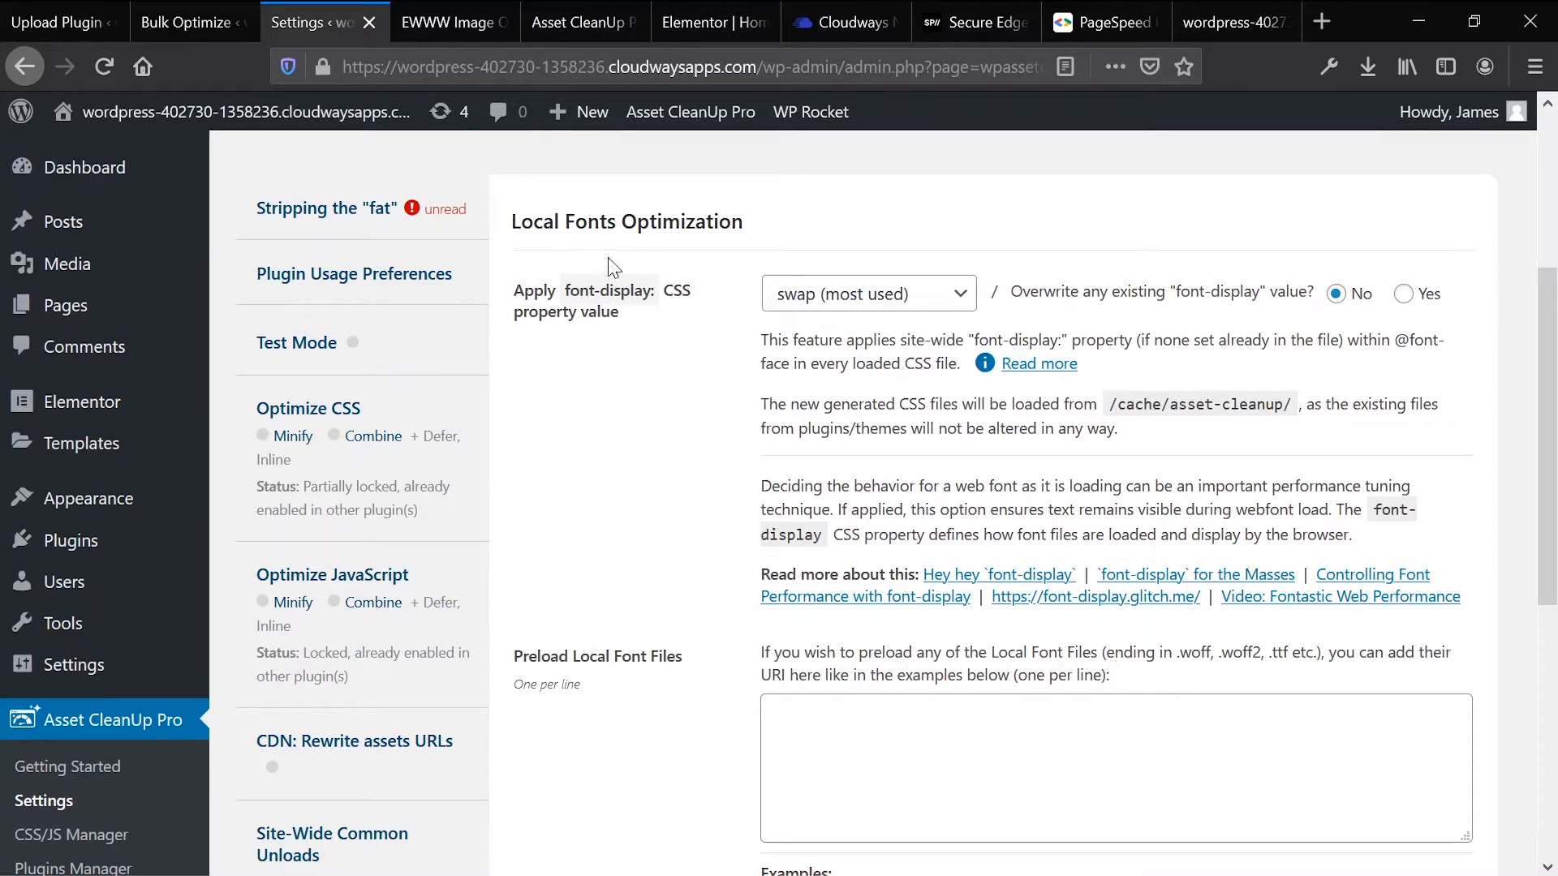
pyautogui.scroll(-6, 625, 393)
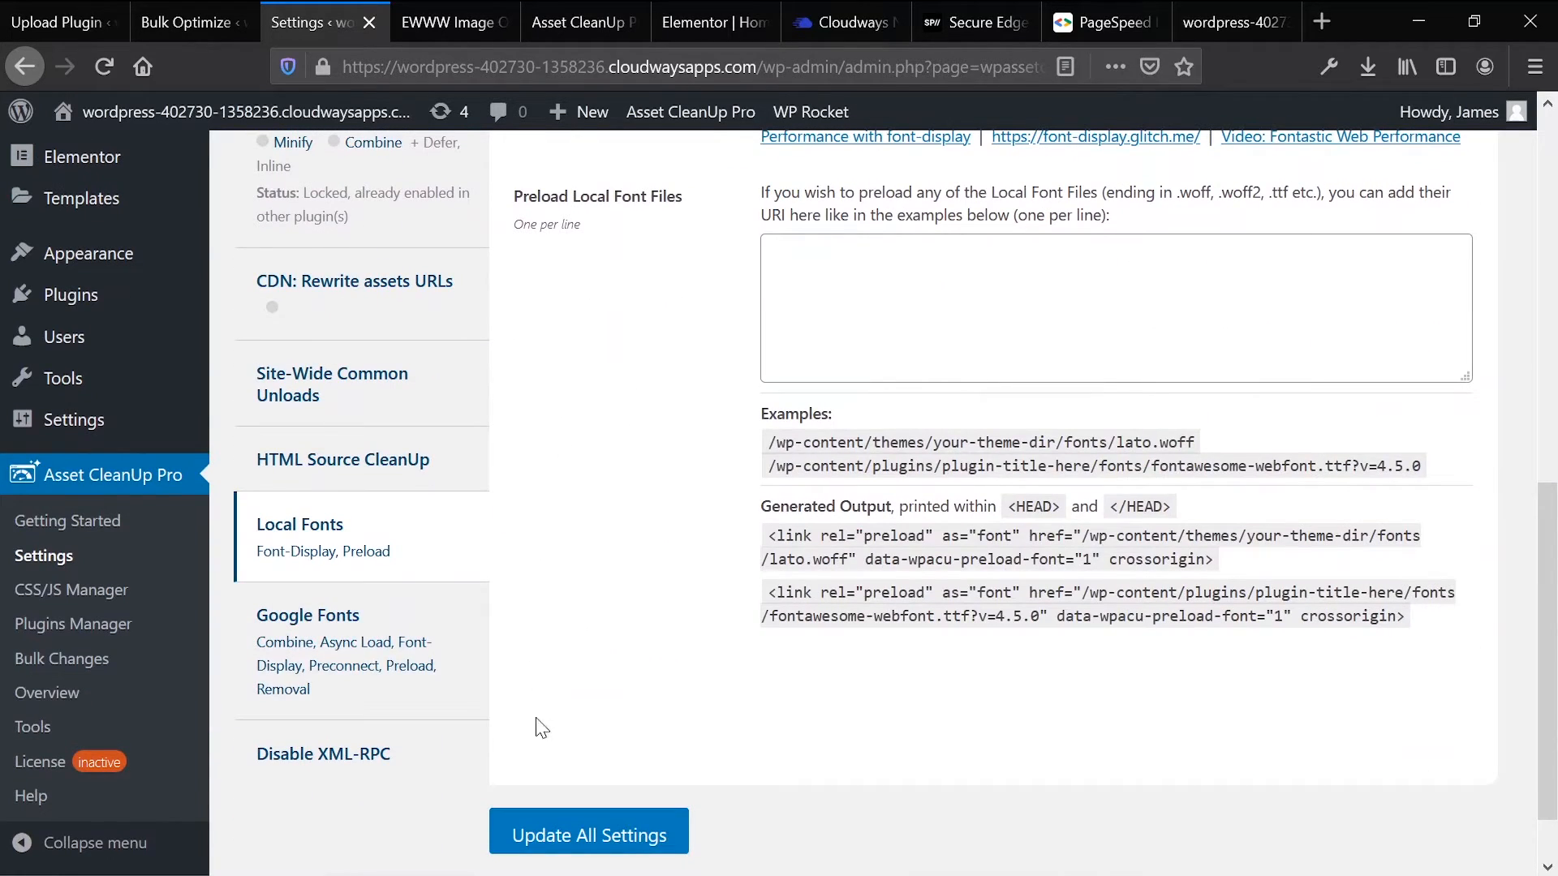
pyautogui.click(542, 826)
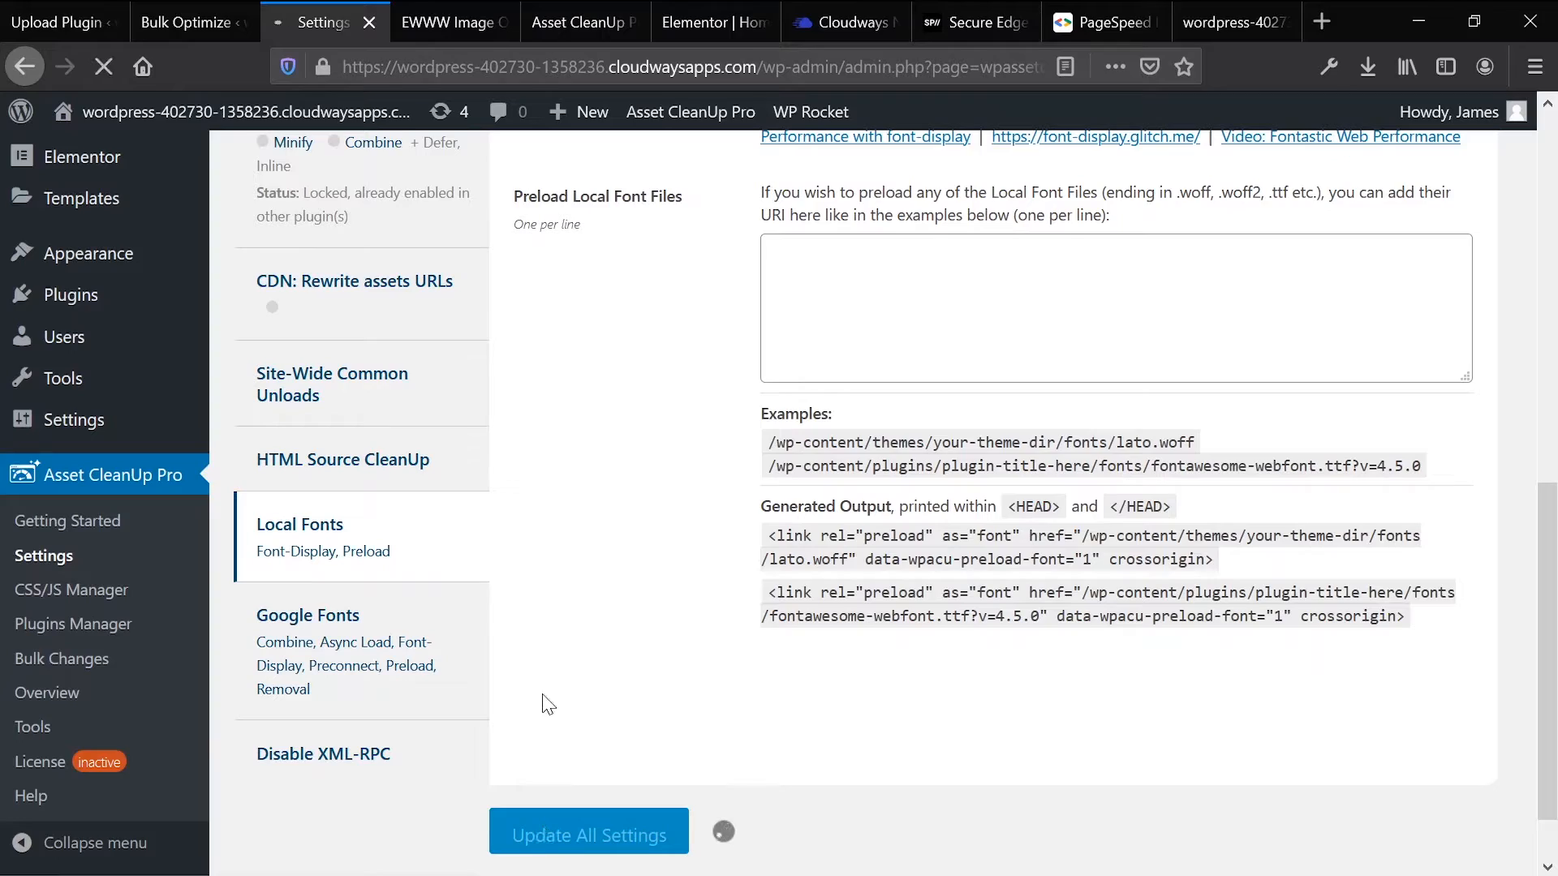
# Step: Set the Google Fonts font-display CSS property value to swap (most used) and save the settings
pyautogui.scroll(-10, 539, 695)
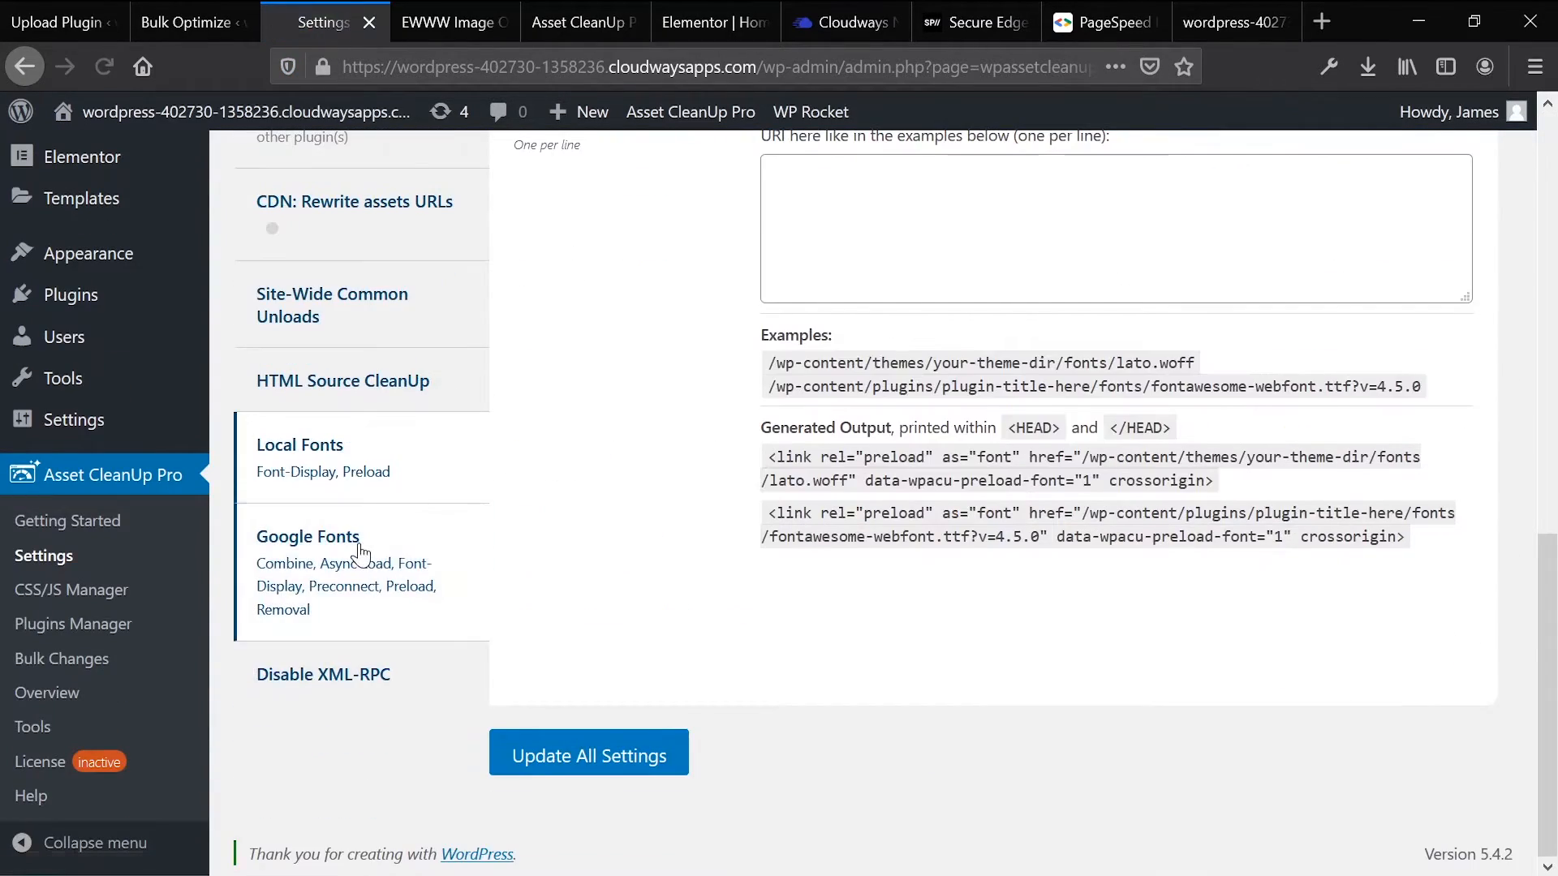
pyautogui.click(339, 638)
pyautogui.scroll(10, 531, 498)
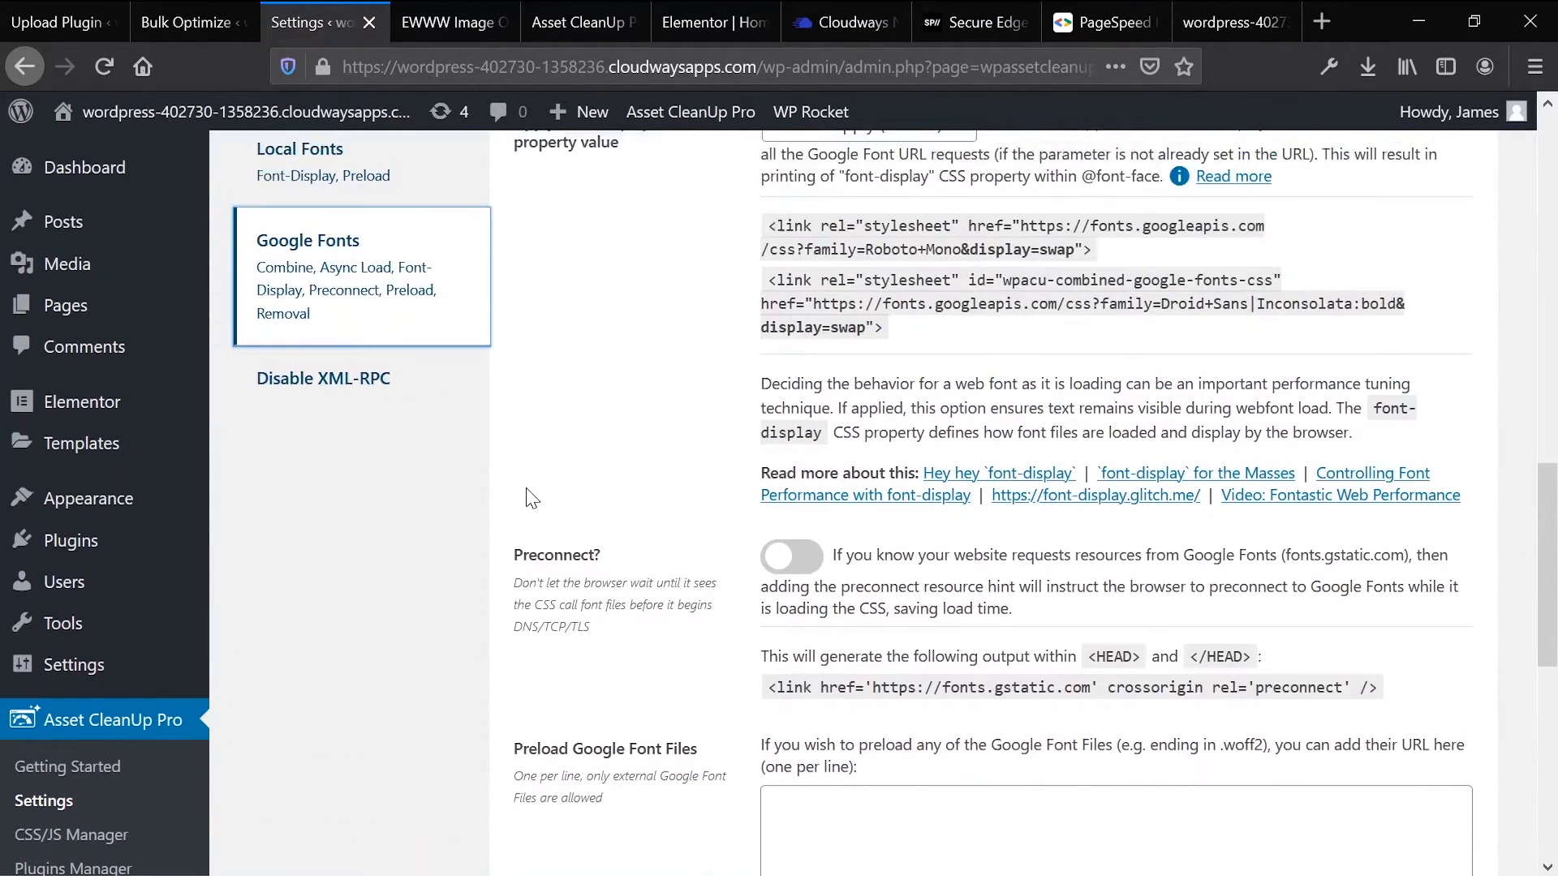
pyautogui.scroll(3, 532, 497)
pyautogui.click(808, 543)
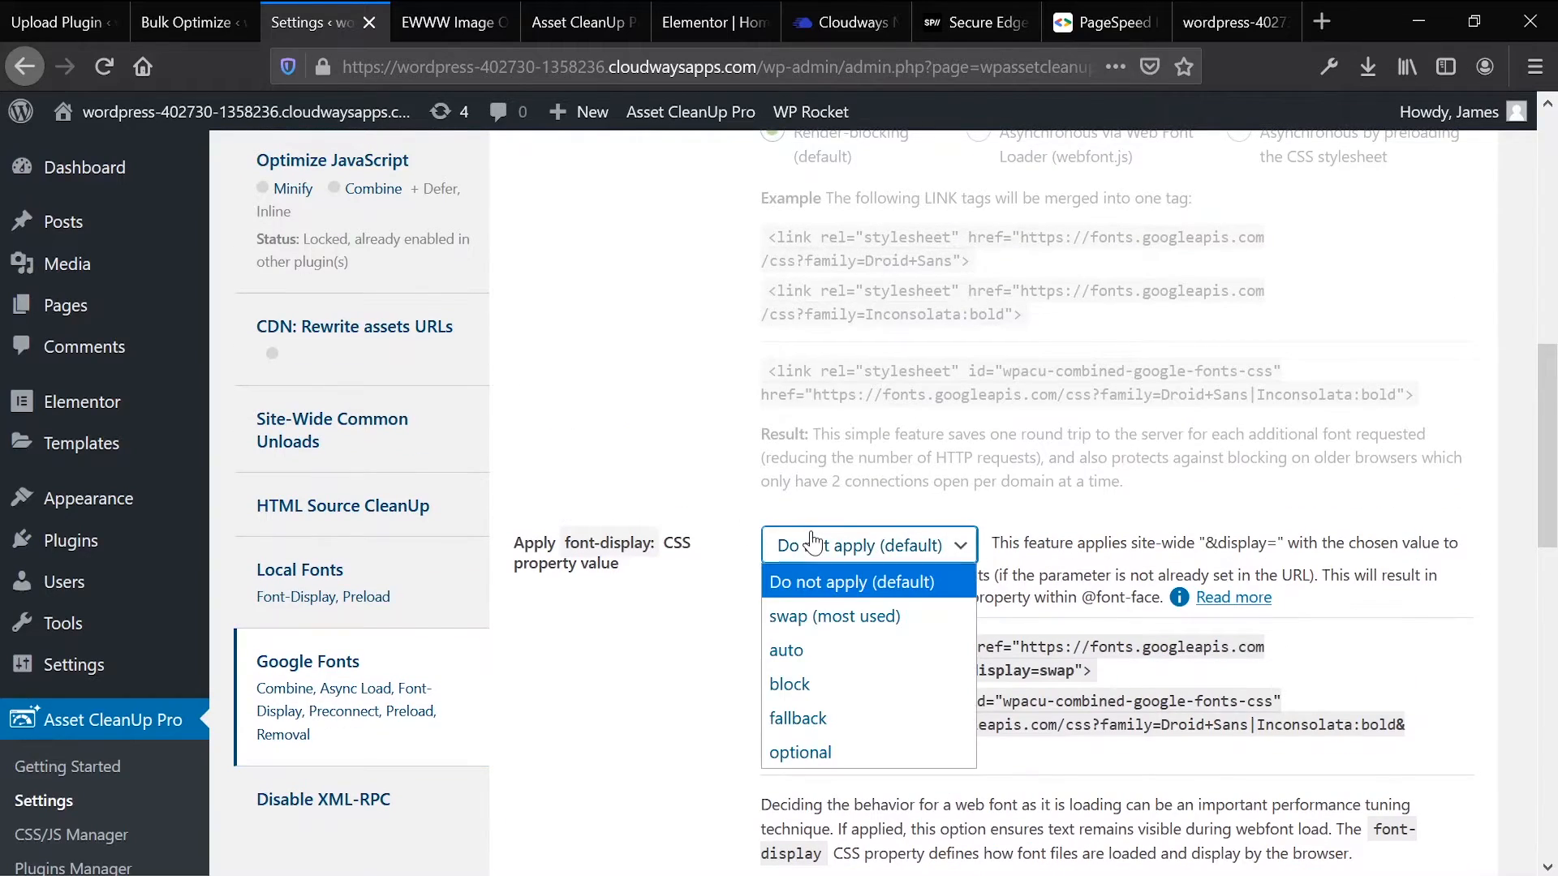
pyautogui.click(821, 617)
pyautogui.scroll(4, 738, 555)
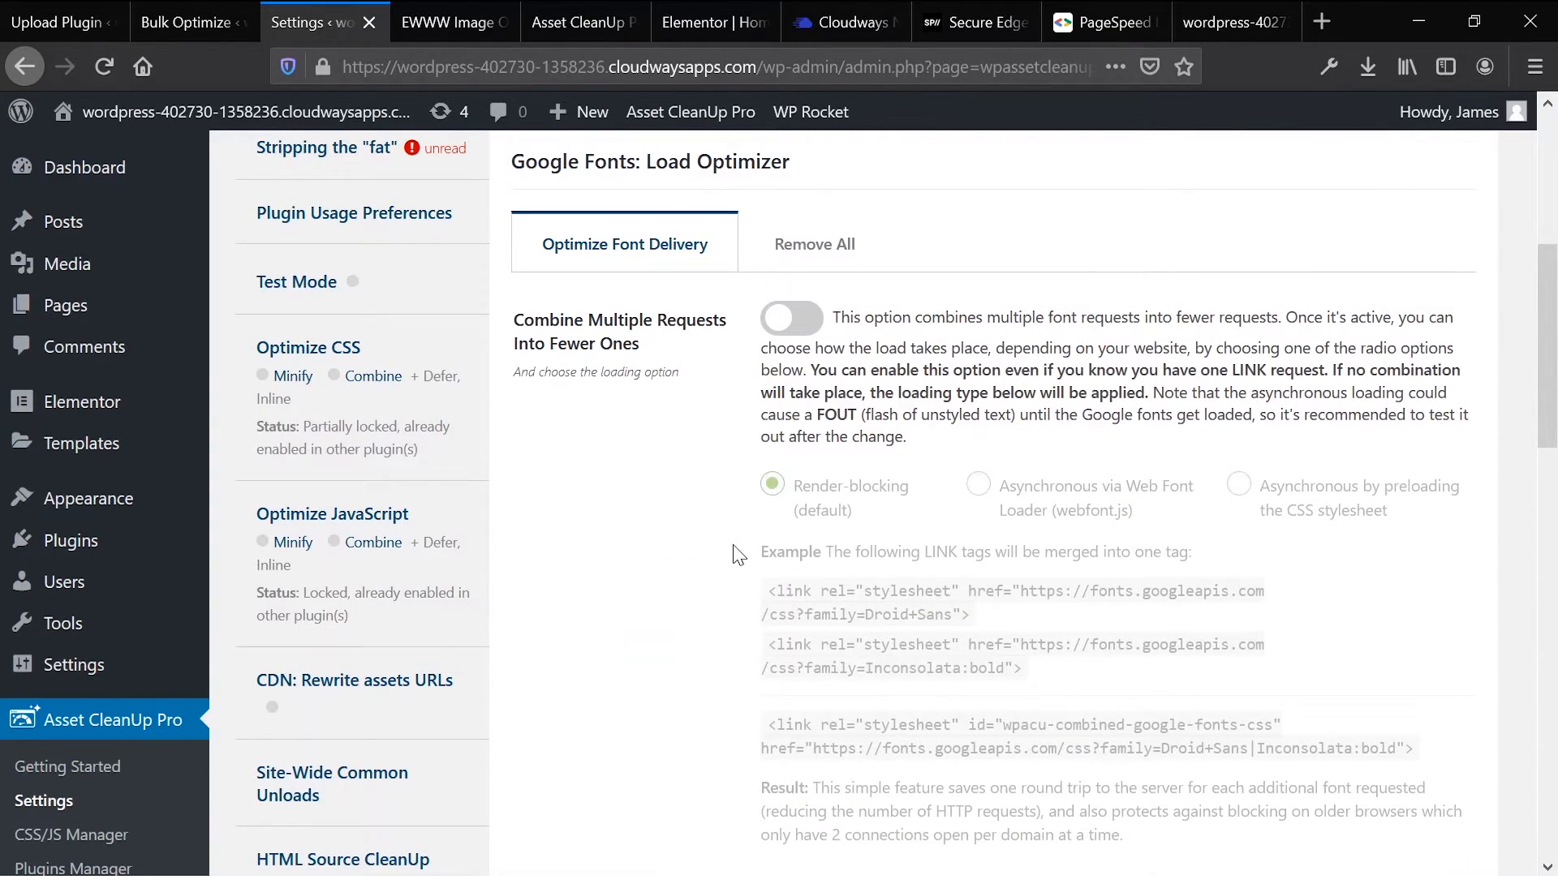
pyautogui.scroll(-15, 738, 555)
pyautogui.click(636, 758)
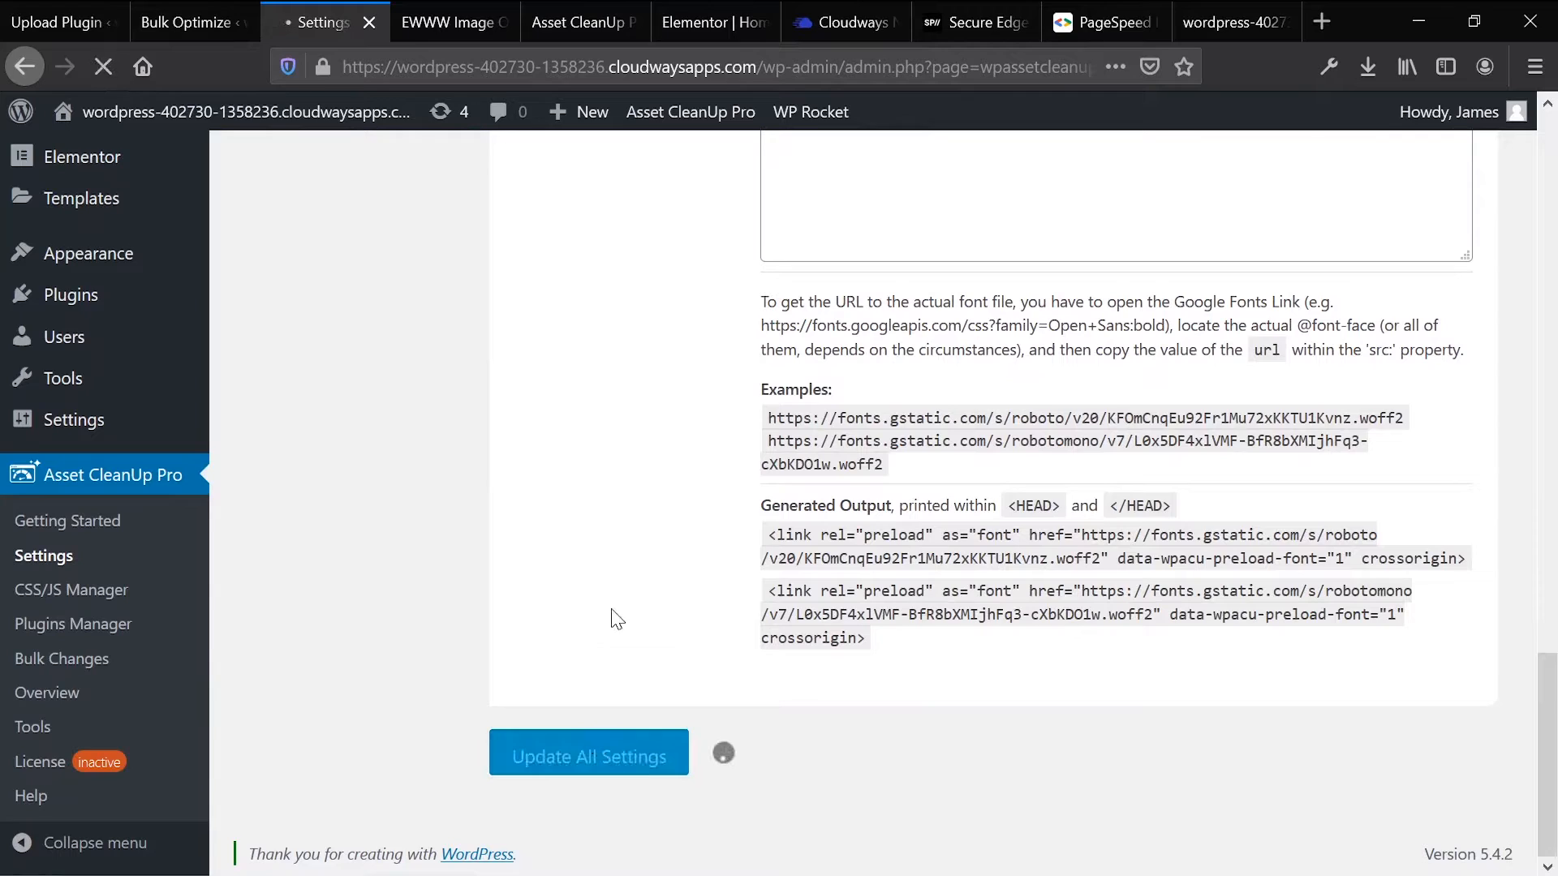
# Step: Look over the Google Fonts preconnect, preload and request-combining options, and dismiss the settings update notice
pyautogui.scroll(-7, 617, 619)
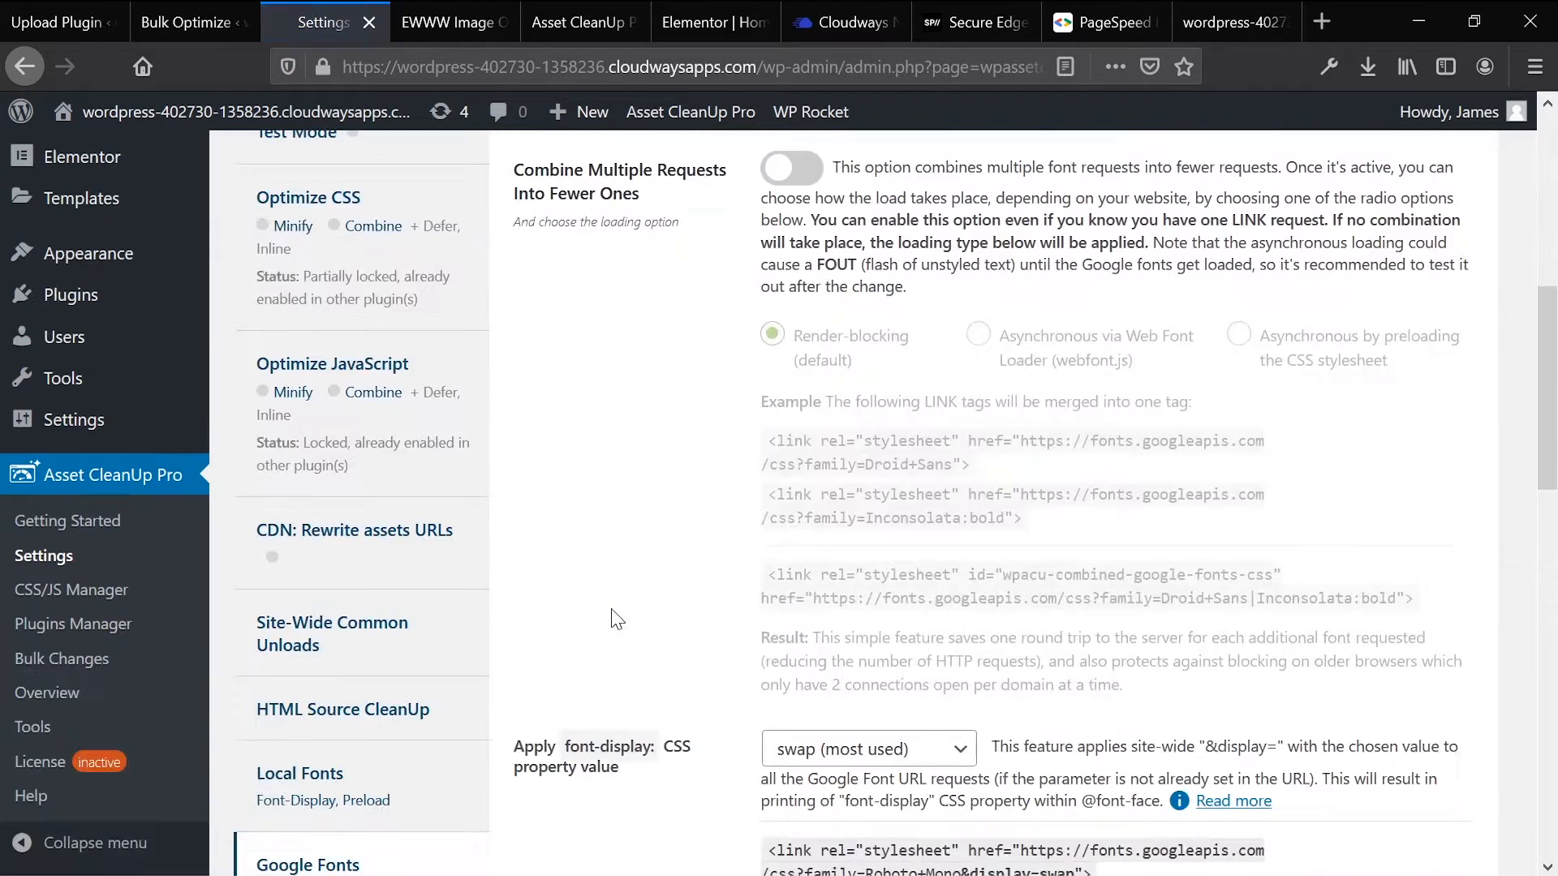
pyautogui.scroll(-10, 612, 613)
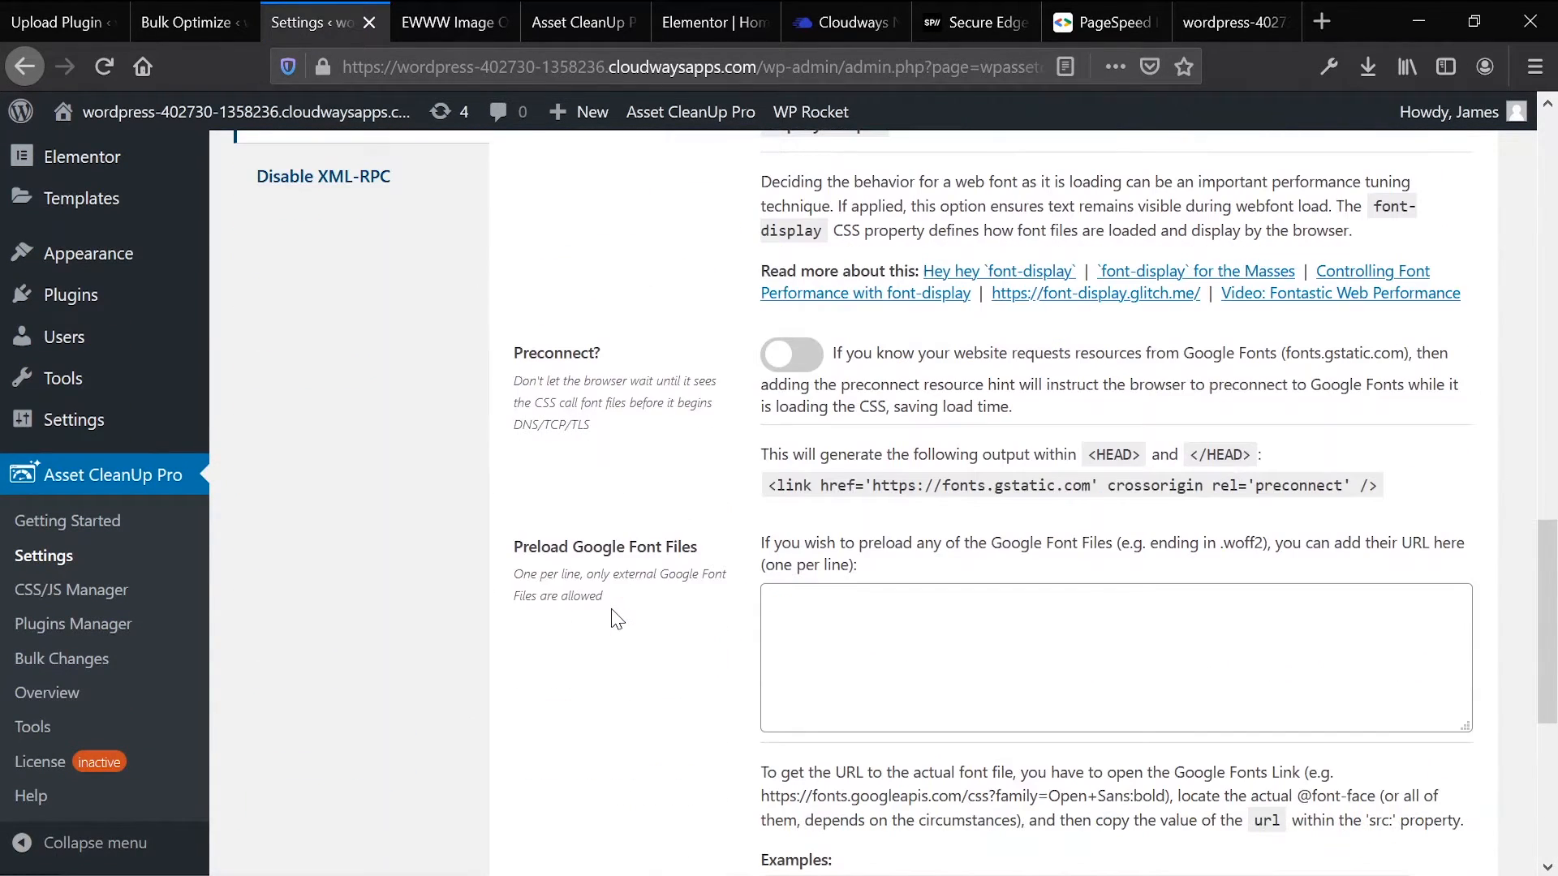
pyautogui.click(1006, 649)
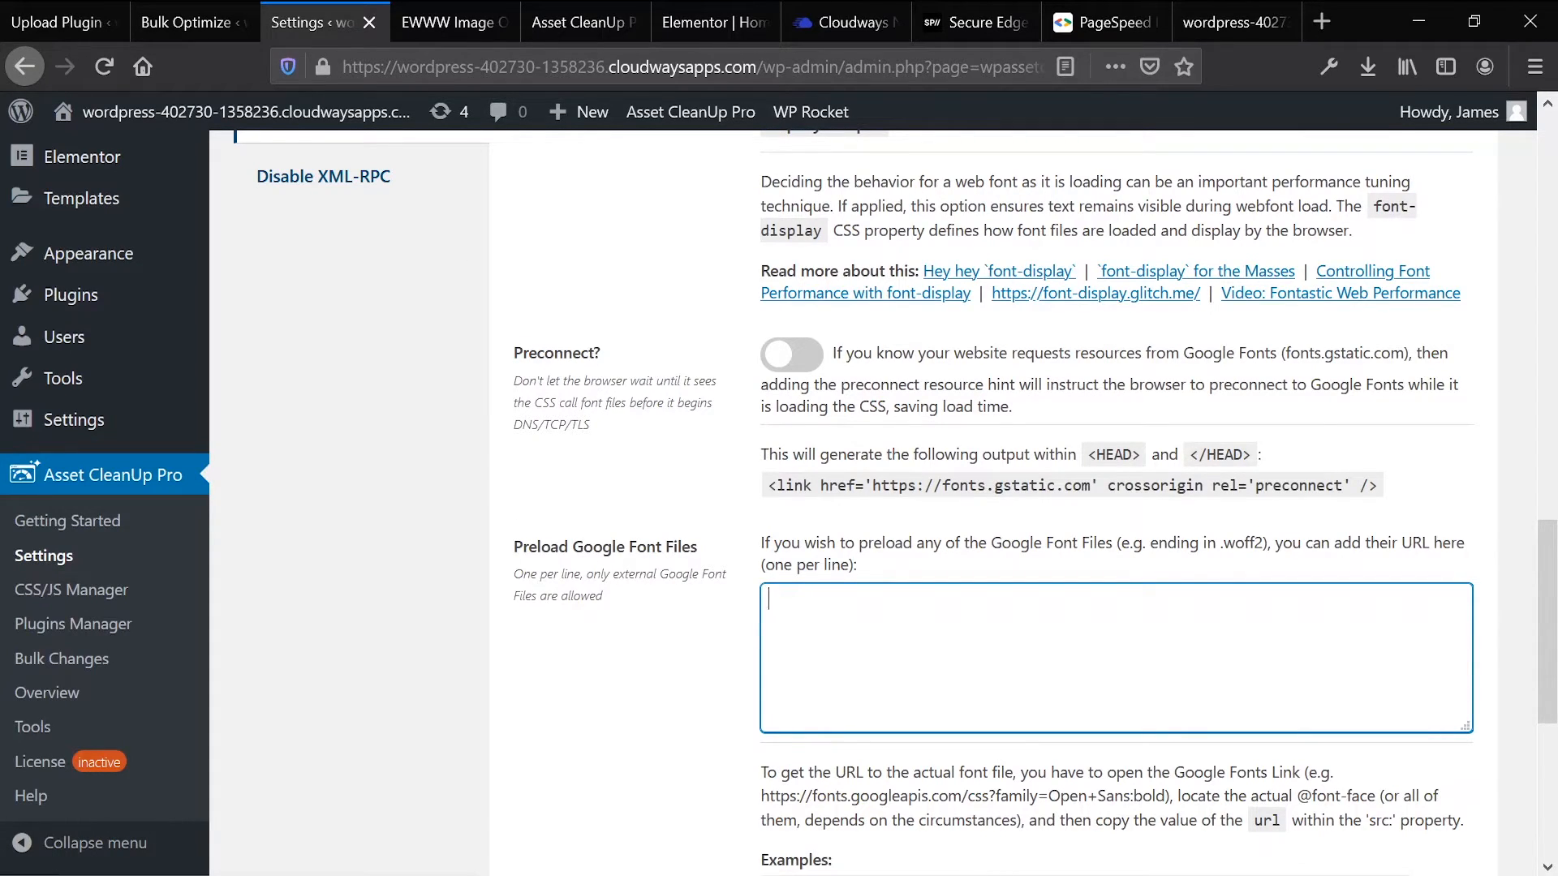
pyautogui.scroll(7, 748, 661)
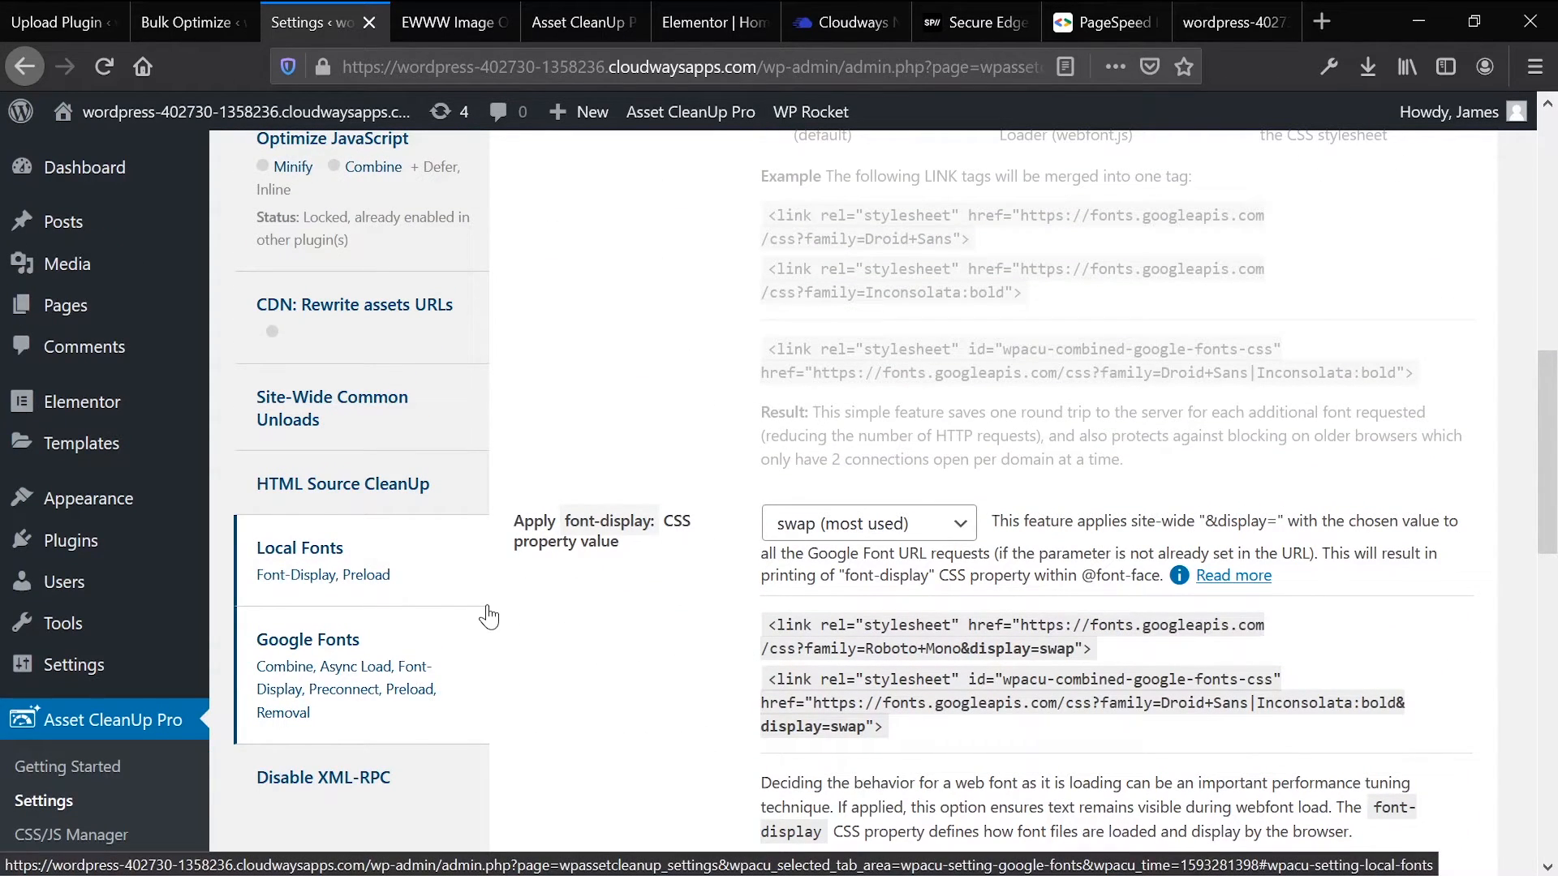
pyautogui.scroll(10, 385, 511)
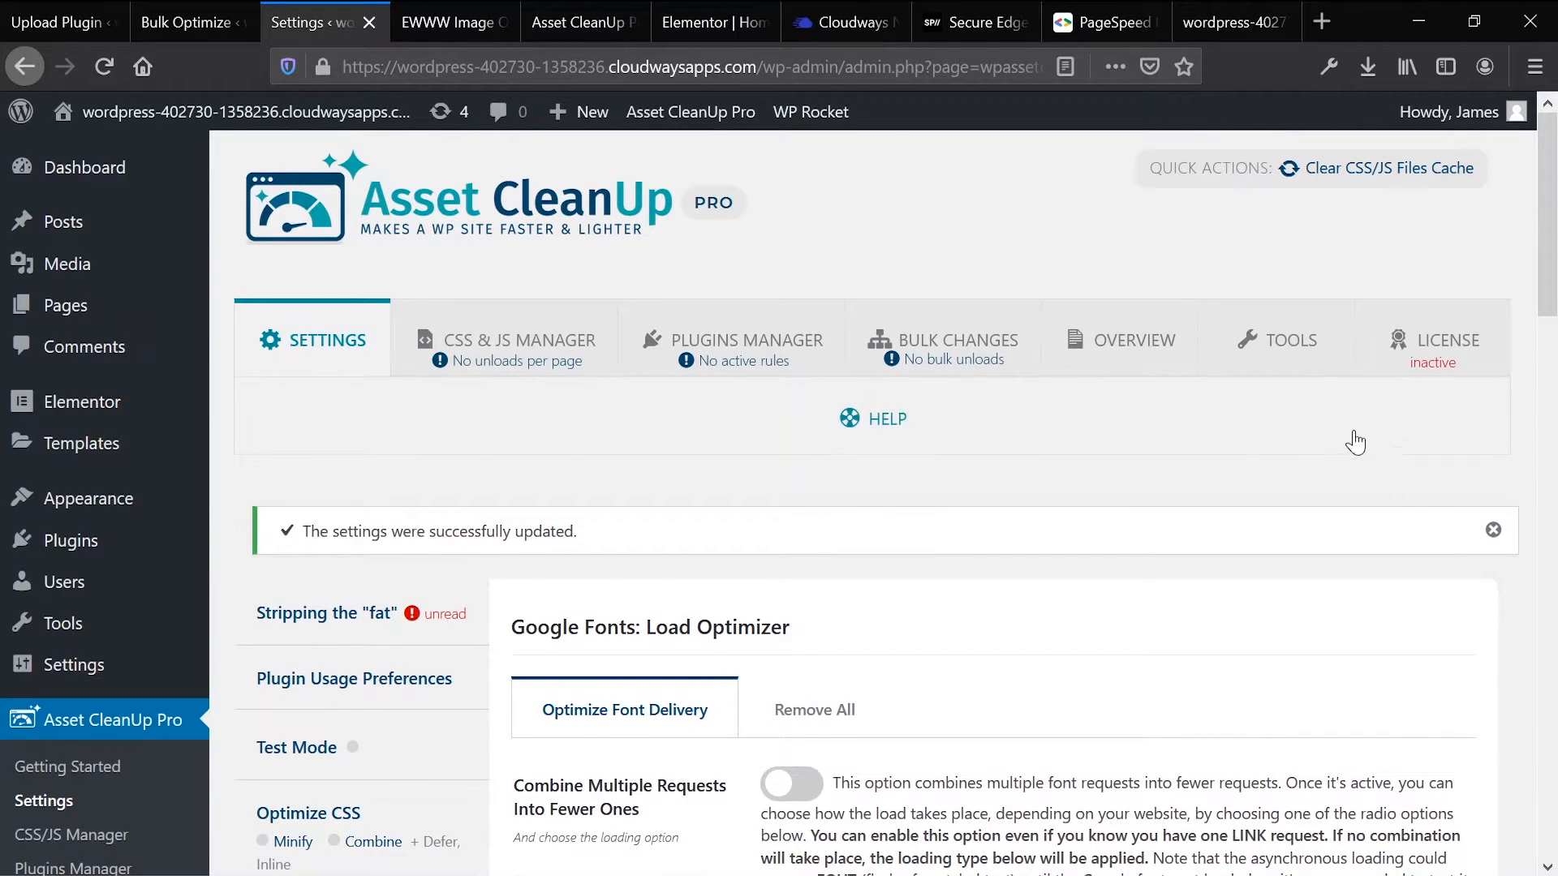
pyautogui.click(1493, 530)
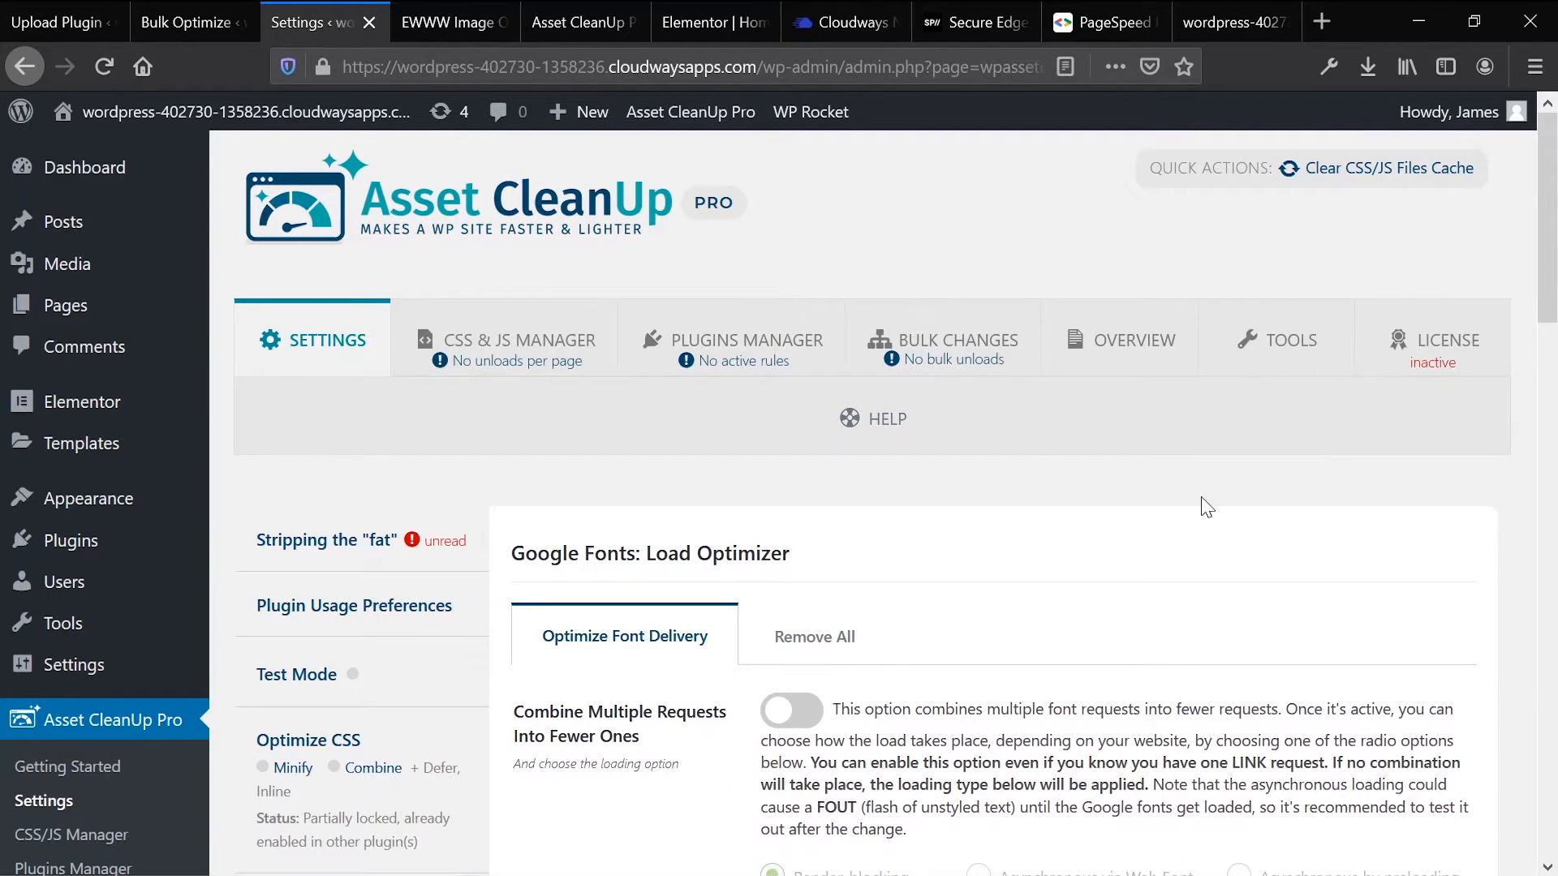
pyautogui.scroll(-5, 920, 545)
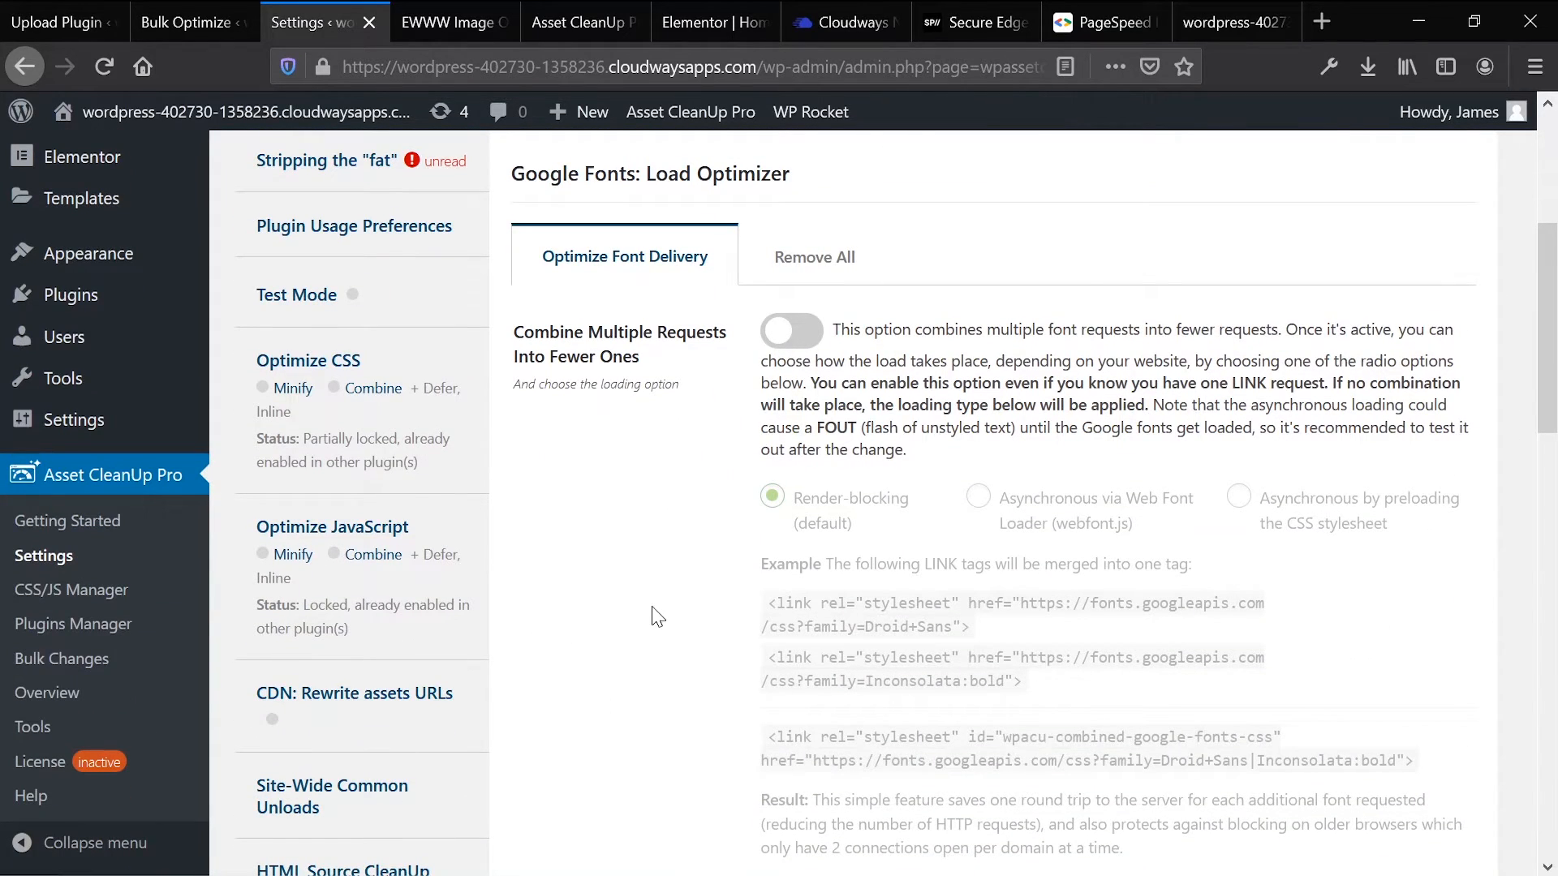
pyautogui.scroll(5, 557, 470)
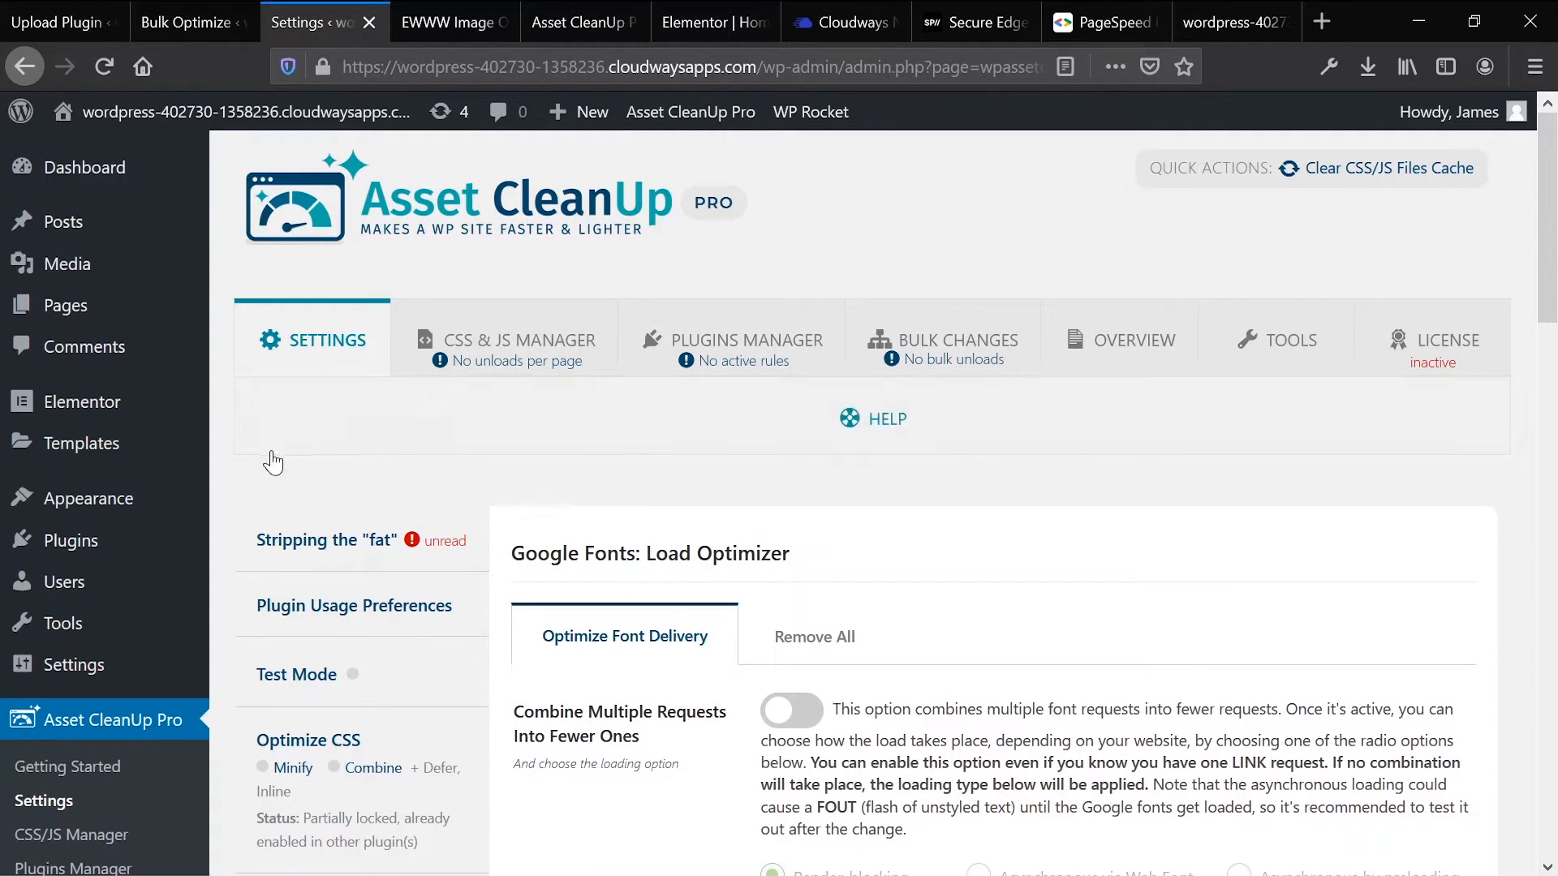
# Step: Open the Home page from the site's page list for editing in the WordPress editor
pyautogui.moveTo(143, 551)
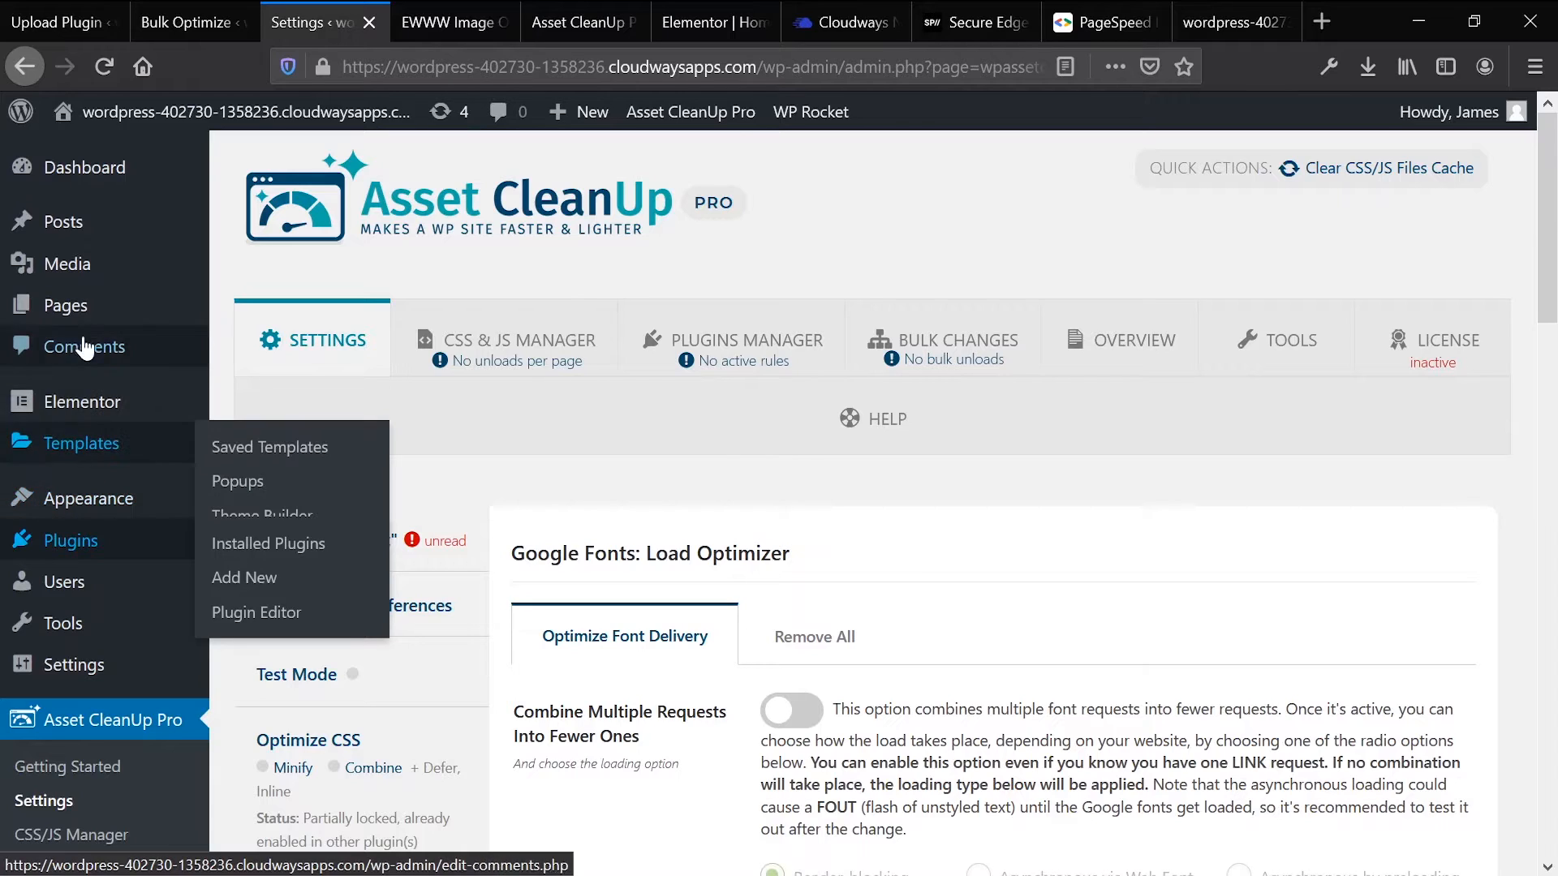
pyautogui.moveTo(71, 304)
pyautogui.click(122, 313)
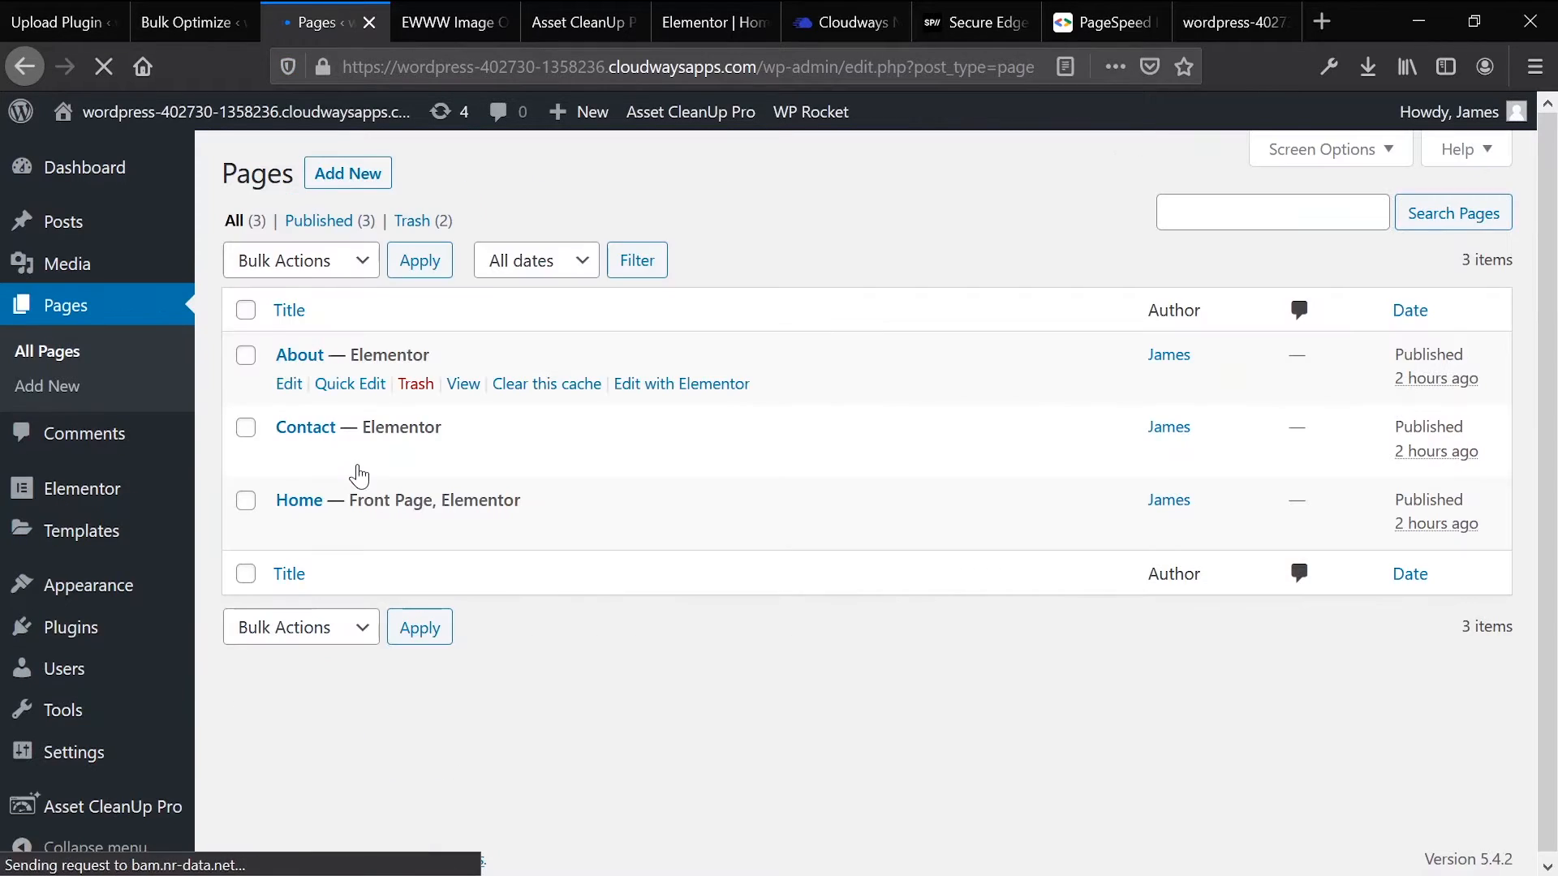
pyautogui.click(299, 538)
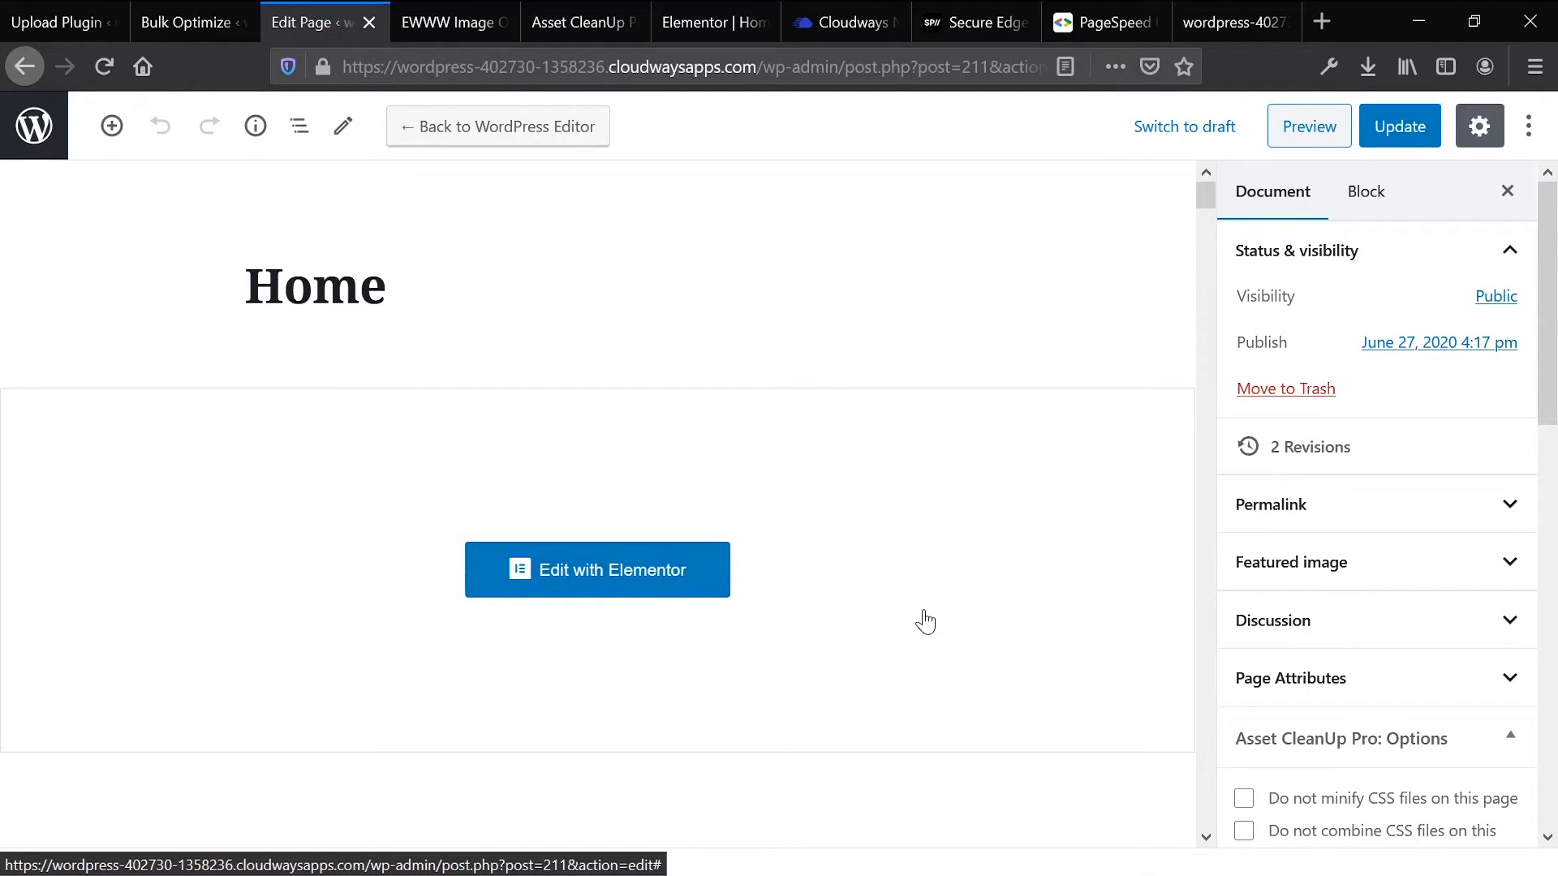
# Step: Examine the preload, location and unload options of the google-fonts-1 stylesheet in the Home page's Asset CleanUp Pro CSS & JavaScript Manager
pyautogui.scroll(-8, 924, 622)
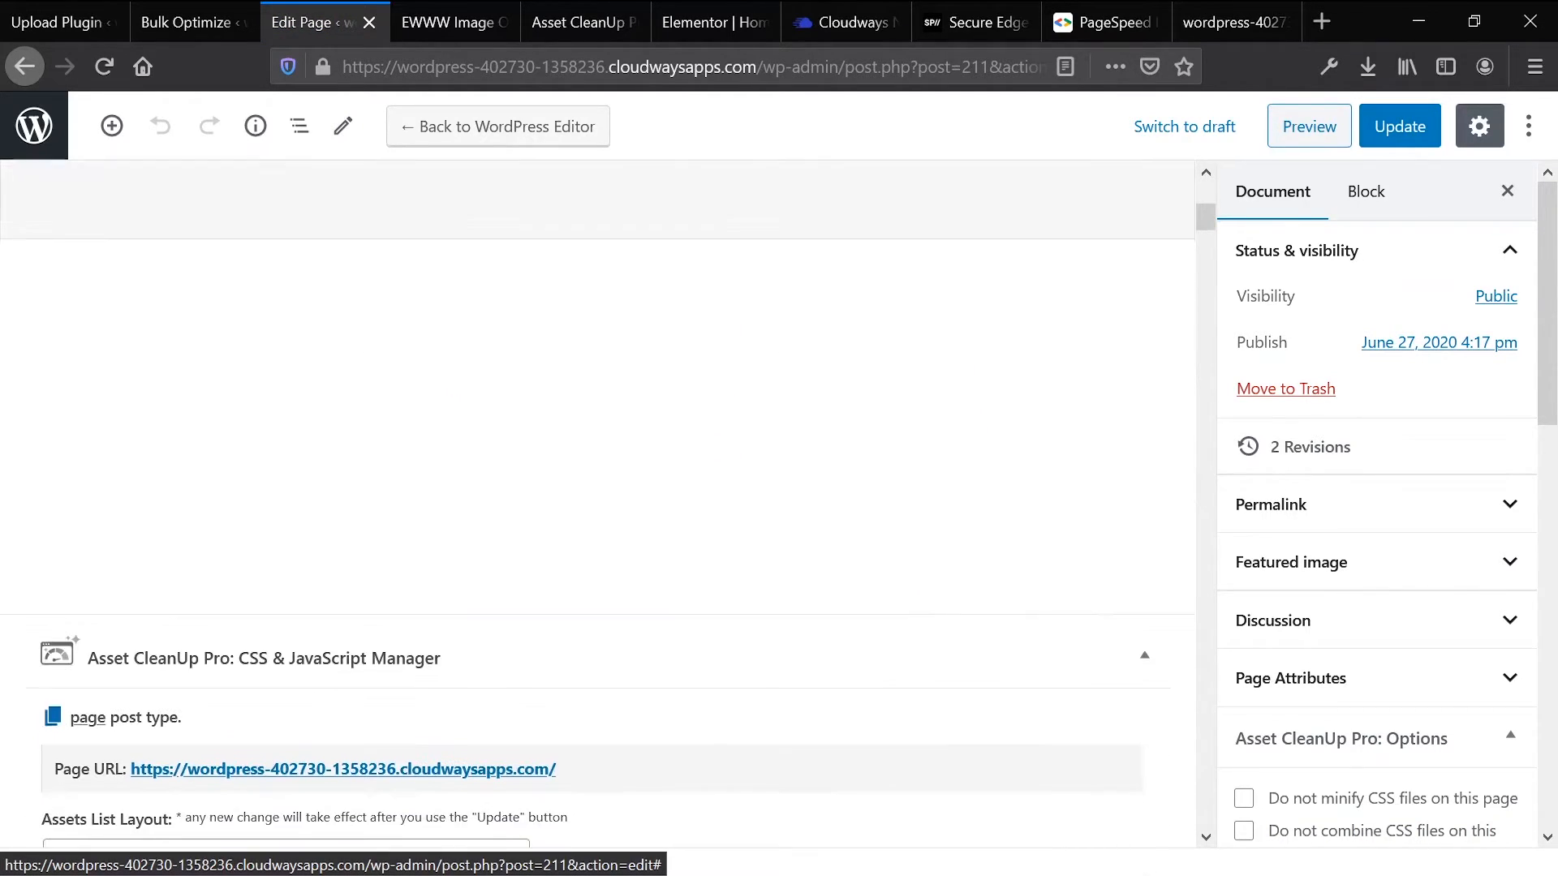
pyautogui.scroll(-2, 926, 625)
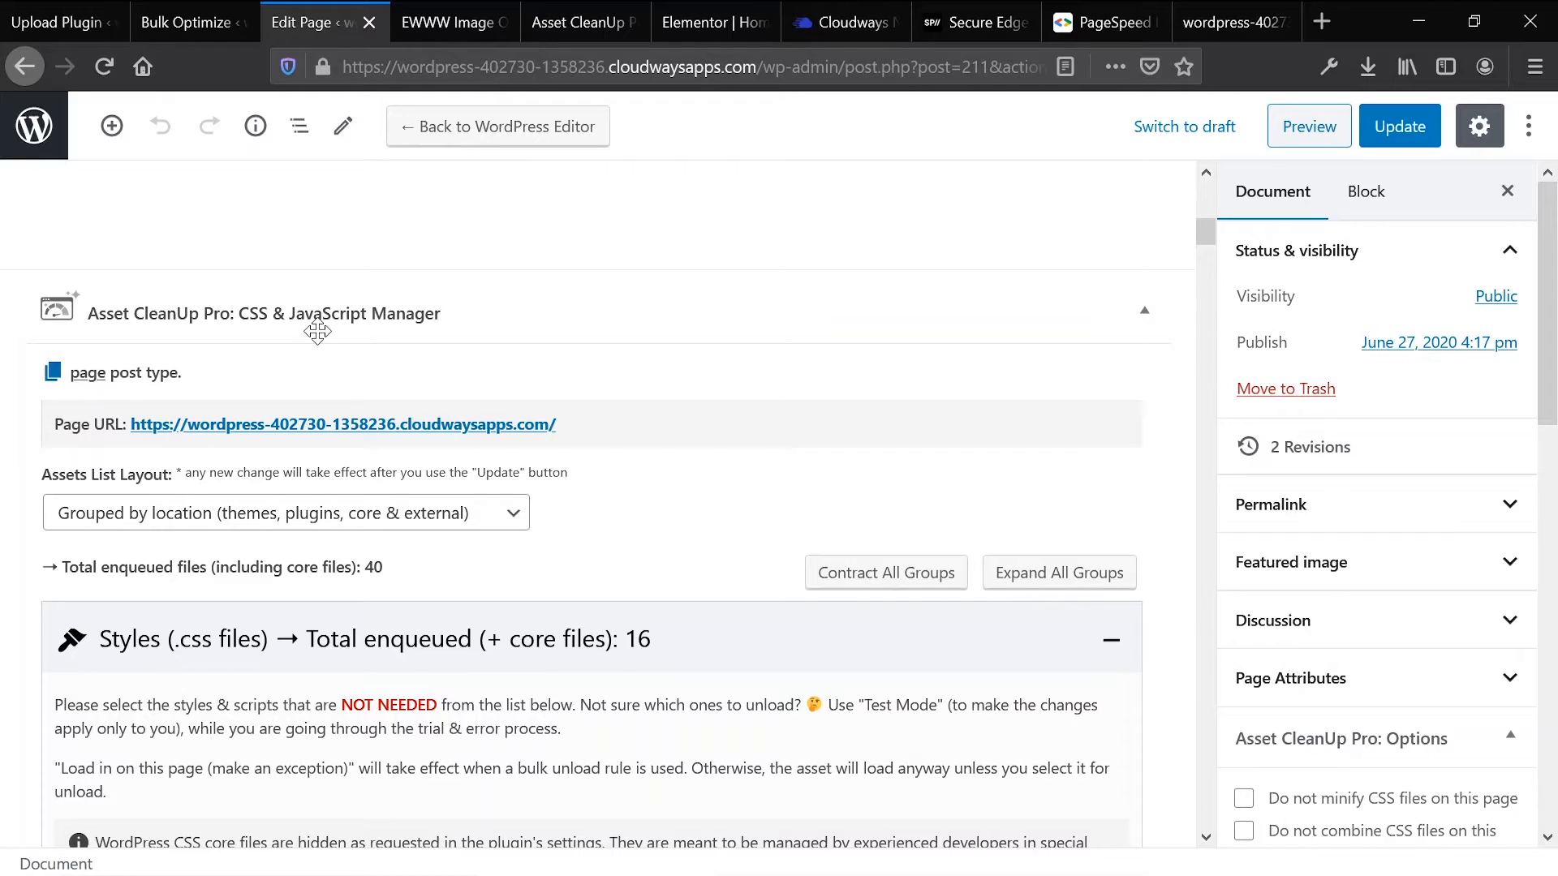
pyautogui.scroll(-2, 516, 332)
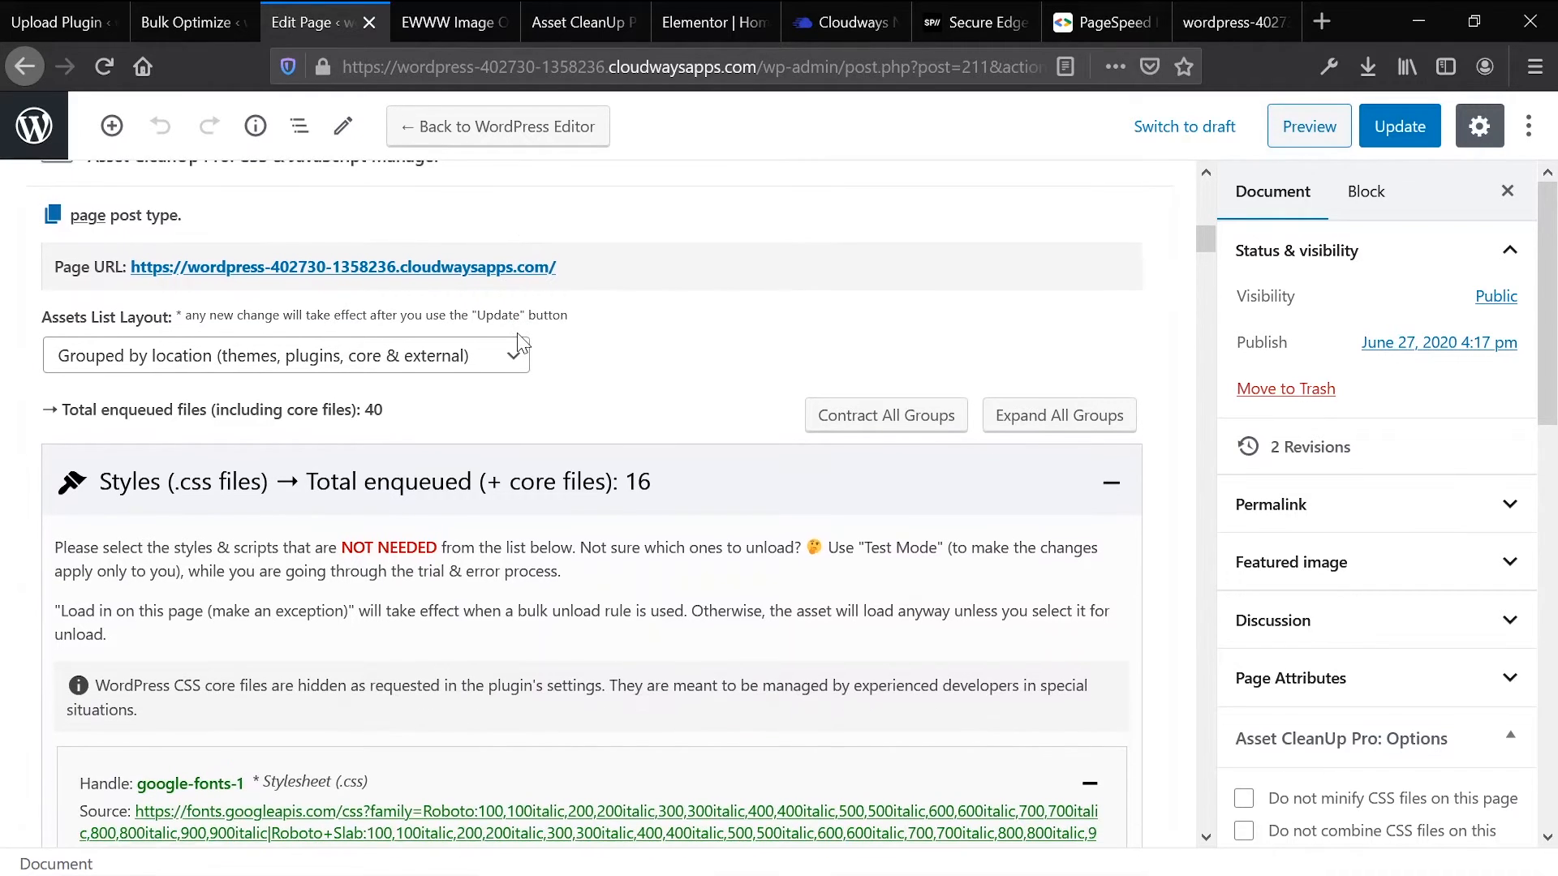
pyautogui.scroll(-2, 582, 367)
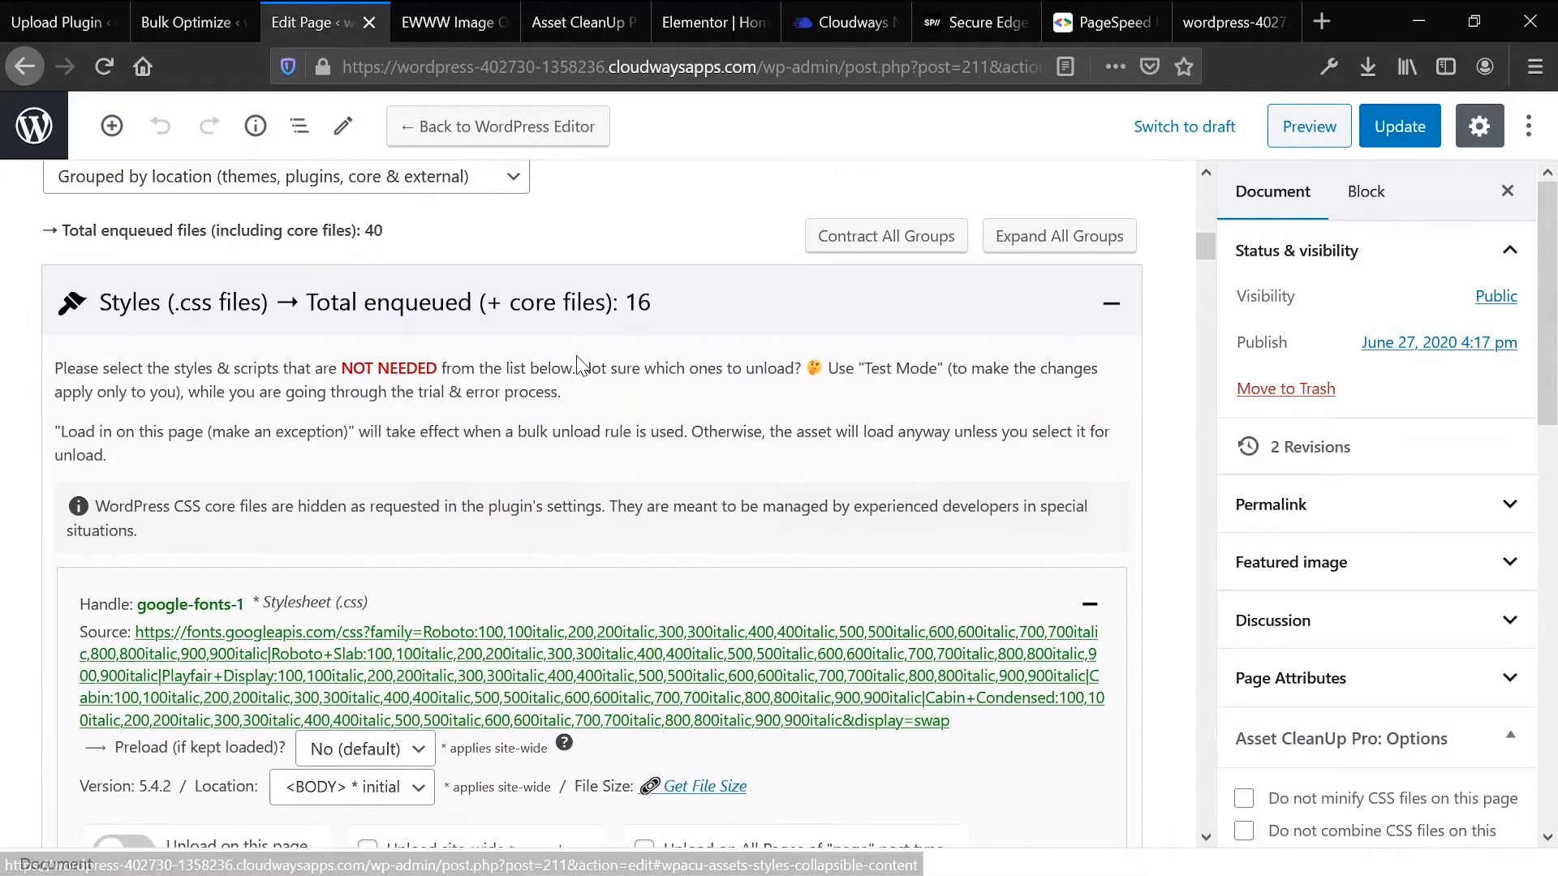
pyautogui.scroll(-3, 583, 362)
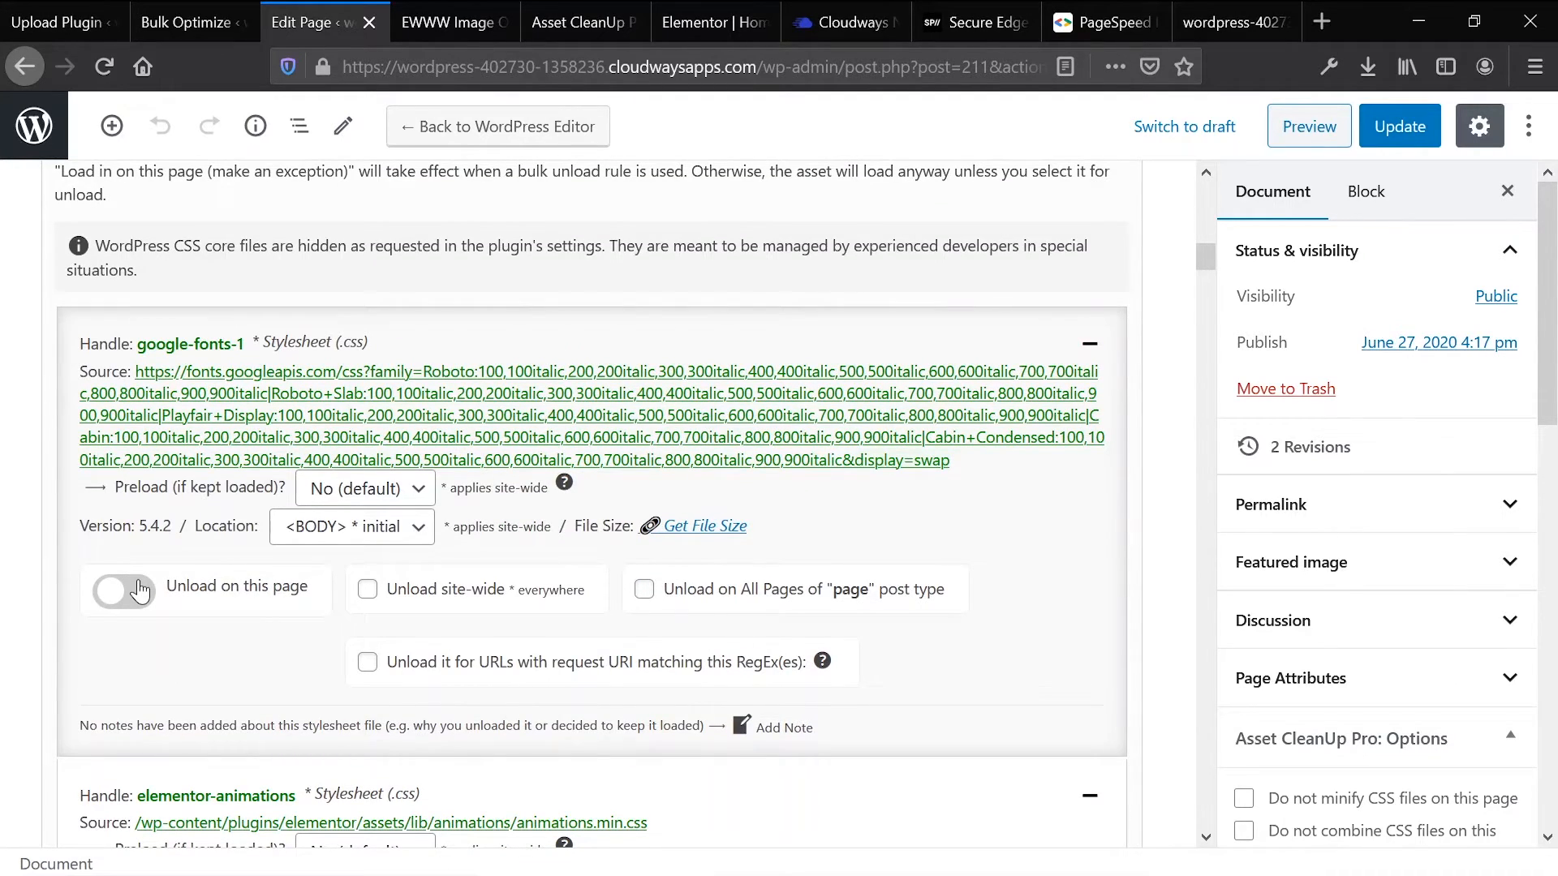
pyautogui.scroll(-2, 139, 590)
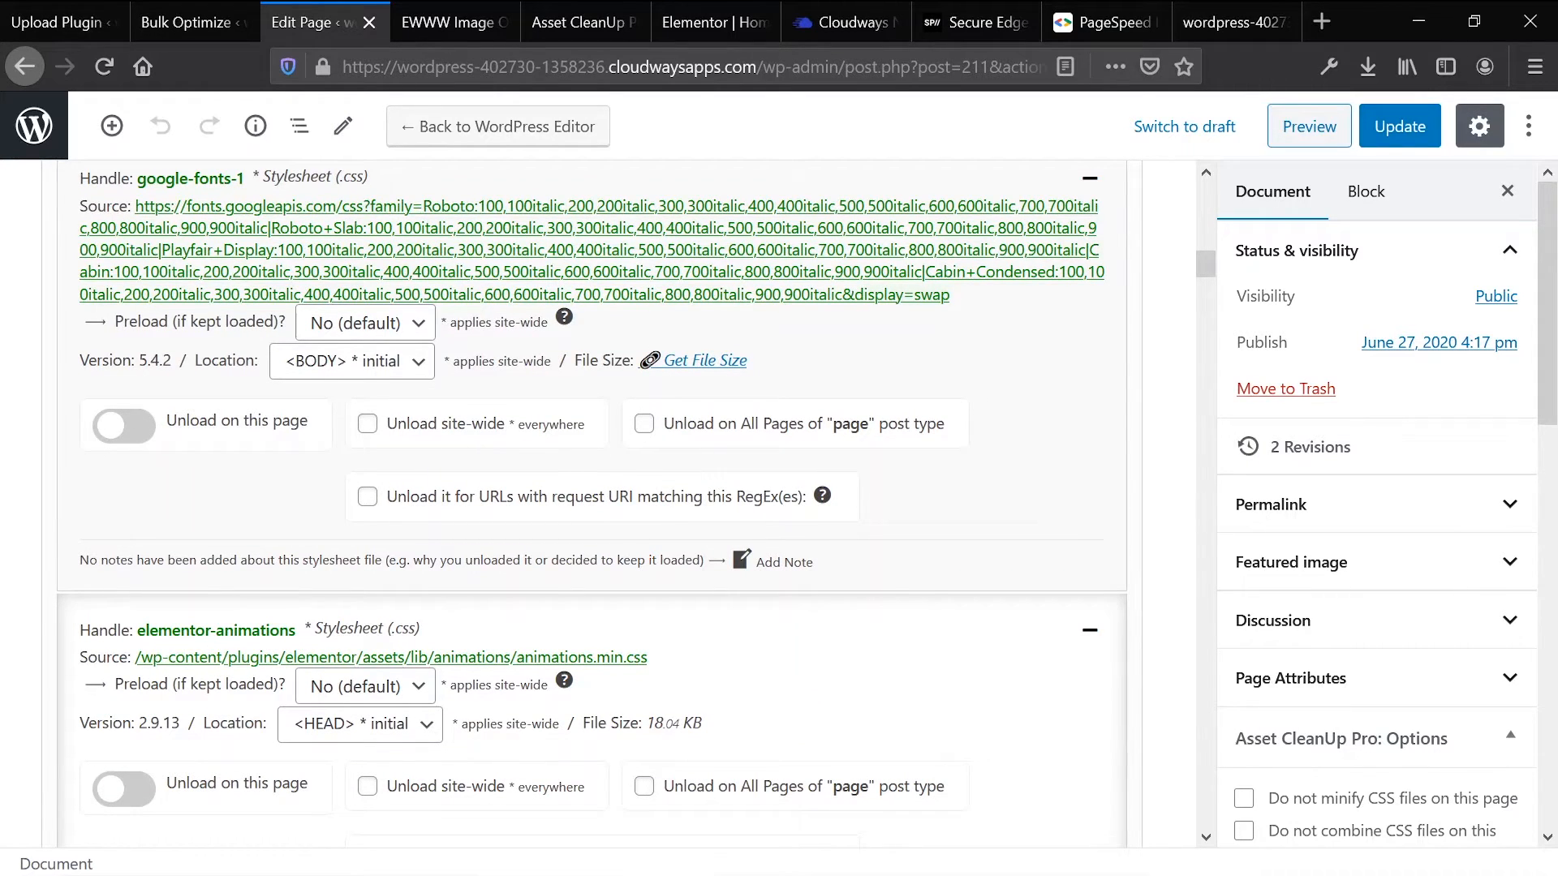
# Step: Look through the Elementor stylesheets enqueued on the Home page, from elementor-animations to elementor-post-179, for ones that could be unloaded
pyautogui.tripleClick(406, 632)
pyautogui.scroll(-5, 406, 634)
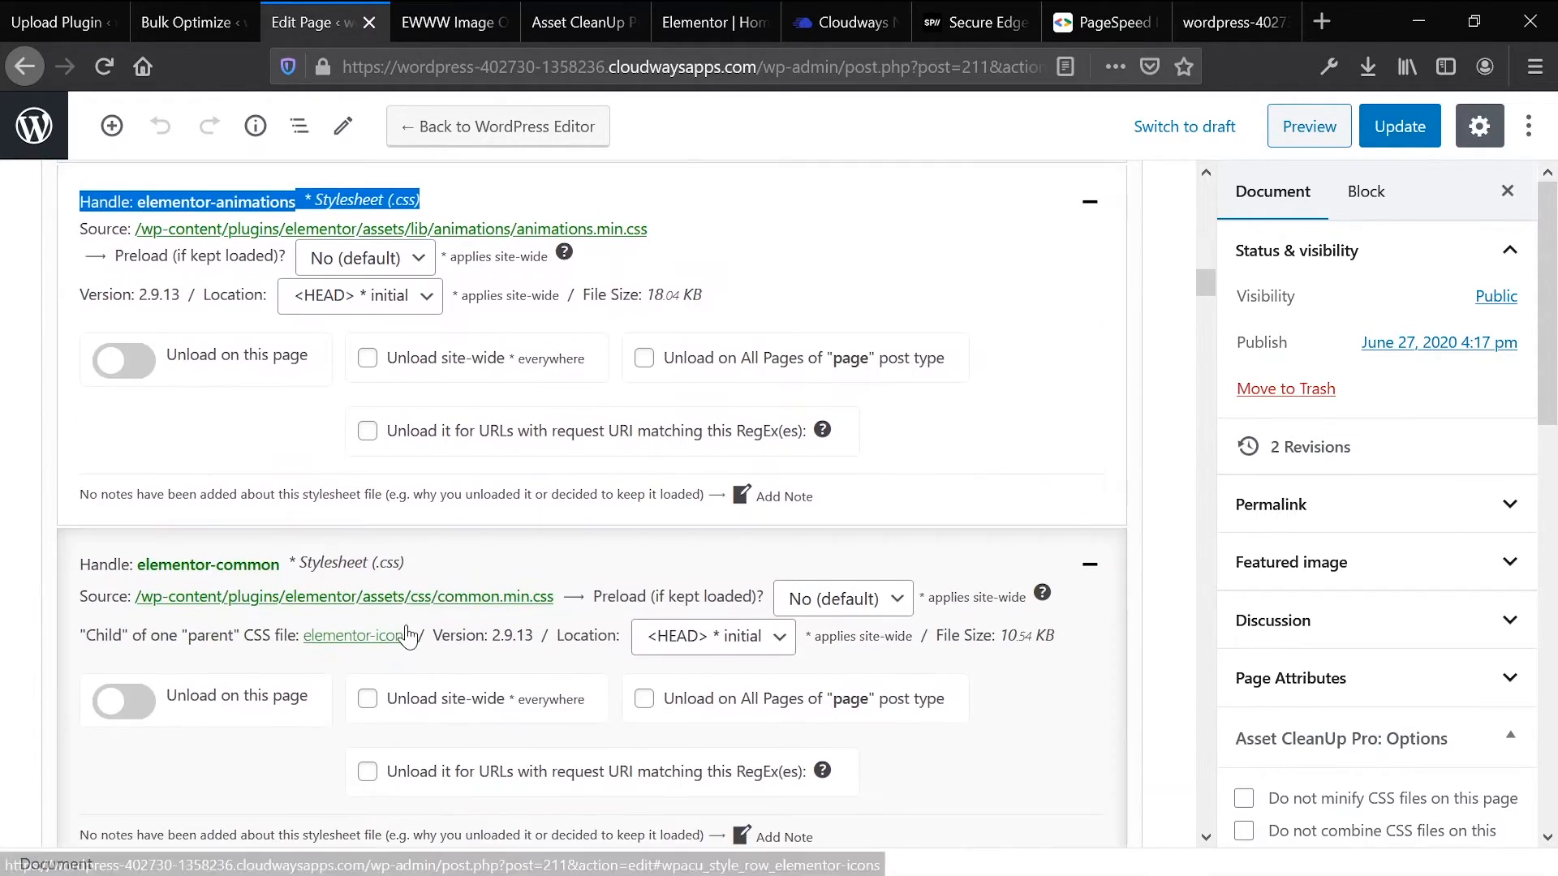
pyautogui.scroll(-4, 406, 634)
pyautogui.scroll(-10, 406, 641)
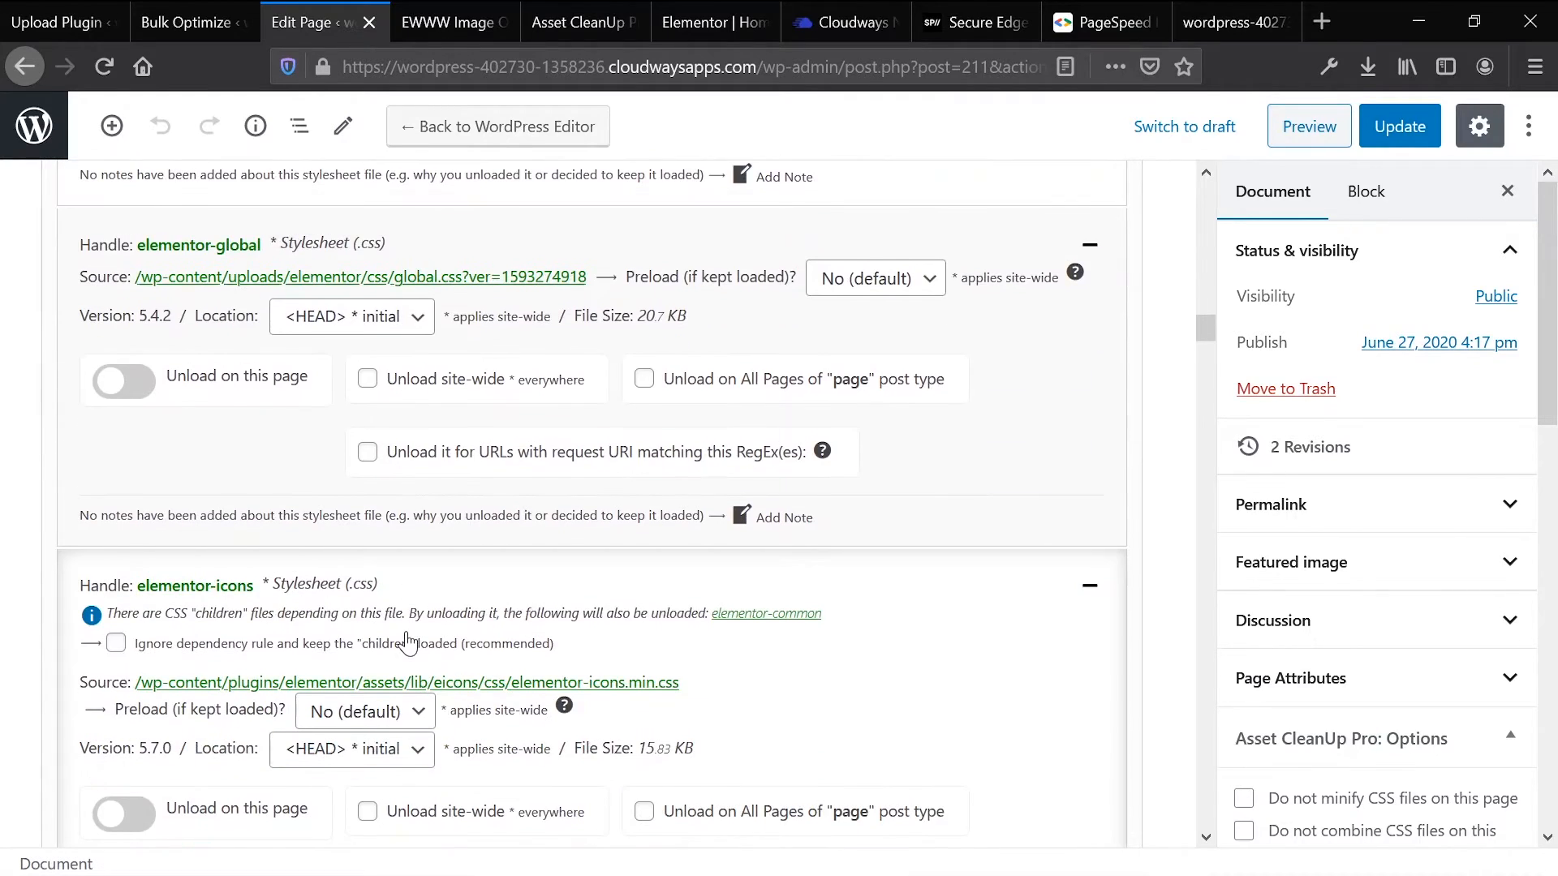
pyautogui.scroll(-1, 408, 644)
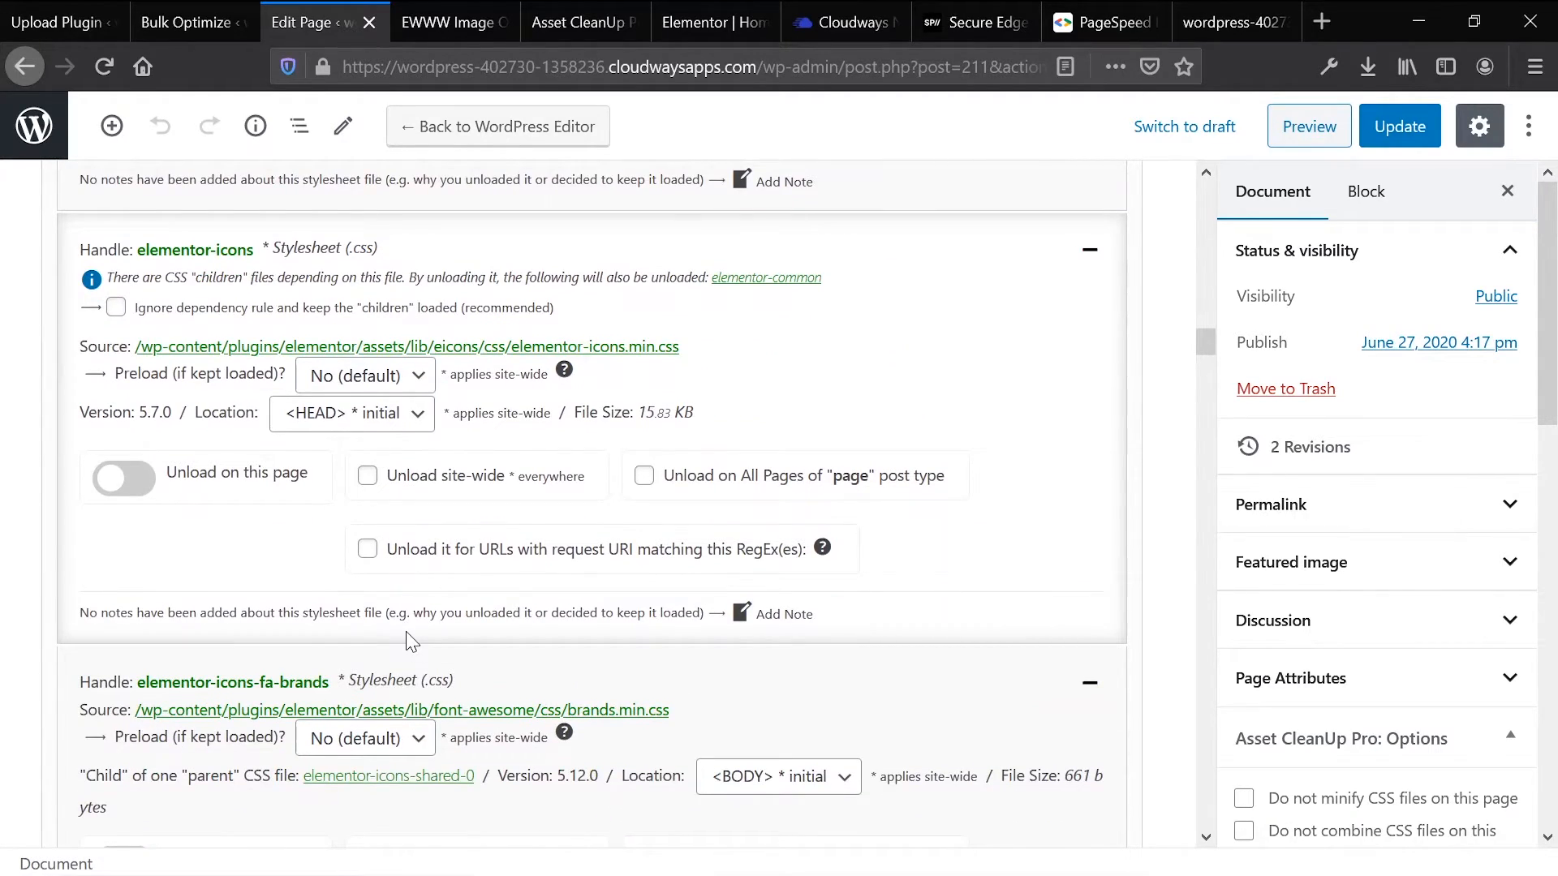
pyautogui.scroll(-4, 409, 641)
pyautogui.scroll(2, 408, 641)
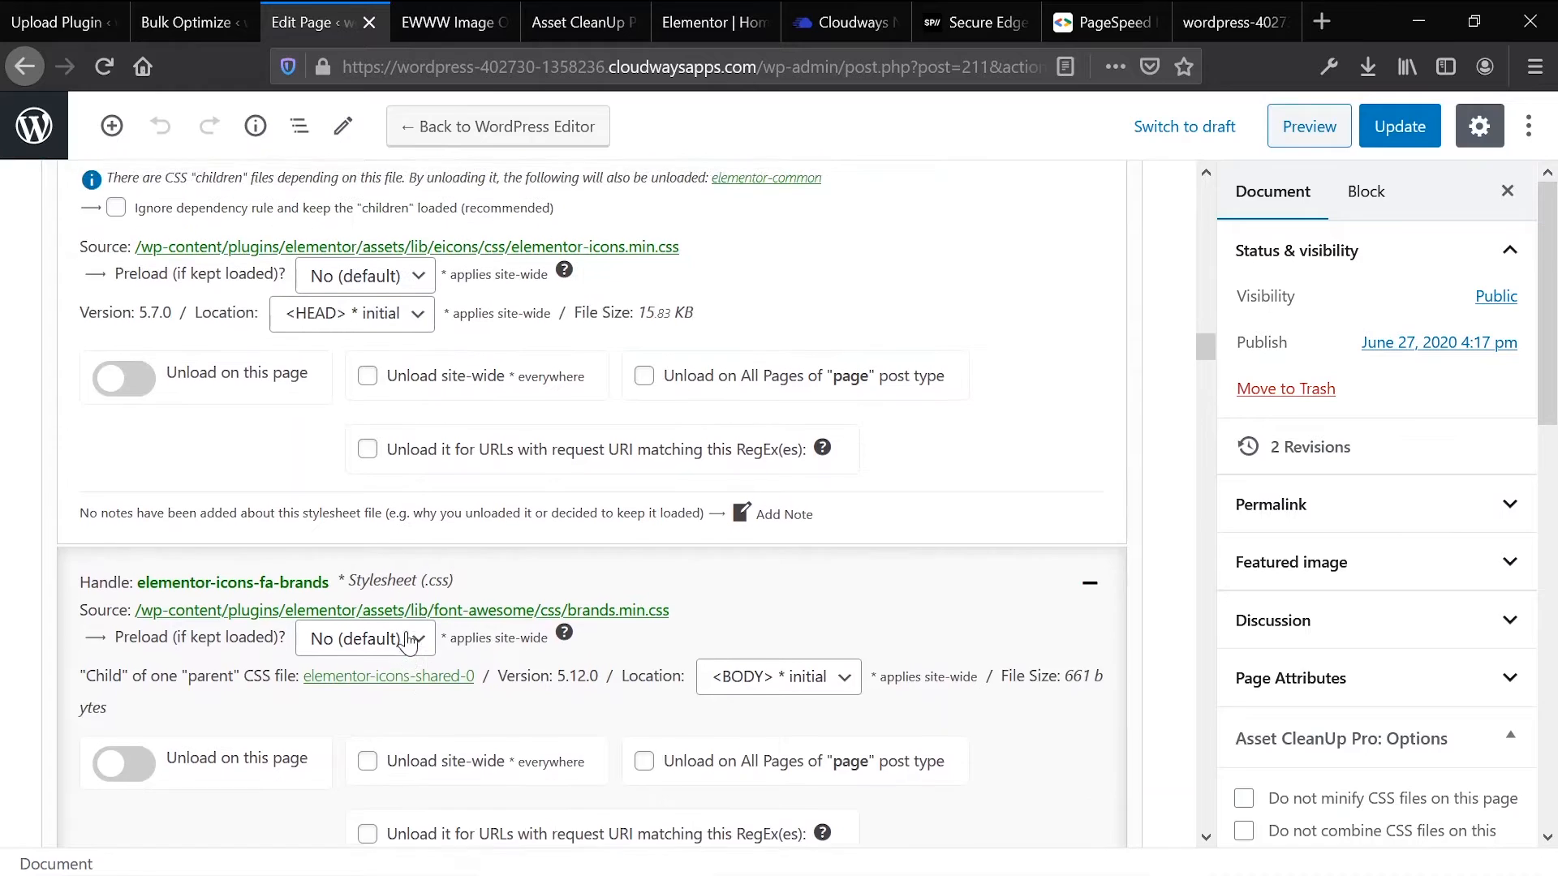
pyautogui.scroll(2, 408, 641)
pyautogui.scroll(-12, 410, 641)
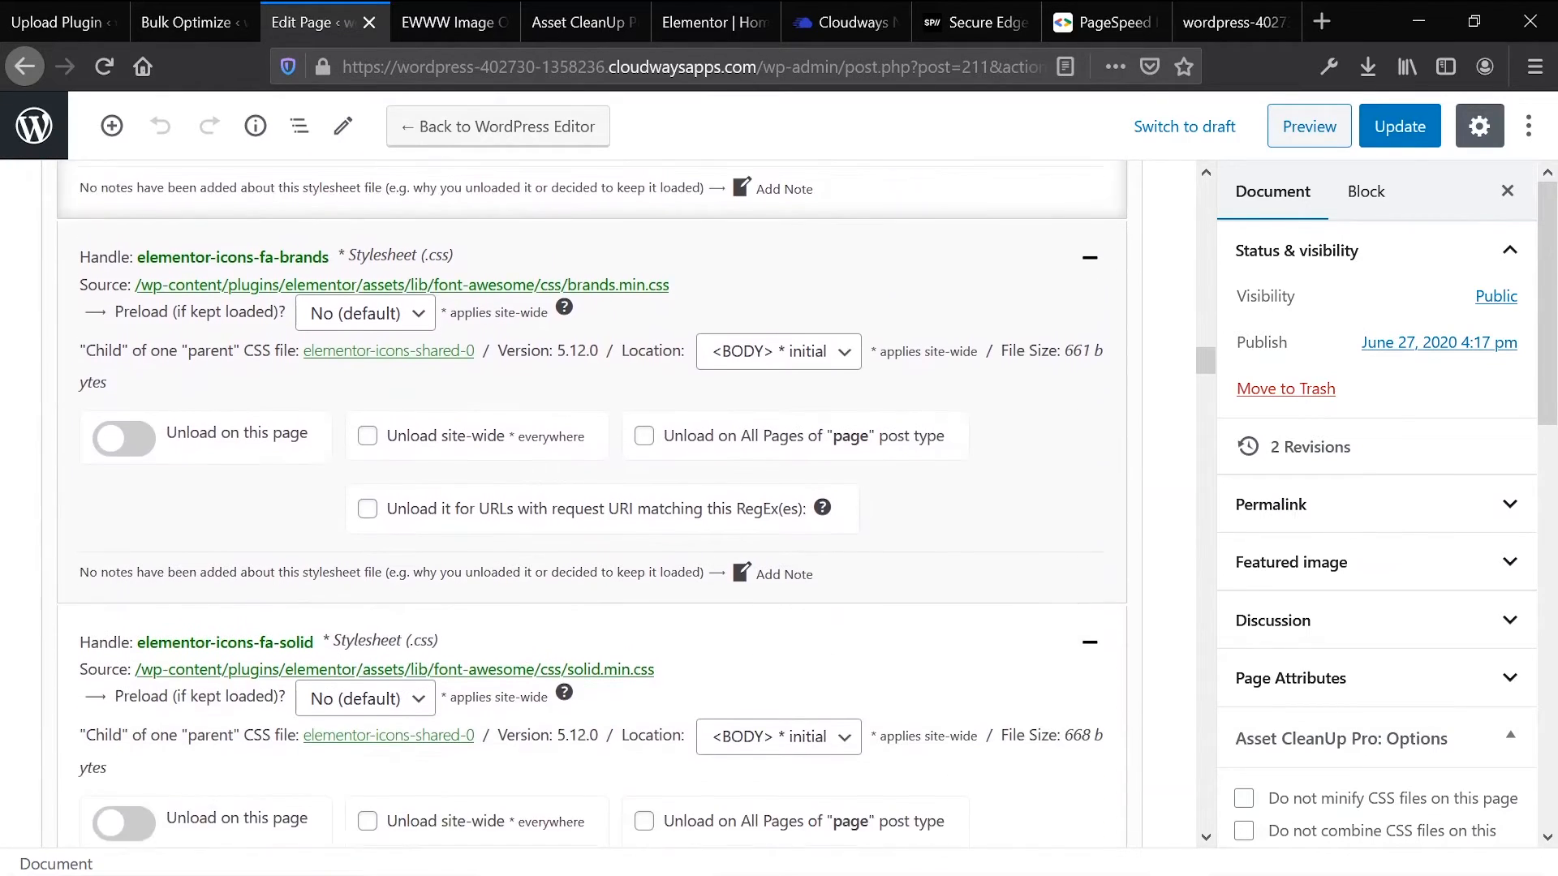
pyautogui.scroll(-4, 408, 638)
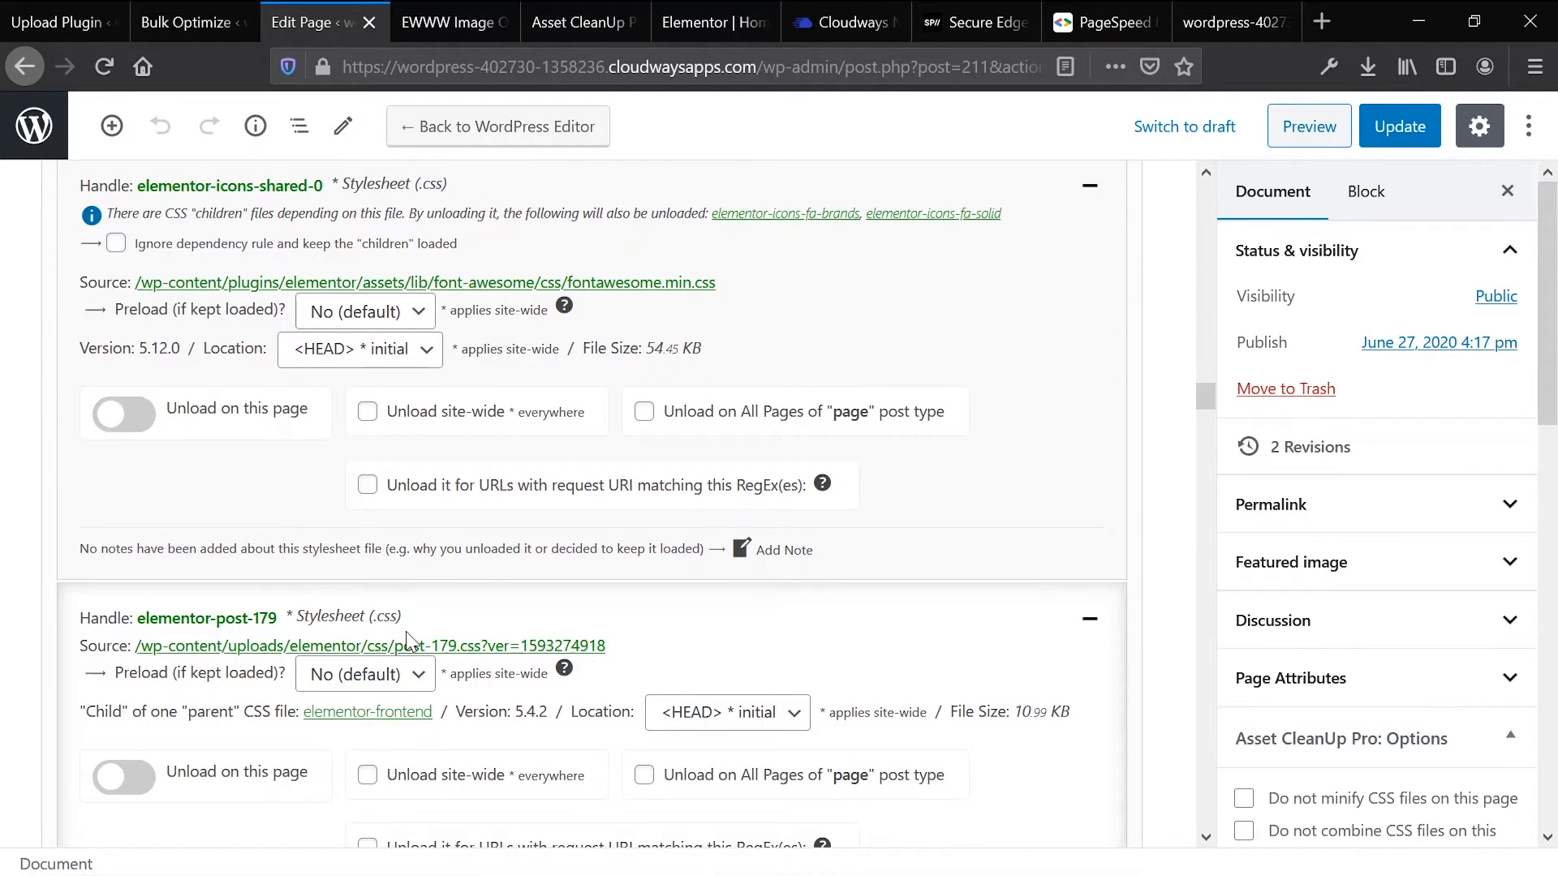
pyautogui.scroll(-3, 406, 633)
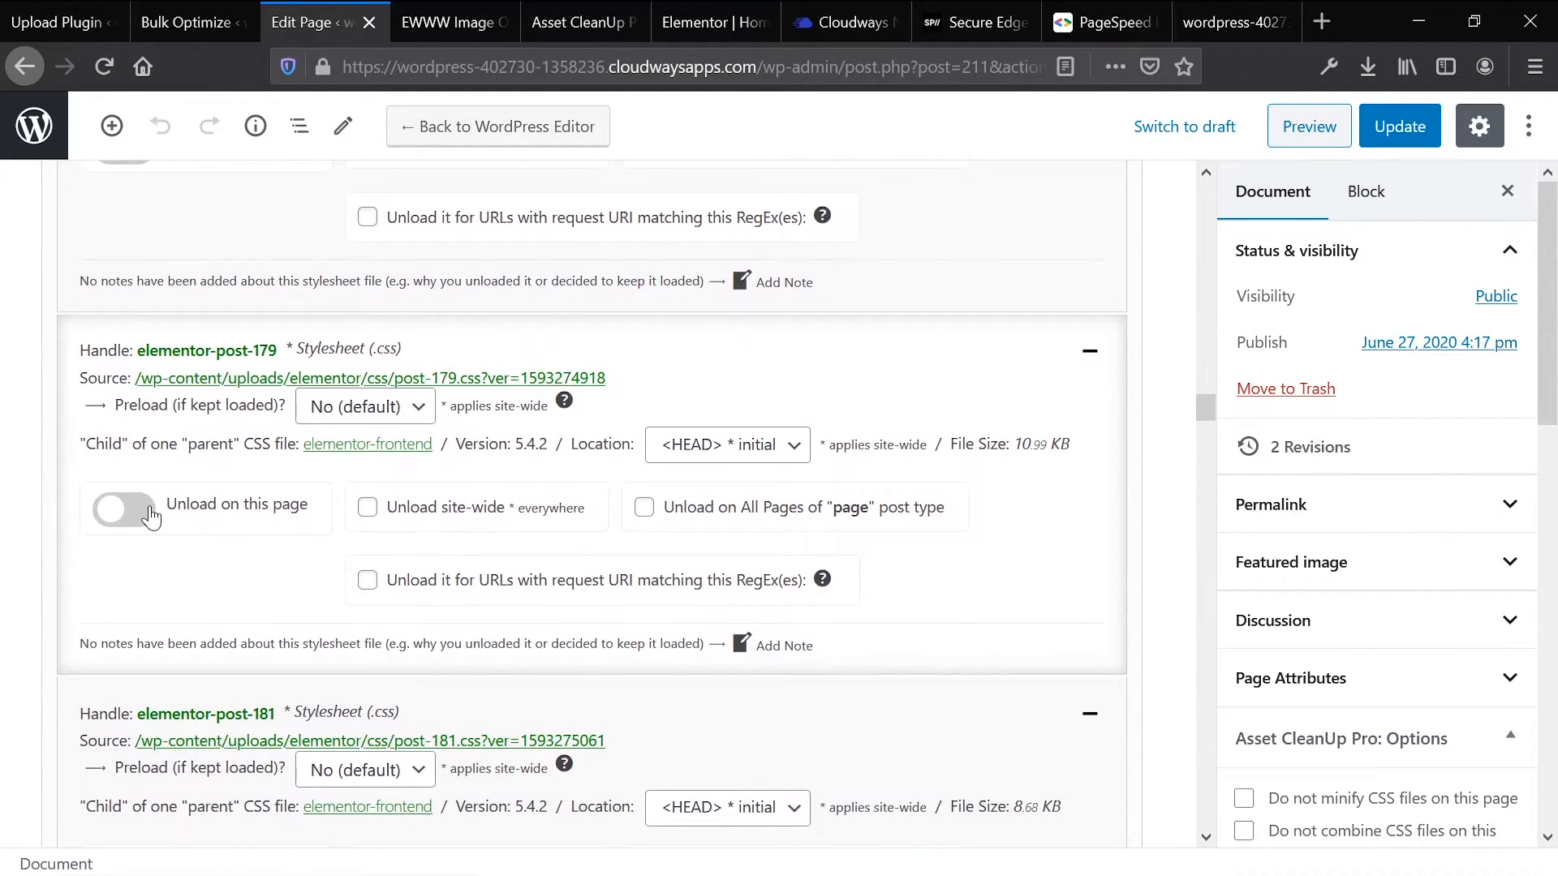
pyautogui.scroll(9, 150, 516)
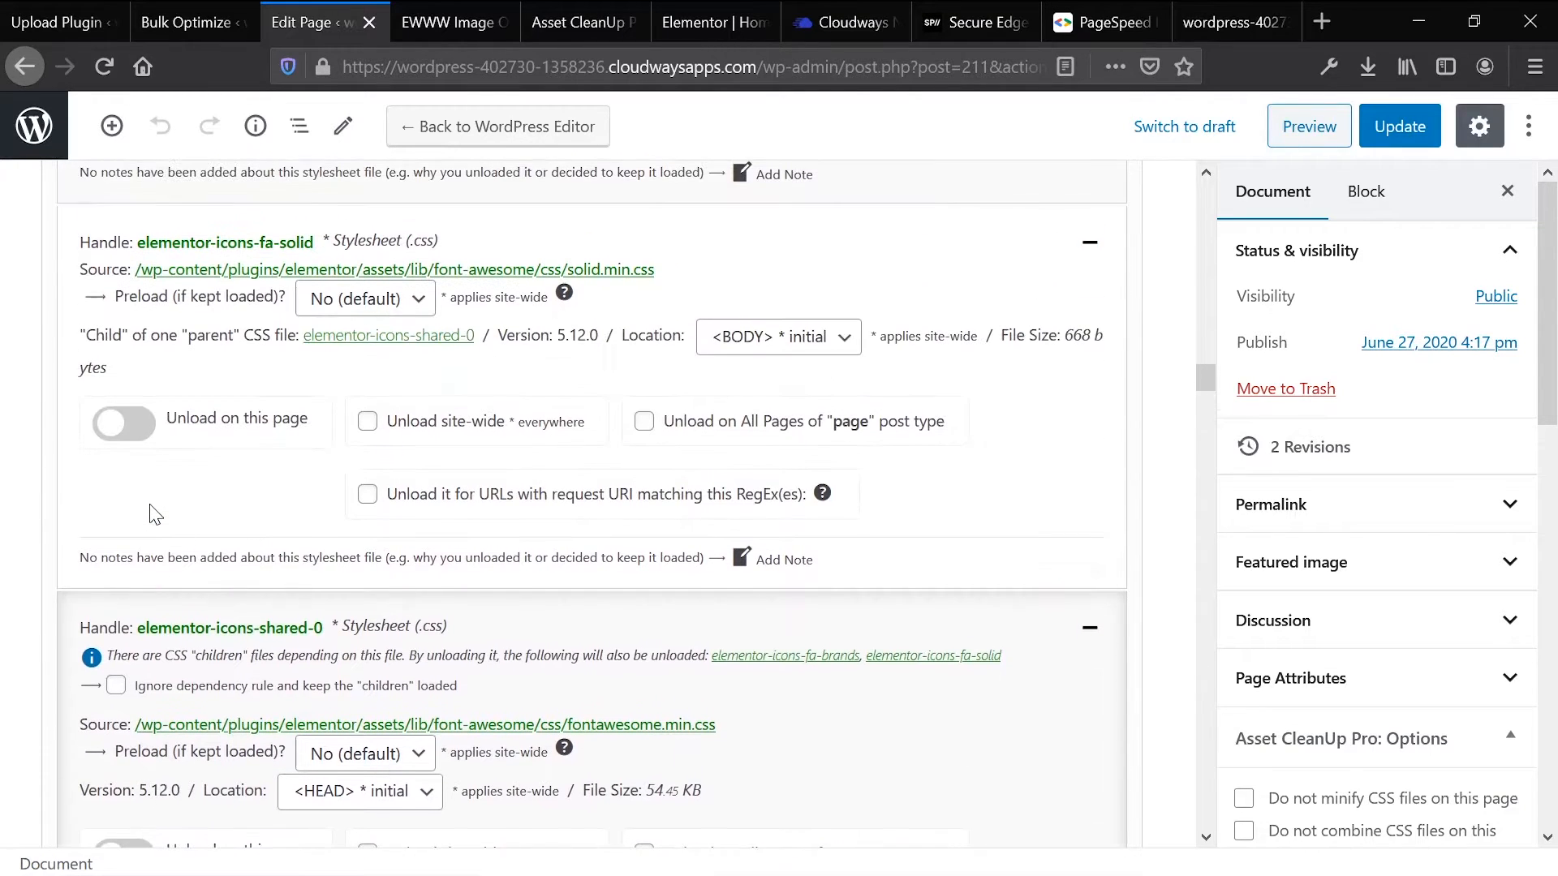
pyautogui.scroll(5, 150, 515)
pyautogui.scroll(2, 150, 516)
pyautogui.scroll(3, 149, 504)
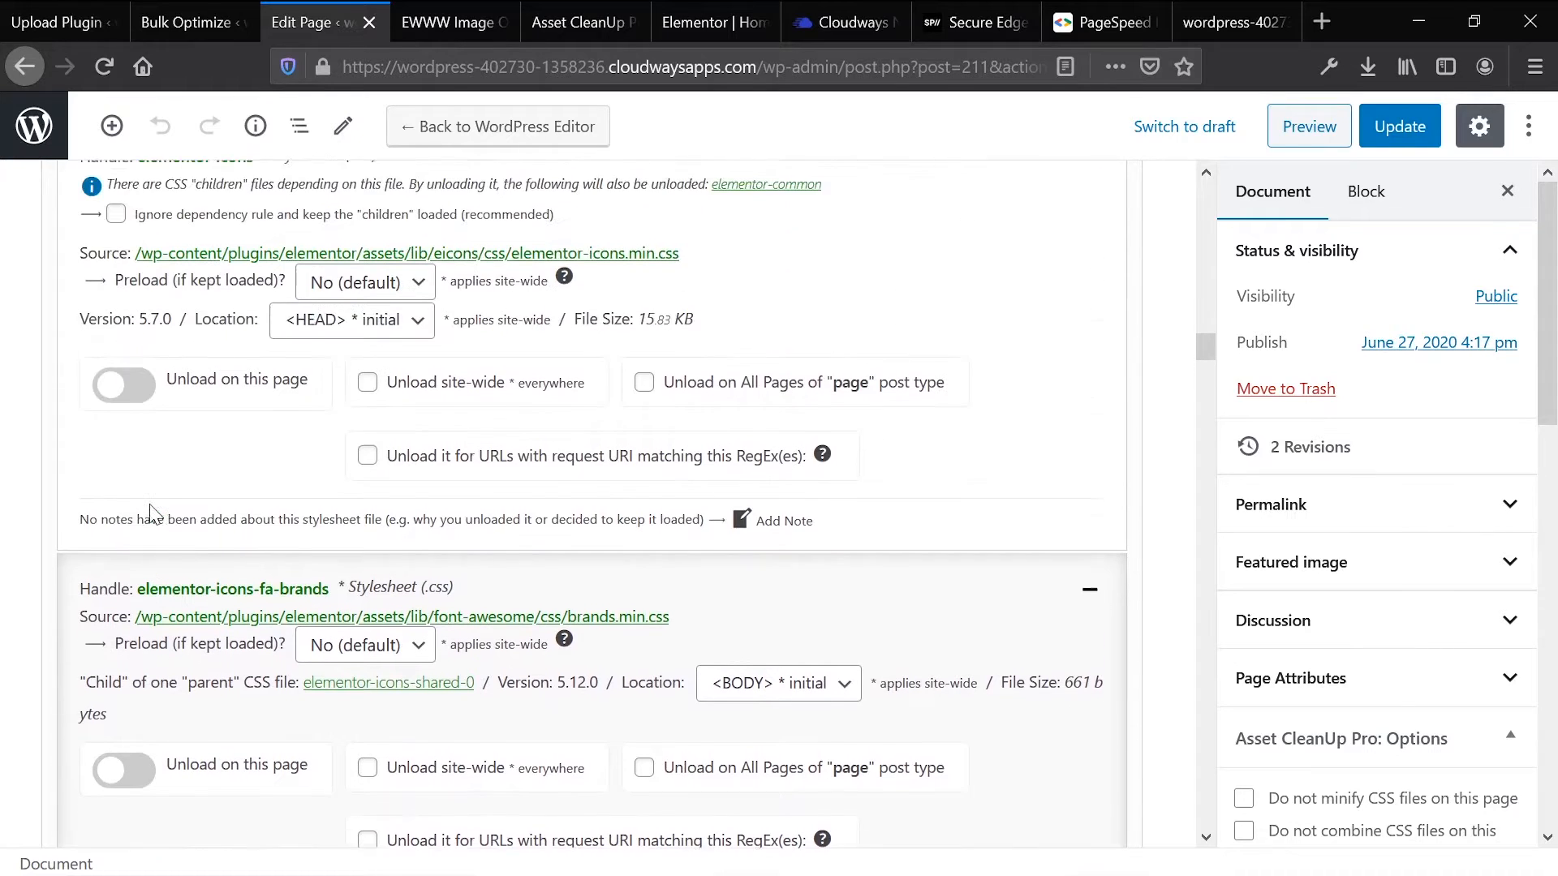
# Step: Examine the live Home page from its header to its footer to check which icons it uses
pyautogui.click(1215, 9)
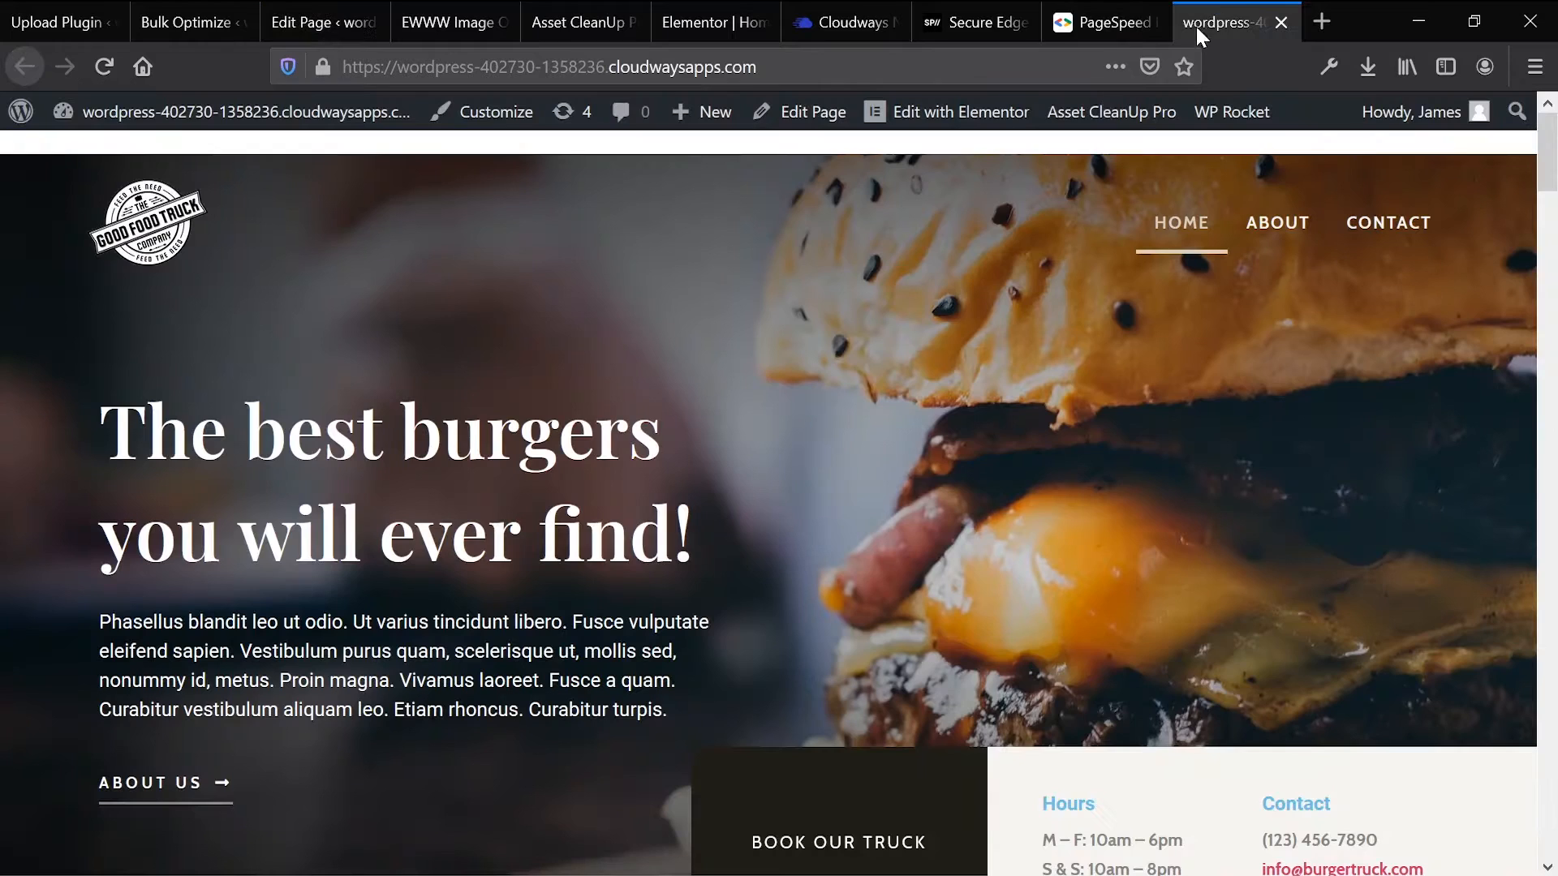
pyautogui.scroll(-15, 954, 283)
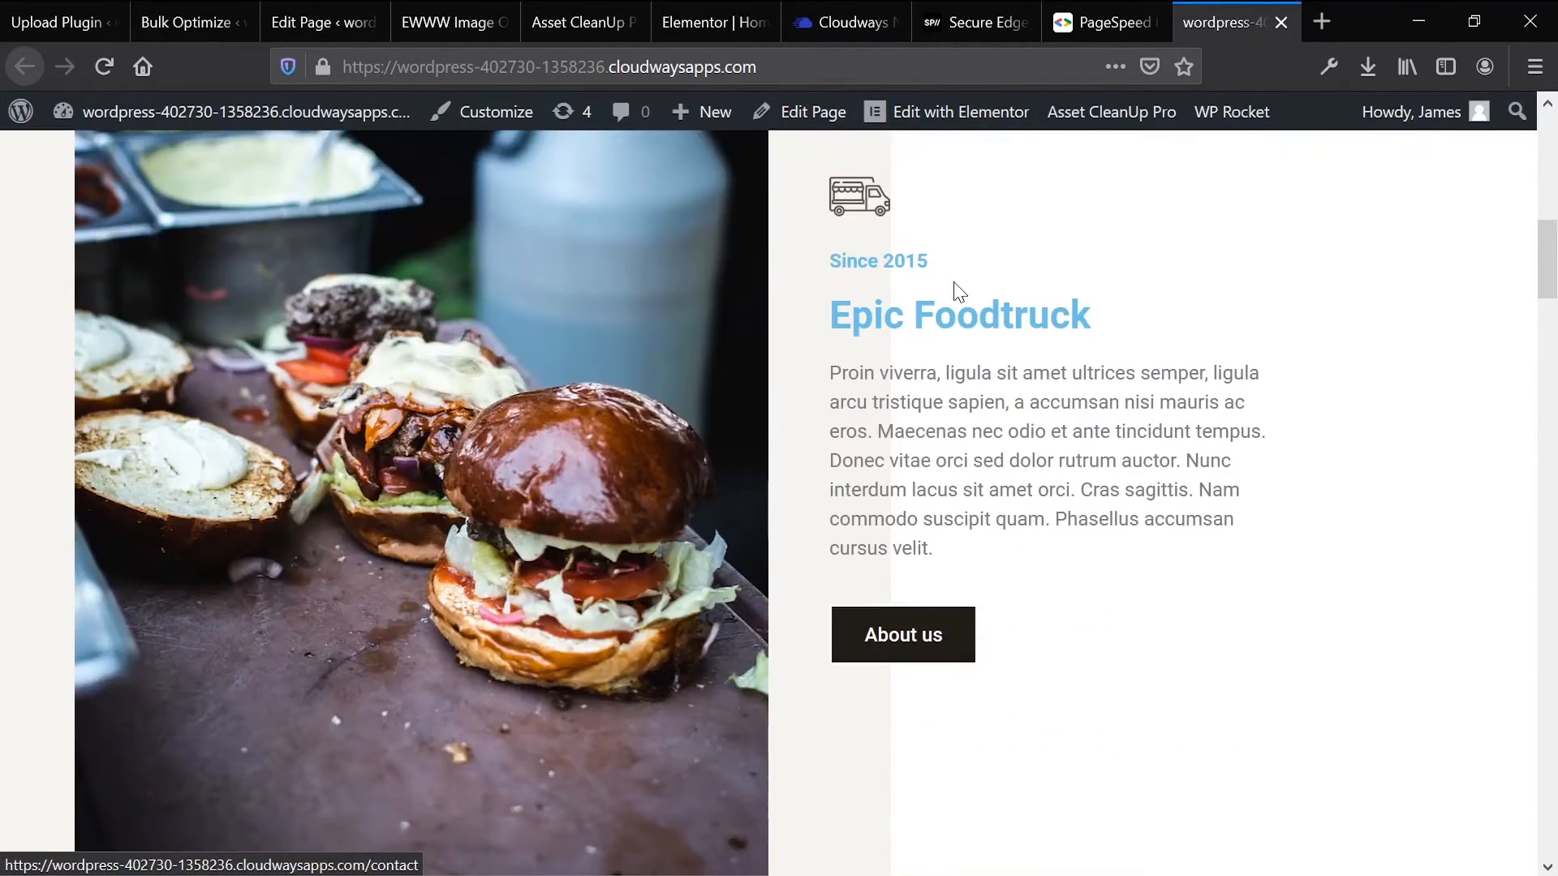
pyautogui.scroll(-20, 957, 290)
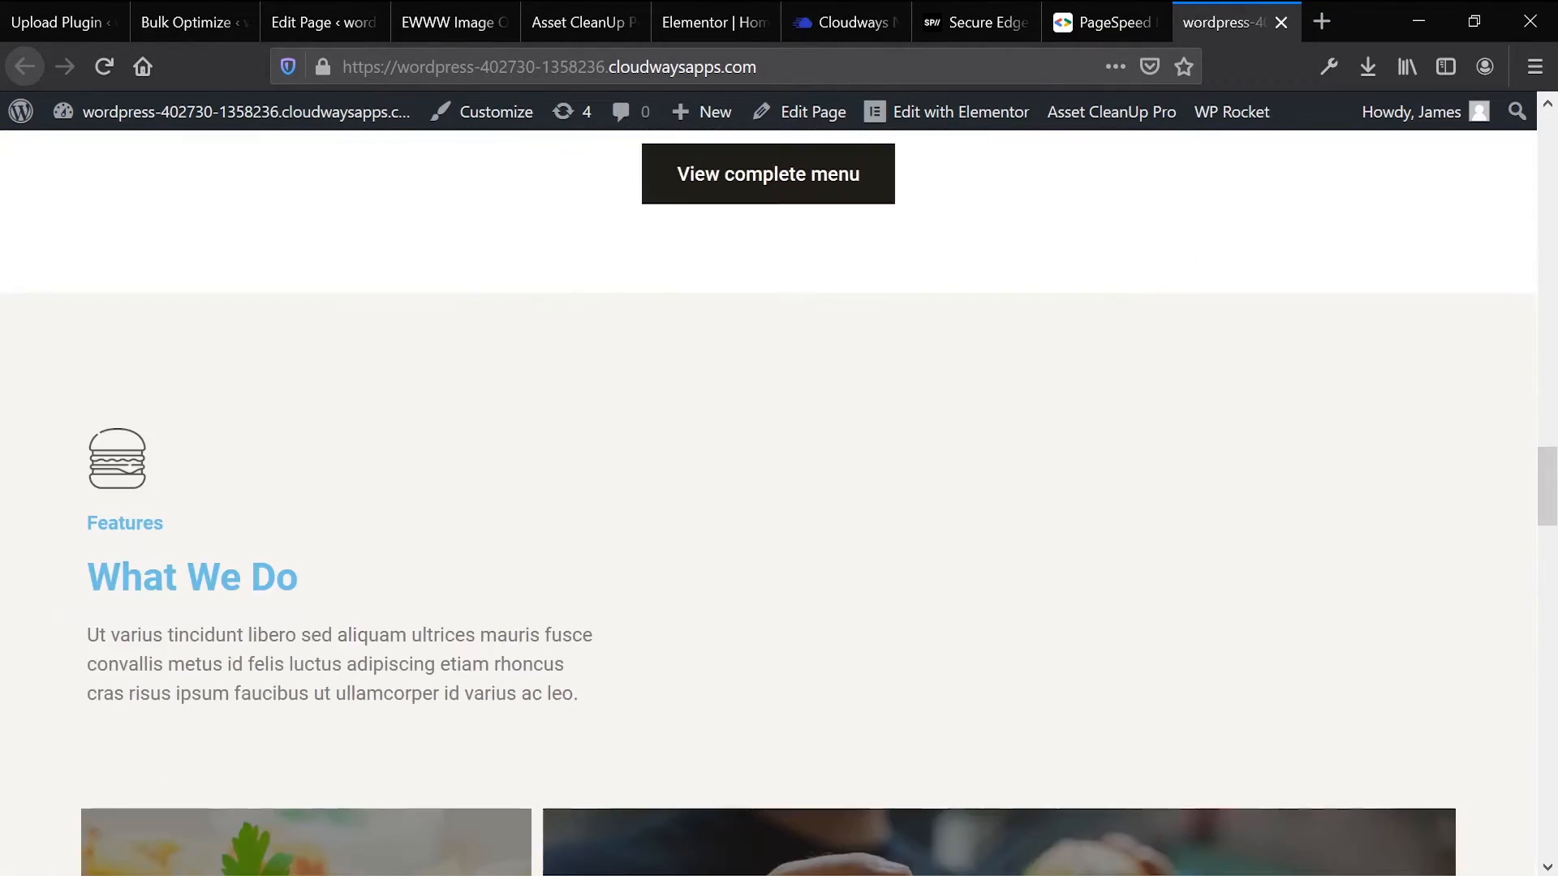
pyautogui.scroll(-12, 954, 290)
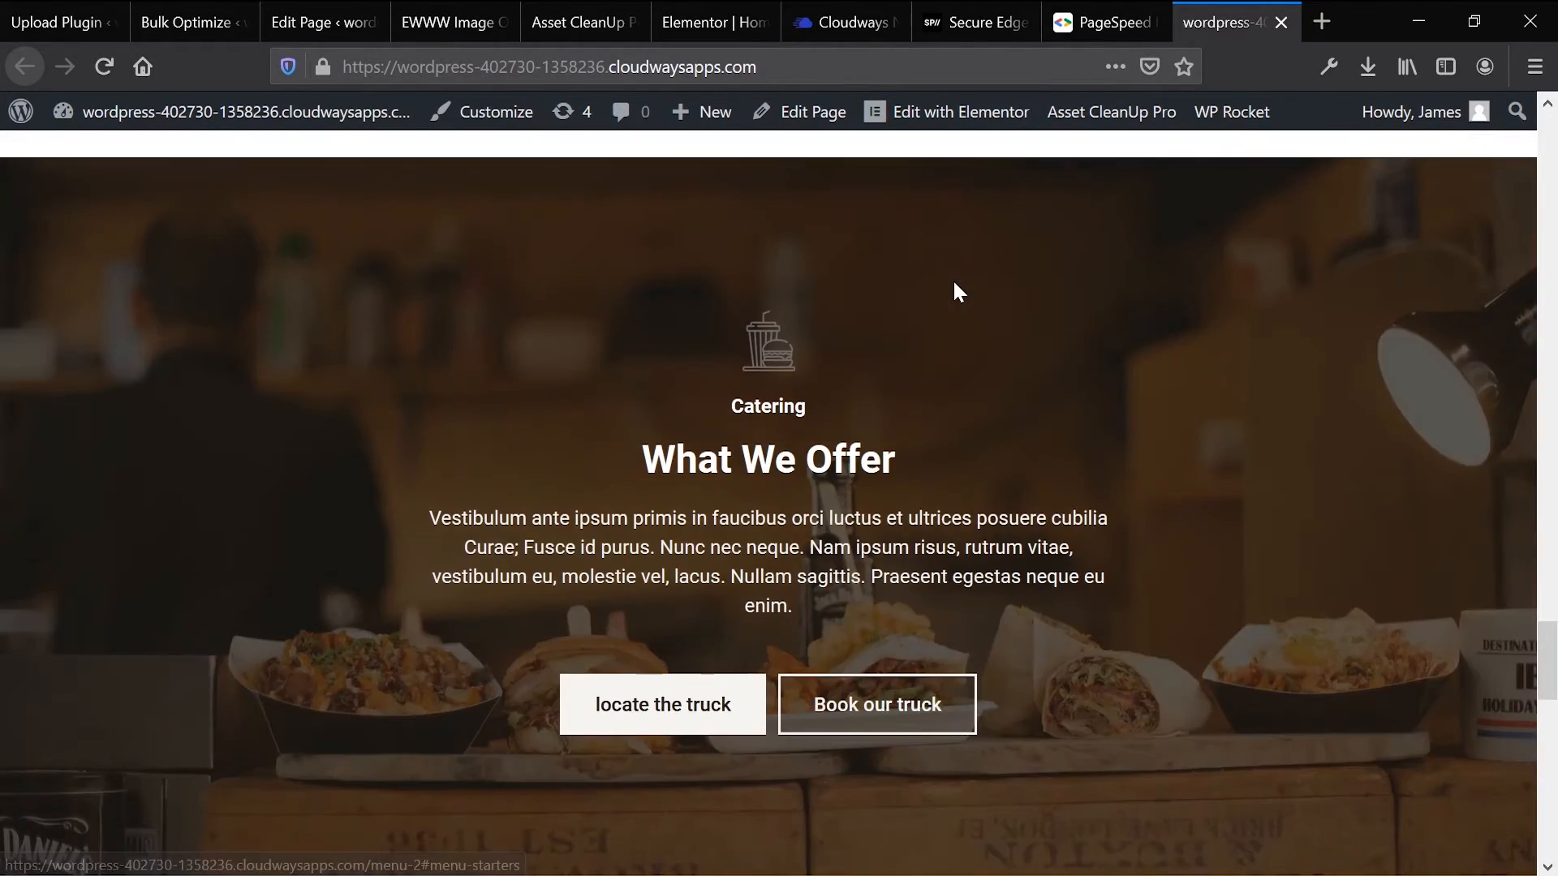
pyautogui.scroll(-9, 954, 290)
pyautogui.scroll(-7, 958, 291)
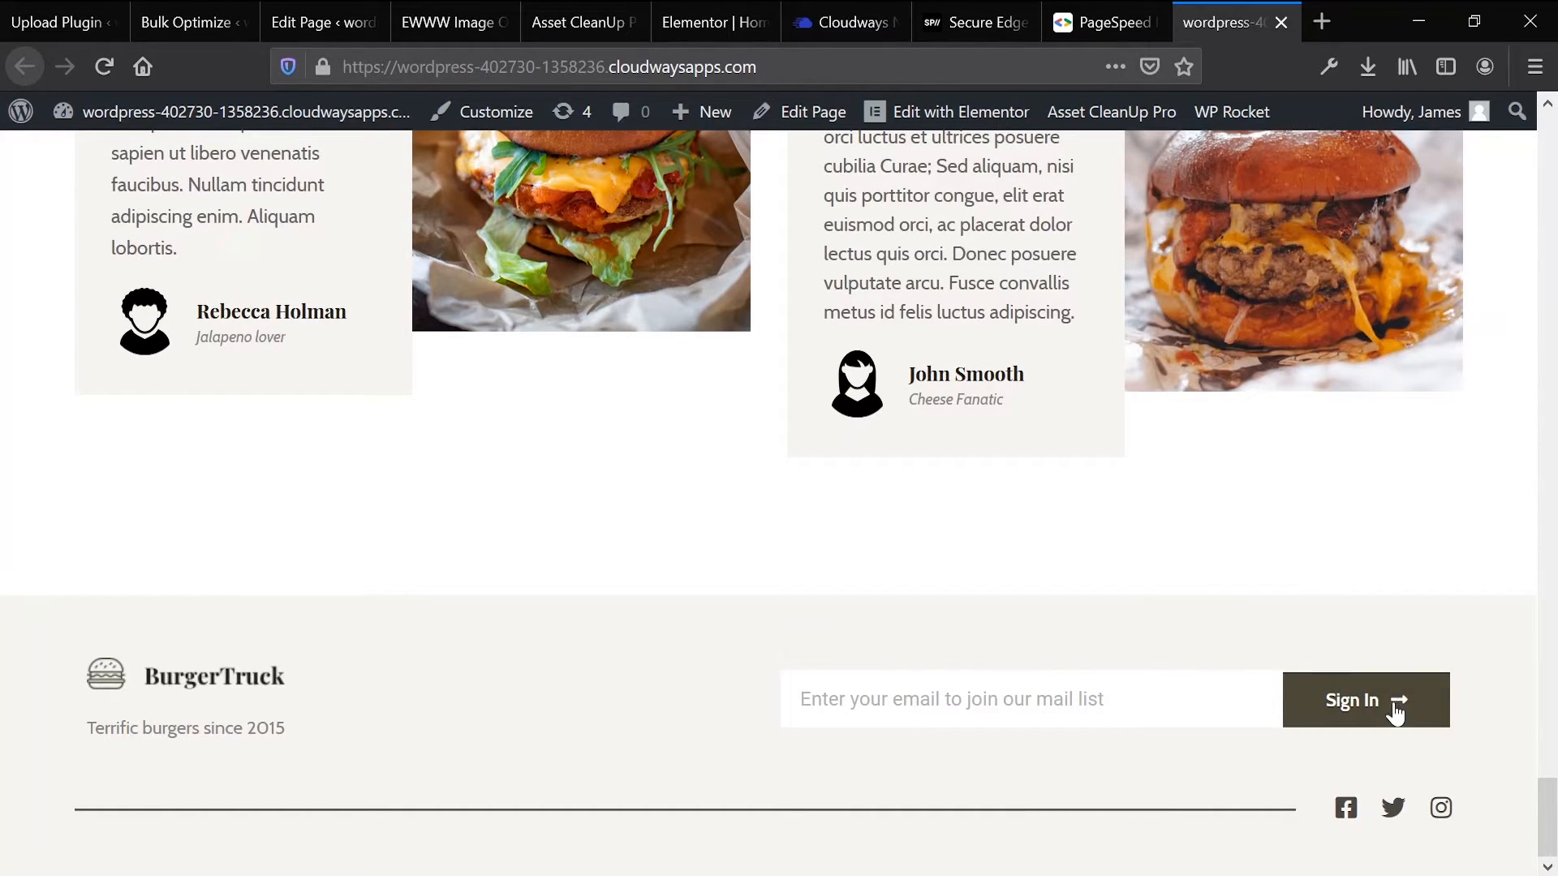
# Step: Return to the Home page editor and unload the elementor-icons stylesheet on this page
pyautogui.click(721, 6)
pyautogui.click(598, 12)
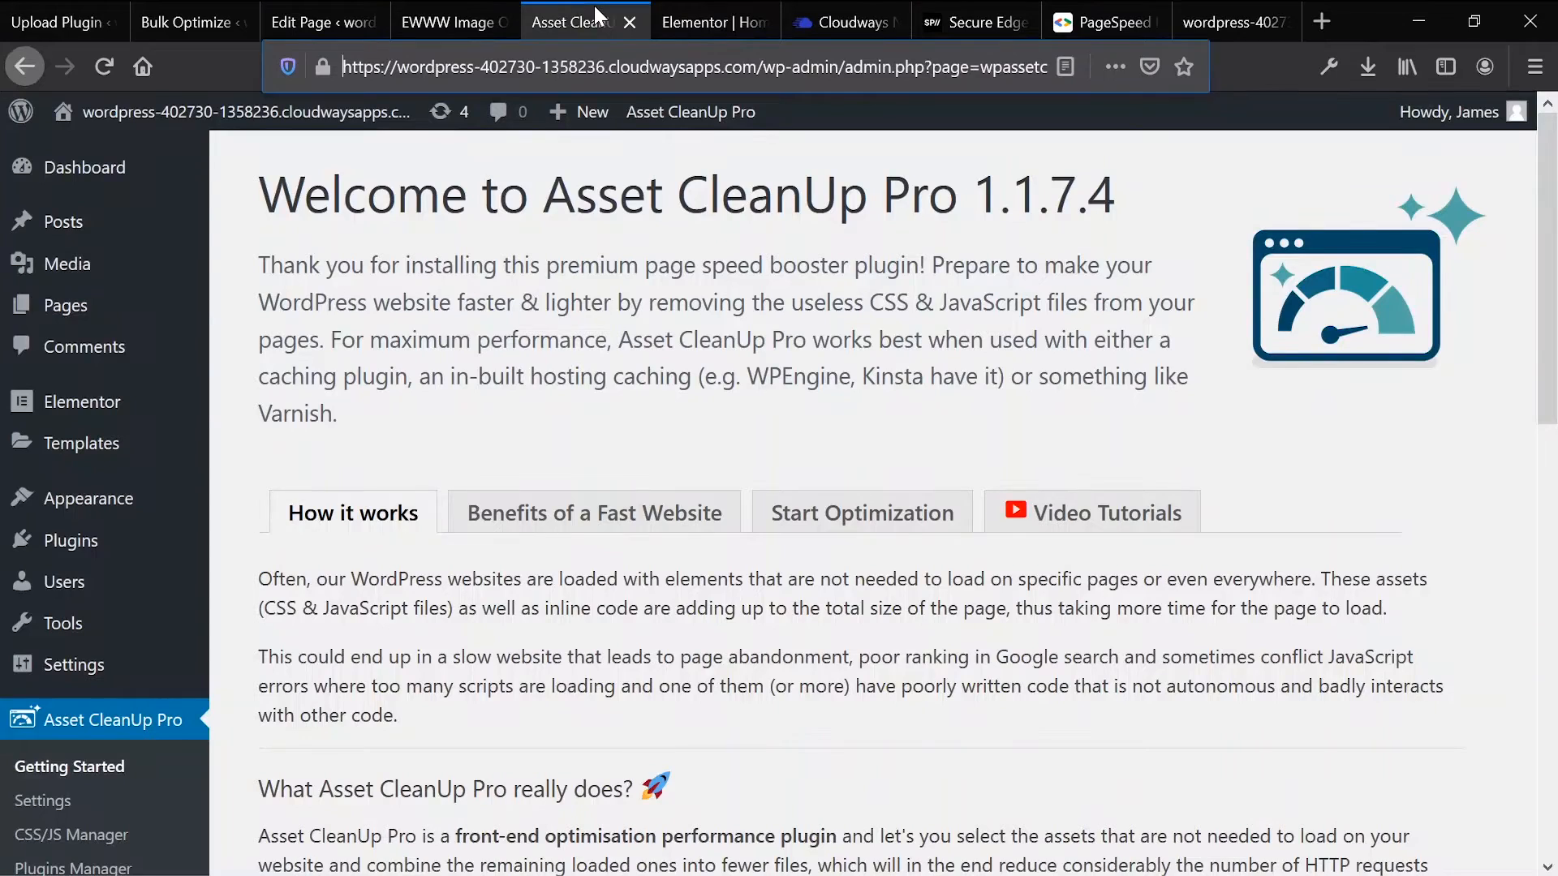
pyautogui.click(273, 5)
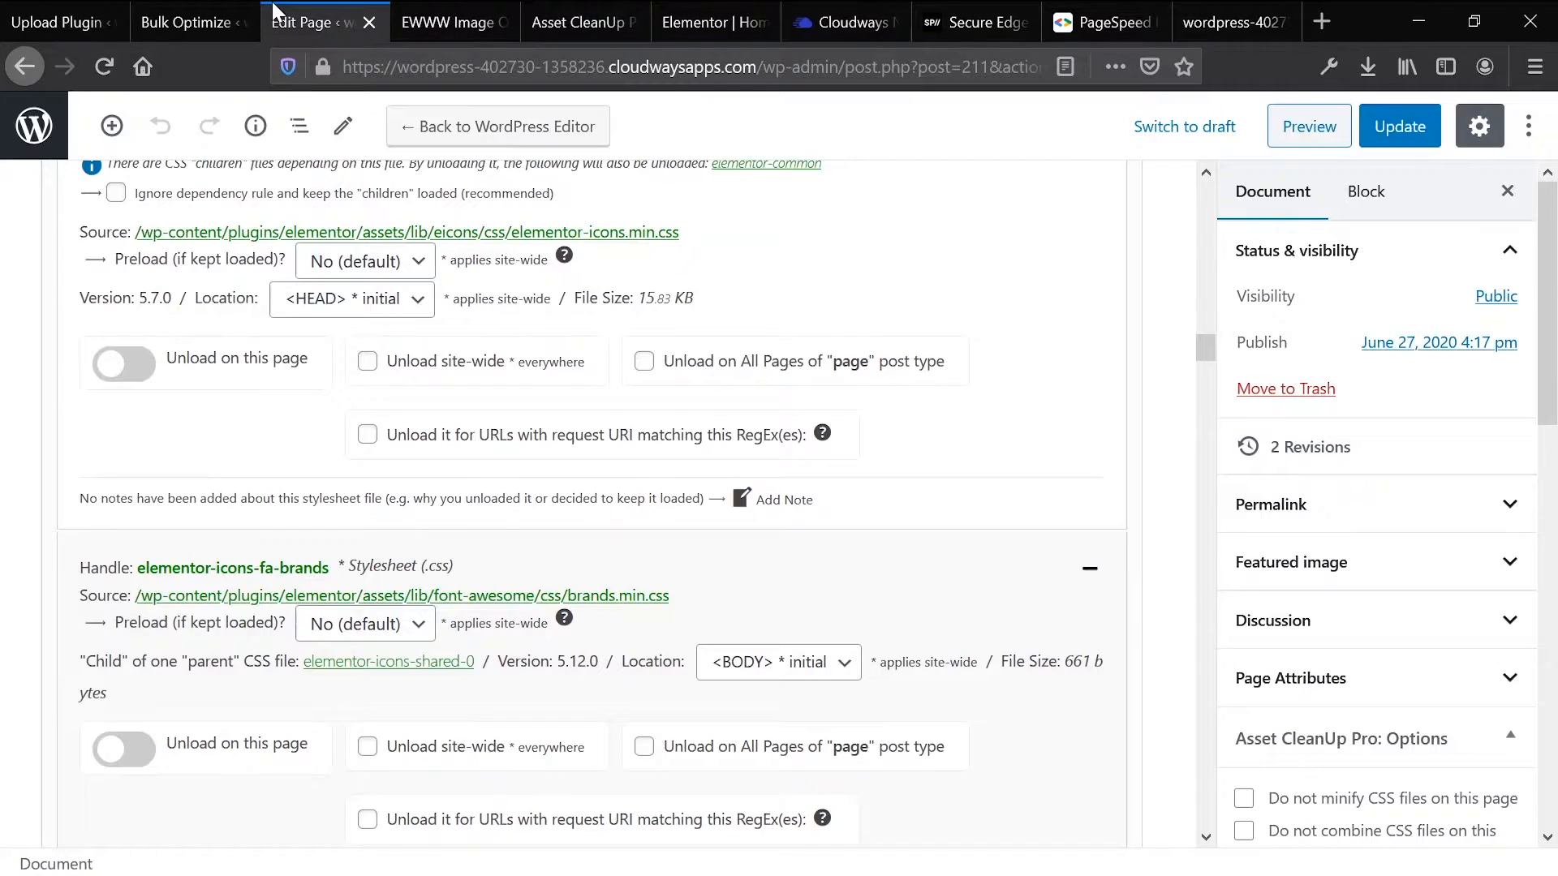
pyautogui.scroll(3, 150, 345)
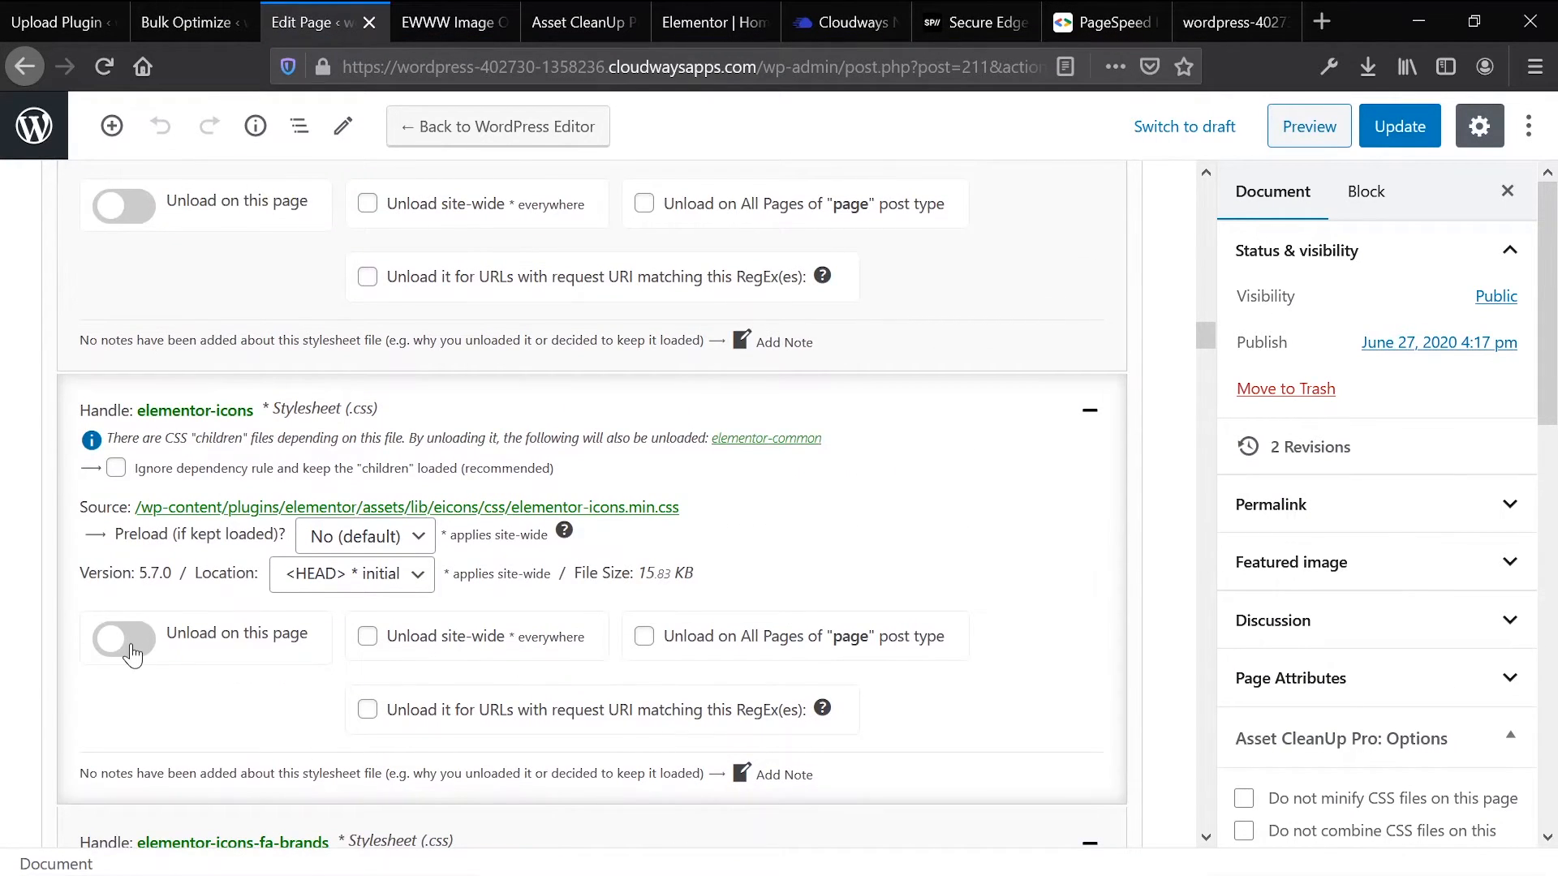
pyautogui.click(124, 641)
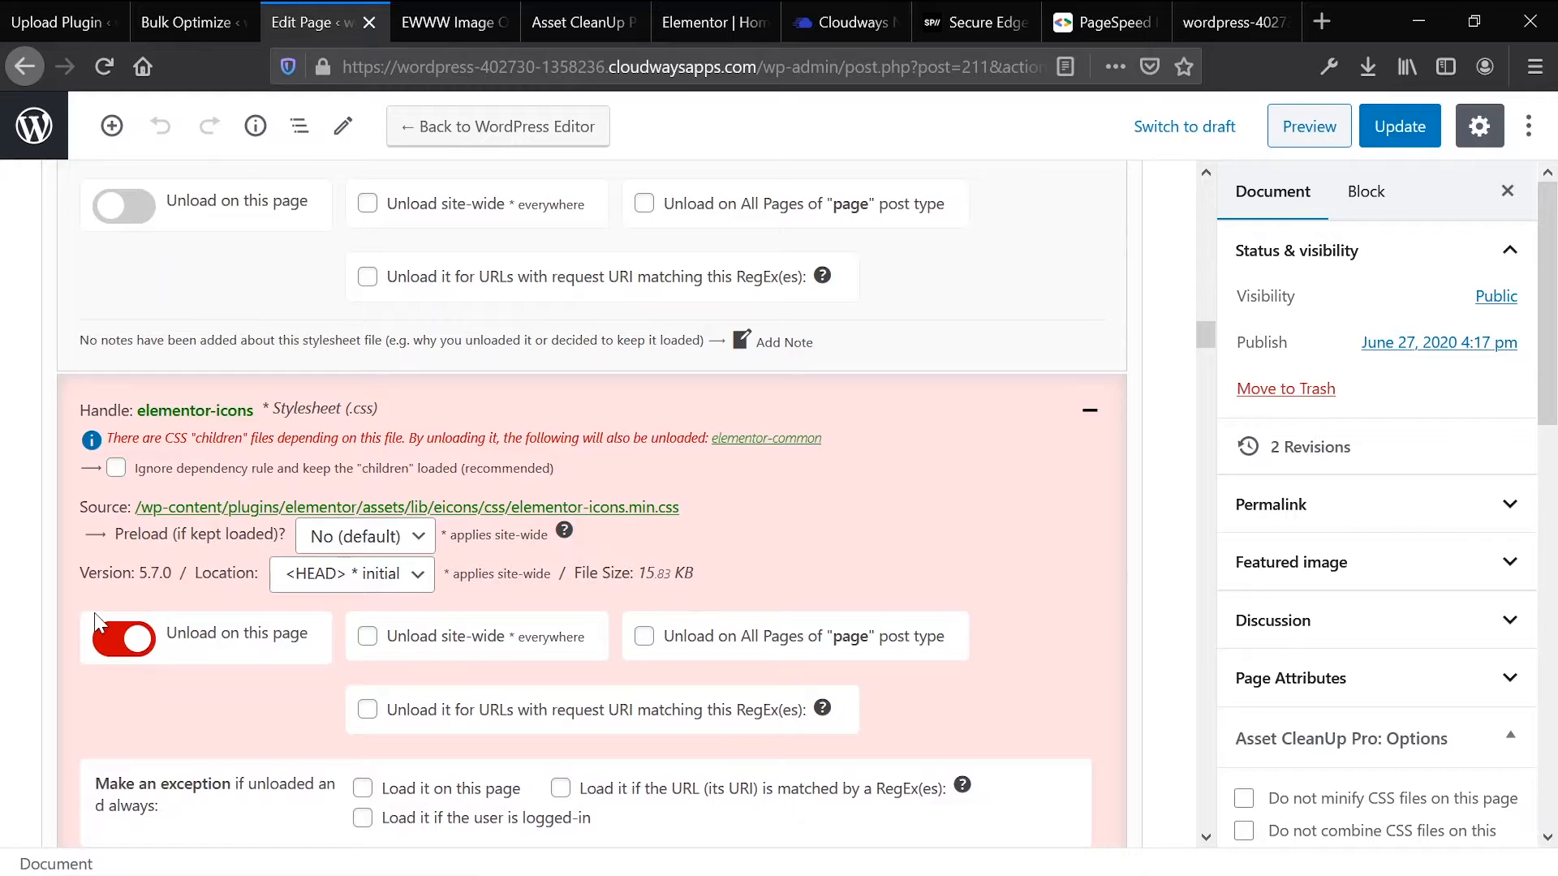
# Step: Unload the elementor-icons-fa-brands and elementor-icons-fa-solid stylesheets on this page
pyautogui.scroll(3, 98, 623)
pyautogui.scroll(-8, 98, 623)
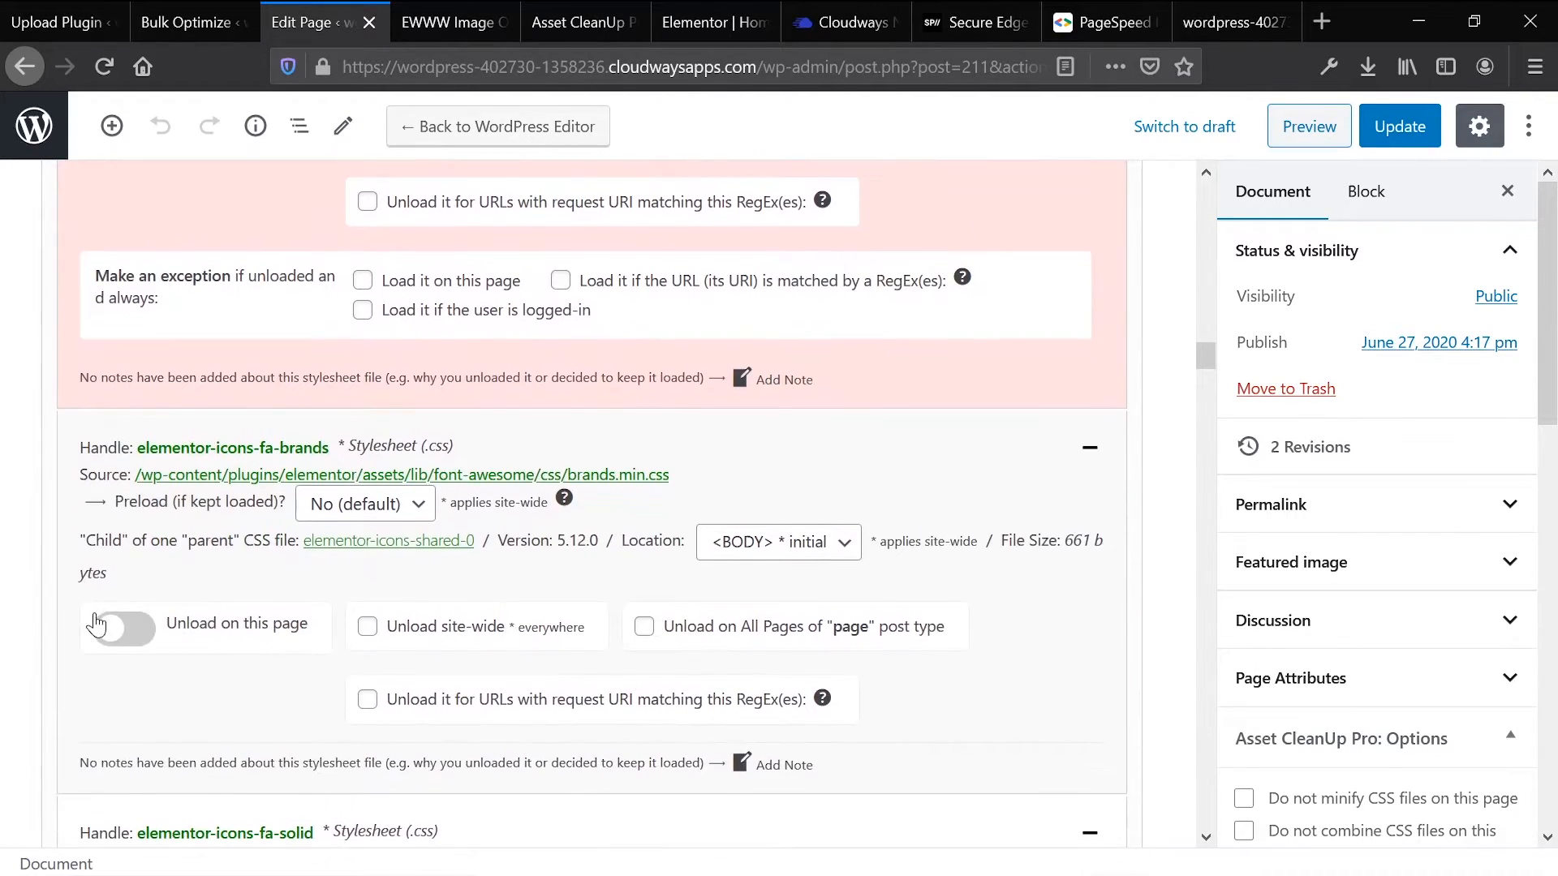
pyautogui.click(122, 628)
pyautogui.scroll(-4, 97, 623)
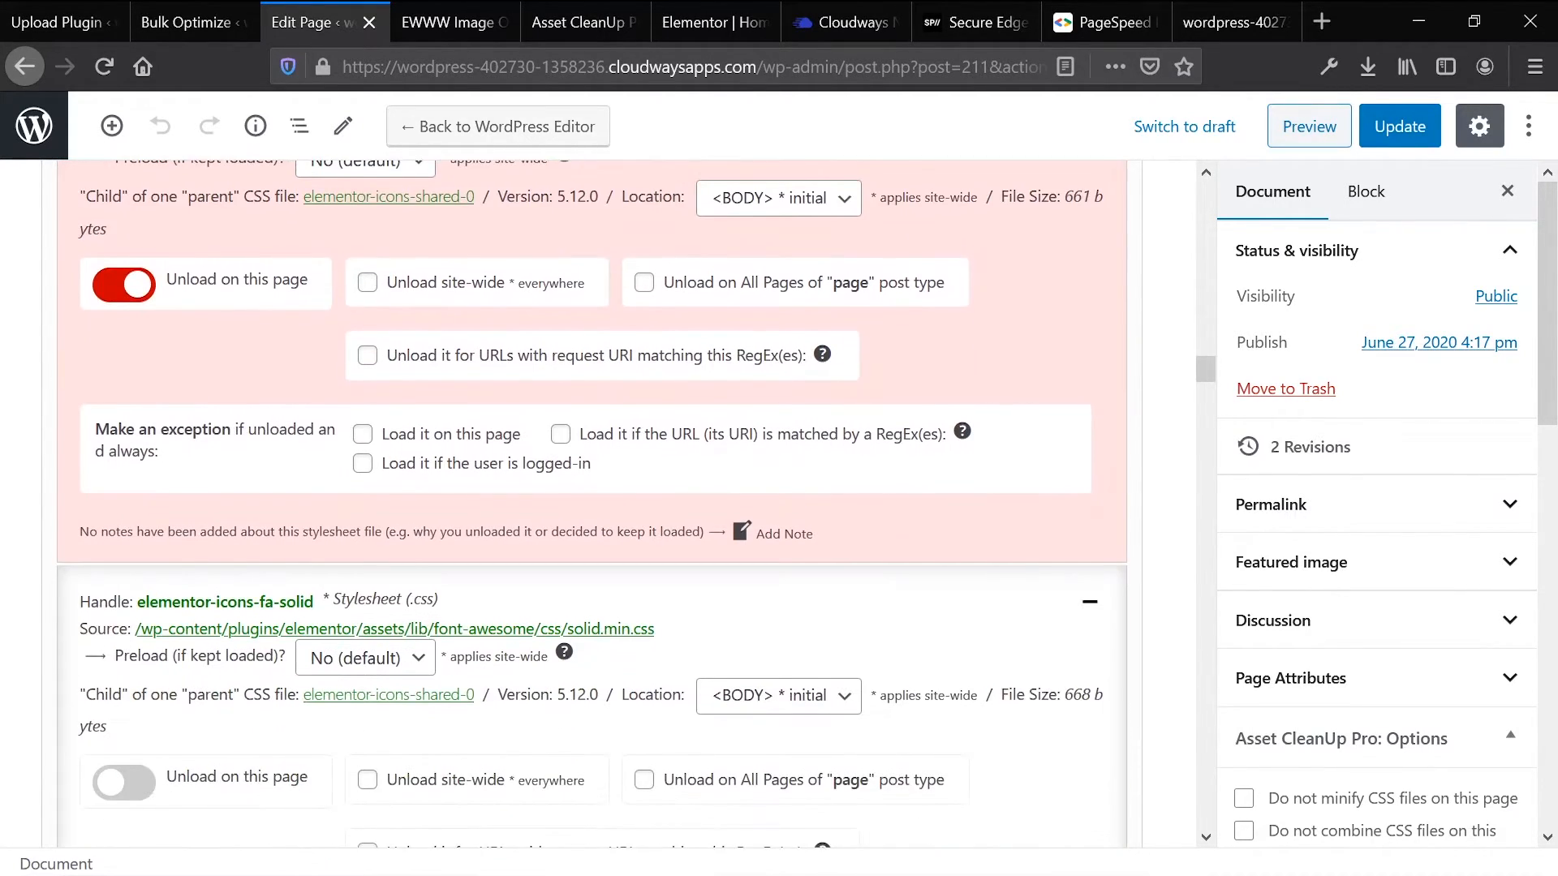
pyautogui.scroll(-3, 130, 654)
pyautogui.click(124, 582)
# Step: Unload the elementor-icons-shared-0 (Font Awesome) stylesheet on this page
pyautogui.scroll(-4, 127, 595)
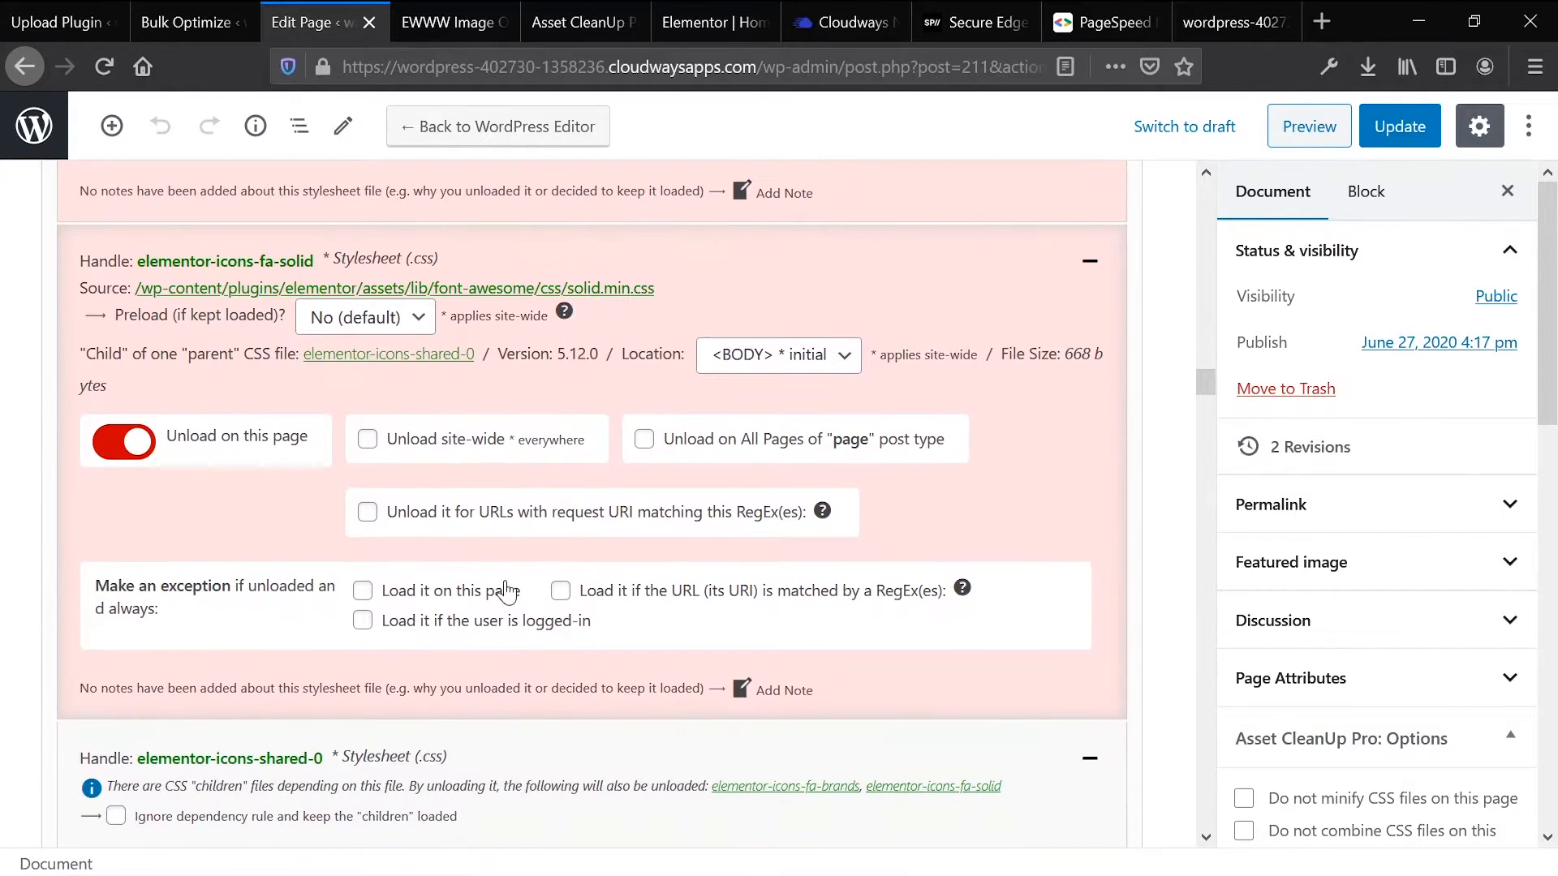
pyautogui.scroll(-6, 595, 337)
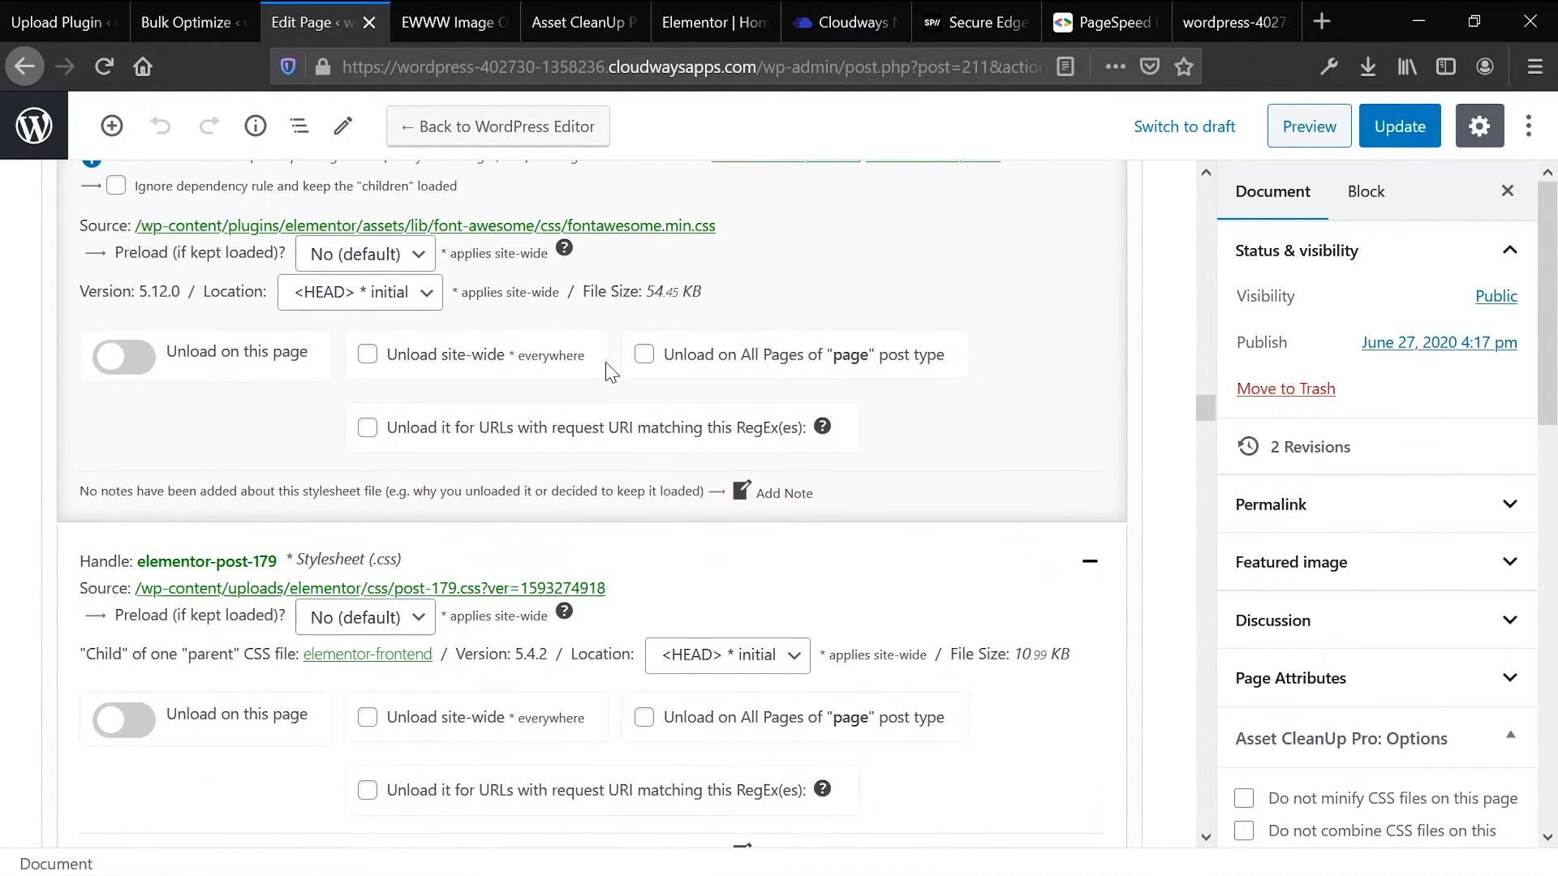
pyautogui.scroll(3, 595, 337)
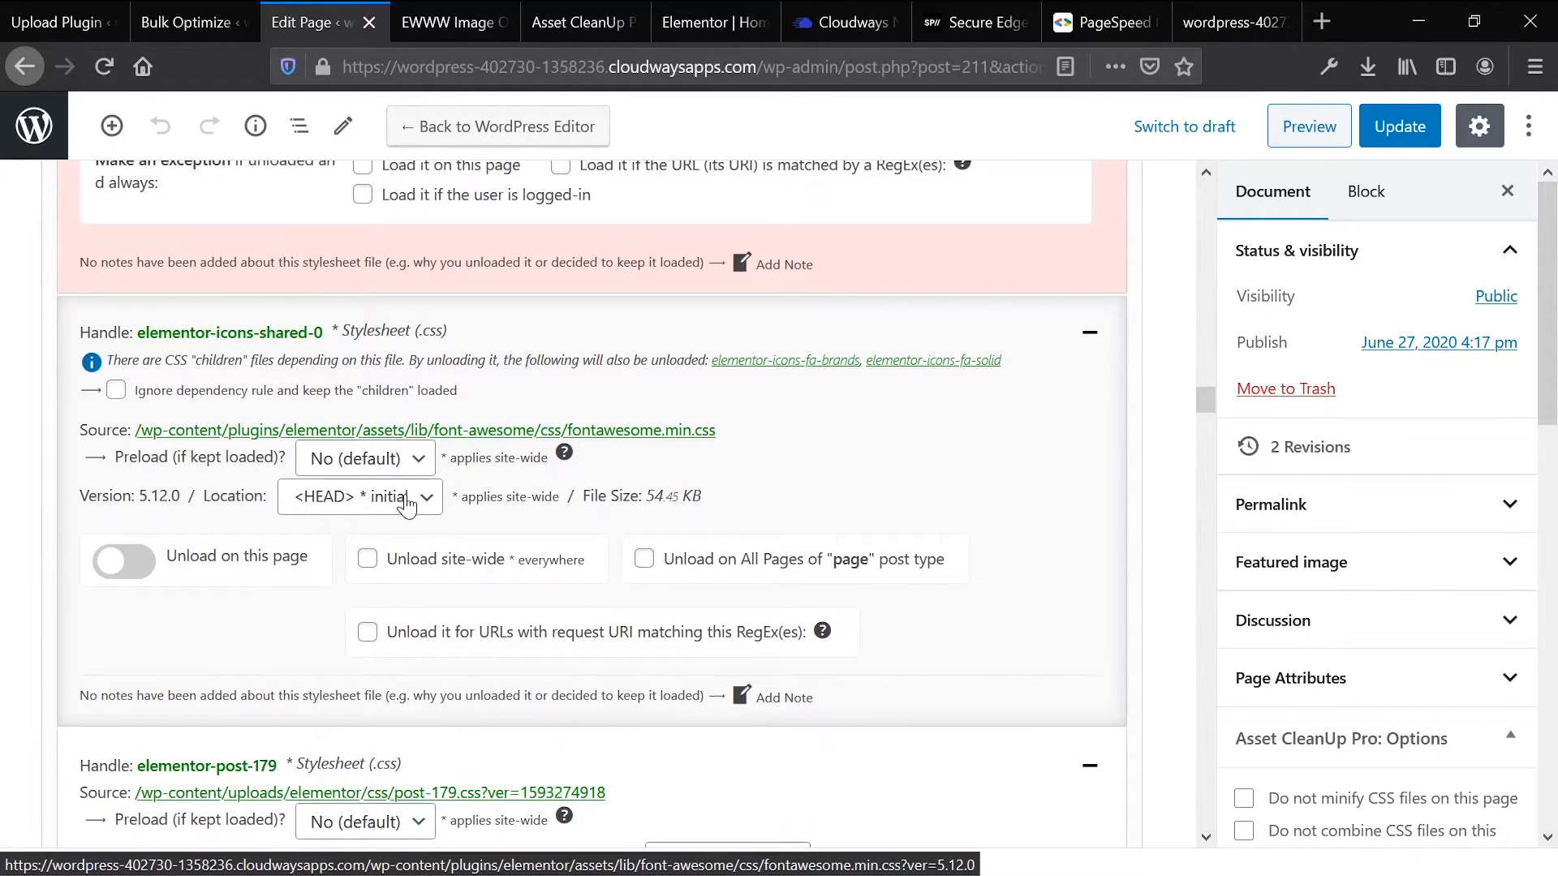
pyautogui.scroll(-1, 415, 524)
pyautogui.click(124, 483)
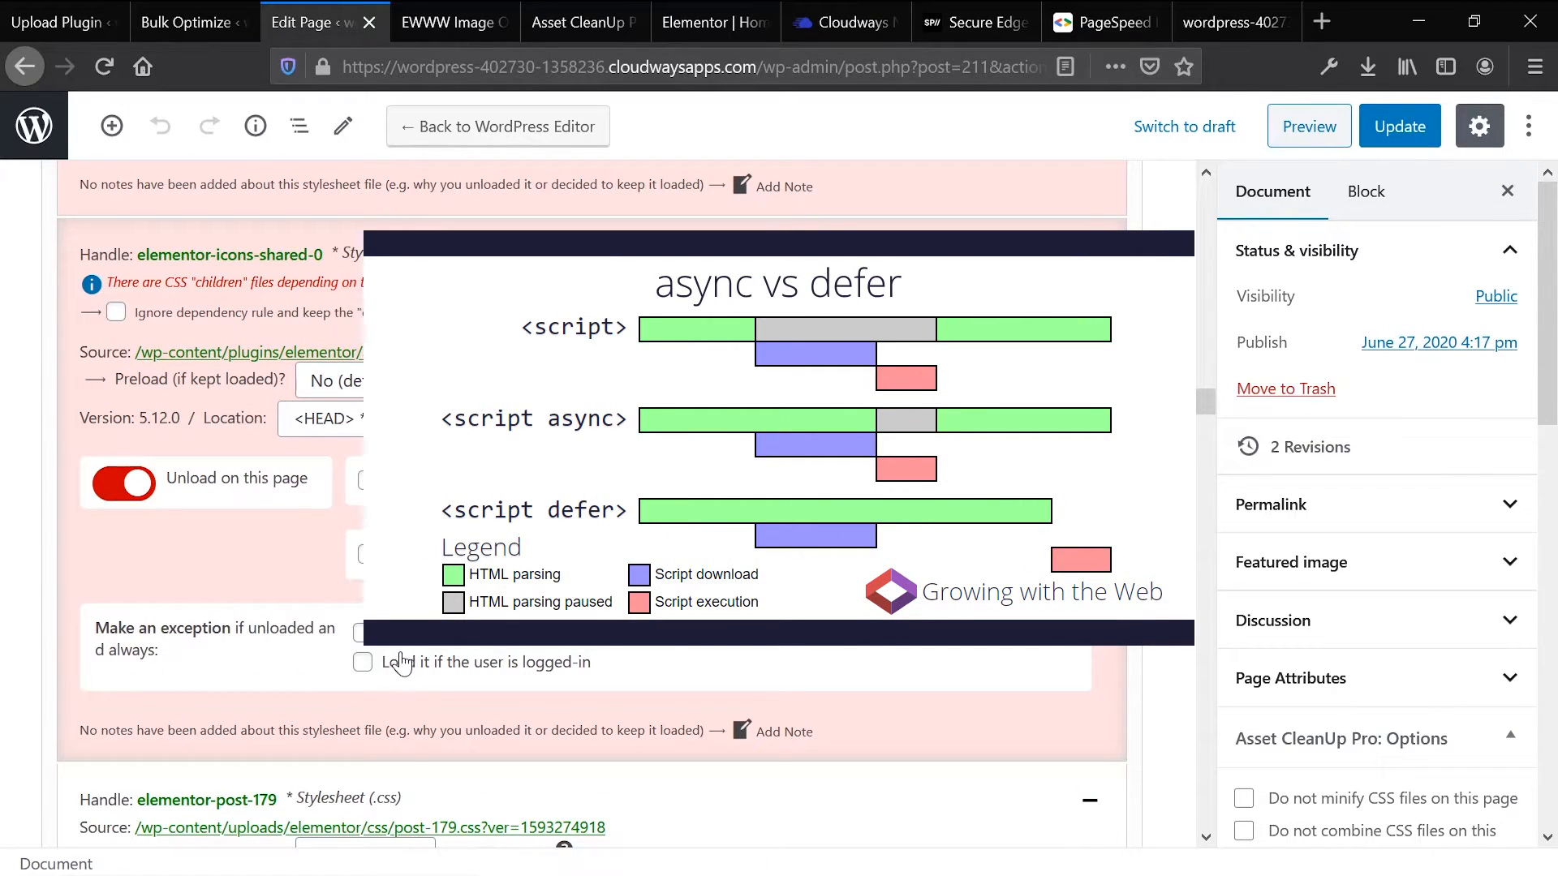
# Step: Examine the async and defer attribute options offered for JavaScript files such as backbone-marionette
pyautogui.scroll(-5, 412, 704)
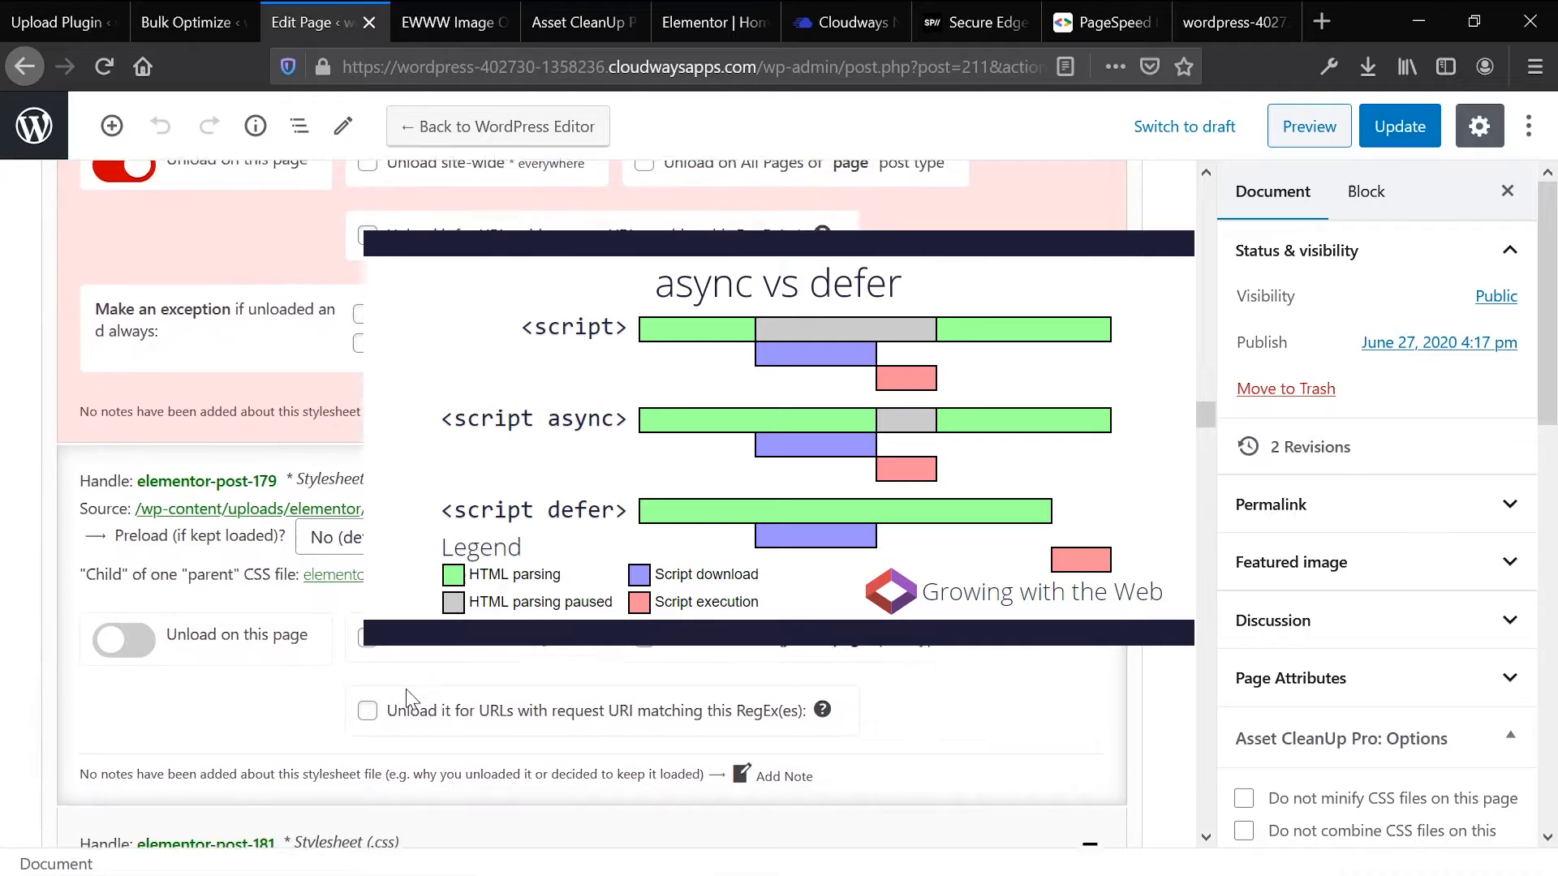
pyautogui.scroll(-15, 382, 640)
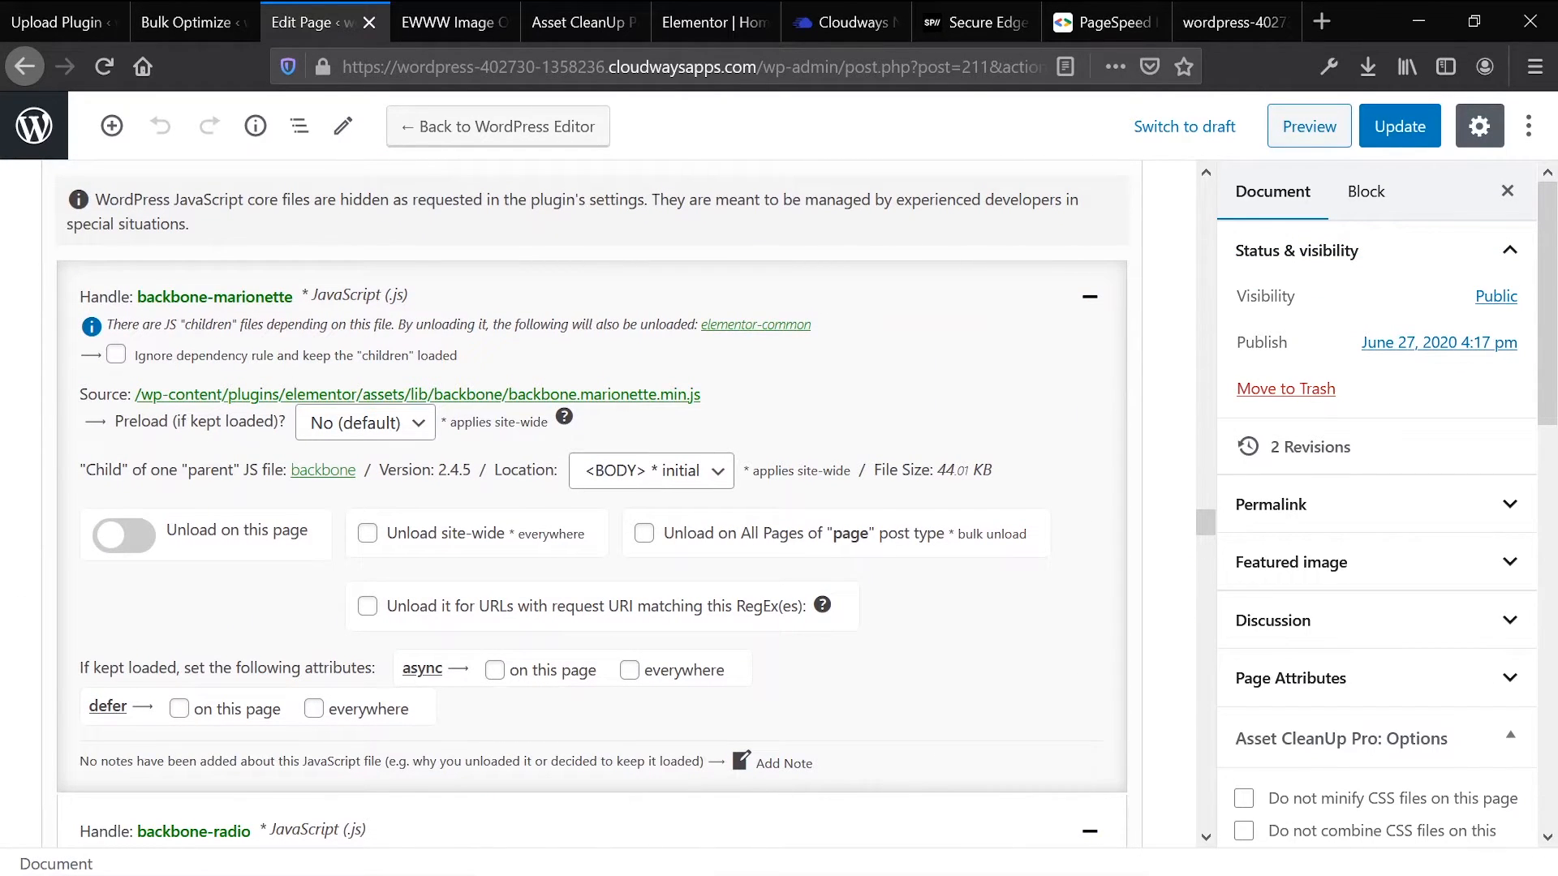
pyautogui.scroll(2, 434, 621)
pyautogui.scroll(-3, 434, 622)
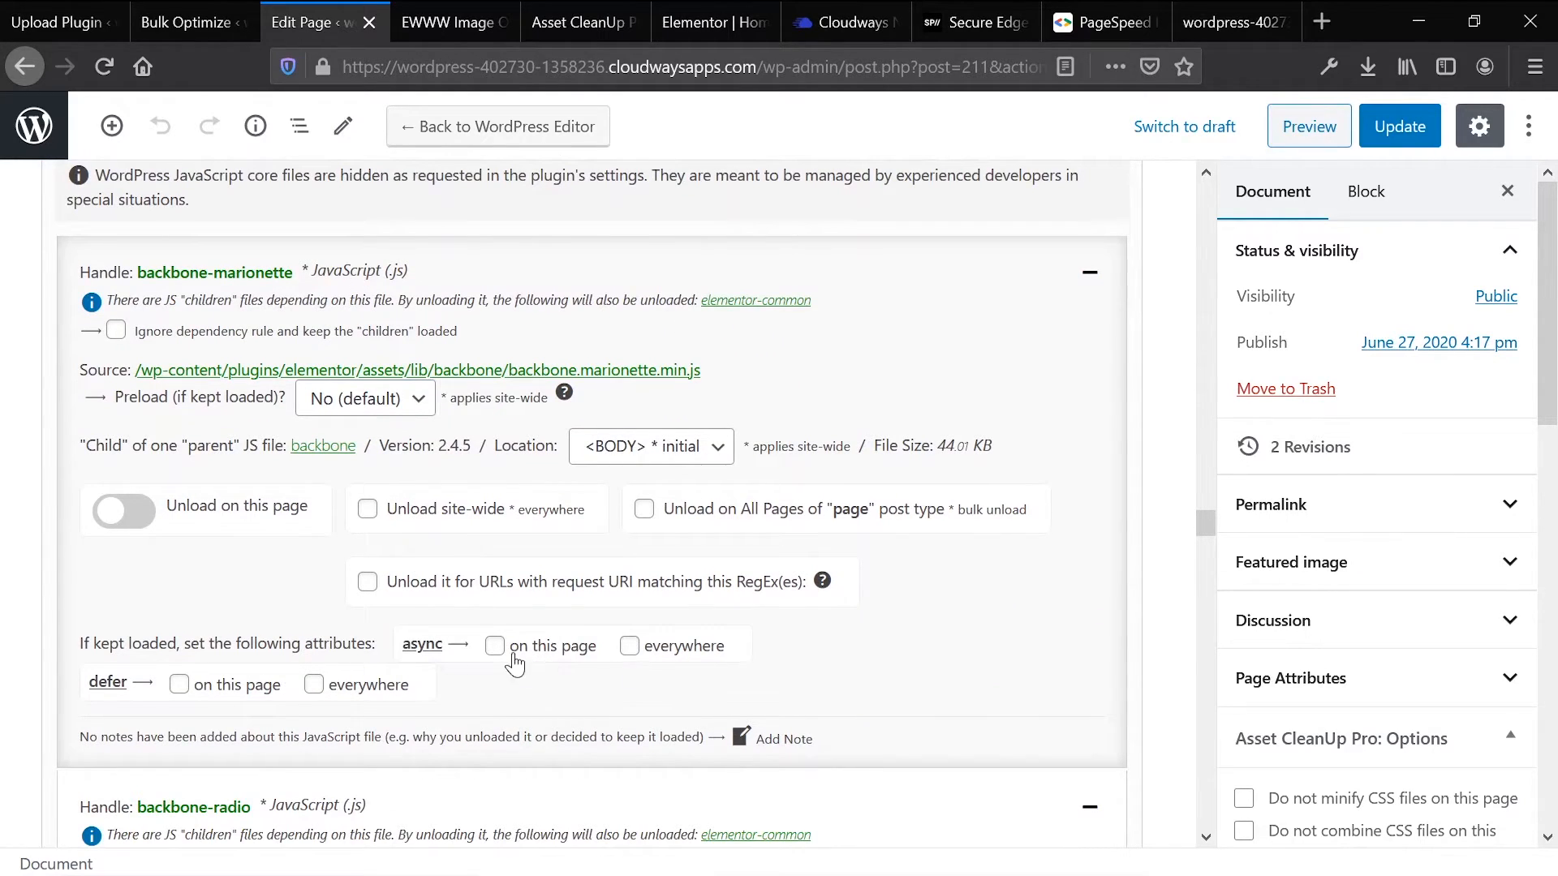
pyautogui.scroll(-2, 179, 686)
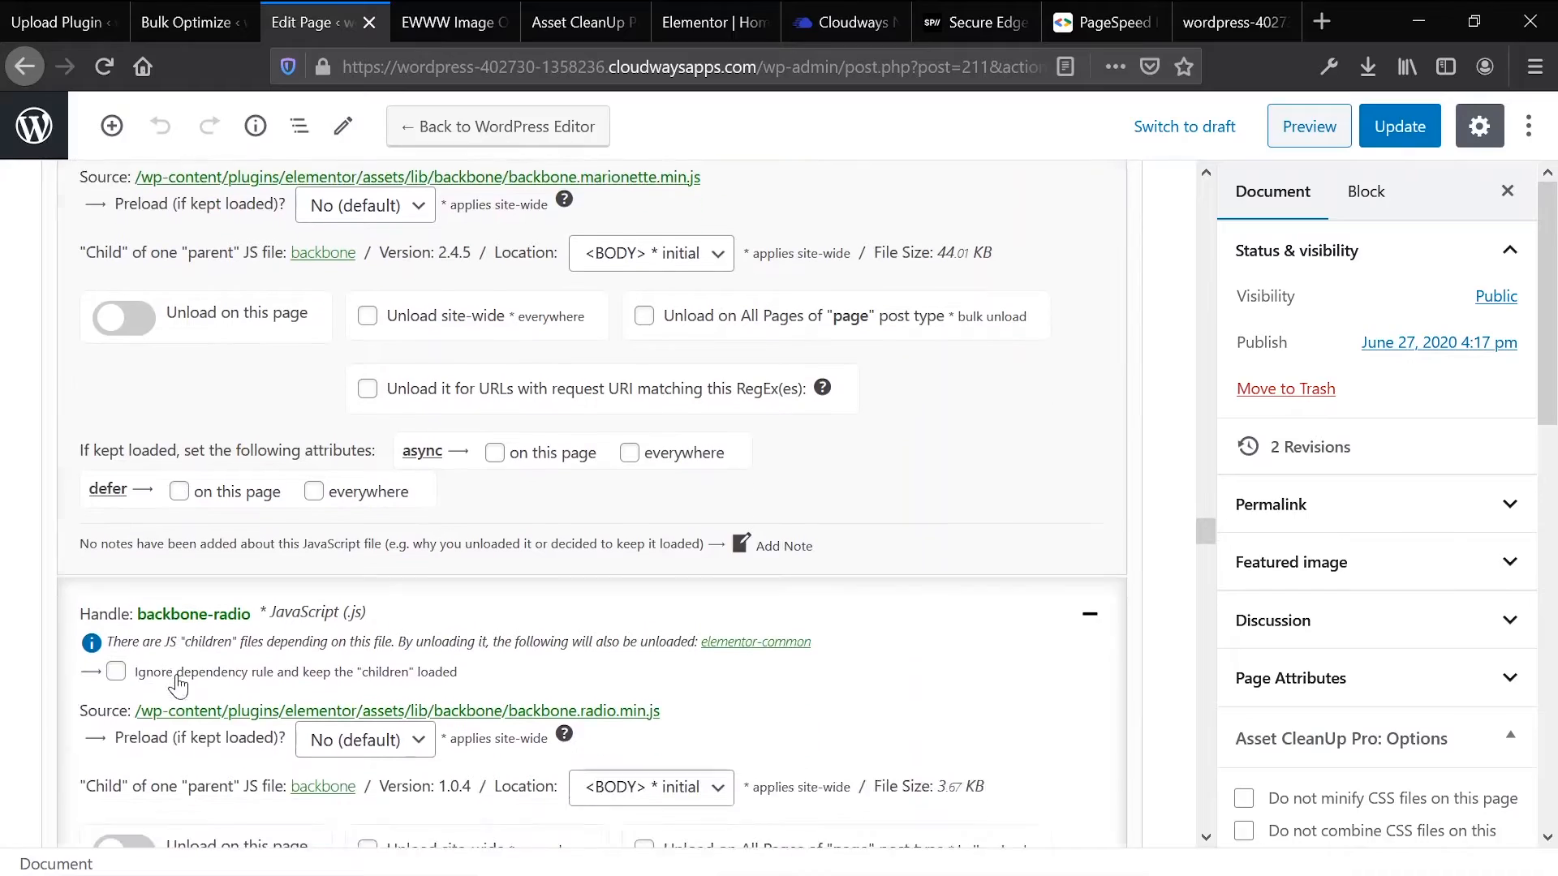
pyautogui.scroll(8, 178, 686)
pyautogui.scroll(10, 385, 645)
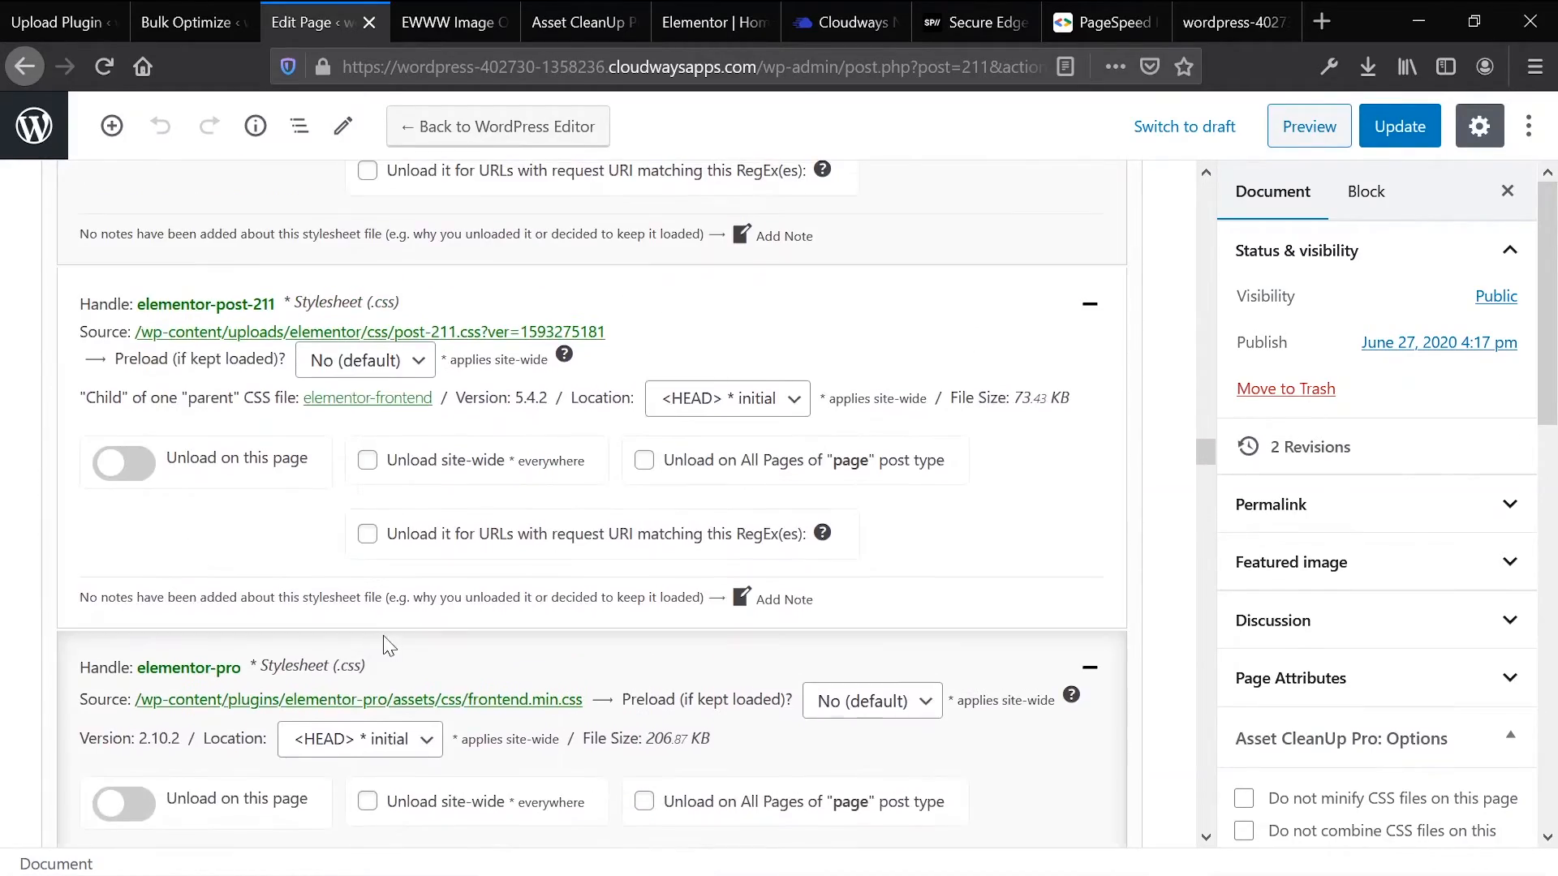
# Step: Update the Home page with the selected Elementor icon stylesheets unloaded
pyautogui.scroll(10, 395, 654)
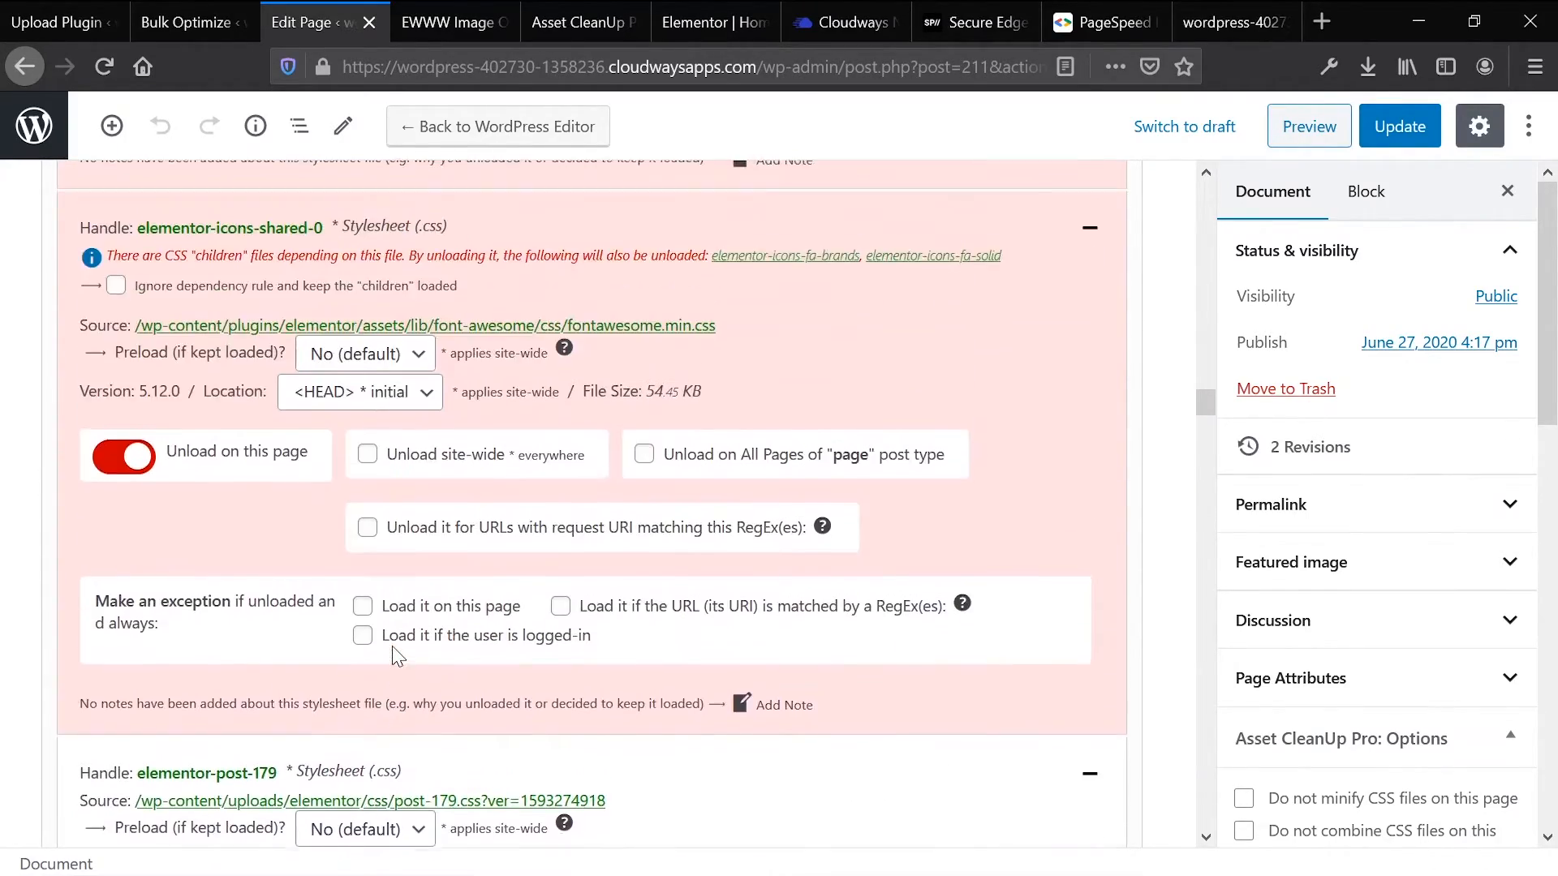
pyautogui.scroll(2, 395, 656)
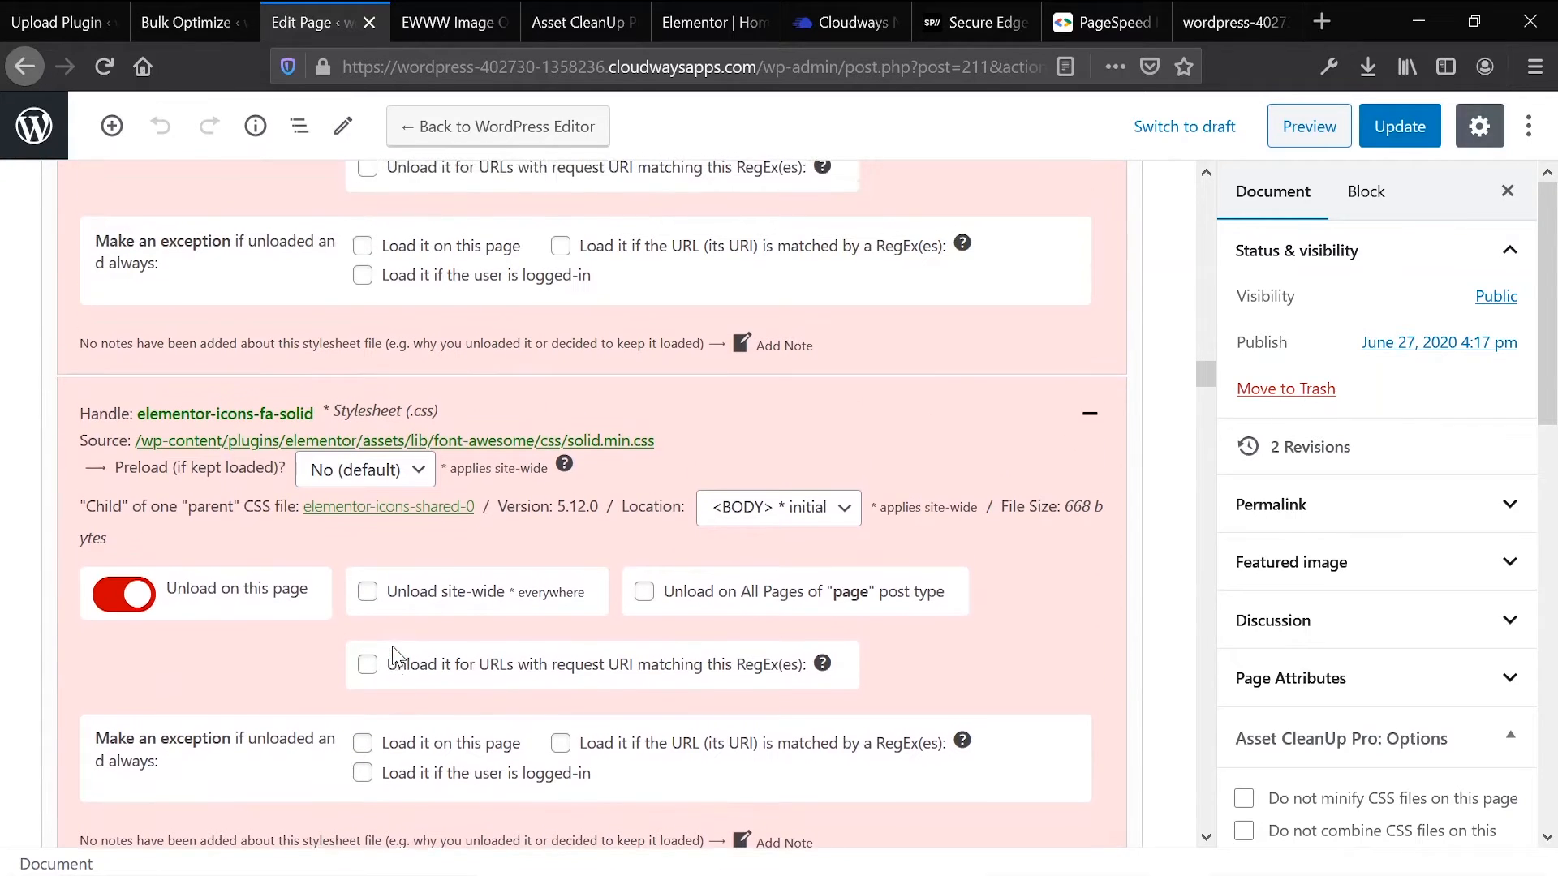
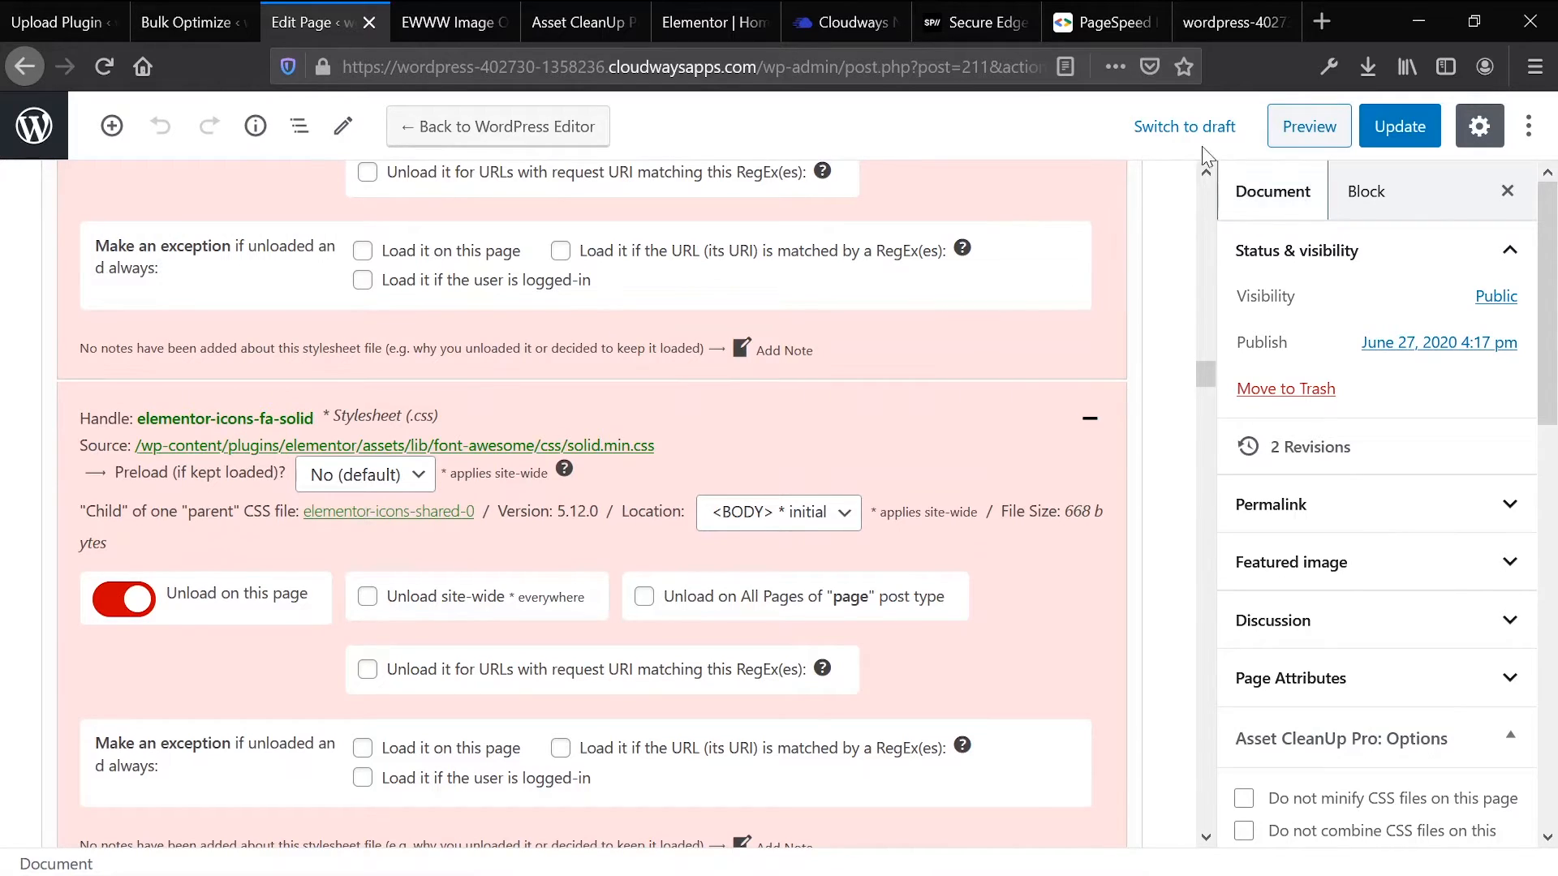
pyautogui.click(1400, 126)
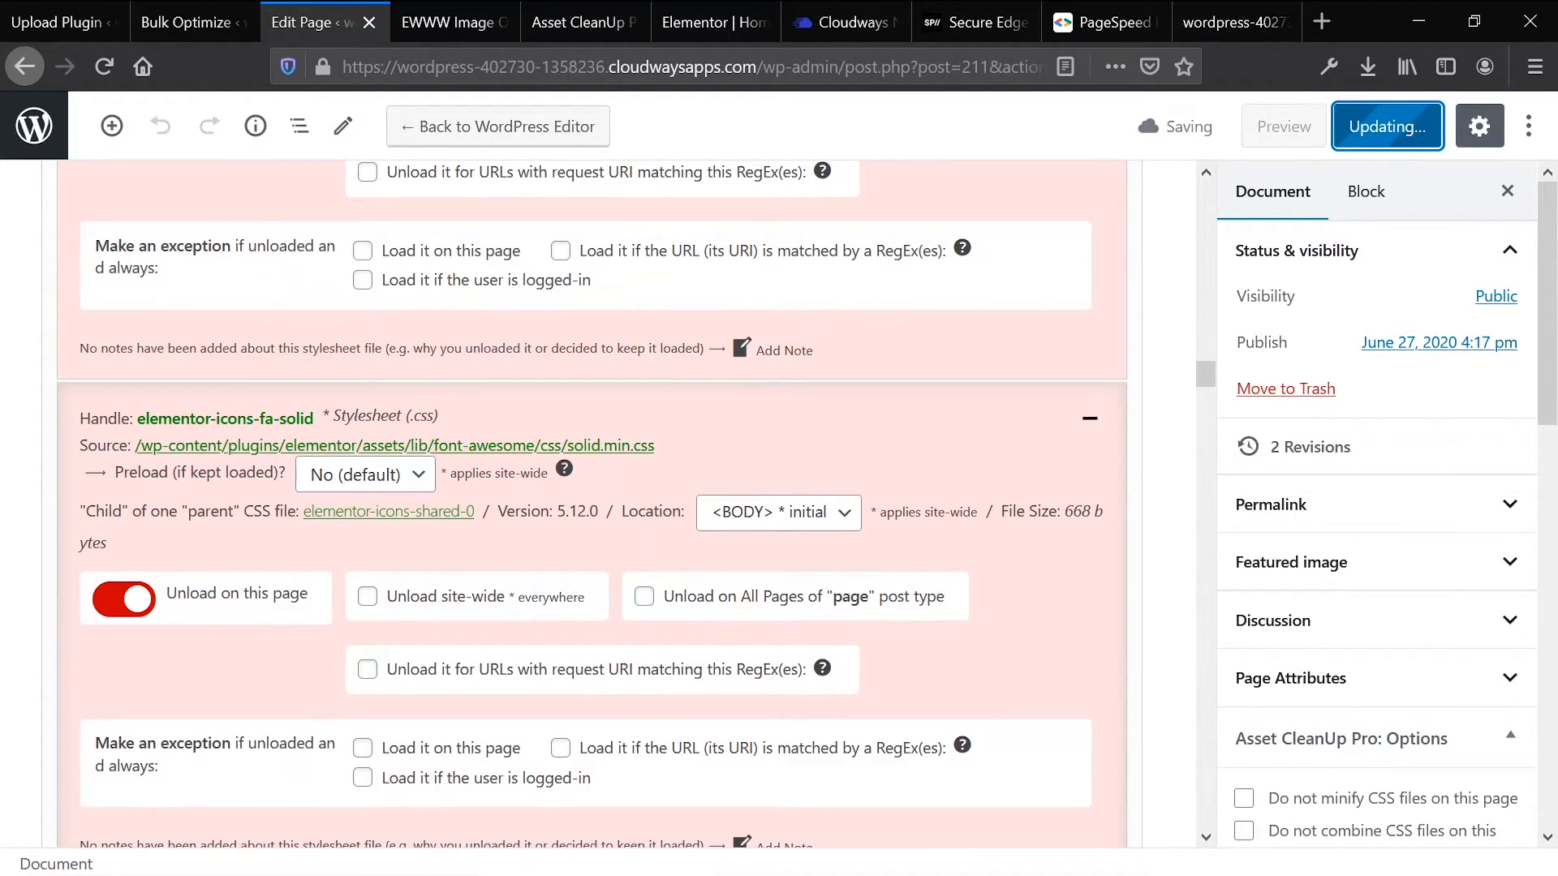
# Step: Reload the live Home page and check its icons and layout from header to footer
pyautogui.click(1236, 18)
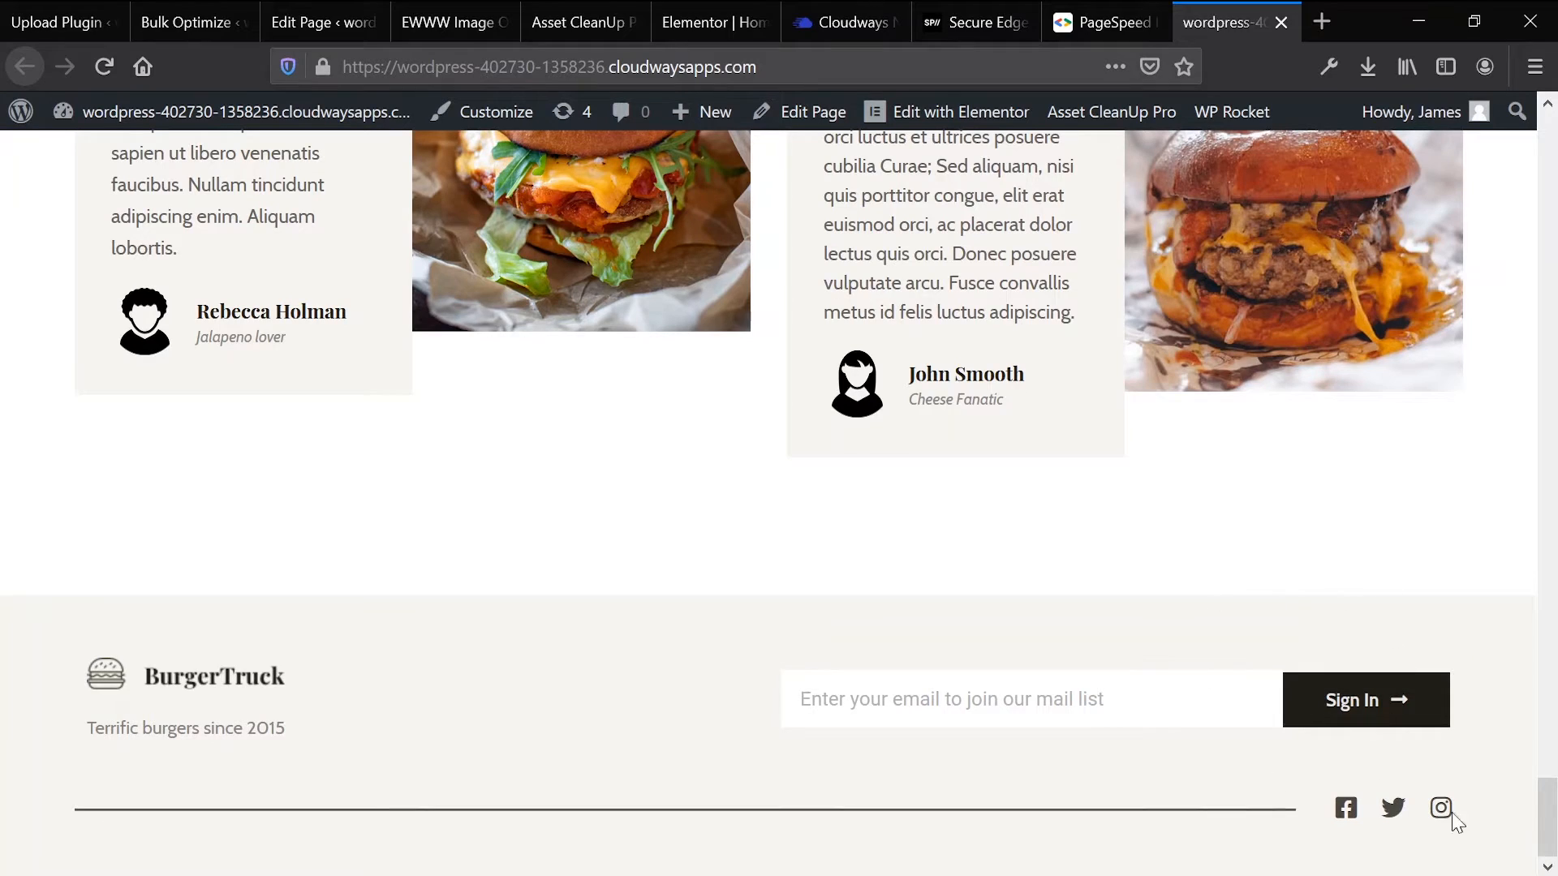
pyautogui.press('F5')
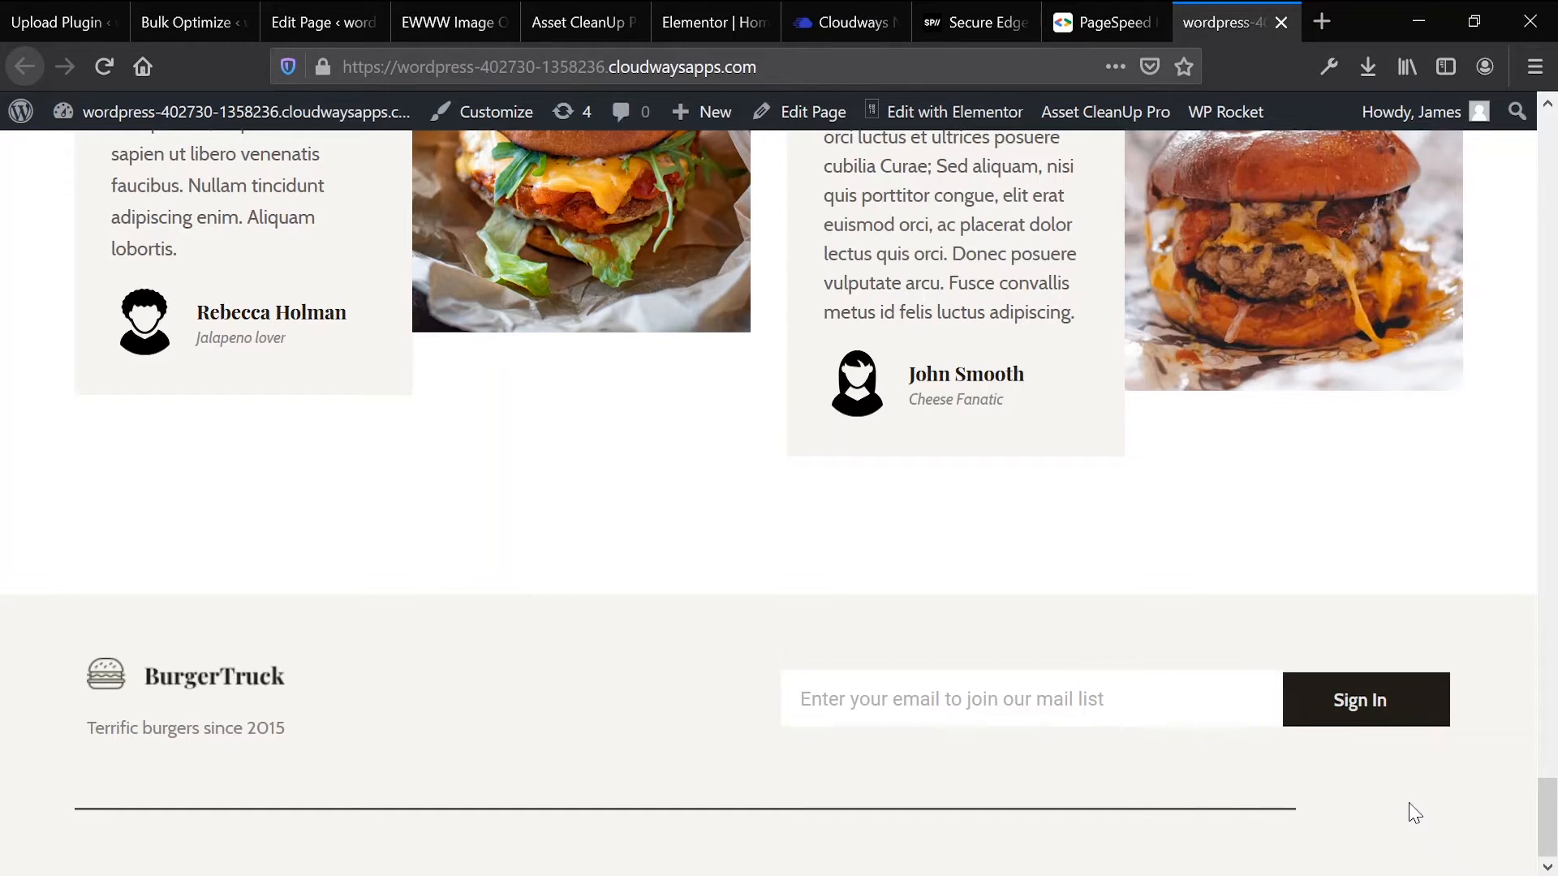
pyautogui.scroll(20, 836, 439)
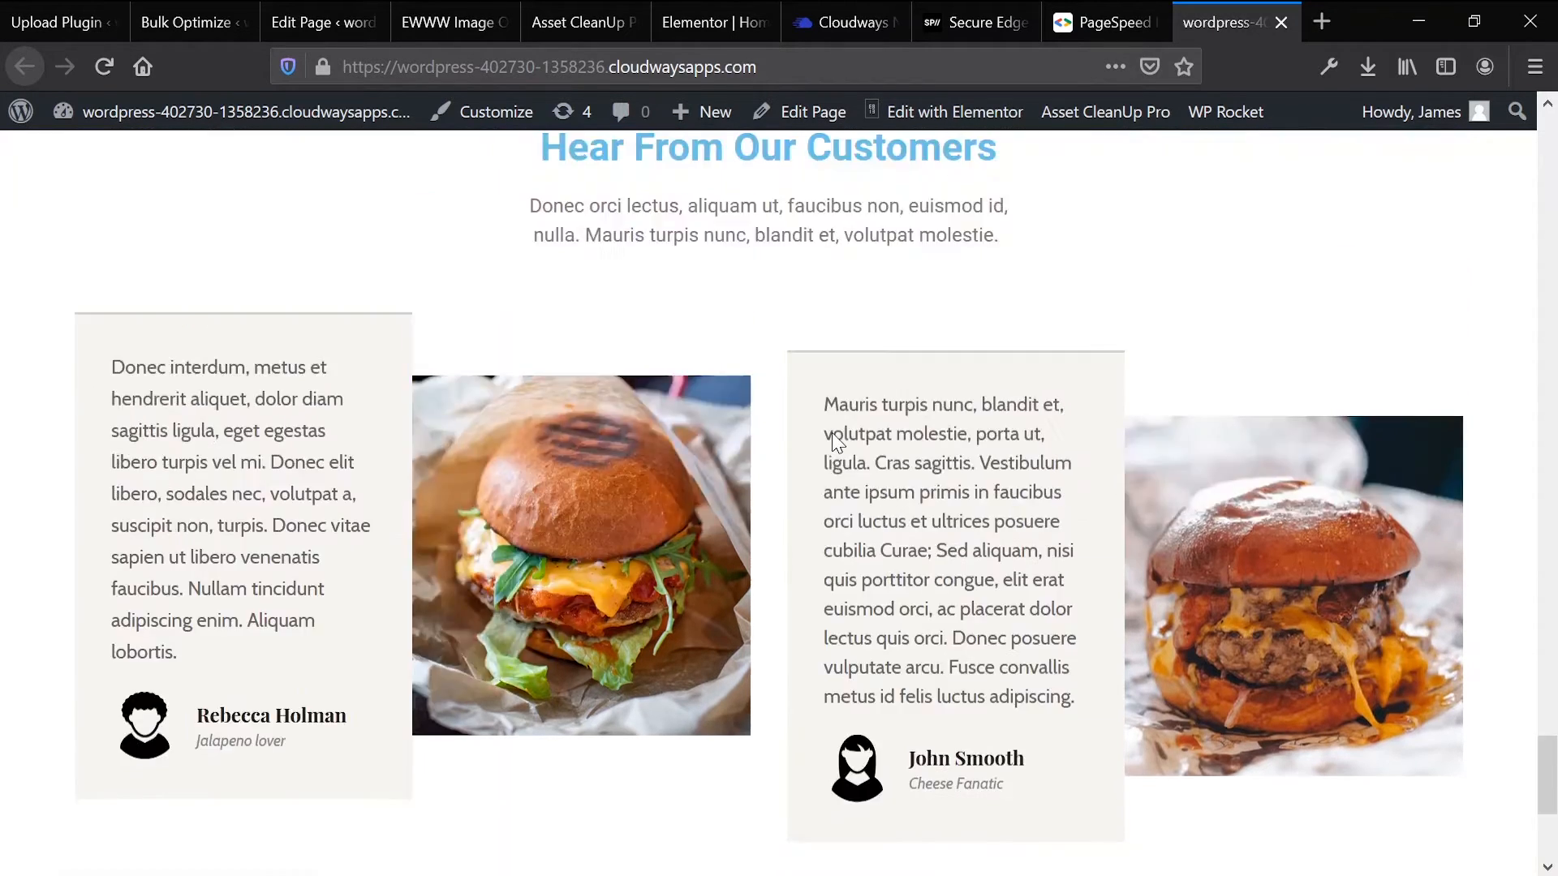
pyautogui.scroll(20, 833, 435)
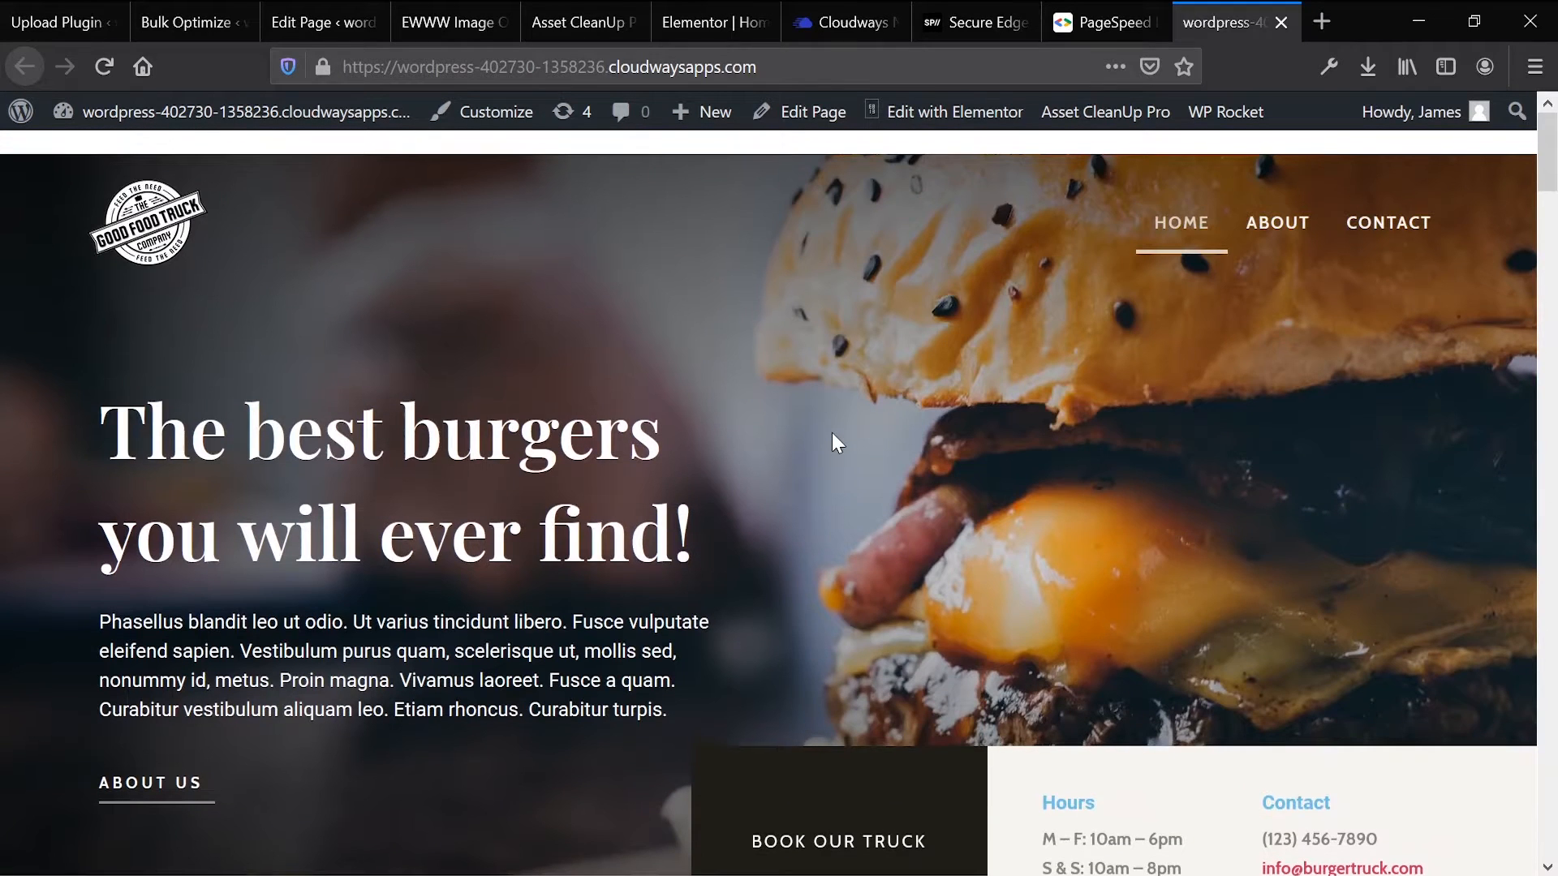
pyautogui.scroll(-20, 832, 434)
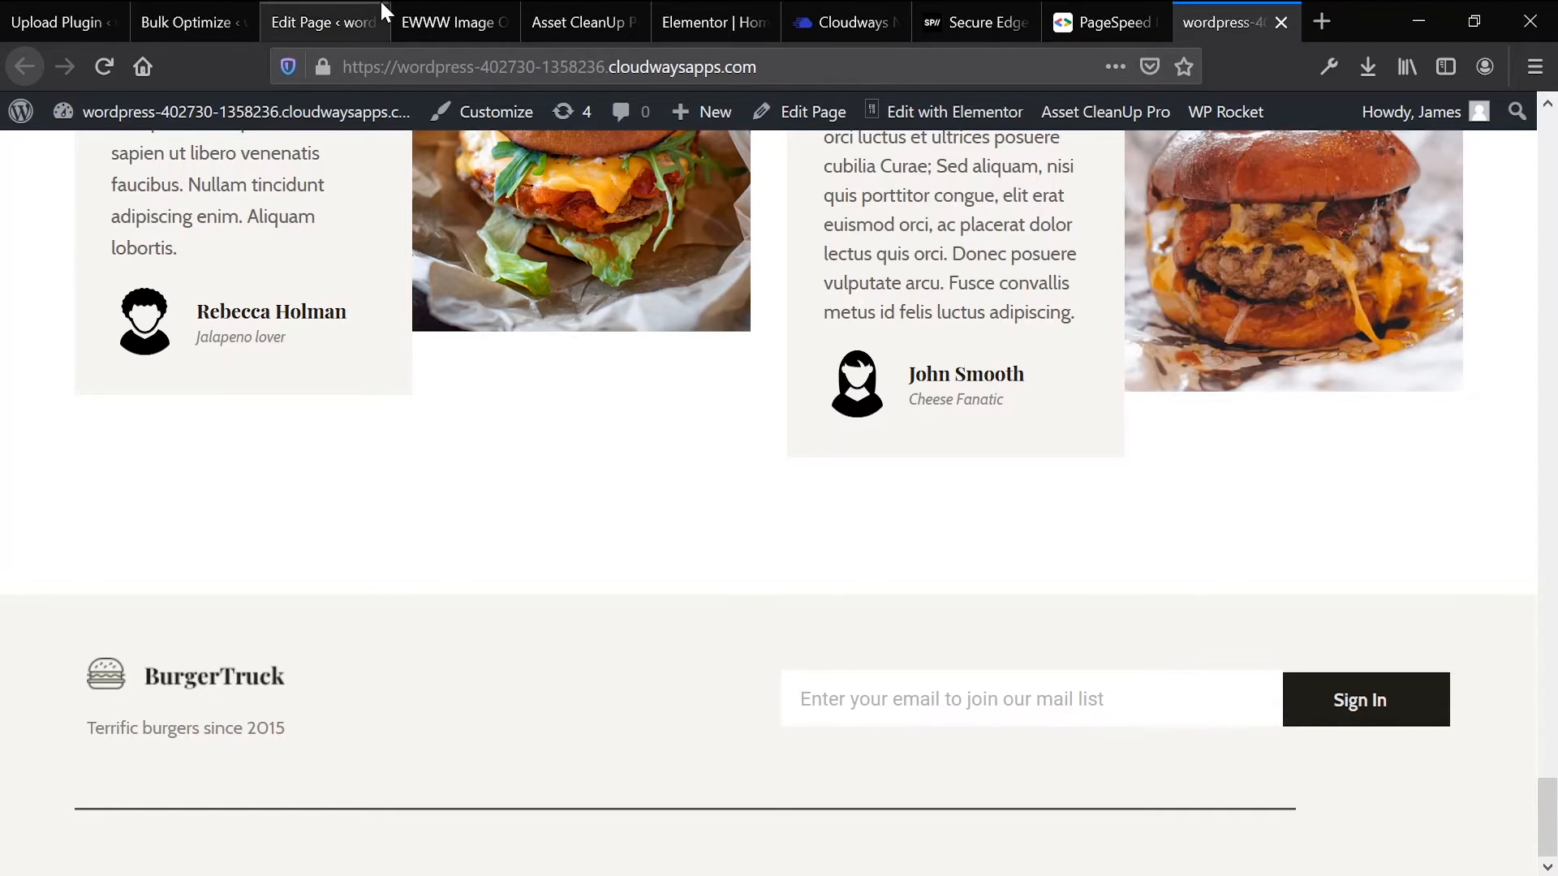
# Step: Return to the Home page editor and stop unloading the elementor-icons stylesheet on this page
pyautogui.click(341, 6)
pyautogui.scroll(15, 513, 438)
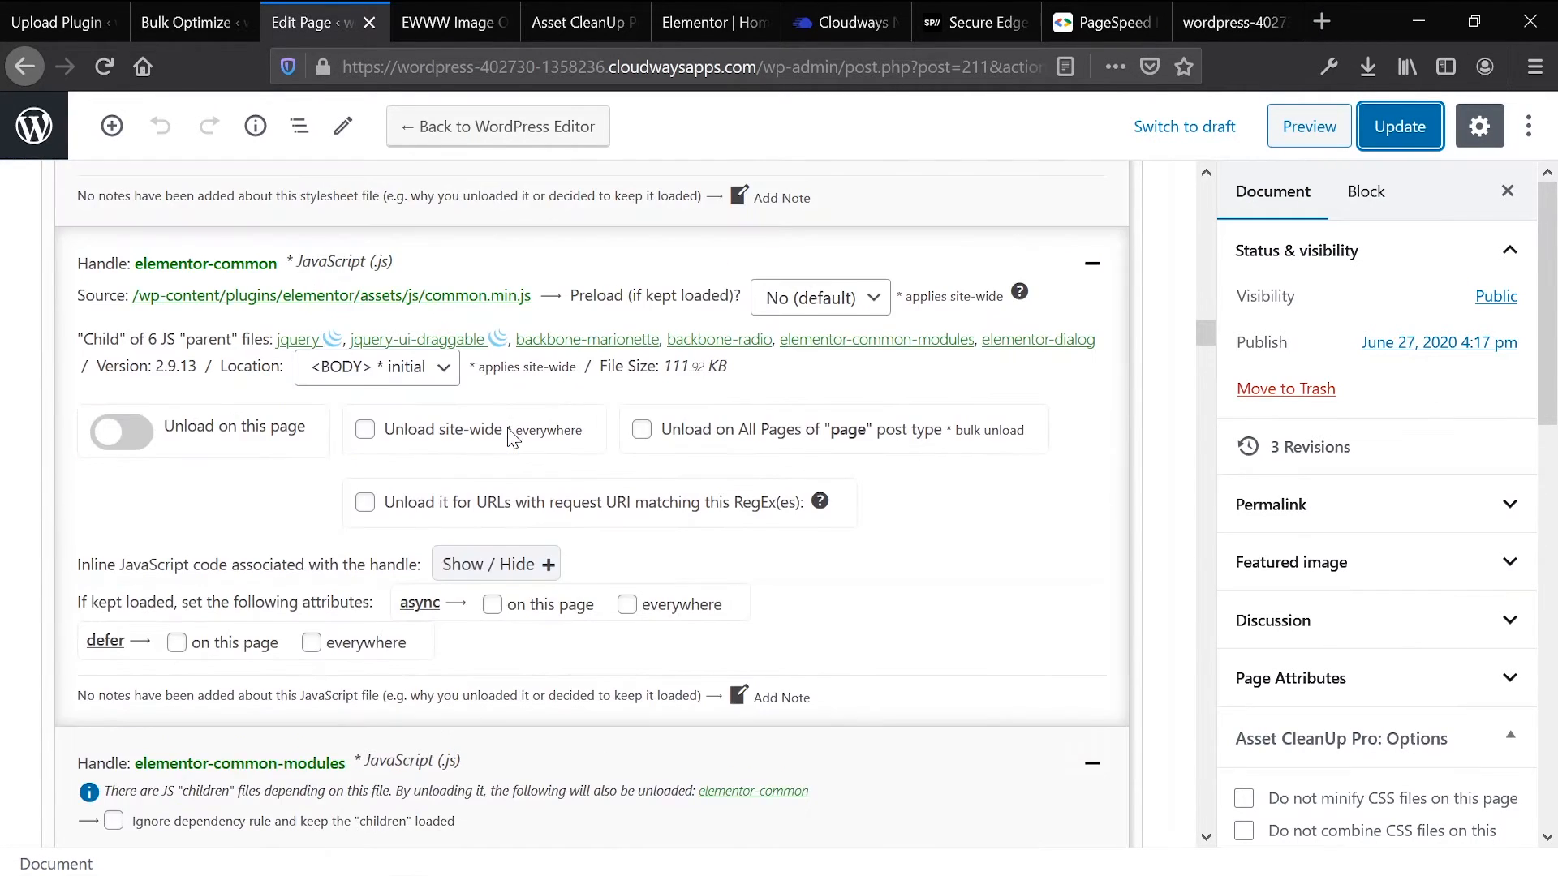
pyautogui.scroll(-15, 513, 438)
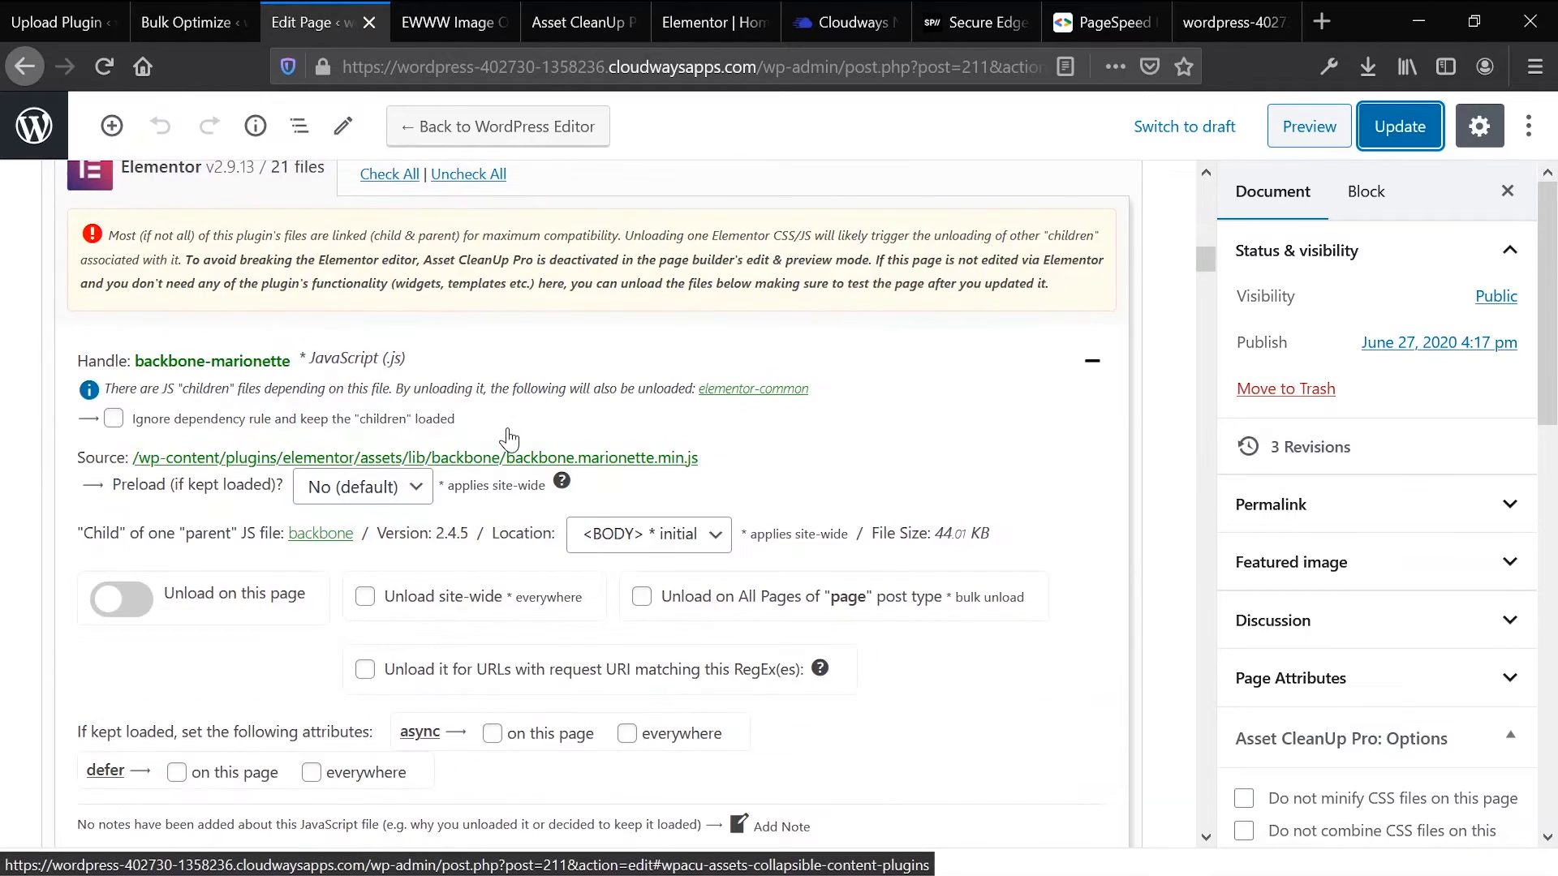
pyautogui.scroll(-4, 508, 429)
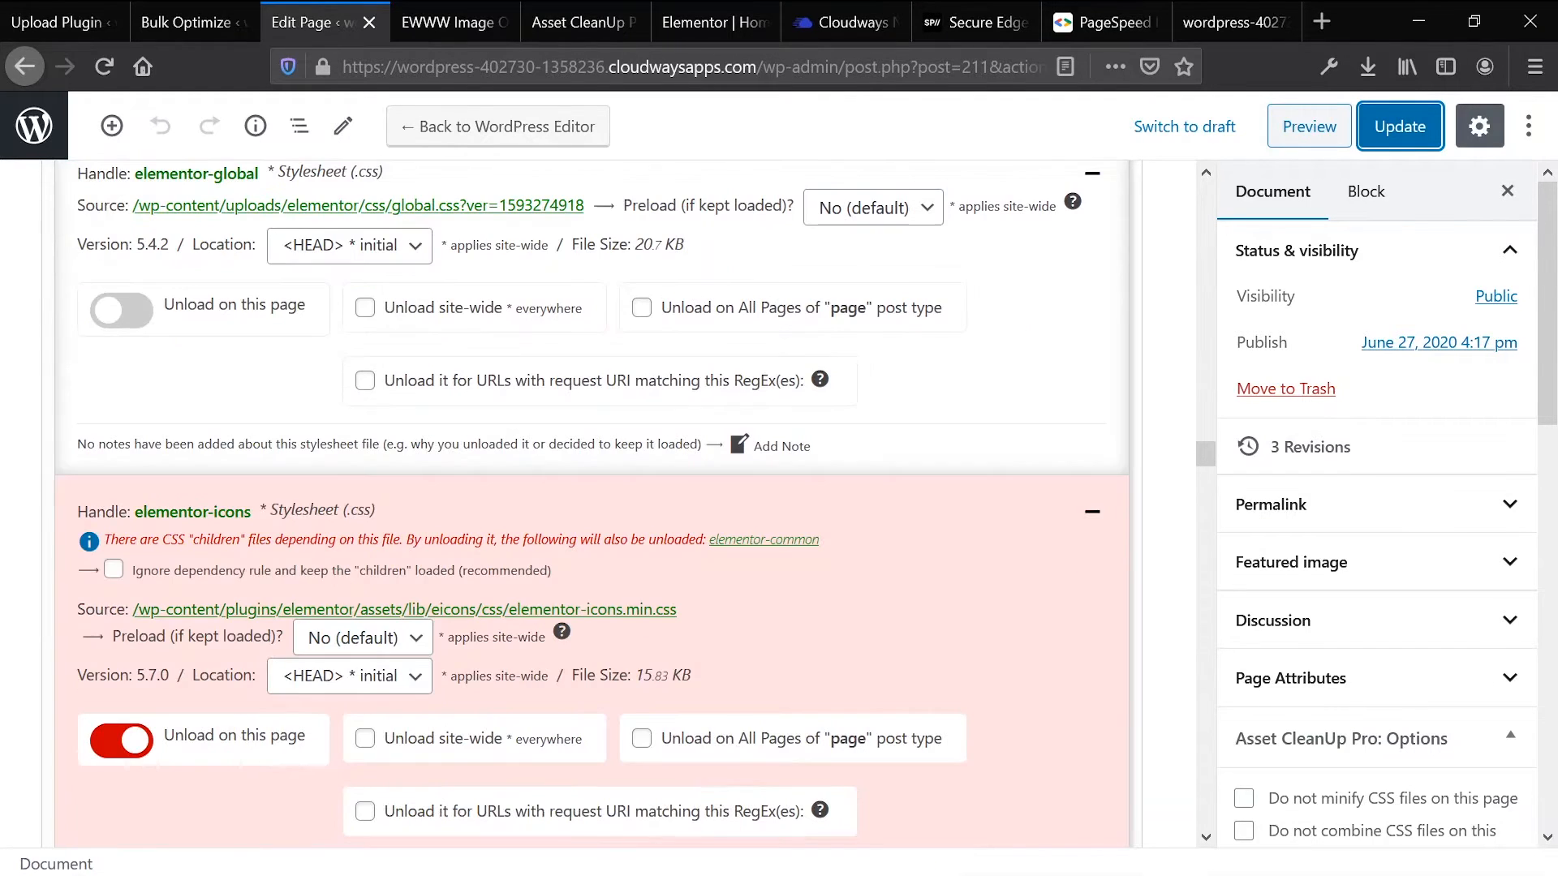
pyautogui.click(132, 740)
# Step: Turn off unloading of the elementor-icons-fa-brands and elementor-icons-fa-solid stylesheets on this page
pyautogui.scroll(-4, 135, 743)
pyautogui.scroll(-3, 135, 743)
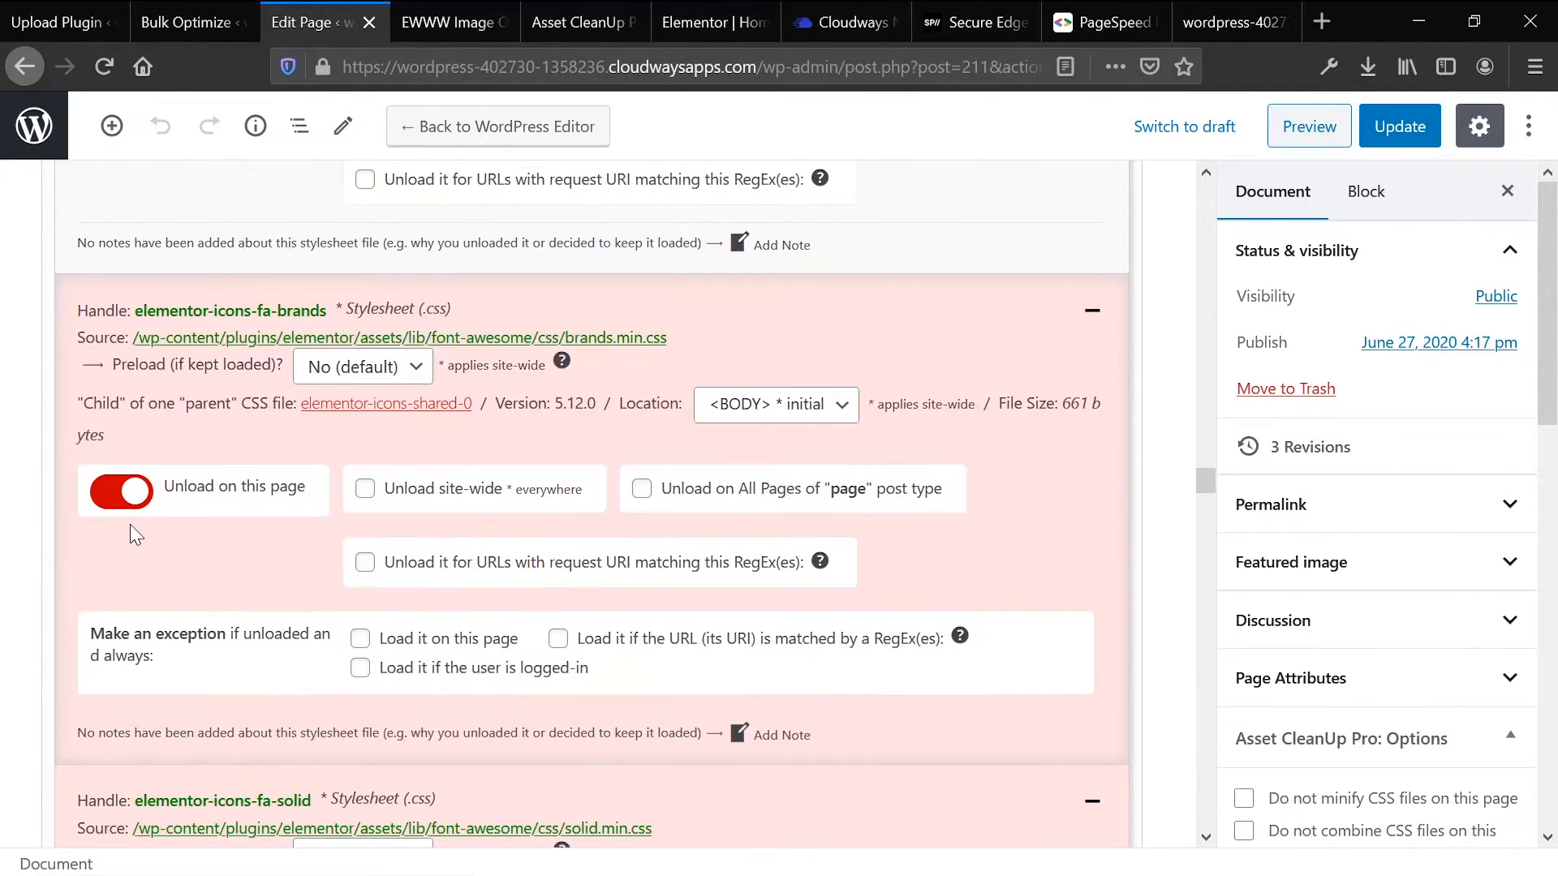
pyautogui.click(123, 491)
pyautogui.scroll(-4, 124, 503)
pyautogui.click(123, 553)
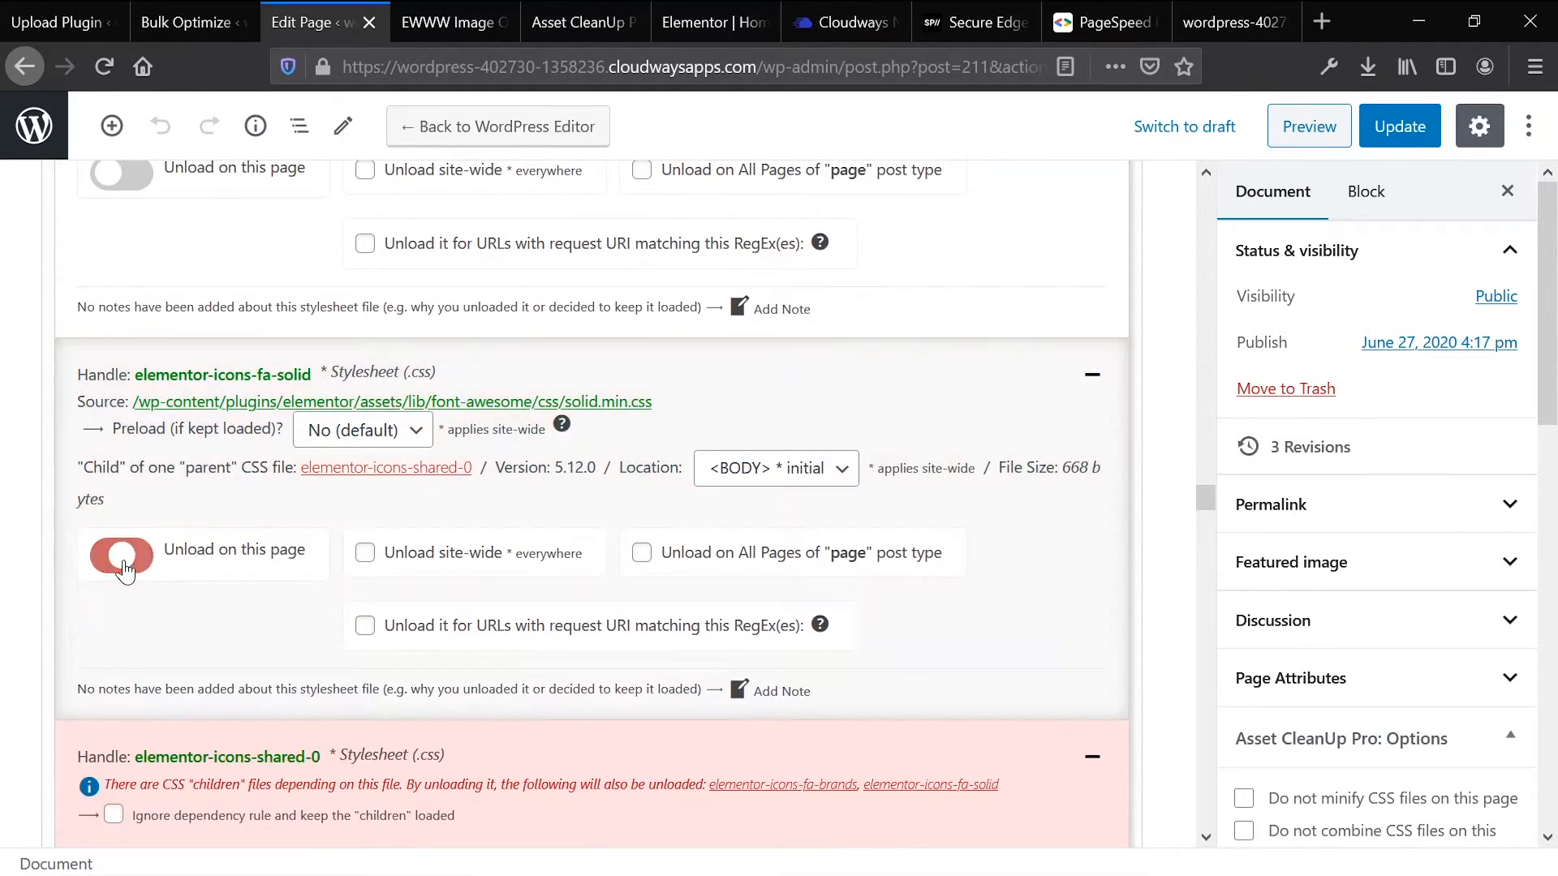
# Step: Turn off unloading of the elementor-icons-shared-0 stylesheet on this page
pyautogui.scroll(-3, 124, 560)
pyautogui.click(122, 745)
pyautogui.scroll(-5, 124, 745)
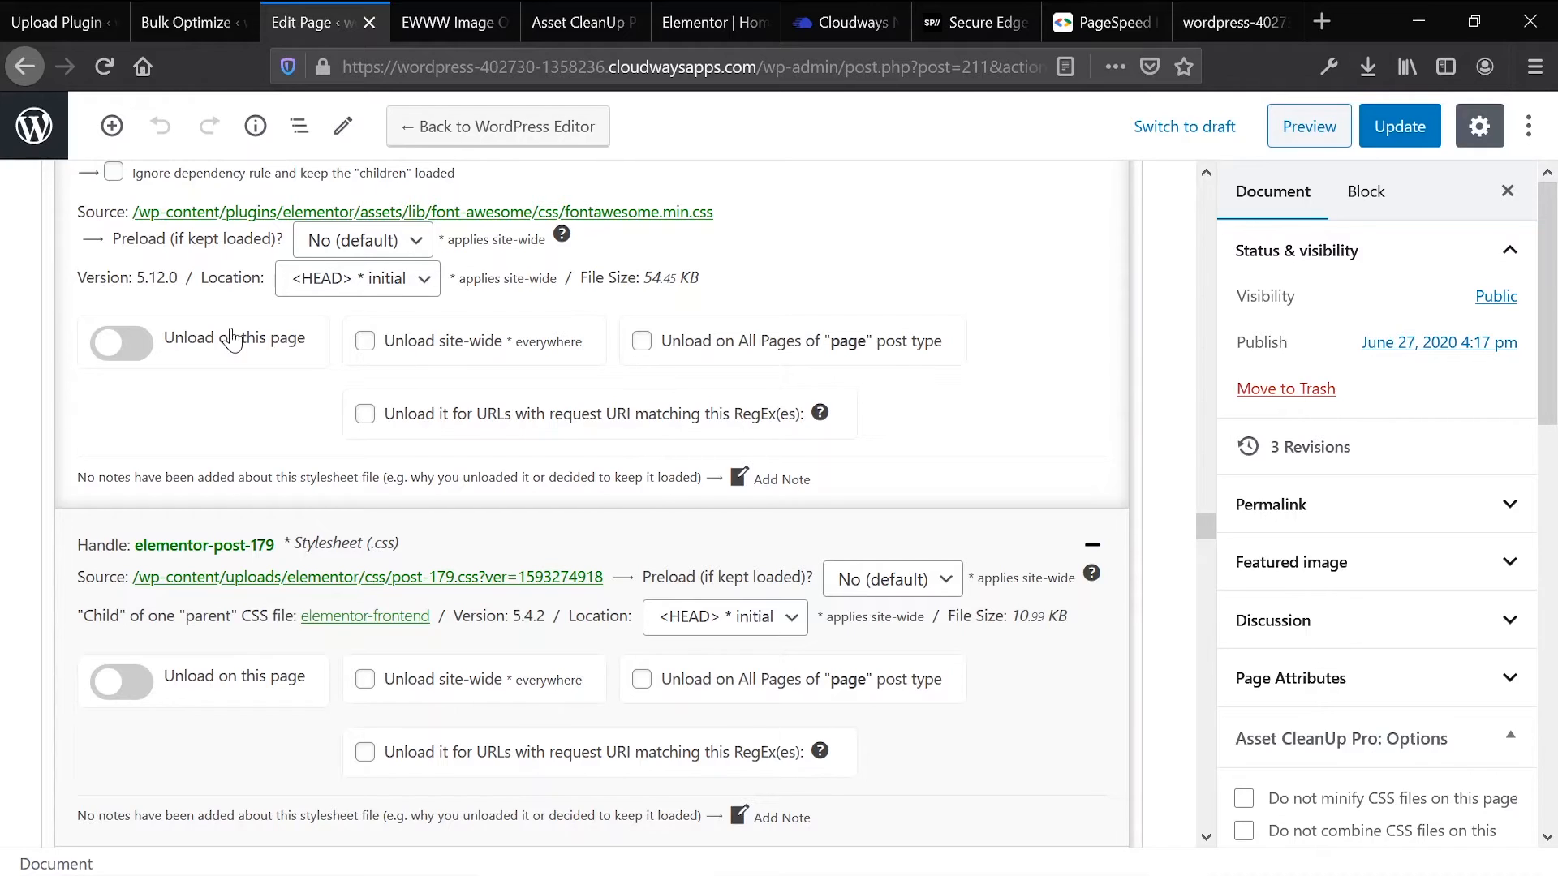
pyautogui.scroll(2, 270, 346)
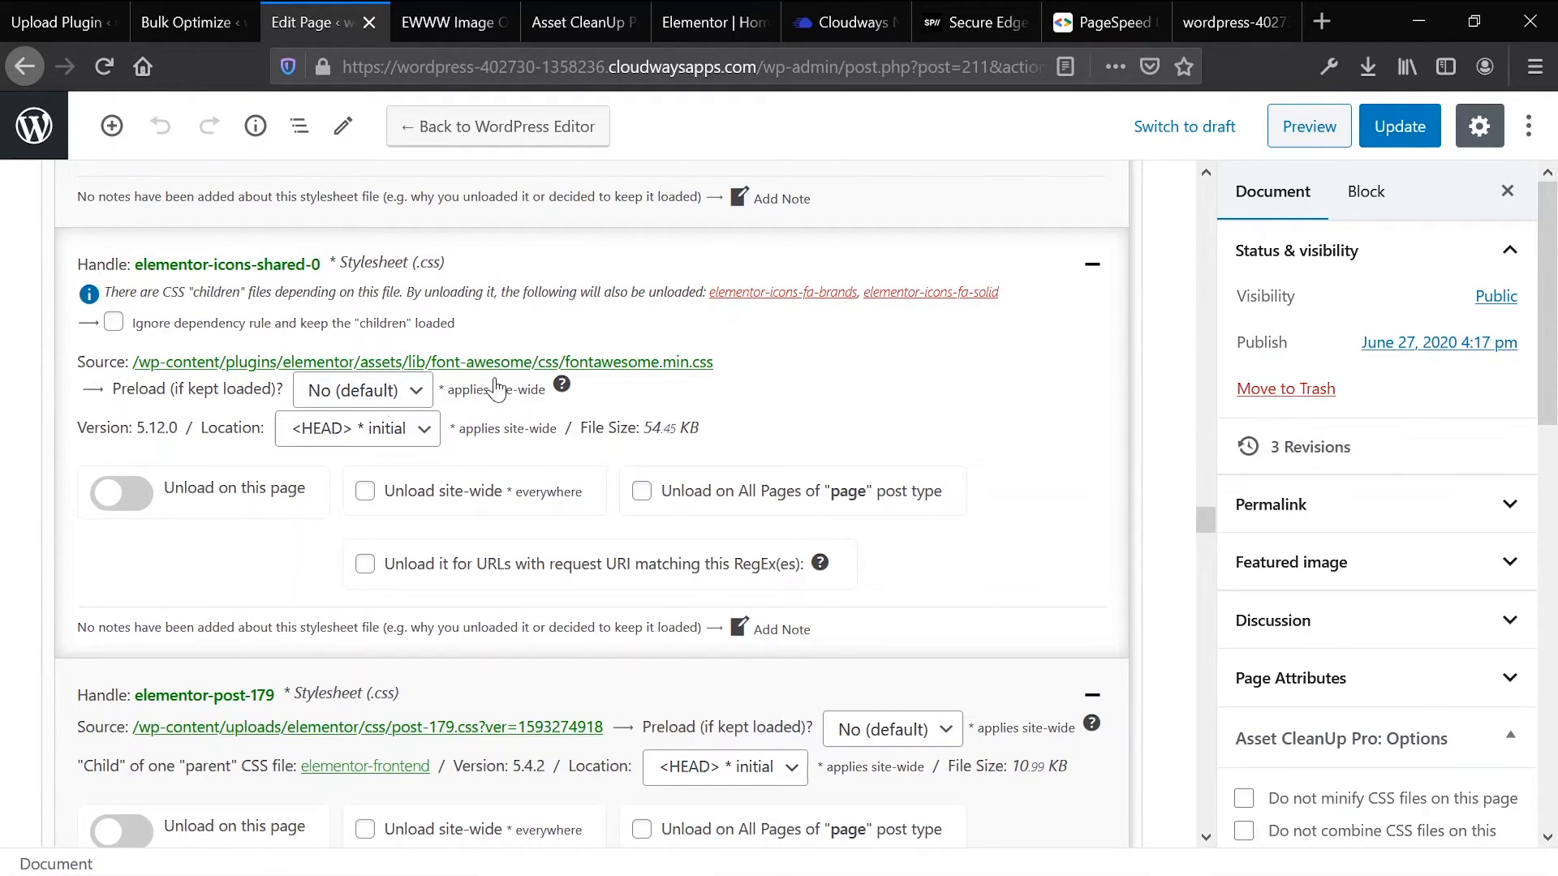
# Step: Look at the live Home page's footer again and return to the page editor
pyautogui.click(1217, 12)
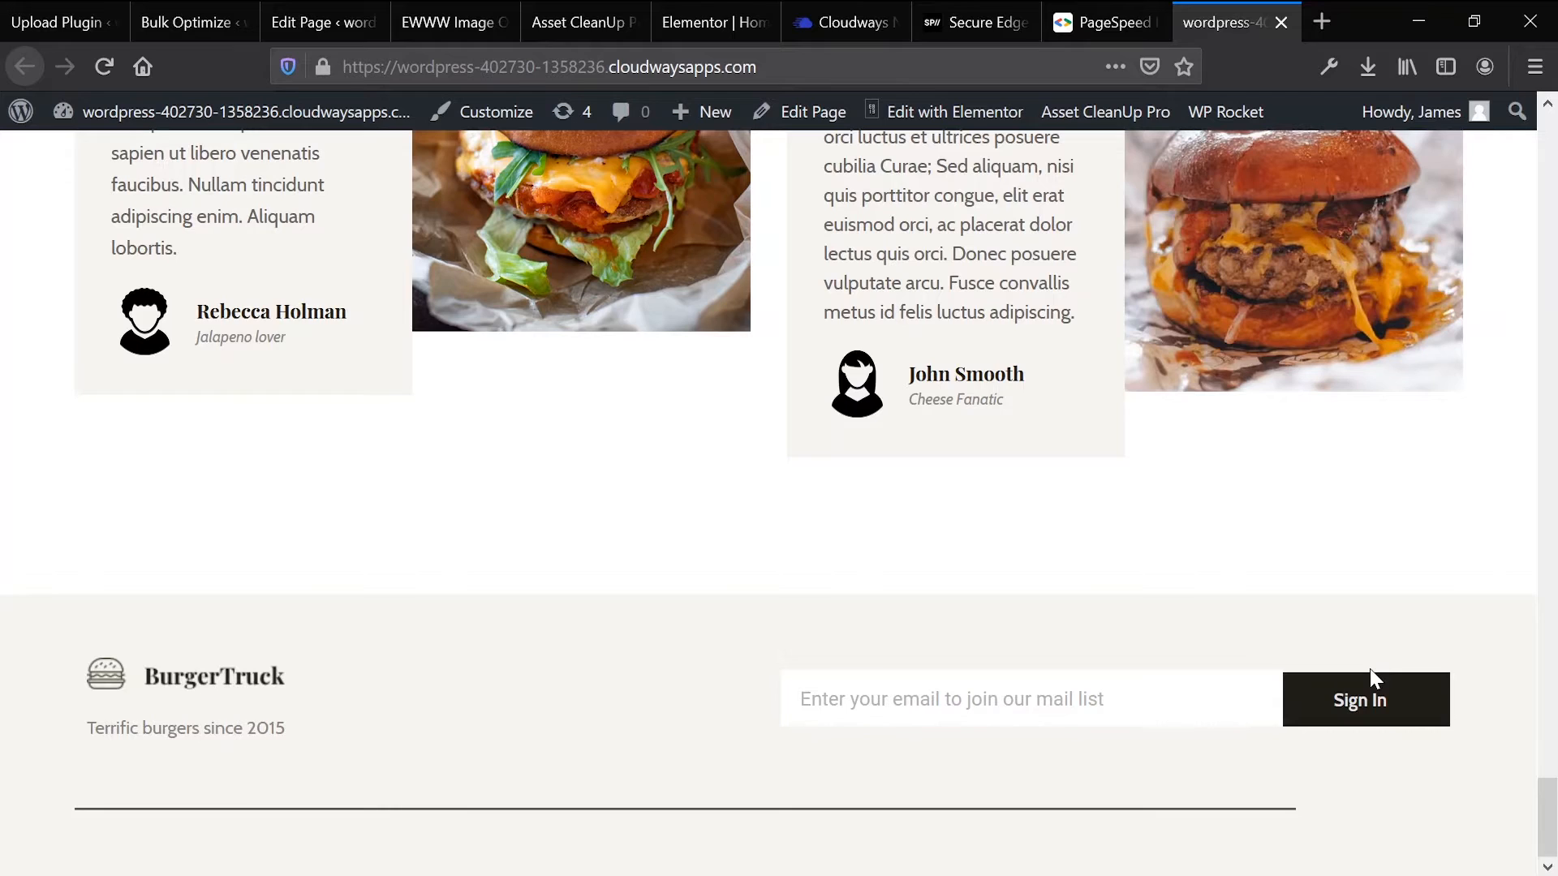
pyautogui.click(615, 2)
pyautogui.click(314, 2)
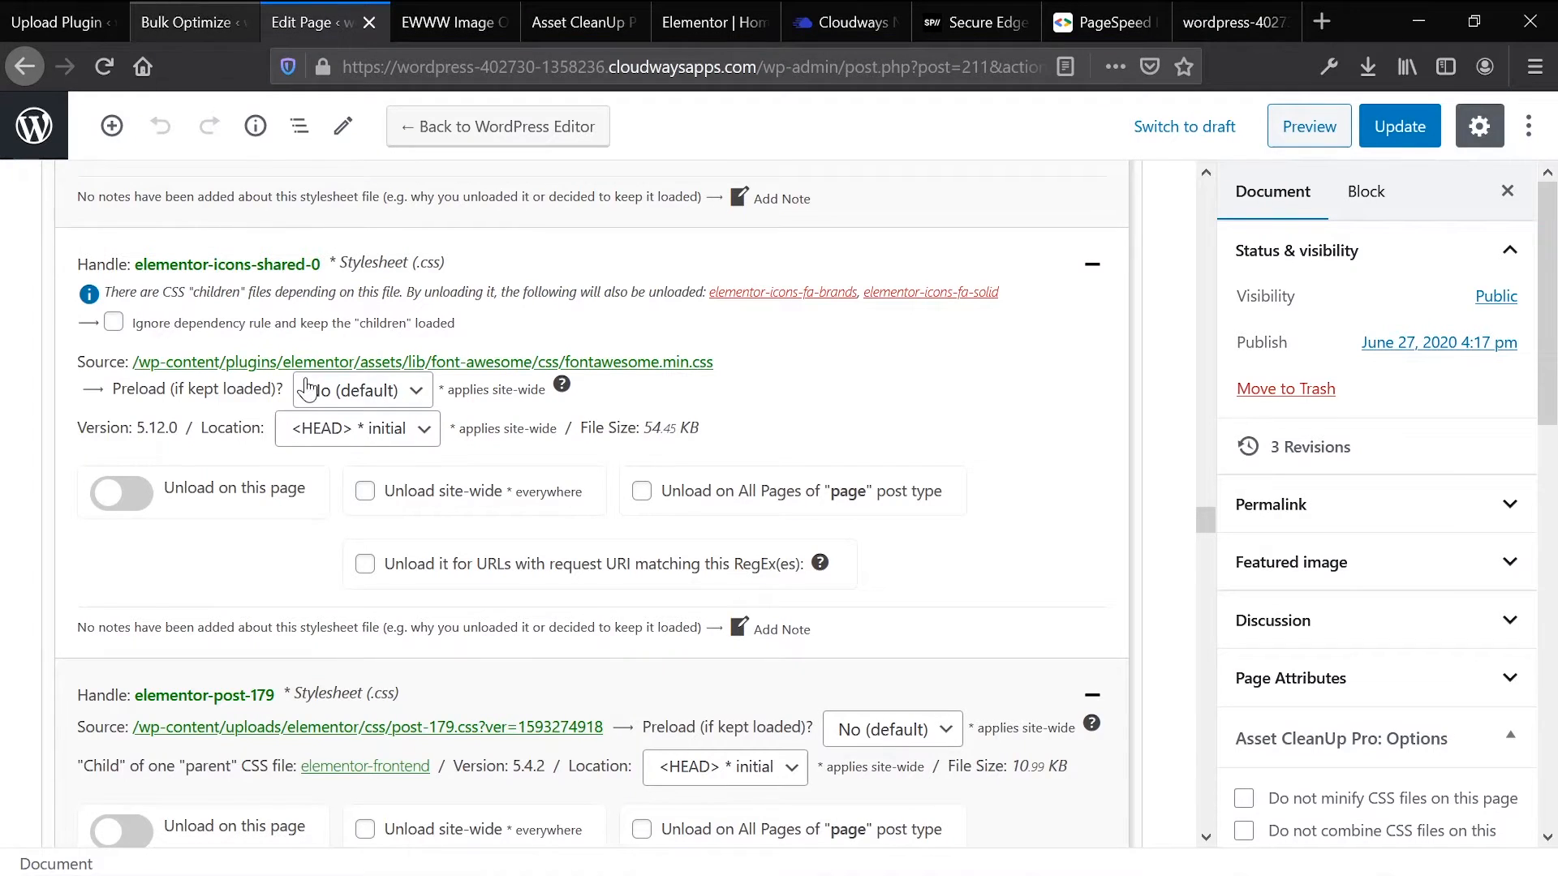
# Step: Examine the unload, async, defer and location options of the Elementor plugin files, including the location choices for backbone-radio
pyautogui.scroll(15, 308, 387)
pyautogui.scroll(15, 307, 389)
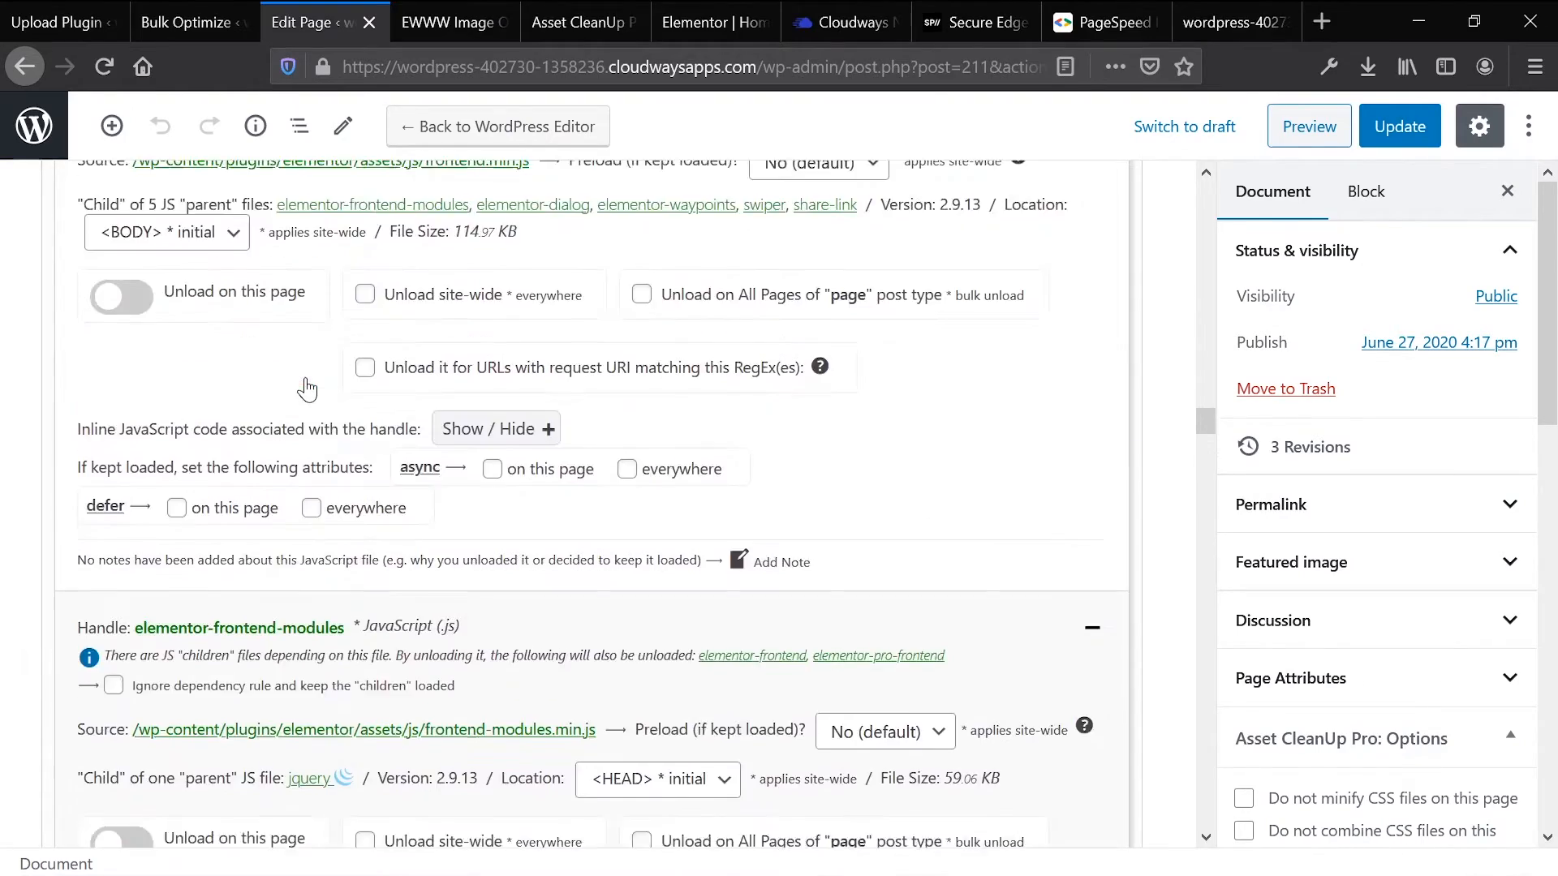
pyautogui.scroll(15, 309, 405)
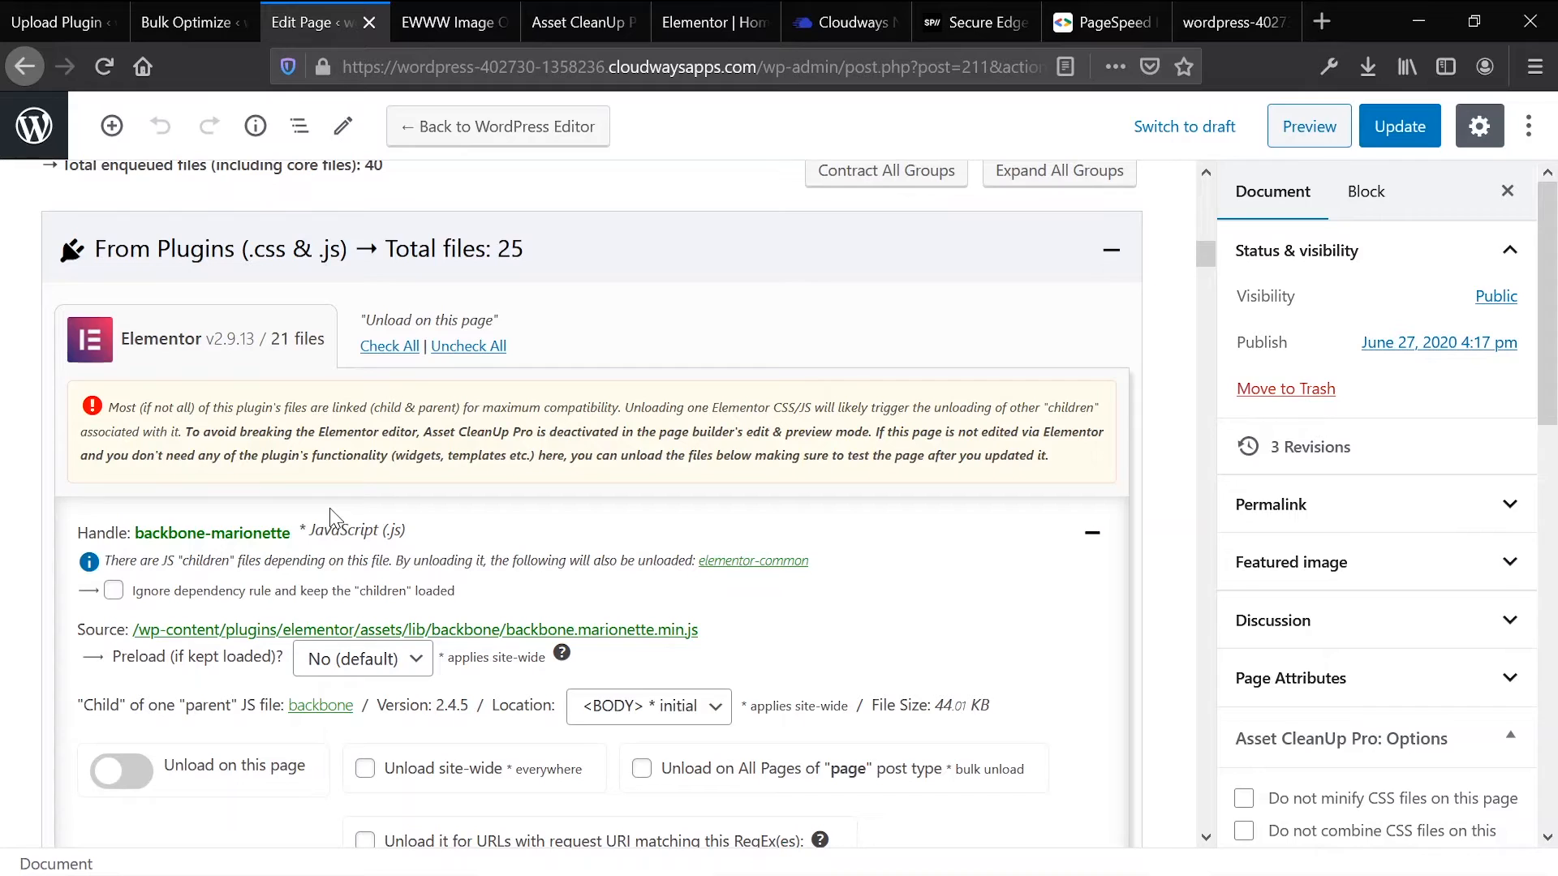
pyautogui.scroll(-9, 330, 518)
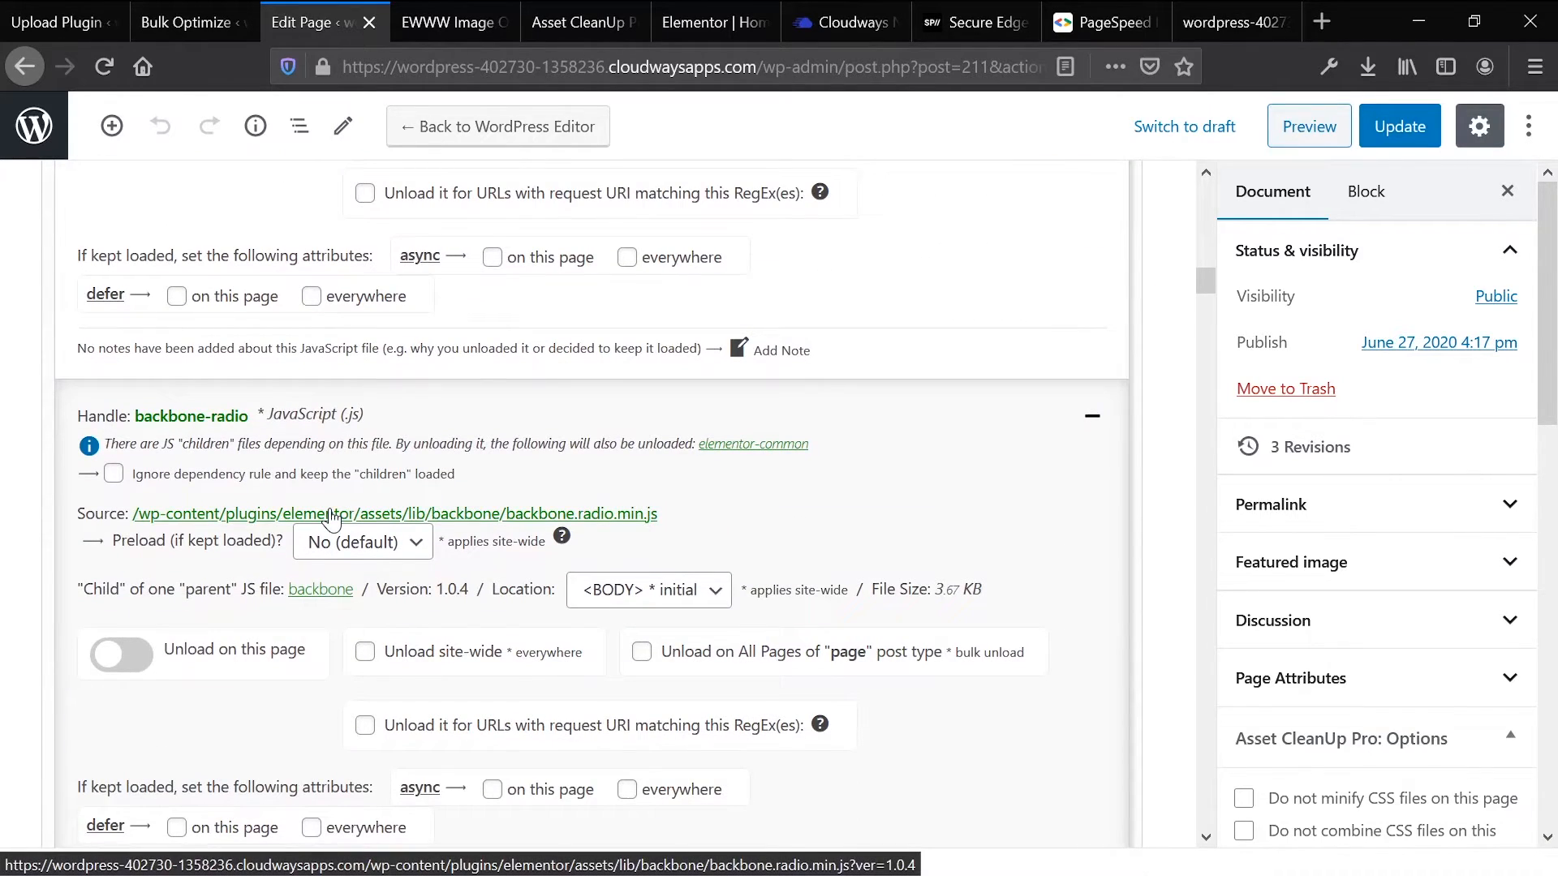
pyautogui.scroll(-4, 331, 517)
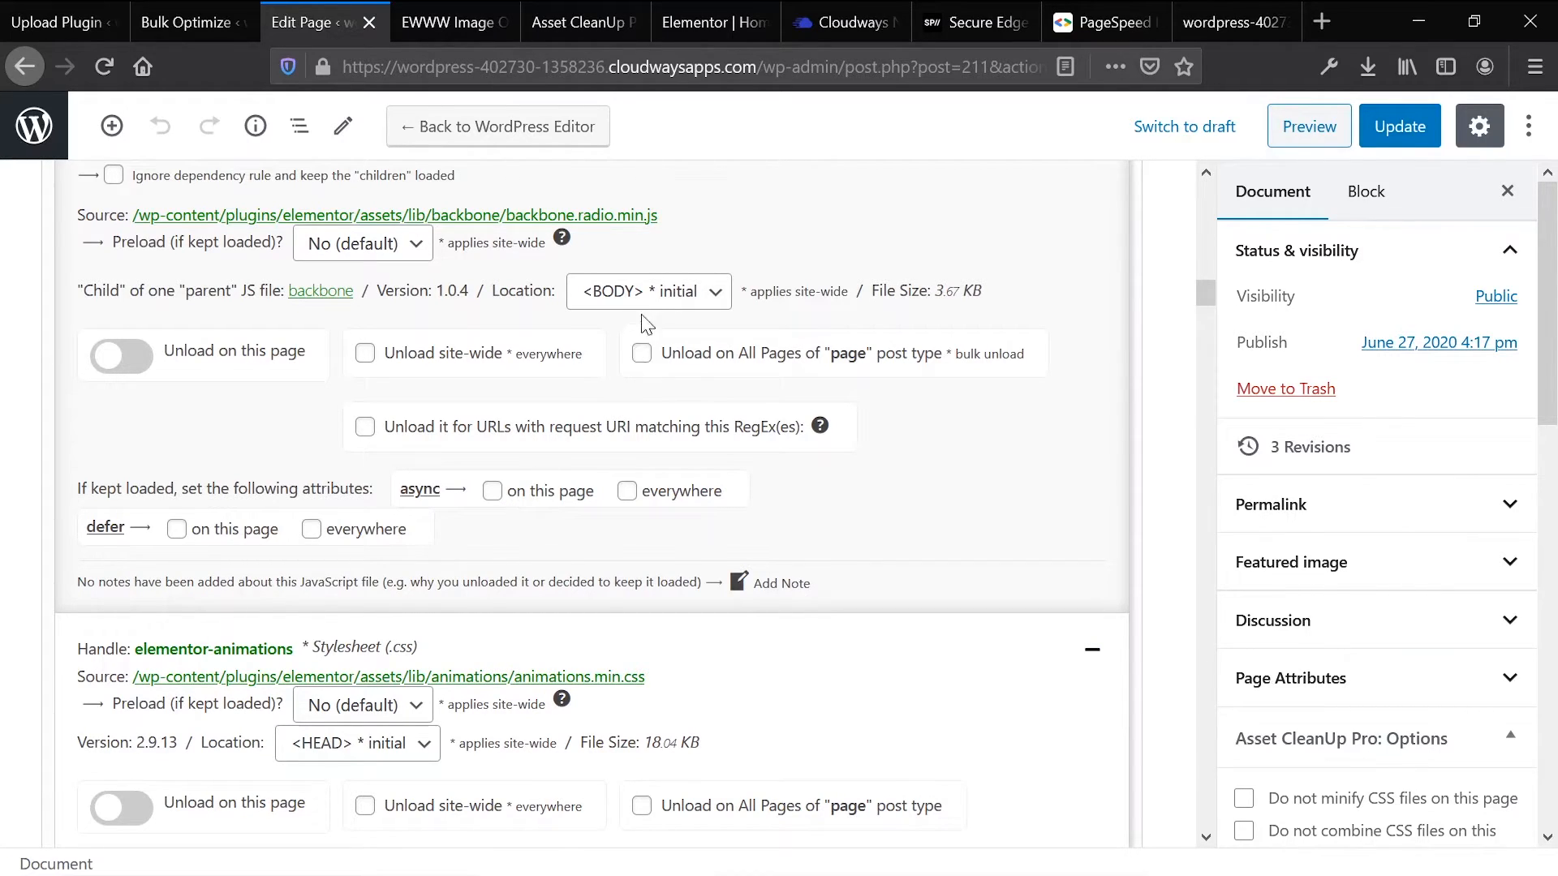
pyautogui.click(662, 295)
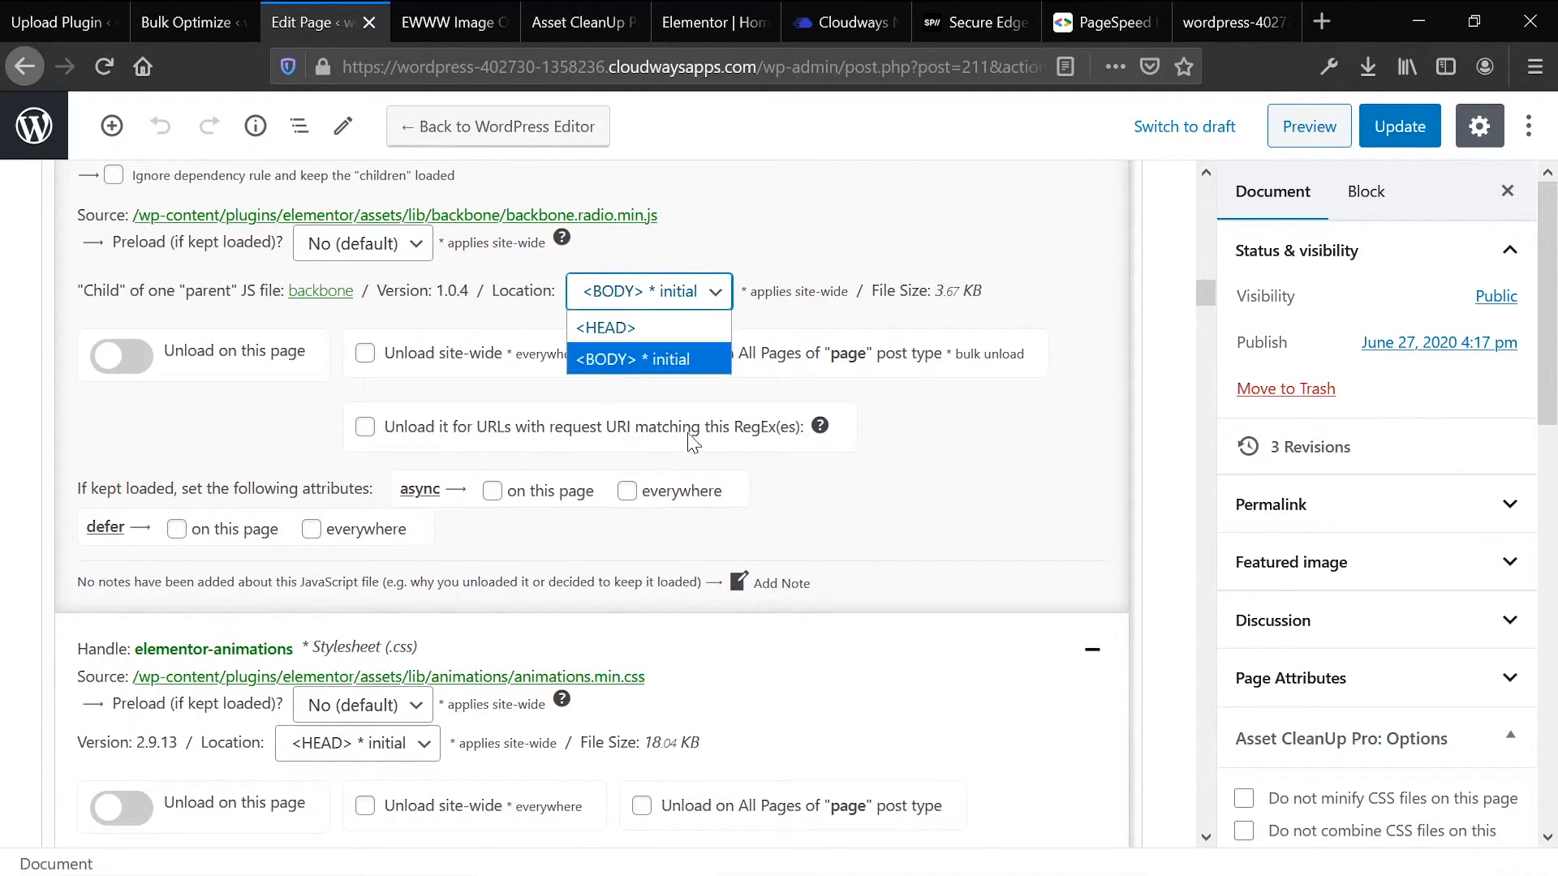
pyautogui.scroll(-2, 679, 493)
pyautogui.scroll(-6, 680, 492)
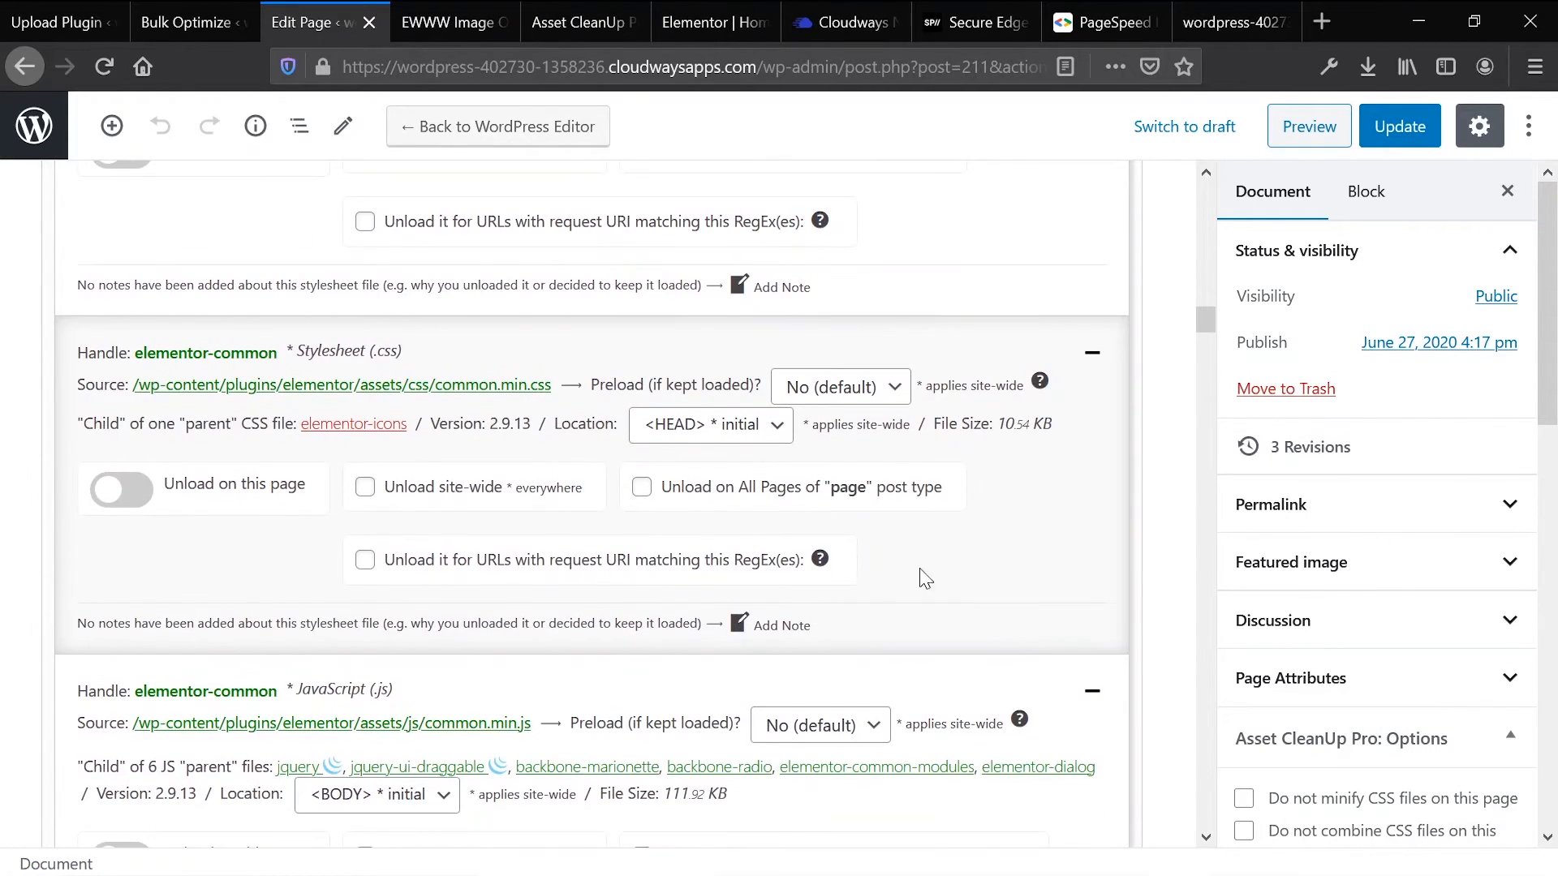
pyautogui.scroll(-15, 1014, 553)
pyautogui.scroll(-7, 1018, 557)
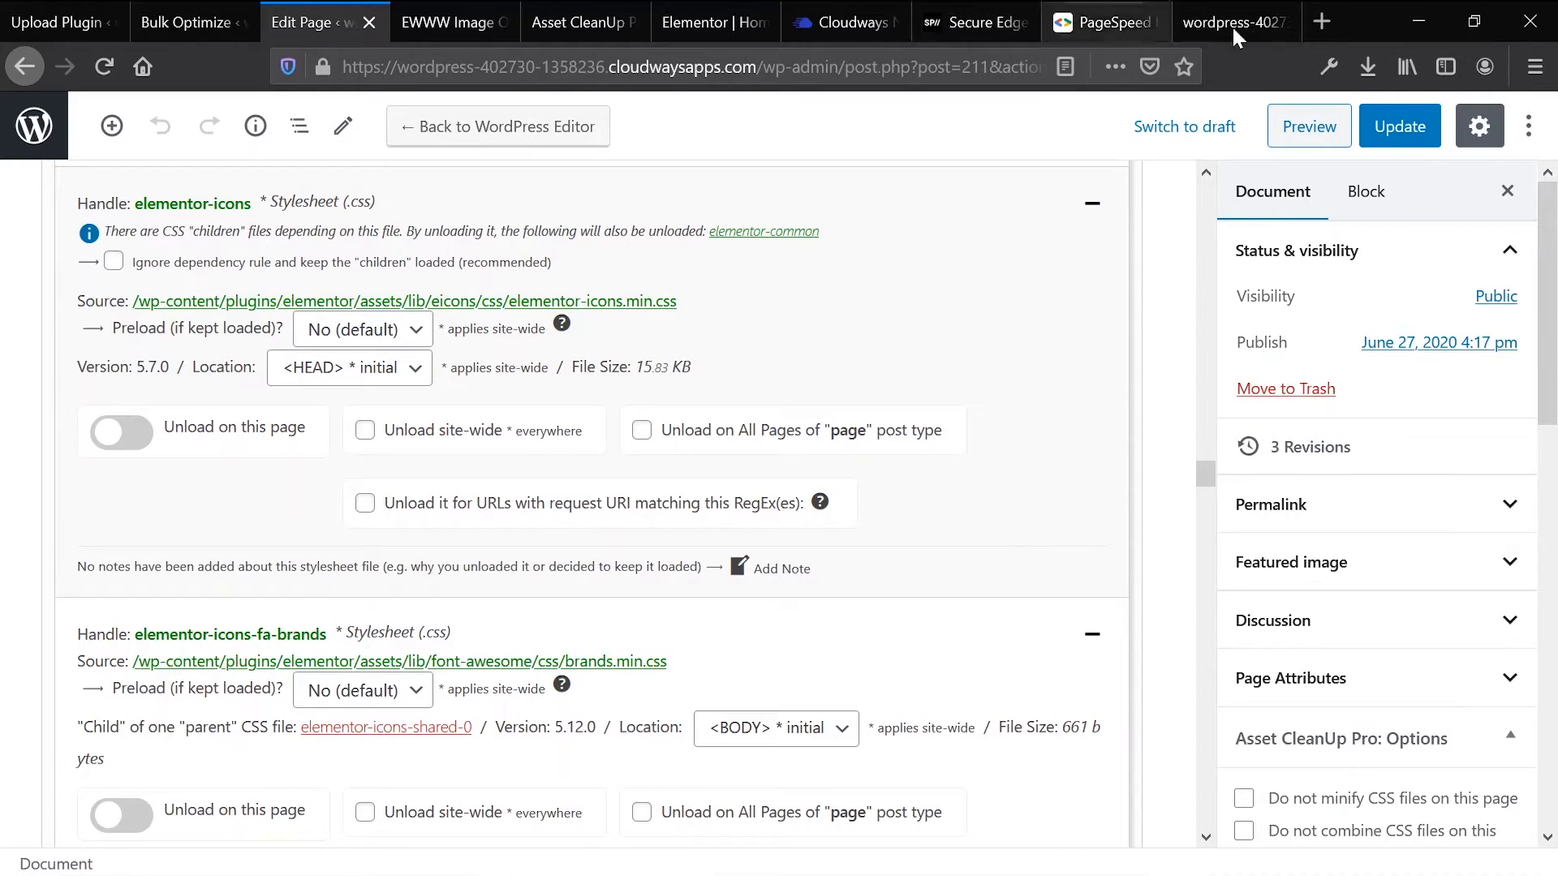
# Step: Update the Home page with the icon stylesheets kept loaded and reload the live page to check the footer icons
pyautogui.click(1374, 123)
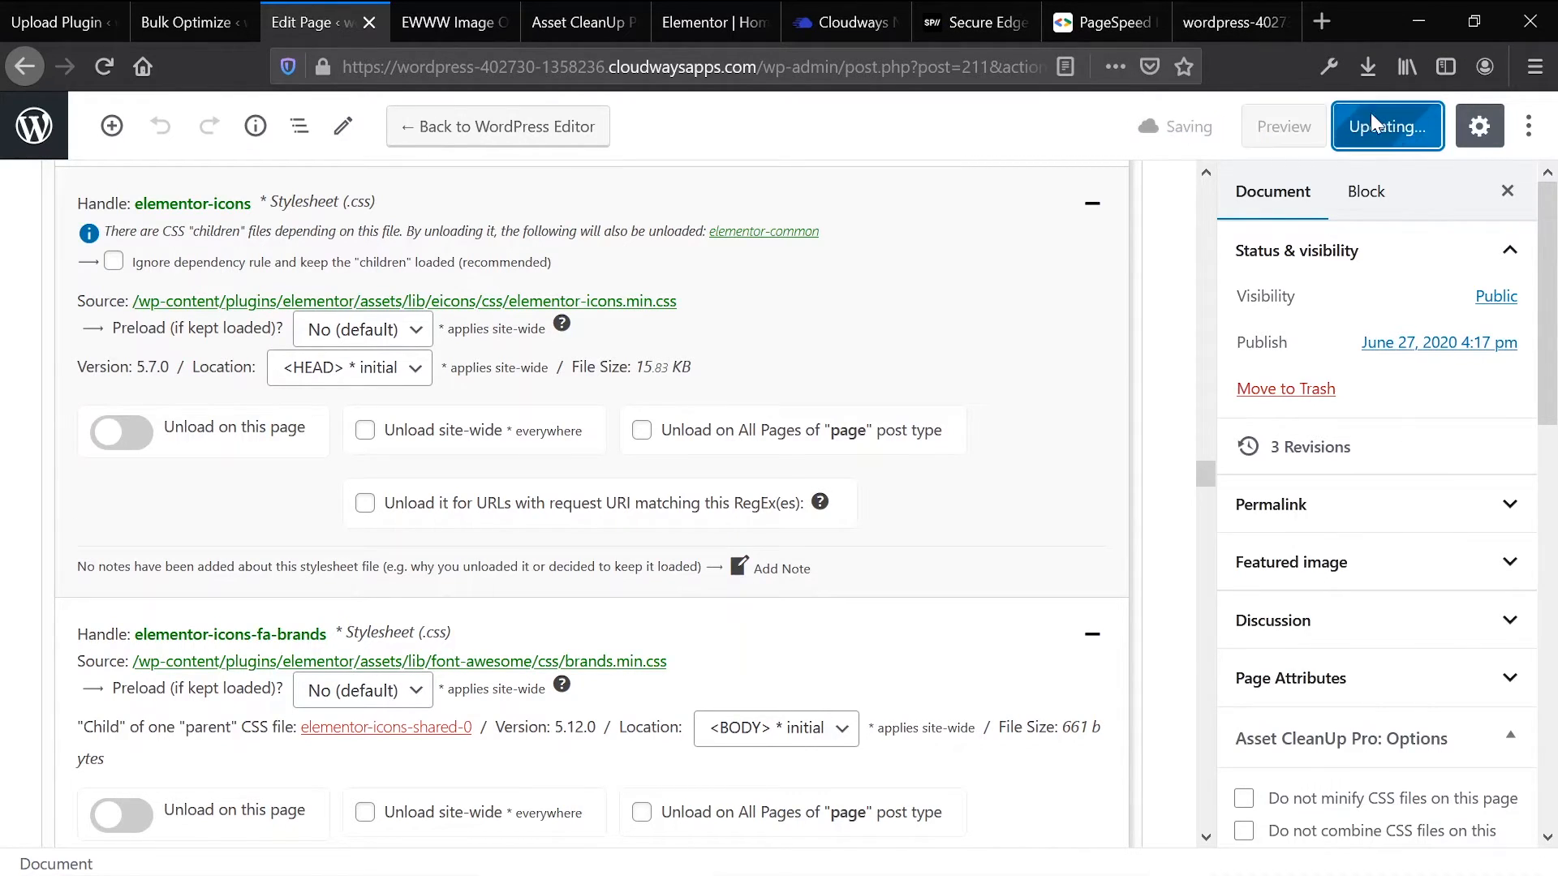
pyautogui.click(1232, 23)
pyautogui.press('F5')
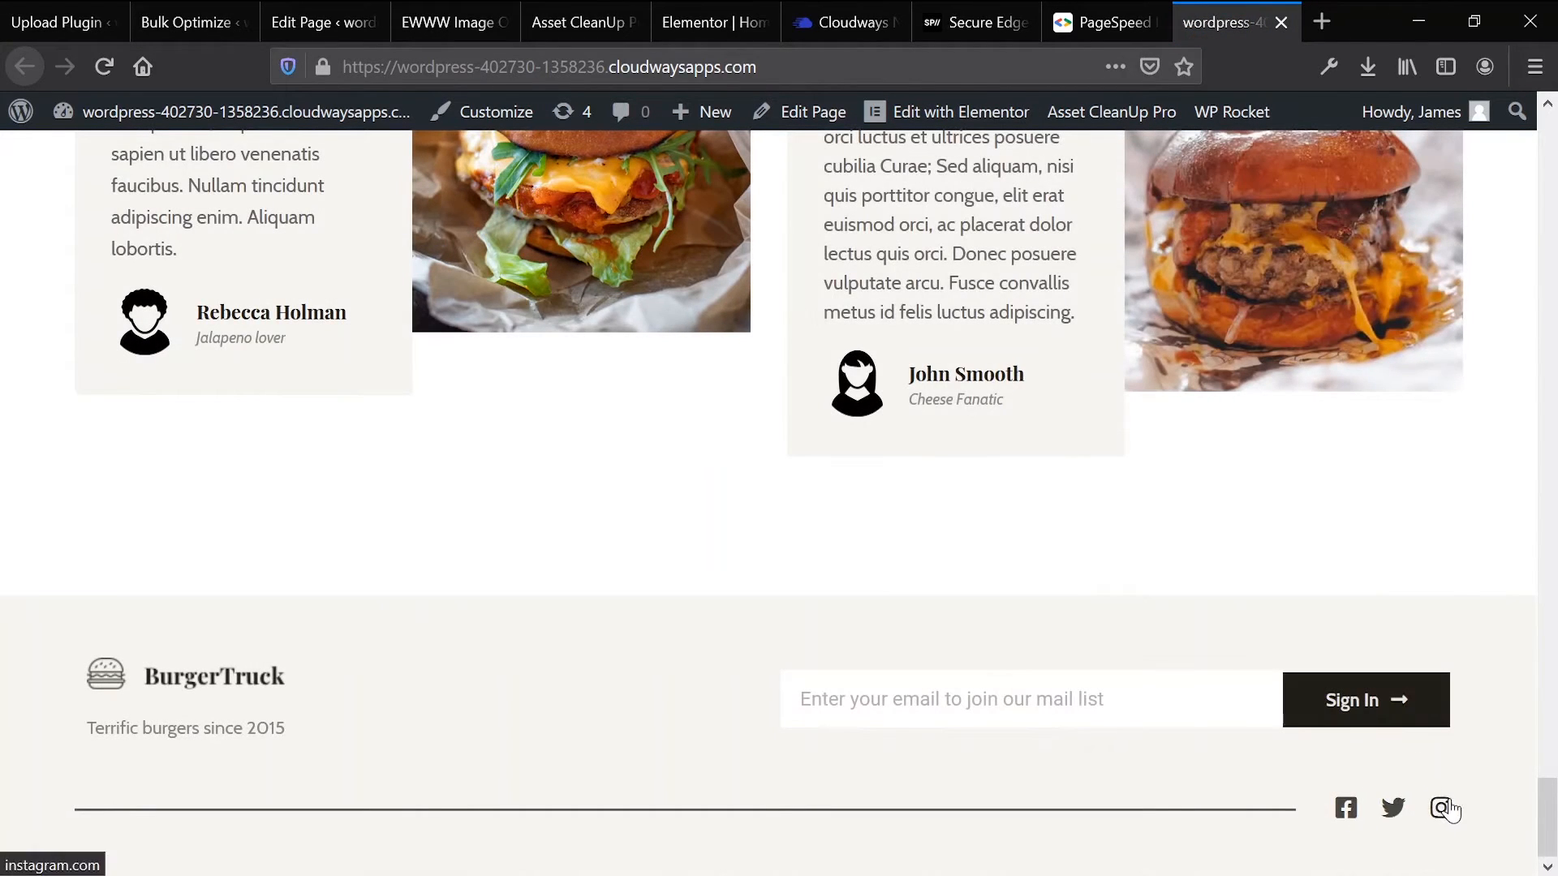
# Step: Go to the Bulk Optimize results and examine the size and WebP reductions for individual images in the optimization log
pyautogui.click(1089, 7)
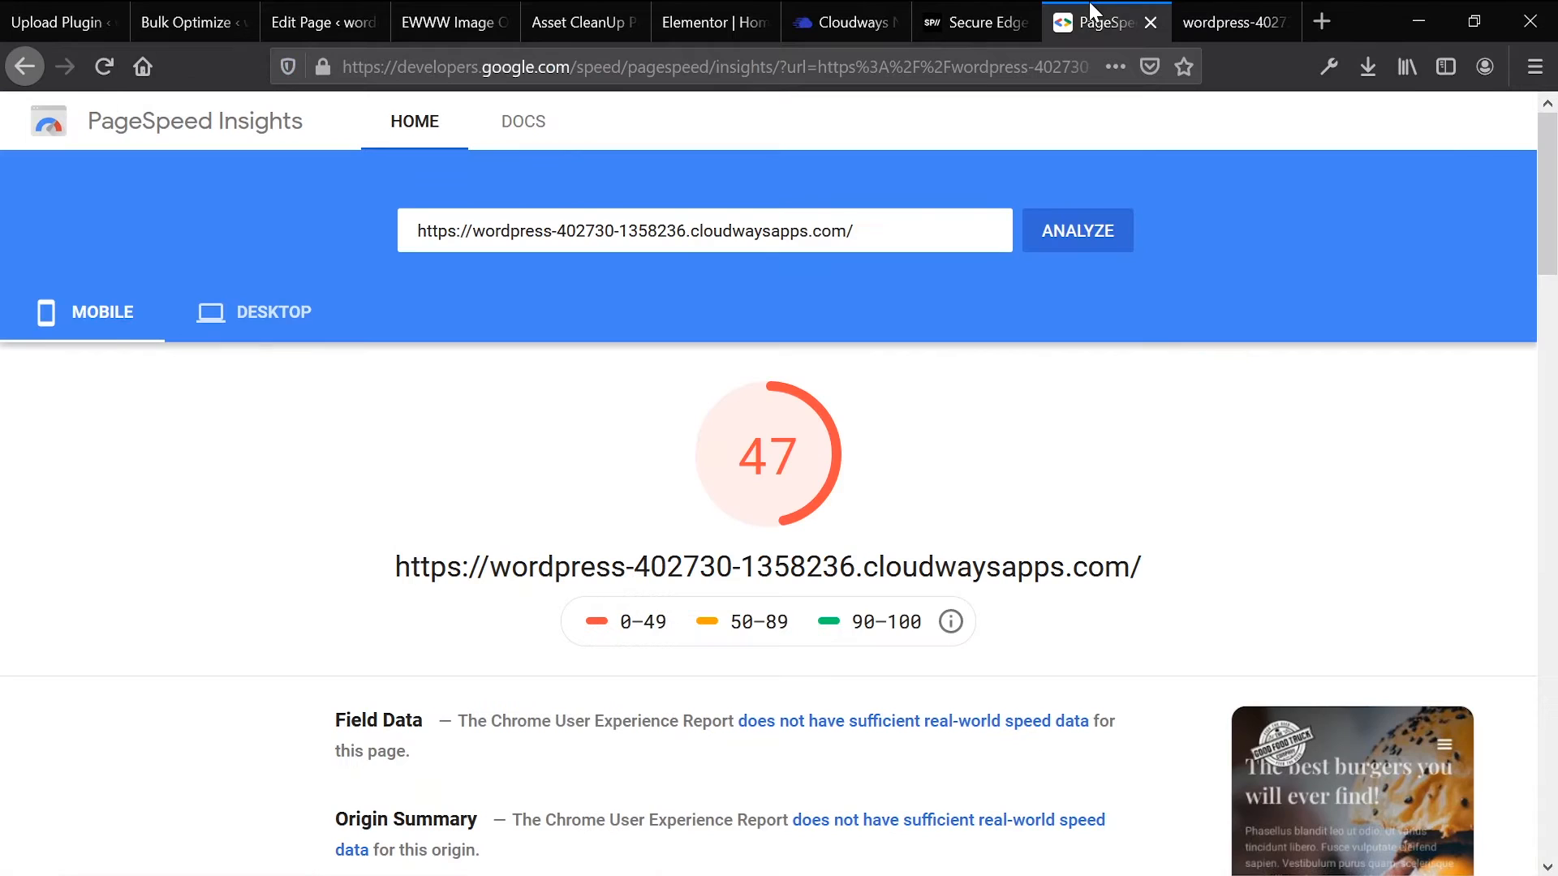
pyautogui.click(933, 7)
pyautogui.click(833, 12)
pyautogui.click(714, 8)
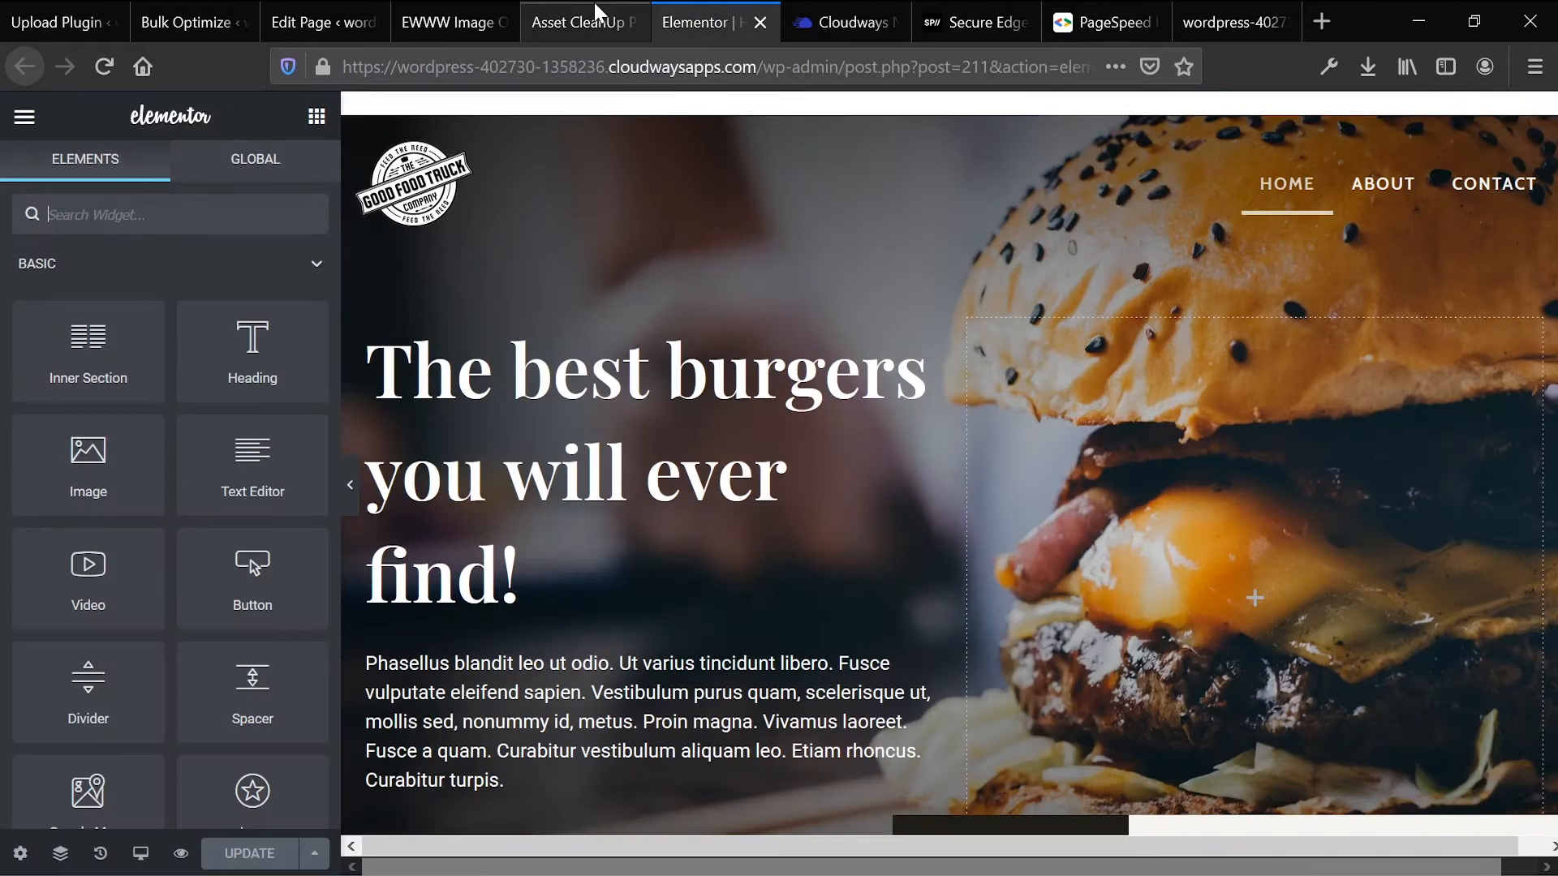
pyautogui.click(584, 5)
pyautogui.click(455, 7)
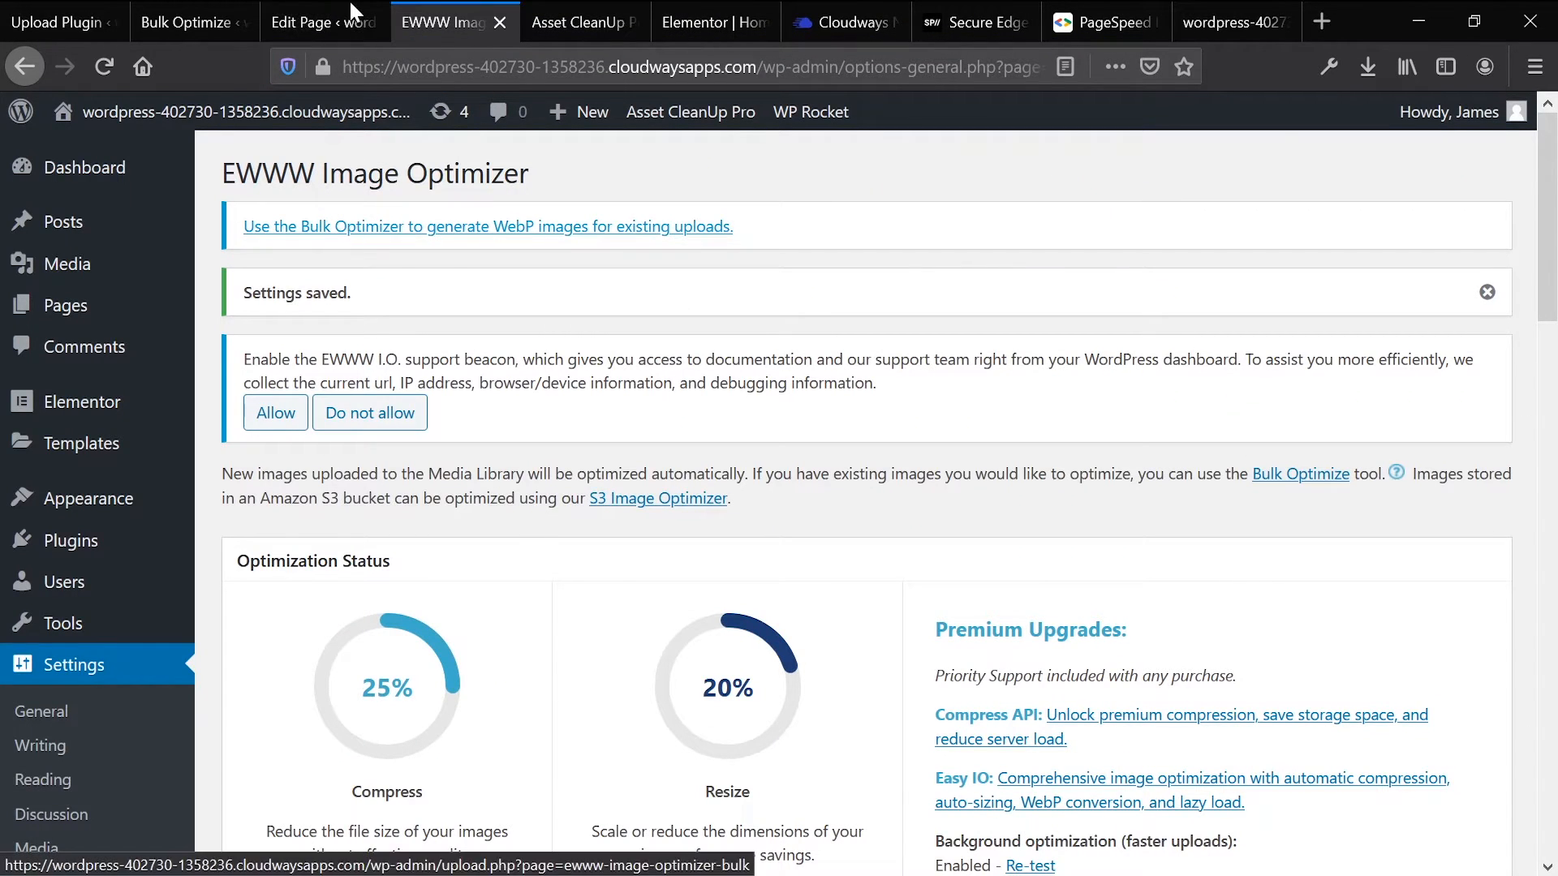
pyautogui.click(317, 10)
pyautogui.click(177, 11)
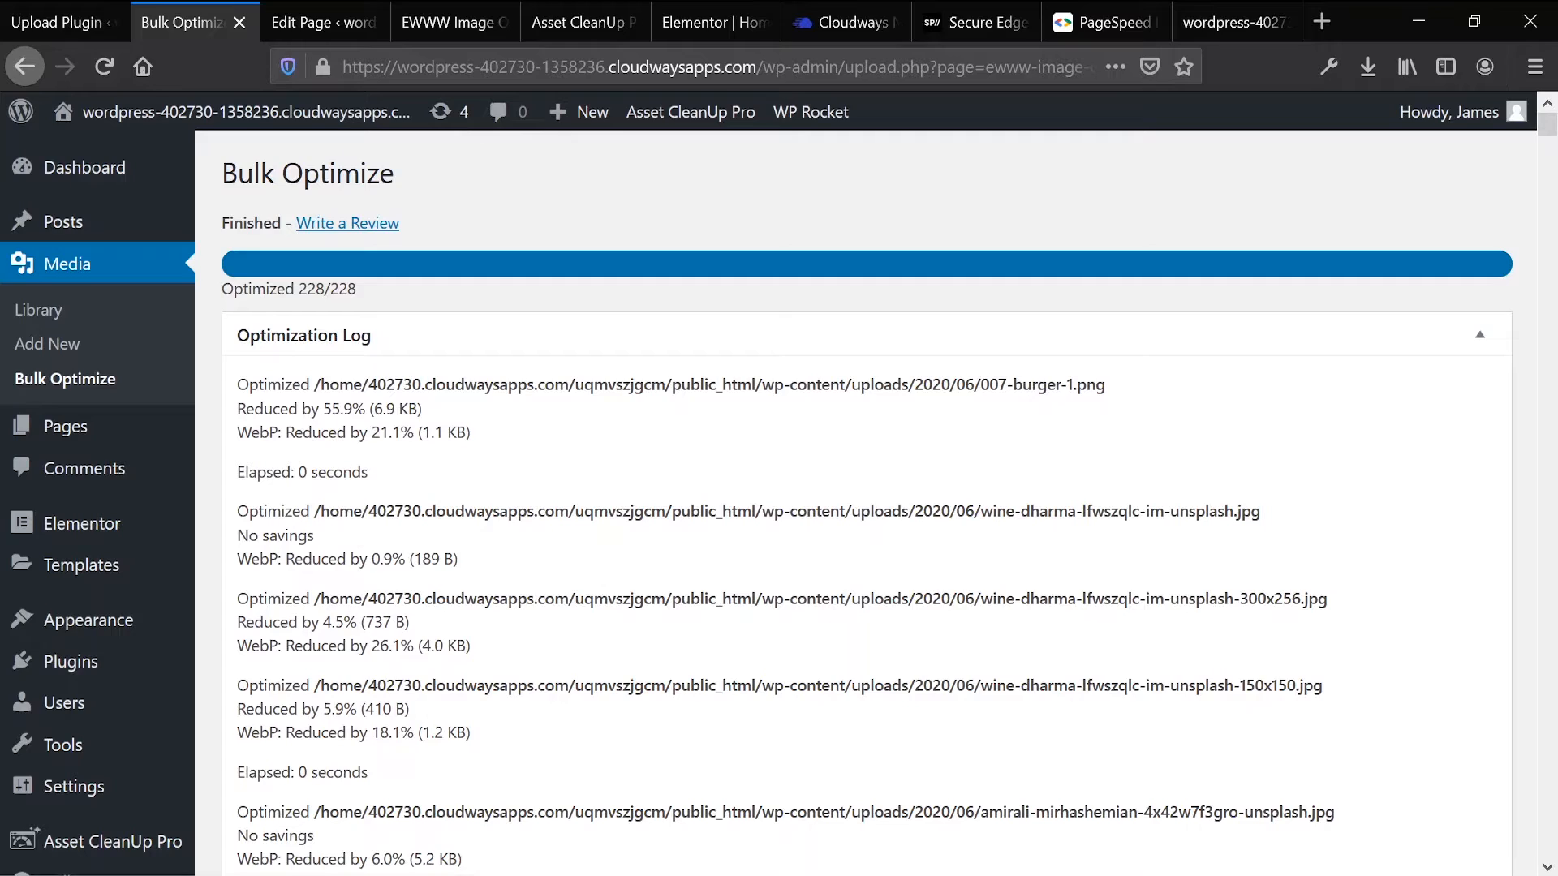
pyautogui.tripleClick(331, 408)
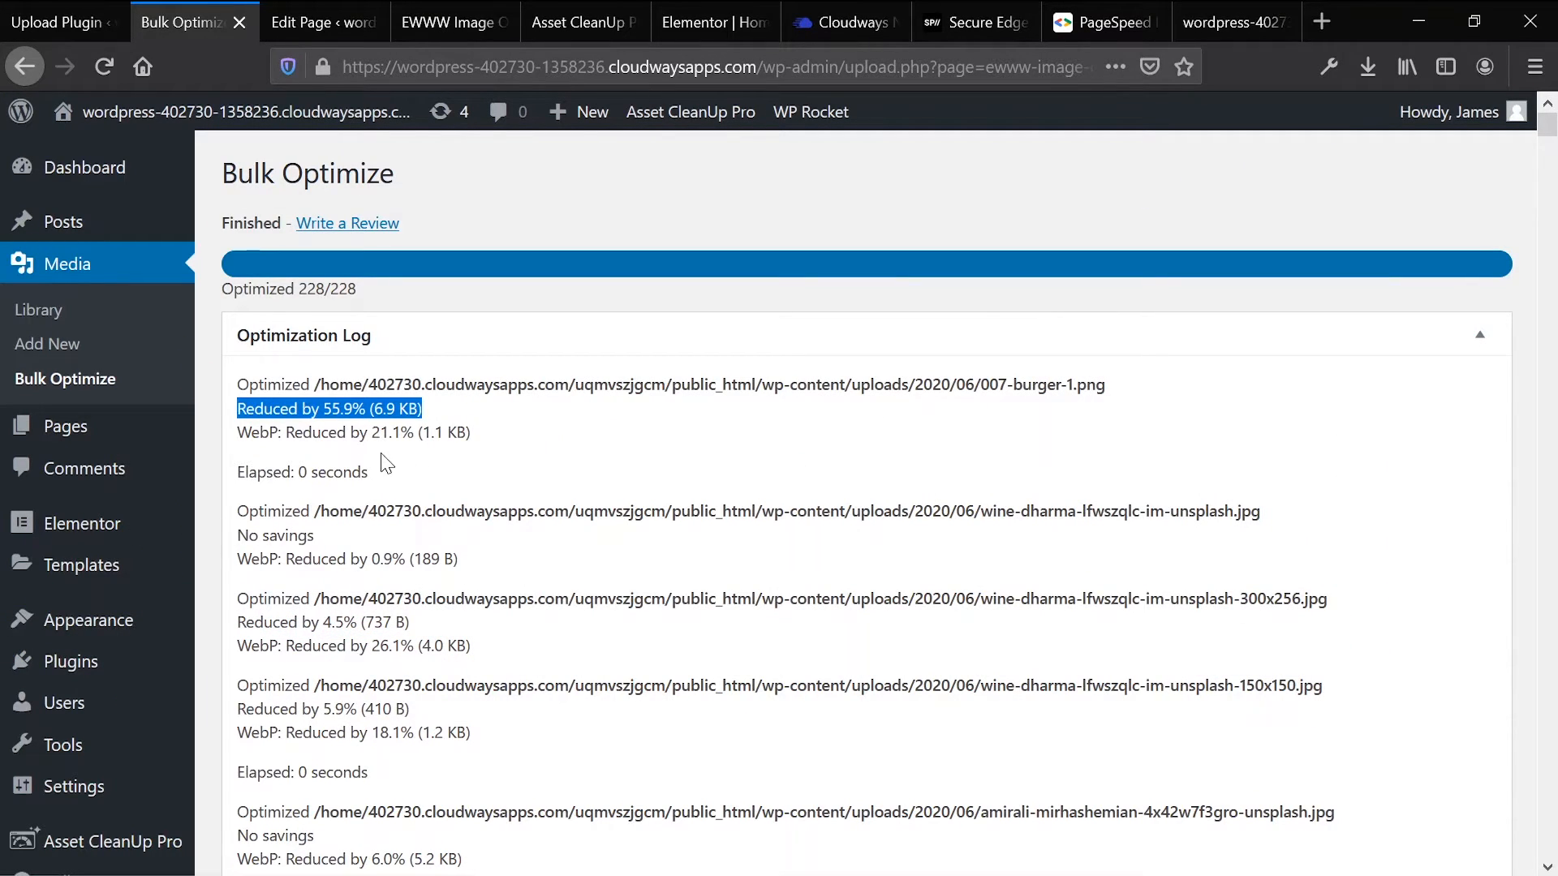
pyautogui.moveTo(237, 432); pyautogui.dragTo(472, 431)
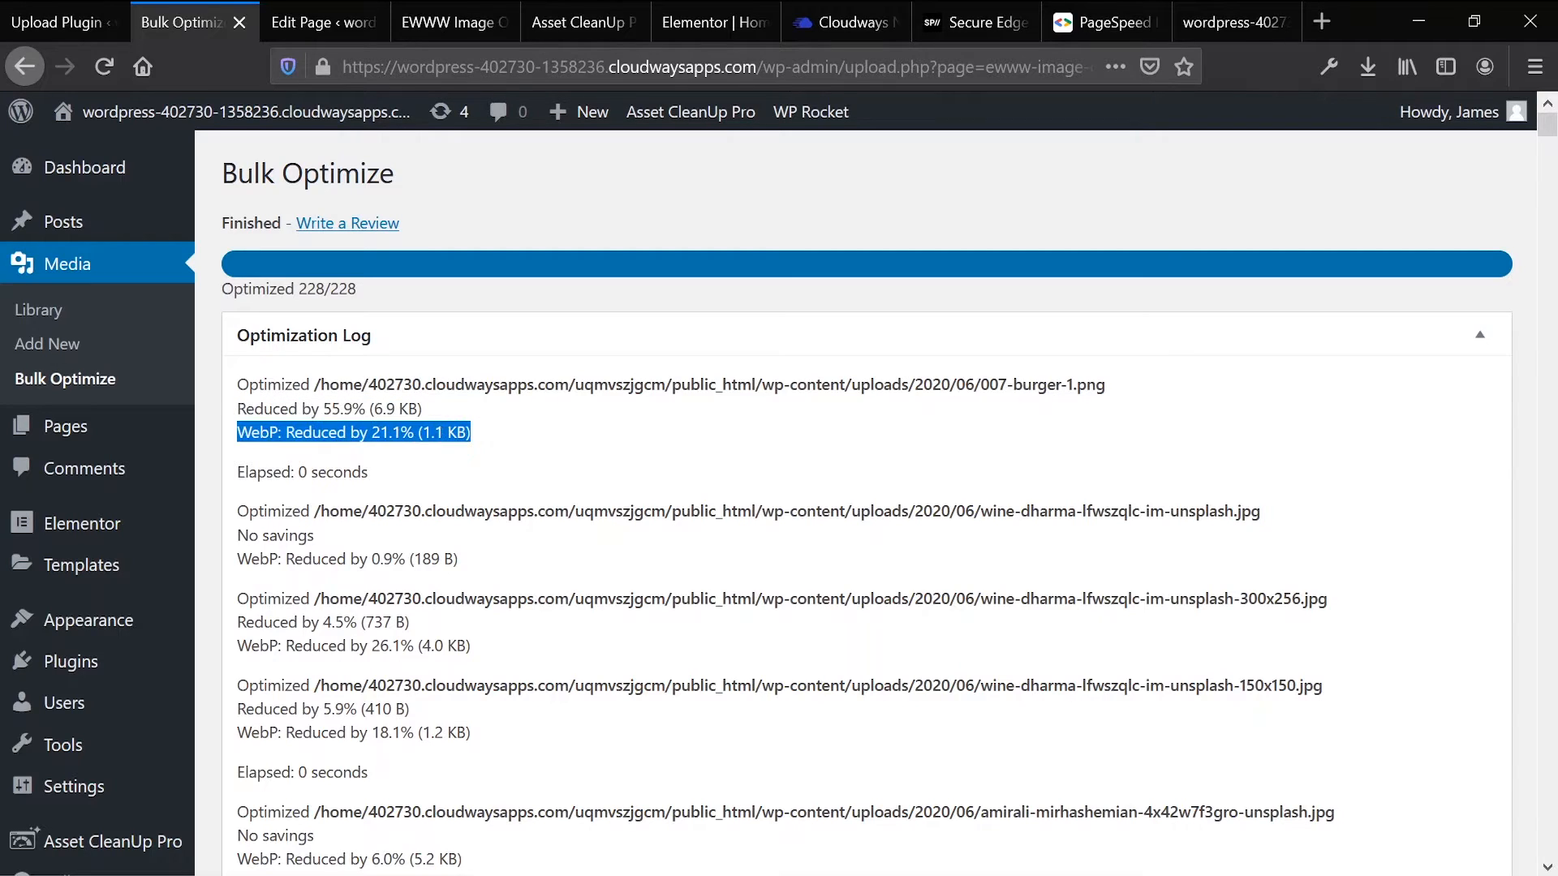
pyautogui.scroll(-3, 527, 458)
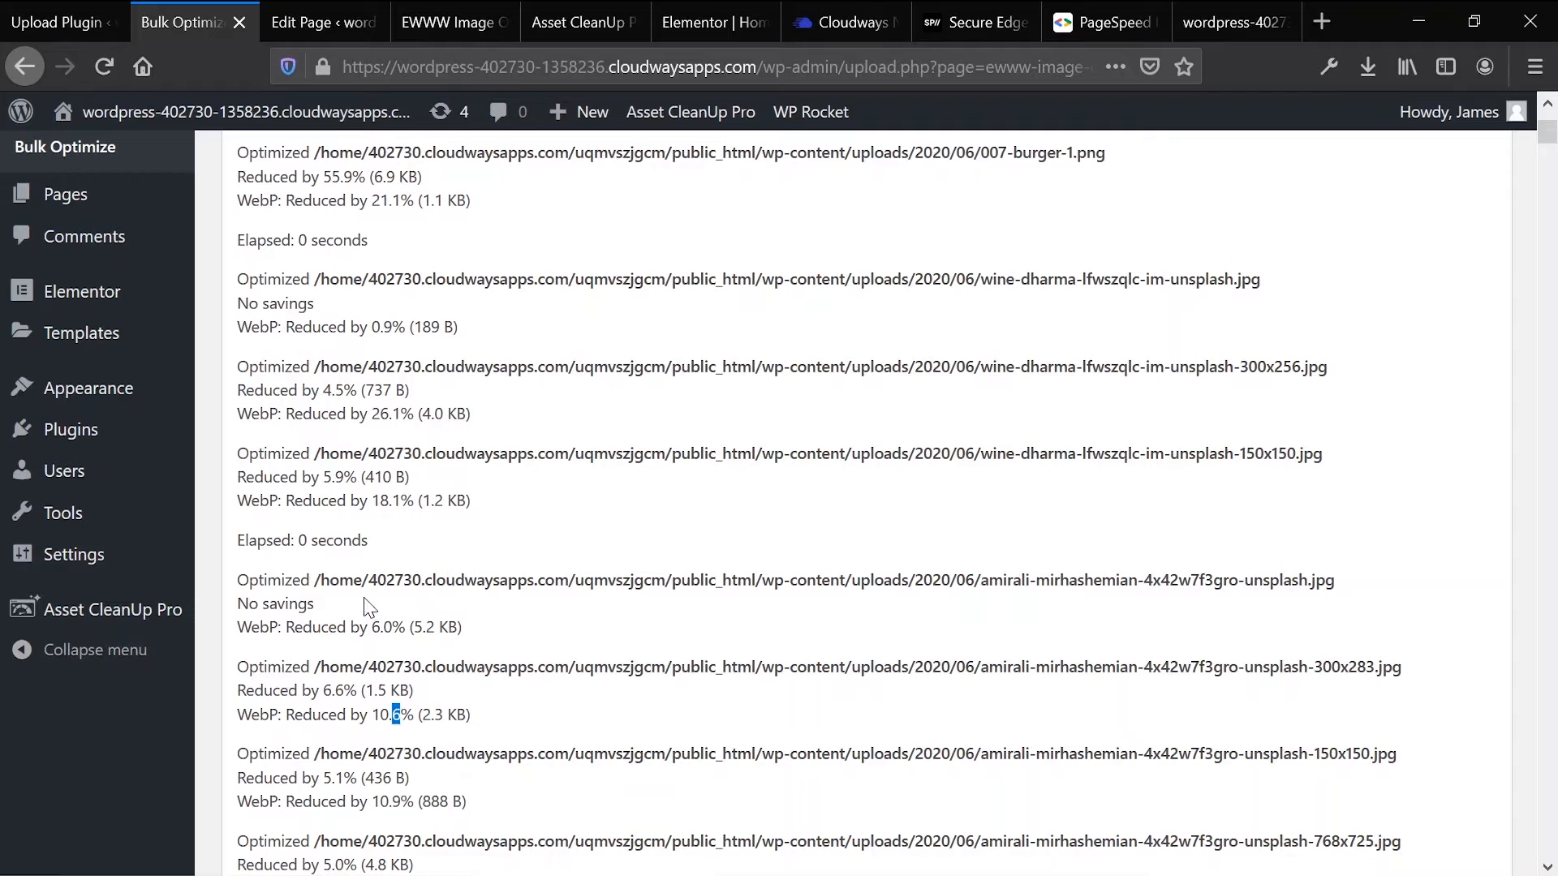
pyautogui.moveTo(237, 500); pyautogui.dragTo(472, 500)
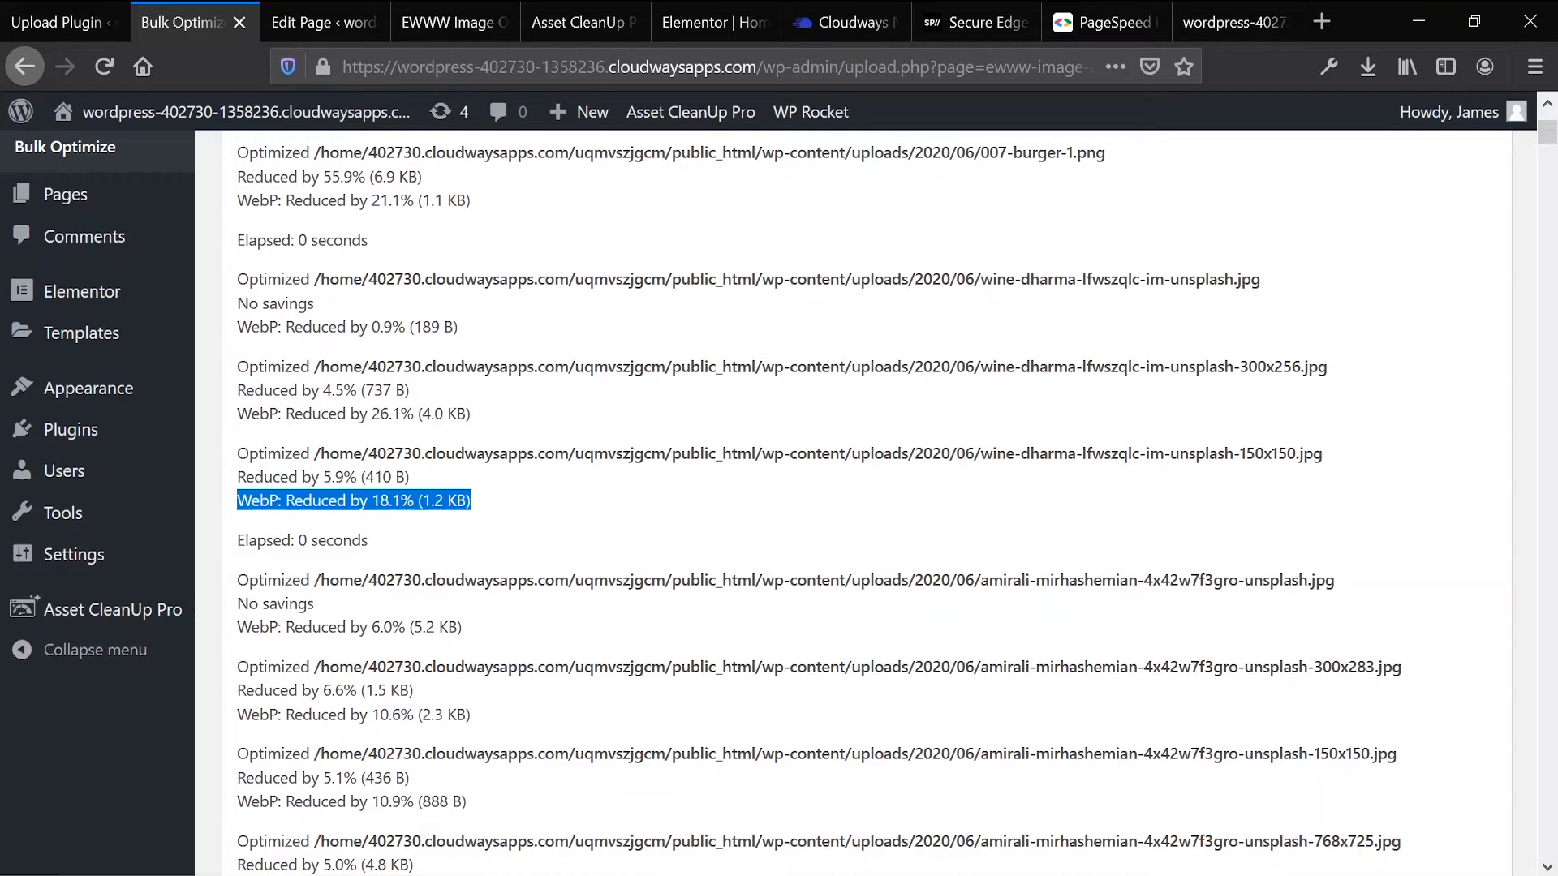
# Step: Compare the regular and WebP reductions of the foodiesfeed-com_preparing-burger and hamburger-with-cheese-2874979 images in the optimization log
pyautogui.tripleClick(360, 413)
pyautogui.scroll(-5, 360, 413)
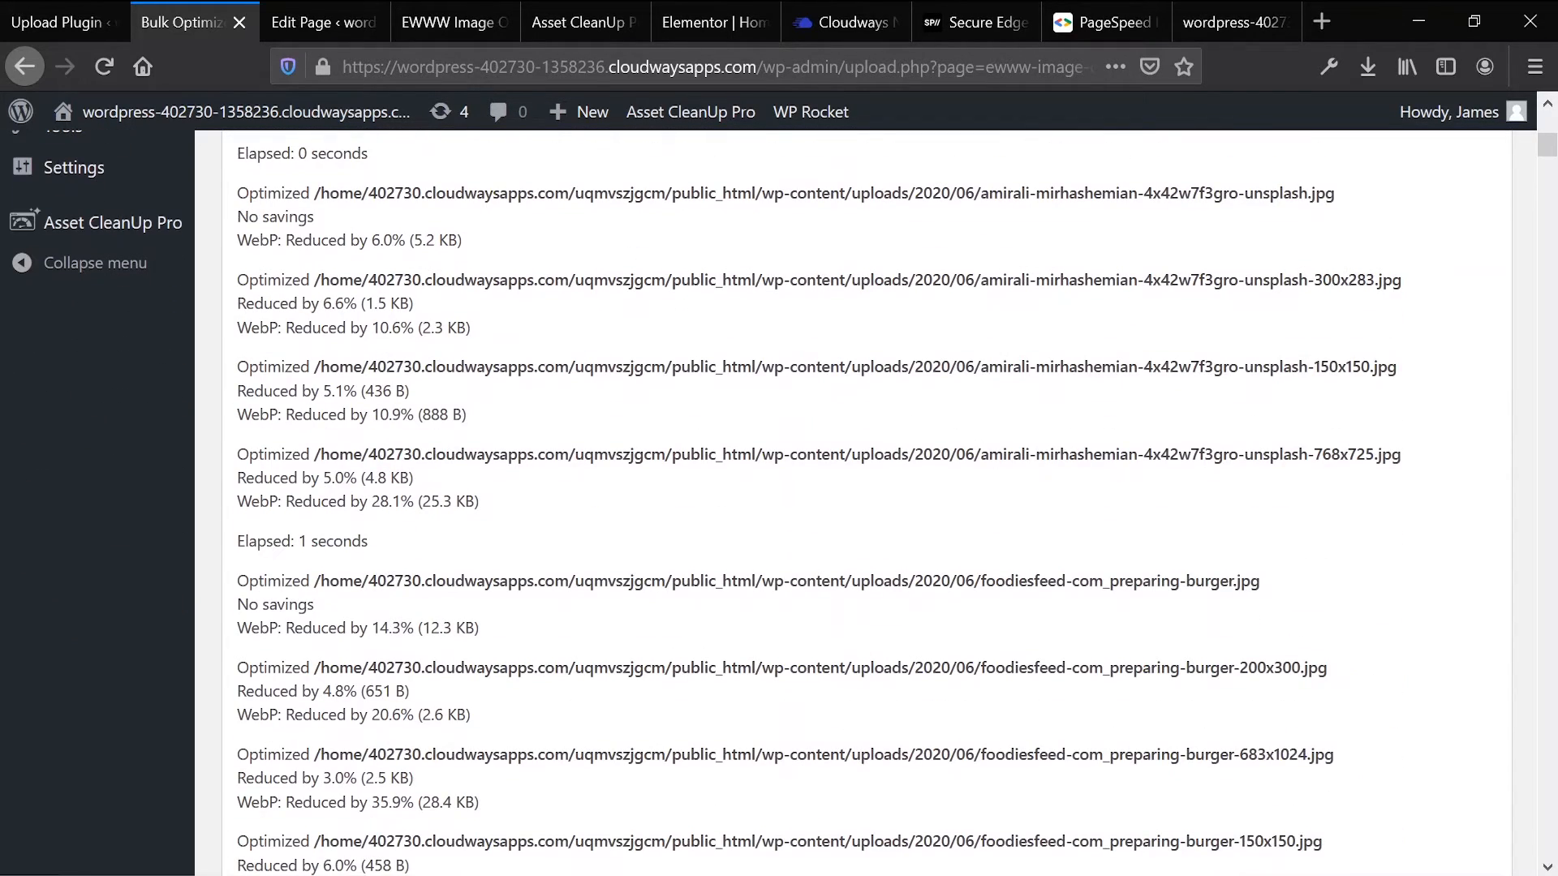
pyautogui.tripleClick(388, 714)
pyautogui.scroll(-4, 388, 714)
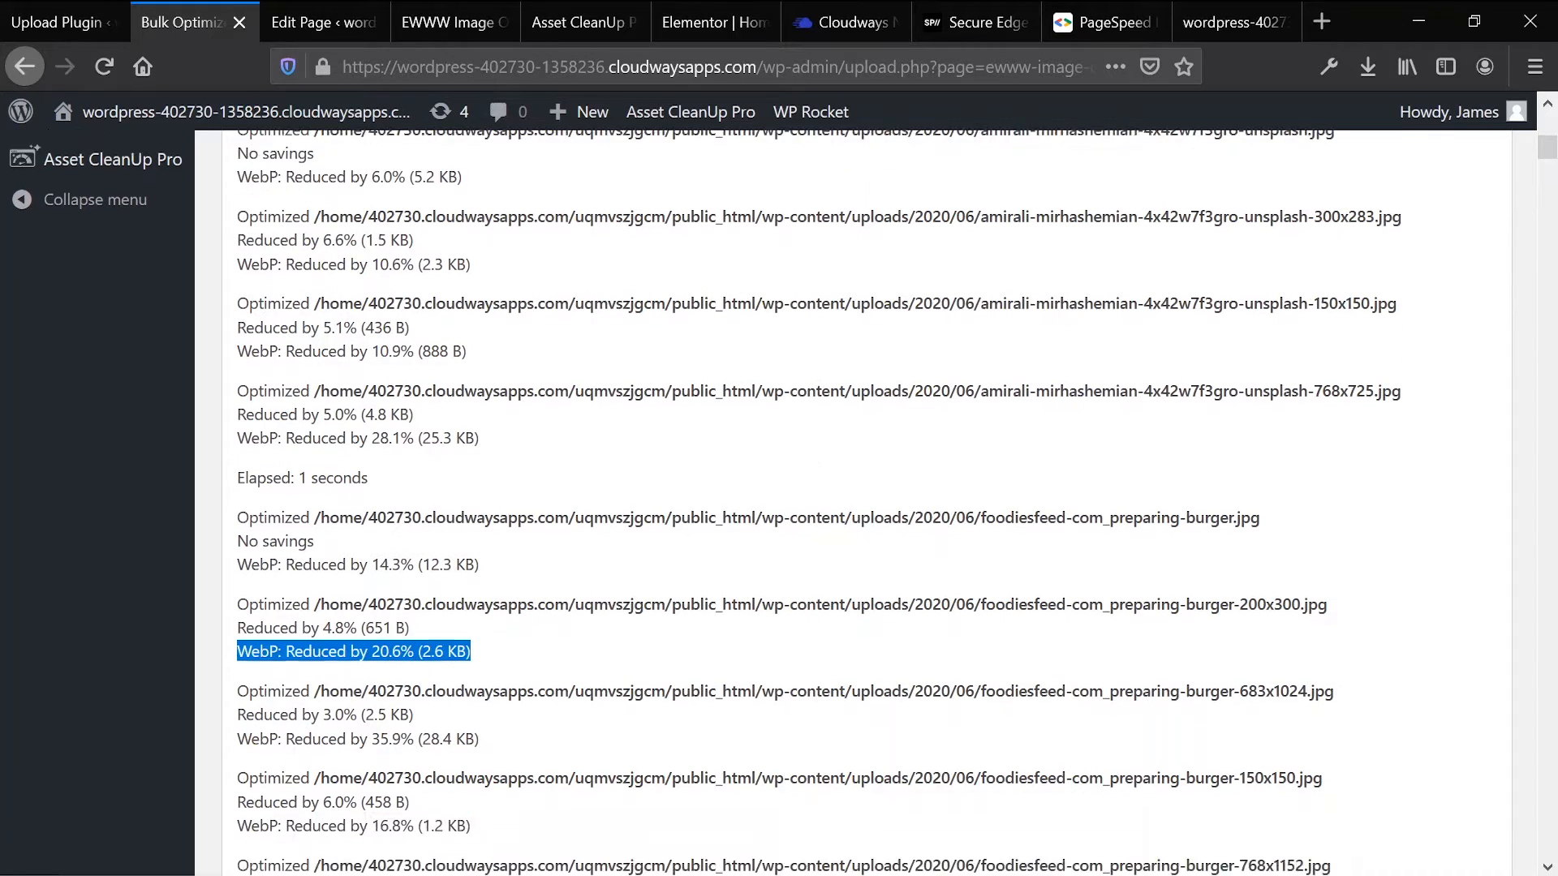
pyautogui.tripleClick(349, 640)
pyautogui.scroll(-2, 349, 640)
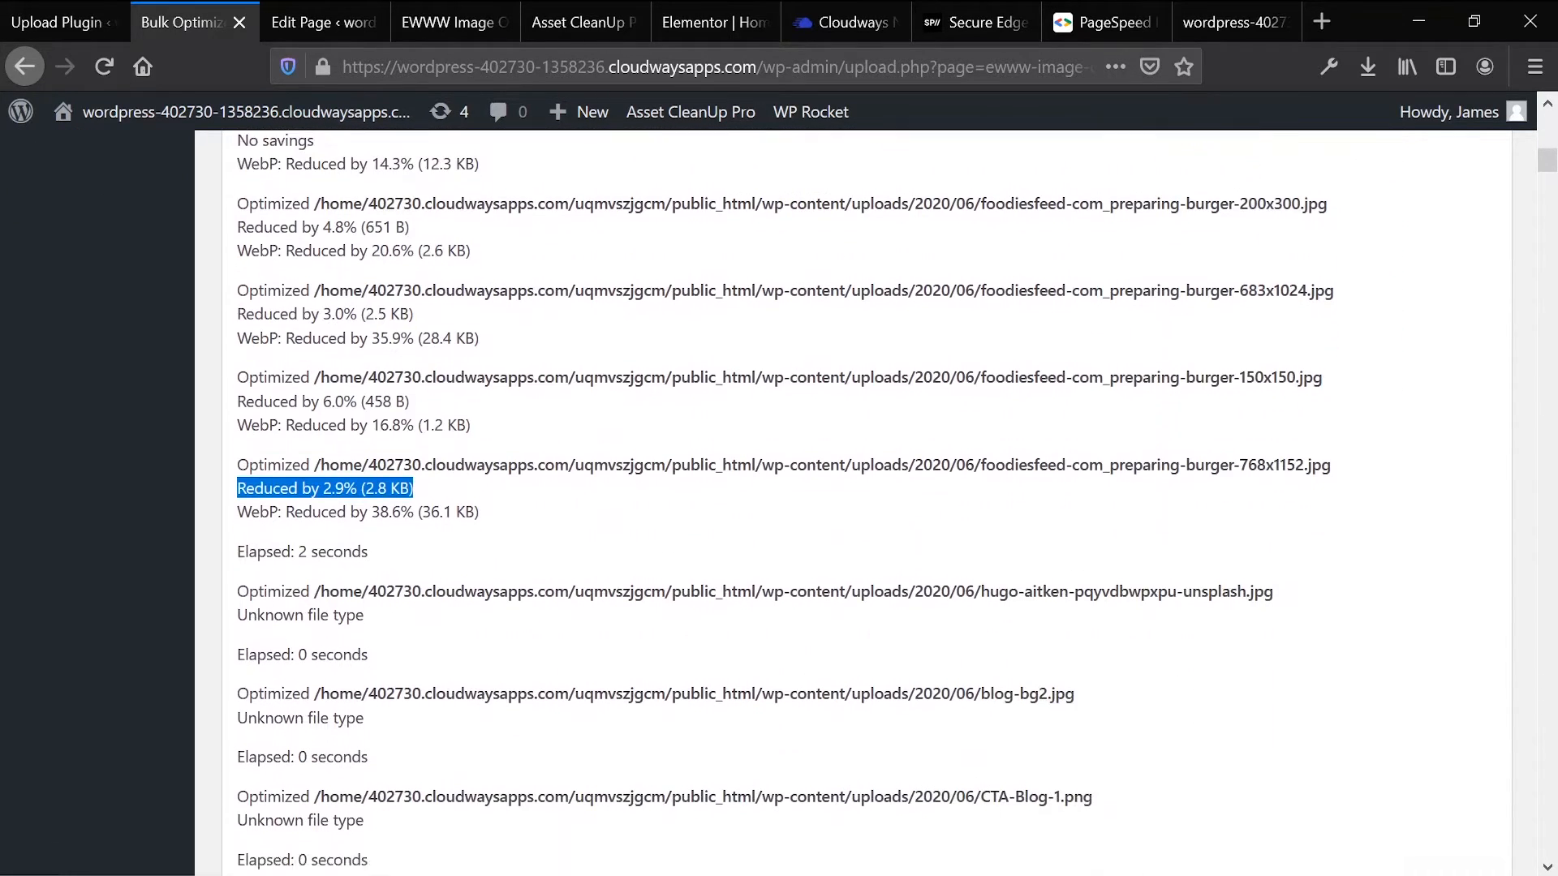
pyautogui.scroll(-6, 349, 640)
pyautogui.tripleClick(380, 612)
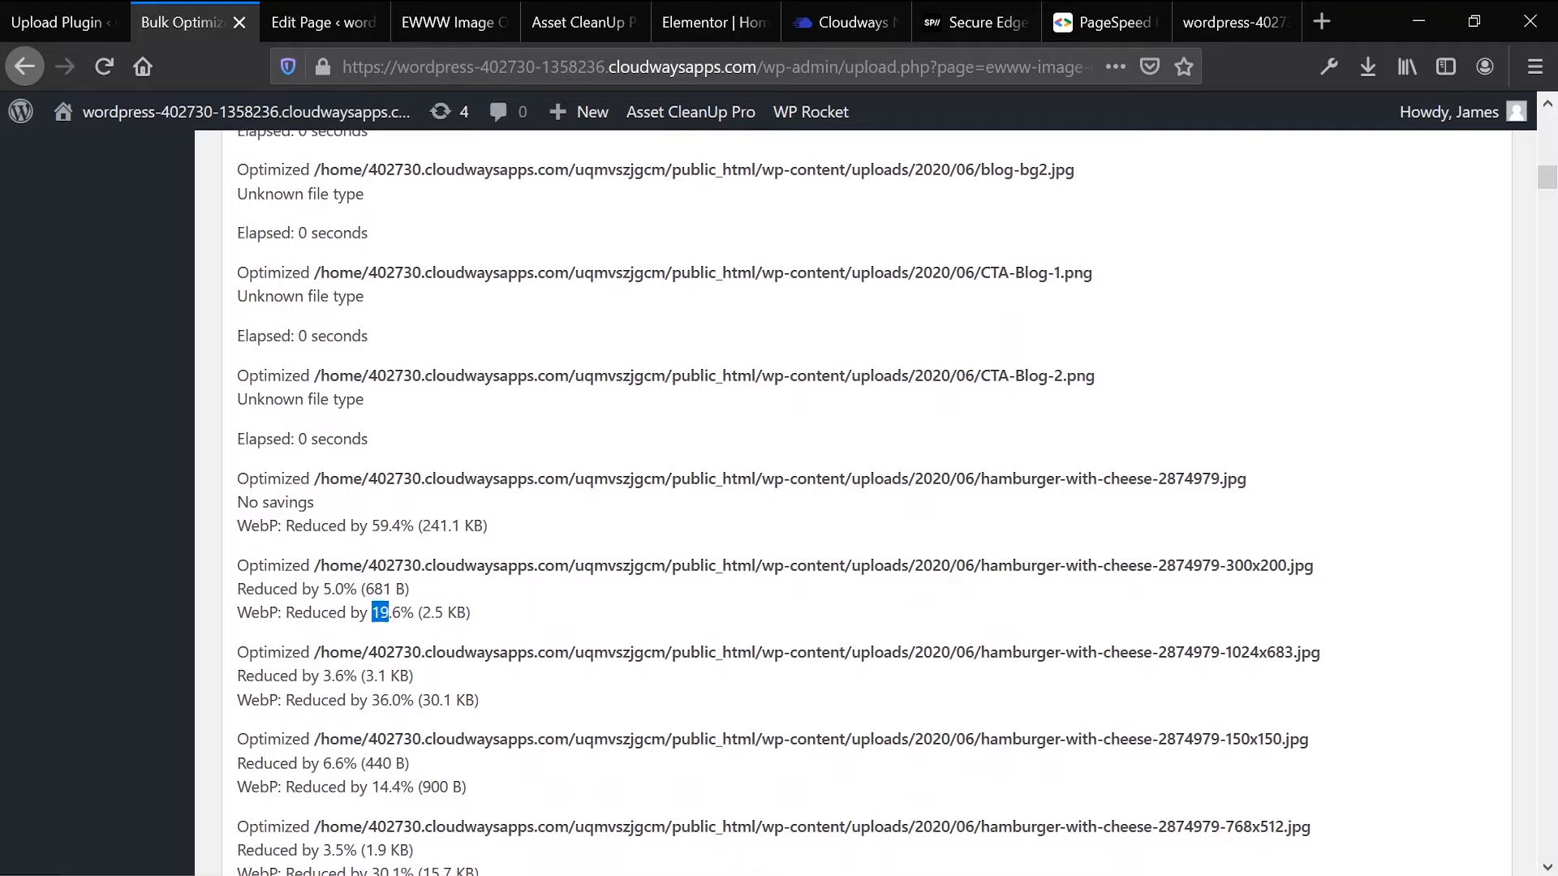
pyautogui.tripleClick(341, 589)
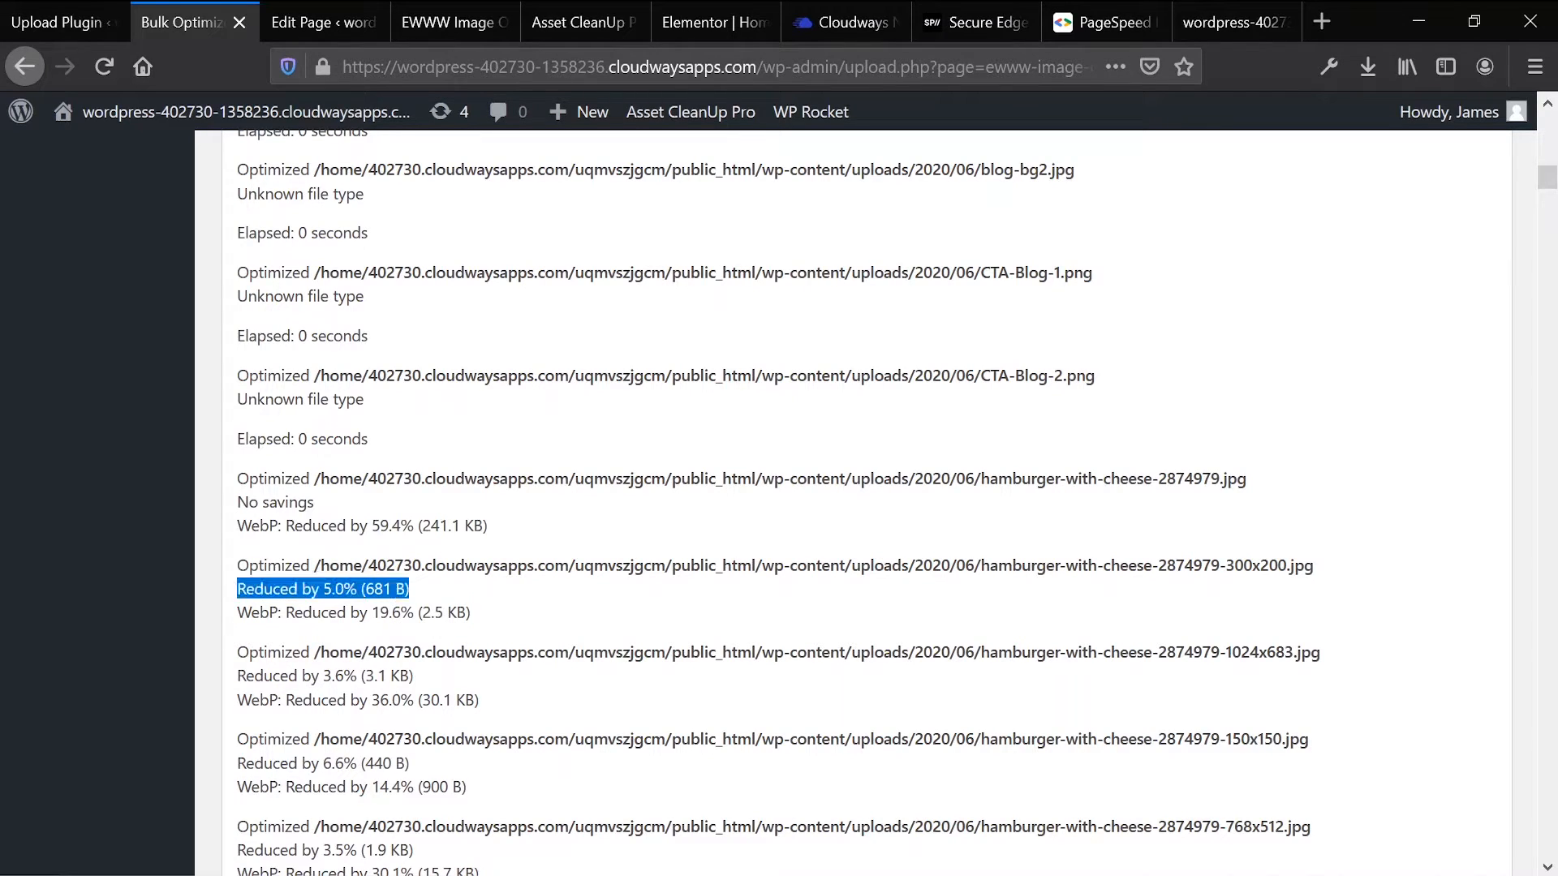
pyautogui.scroll(-2, 478, 545)
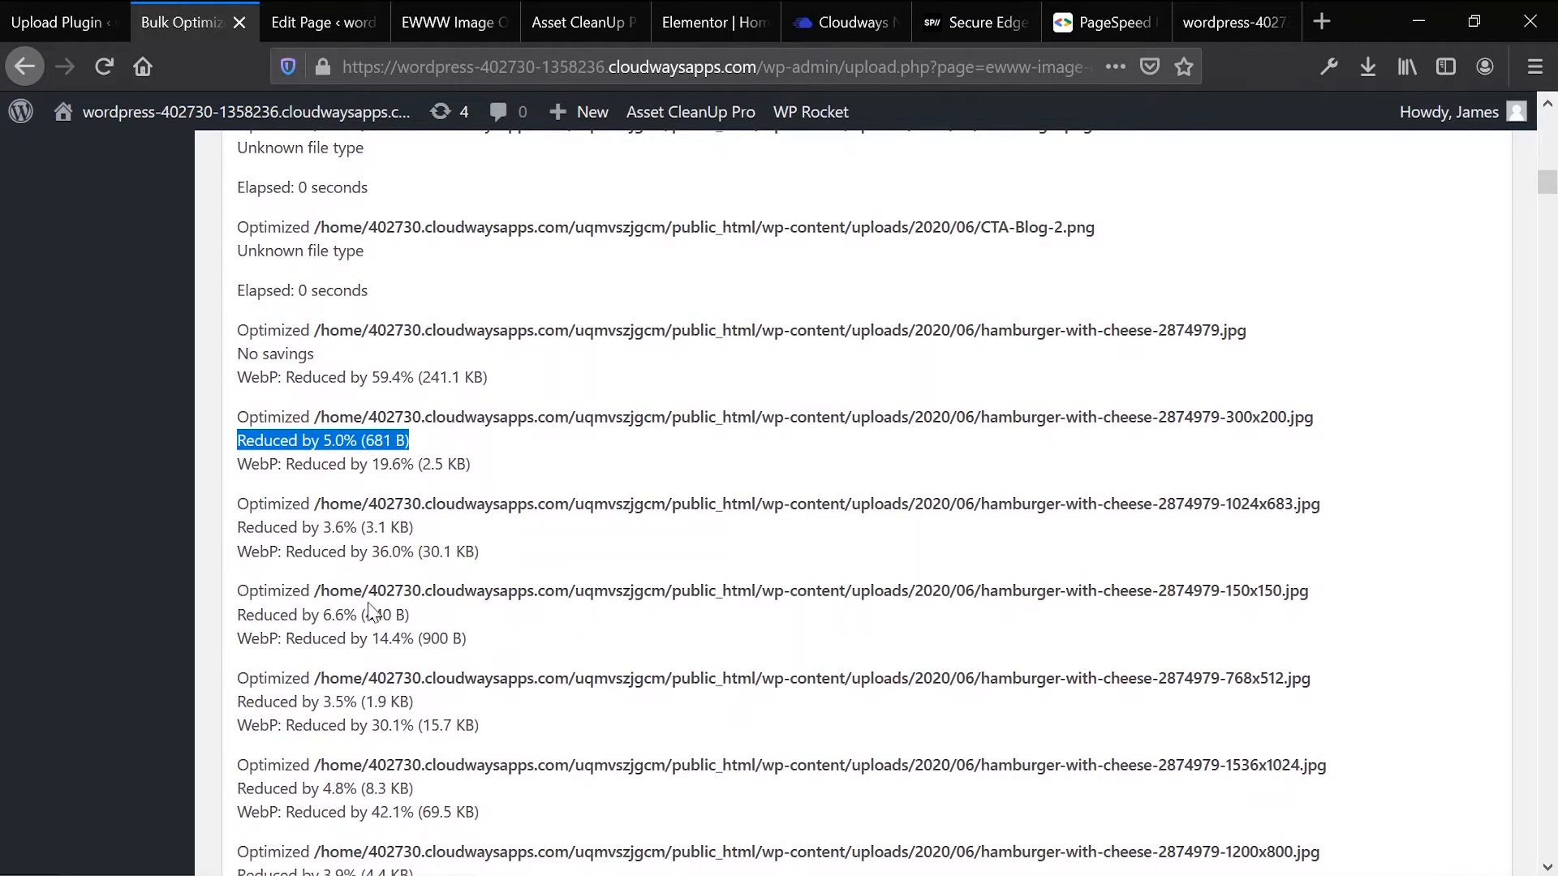
pyautogui.doubleClick(378, 440)
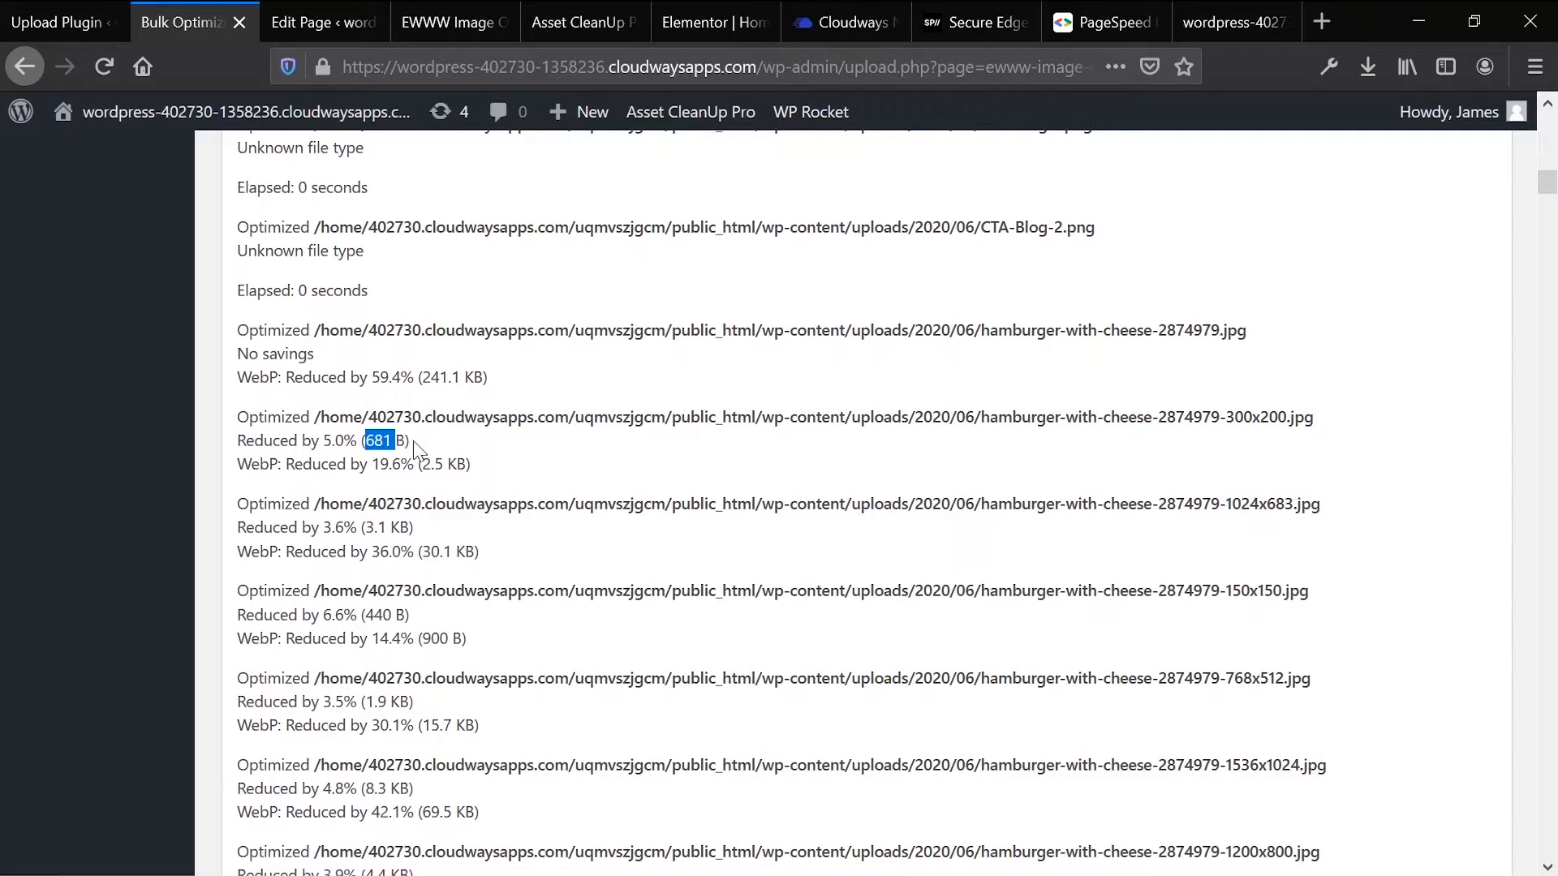
pyautogui.tripleClick(434, 378)
pyautogui.click(431, 378)
pyautogui.doubleClick(435, 378)
# Step: Skim the savings listed for the remaining images in the optimization log and return to its beginning
pyautogui.scroll(-2, 452, 418)
pyautogui.scroll(-10, 497, 414)
pyautogui.scroll(-15, 497, 400)
pyautogui.scroll(-6, 481, 542)
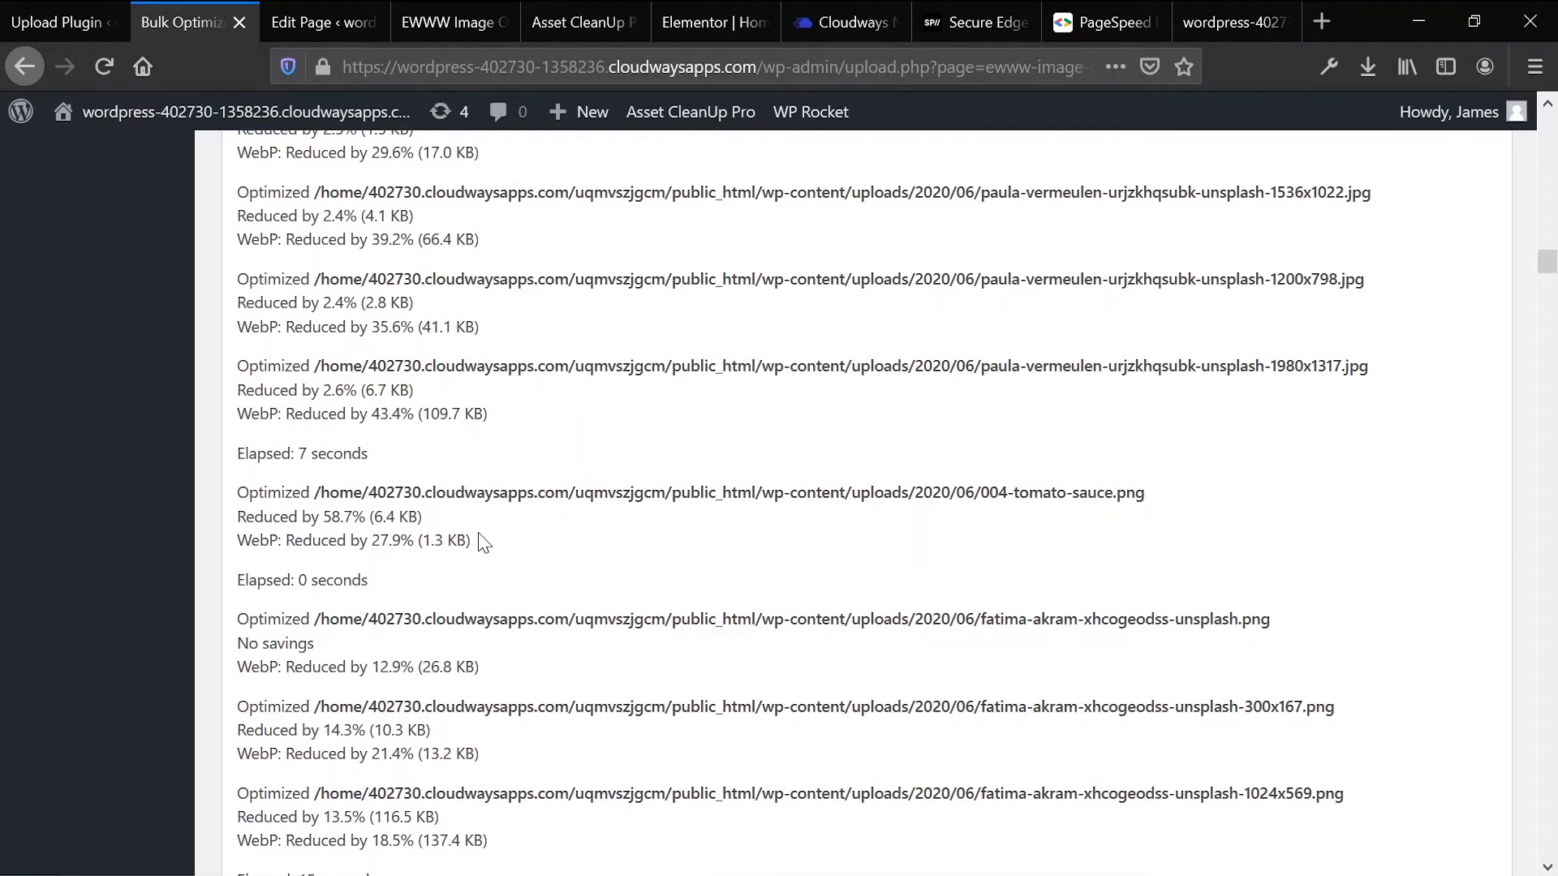
pyautogui.scroll(-10, 481, 542)
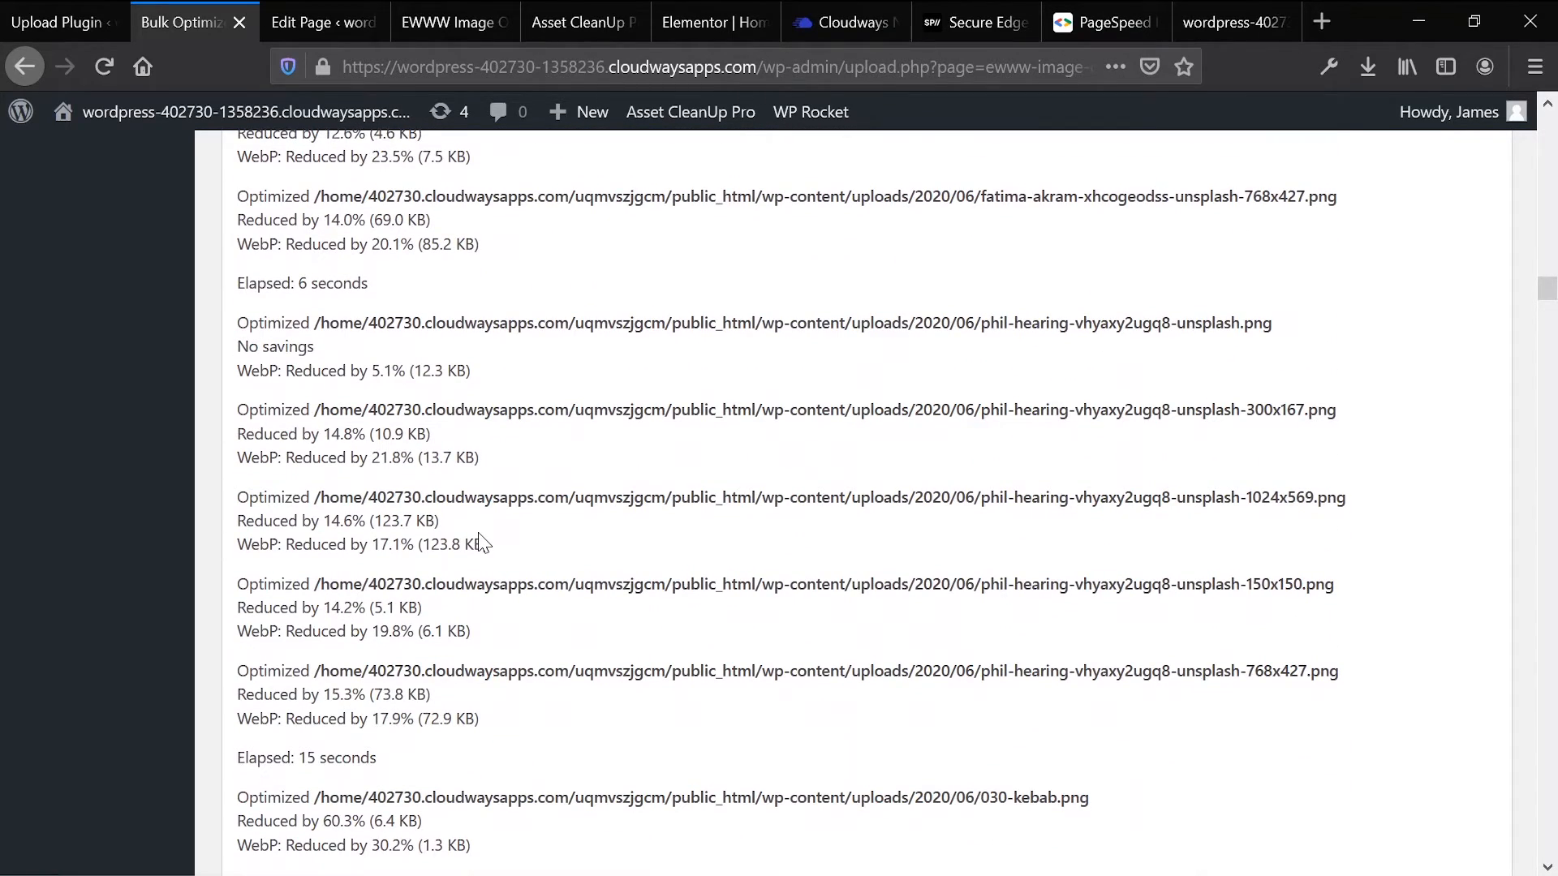
pyautogui.scroll(-5, 481, 542)
pyautogui.scroll(-4, 484, 542)
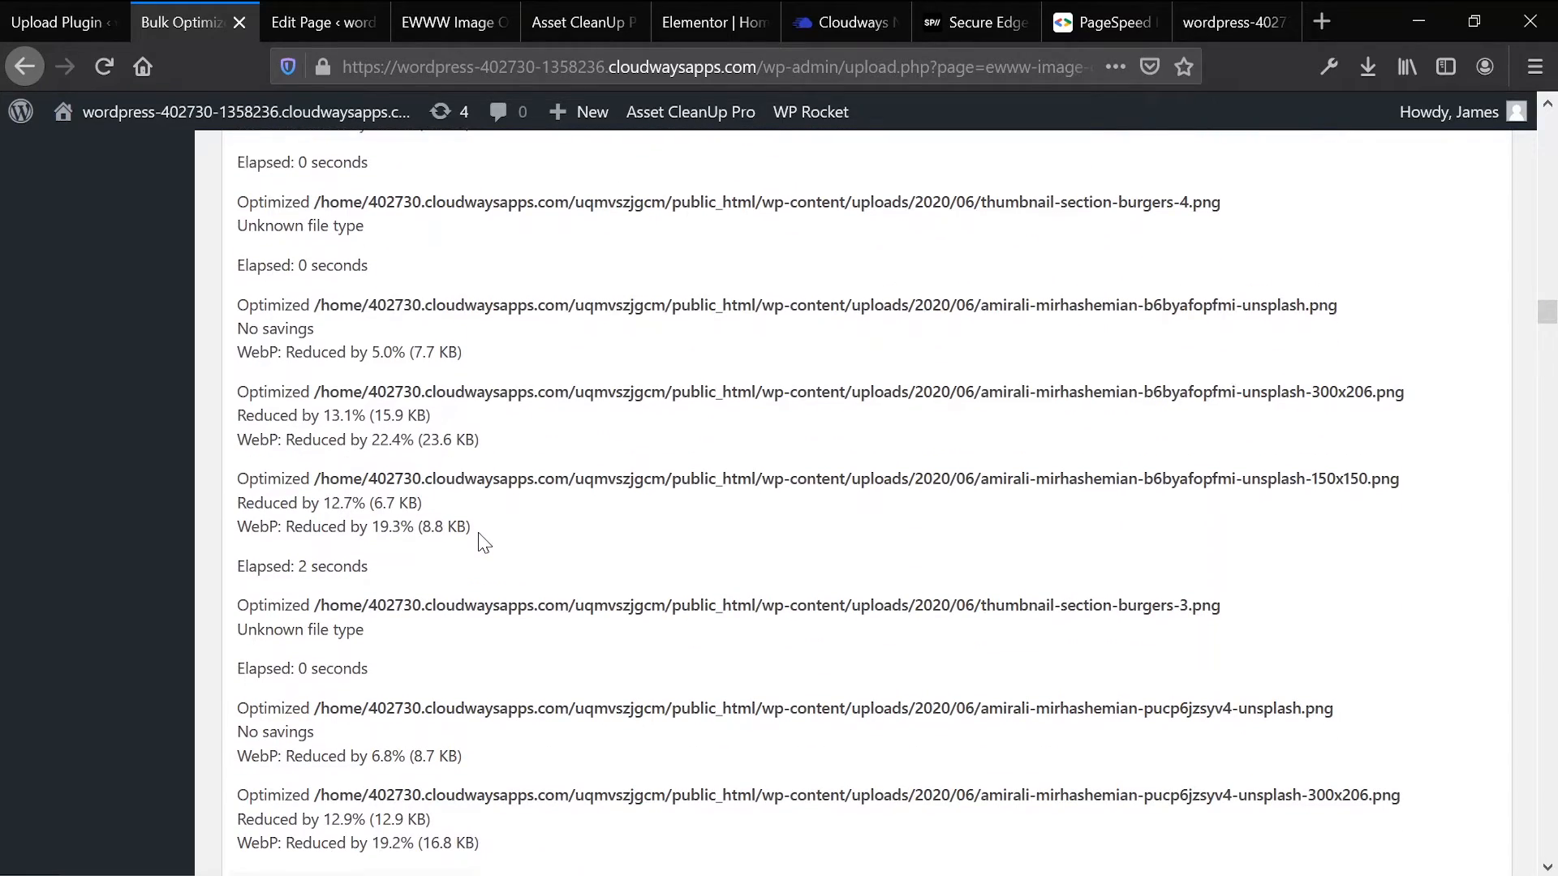
pyautogui.scroll(5, 482, 540)
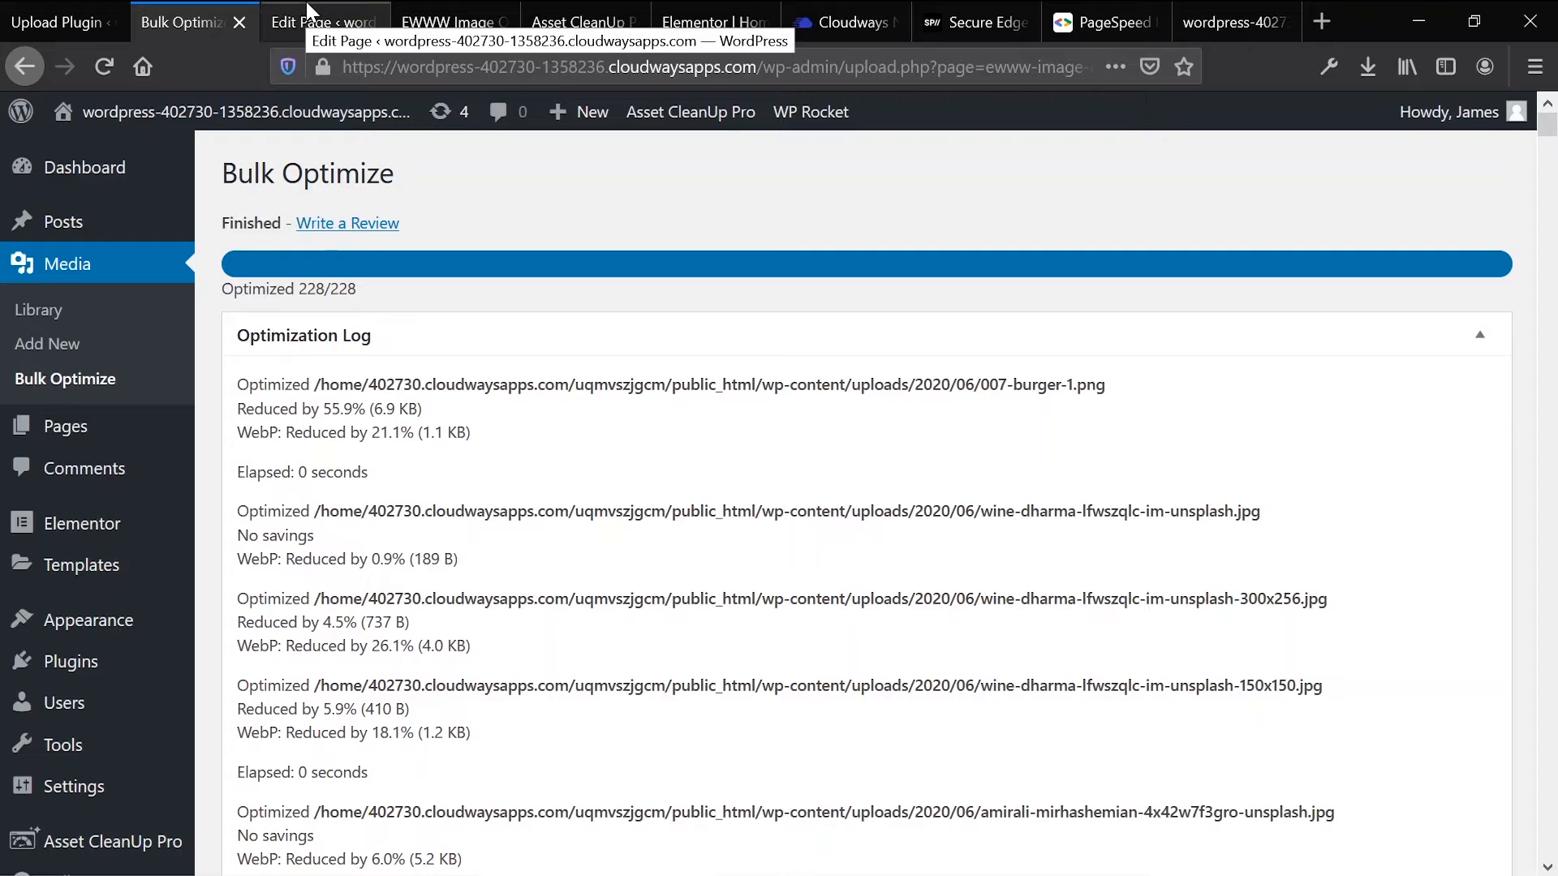
# Step: Go to the live Home page and inspect the HTML element of the burger photo beside the Epic Foodtruck text
pyautogui.click(1215, 3)
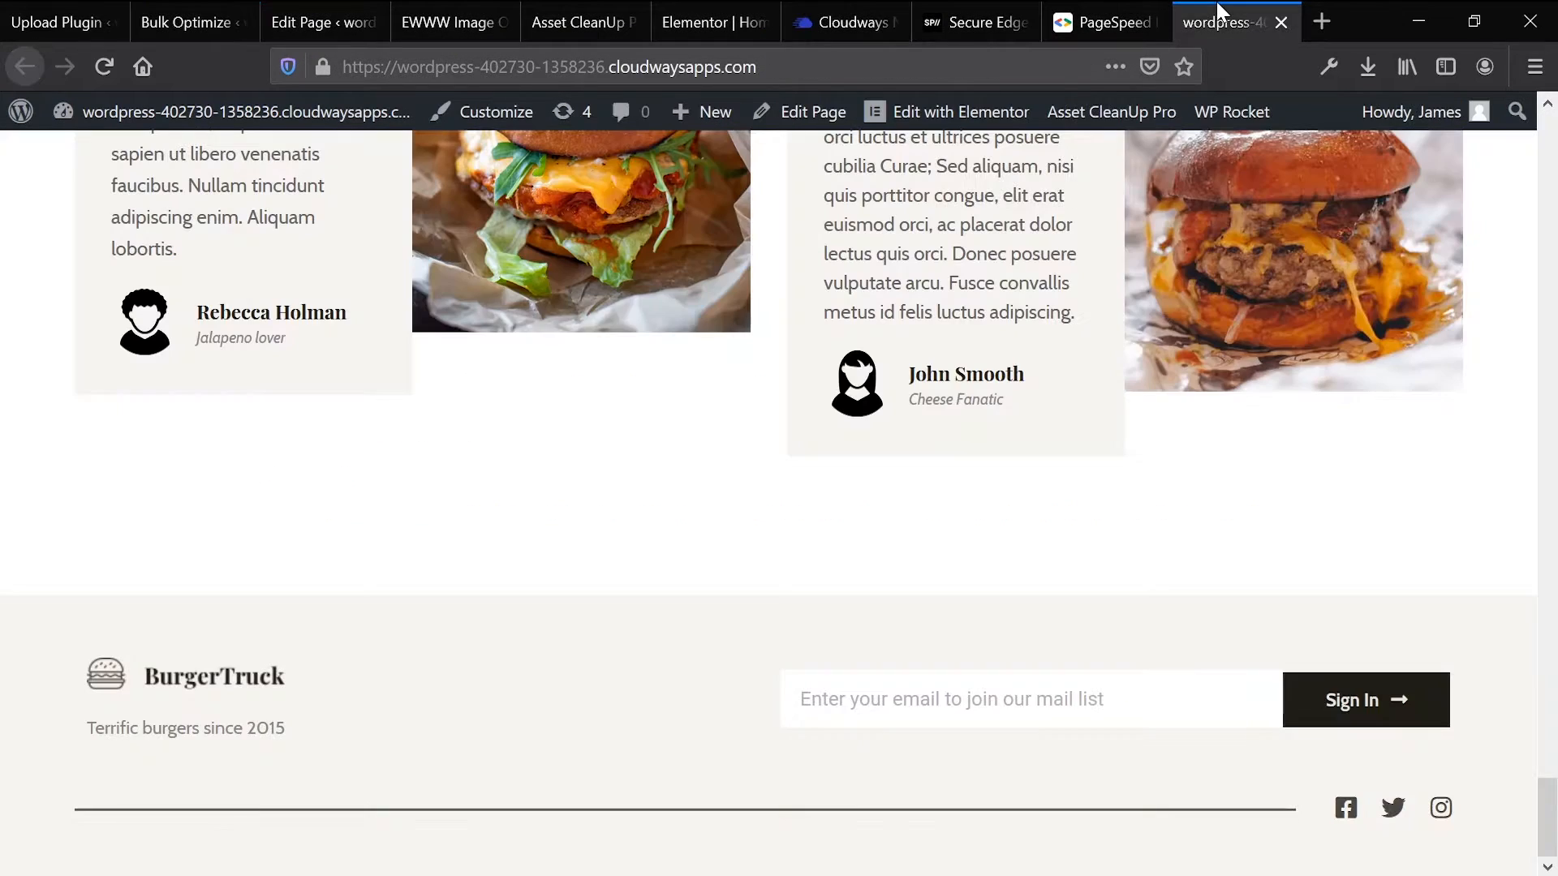
pyautogui.click(1146, 128)
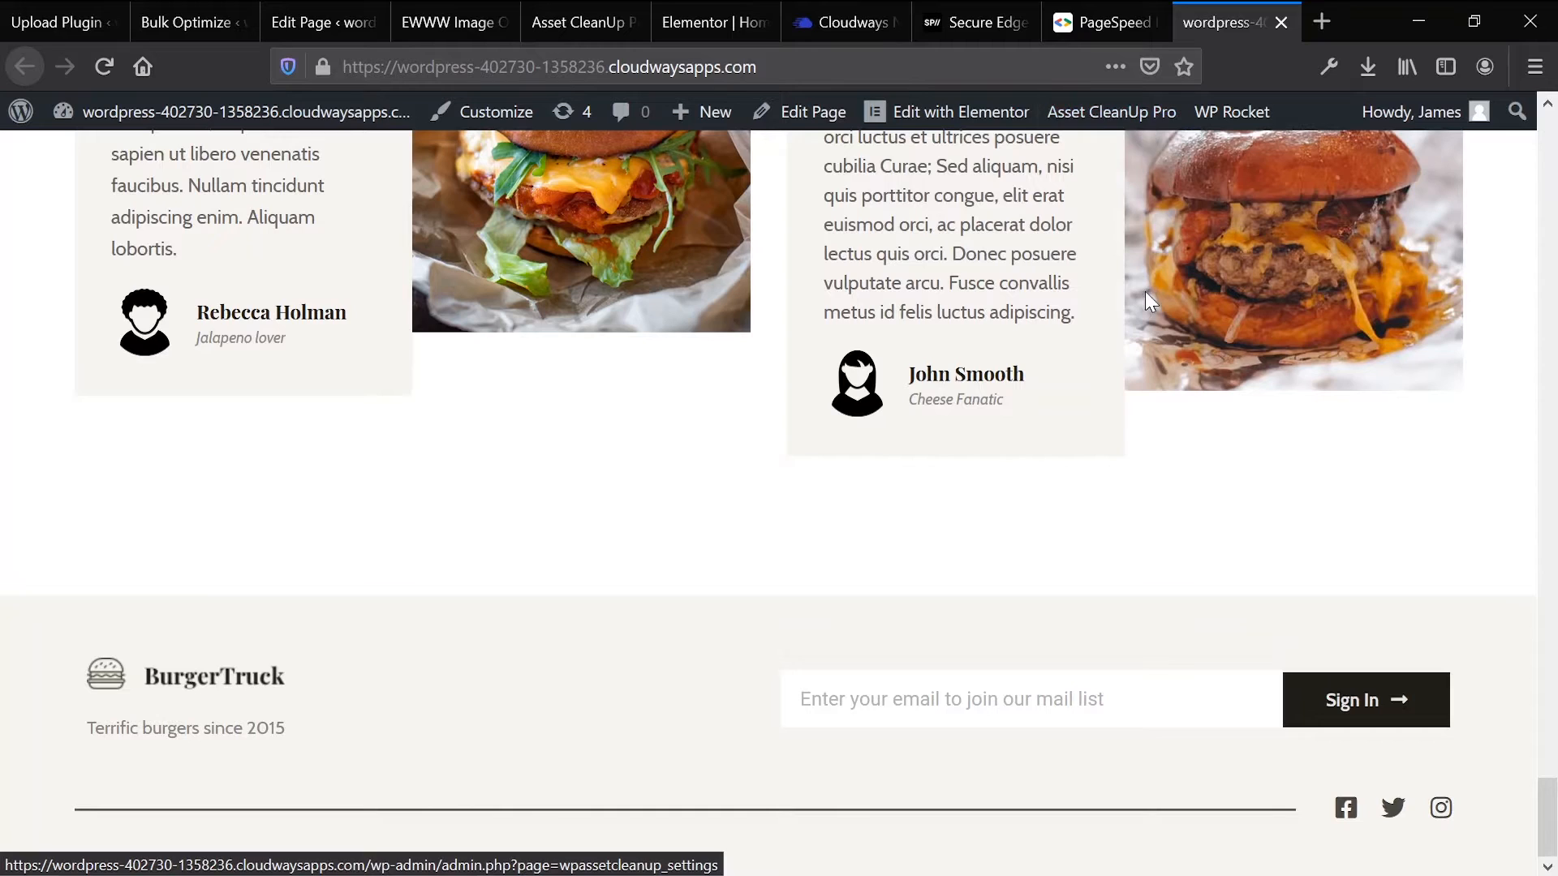
pyautogui.scroll(20, 1146, 293)
pyautogui.scroll(-10, 1144, 289)
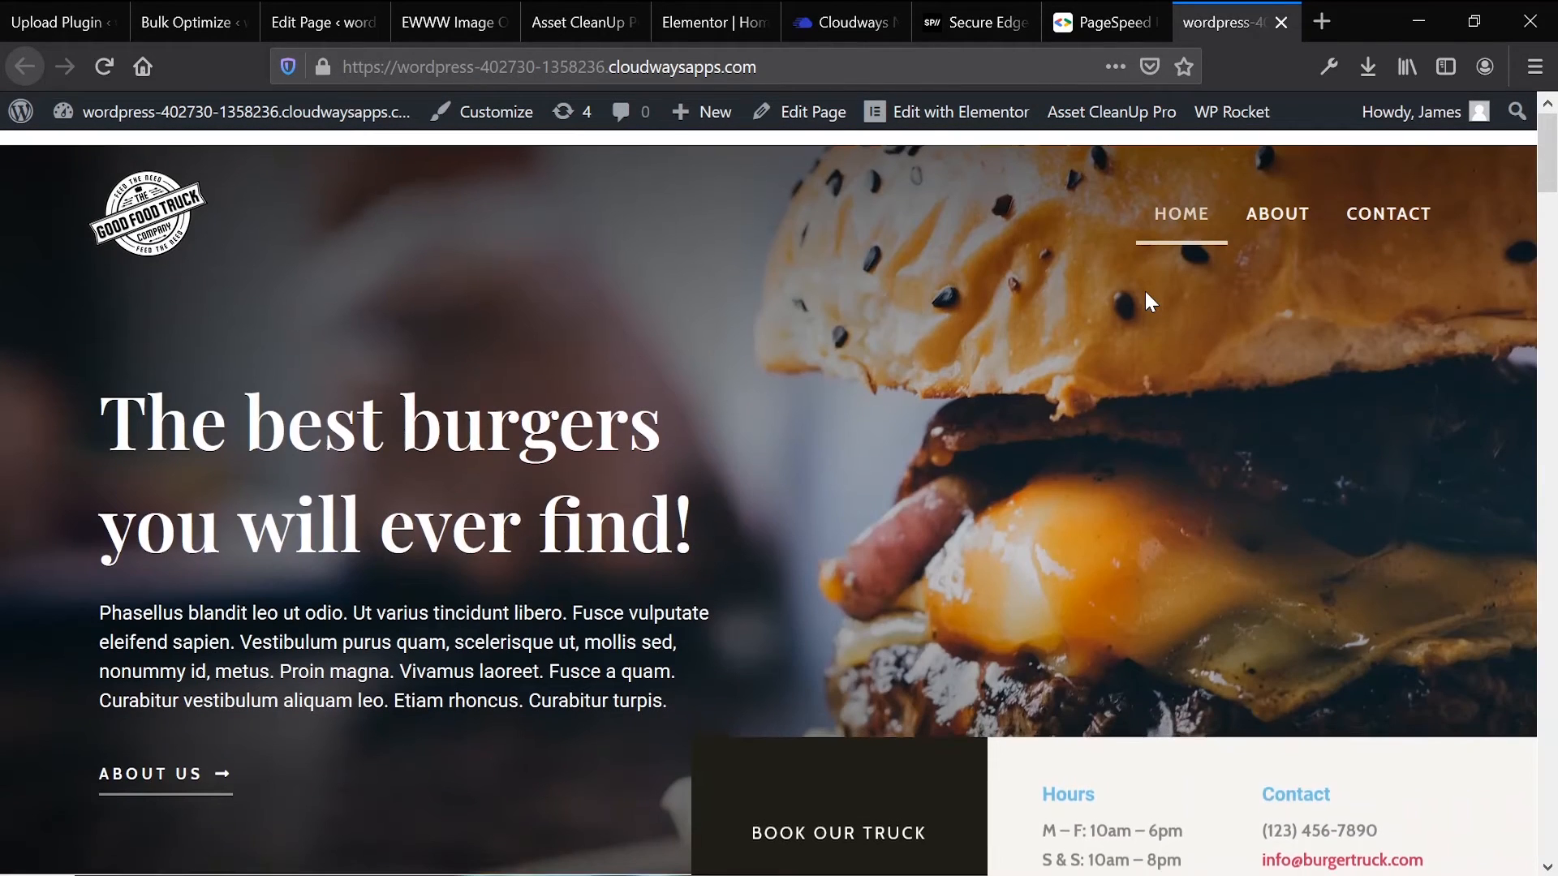
pyautogui.scroll(3, 1147, 303)
pyautogui.rightClick(461, 429)
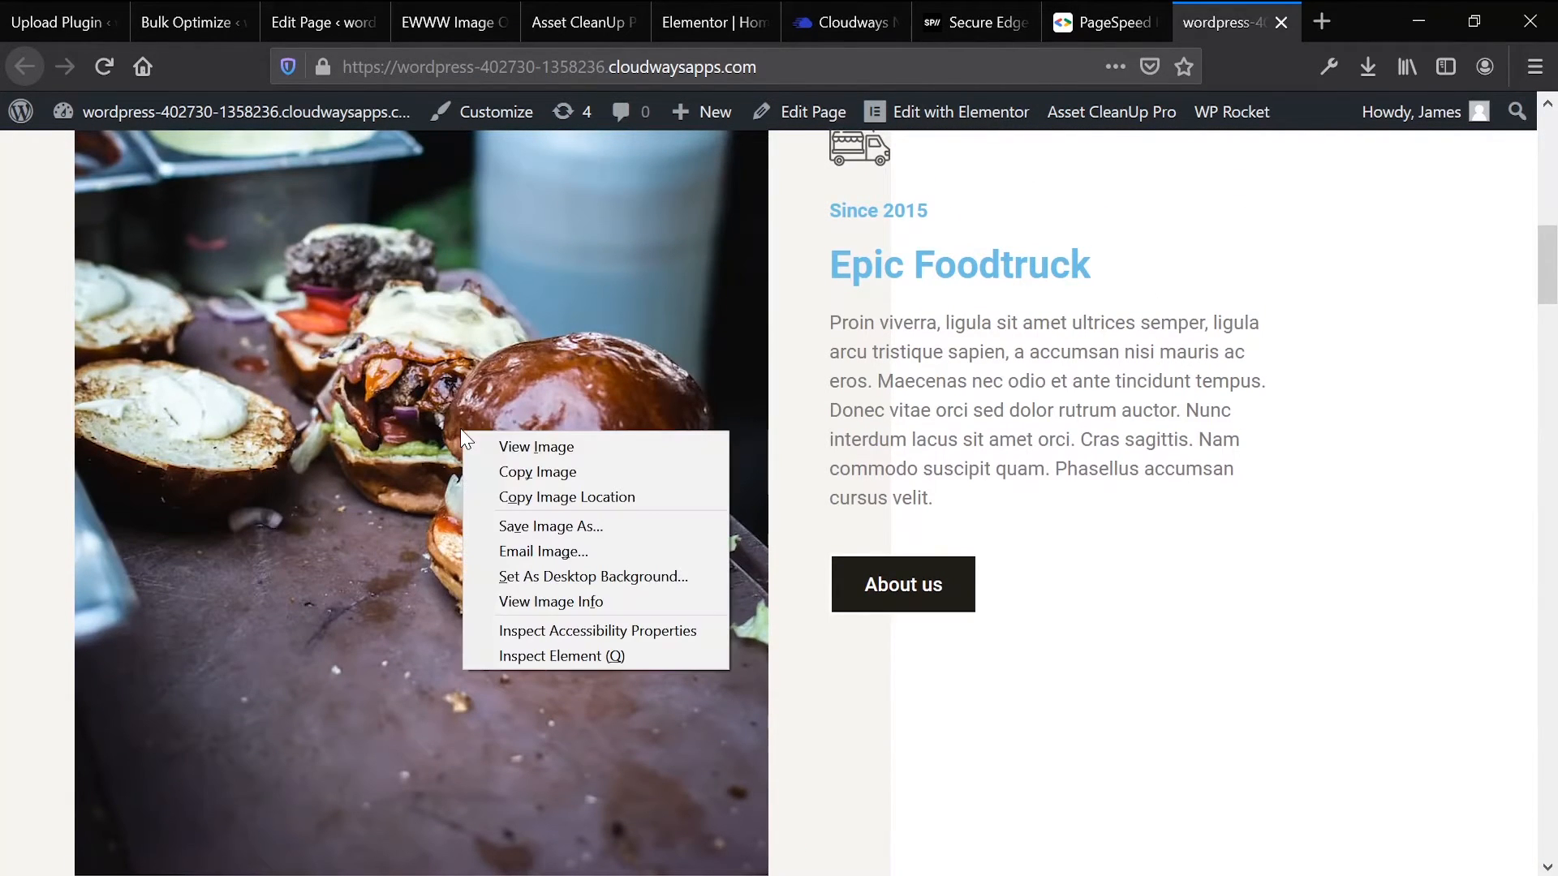
pyautogui.click(571, 659)
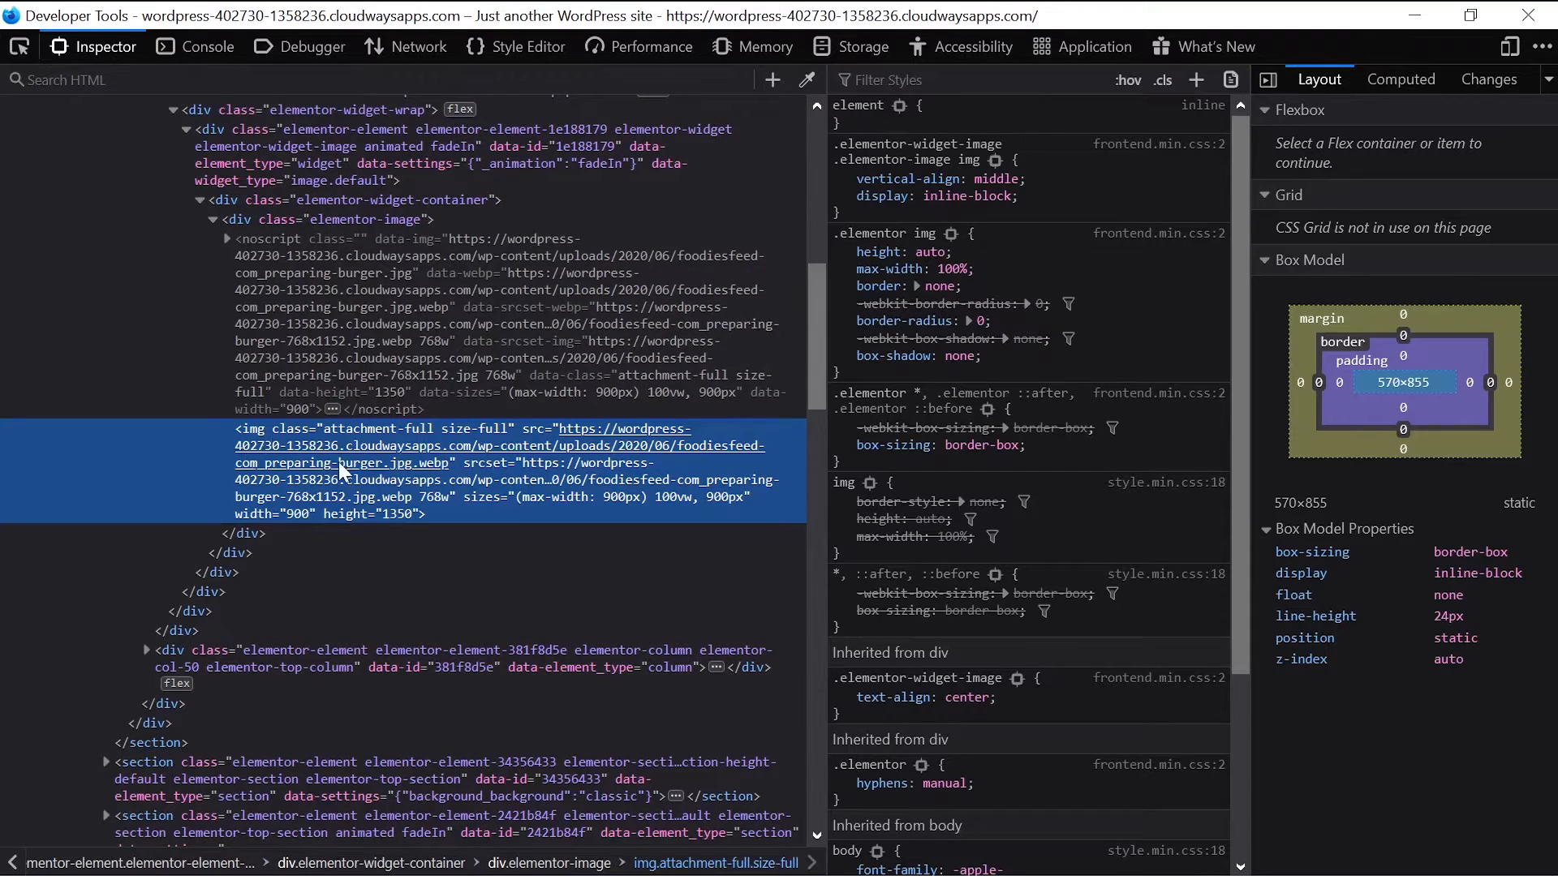
# Step: Copy the photo's src attribute with the foodiesfeed-com_preparing-burger.jpg.webp address and close the developer tools
pyautogui.moveTo(618, 438)
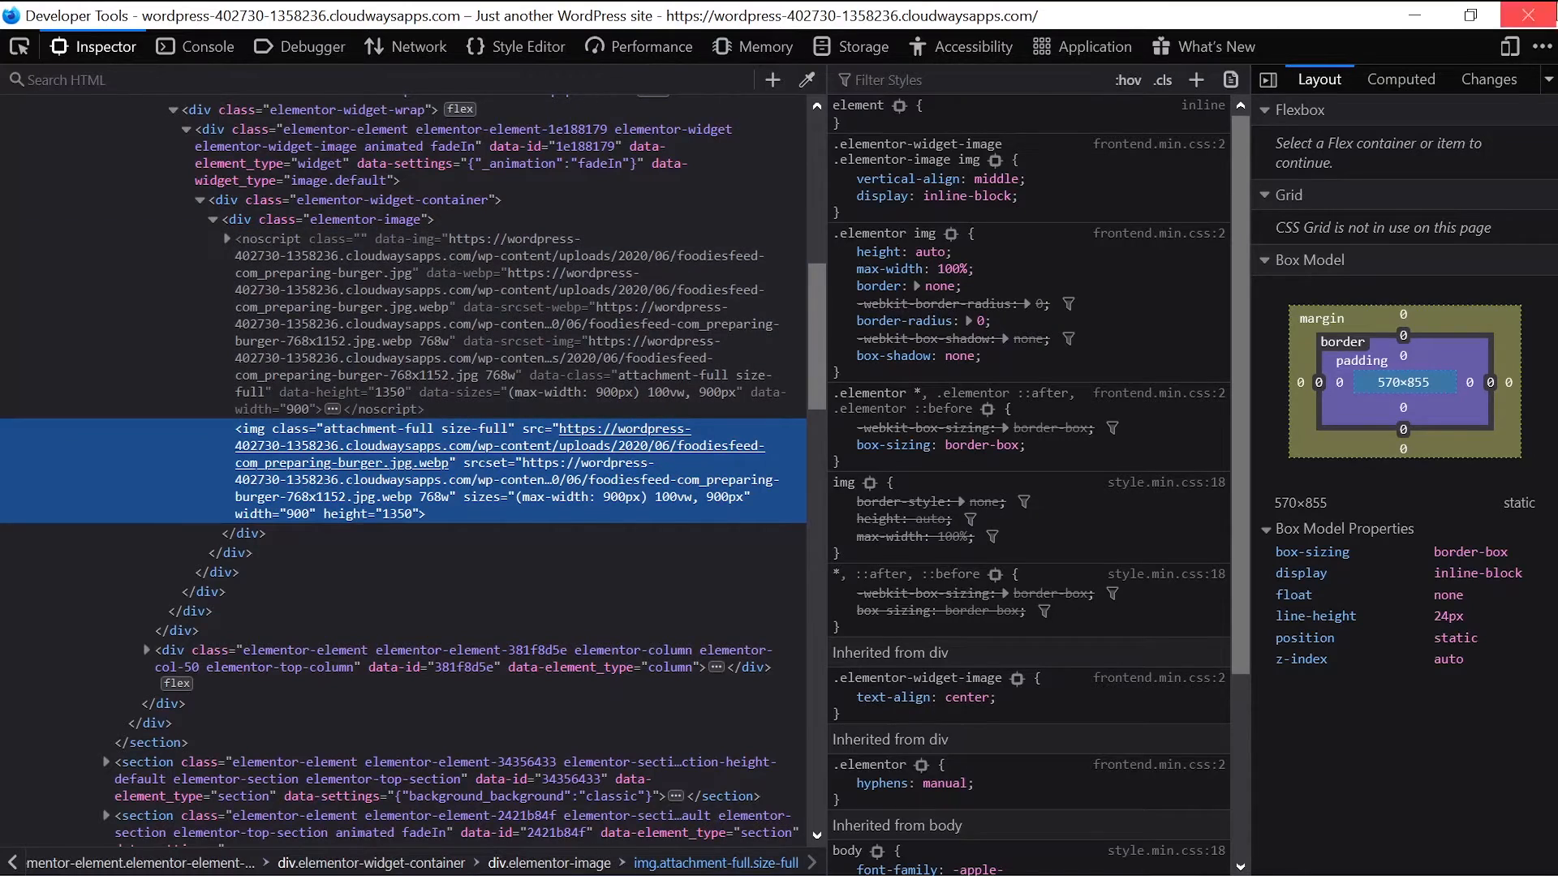
pyautogui.doubleClick(621, 448)
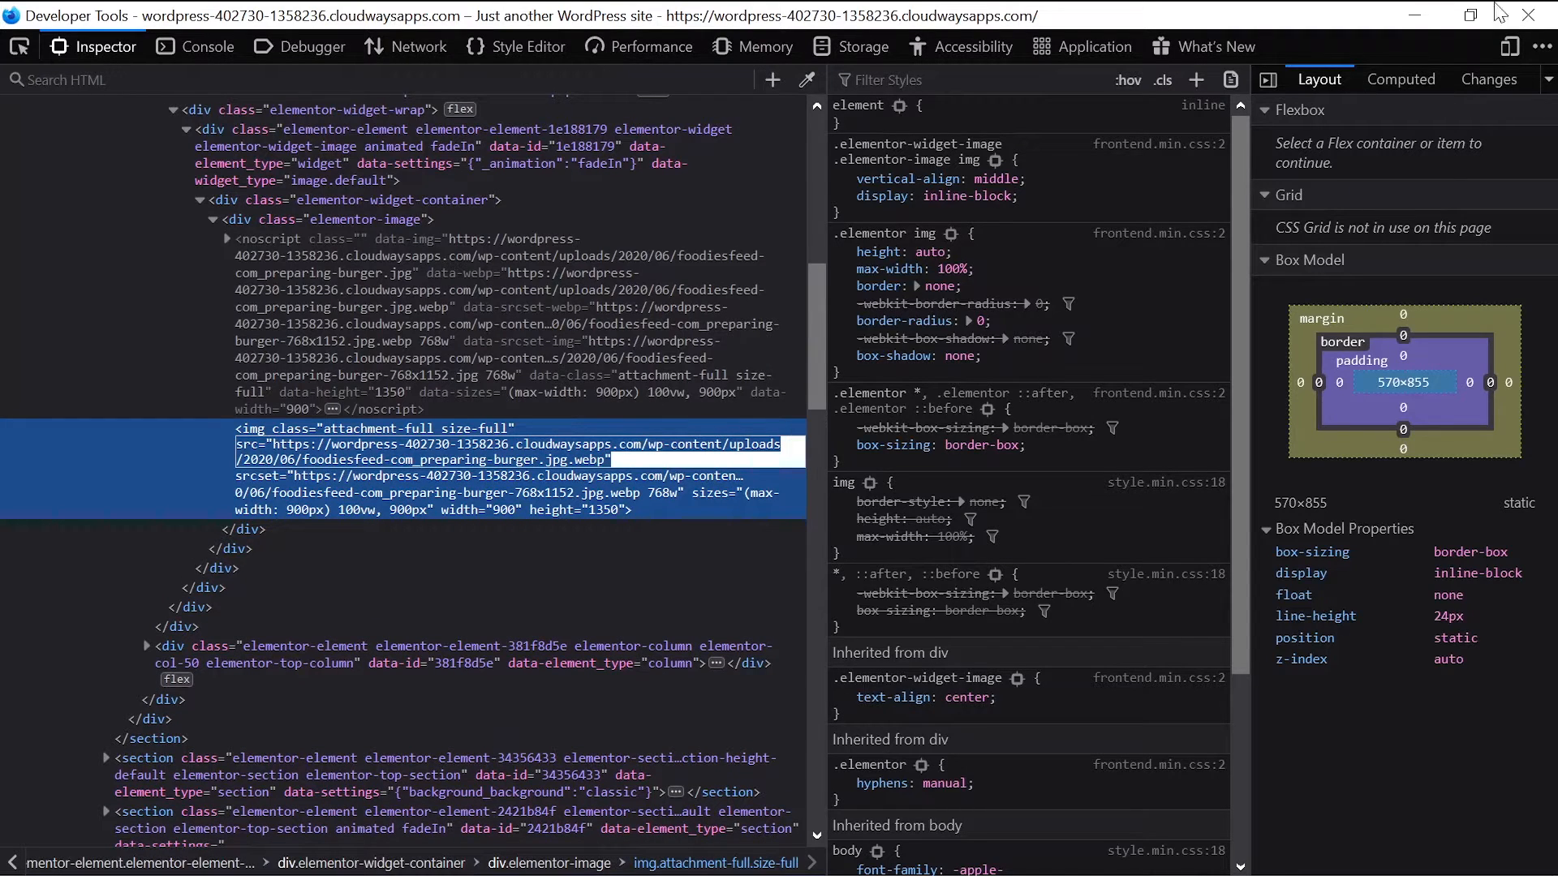
pyautogui.click(1528, 15)
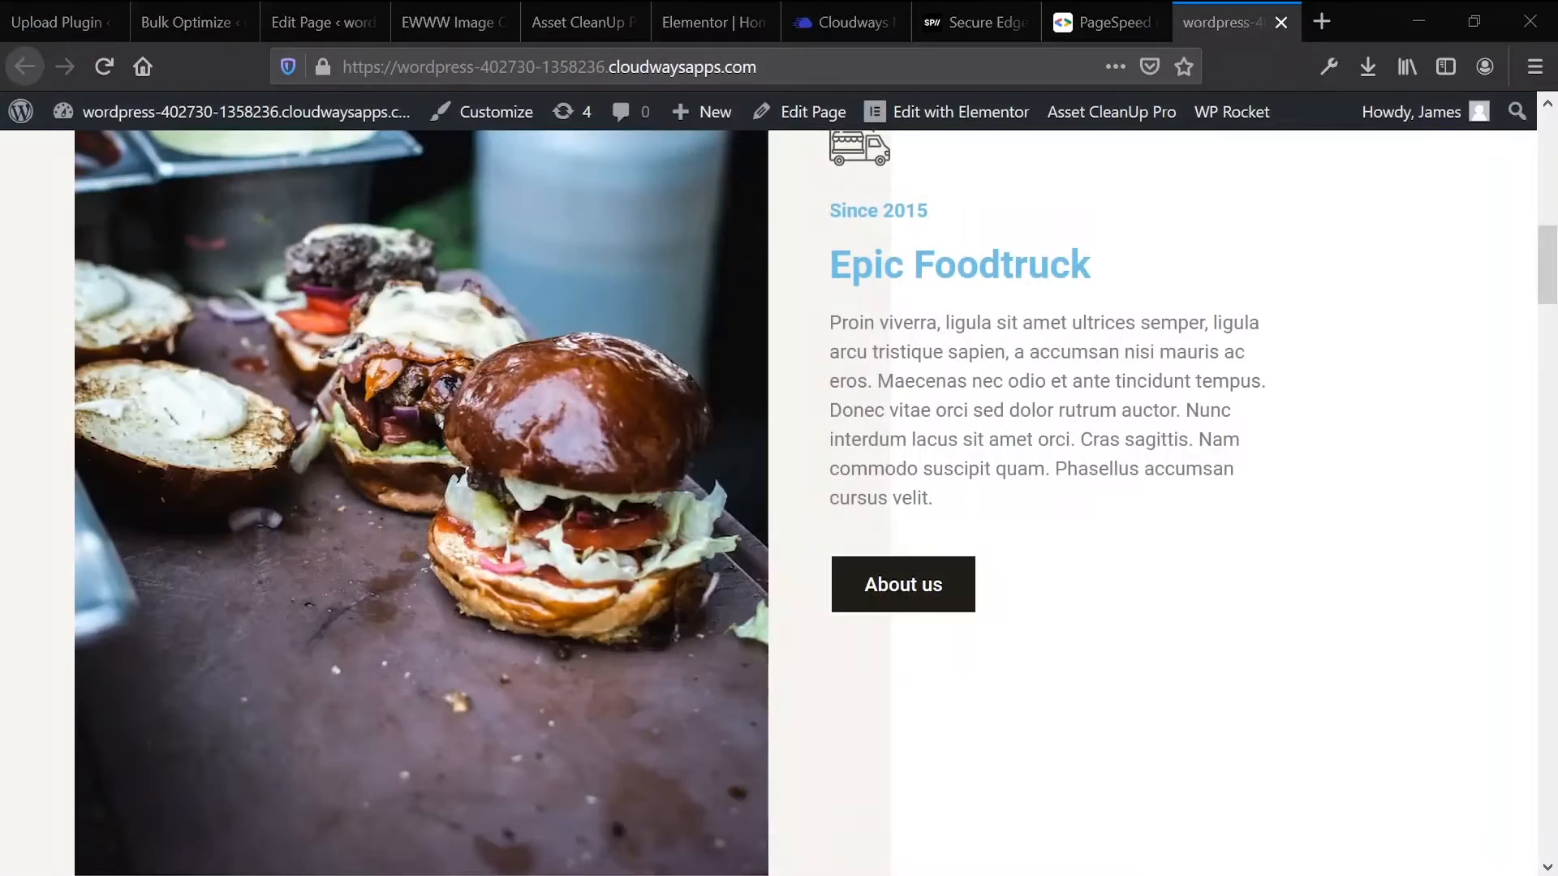
# Step: Open the copied foodiesfeed-com_preparing-burger.jpg.webp address in a new tab, stripped of the src attribute text and quotation marks
pyautogui.click(1321, 22)
pyautogui.write('src="https://wordpress-402730-1358236.cloudwaysapps.com/wp-content/uploads/2020/06/foodiesfeed-com_preparing-burger.jpg.webp"')
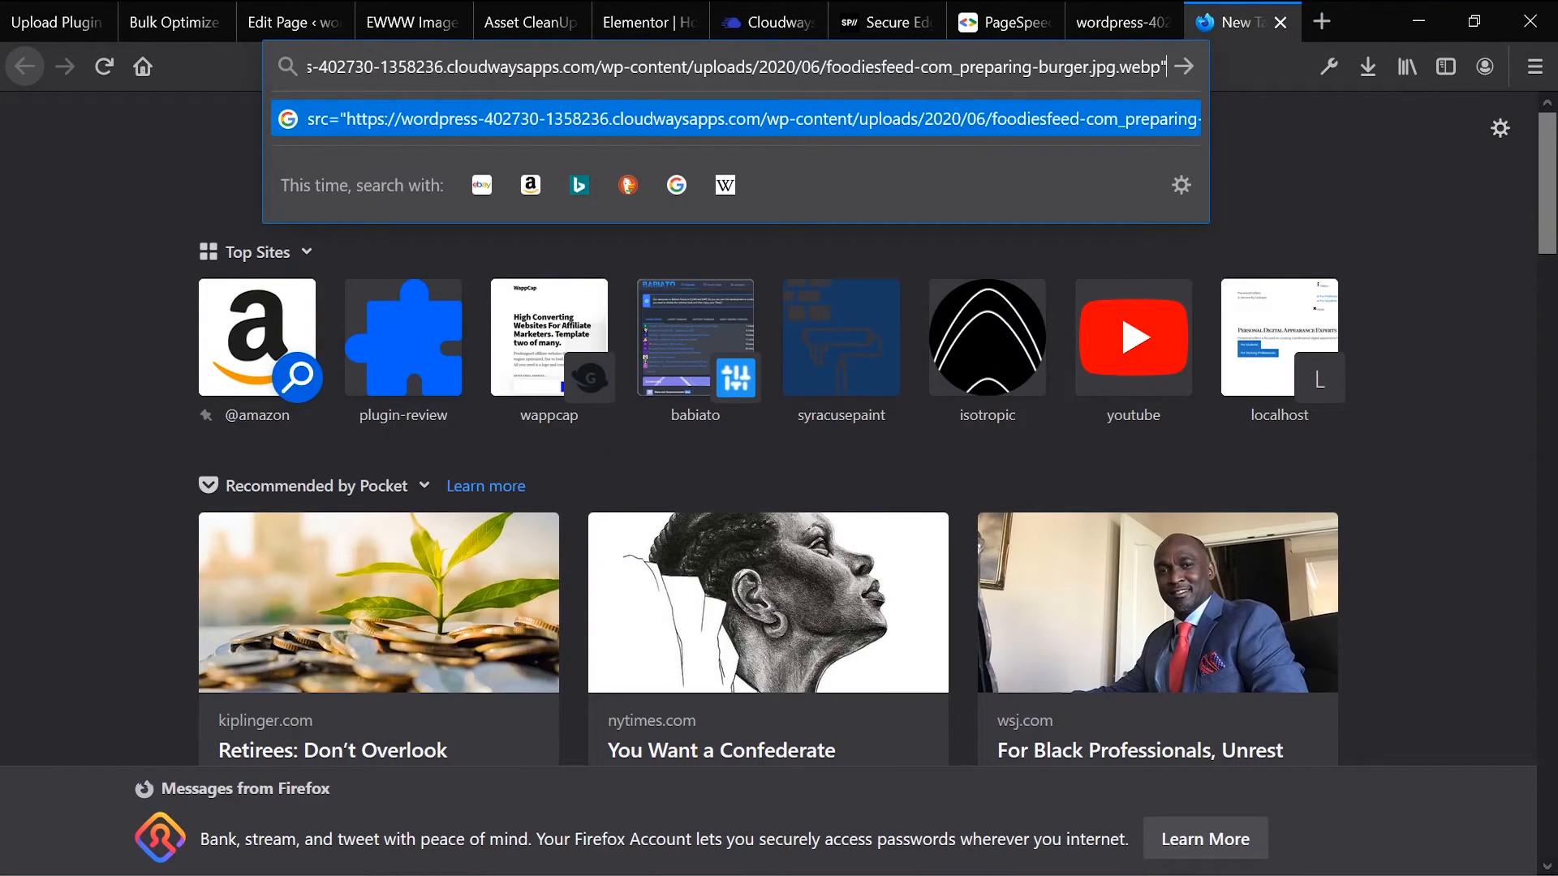
pyautogui.press('BackSpace')
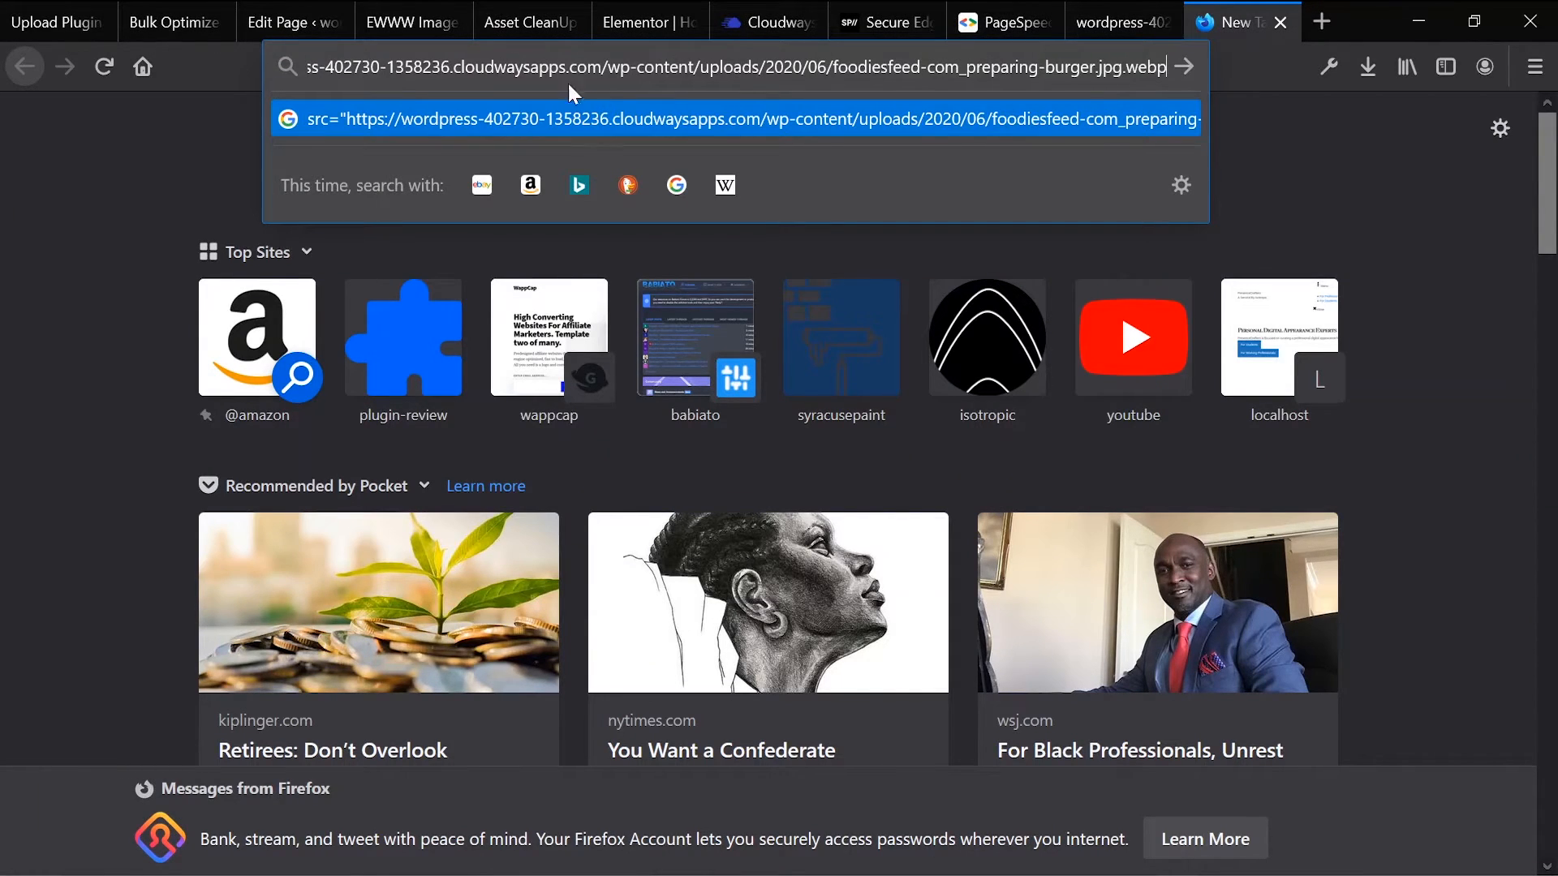
pyautogui.press('Left')
pyautogui.press('Left')
pyautogui.press('Left')
pyautogui.press('Left')
pyautogui.press('Left')
pyautogui.press('Left')
pyautogui.press('Left')
pyautogui.press('Left')
pyautogui.press('Left')
pyautogui.press('Left')
pyautogui.press('Left')
pyautogui.press('Left')
pyautogui.press('Left')
pyautogui.press('Left')
pyautogui.press('Left')
pyautogui.press('Left')
pyautogui.press('Left')
pyautogui.press('Left')
pyautogui.press('Left')
pyautogui.press('Left')
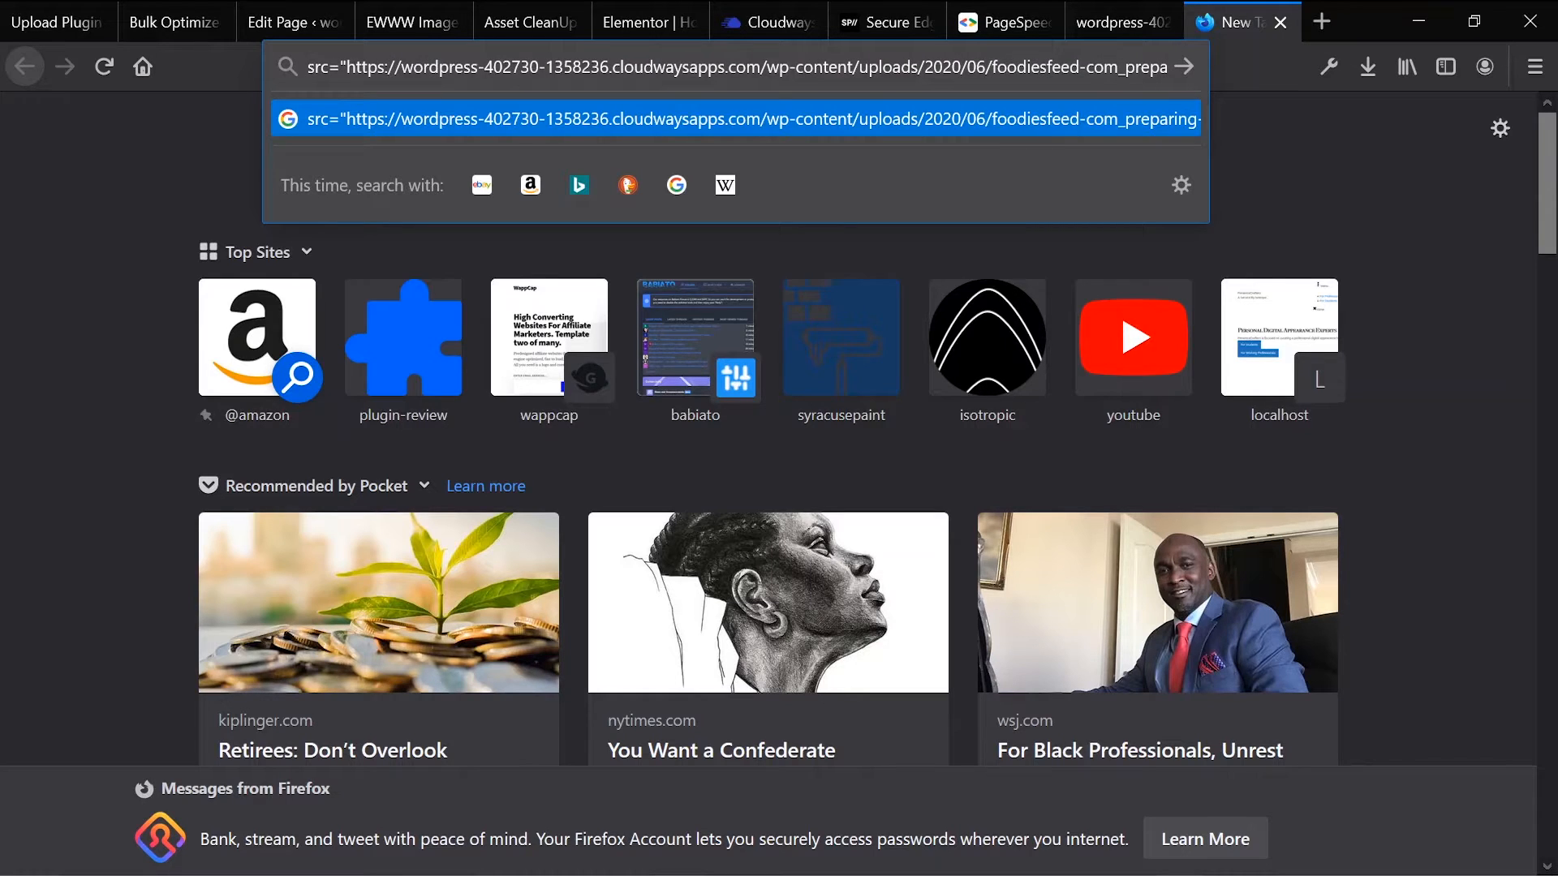
pyautogui.hotkey('shift', 'Right')
pyautogui.hotkey('shift', 'Right')
pyautogui.hotkey('shift', 'Right')
pyautogui.hotkey('shift', 'Right')
pyautogui.hotkey('shift', 'Right')
pyautogui.press('BackSpace')
pyautogui.press('Return')
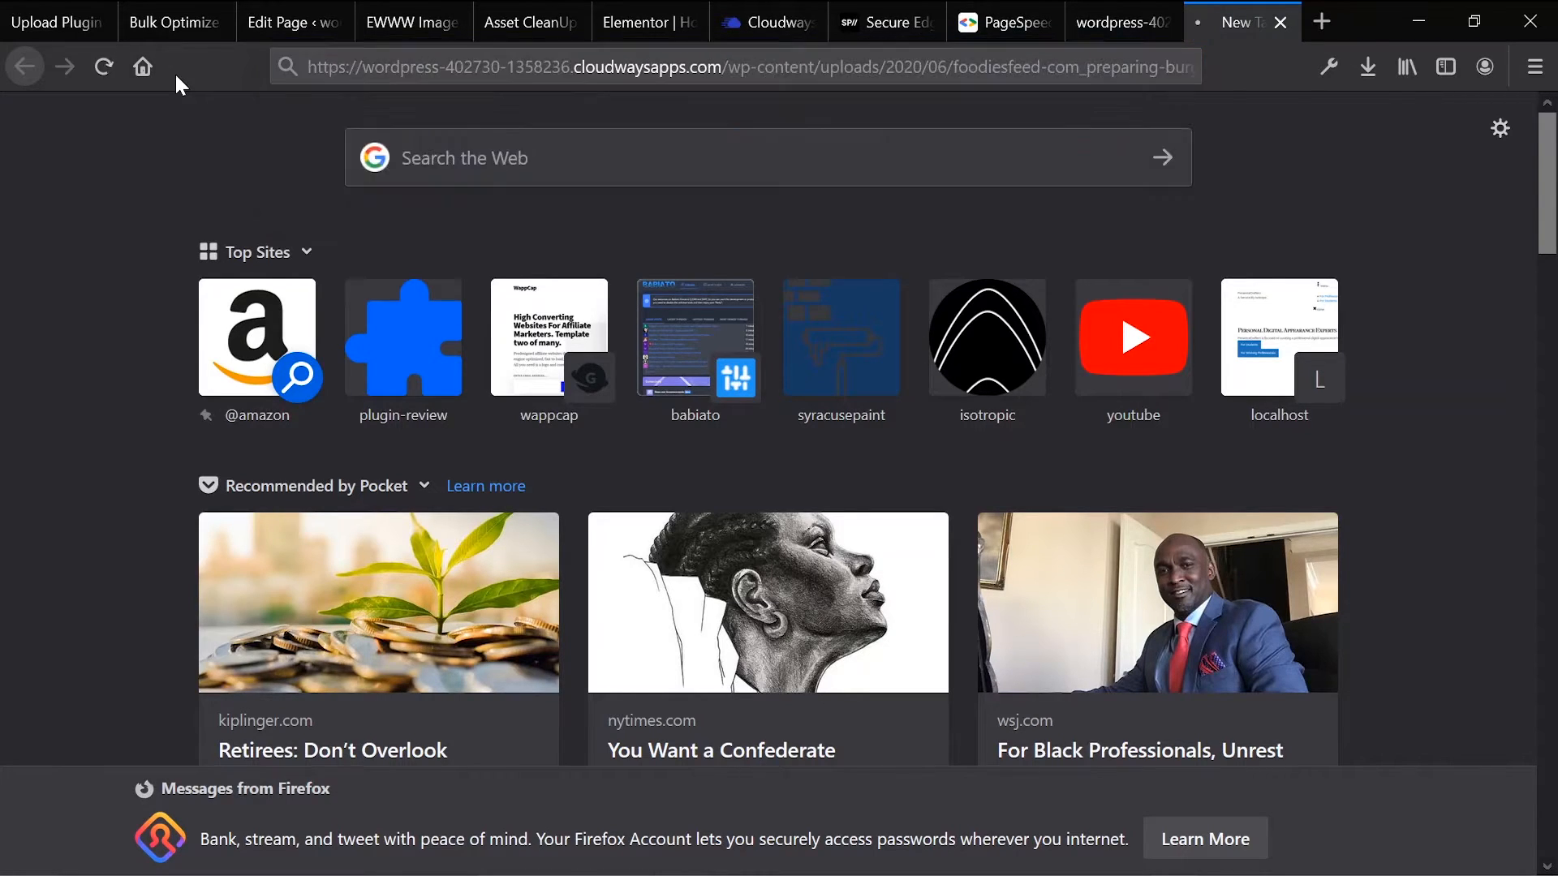
# Step: Remove the .webp extension from the image address and load the original foodiesfeed-com_preparing-burger.jpg
pyautogui.click(1006, 67)
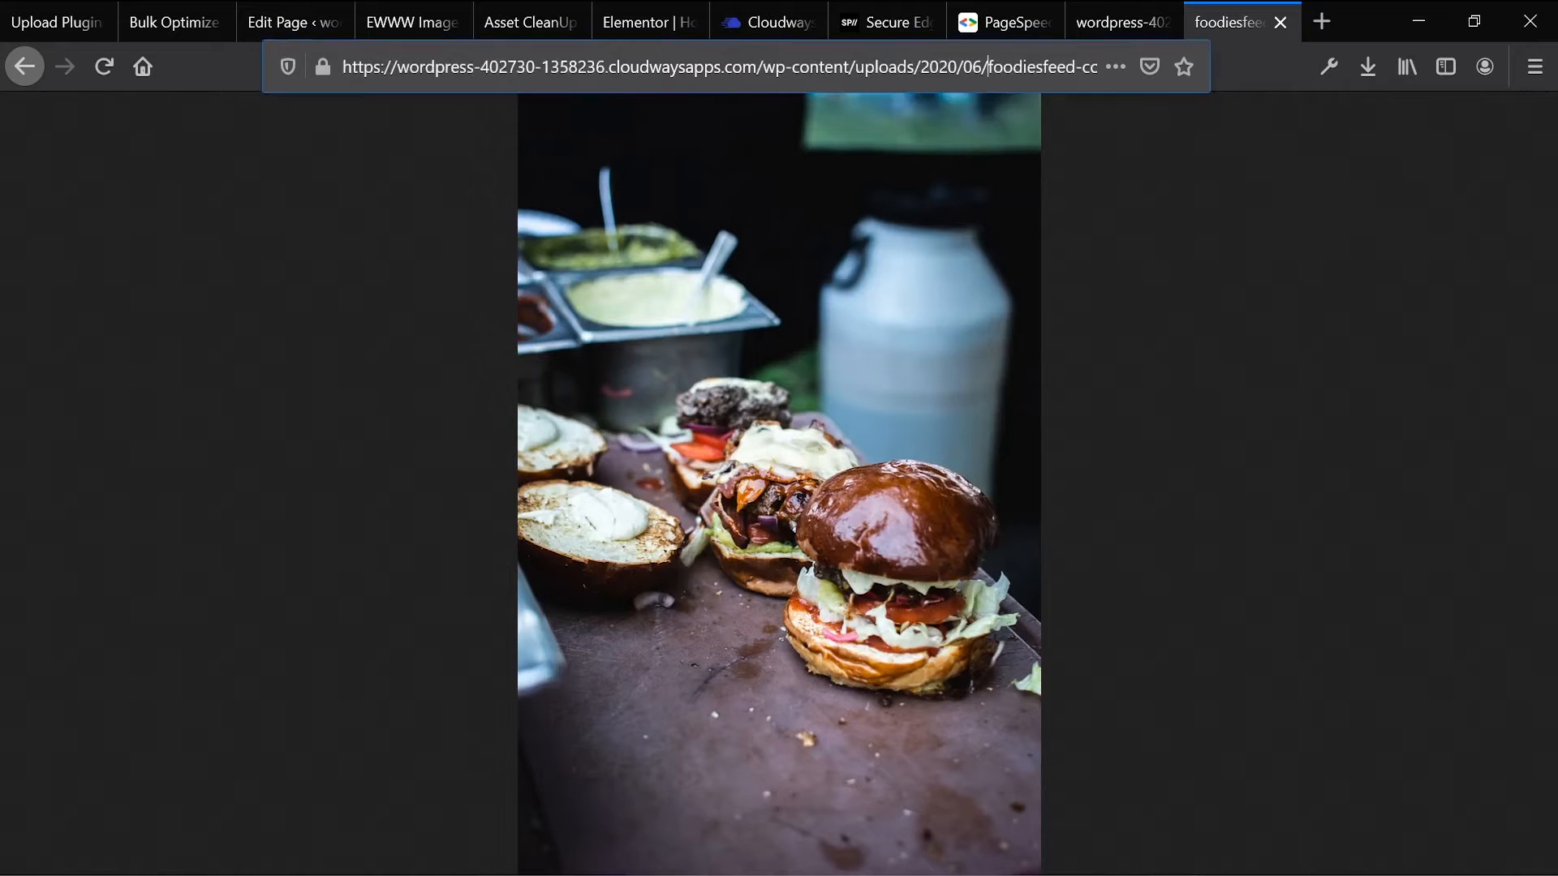
pyautogui.press('End')
pyautogui.press('Return')
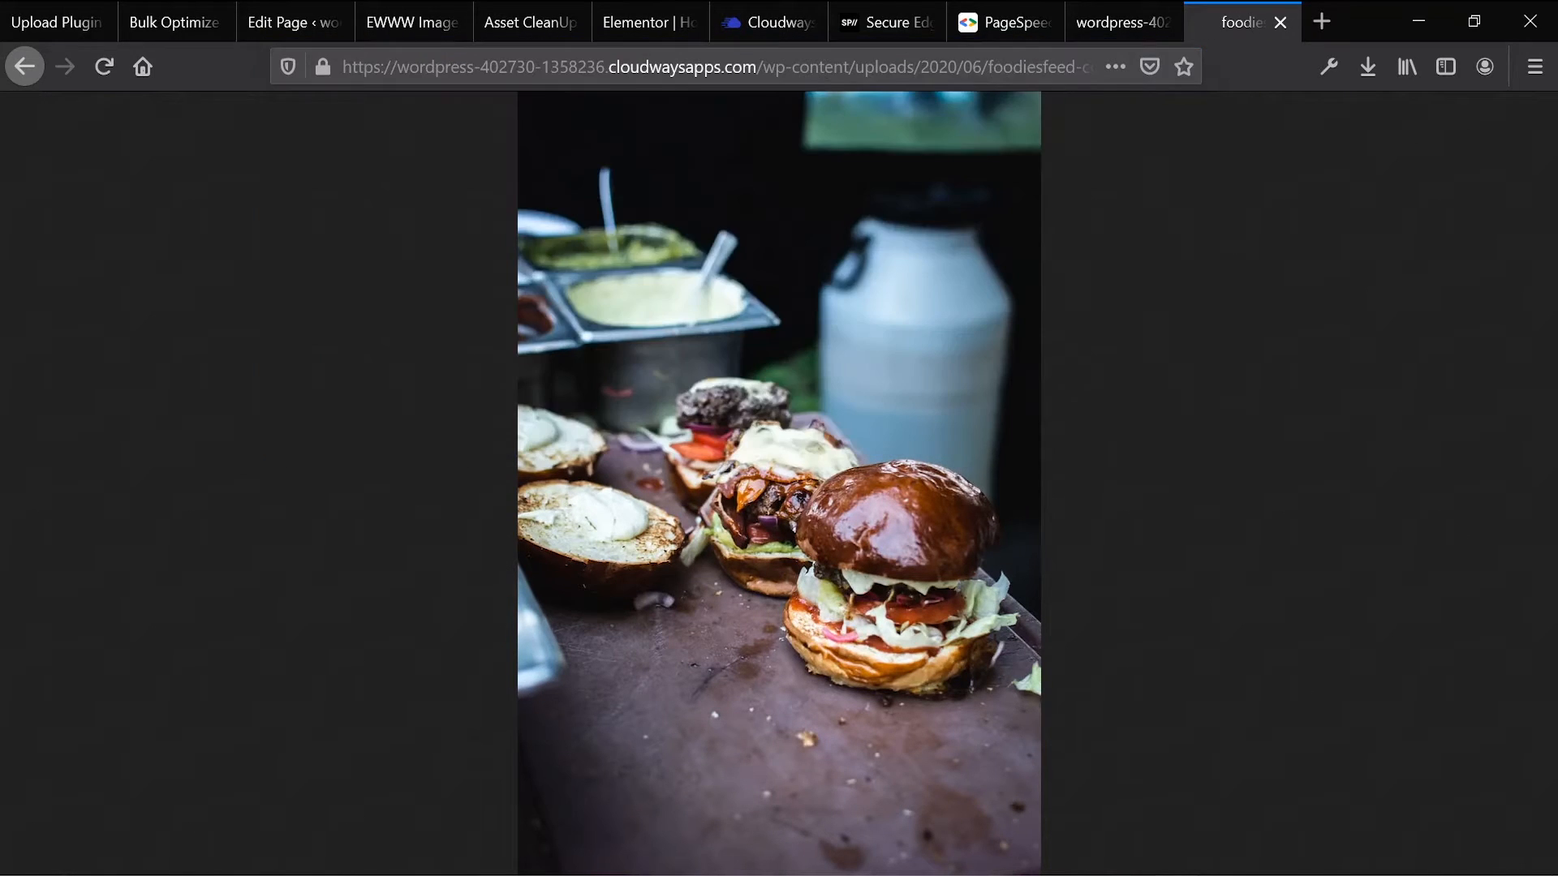
pyautogui.hotkey('ctrl', 'l')
pyautogui.press('Return')
pyautogui.hotkey('ctrl', 'l')
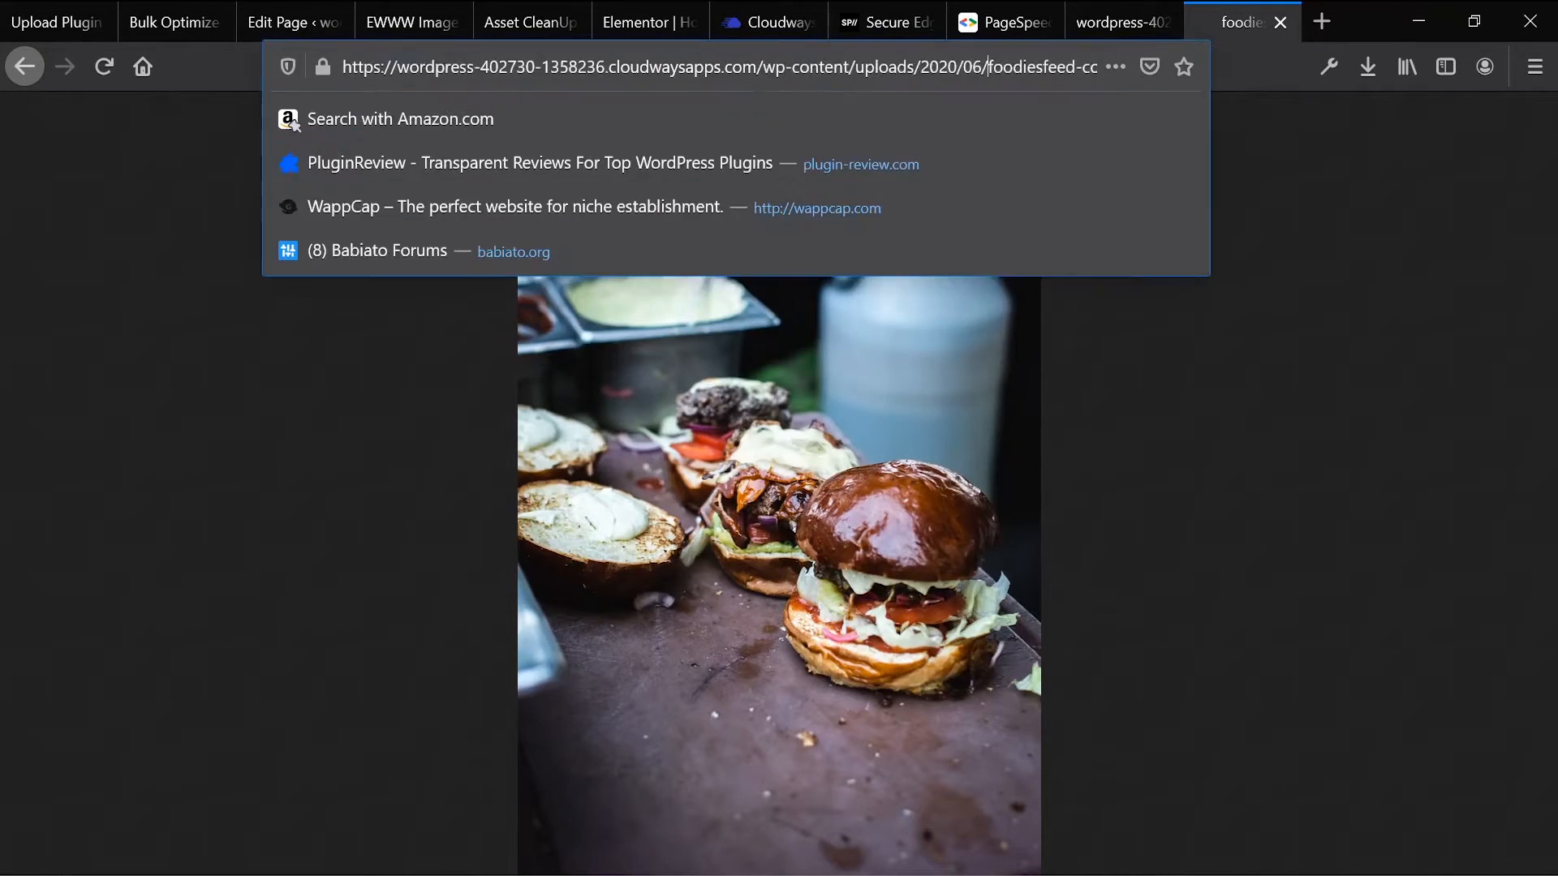
pyautogui.press('End')
pyautogui.press('BackSpace')
pyautogui.press('BackSpace')
pyautogui.press('BackSpace')
pyautogui.press('BackSpace')
pyautogui.press('BackSpace')
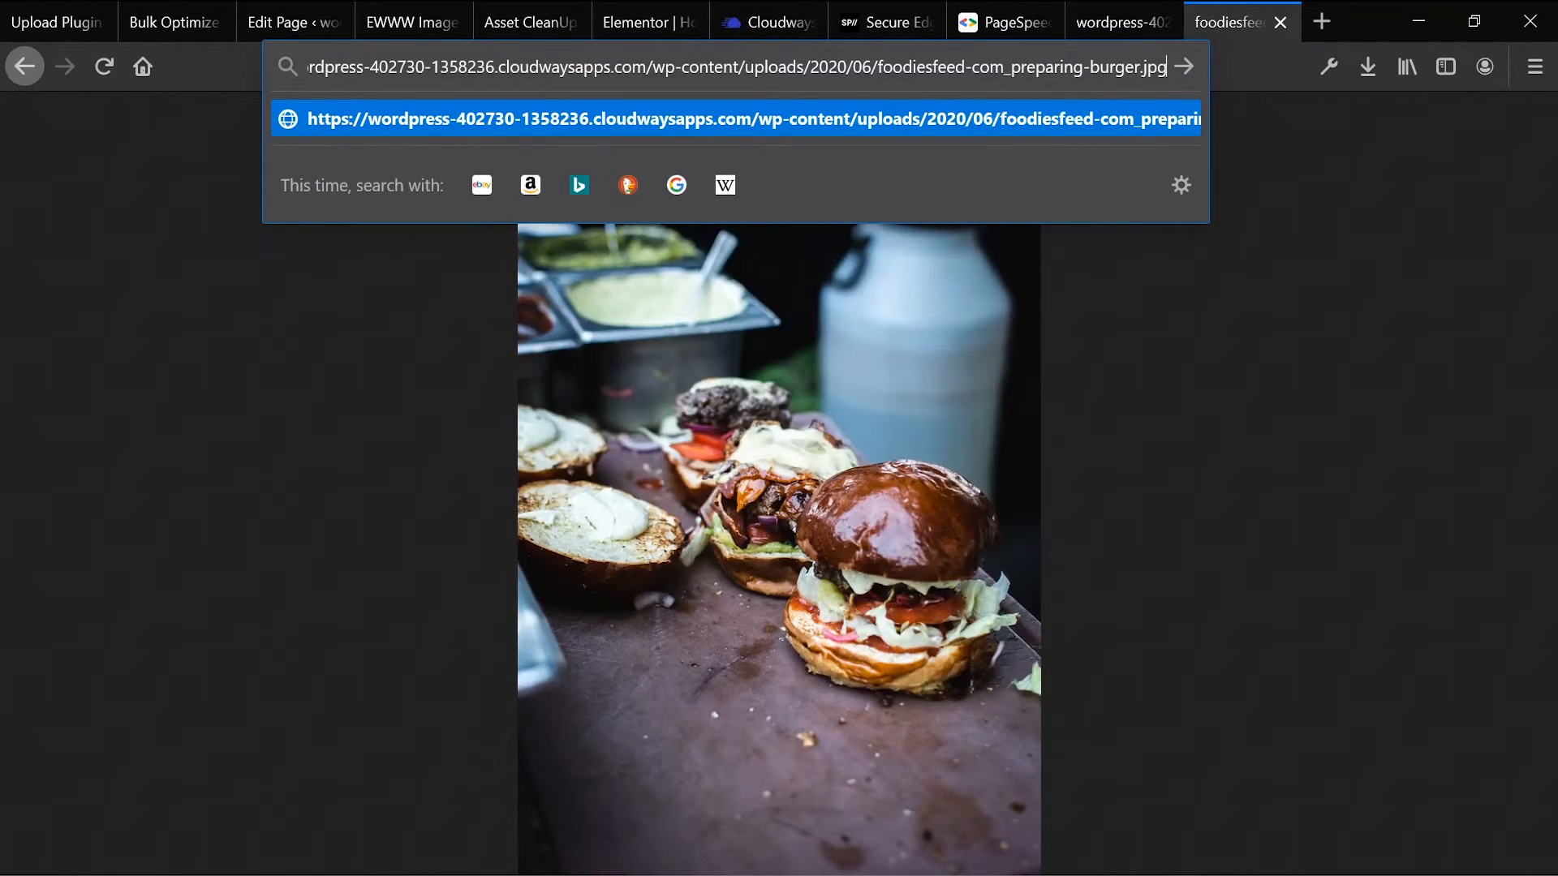
pyautogui.press('Return')
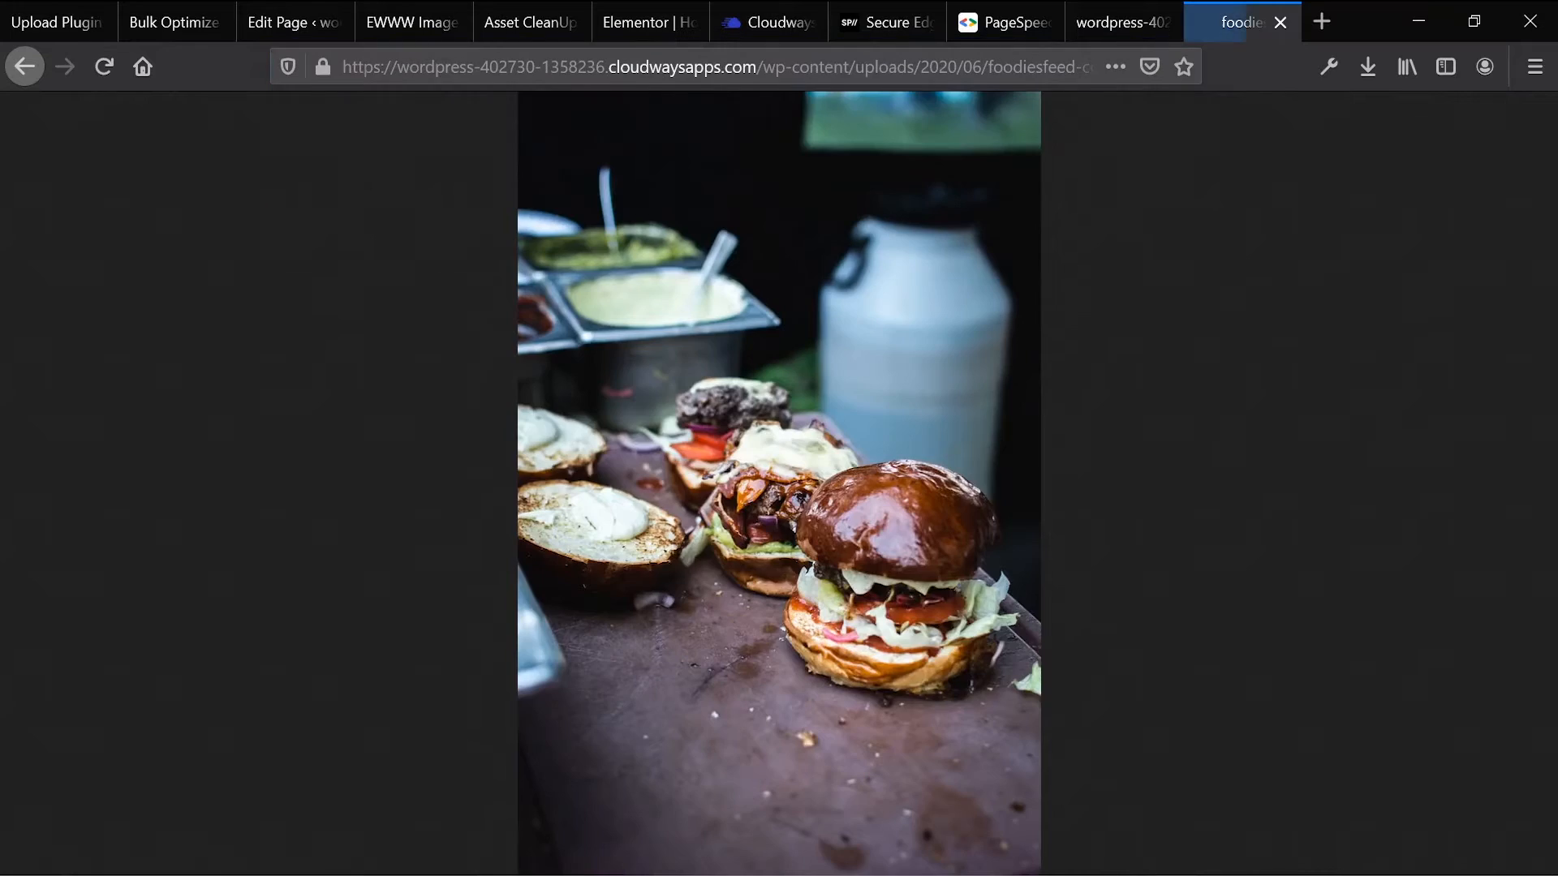
# Step: Check the end of the image address, inspect the JPEG's HTML element and close the developer tools
pyautogui.hotkey('ctrl', 'l')
pyautogui.press('End')
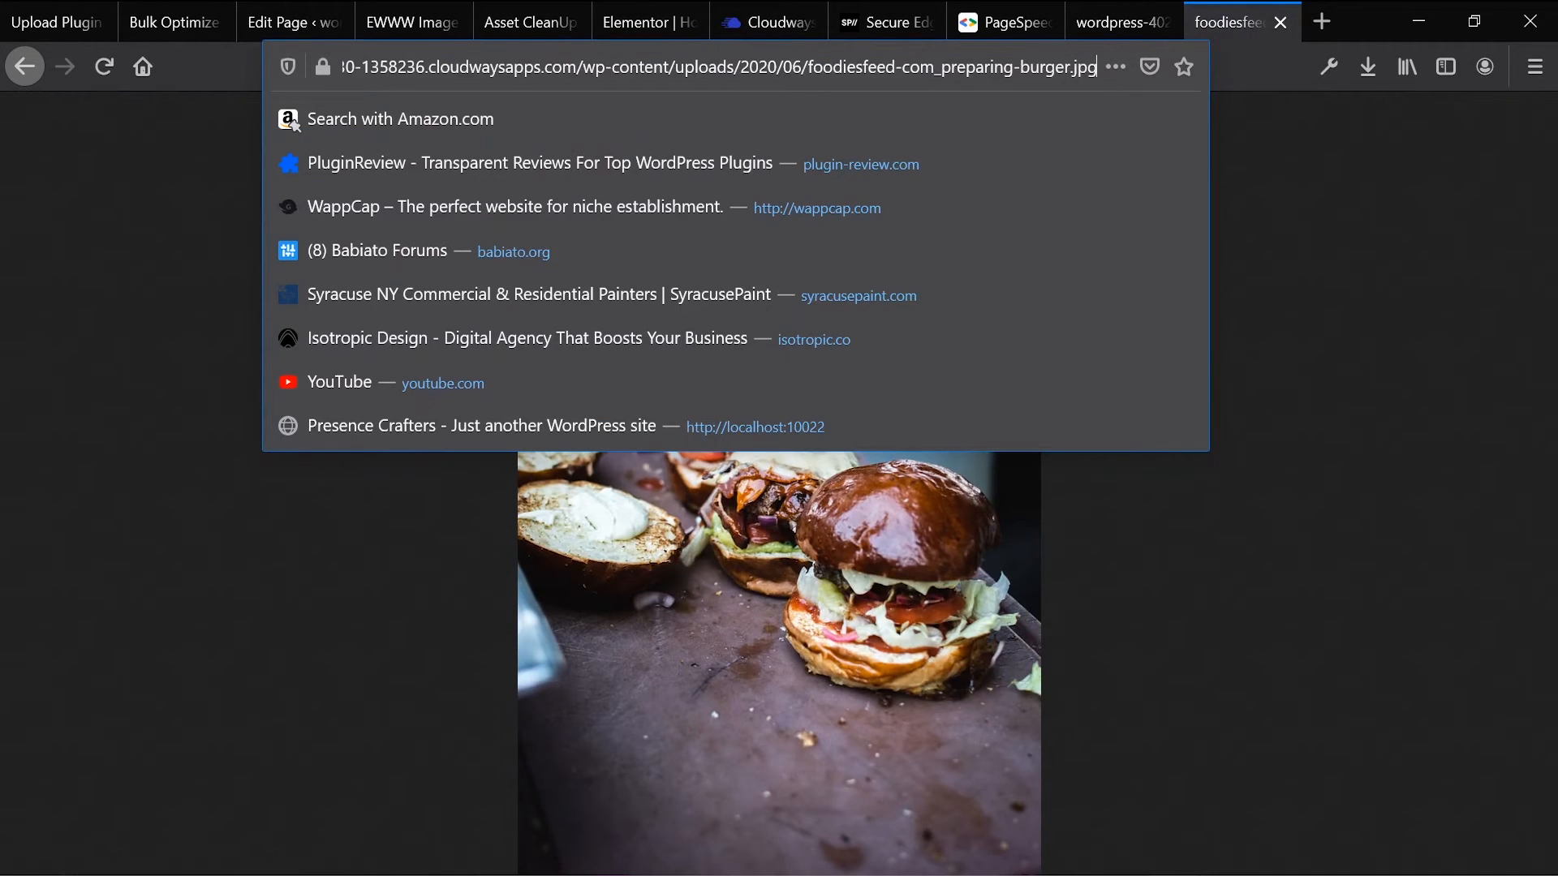
pyautogui.rightClick(781, 668)
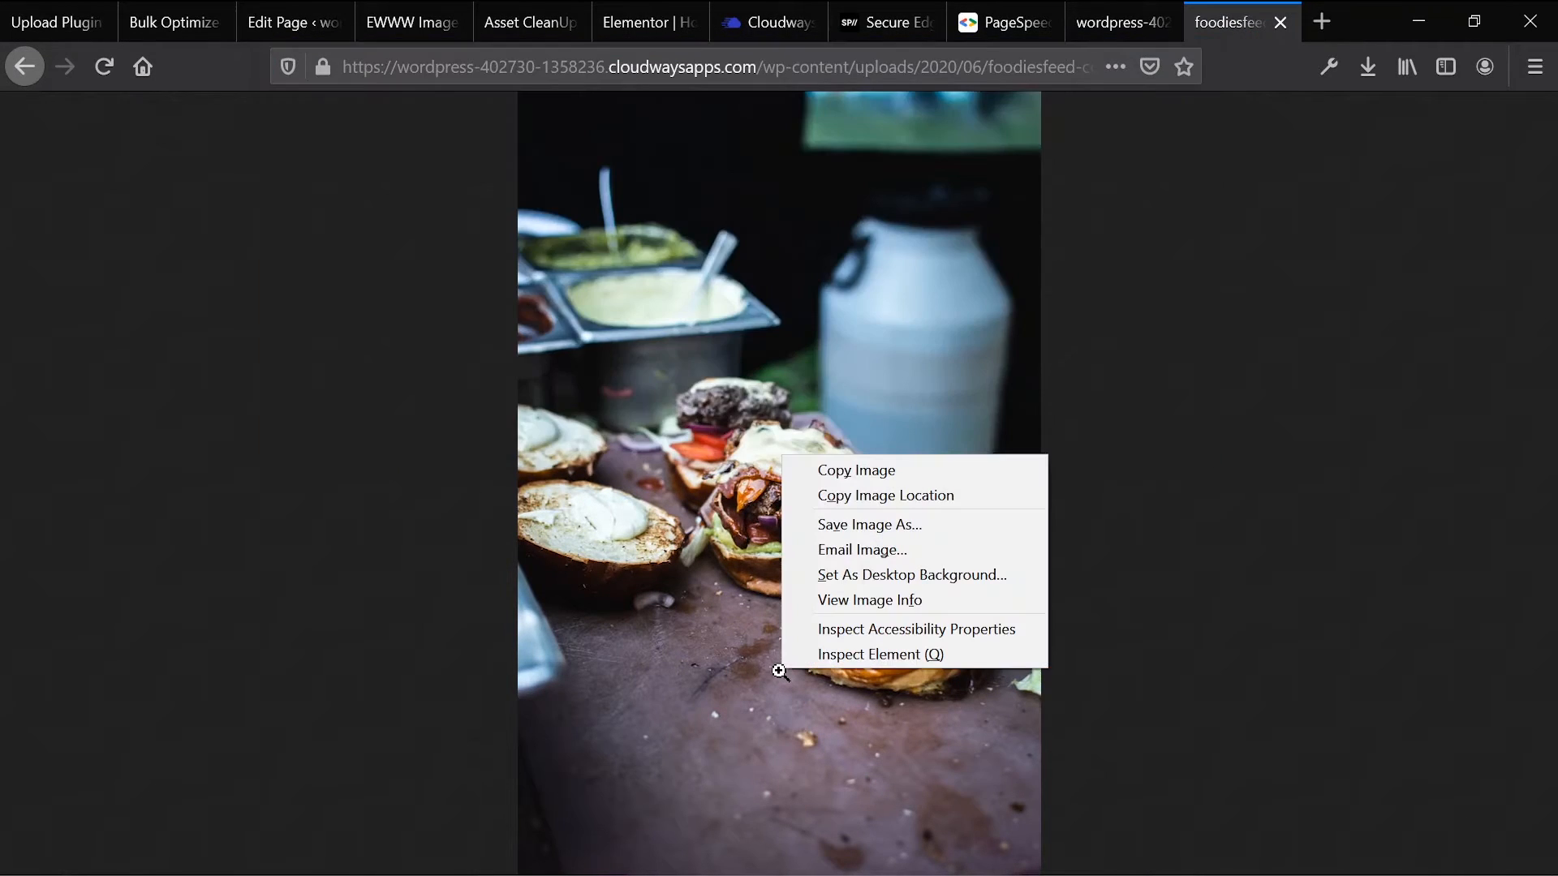
pyautogui.click(900, 662)
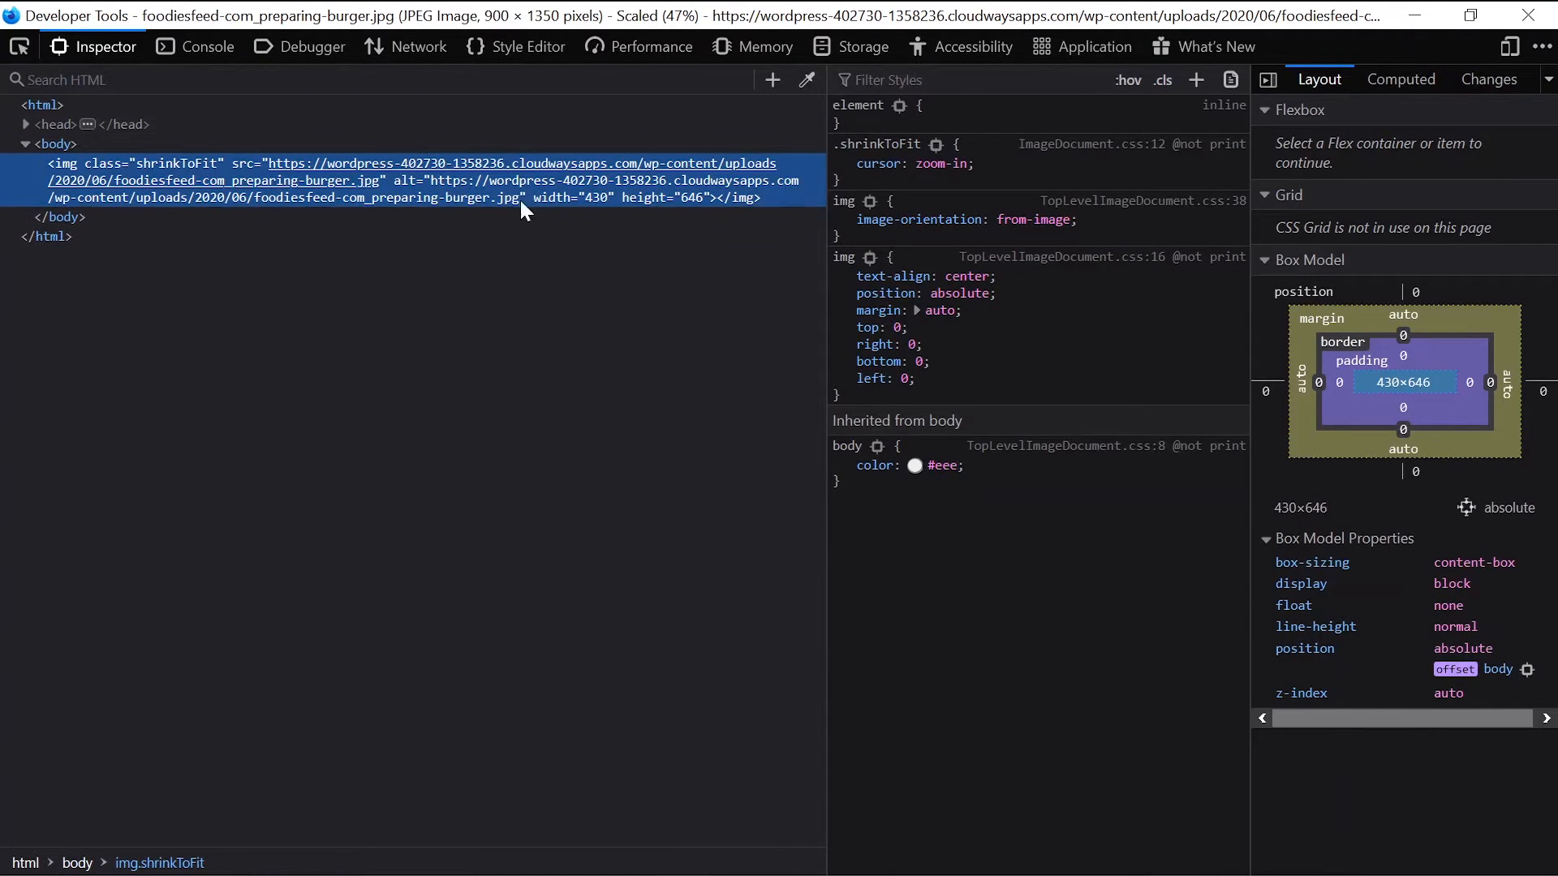
pyautogui.click(1541, 18)
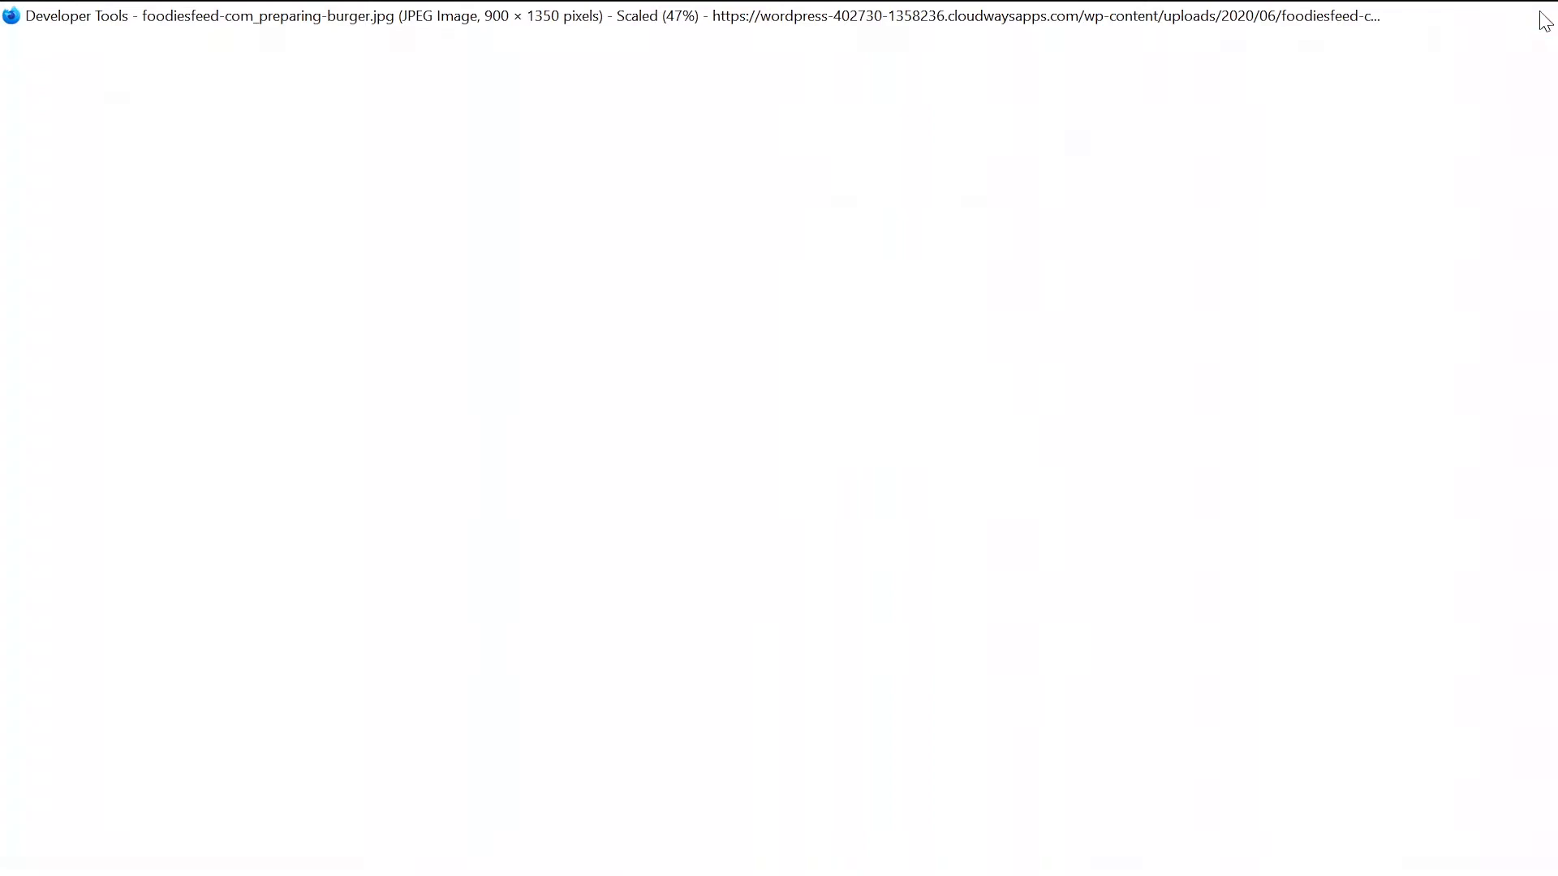
# Step: Append .webp to the image address and load the WebP version of the burger photo again
pyautogui.click(980, 70)
pyautogui.press('End')
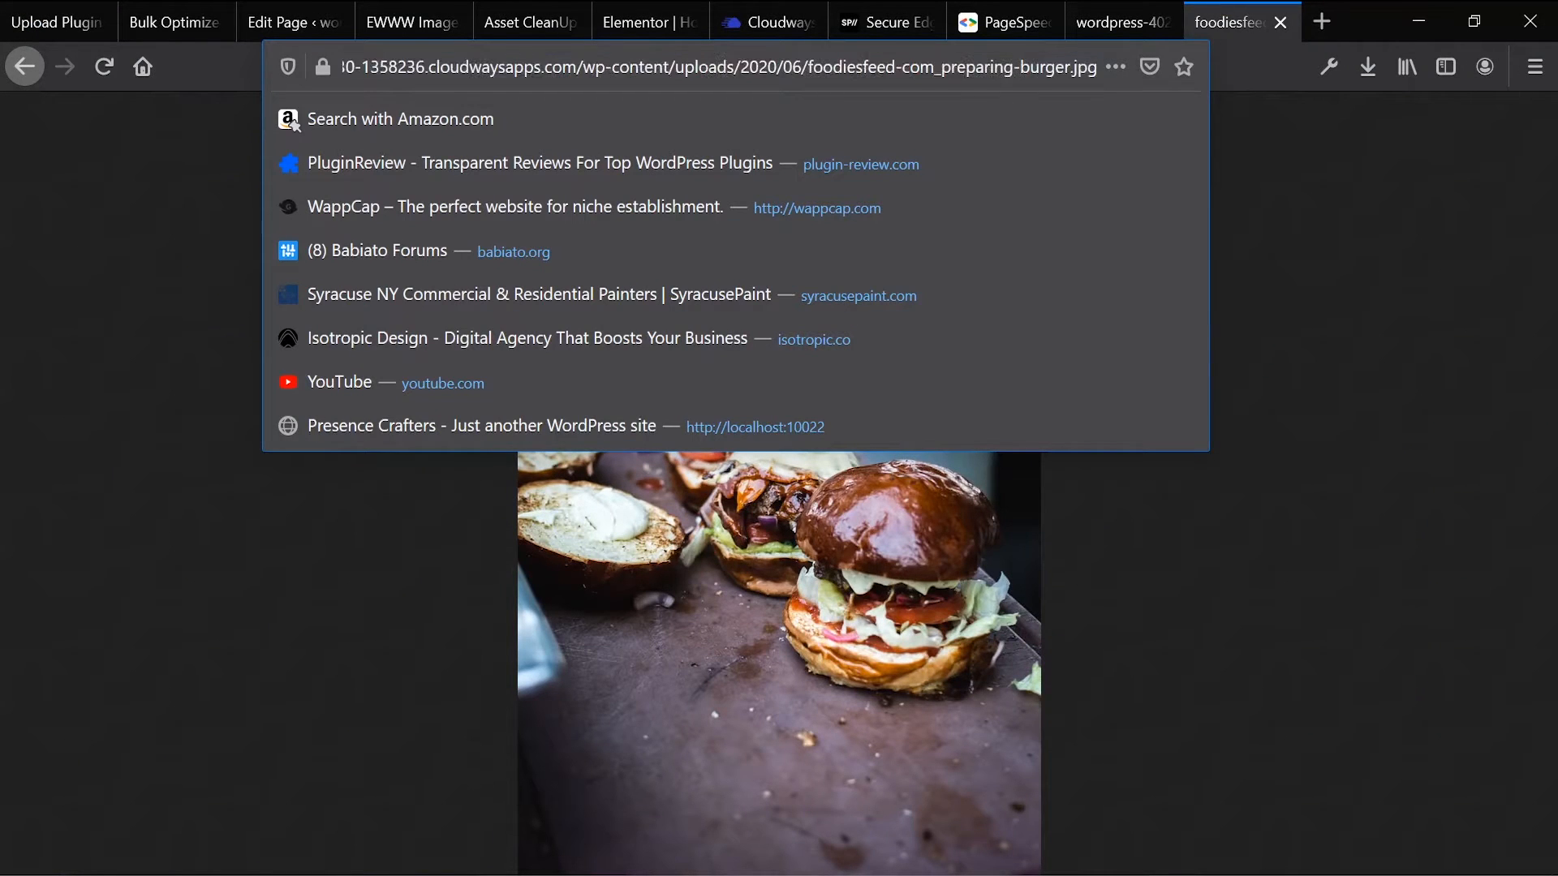
pyautogui.write('.')
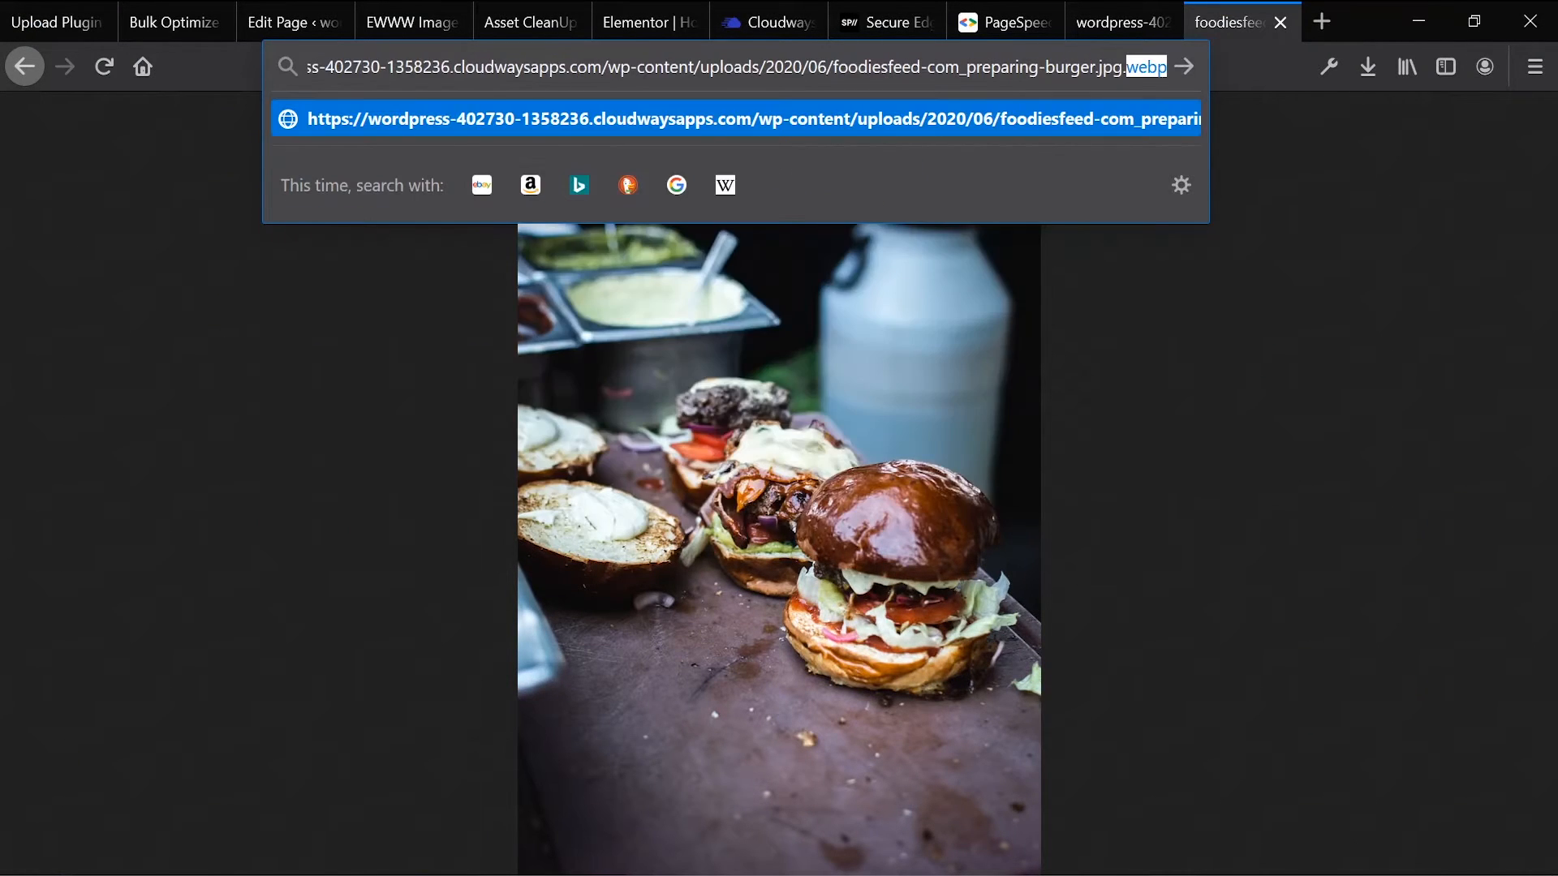
pyautogui.write('webp')
pyautogui.press('Return')
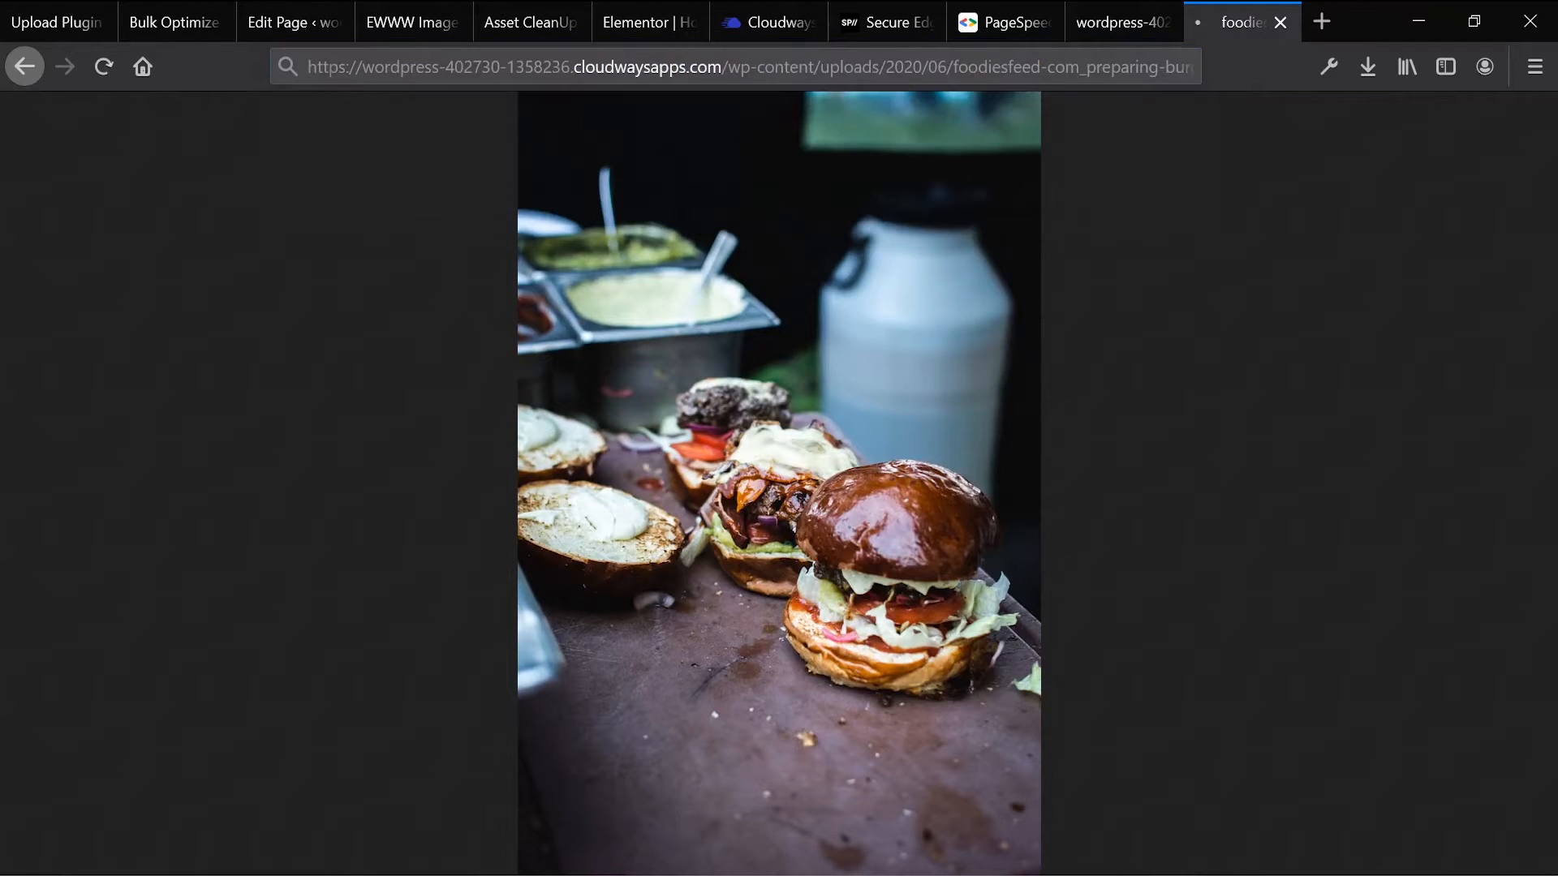
# Step: Inspect the WebP burger photo's HTML element, close the developer tools and close the image's browser tab
pyautogui.rightClick(954, 247)
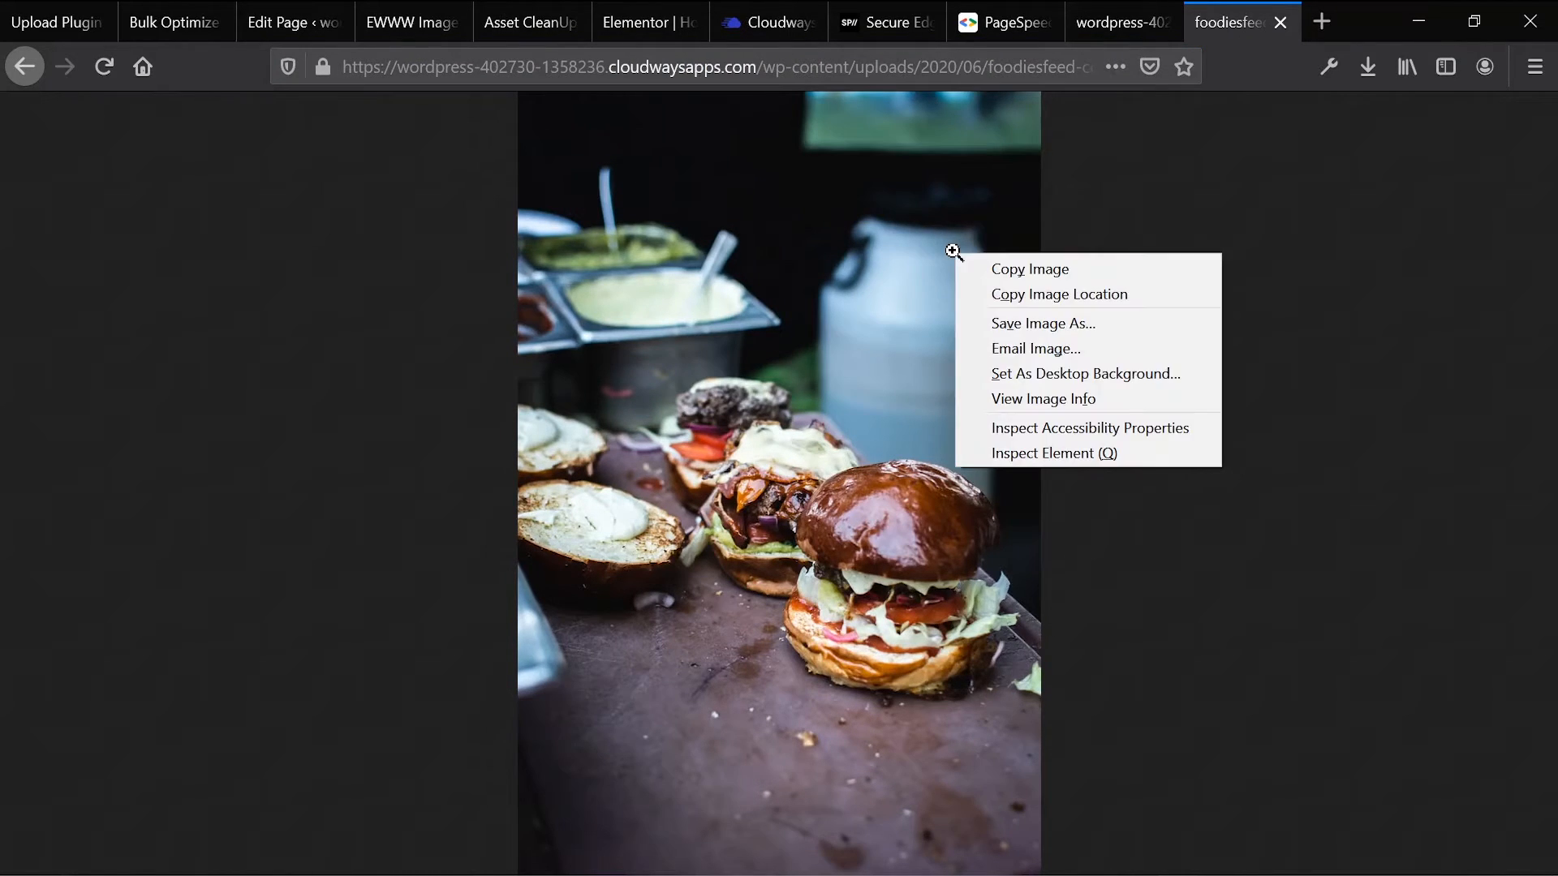
pyautogui.click(1001, 455)
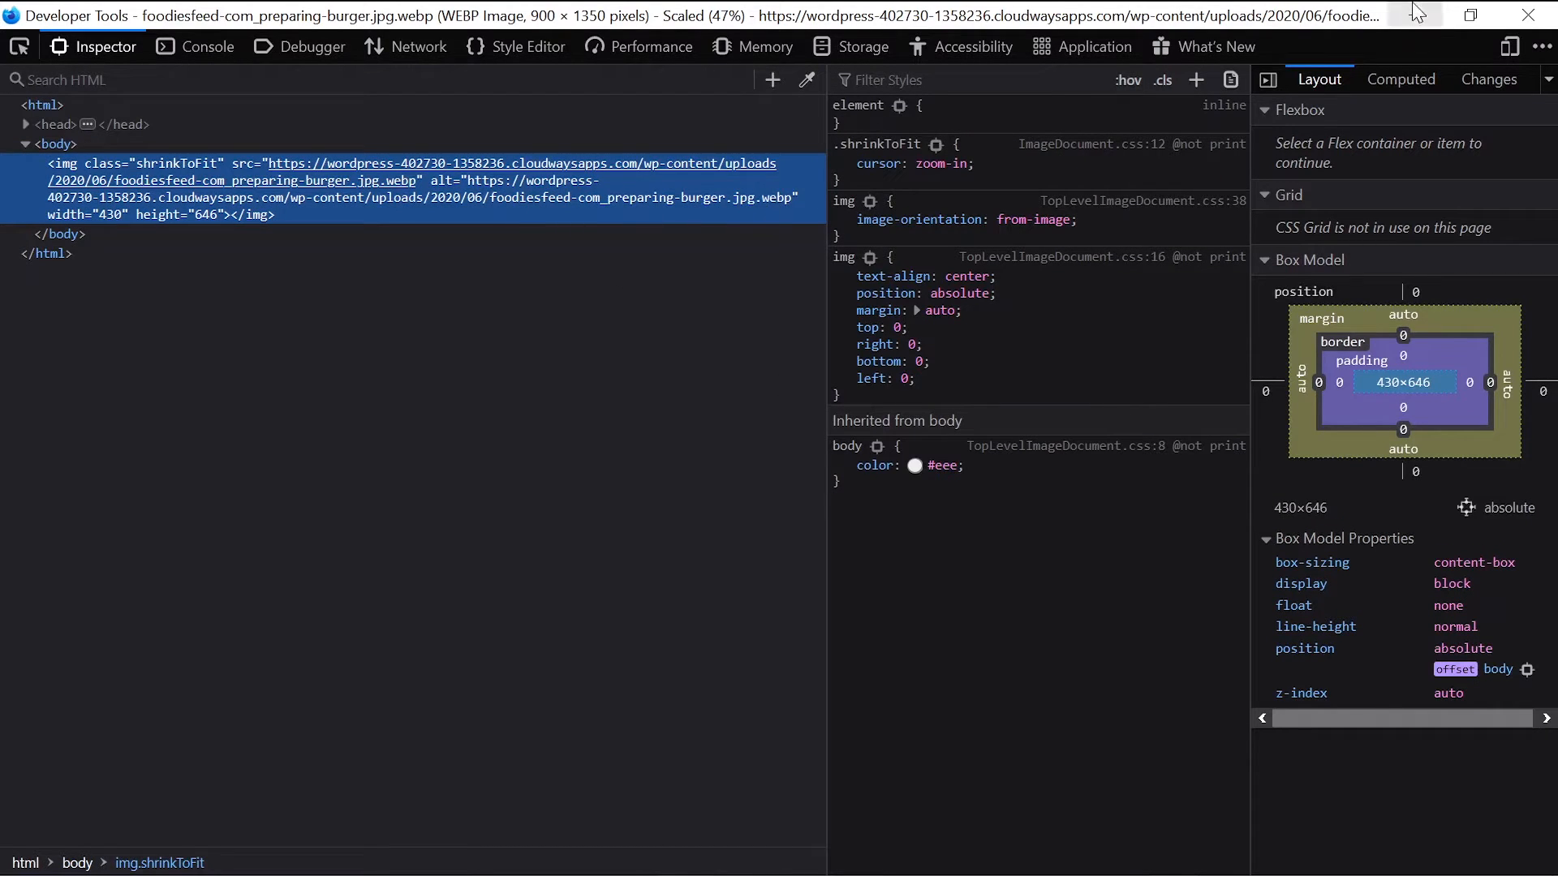
pyautogui.click(1527, 14)
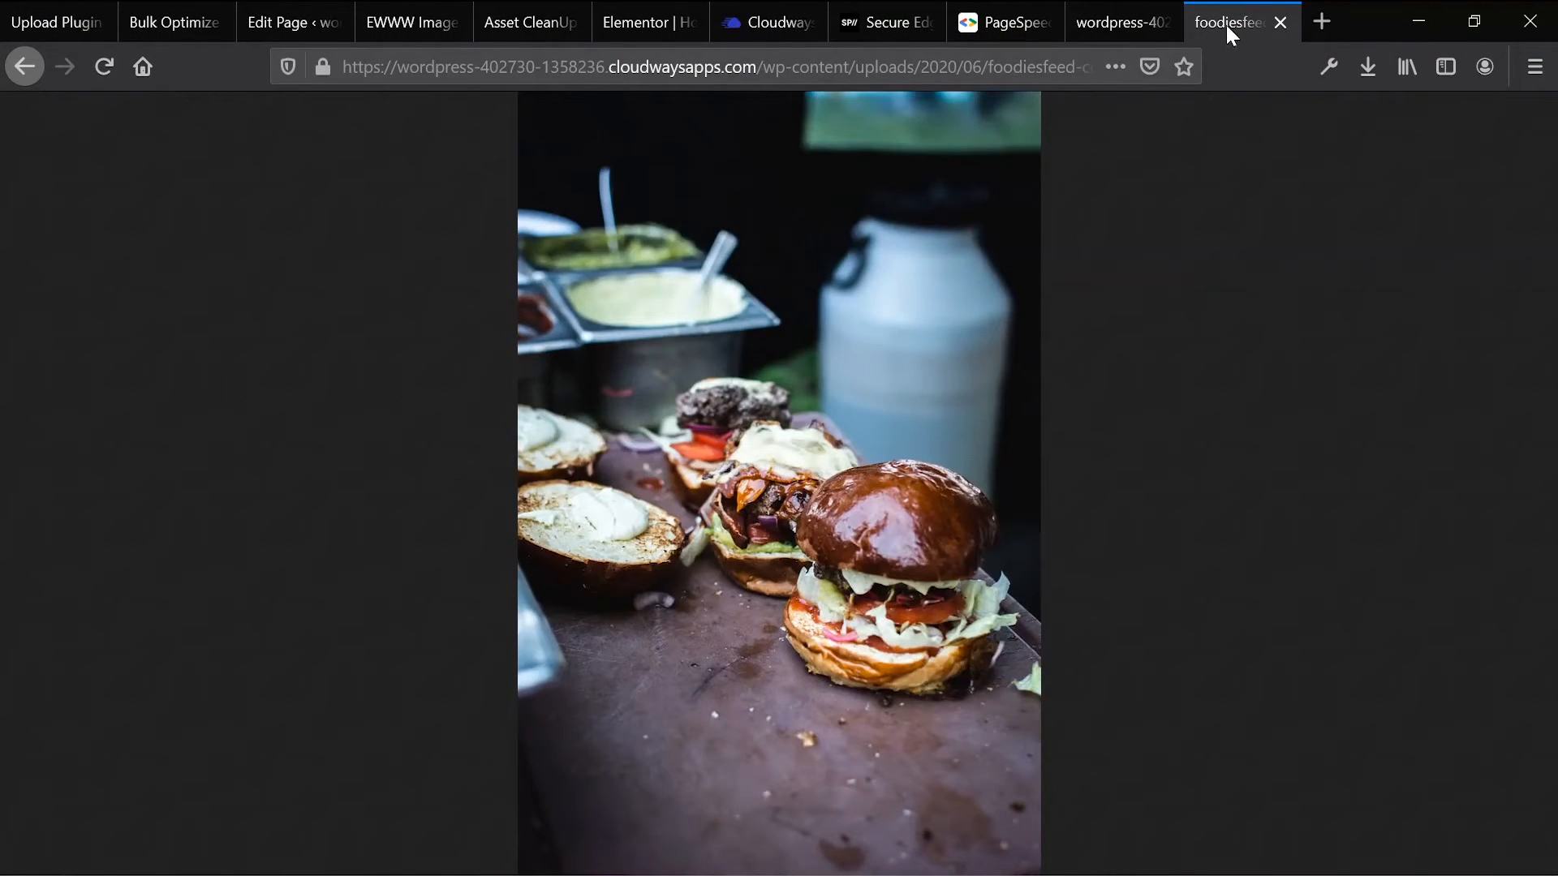
pyautogui.click(1283, 21)
# Step: Open the installed plugins list from the Bulk Optimize page and highlight the EWWW Image Optimizer entry
pyautogui.click(185, 11)
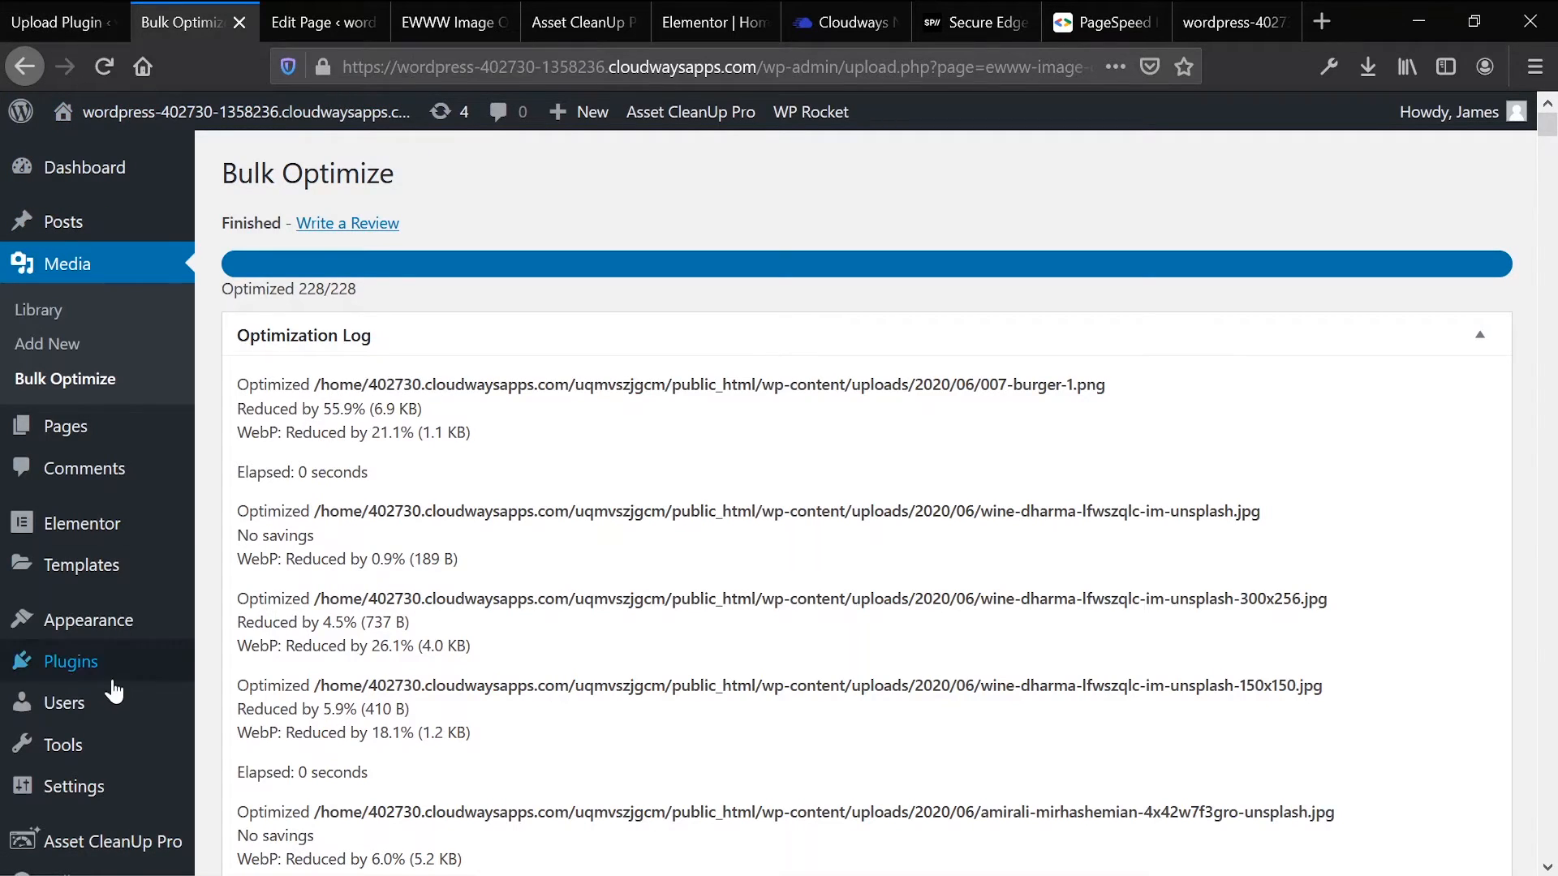
pyautogui.click(93, 661)
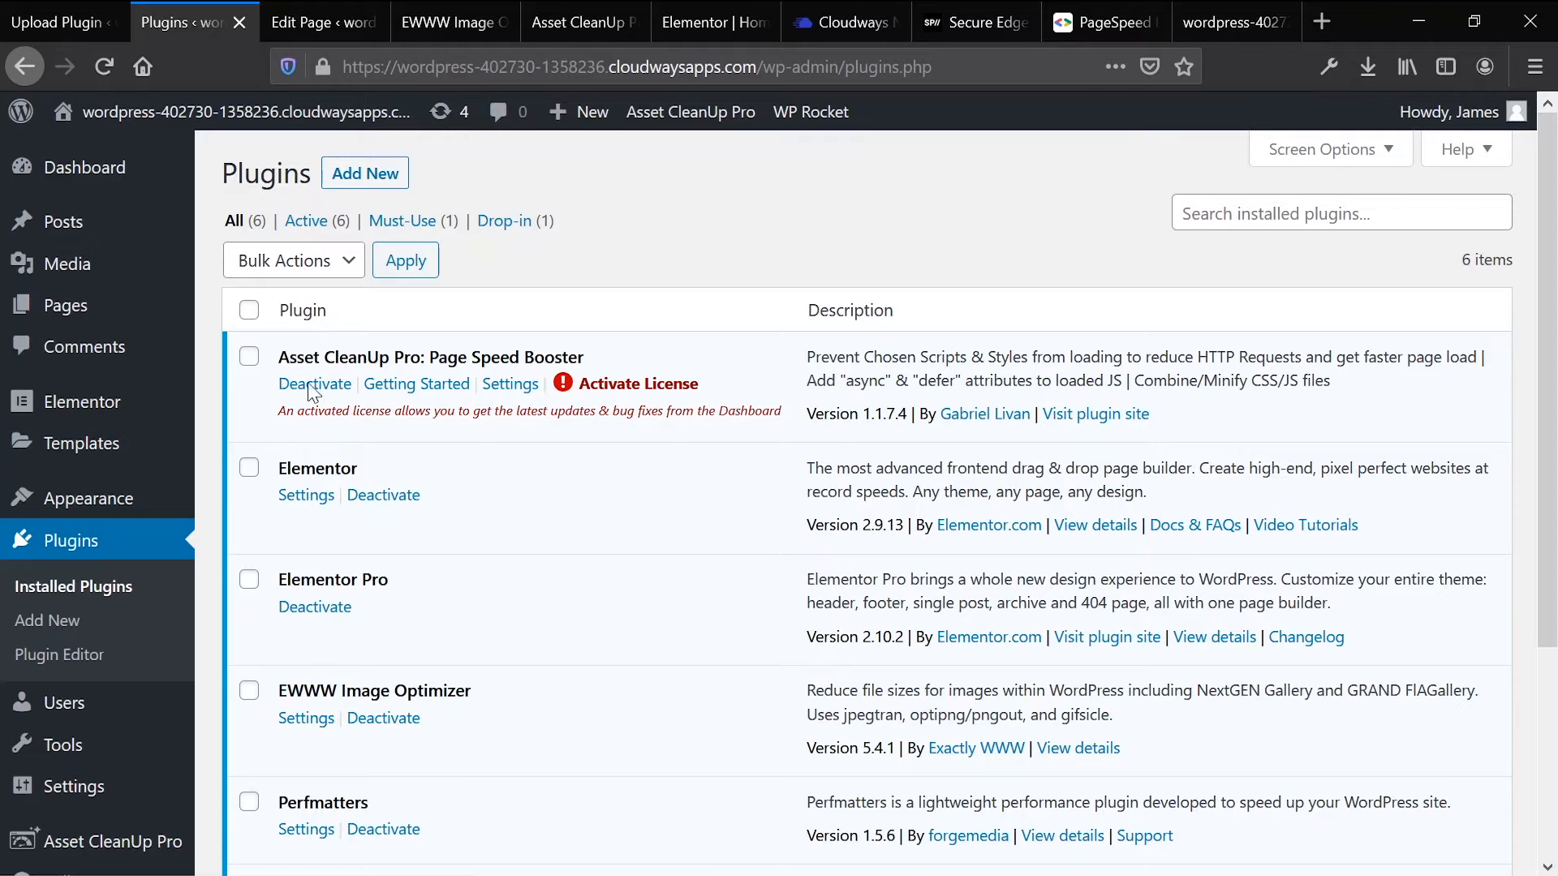
pyautogui.scroll(-3, 445, 645)
pyautogui.moveTo(474, 438); pyautogui.dragTo(277, 438)
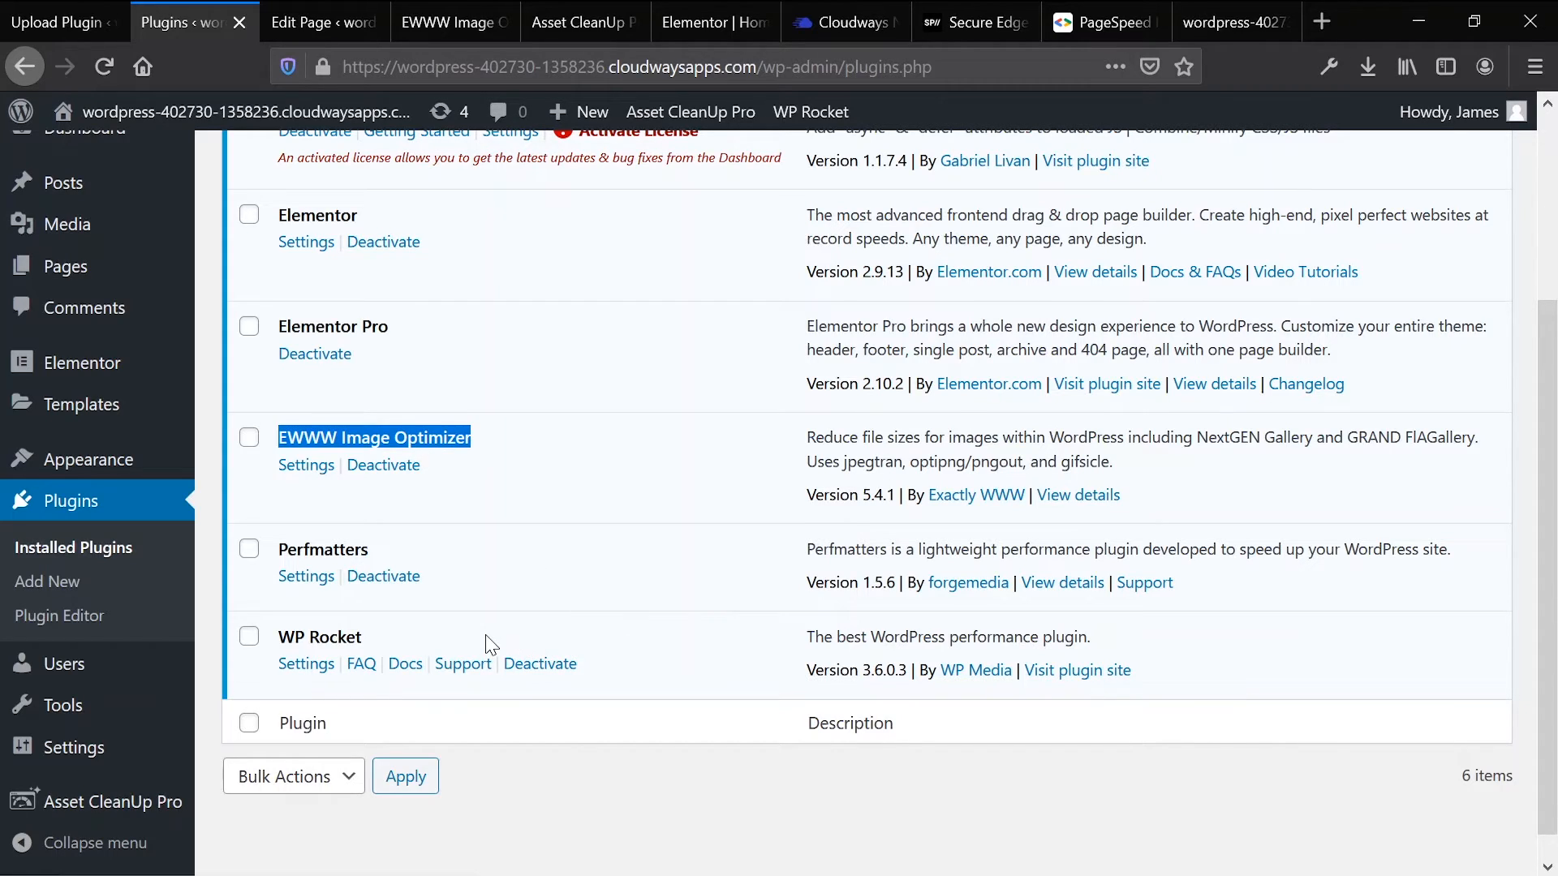
# Step: Examine the site's desktop PageSpeed score and its Speed Index in the lab data
pyautogui.click(1098, 14)
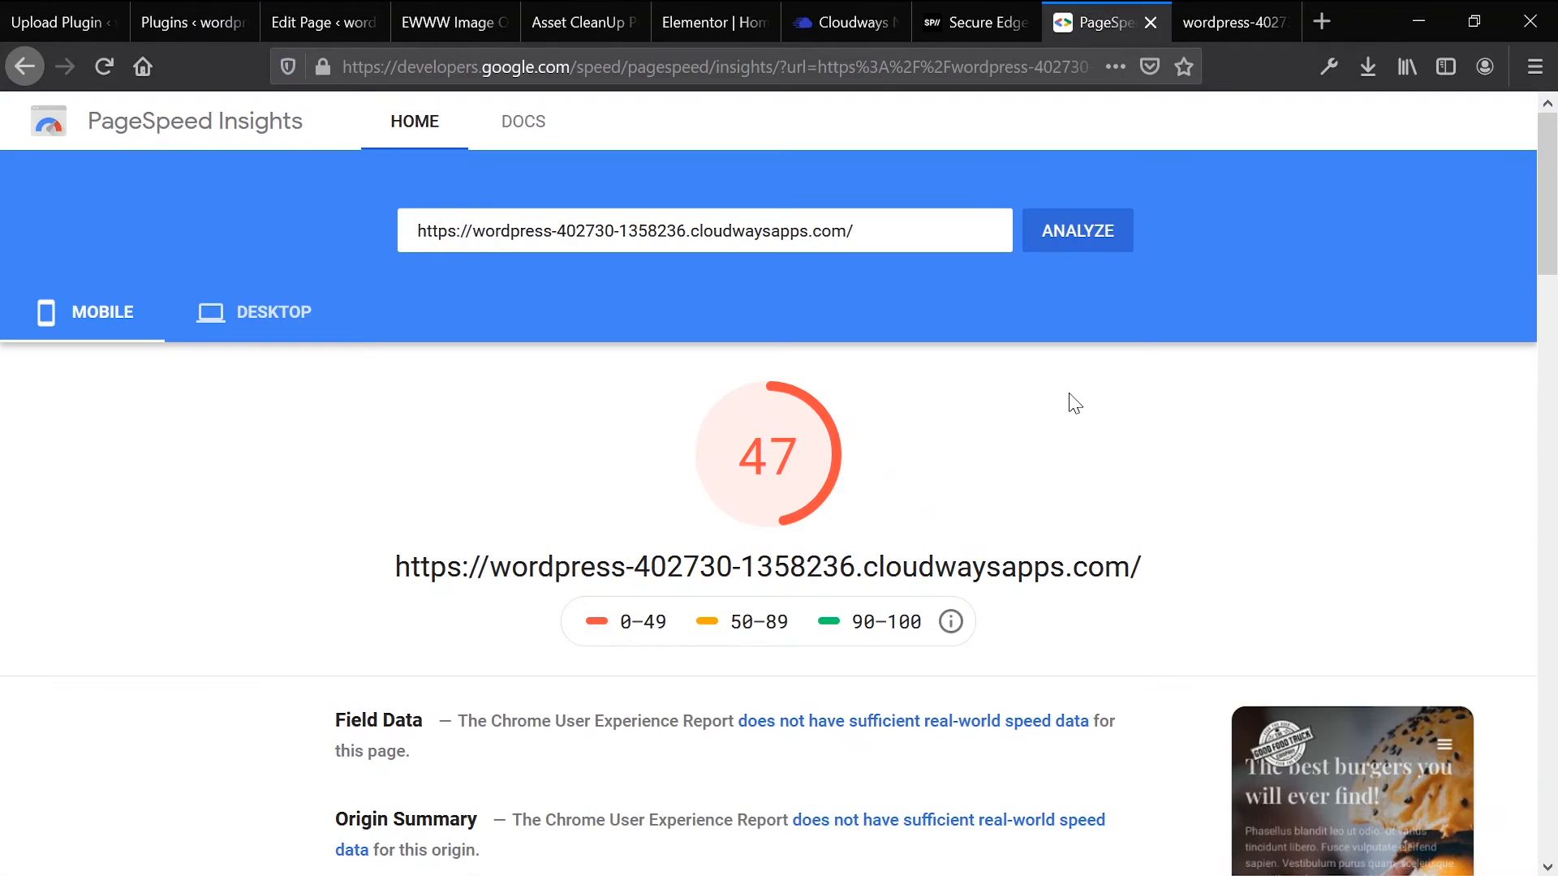
pyautogui.click(227, 328)
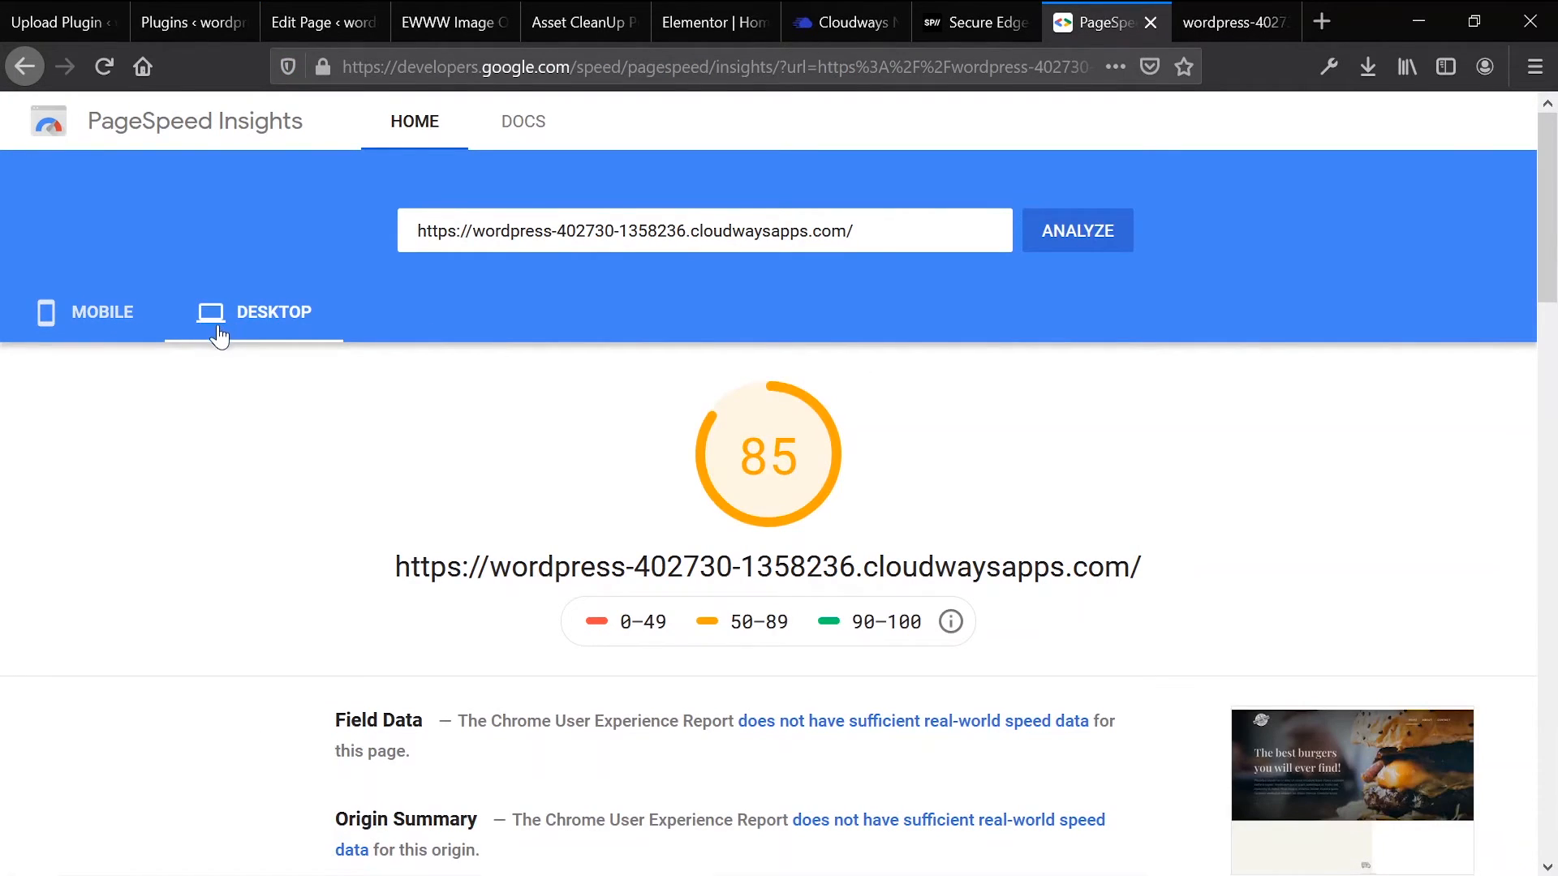
pyautogui.doubleClick(686, 455)
pyautogui.scroll(-6, 688, 592)
pyautogui.moveTo(711, 576); pyautogui.dragTo(755, 578)
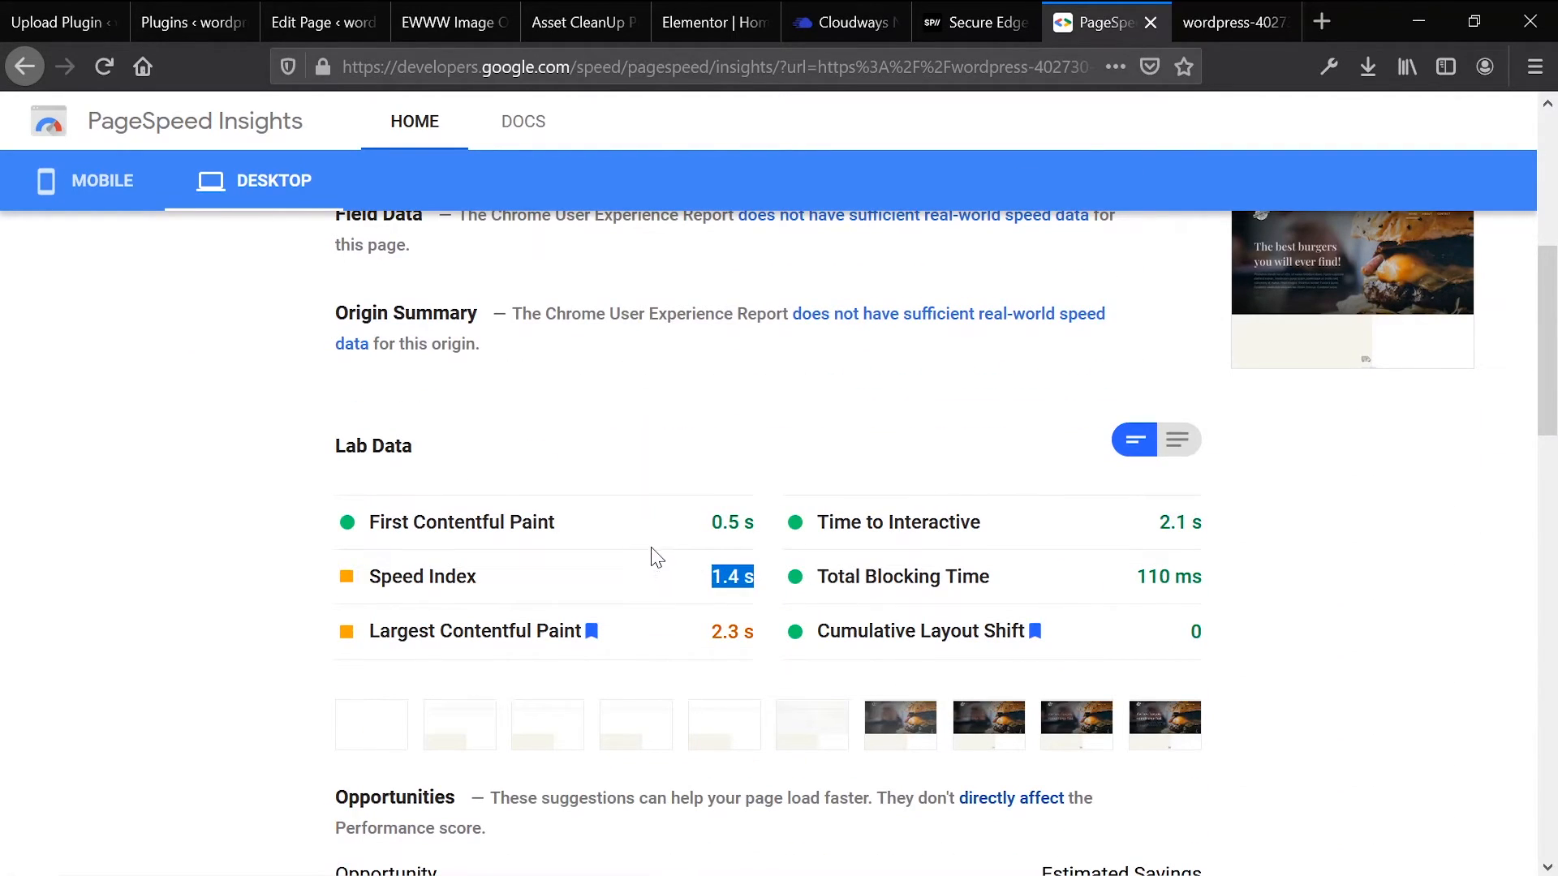
# Step: Return to the installed plugins list and look over the WP Rocket and EWWW Image Optimizer entries
pyautogui.click(310, 26)
pyautogui.click(188, 17)
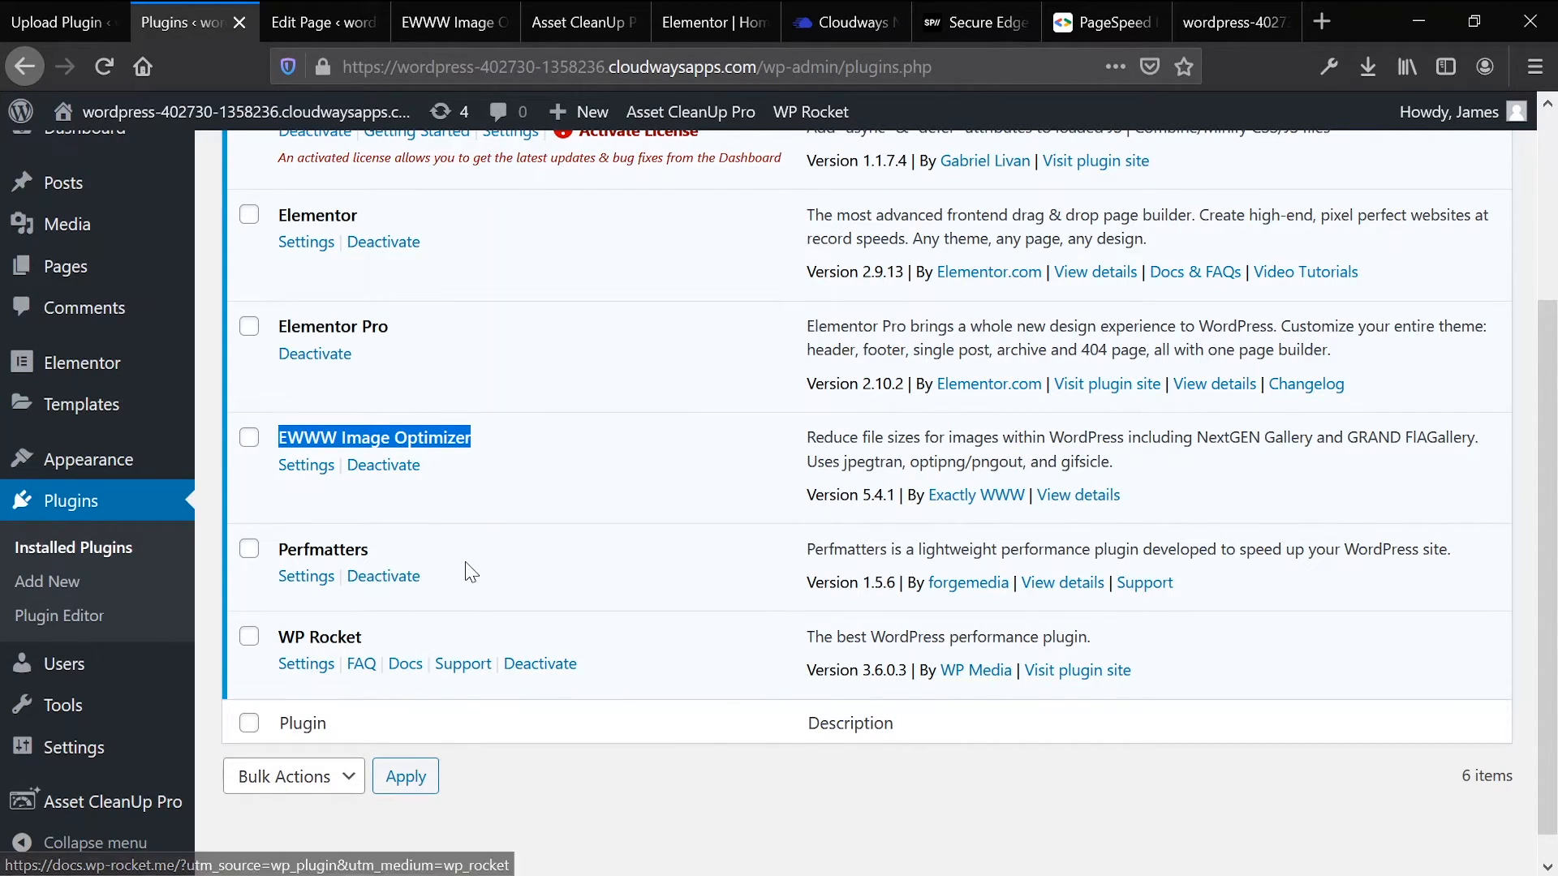
pyautogui.scroll(3, 610, 504)
pyautogui.scroll(-1, 610, 505)
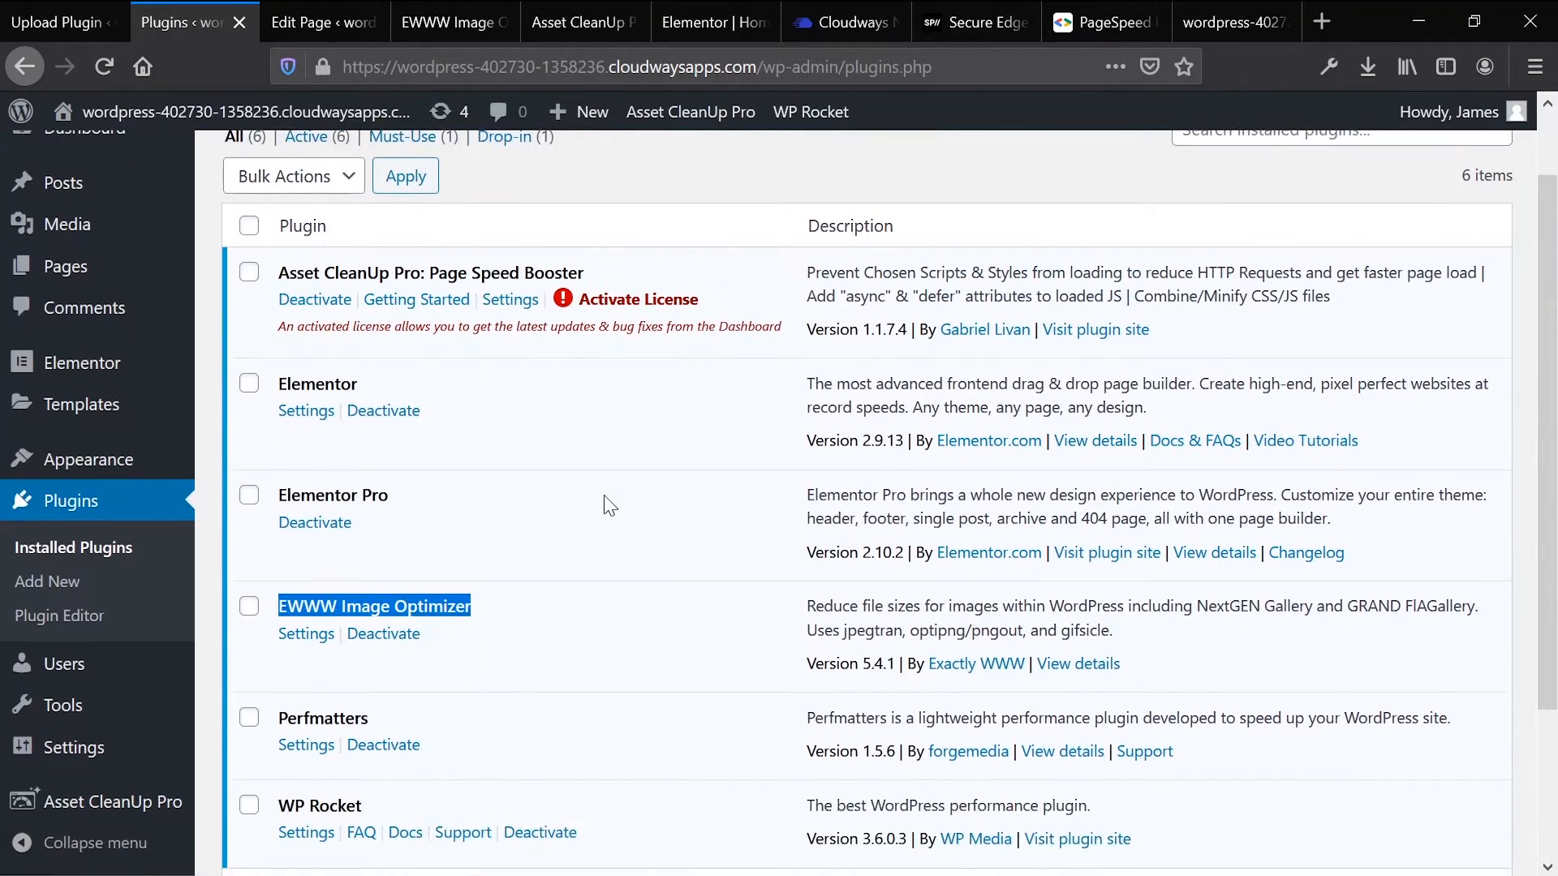
pyautogui.moveTo(365, 765); pyautogui.dragTo(278, 764)
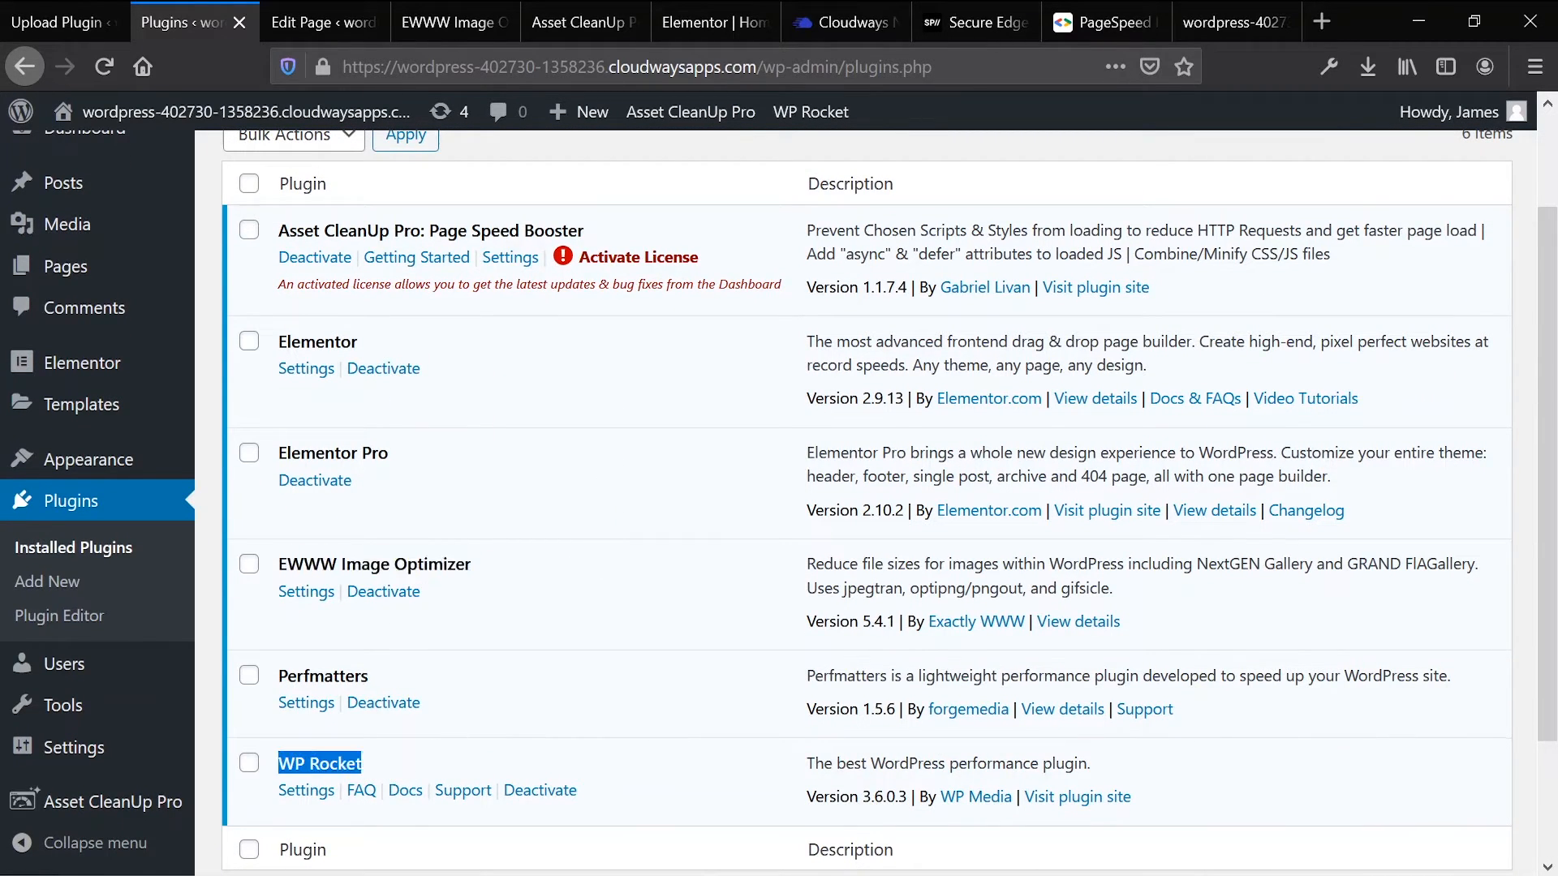
pyautogui.click(403, 560)
pyautogui.tripleClick(400, 562)
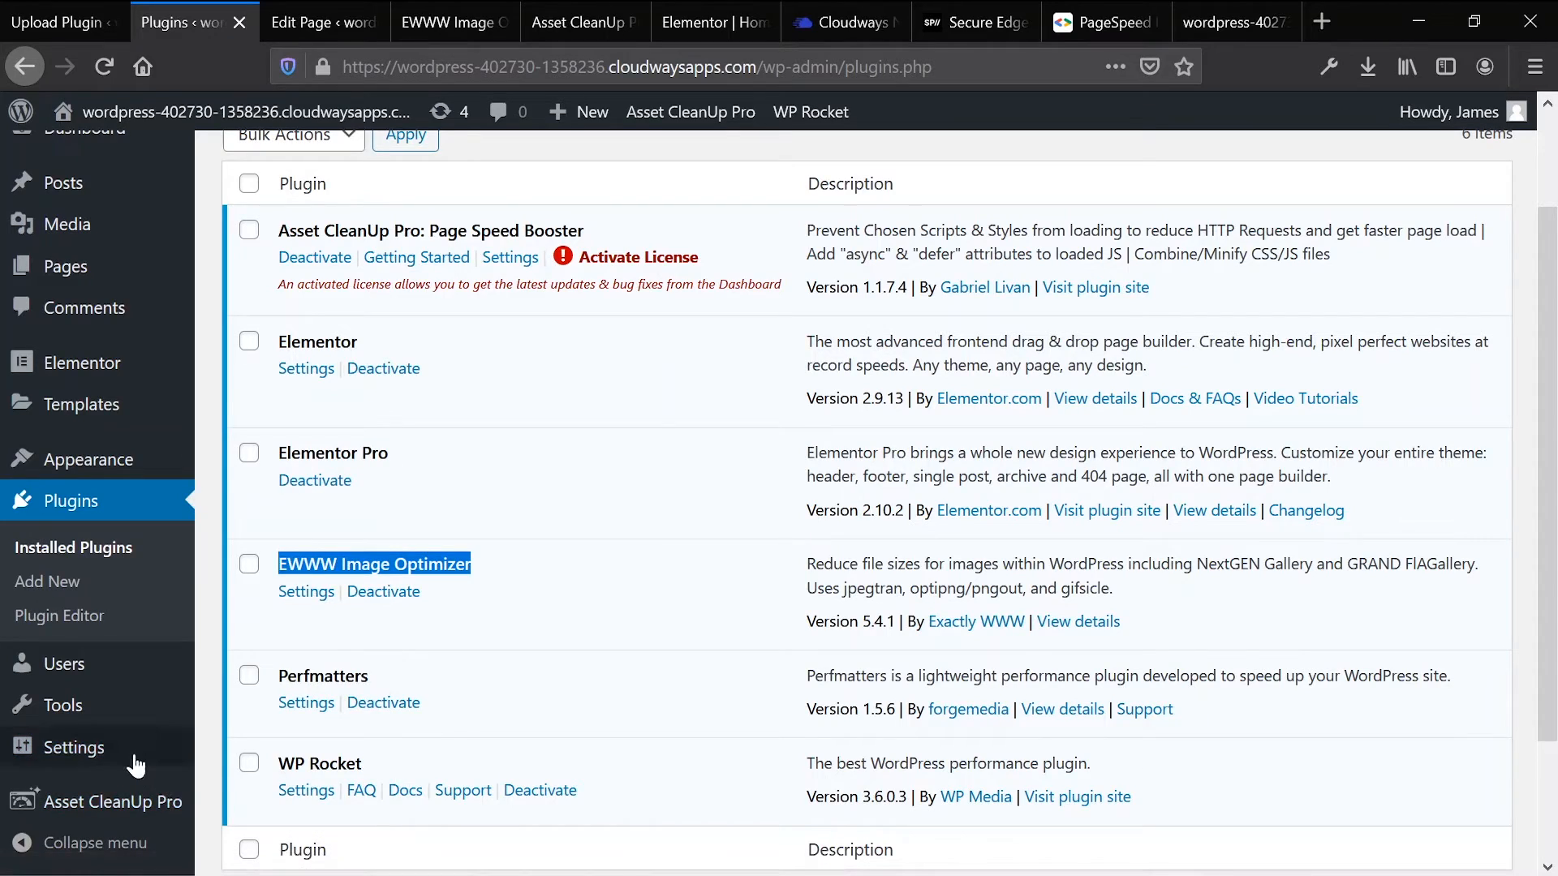
# Step: Open the WP Rocket settings and review the Cache options
pyautogui.moveTo(185, 750)
pyautogui.click(246, 755)
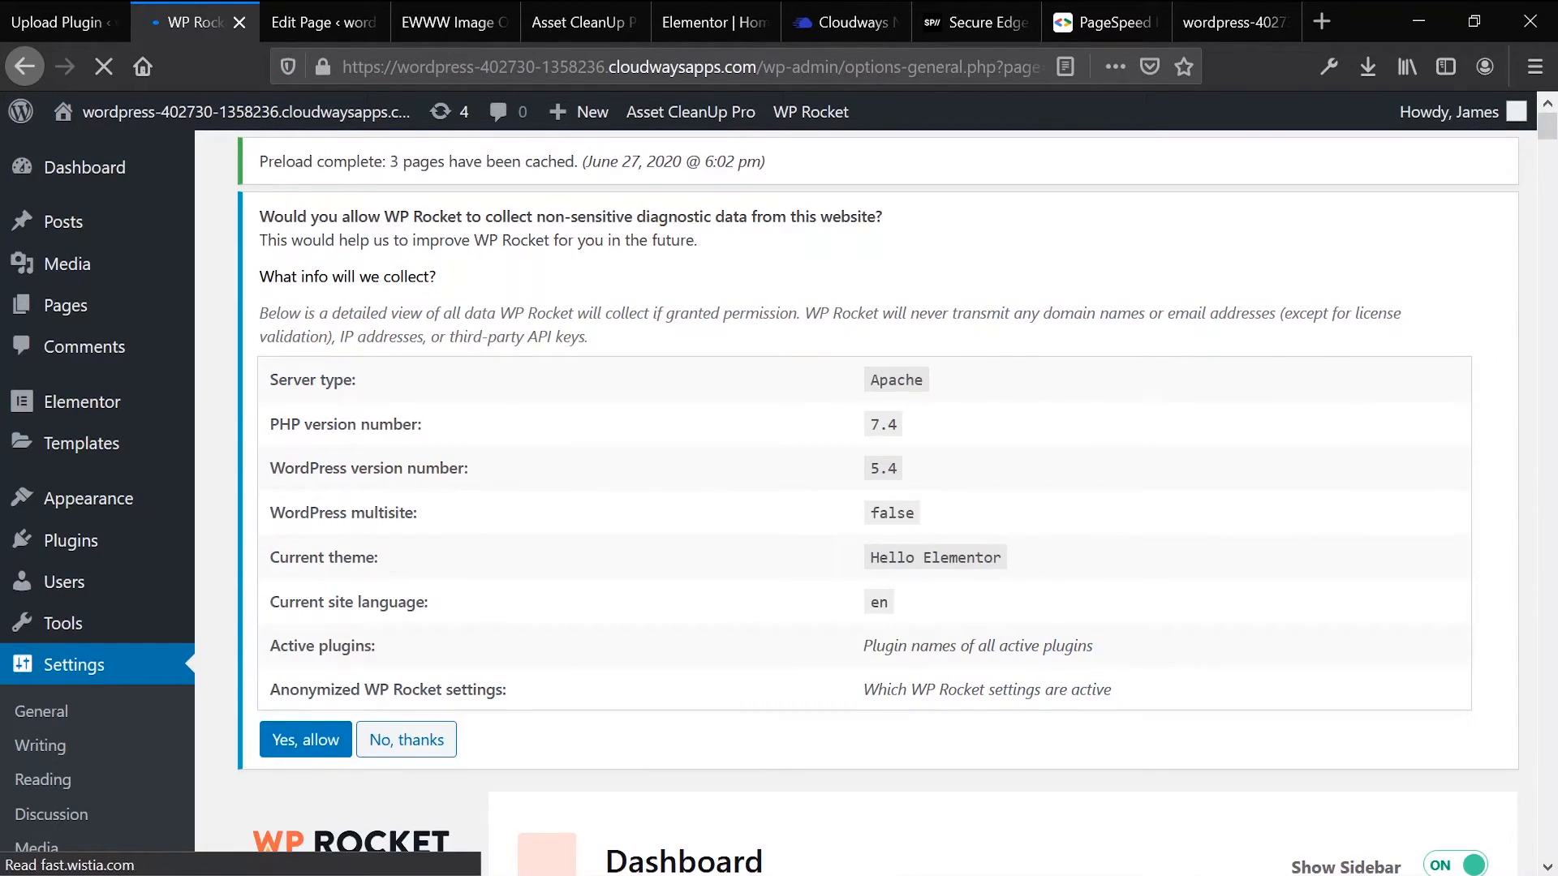
pyautogui.scroll(-5, 377, 430)
pyautogui.scroll(5, 373, 439)
pyautogui.click(345, 655)
pyautogui.scroll(-3, 663, 565)
pyautogui.scroll(3, 713, 373)
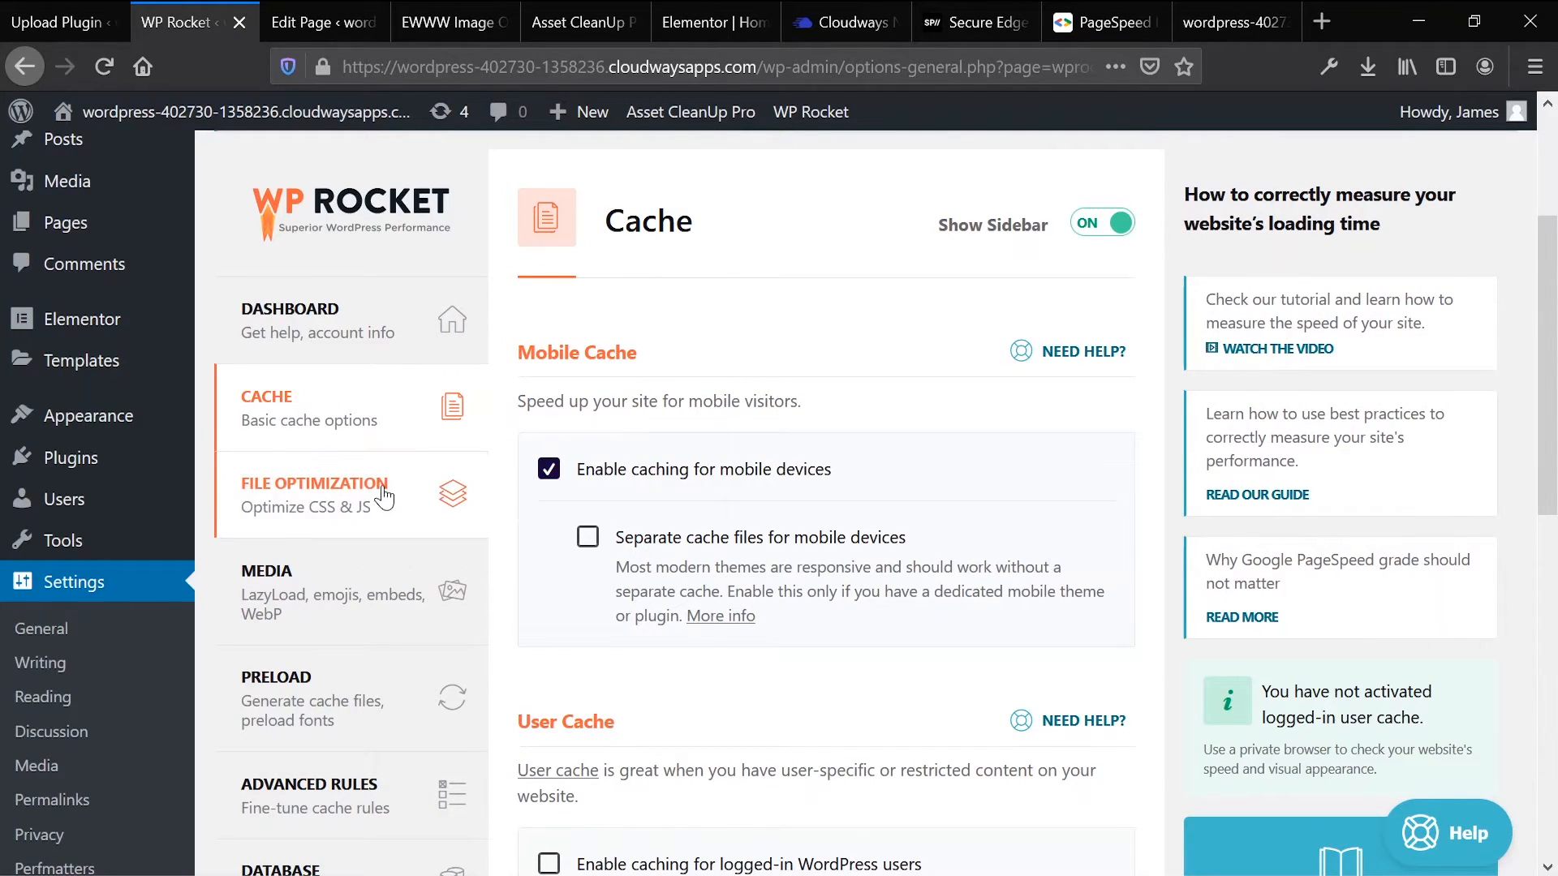
# Step: Review WP Rocket's File Optimization, Media and Preload settings down to the Preload Fonts section
pyautogui.click(349, 522)
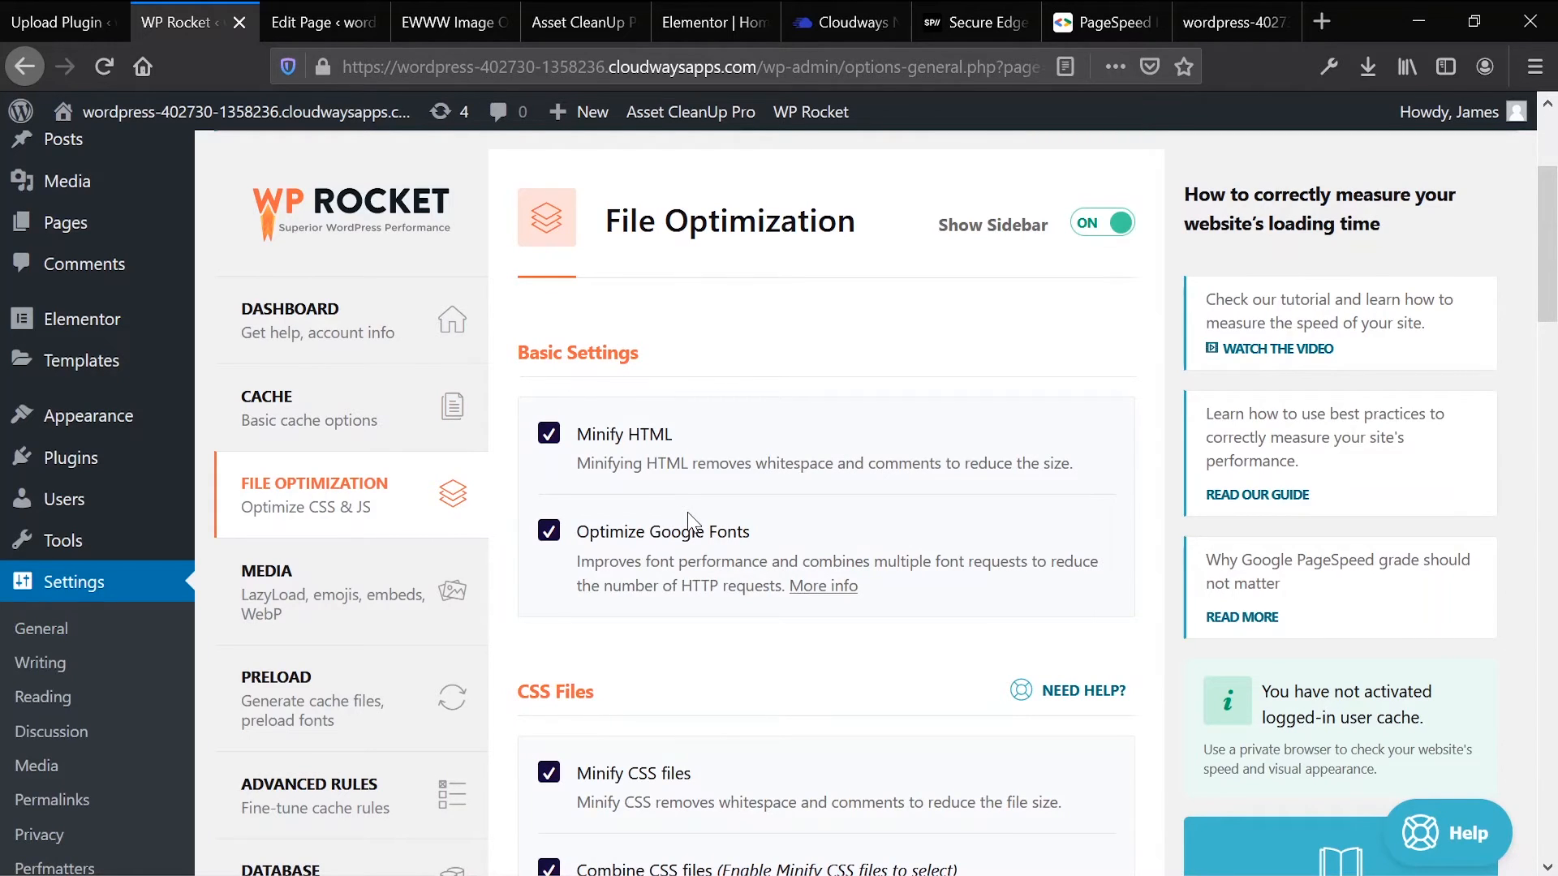
pyautogui.click(385, 559)
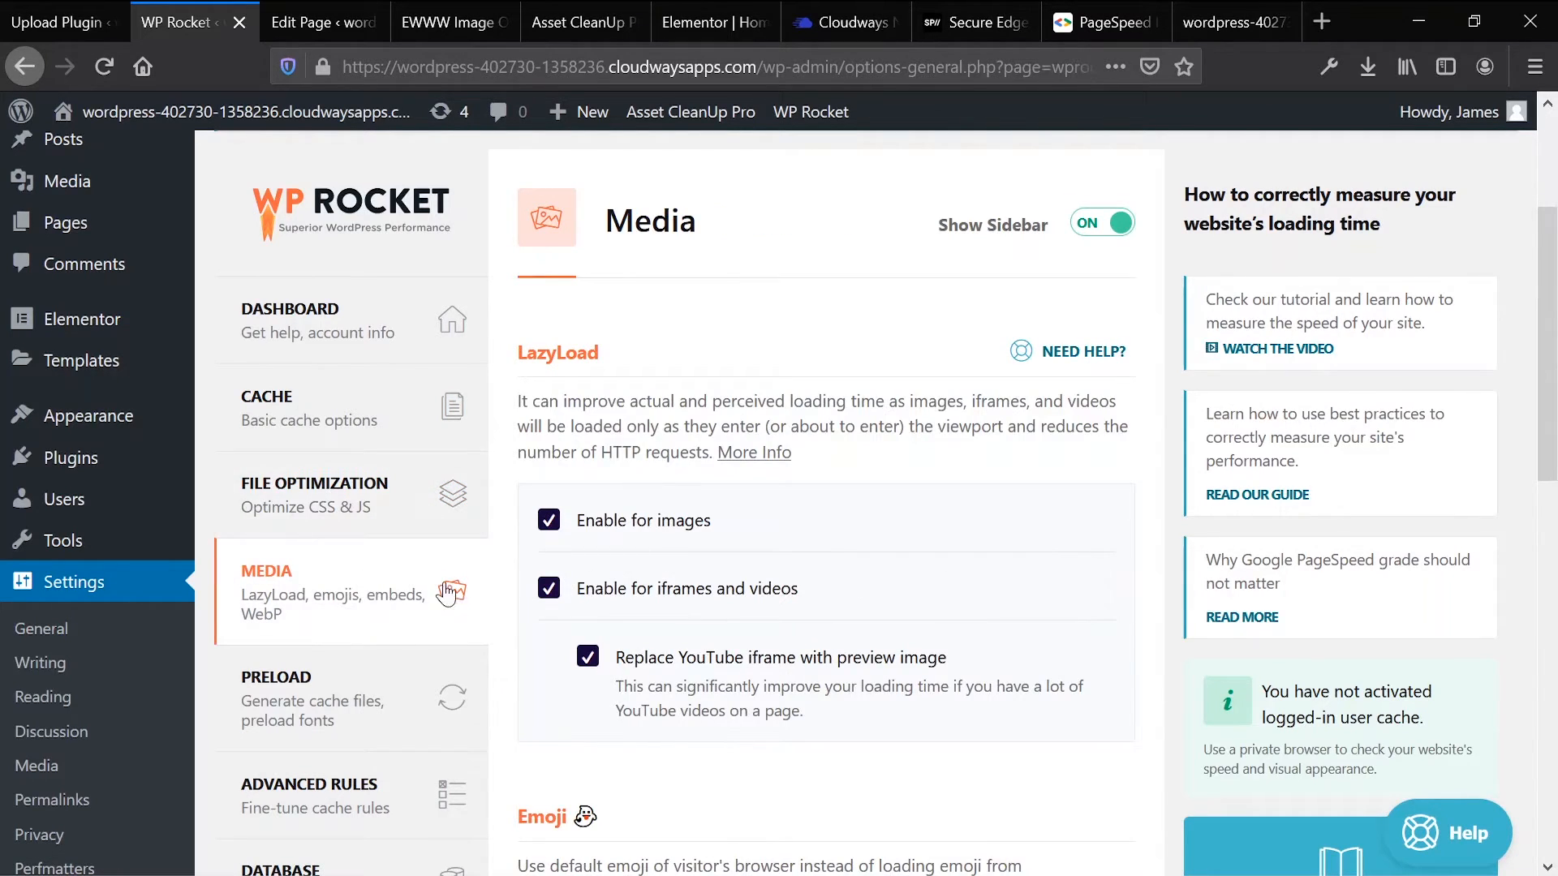
pyautogui.scroll(-3, 382, 574)
pyautogui.click(350, 430)
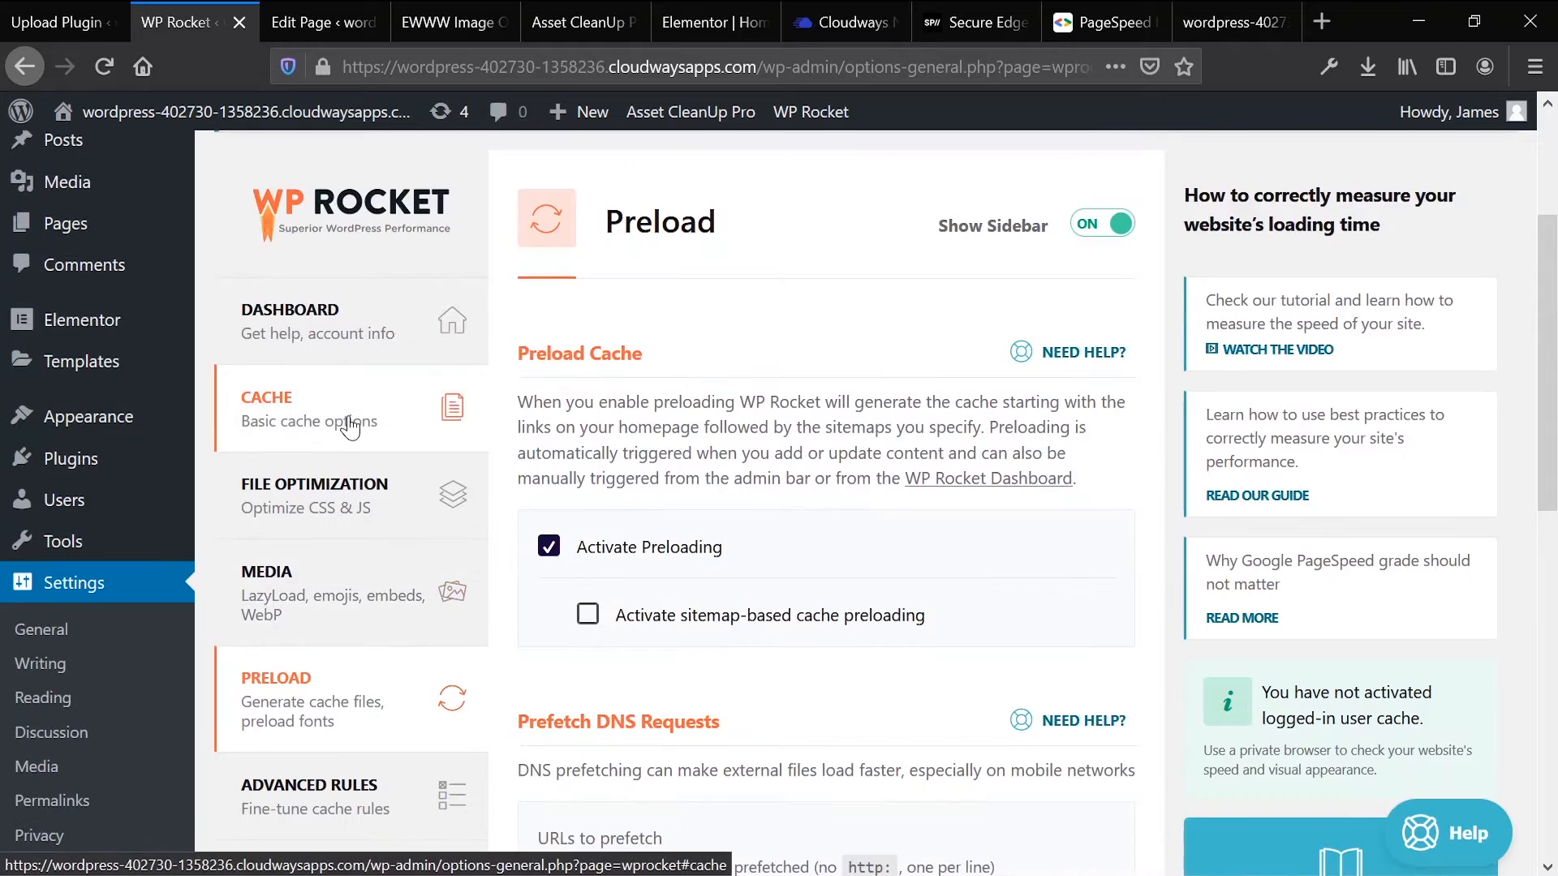
pyautogui.scroll(-3, 357, 503)
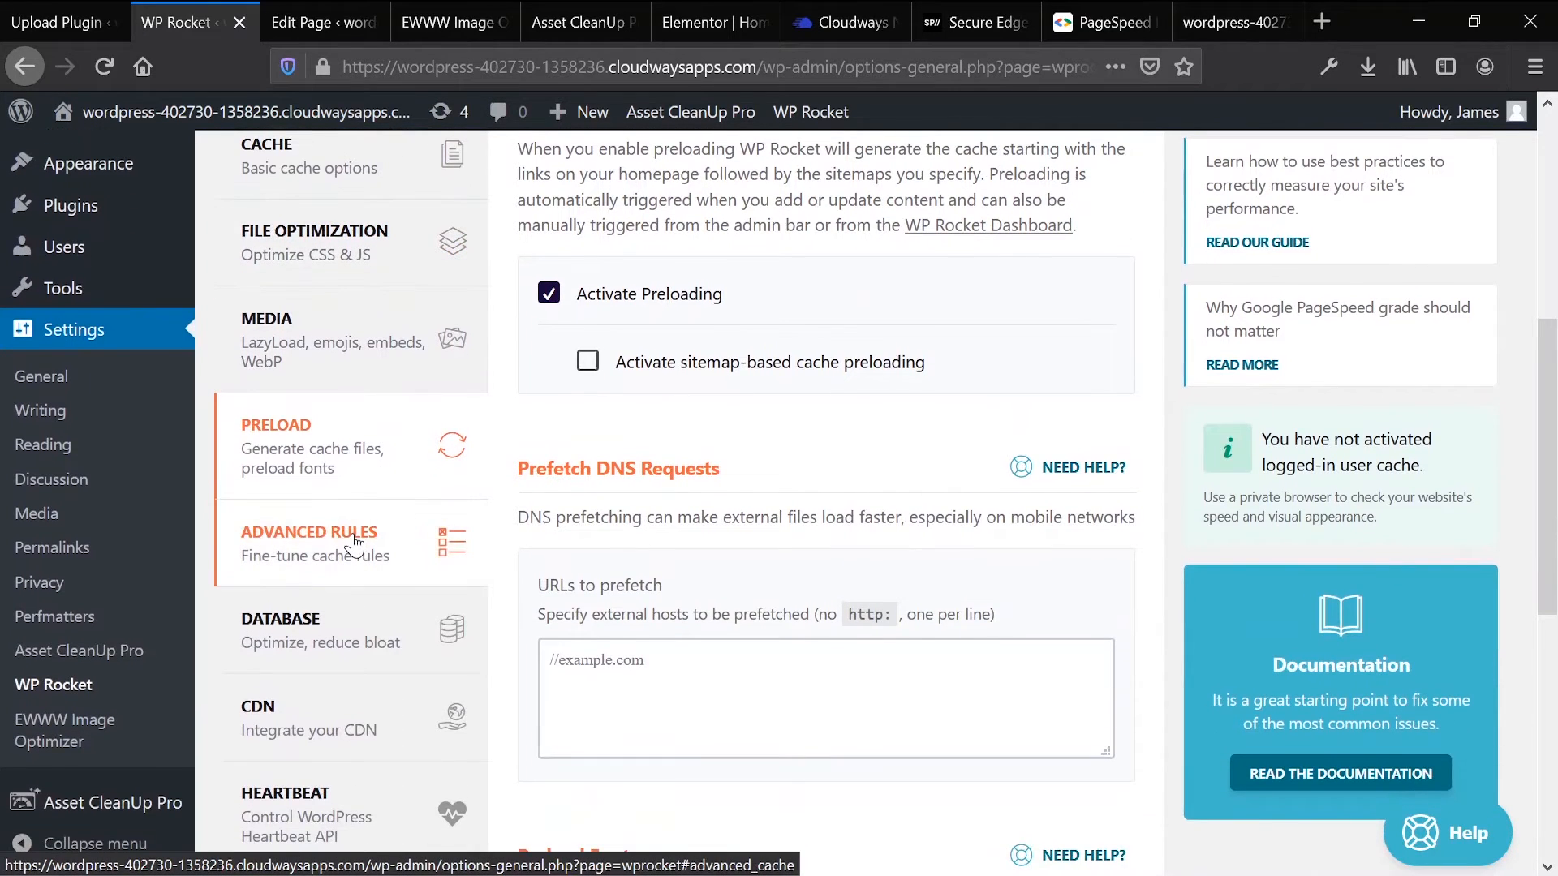
pyautogui.scroll(-2, 357, 649)
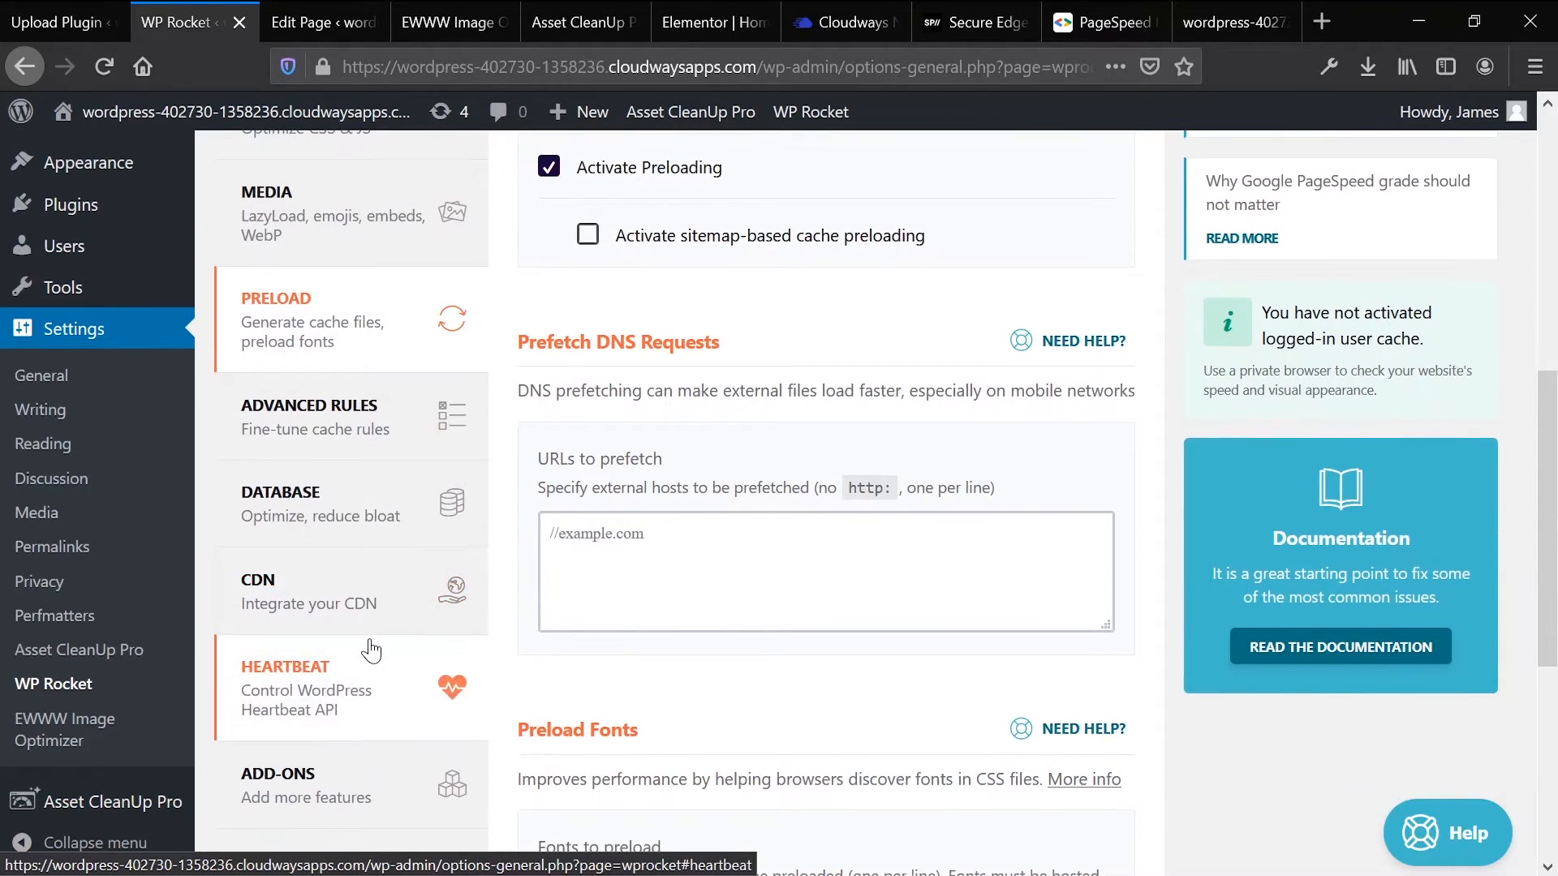
pyautogui.scroll(-3, 362, 633)
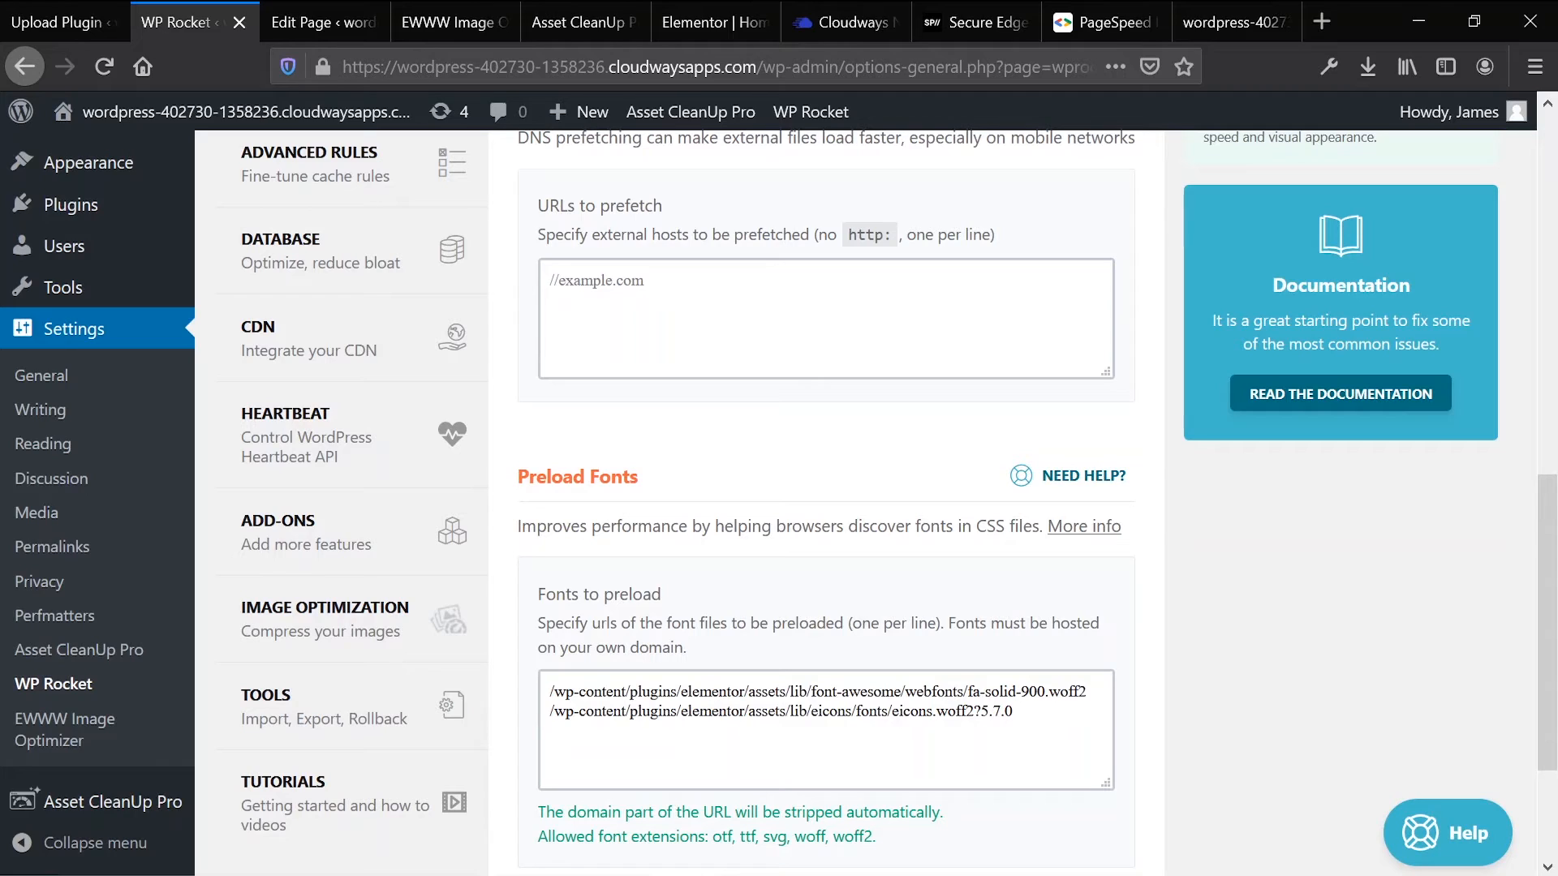
# Step: Glance at the CloudwaysCDN page, and check the font file paths listed in WP Rocket's Fonts to preload
pyautogui.click(806, 16)
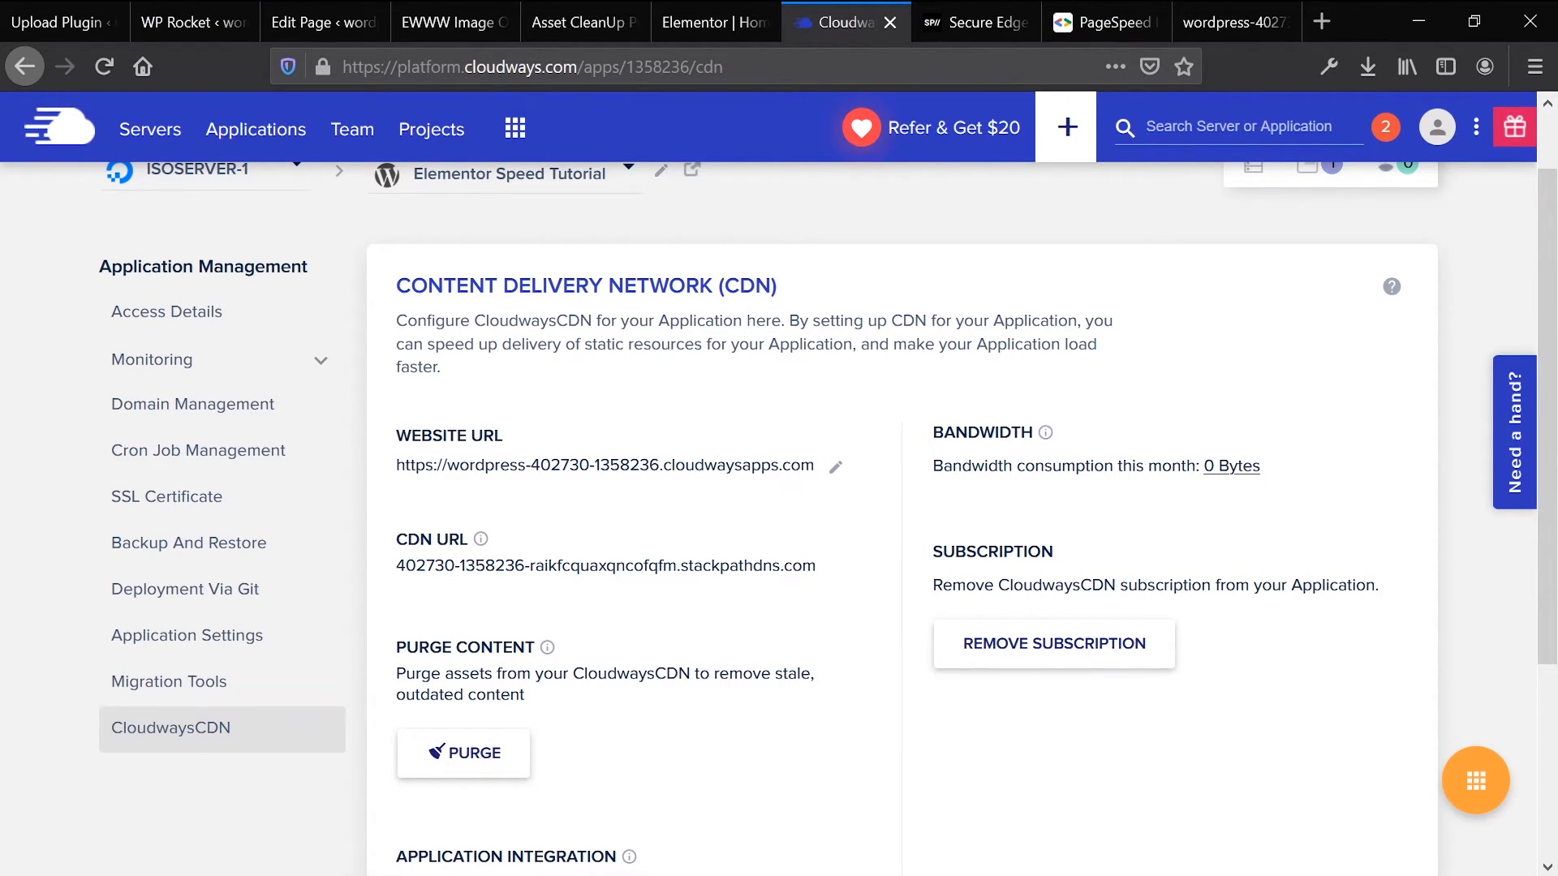
pyautogui.click(61, 20)
pyautogui.click(188, 3)
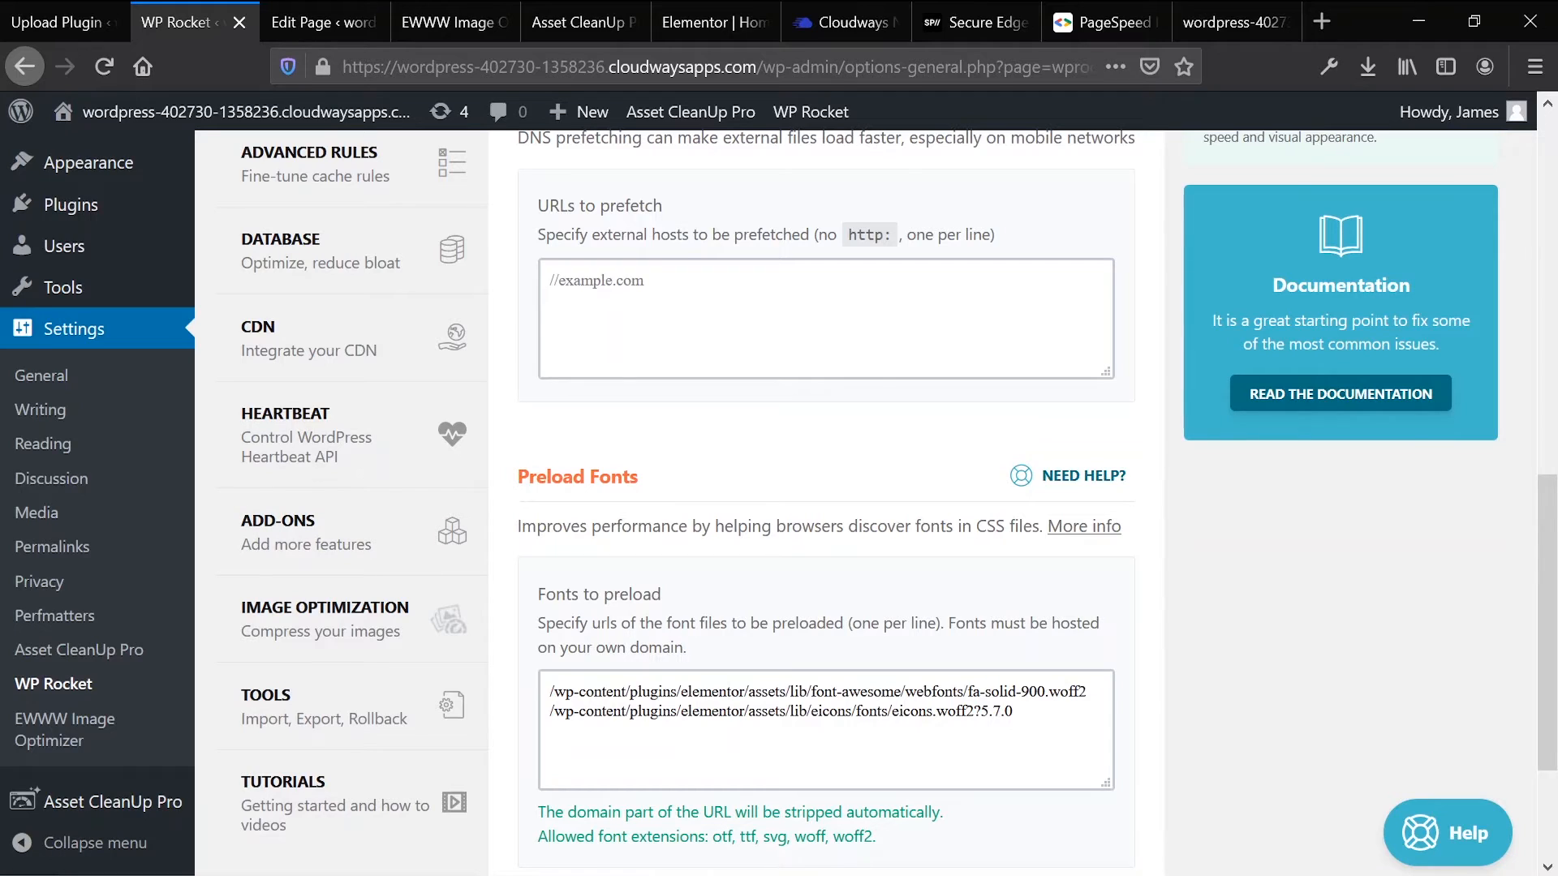
pyautogui.moveTo(1019, 713); pyautogui.dragTo(547, 690)
pyautogui.scroll(-2, 839, 585)
pyautogui.click(839, 584)
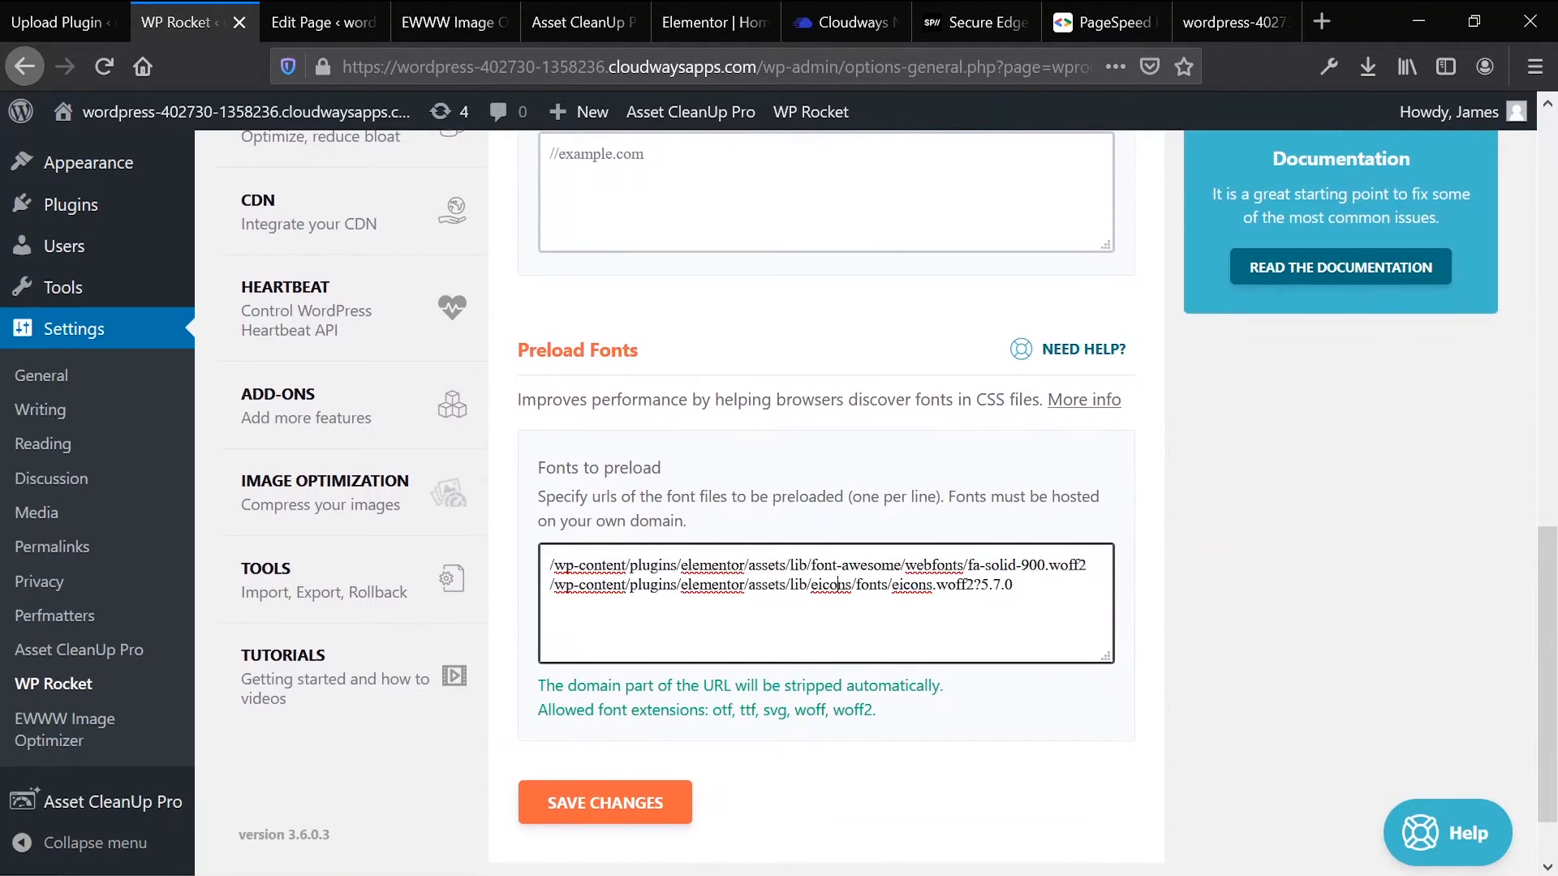
pyautogui.tripleClick(766, 564)
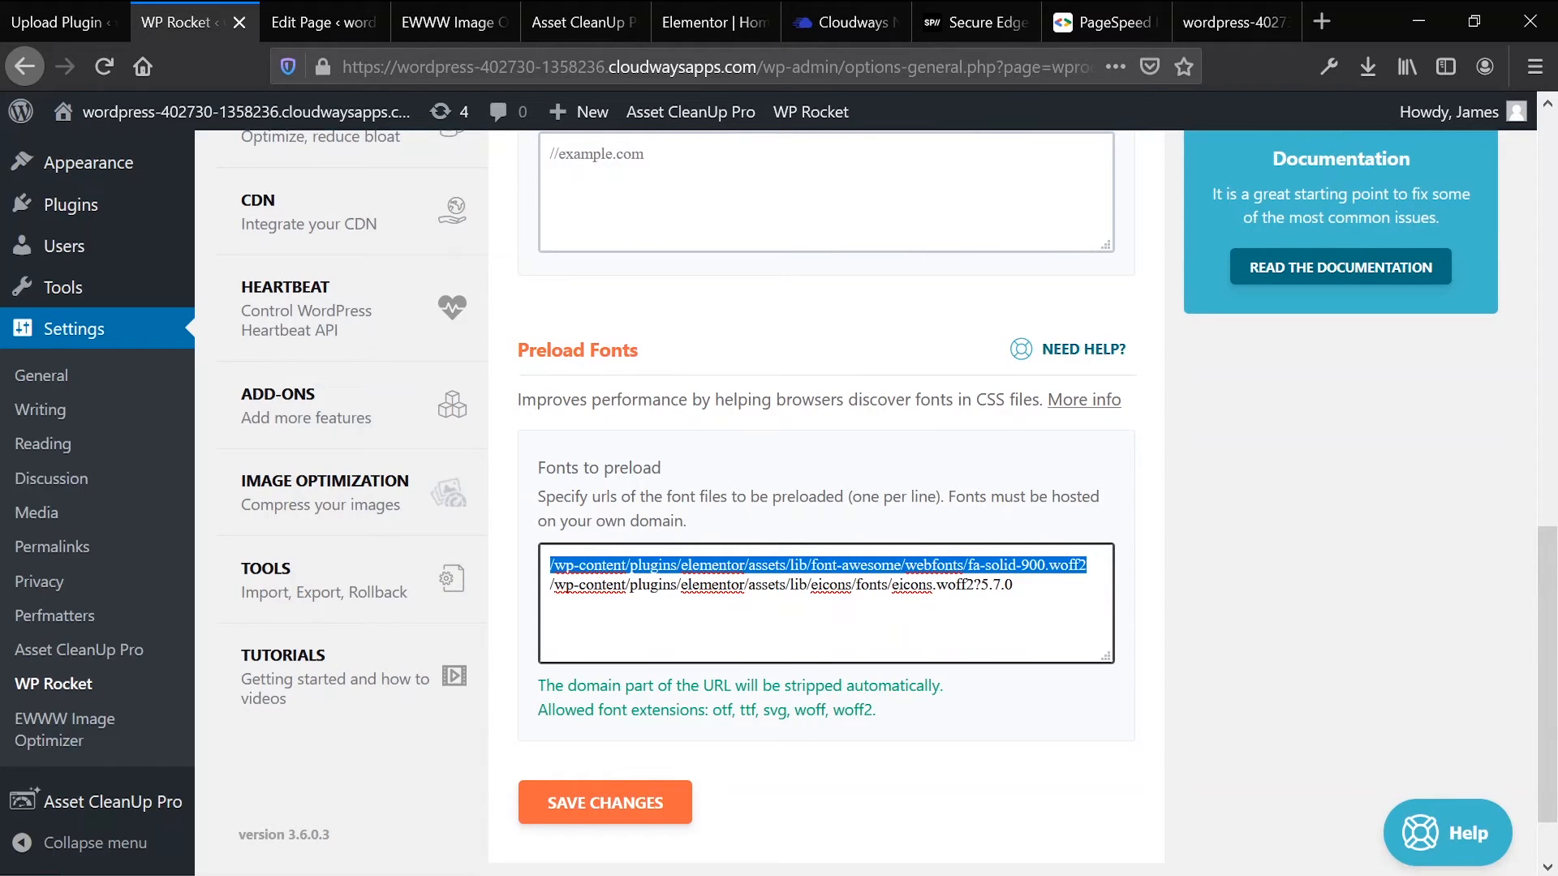
# Step: Examine the site's mobile PageSpeed results, including the lab data, opportunities and diagnostics
pyautogui.click(1105, 21)
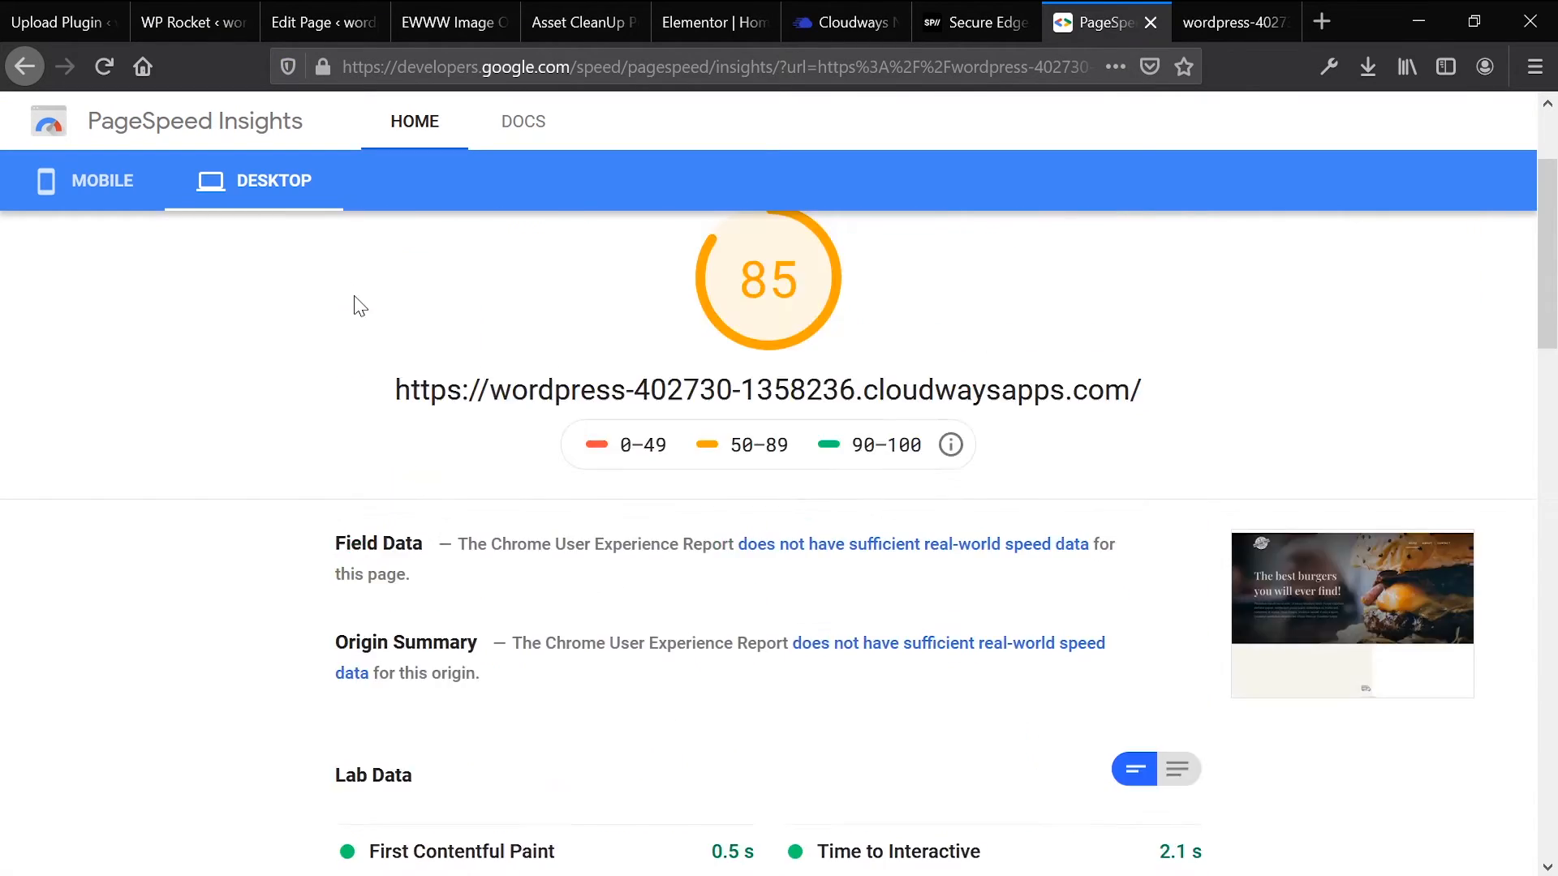
pyautogui.scroll(2, 66, 330)
pyautogui.click(66, 325)
pyautogui.scroll(-7, 441, 372)
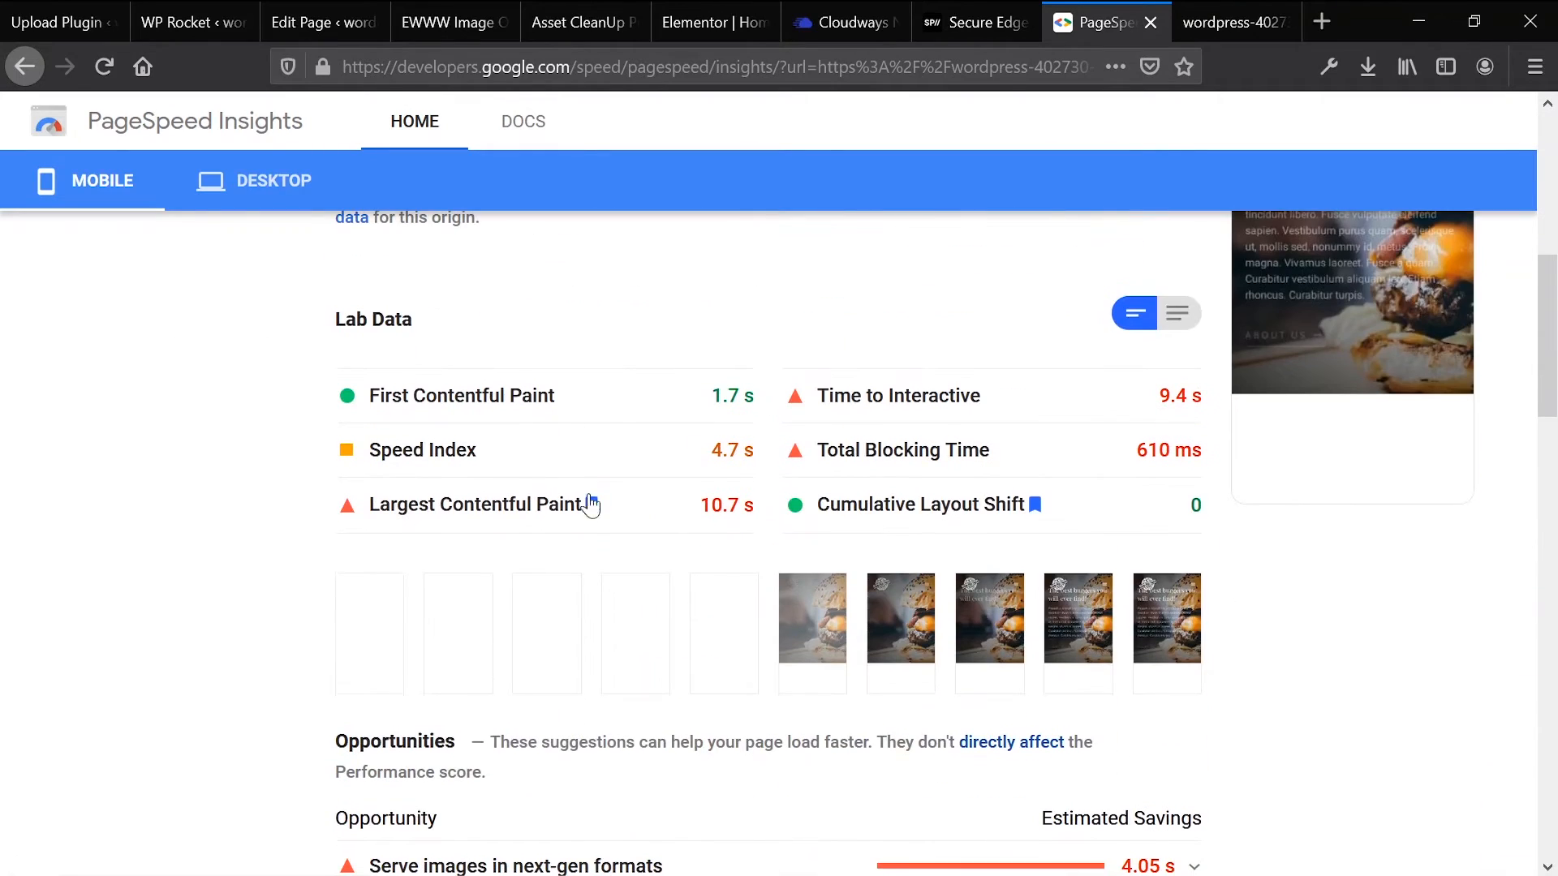
pyautogui.scroll(-6, 588, 507)
pyautogui.scroll(-6, 641, 462)
pyautogui.scroll(-2, 635, 487)
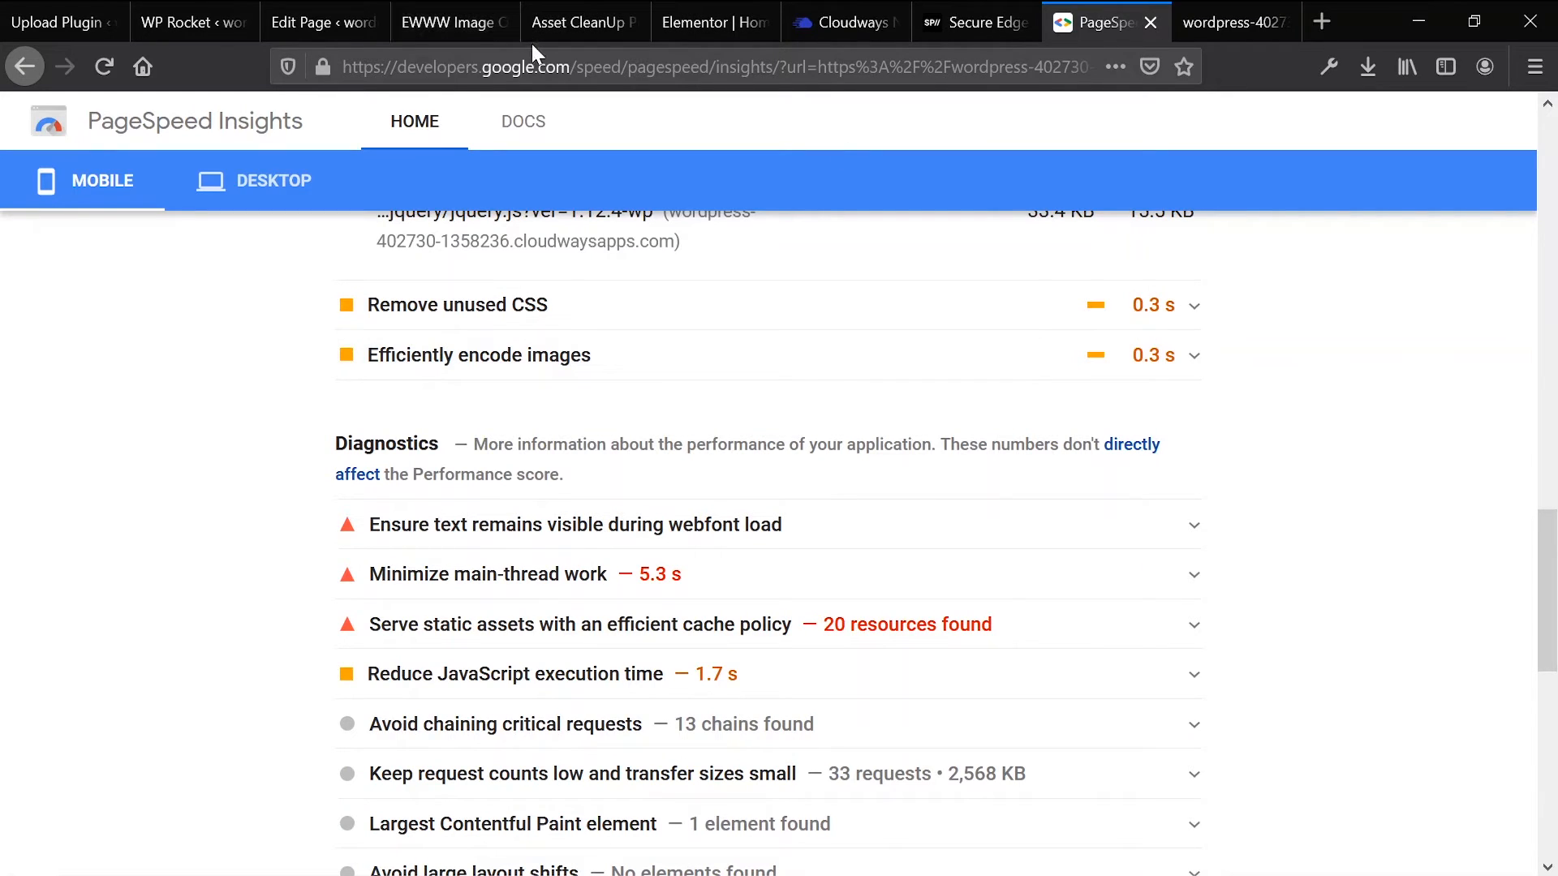
# Step: Open the EWWW Image Optimizer settings from WordPress and review the Basic optimization levels
pyautogui.click(213, 10)
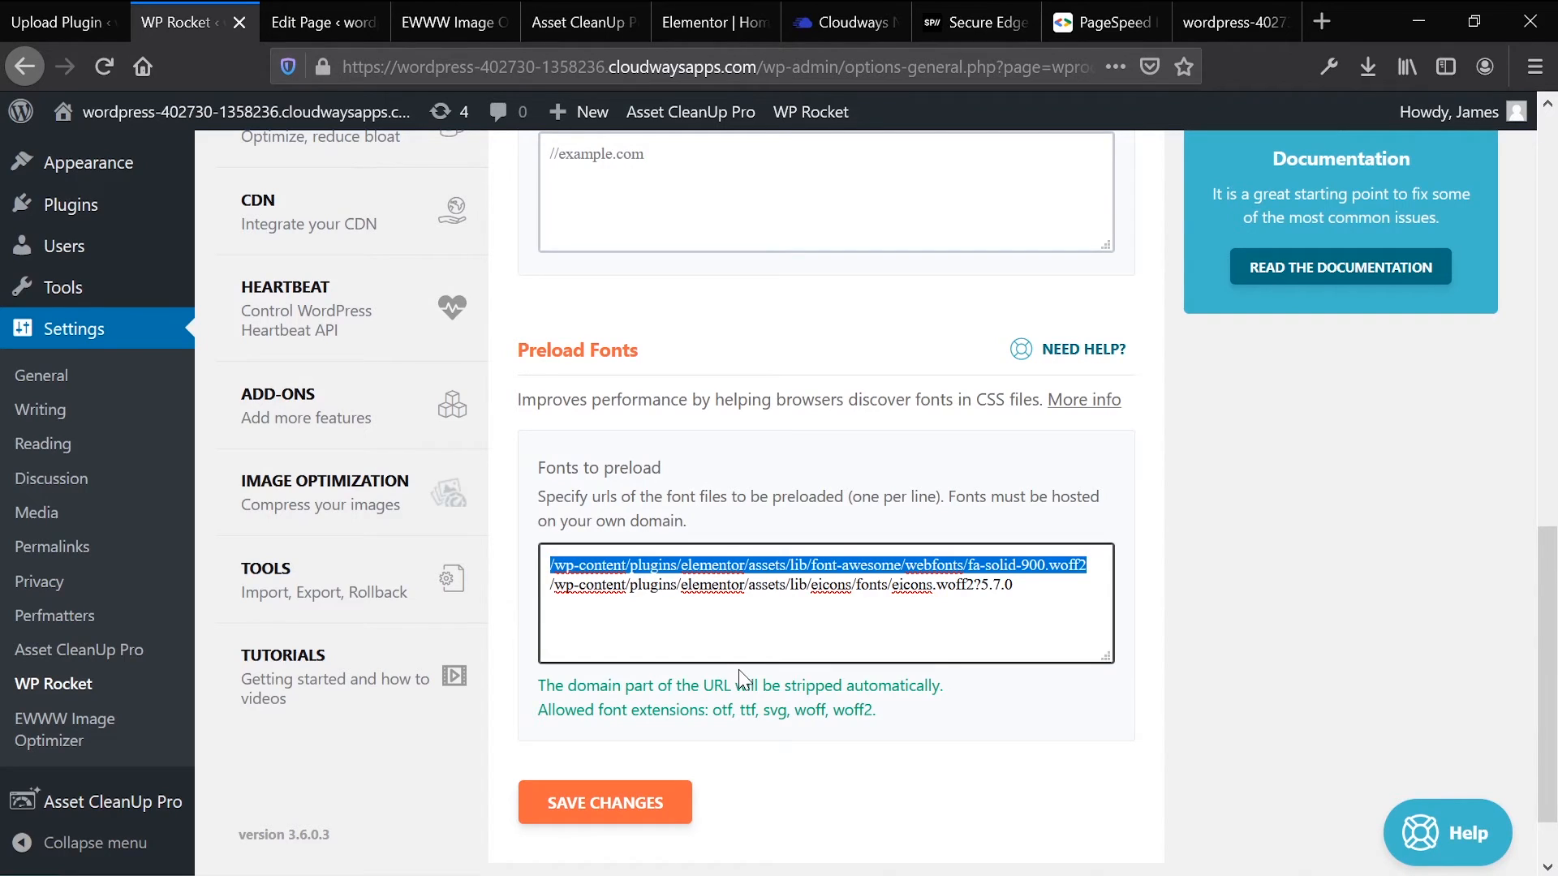
pyautogui.scroll(3, 761, 678)
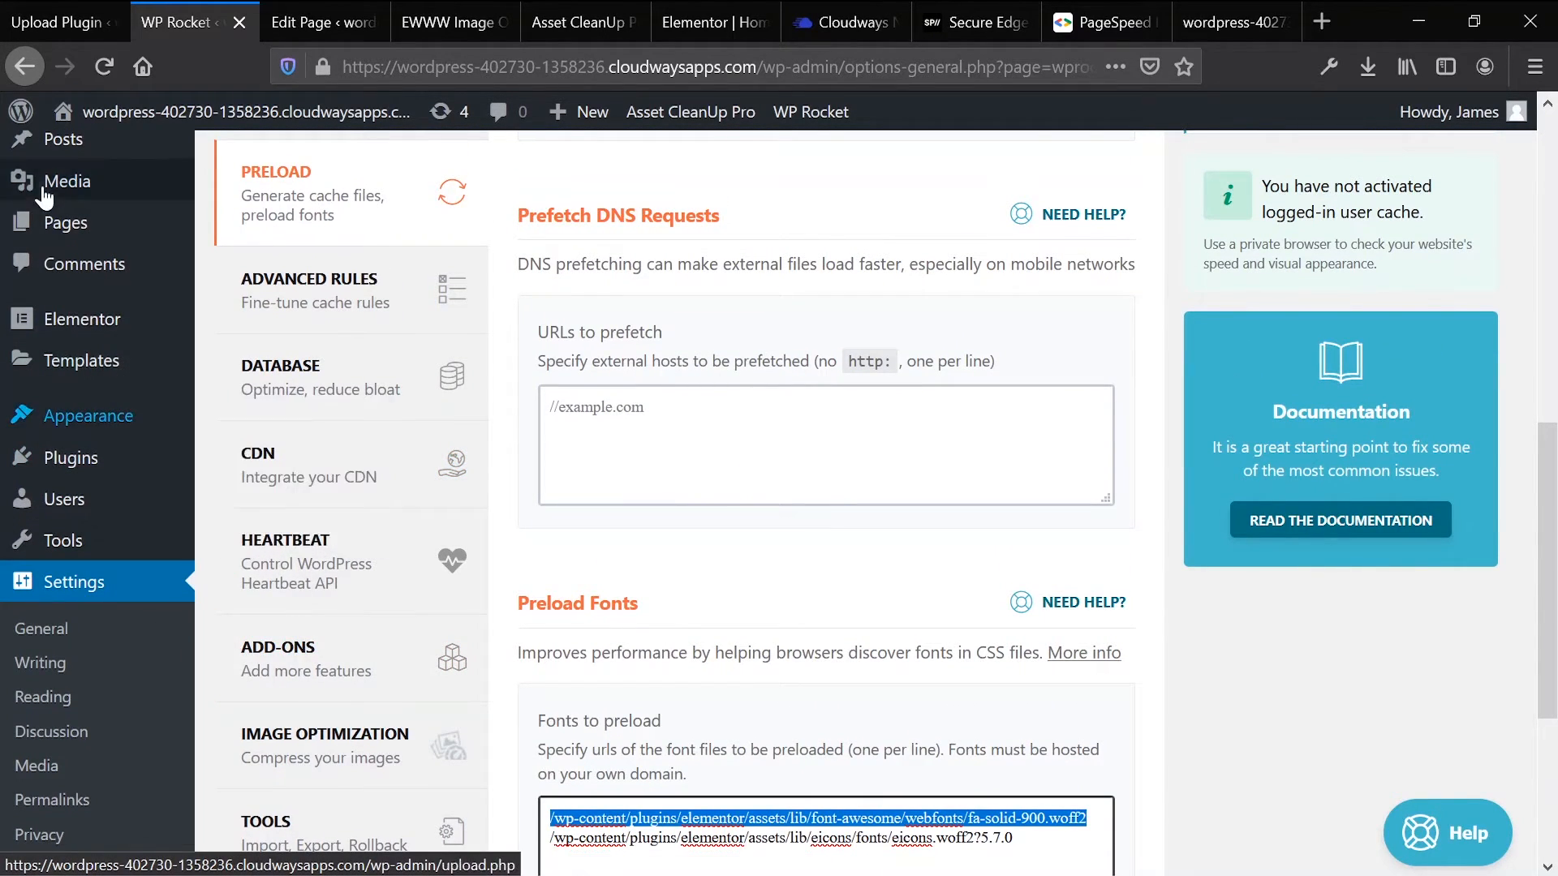
pyautogui.scroll(10, 116, 279)
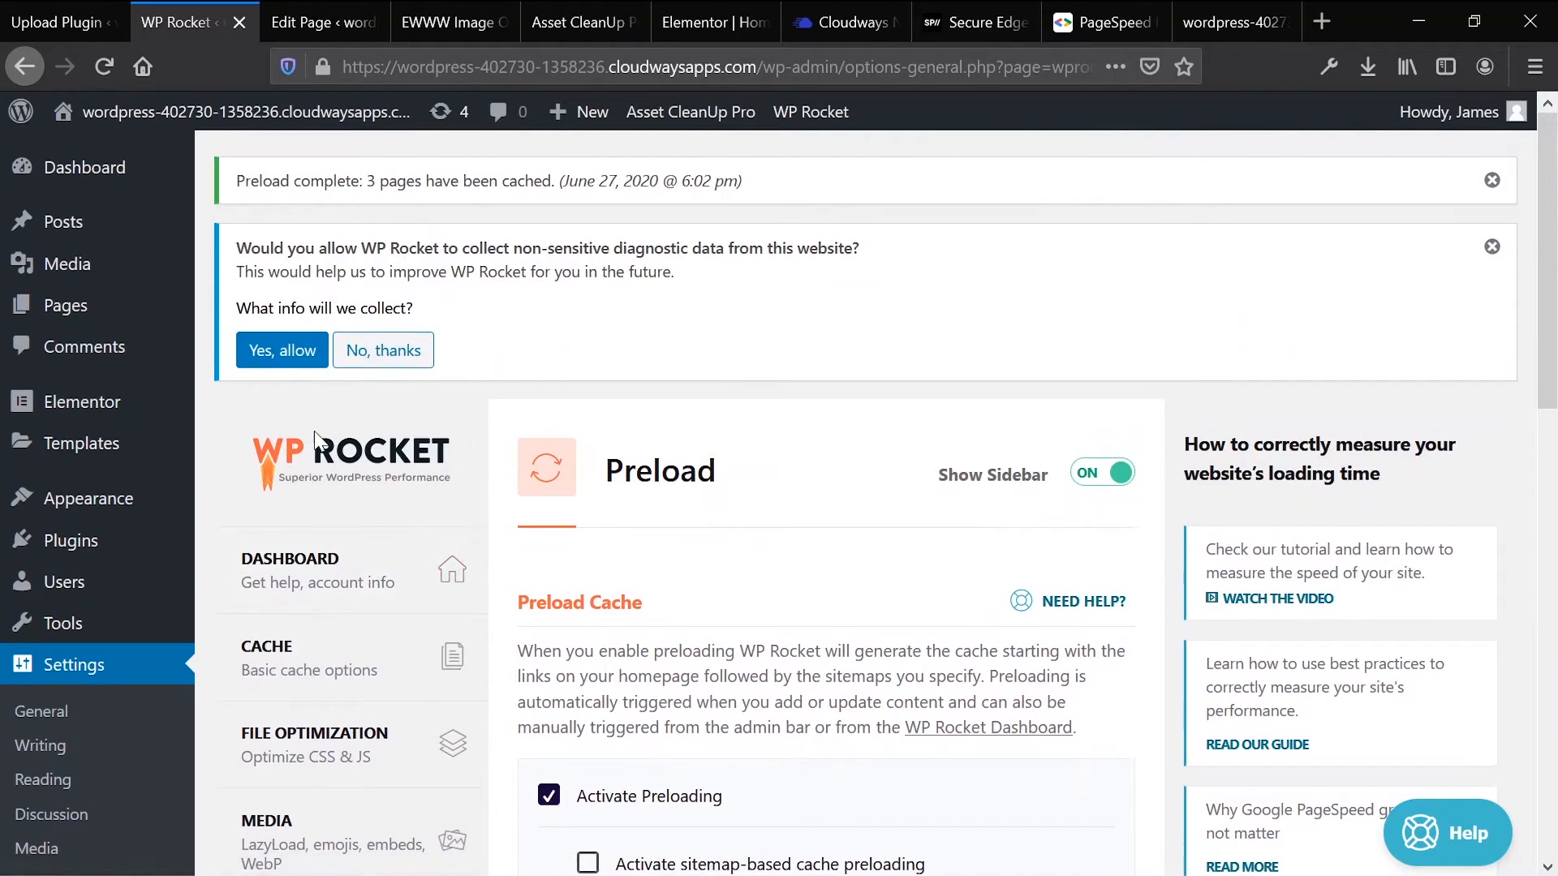
pyautogui.moveTo(97, 623)
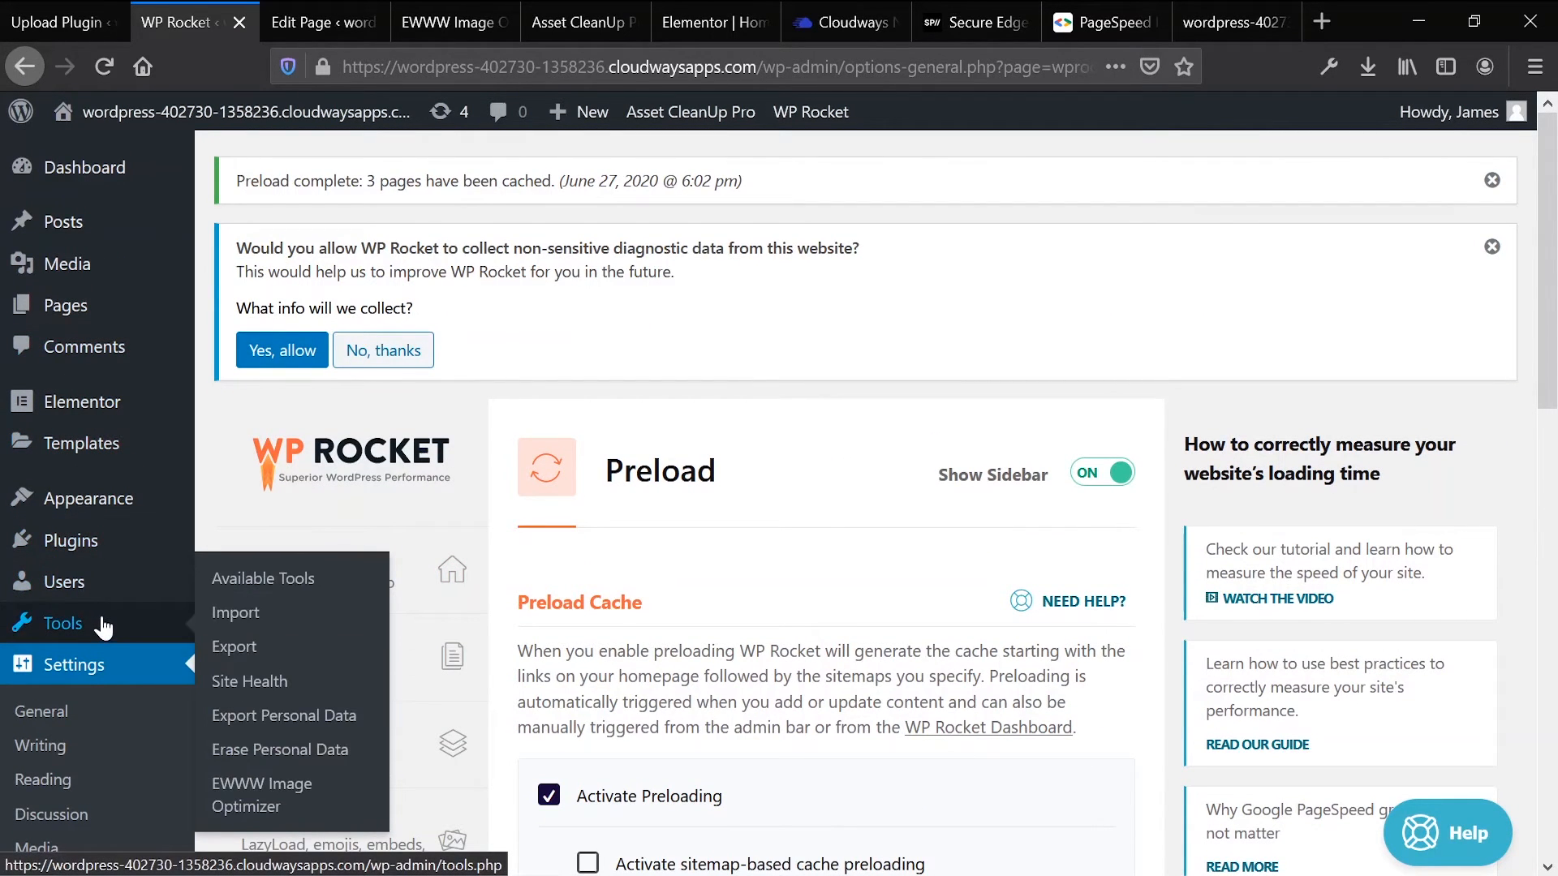
pyautogui.scroll(-5, 101, 621)
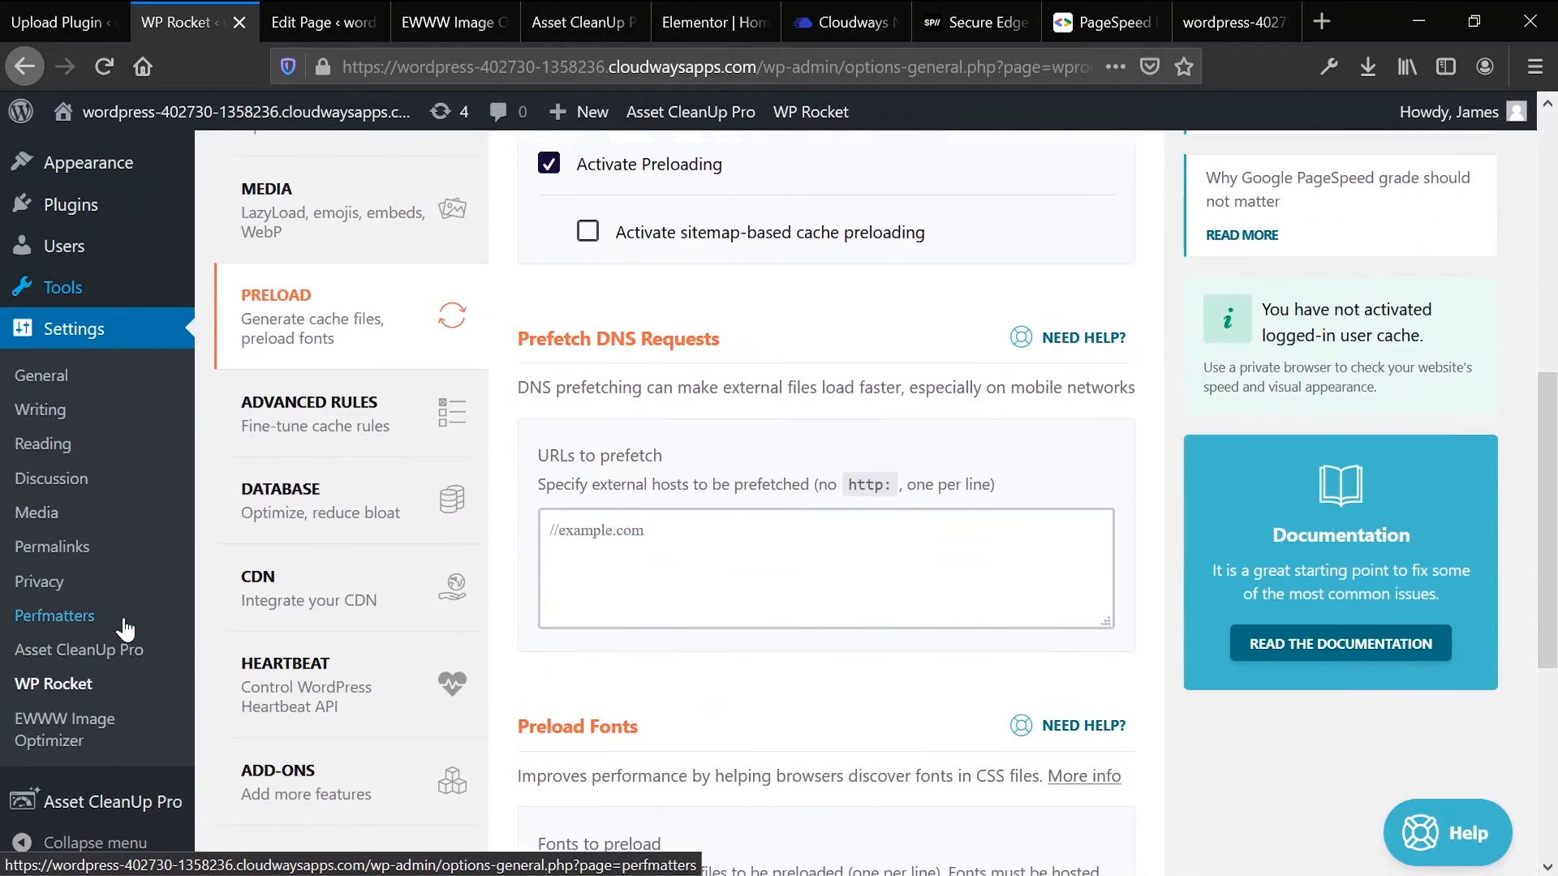
pyautogui.click(73, 745)
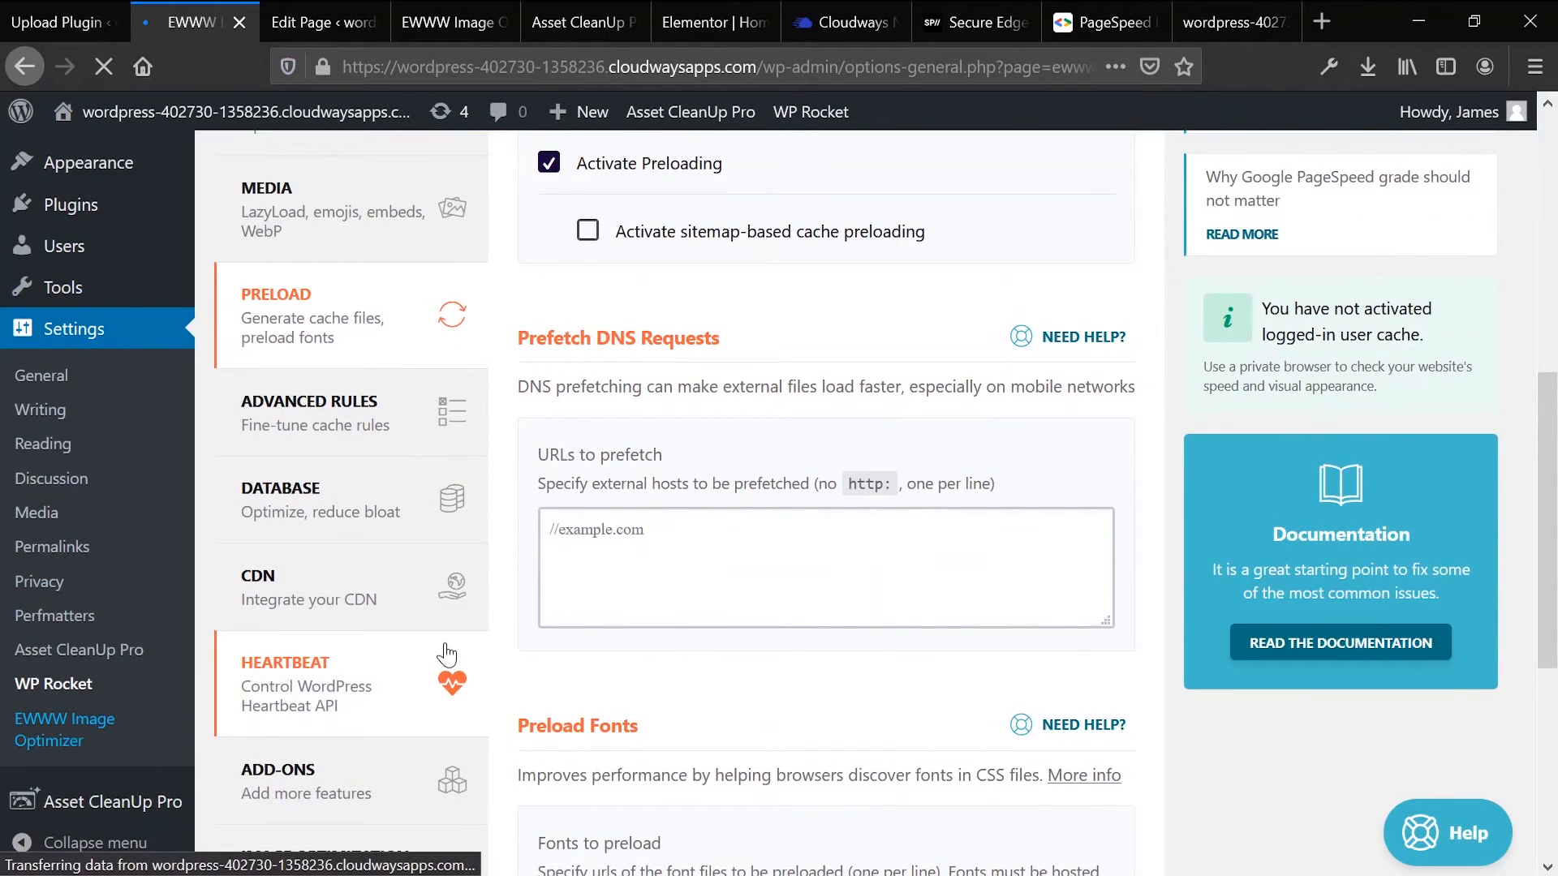
pyautogui.scroll(-8, 750, 503)
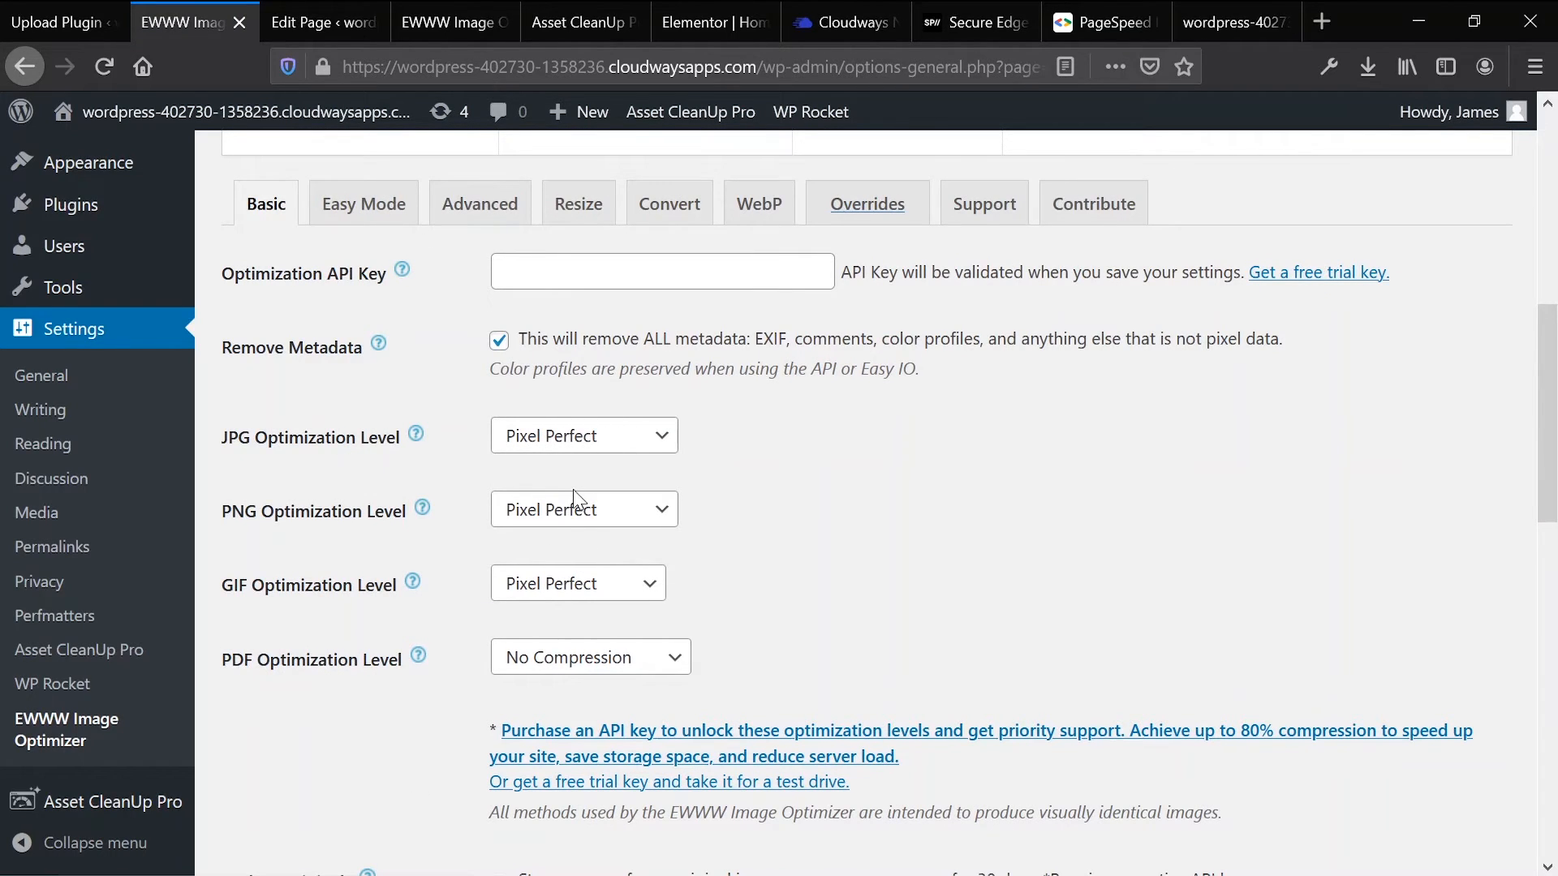
# Step: Review EWWW Image Optimizer's Basic settings and its WebP conversion, JS WebP Rewriting, WebP URLs and Force WebP options
pyautogui.scroll(-5, 574, 498)
pyautogui.scroll(9, 563, 498)
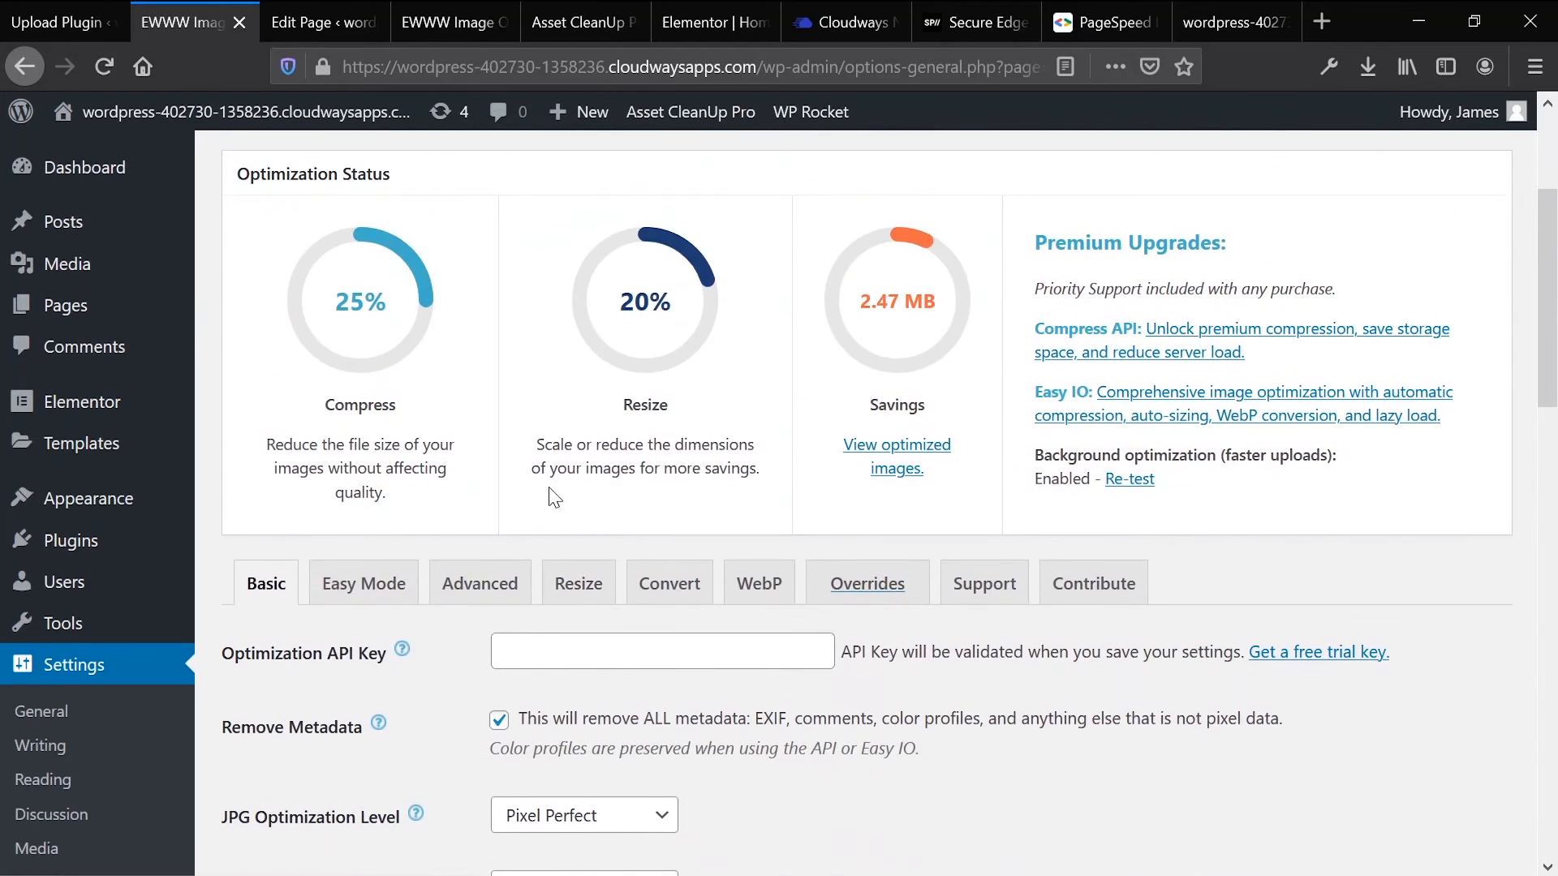
pyautogui.scroll(-3, 484, 538)
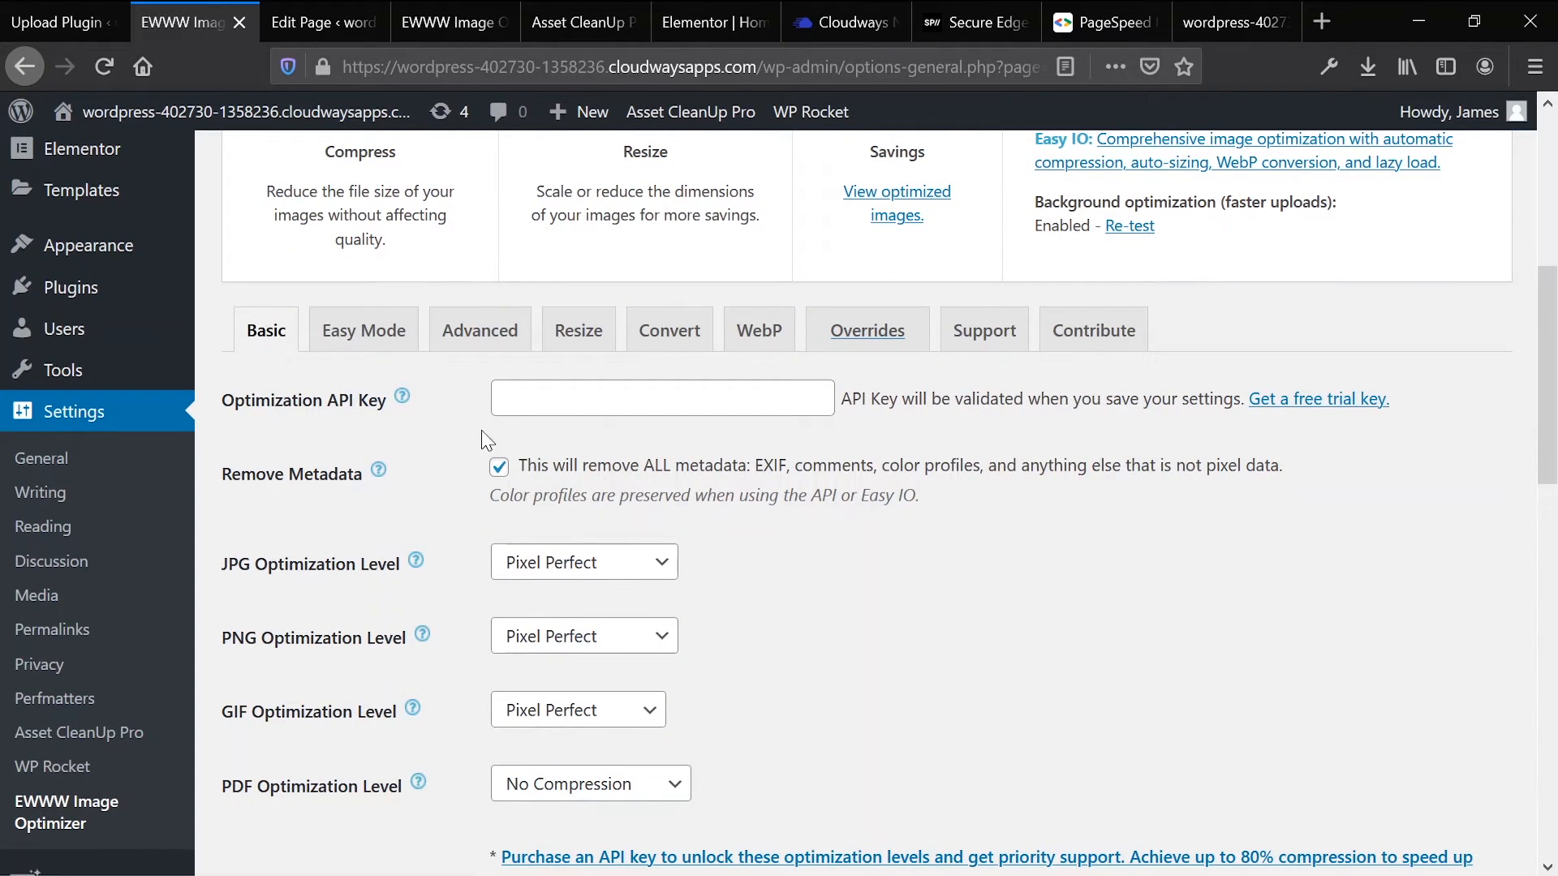
pyautogui.click(764, 325)
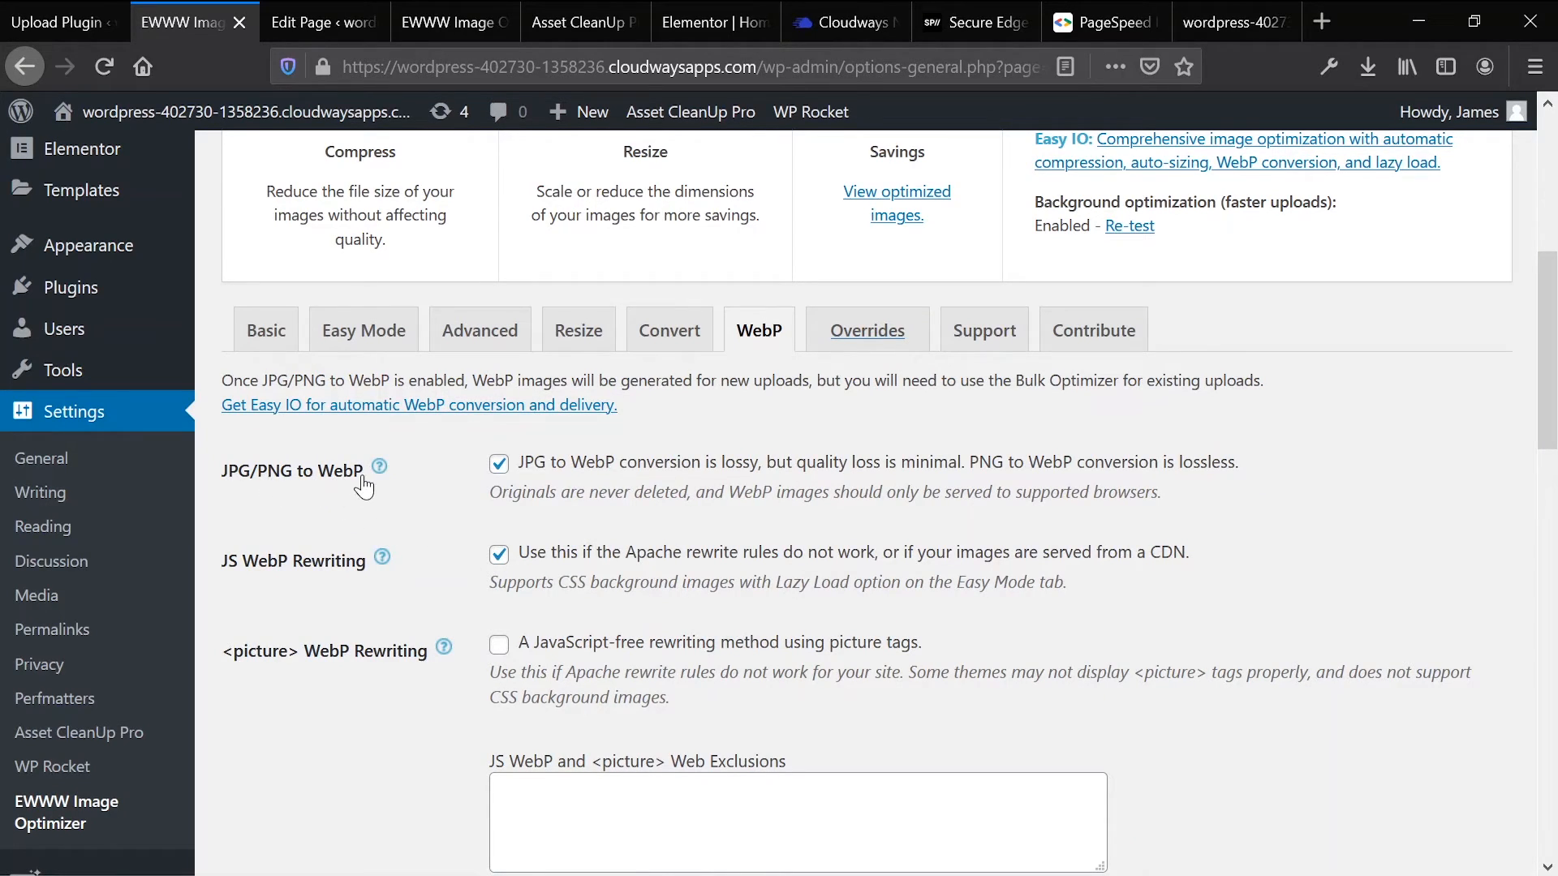
pyautogui.scroll(-3, 242, 482)
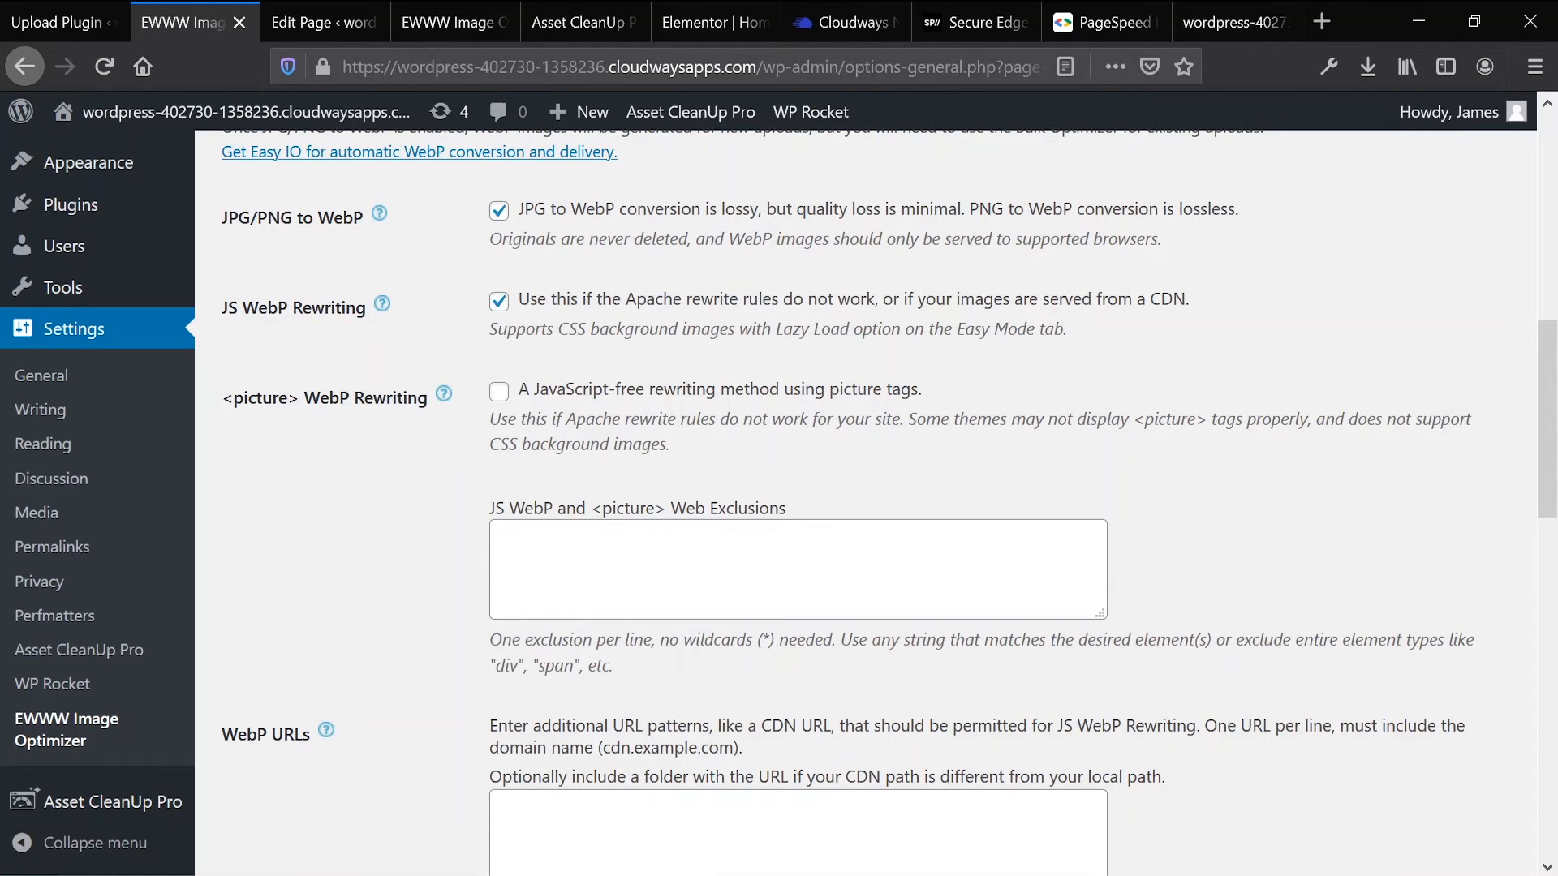
pyautogui.scroll(-5, 546, 397)
pyautogui.scroll(3, 546, 397)
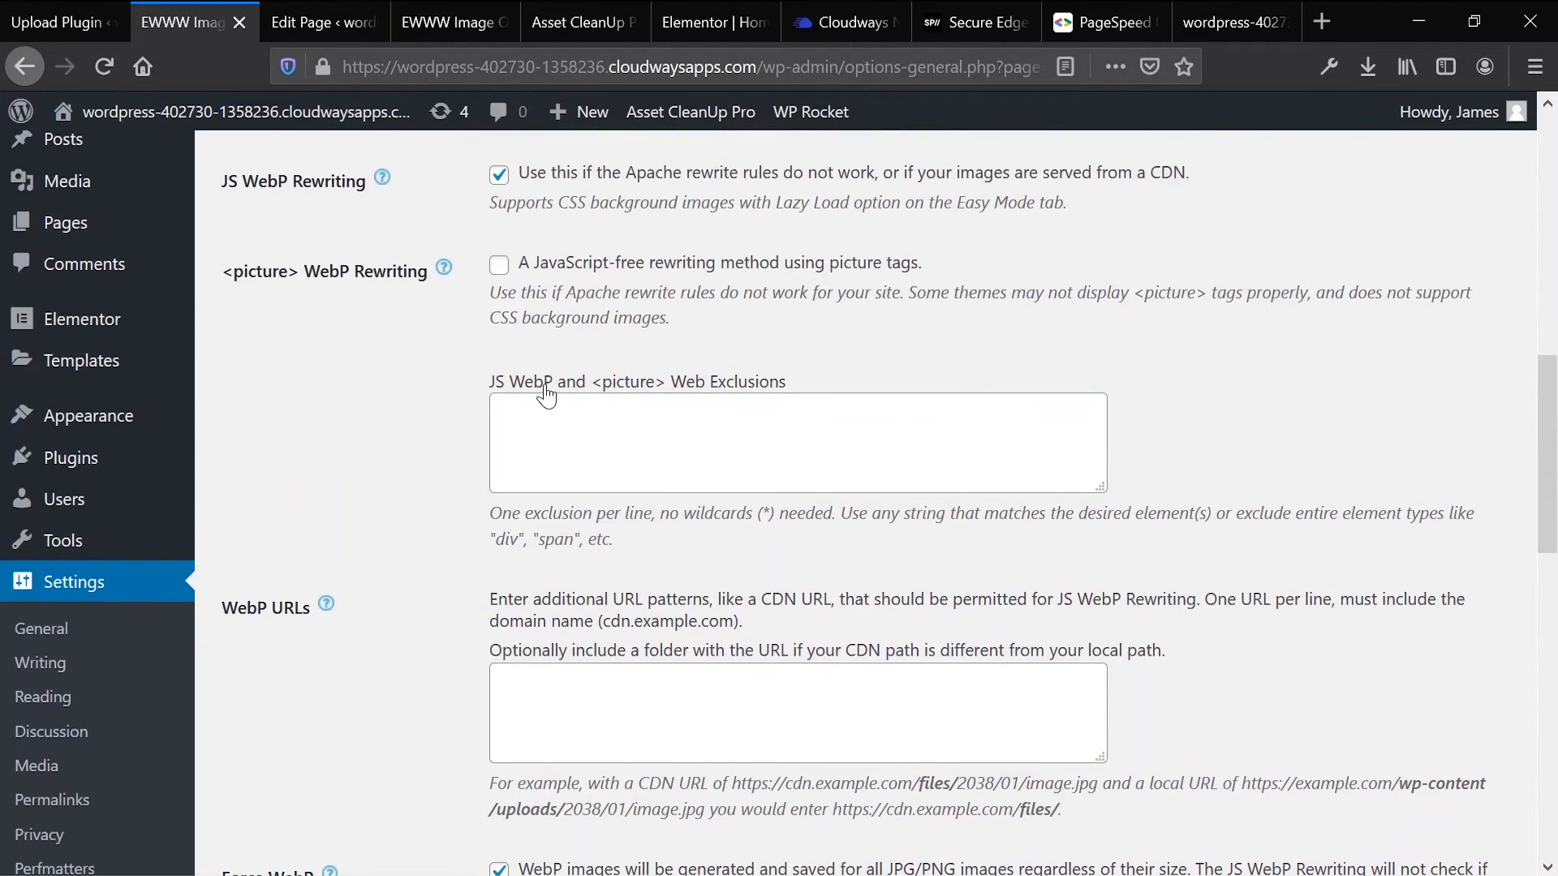
pyautogui.scroll(-2, 546, 396)
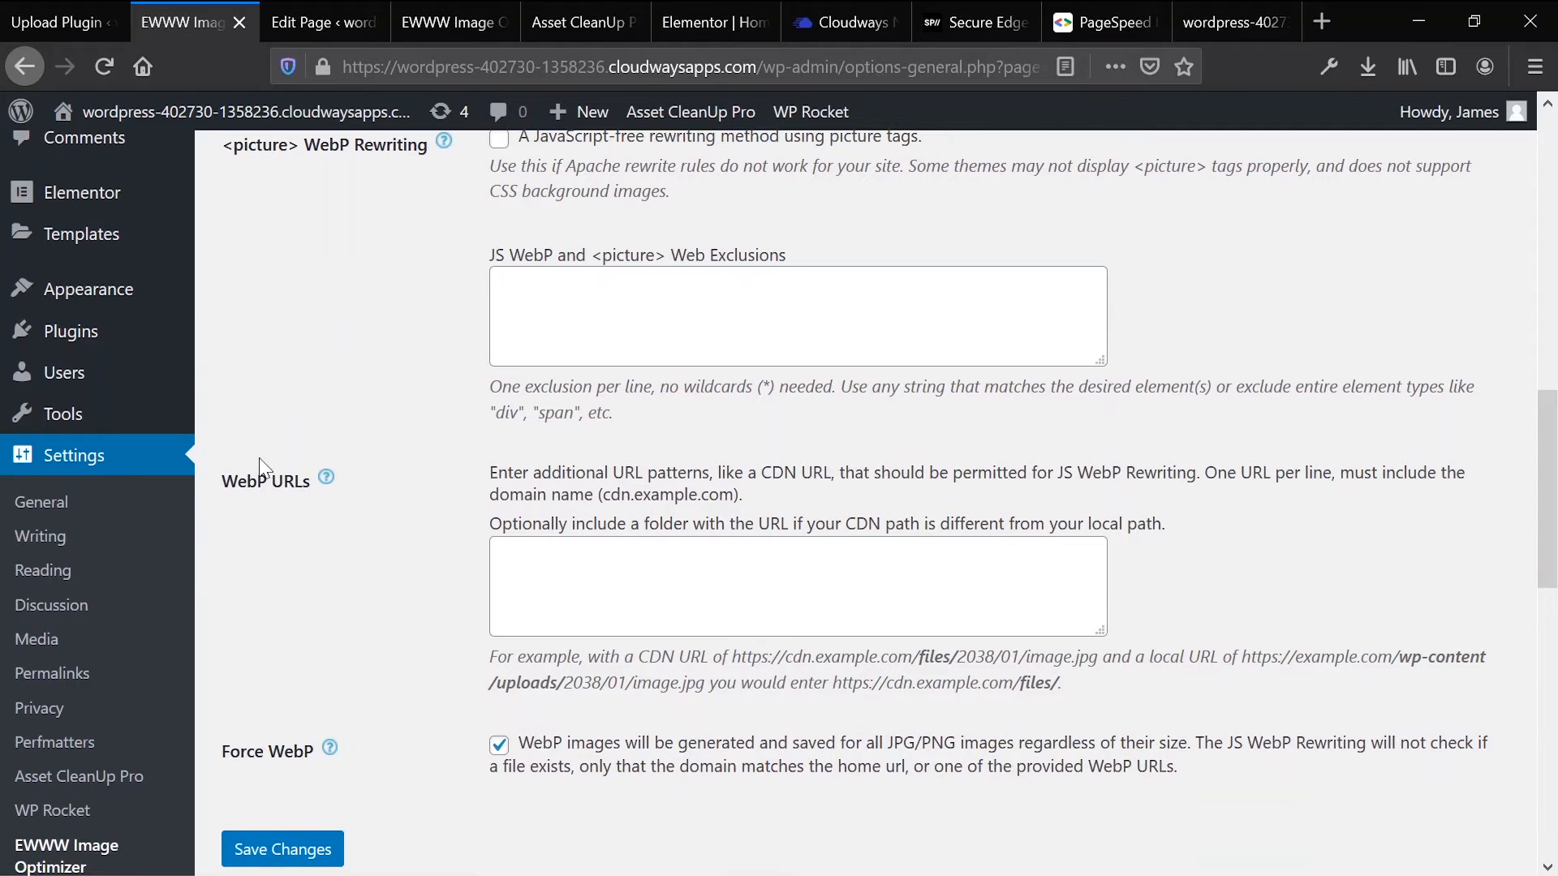
pyautogui.scroll(3, 261, 459)
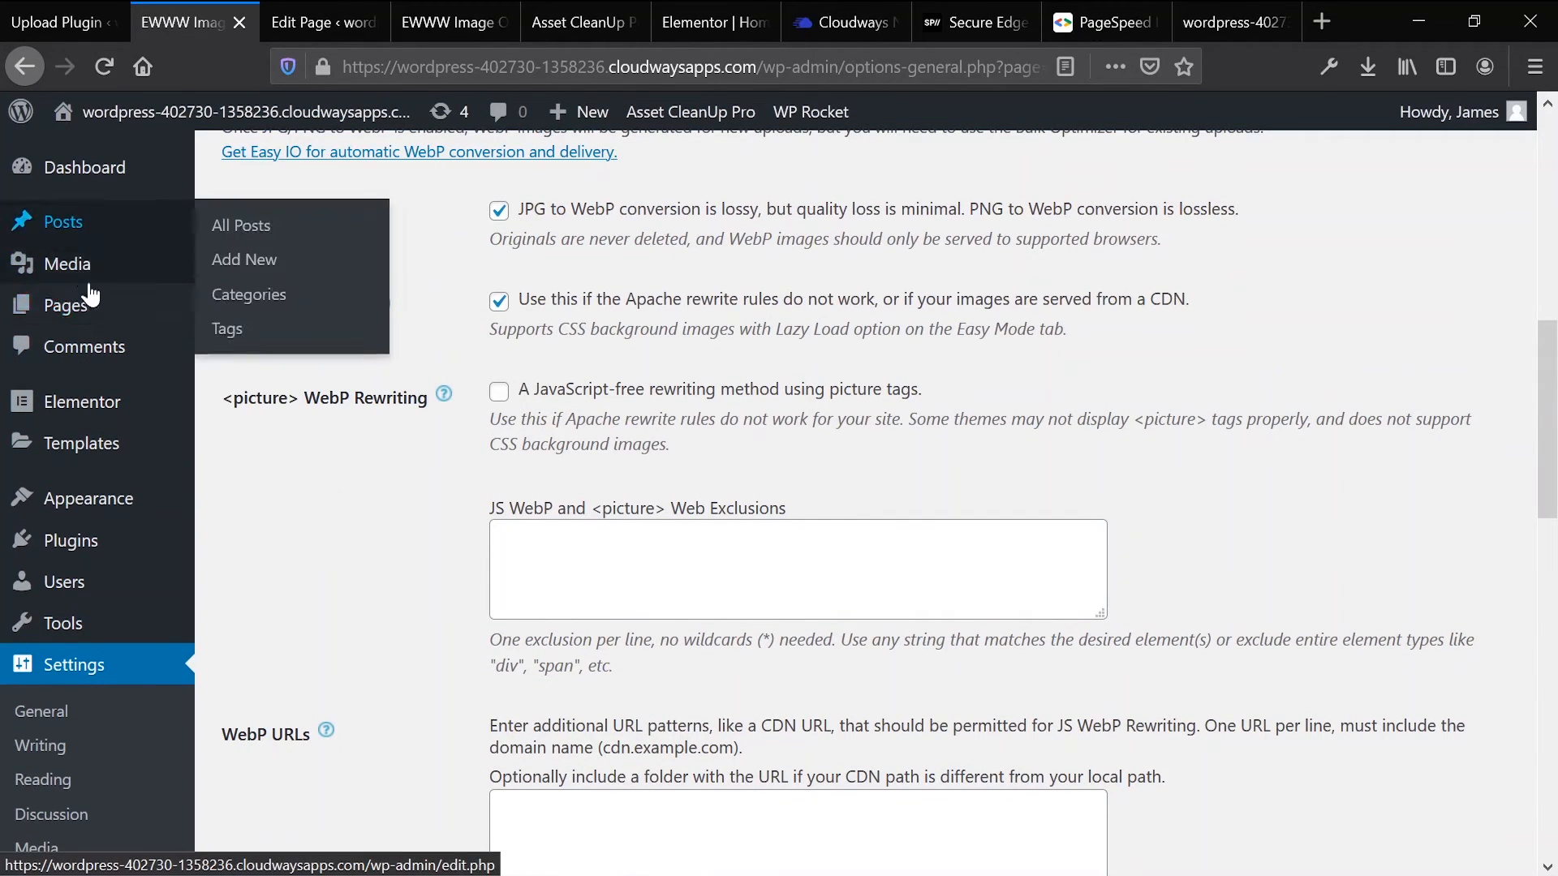
# Step: Open EWWW's Bulk Optimize page for the Media Library and view its scan options
pyautogui.moveTo(73, 263)
pyautogui.click(261, 338)
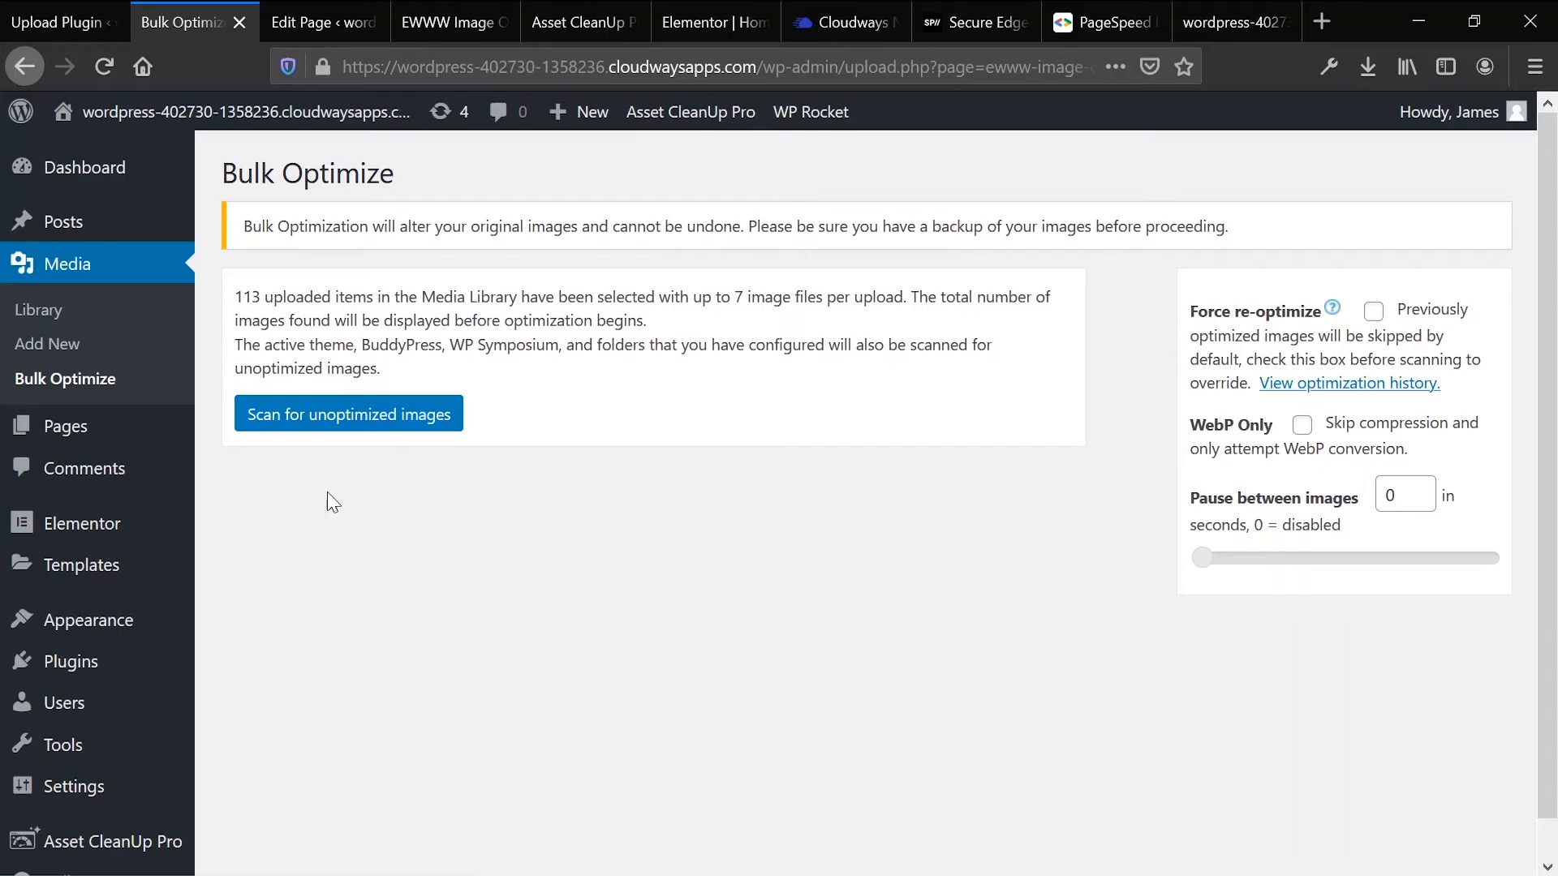
pyautogui.scroll(-1, 101, 657)
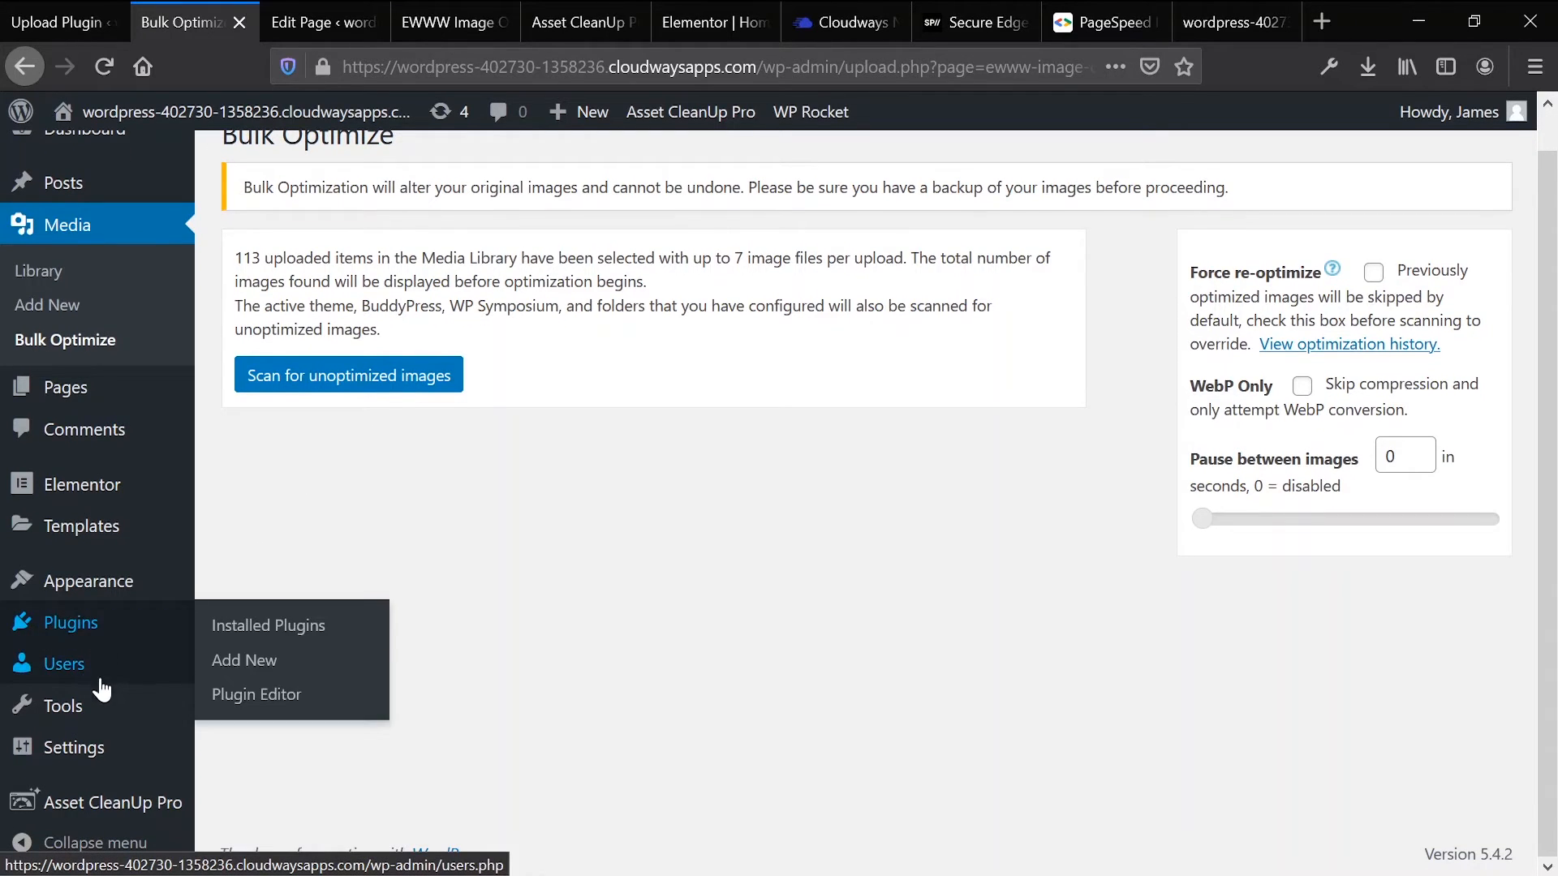
# Step: Open the Perfmatters settings and review its Options from Disable Emojis down to the WooCommerce section
pyautogui.moveTo(95, 707)
pyautogui.moveTo(106, 747)
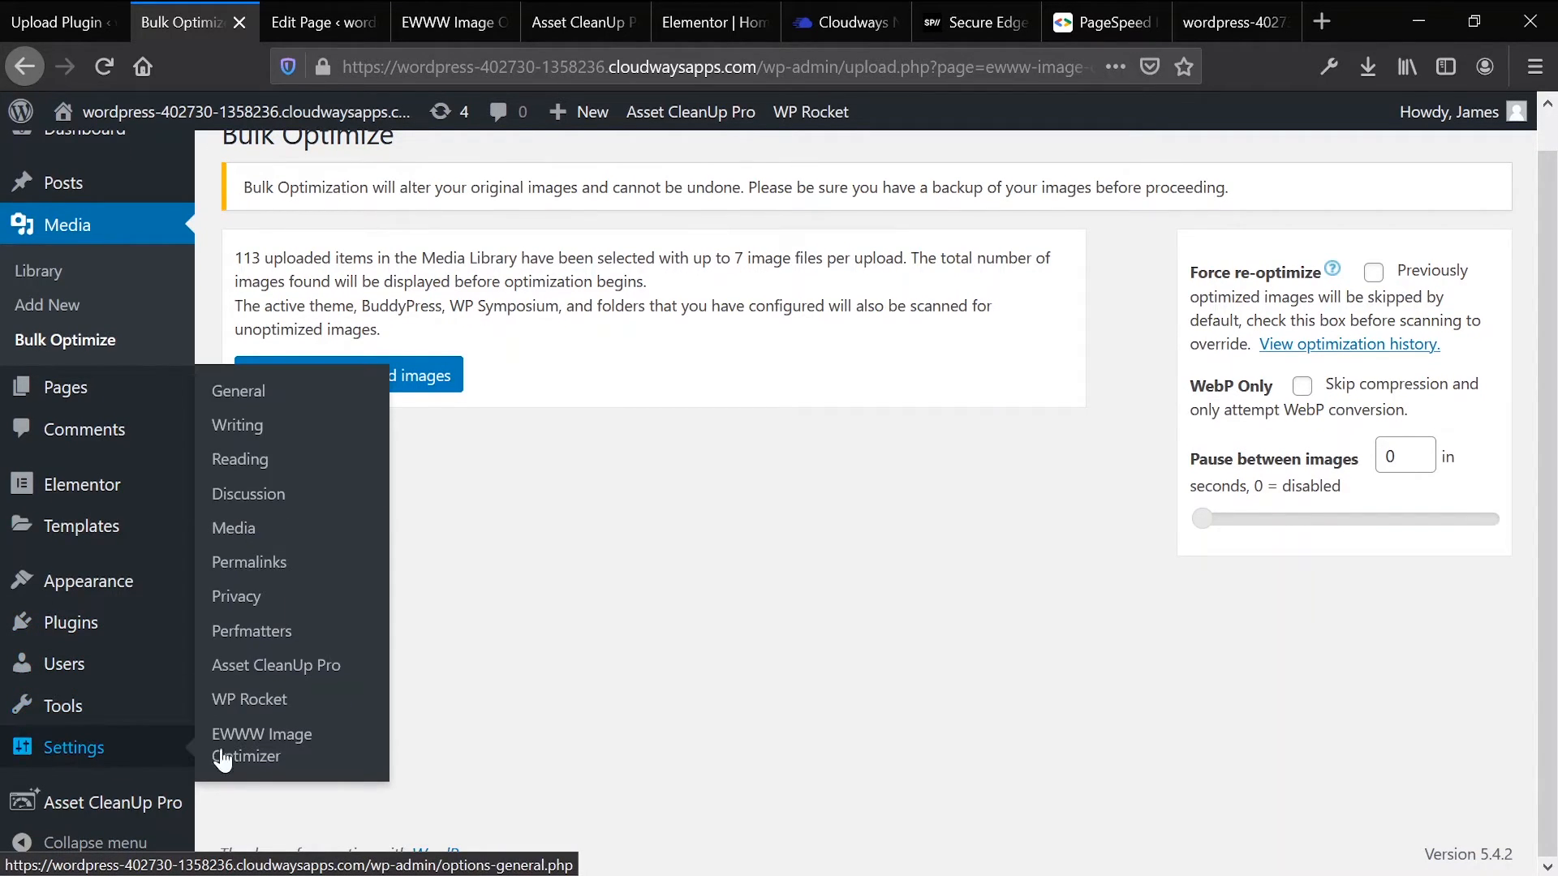
pyautogui.click(270, 647)
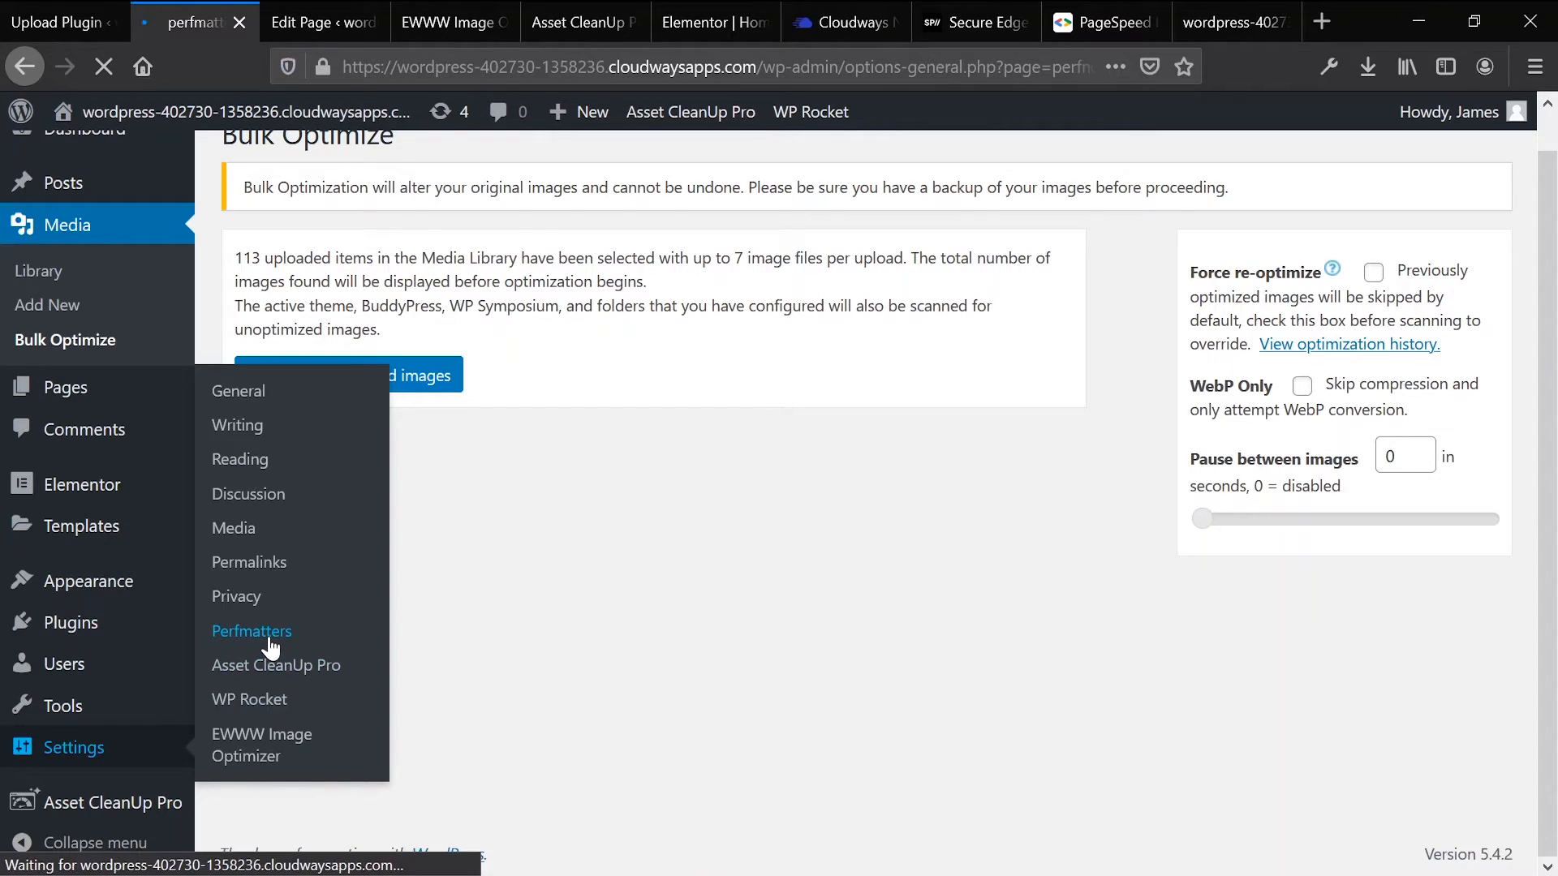
pyautogui.scroll(-4, 448, 592)
pyautogui.scroll(-5, 444, 563)
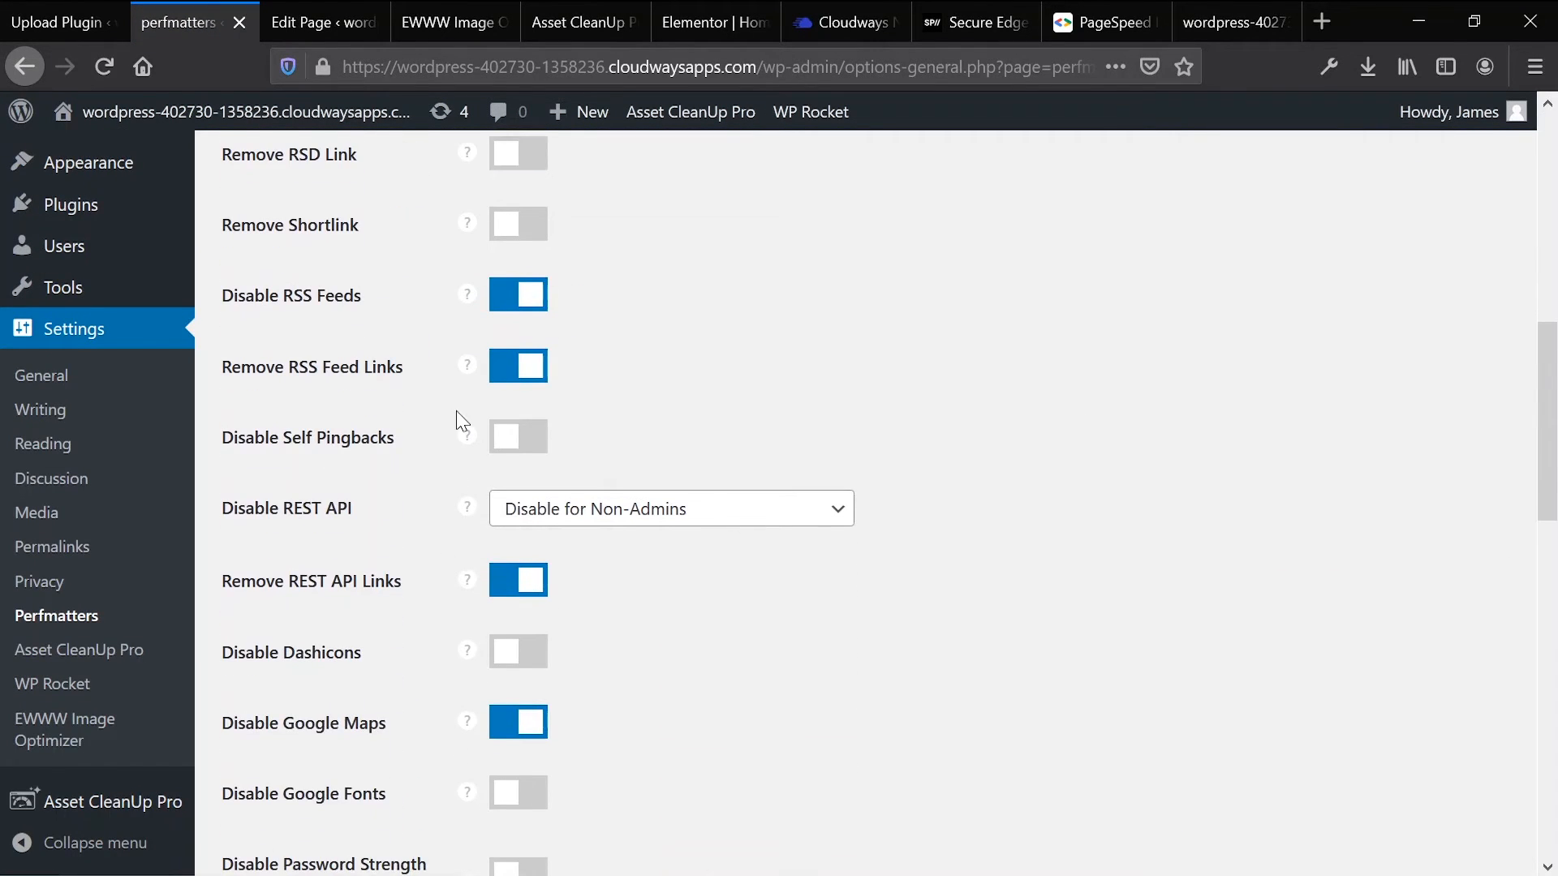
pyautogui.scroll(-14, 448, 616)
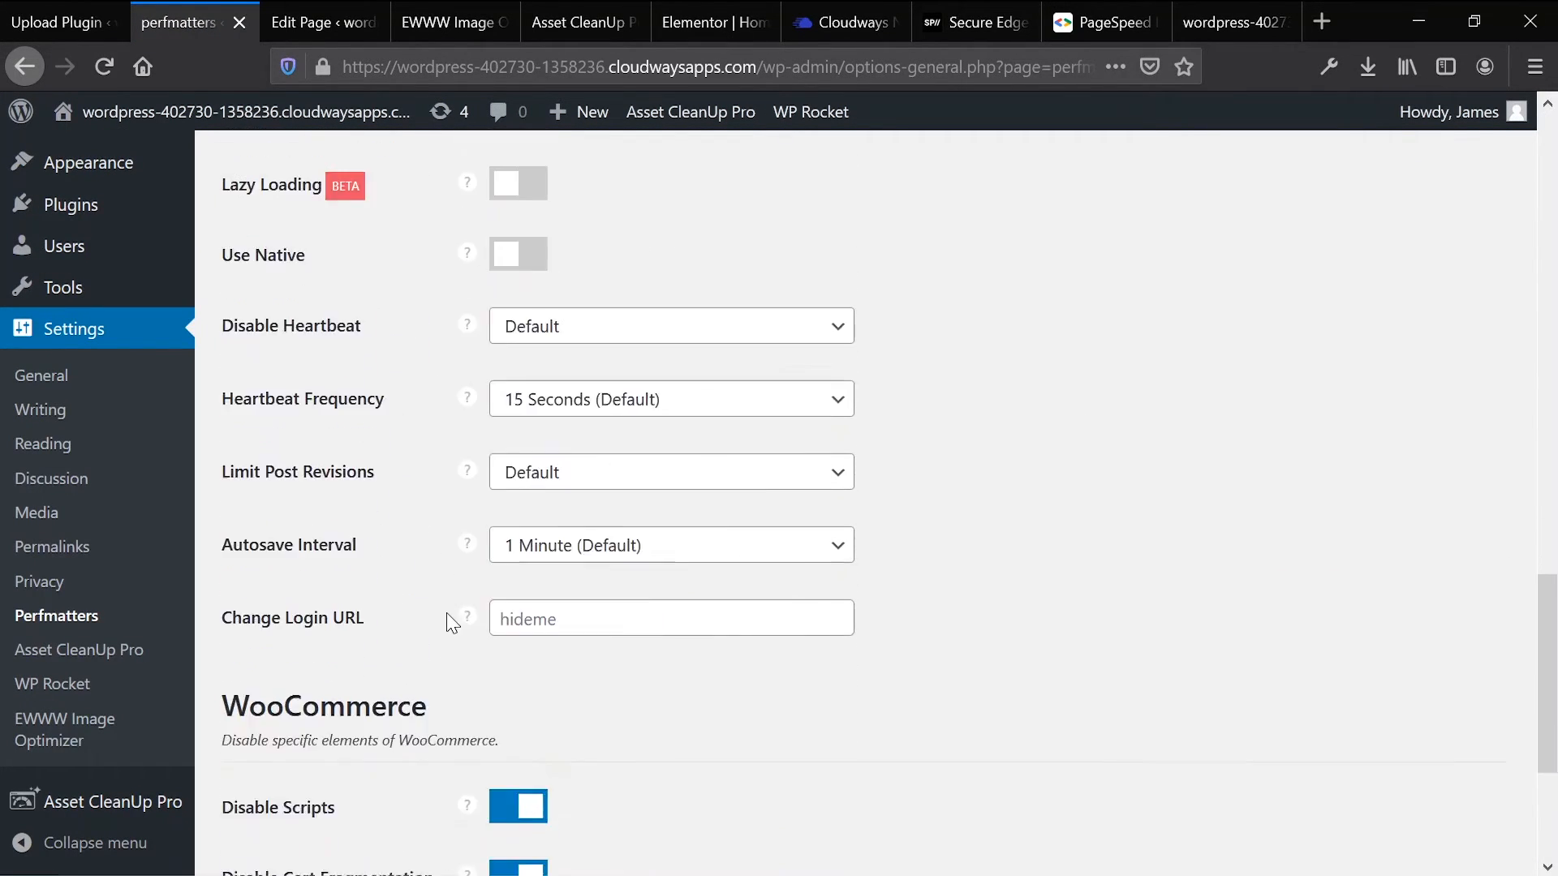
pyautogui.scroll(20, 459, 607)
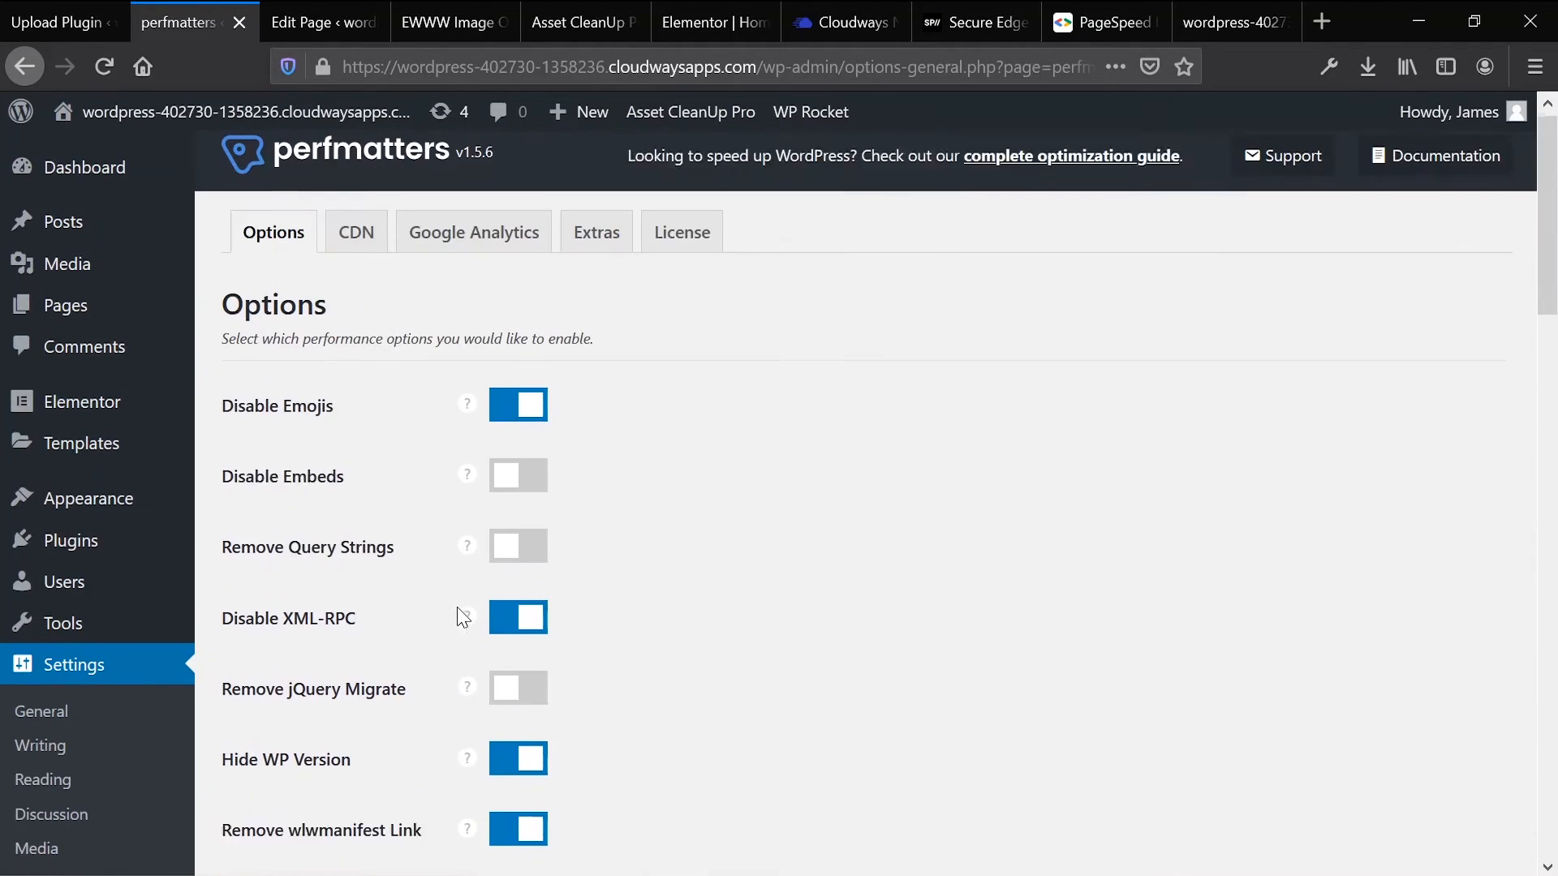
# Step: Check the Perfmatters CDN and Google Analytics settings
pyautogui.click(362, 250)
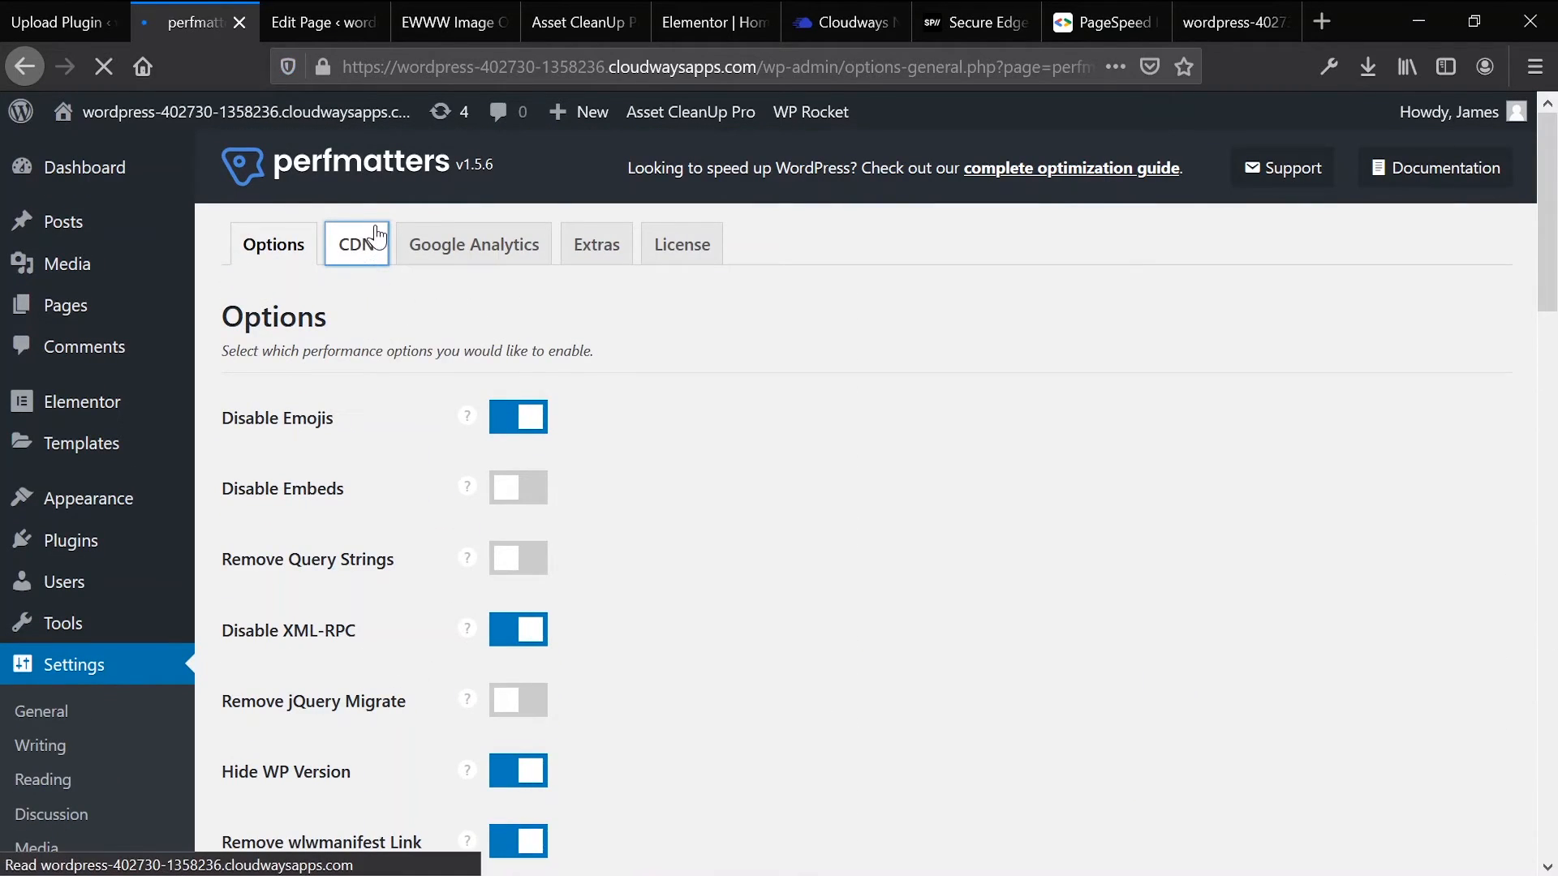
pyautogui.click(456, 242)
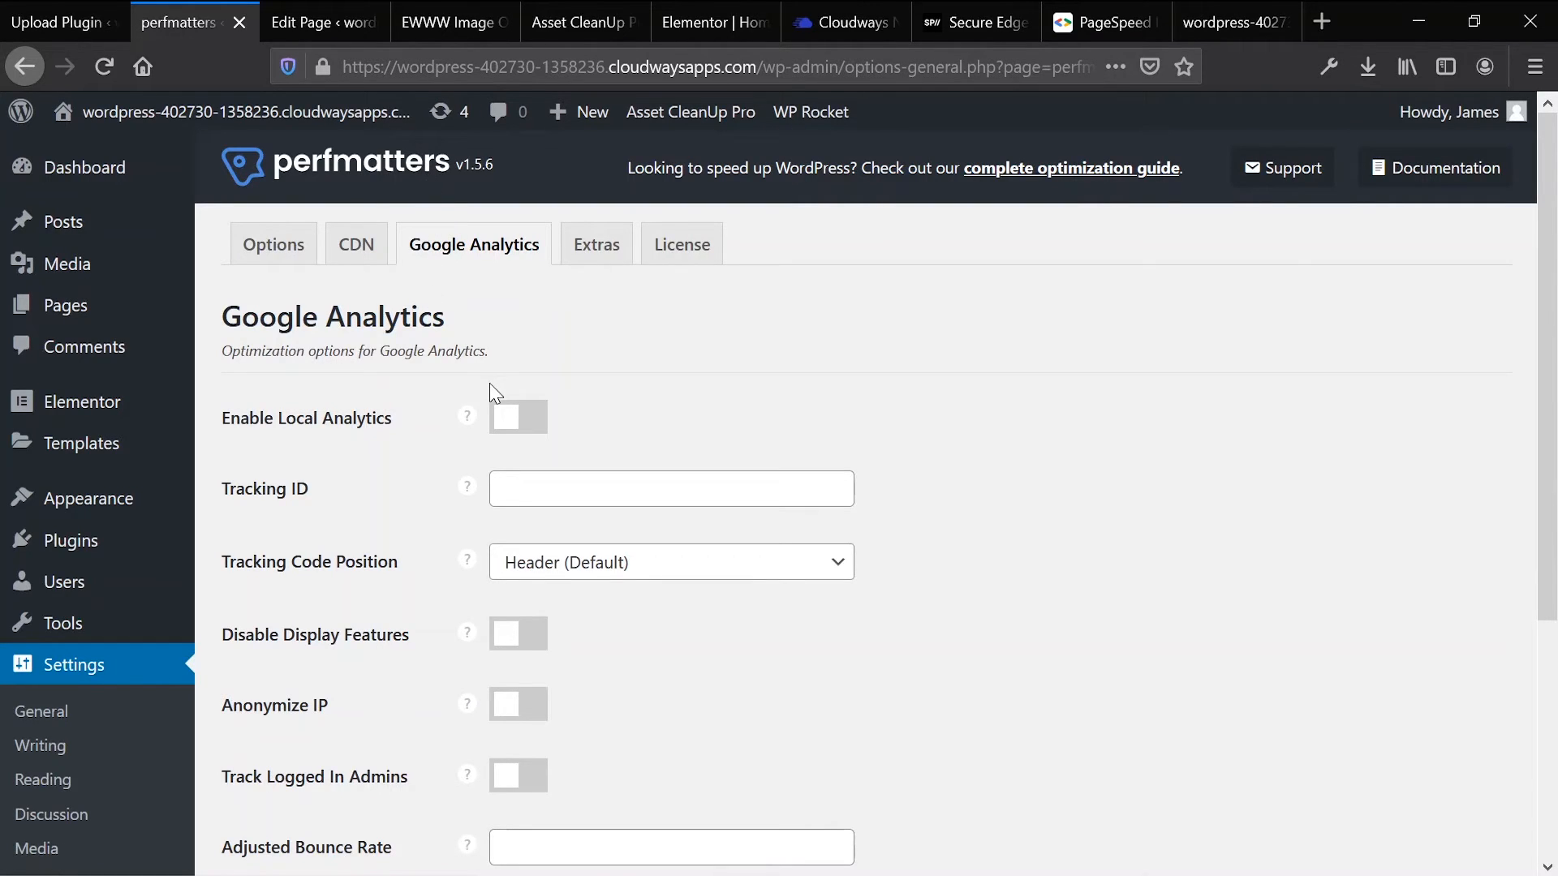
pyautogui.scroll(-3, 489, 388)
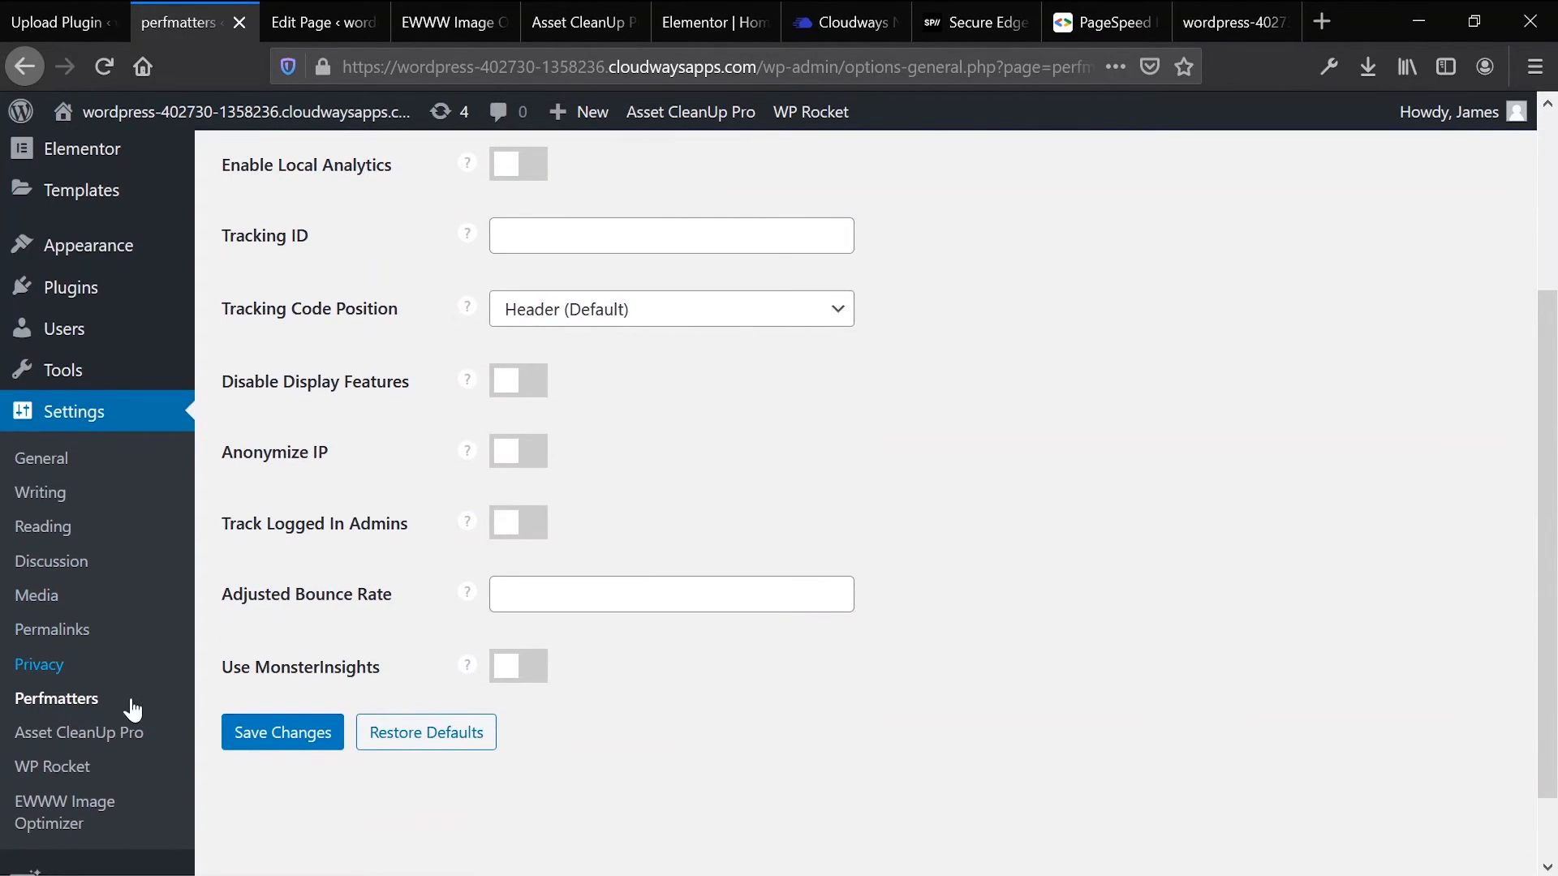
# Step: Open the Asset CleanUp Pro settings, and review the plugin unload rules in its Plugins Manager
pyautogui.click(72, 734)
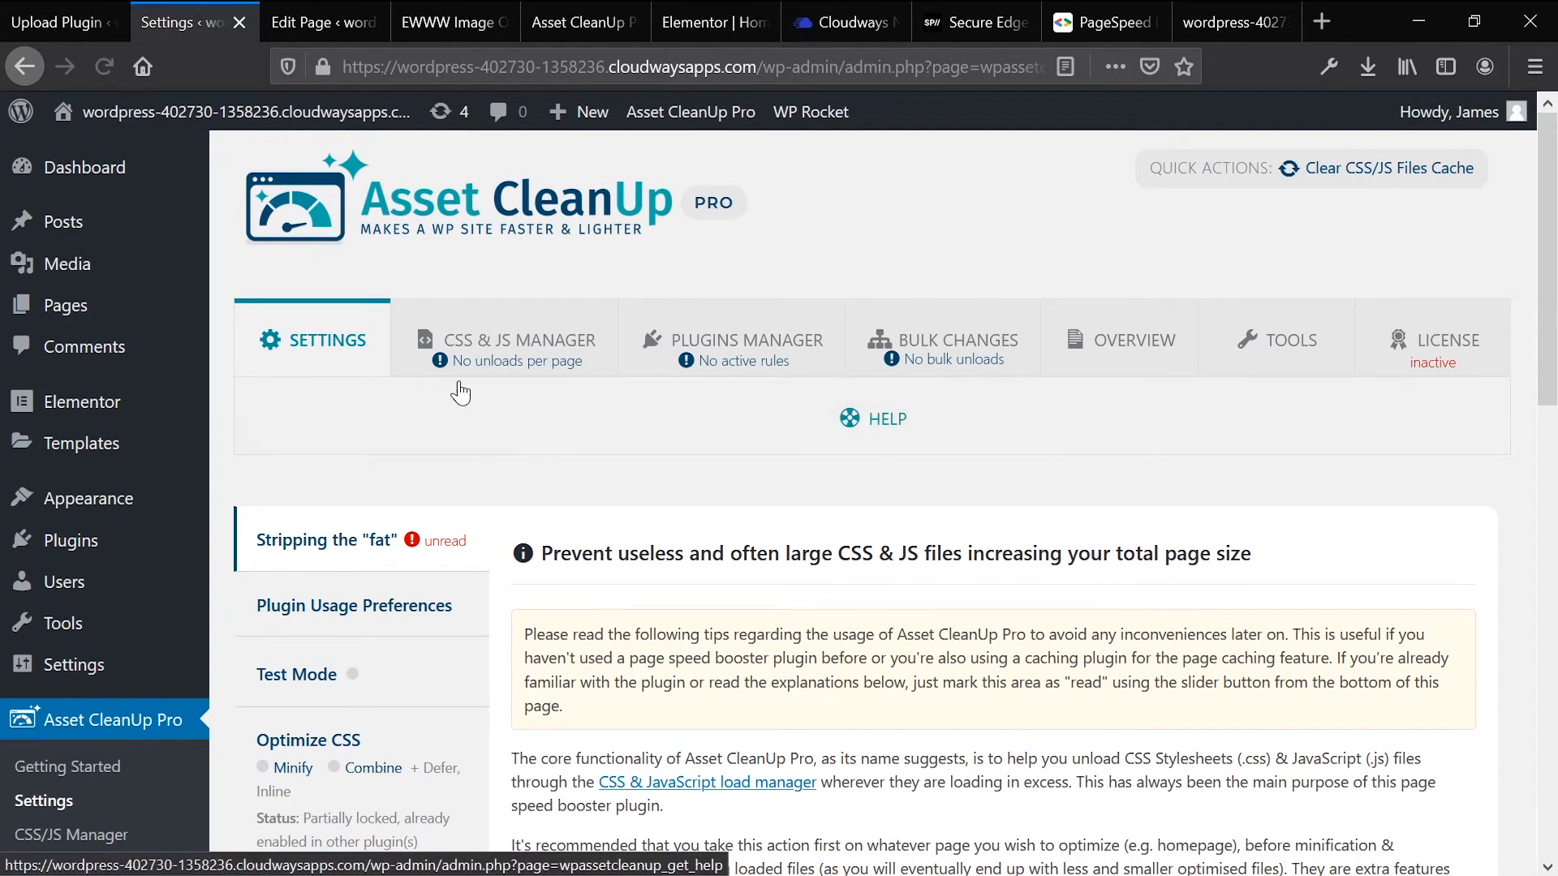
pyautogui.scroll(-3, 428, 730)
pyautogui.scroll(3, 451, 527)
pyautogui.click(725, 319)
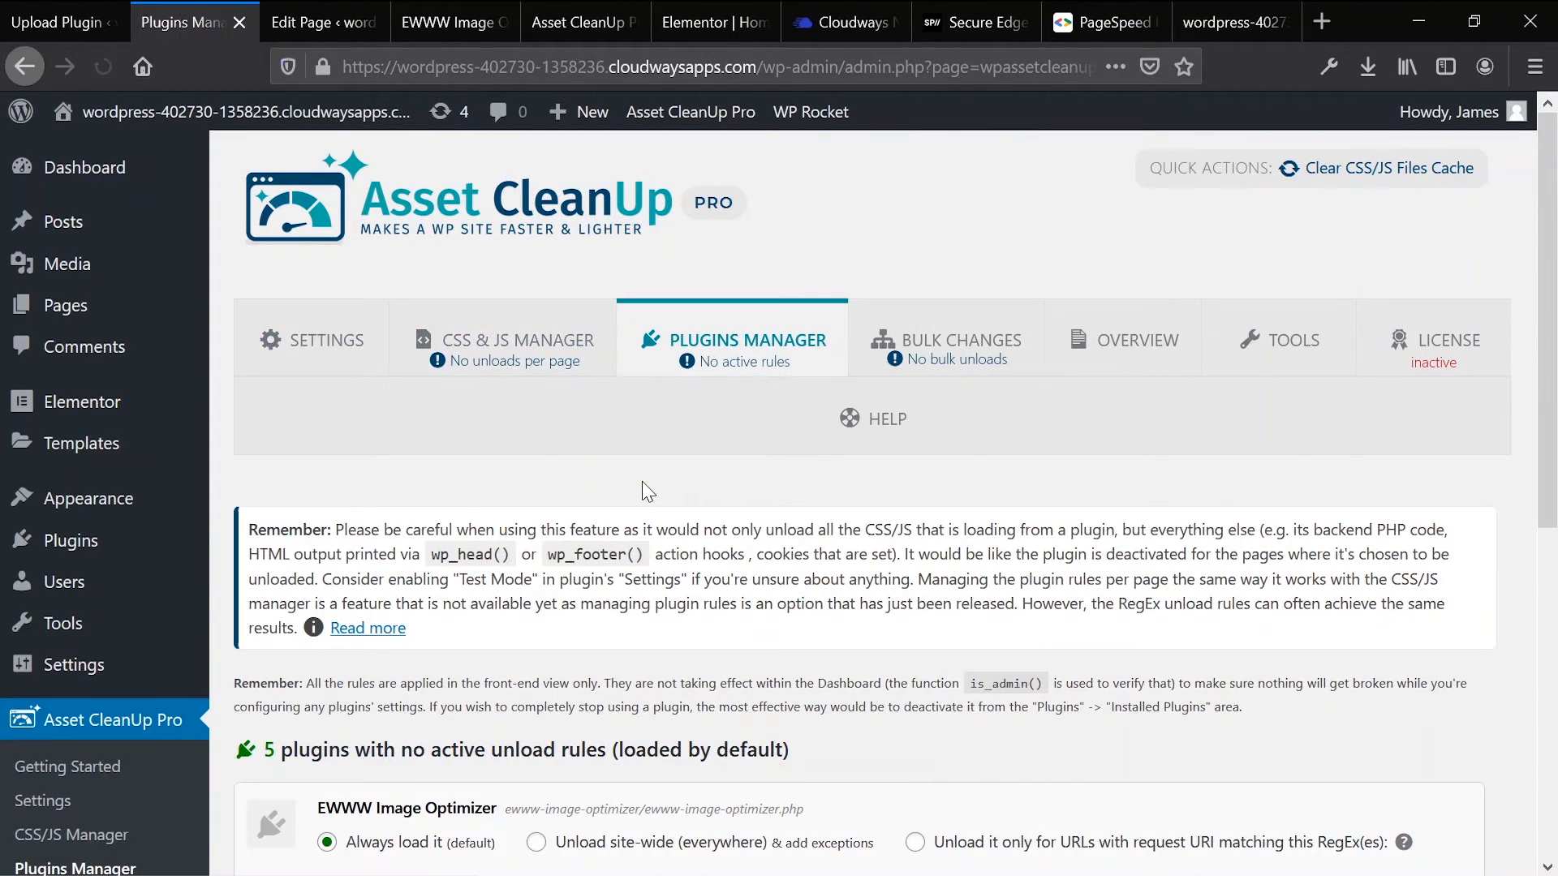
pyautogui.scroll(-6, 647, 491)
pyautogui.scroll(6, 479, 485)
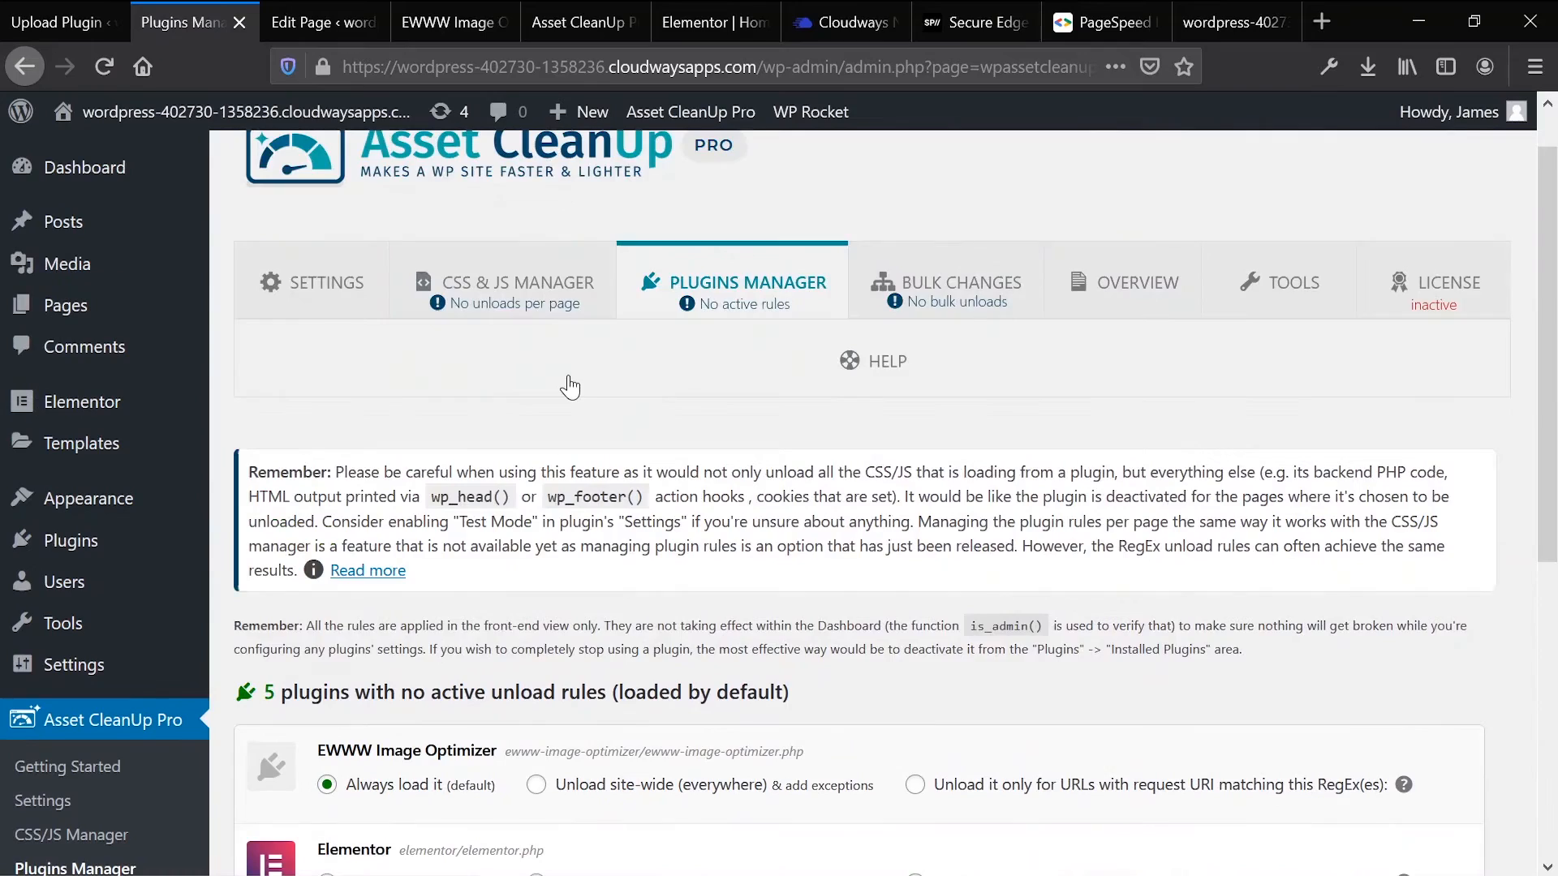
pyautogui.scroll(1, 571, 387)
# Step: Return to the Asset CleanUp Pro settings and look over the section list down to Google Fonts and Disable XML-RPC
pyautogui.click(308, 341)
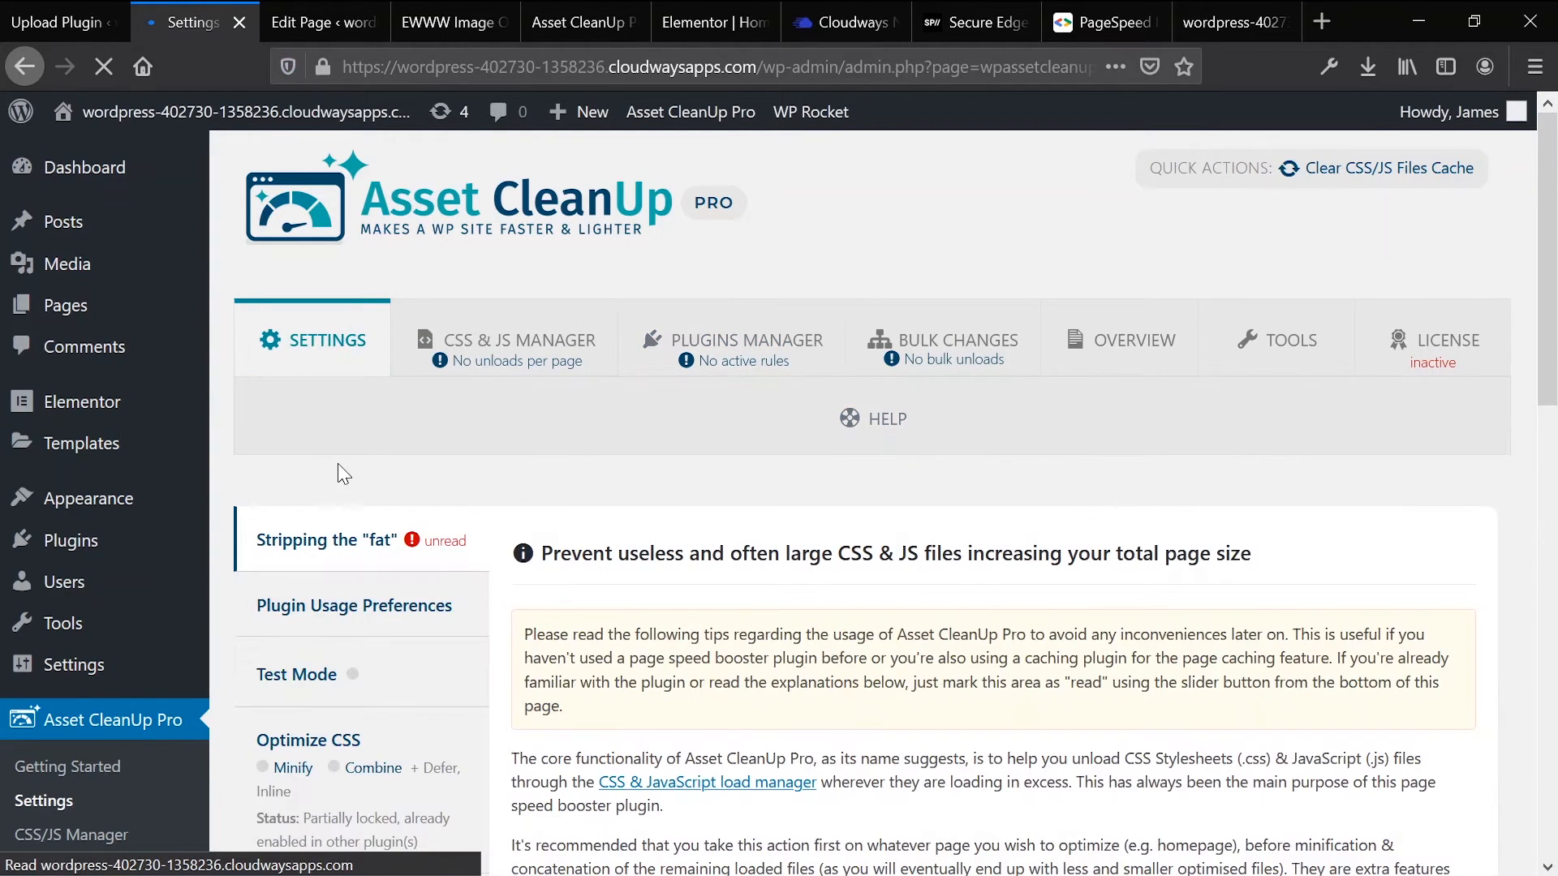
pyautogui.scroll(-8, 338, 469)
pyautogui.scroll(-1, 341, 480)
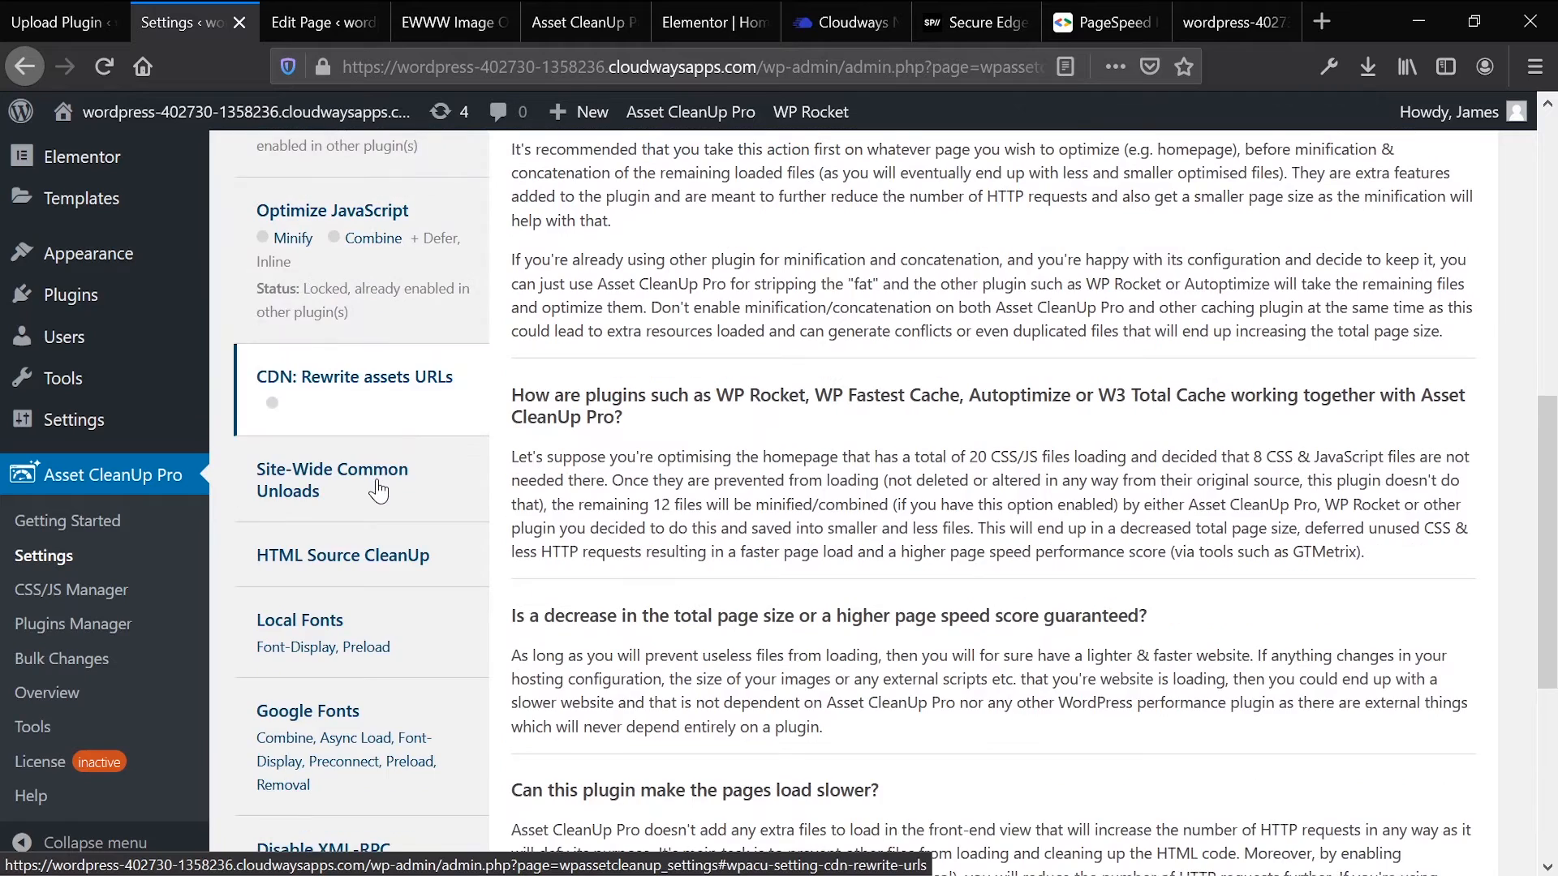
pyautogui.scroll(-1, 377, 489)
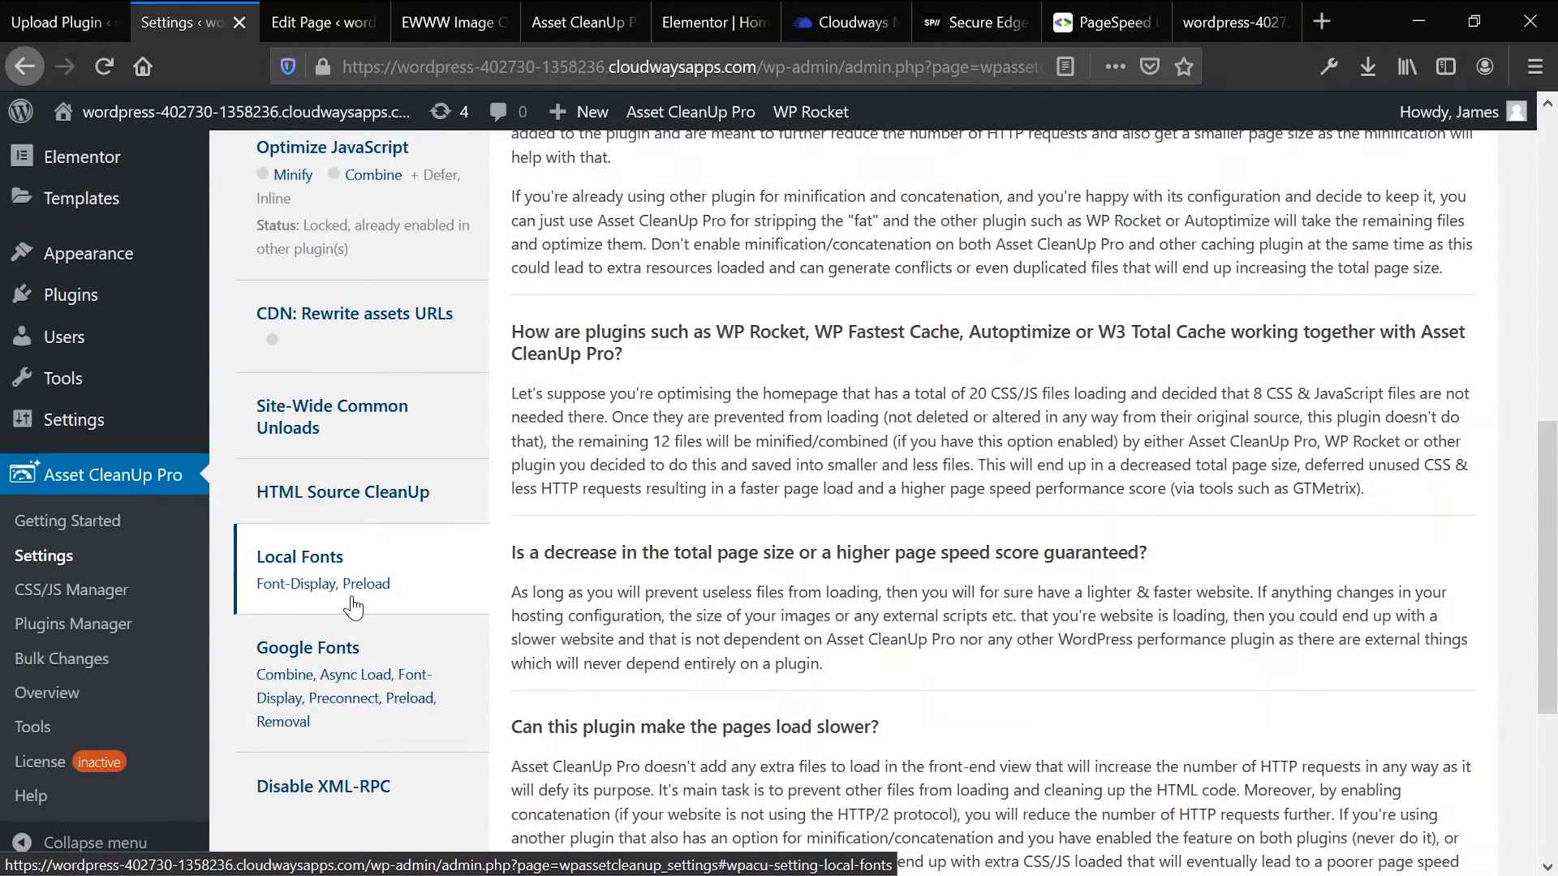
pyautogui.scroll(2, 389, 703)
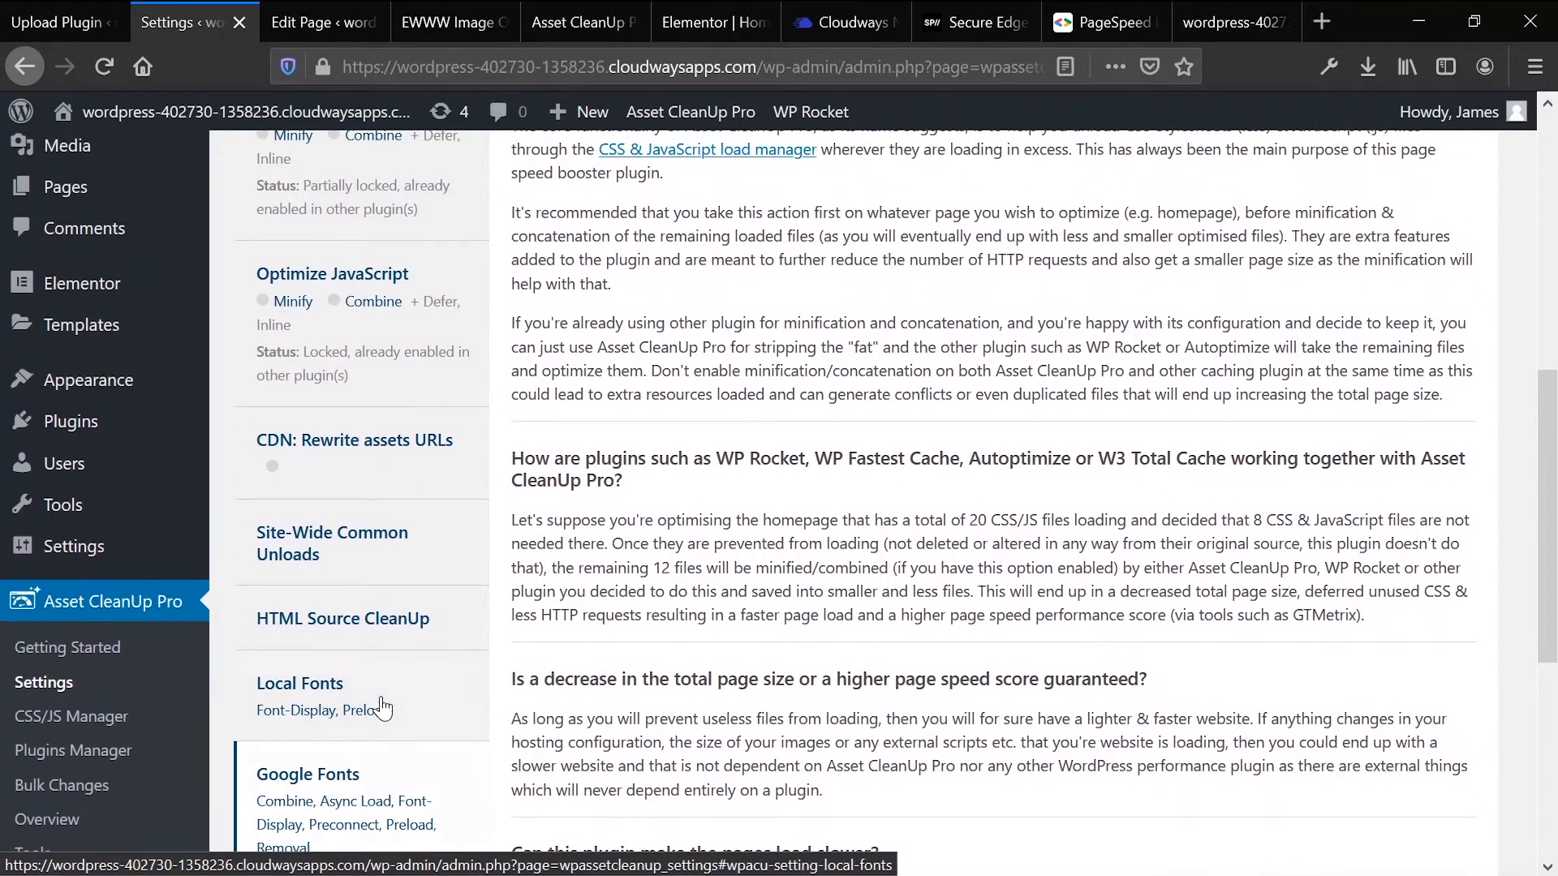
# Step: Review the HTML Source CleanUp options for removing unused elements from the head section
pyautogui.click(390, 619)
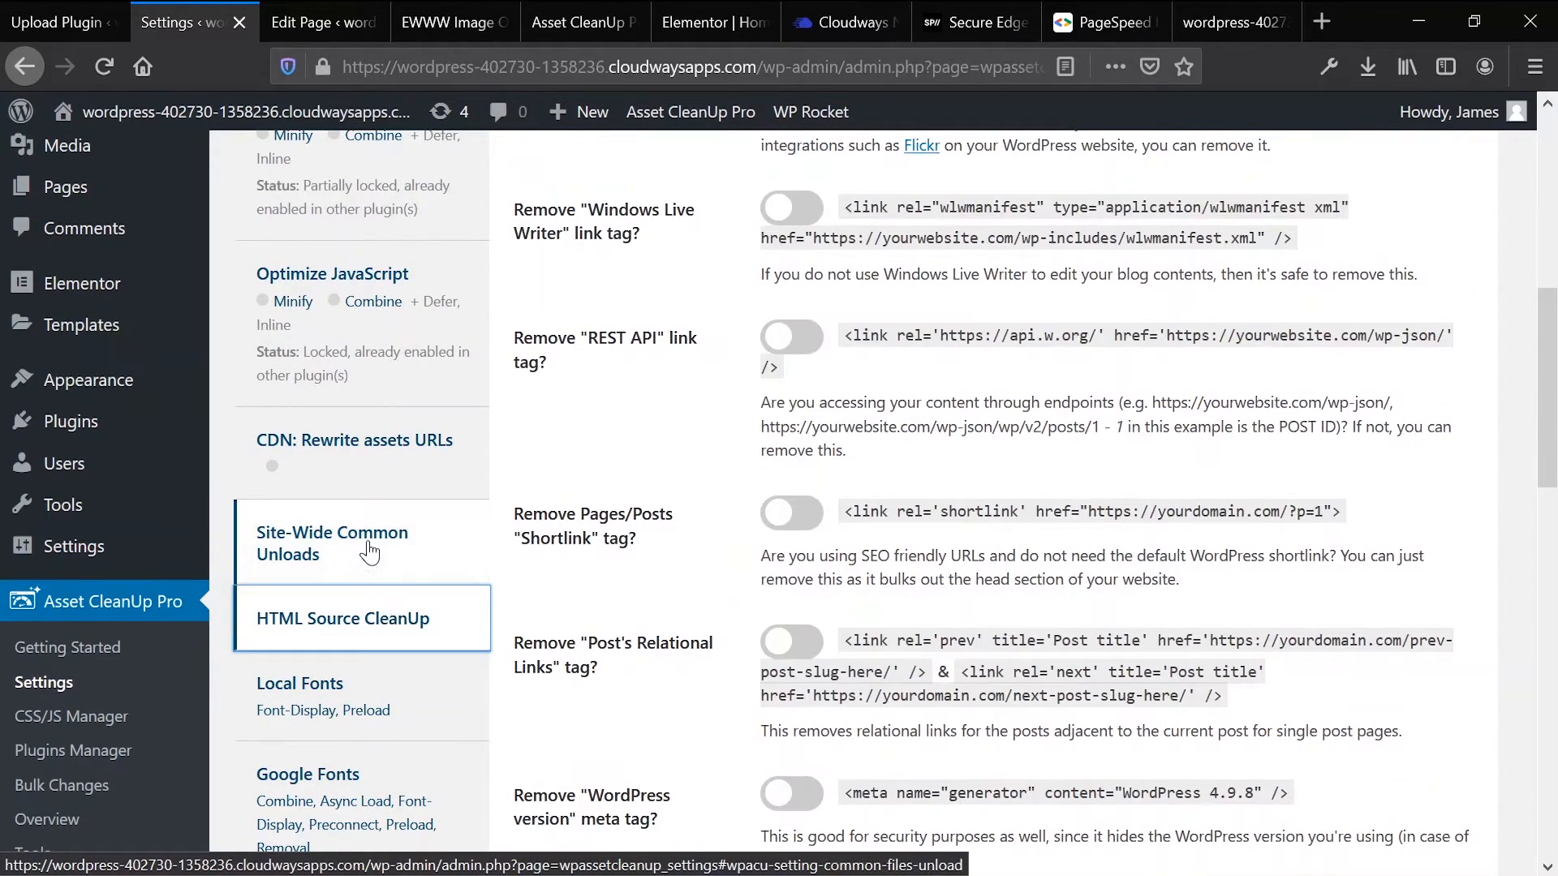
pyautogui.scroll(5, 723, 568)
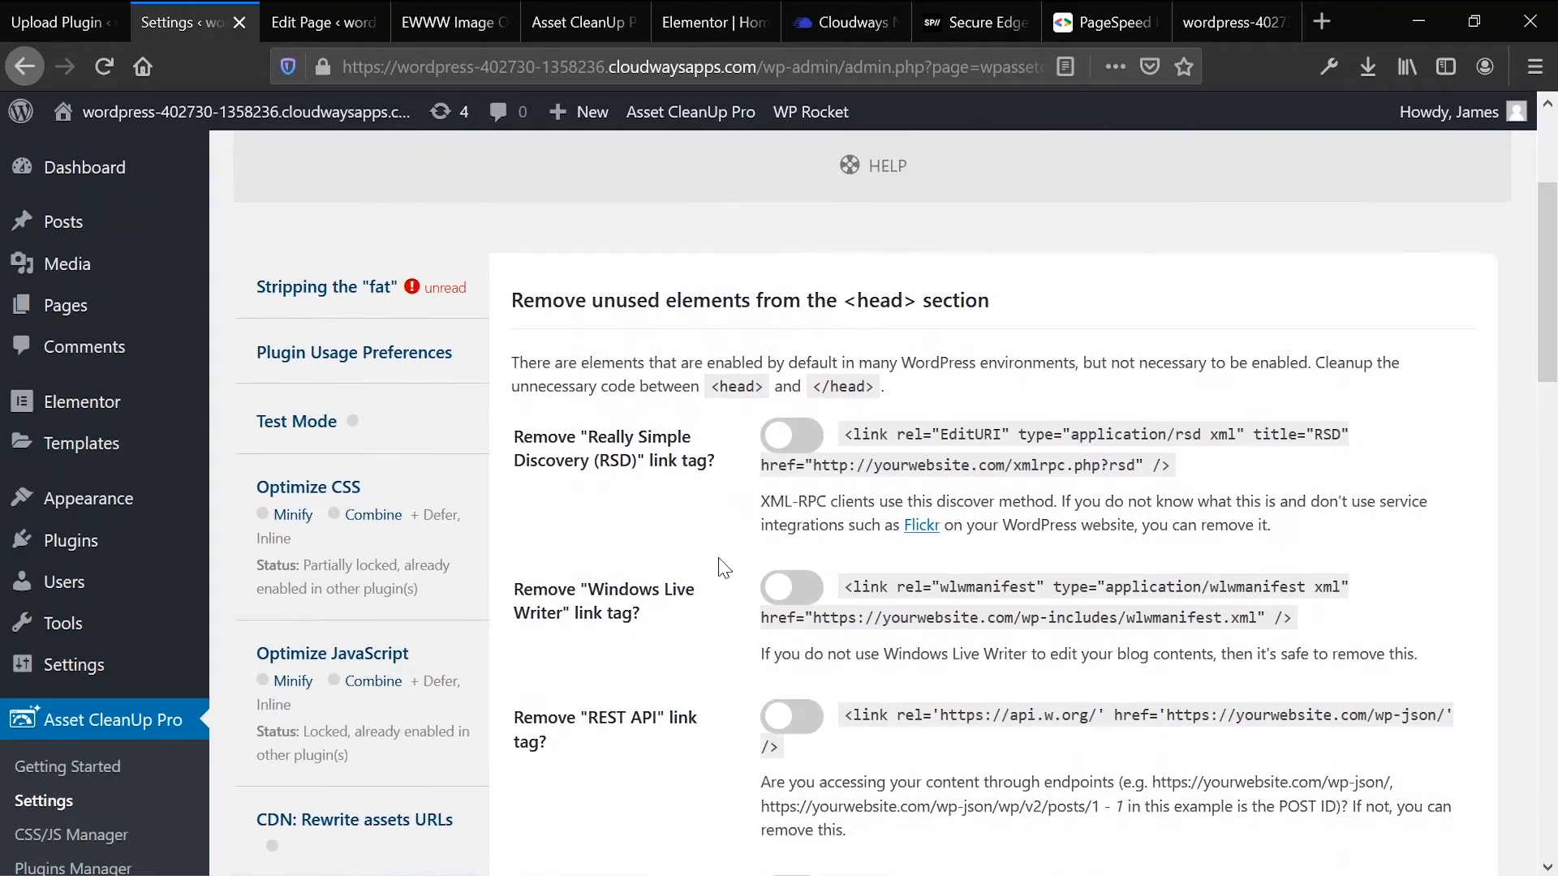
pyautogui.scroll(-10, 723, 568)
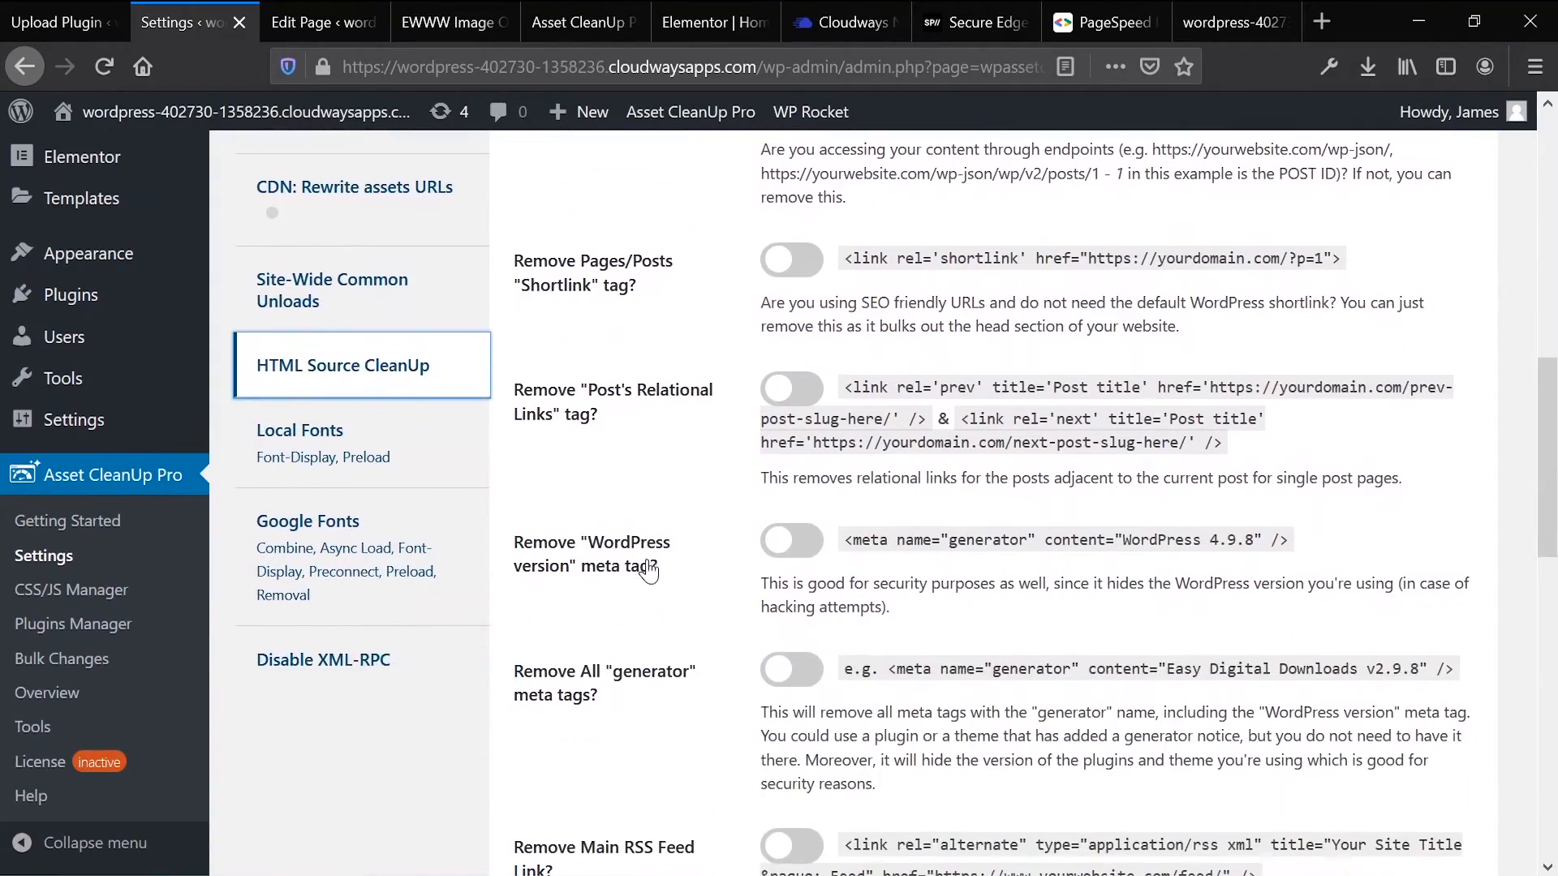
pyautogui.scroll(6, 639, 563)
pyautogui.scroll(5, 238, 416)
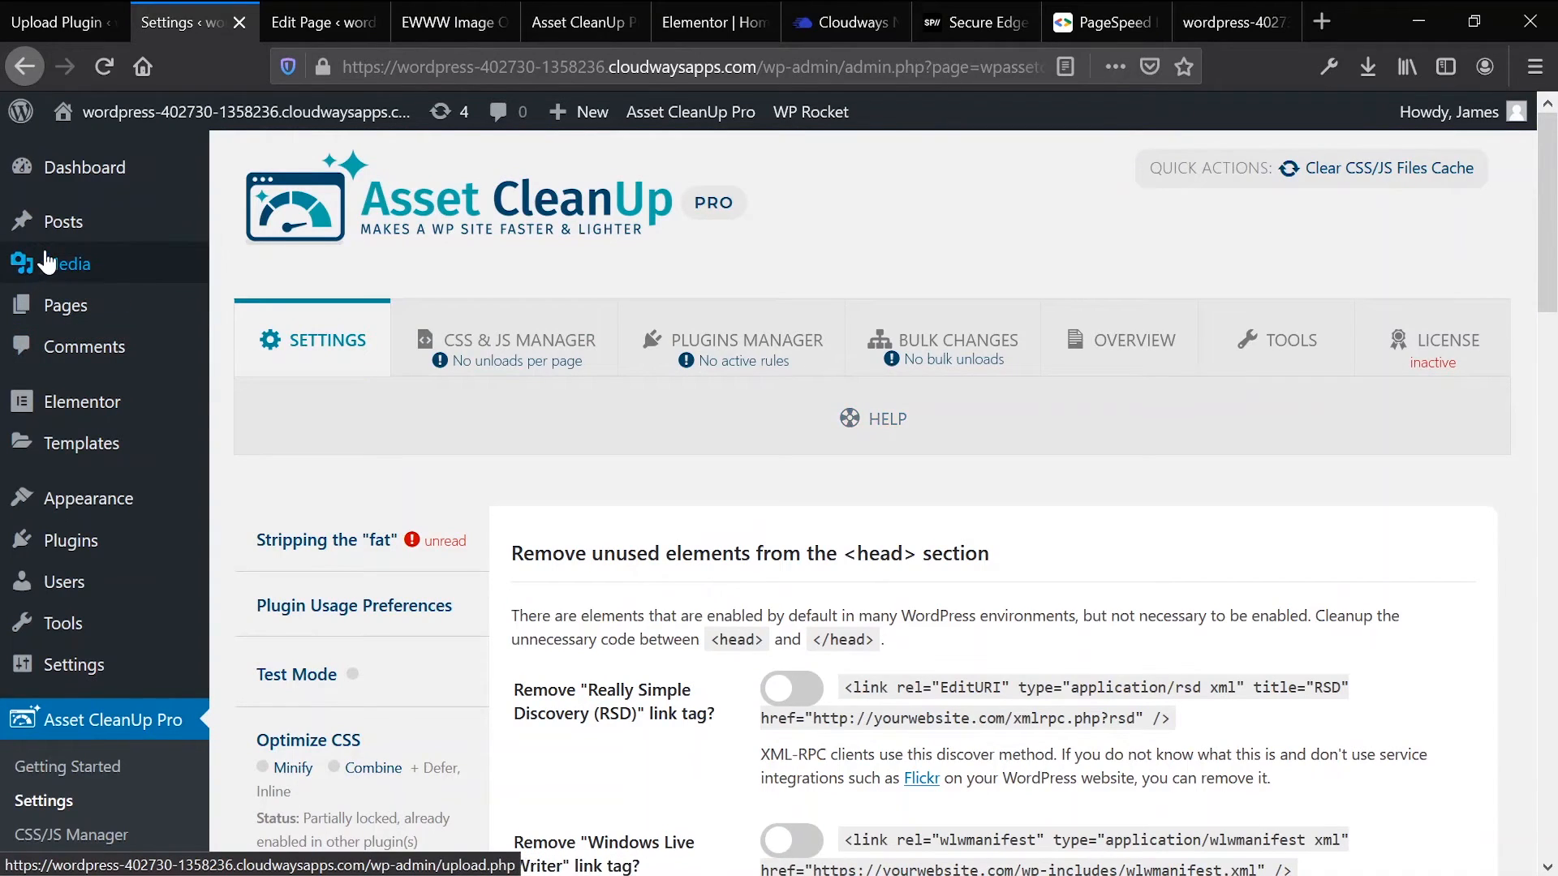
# Step: Open the Home page for editing and bring up its Asset CleanUp Pro CSS & JavaScript Manager list
pyautogui.moveTo(30, 246)
pyautogui.click(66, 305)
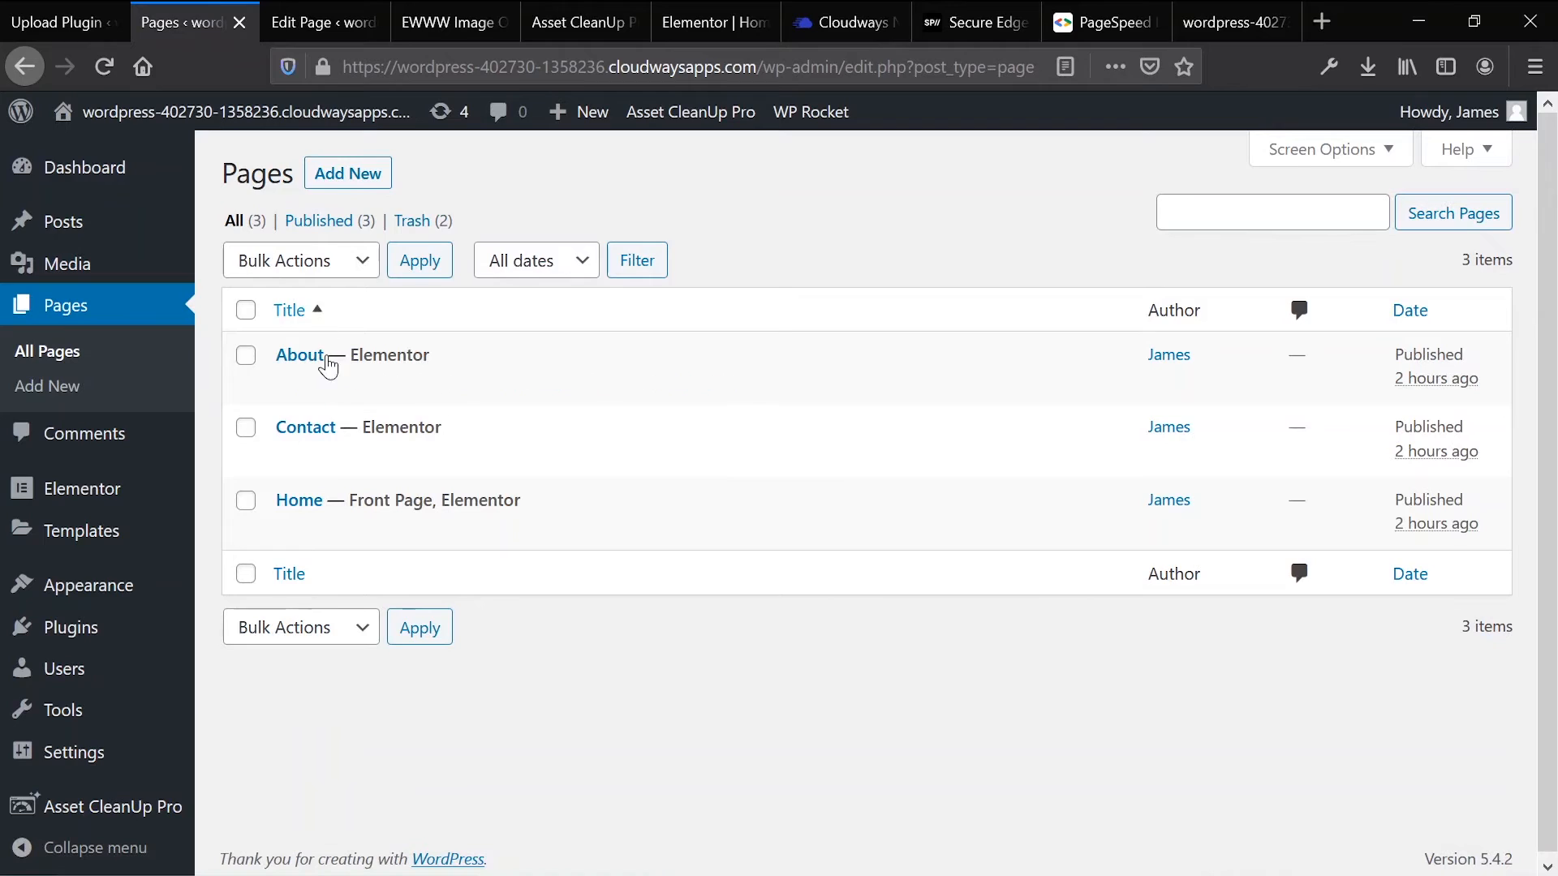
pyautogui.click(294, 537)
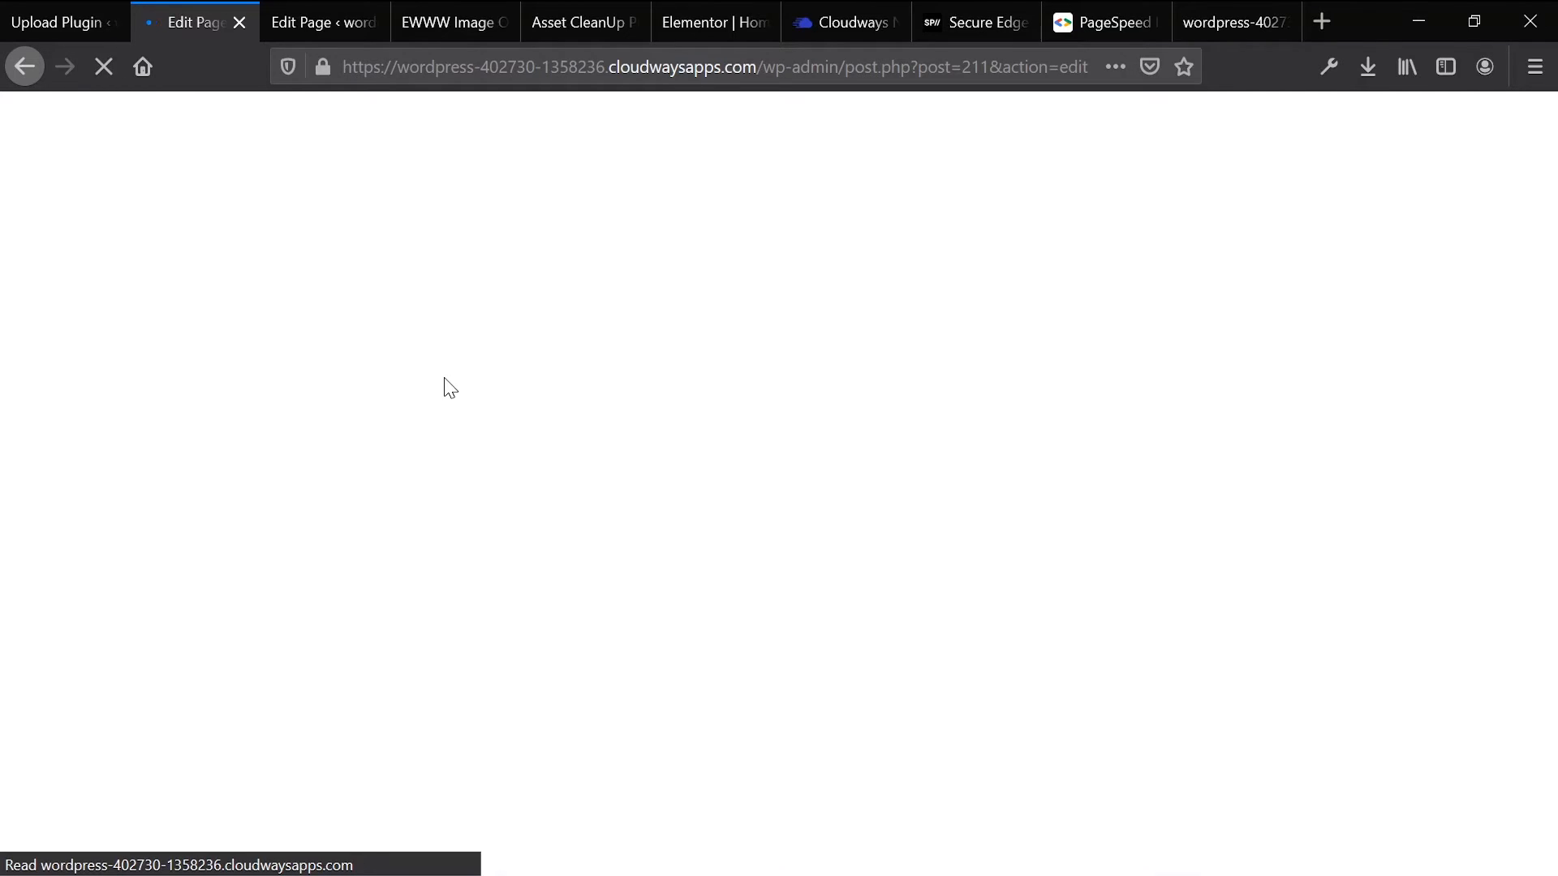
pyautogui.scroll(-7, 706, 389)
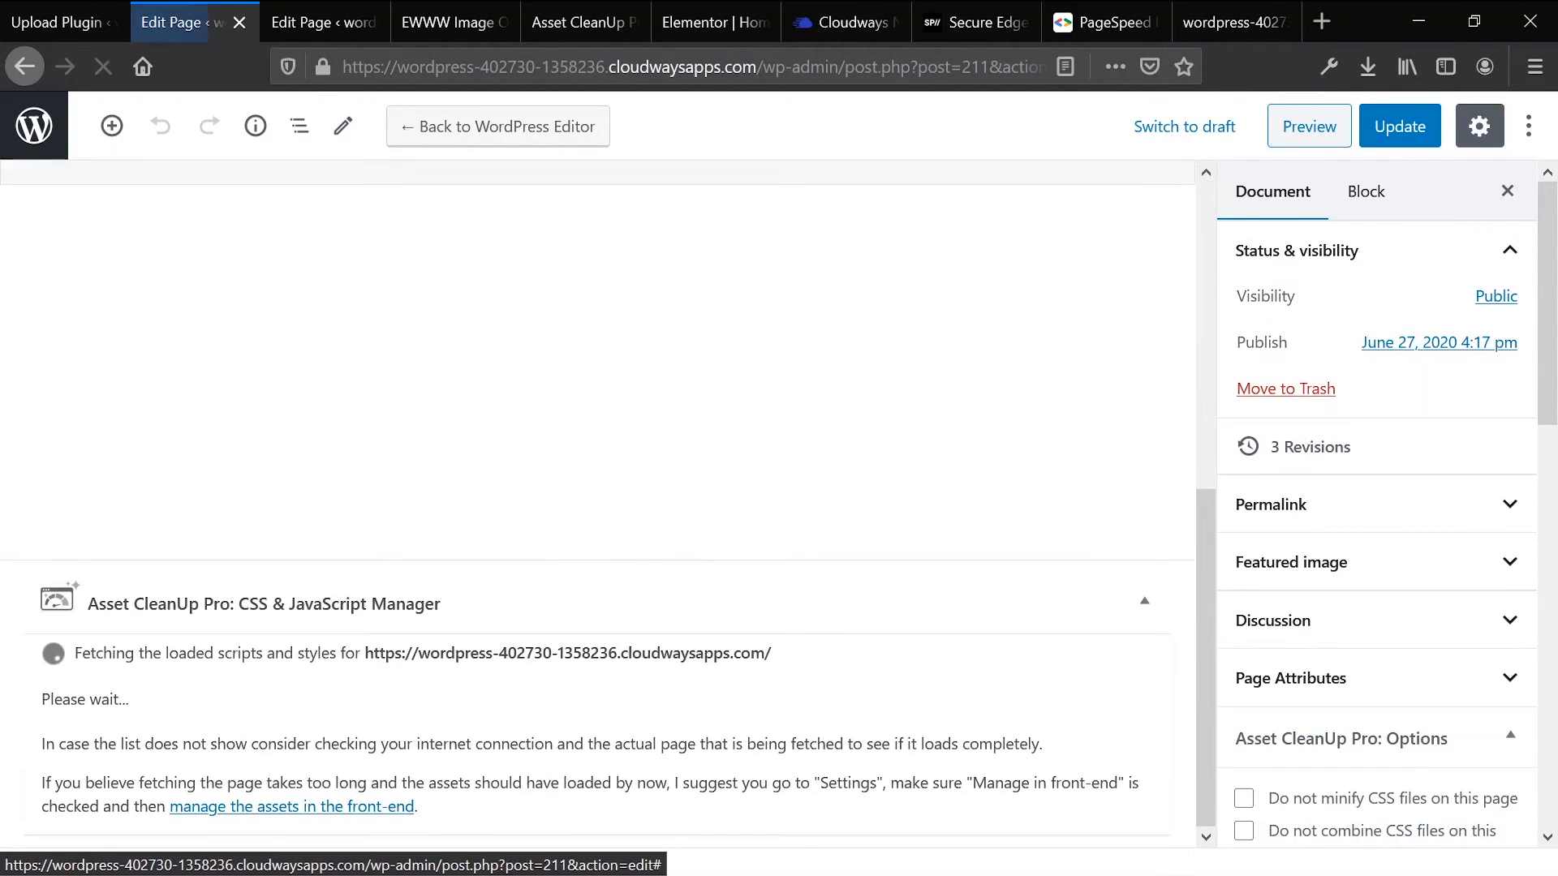
pyautogui.scroll(-4, 706, 390)
pyautogui.scroll(-15, 680, 378)
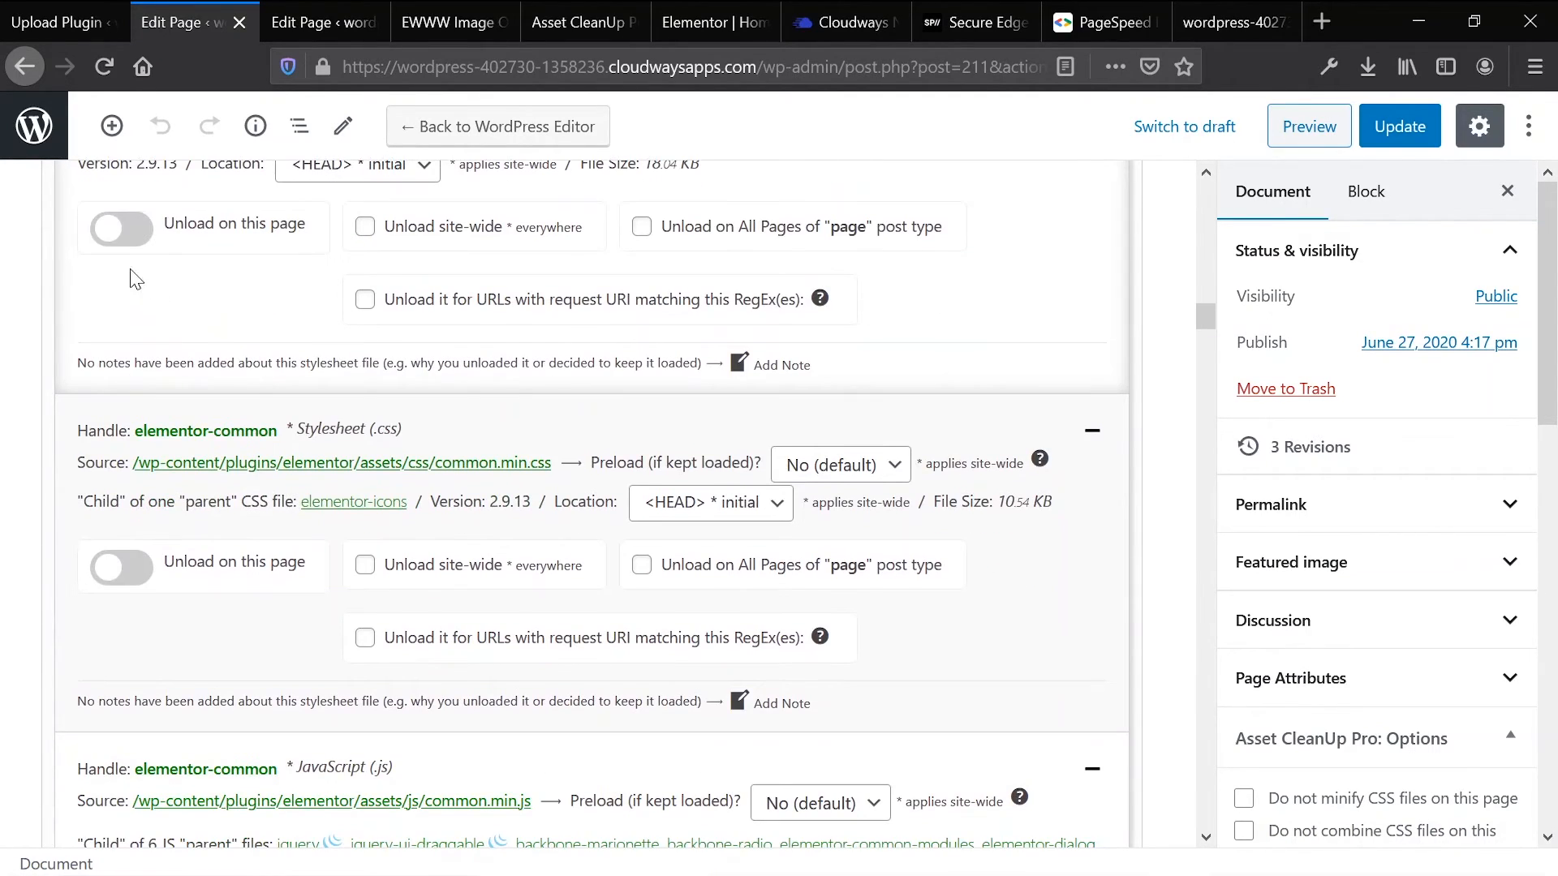
# Step: Try Unload on this page for the stylesheet above elementor-common, switch it back, and examine the Elementor assets down to elementor-waypoints
pyautogui.click(120, 234)
pyautogui.click(119, 234)
pyautogui.scroll(-8, 120, 233)
pyautogui.scroll(-10, 272, 403)
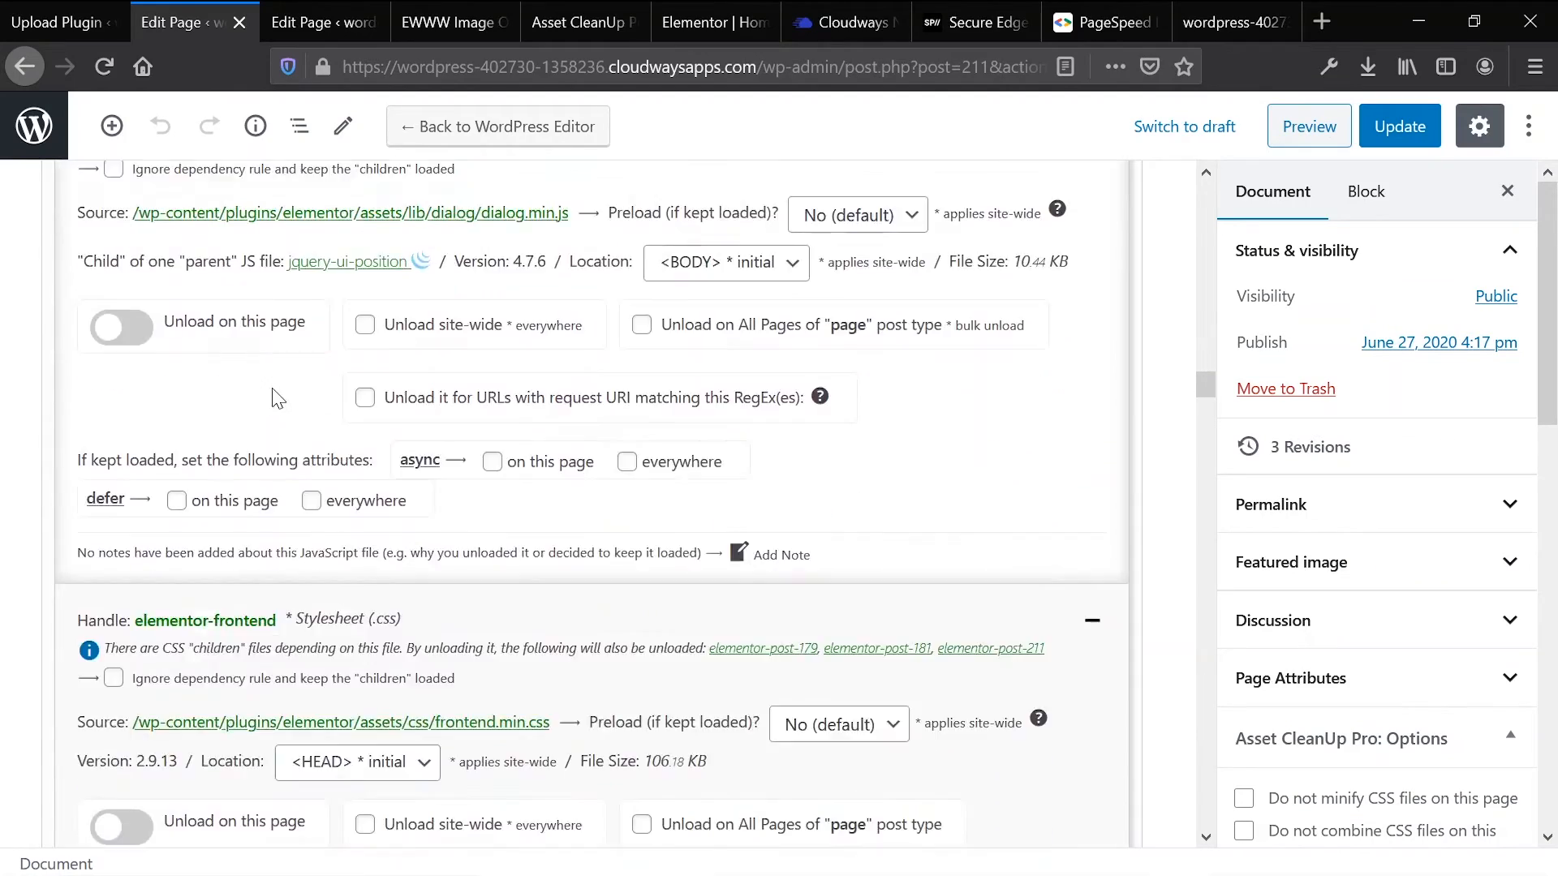
pyautogui.scroll(-10, 272, 403)
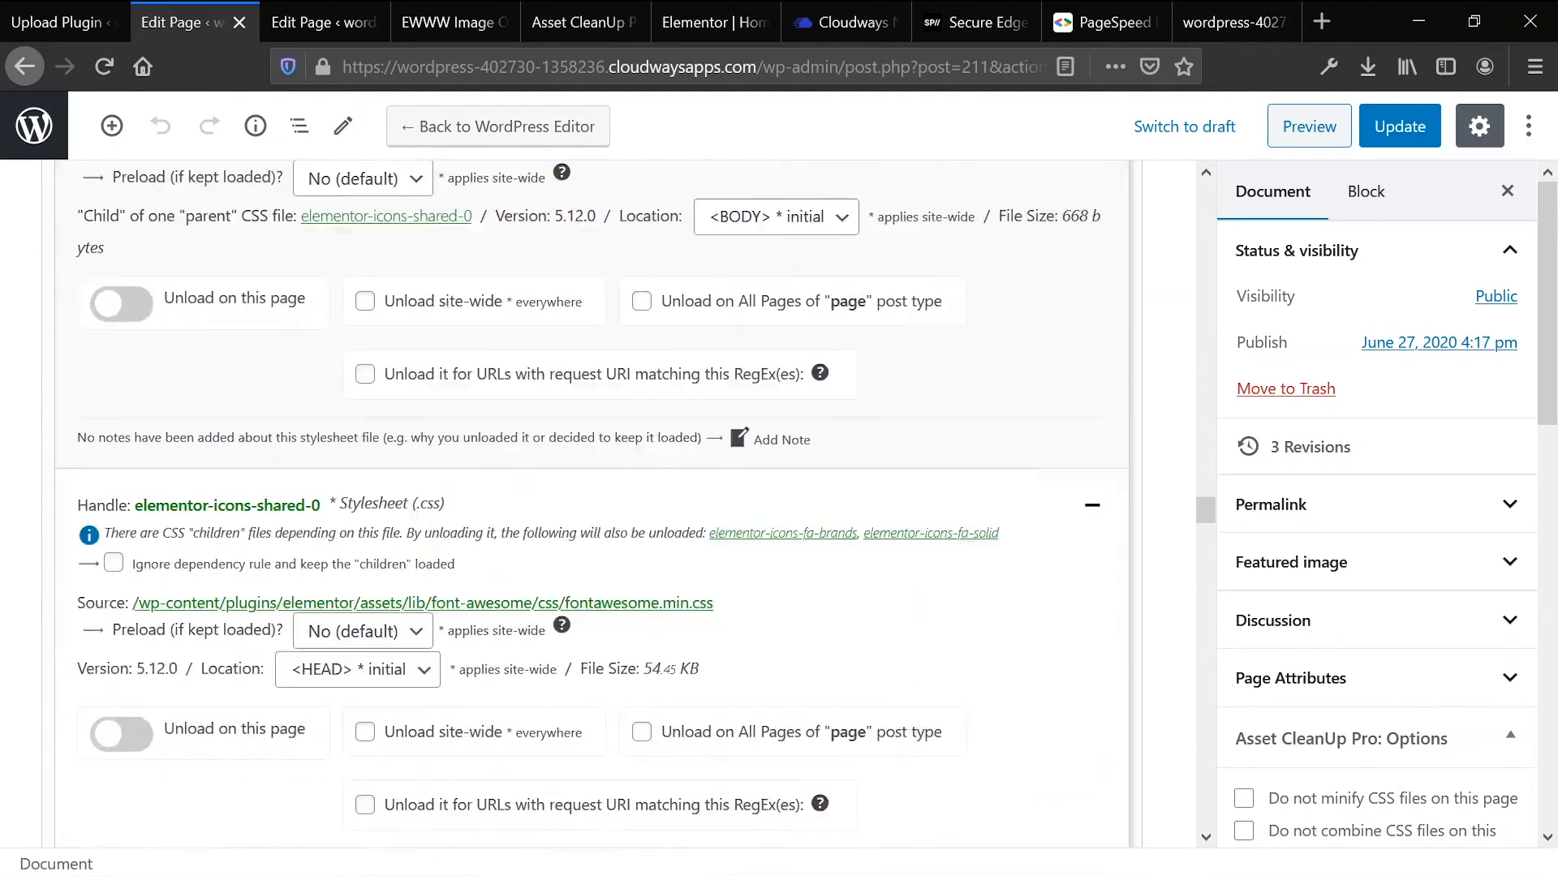
pyautogui.scroll(-10, 294, 426)
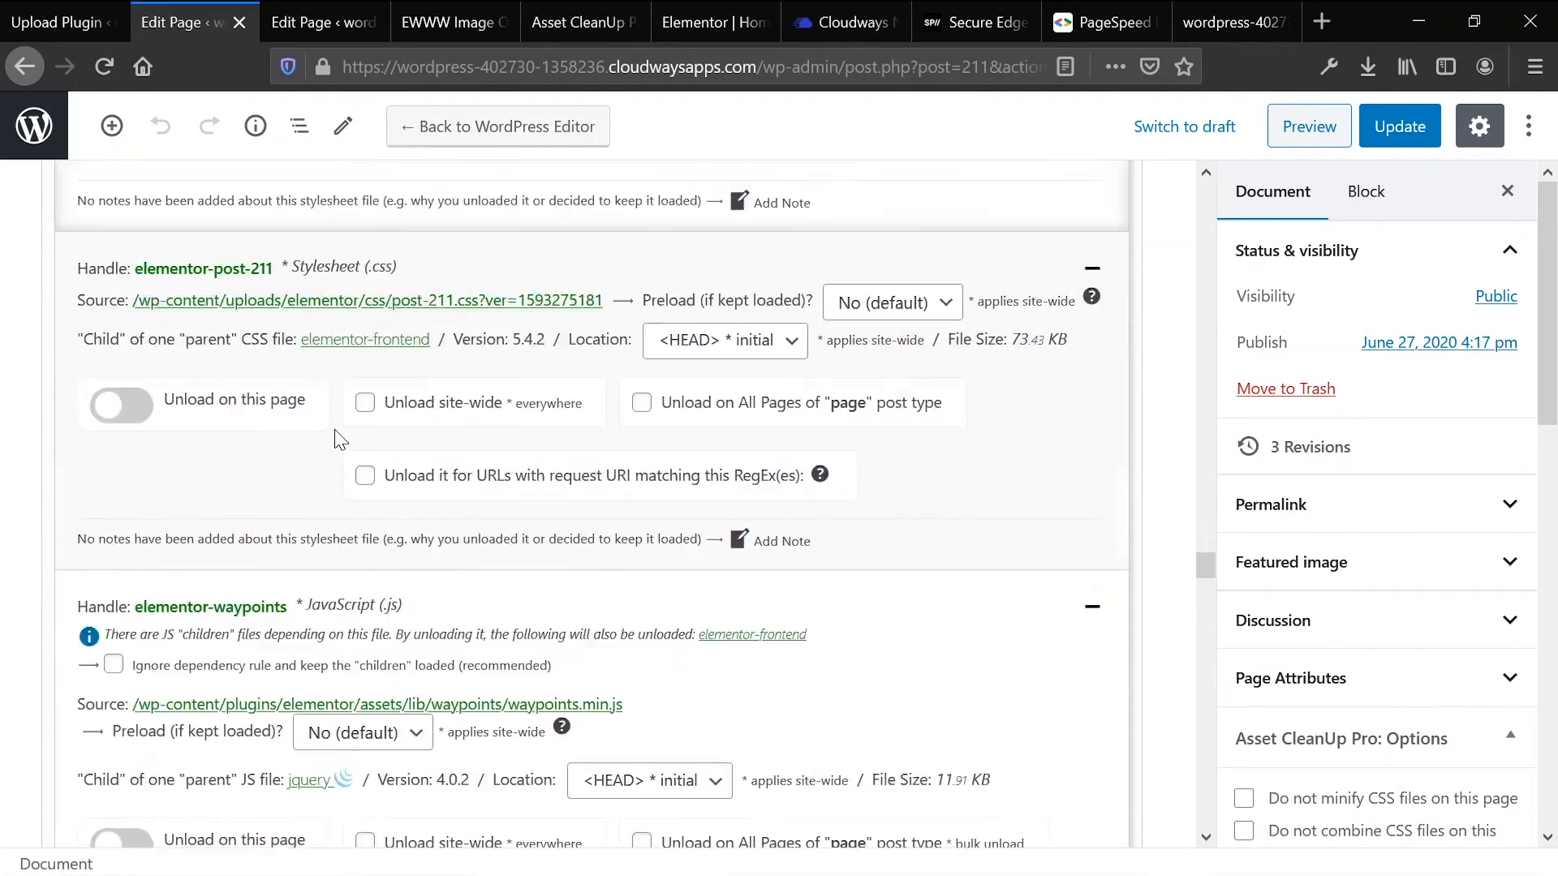
# Step: Examine the remaining Home page assets from Elementor and Elementor Pro through the Hello Elementor theme files to WordPress Core
pyautogui.scroll(-15, 338, 426)
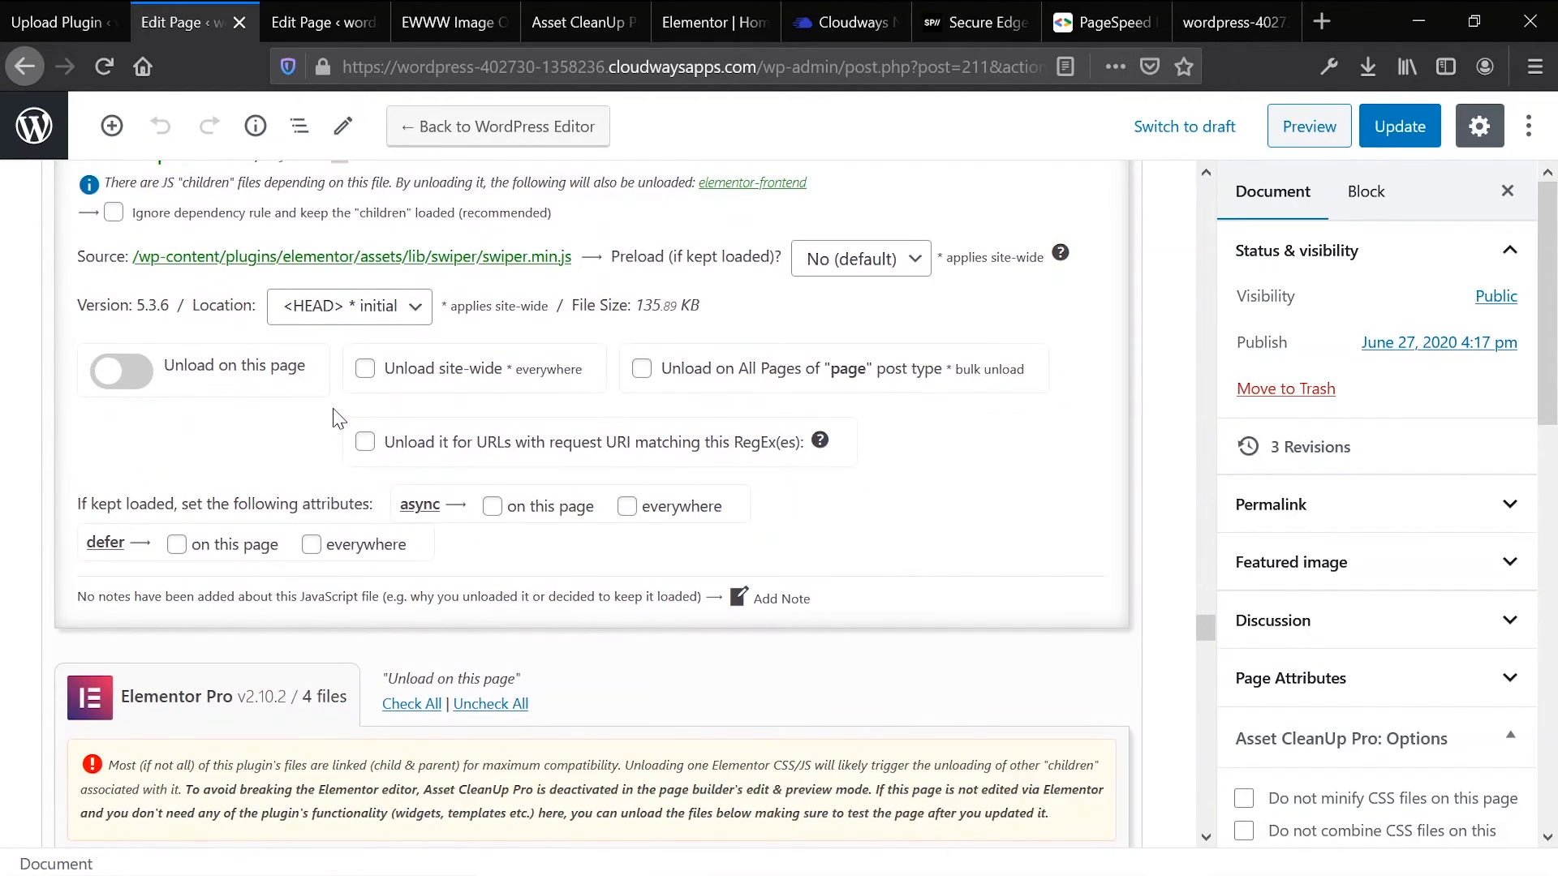
pyautogui.scroll(-10, 332, 411)
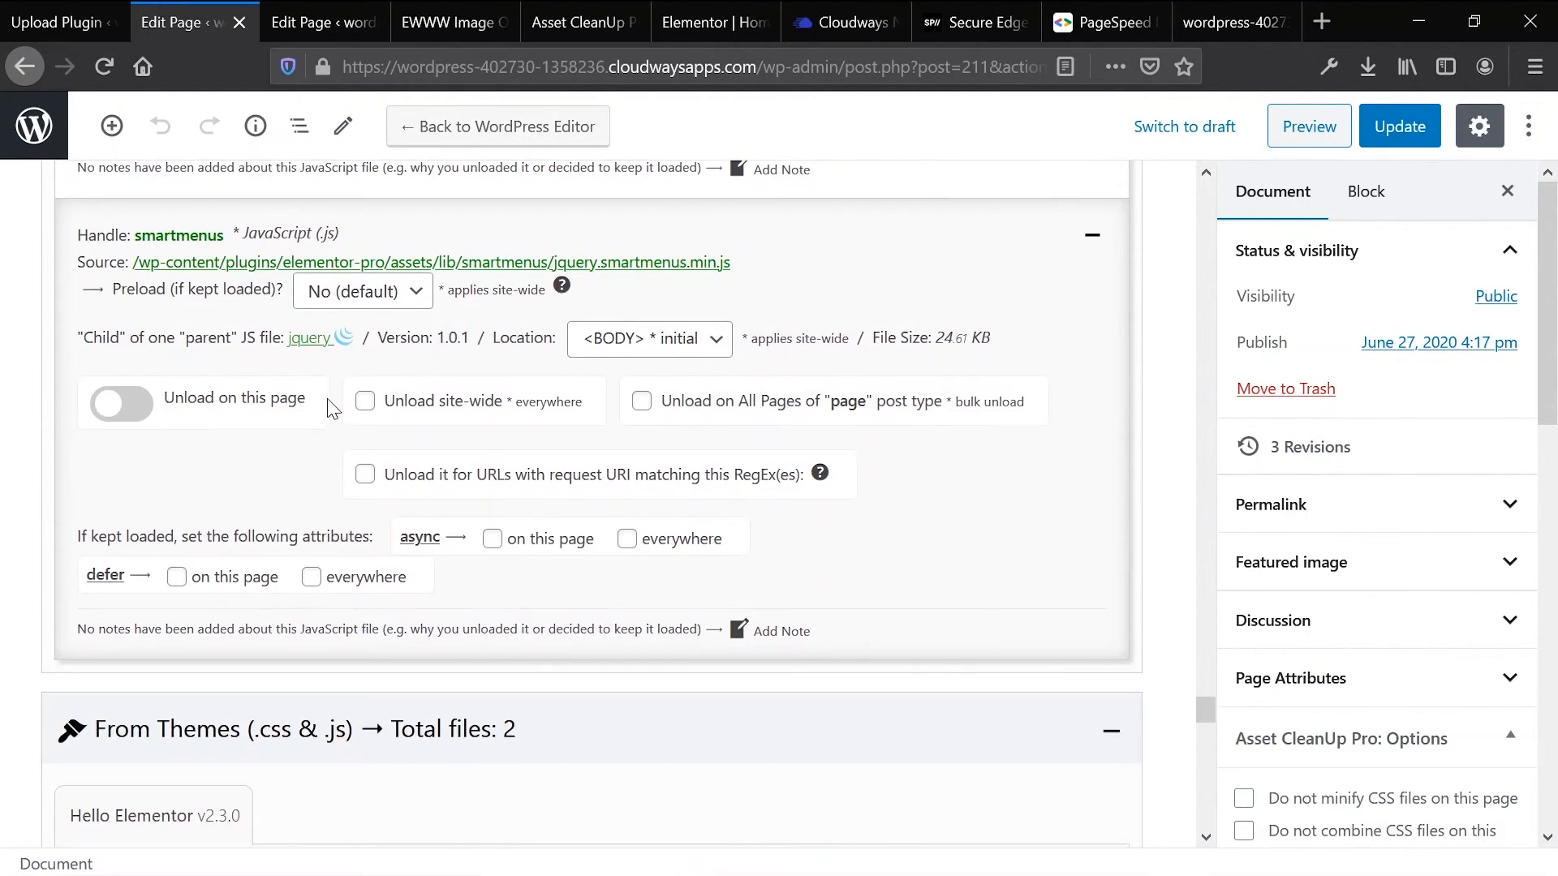
pyautogui.scroll(-6, 332, 410)
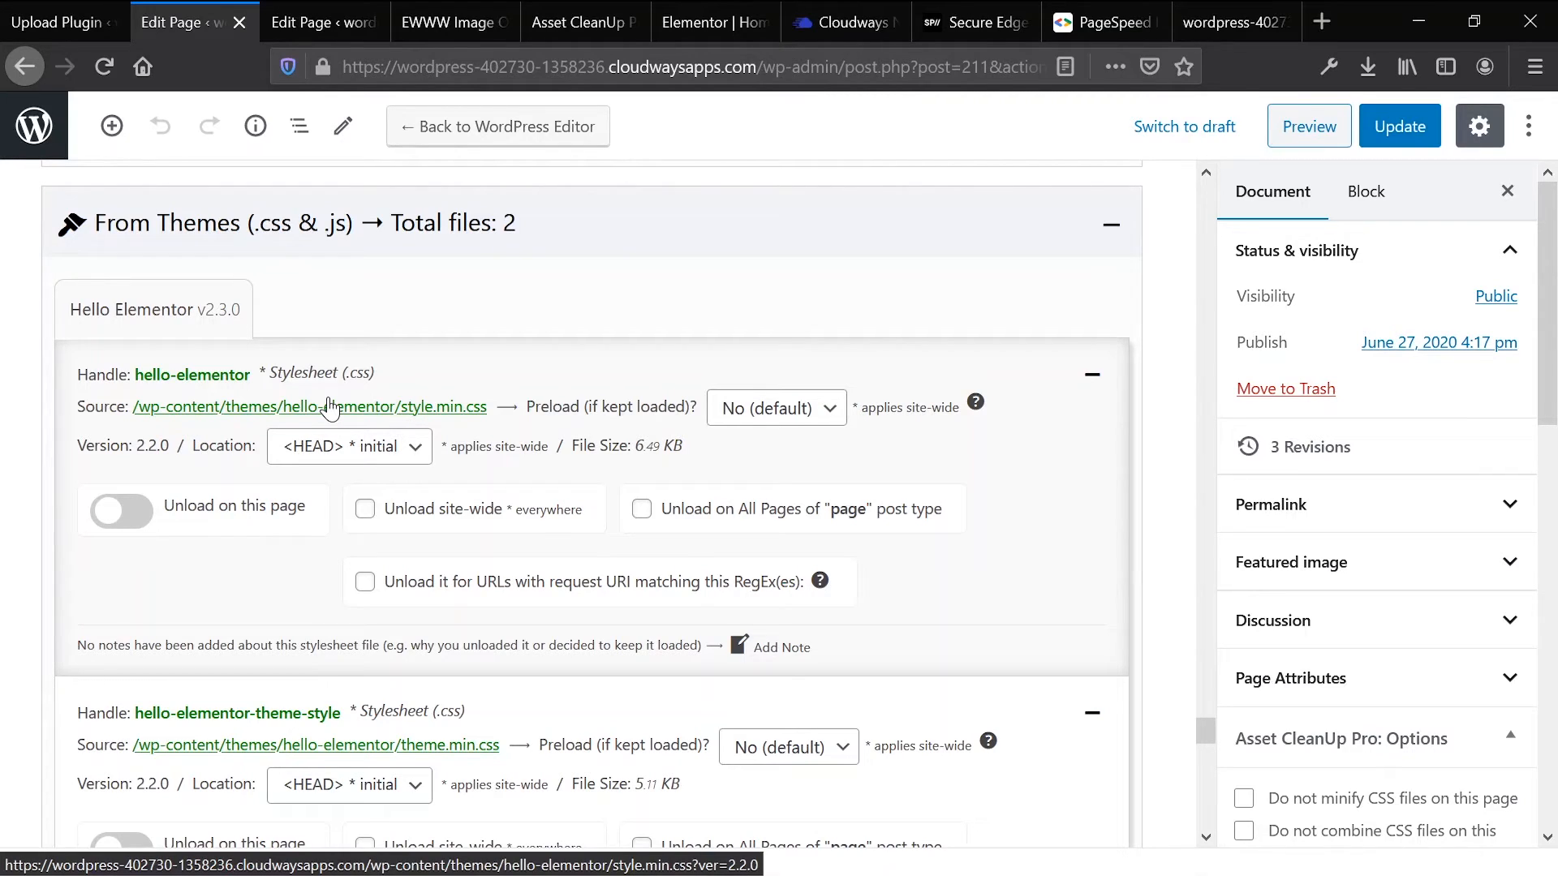
pyautogui.scroll(-10, 365, 519)
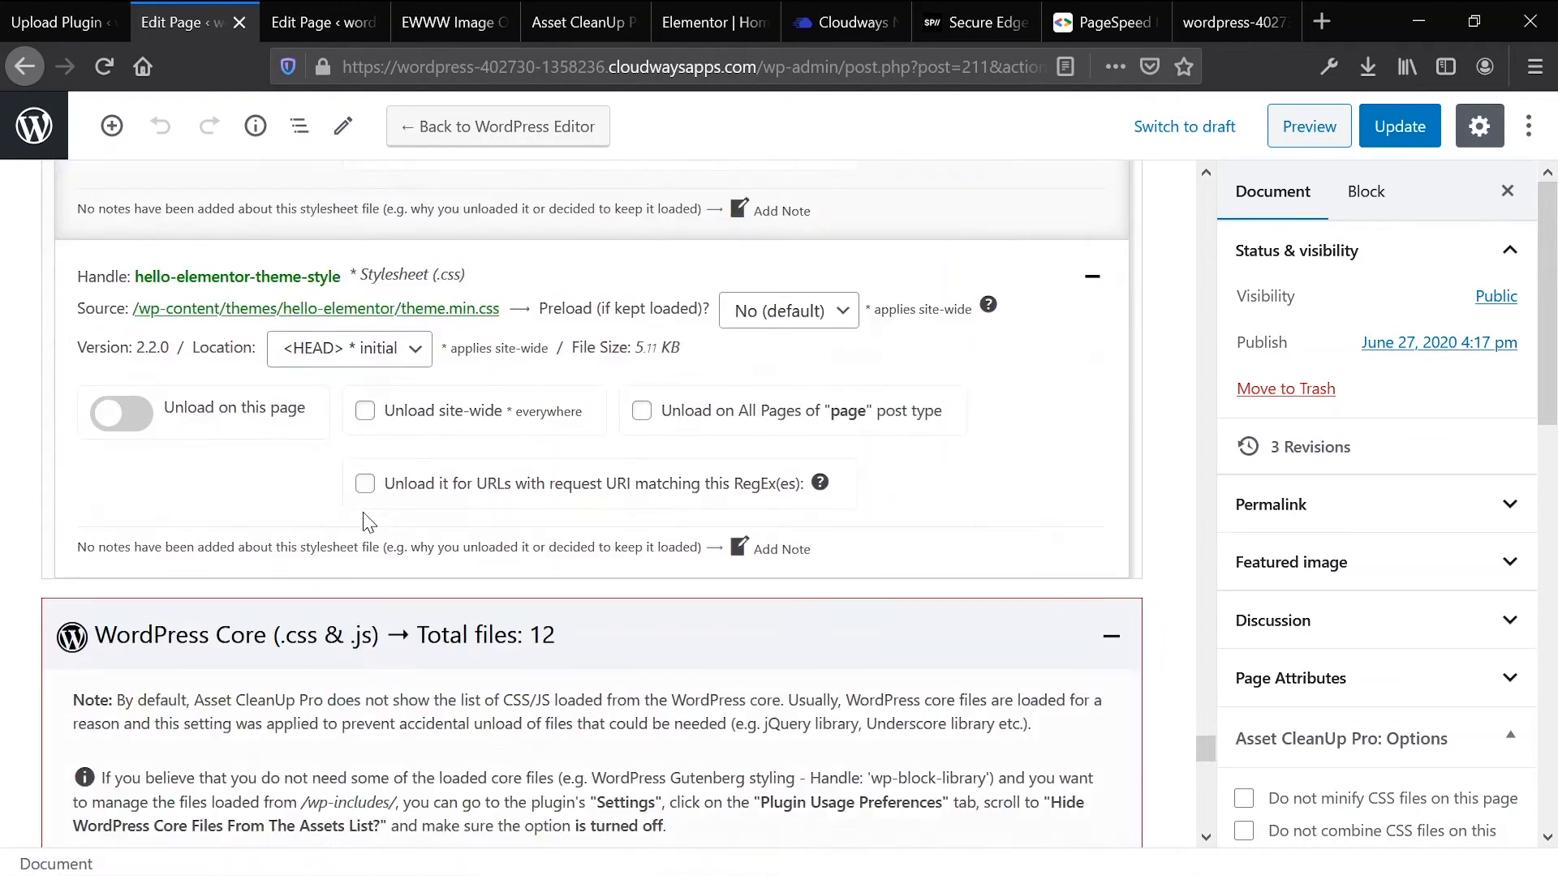
pyautogui.scroll(10, 592, 503)
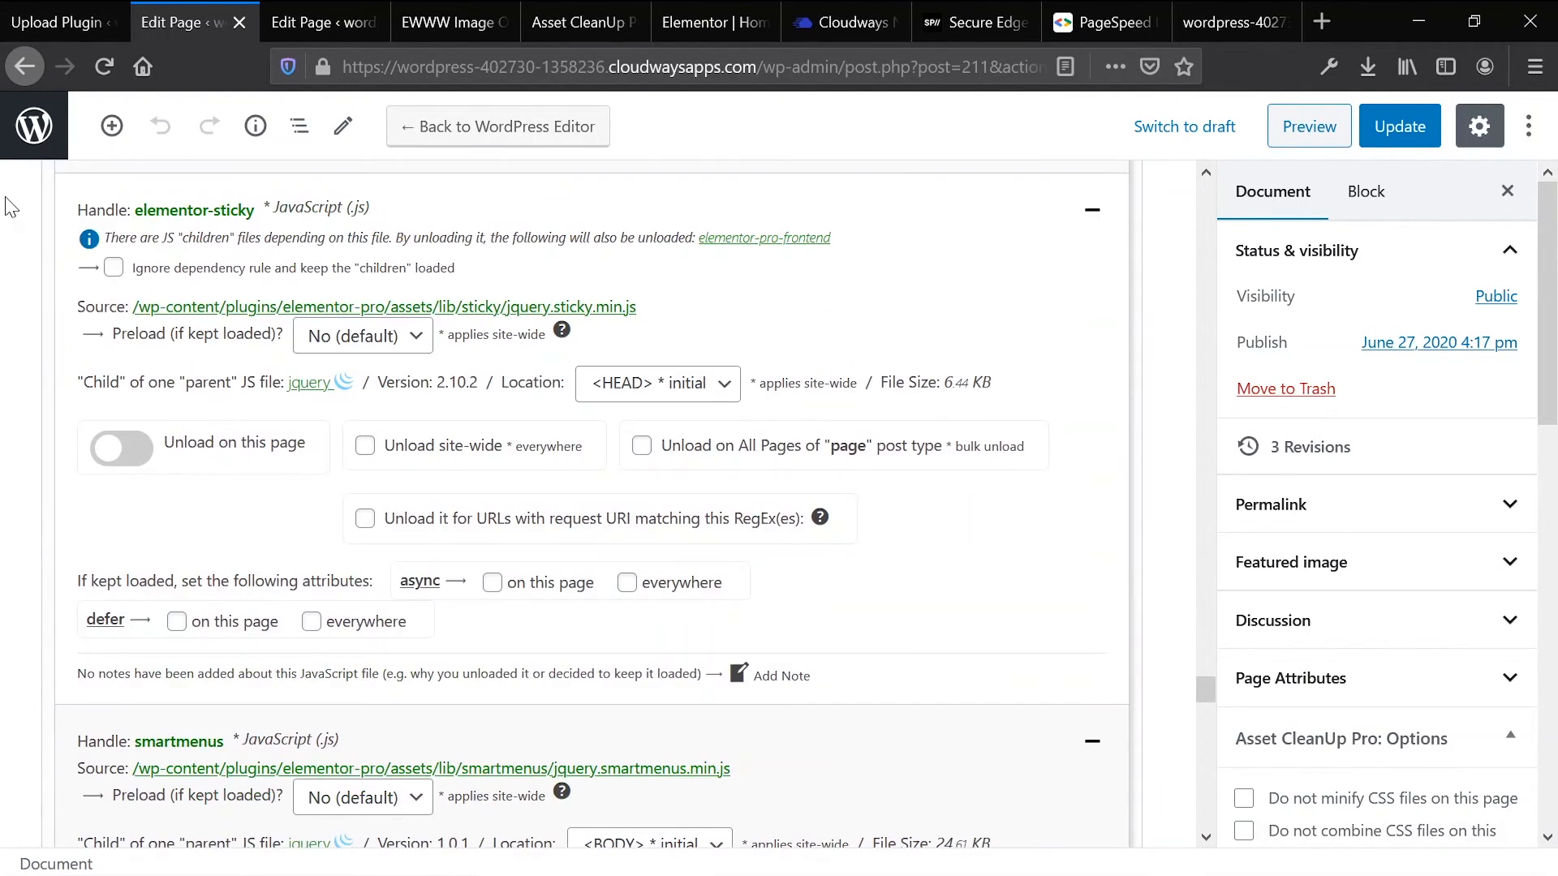
# Step: Leave the page editor, load the site's front page from its root address beside the PageSpeed Insights tab, and look it over
pyautogui.click(31, 127)
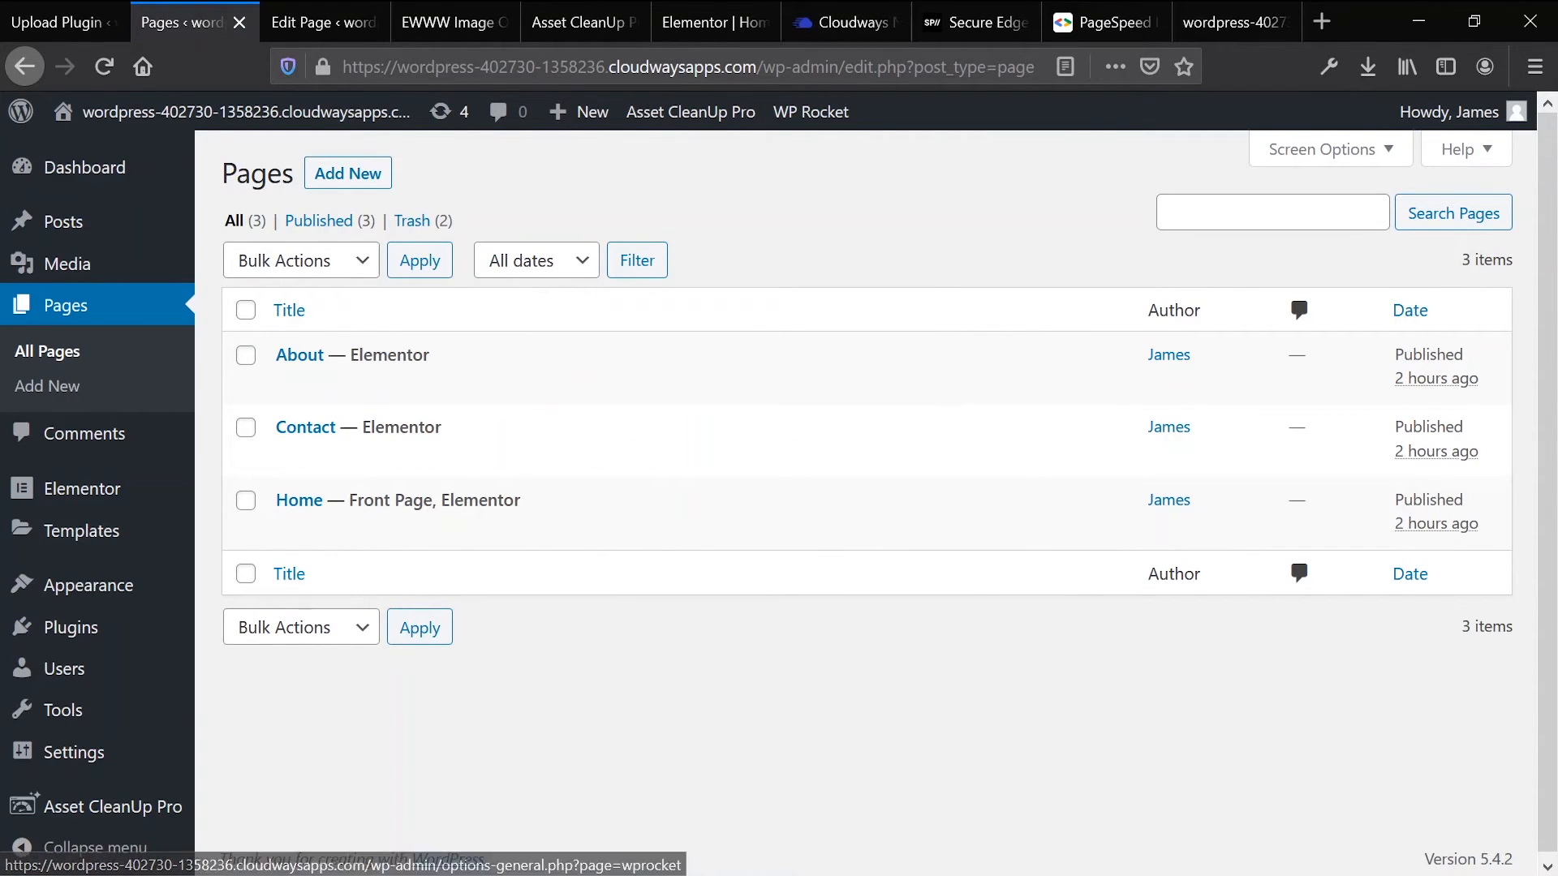
pyautogui.moveTo(757, 68); pyautogui.dragTo(1040, 69)
pyautogui.press('BackSpace')
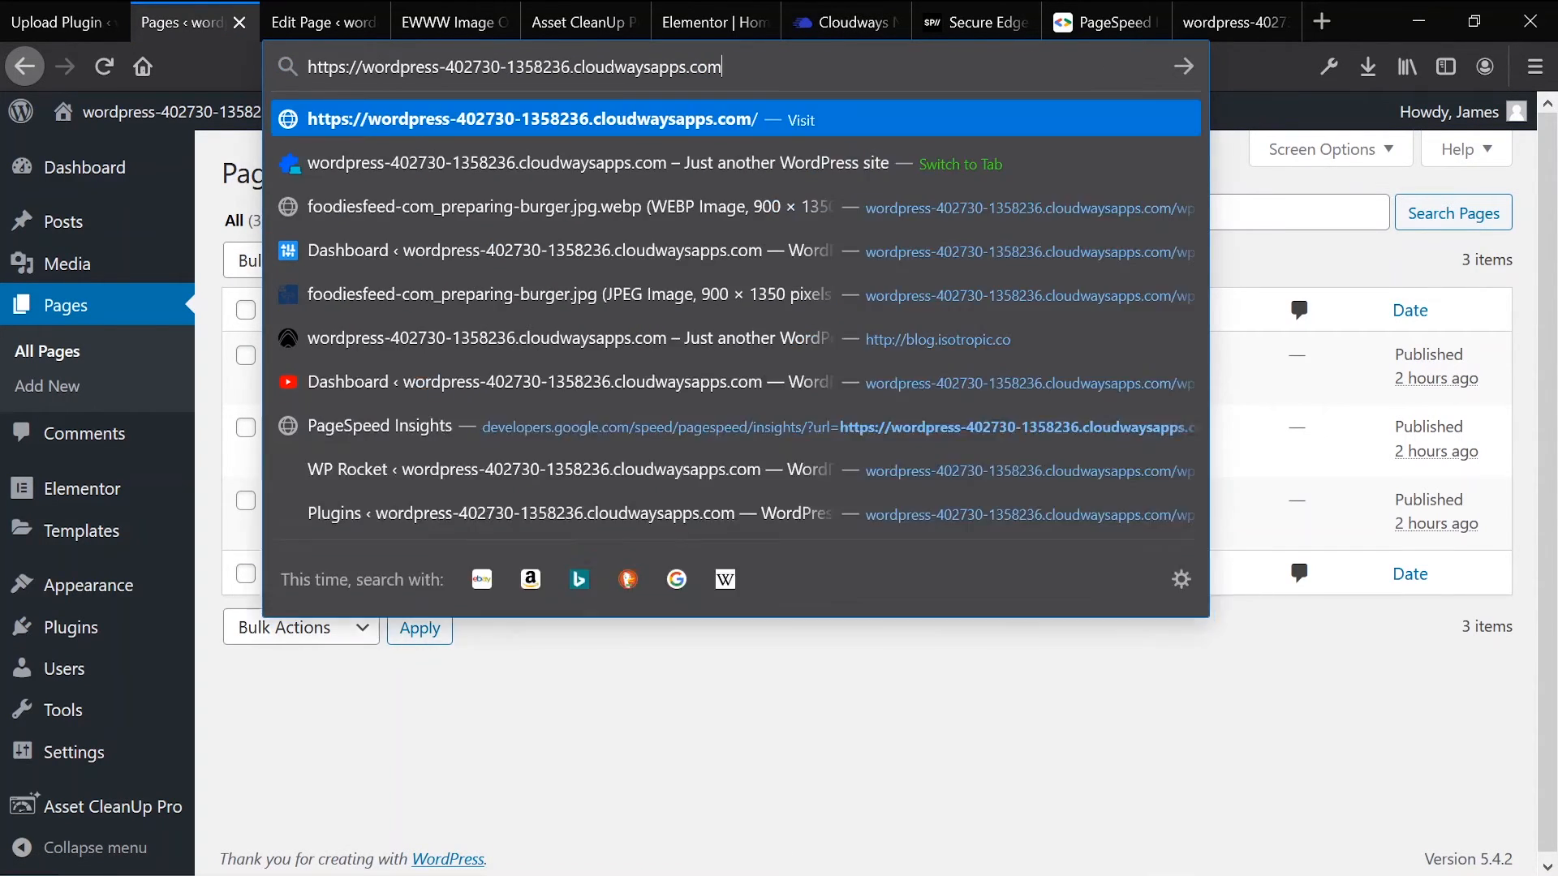
pyautogui.press('Return')
pyautogui.click(891, 260)
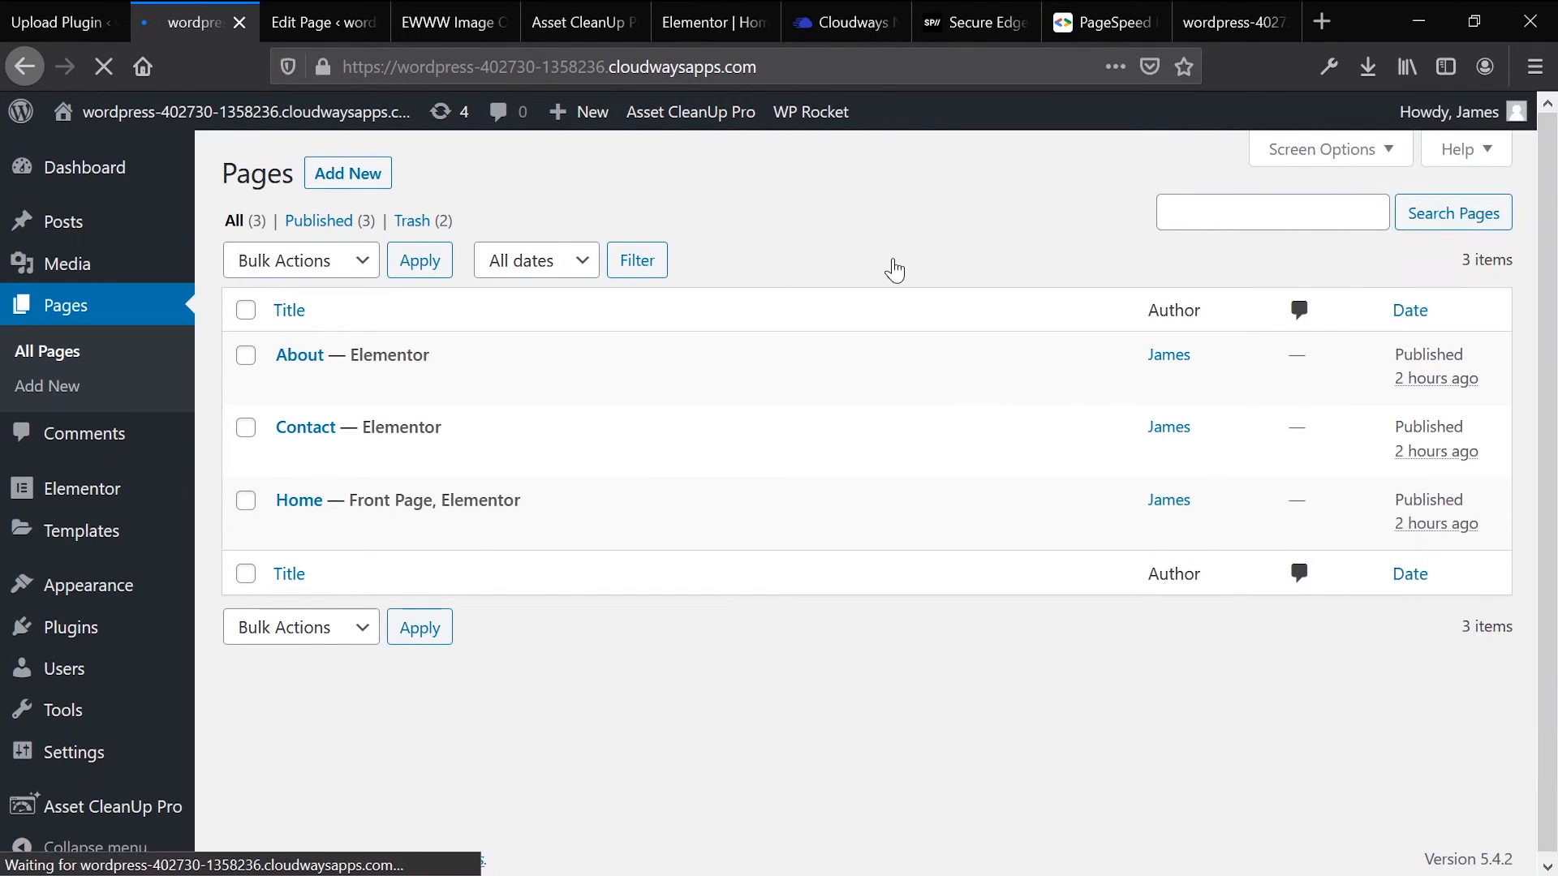
pyautogui.moveTo(176, 10); pyautogui.dragTo(955, 7)
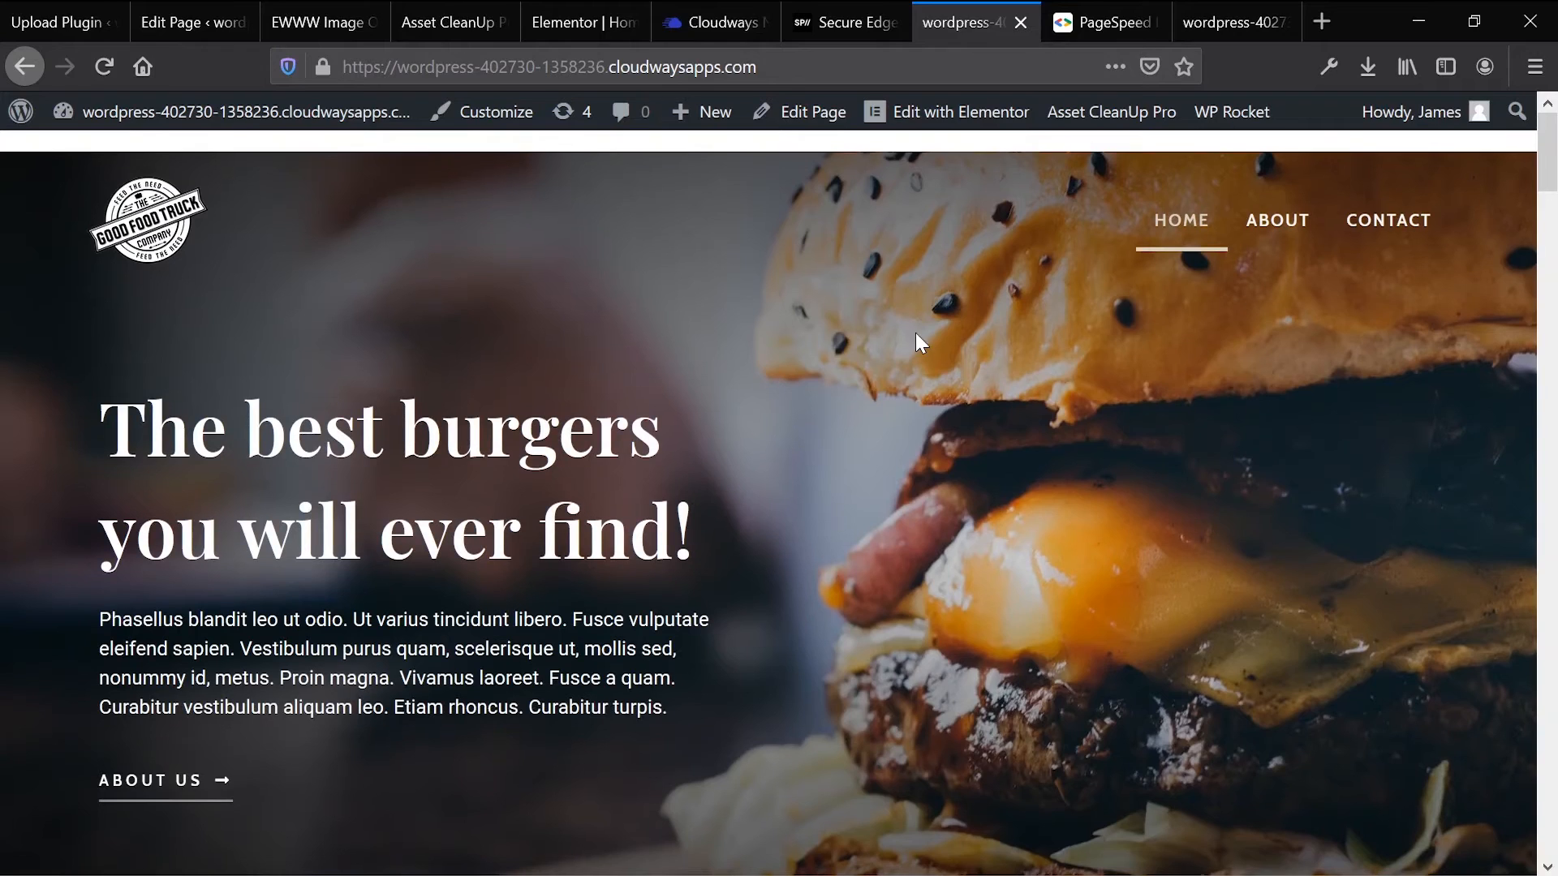
pyautogui.scroll(-7, 915, 332)
pyautogui.scroll(-10, 916, 339)
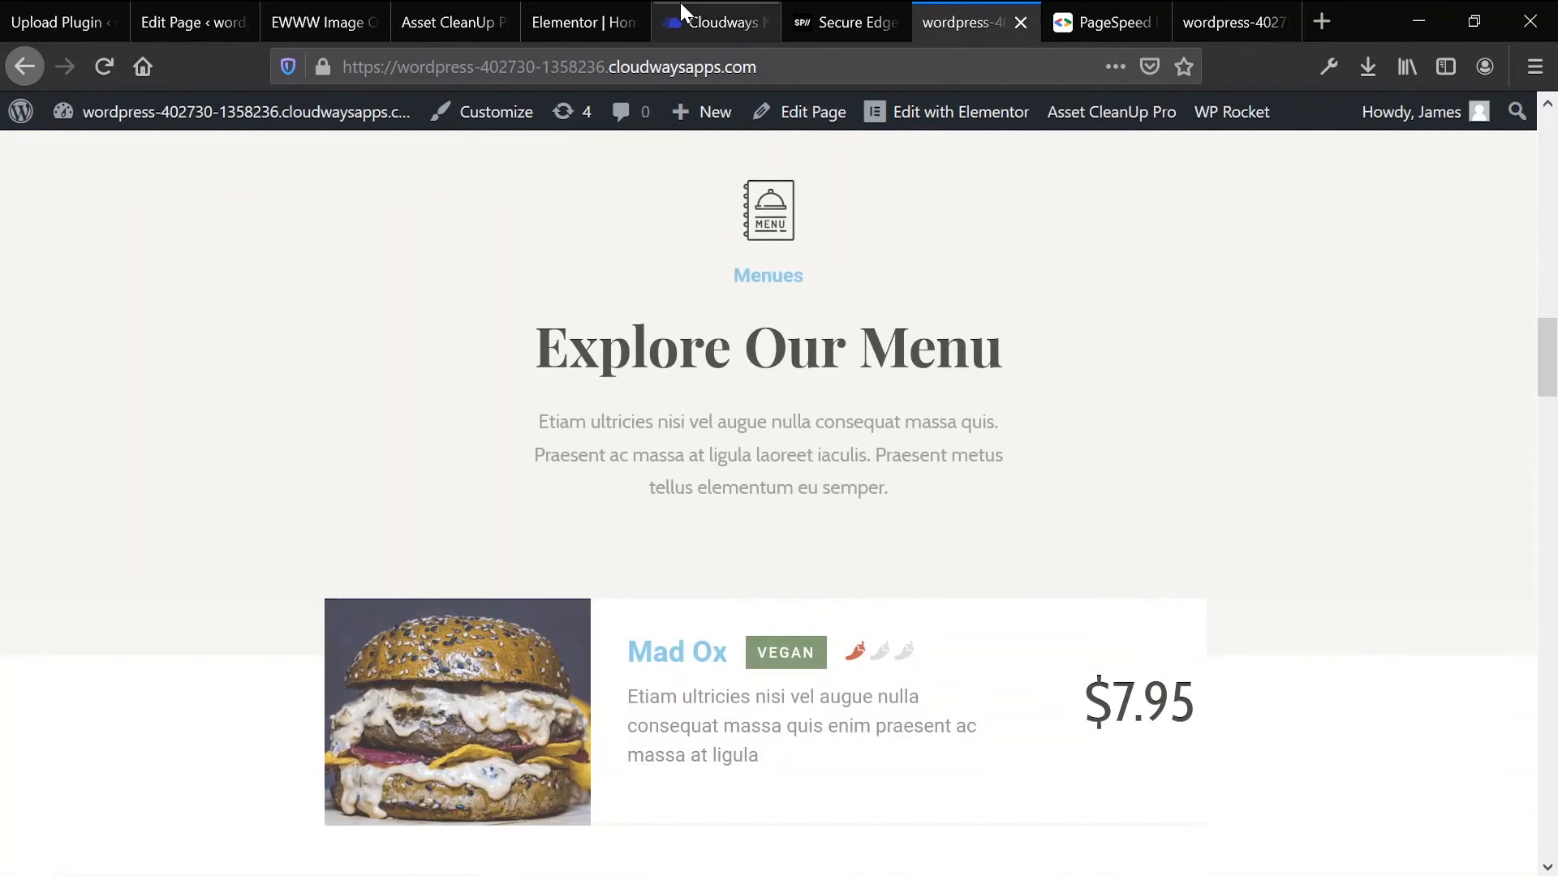
# Step: Open the Elementor Speed Tutorial application's Access Details in Cloudways, and check the Elementor editor in between
pyautogui.click(719, 12)
pyautogui.scroll(2, 709, 300)
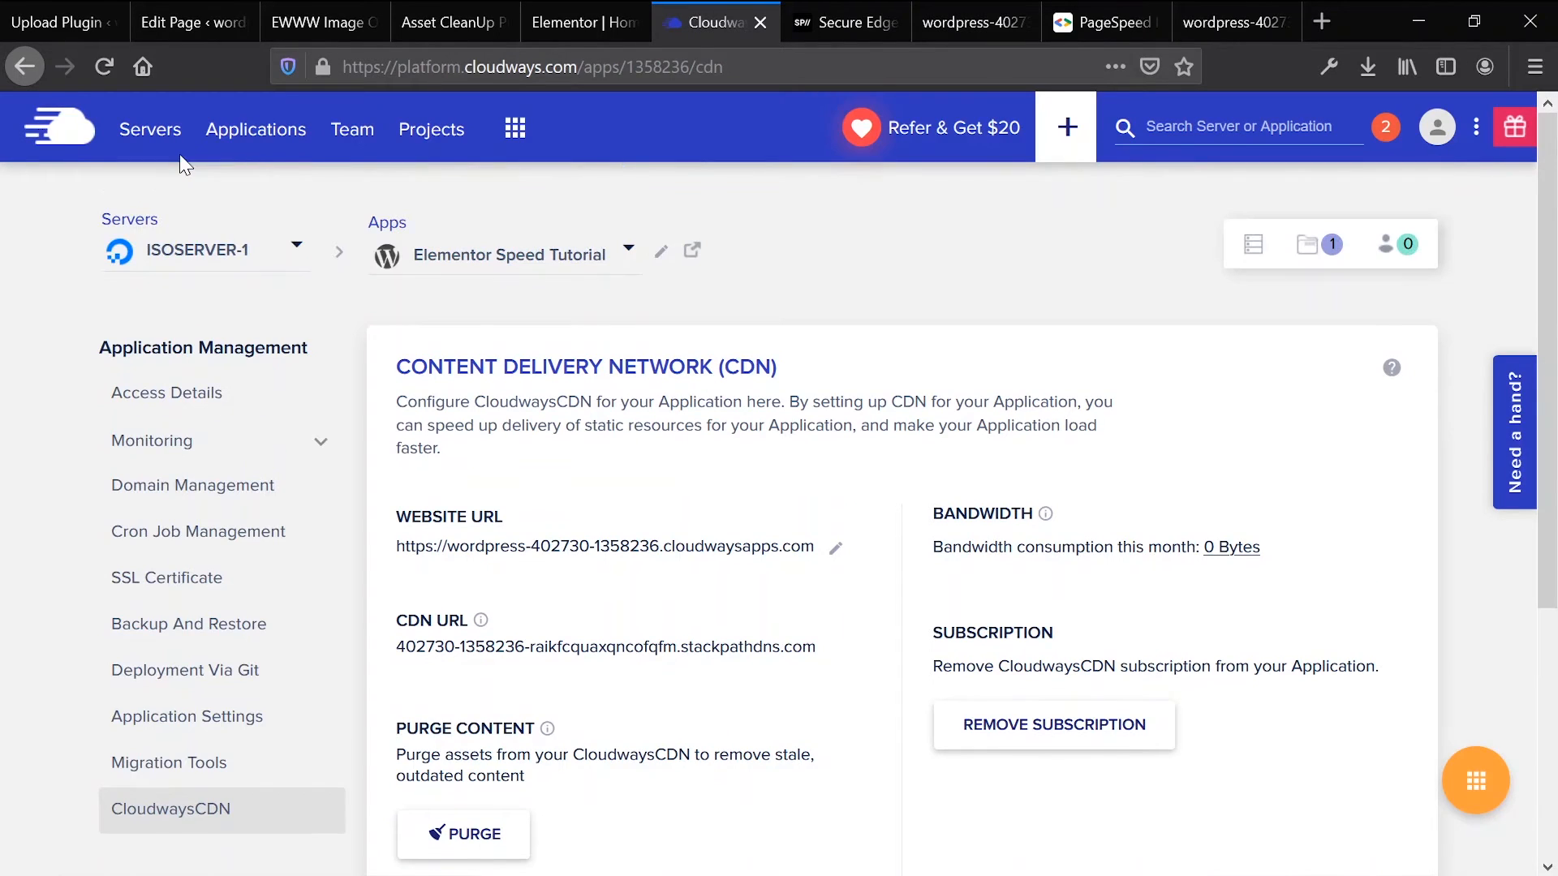
pyautogui.click(183, 392)
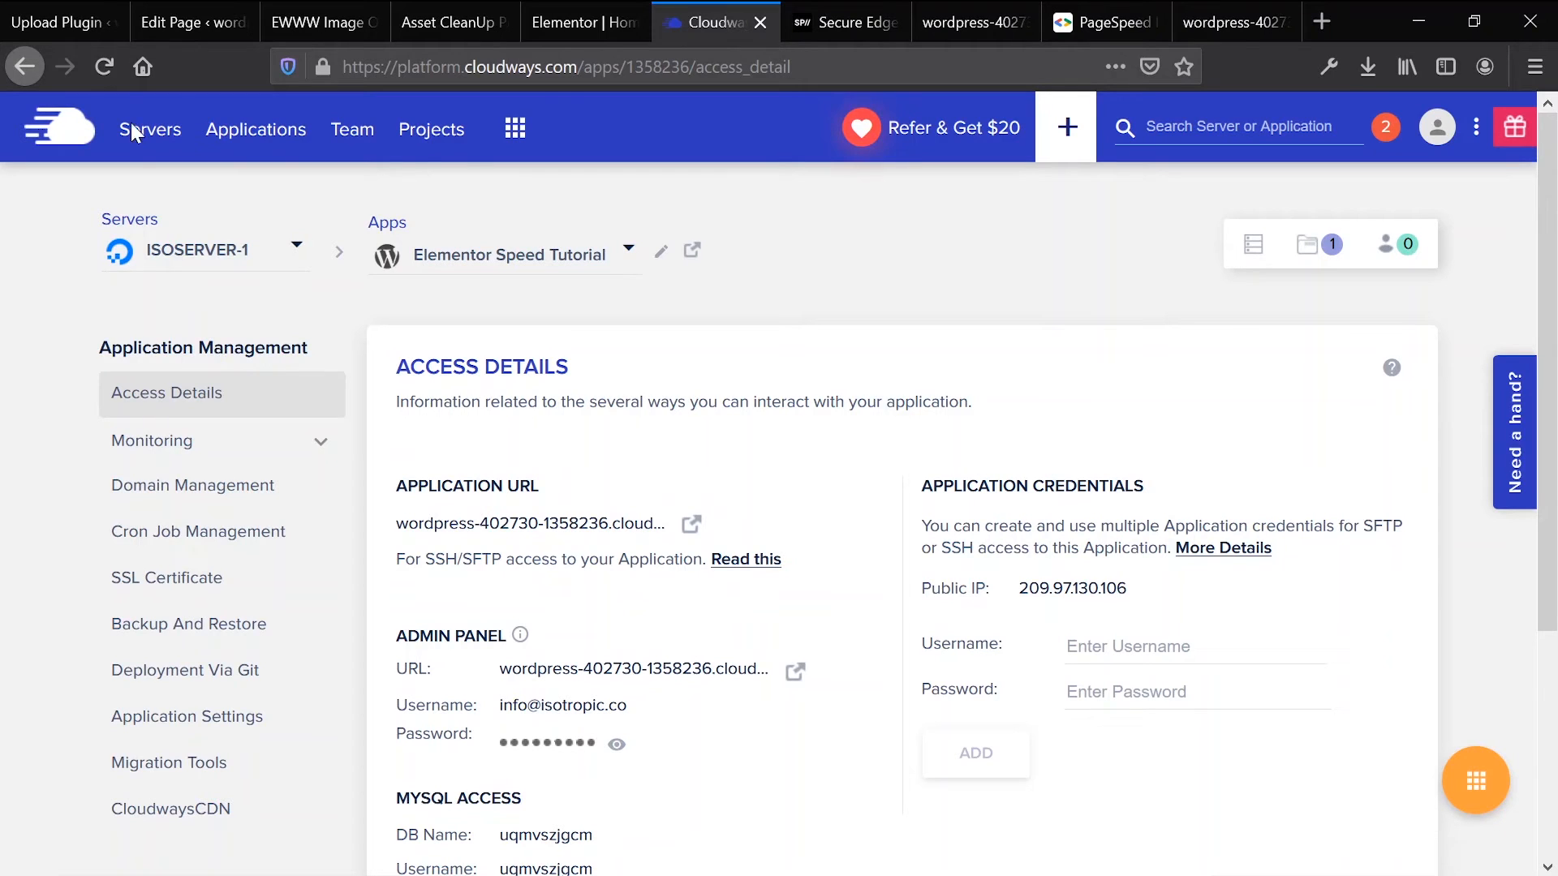
pyautogui.click(520, 21)
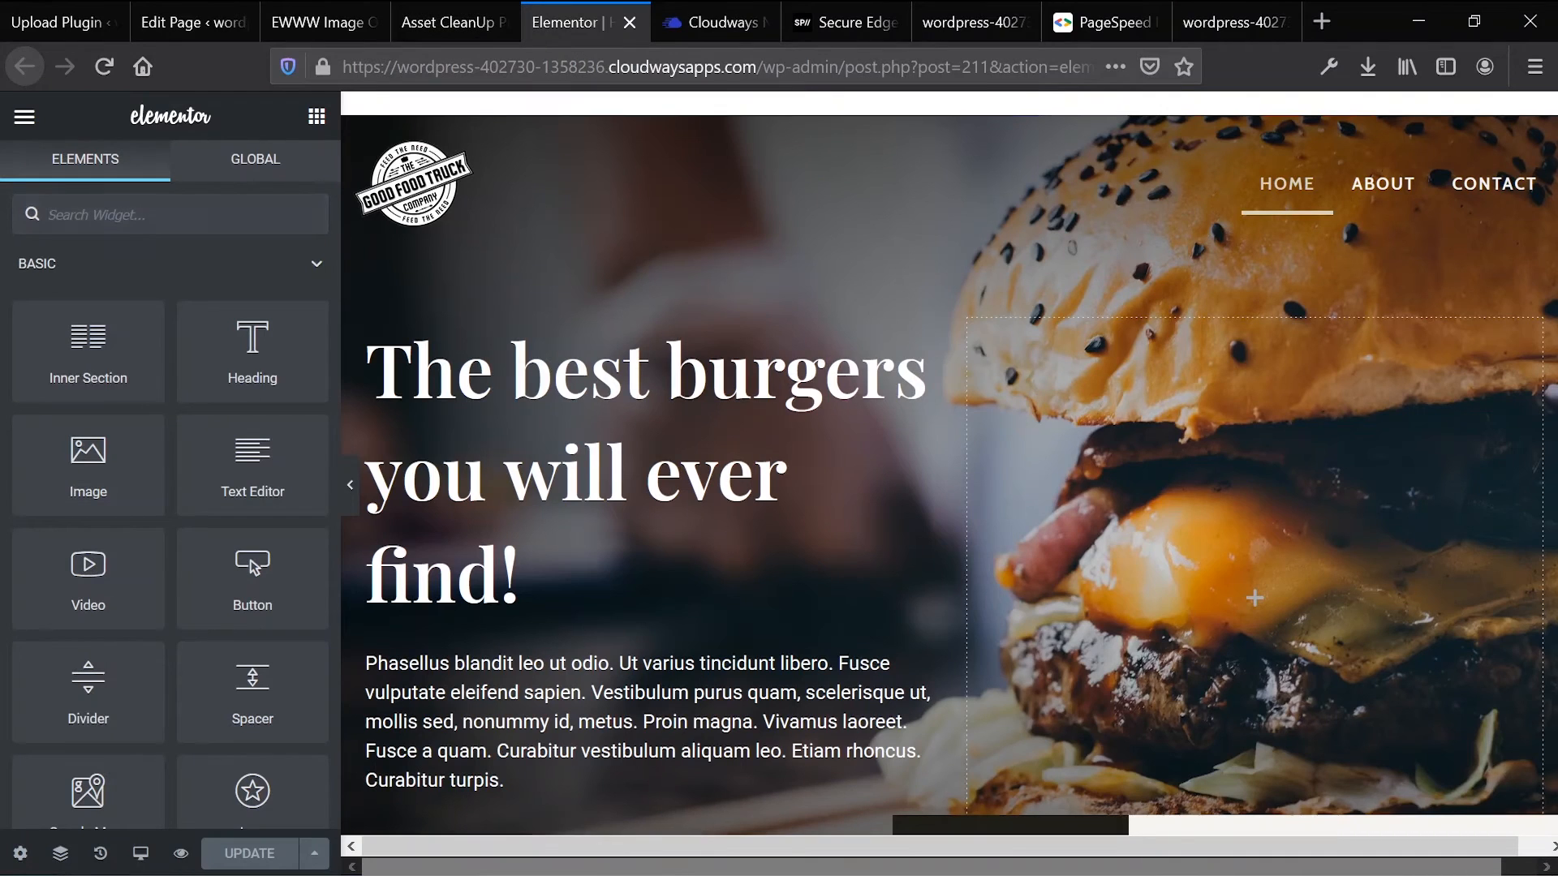
pyautogui.click(667, 64)
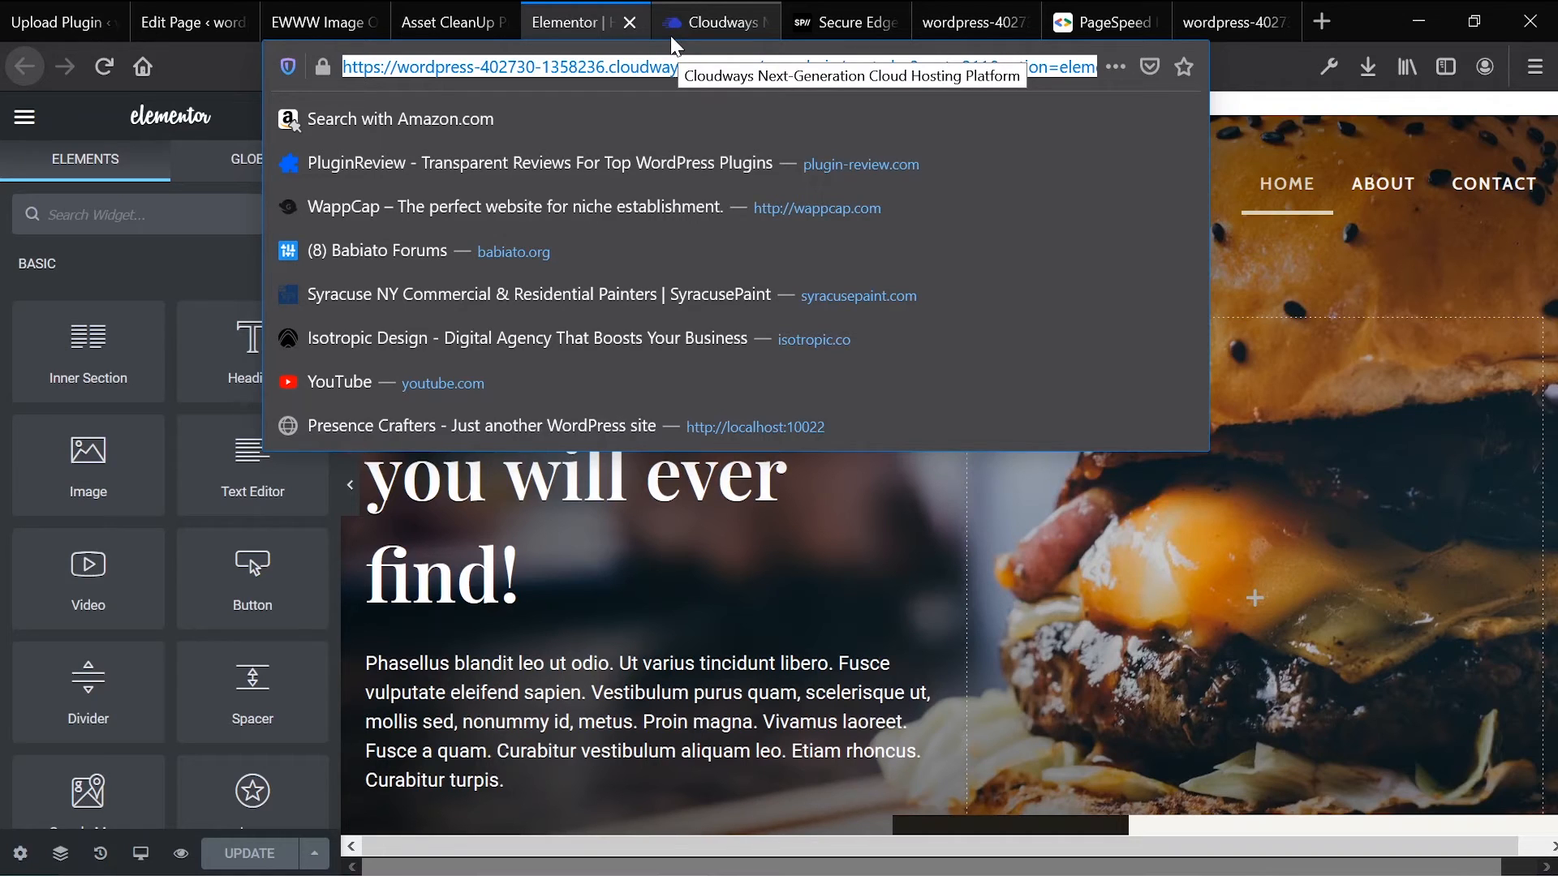
pyautogui.click(698, 20)
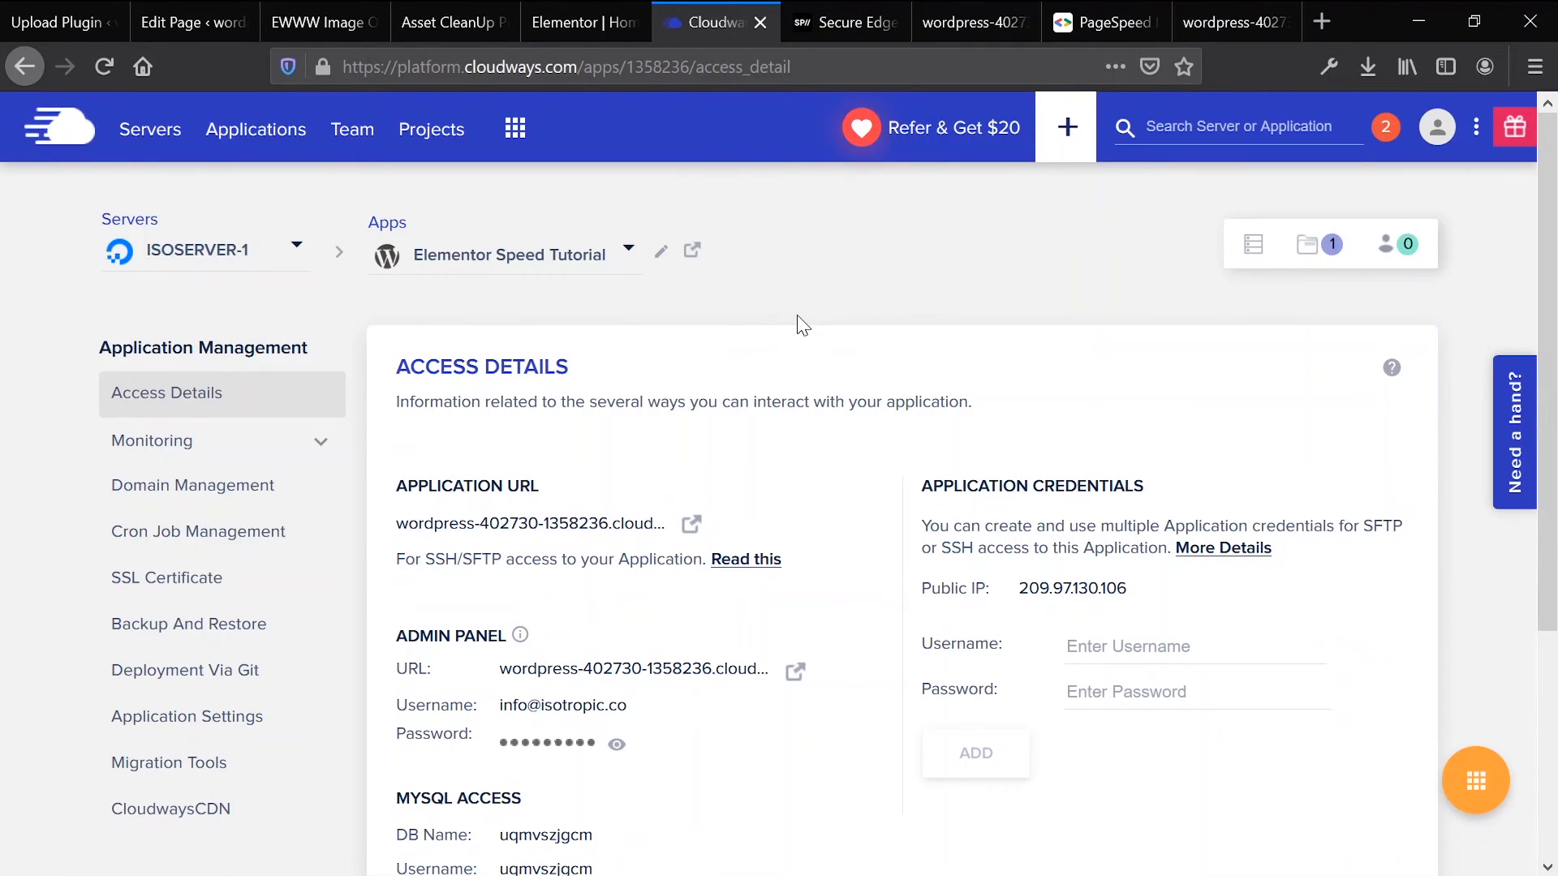
# Step: Switch to PageSpeed Insights and run the analysis of the site again
pyautogui.click(1108, 18)
pyautogui.scroll(15, 1125, 300)
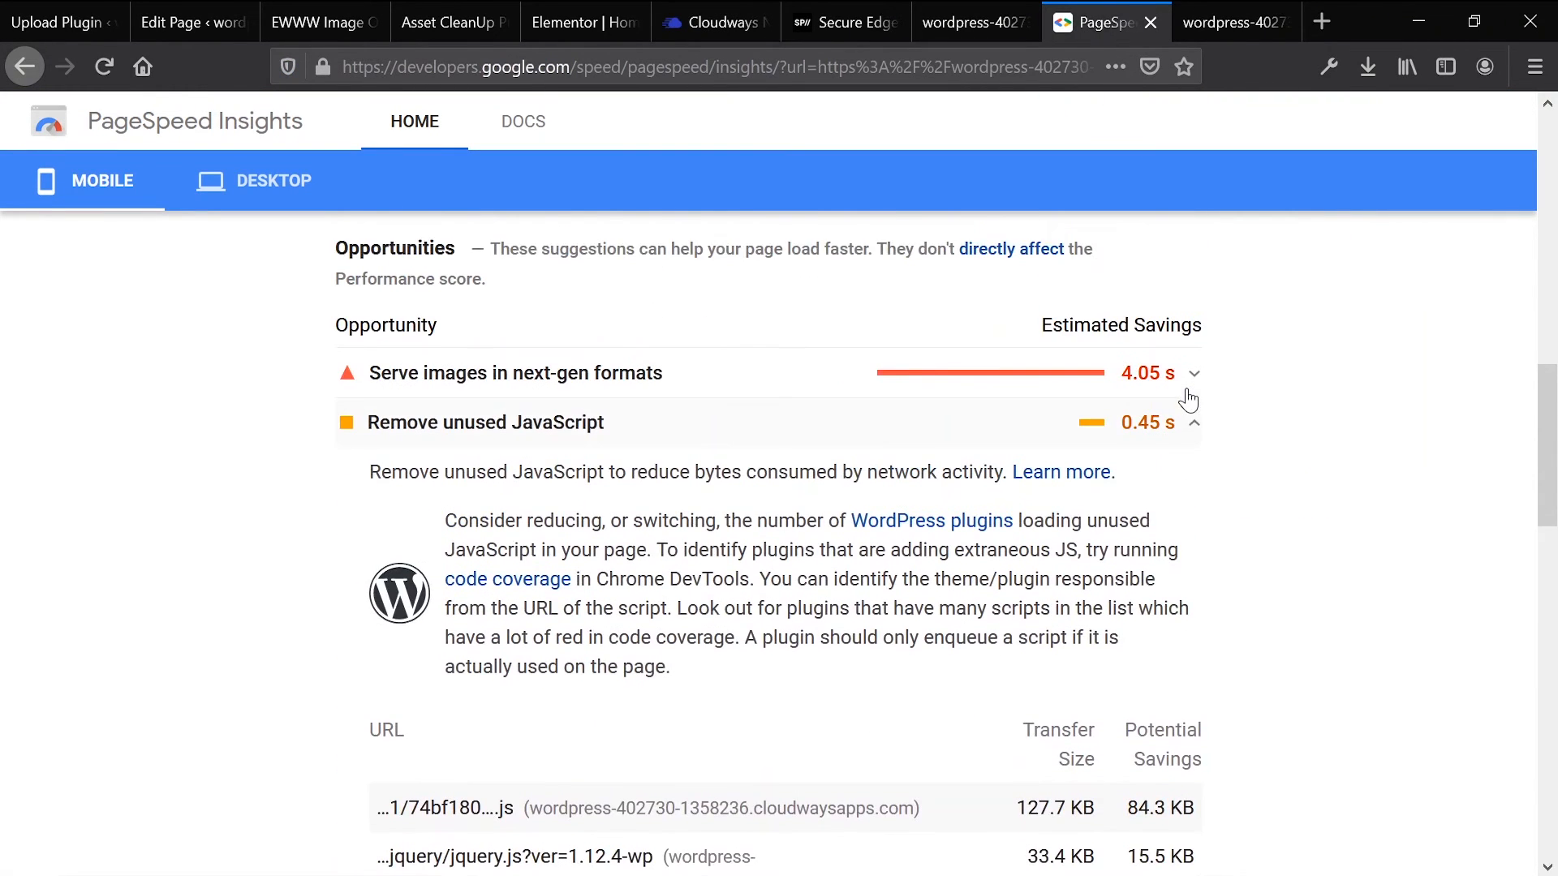
pyautogui.click(1095, 237)
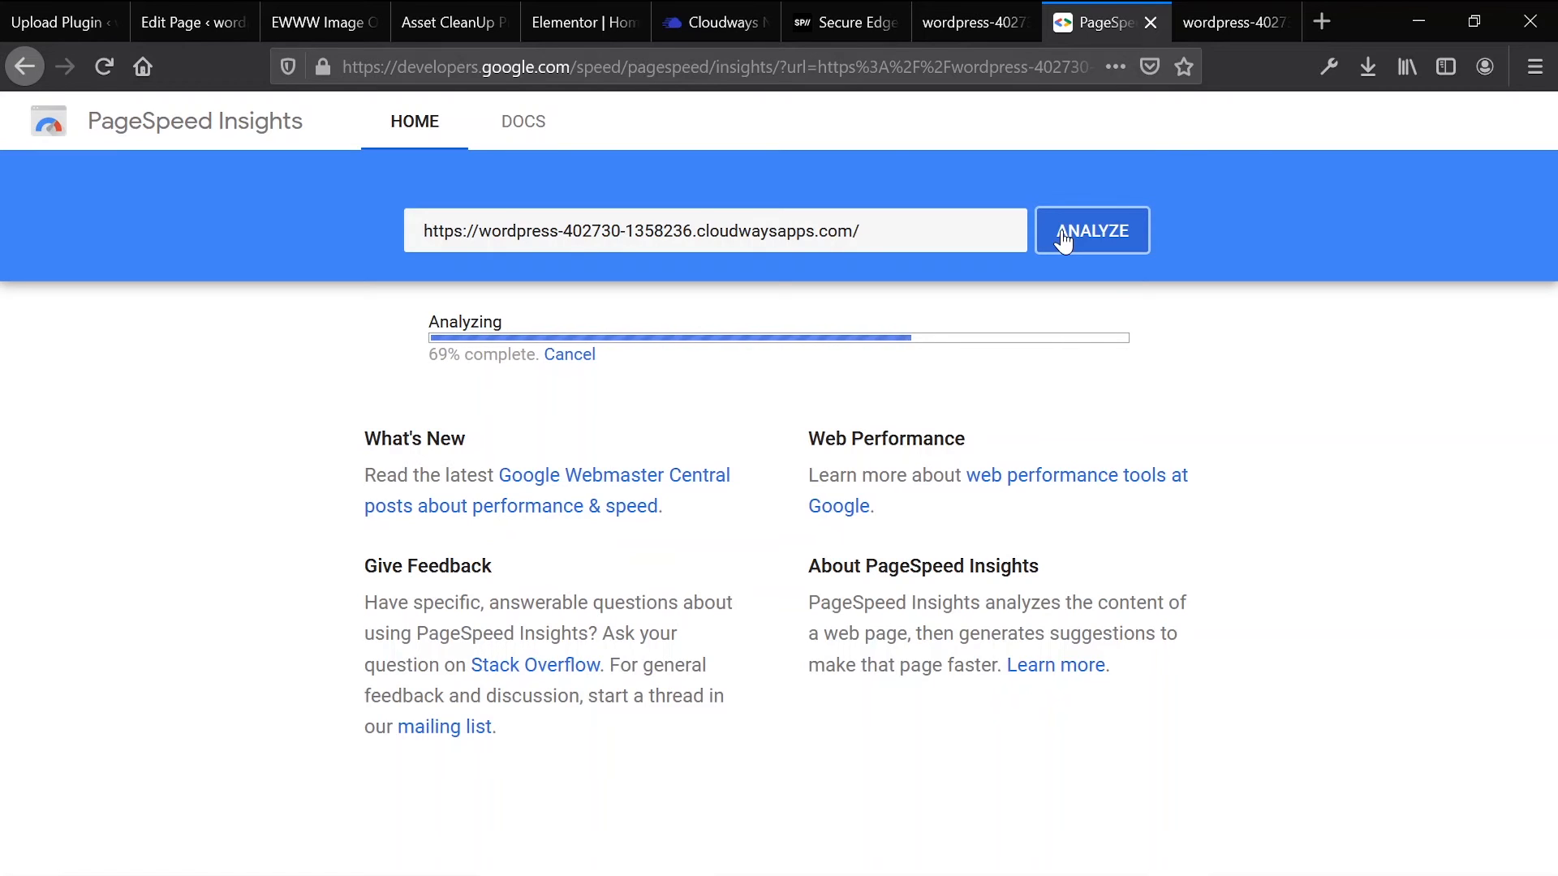
# Step: Review the desktop report's score, Speed Index and the images listed under Serve images in next-gen formats
pyautogui.doubleClick(767, 331)
pyautogui.scroll(-3, 766, 375)
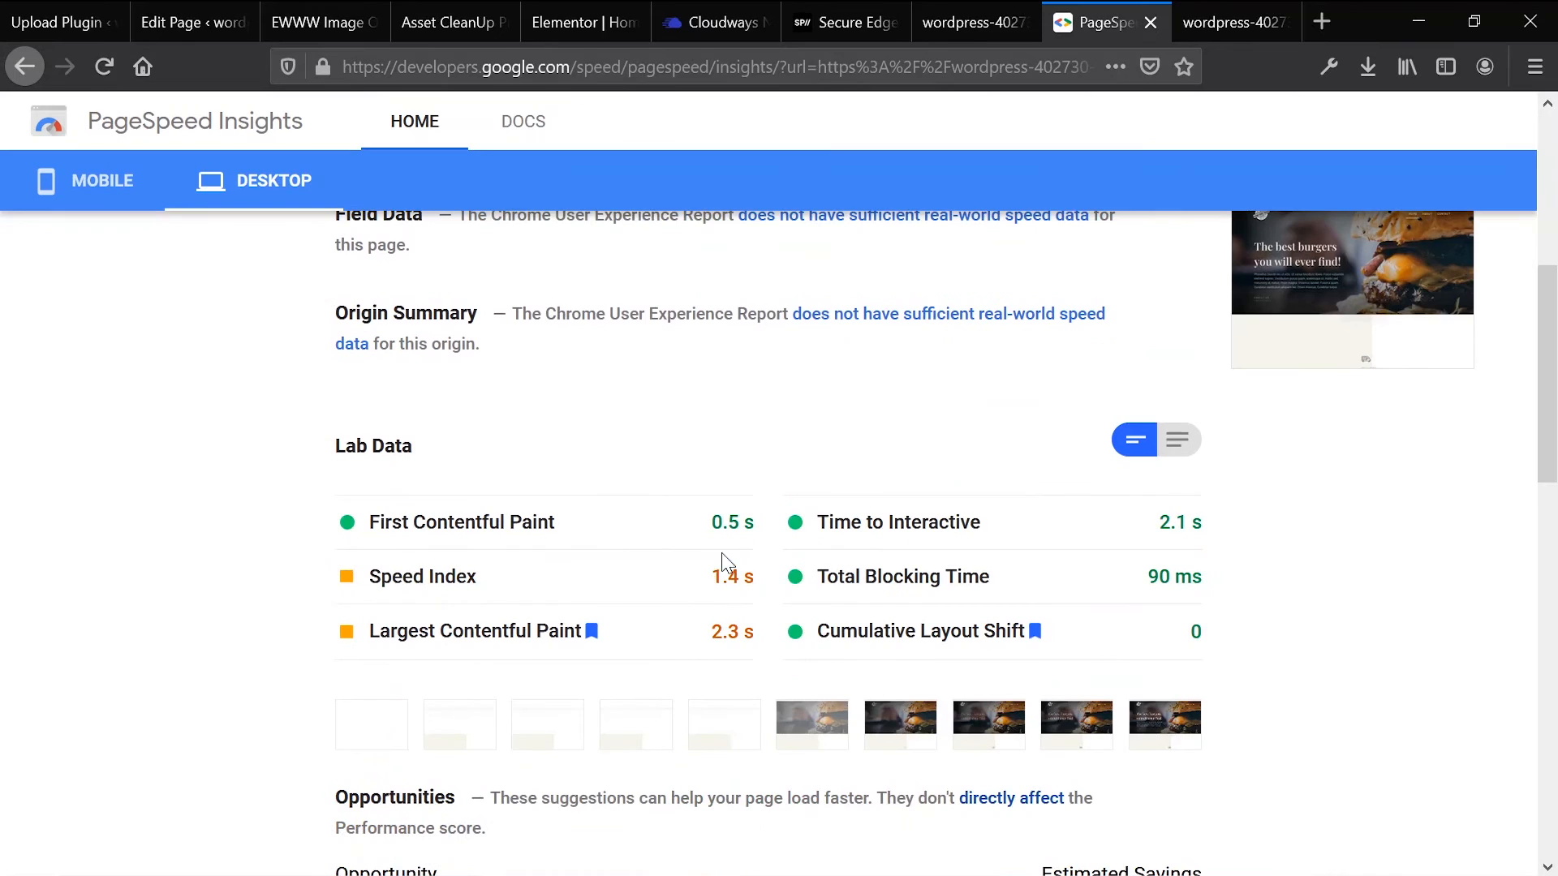
pyautogui.tripleClick(733, 577)
pyautogui.scroll(-6, 740, 563)
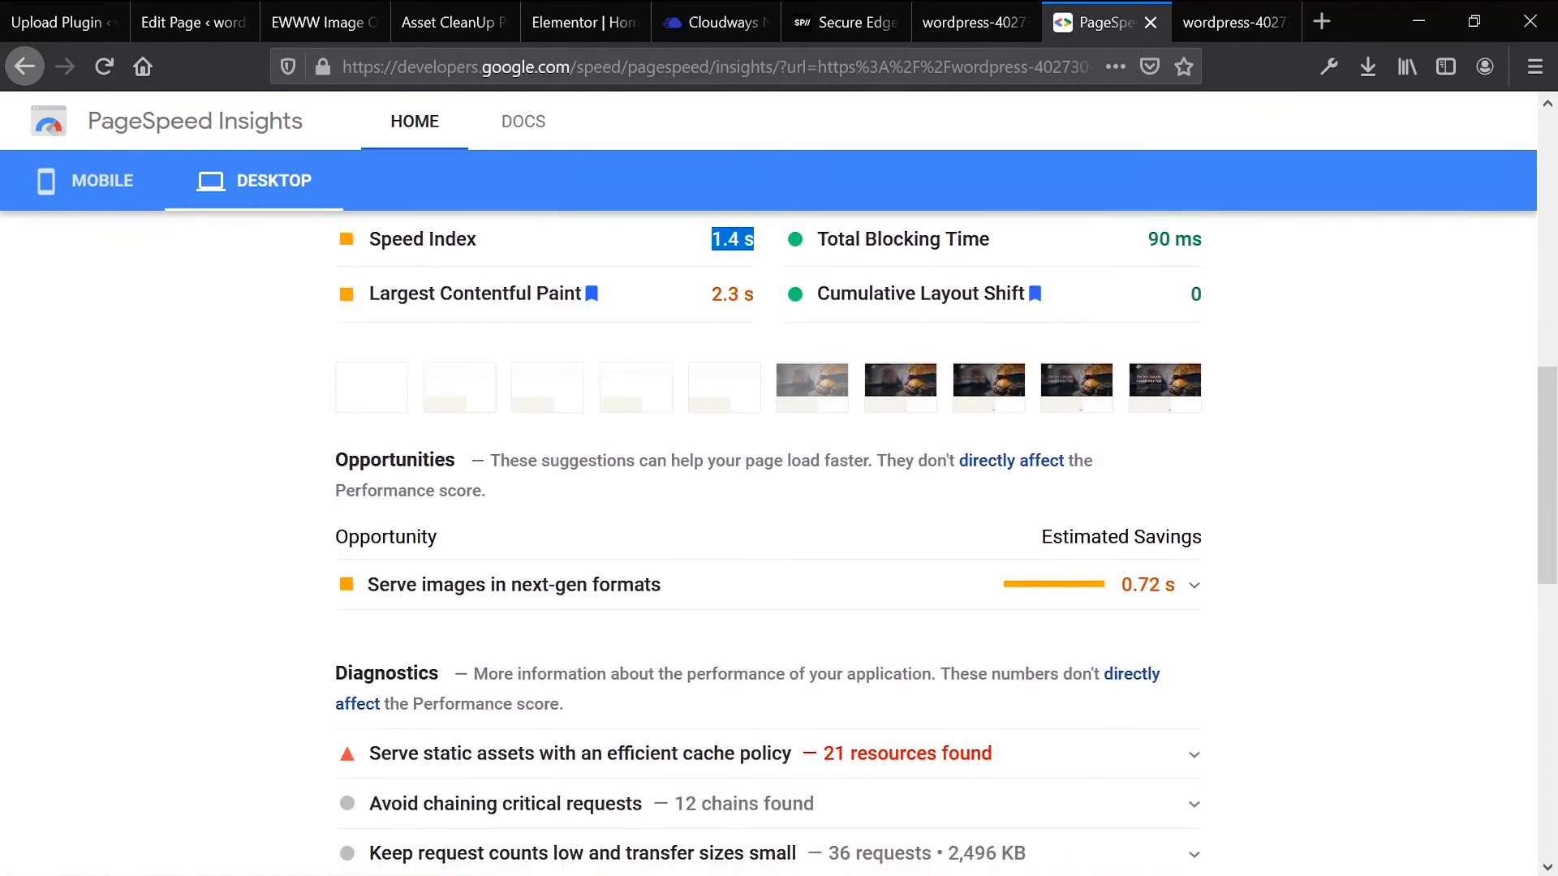
pyautogui.click(791, 417)
pyautogui.scroll(-10, 770, 426)
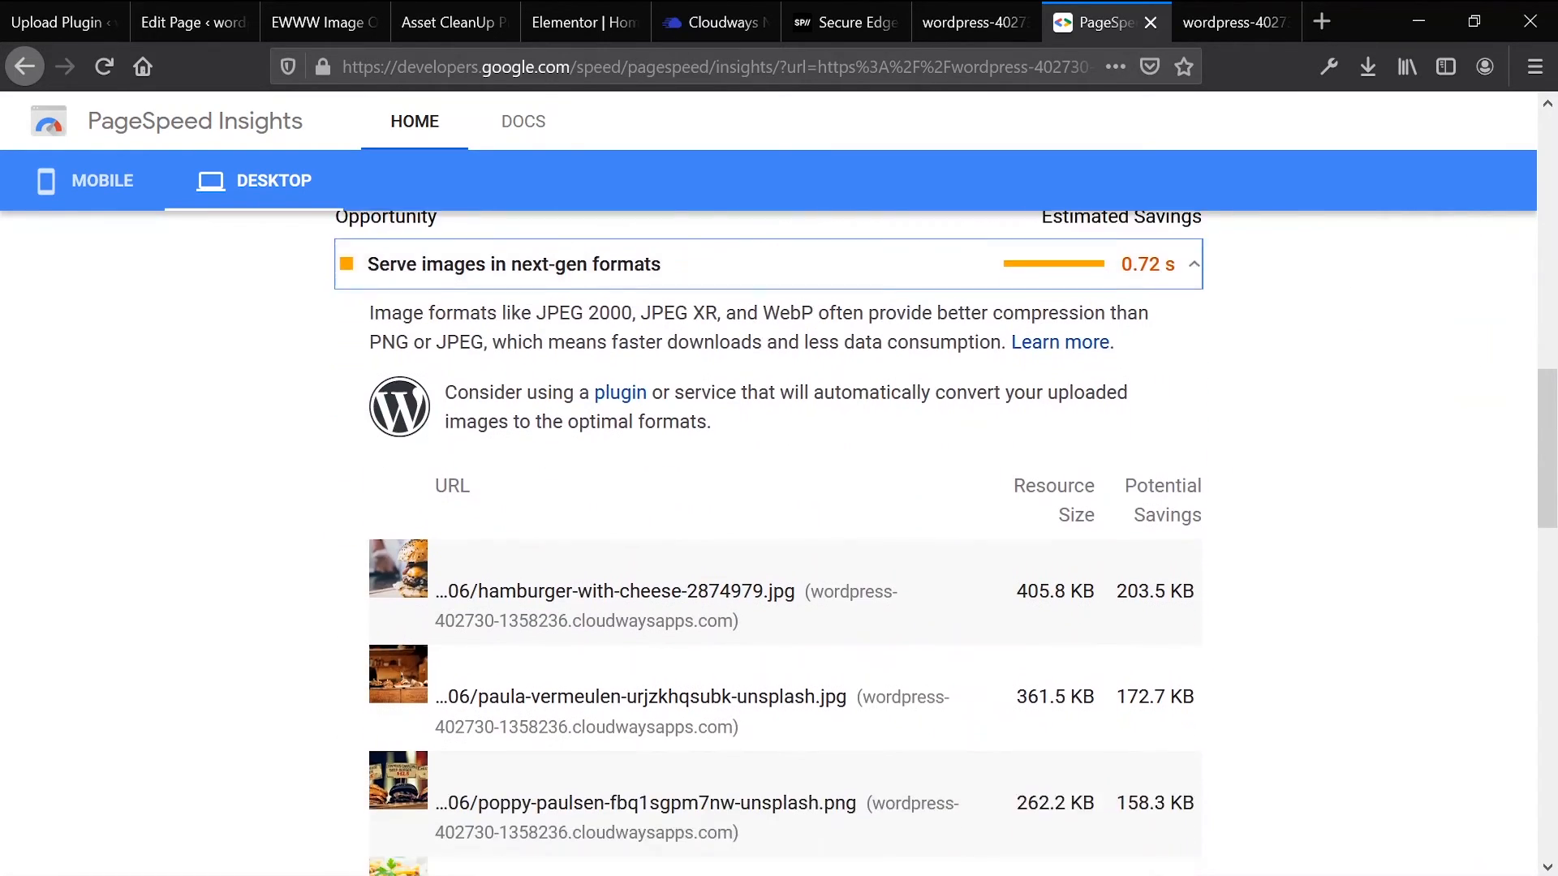
pyautogui.scroll(15, 765, 431)
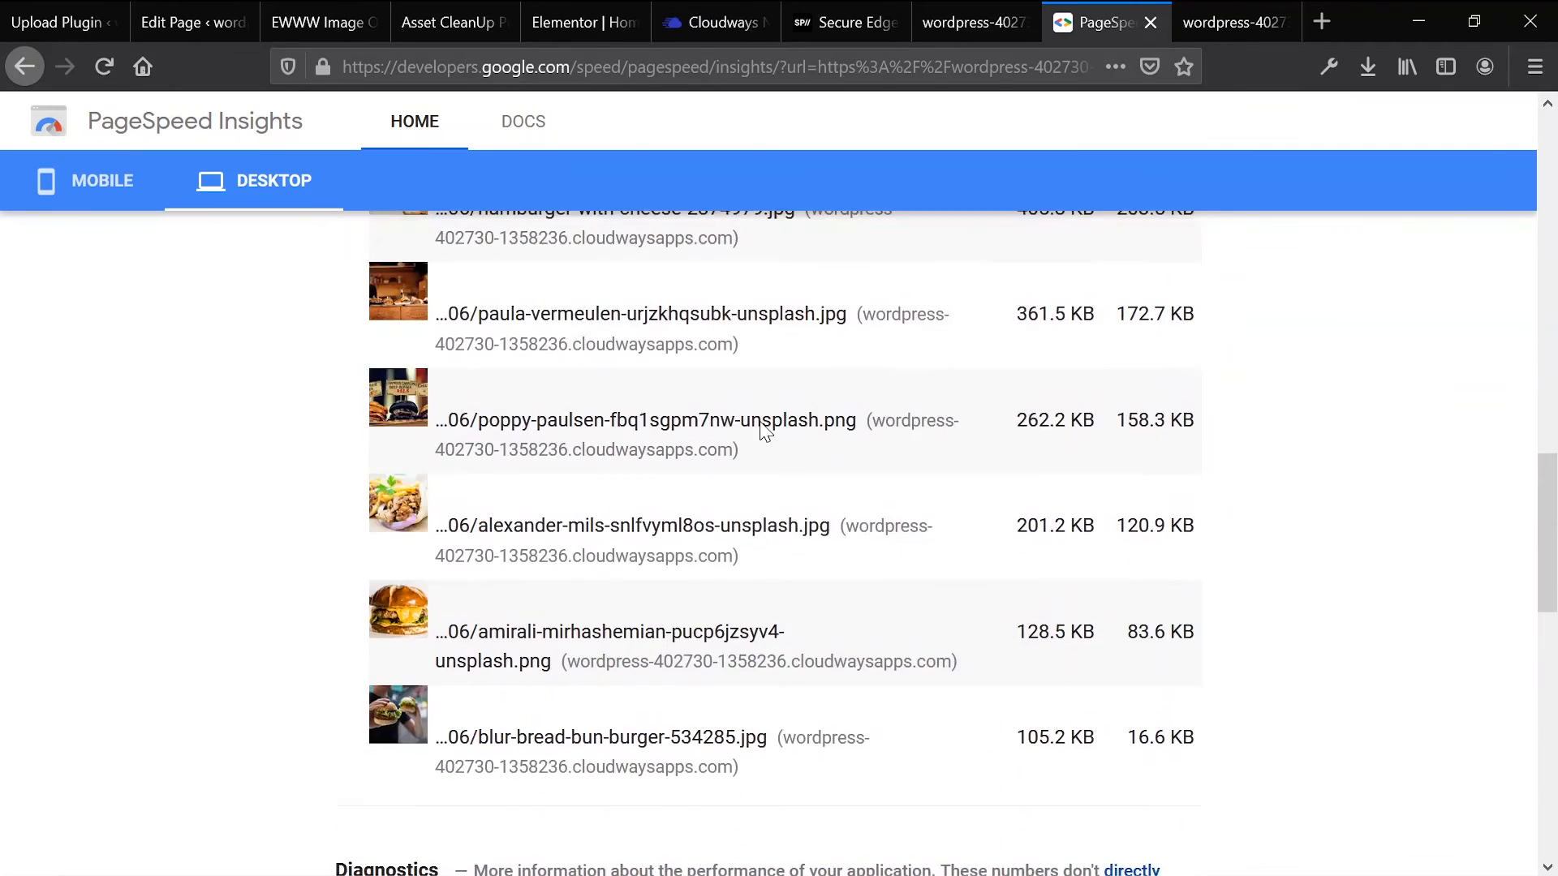
pyautogui.scroll(5, 763, 430)
# Step: Inspect the burger image's source on the front page in Developer Tools, close them, and check the hero background's context options
pyautogui.click(998, 17)
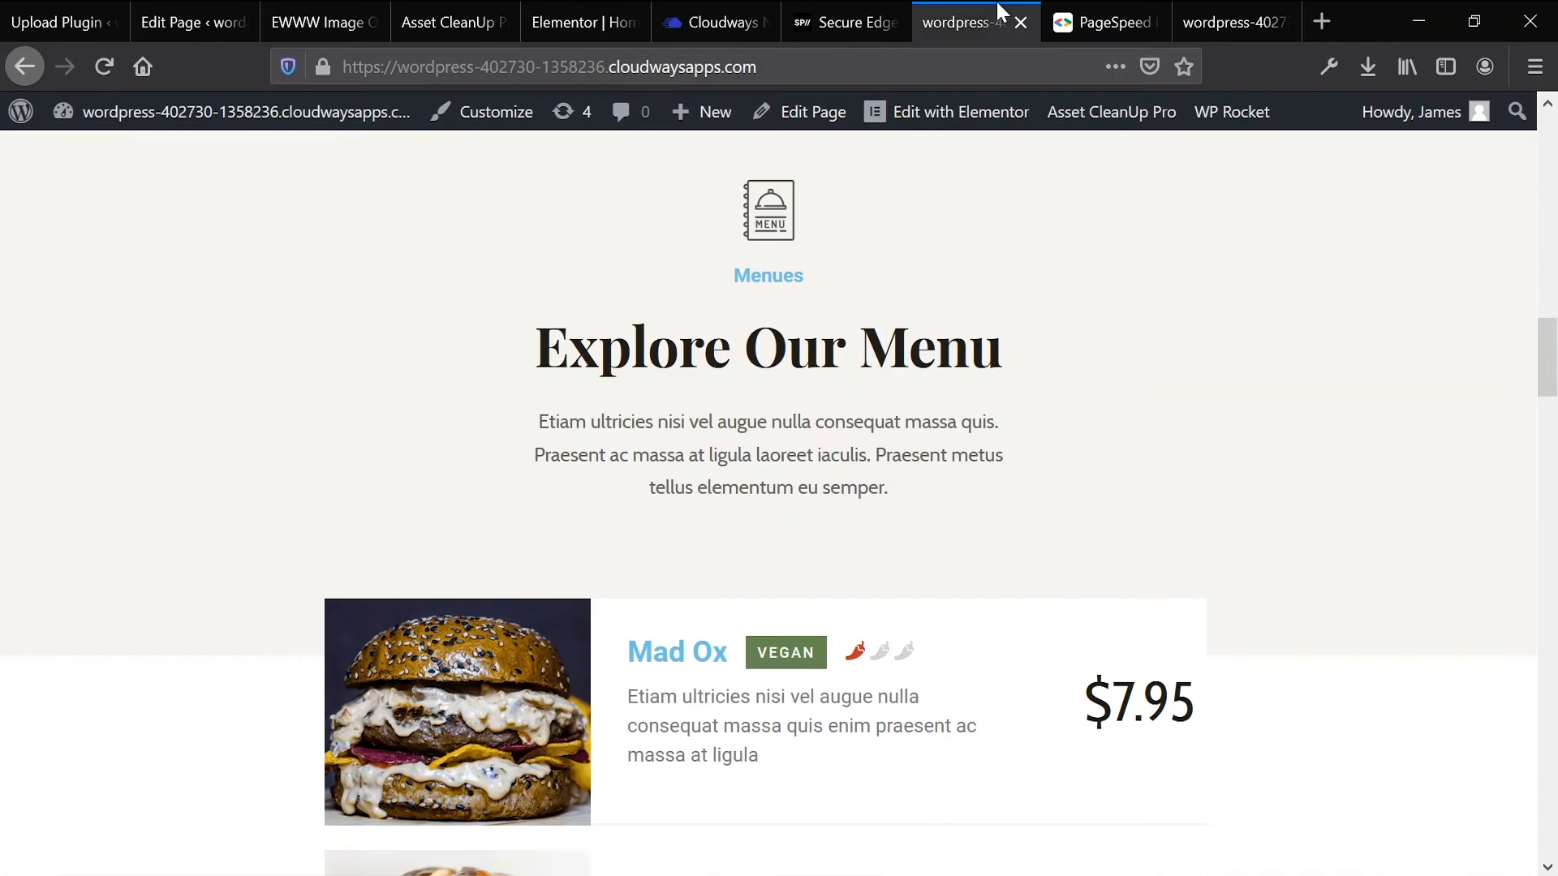
pyautogui.scroll(-10, 546, 609)
pyautogui.scroll(1, 476, 538)
pyautogui.rightClick(432, 483)
pyautogui.click(538, 707)
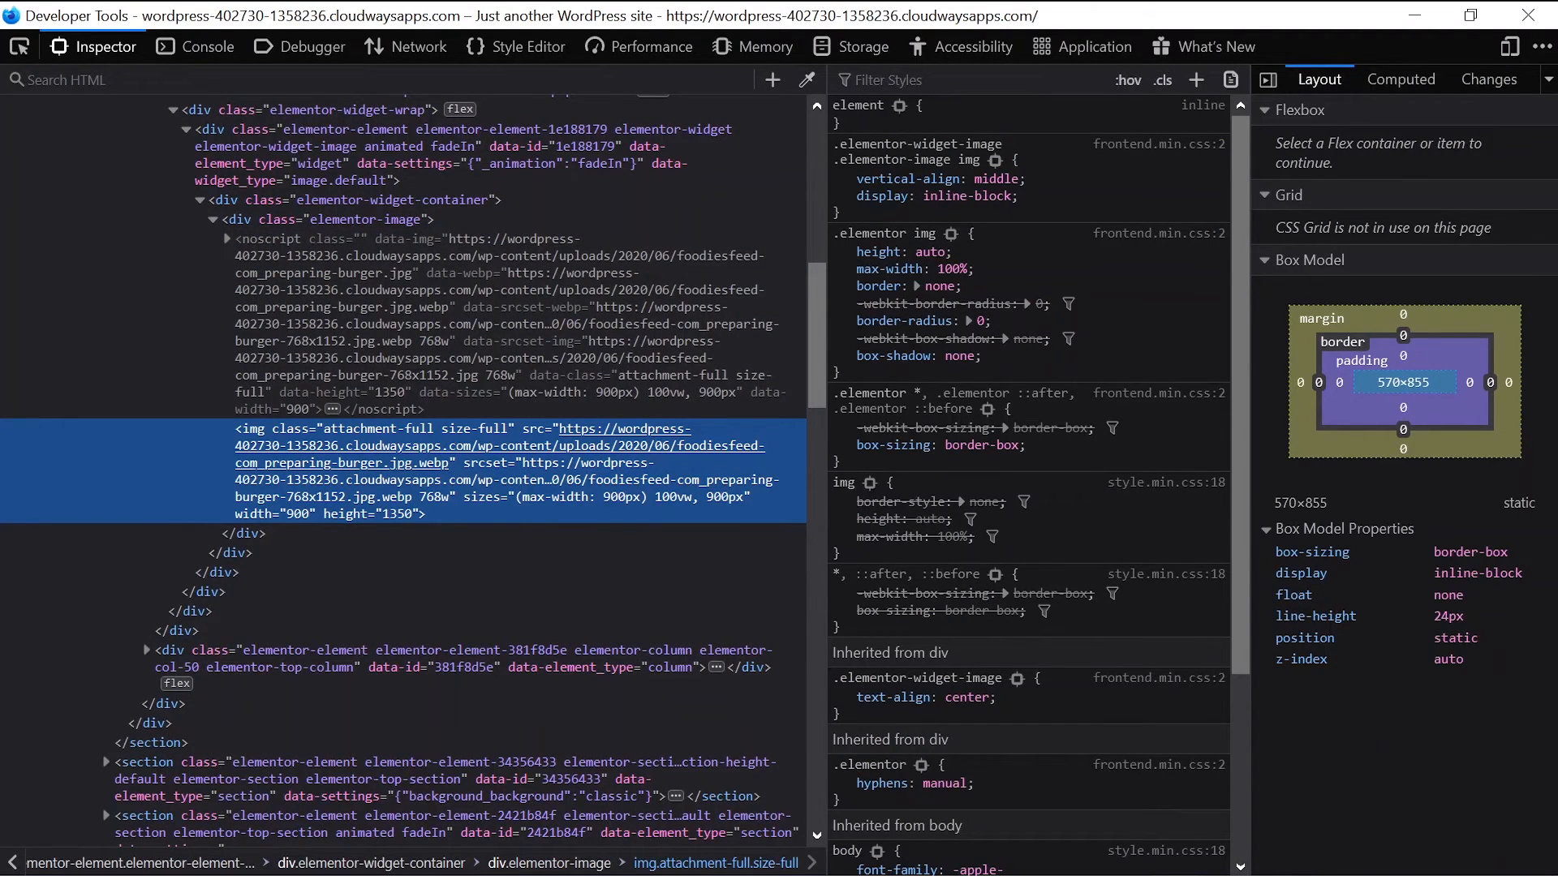
pyautogui.click(1528, 15)
pyautogui.scroll(10, 973, 438)
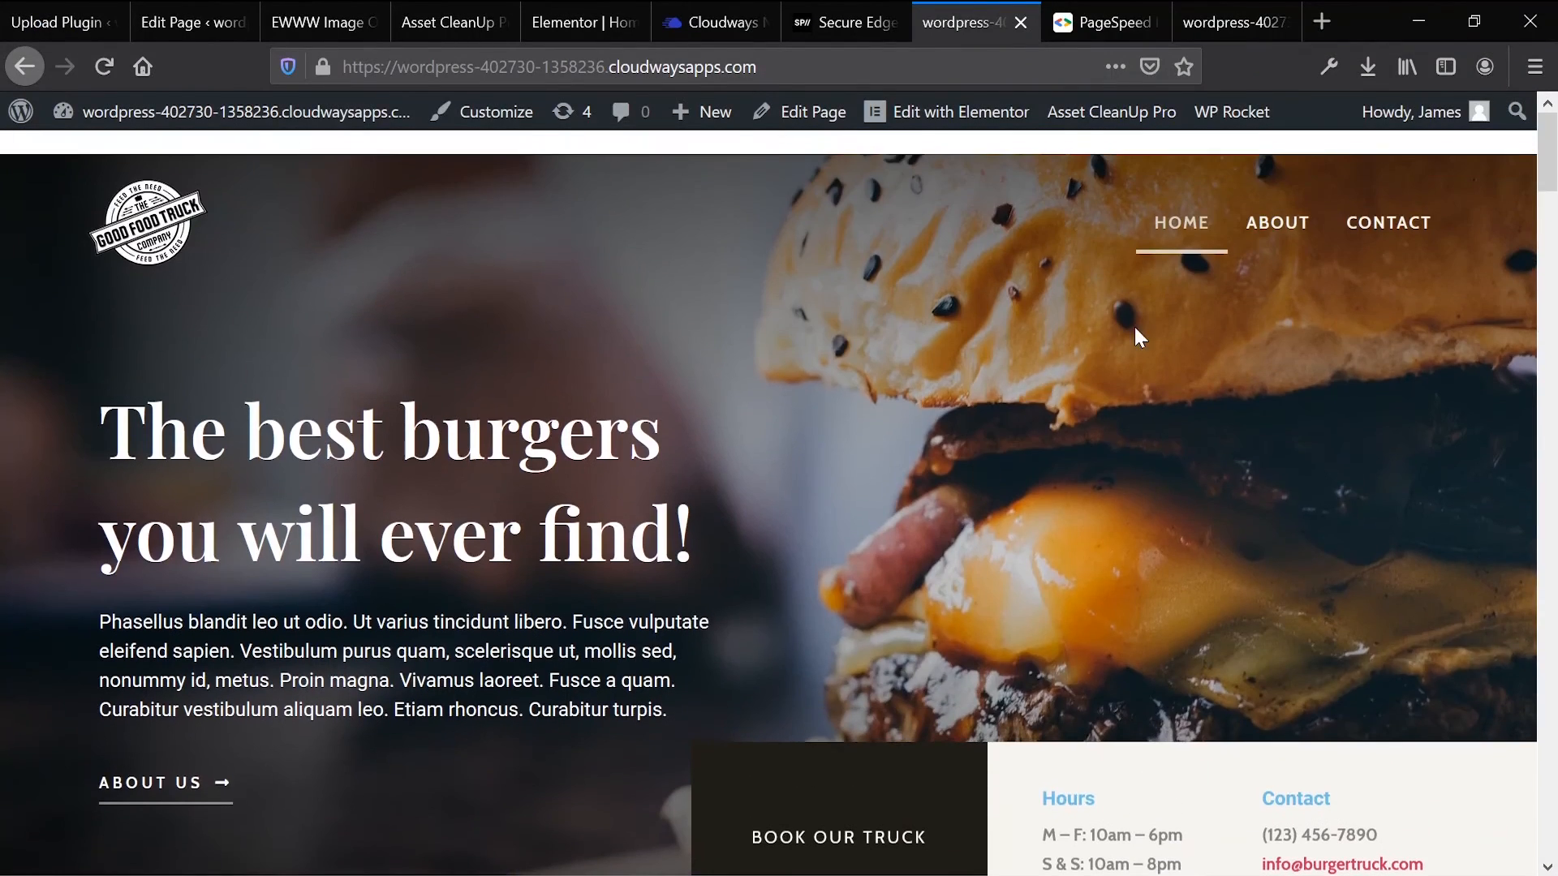
pyautogui.rightClick(1048, 424)
pyautogui.click(892, 430)
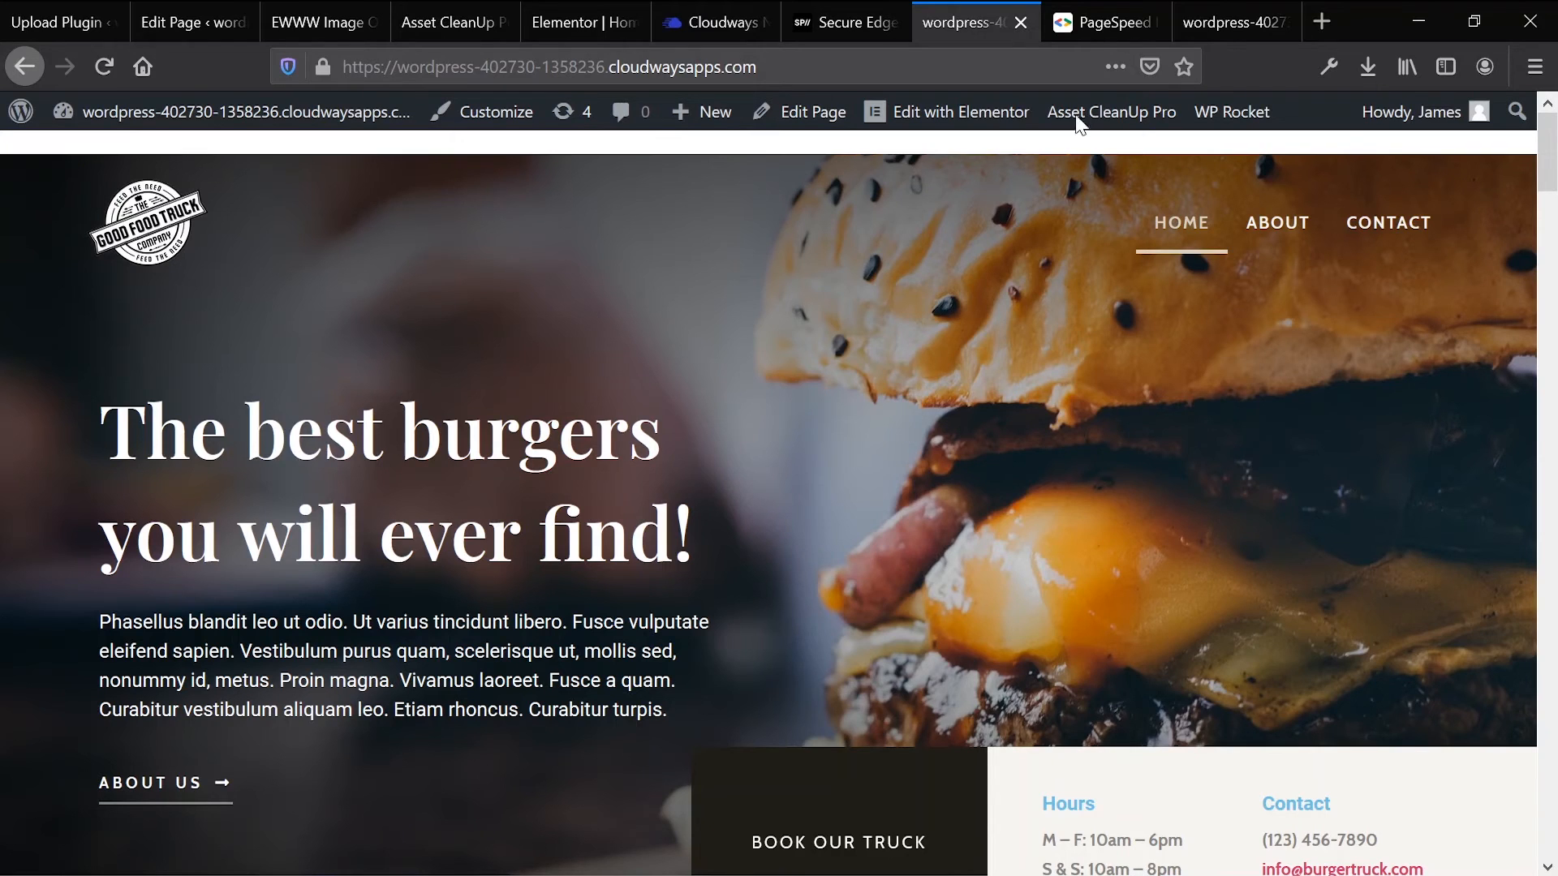
# Step: Return to the PageSpeed Insights desktop report and examine the Speed Index and First Contentful Paint values in Lab Data
pyautogui.click(1148, 10)
pyautogui.scroll(-7, 932, 484)
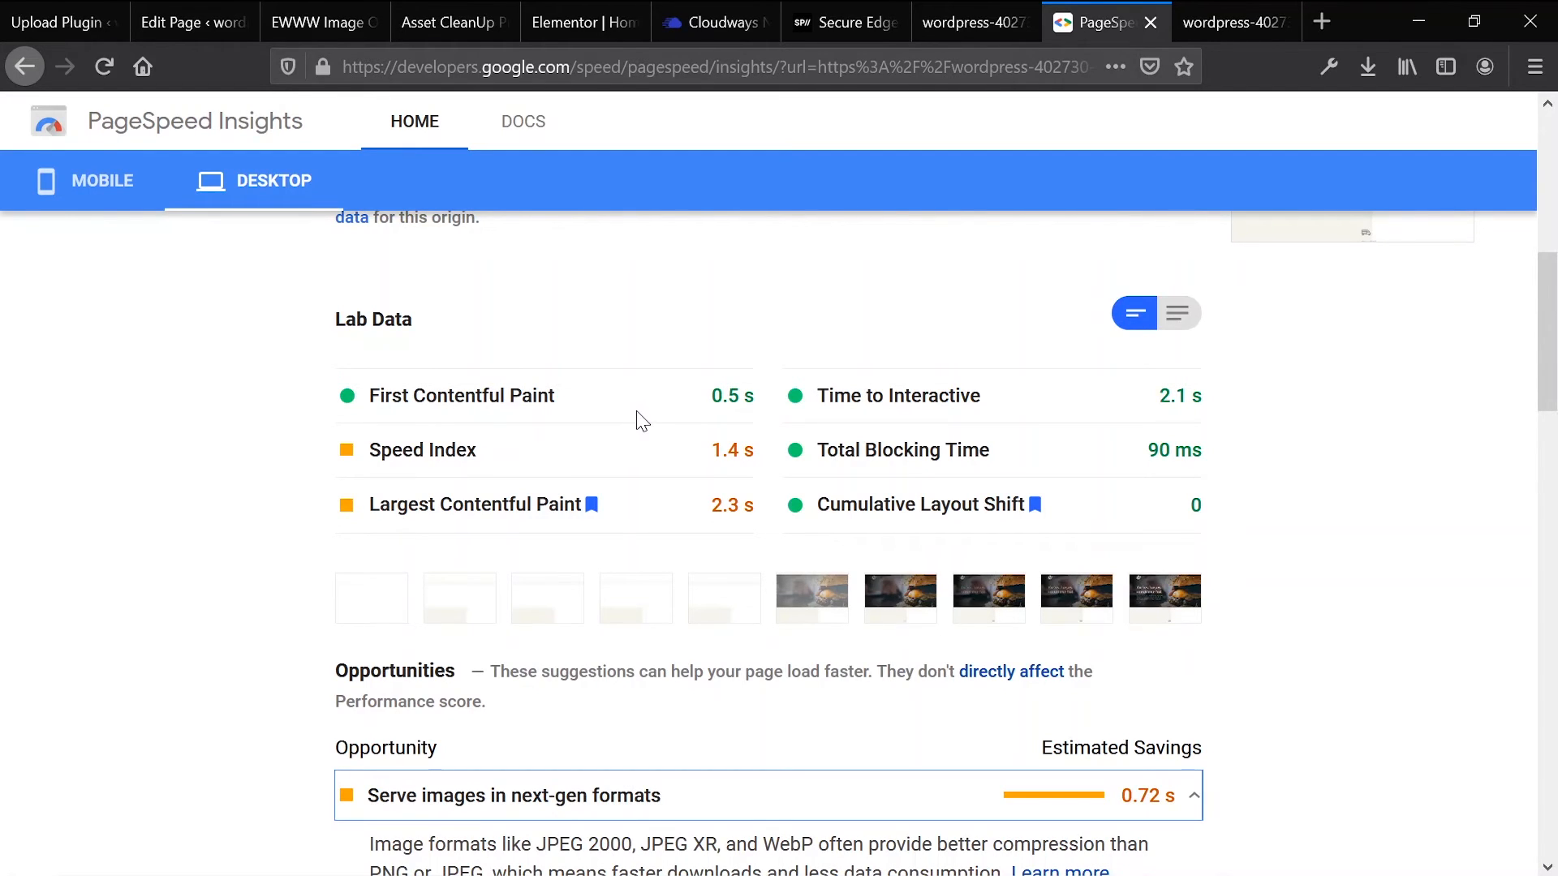
pyautogui.click(724, 450)
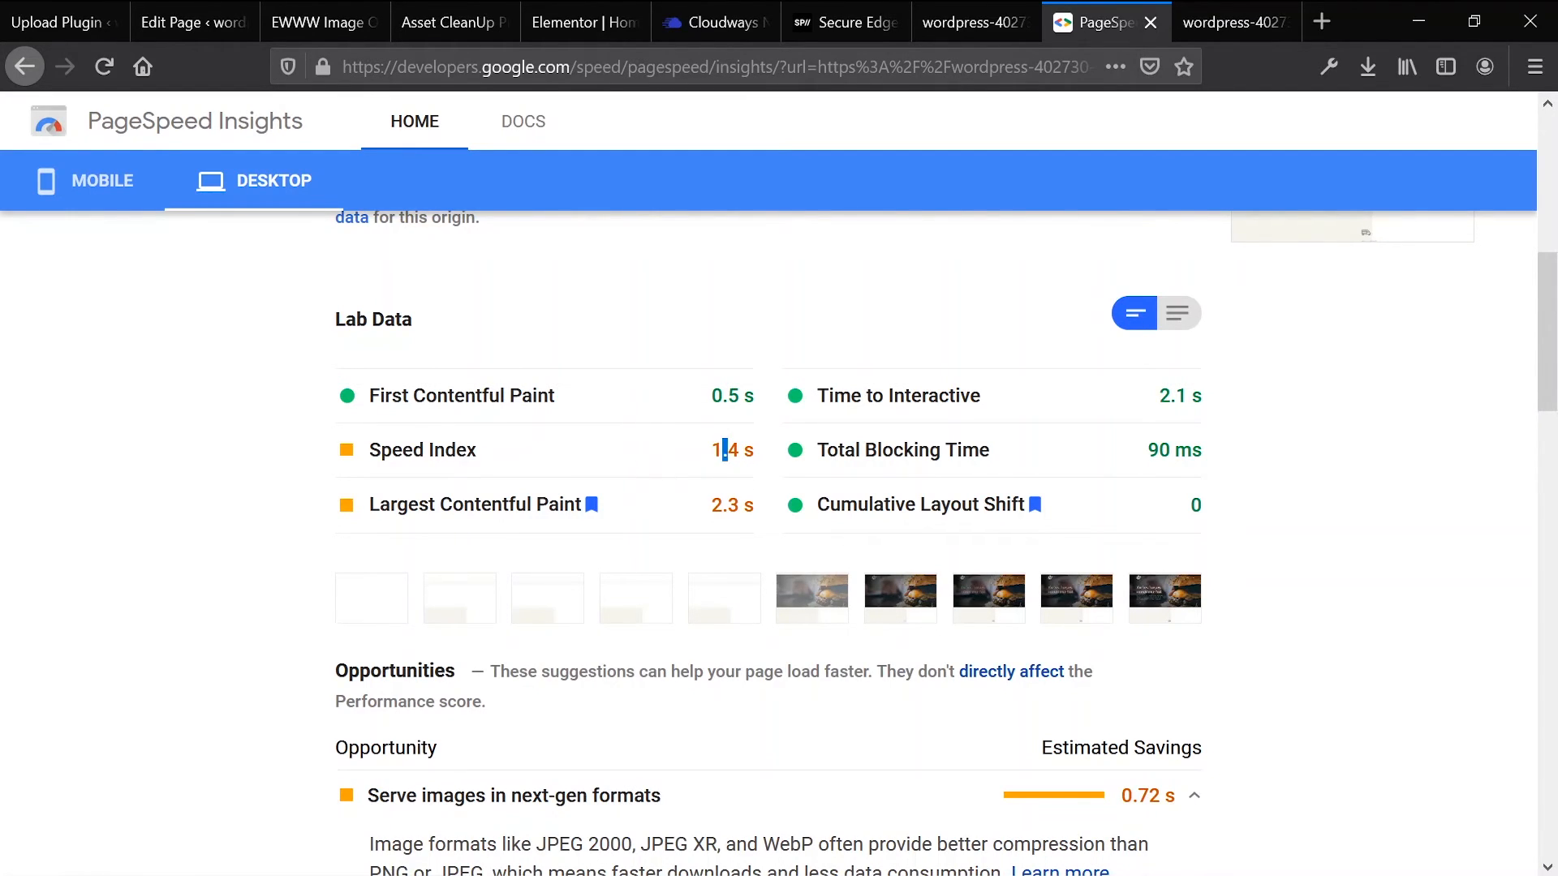
pyautogui.tripleClick(724, 395)
pyautogui.click(763, 403)
# Step: Collapse and reopen the Serve images in next-gen formats opportunity, and examine the image files it lists
pyautogui.scroll(-5, 1174, 442)
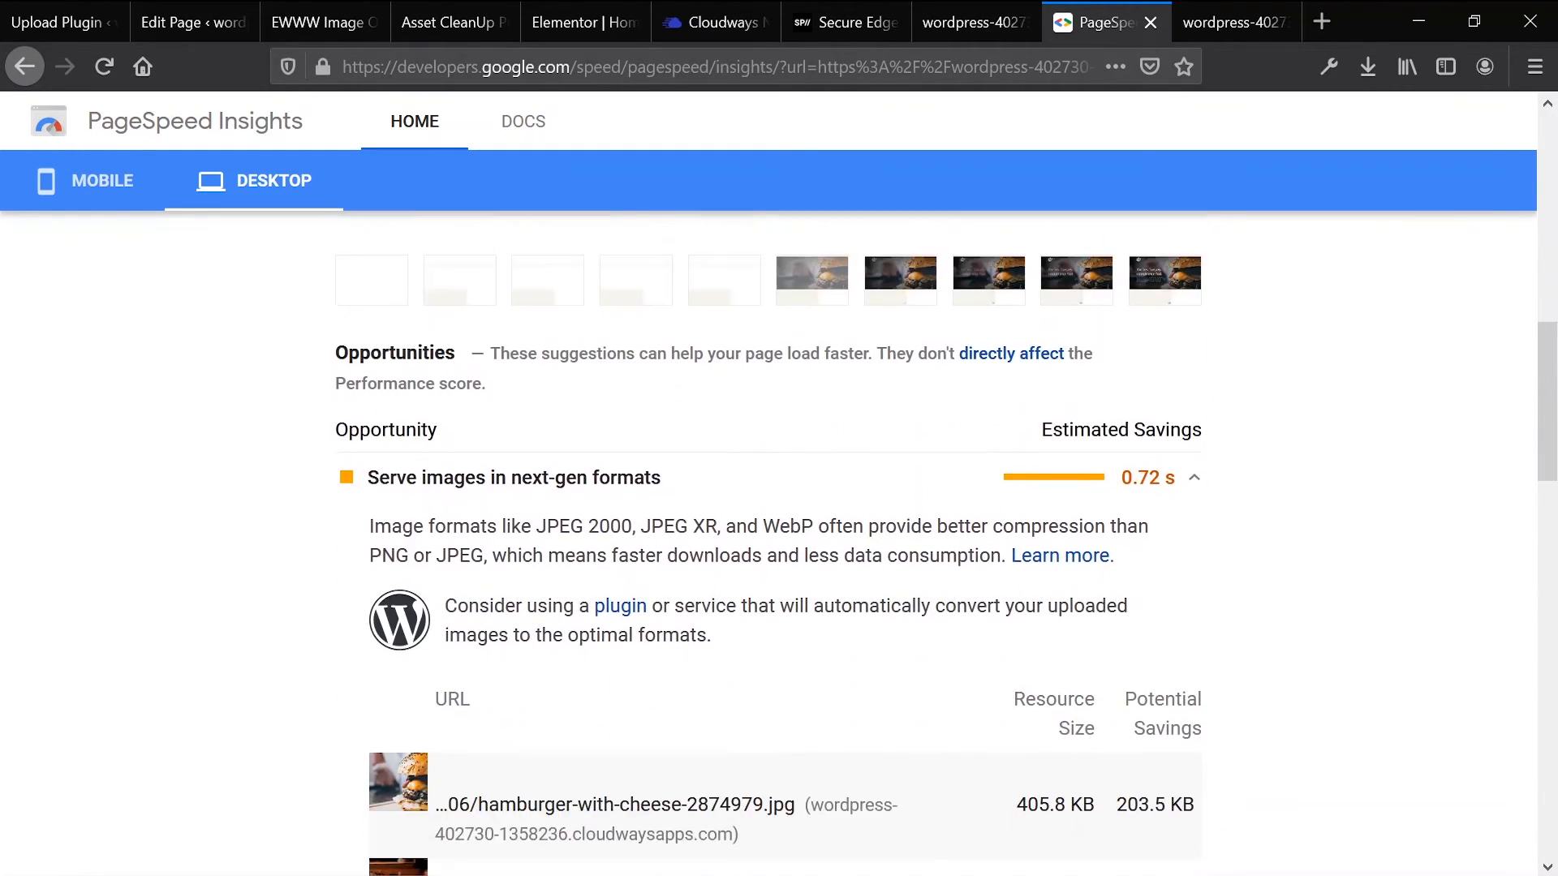
pyautogui.click(1174, 435)
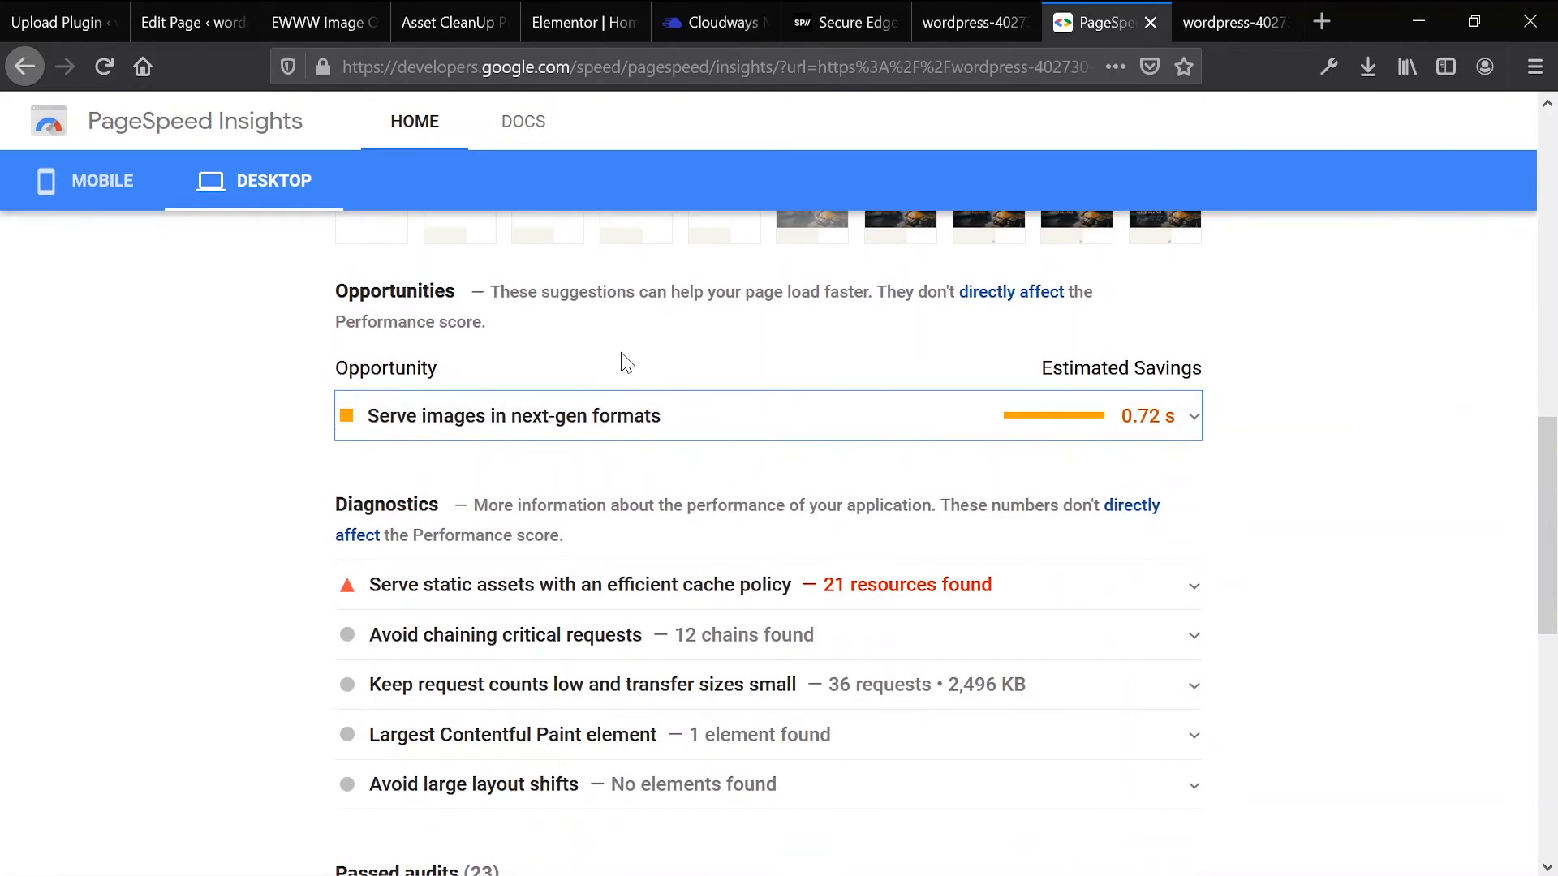
pyautogui.click(800, 426)
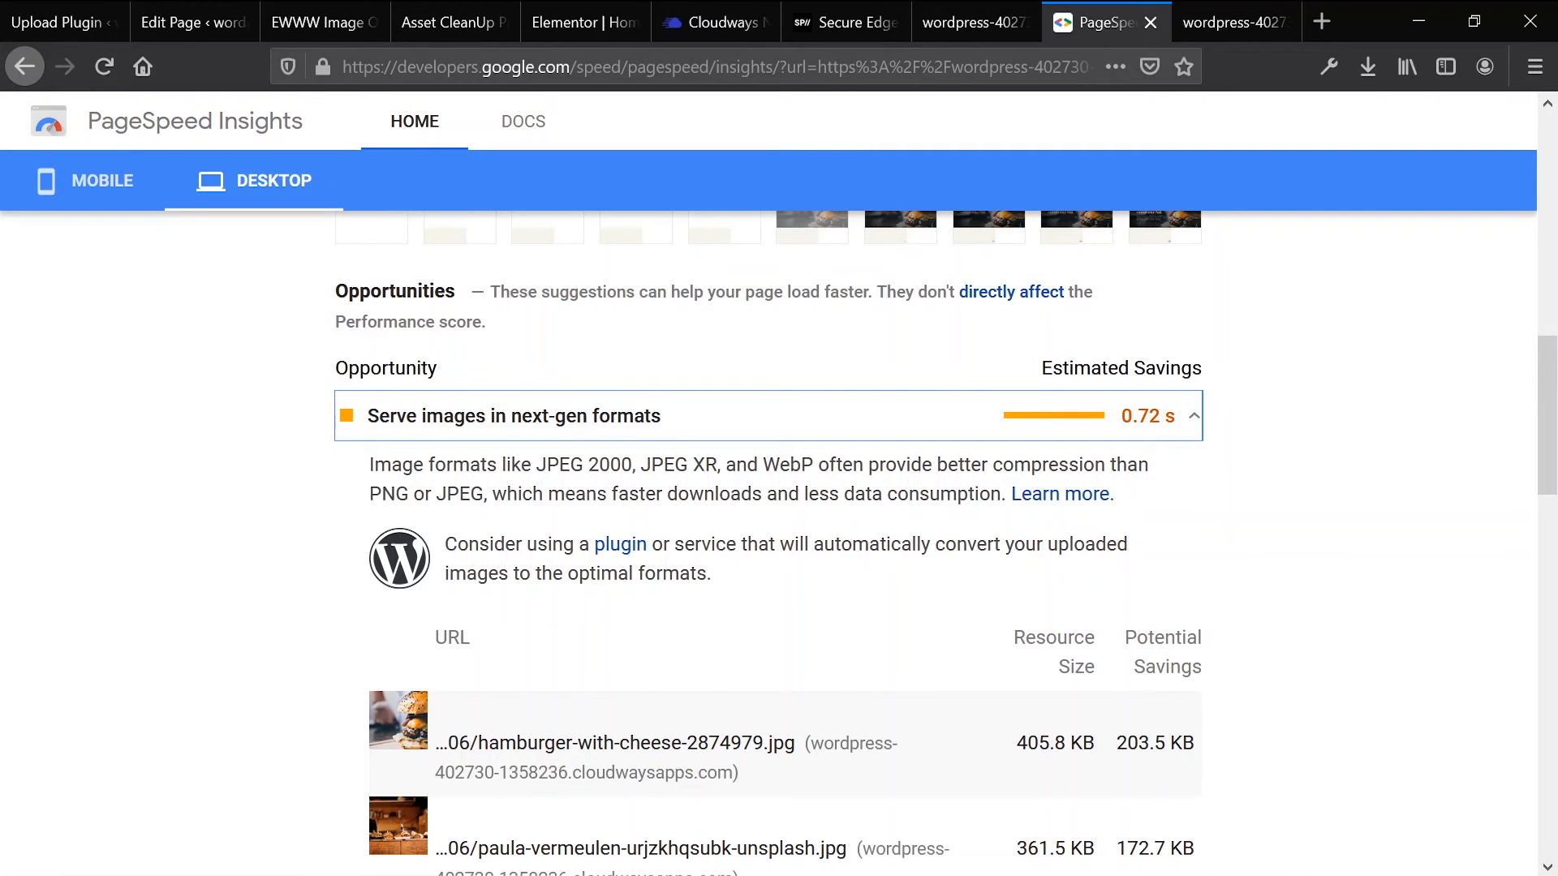
pyautogui.scroll(-3, 808, 542)
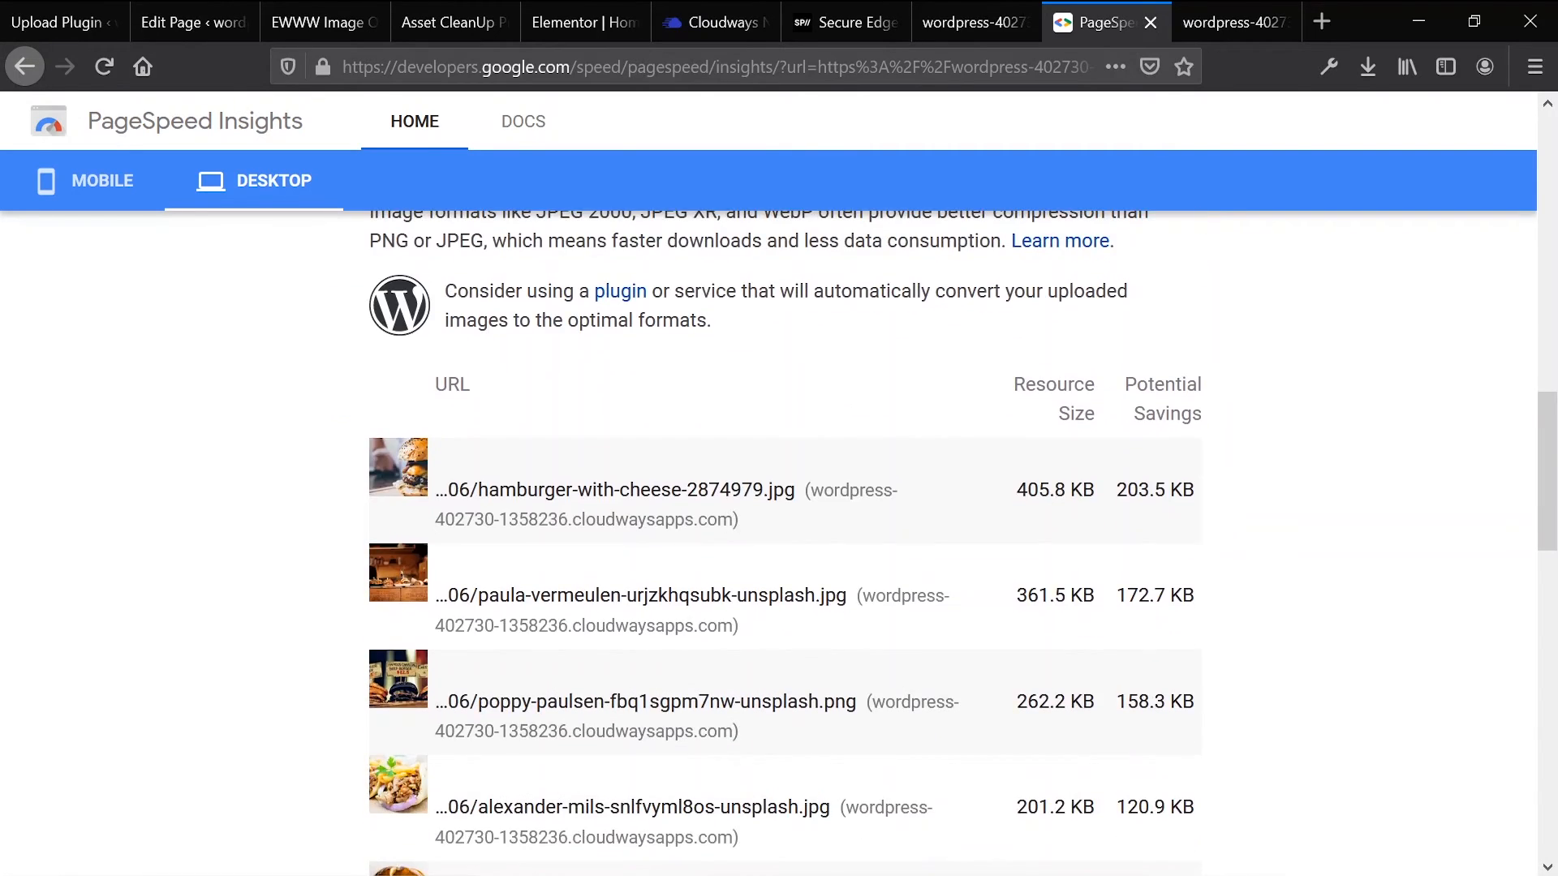
pyautogui.scroll(-2, 505, 611)
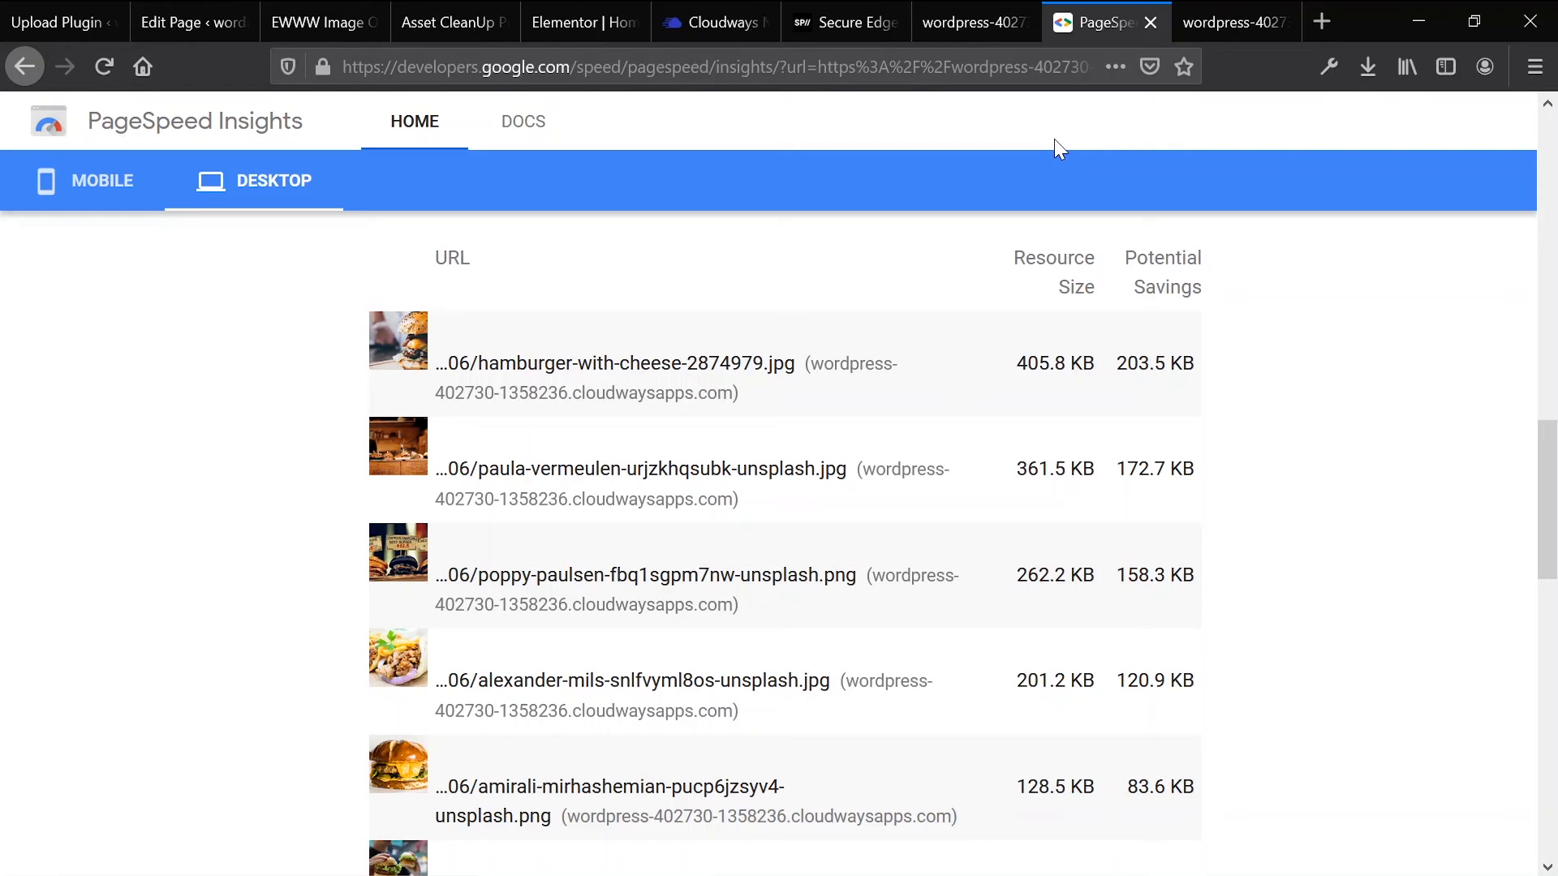
# Step: Look over the desktop report once more between its Opportunities section and the overall performance score
pyautogui.scroll(15, 782, 504)
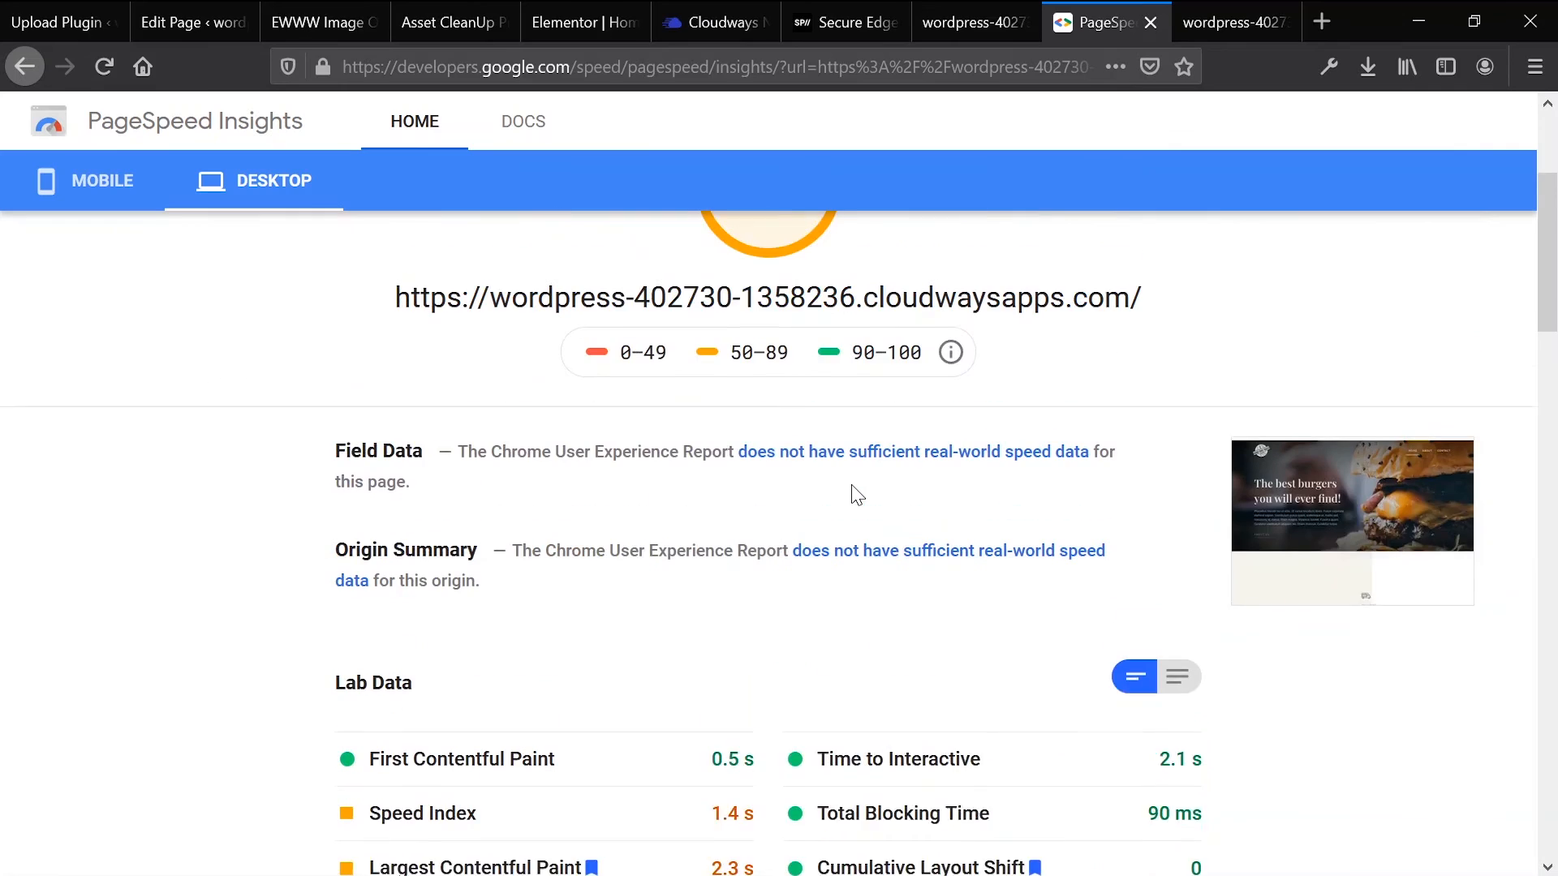
pyautogui.scroll(3, 856, 493)
pyautogui.scroll(-15, 856, 493)
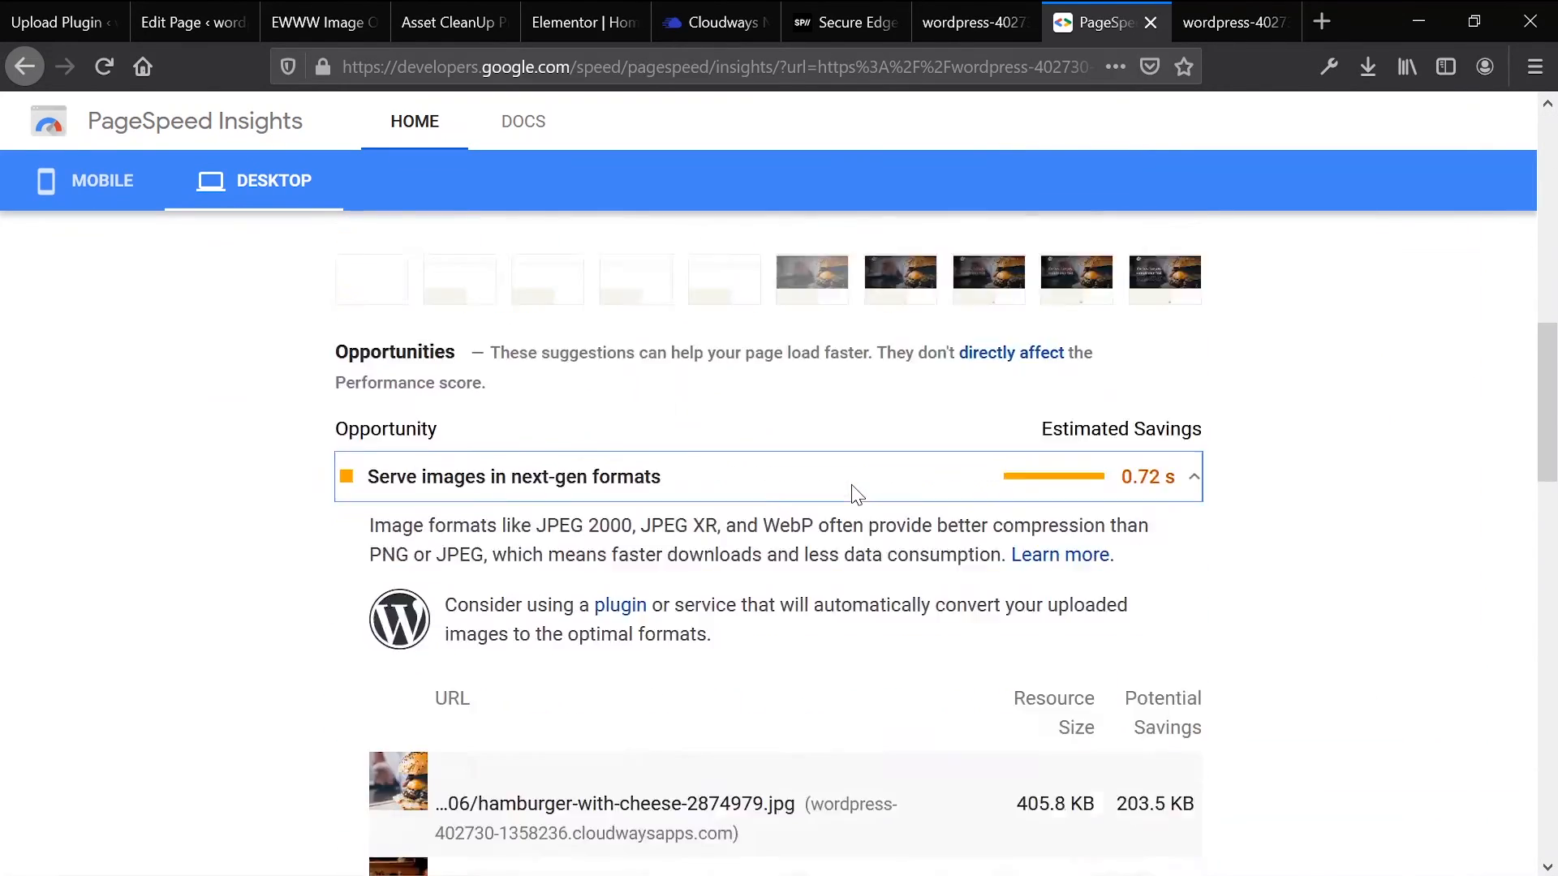
pyautogui.scroll(12, 856, 493)
pyautogui.scroll(4, 853, 492)
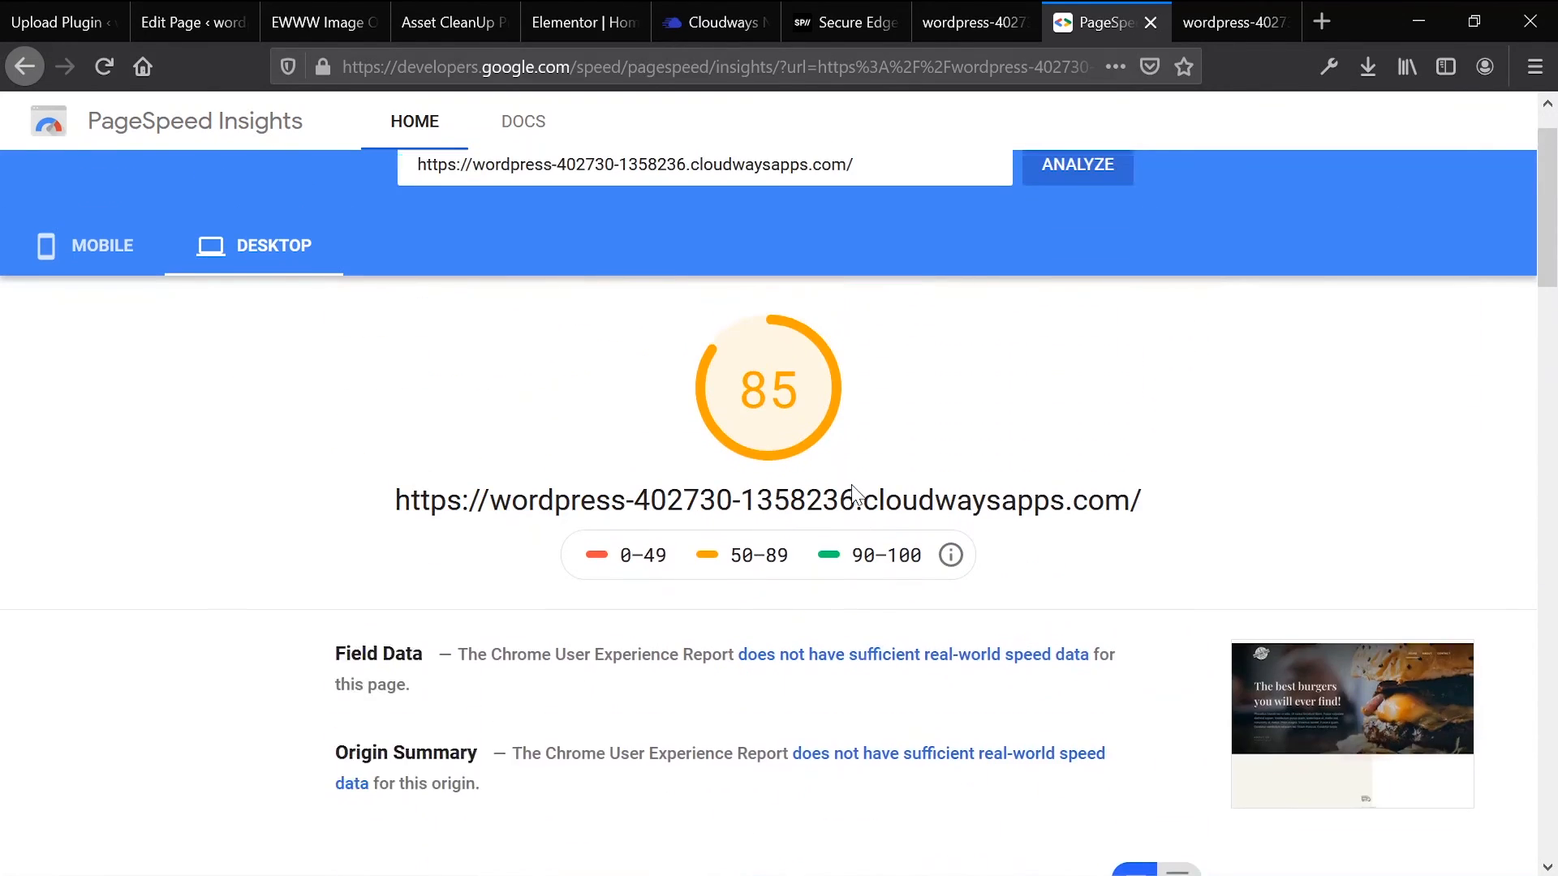
# Step: Examine the overall performance score and the Speed Index value in the desktop report's Lab Data
pyautogui.doubleClick(768, 456)
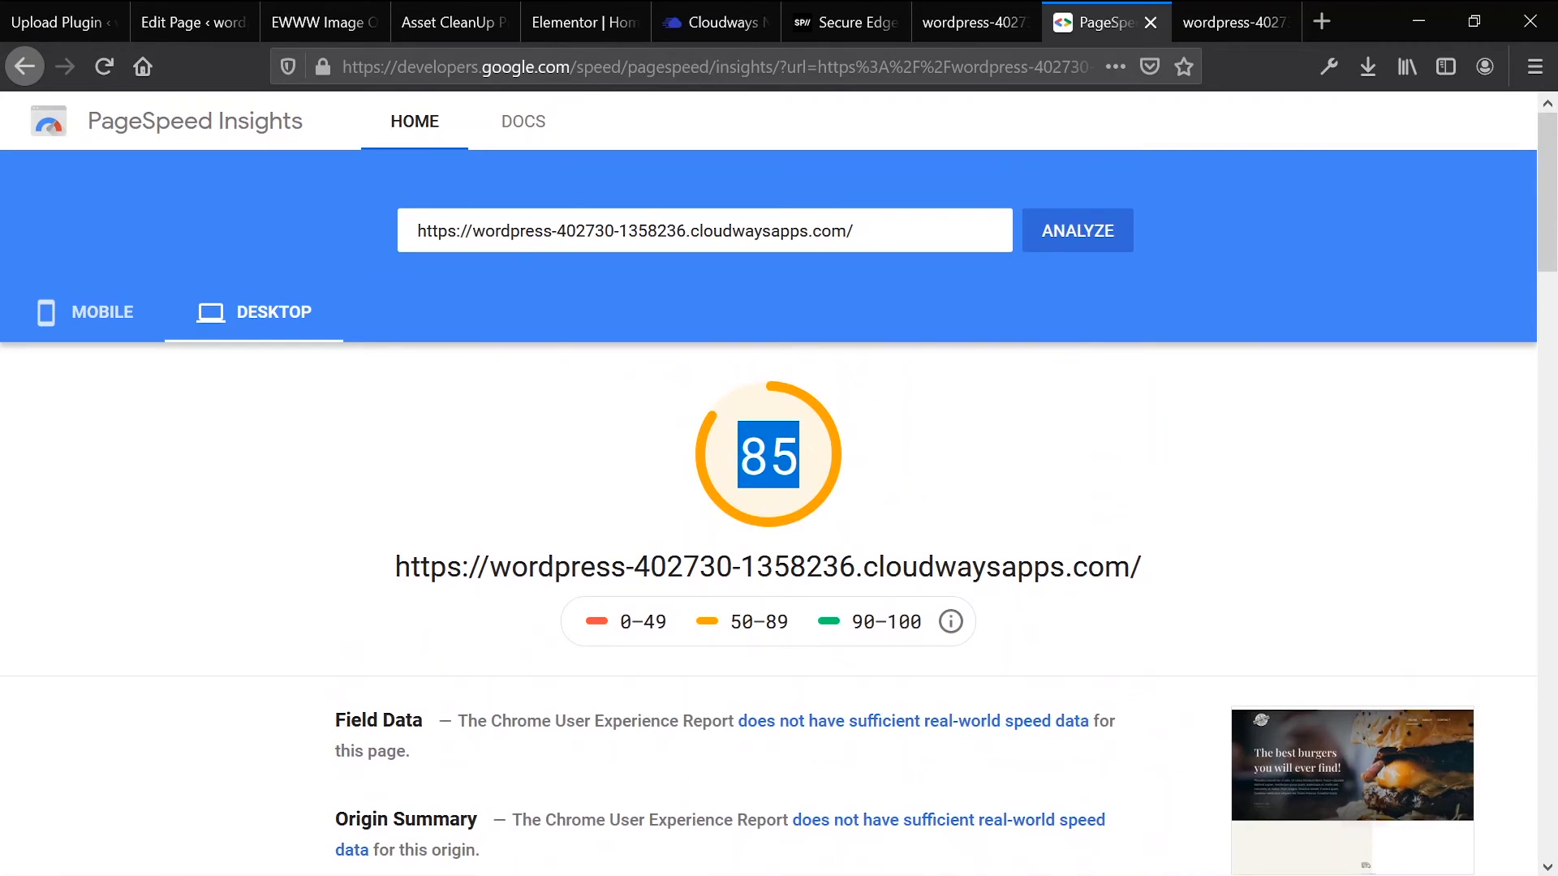
pyautogui.scroll(-5, 769, 481)
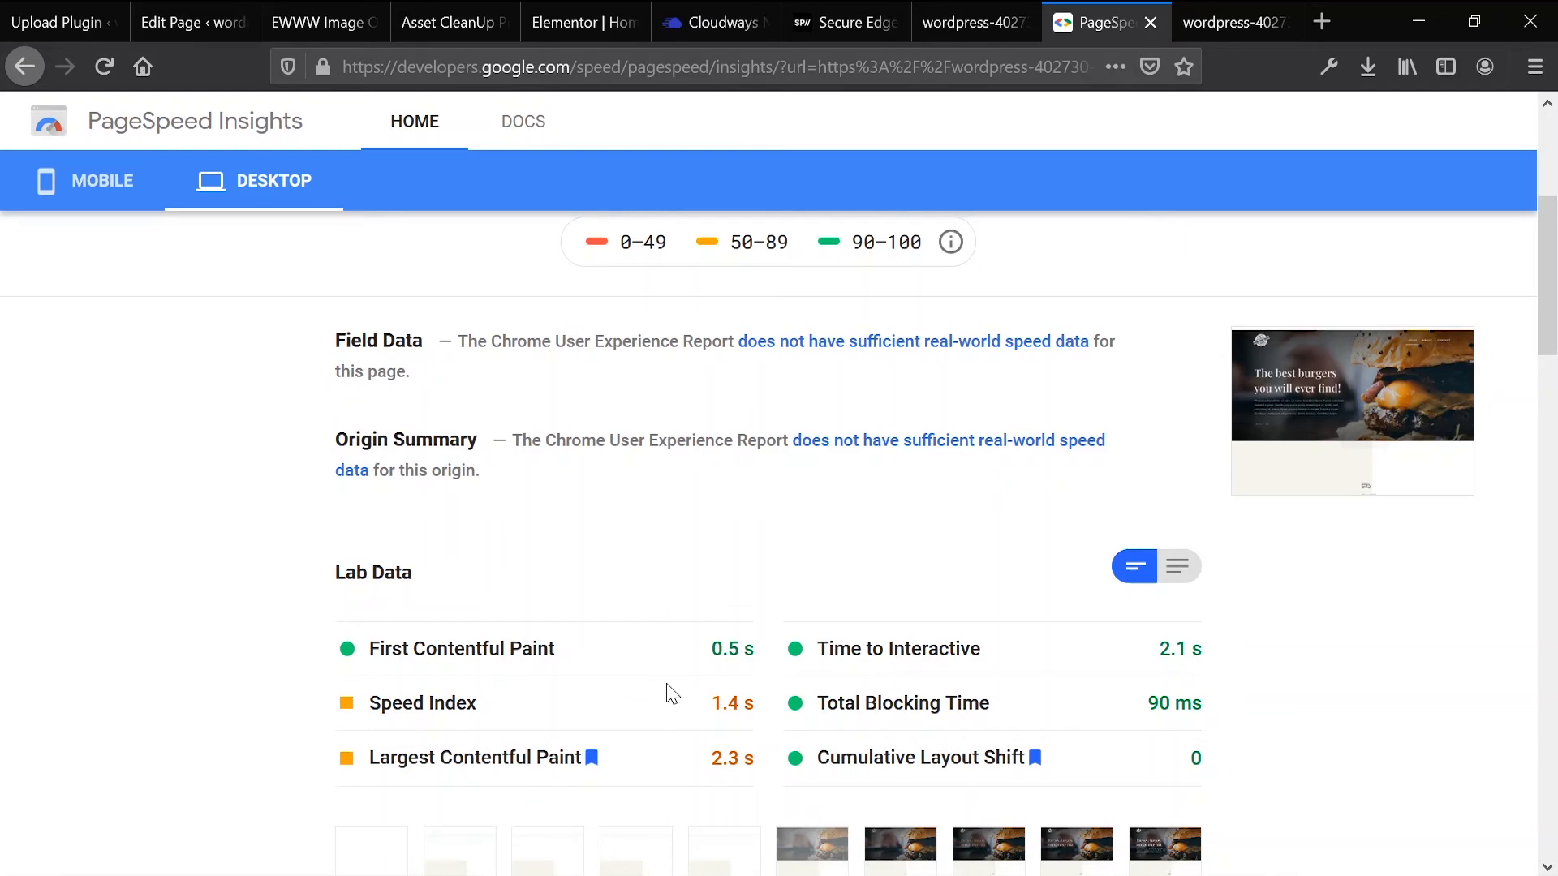
pyautogui.moveTo(754, 703); pyautogui.dragTo(711, 702)
pyautogui.click(617, 706)
# Step: Review the image files and potential savings listed under the desktop report's next-gen formats opportunity, and return to the performance score
pyautogui.scroll(-6, 831, 553)
pyautogui.scroll(-5, 510, 531)
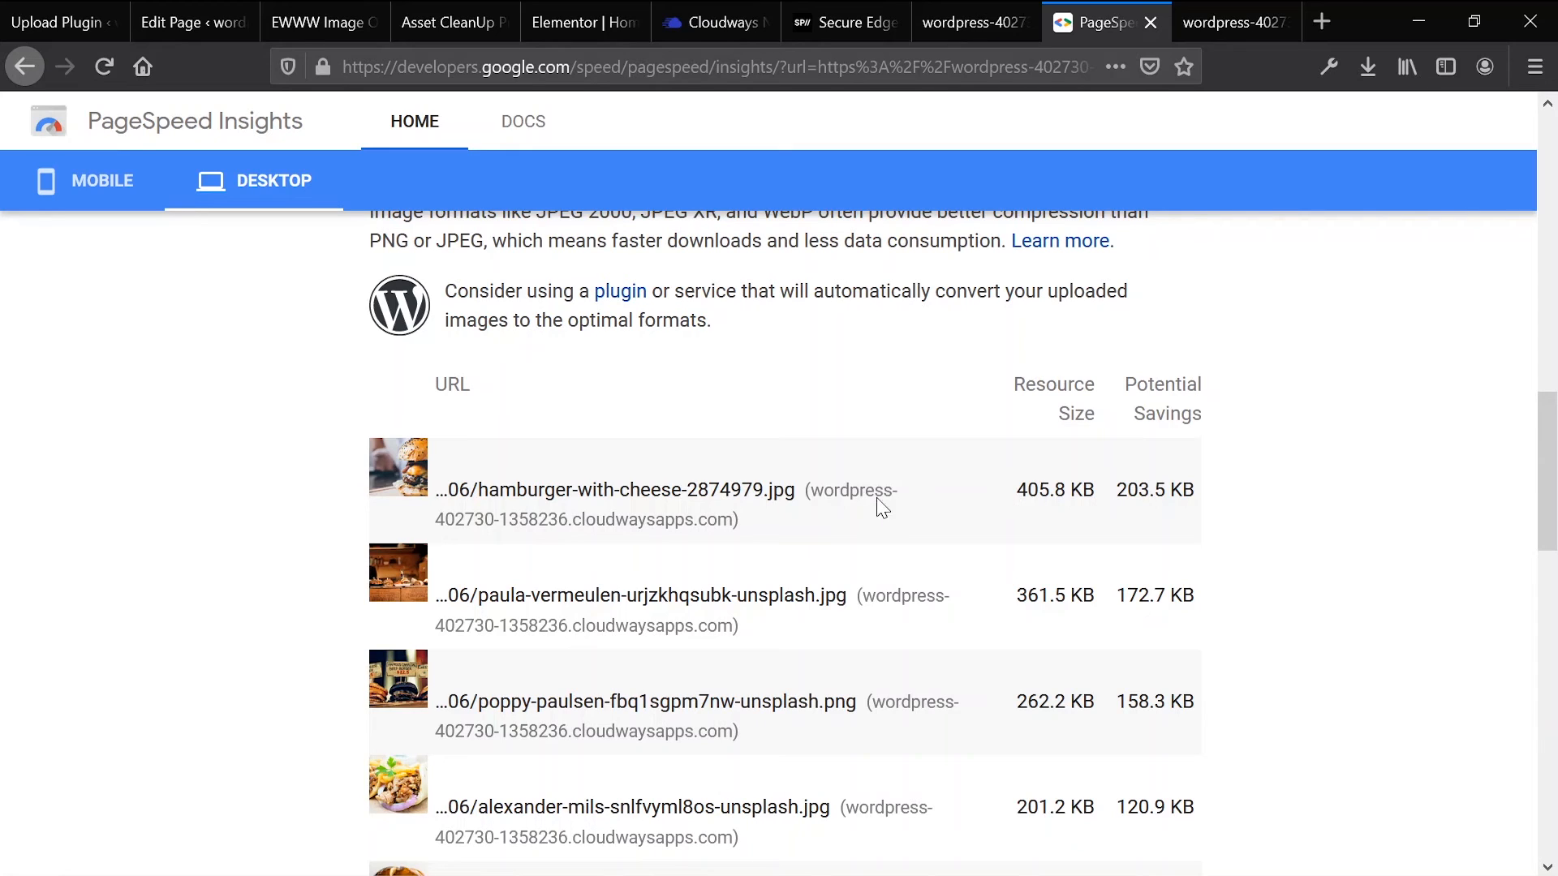
pyautogui.scroll(15, 880, 507)
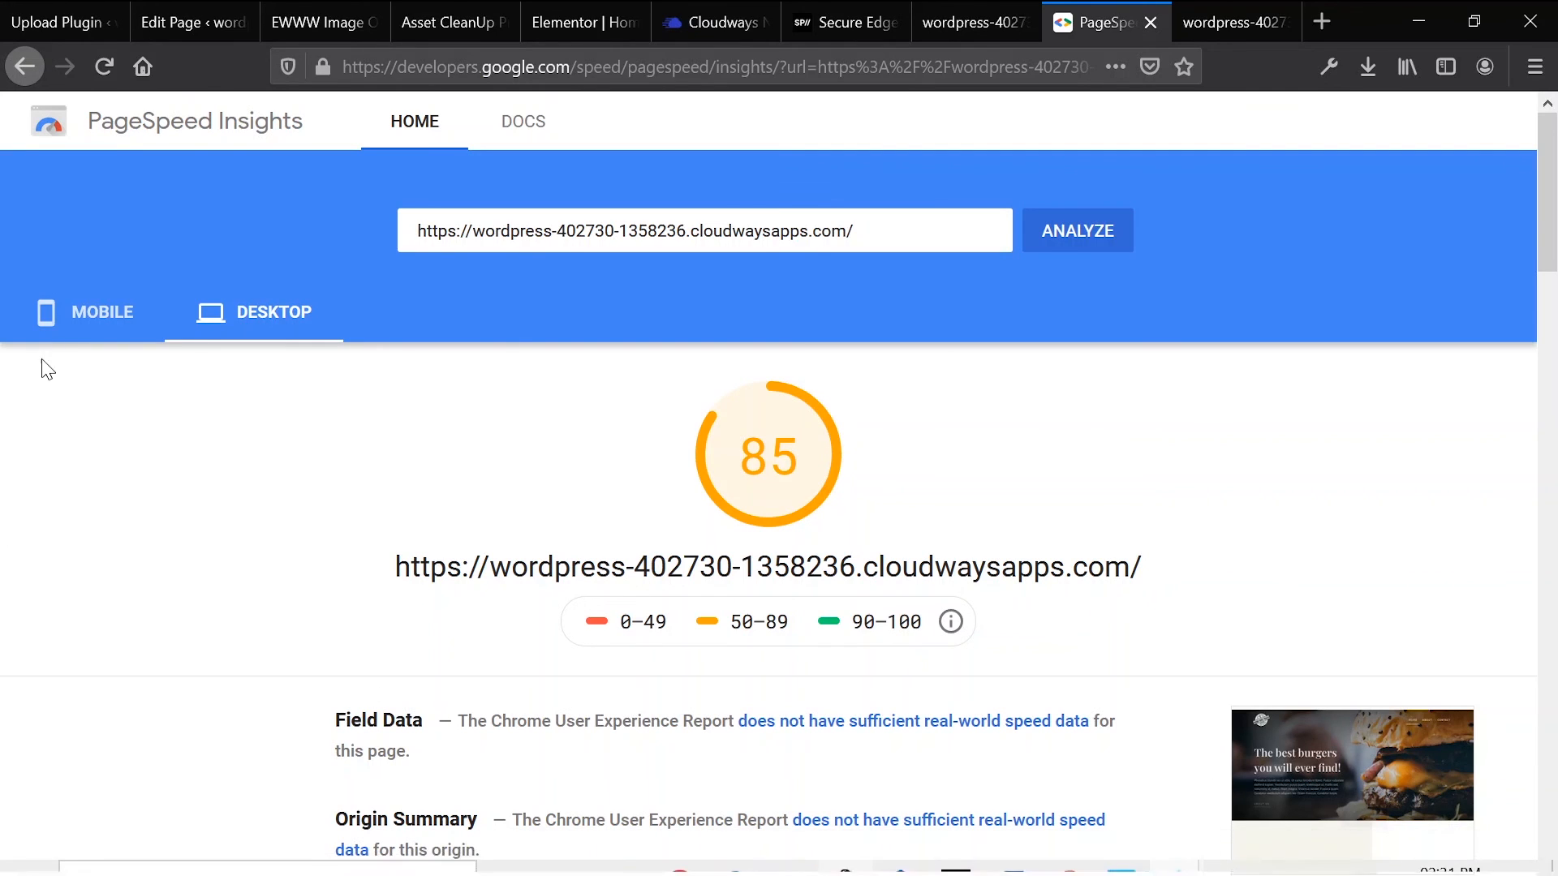
# Step: Show the mobile report and examine its Lab Data, Opportunities and overall performance score
pyautogui.click(96, 315)
pyautogui.scroll(-6, 390, 470)
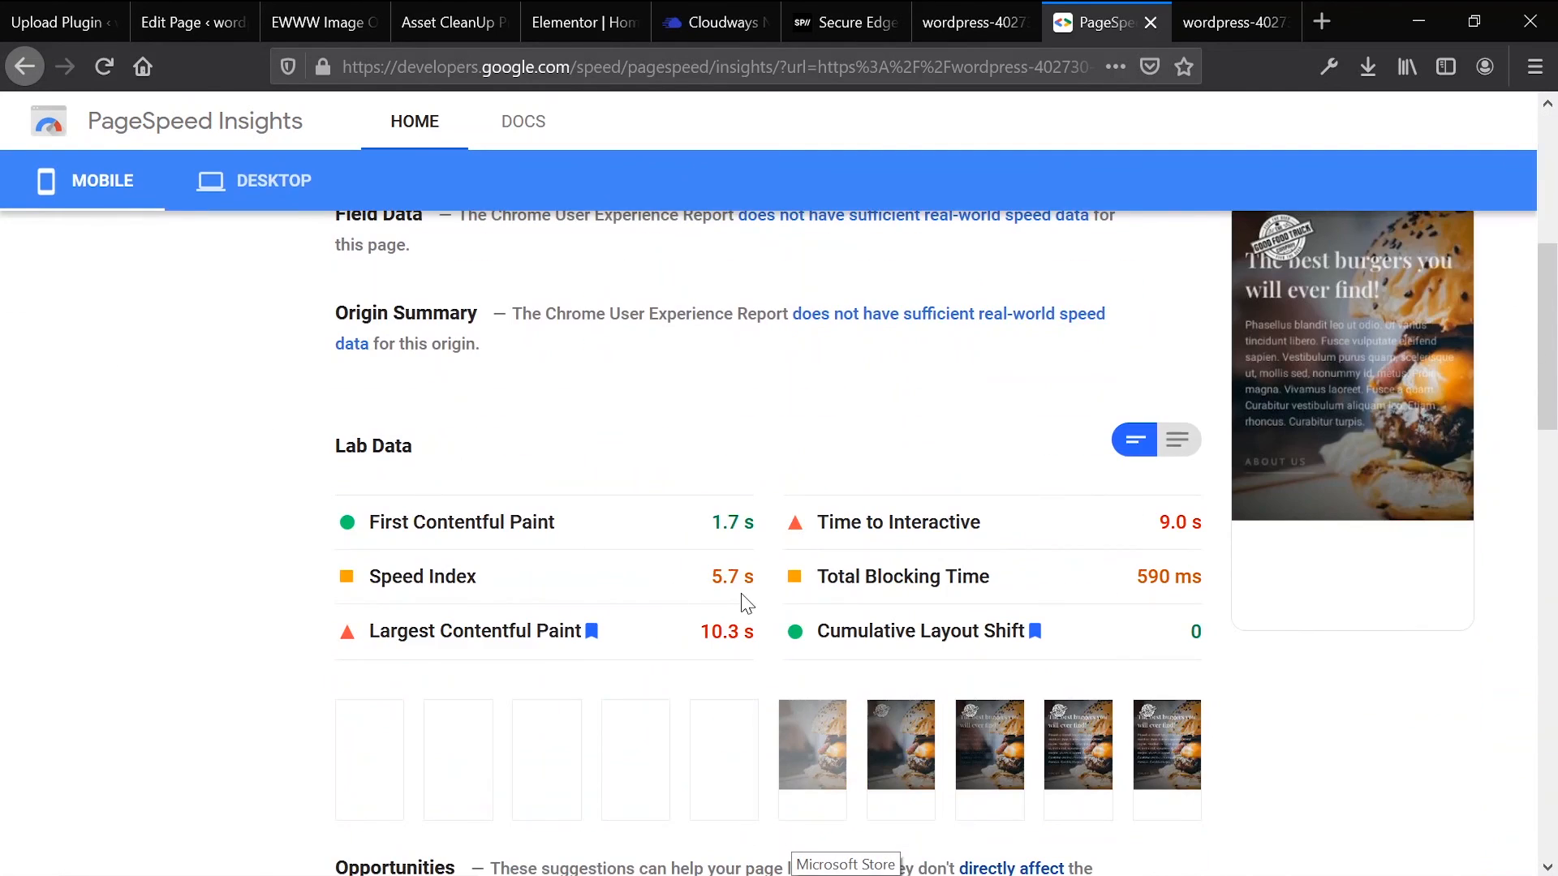
pyautogui.scroll(-3, 741, 604)
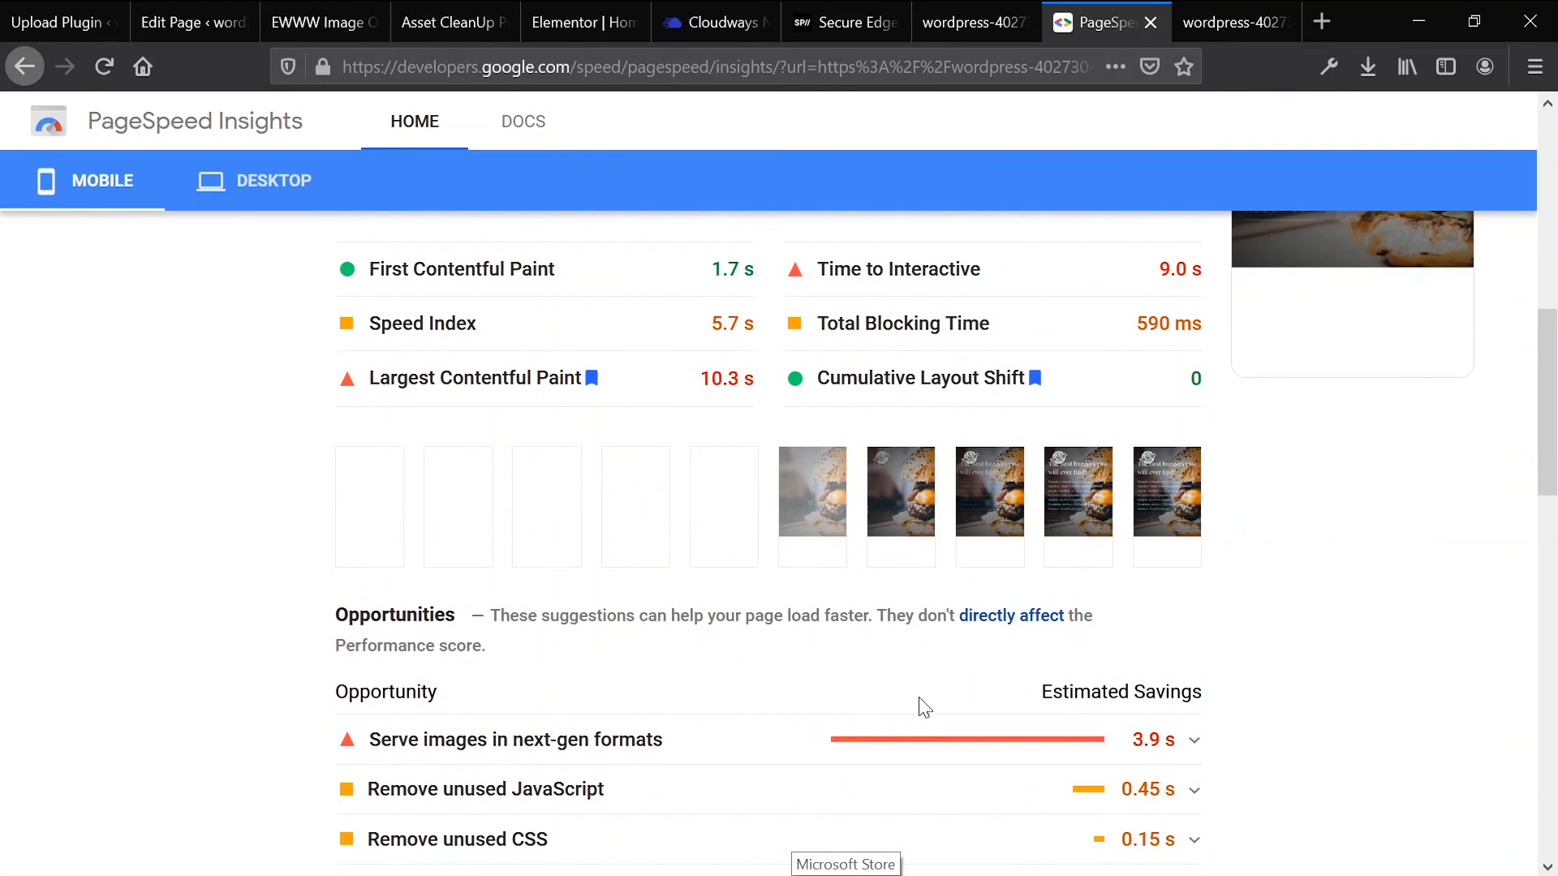
pyautogui.scroll(10, 816, 714)
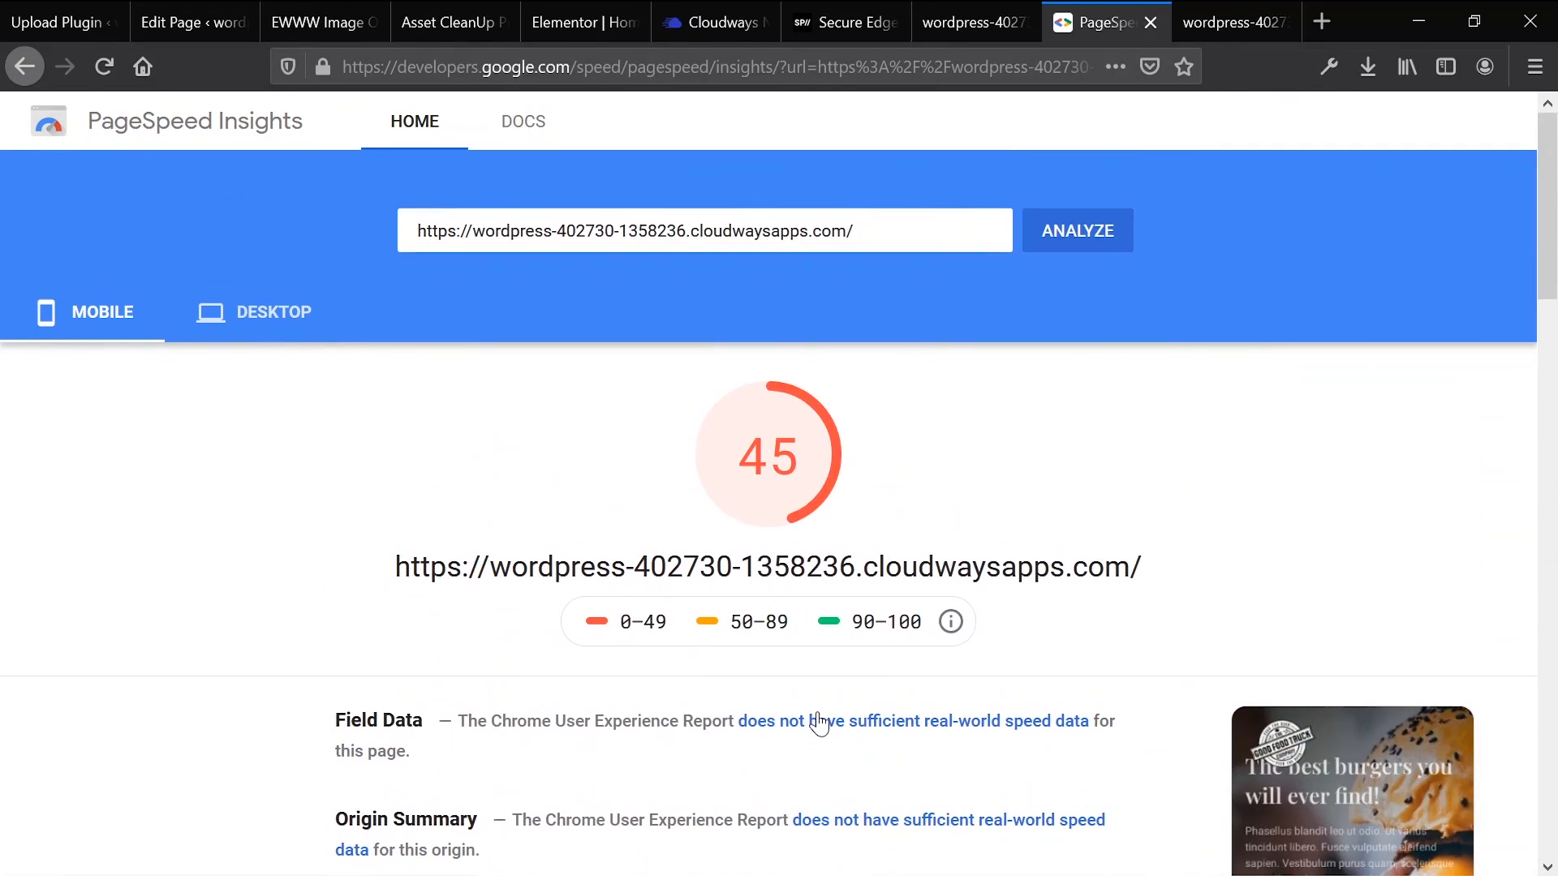
# Step: Return to the desktop report and look over its score and Lab Data metrics for comparison with mobile
pyautogui.click(274, 322)
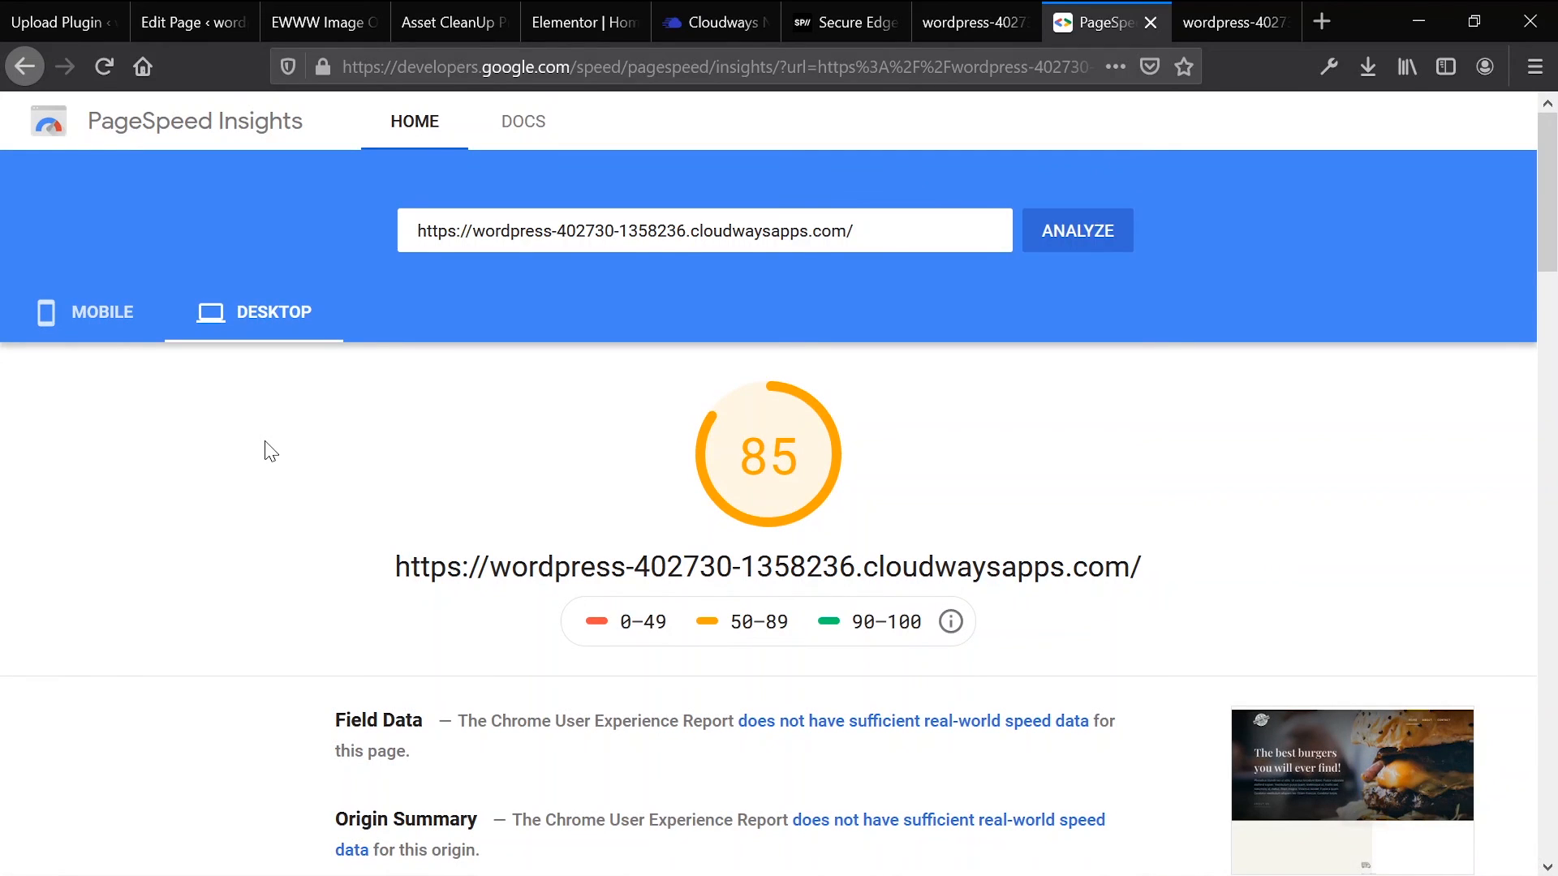
pyautogui.scroll(-5, 267, 455)
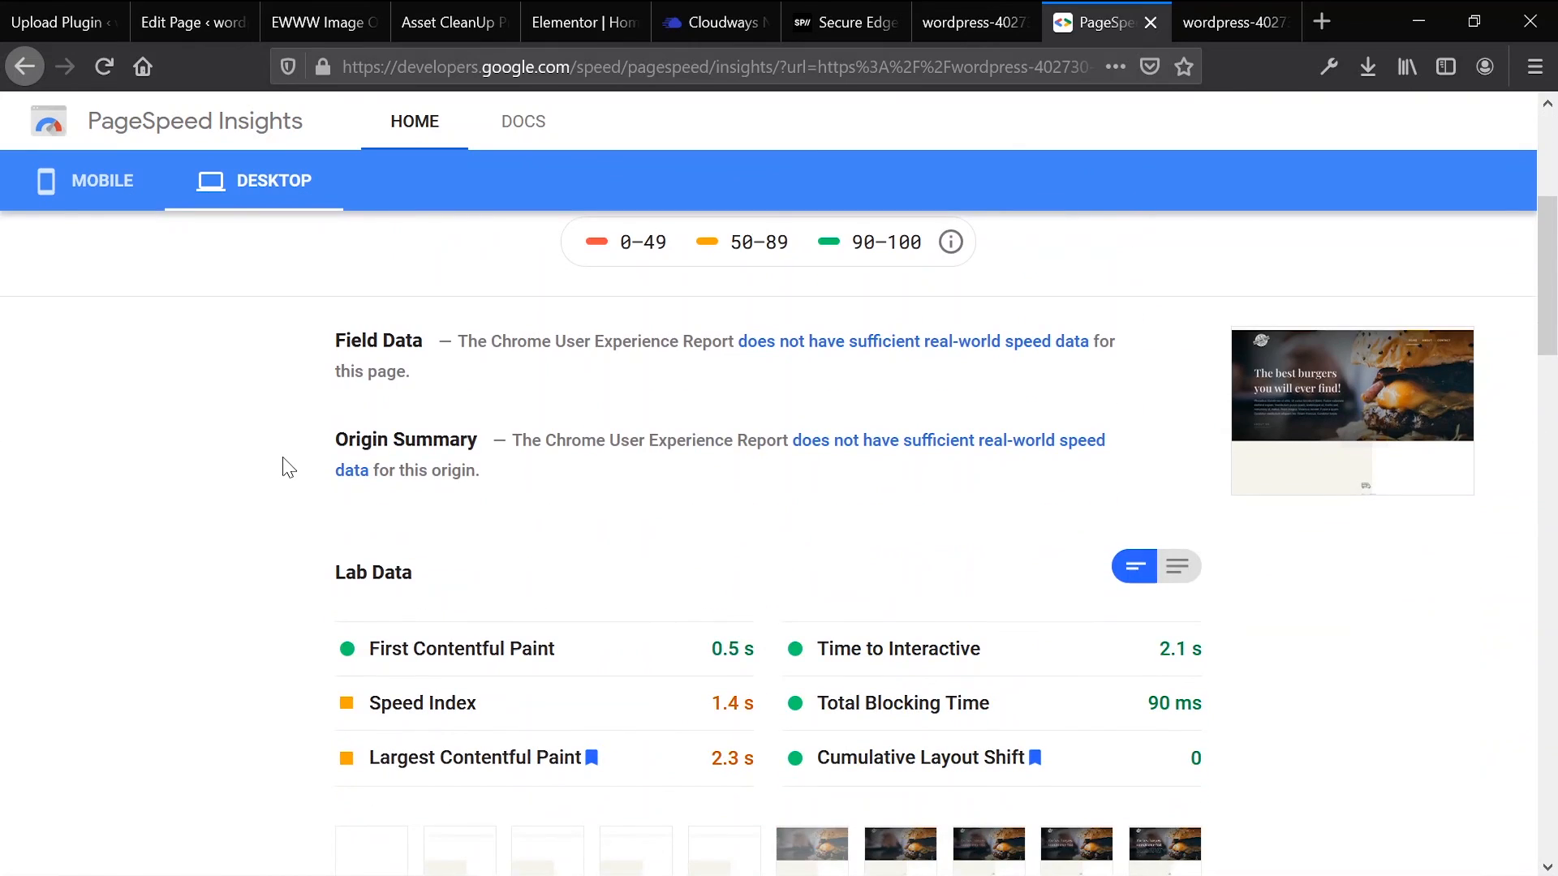
pyautogui.scroll(5, 522, 494)
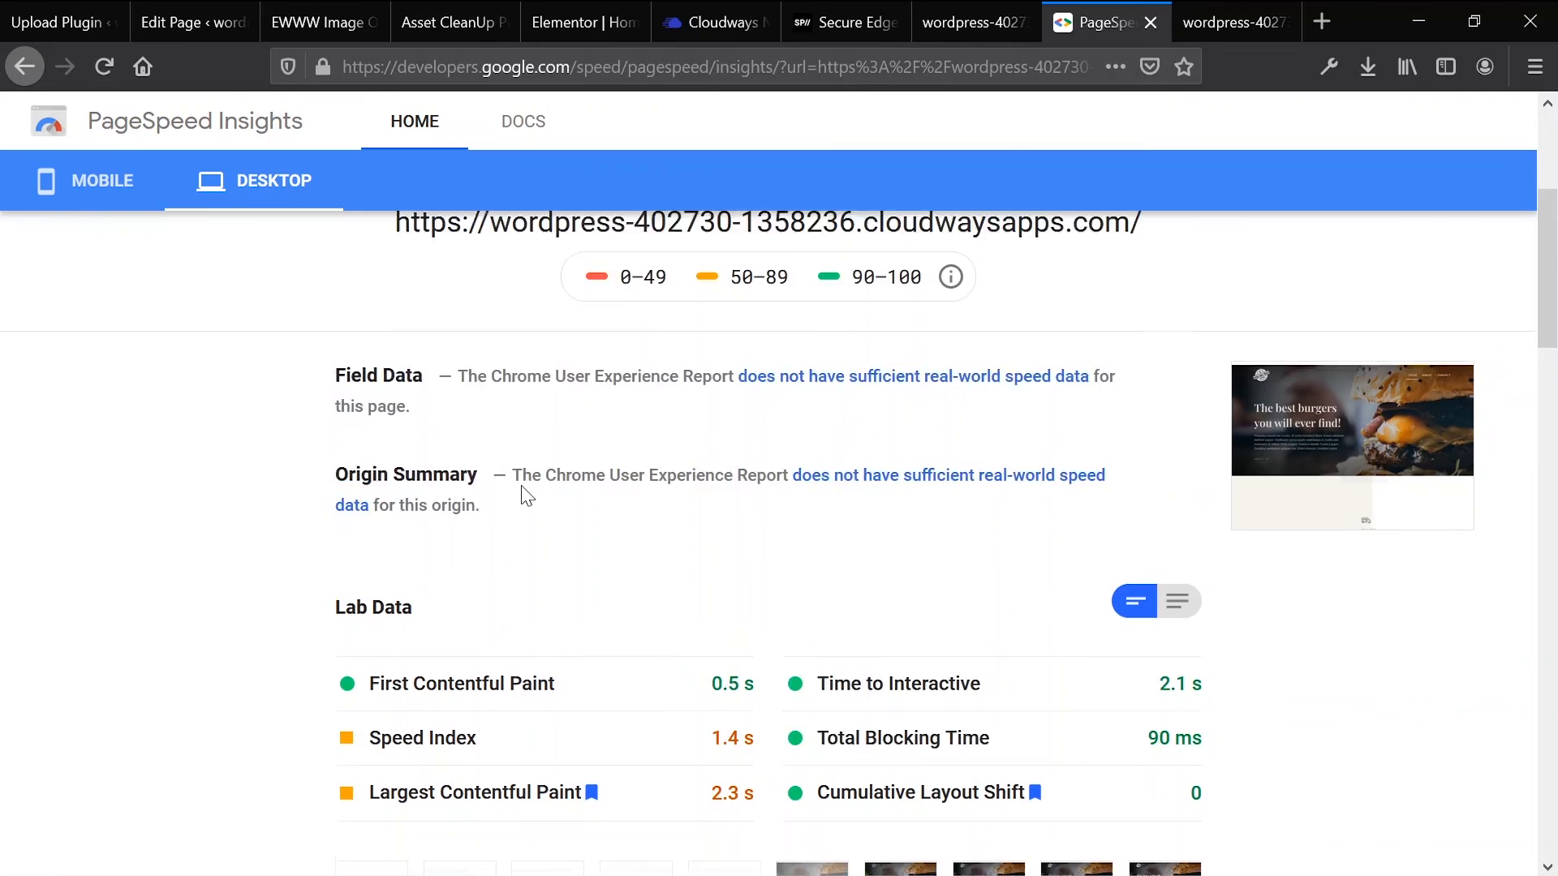